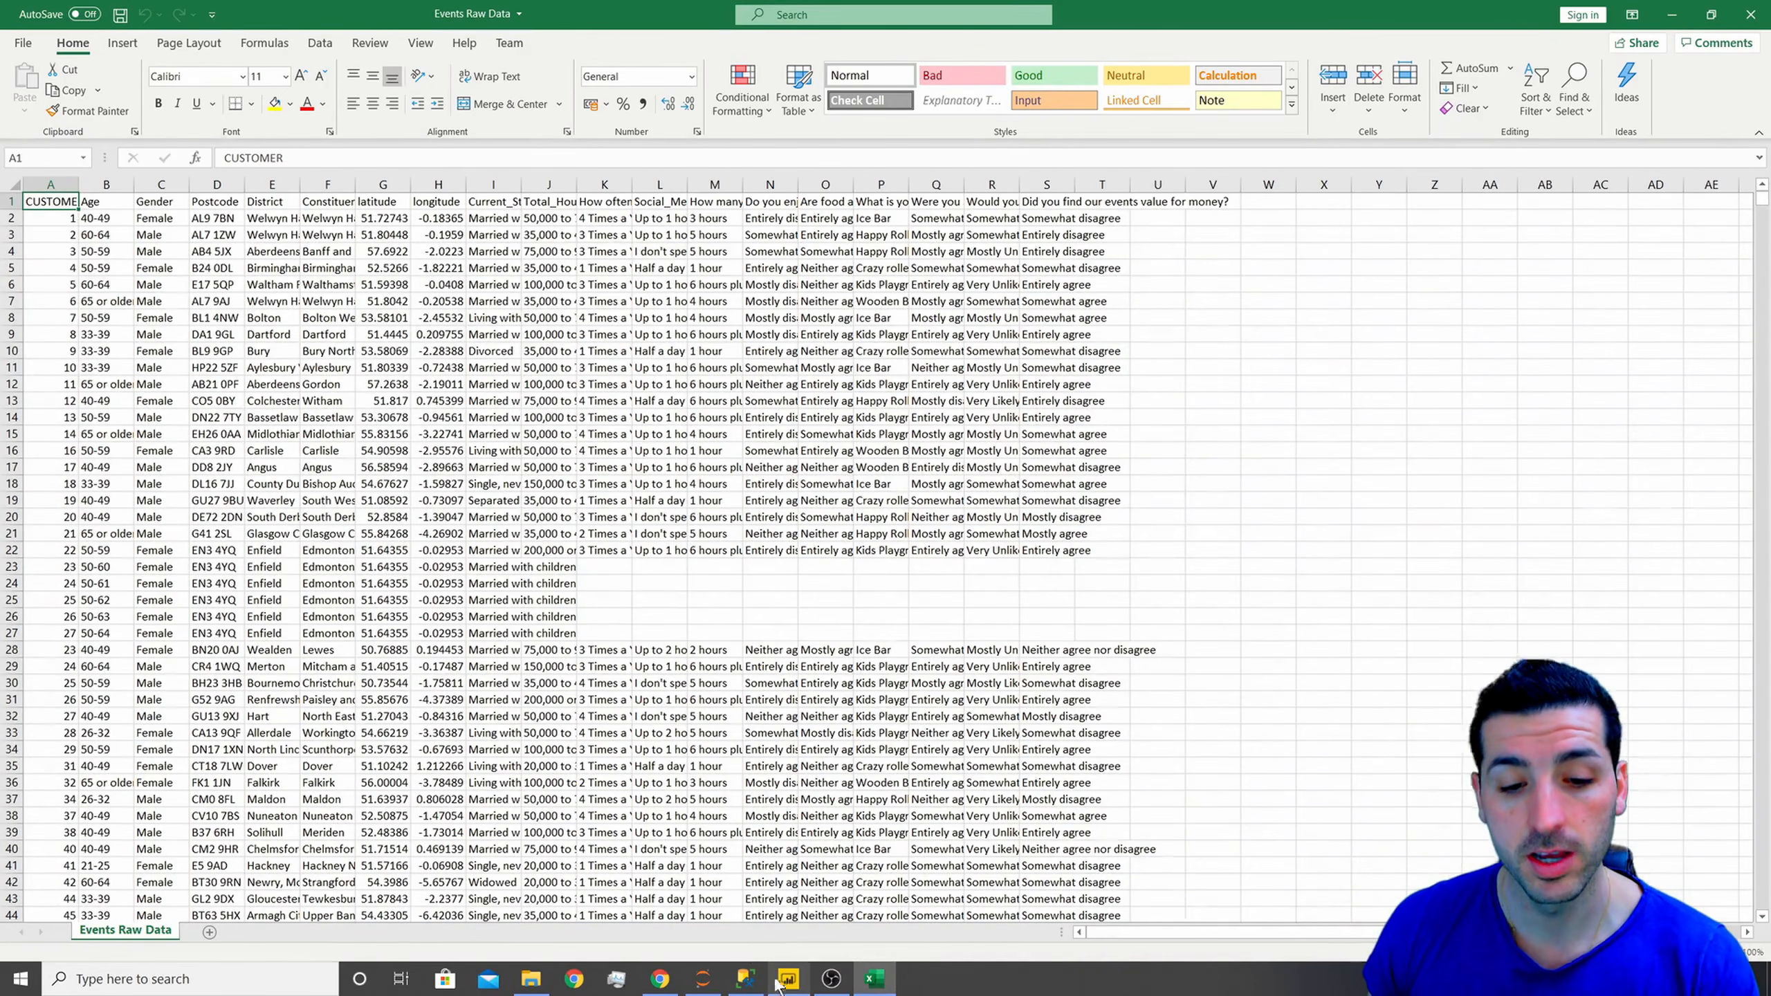
- Examine the Events_Cluster_Output_view query results in SQL Server Management Studio and the PCA cluster plot in the Jupyter notebook
left_click(746, 979)
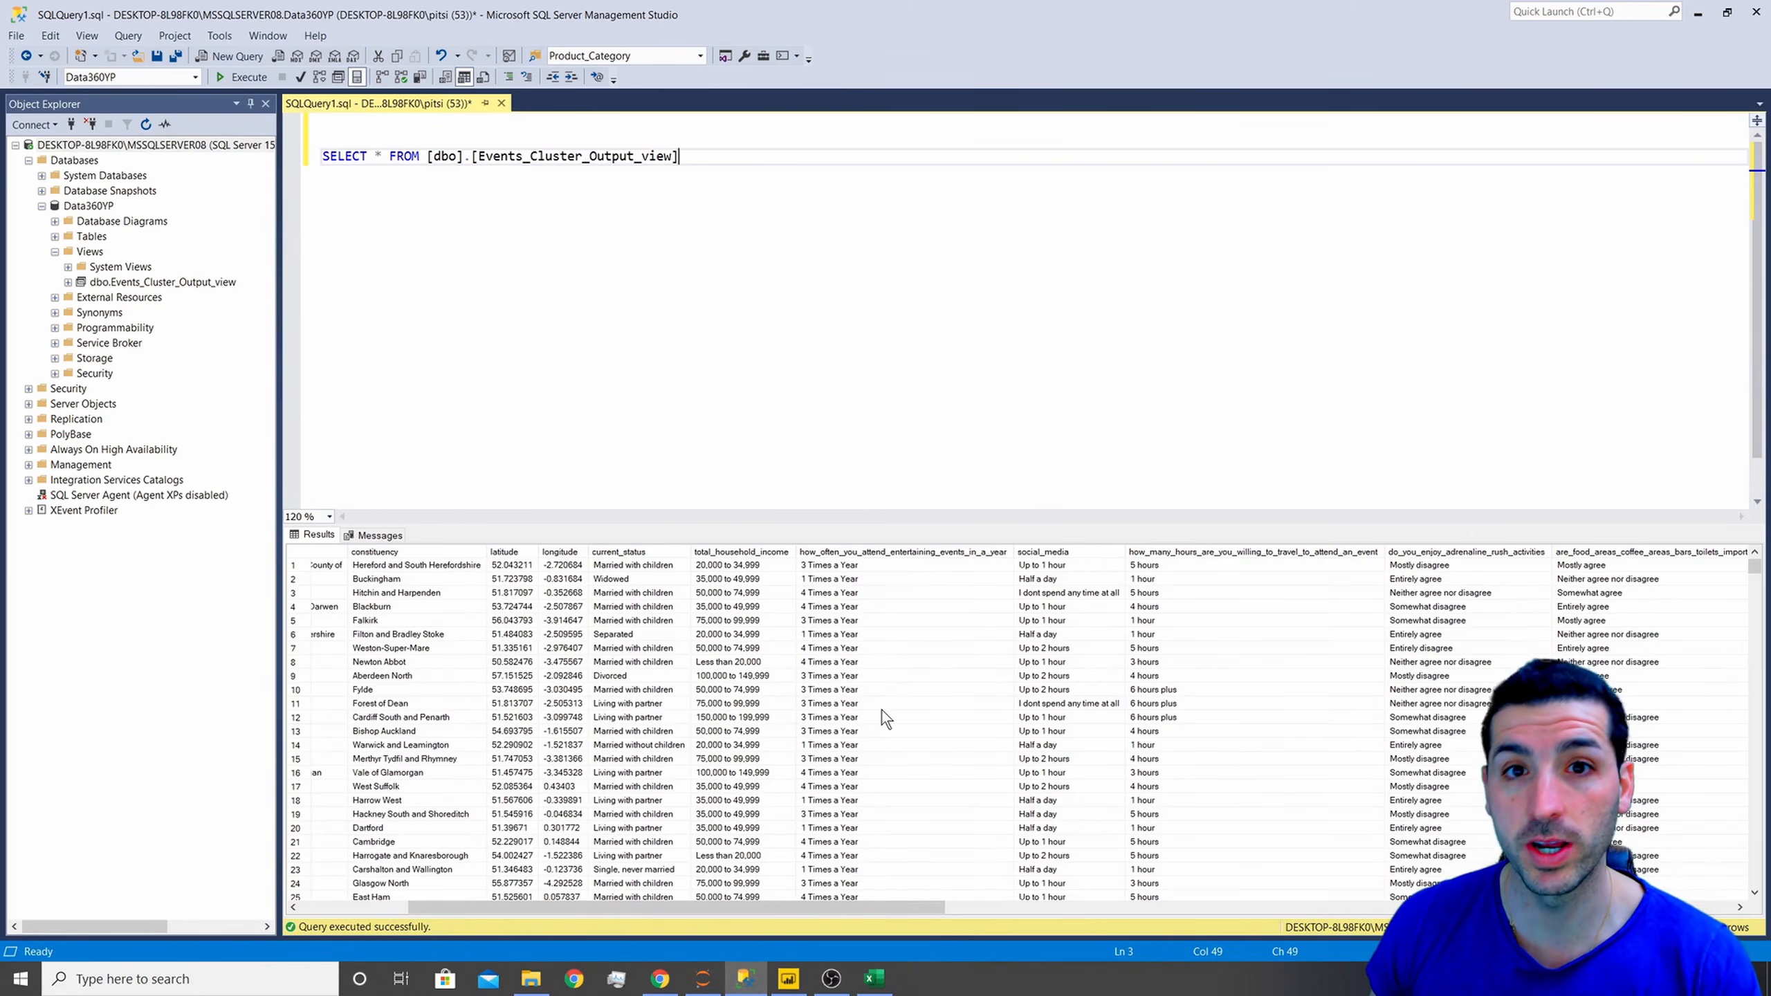
left_click(659, 979)
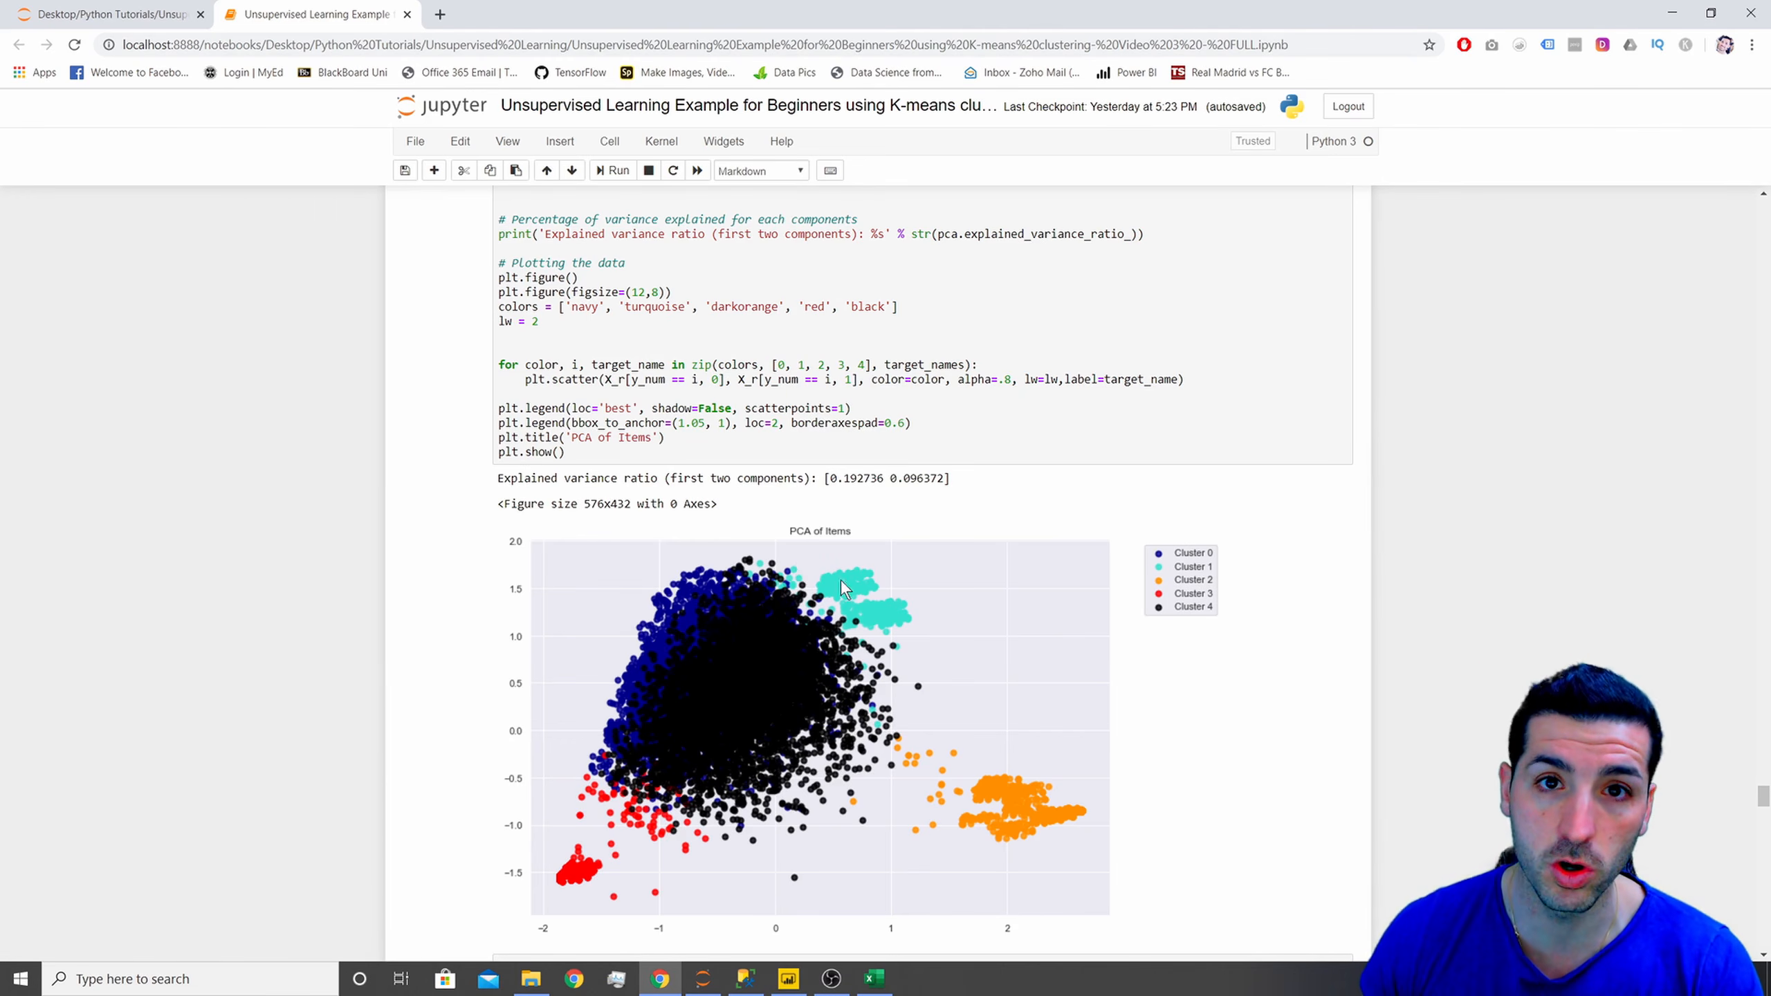
left_click(745, 981)
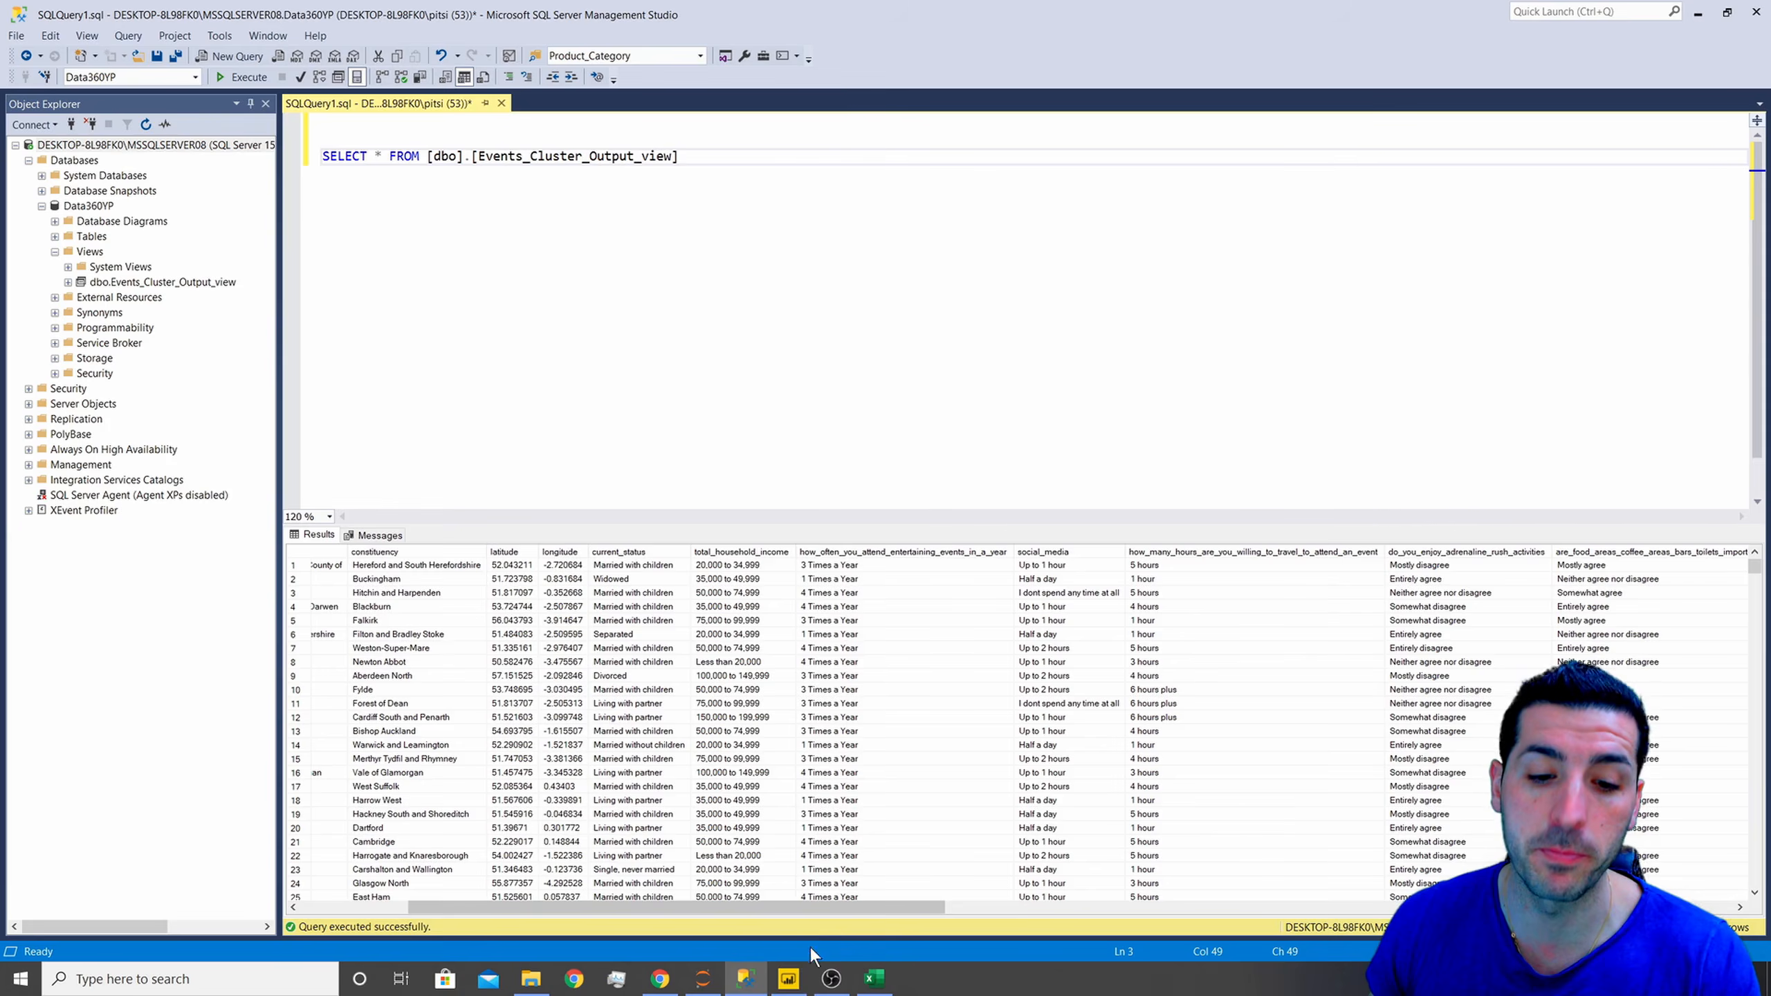
- Switch to the Cluster Analysis 2 report in Power BI and view the Clusters NPS Analytics Dashboard
left_click(788, 979)
scroll(987, 615, "up", 5)
scroll(986, 615, "up", 2)
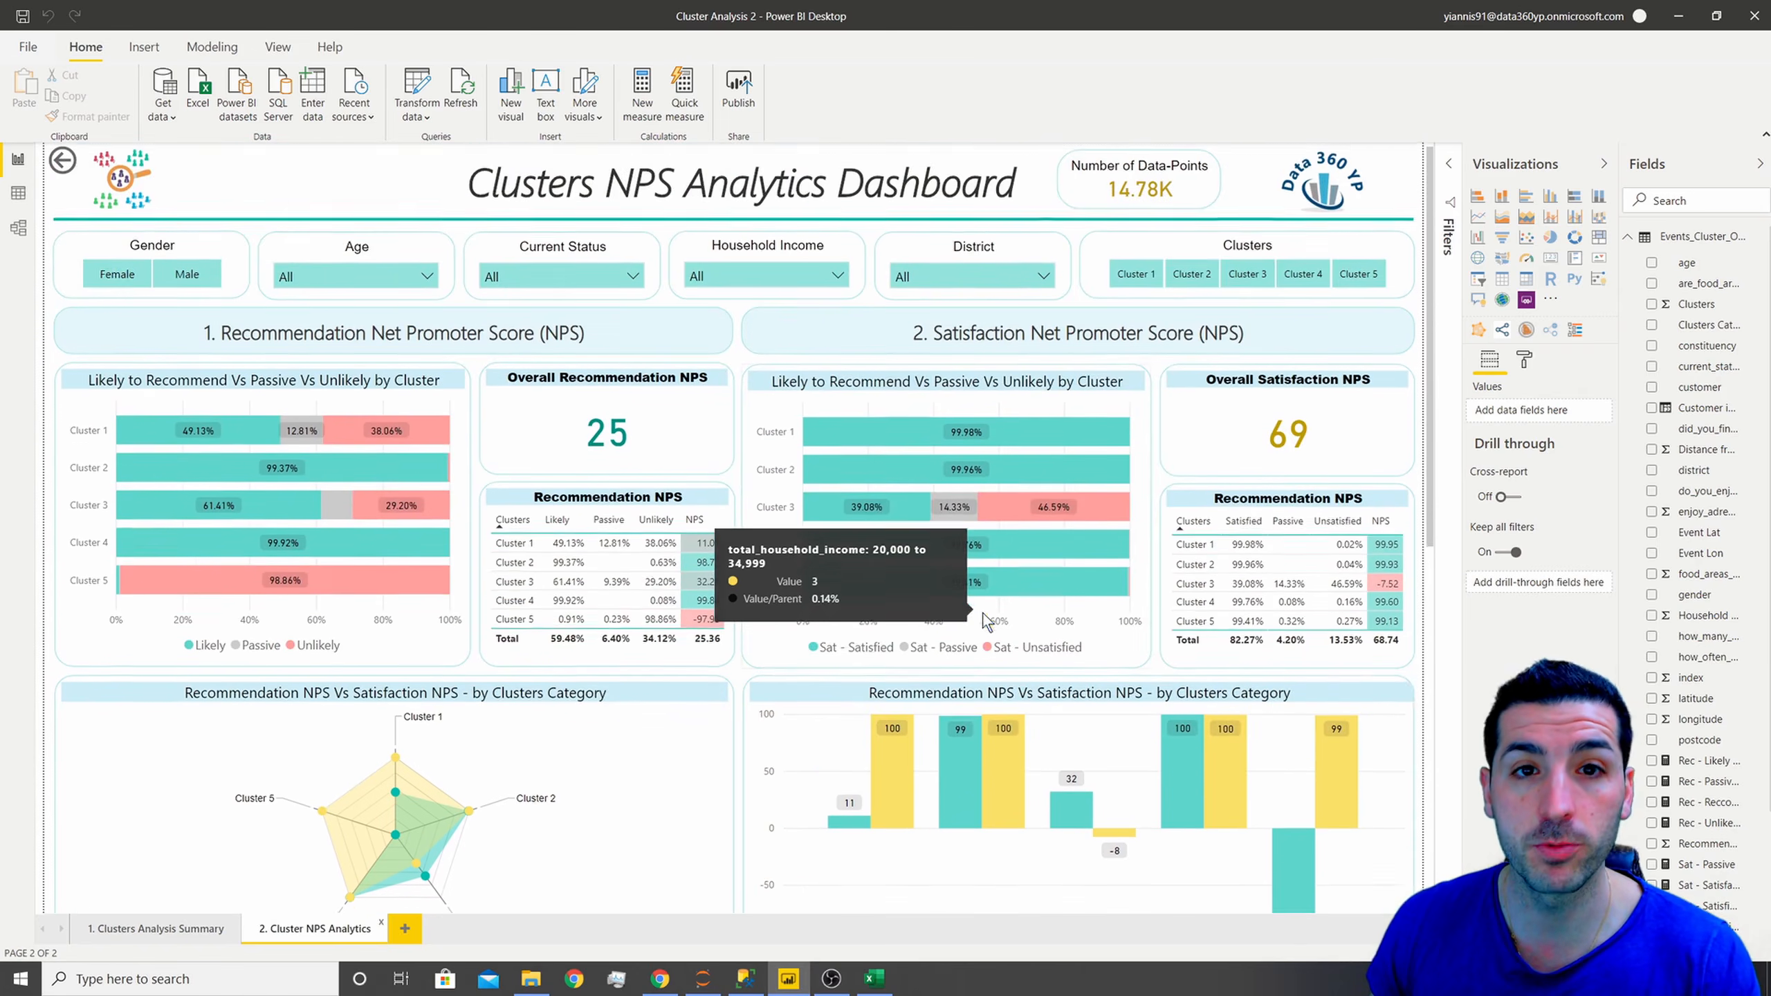
- Examine the Clusters Analysis Summary page from the district overview down to the written traits of each cluster
left_click(153, 929)
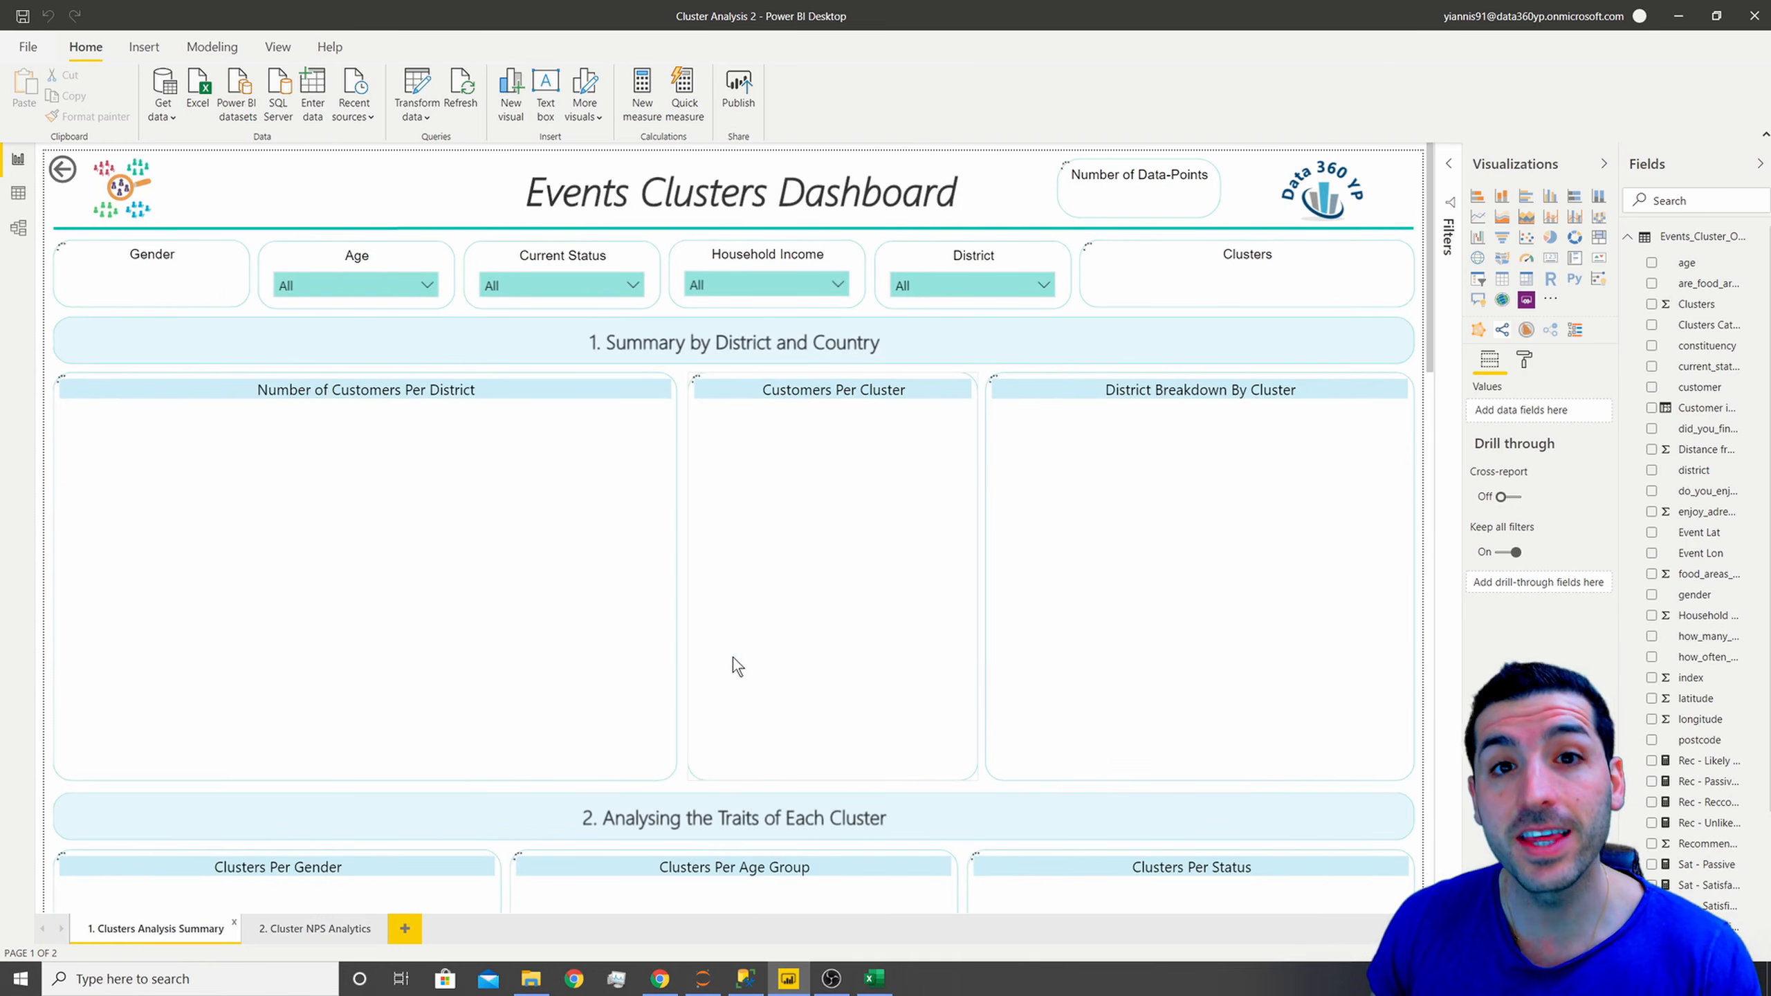
scroll(988, 761, "down", 1)
scroll(988, 761, "down", 10)
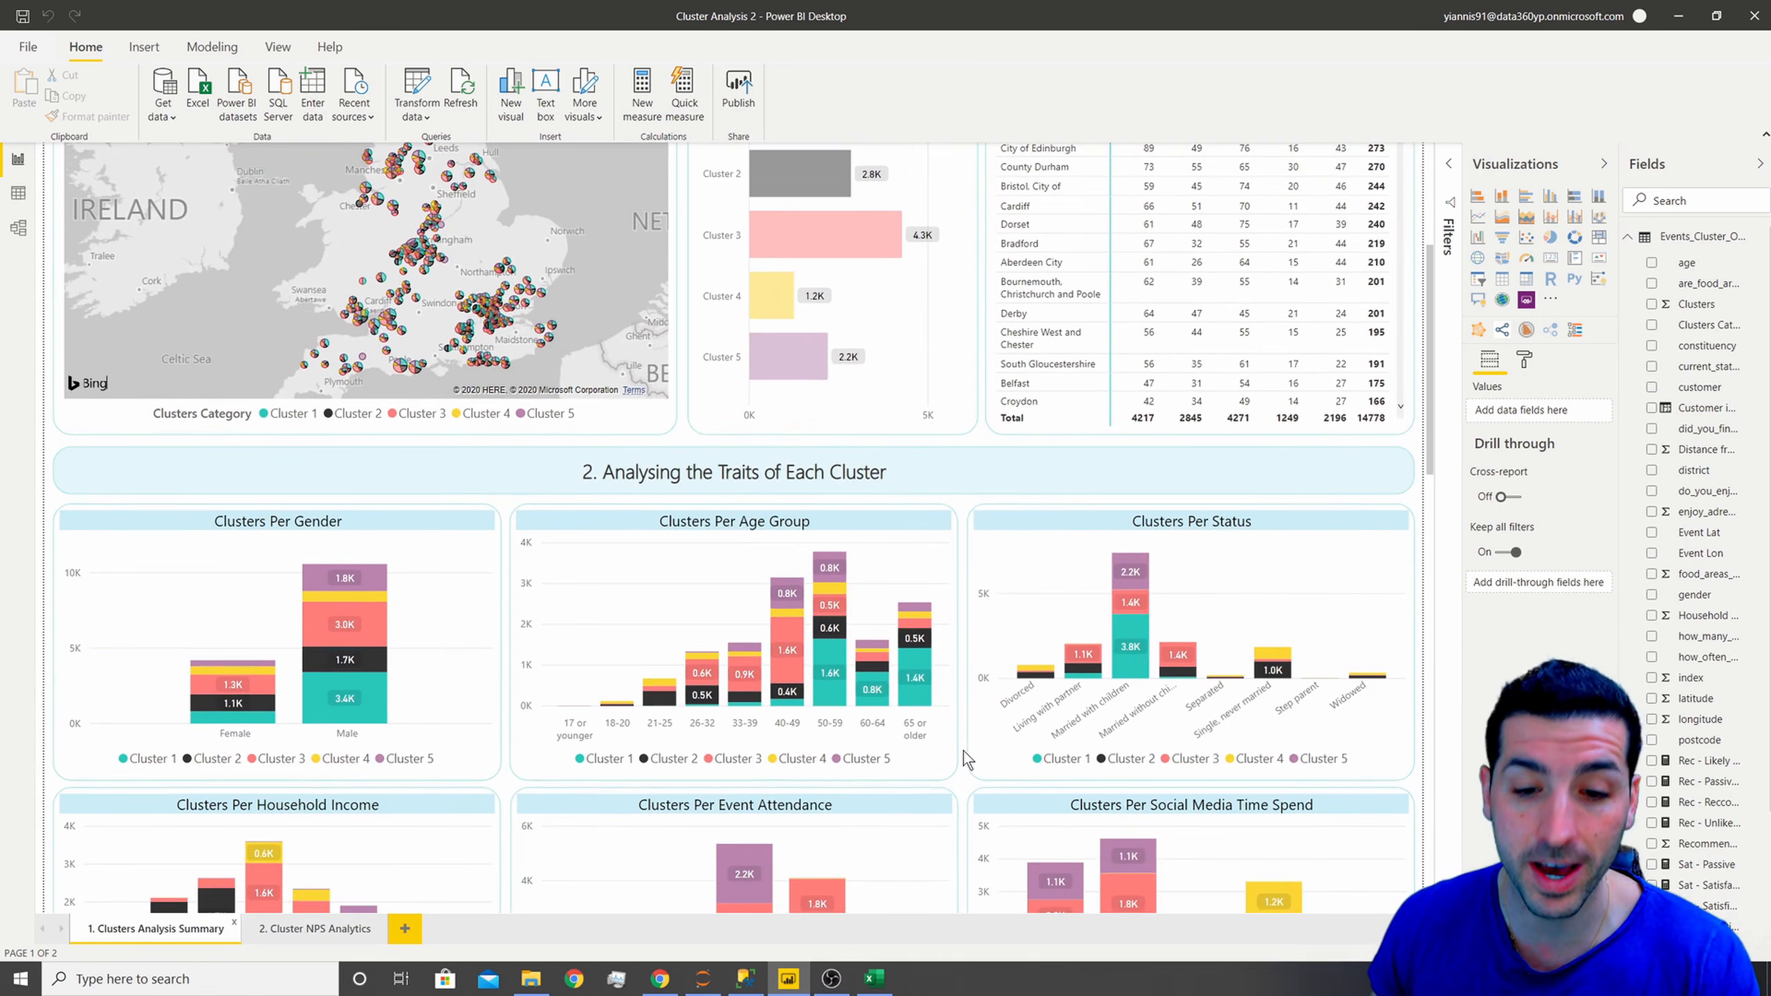
scroll(961, 694, "down", 4)
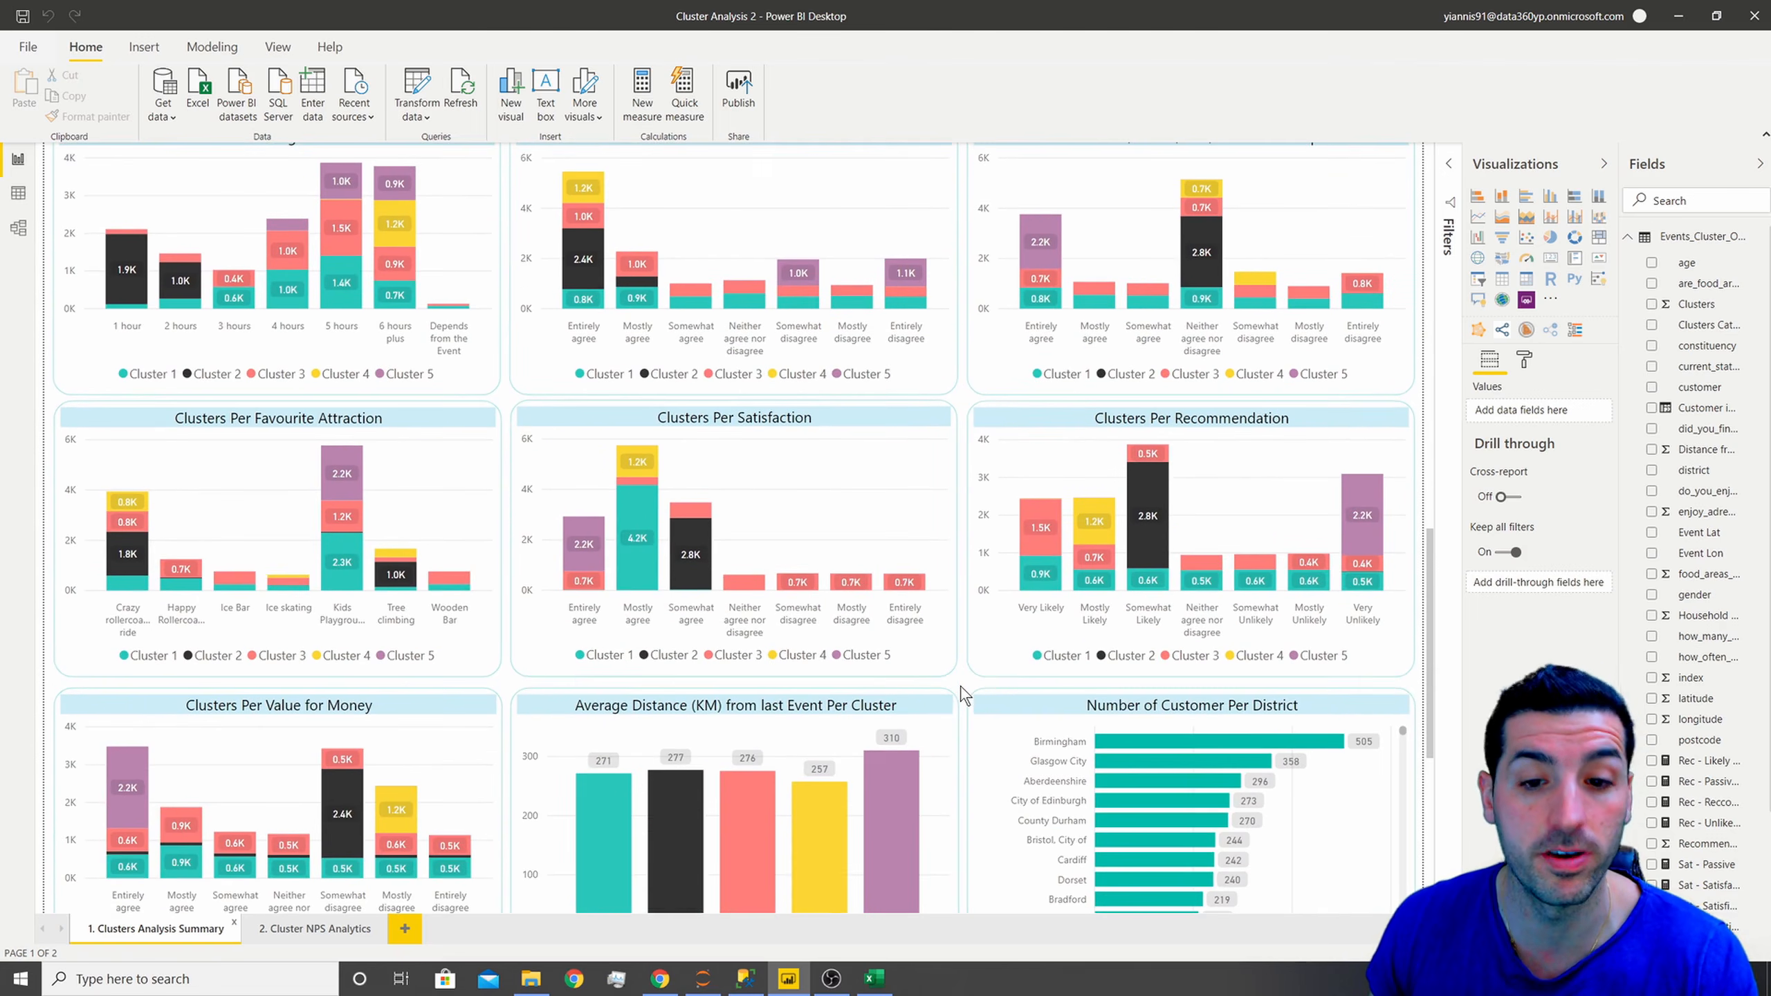
scroll(961, 693, "down", 5)
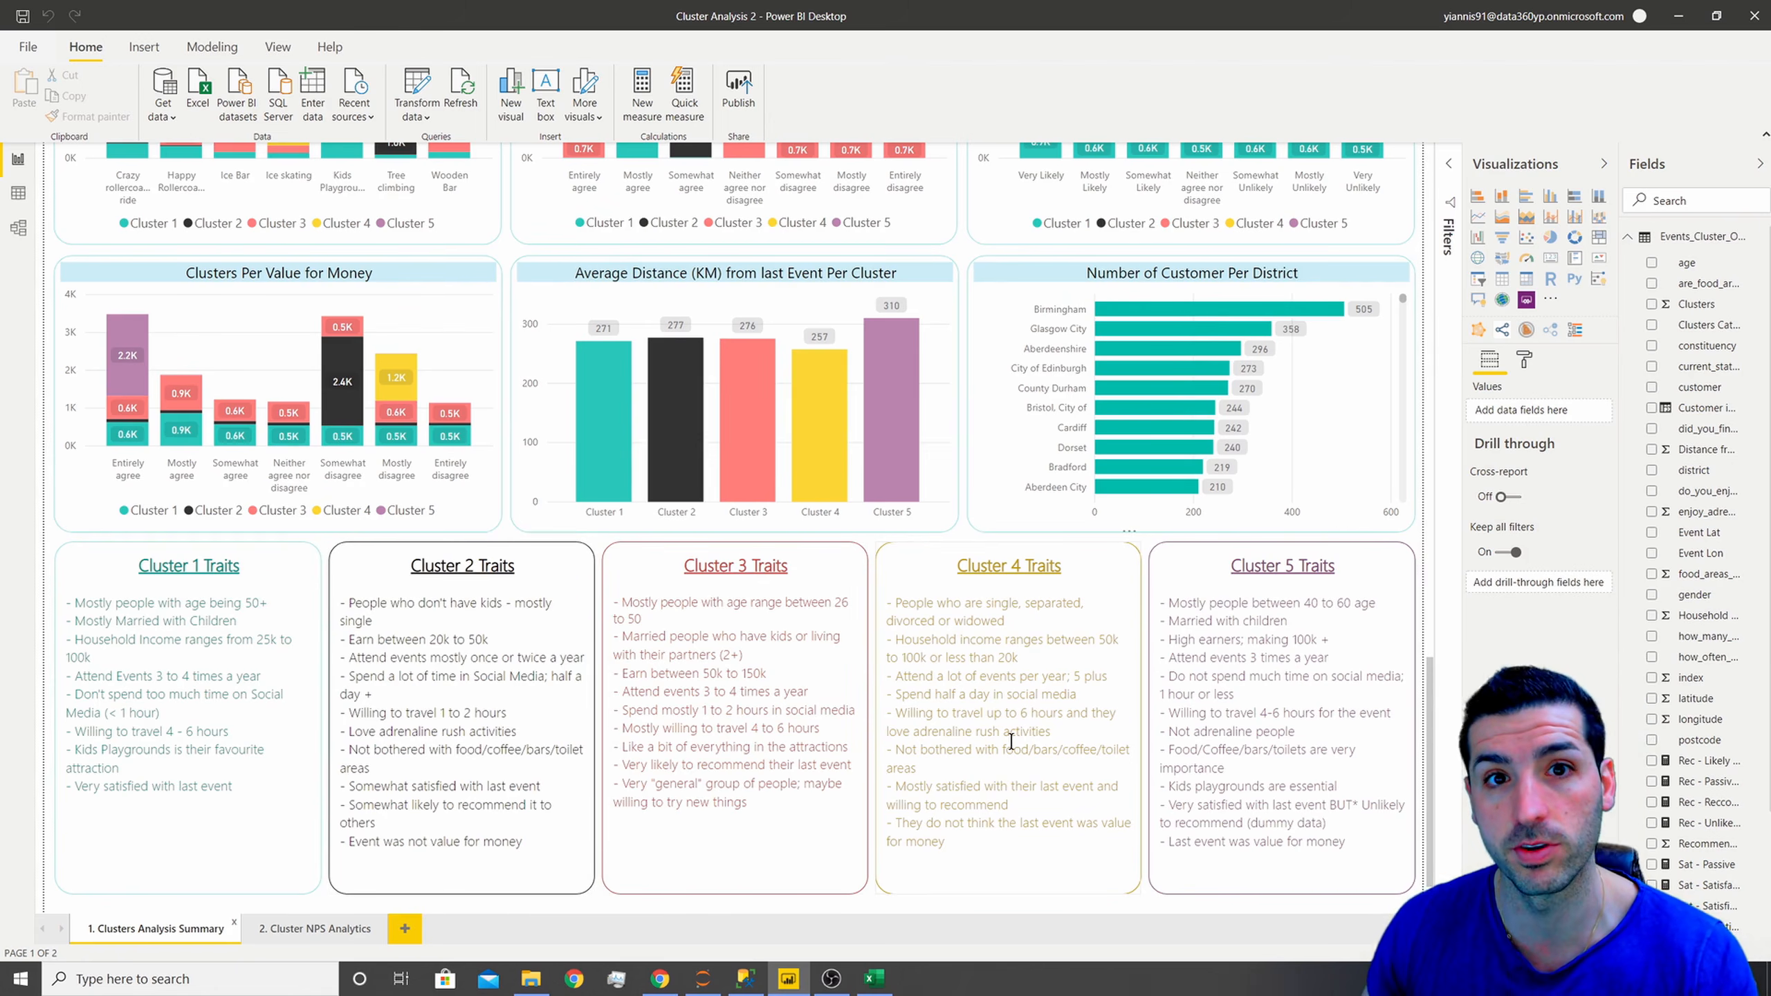
scroll(993, 499, "down", 4)
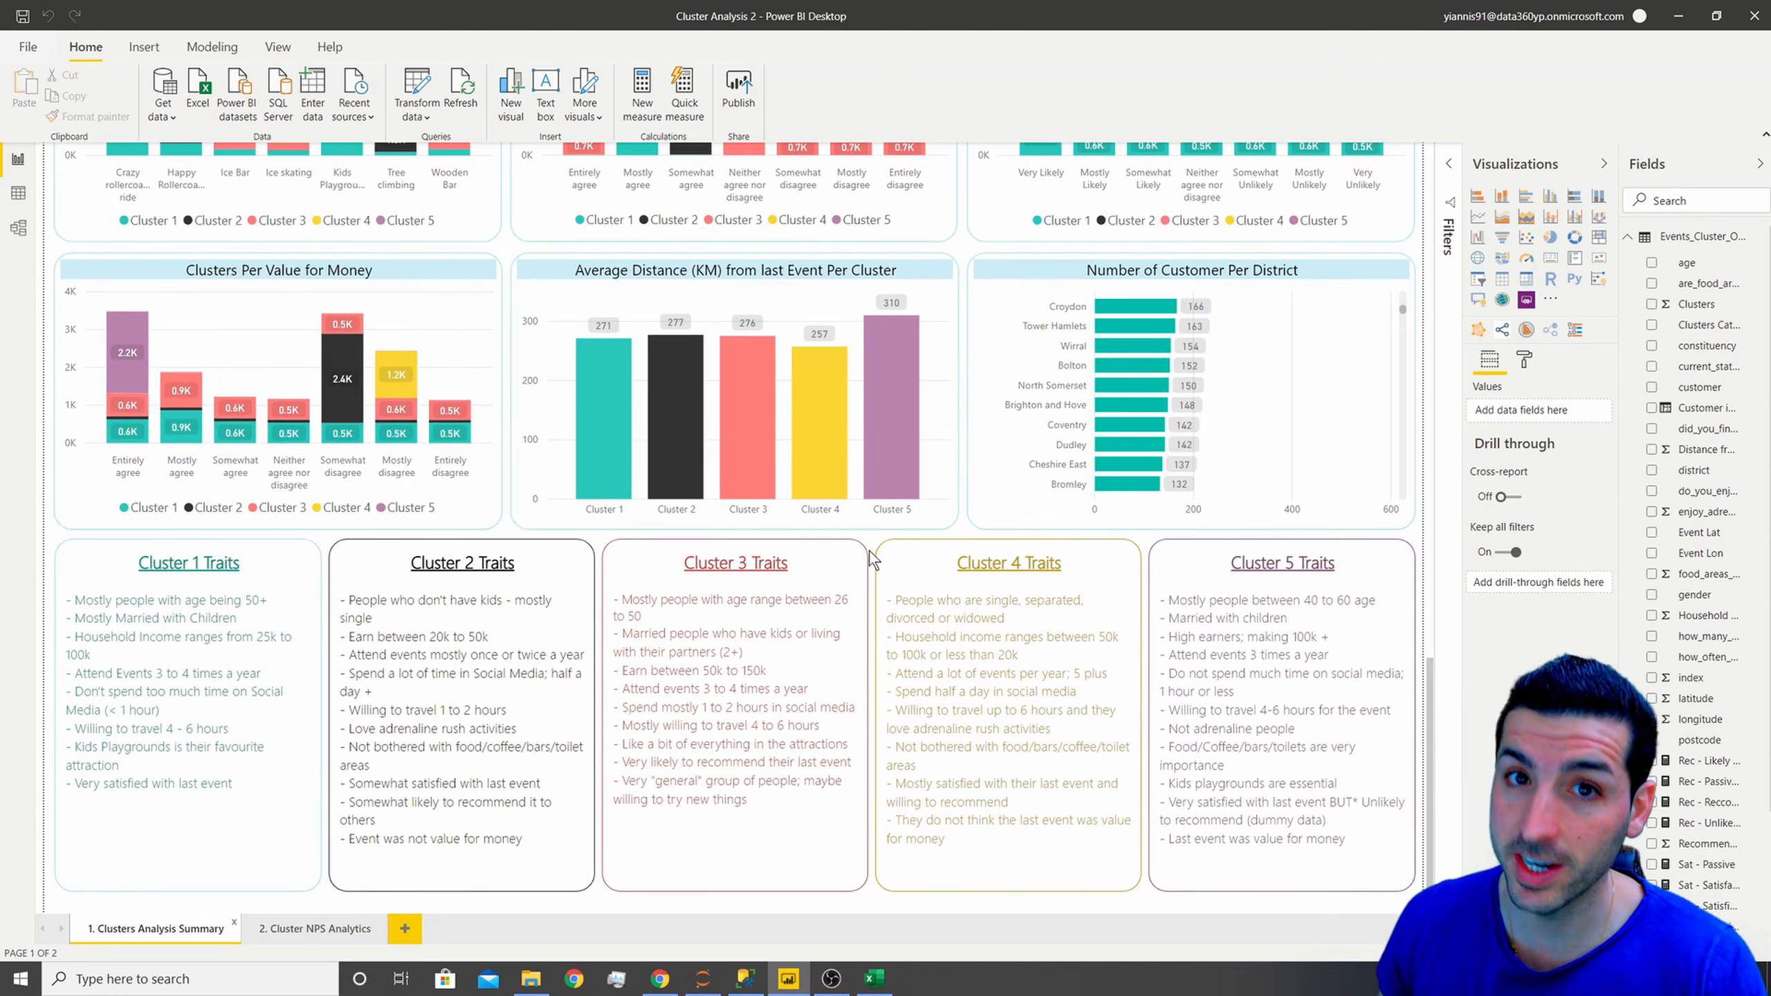
- View the Events Raw Data workbook in Excel, and review the Power BI summary page from the cluster traits back up to the district overview
left_click(873, 979)
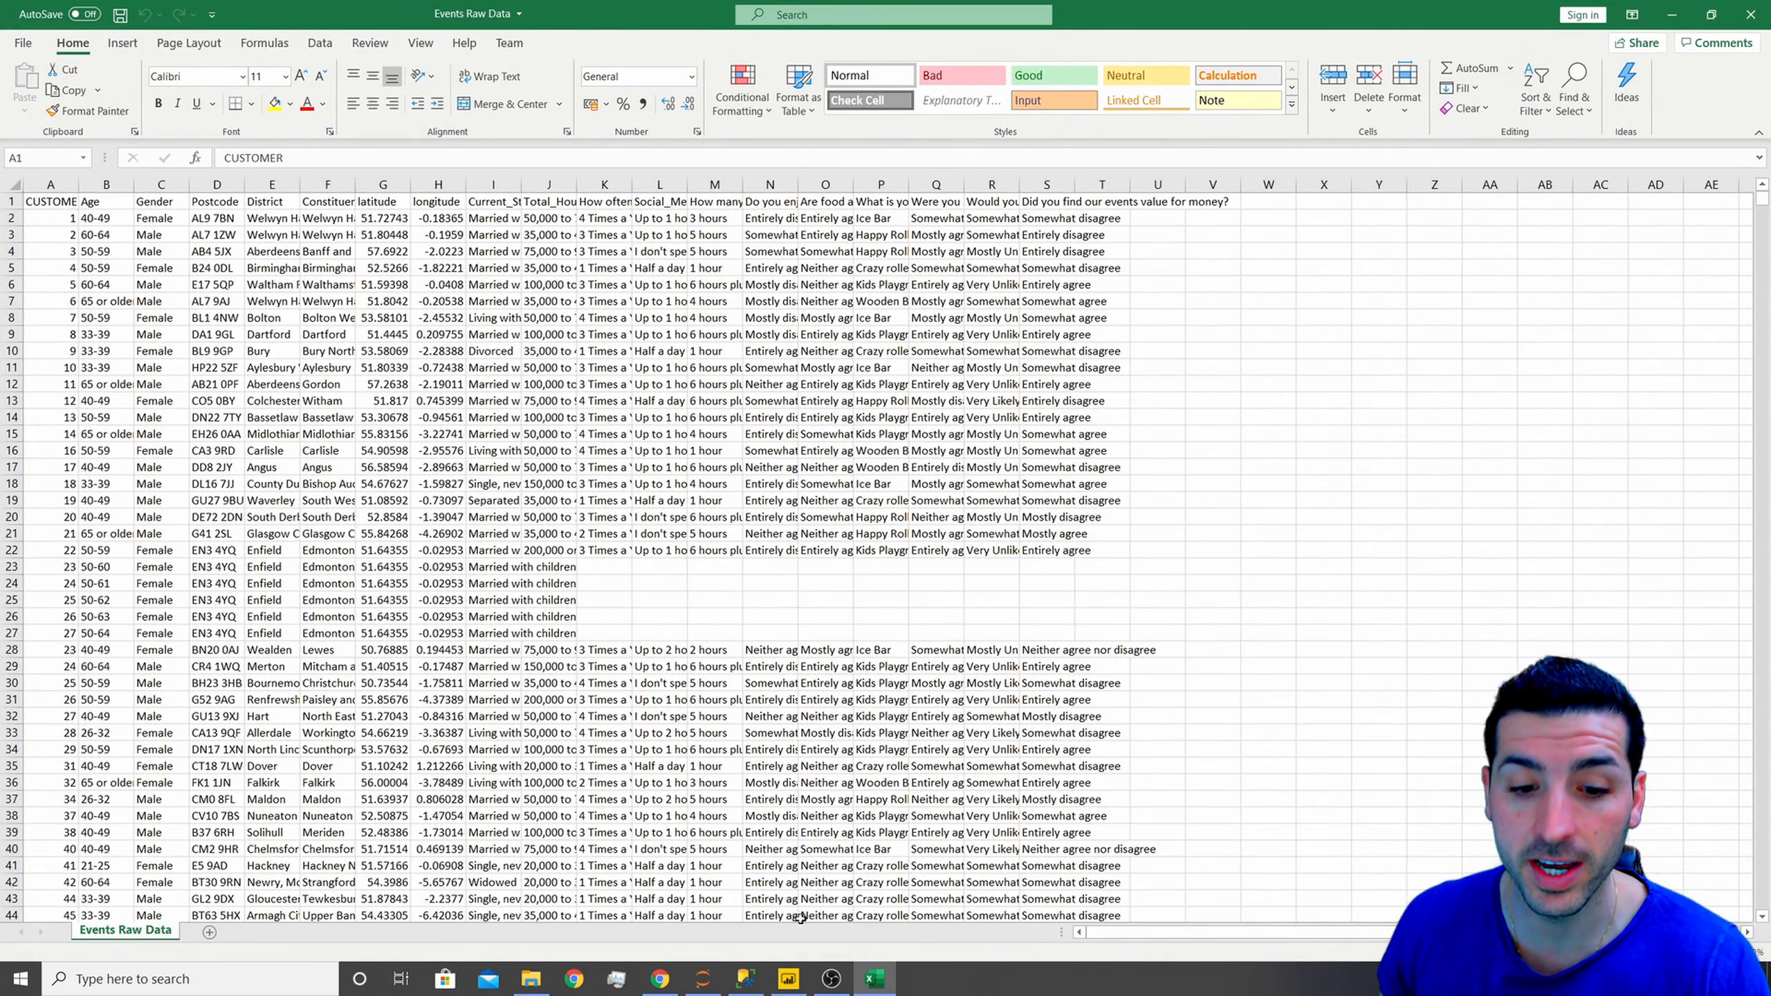
left_click(790, 979)
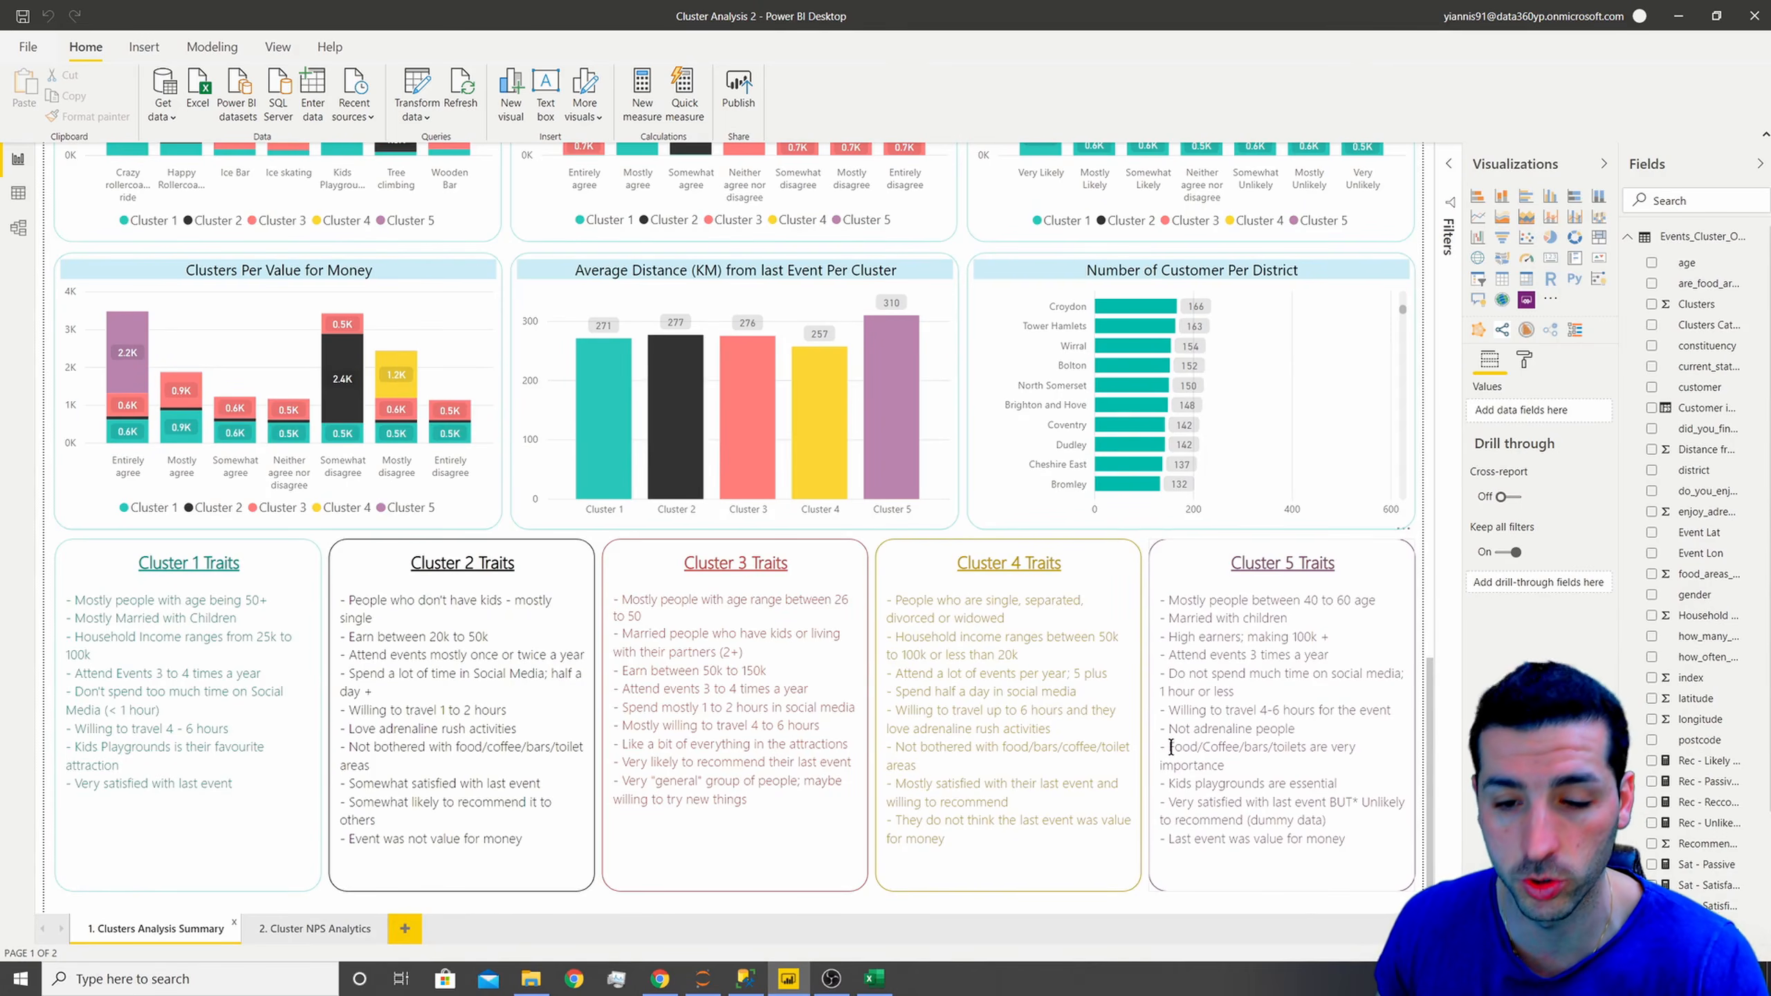
scroll(1151, 741, "up", 4)
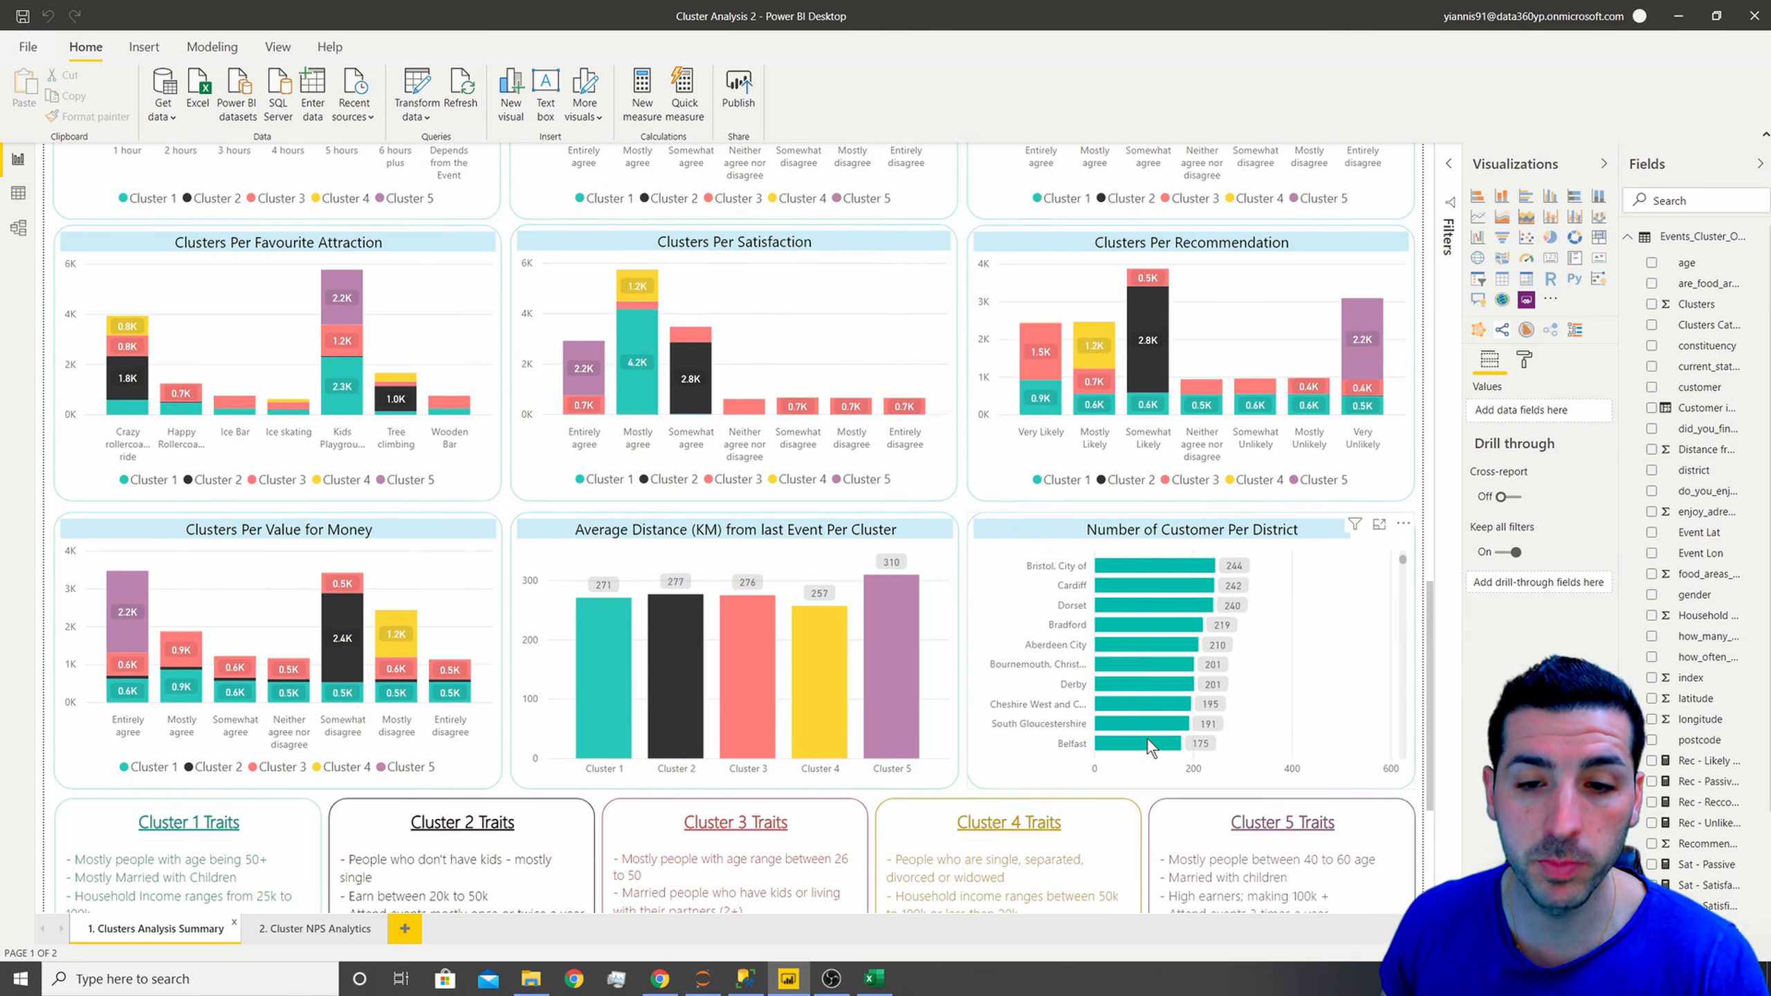
scroll(1122, 671, "up", 19)
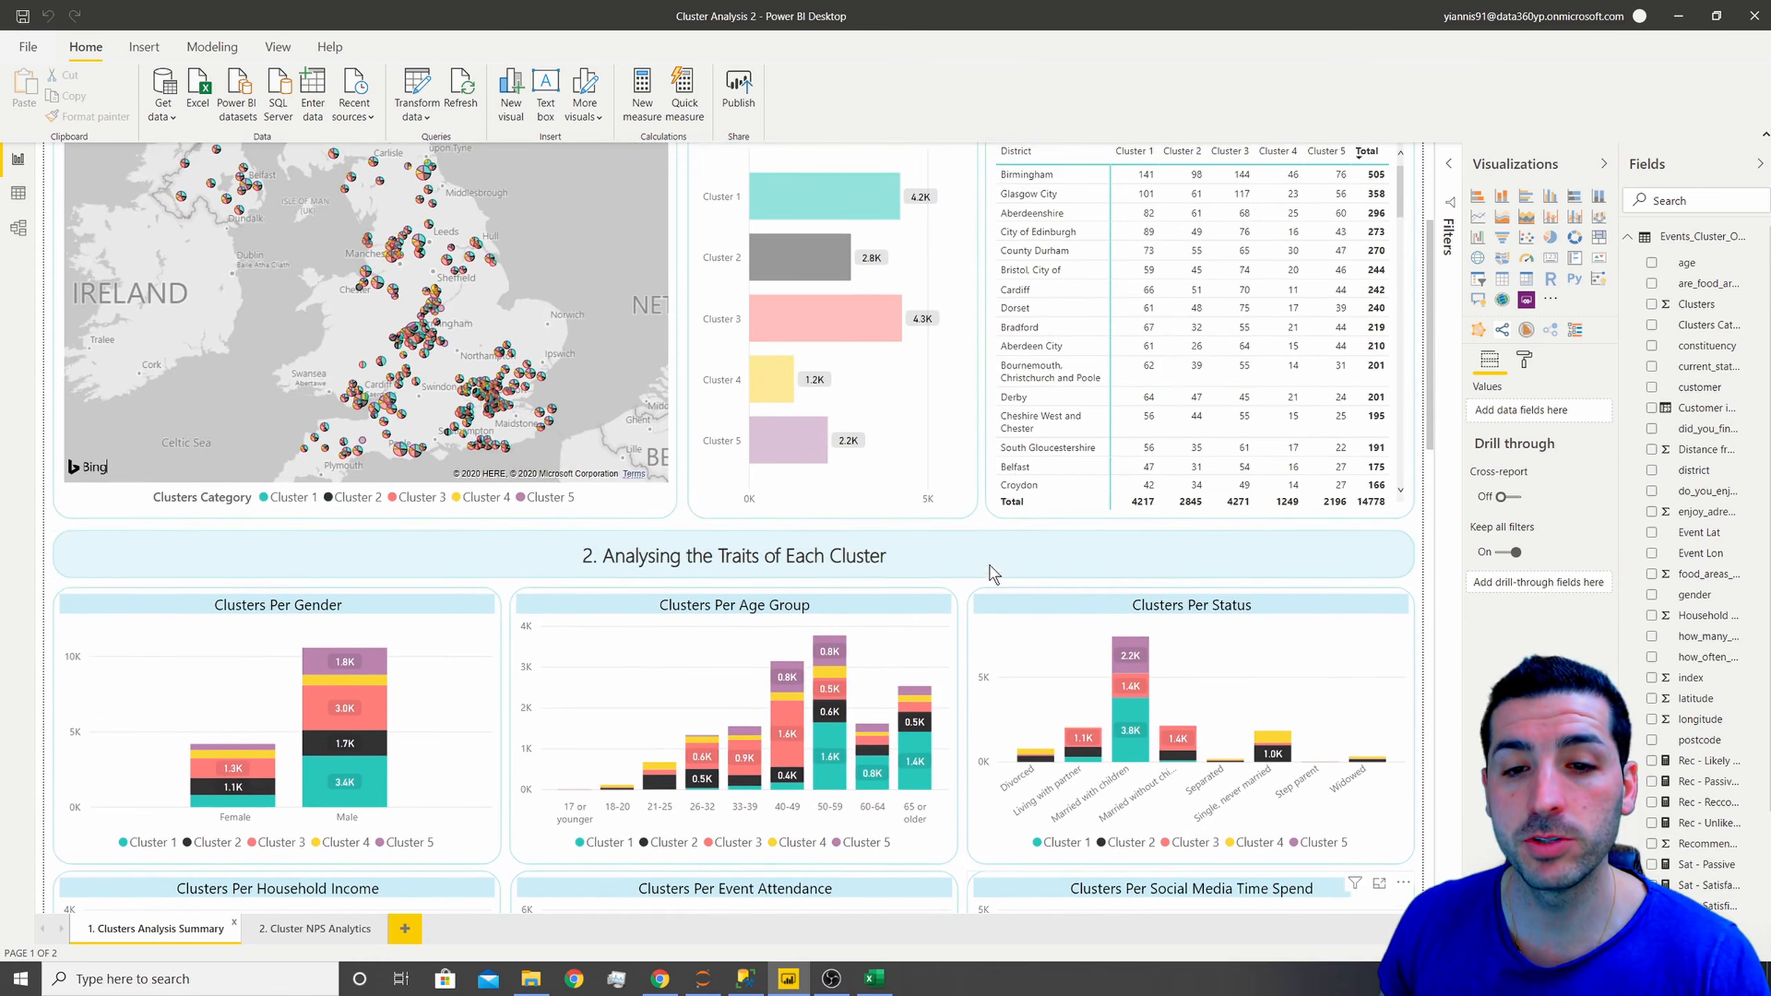
scroll(990, 566, "up", 4)
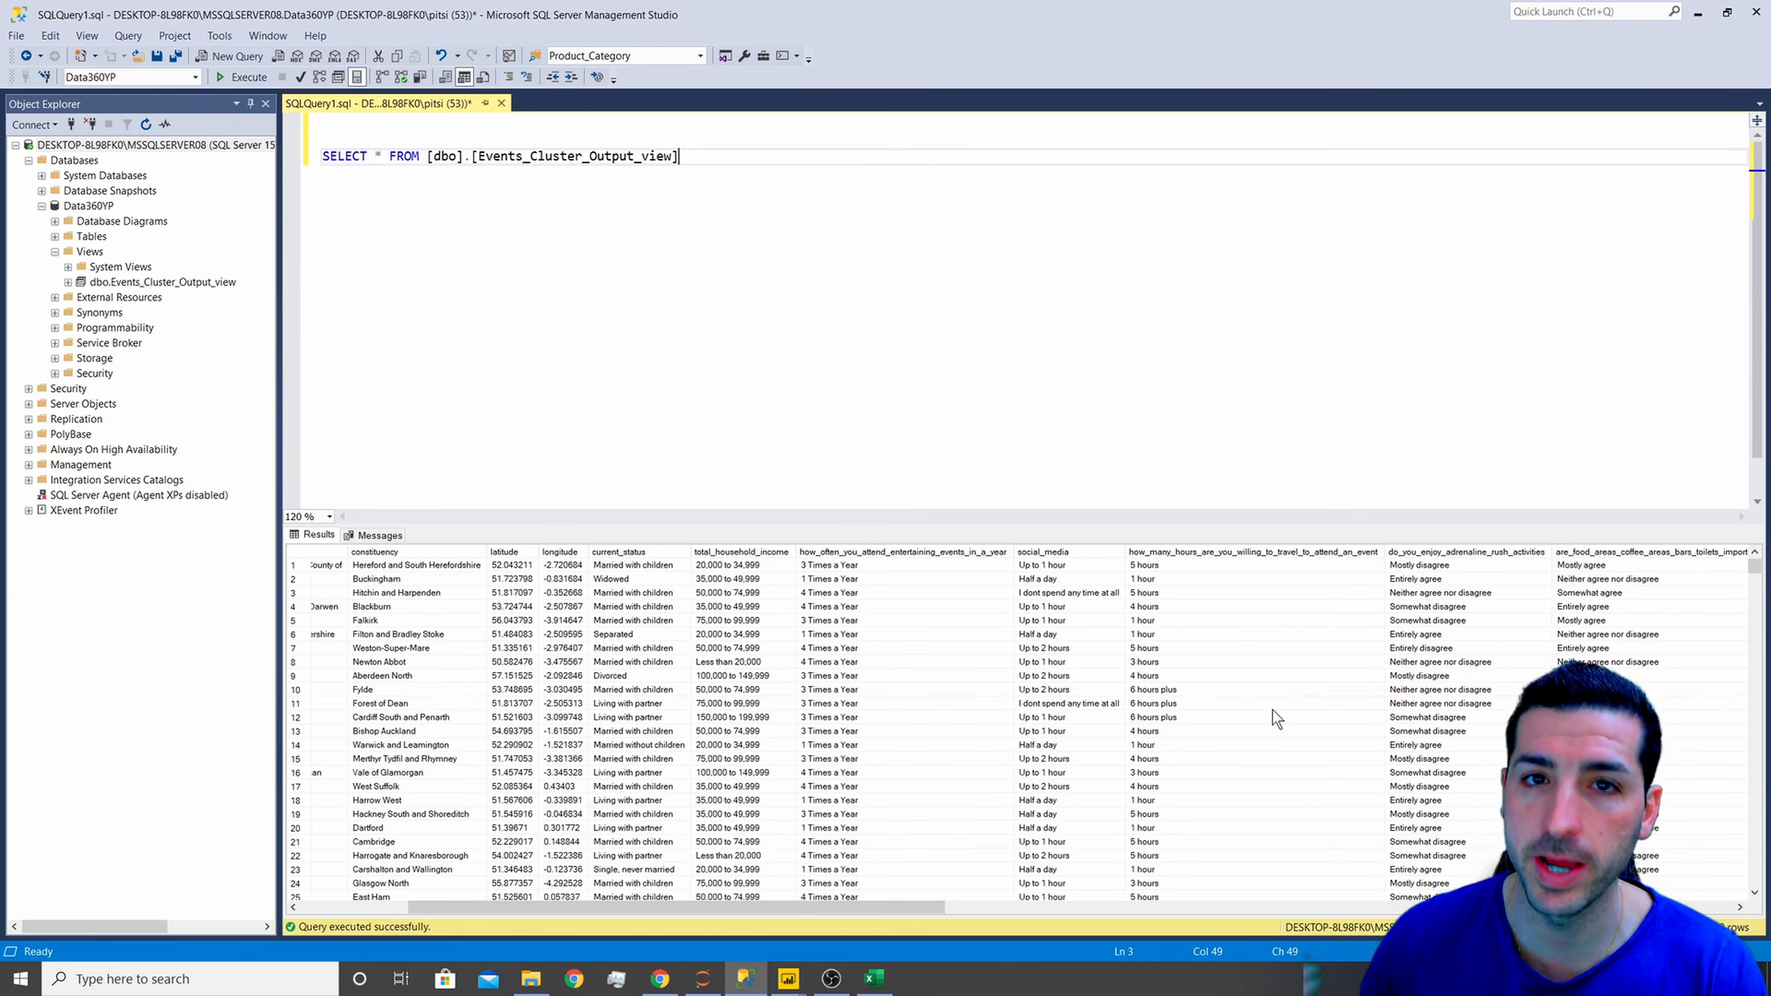
- Switch to the untitled Power BI report and start a connection to a SQL Server database
mouse_move(788, 977)
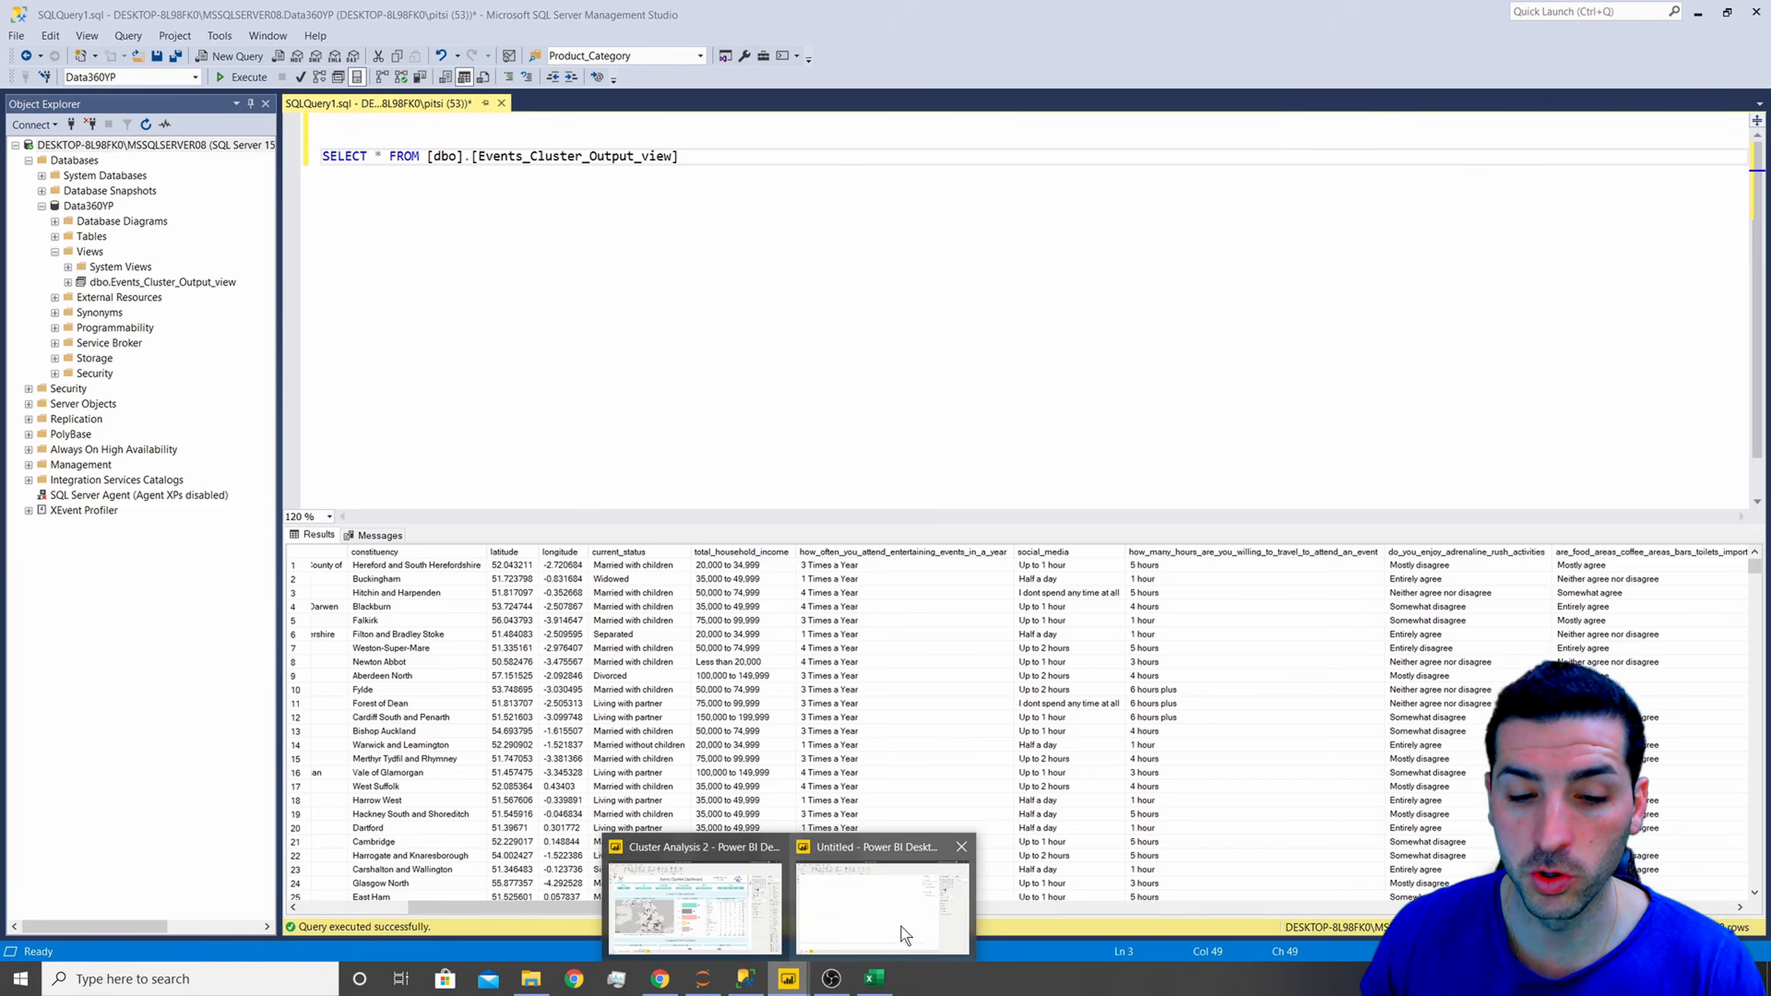
left_click(901, 927)
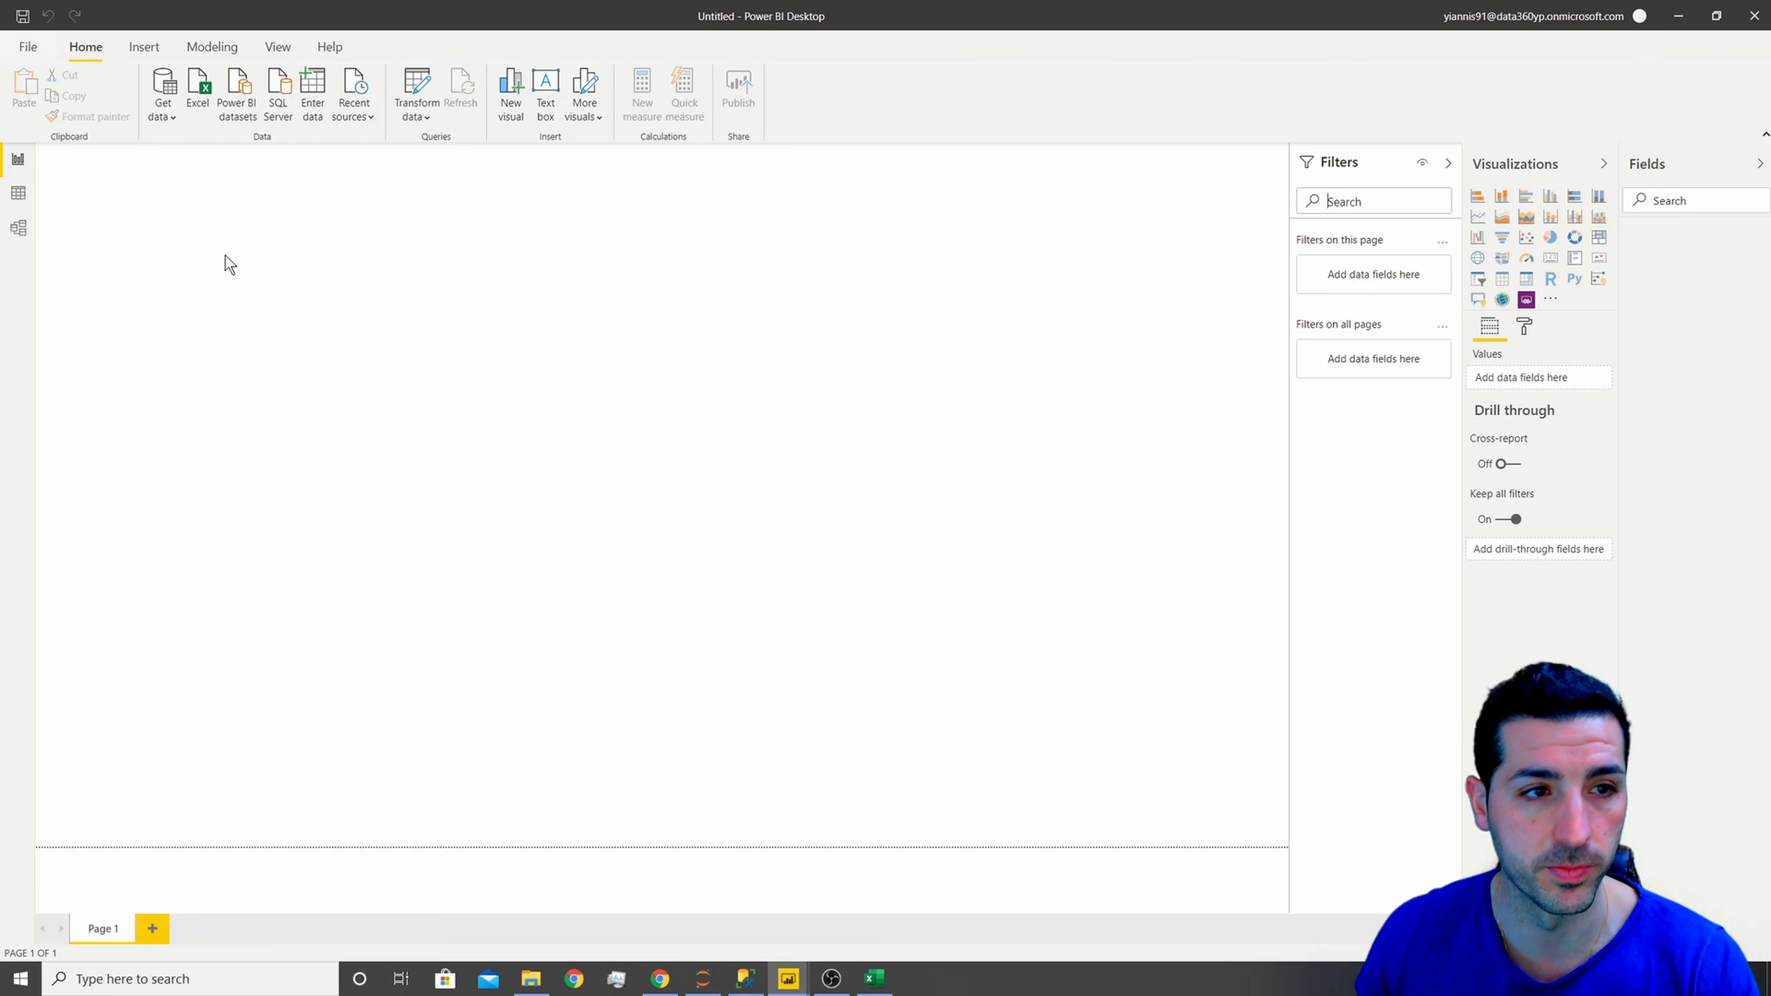
left_click(175, 113)
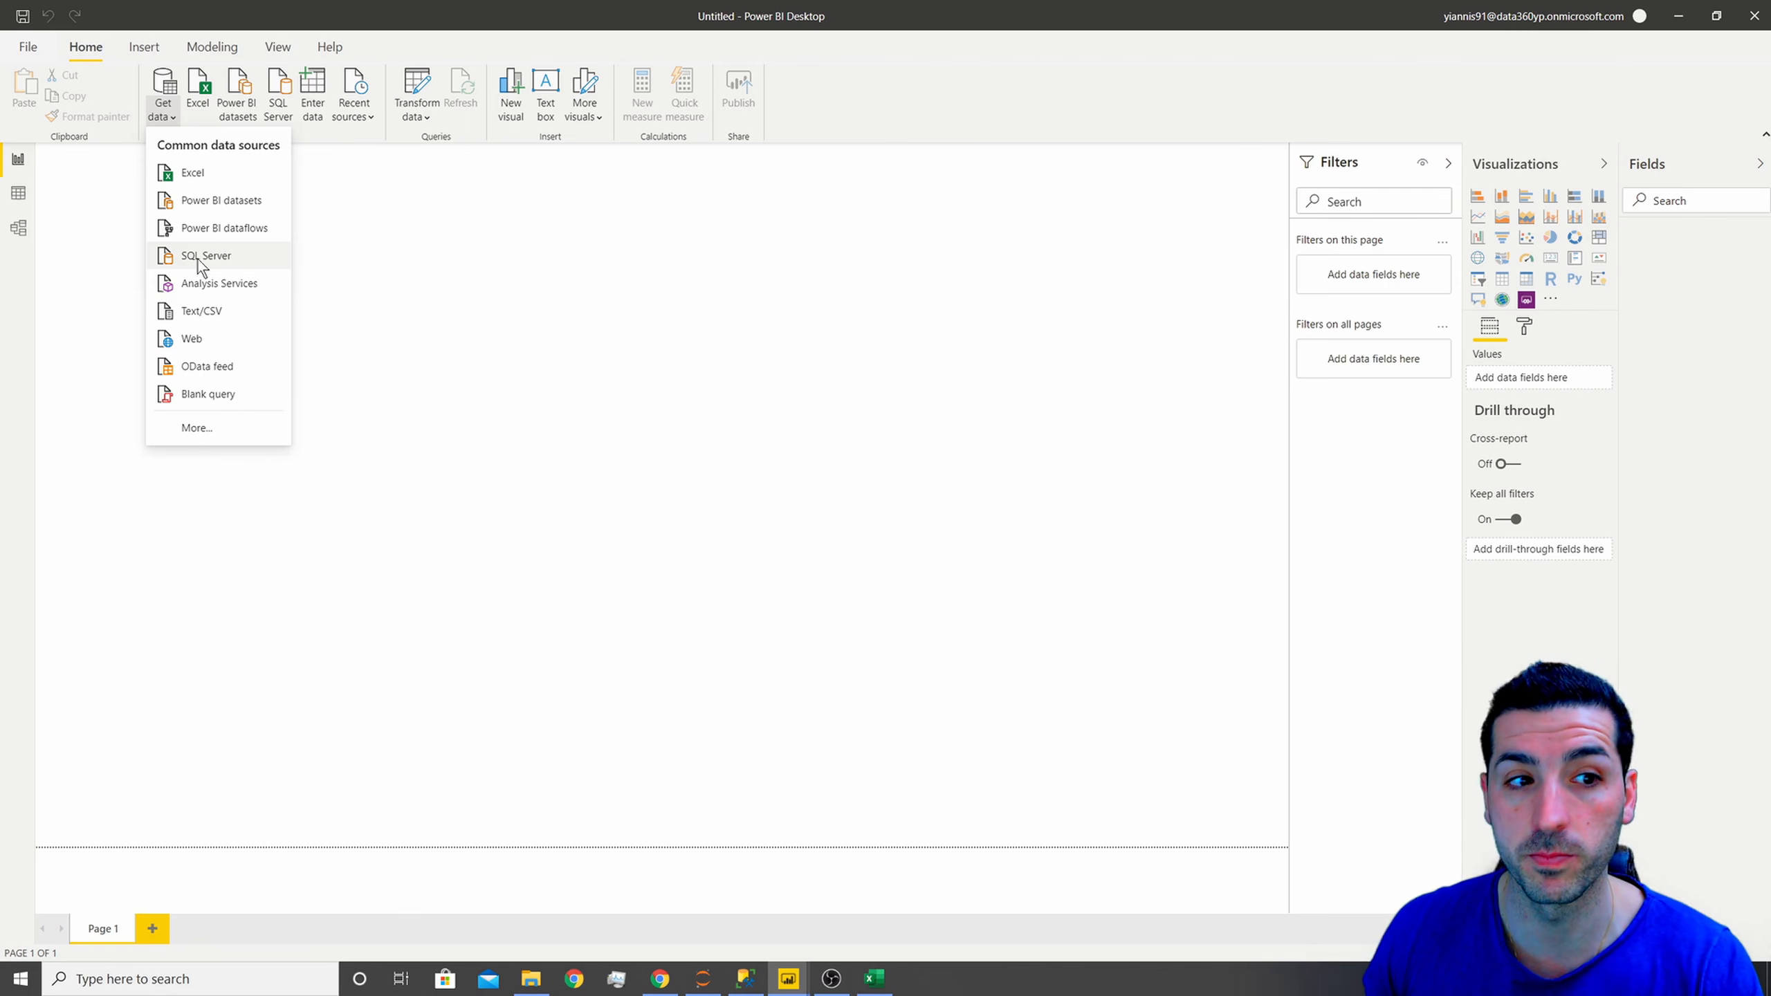
left_click(238, 262)
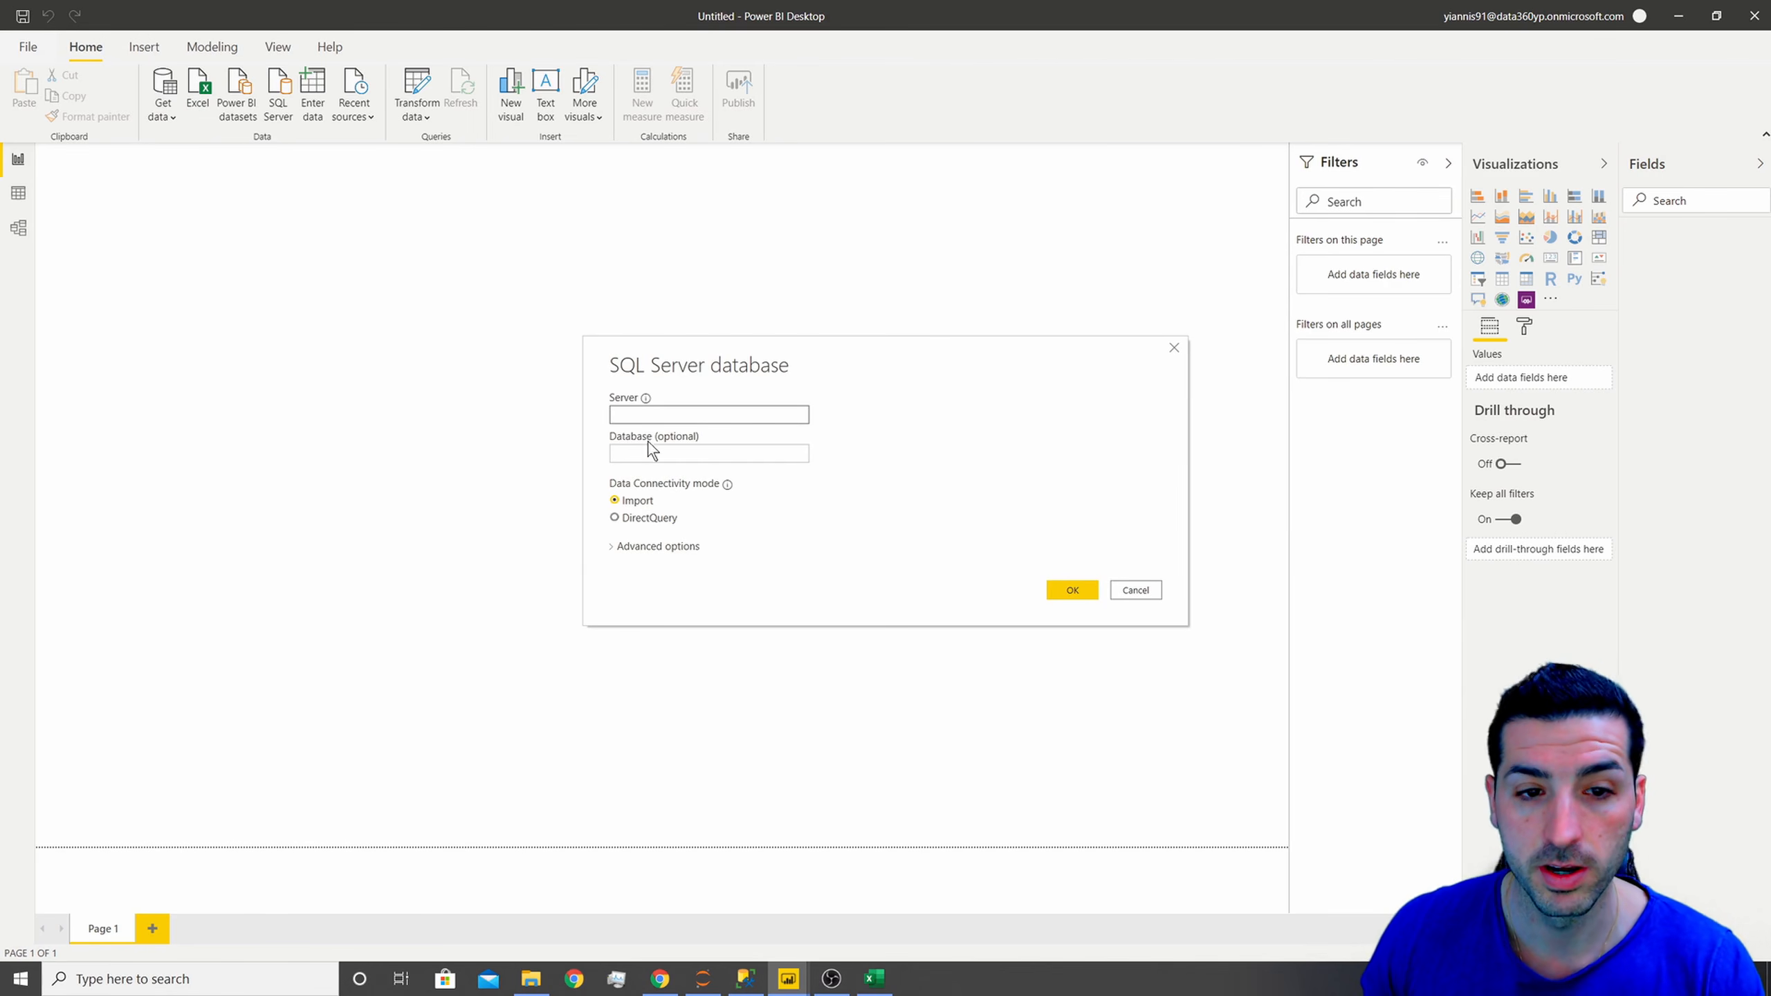
- Copy the server name from SQL Server Management Studio and connect Power BI to DESKTOP-8L98FK0\MSSQLSERVER08 in Import mode
left_click(739, 983)
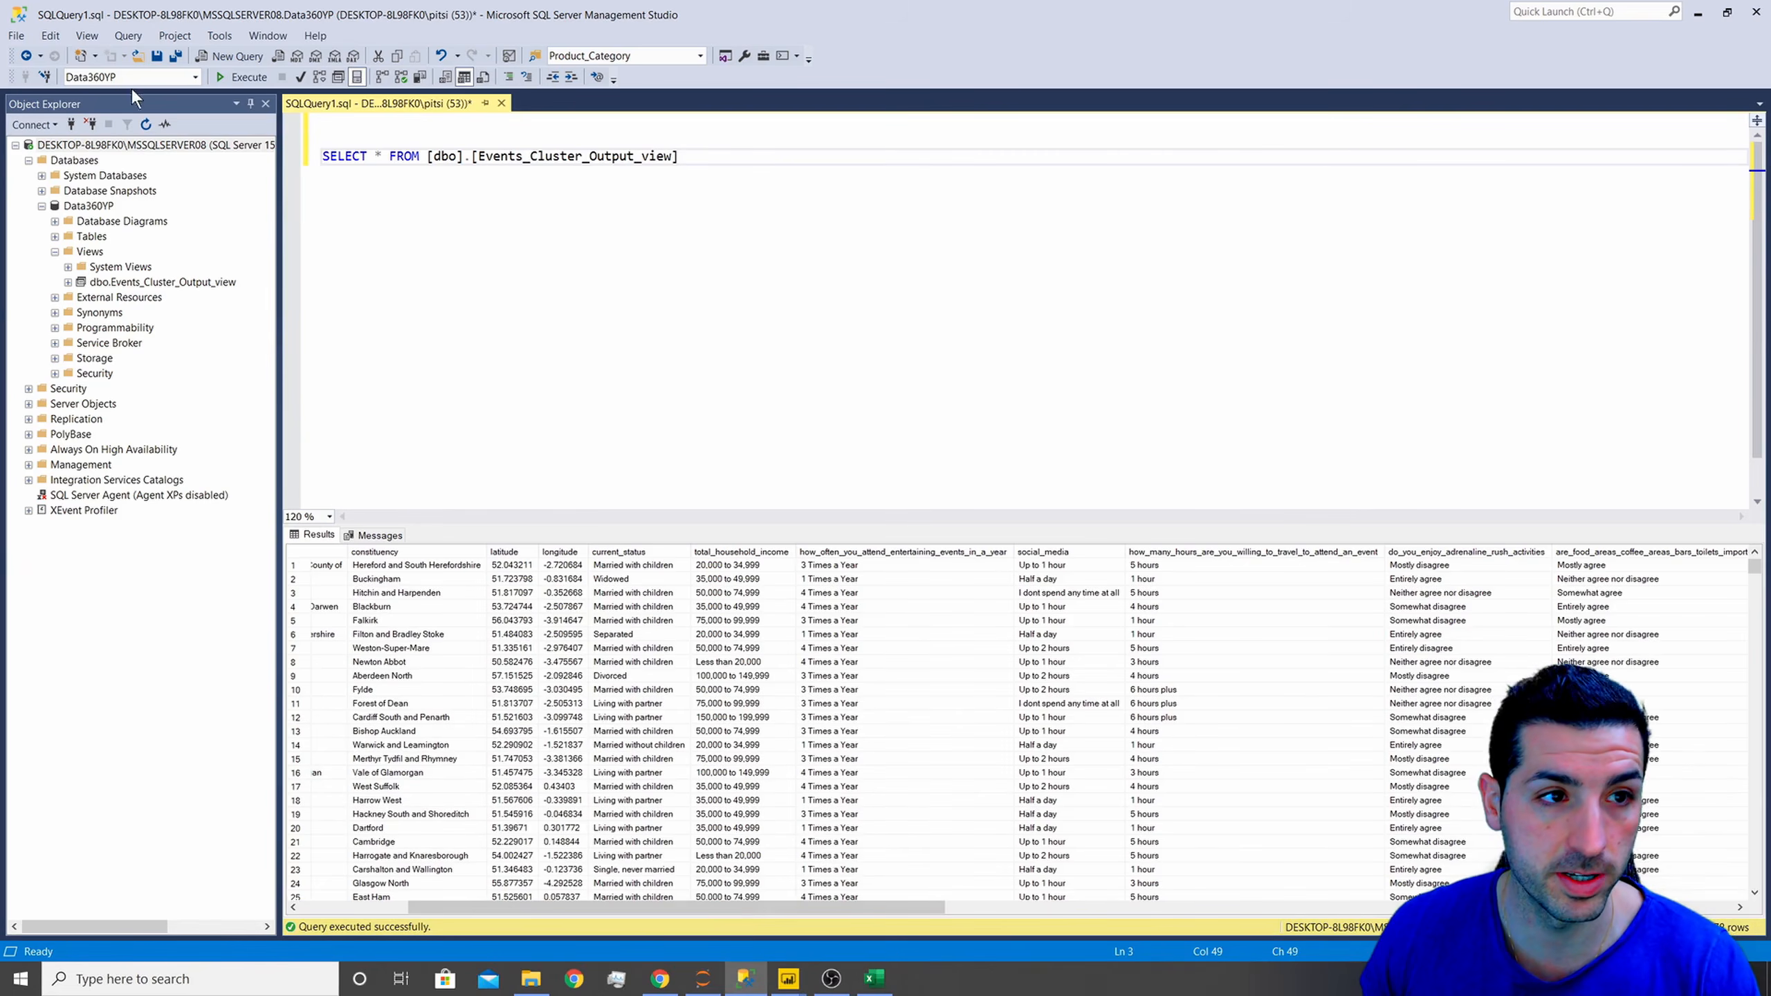
left_click(27, 78)
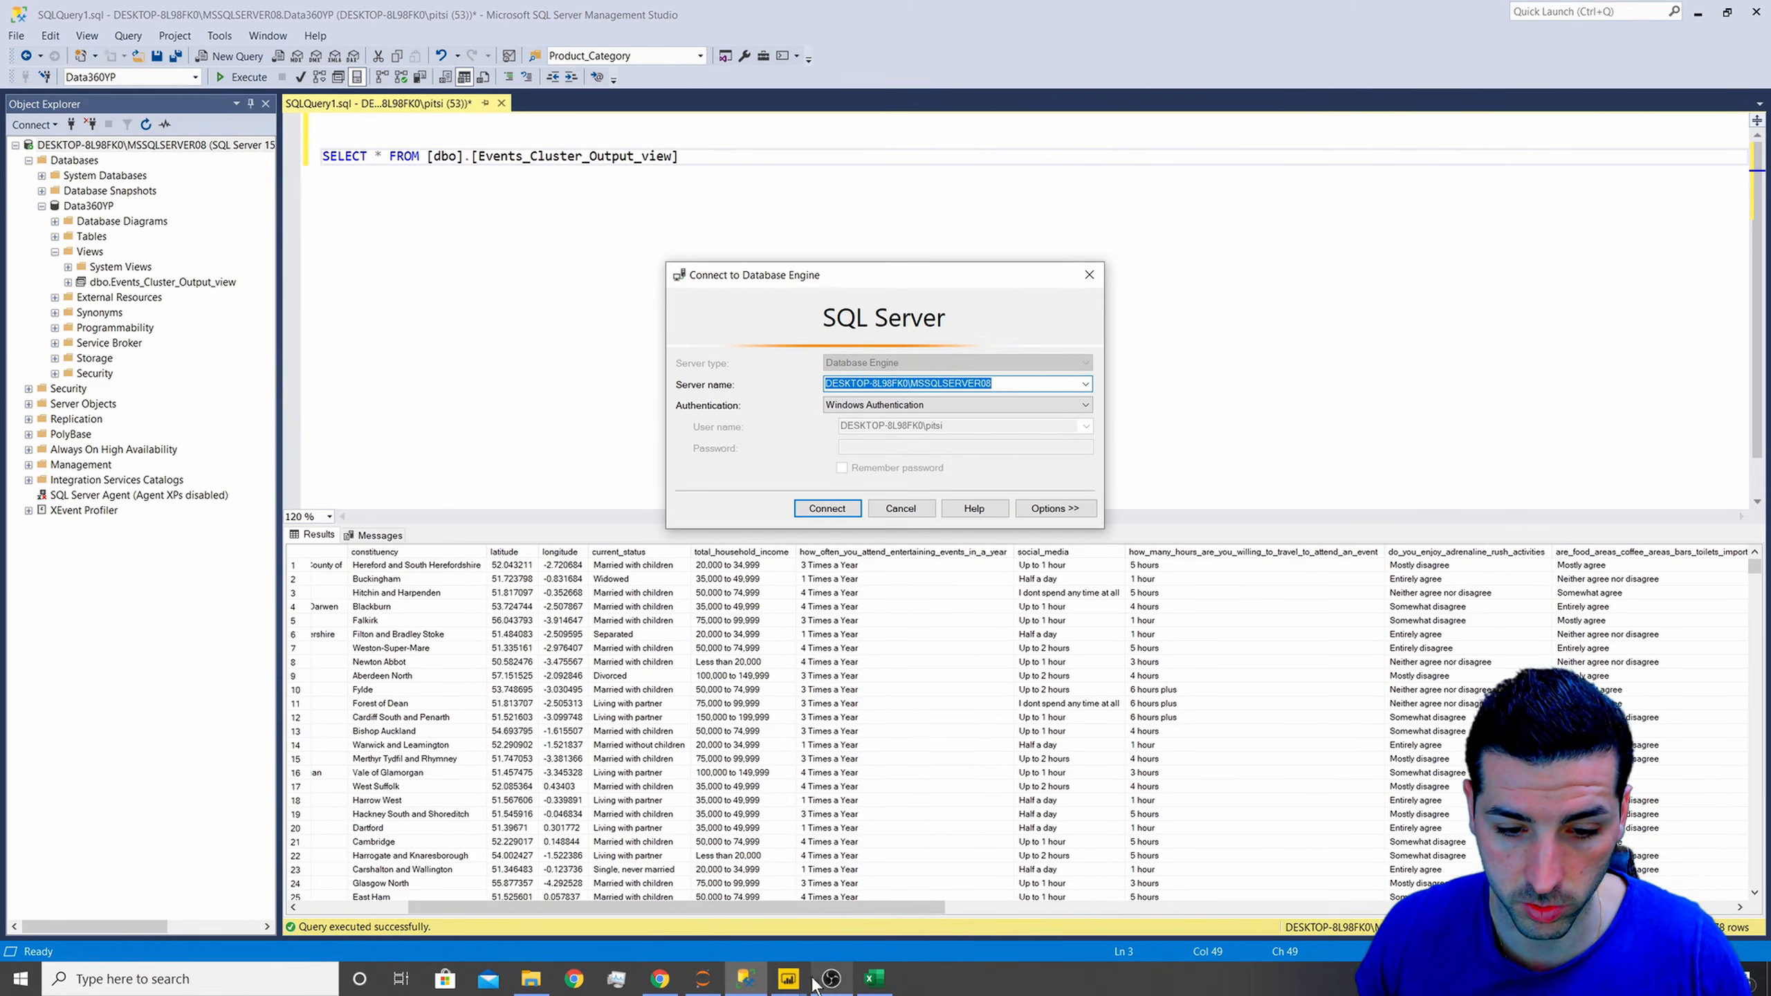
left_click(788, 979)
left_click(698, 919)
left_click(882, 907)
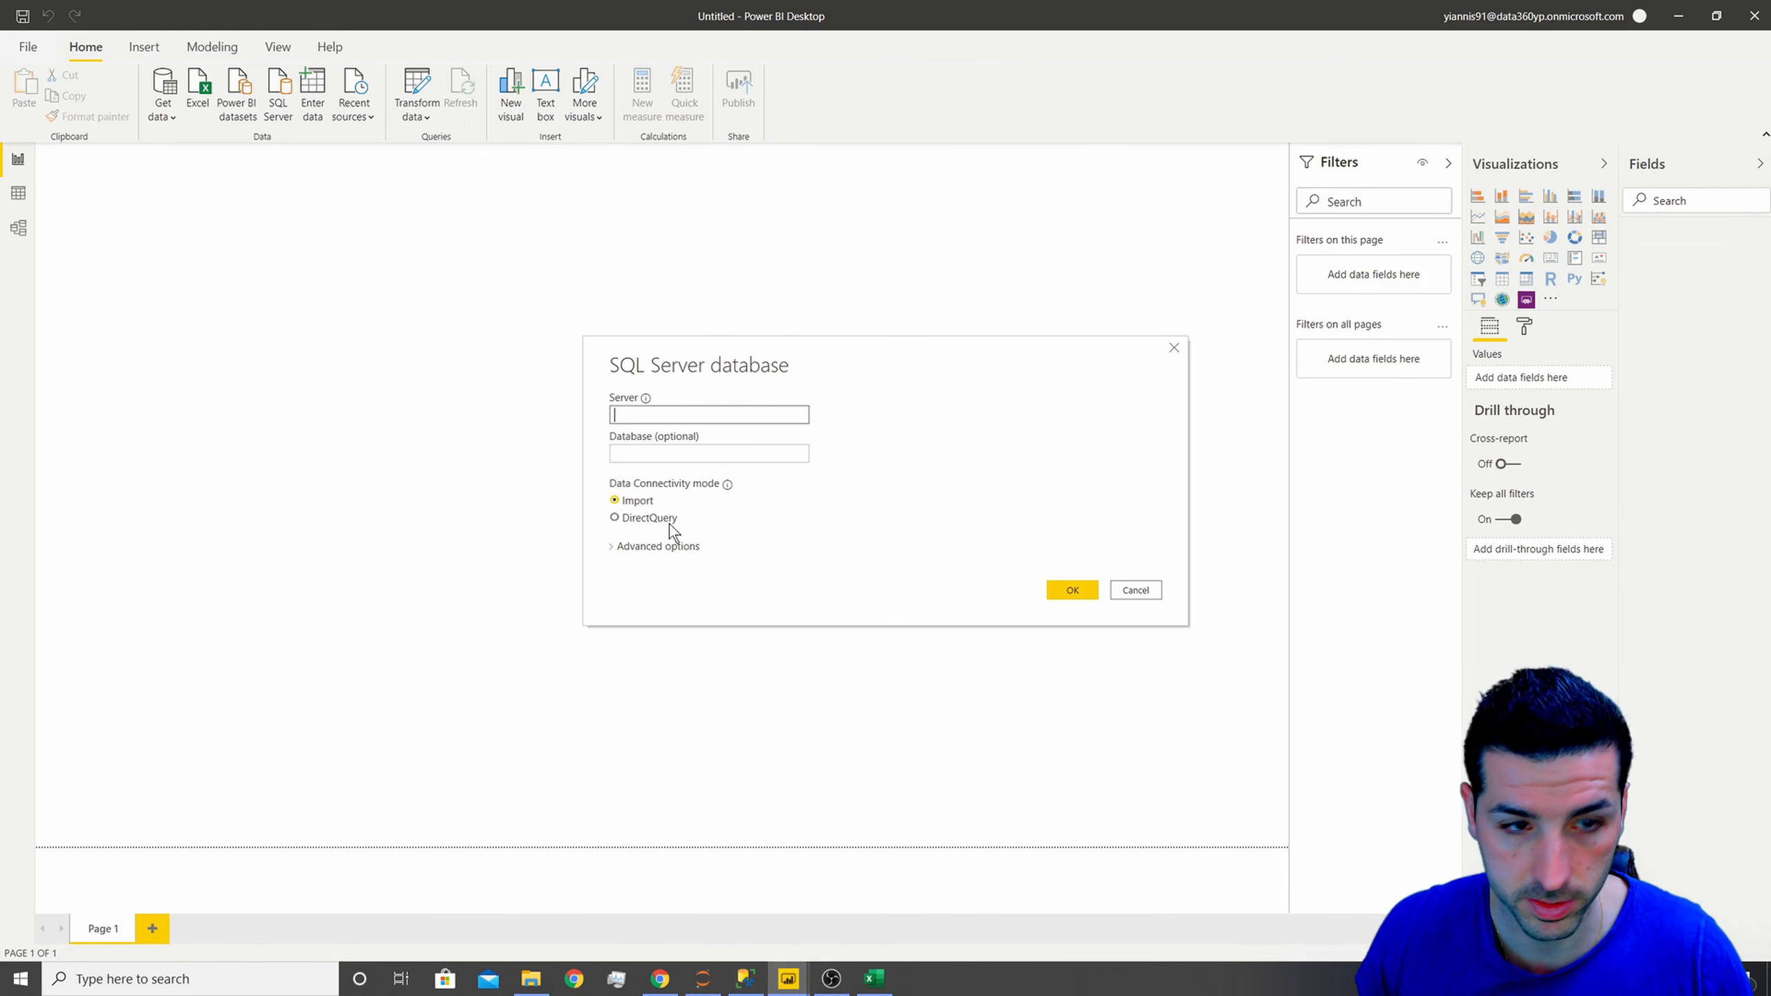
left_click(1048, 588)
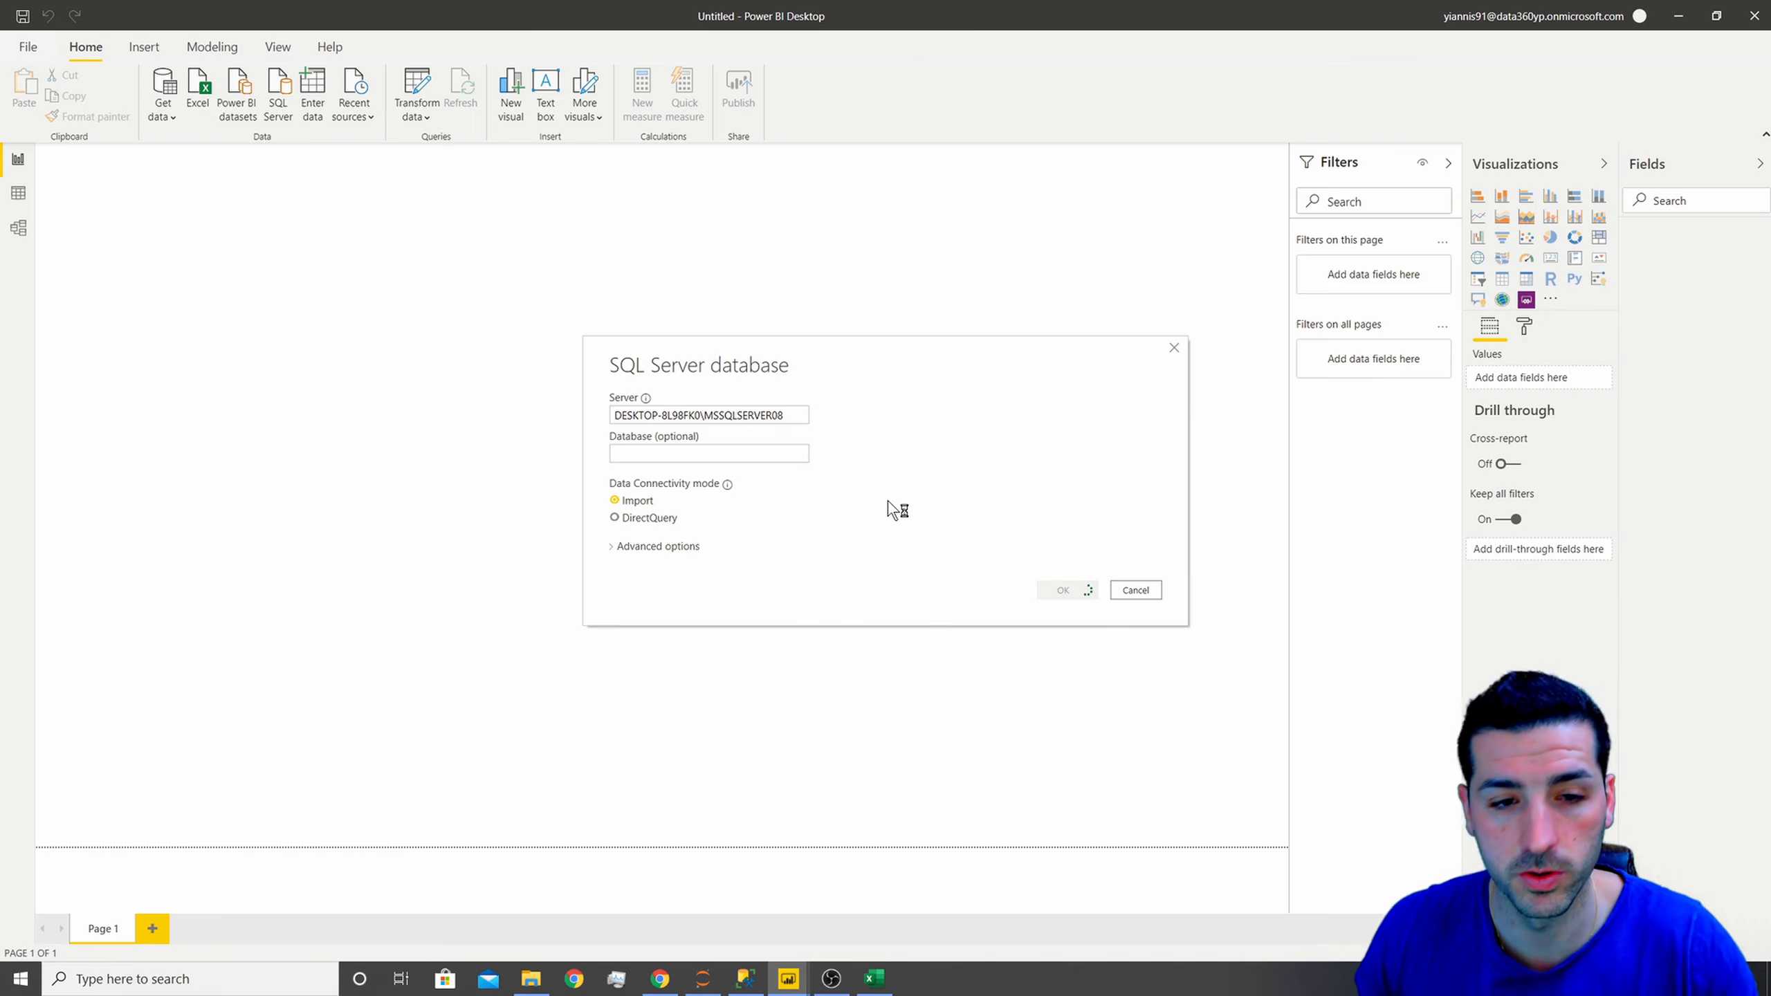
- Select Events_Cluster_Output_view in the Data360YP database, preview its columns, and load it into the report
left_click(545, 321)
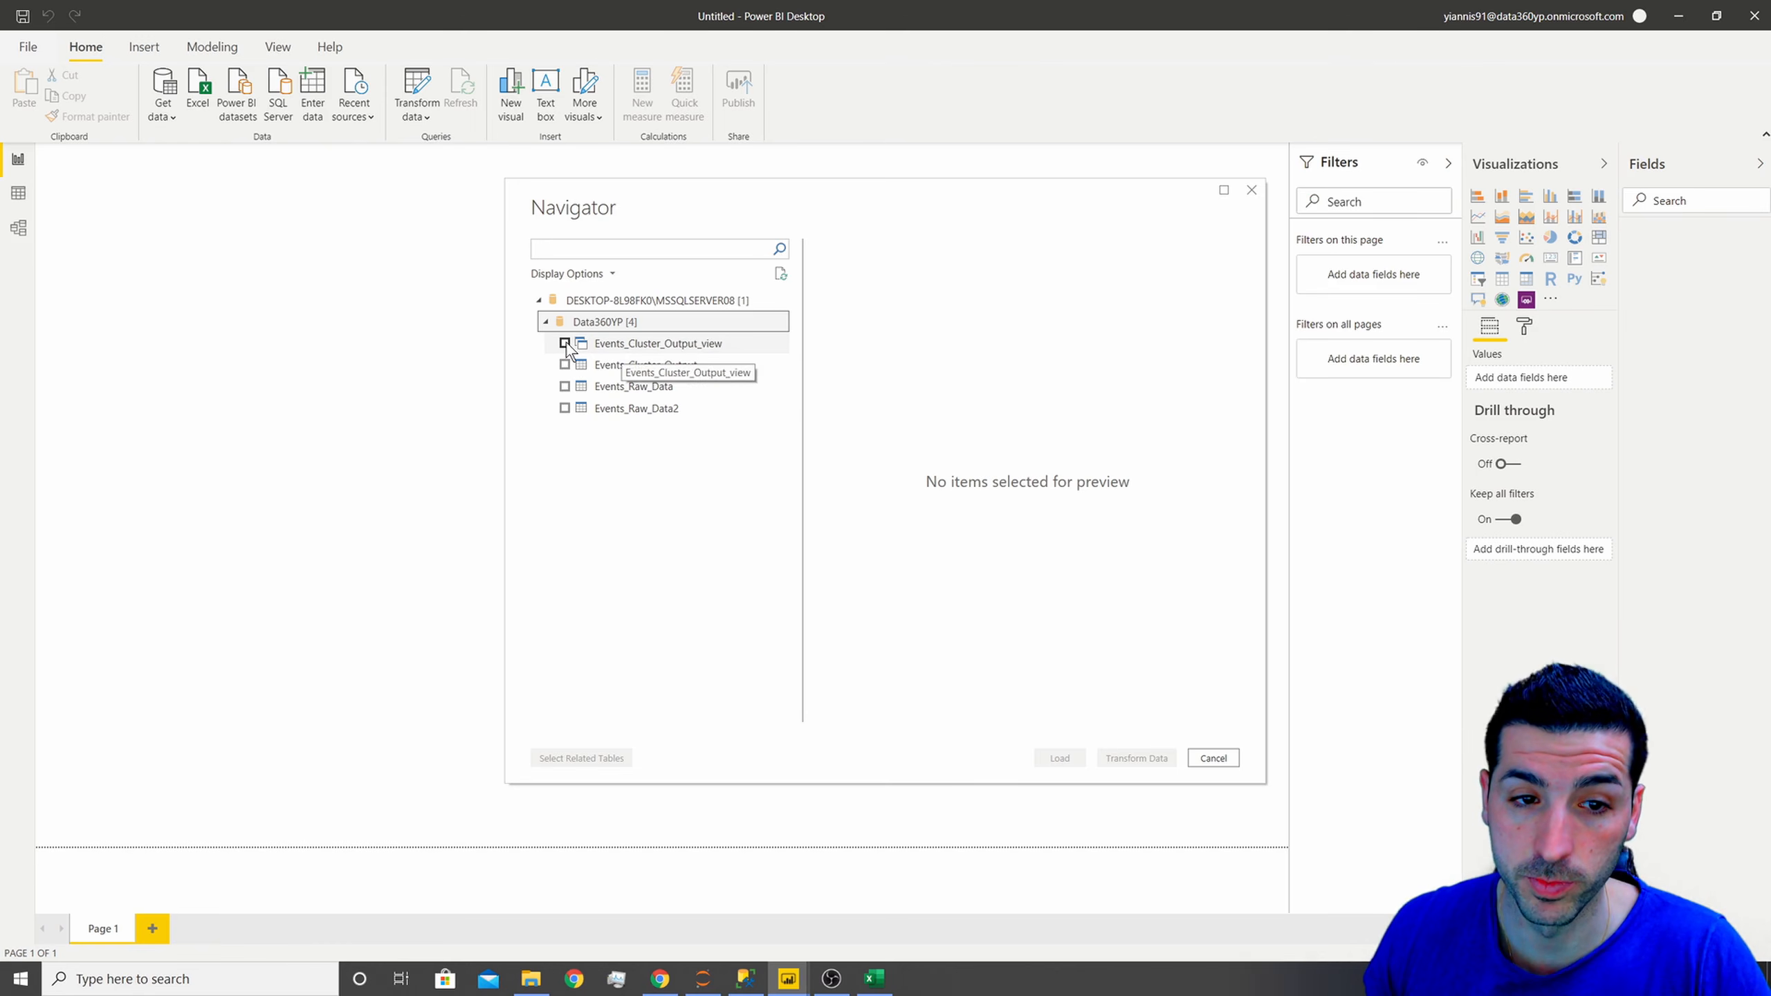
left_click(685, 345)
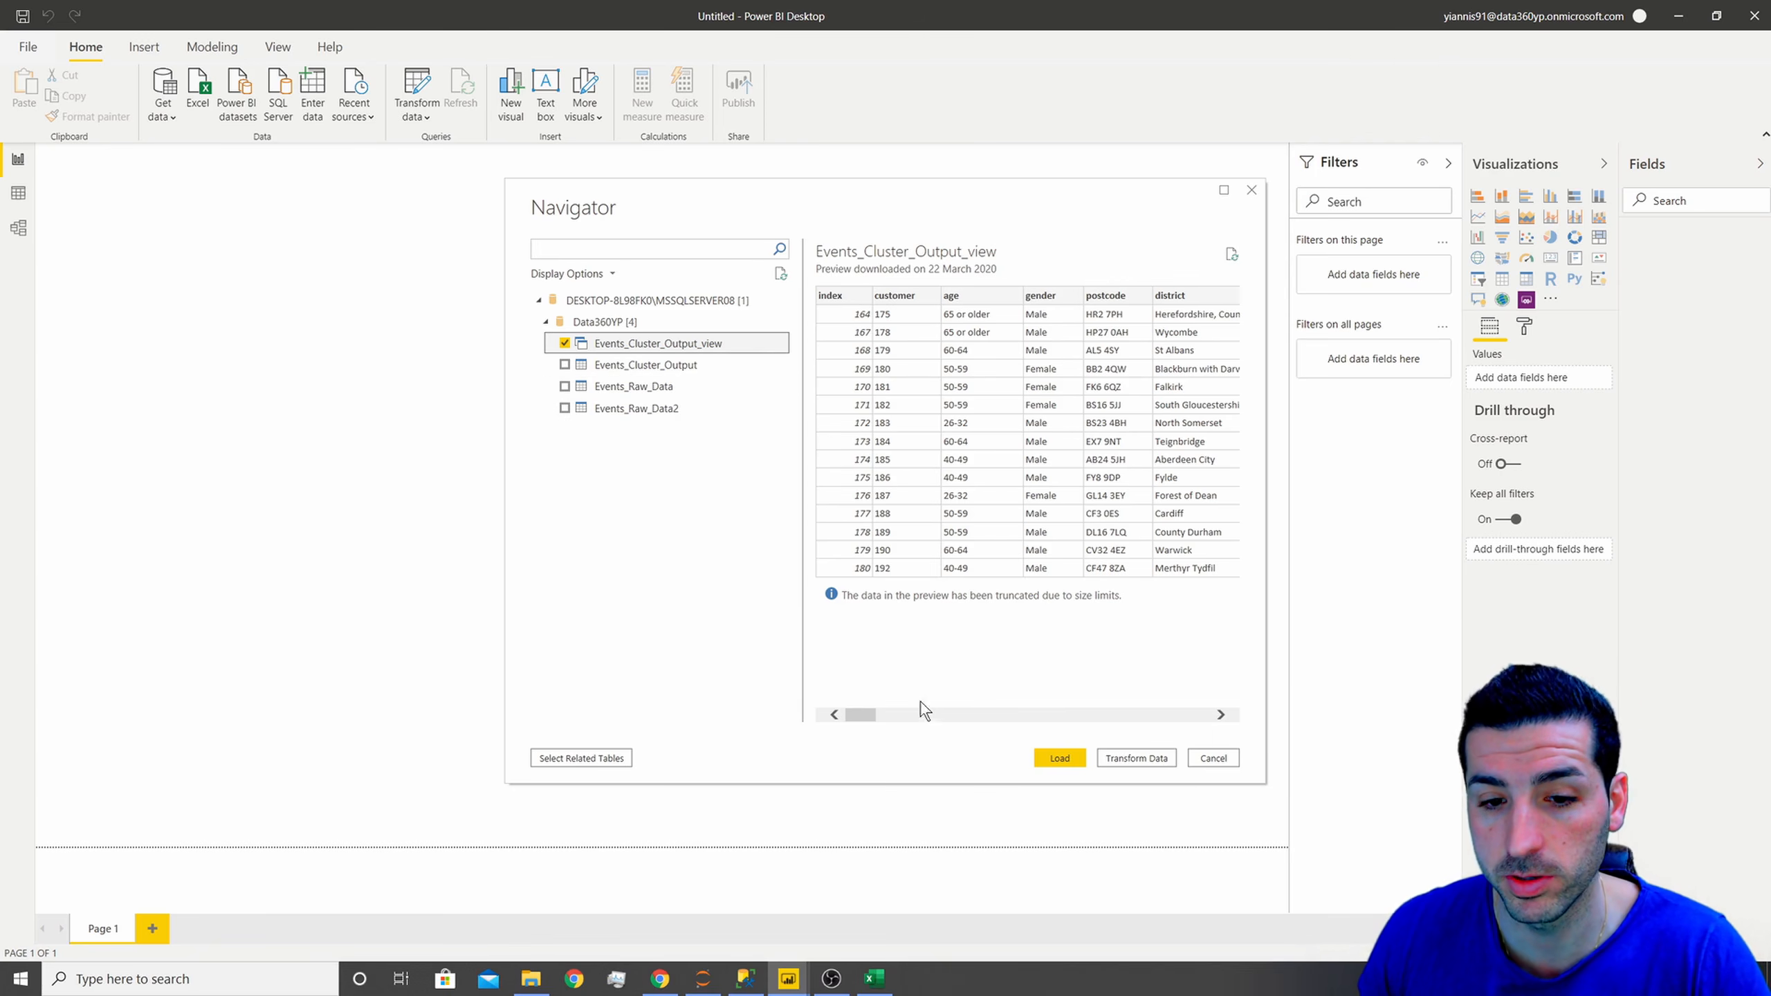
left_click_drag(861, 716, 1117, 718)
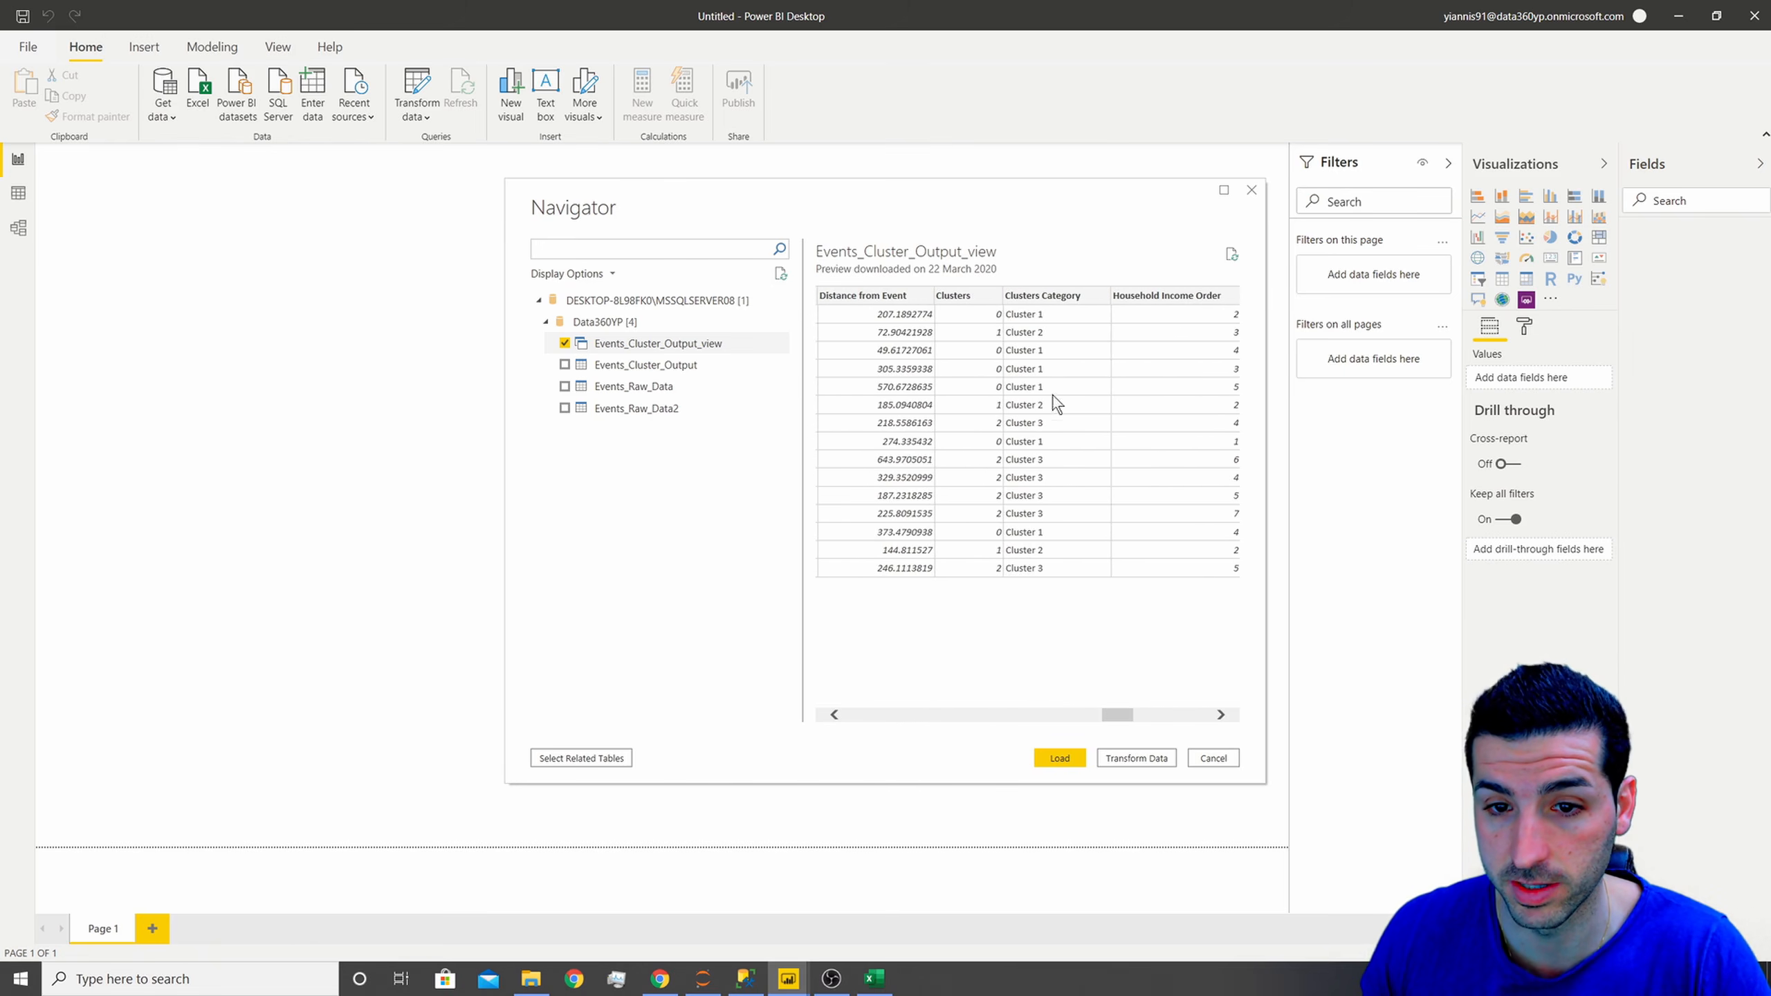
left_click(1063, 759)
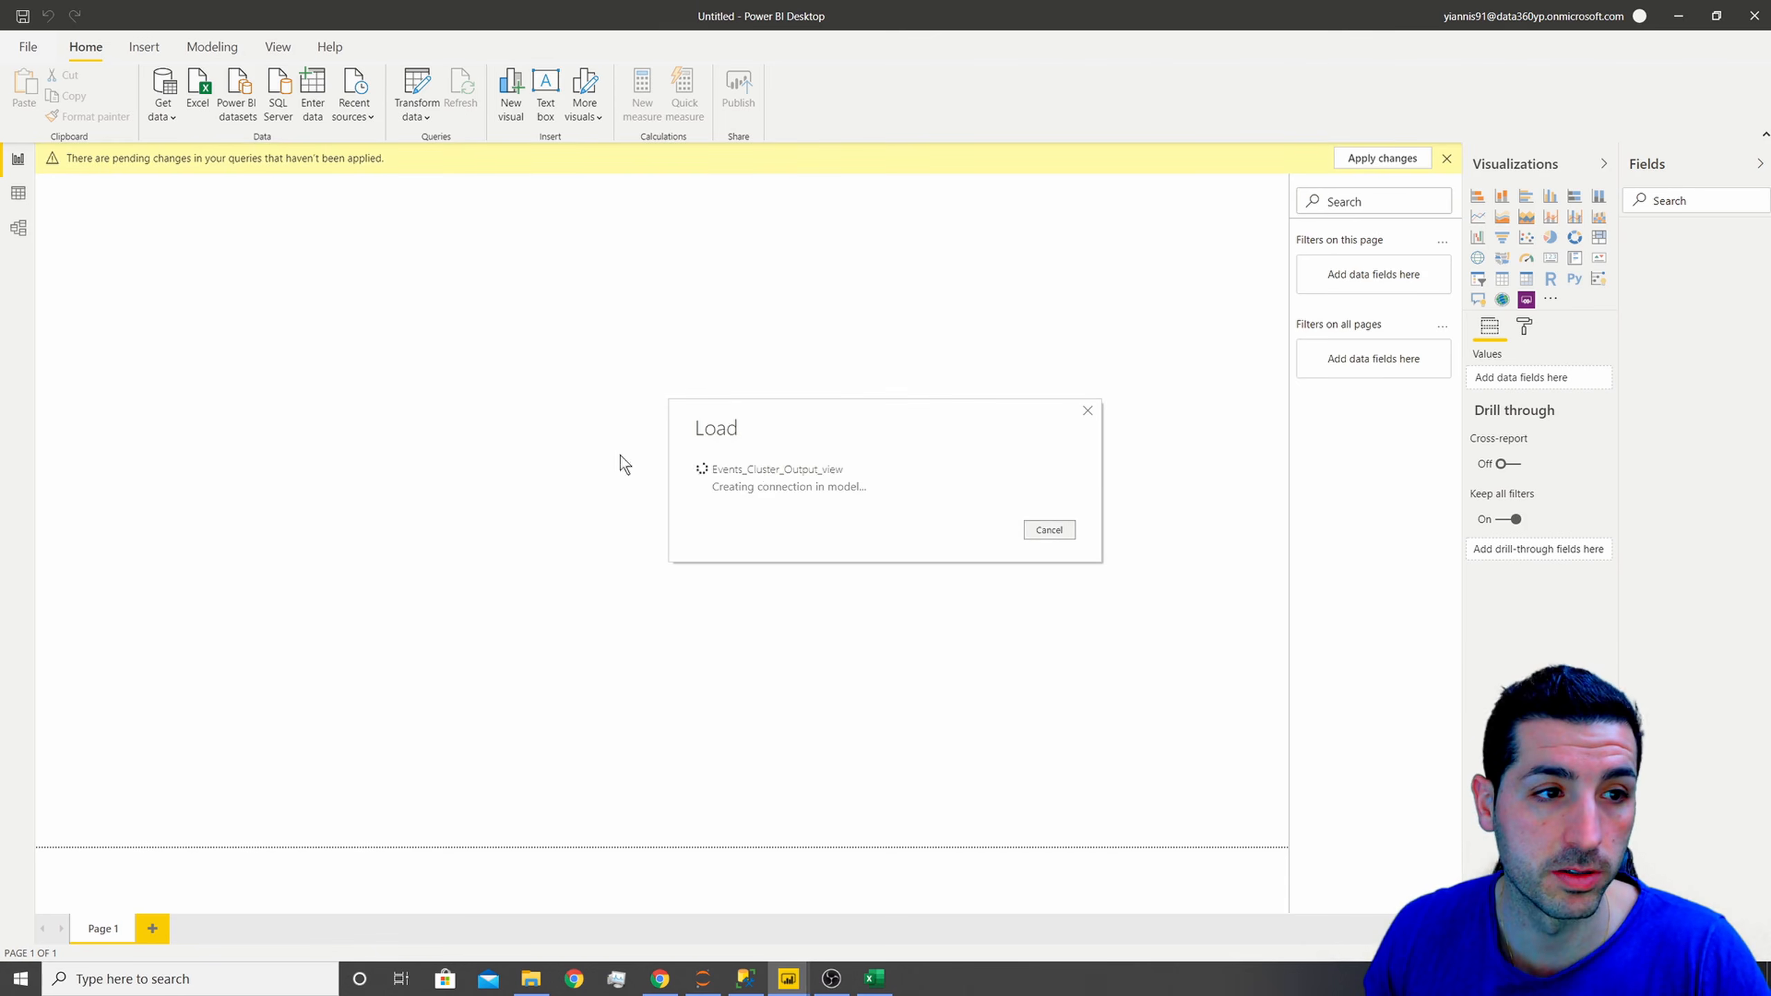
- Open the loaded Events_Cluster_Output_view table as data rows and examine its columns
left_click(18, 193)
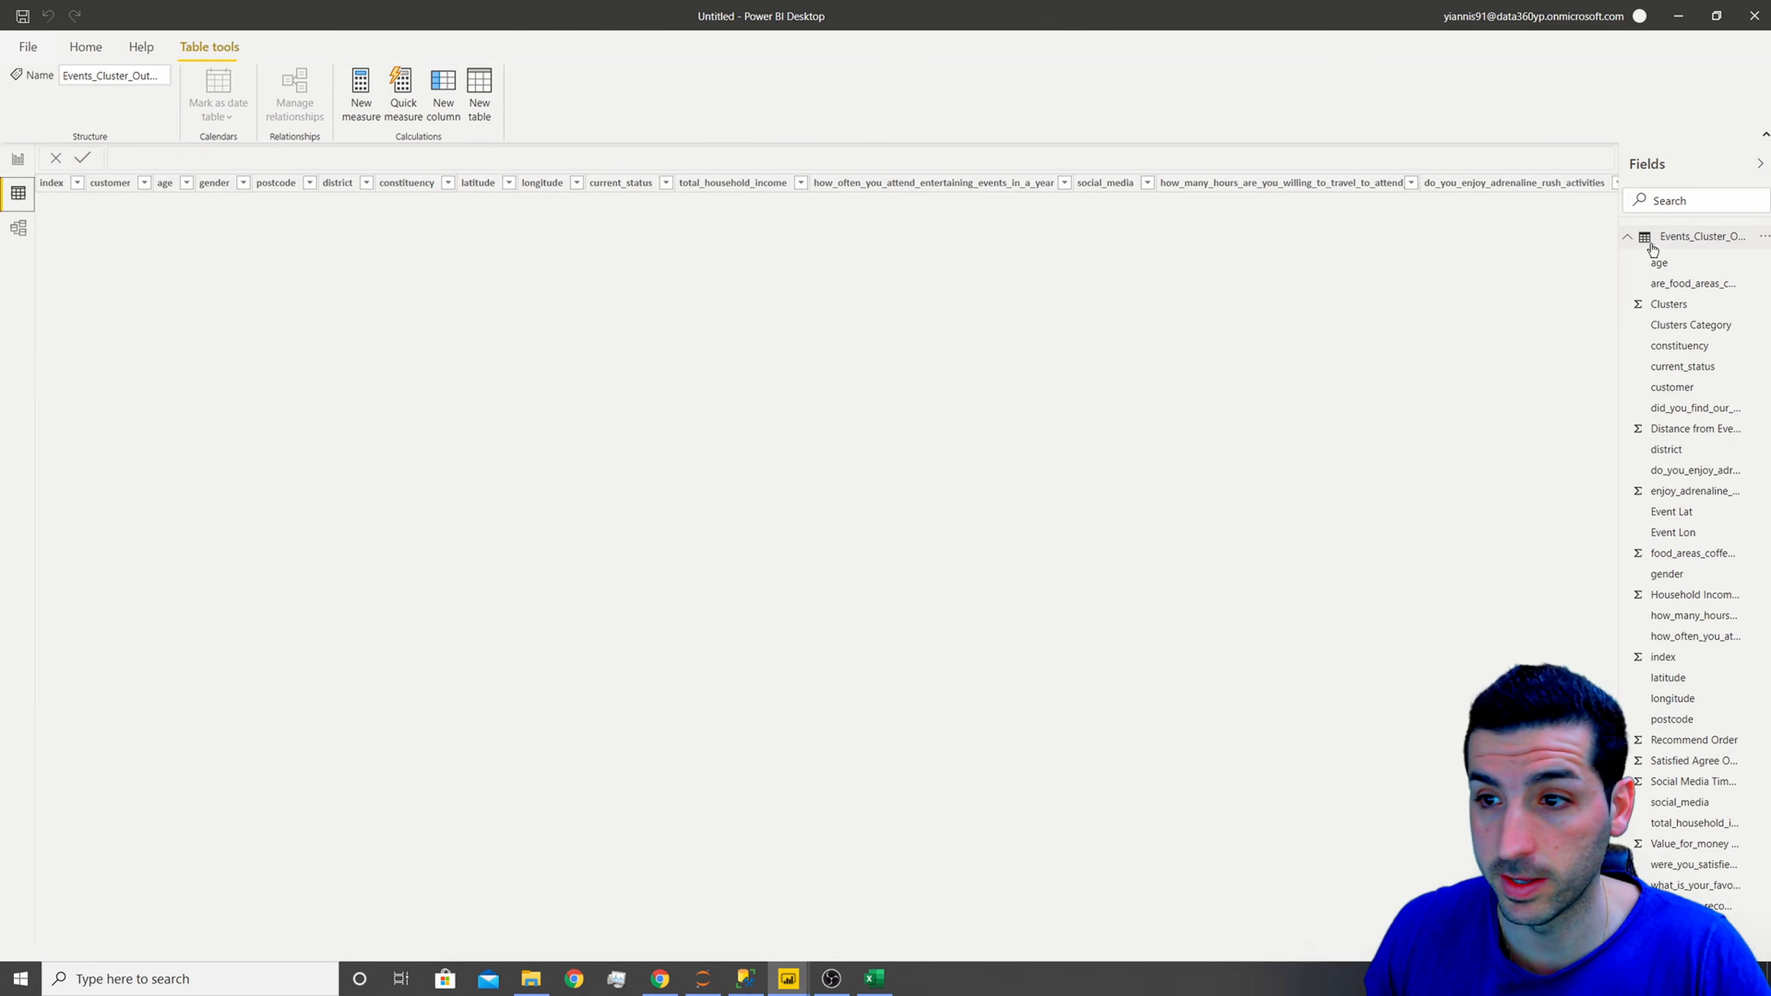
left_click(1665, 239)
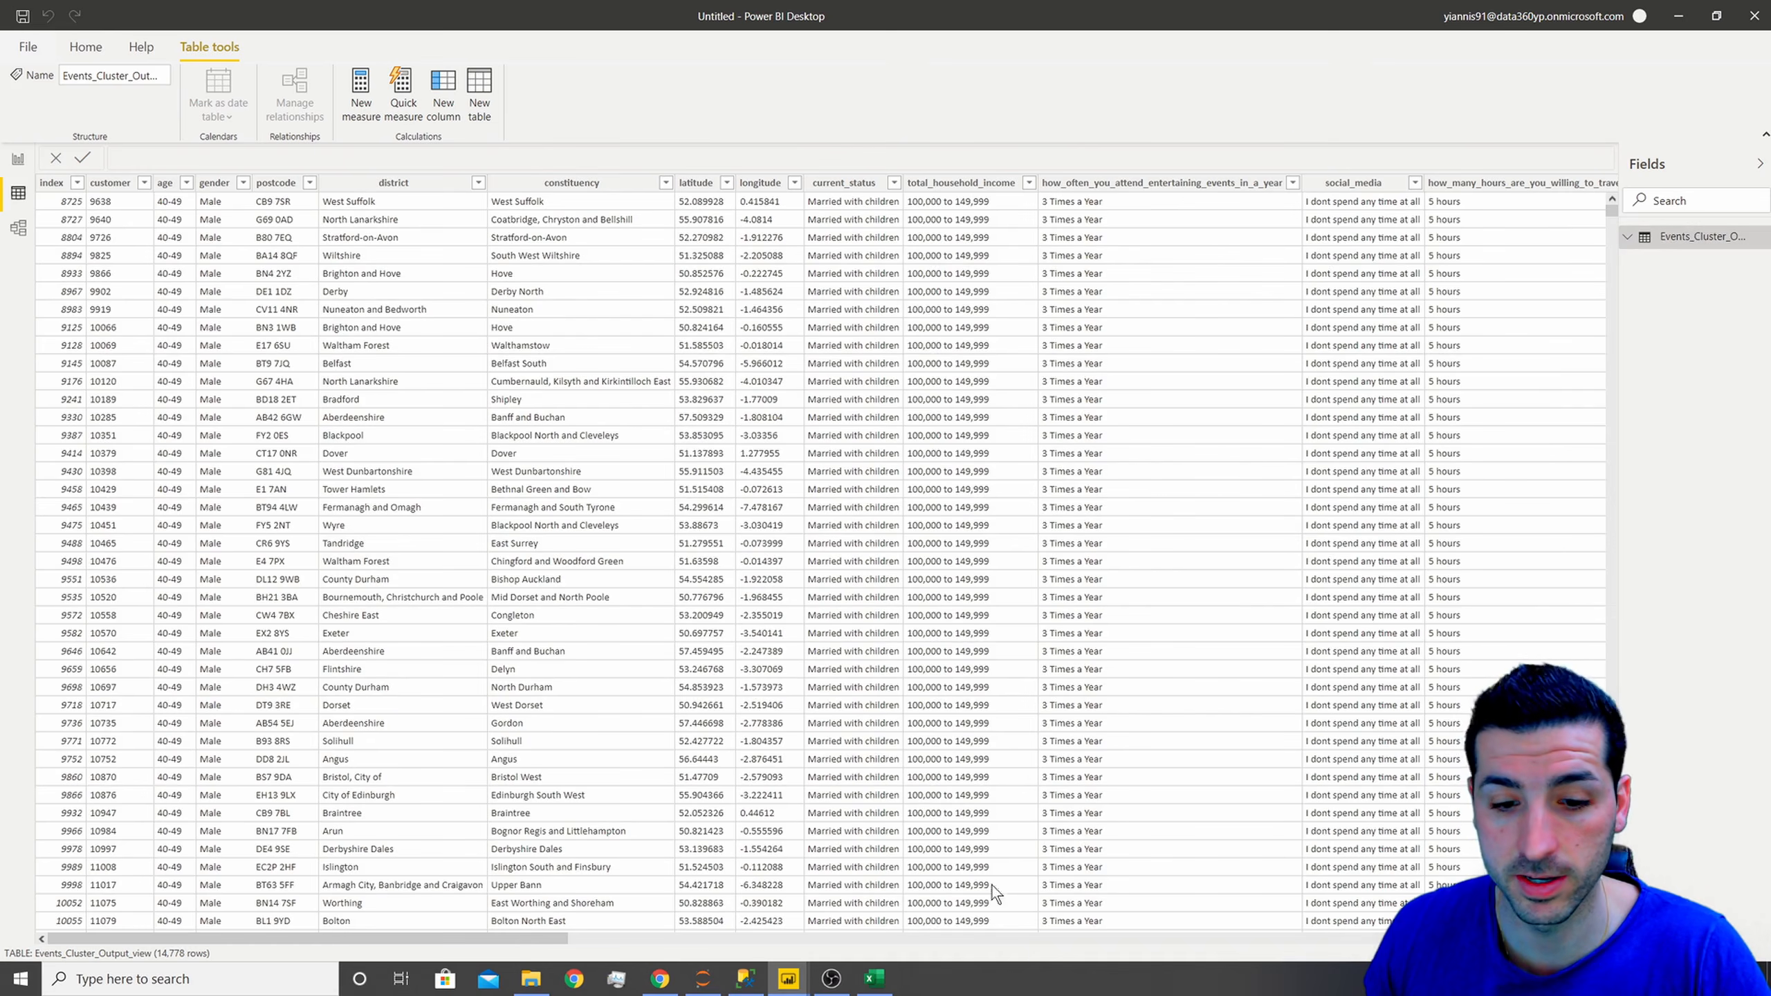
left_click_drag(492, 938, 1304, 935)
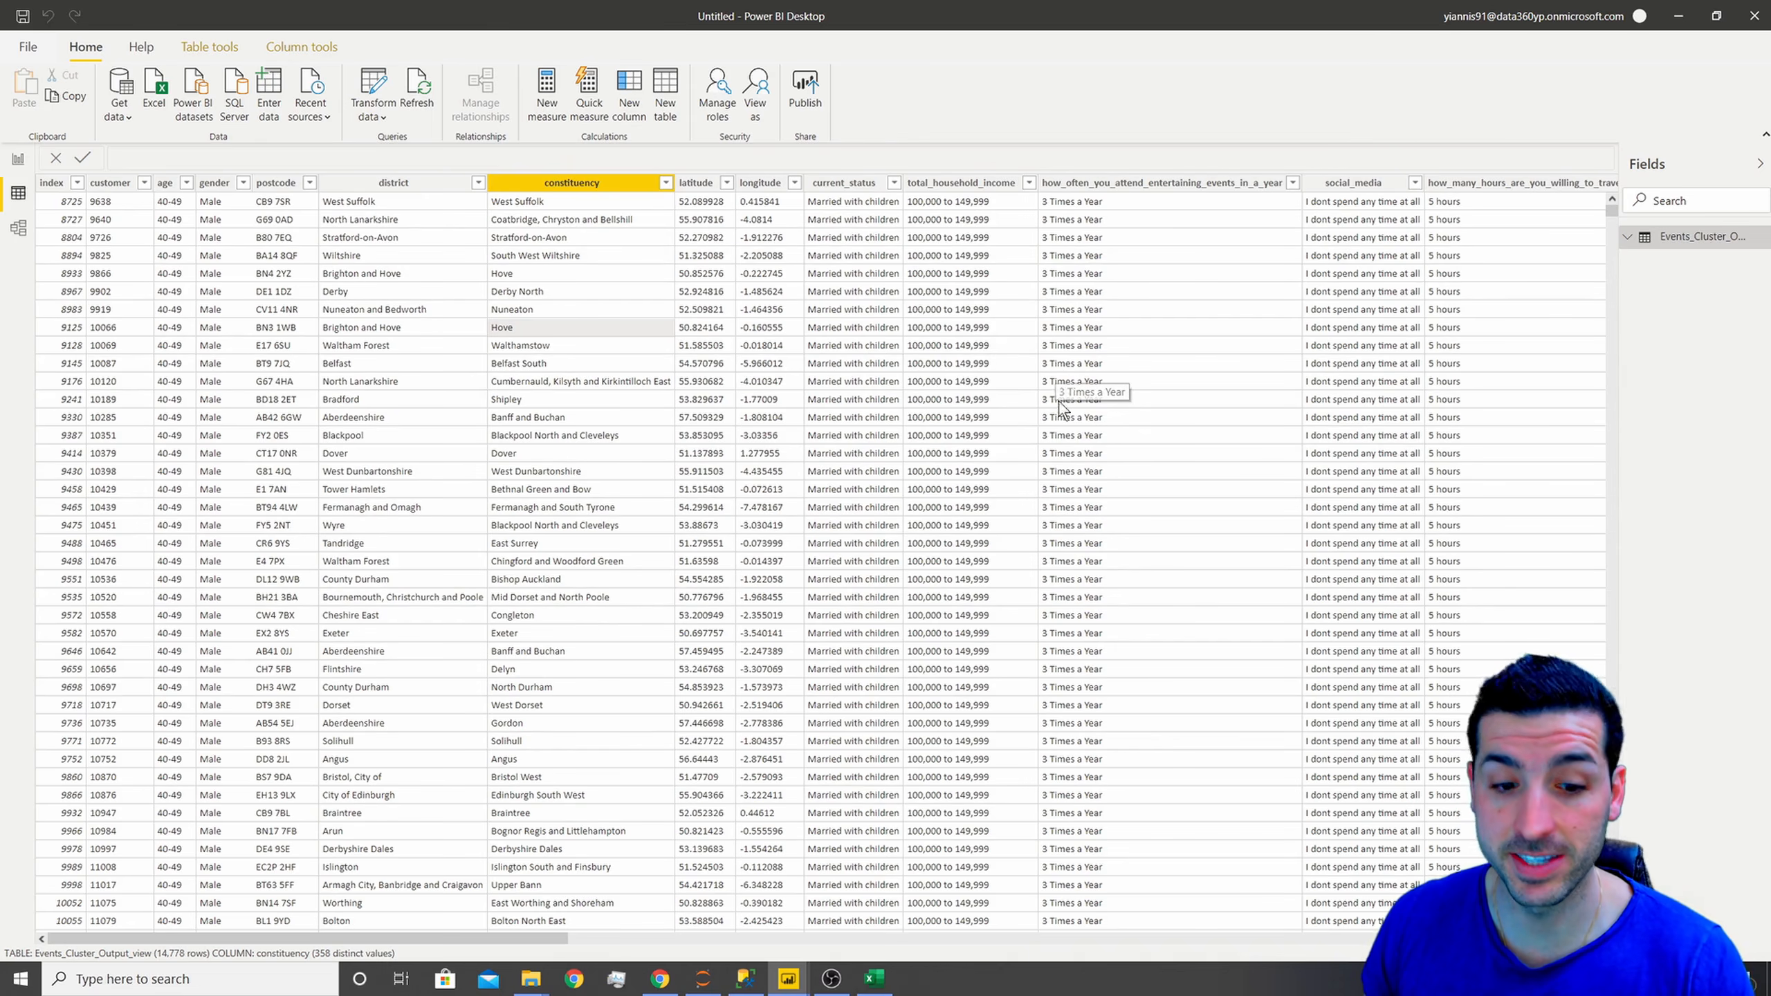
- Check the CSV export cell and working directory in the Jupyter notebook, and return to the untitled Power BI report
key("alt+Tab")
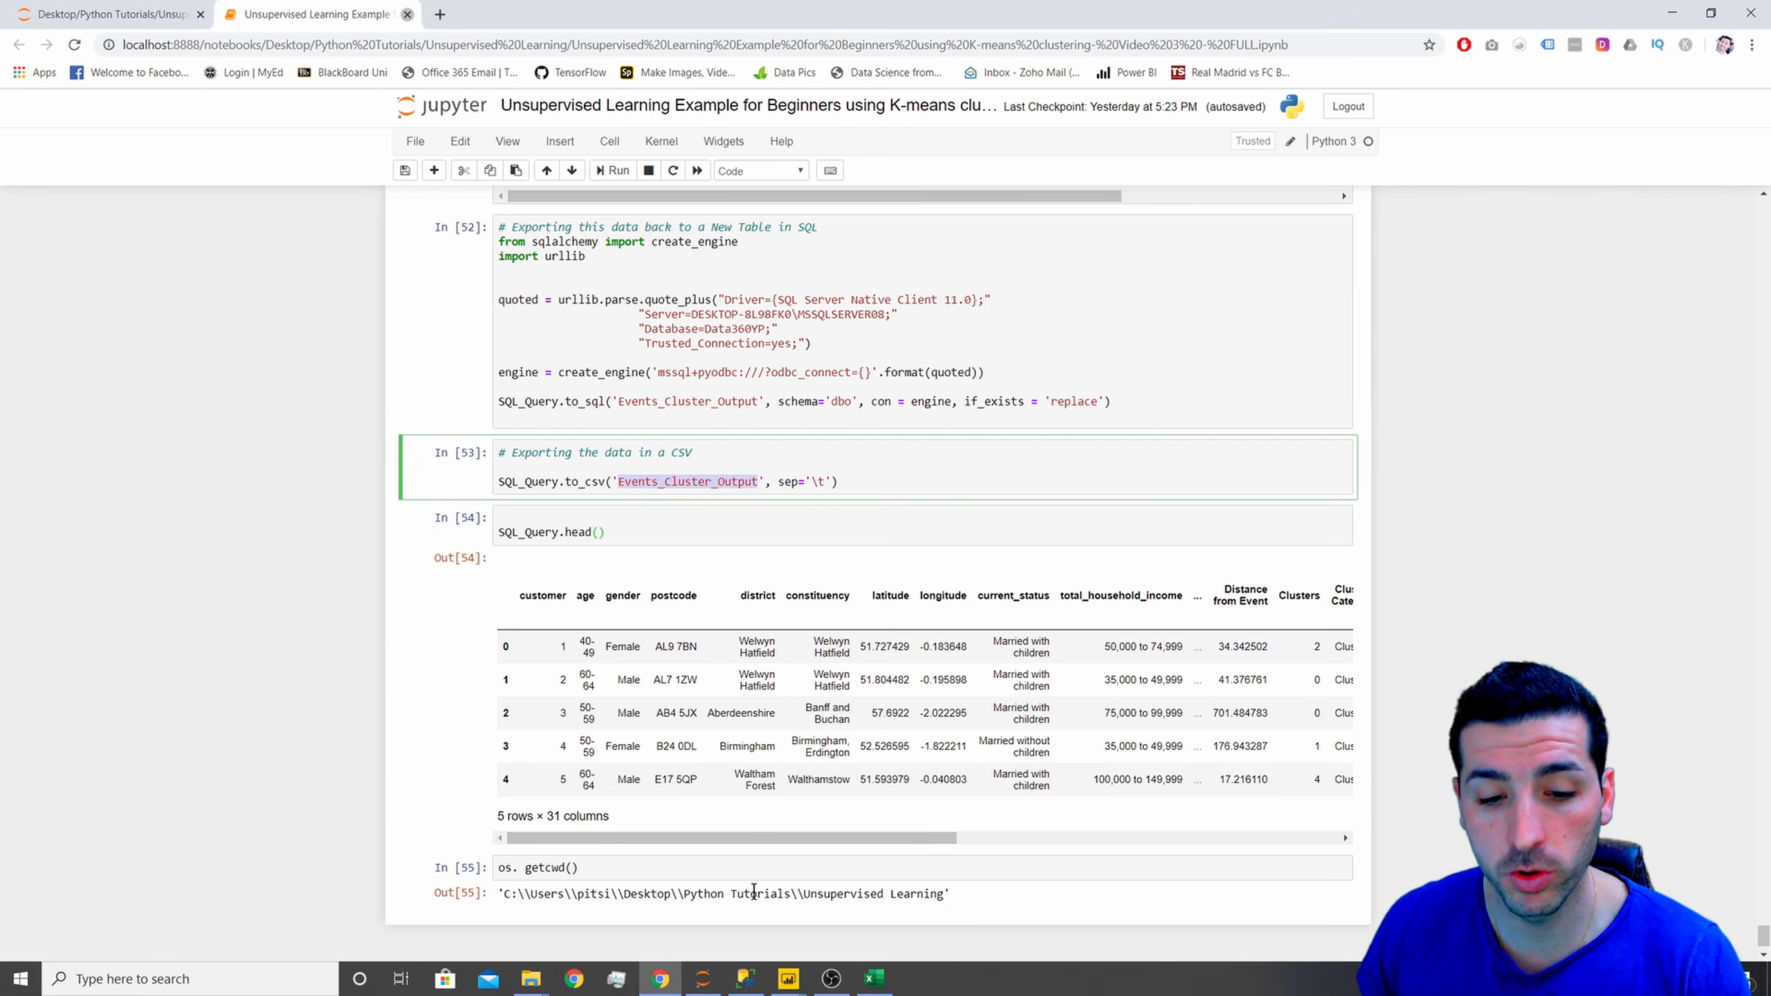
mouse_move(788, 979)
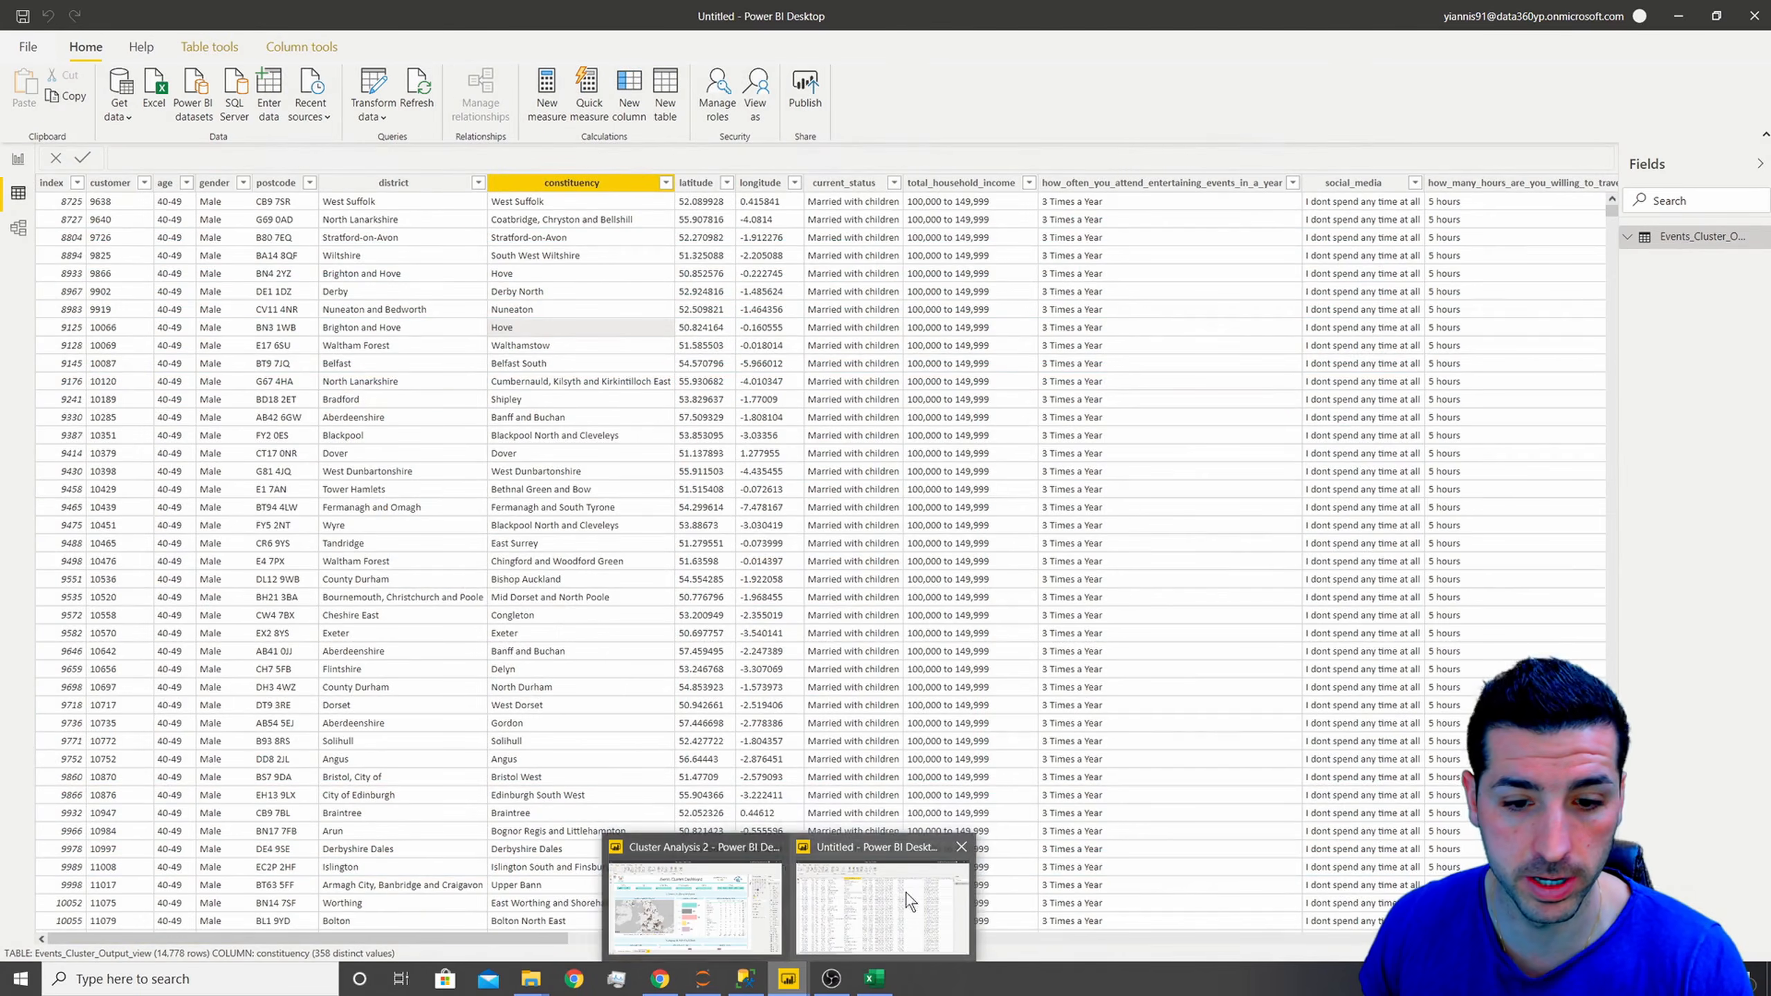
left_click(905, 893)
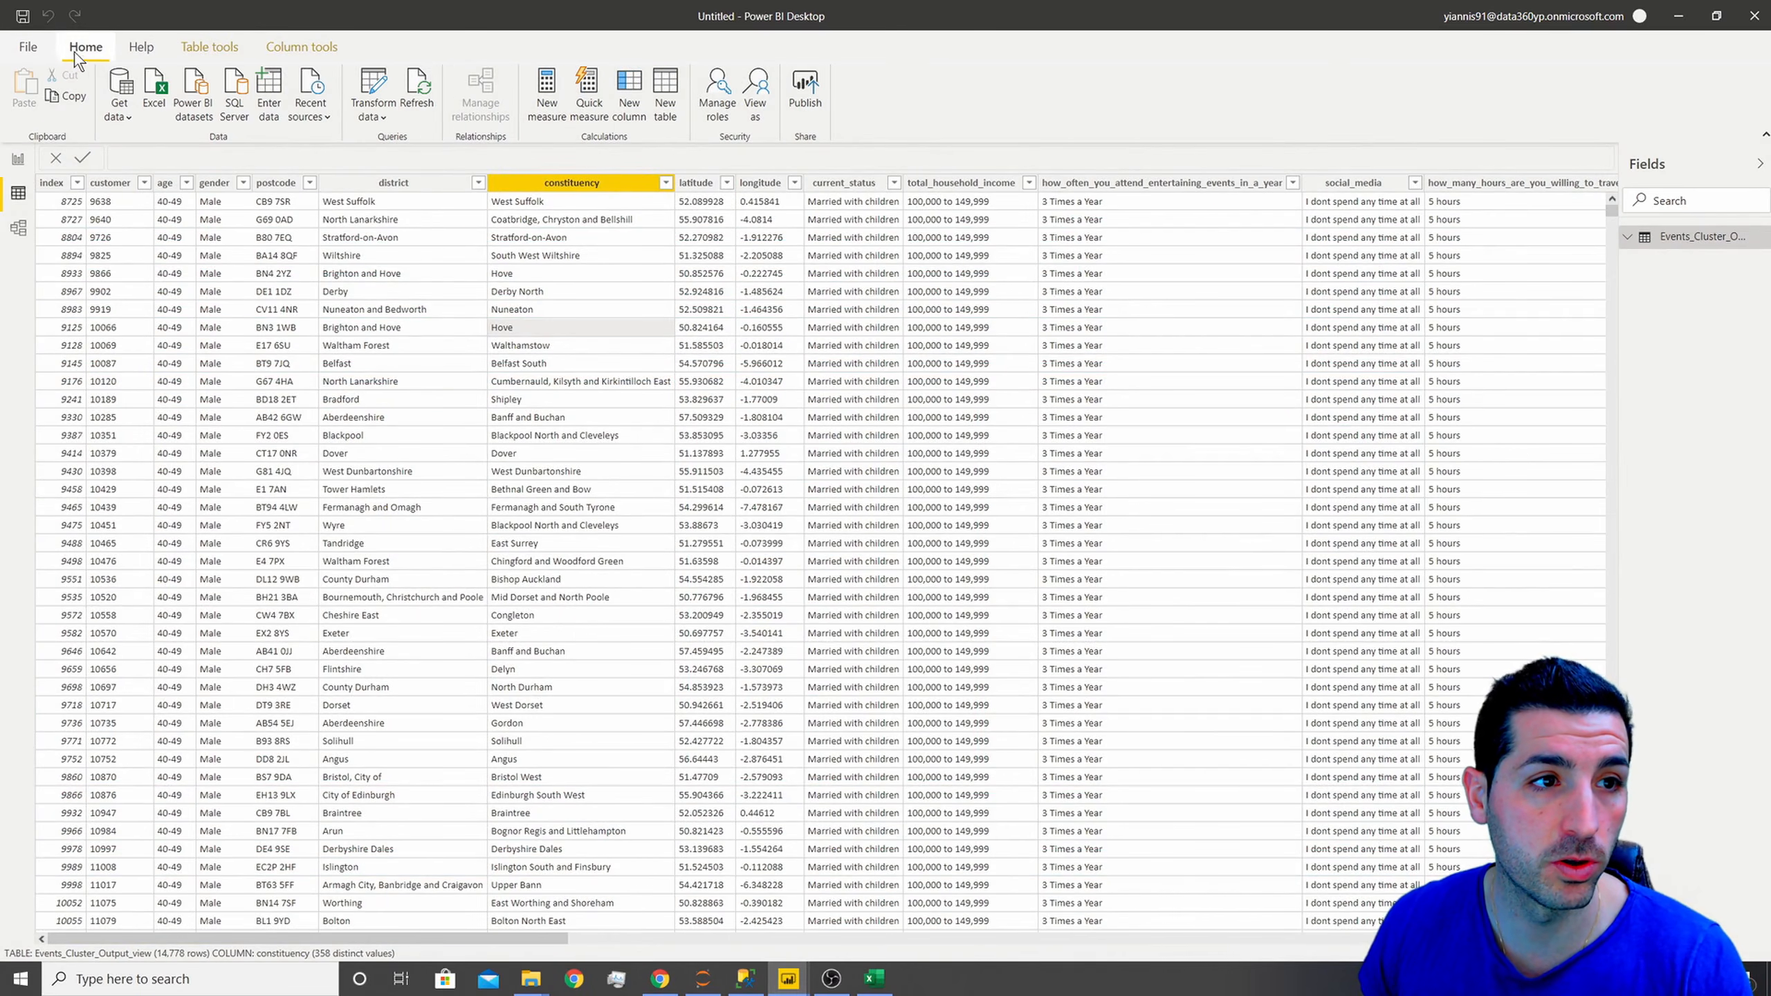
- Start an Excel import, switch to Jupyter to rerun os.getcwd() and check the export folder, and return to the Power BI file dialog
left_click(122, 112)
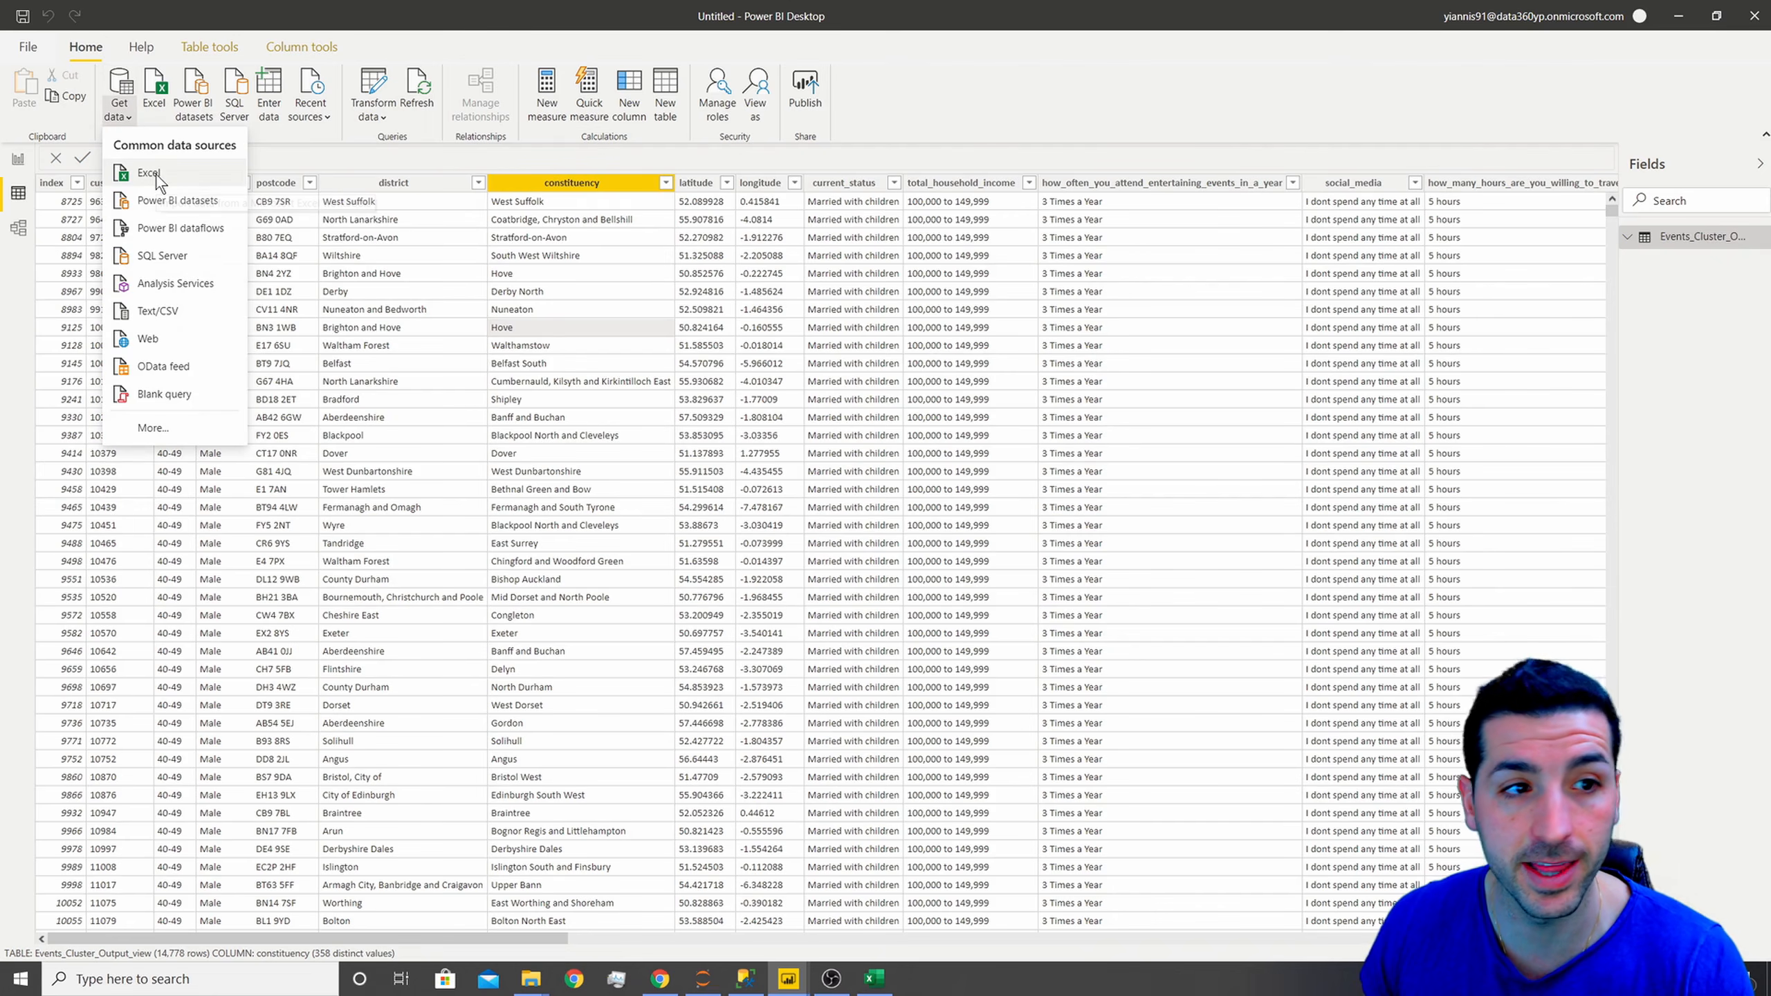
left_click(156, 174)
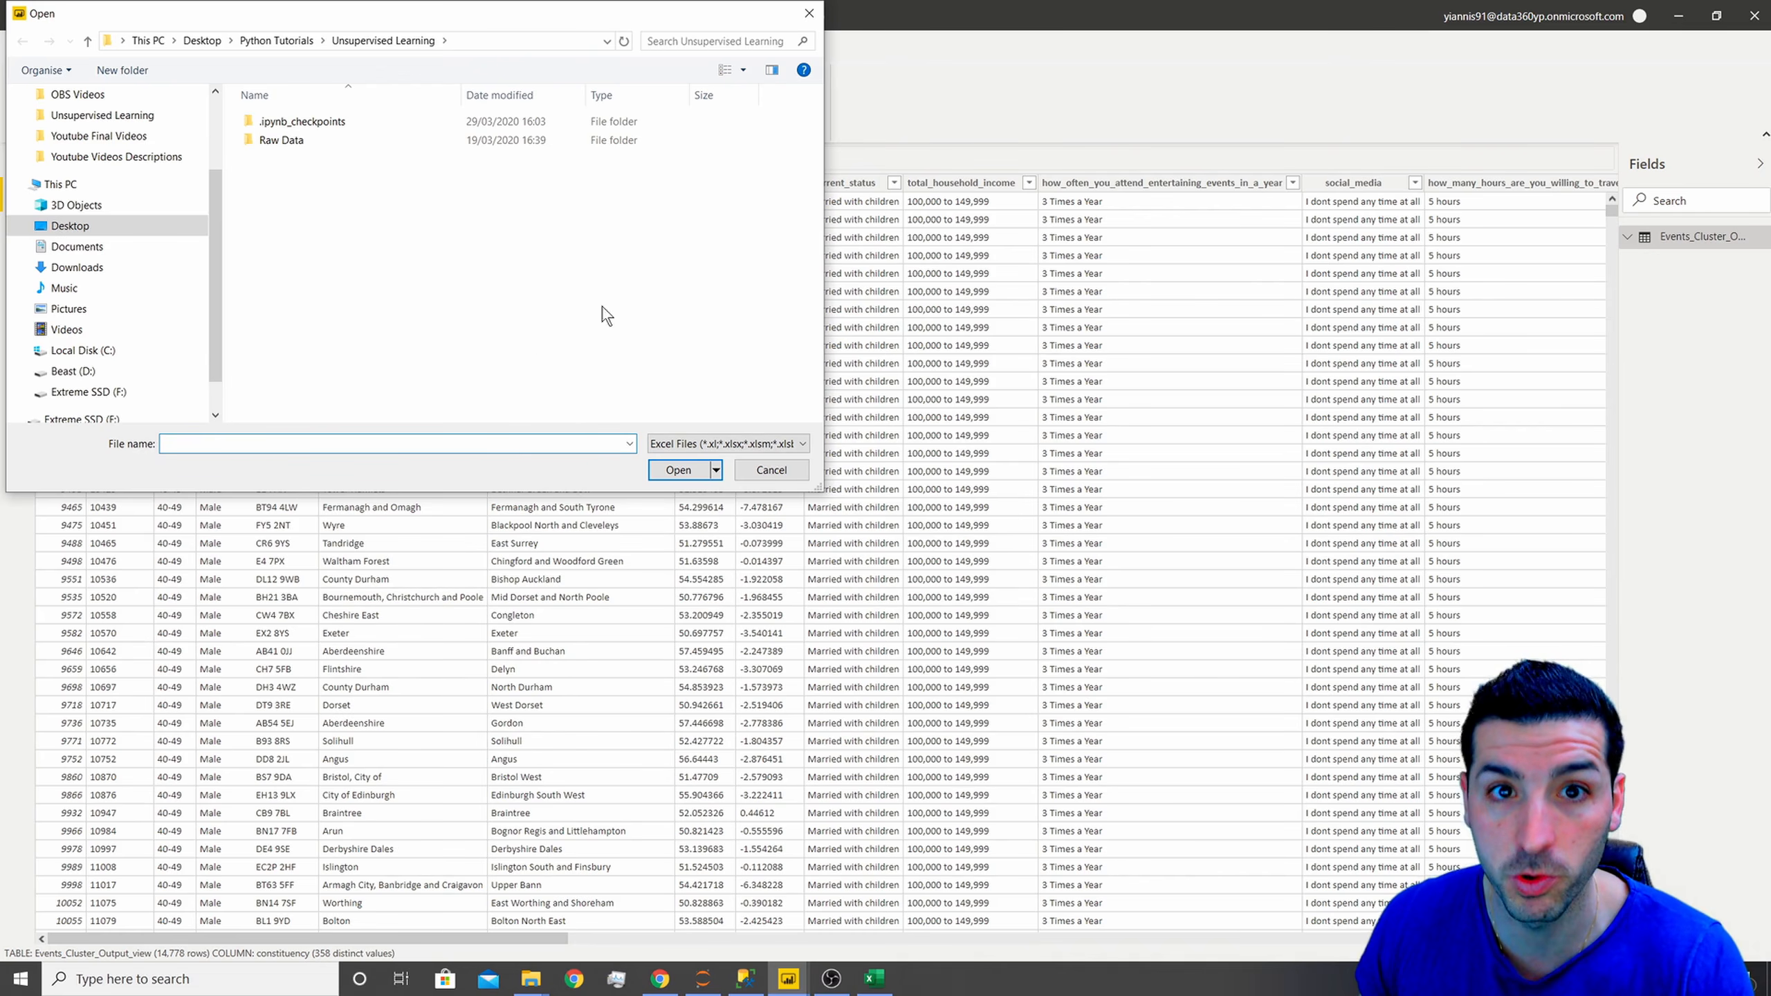
left_click(660, 979)
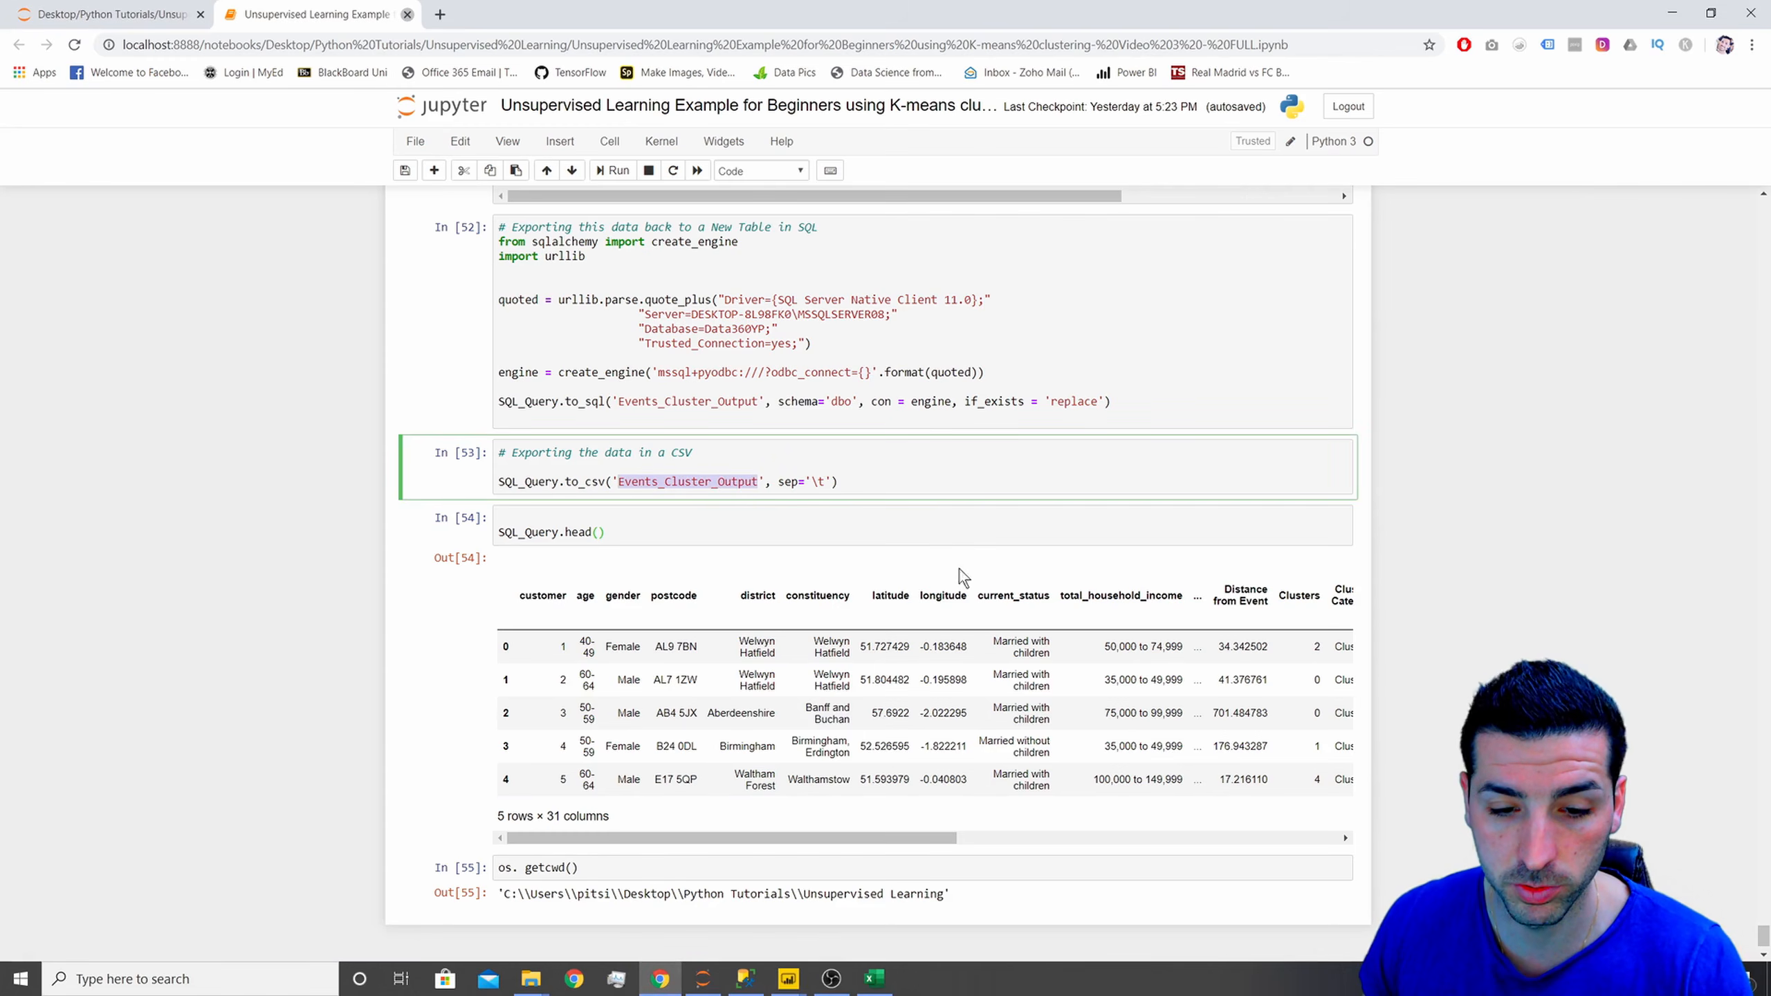
left_click(662, 868)
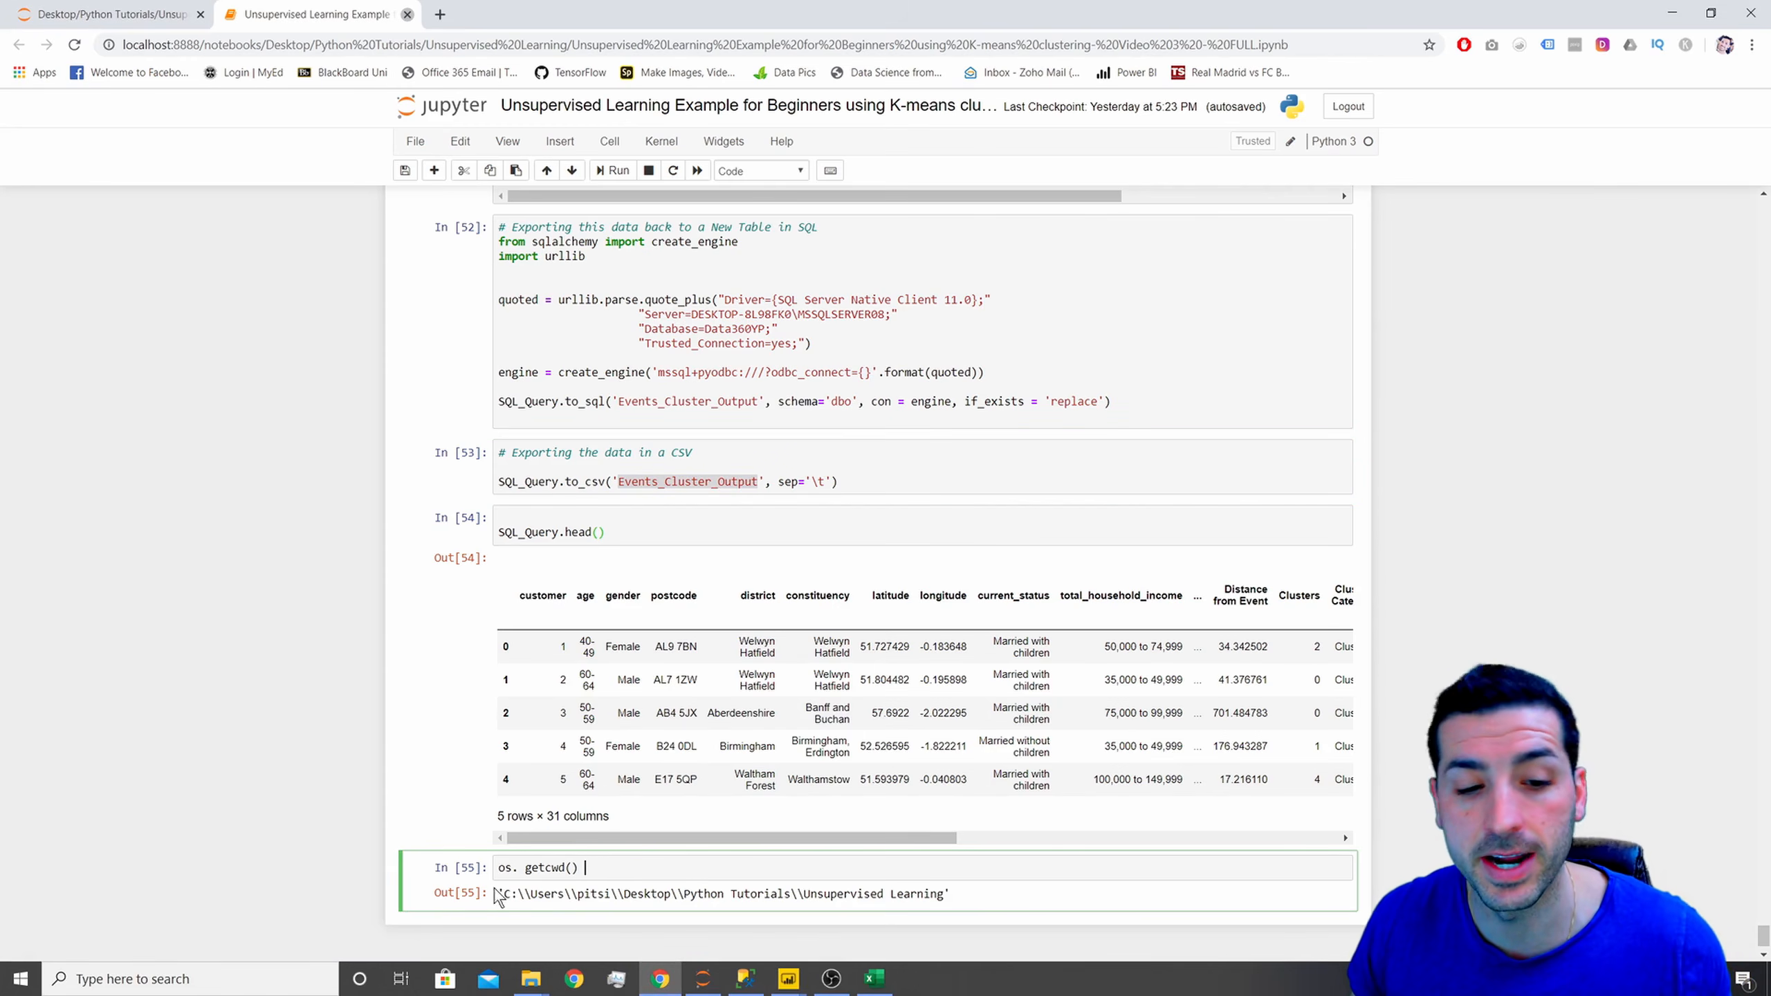
key("ctrl+Return")
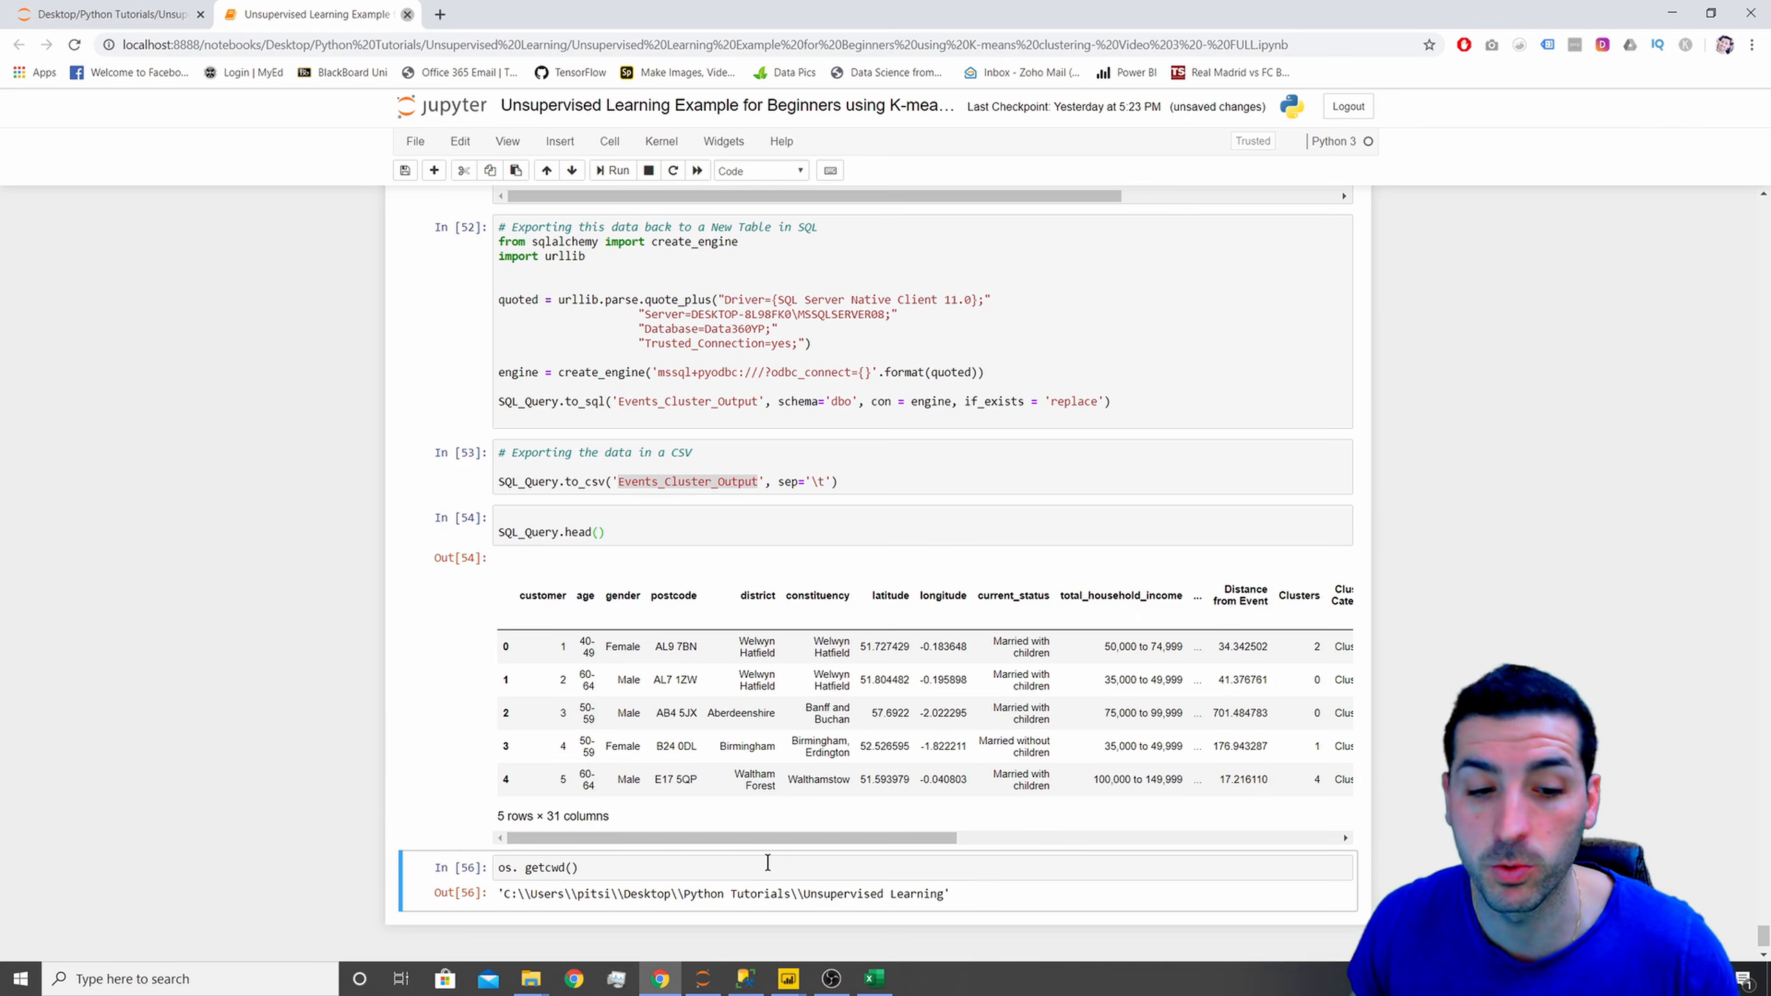
left_click_drag(765, 895, 909, 895)
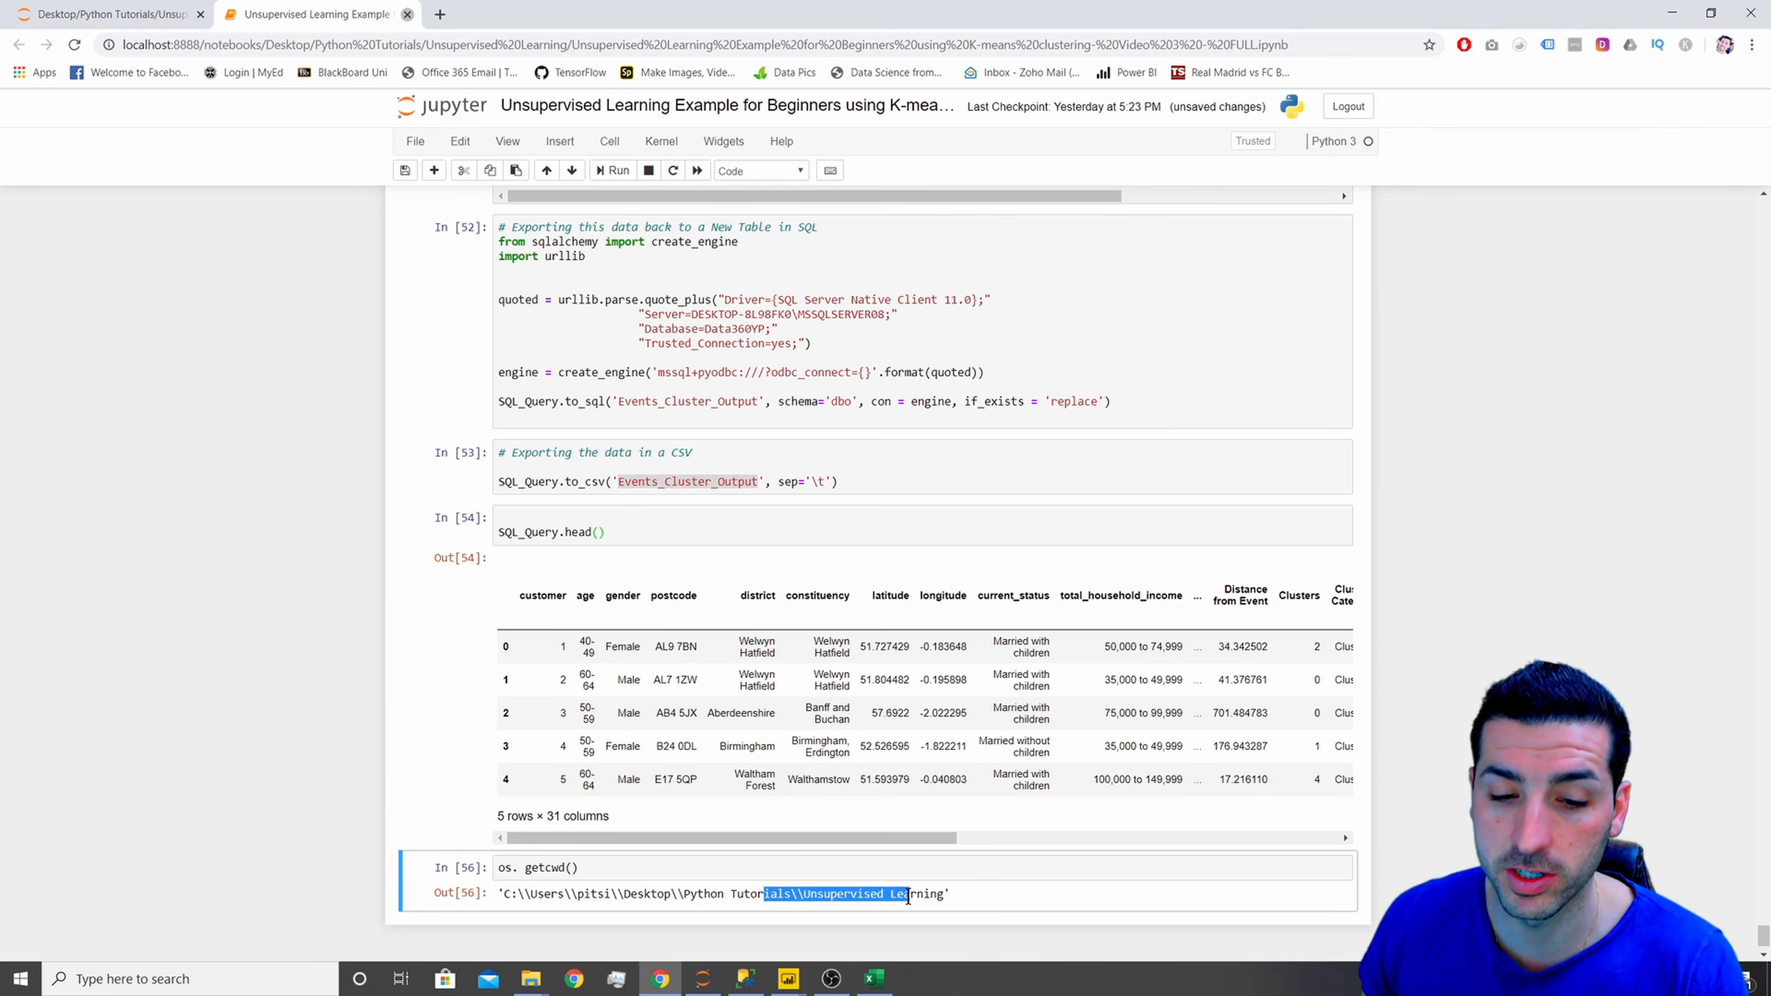
double_click(905, 895)
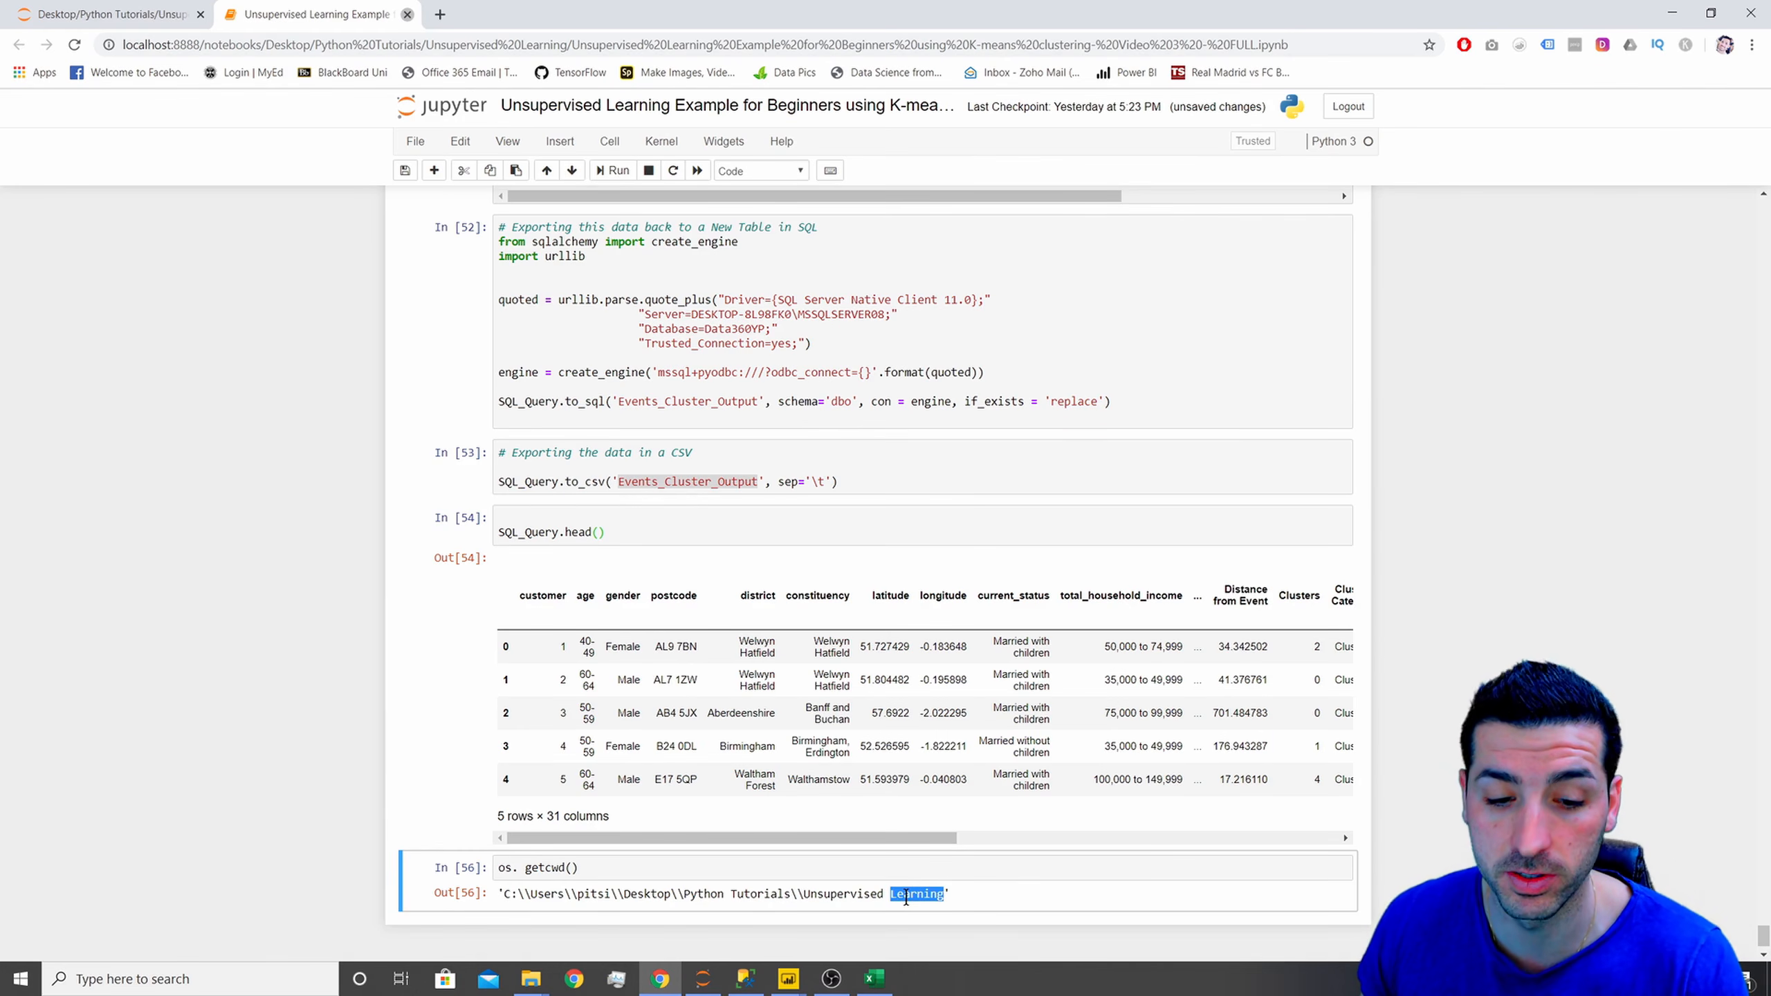
left_click(788, 978)
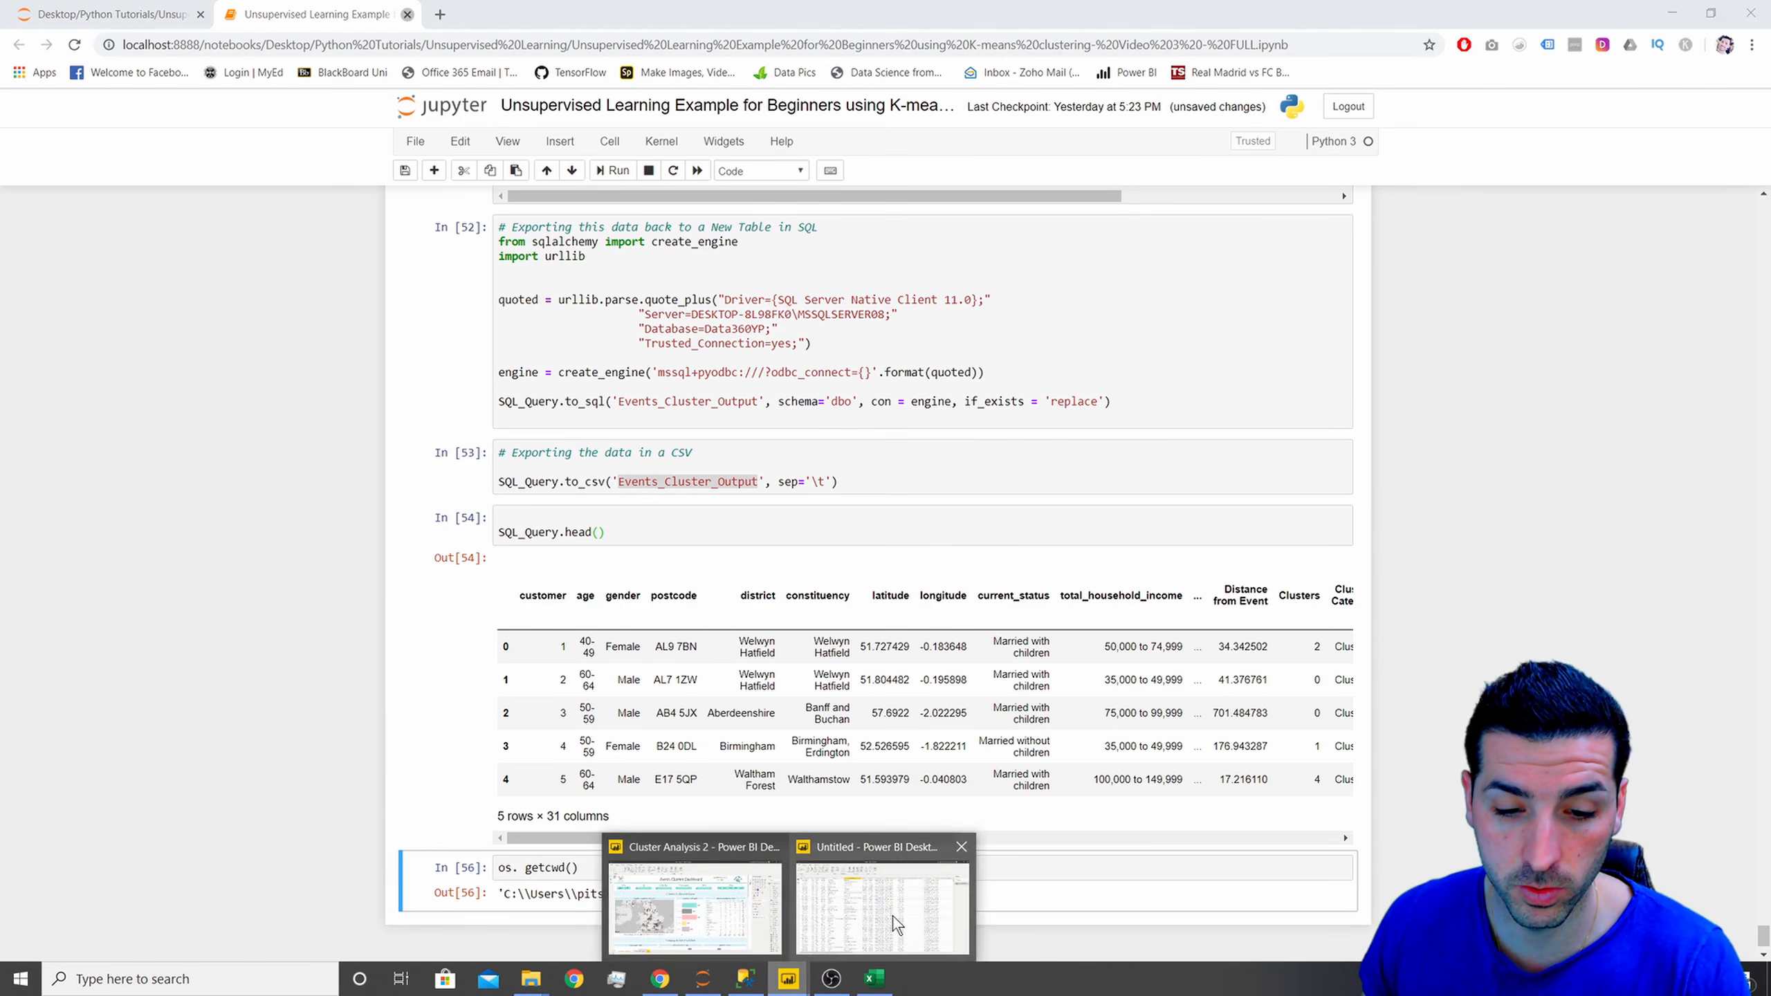
left_click(808, 908)
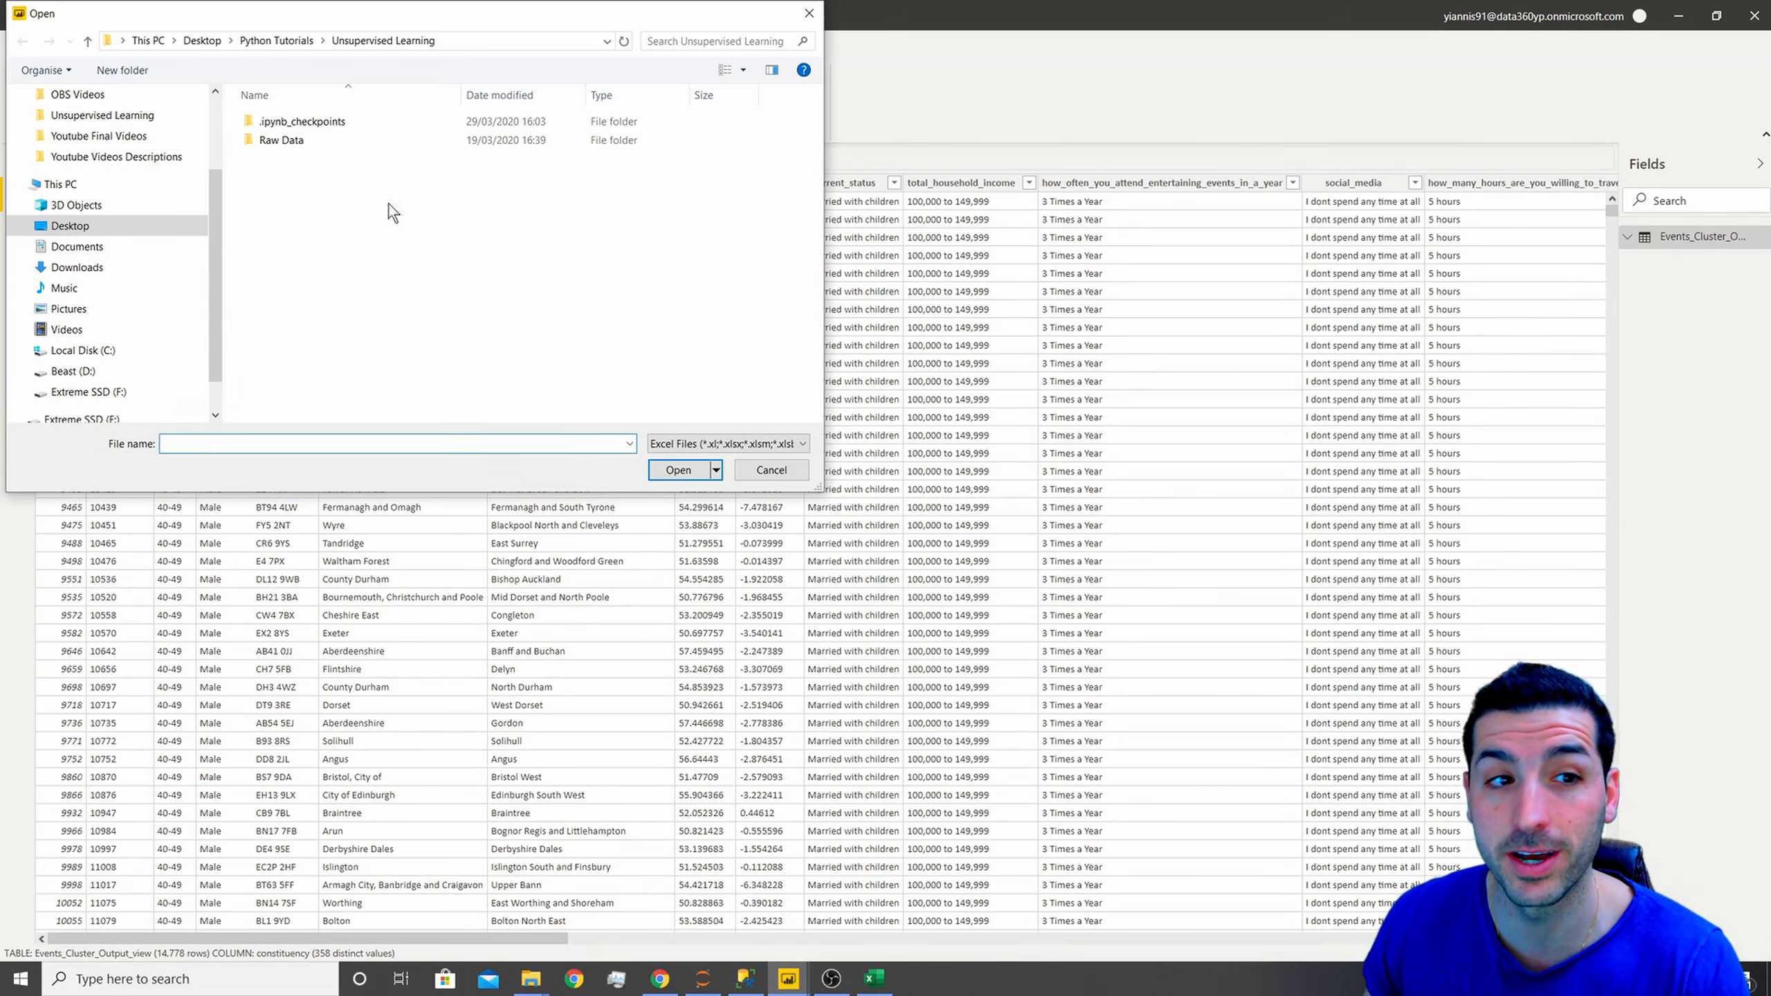
- Show all file types, open Events_Cluster_Output from the Unsupervised Learning folder, examine its previewed cluster columns, and close the preview
left_click(687, 443)
left_click(671, 478)
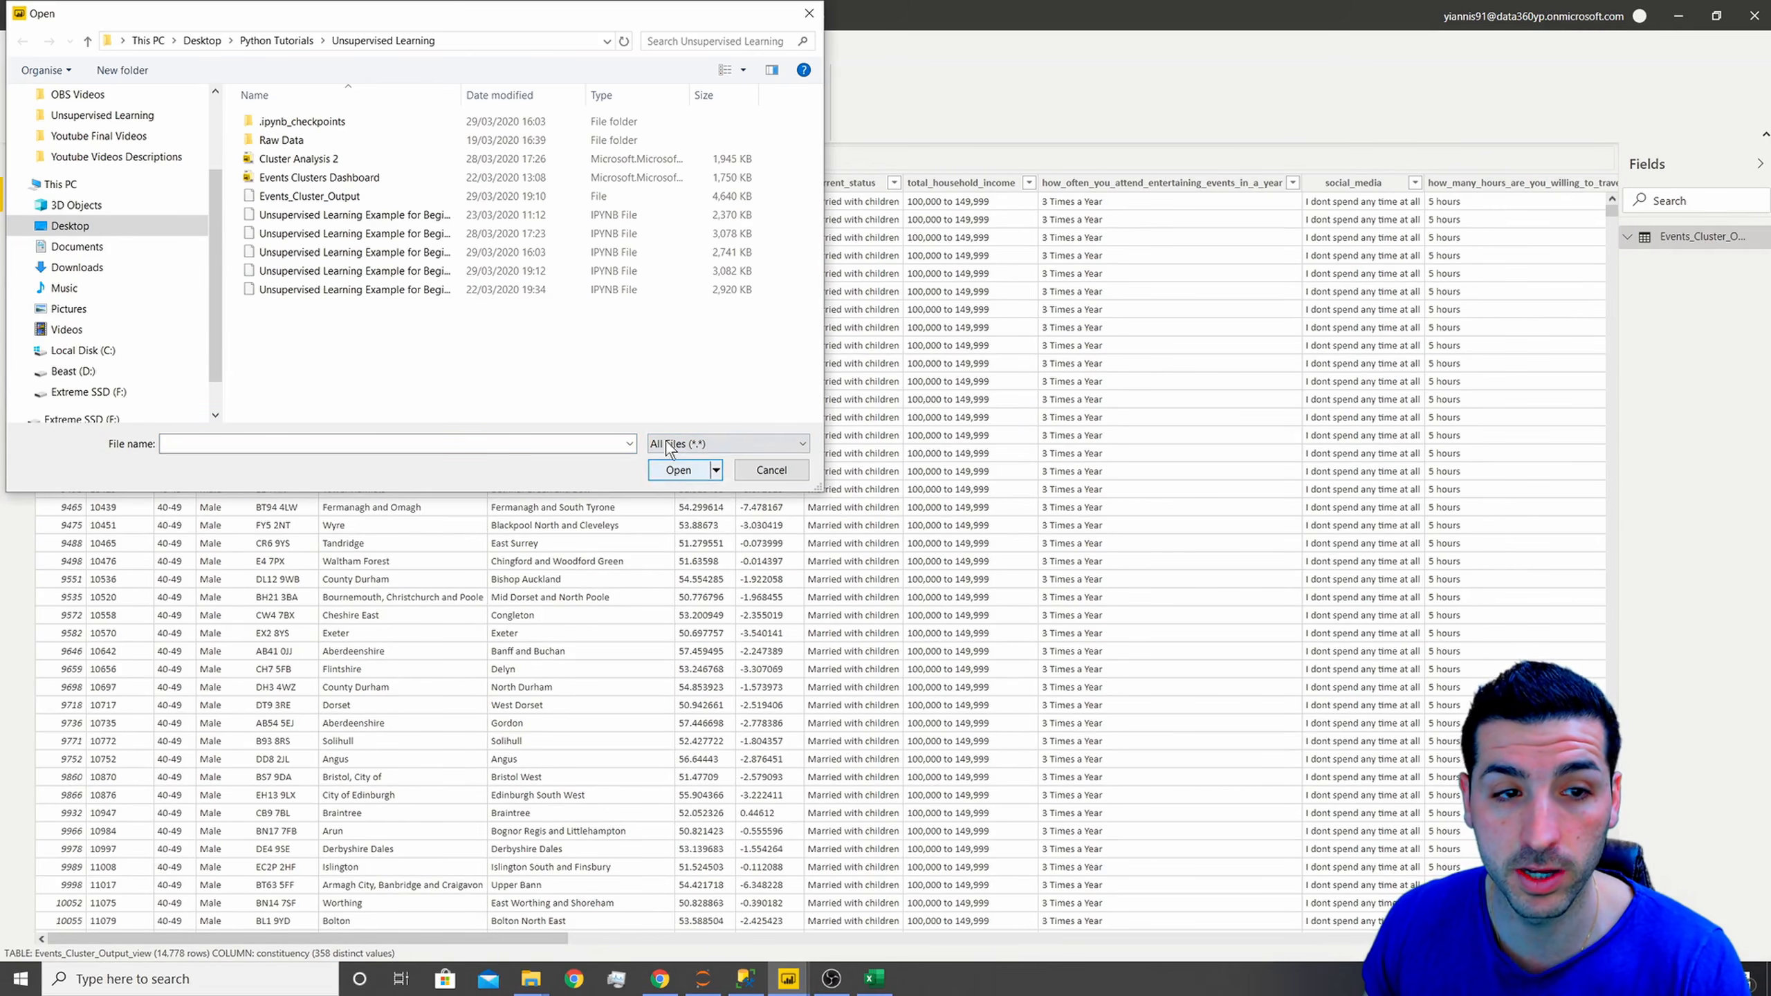
left_click(308, 196)
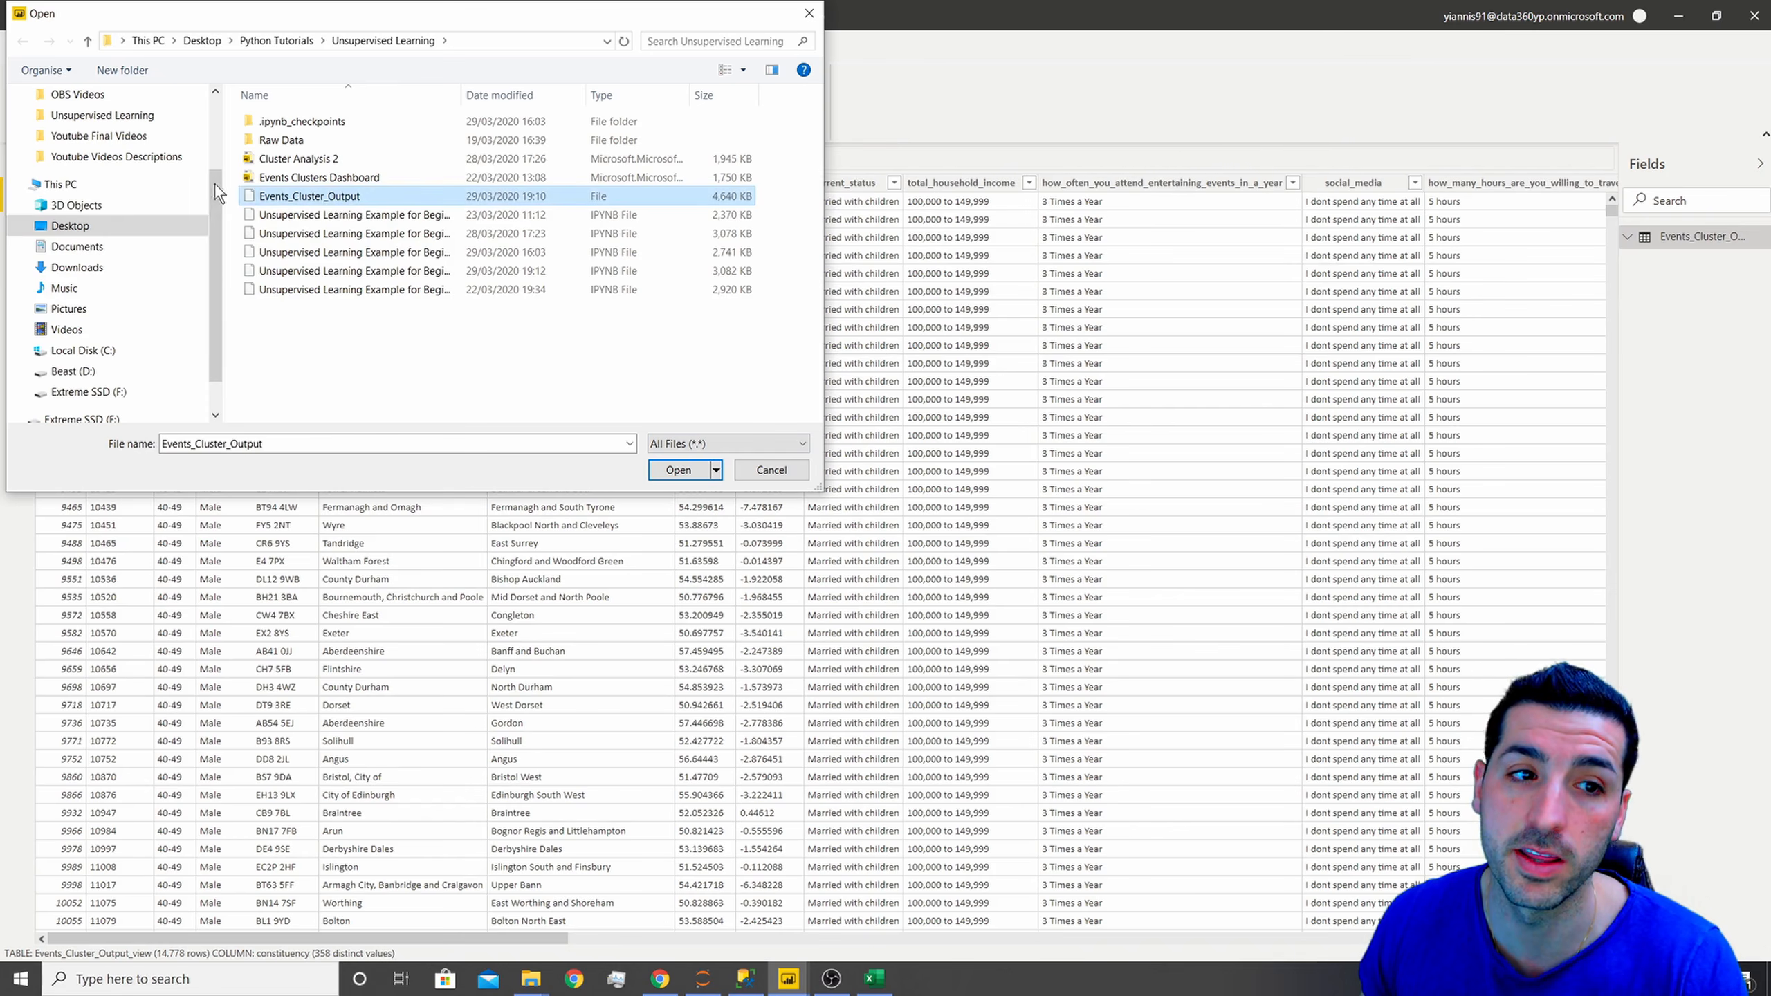
left_click(678, 469)
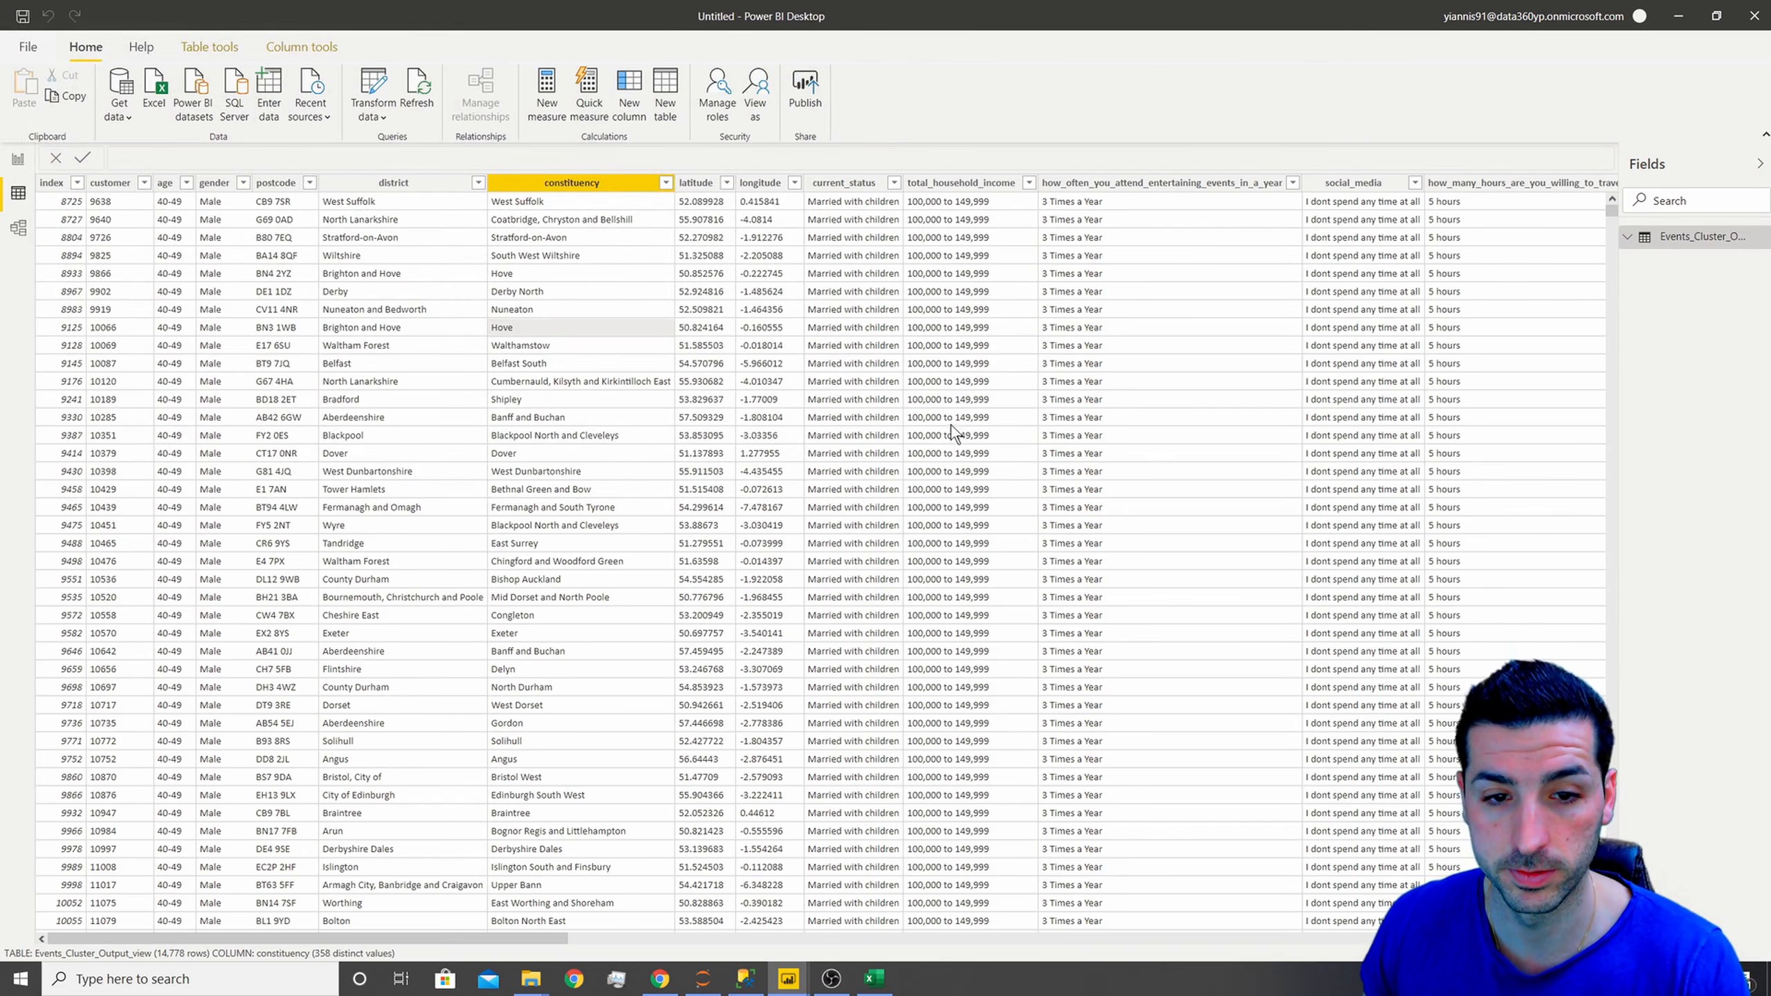
left_click_drag(642, 691, 1053, 680)
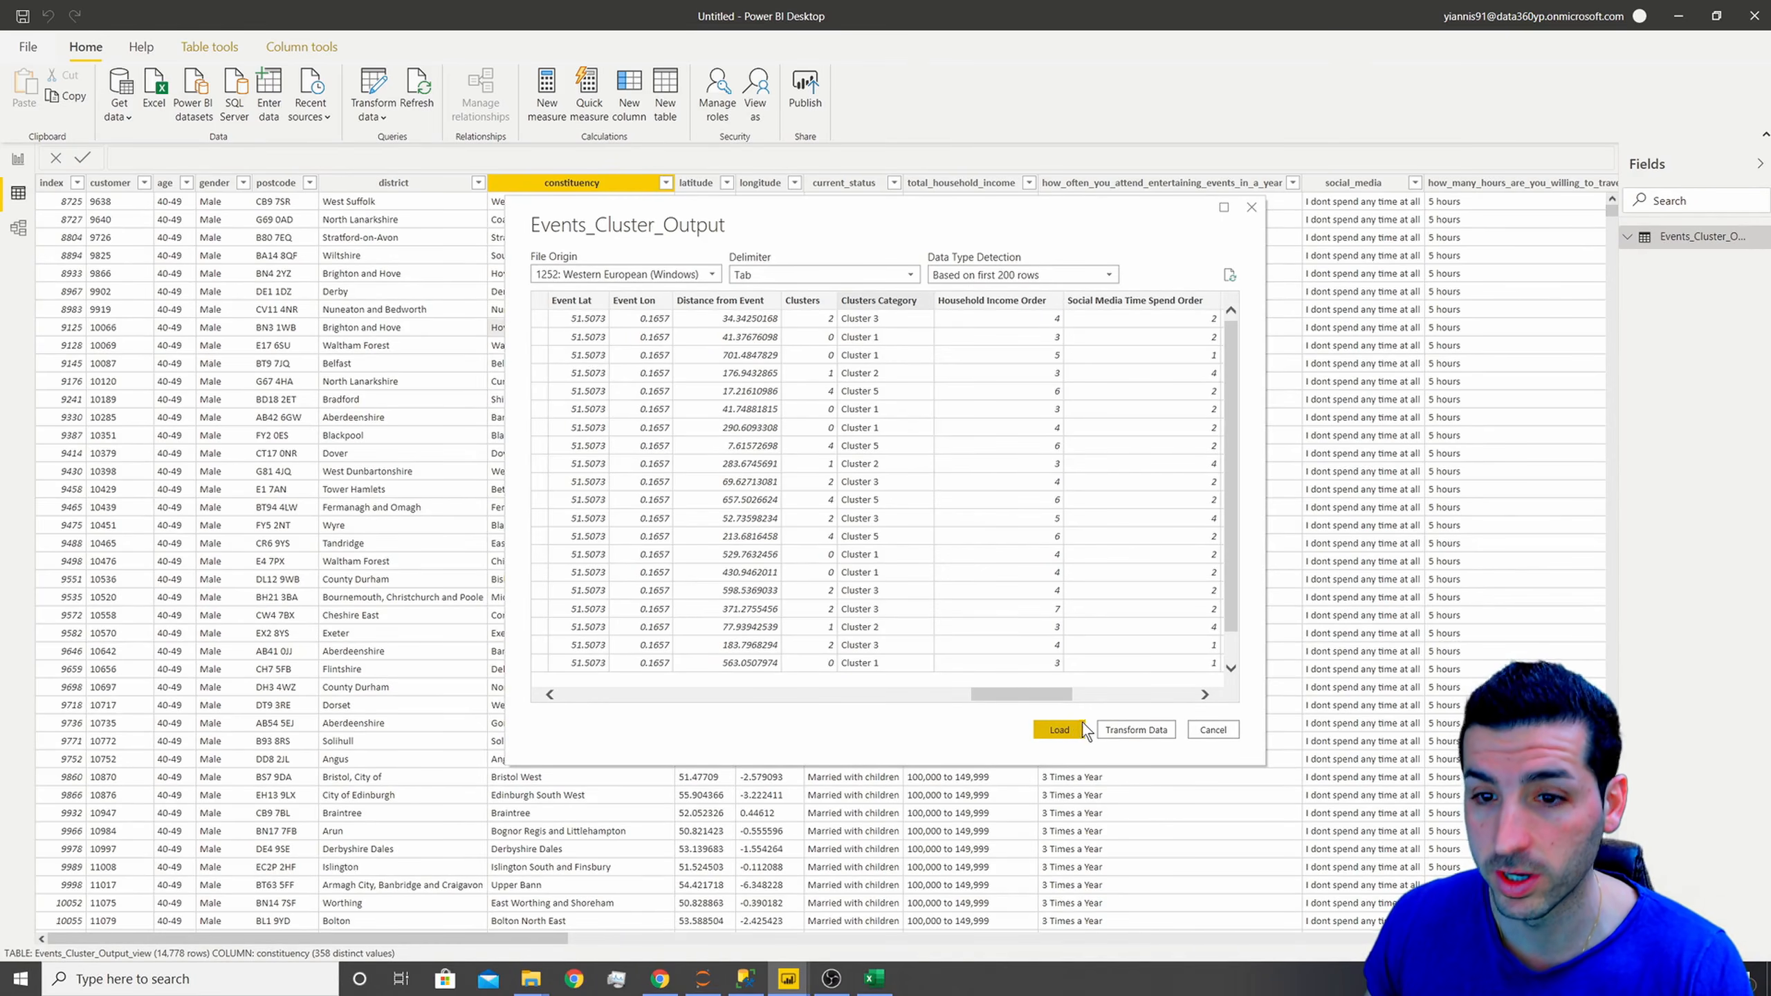
left_click(1059, 729)
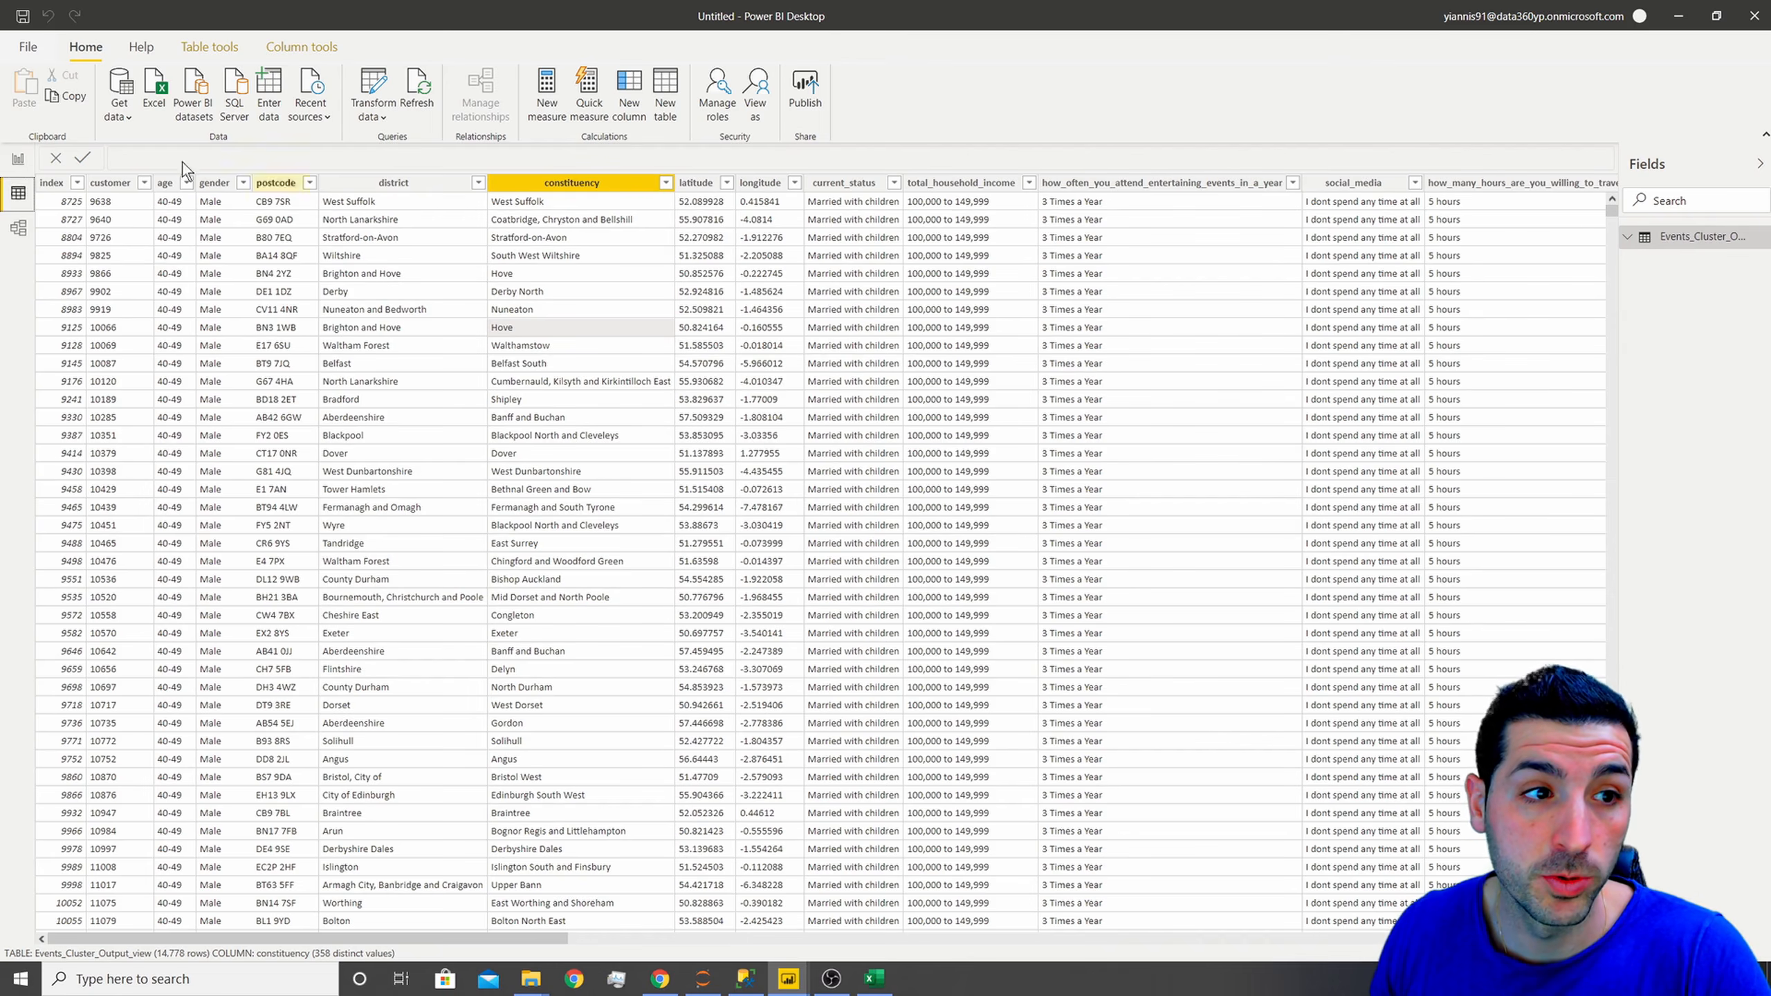
- Open the blank report page and set its size to Custom, 1500 pixels wide and 2800 pixels high
left_click(19, 160)
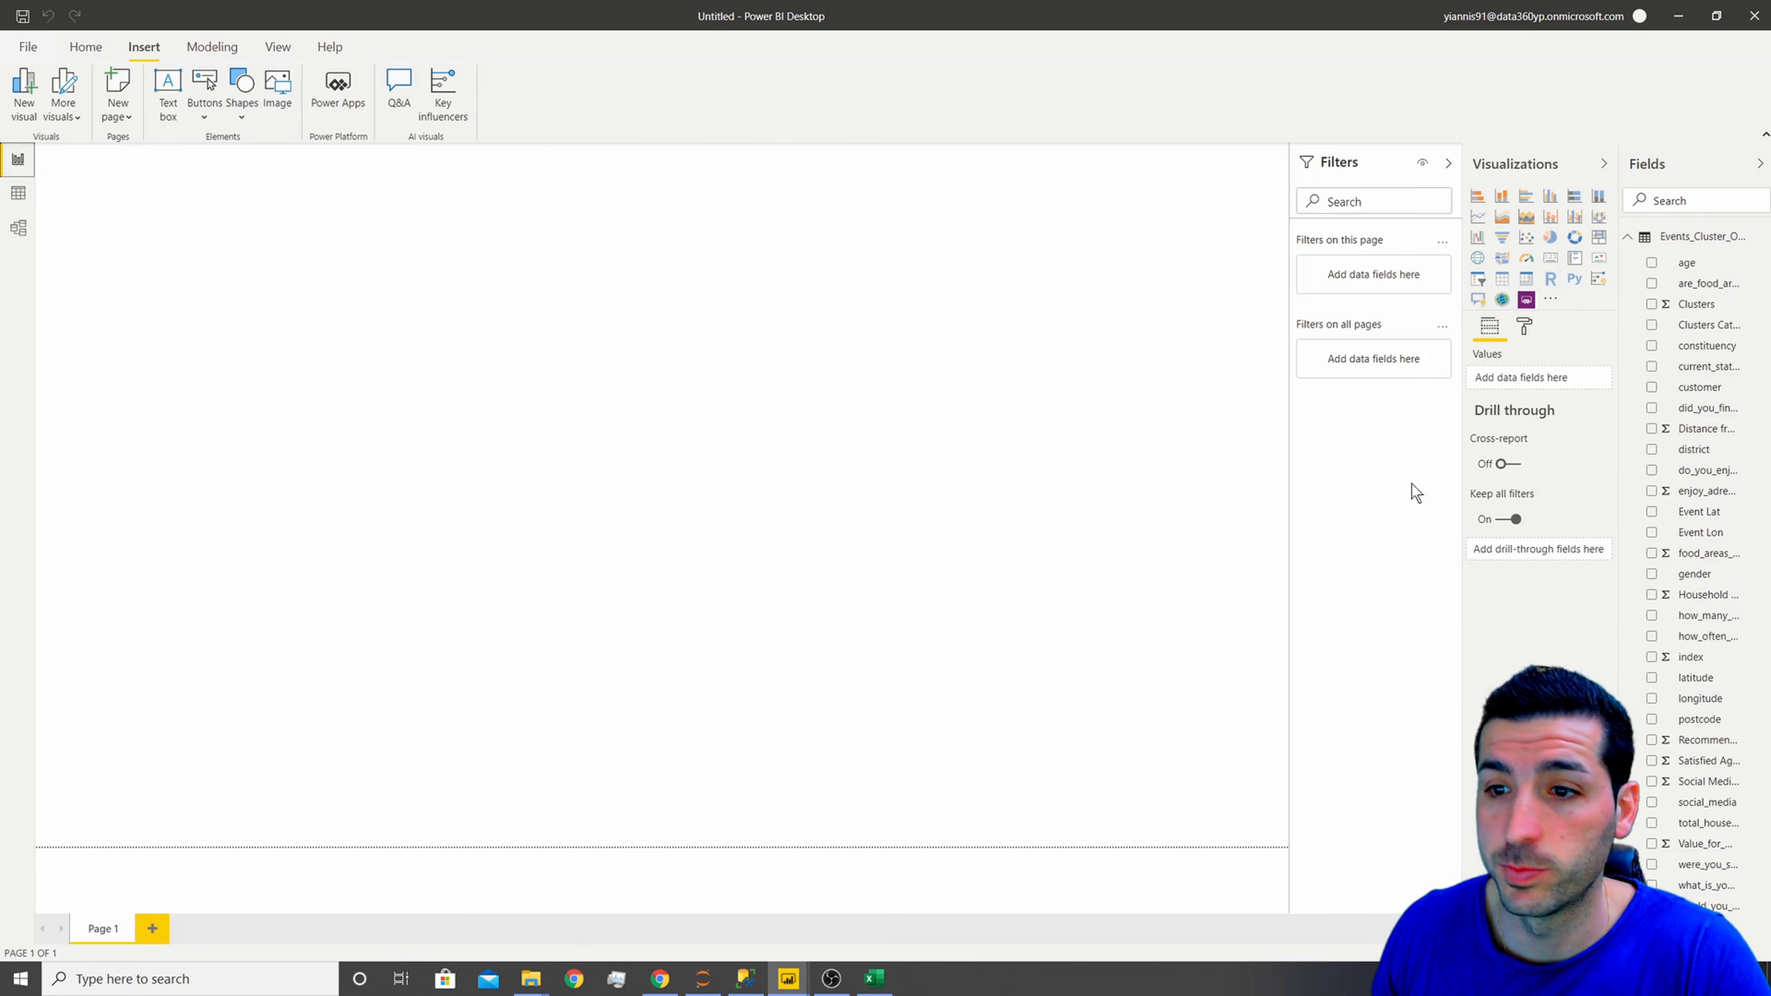
left_click(1528, 331)
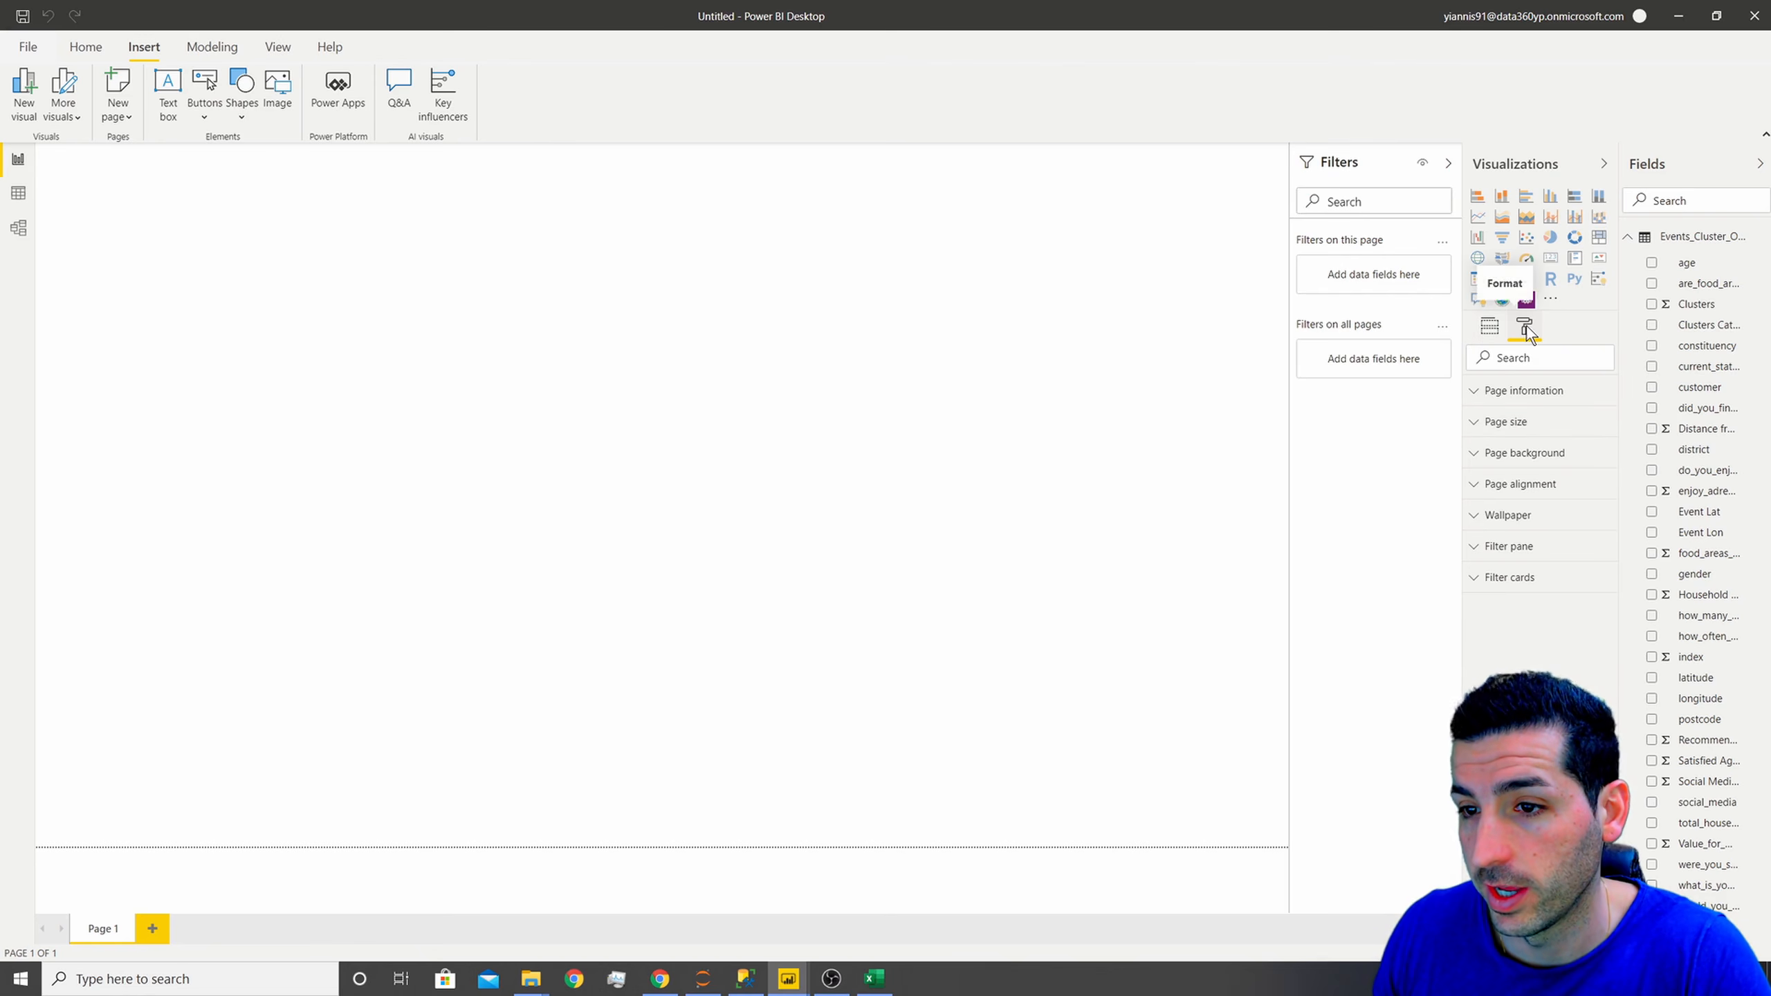
left_click(1513, 422)
left_click(1539, 475)
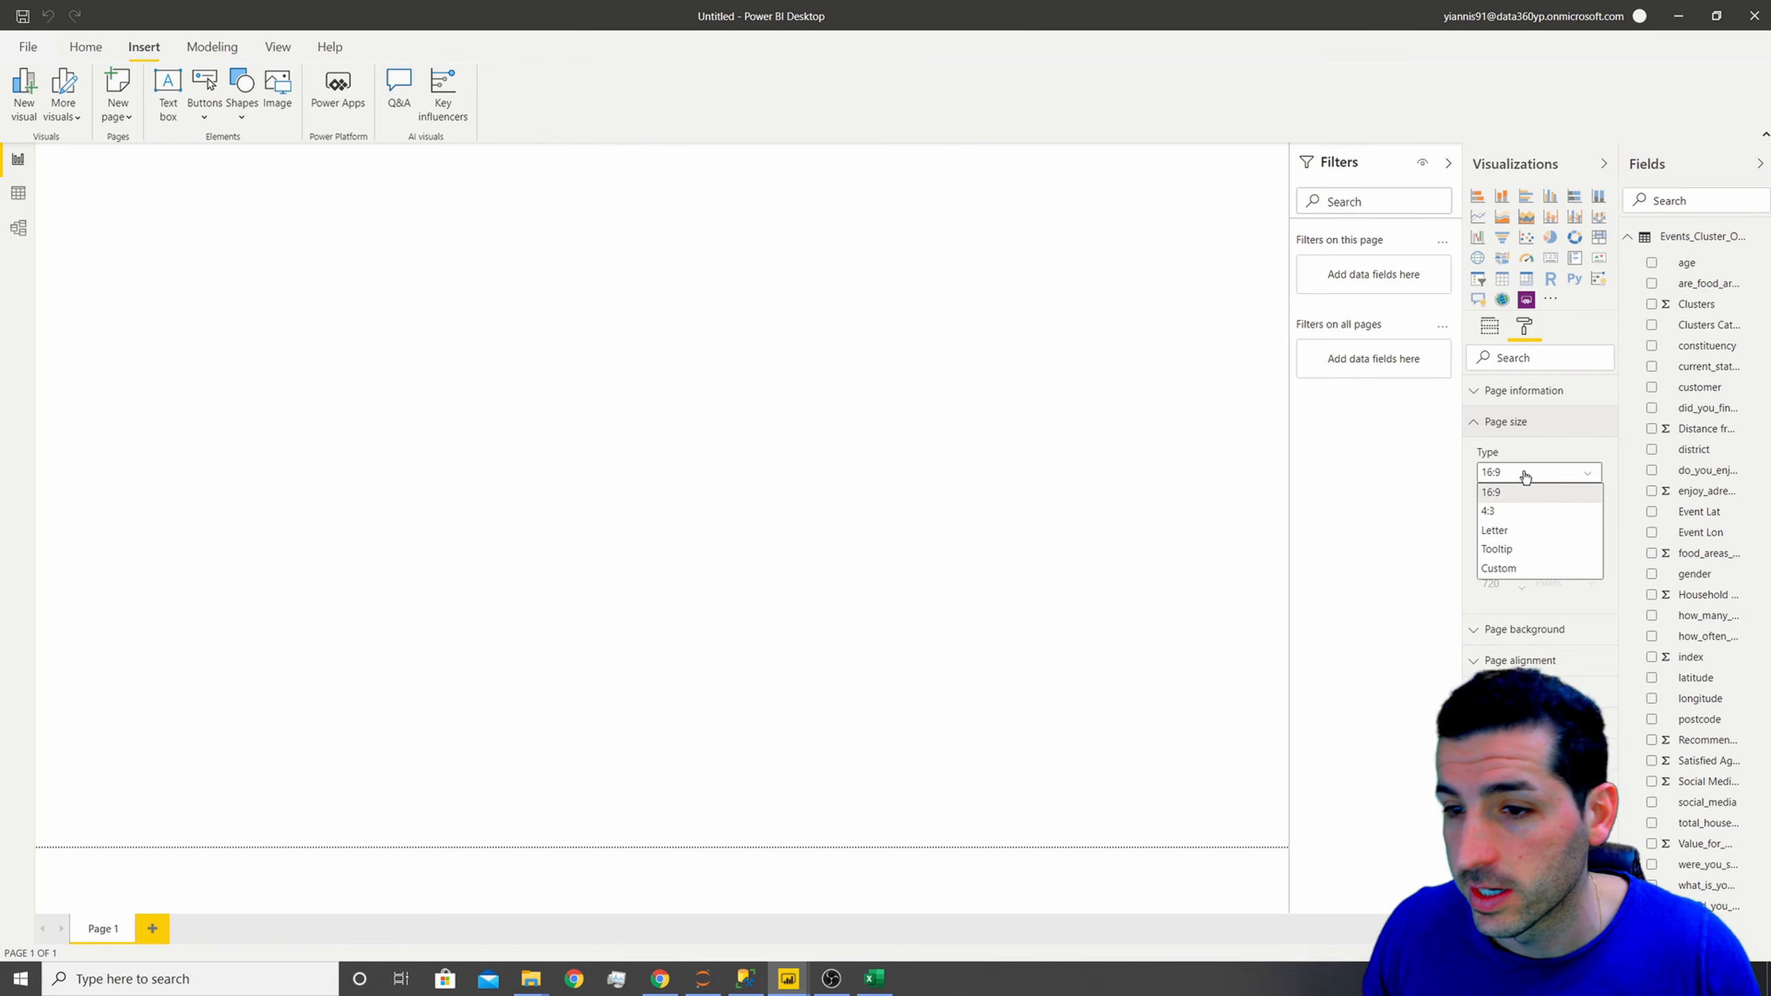
left_click(1526, 570)
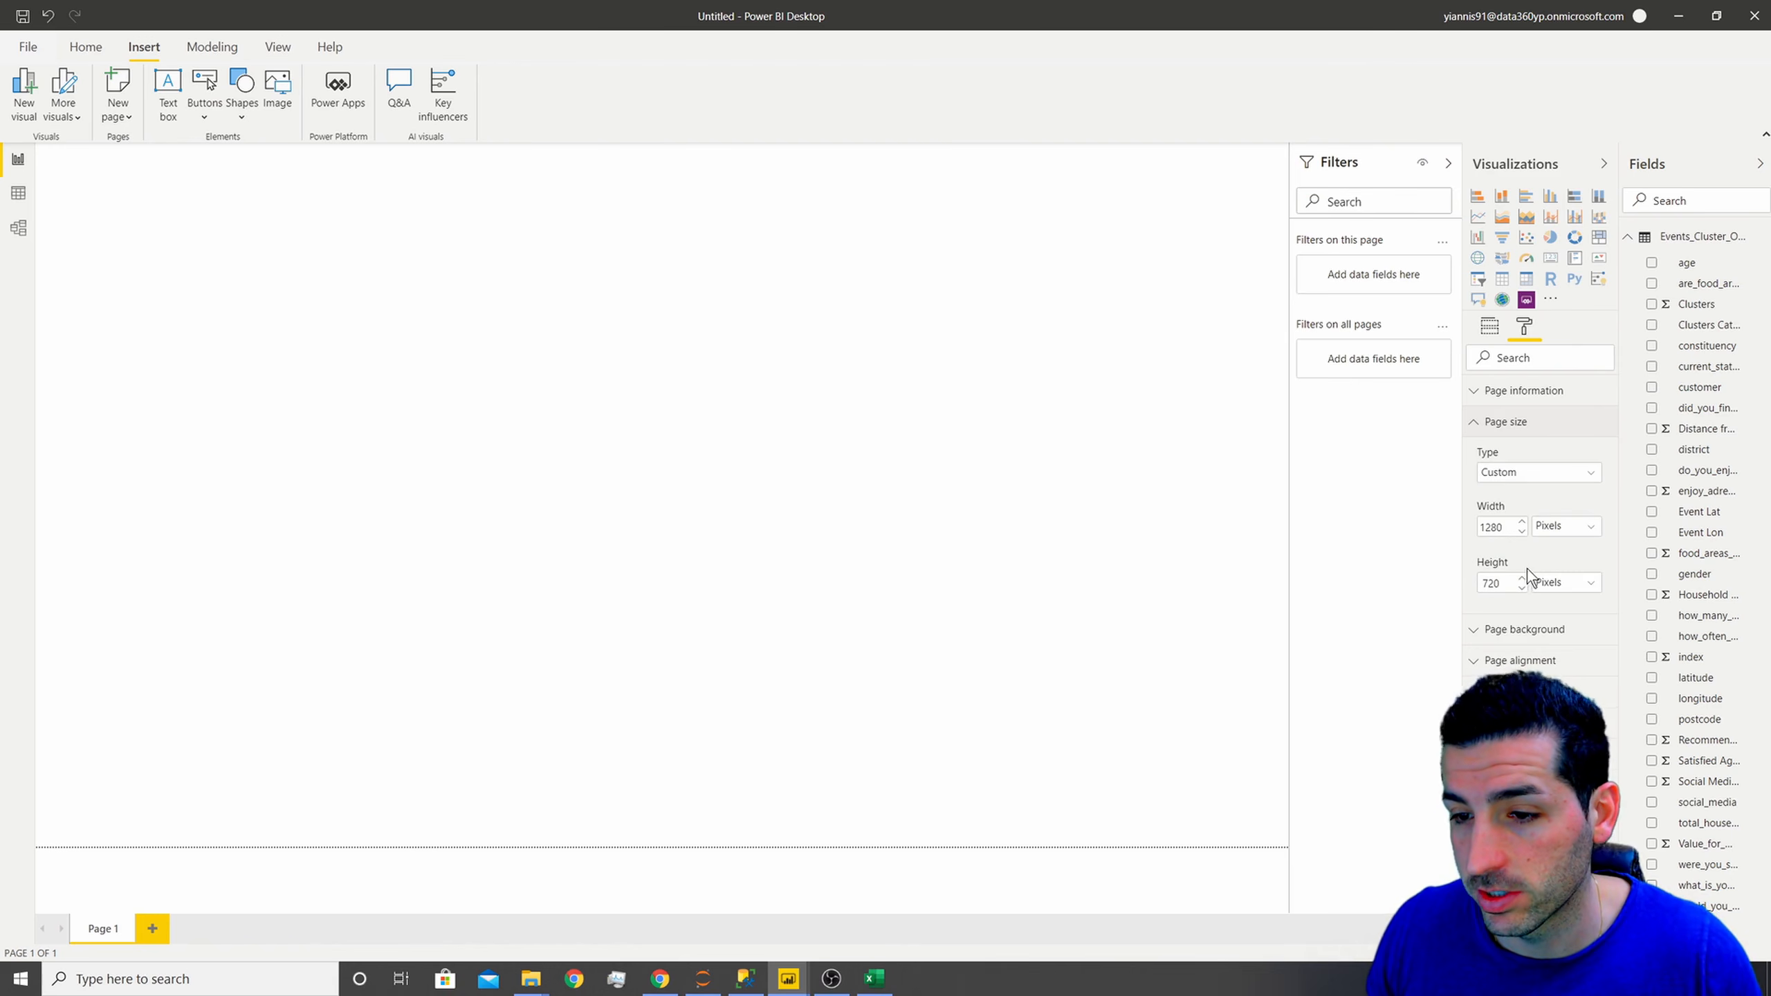
left_click_drag(1504, 526, 1479, 525)
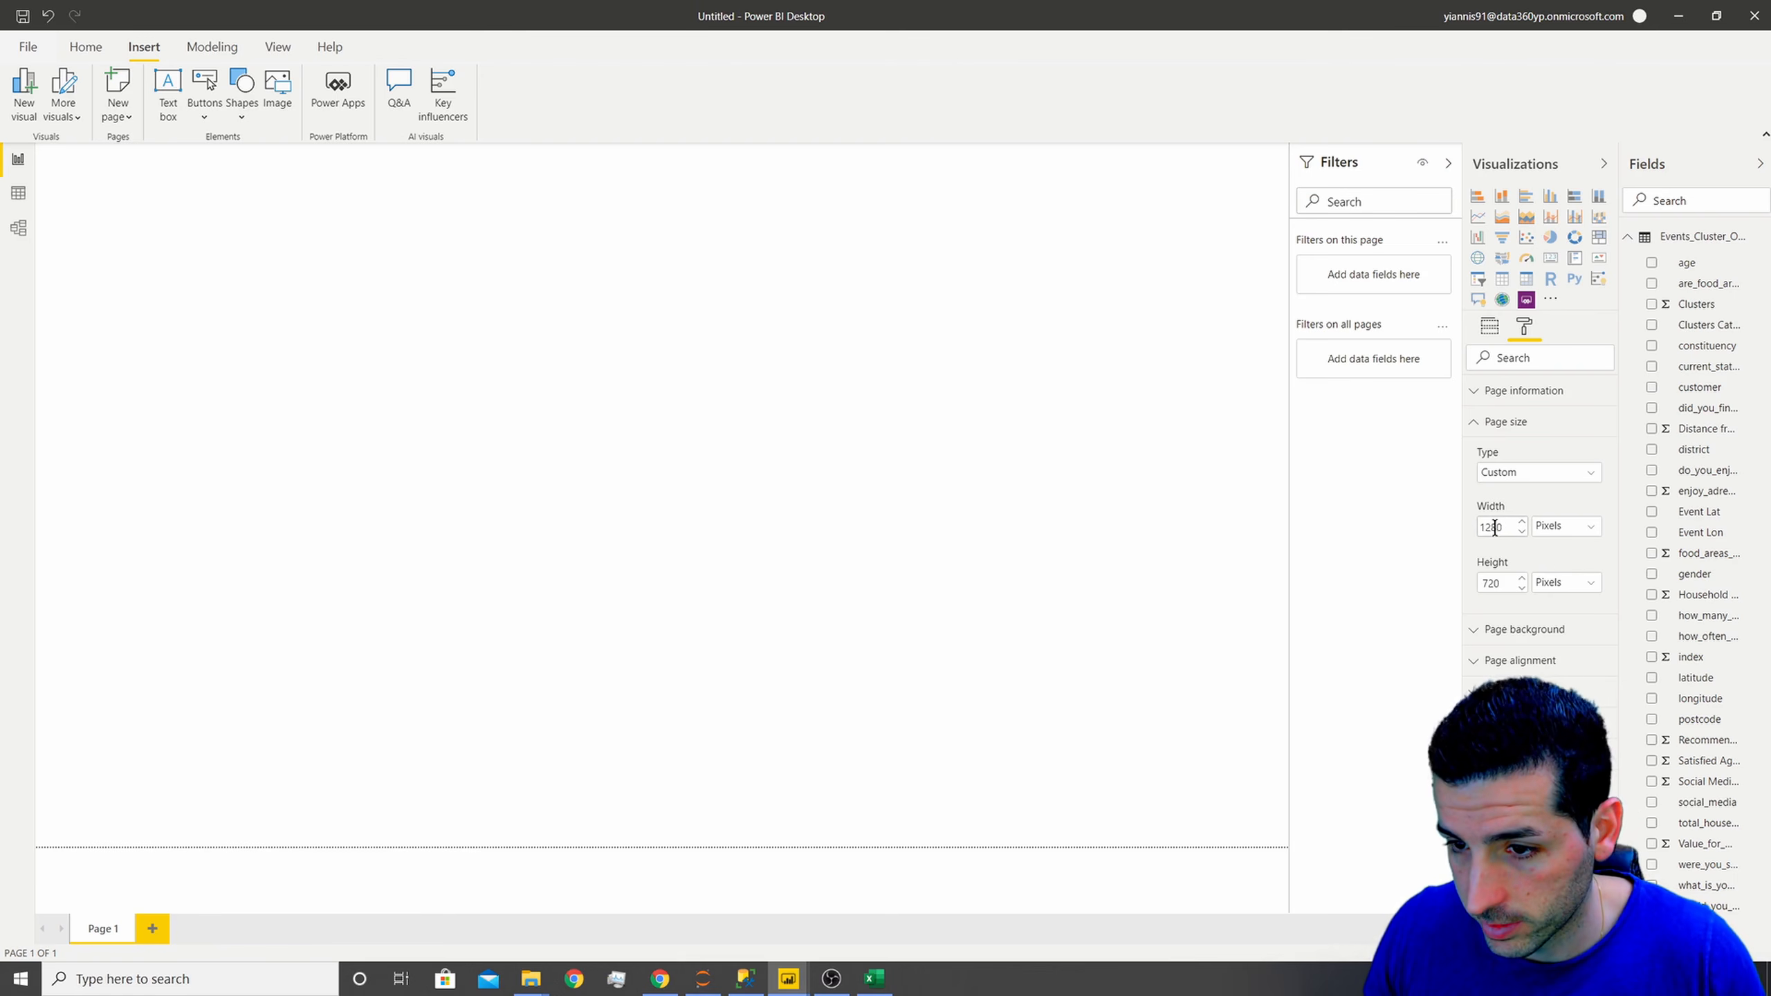
type("1500")
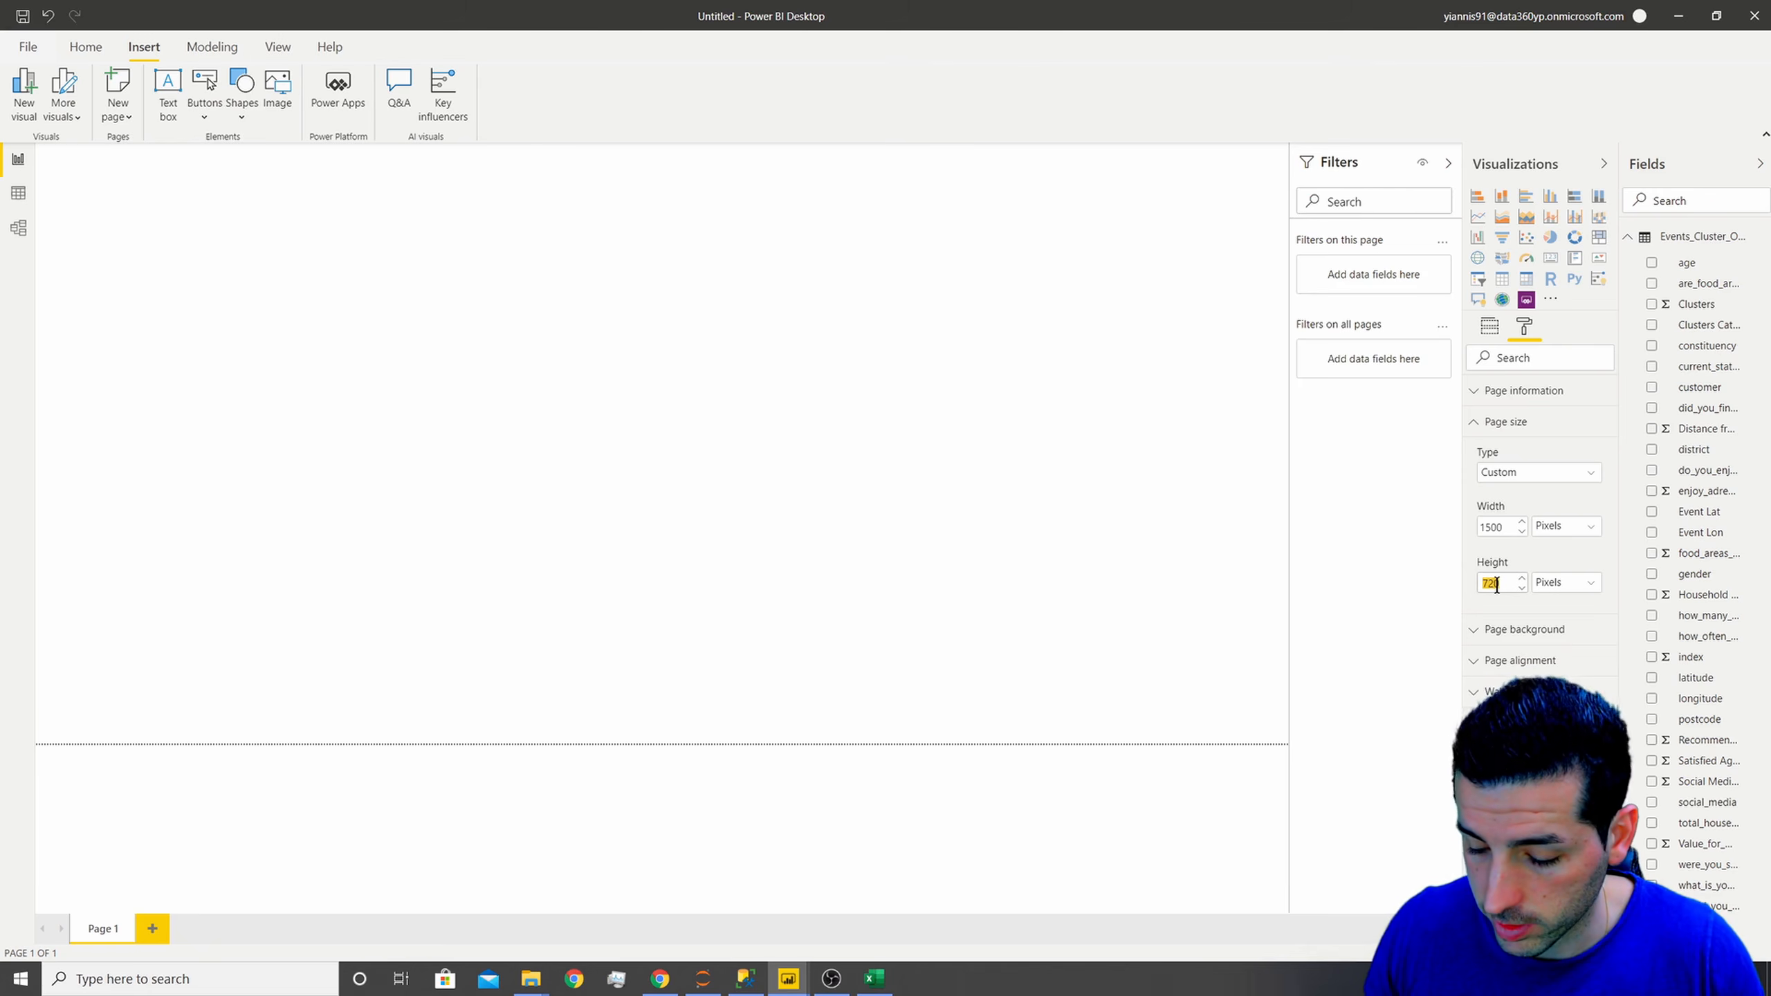
type("2800")
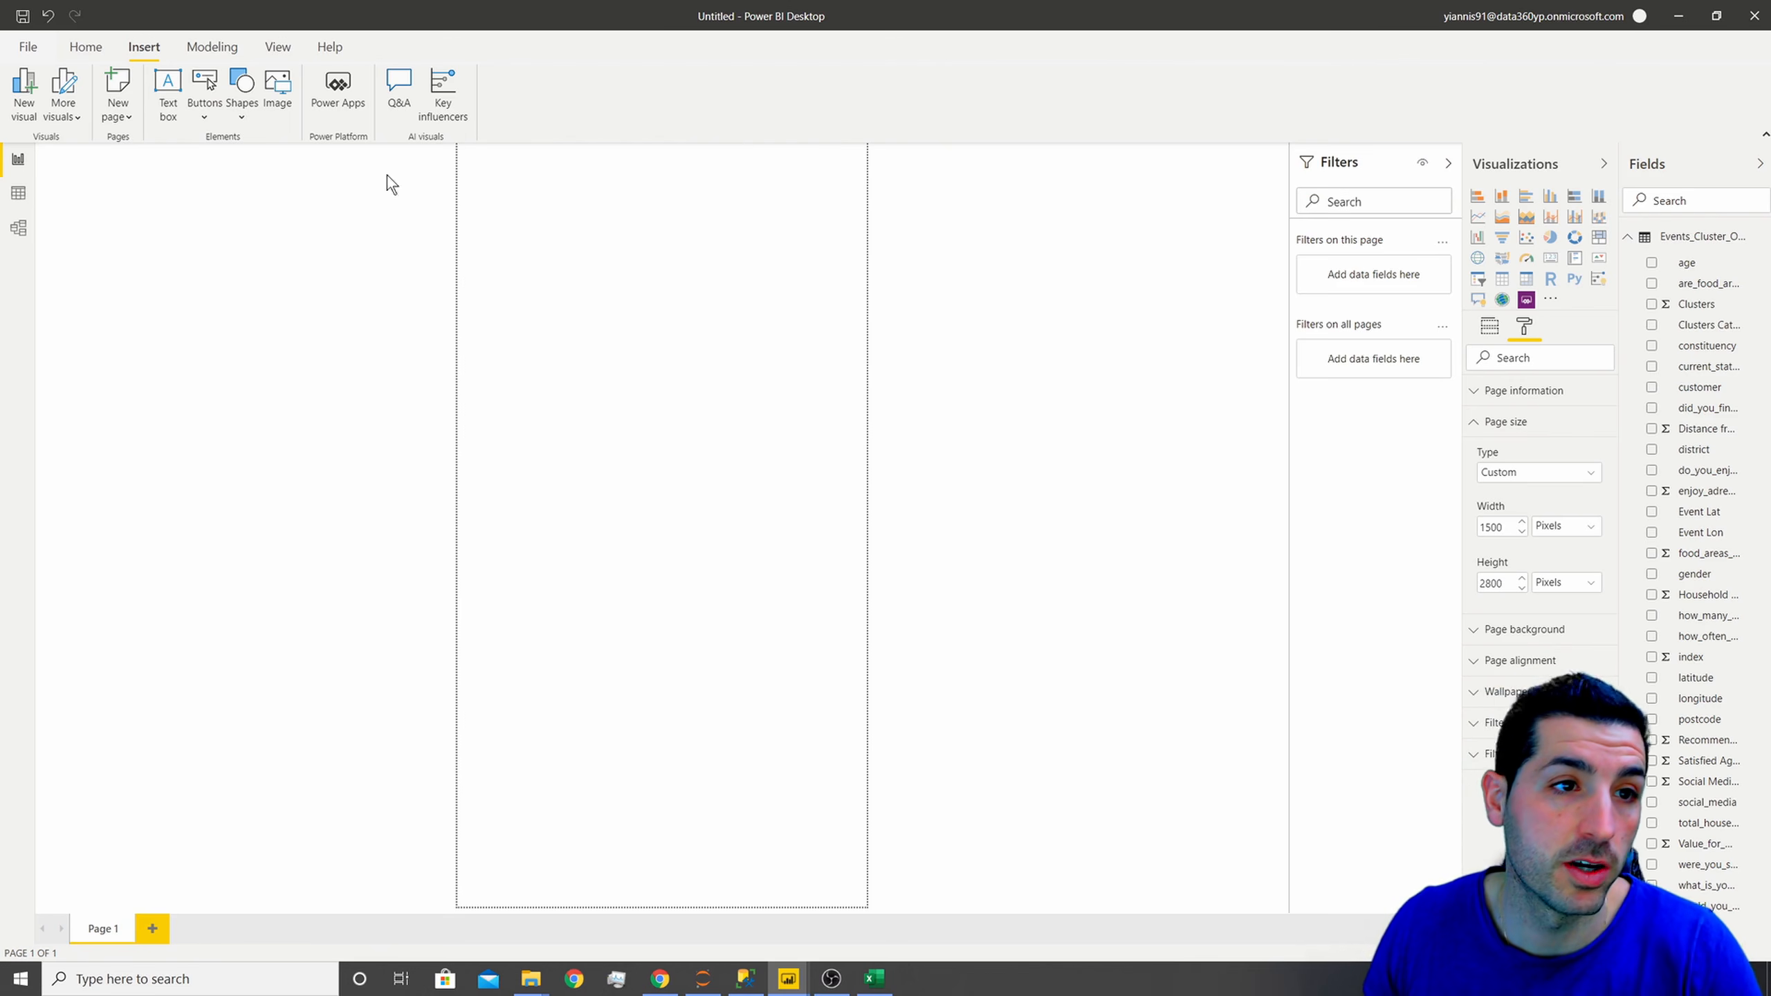
- Set the report page view to Fit to width
left_click(277, 47)
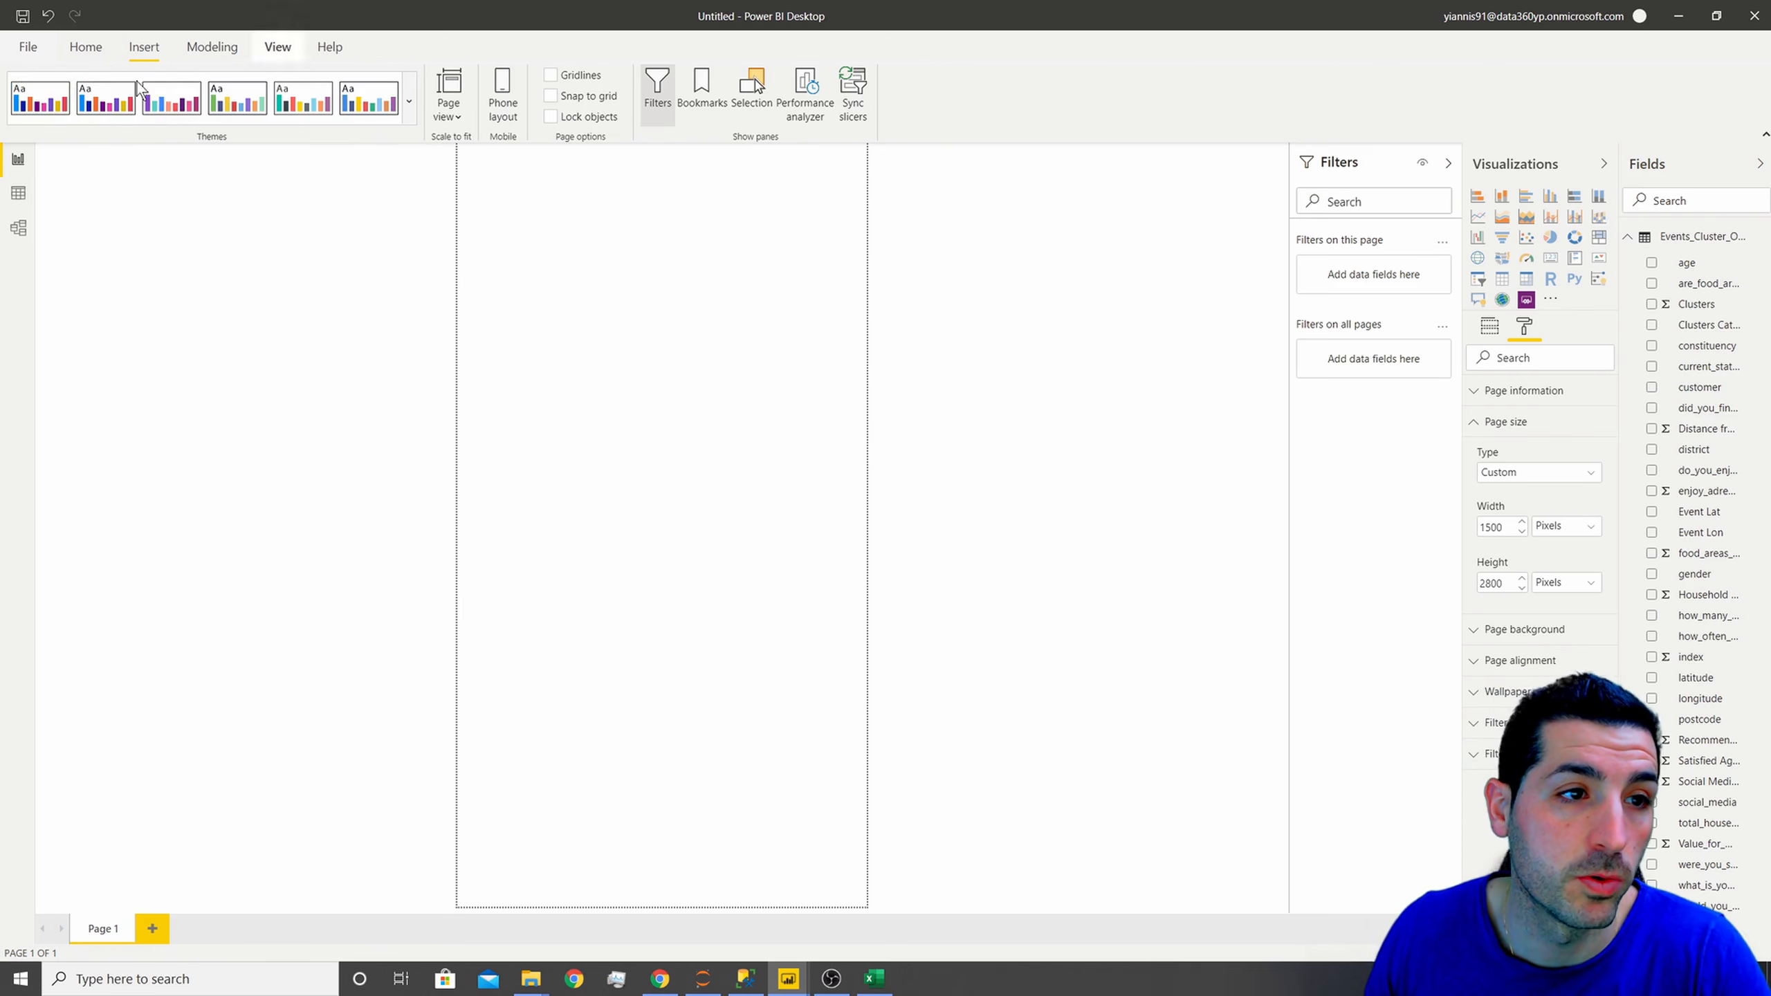
left_click(458, 116)
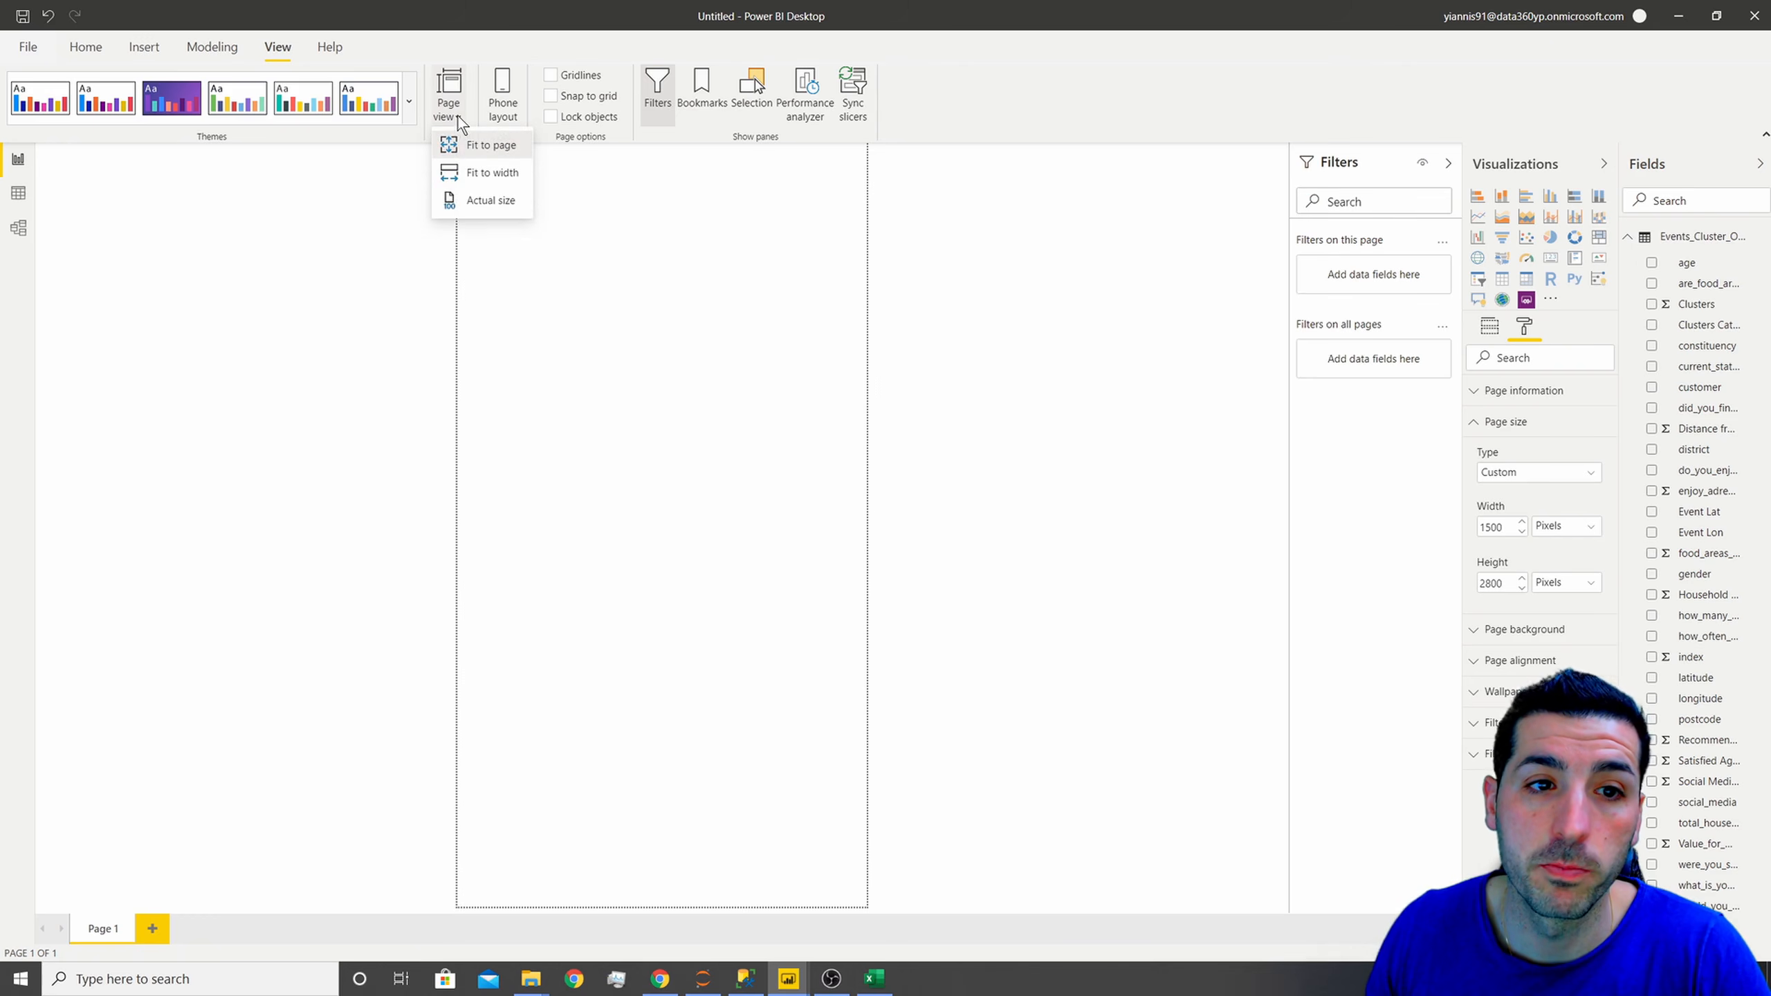
left_click(491, 174)
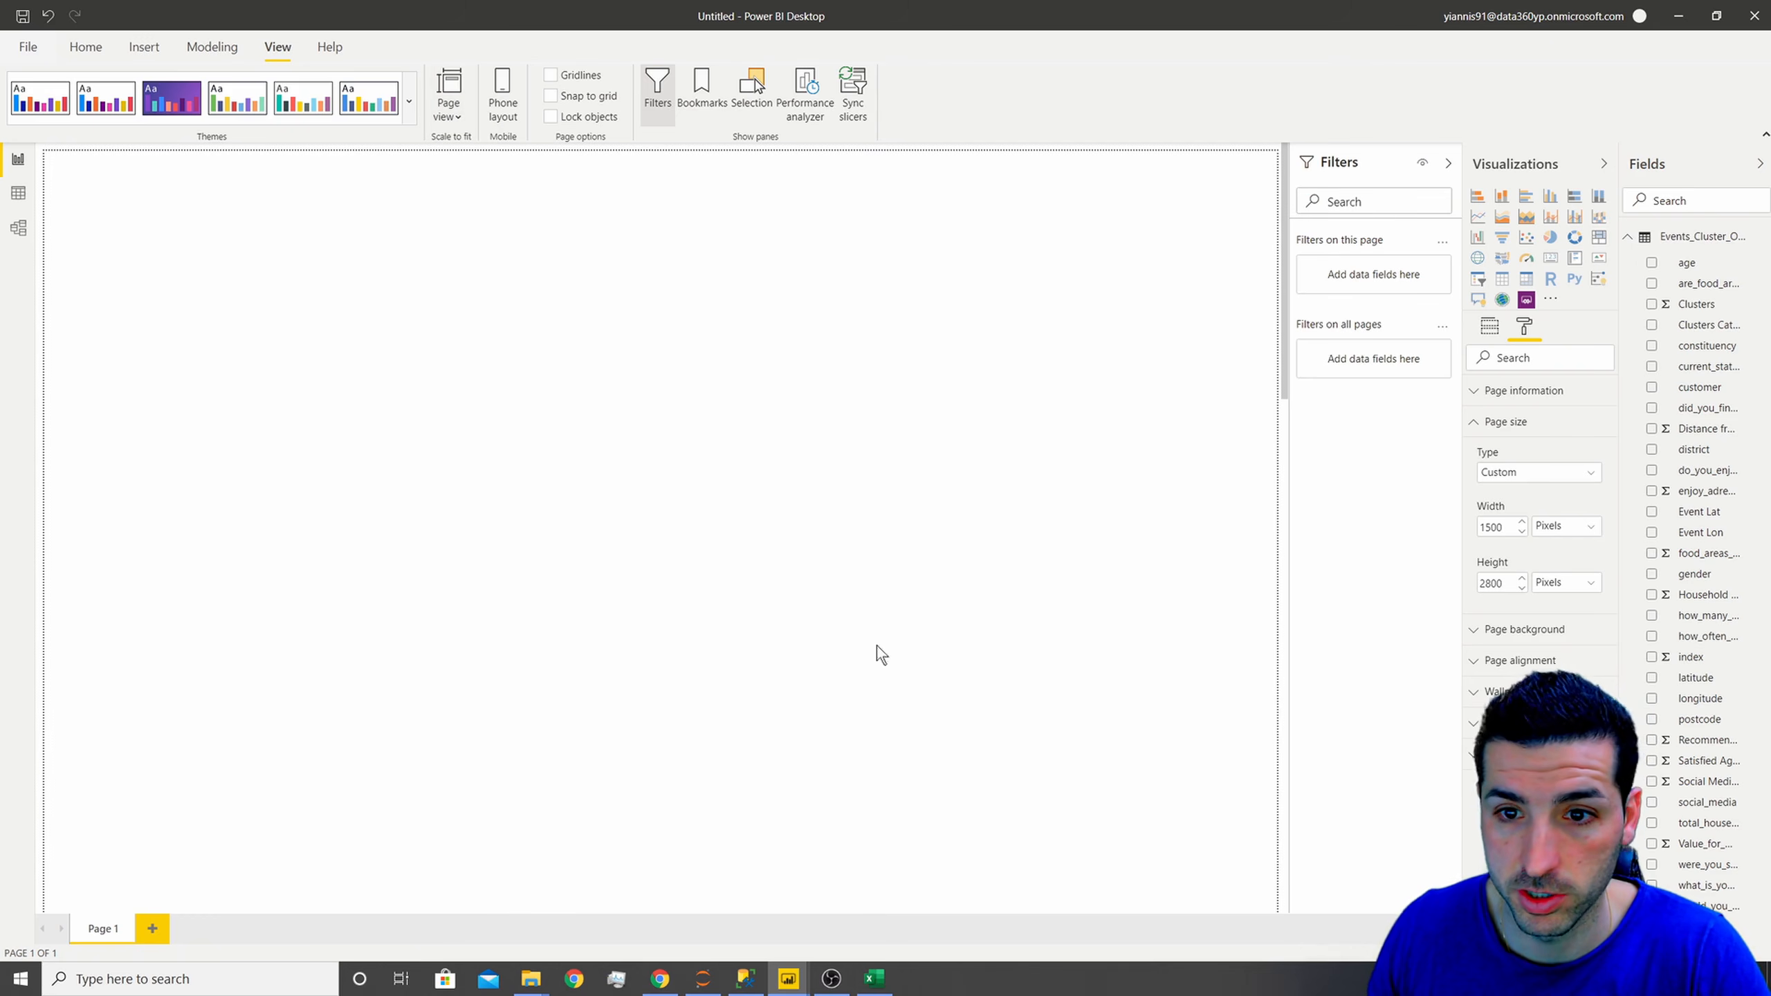
- Insert a line shape on the report page and stretch its frame downward
left_click(85, 49)
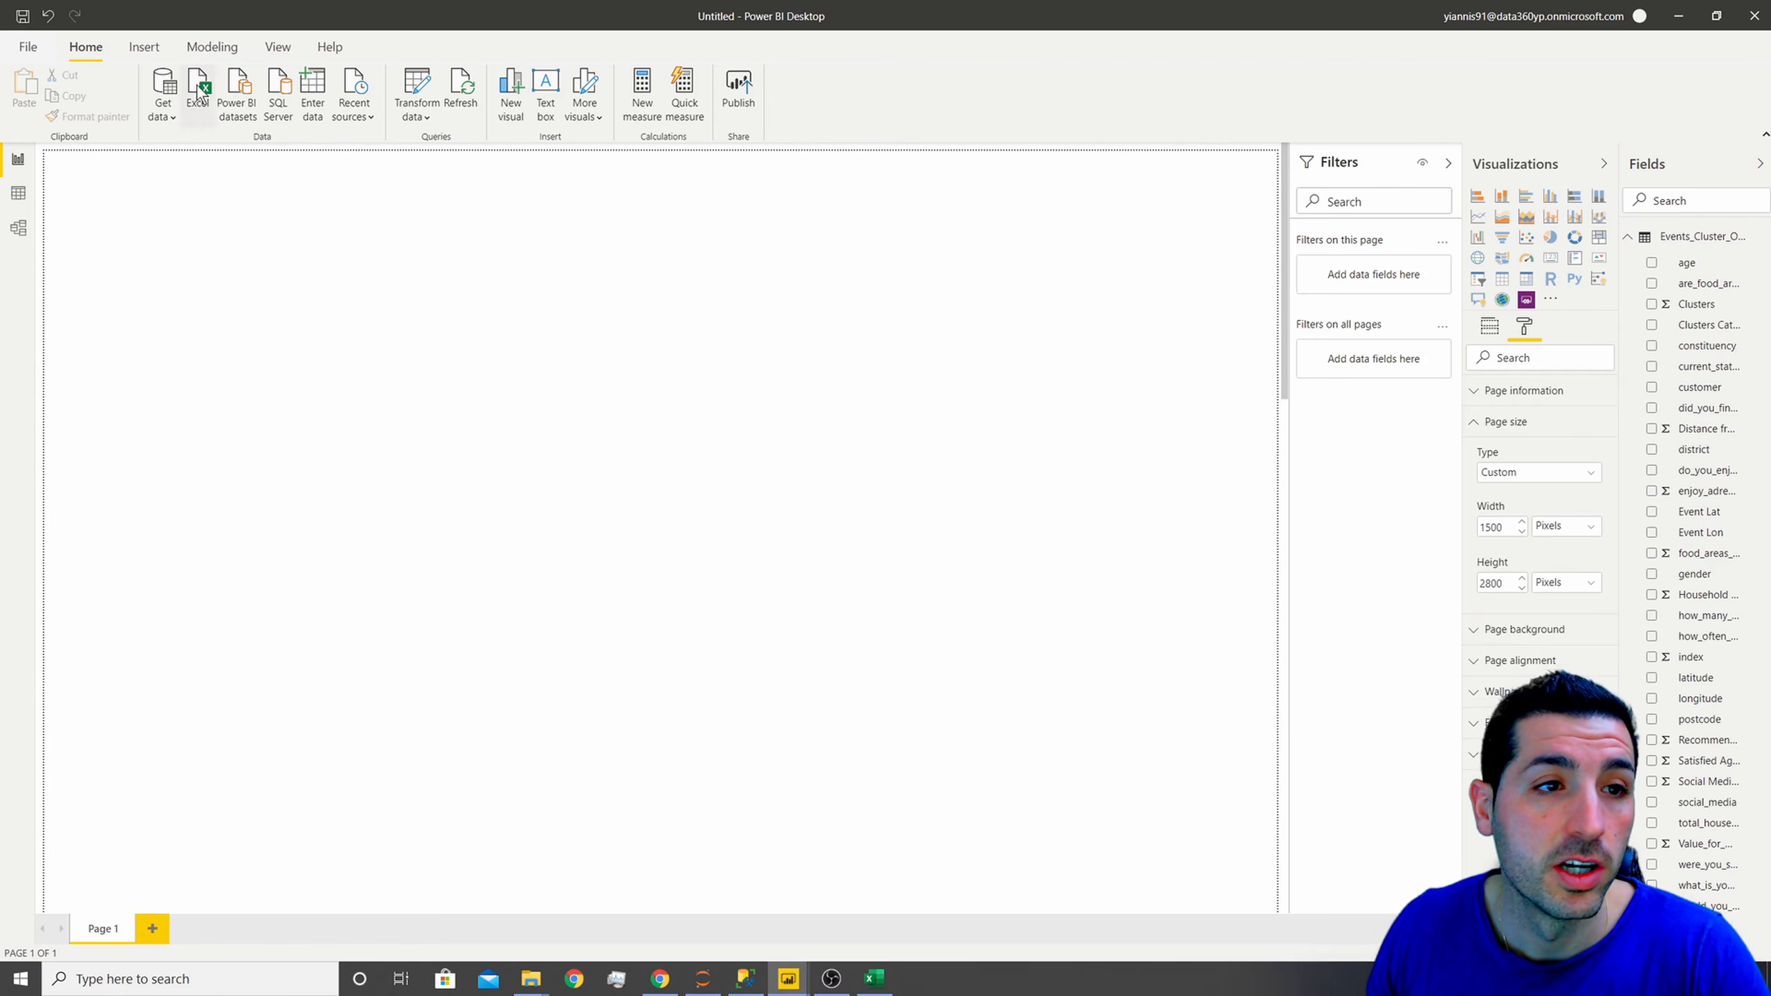
left_click(144, 47)
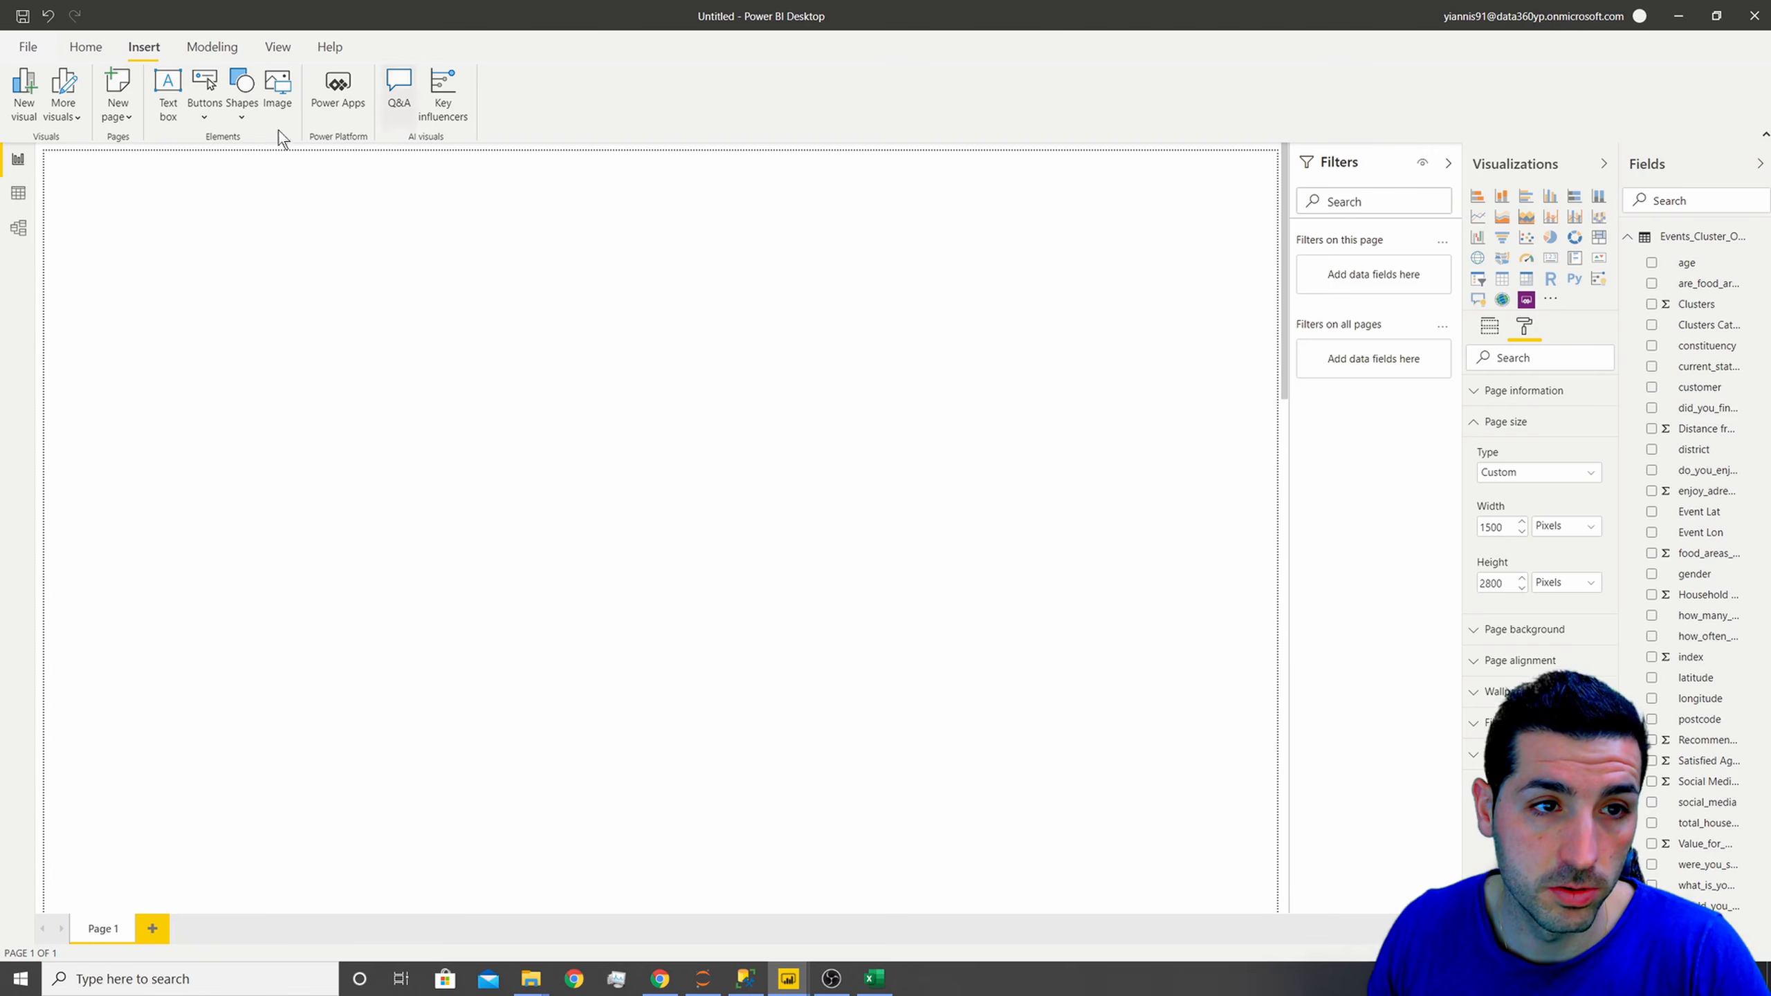
left_click(241, 110)
left_click(268, 202)
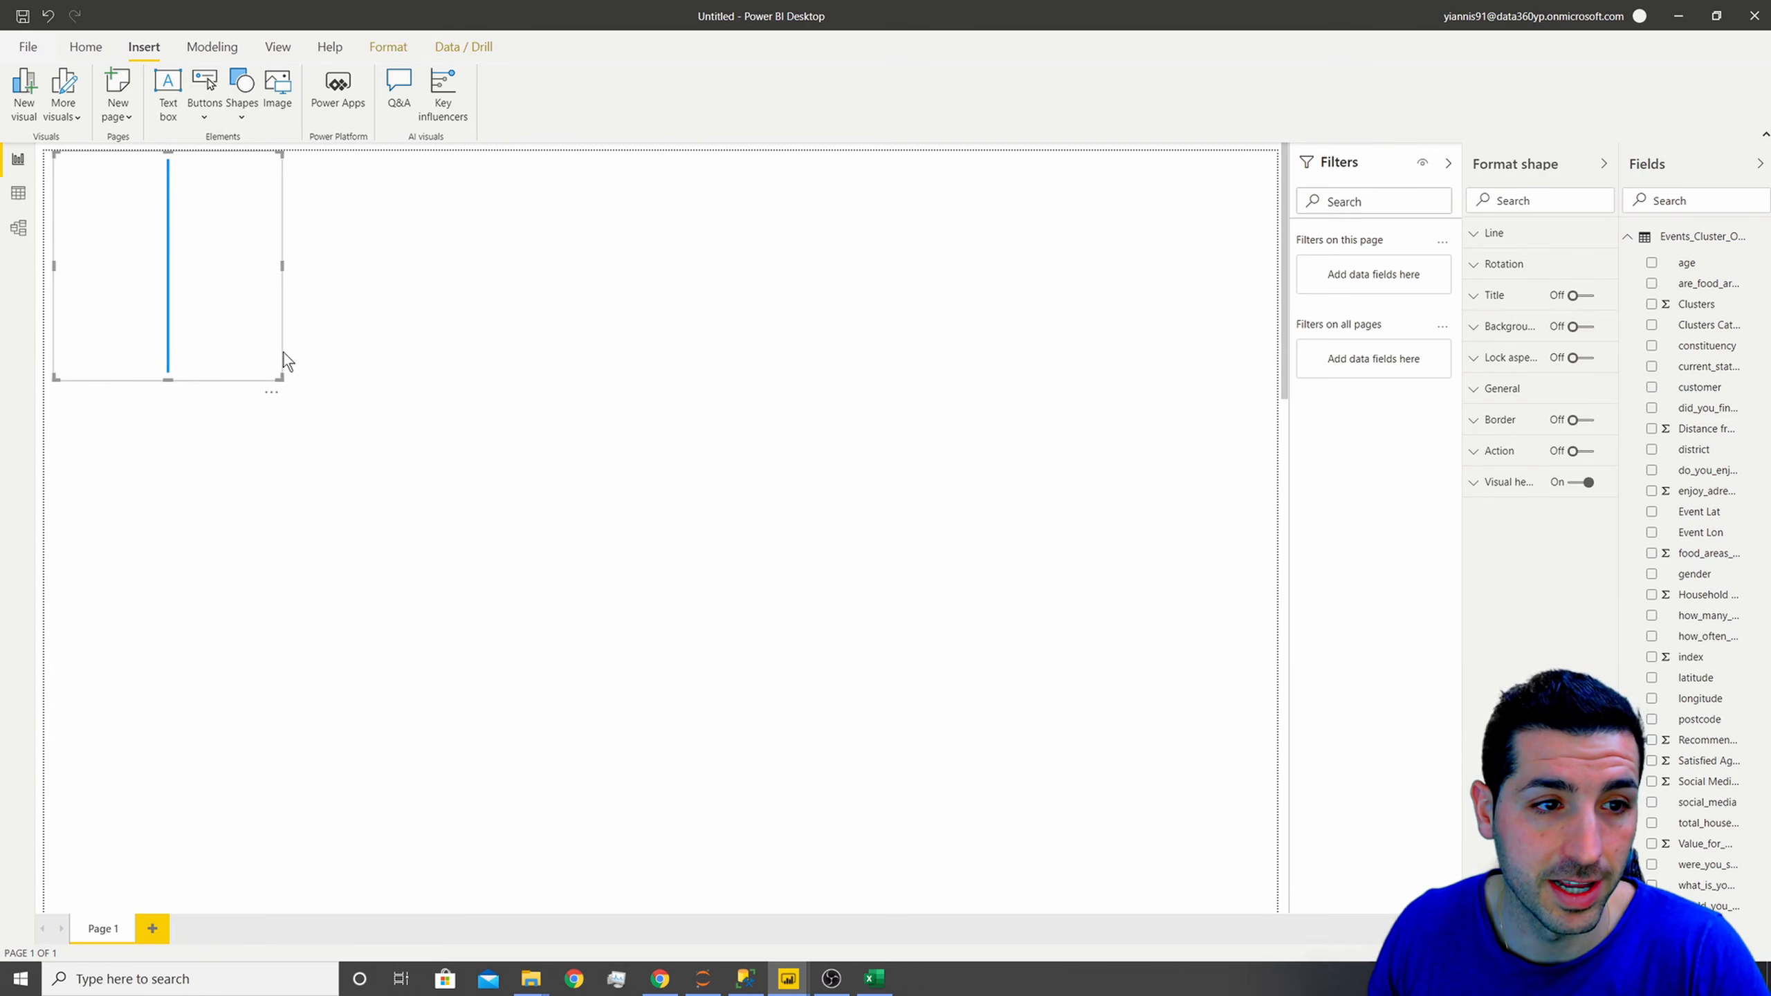
left_click_drag(164, 382, 166, 460)
left_click(1182, 285)
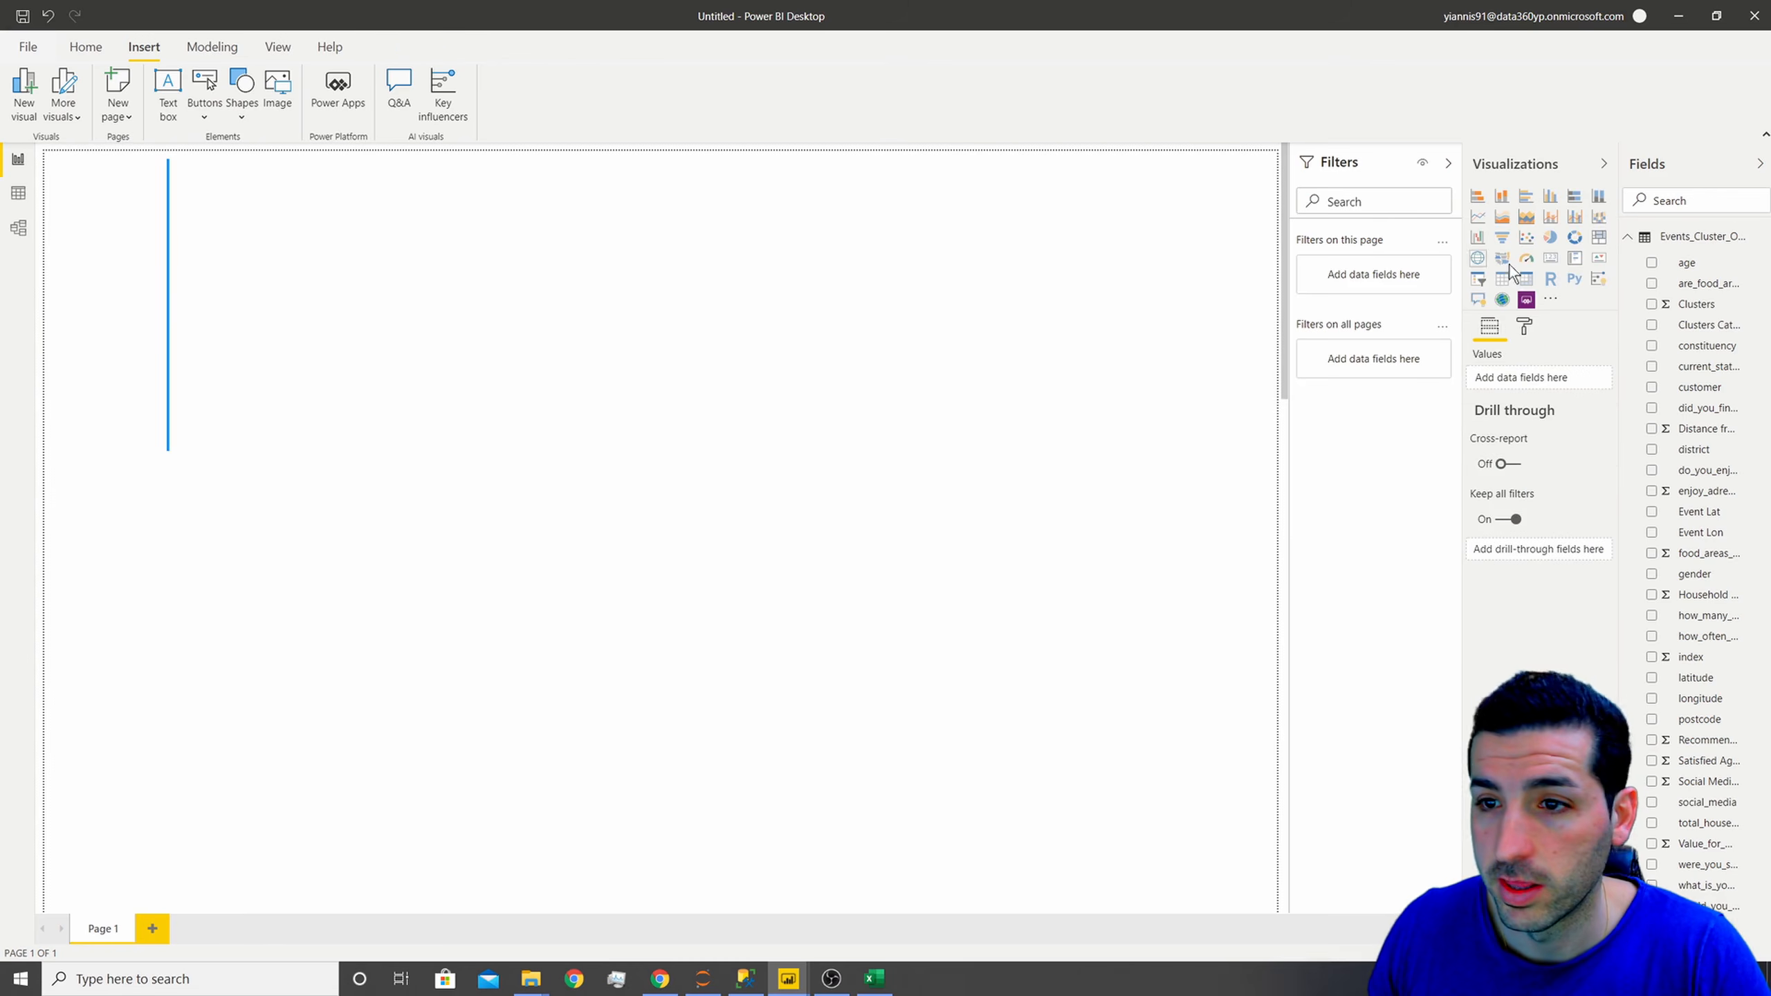
- Rotate the line 90° to horizontal, extend it across the page width, and flatten its frame into a divider near the page top
left_click(182, 298)
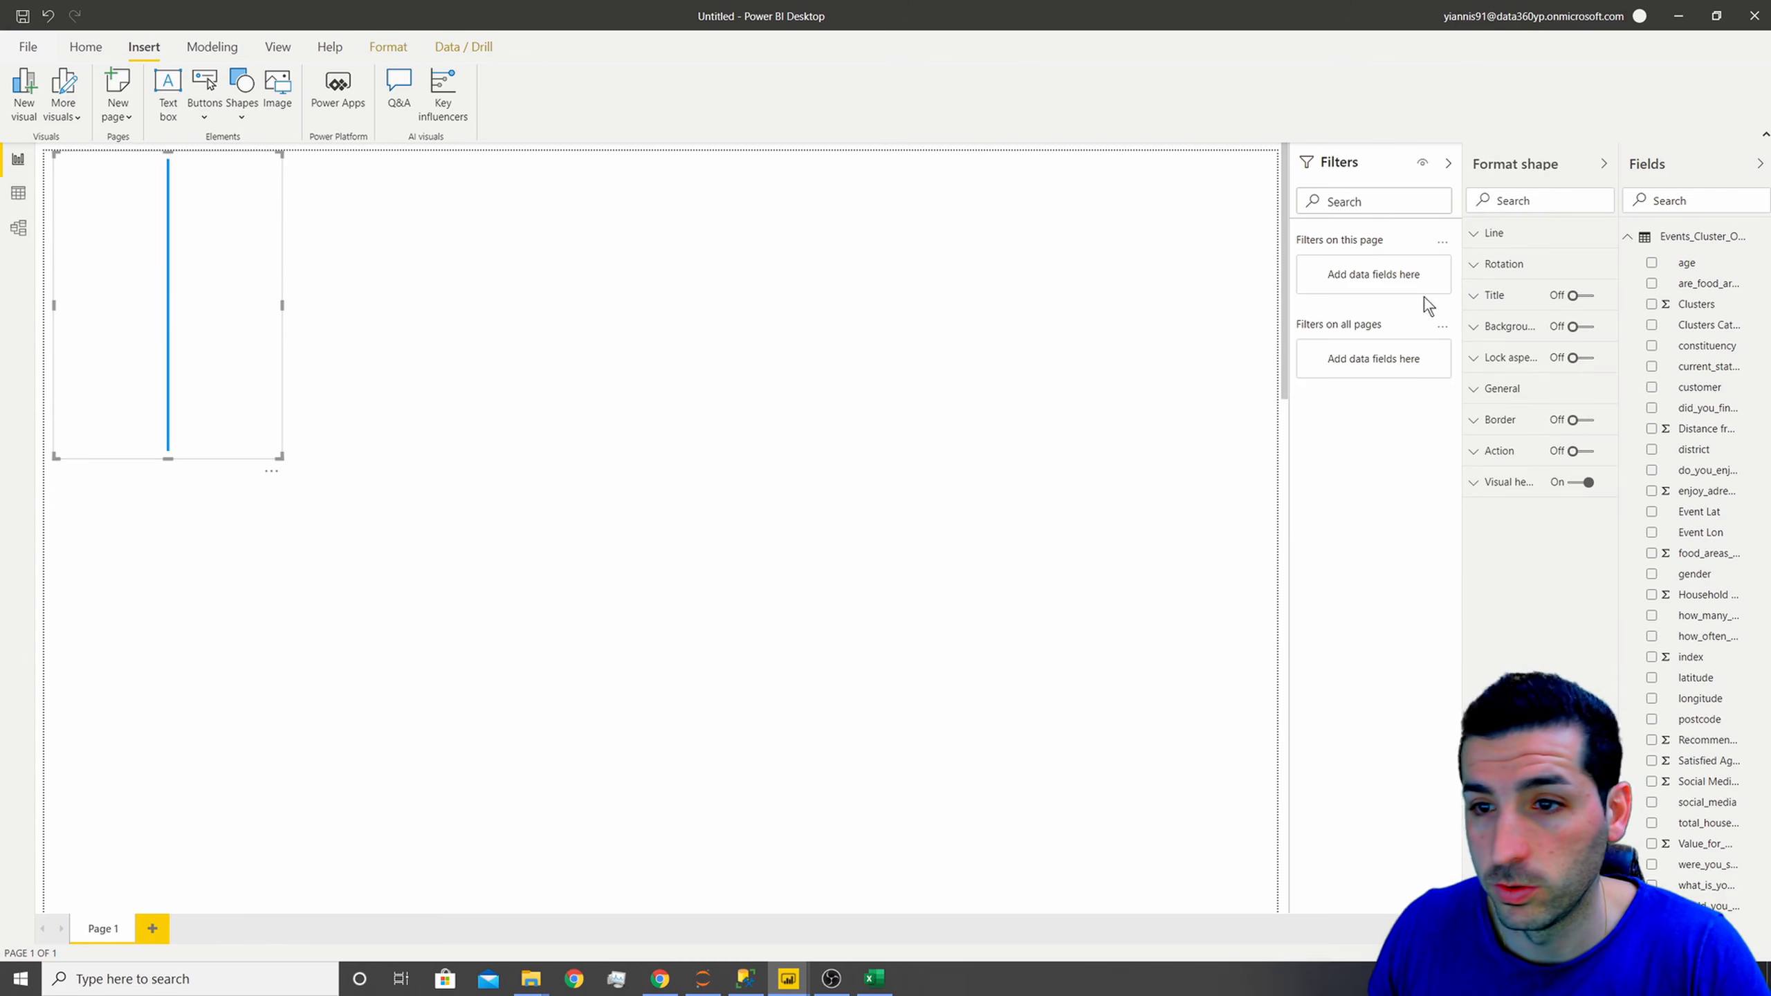
left_click(1504, 237)
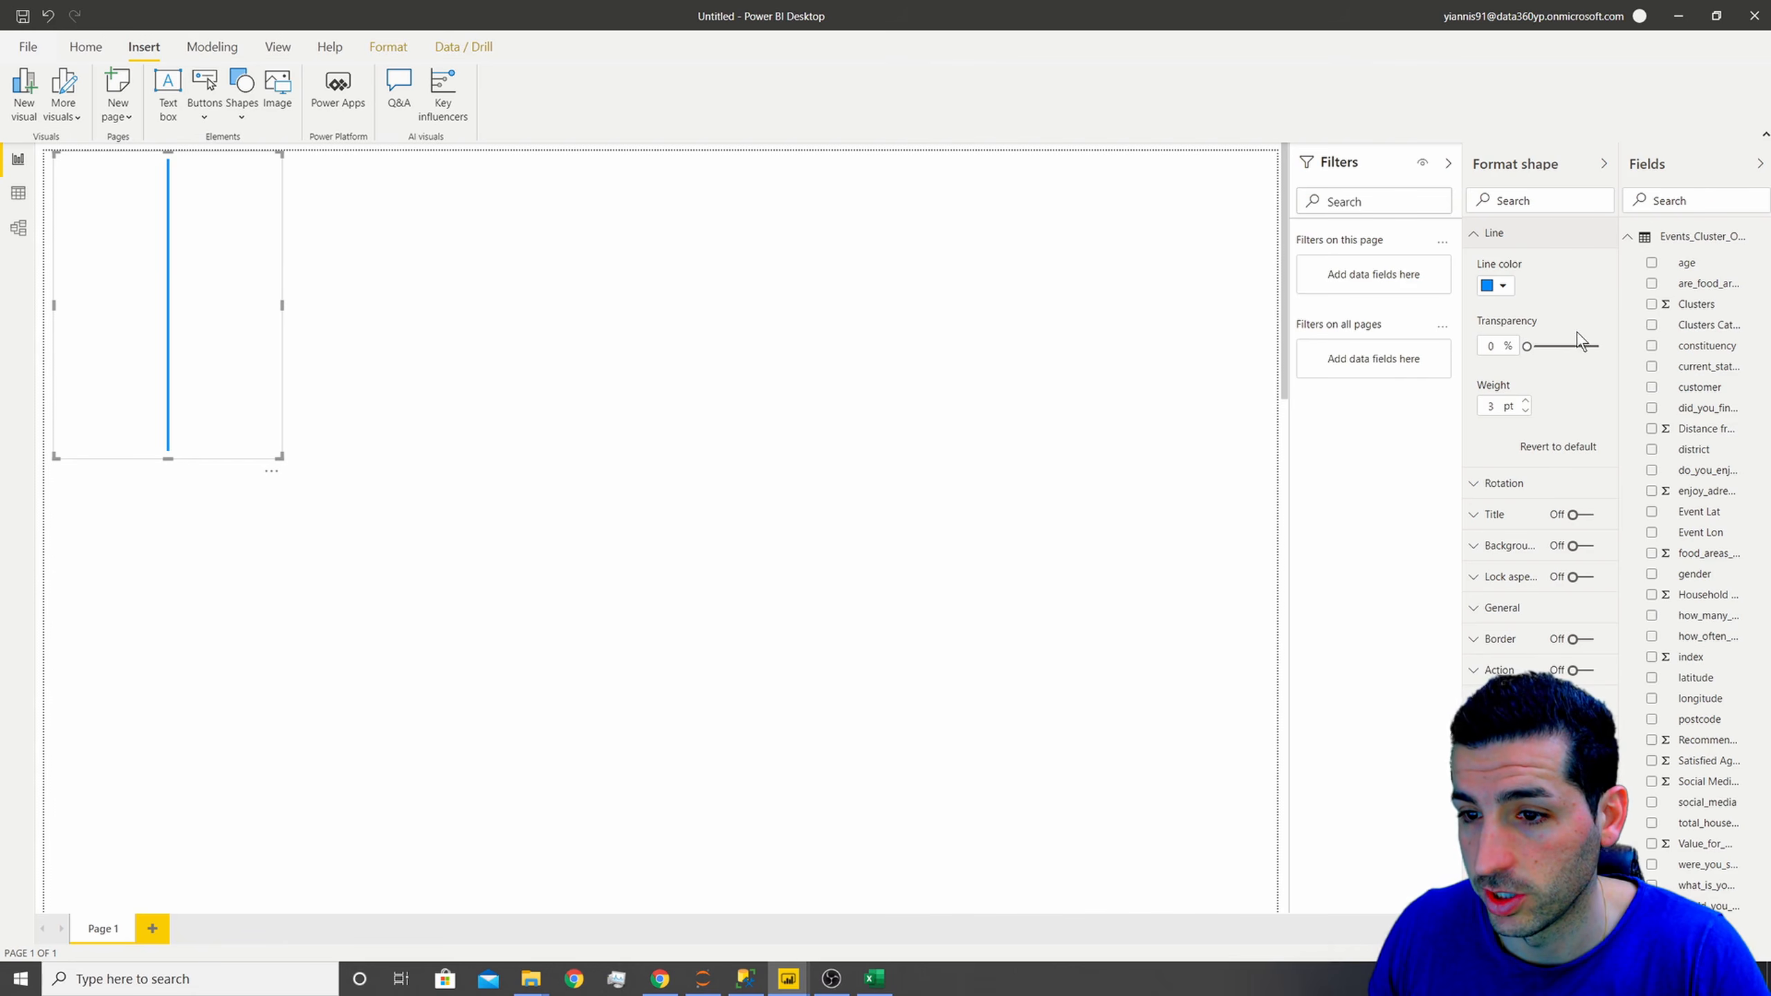
left_click(1520, 484)
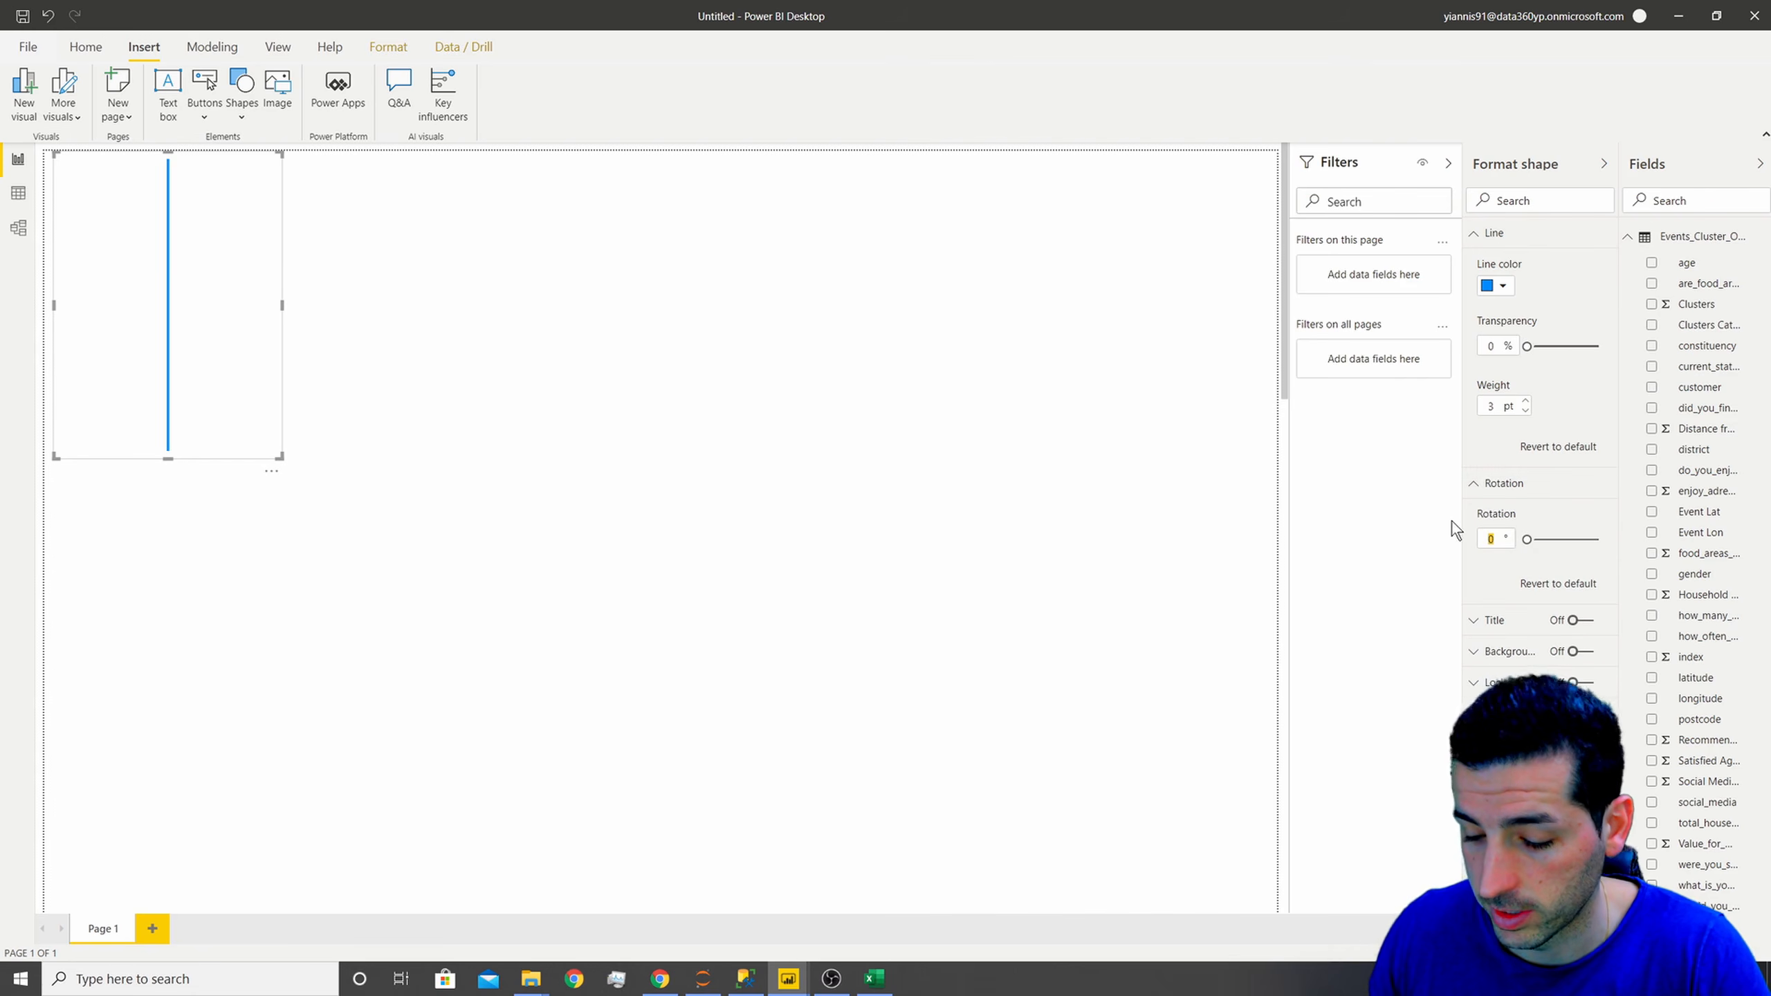
type("9")
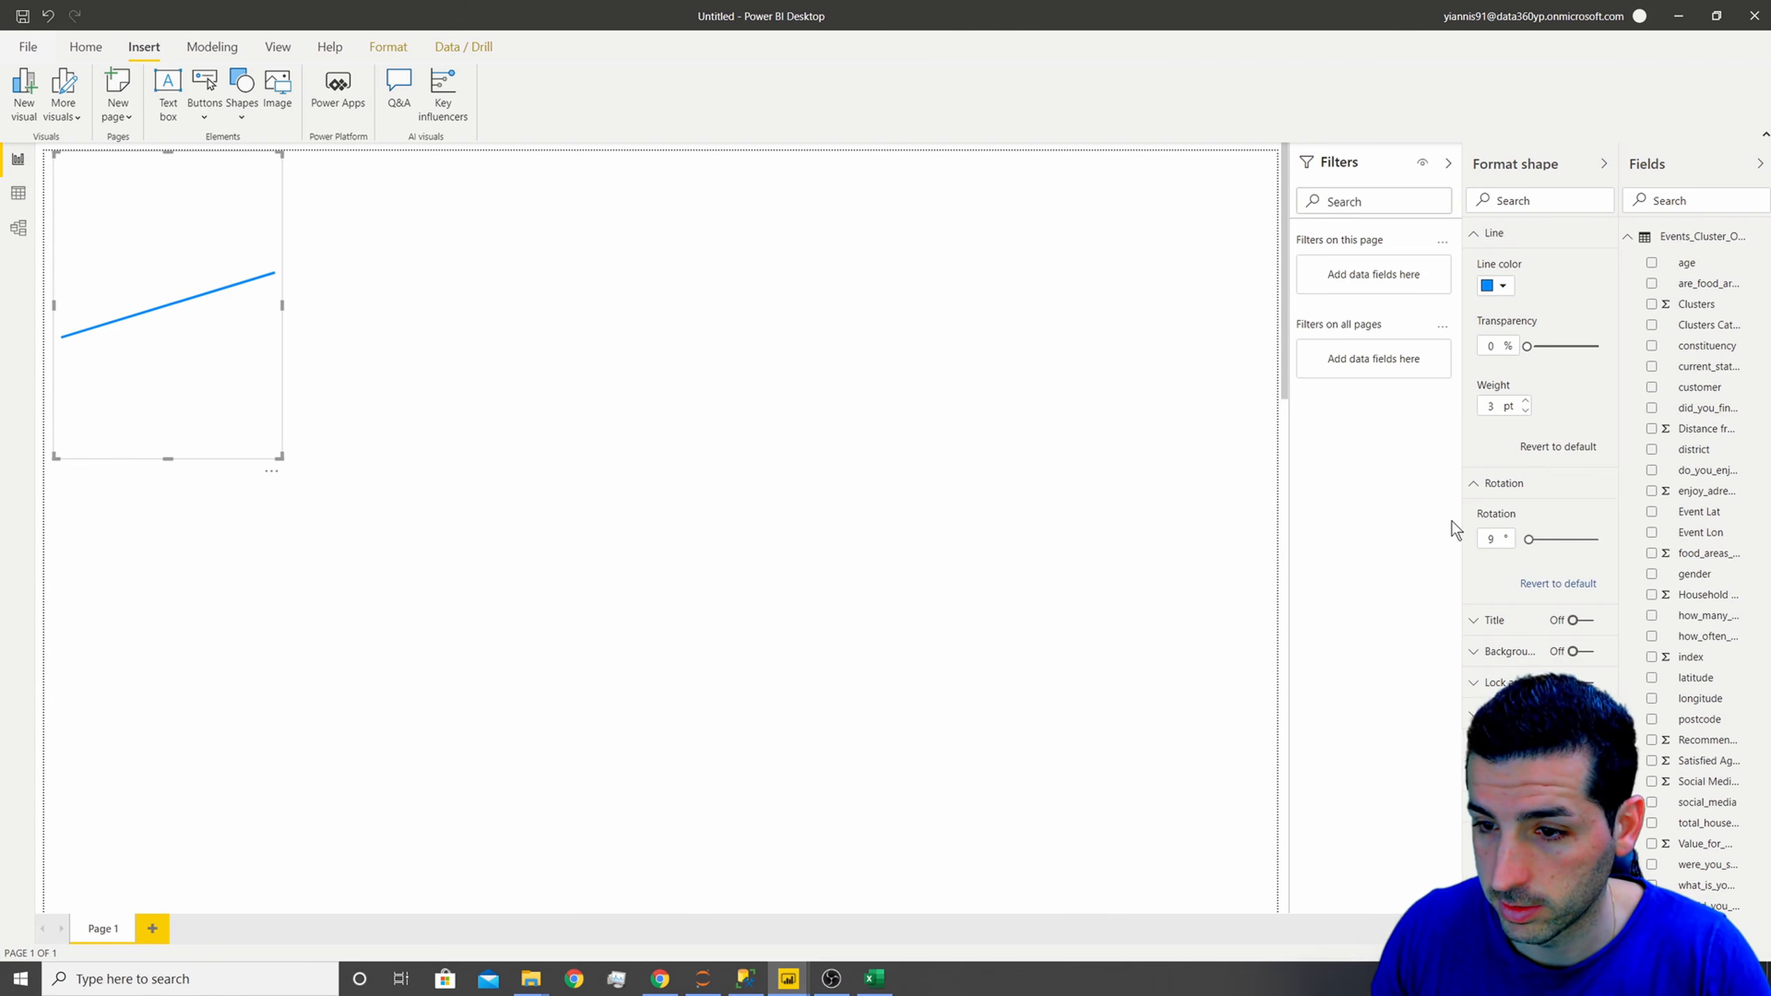
type("0")
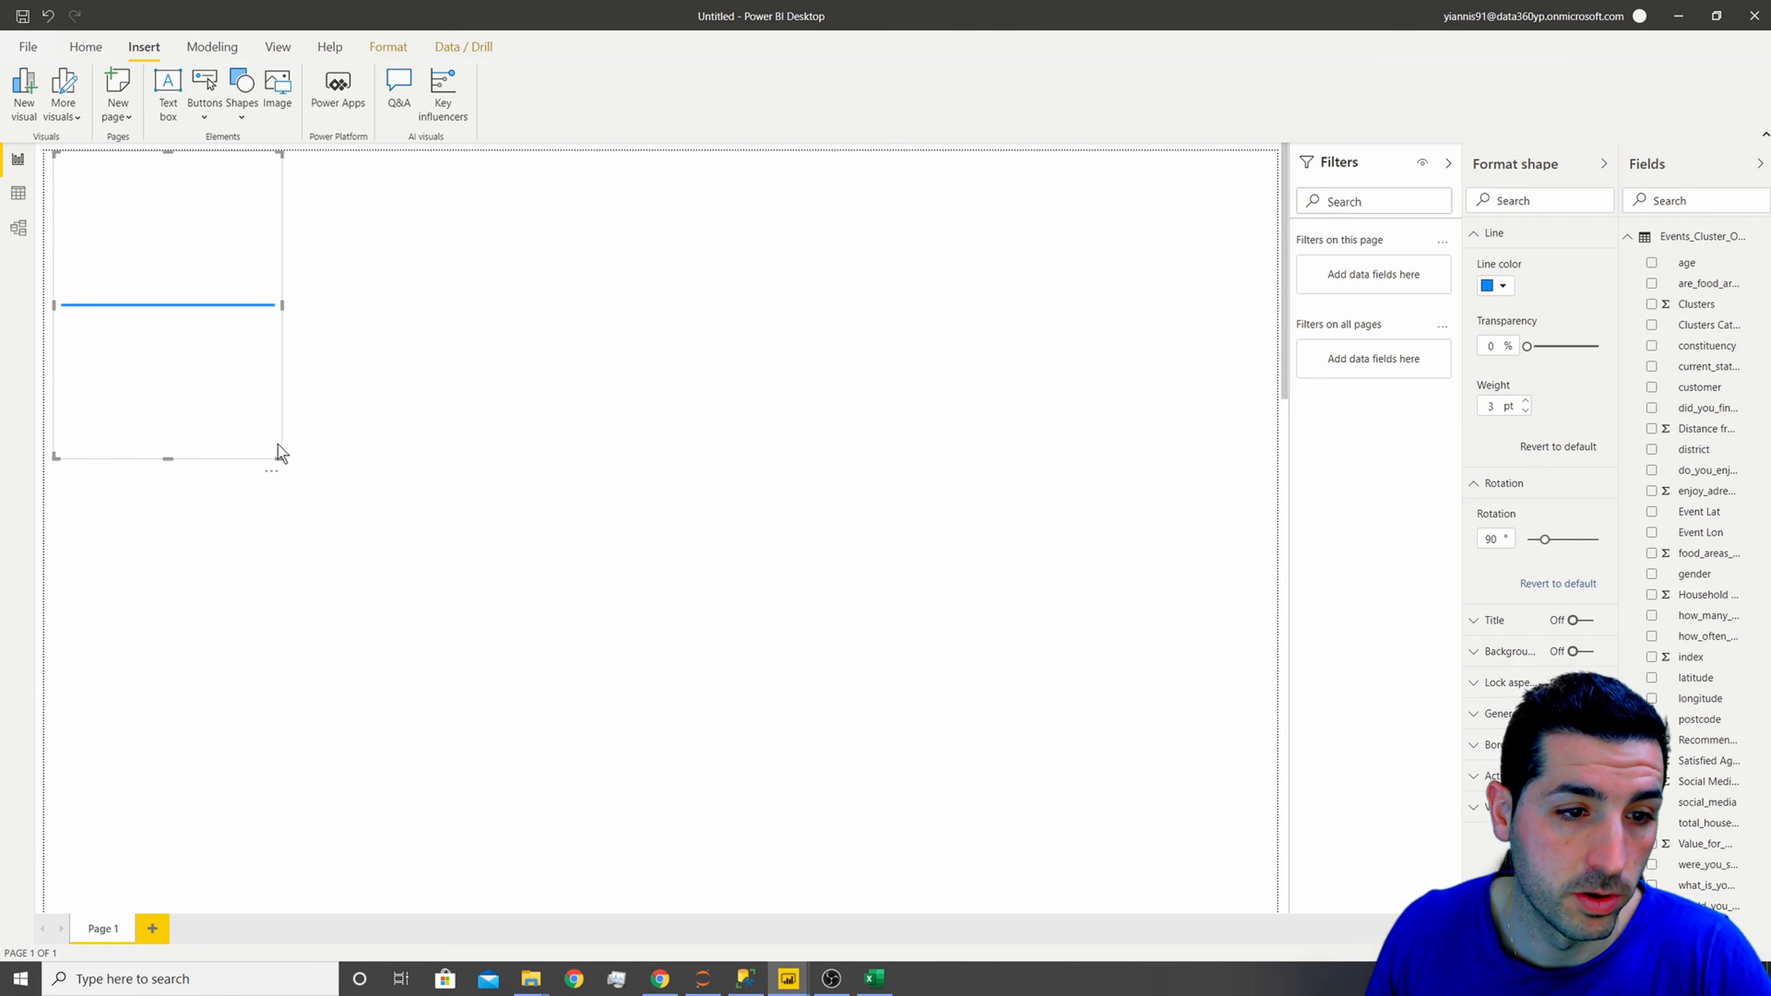
left_click_drag(283, 305, 994, 384)
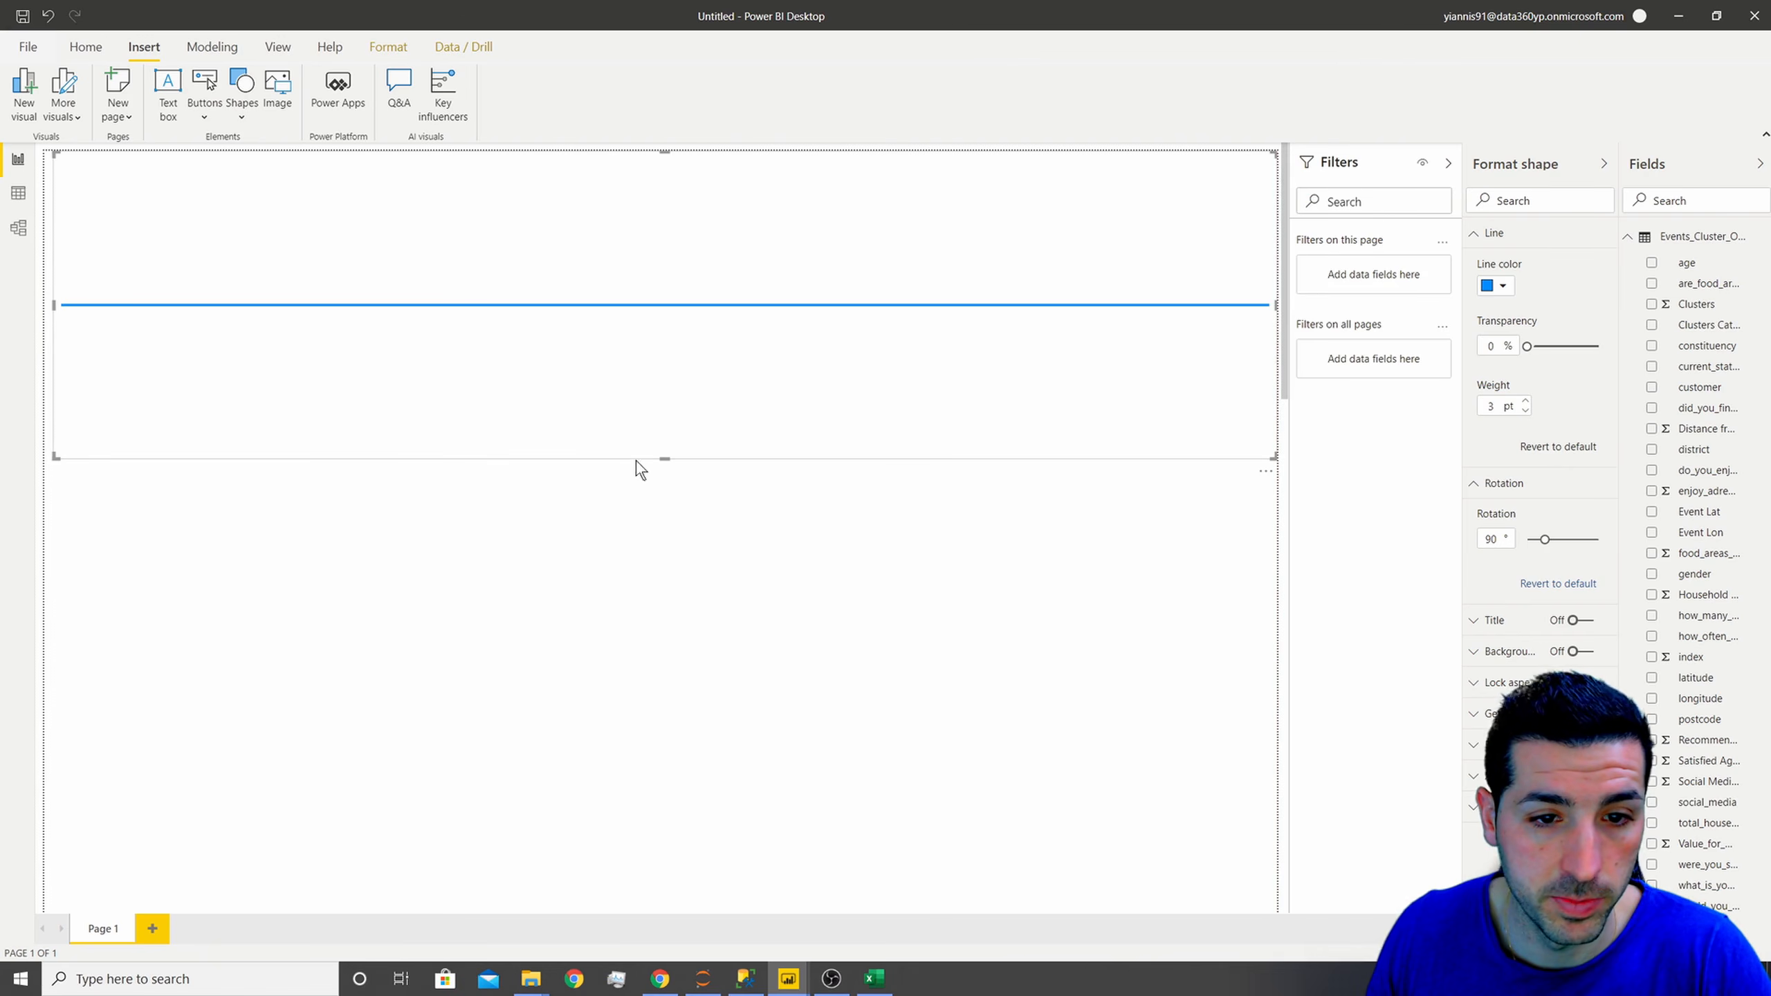
left_click_drag(666, 451, 678, 222)
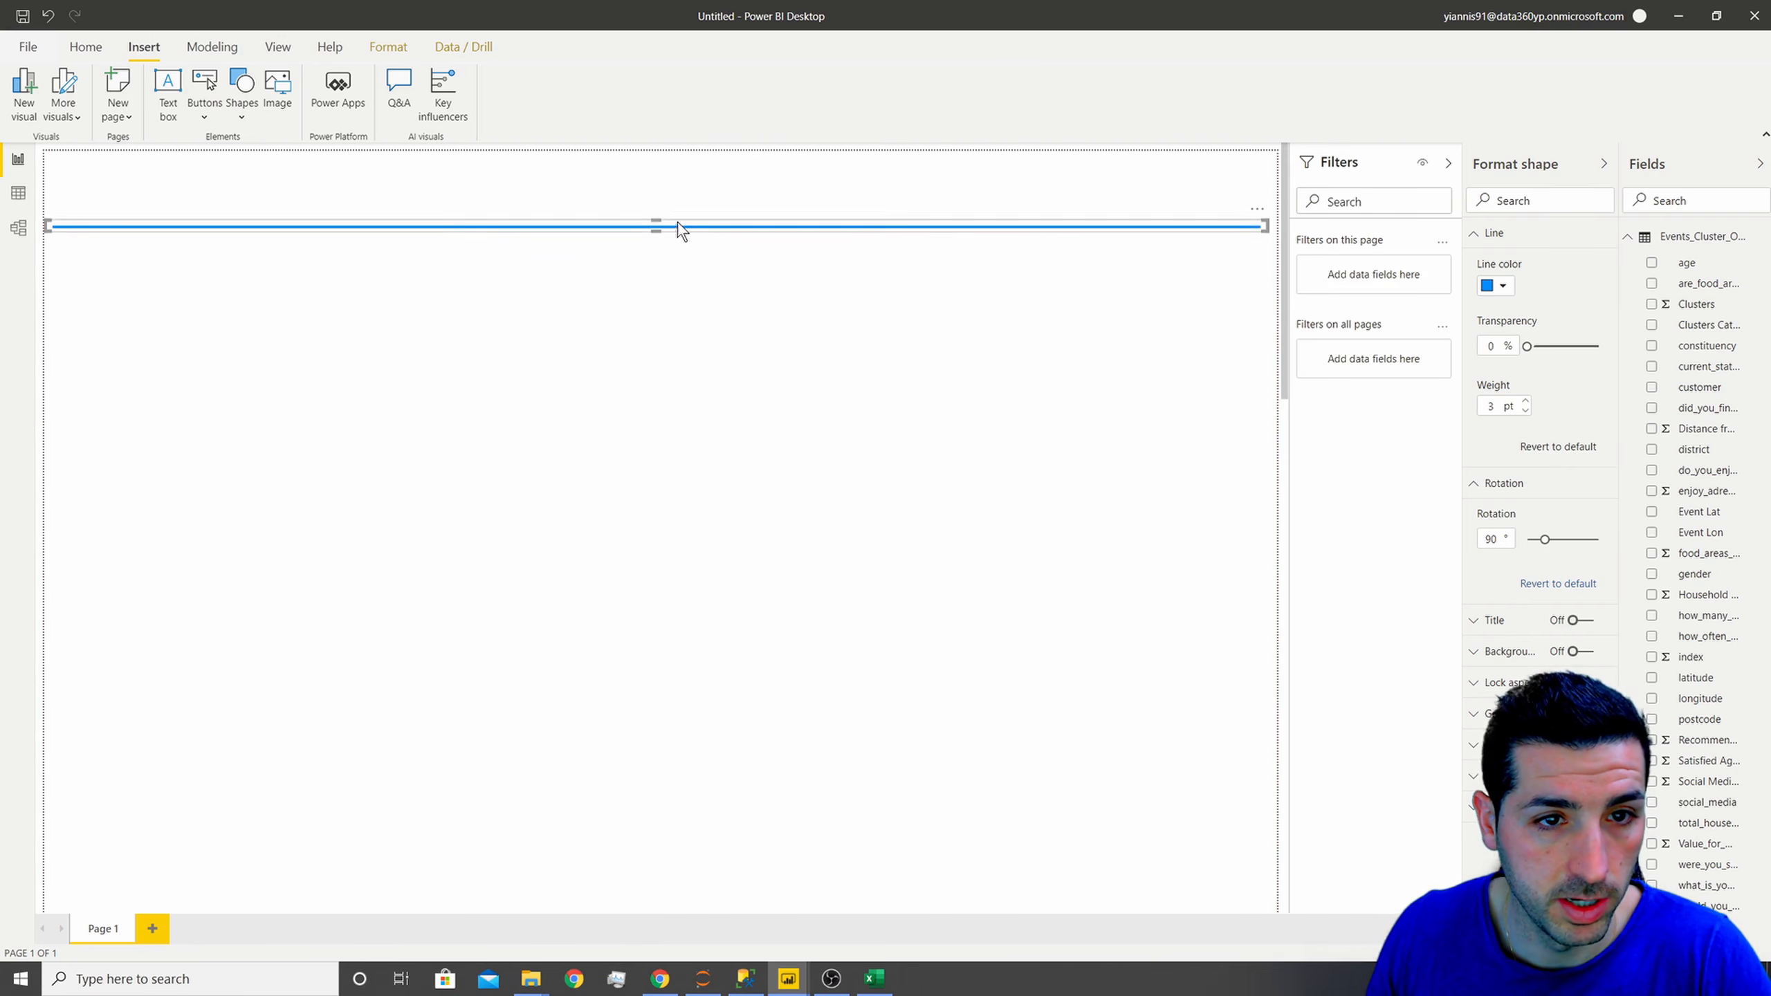
- Apply the built-in report theme that recolours the divider line teal green
left_click(1503, 292)
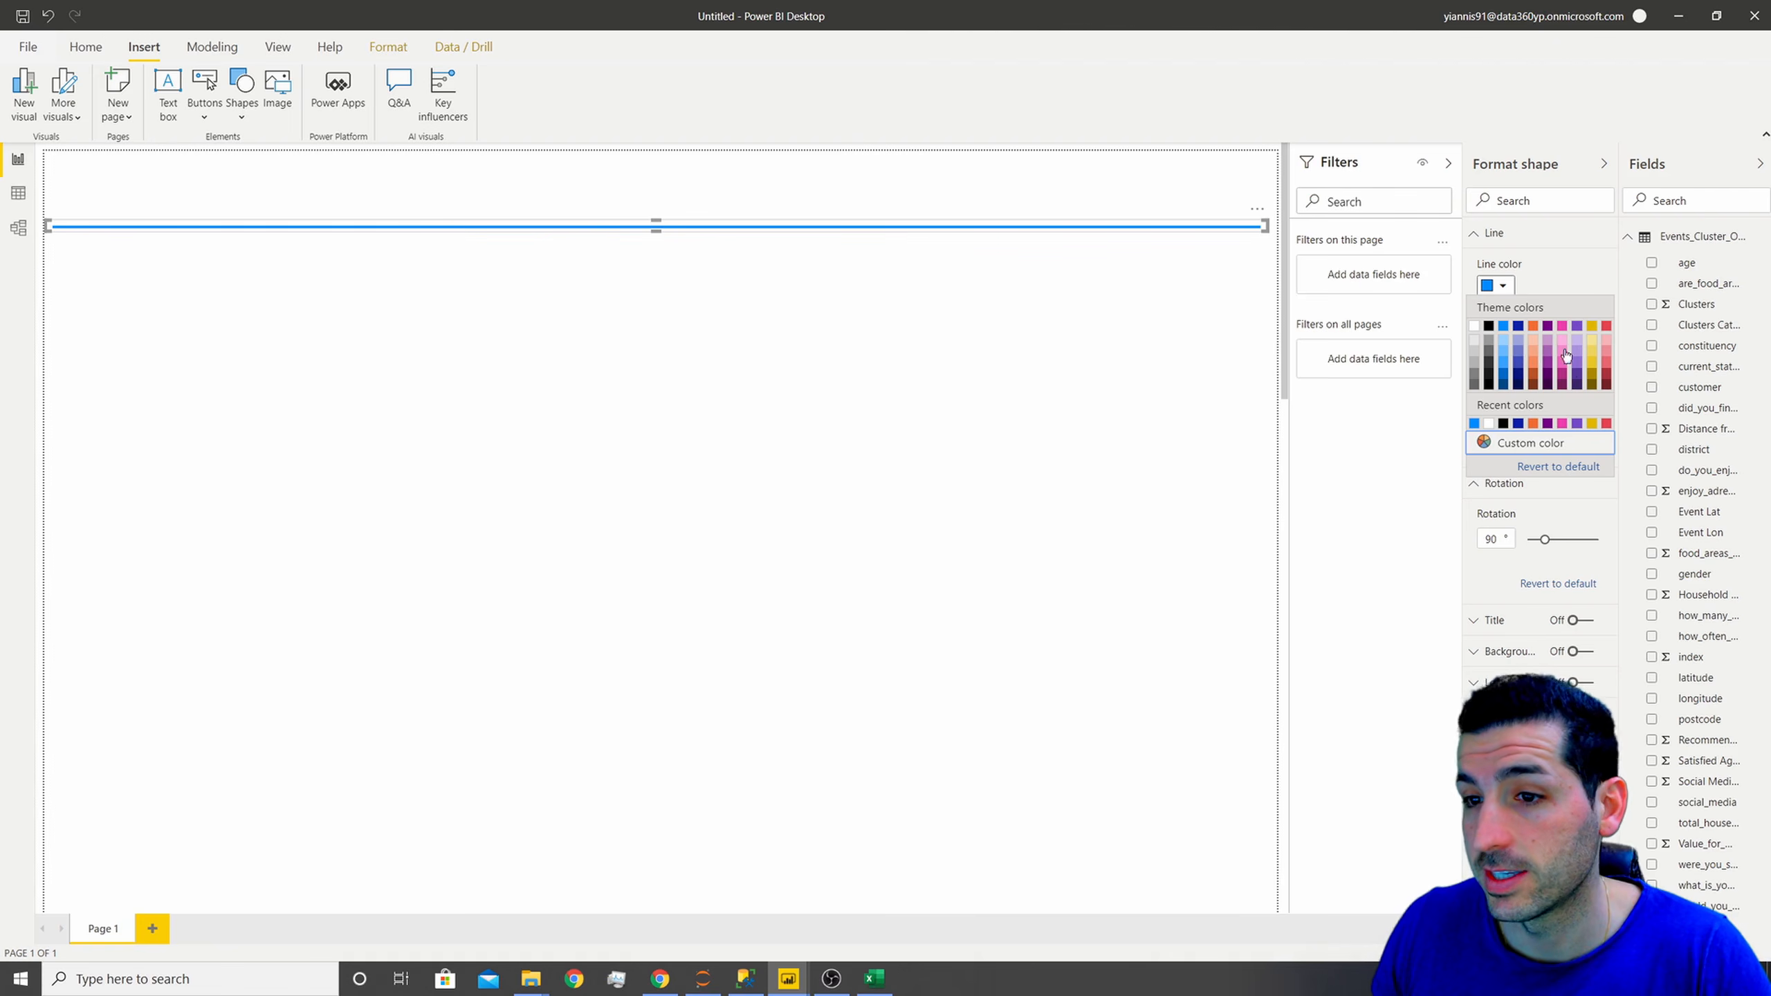
left_click(1008, 426)
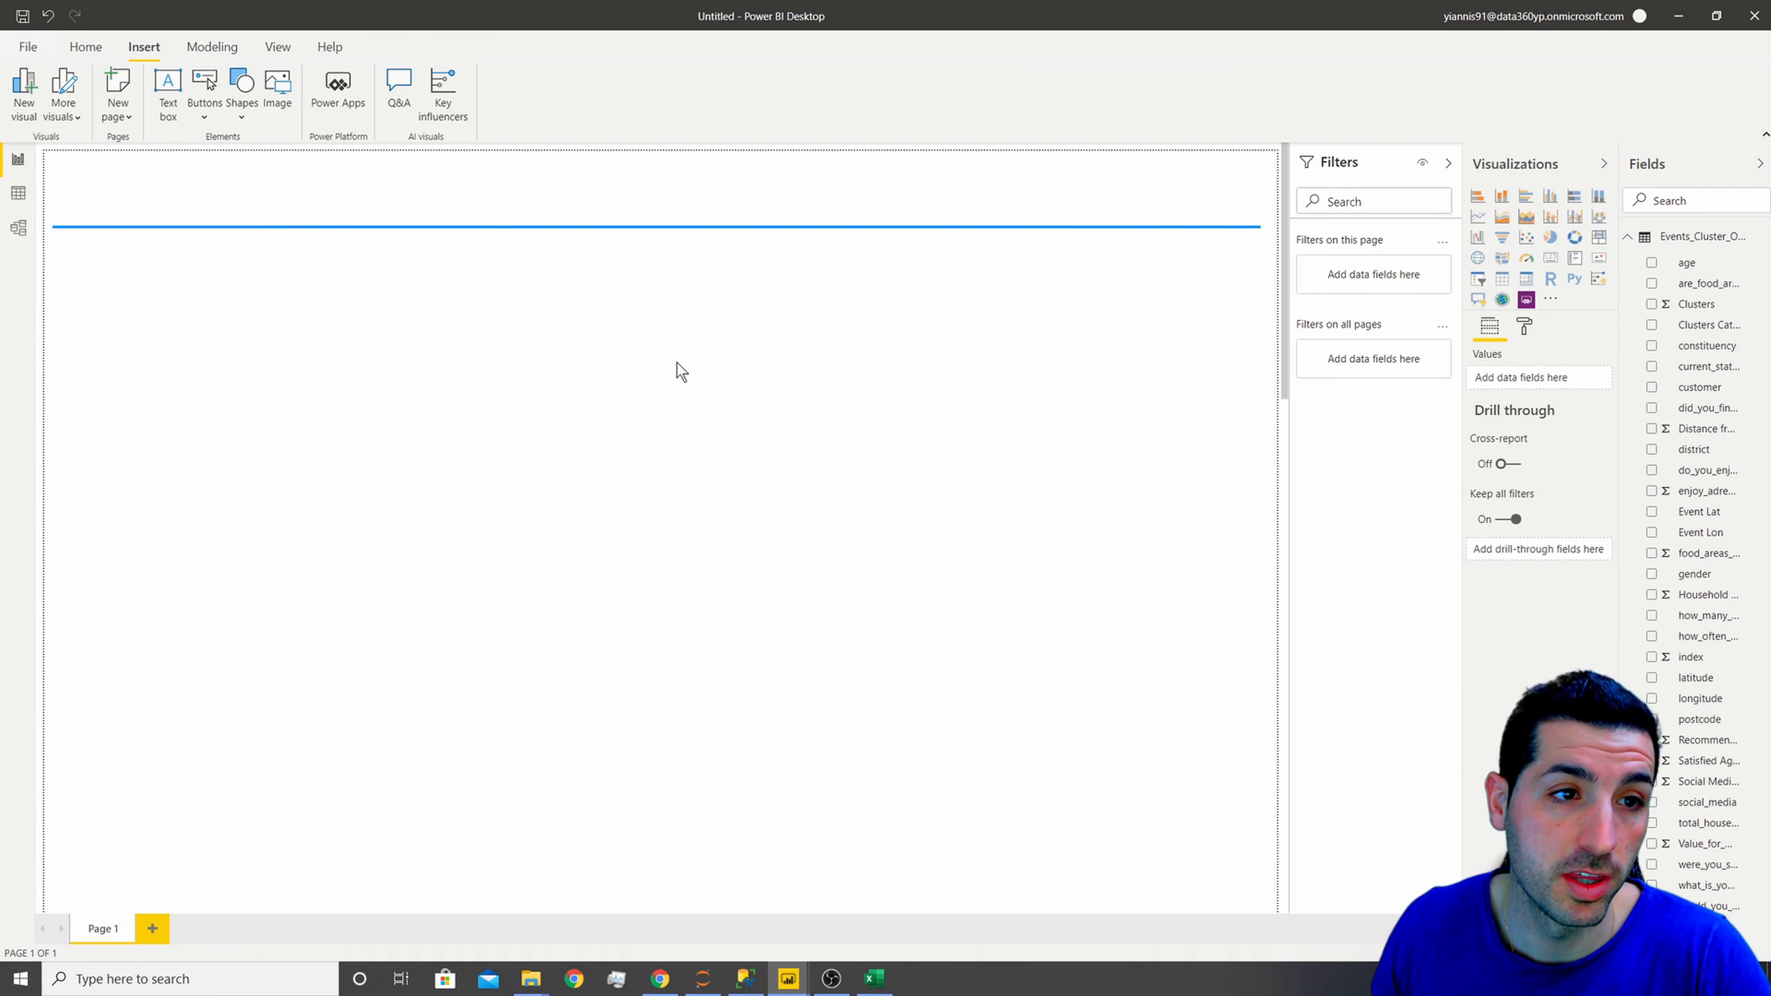
left_click(84, 56)
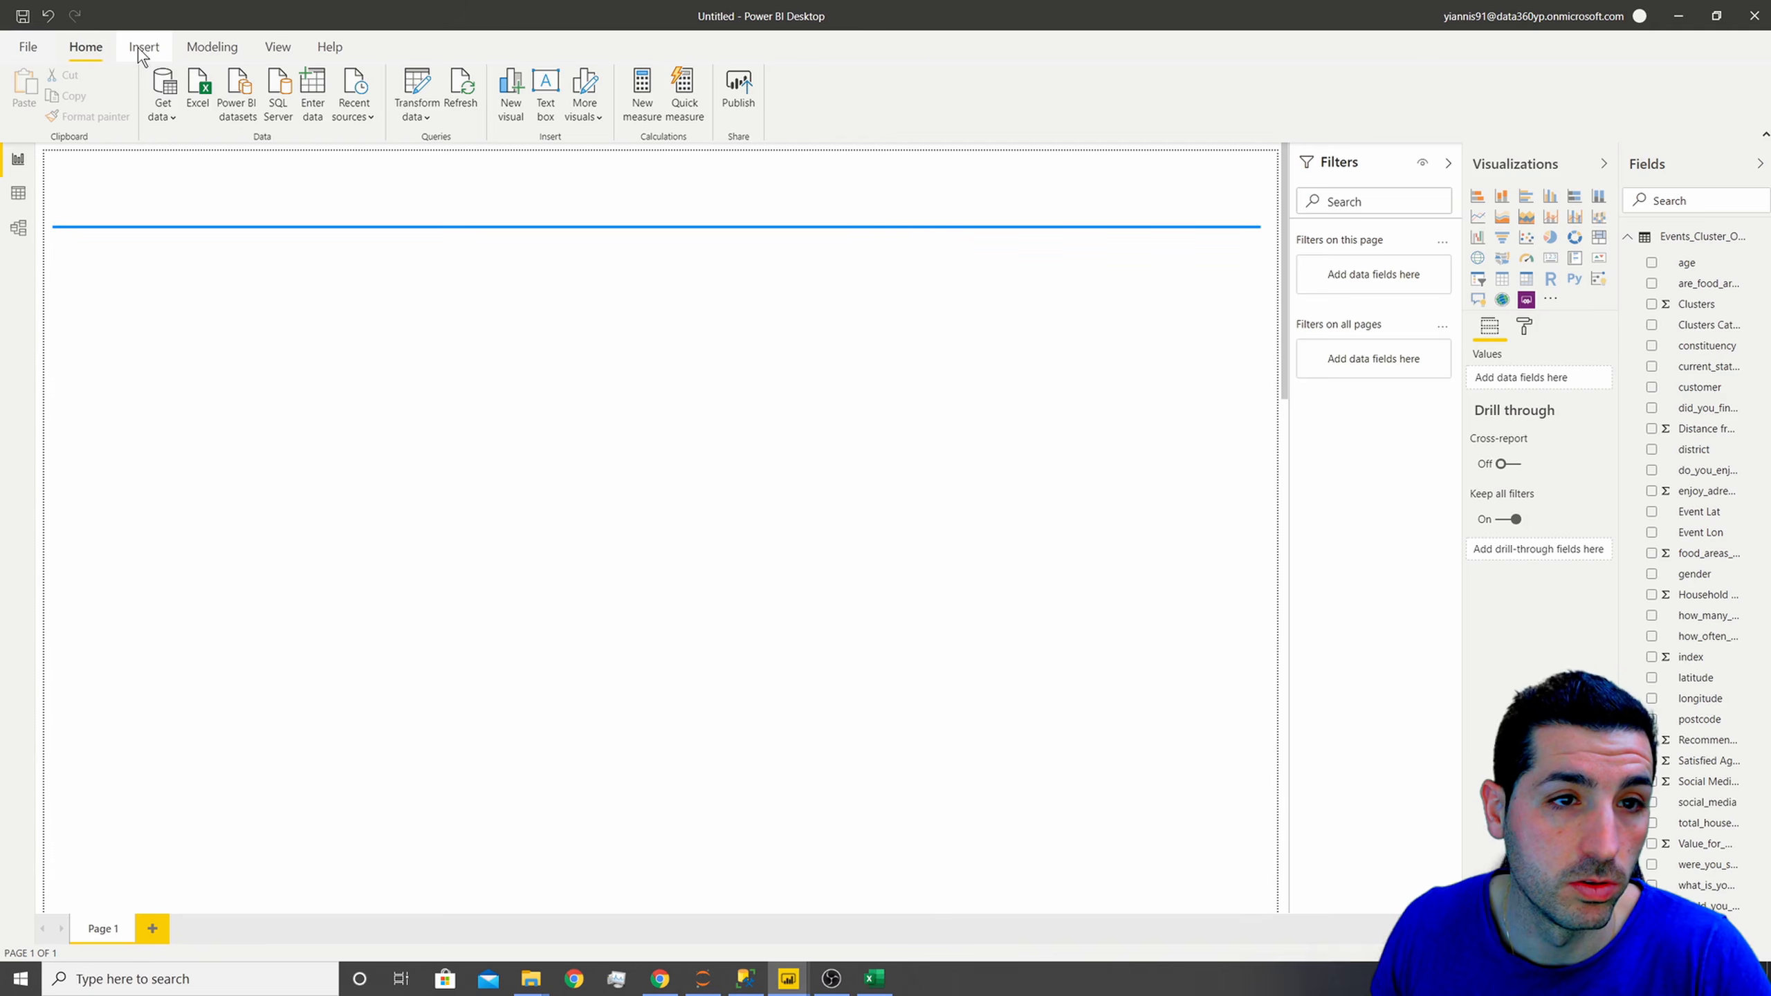
left_click(278, 47)
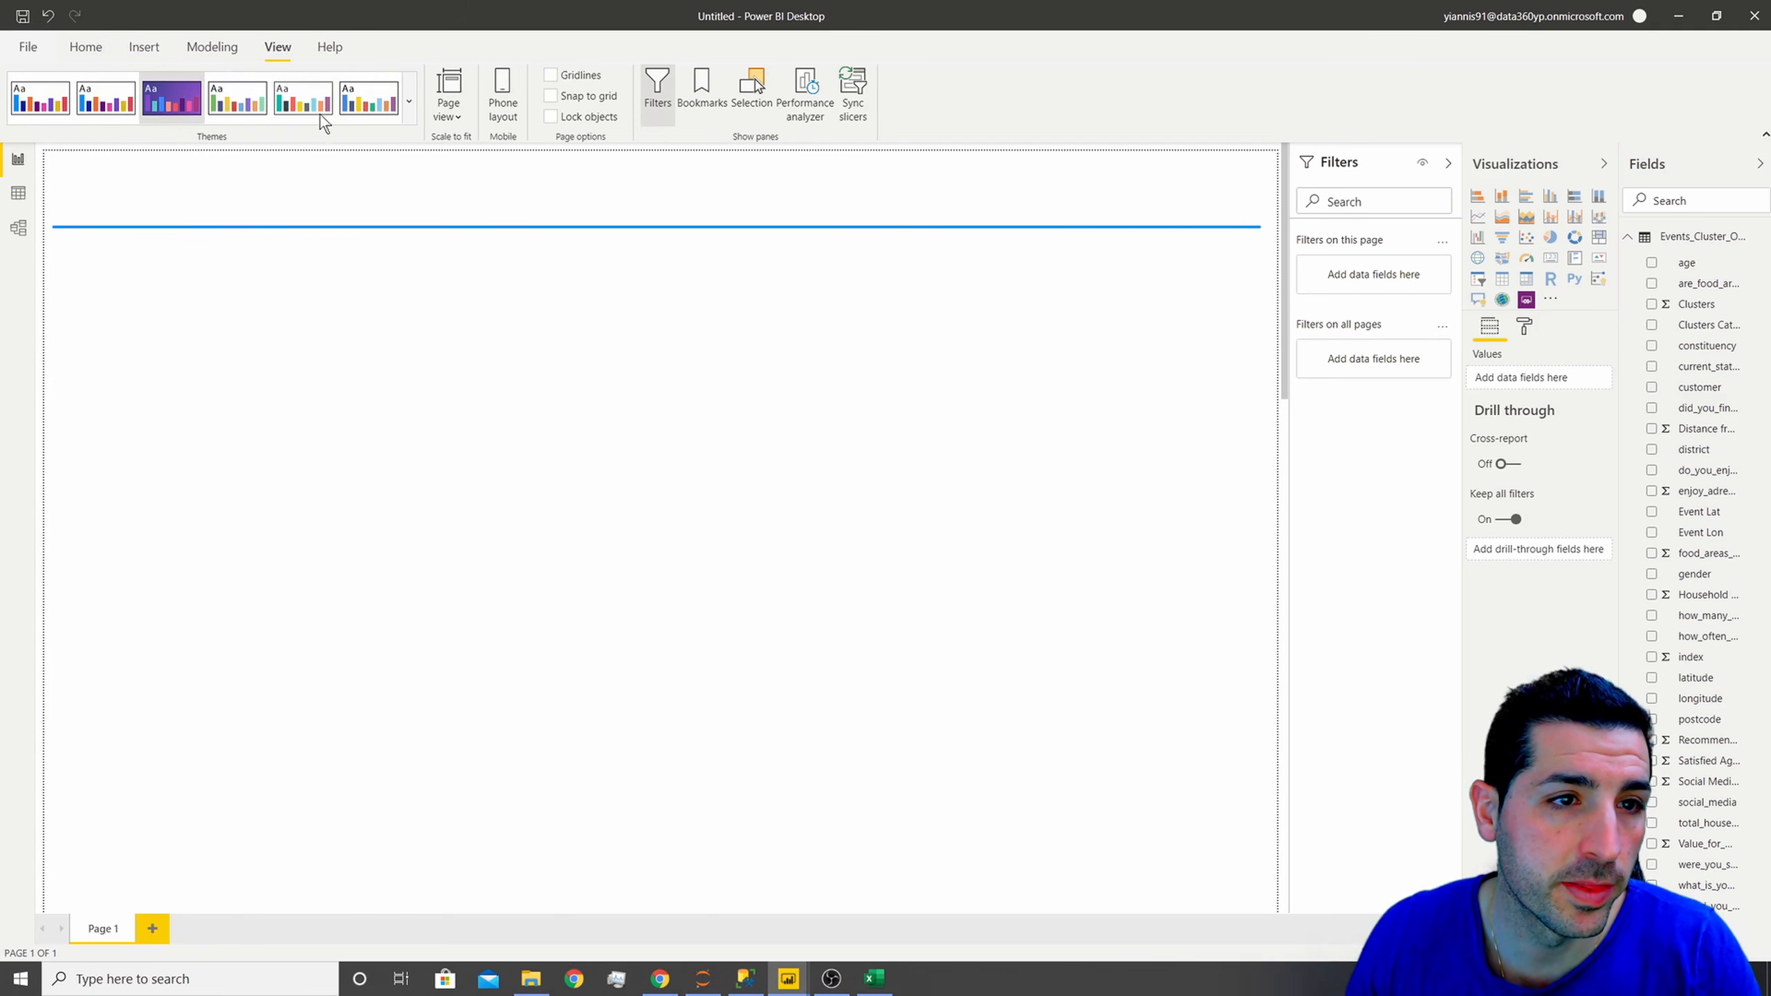
left_click(409, 99)
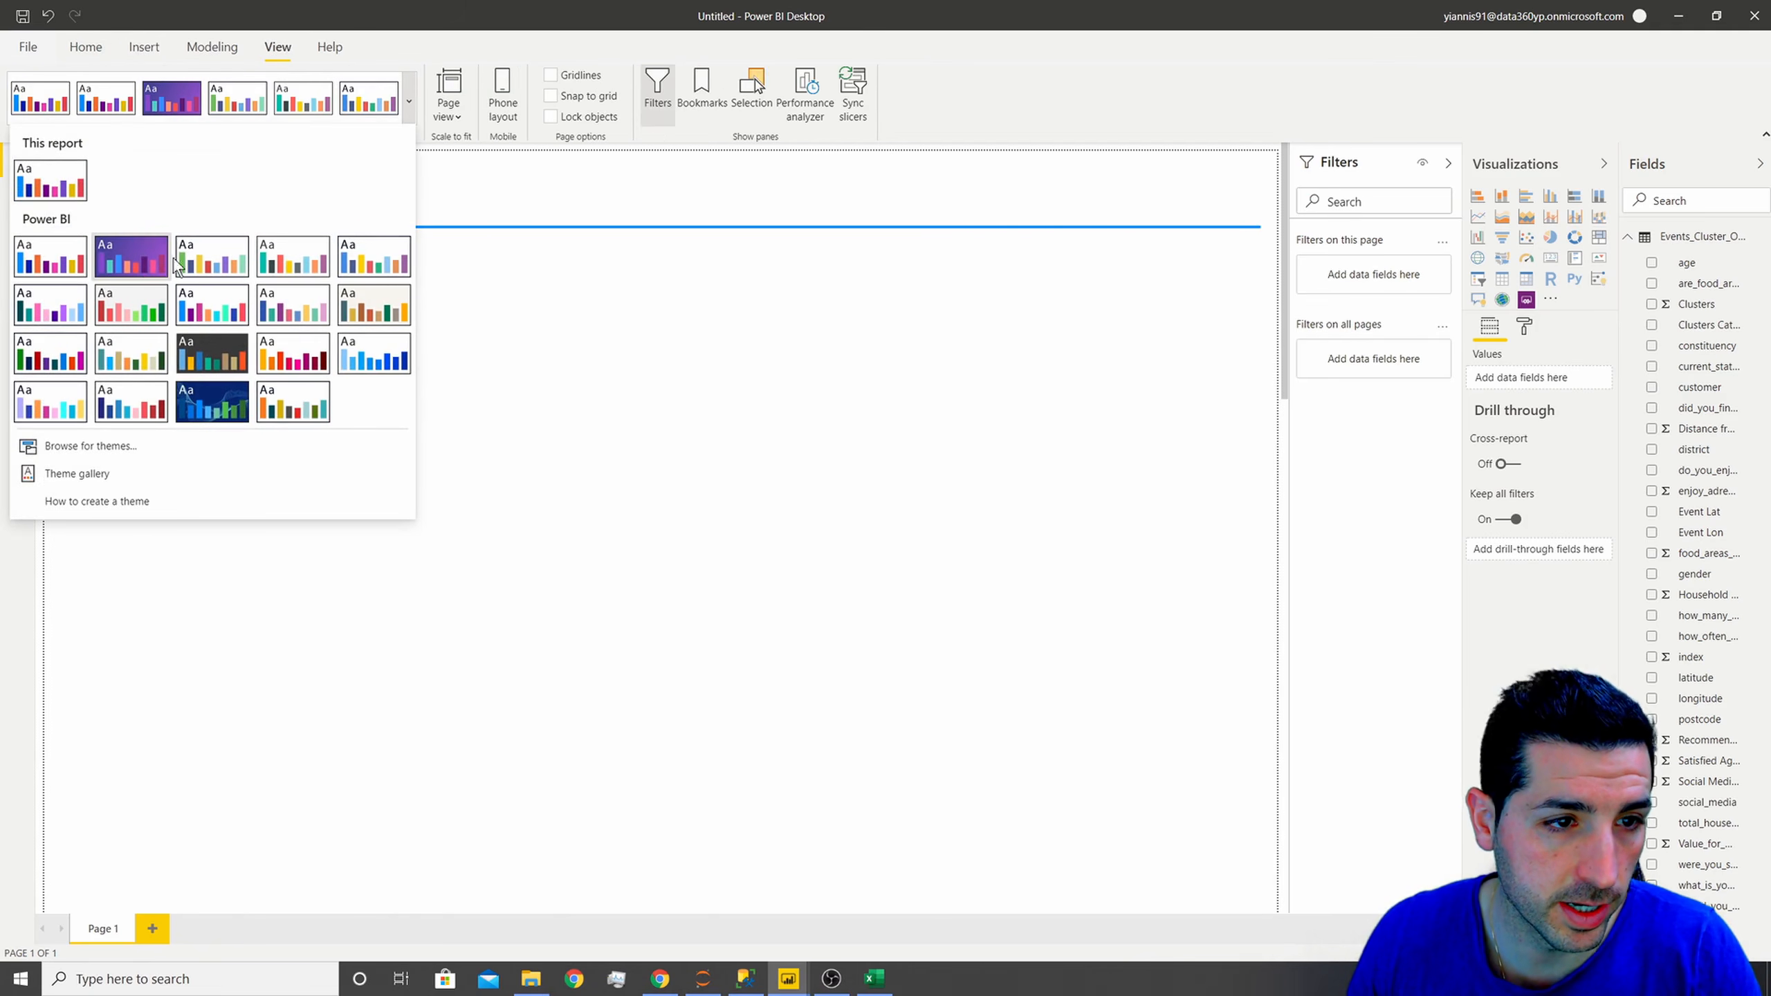
left_click(298, 259)
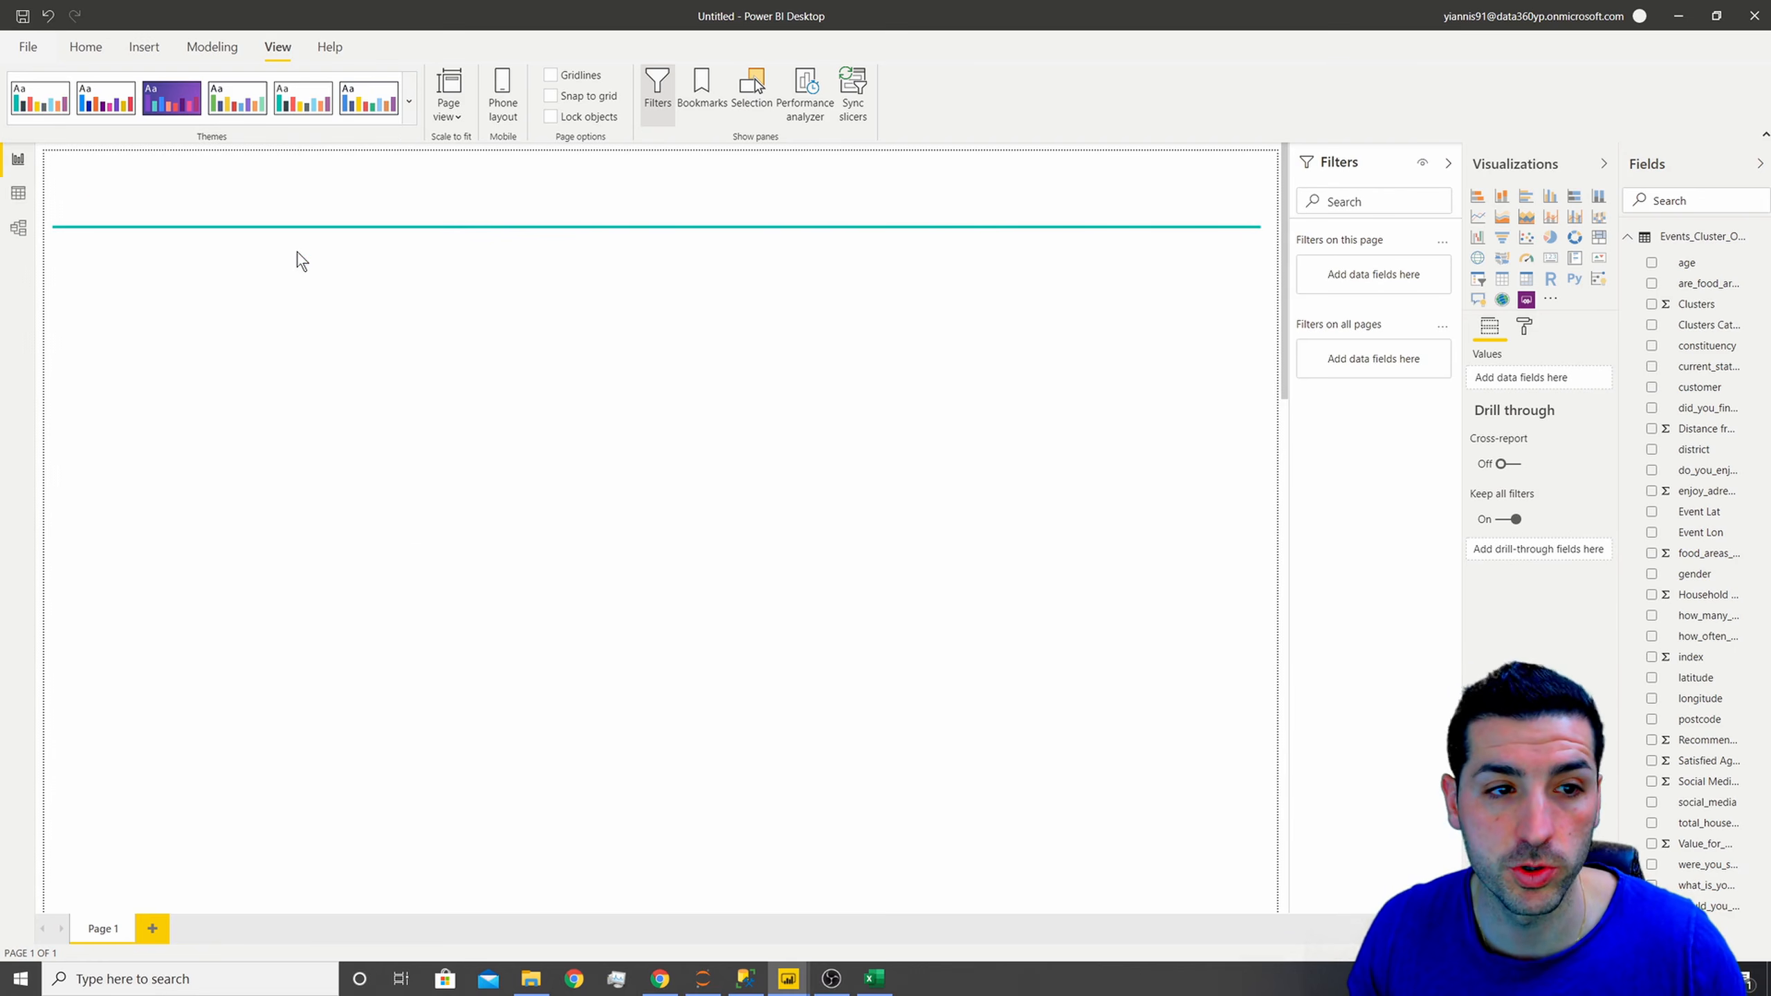
- Set the divider line's colour to a mid teal shade from the theme colours
left_click(1011, 226)
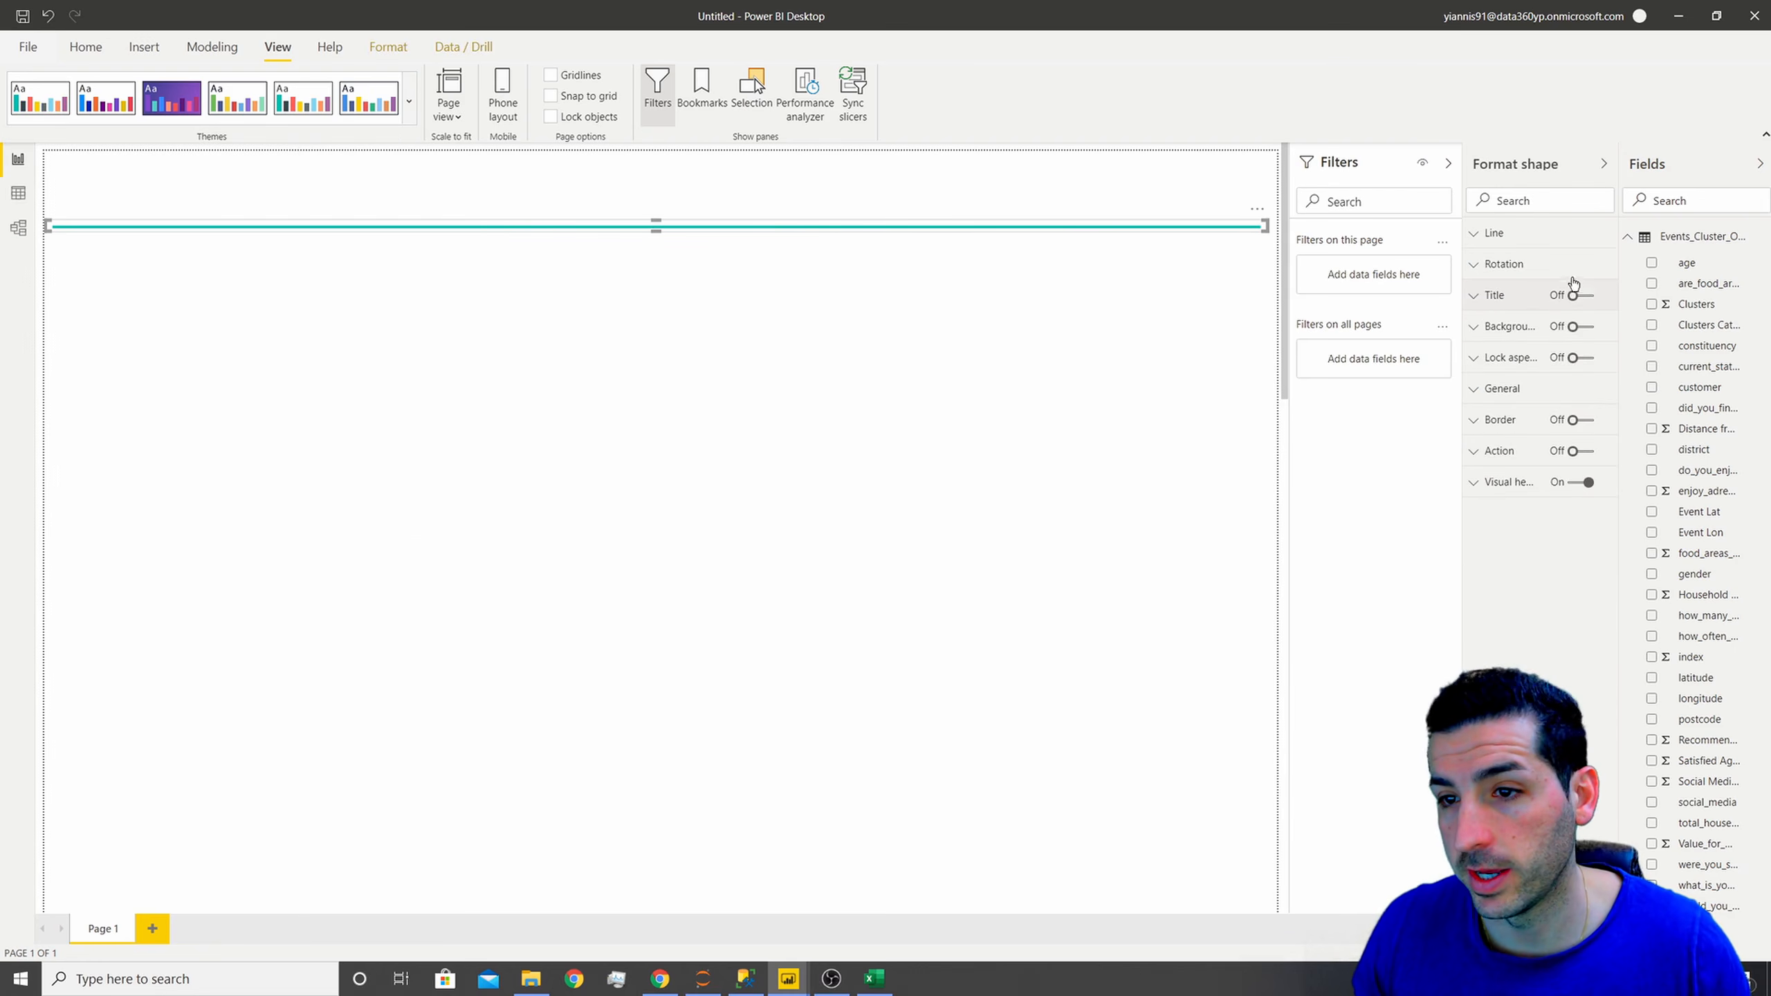
left_click(1517, 240)
left_click(1499, 285)
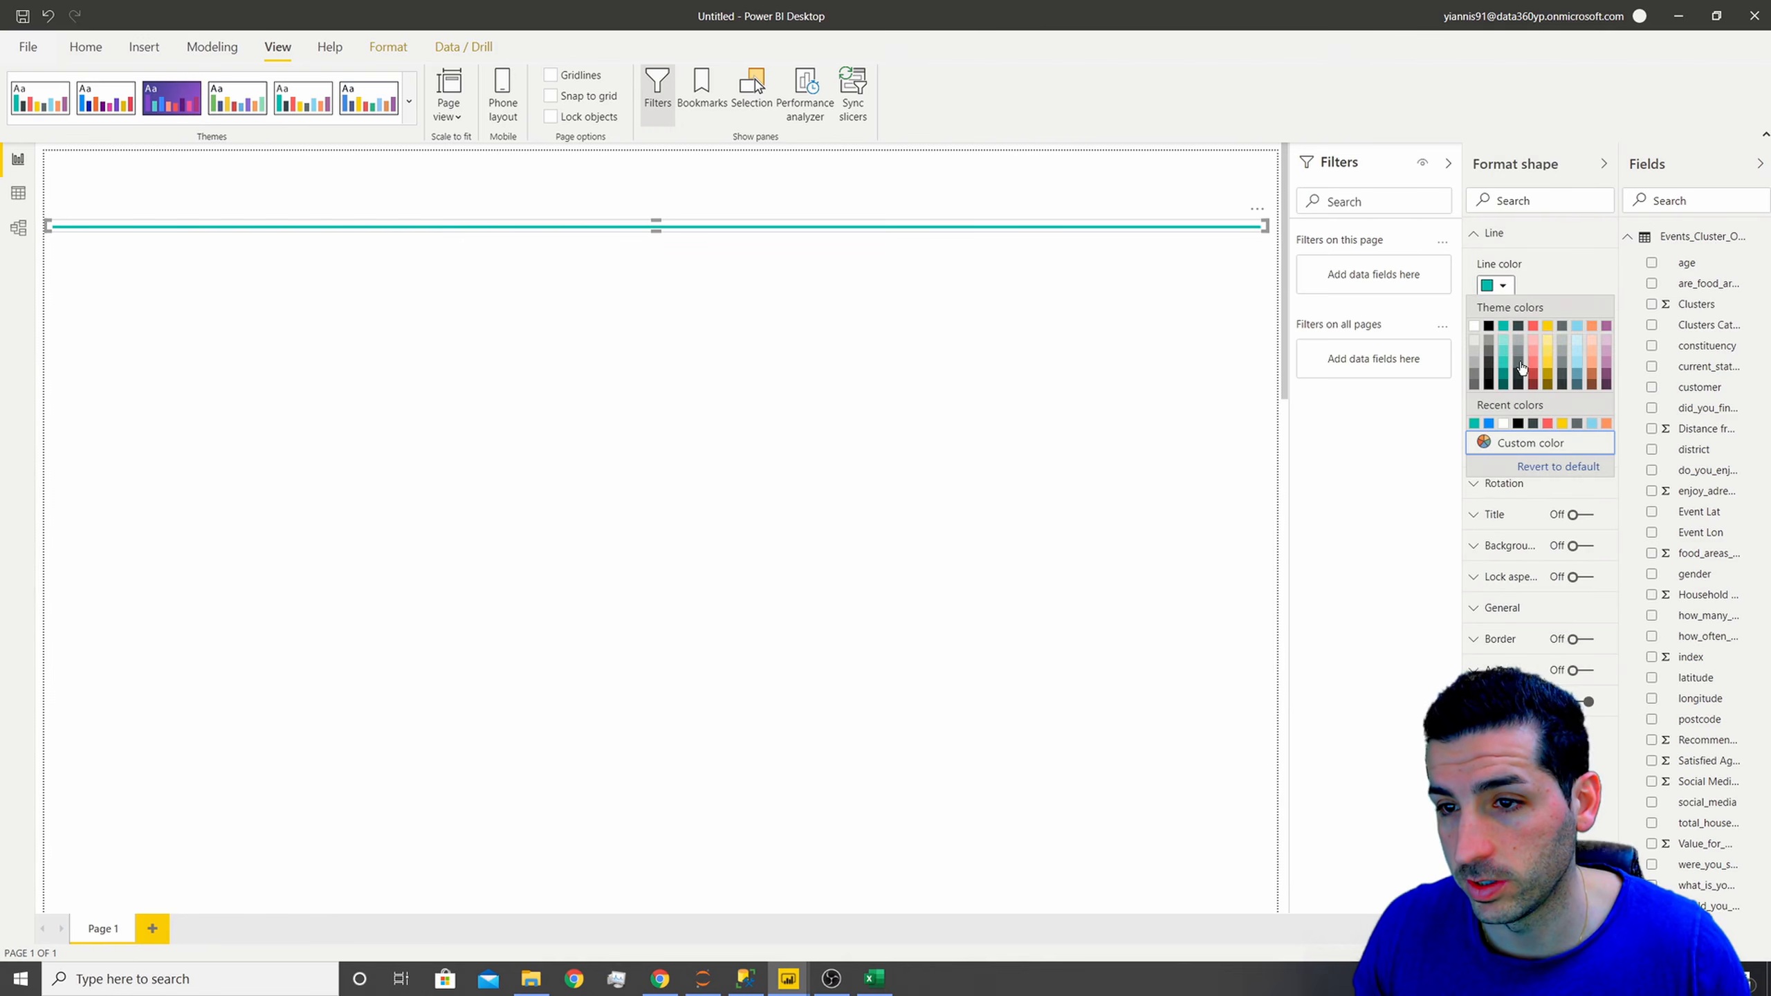
left_click(1505, 331)
left_click(1499, 285)
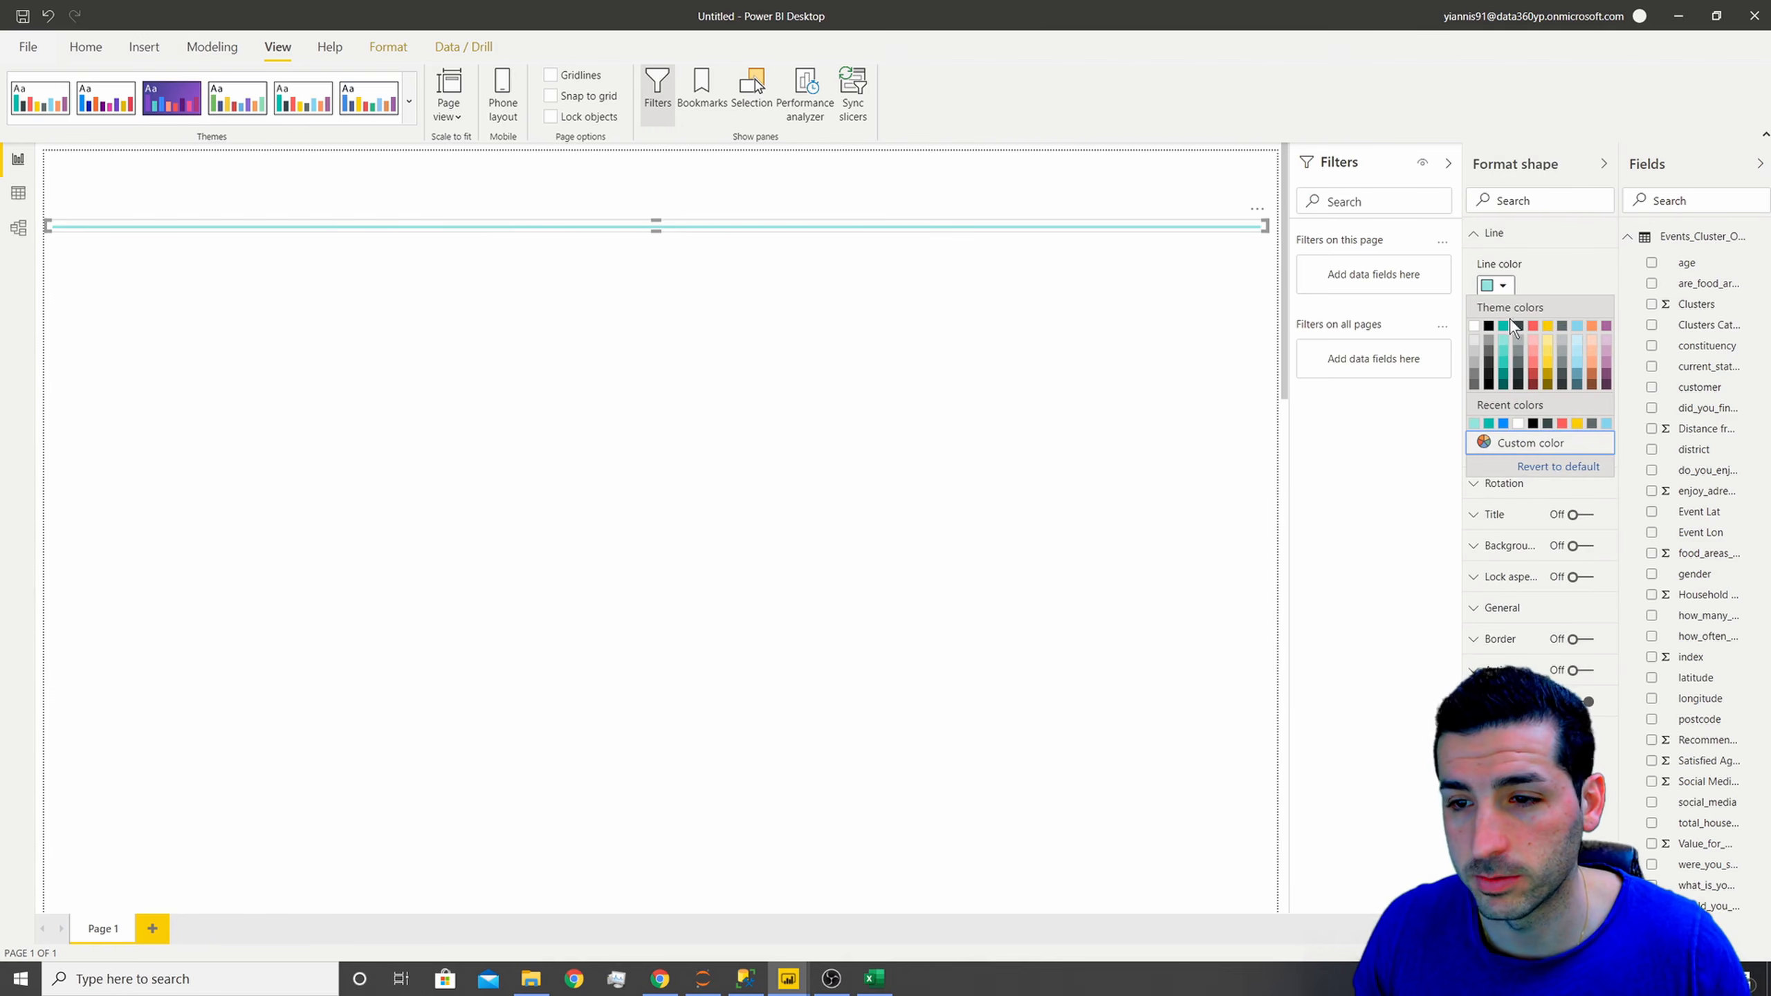
left_click(1506, 365)
left_click(453, 356)
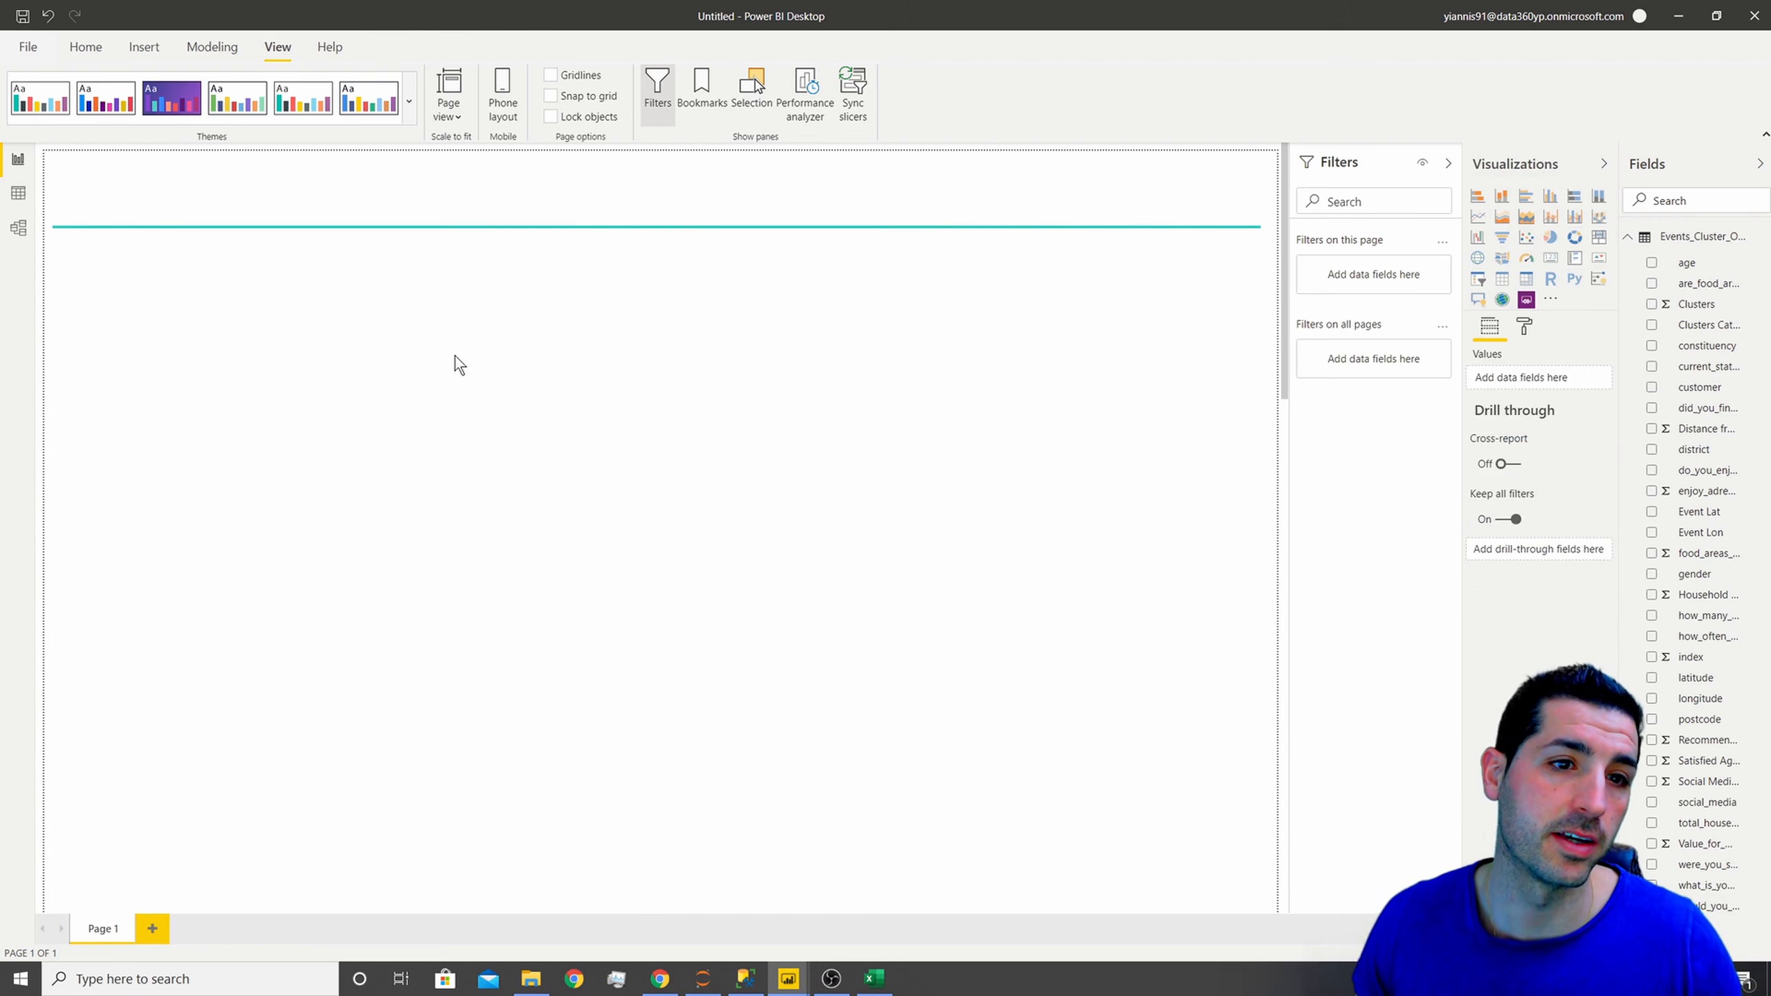
- Insert a text box, reduce its height, and place it at the page top just above the divider line
left_click(90, 44)
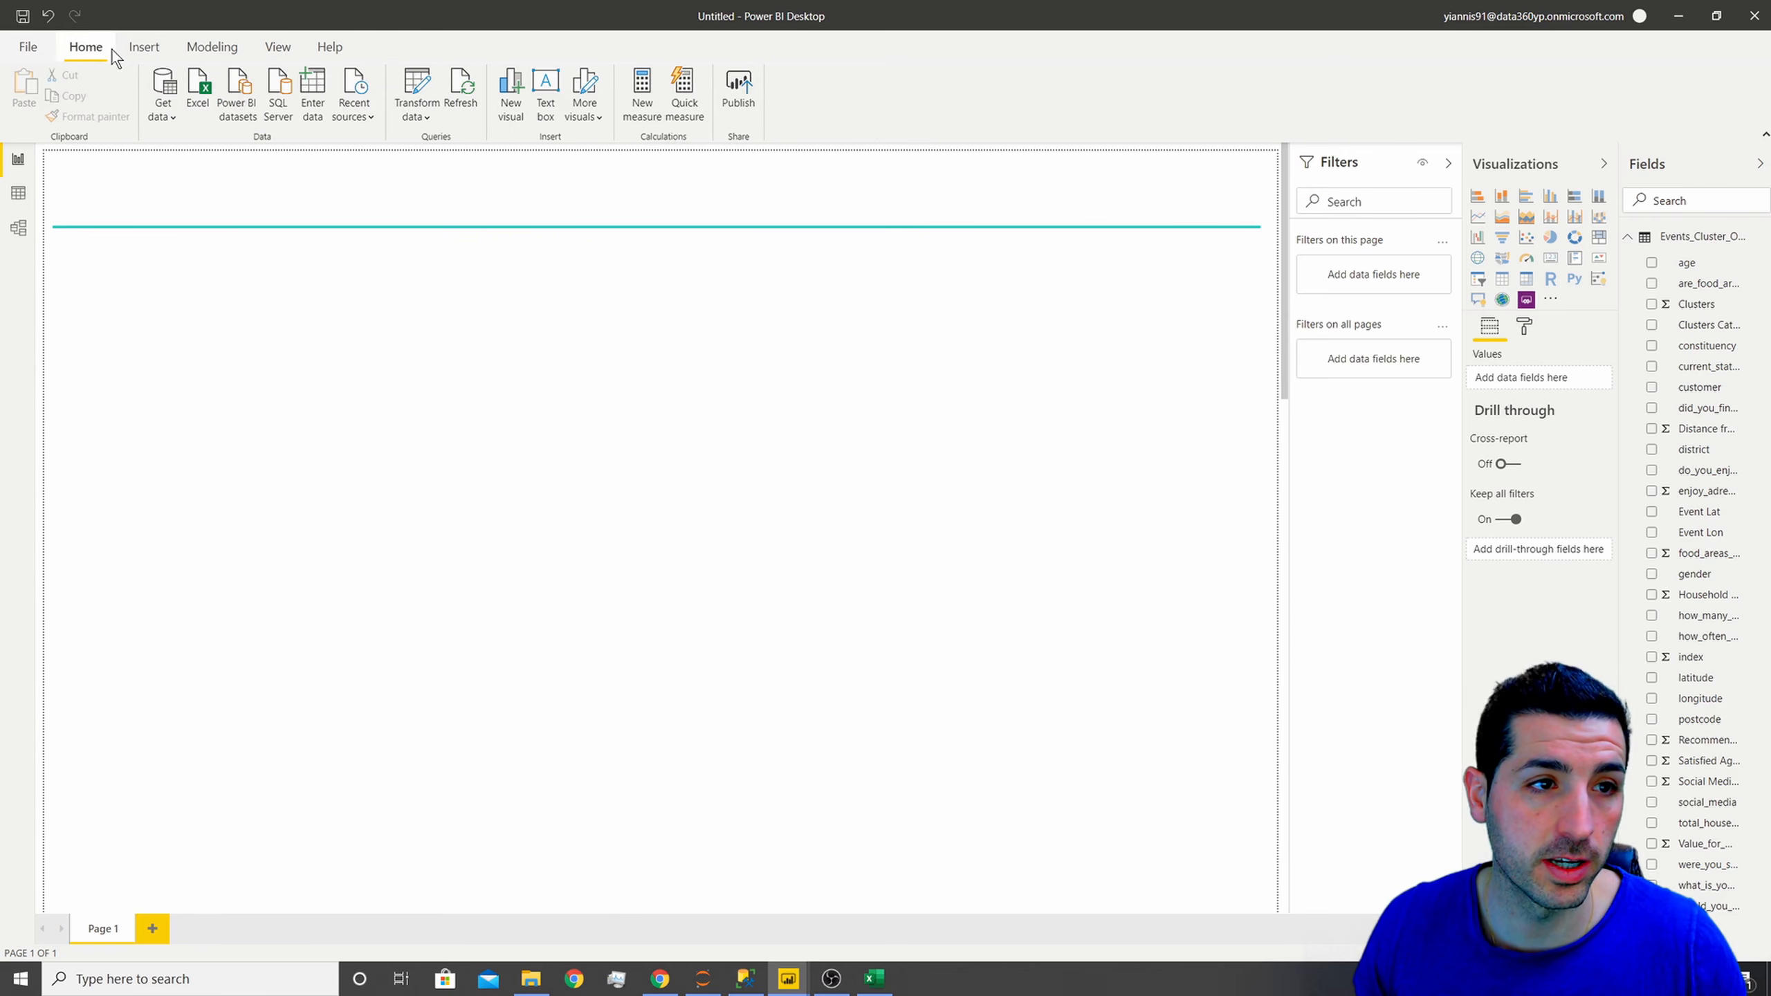
left_click(144, 47)
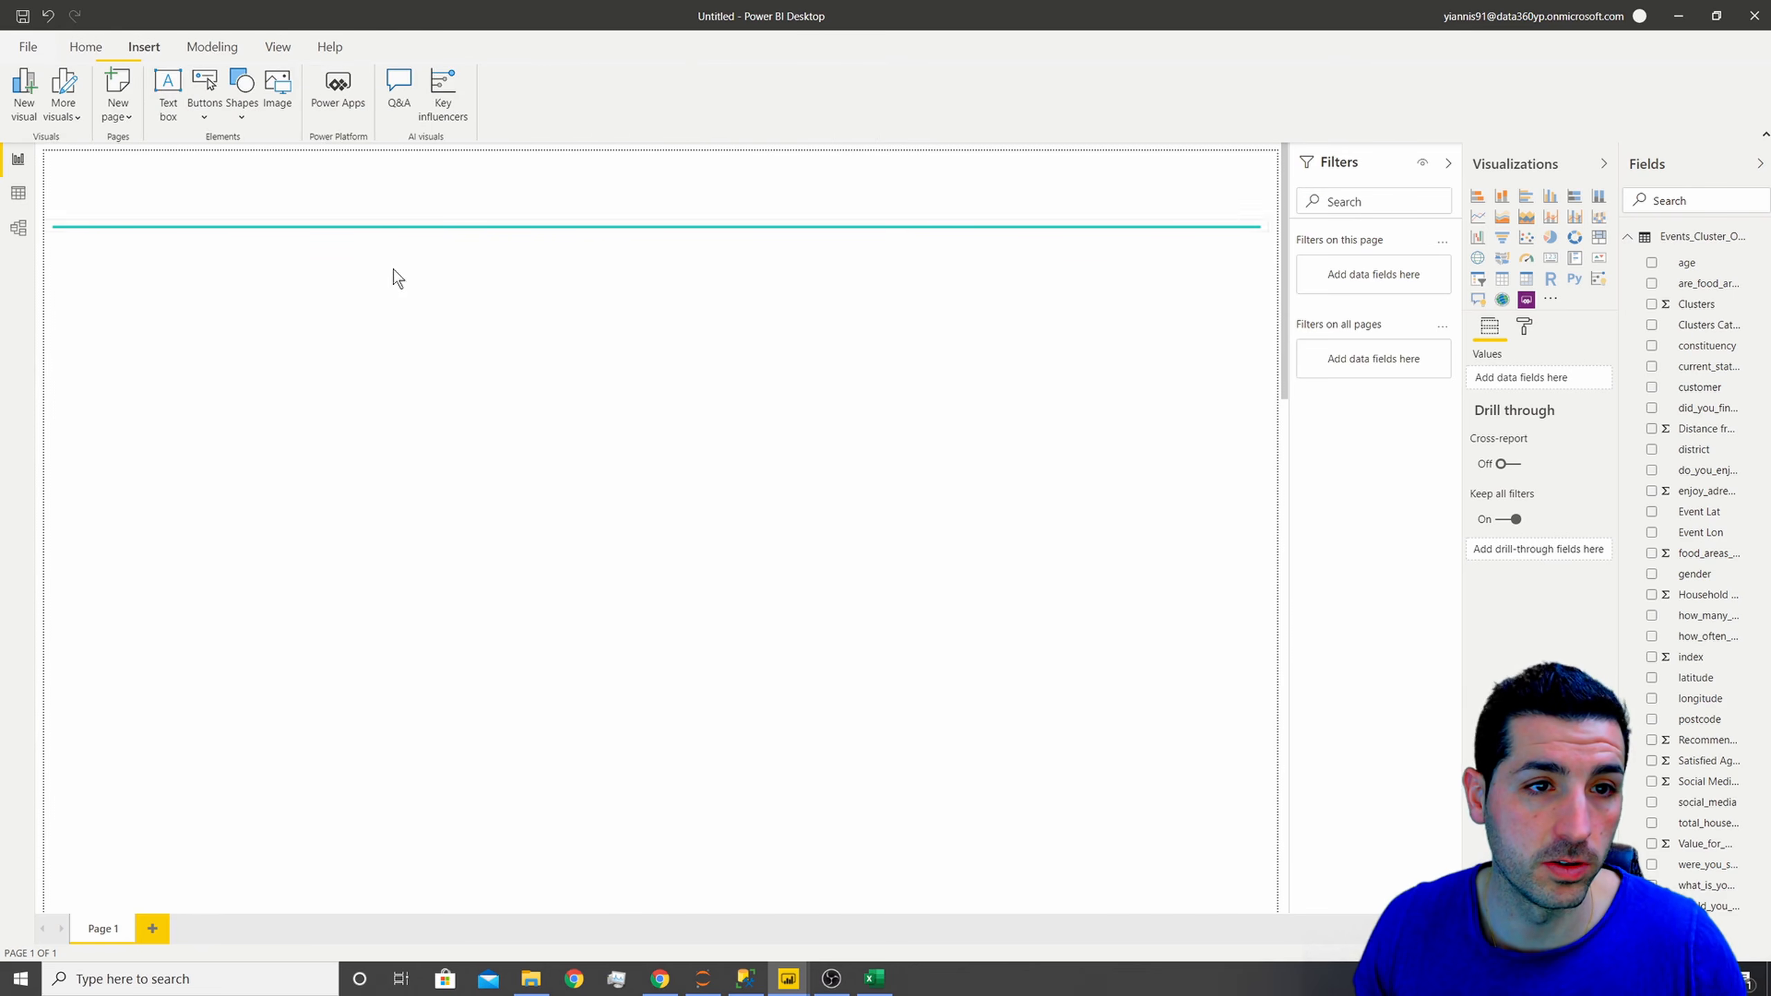
left_click(168, 101)
left_click_drag(653, 464, 654, 427)
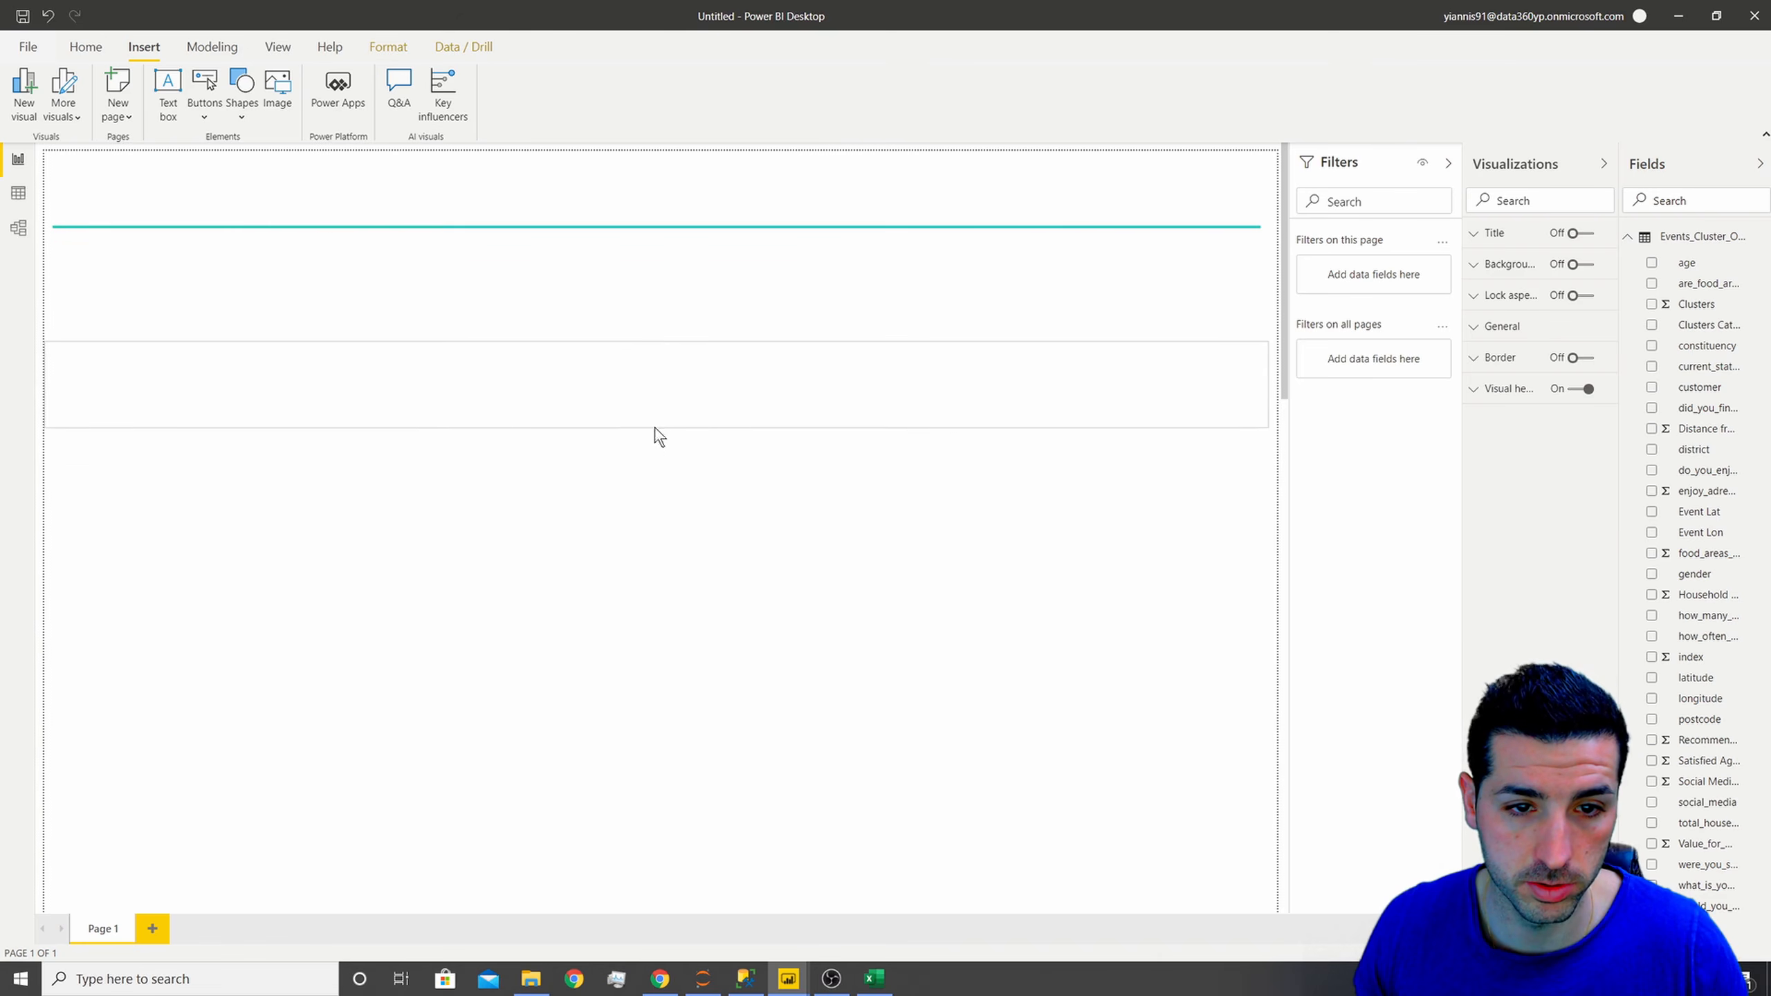
left_click(650, 443)
left_click(651, 420)
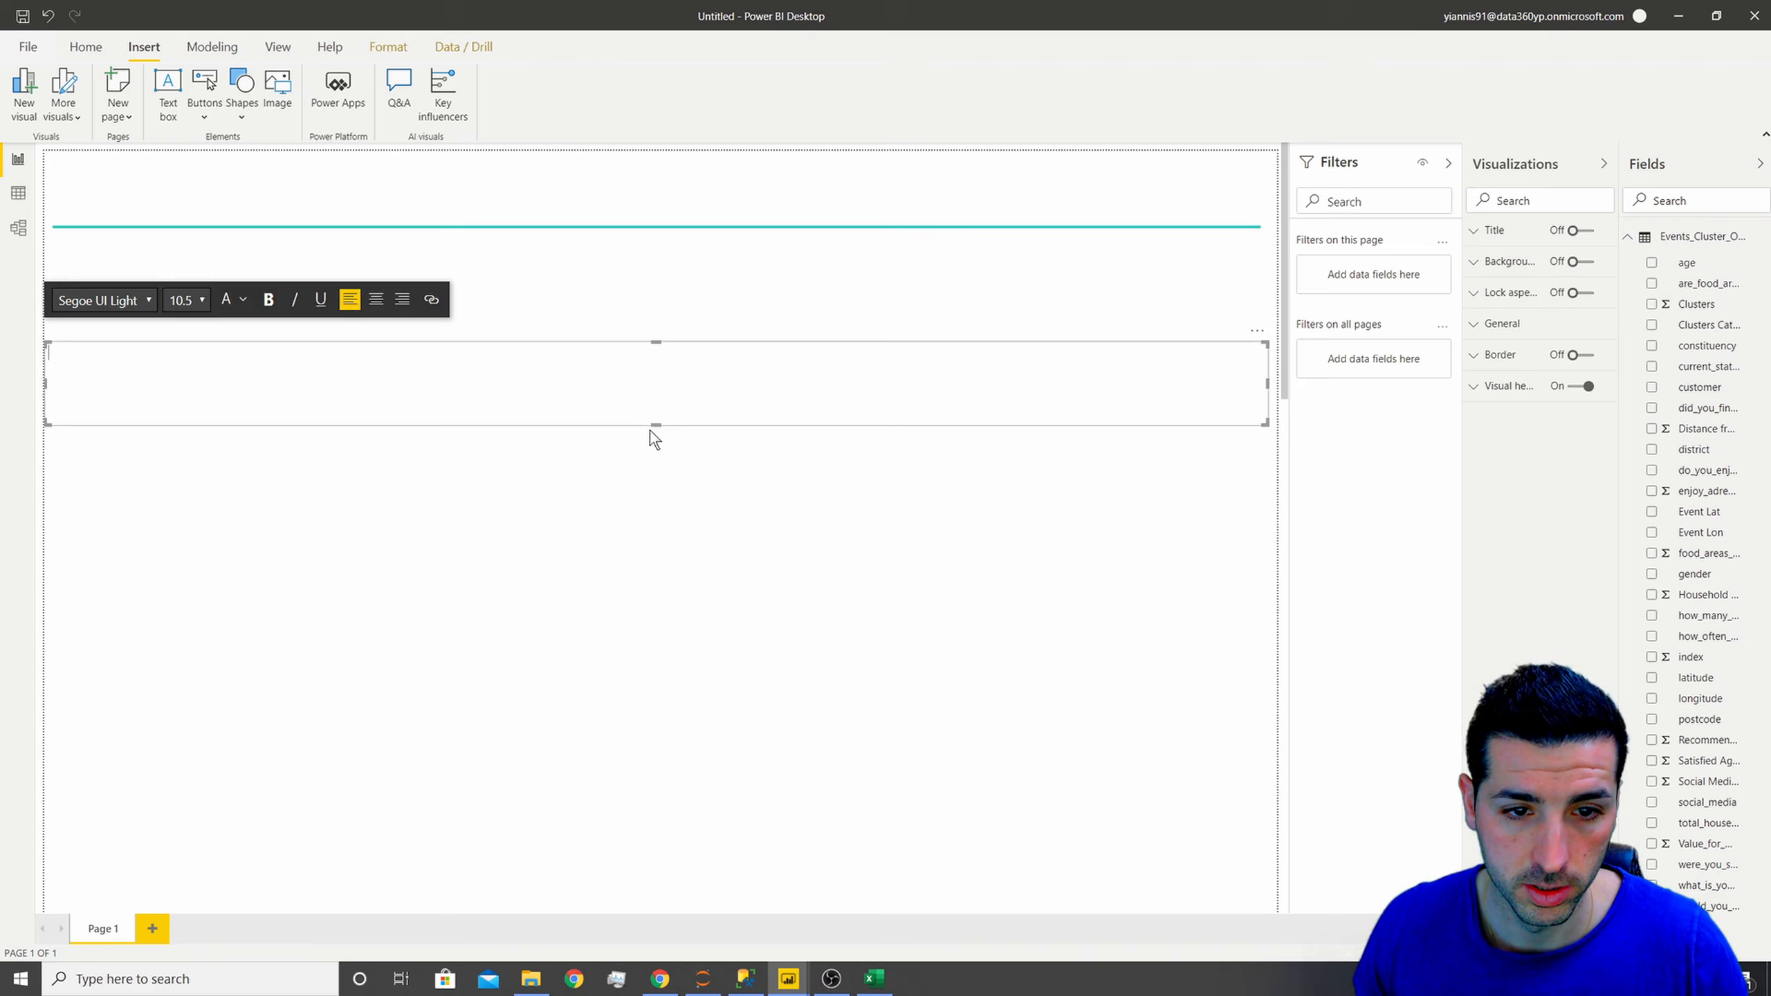
left_click_drag(656, 424, 700, 164)
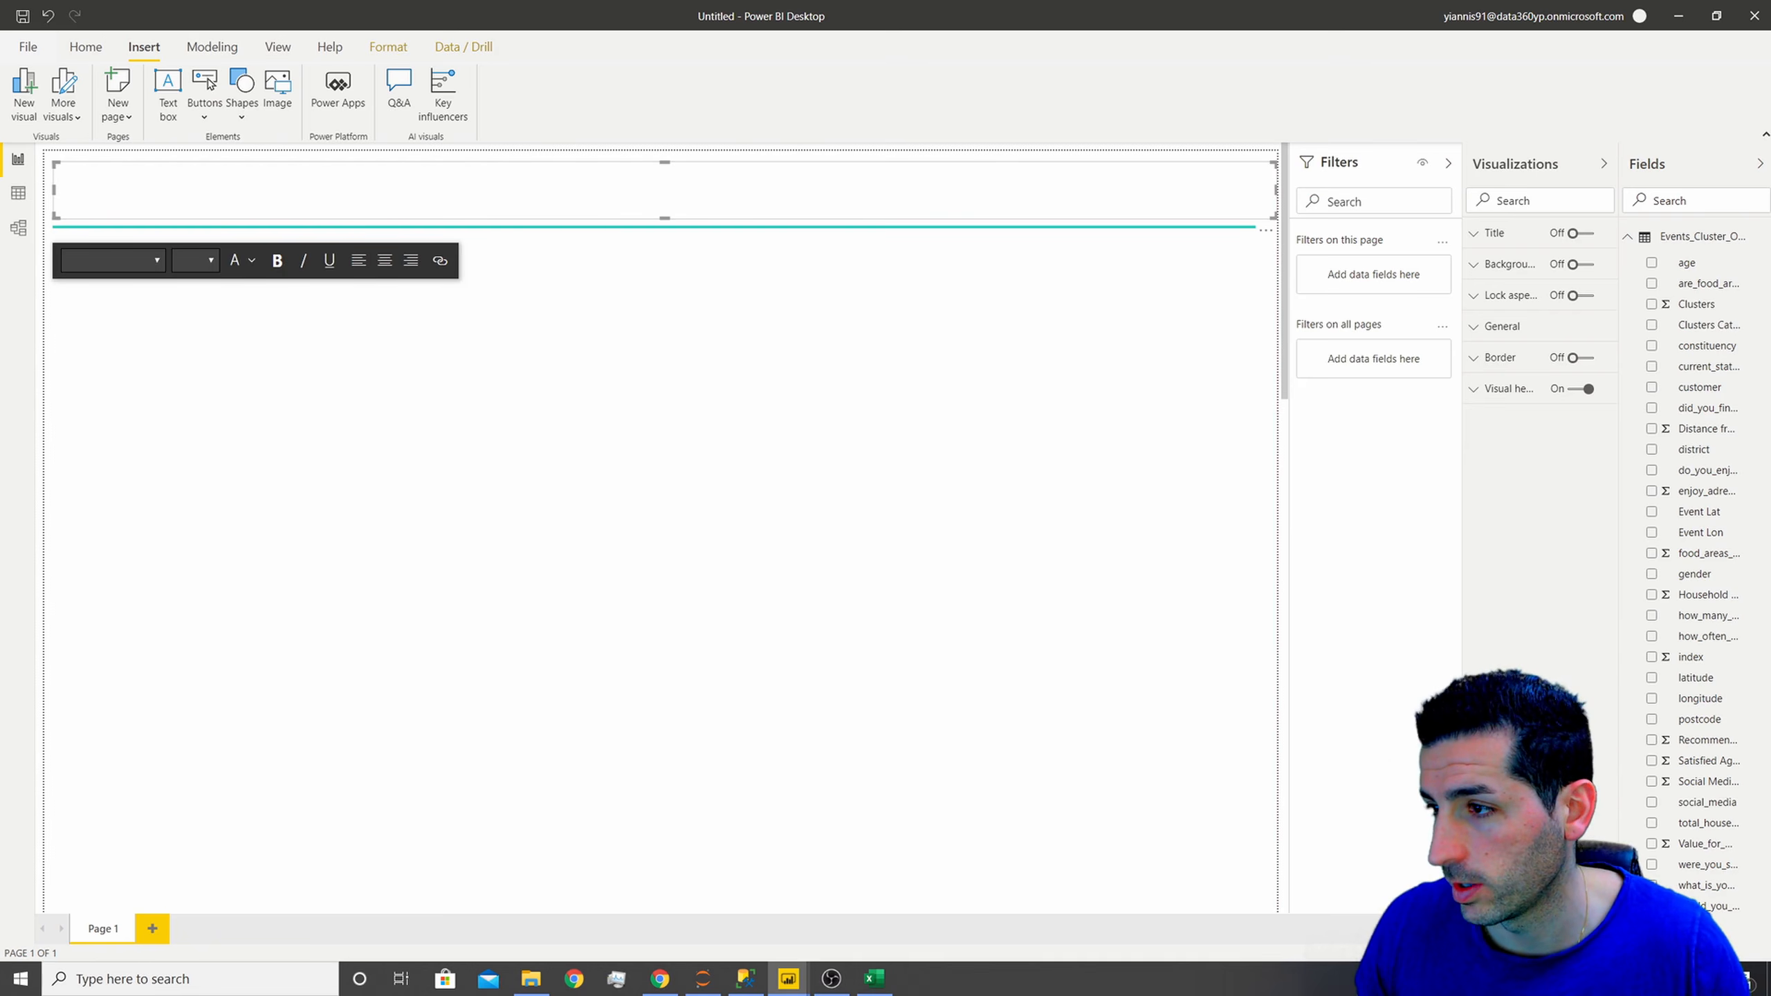
- Enter the title "Events Clusters Dashboard" in large bold italic Segoe UI Light, then narrow the text box and centre it in the header
left_click(712, 197)
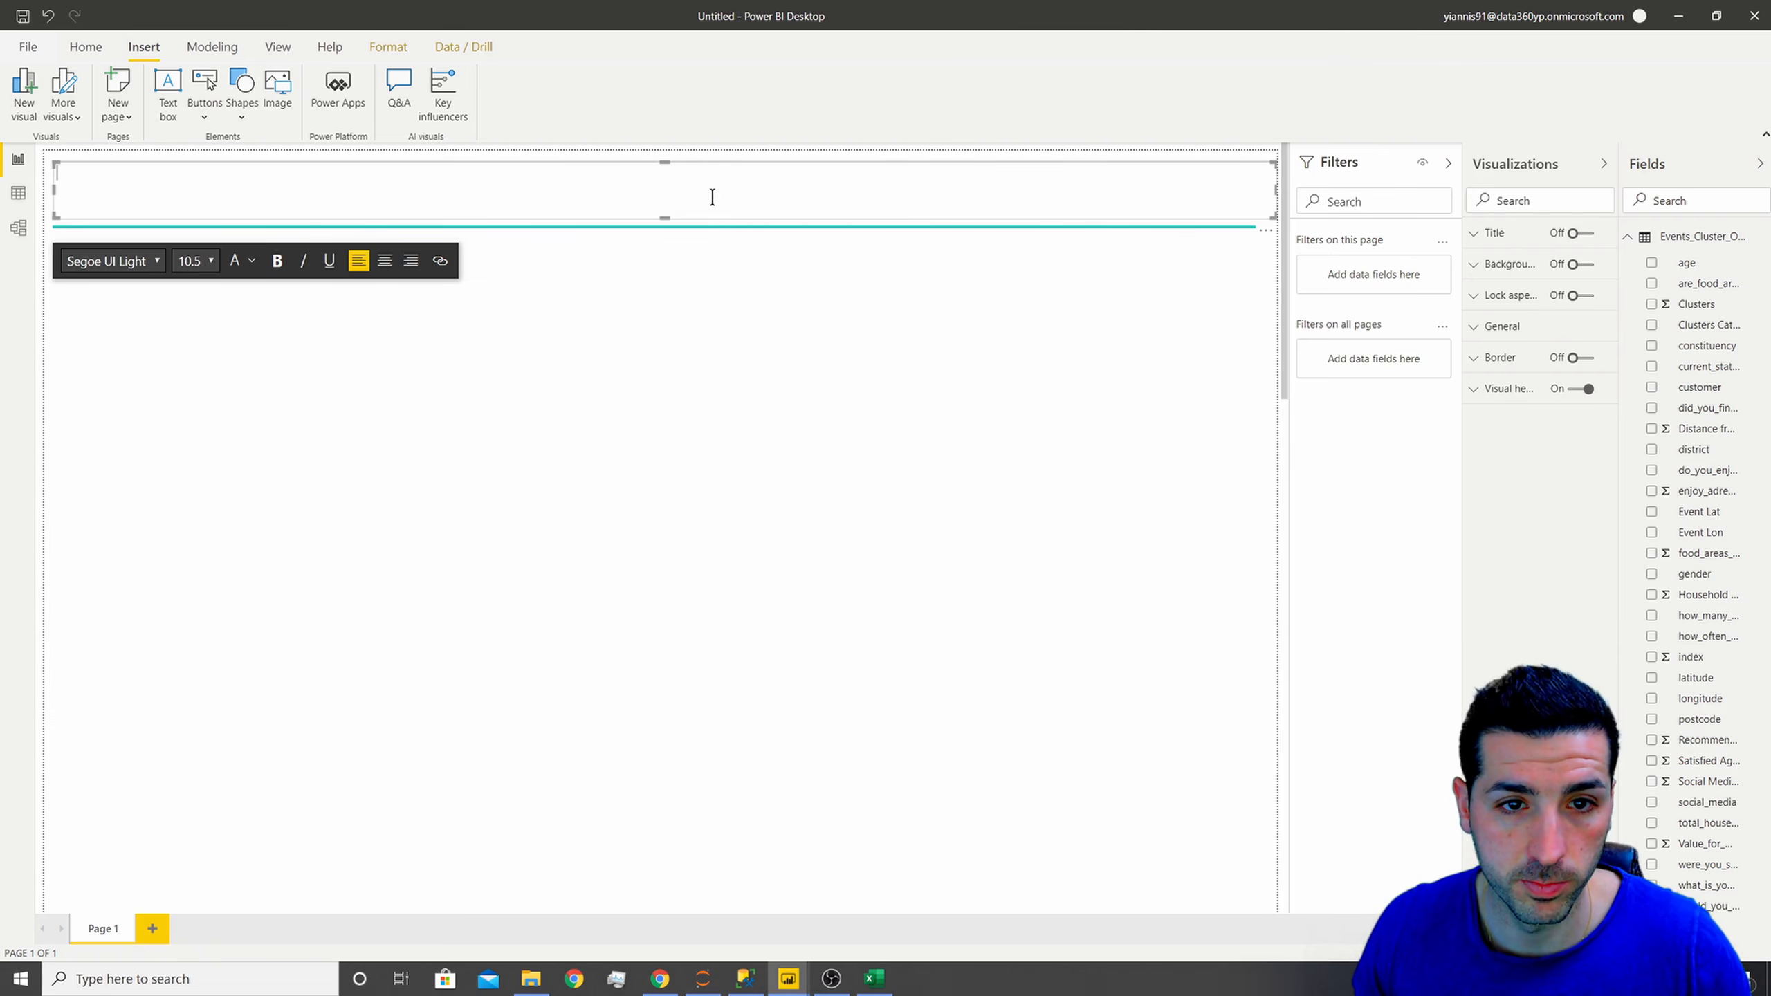
type("Events Clusters Dashboard")
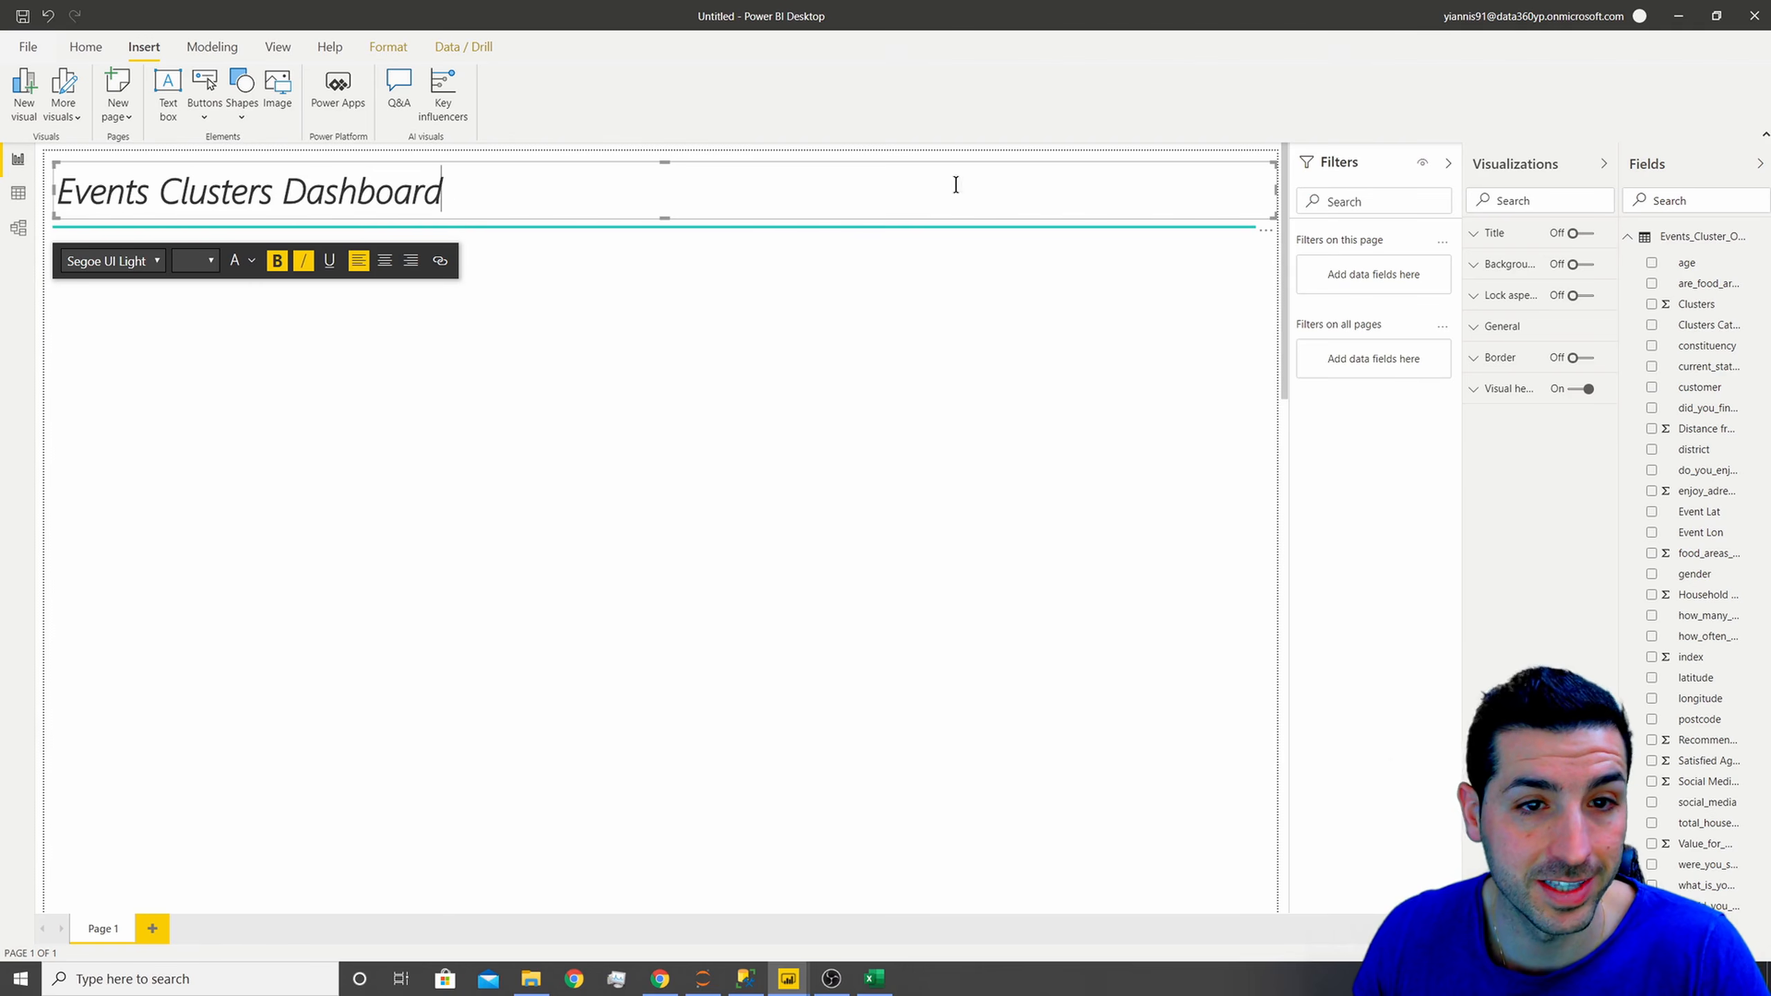
left_click_drag(1274, 188, 836, 166)
- Shift the divider line and the title text box slightly upward to tighten the header
left_click(797, 226)
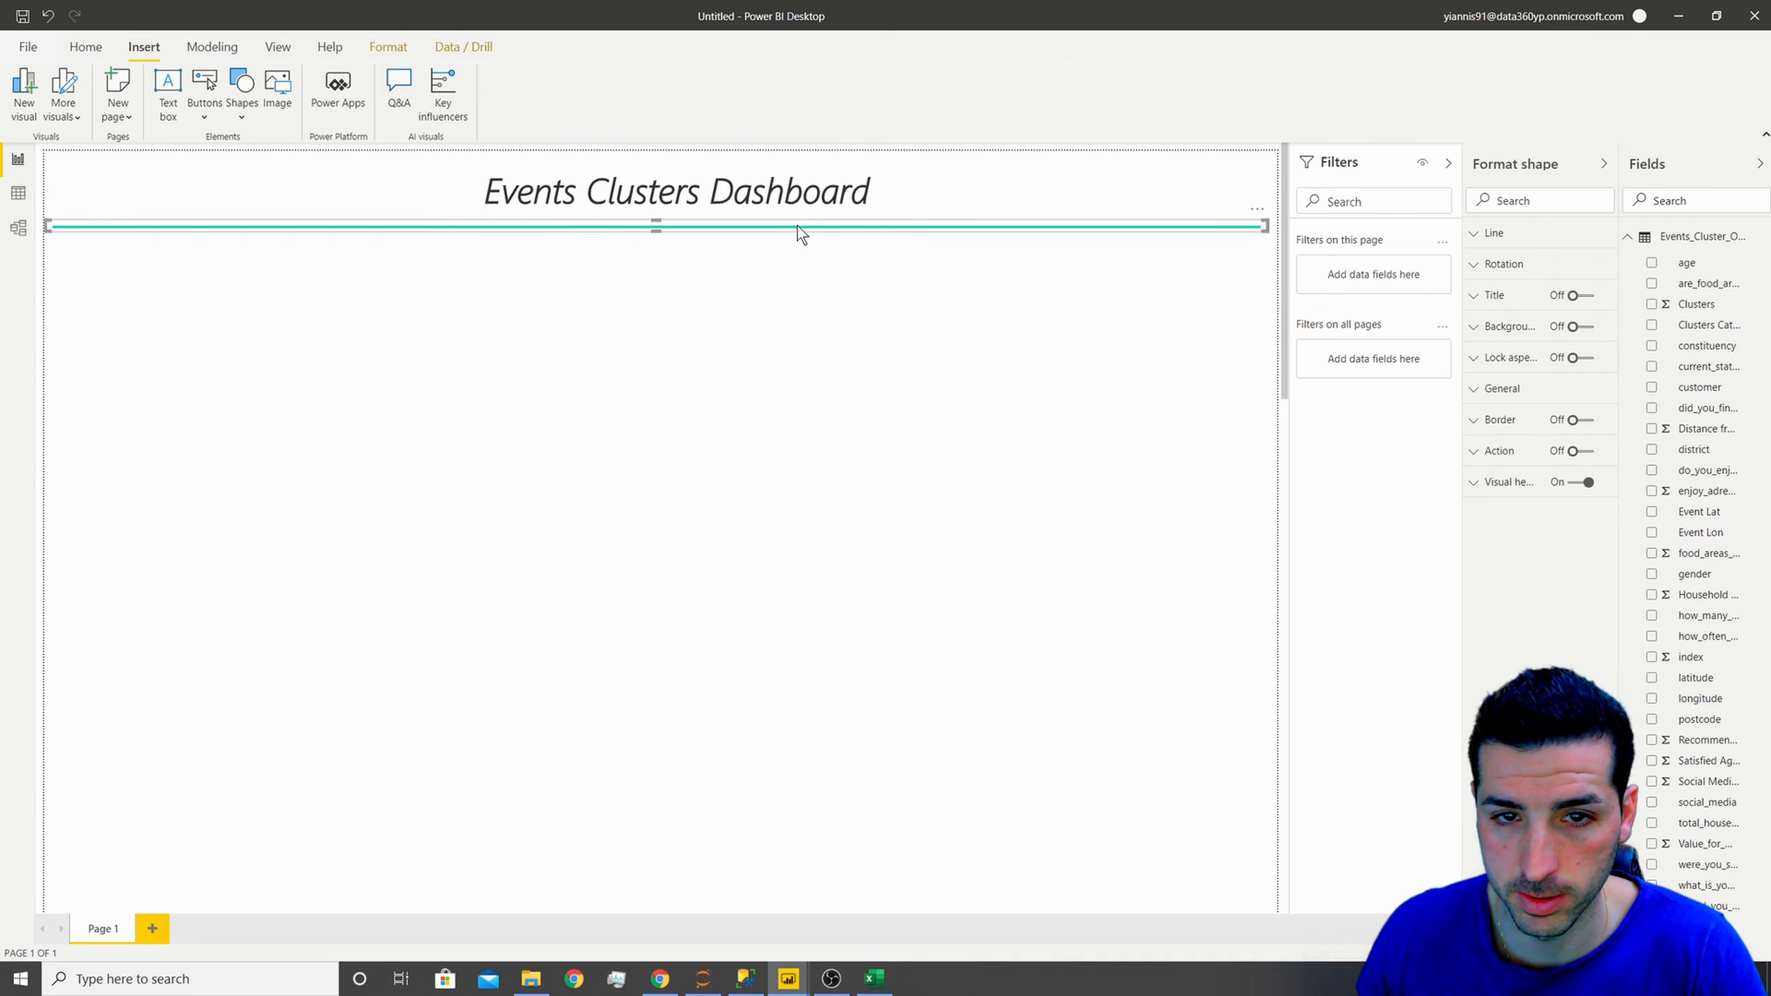
left_click(775, 185)
left_click_drag(773, 167, 773, 161)
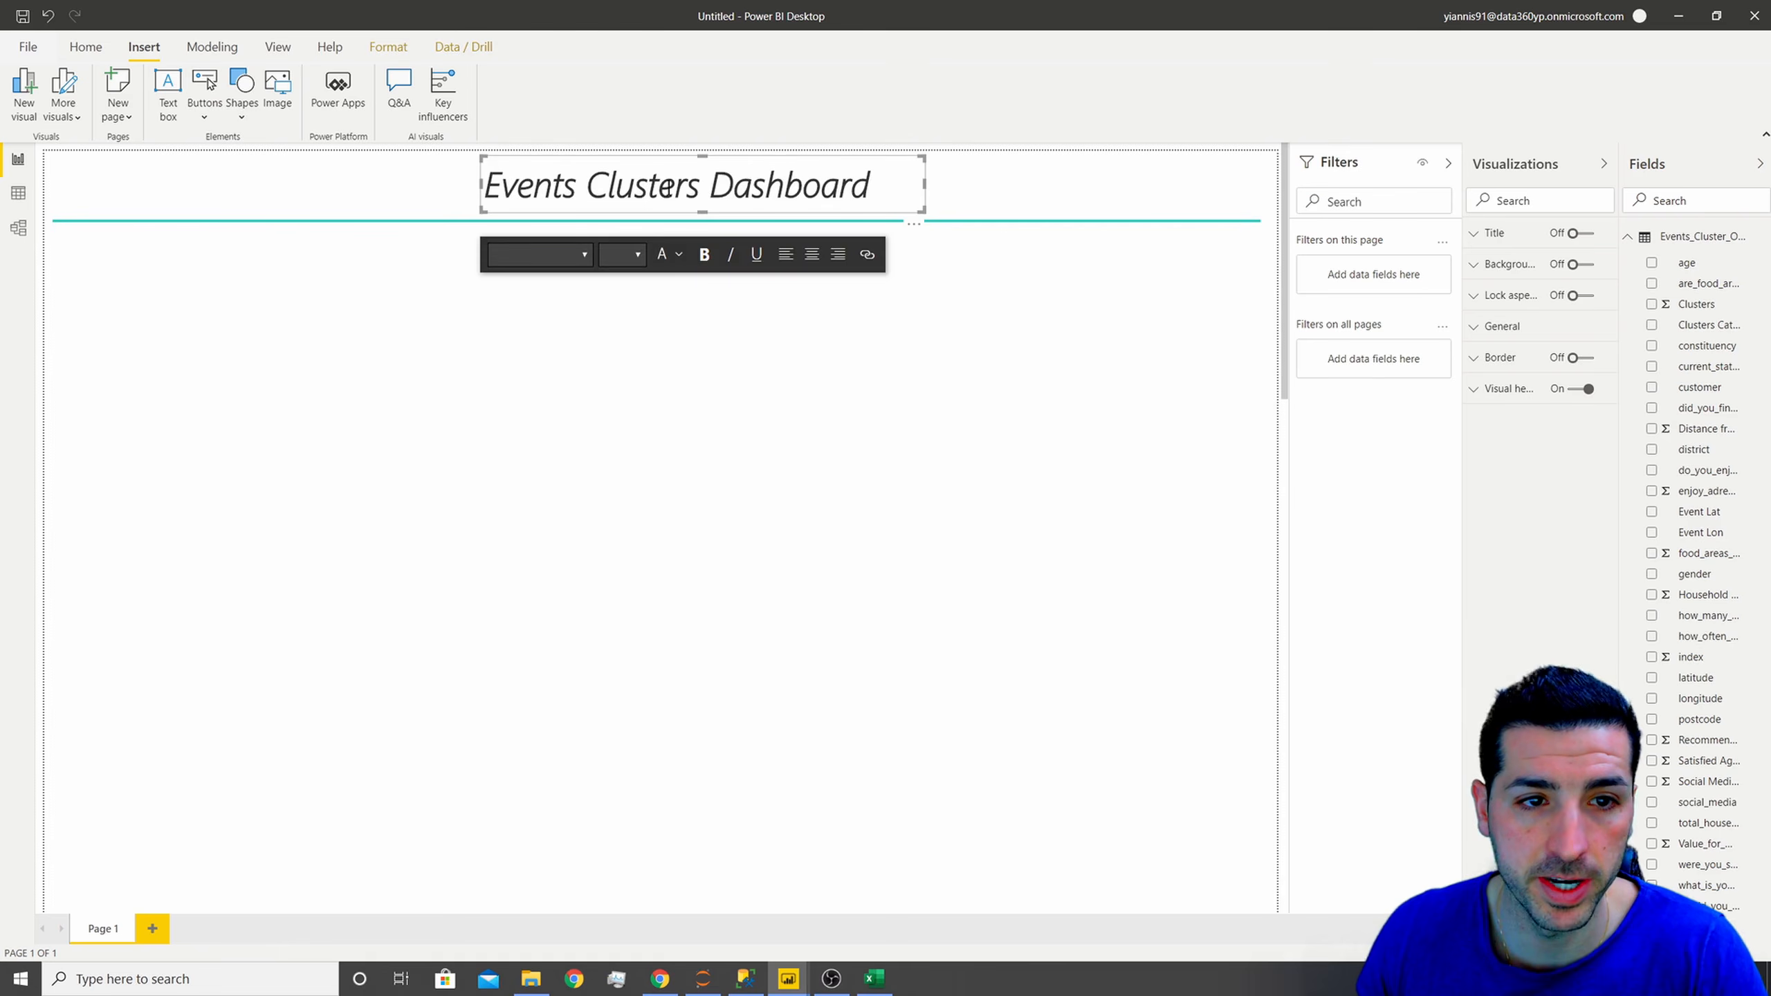
left_click(400, 376)
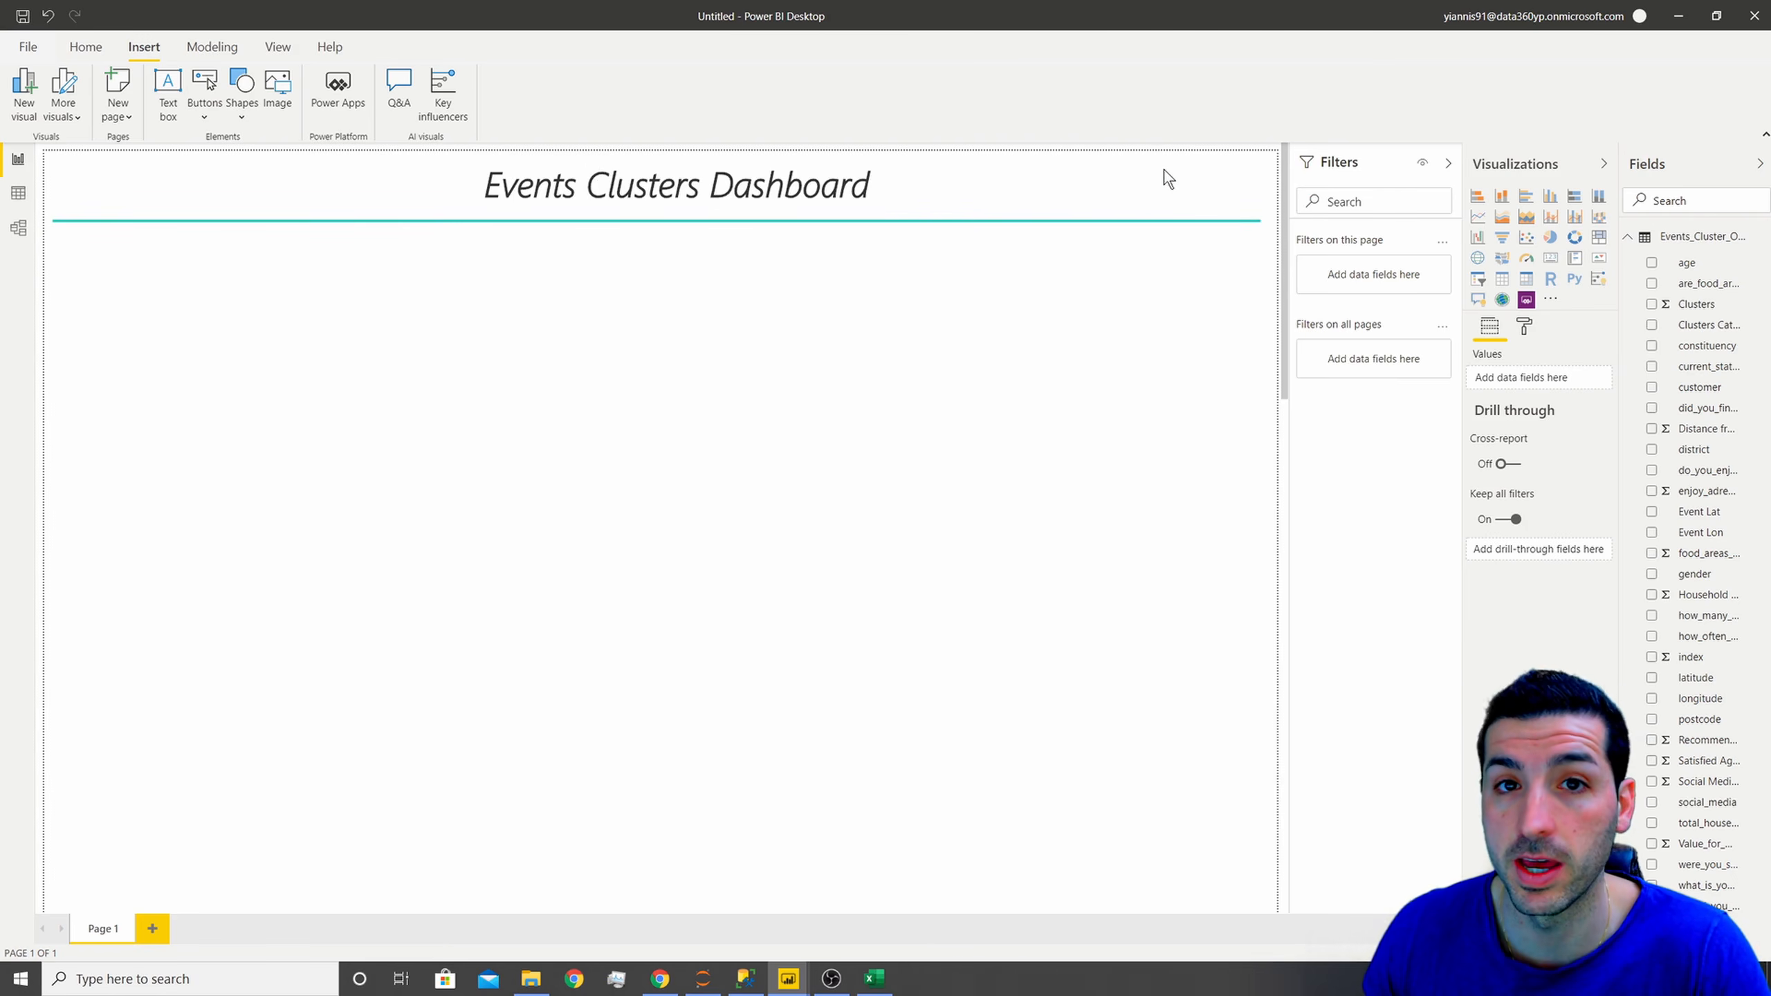
- Insert the "Data 360 YP logo" image from the Unsupervised Learning folder onto the report page
left_click(278, 92)
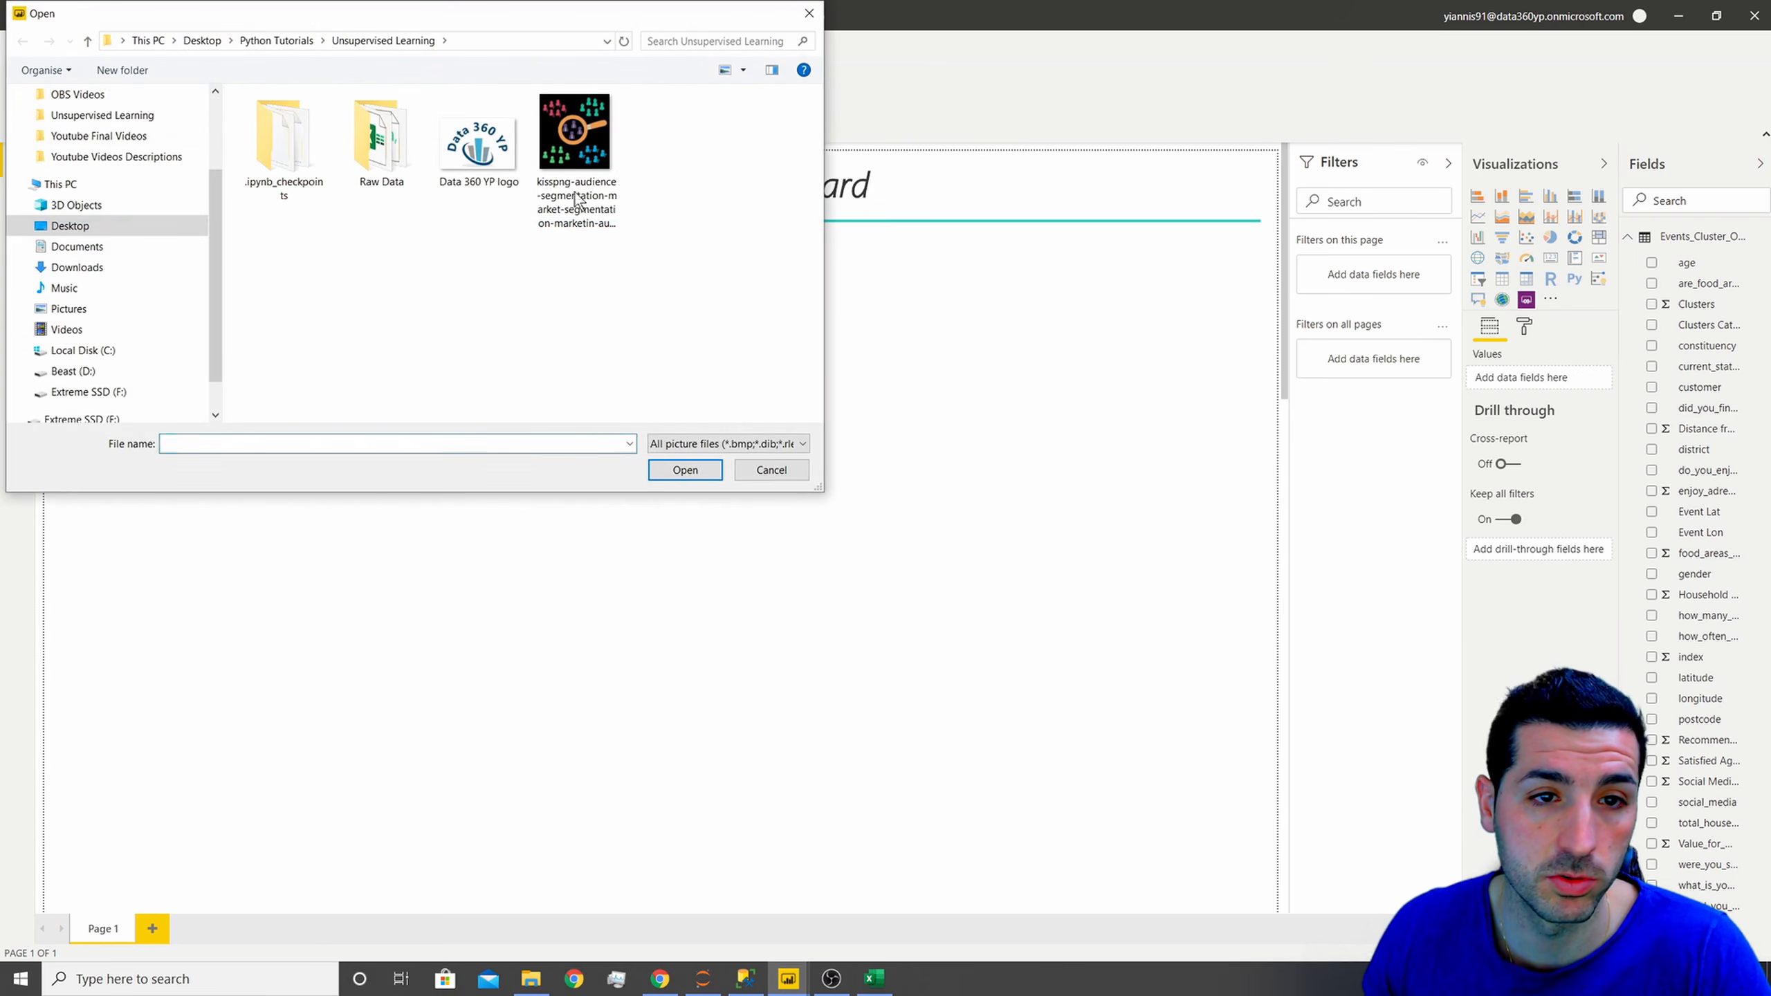
left_click(481, 159)
left_click(600, 194)
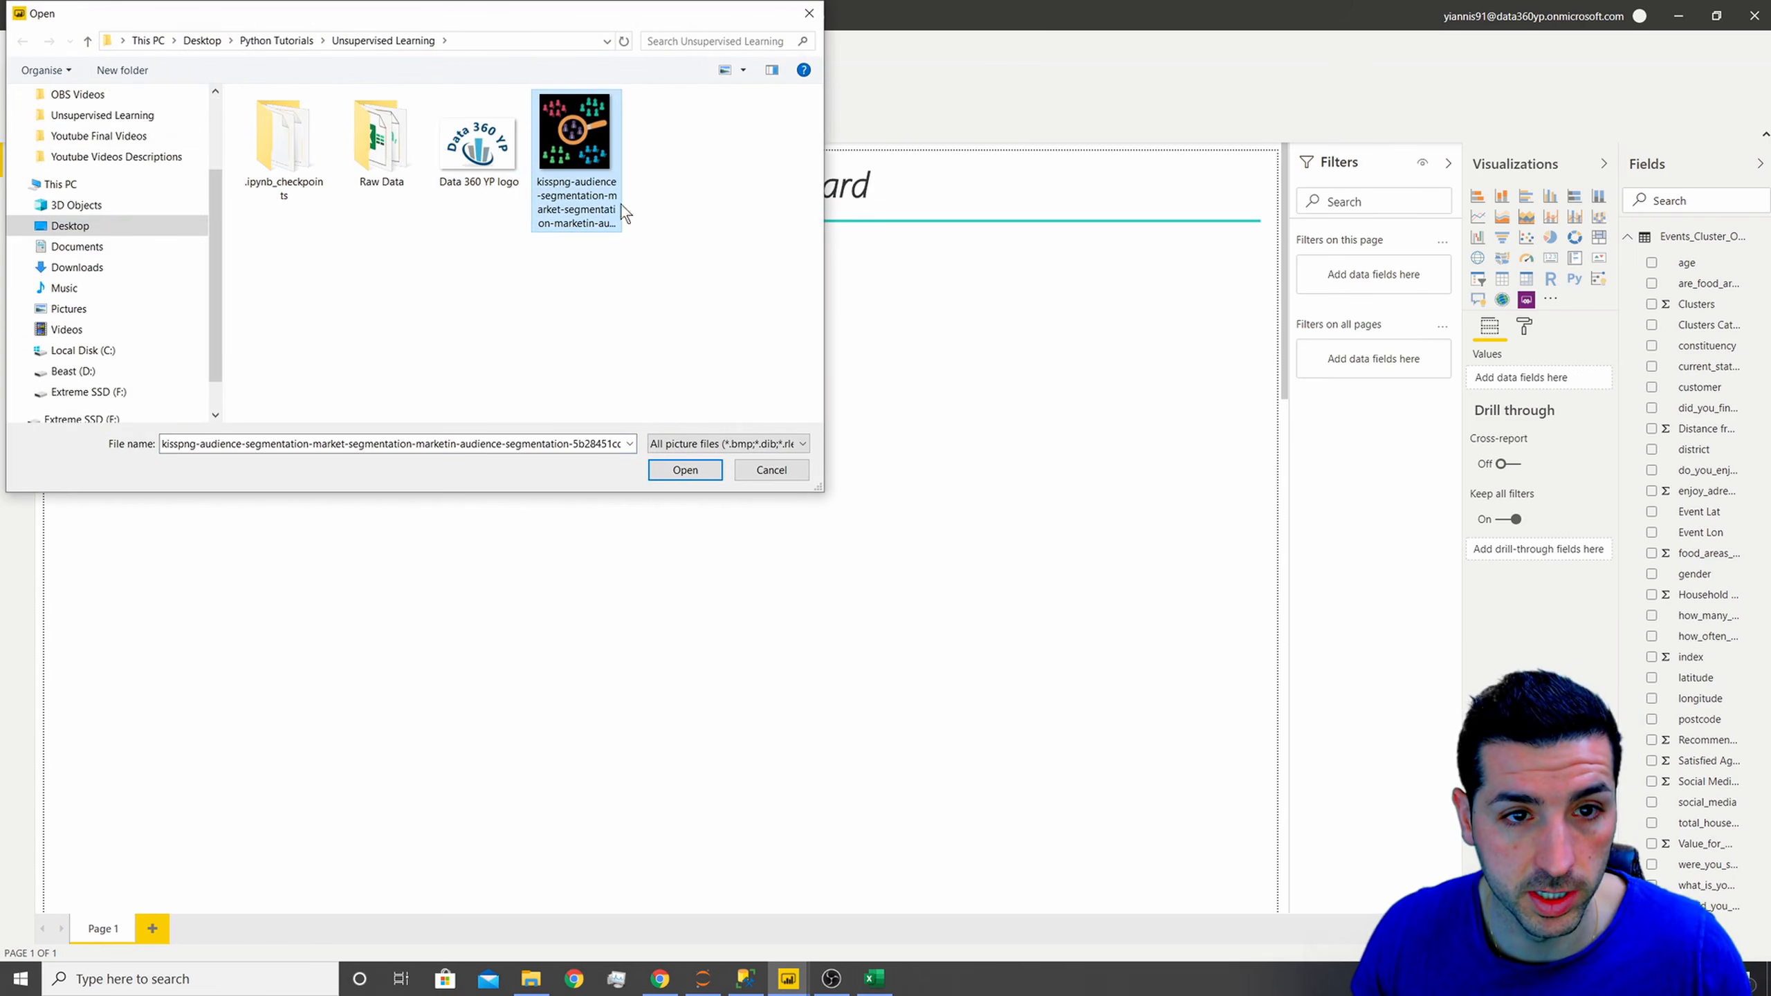
left_click(491, 162)
left_click(694, 471)
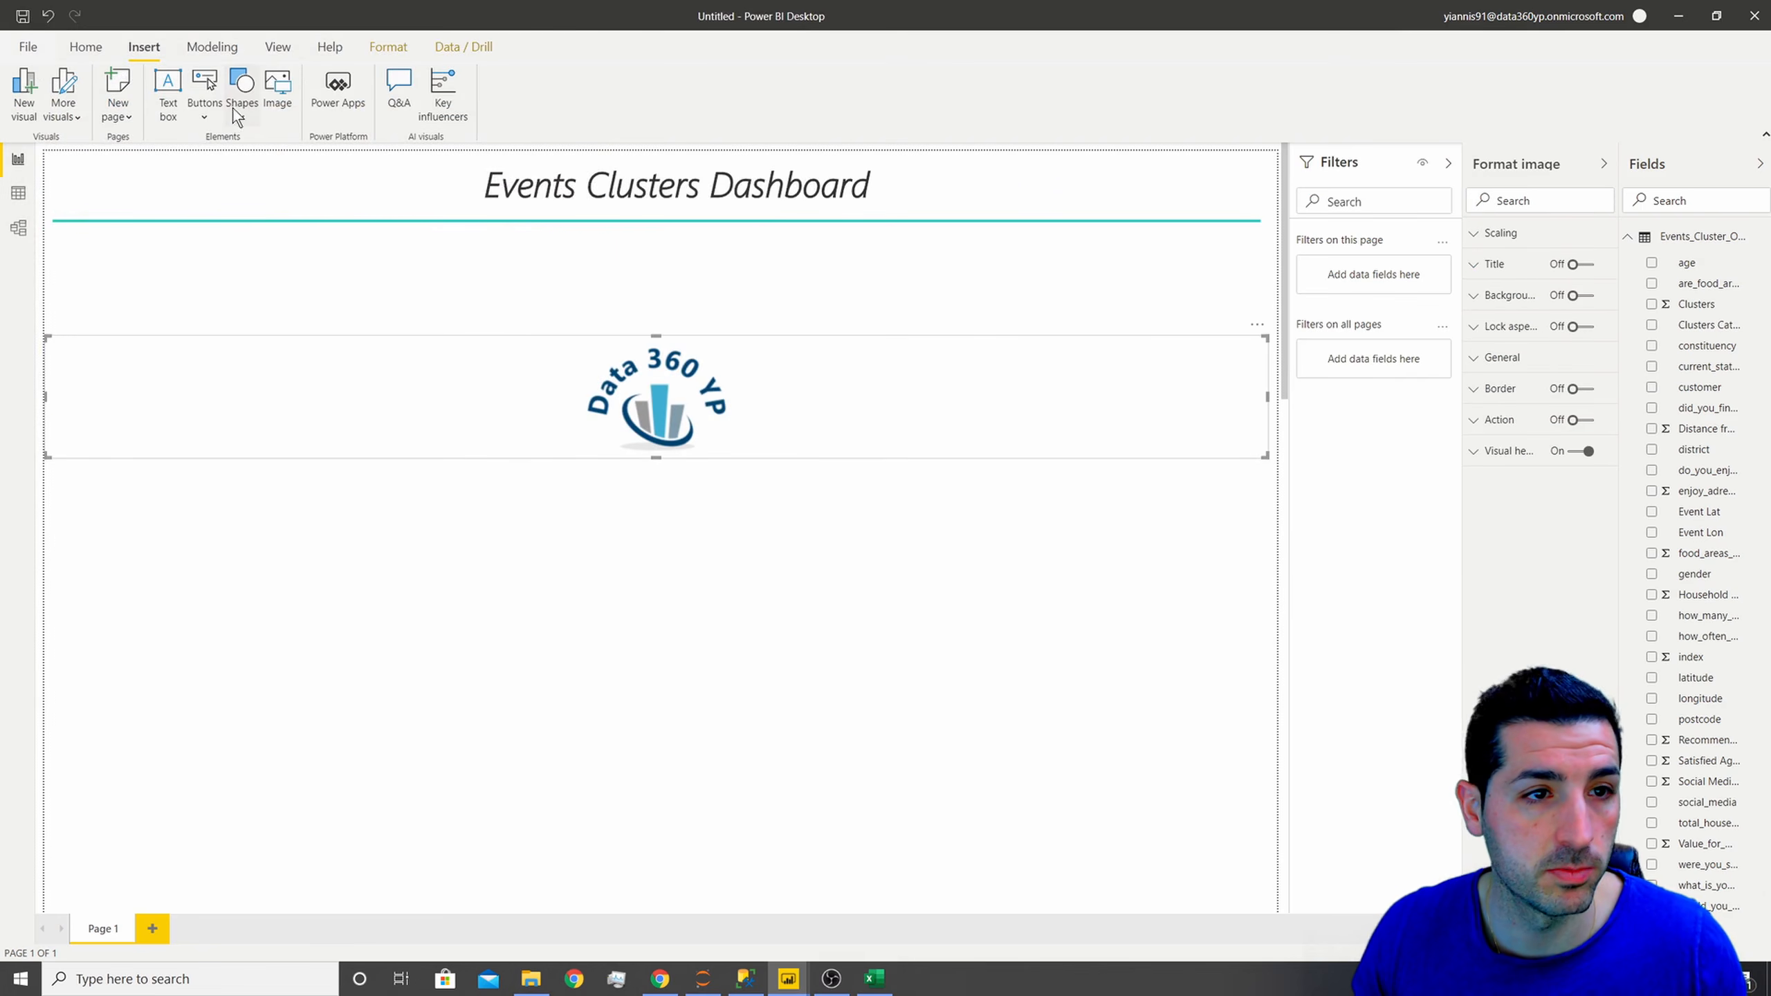
- Insert the kisspng audience segmentation image, shrink it, and place it at the left end of the header above the divider
left_click(282, 101)
left_click(586, 181)
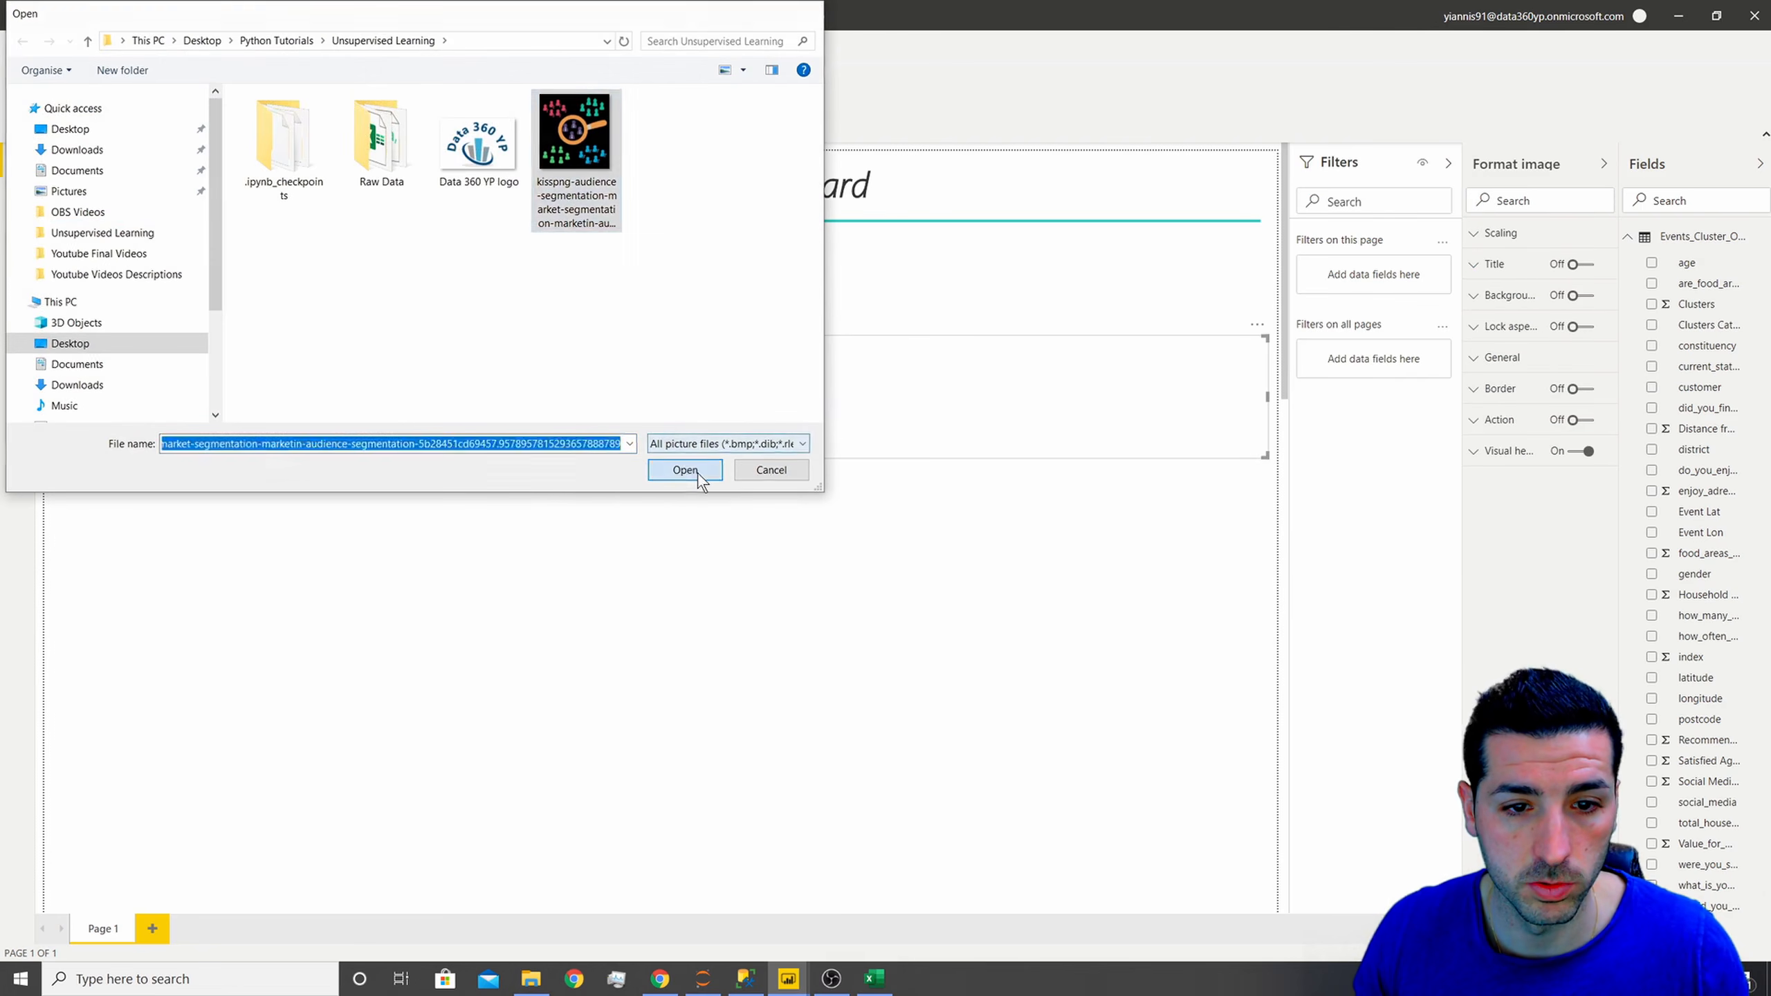
left_click(696, 474)
left_click_drag(1266, 632, 257, 601)
left_click_drag(158, 523, 91, 127)
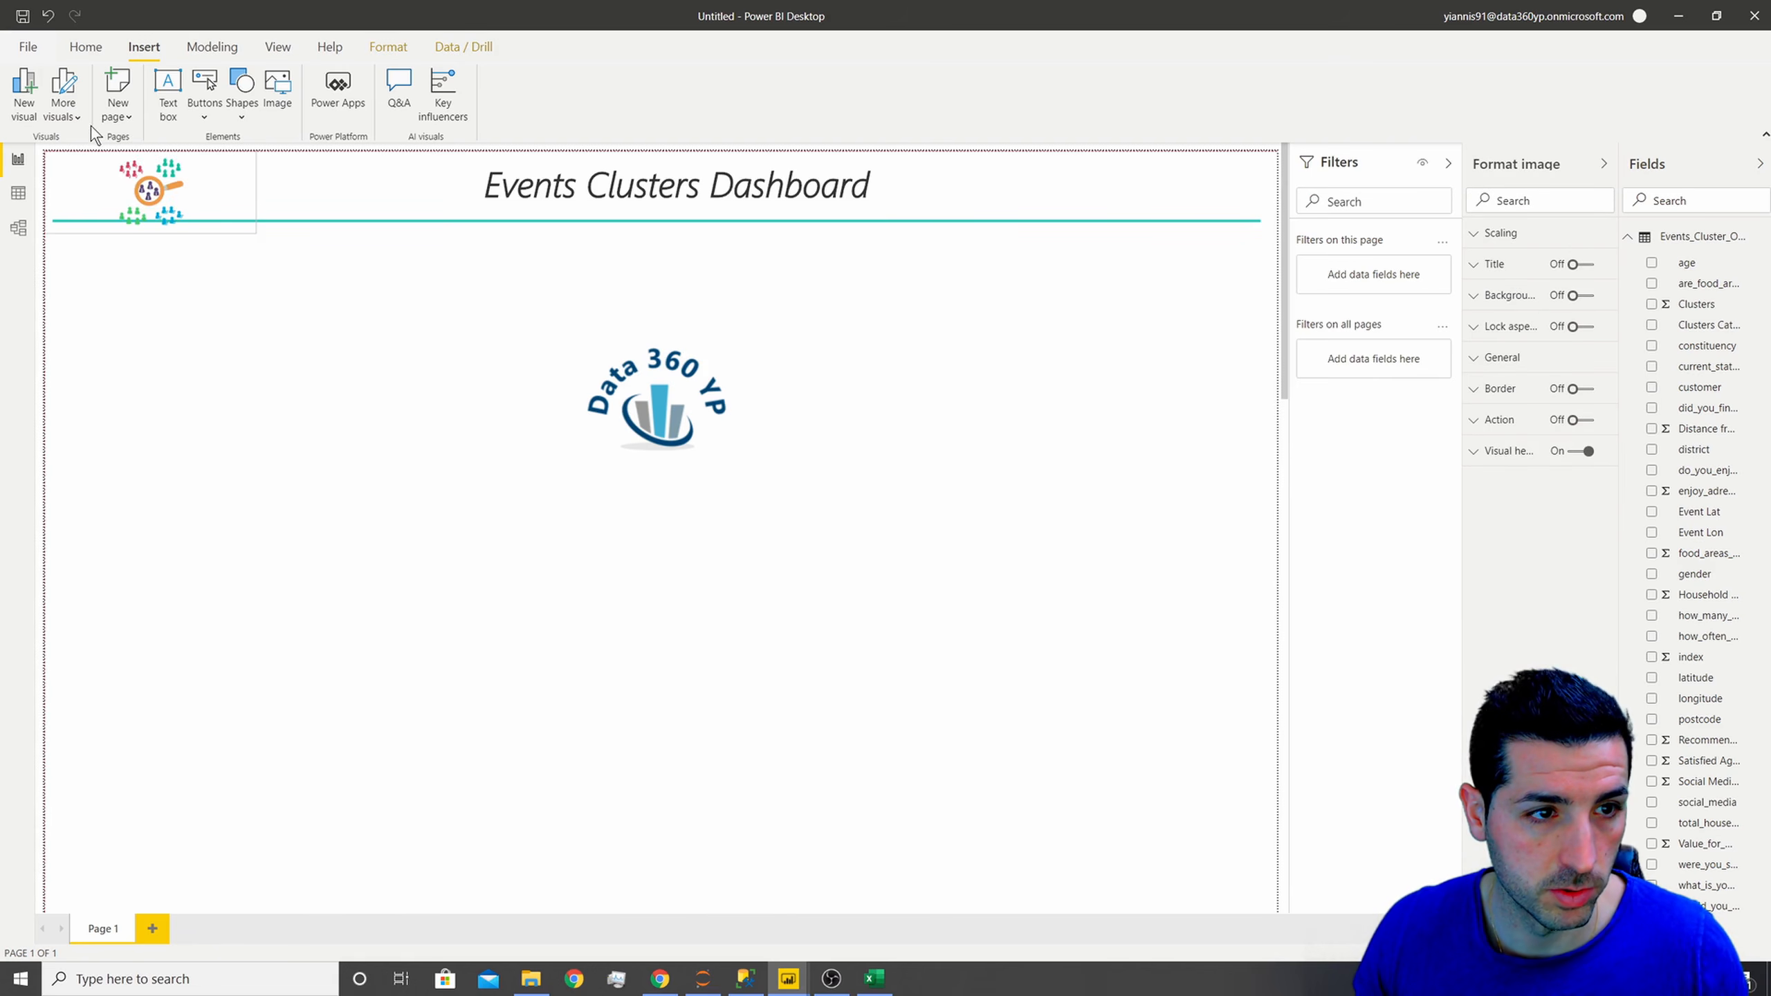
left_click_drag(249, 229, 238, 223)
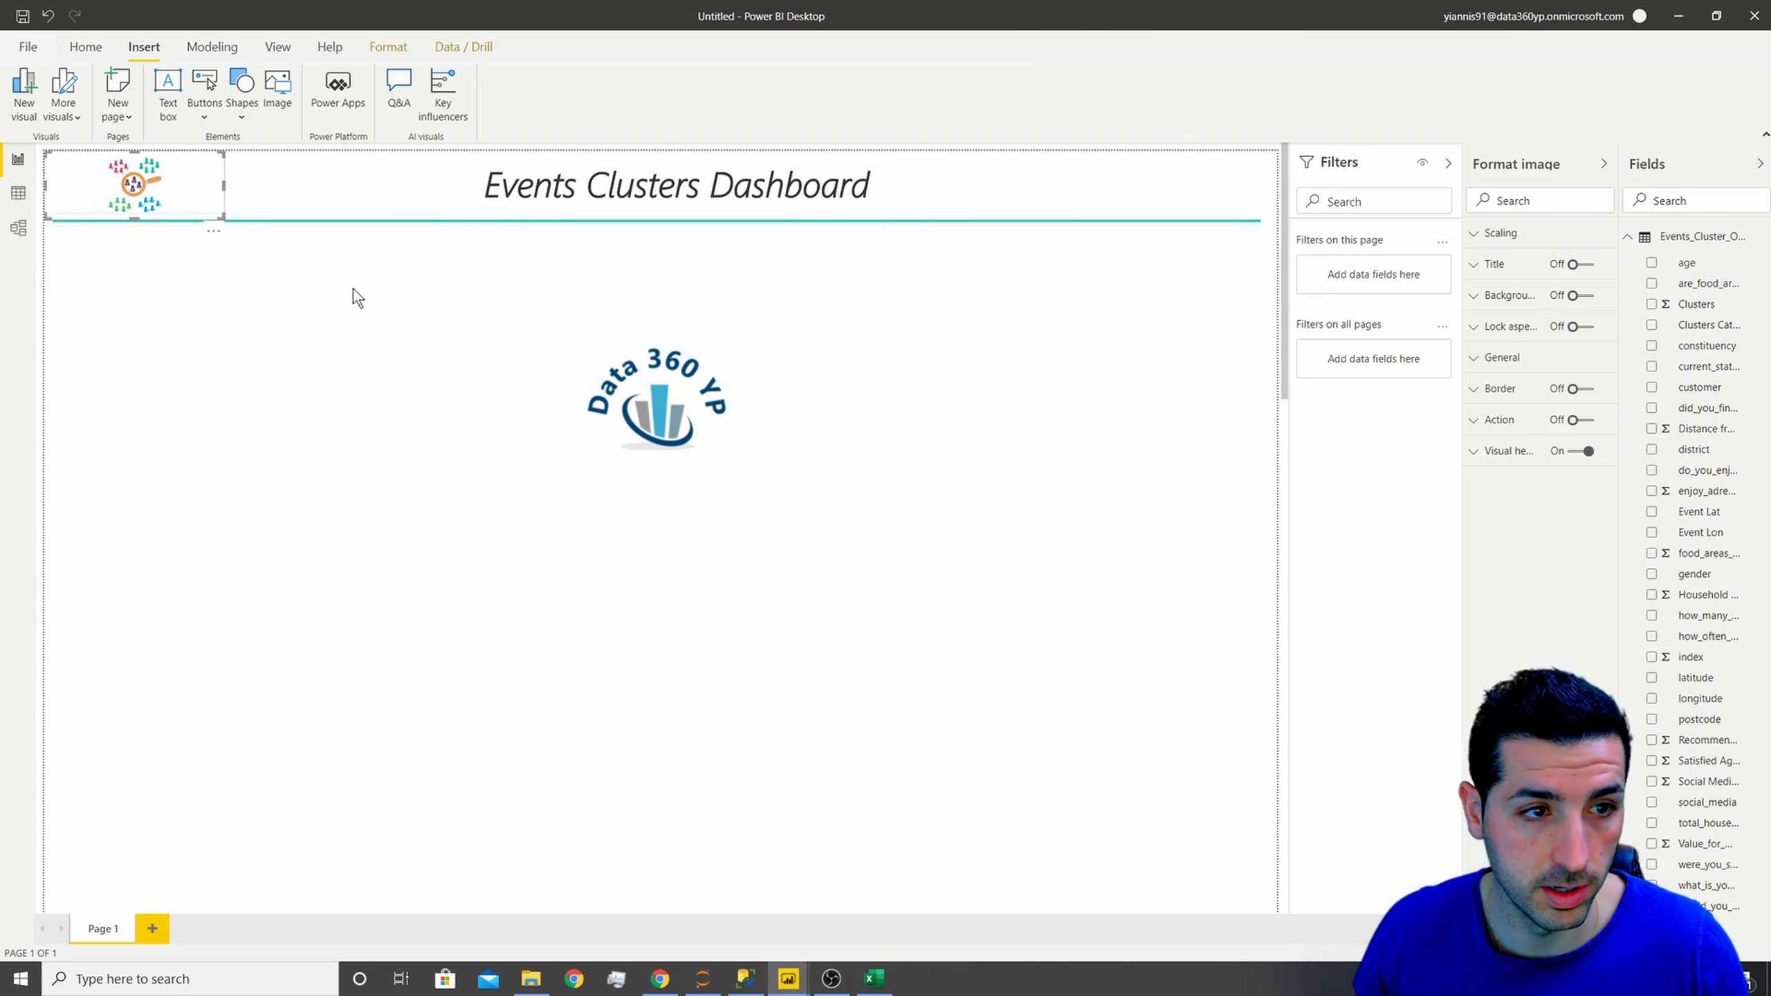
- Shrink the Data 360 YP logo and place it at the right end of the header above the divider
left_click(474, 451)
left_click_drag(53, 460, 1071, 415)
left_click_drag(1172, 336, 1183, 147)
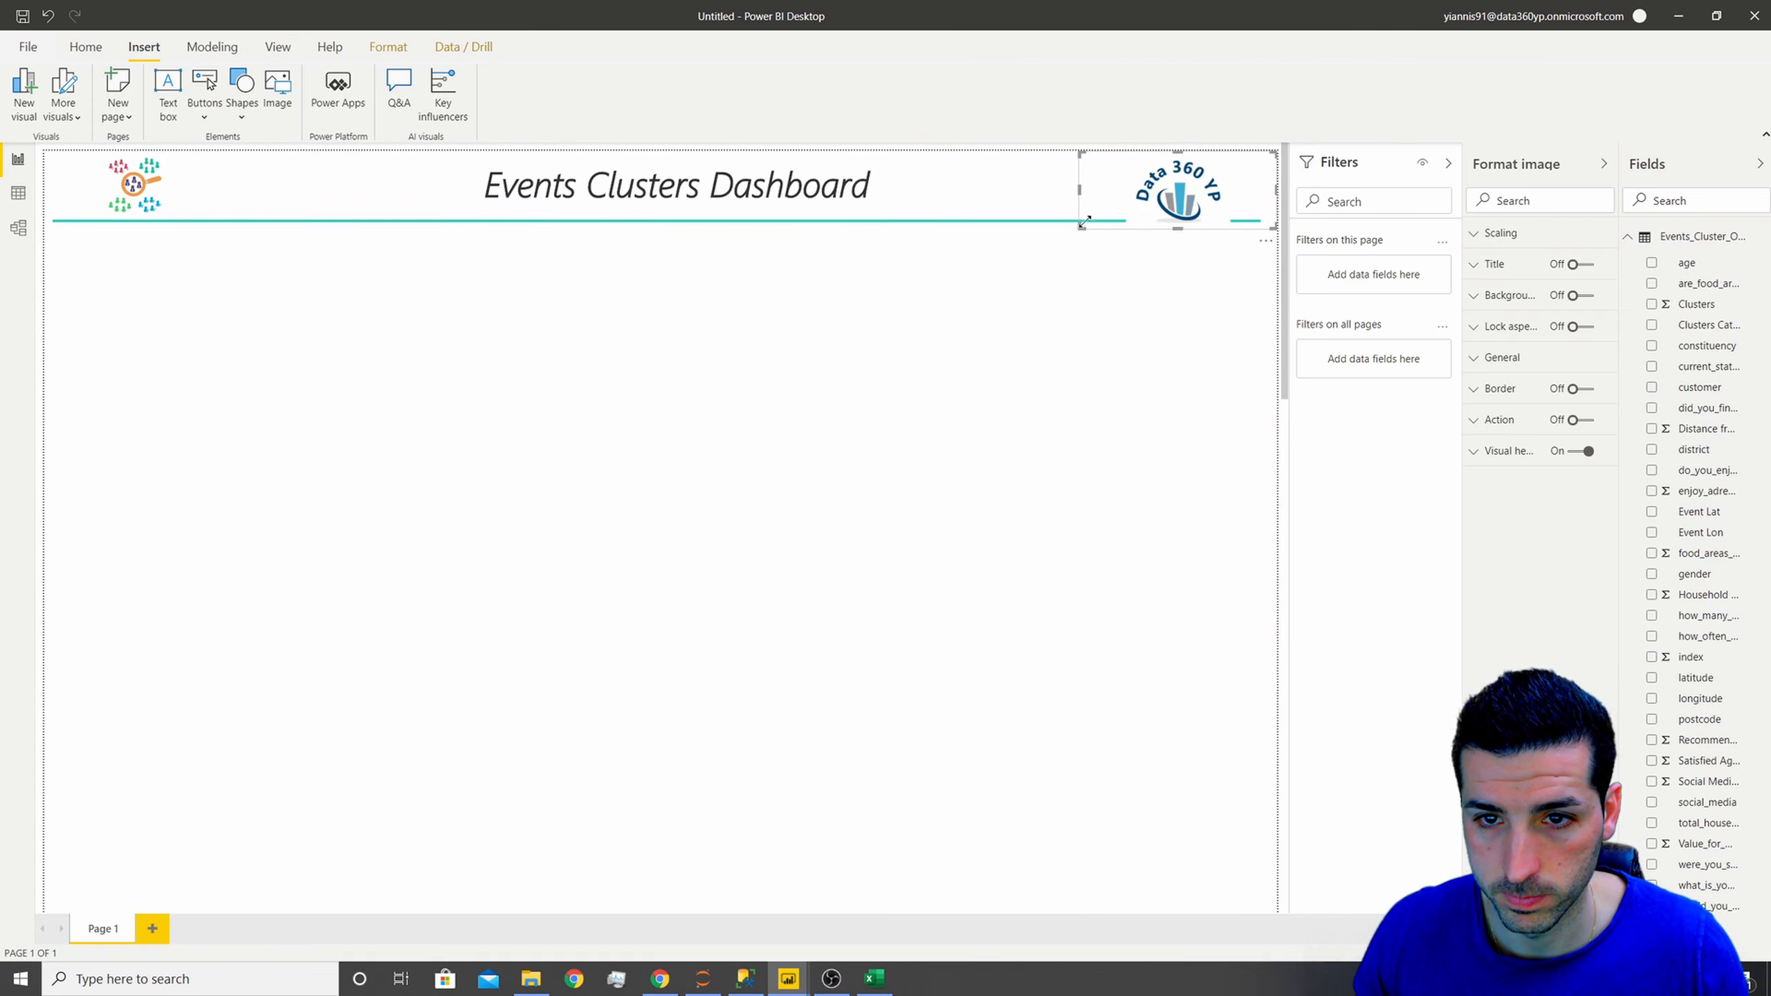
left_click_drag(1084, 221, 1090, 217)
left_click(1102, 323)
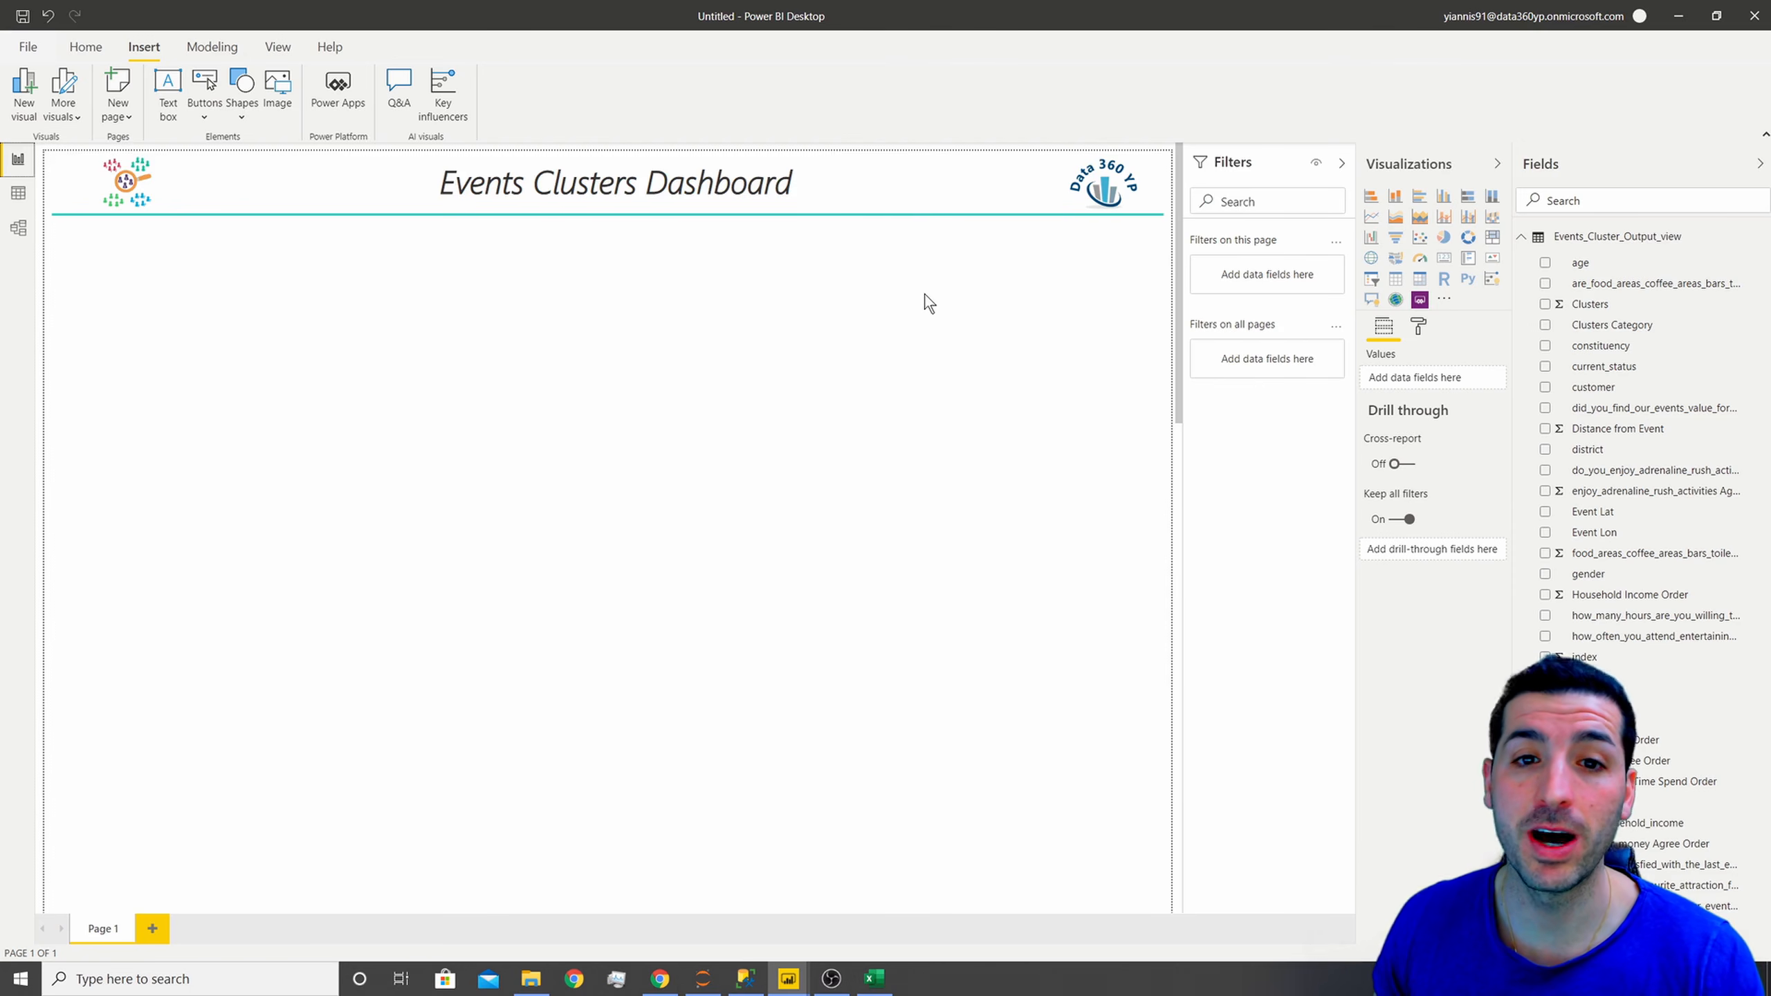
- Insert a card visual, shrink it, and place it in the header between the title and the Data 360 YP logo
left_click(17, 197)
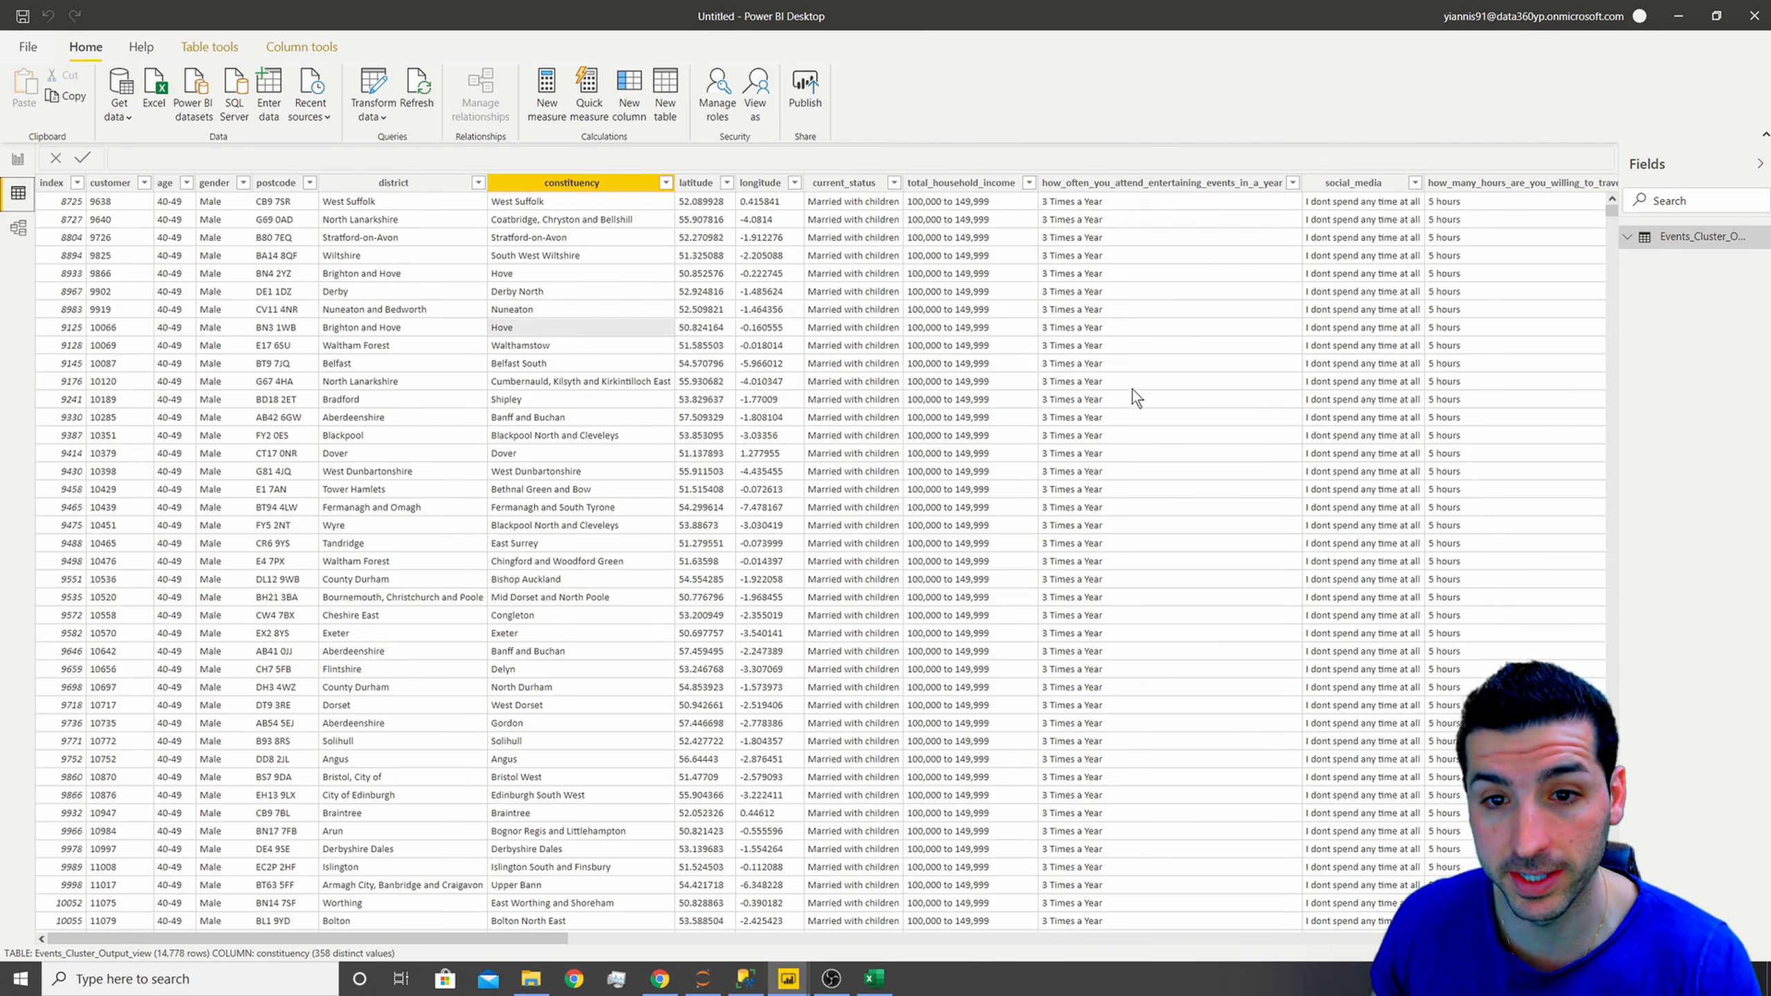
left_click(16, 162)
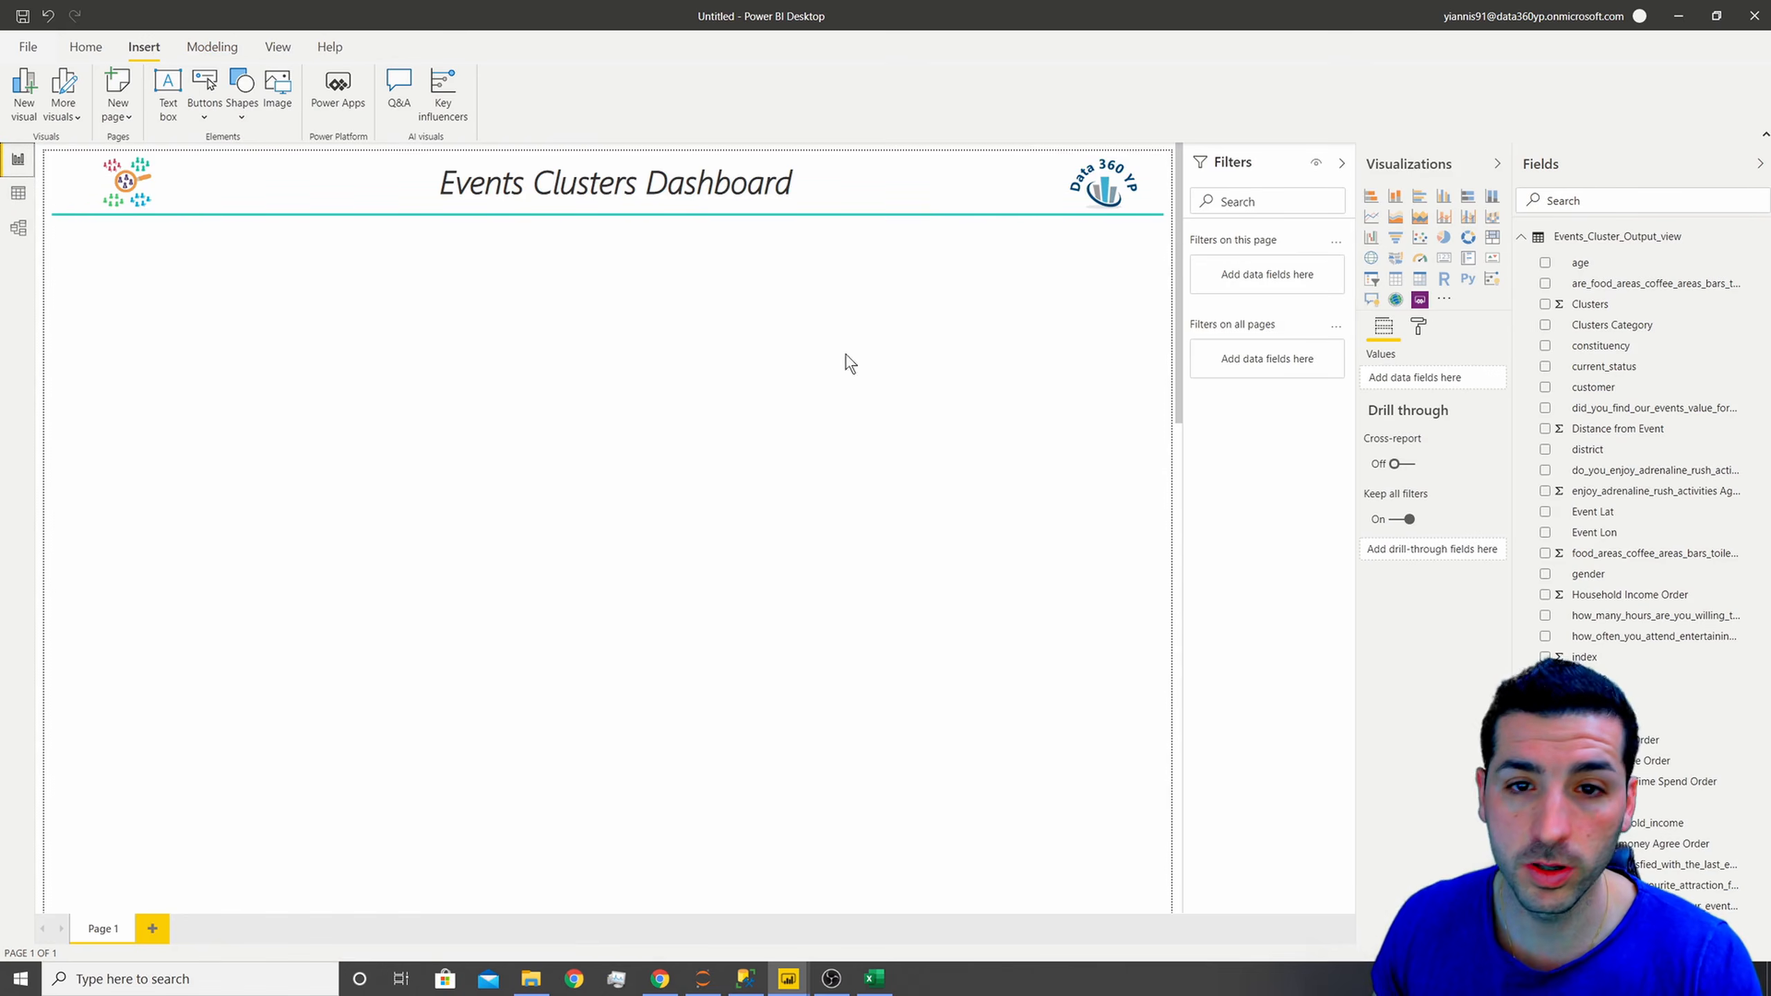
left_click(1443, 267)
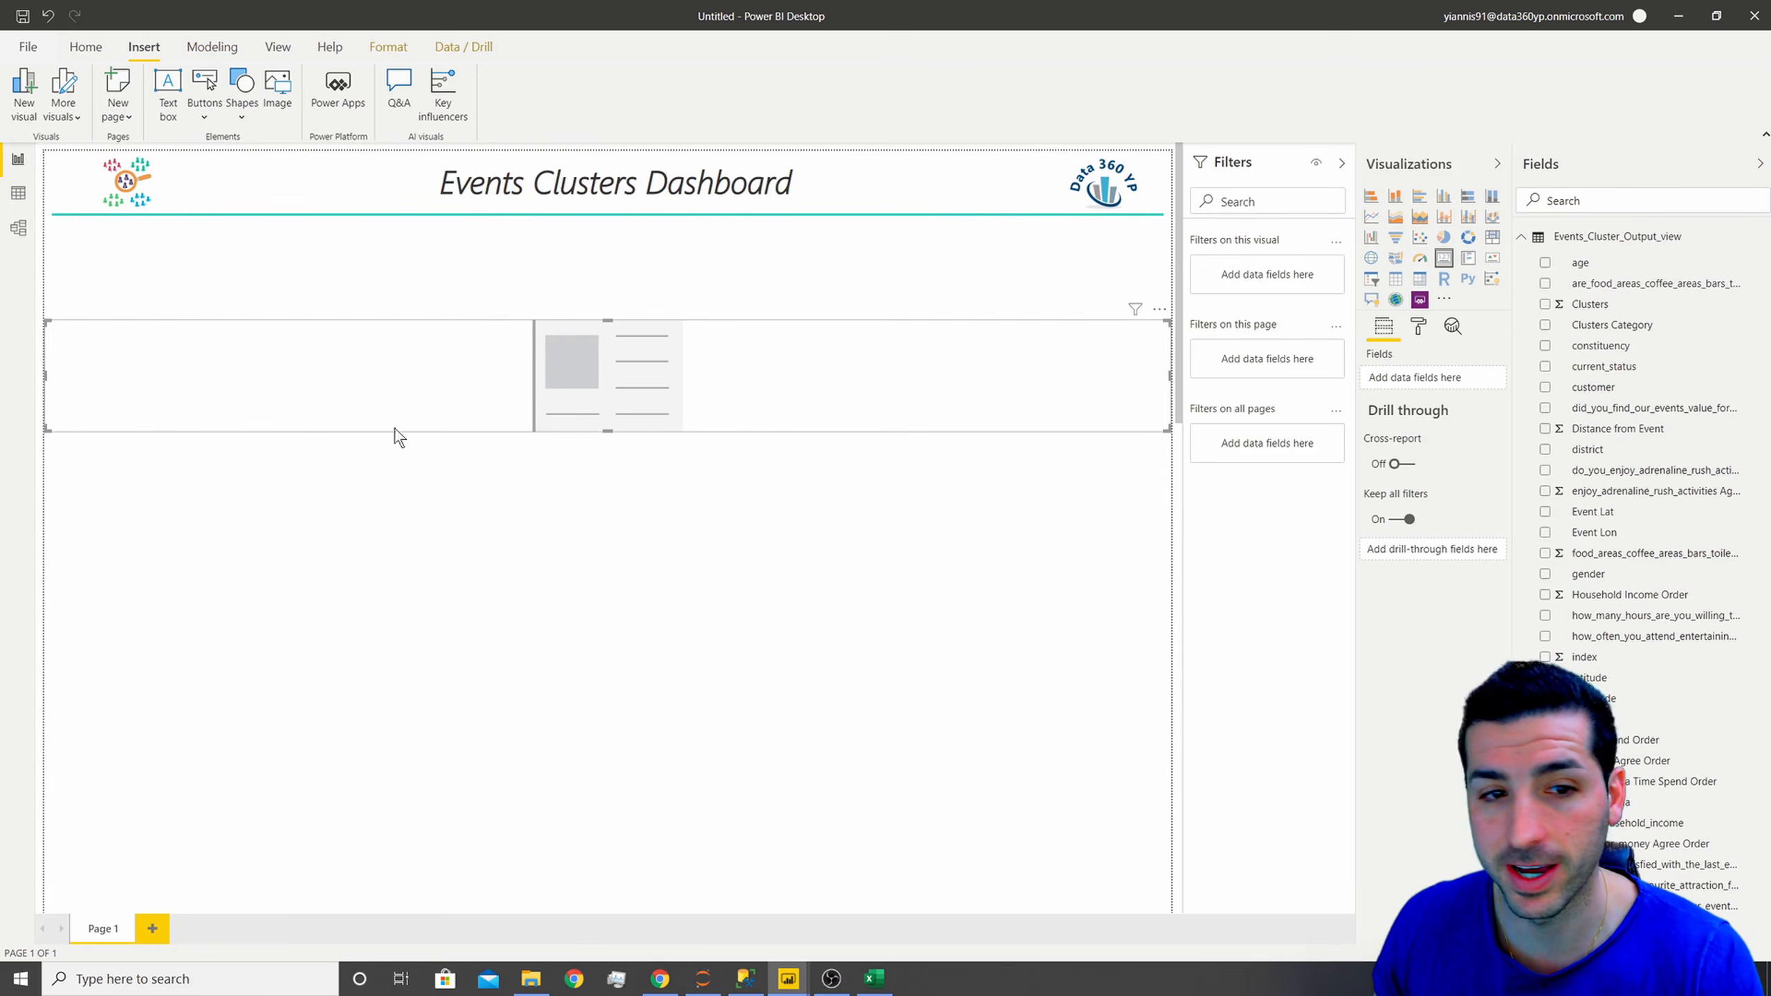
left_click_drag(46, 434, 949, 375)
left_click_drag(1053, 347, 941, 185)
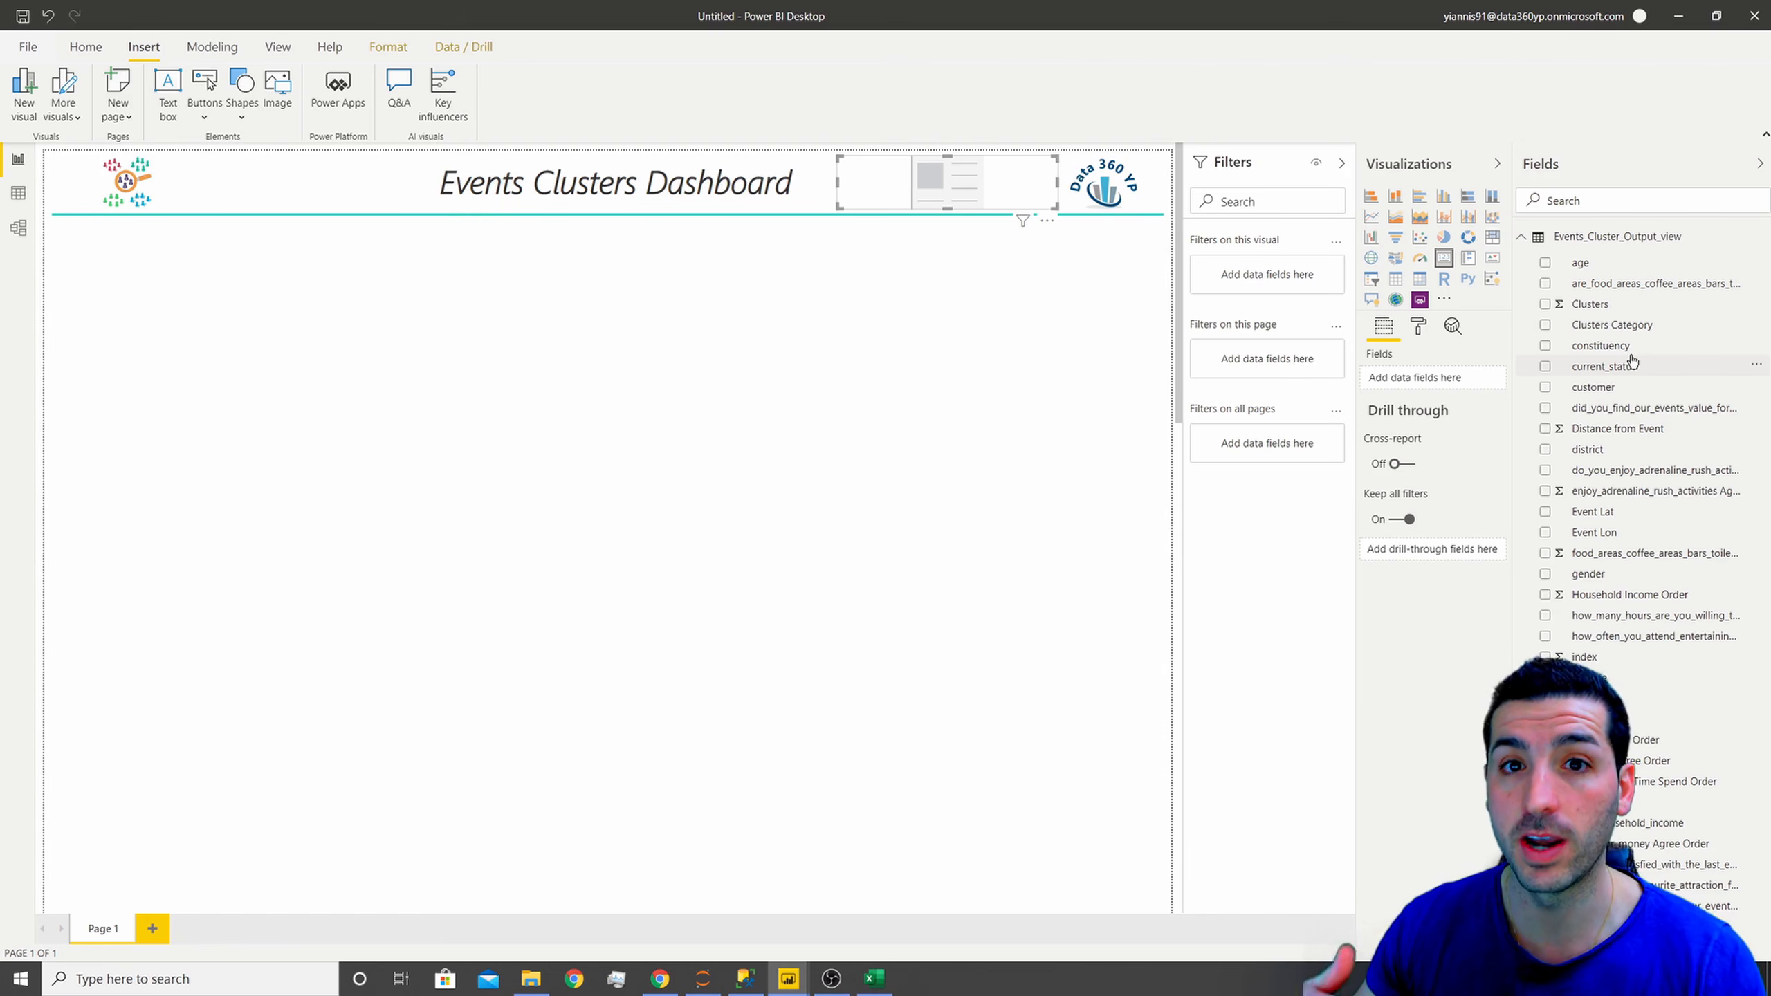
- Add the age field to the header card and set its aggregation to Count
left_click_drag(1596, 262, 1434, 380)
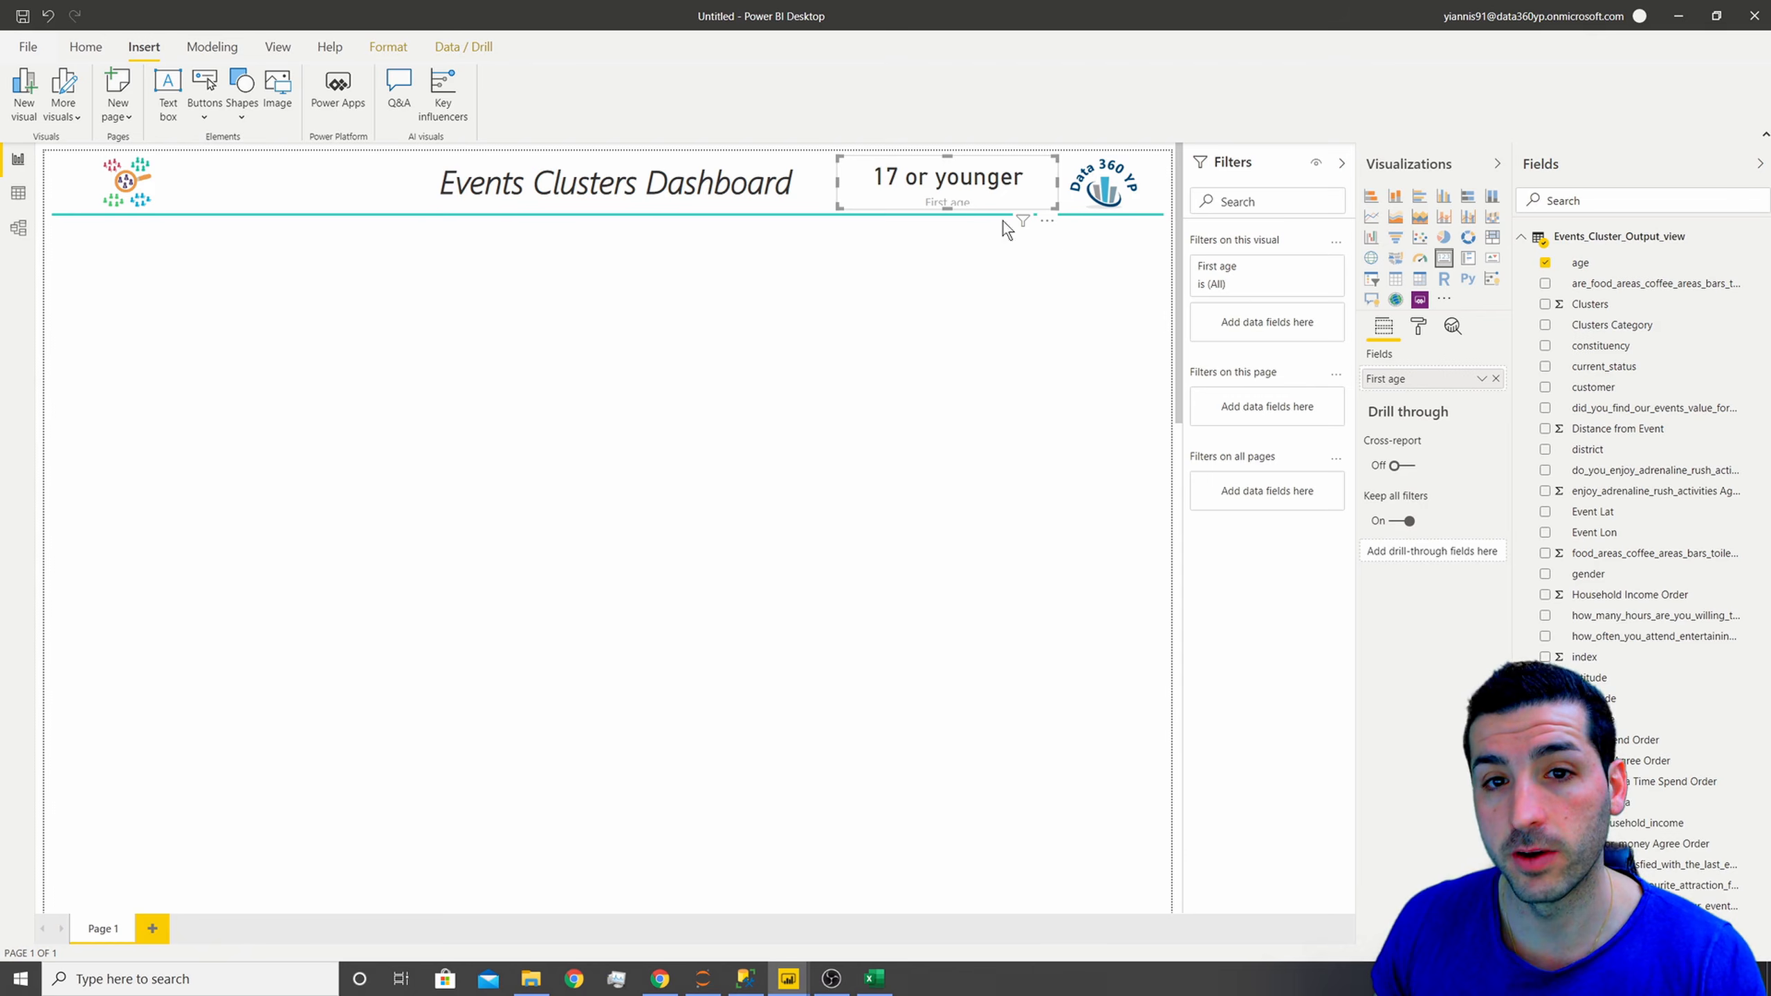
left_click(1481, 380)
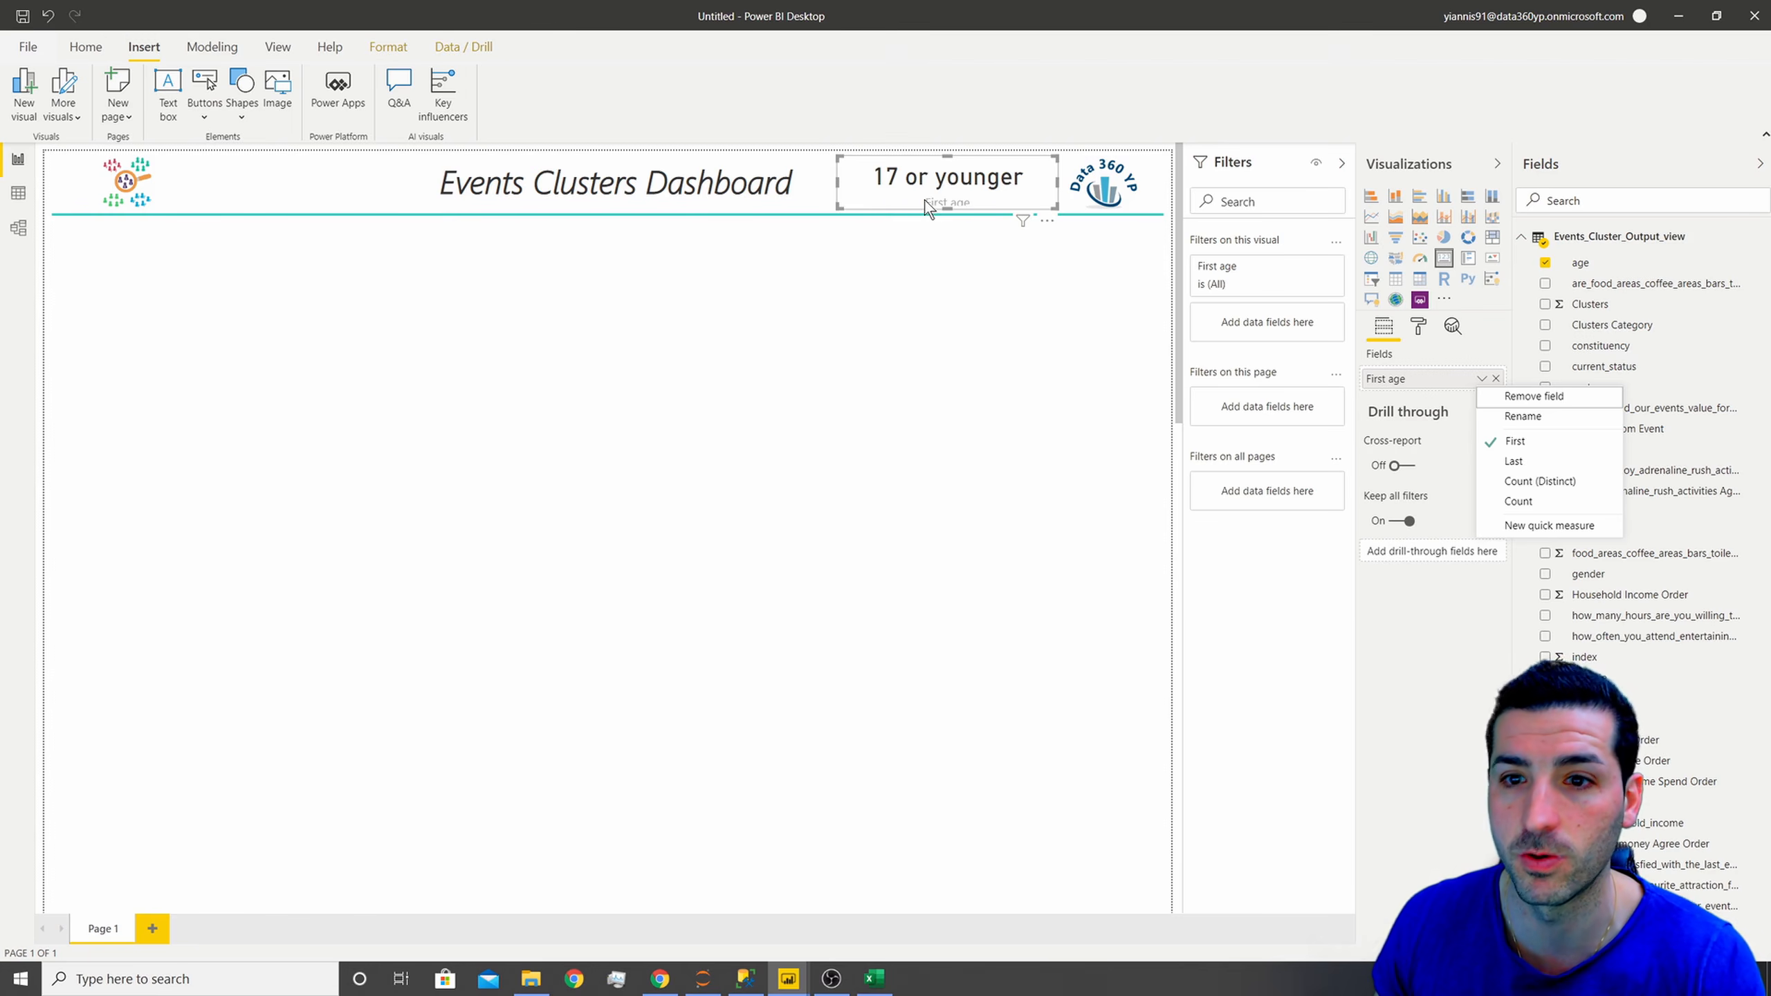
left_click(1547, 502)
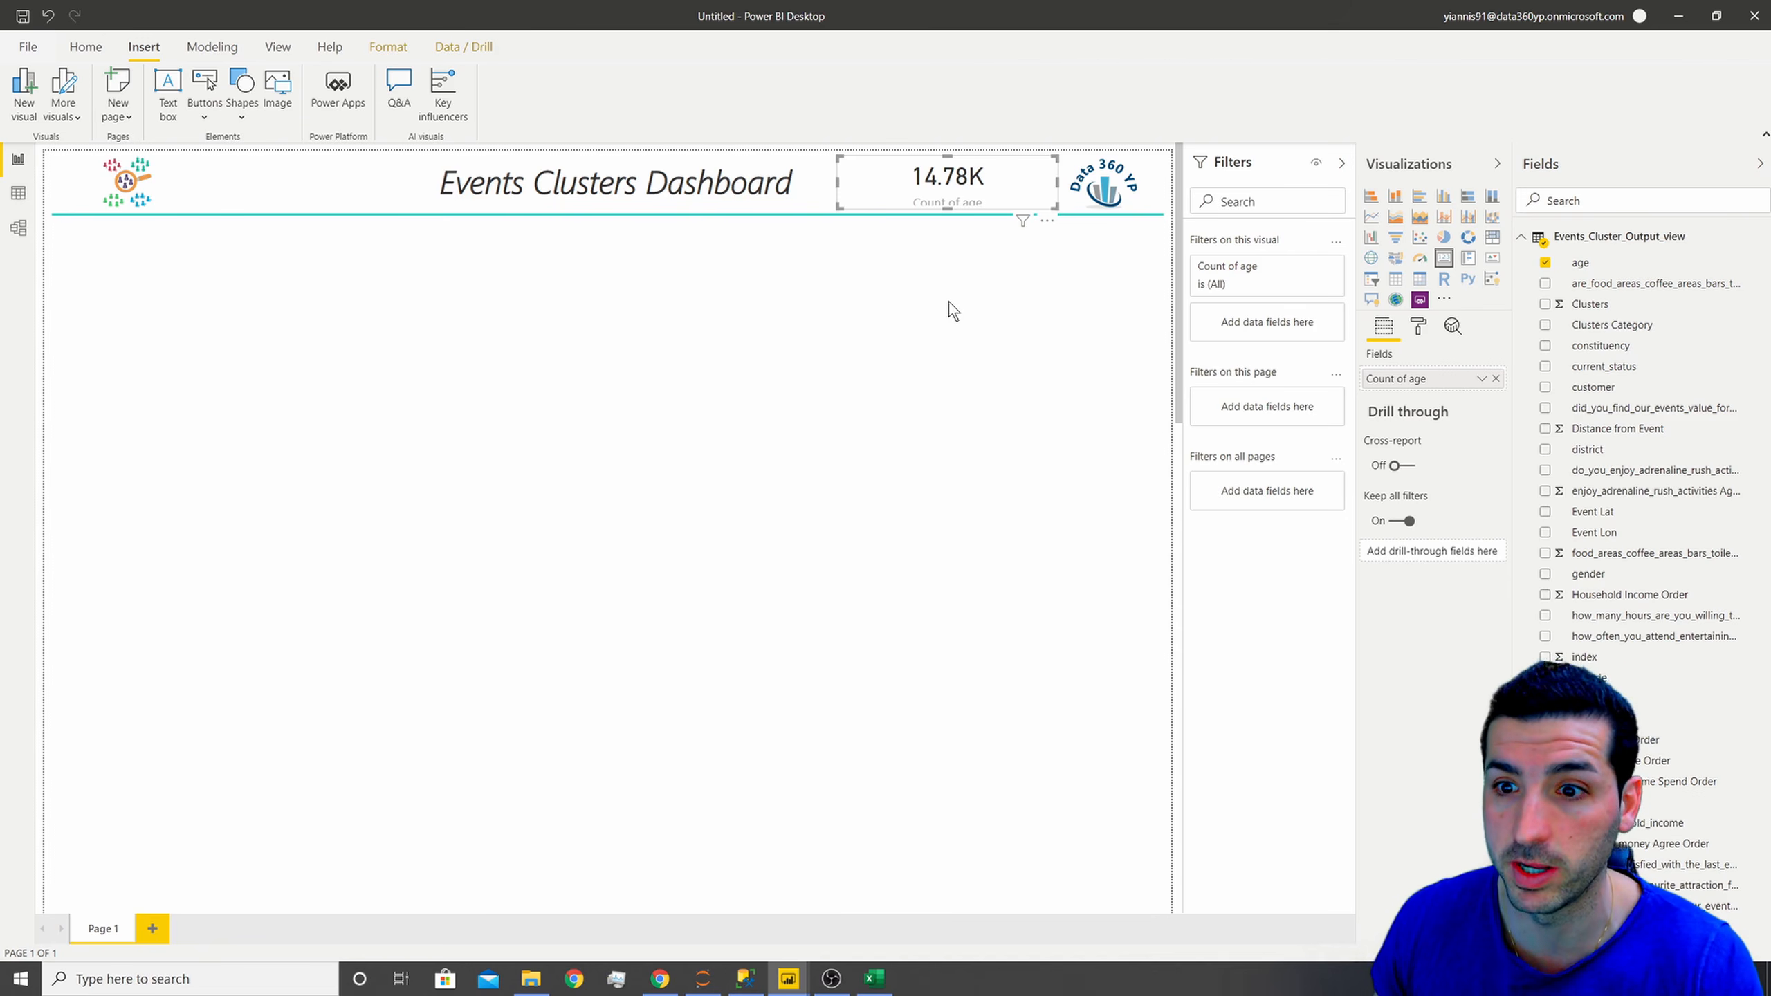
- Turn off the header card's category label and change its data label color to dark yellow
left_click(1419, 327)
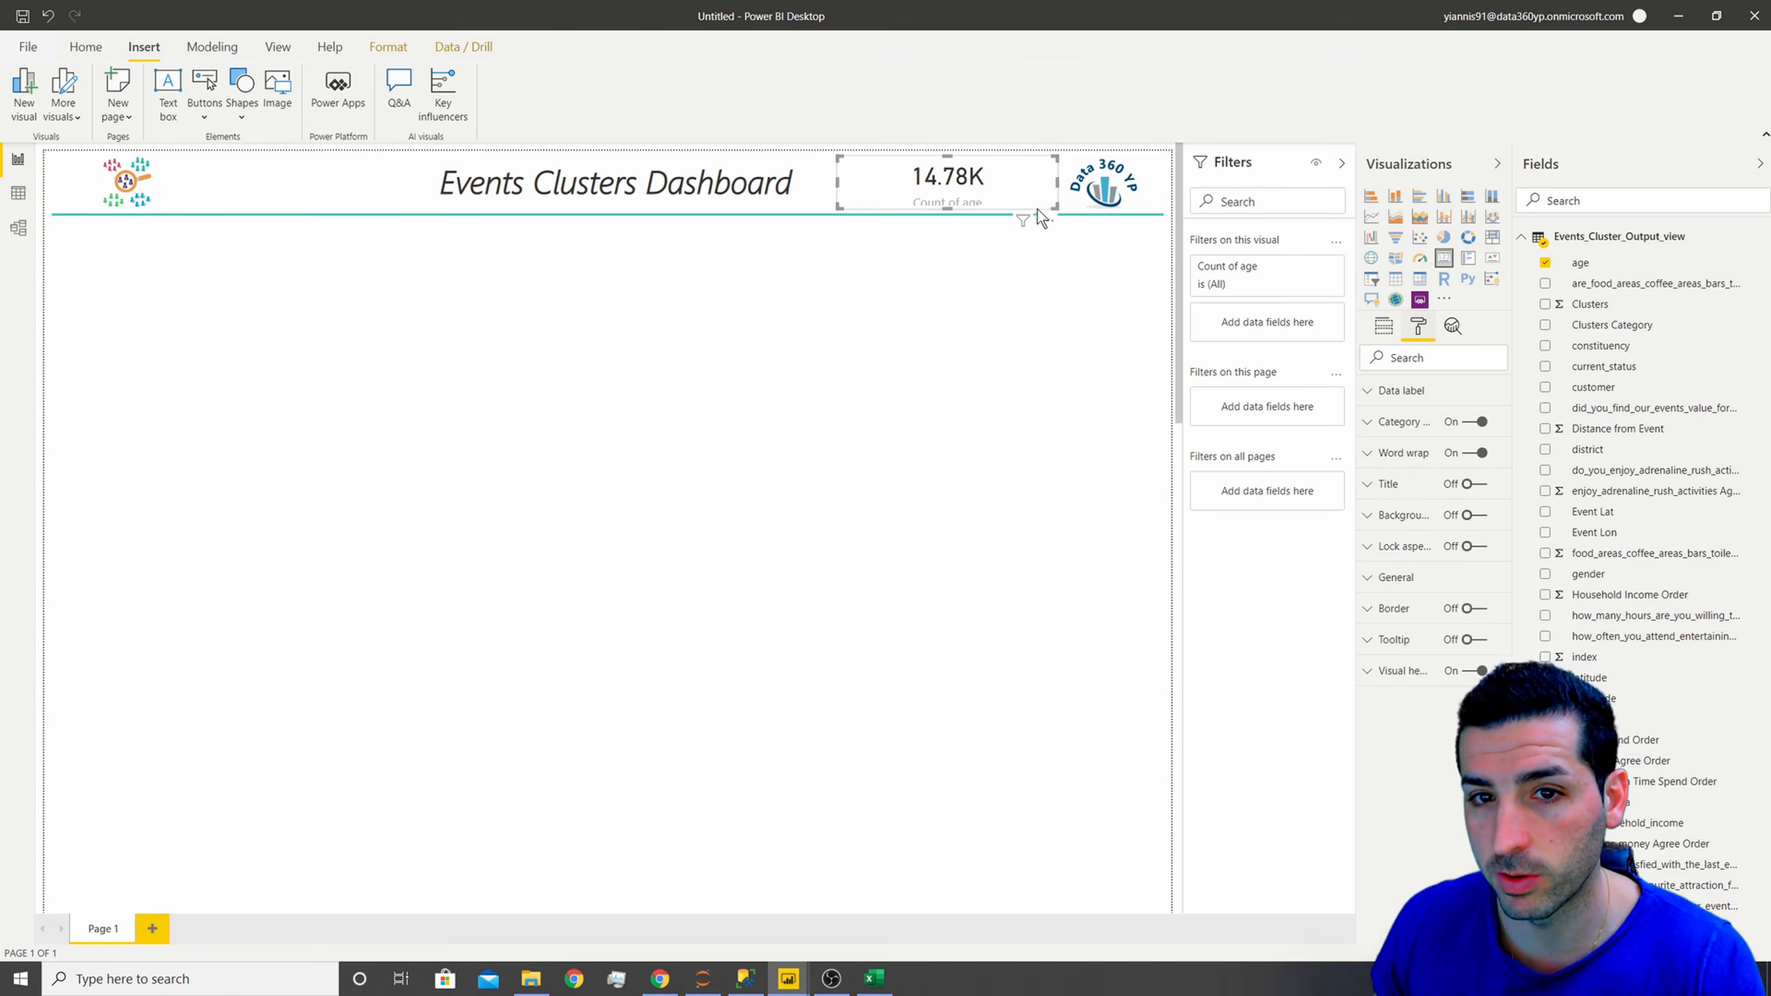
left_click(1477, 421)
left_click(1379, 391)
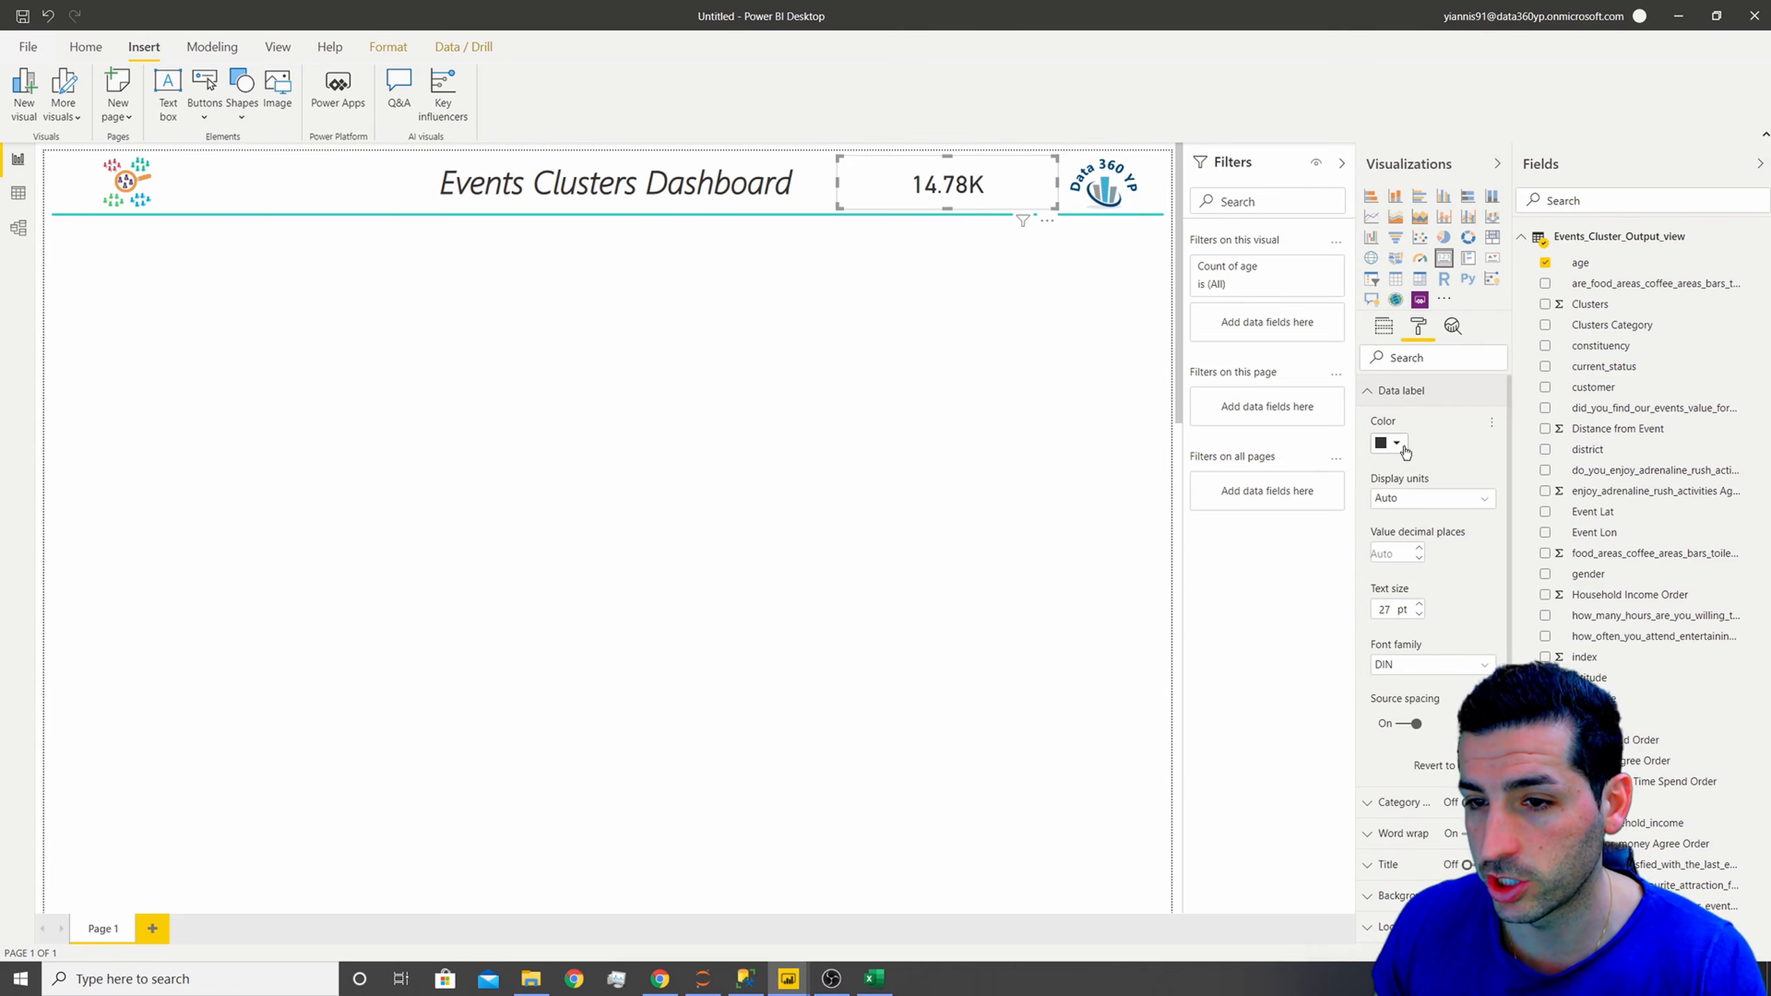
left_click(1389, 443)
left_click(1441, 546)
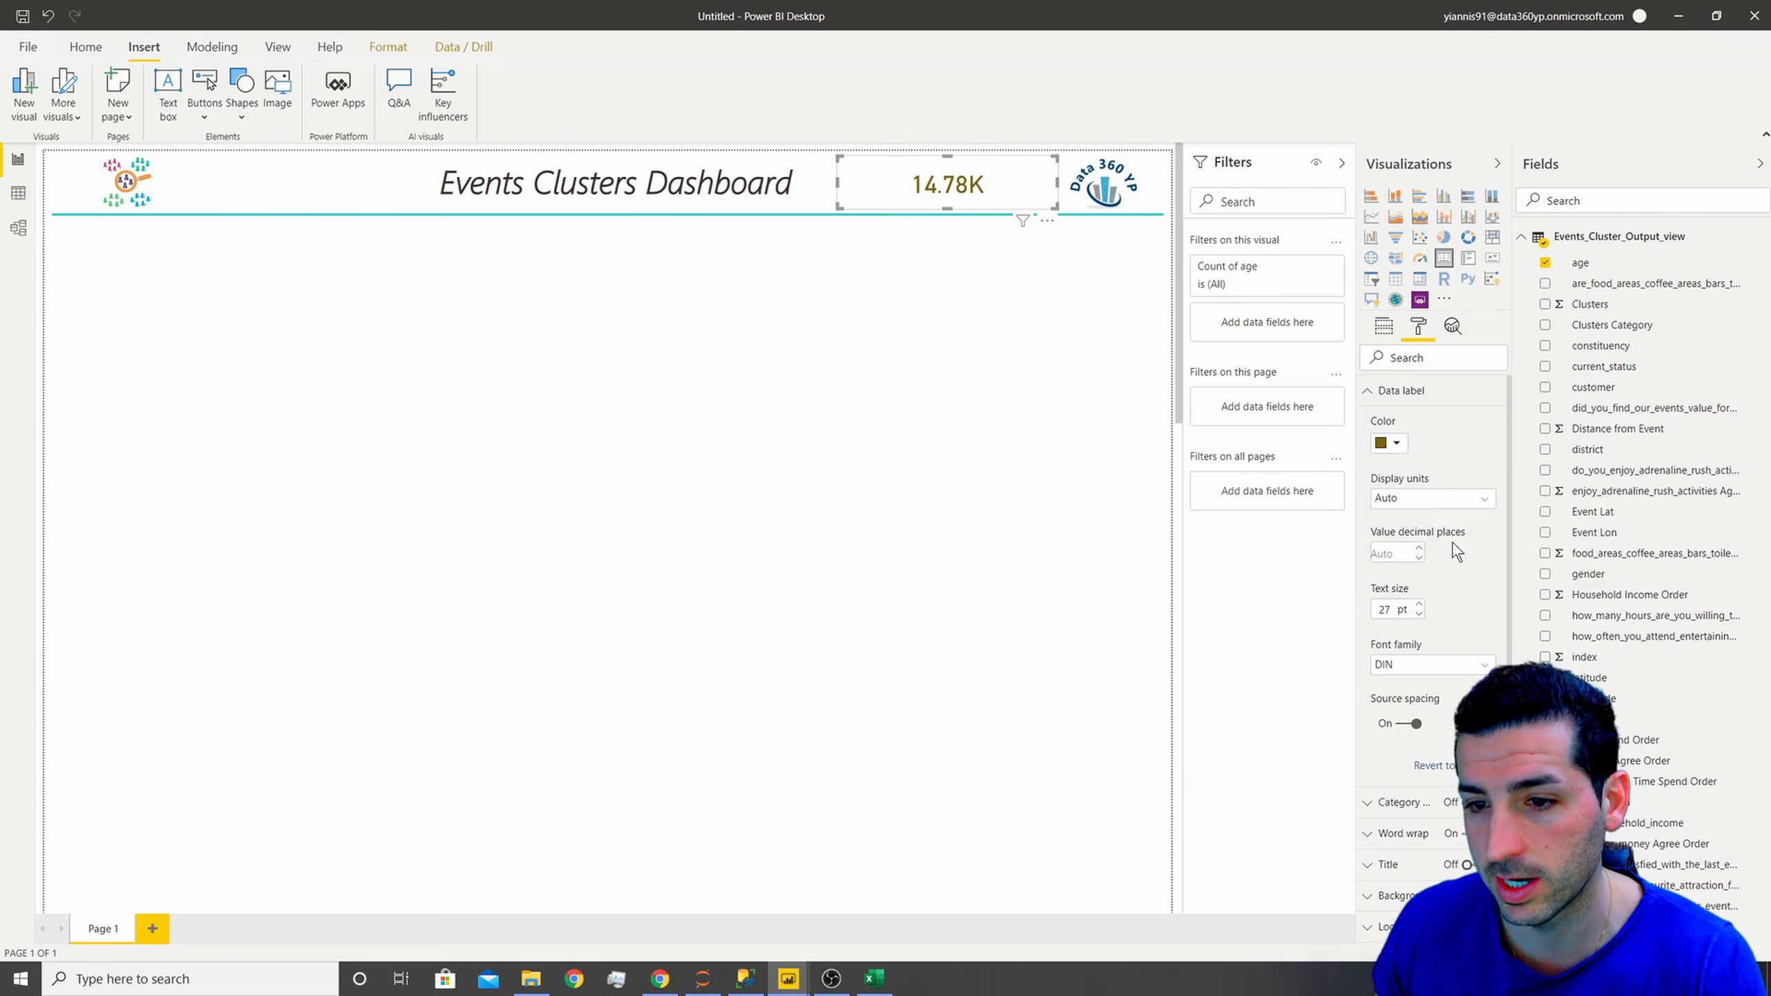
left_click(1379, 390)
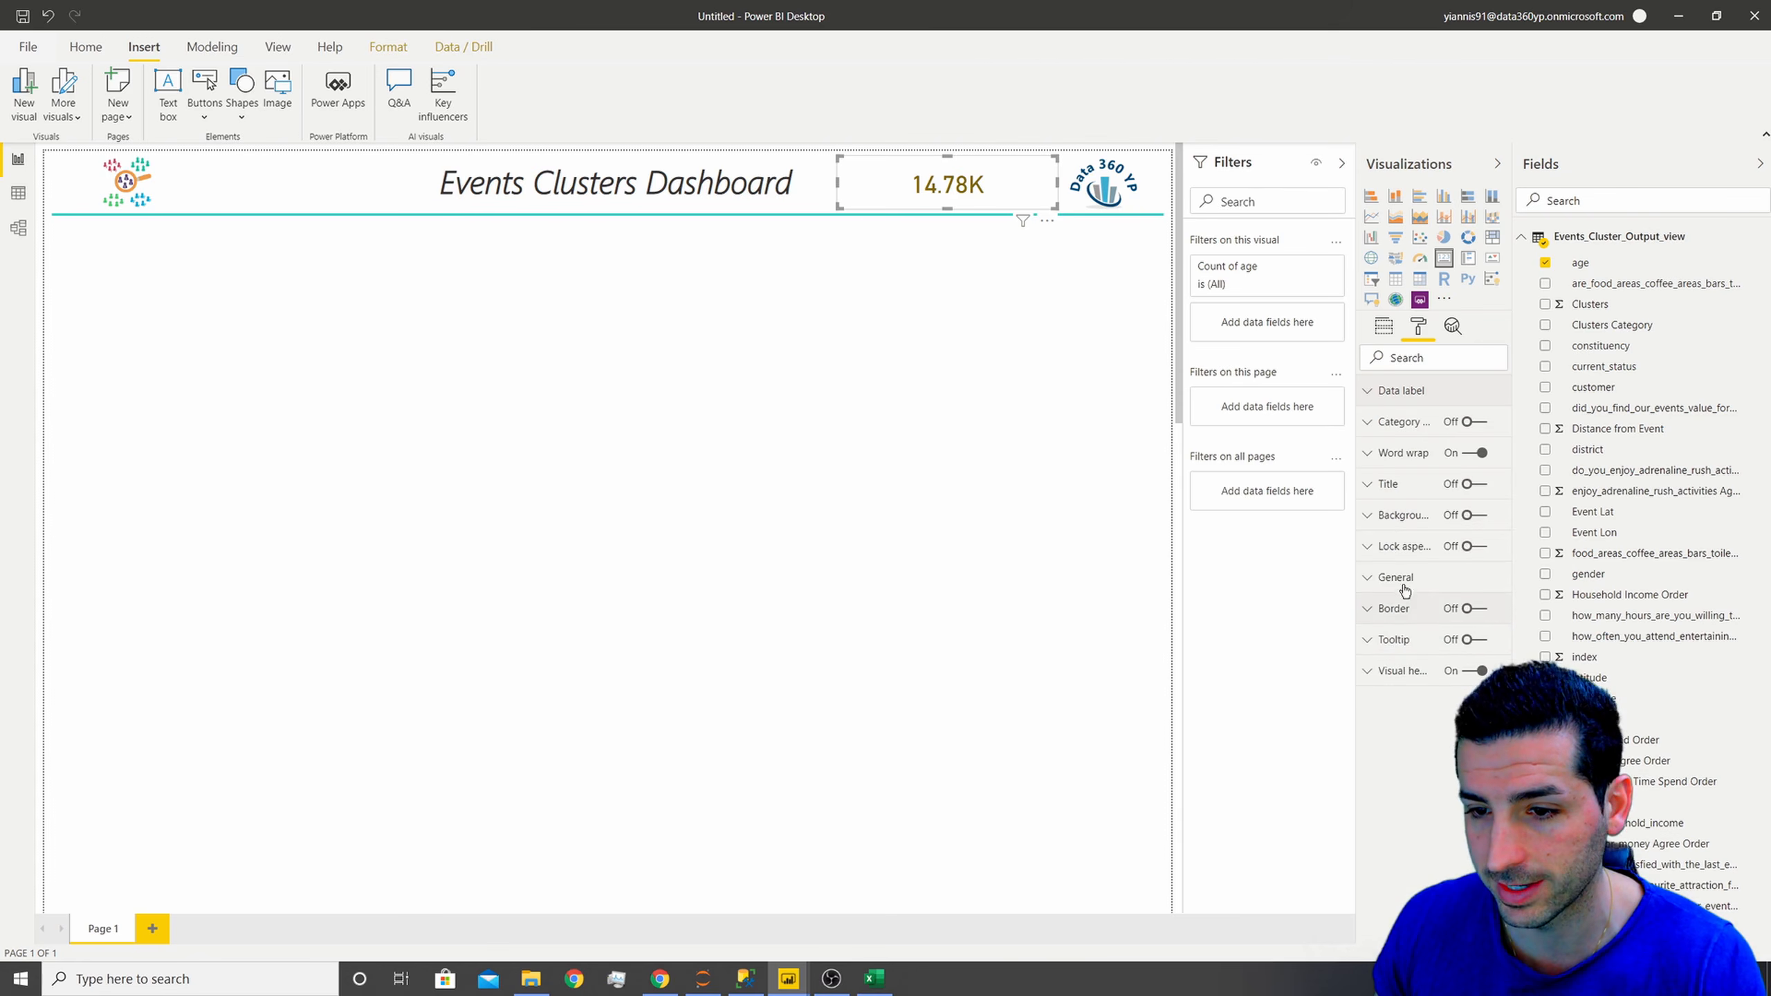
- Give the header card the title "Number of Data-Points", centered, 11 pt, in black
left_click(1473, 483)
left_click(1415, 534)
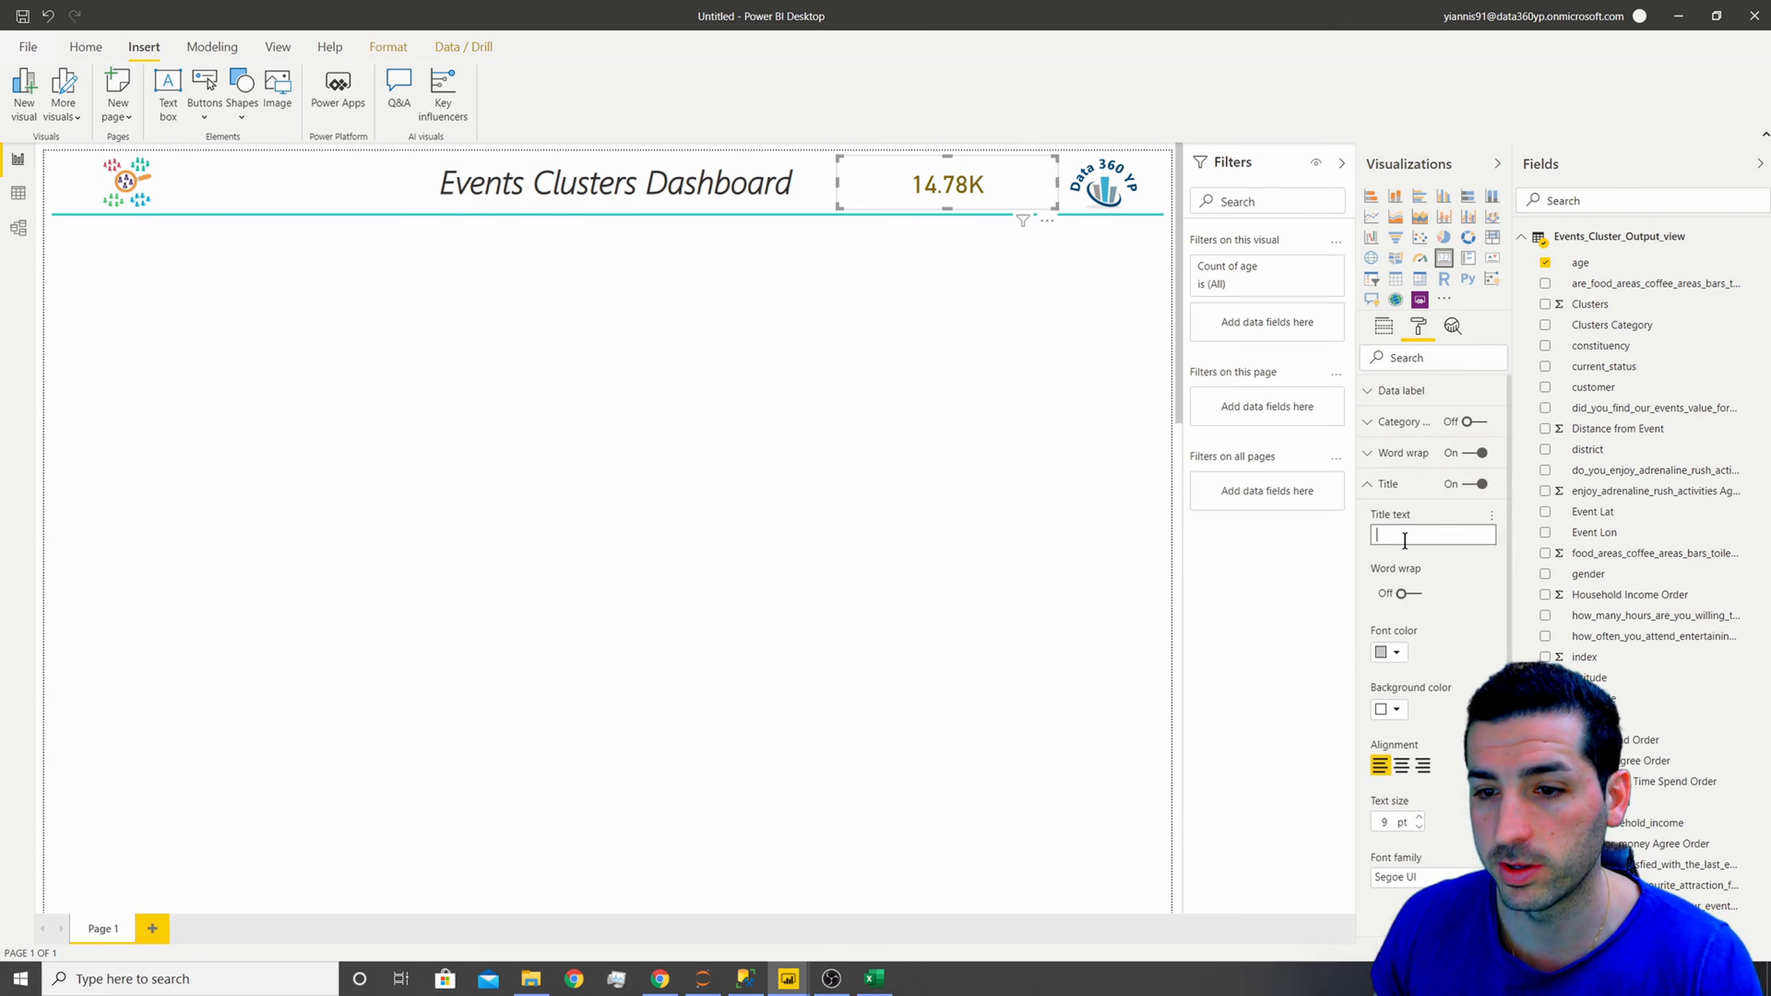
type("Number of Data-Points")
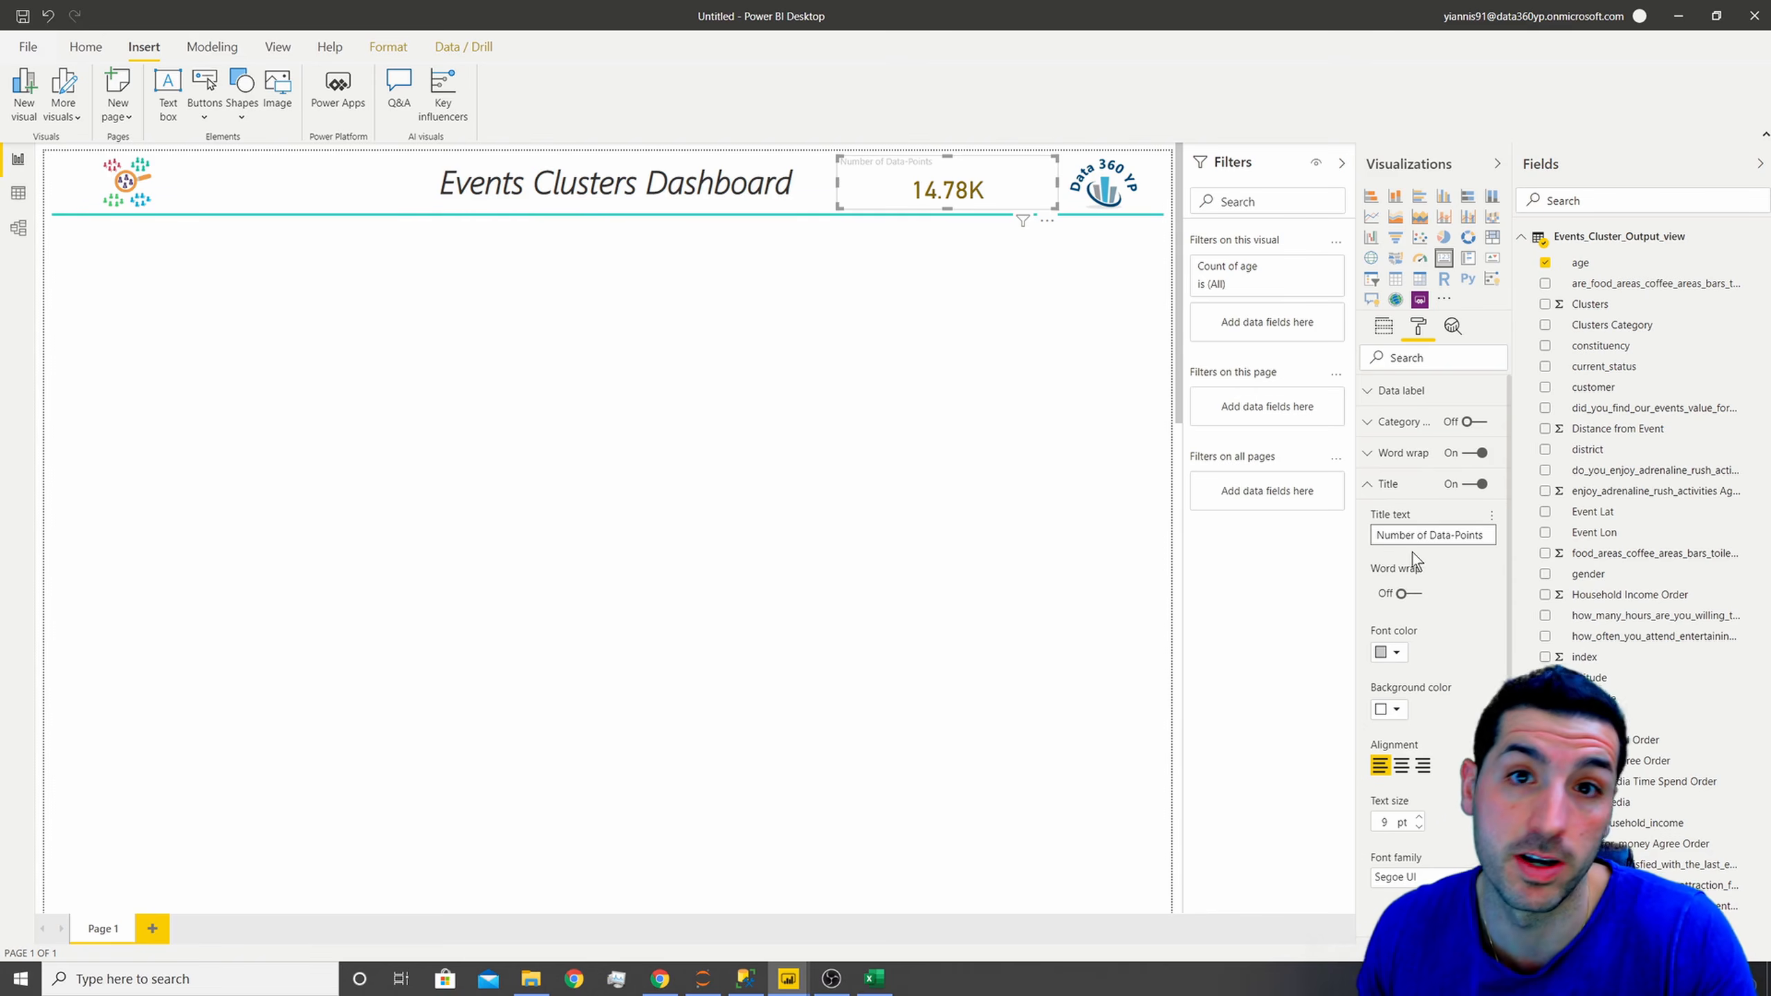
left_click(1401, 765)
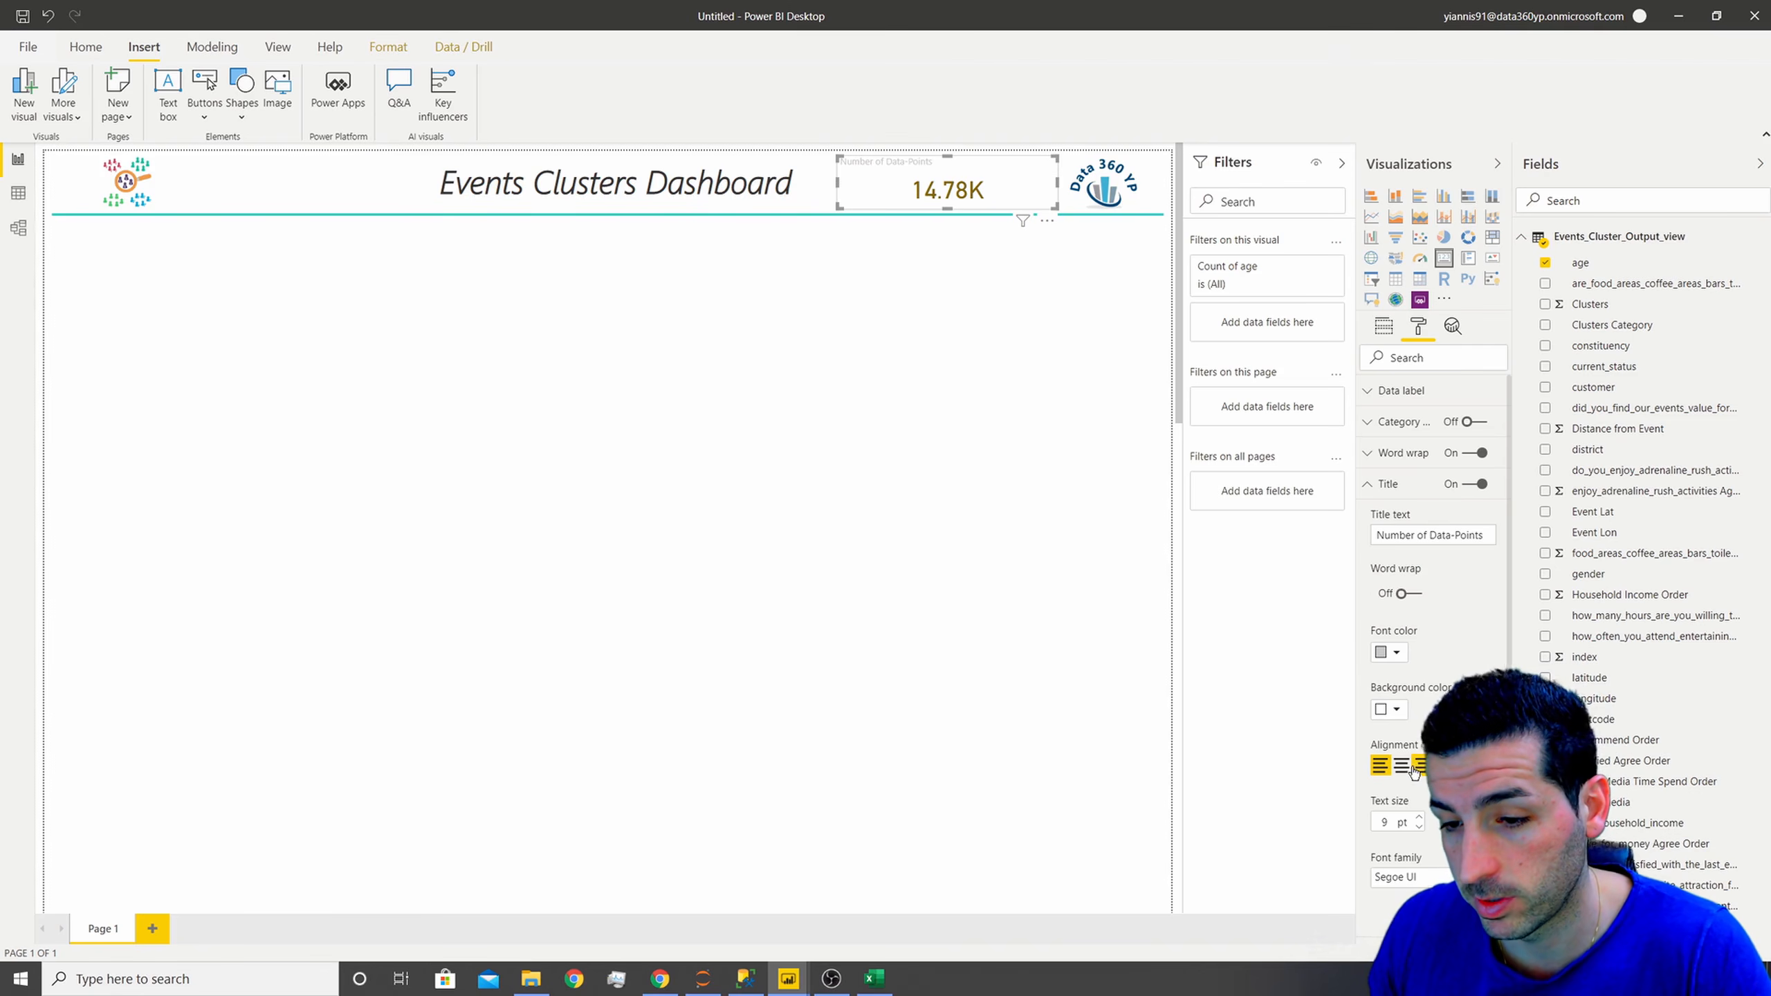
left_click(1419, 817)
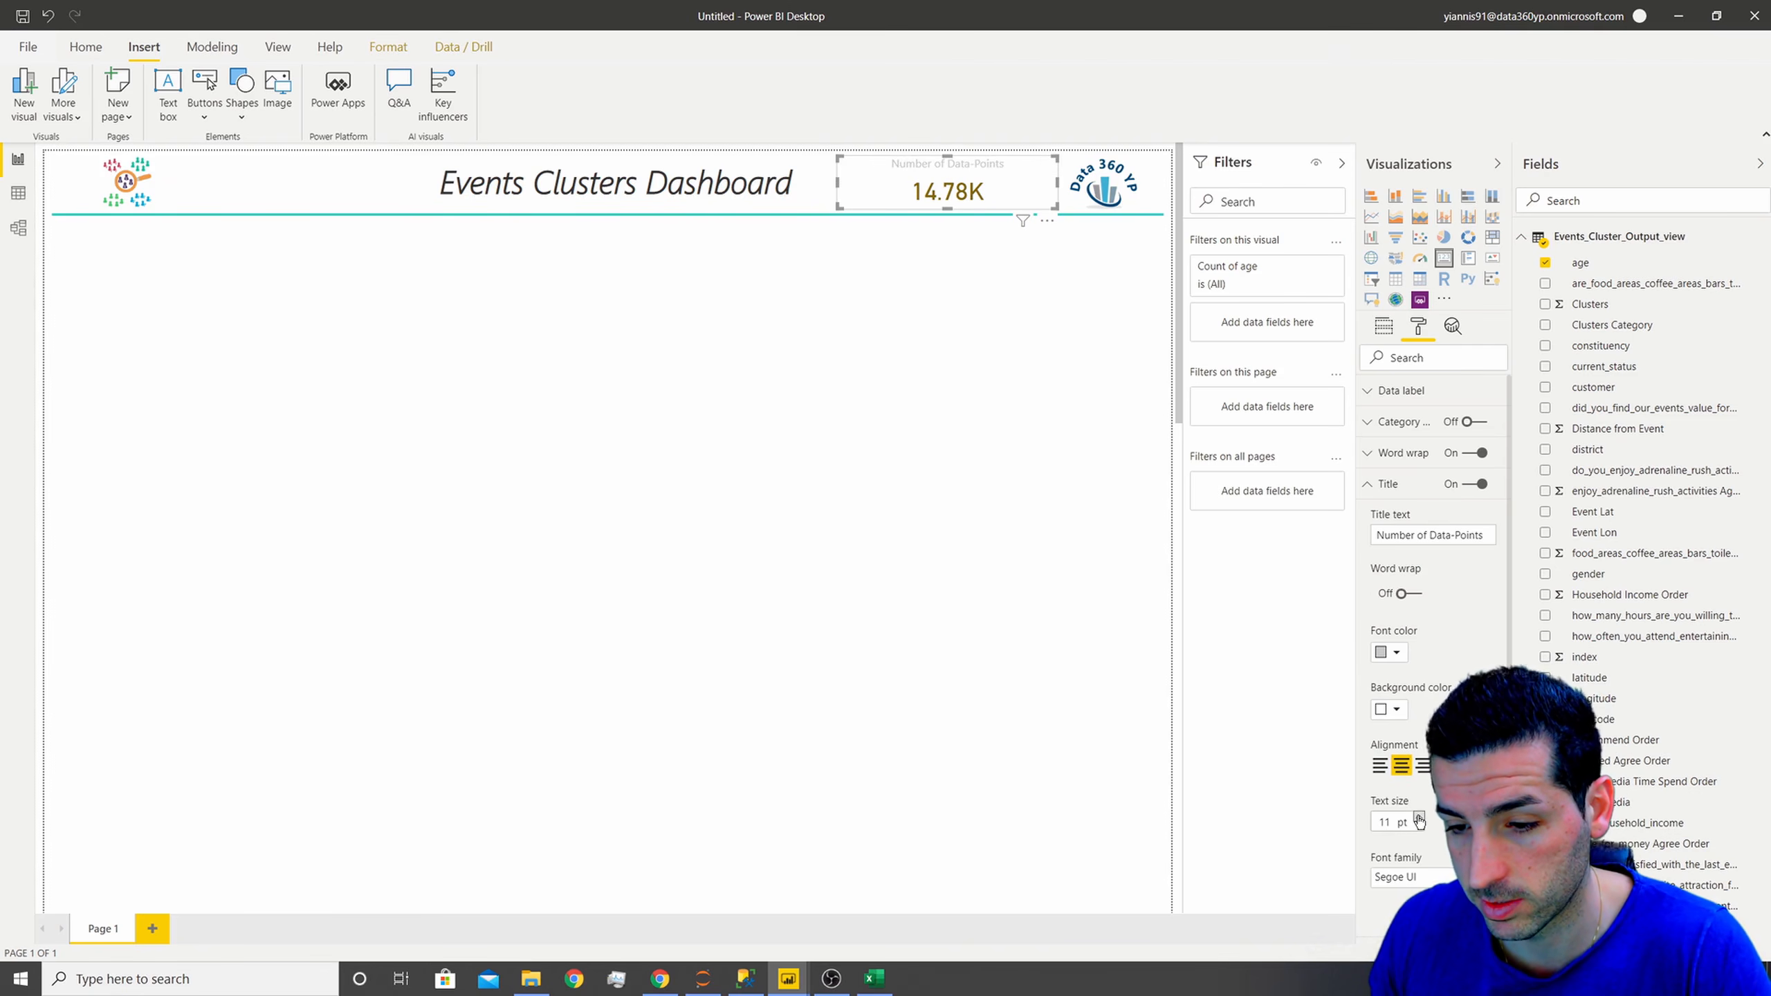
left_click(1387, 652)
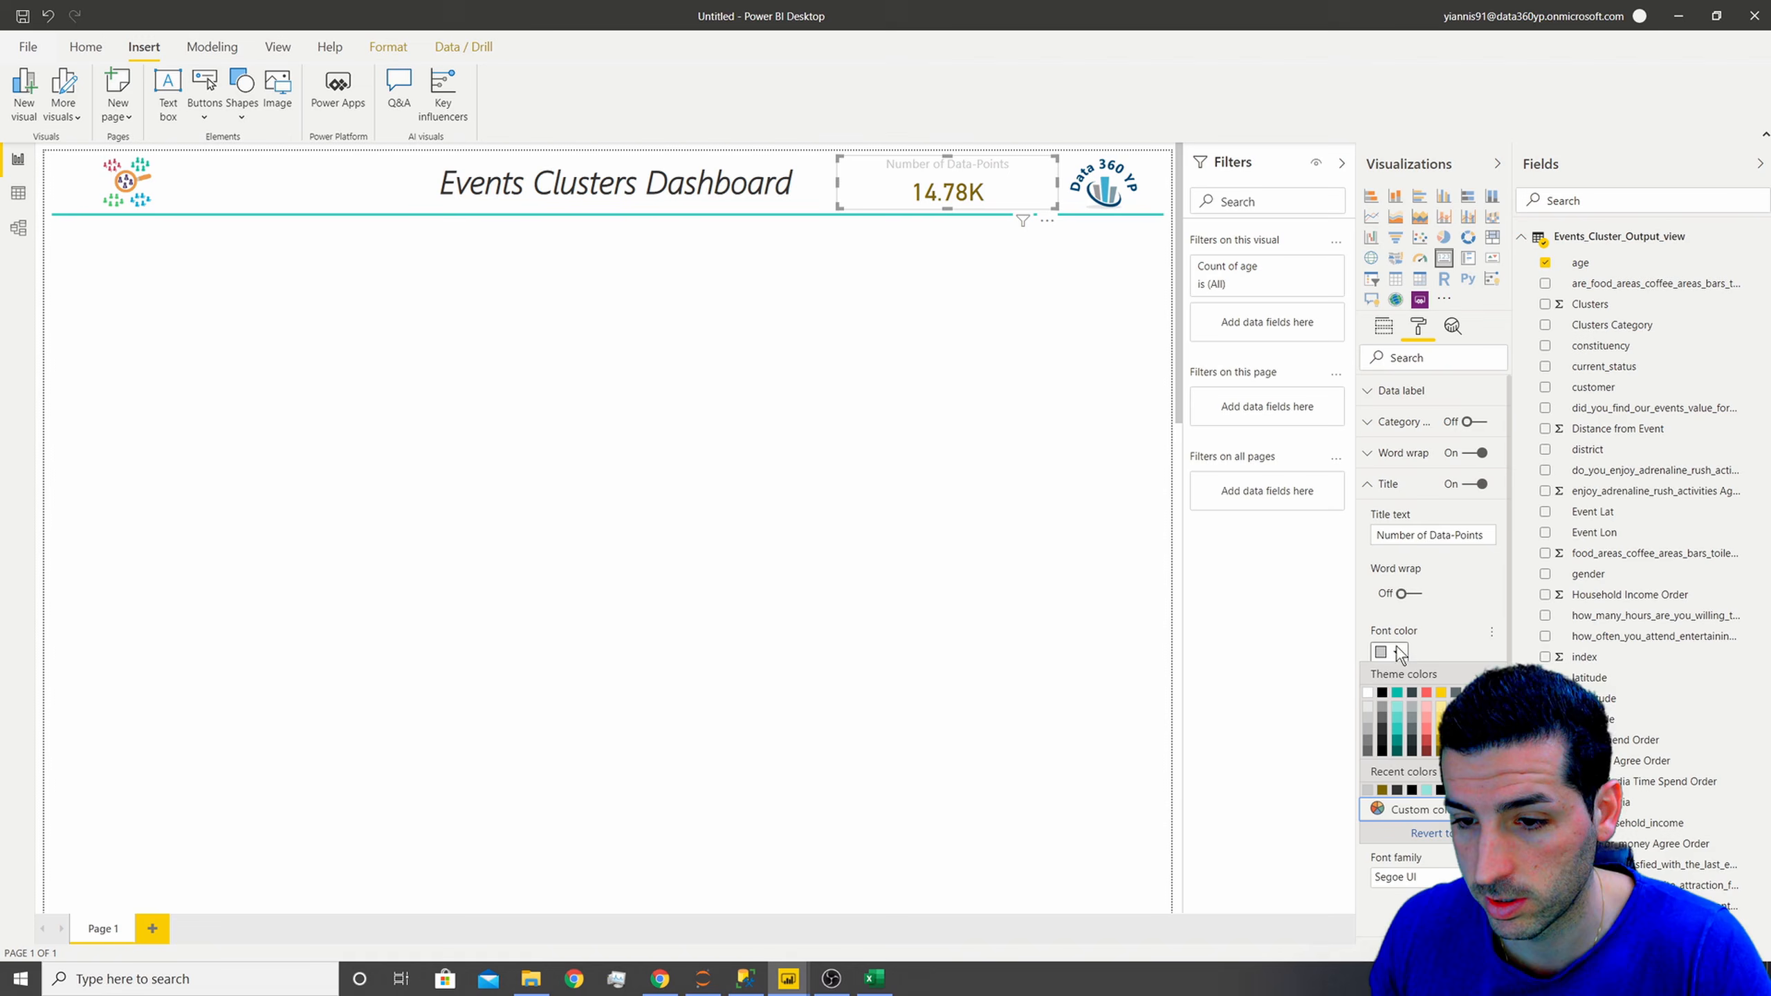
left_click(1383, 693)
left_click(1398, 492)
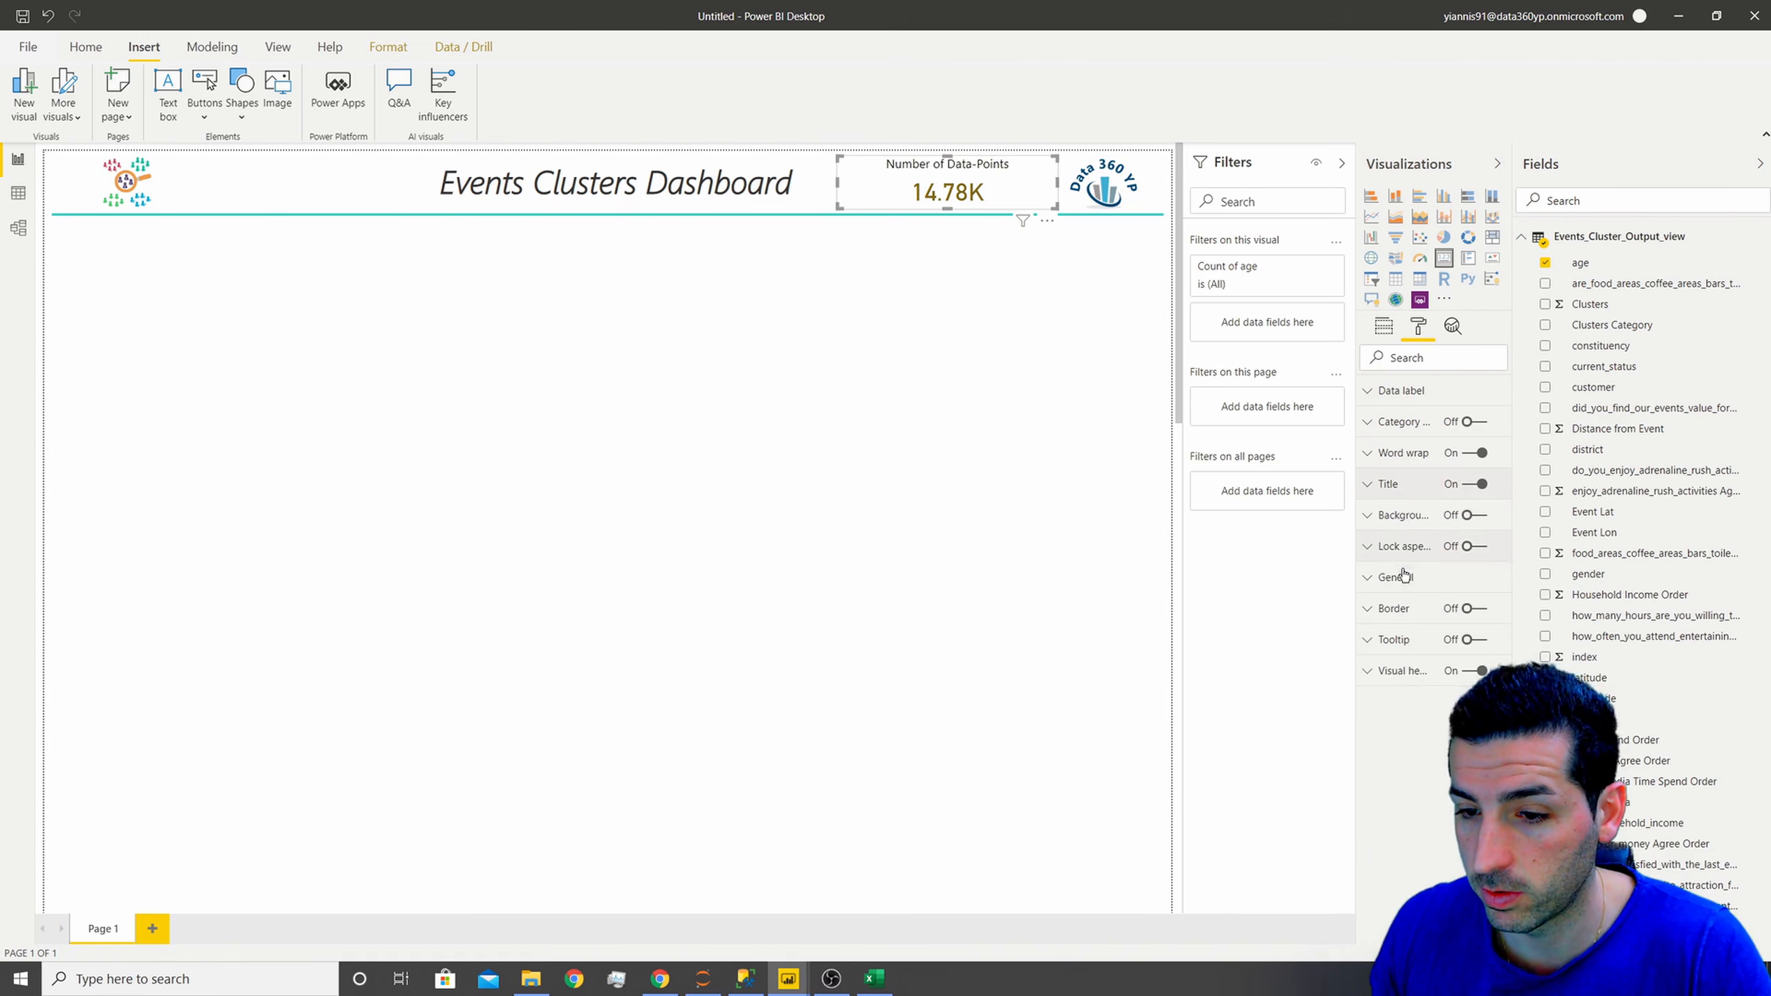
- Add a light teal border with a 25 px radius to the header card
left_click(1467, 608)
left_click(1389, 660)
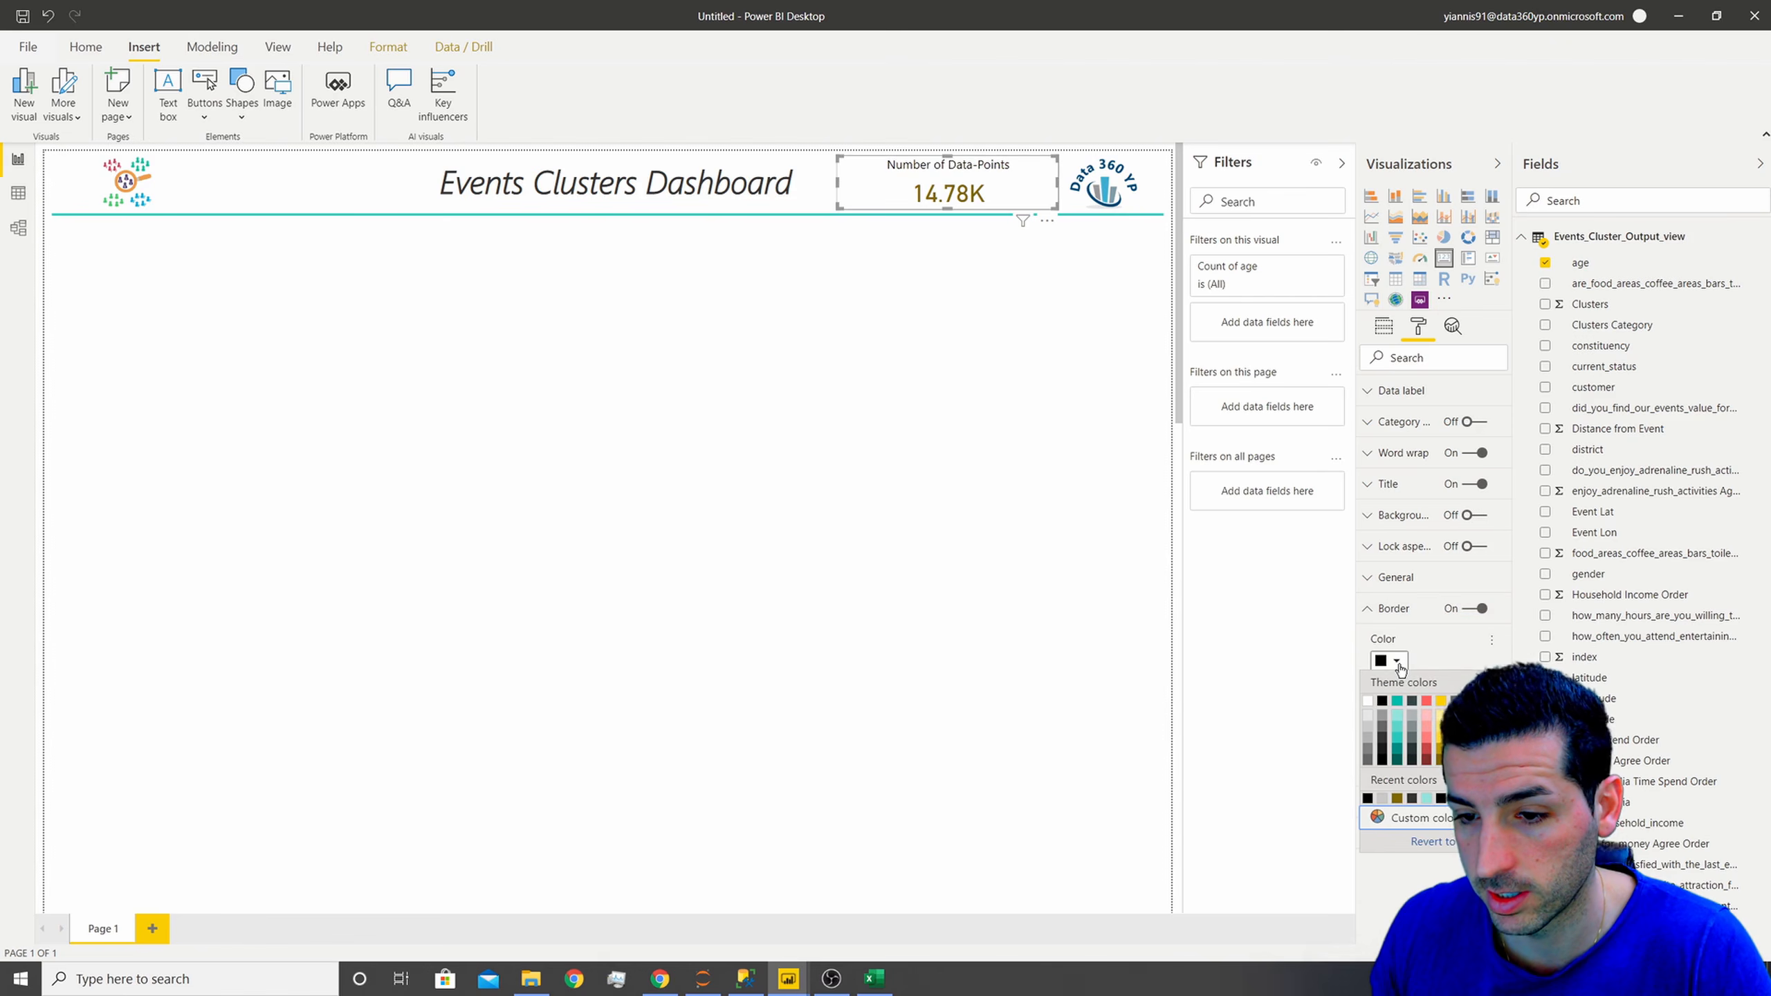
left_click(1394, 716)
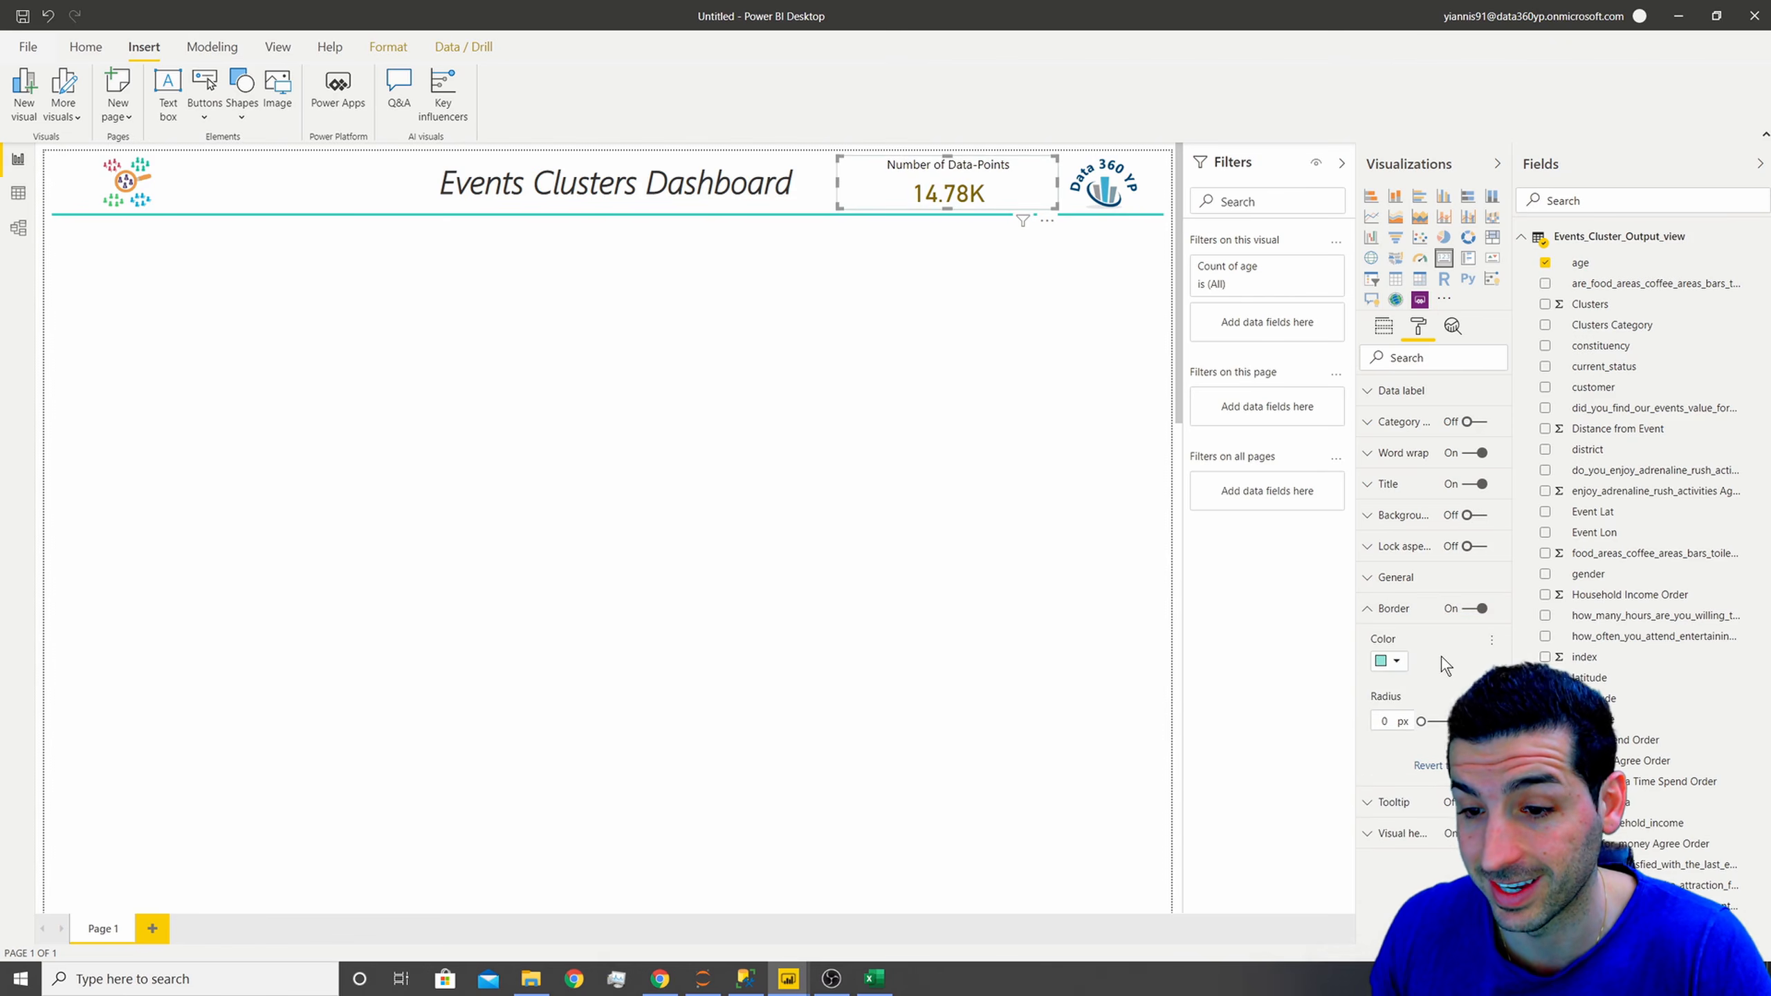
left_click(1386, 721)
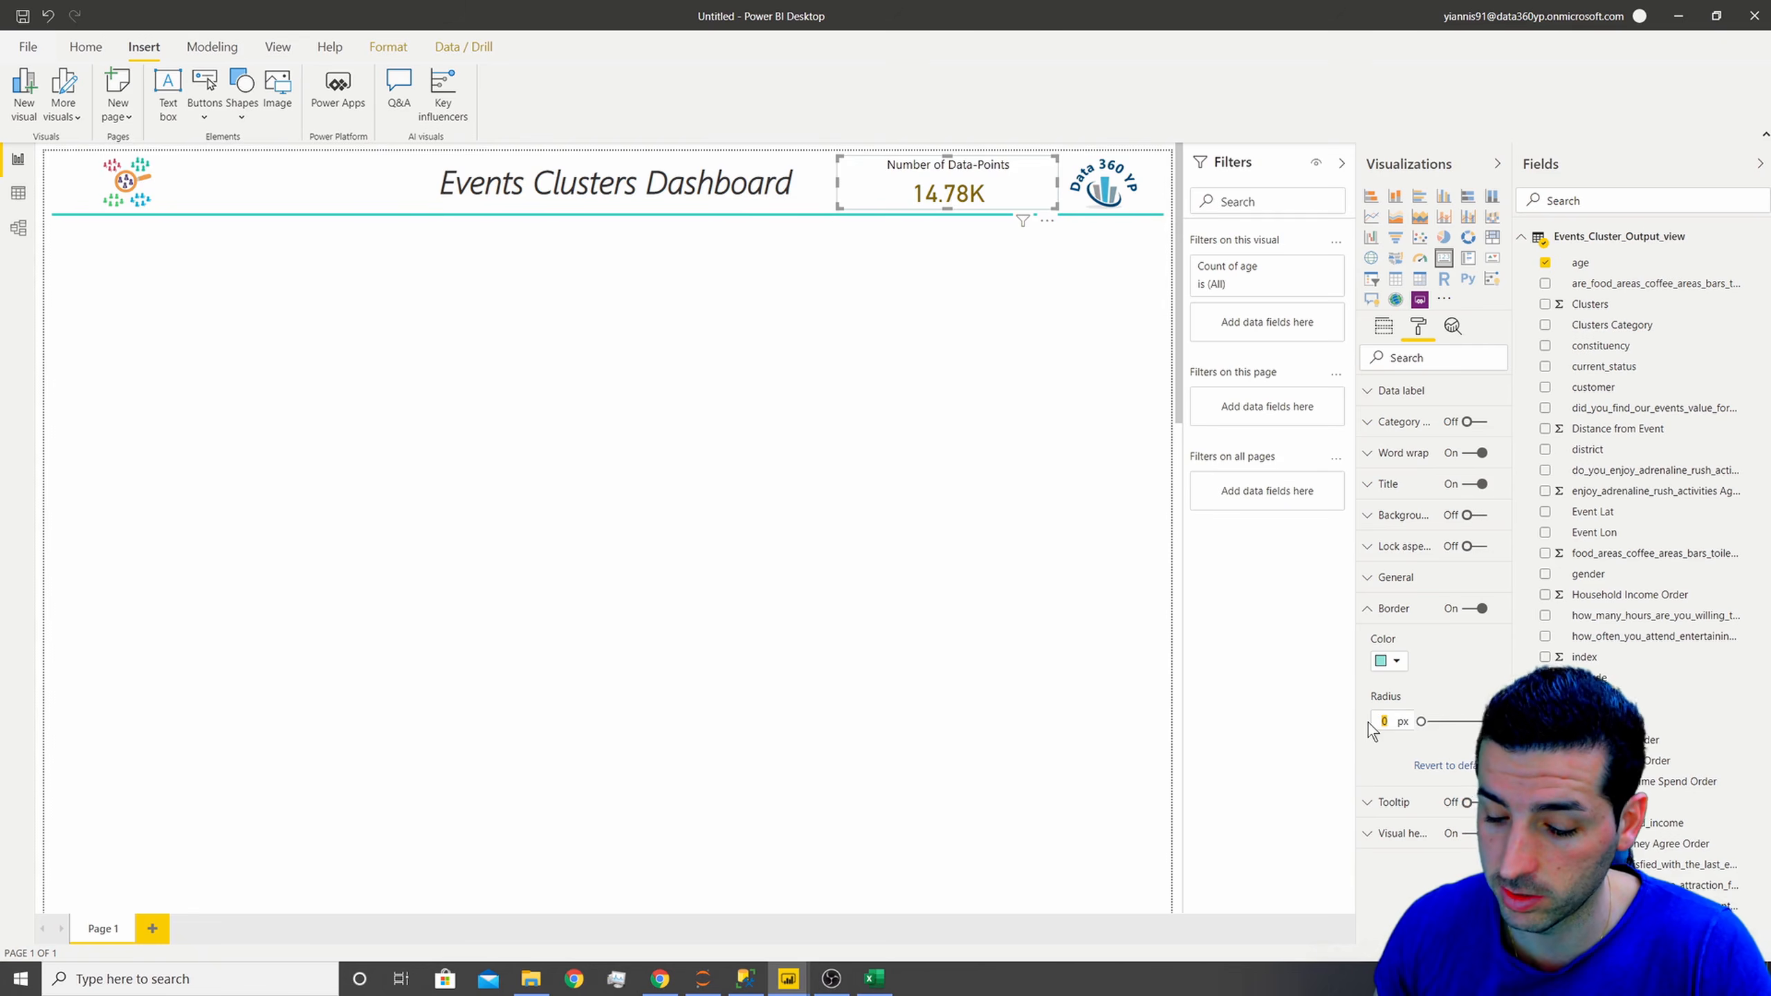
type("25")
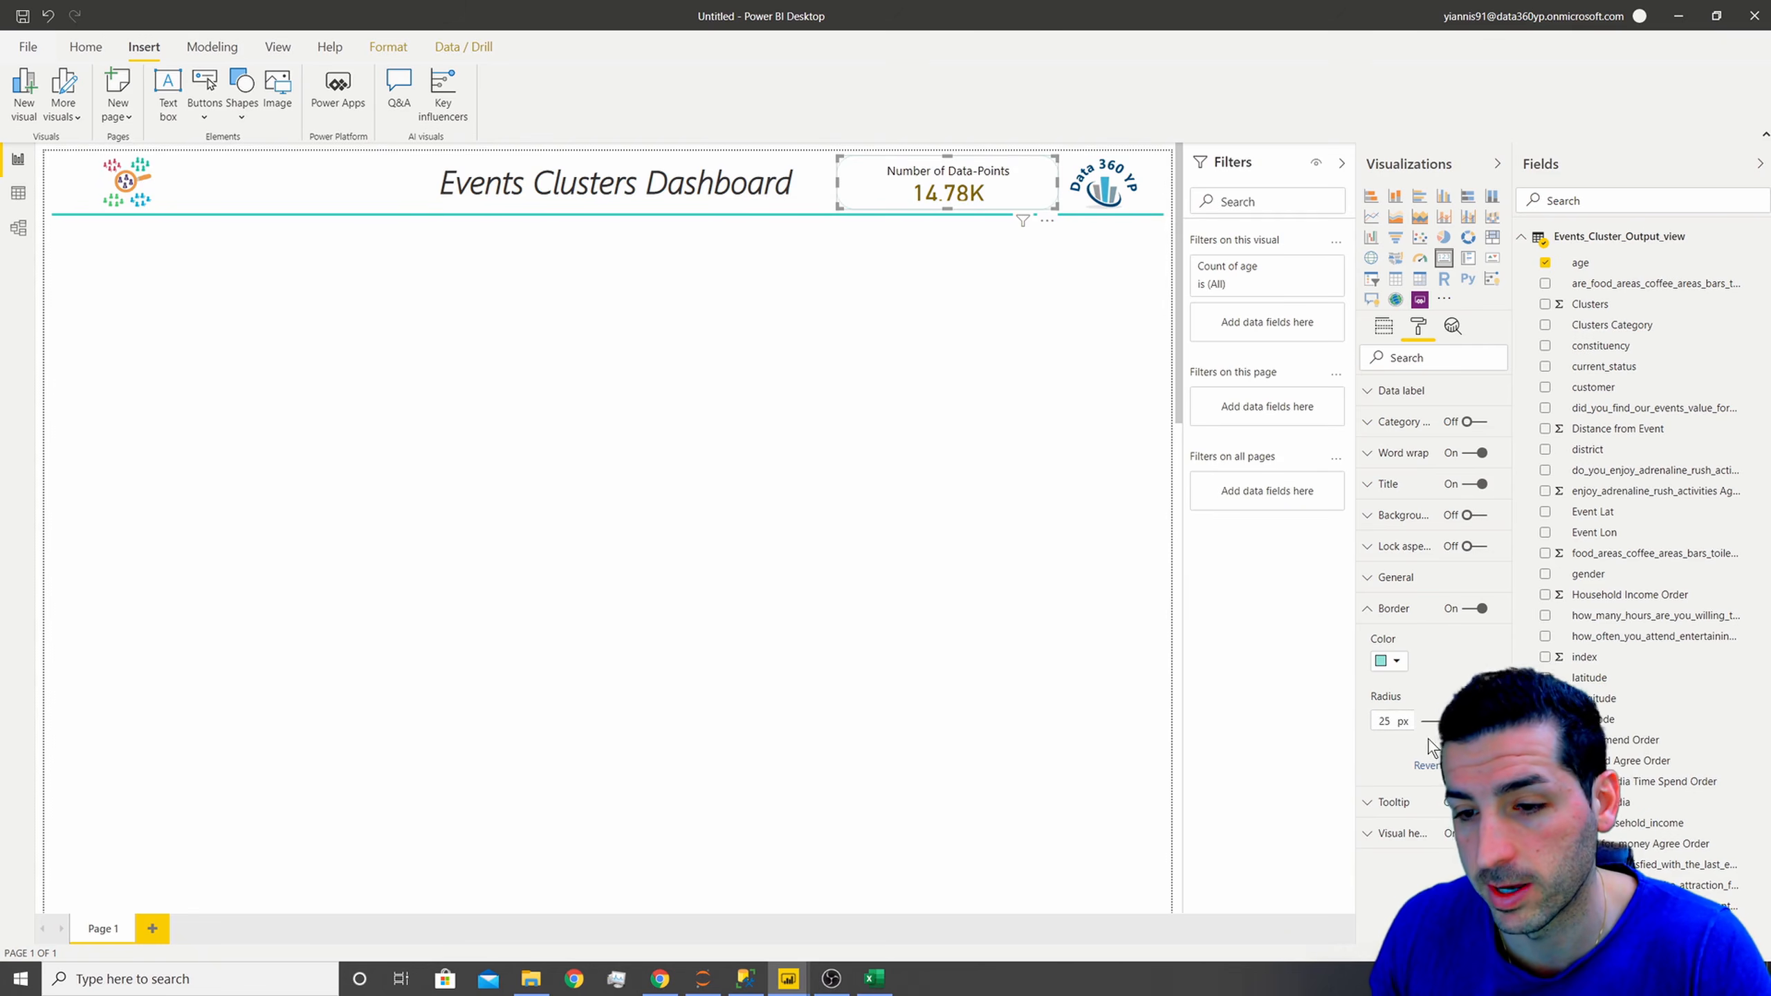
left_click(959, 312)
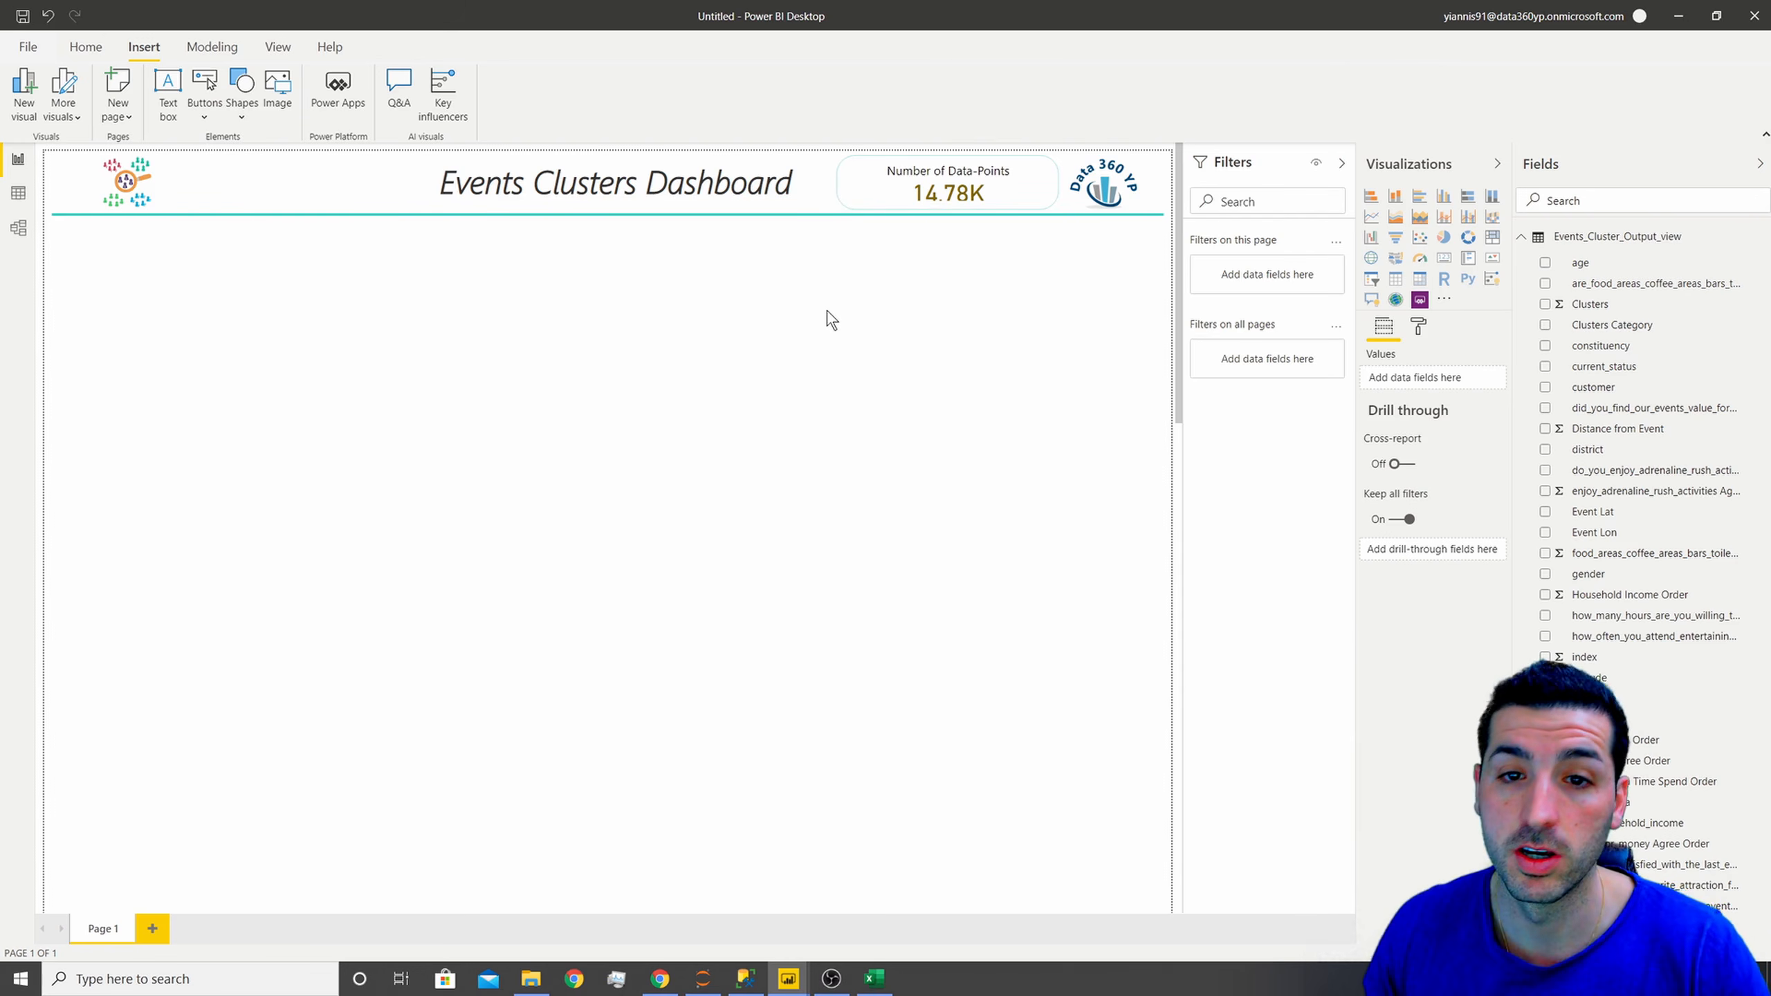
- Make the header card slightly taller and narrower, keeping it between the dashboard title and the Data 360 YP logo
left_click(953, 197)
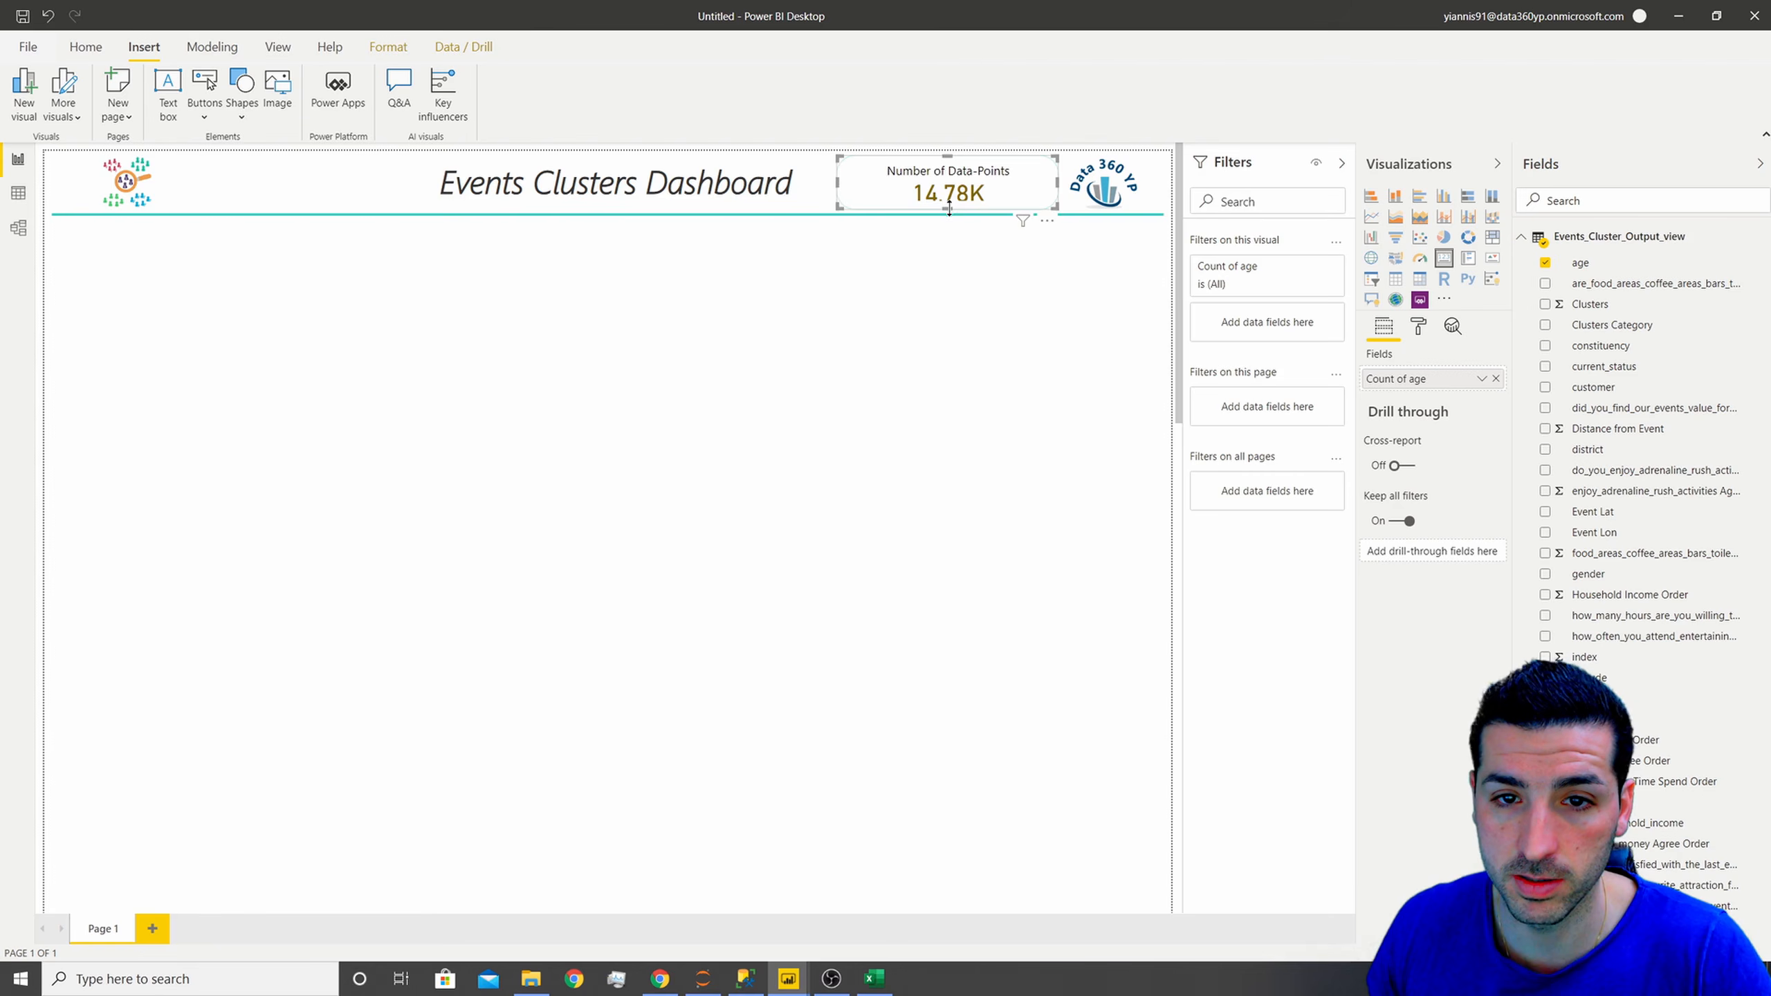
left_click(952, 215)
left_click(1012, 317)
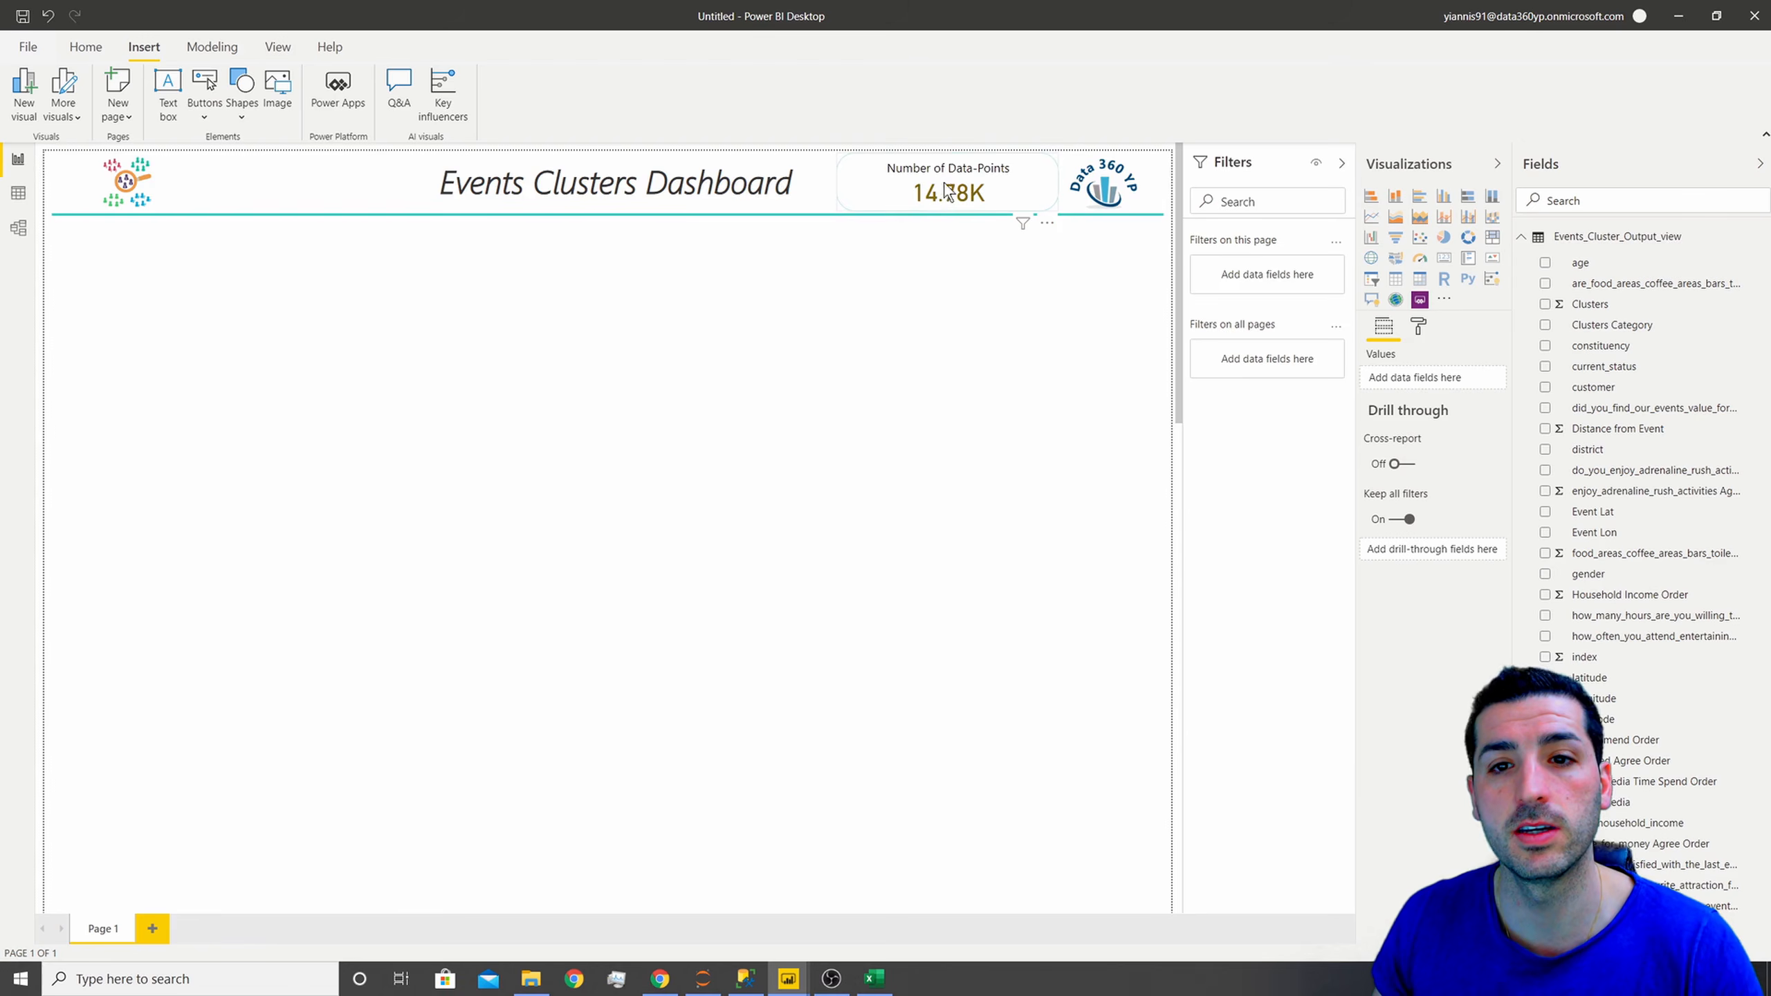
left_click(1039, 183)
left_click_drag(1054, 183, 956, 168)
left_click(938, 276)
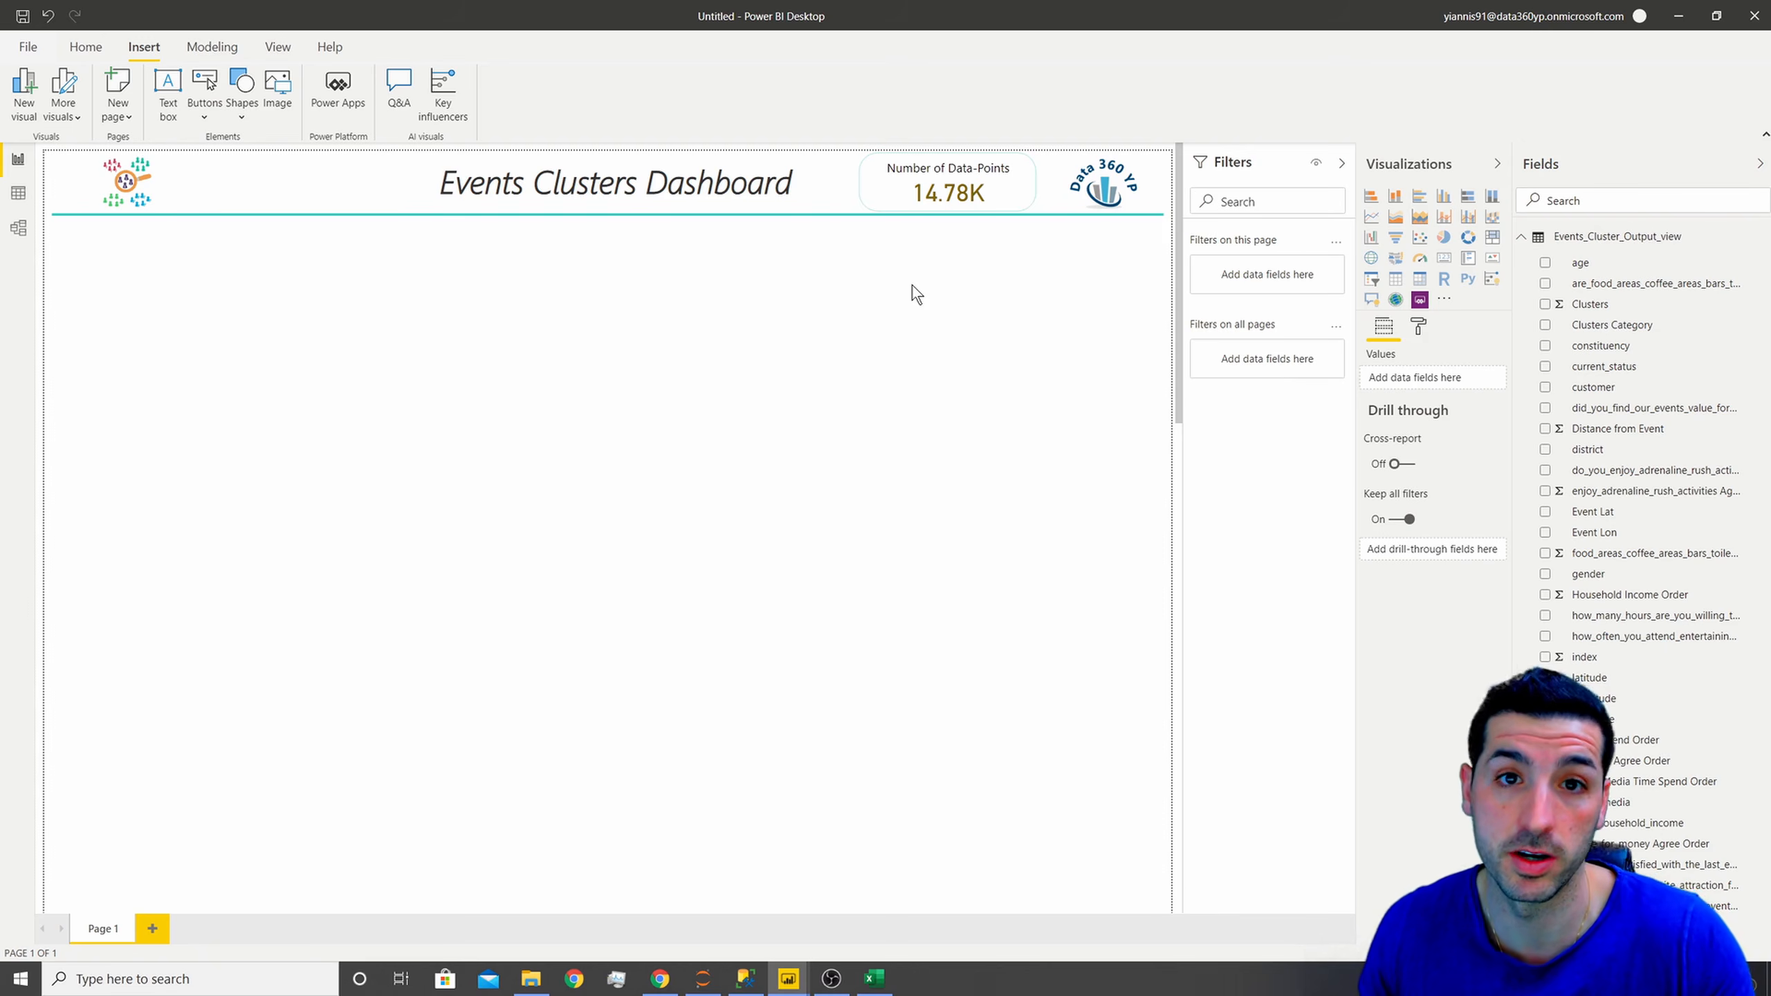
- Insert a slicer for the gender field, shrink it, and place it just below the divider at the page's left edge
type("ge")
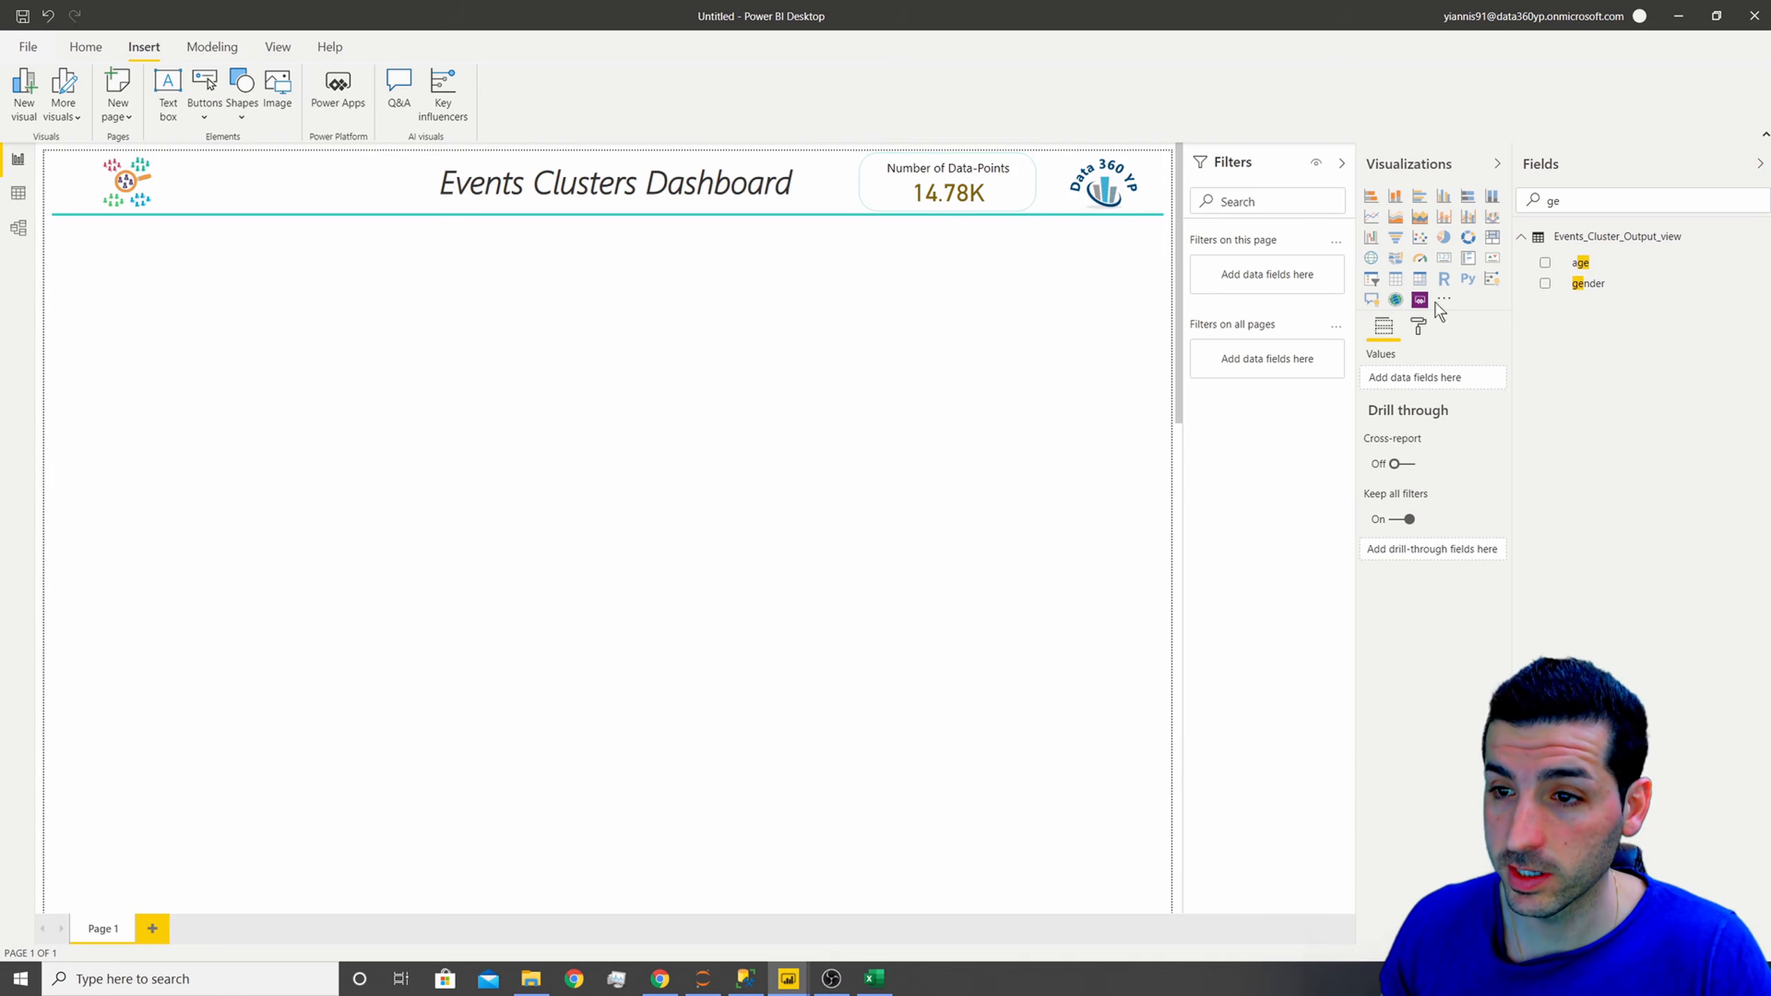
left_click(1370, 278)
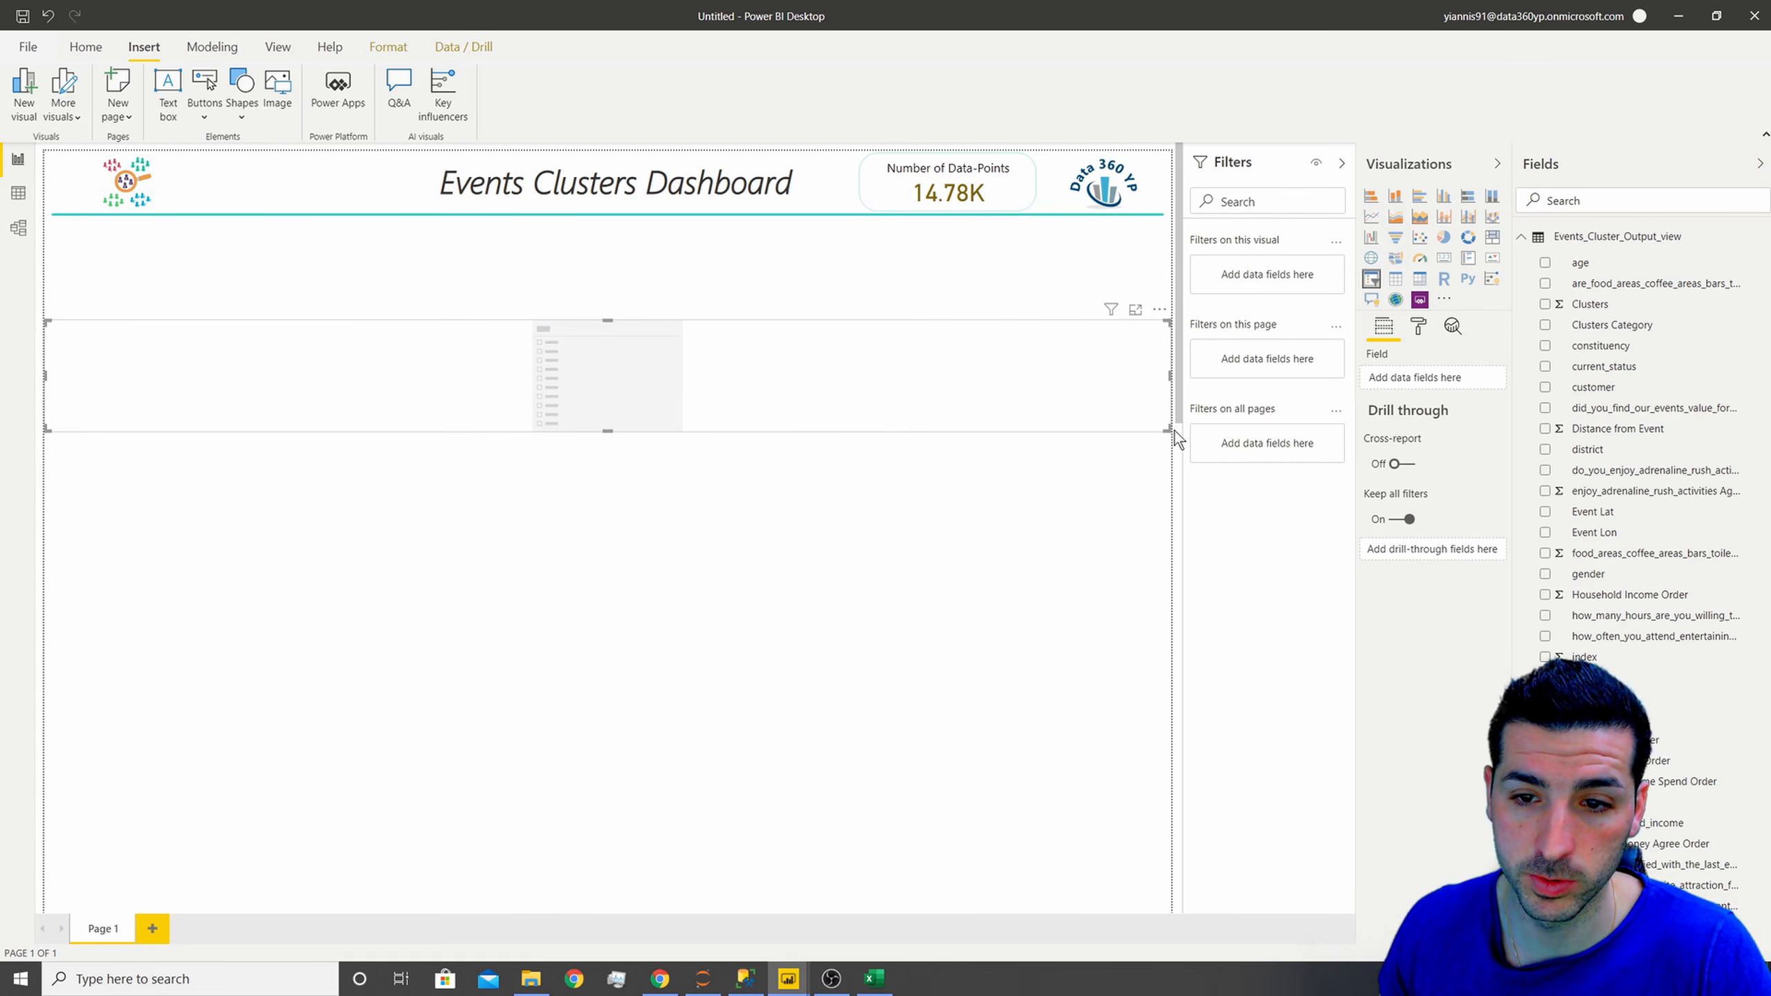
left_click_drag(1171, 430, 255, 389)
left_click_drag(136, 350, 142, 258)
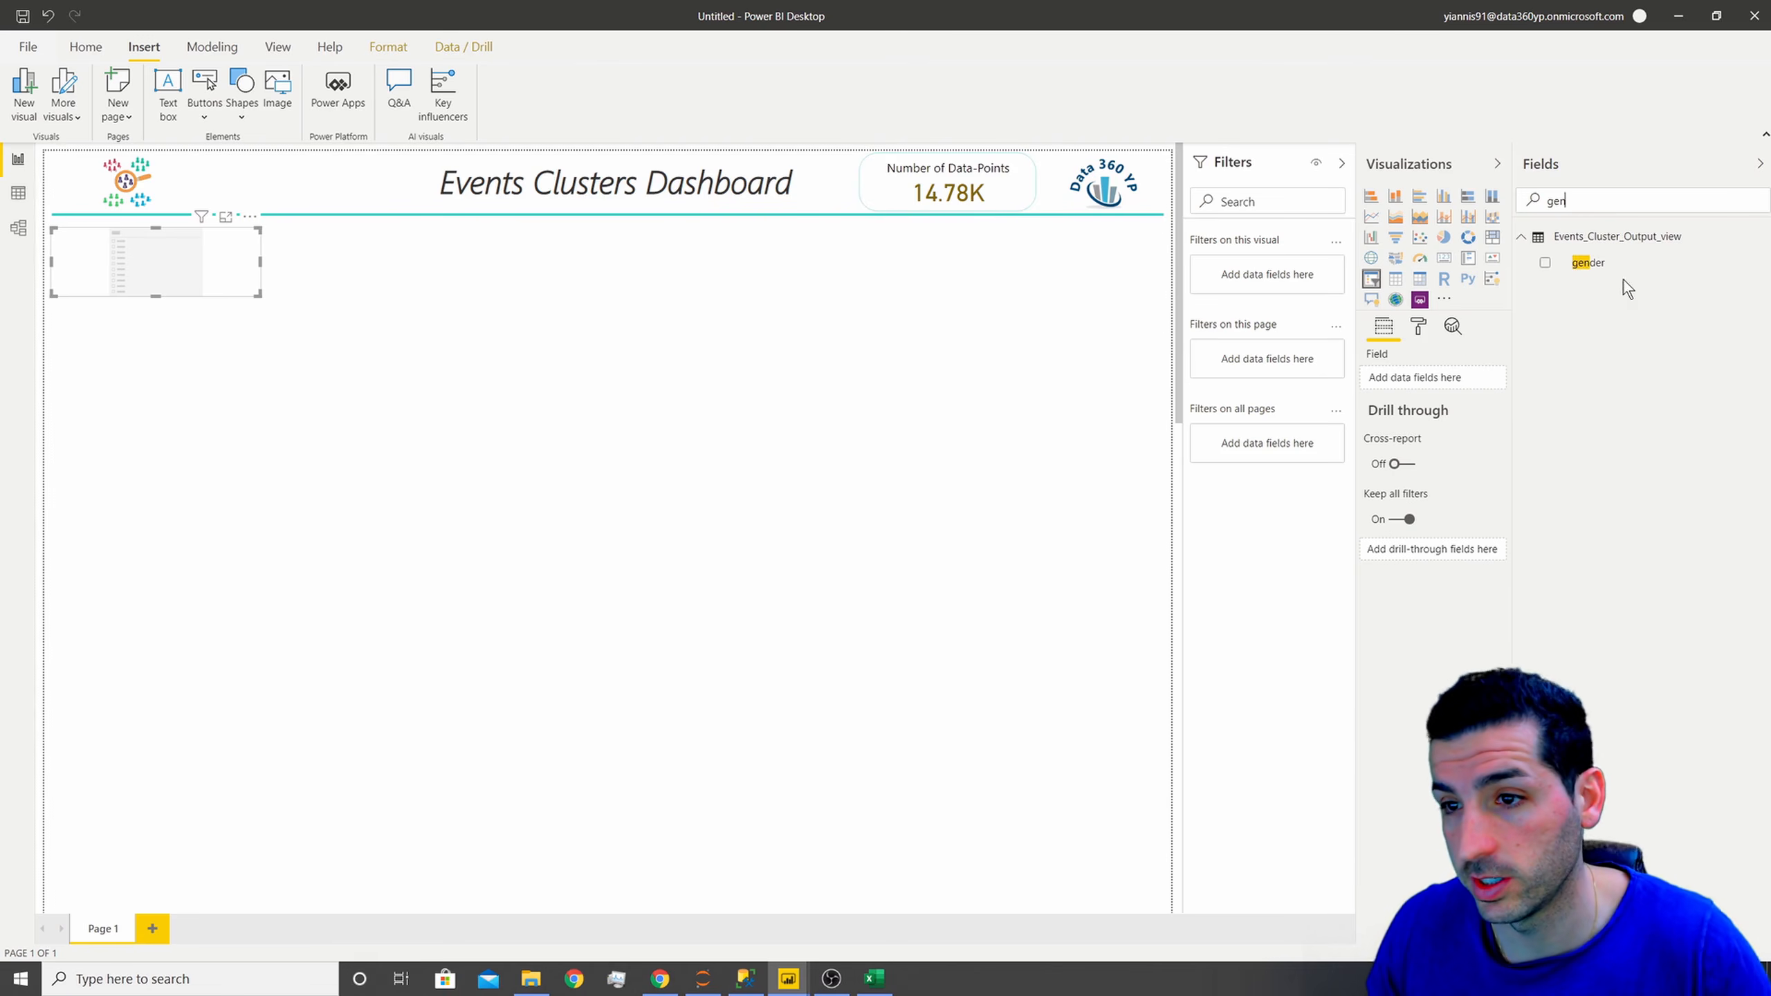
left_click_drag(1518, 363, 1429, 378)
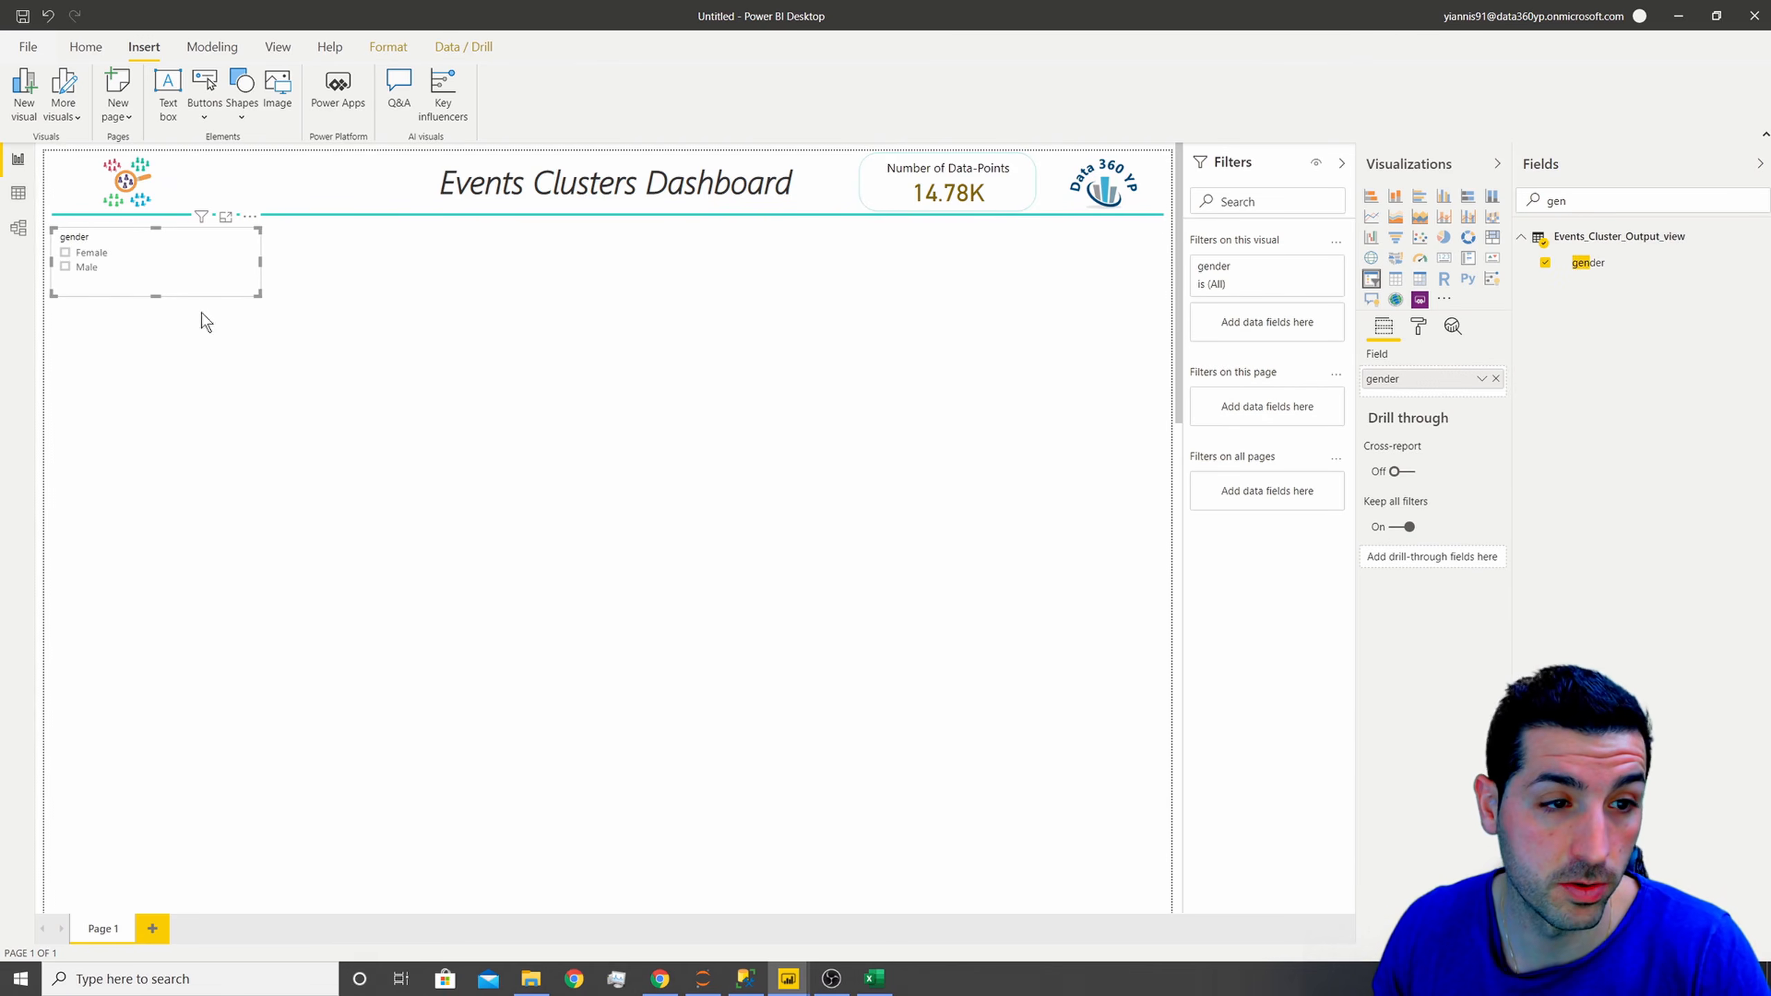
left_click(82, 256)
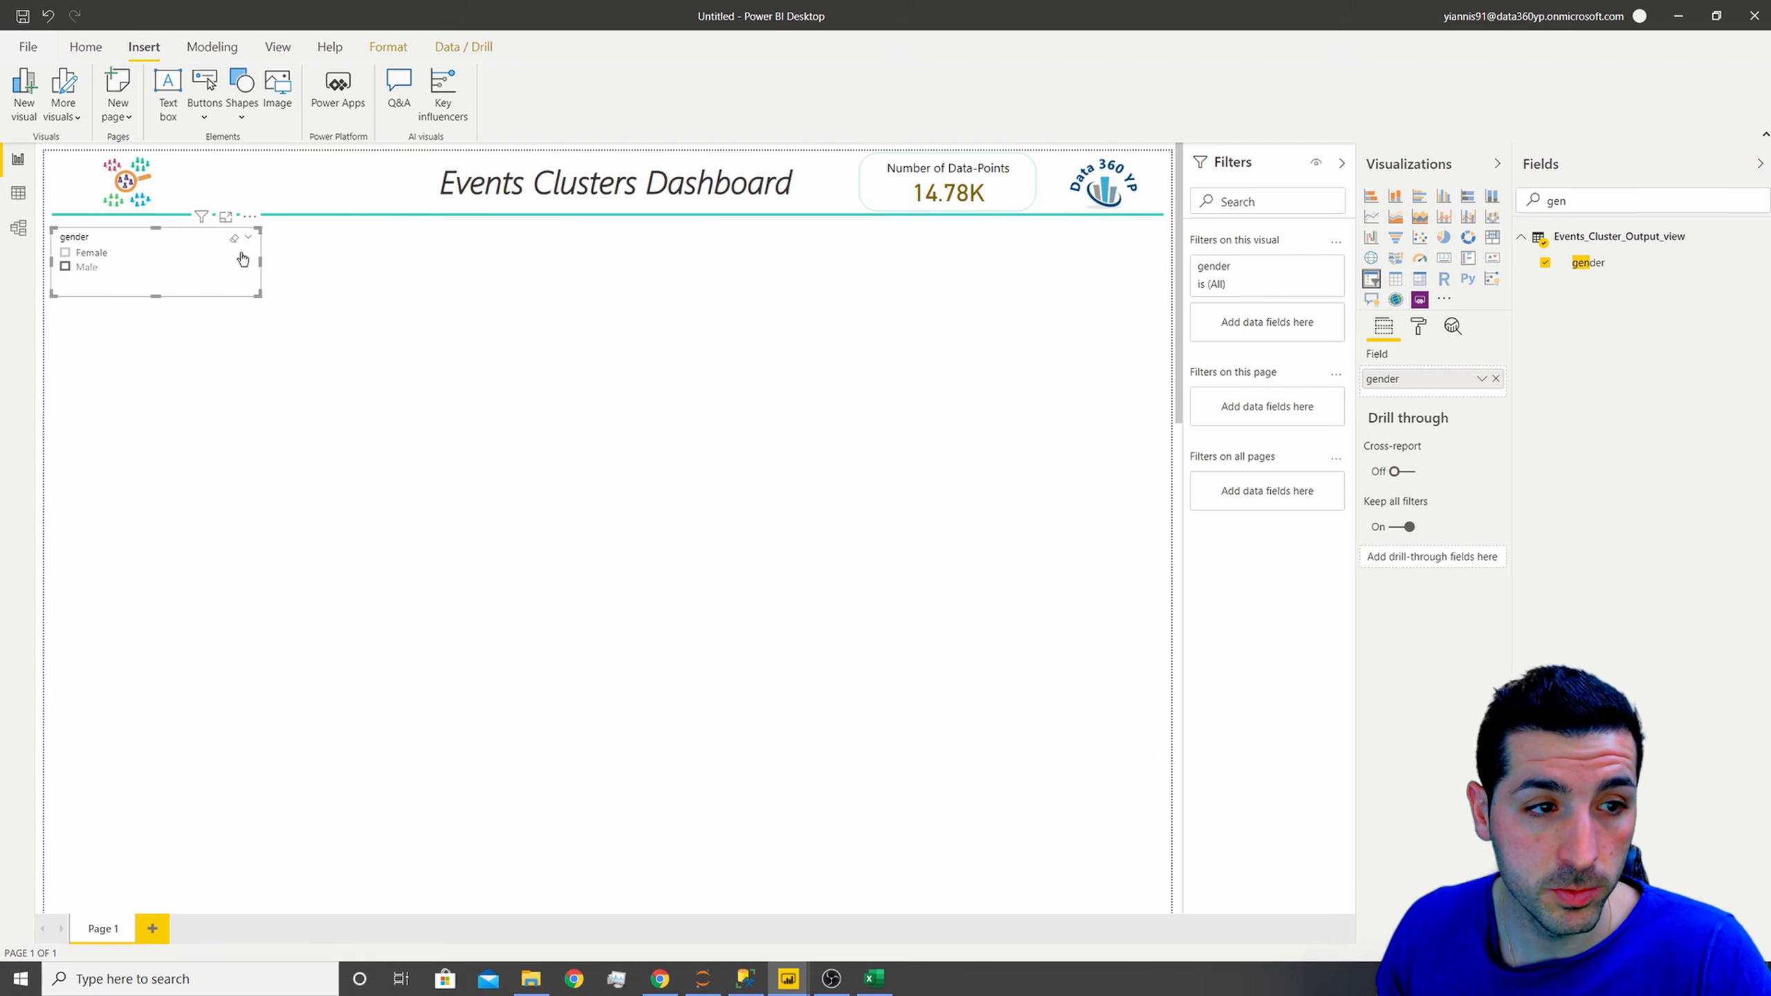
- Set the gender slicer's orientation to Horizontal
left_click(1418, 327)
left_click(1424, 392)
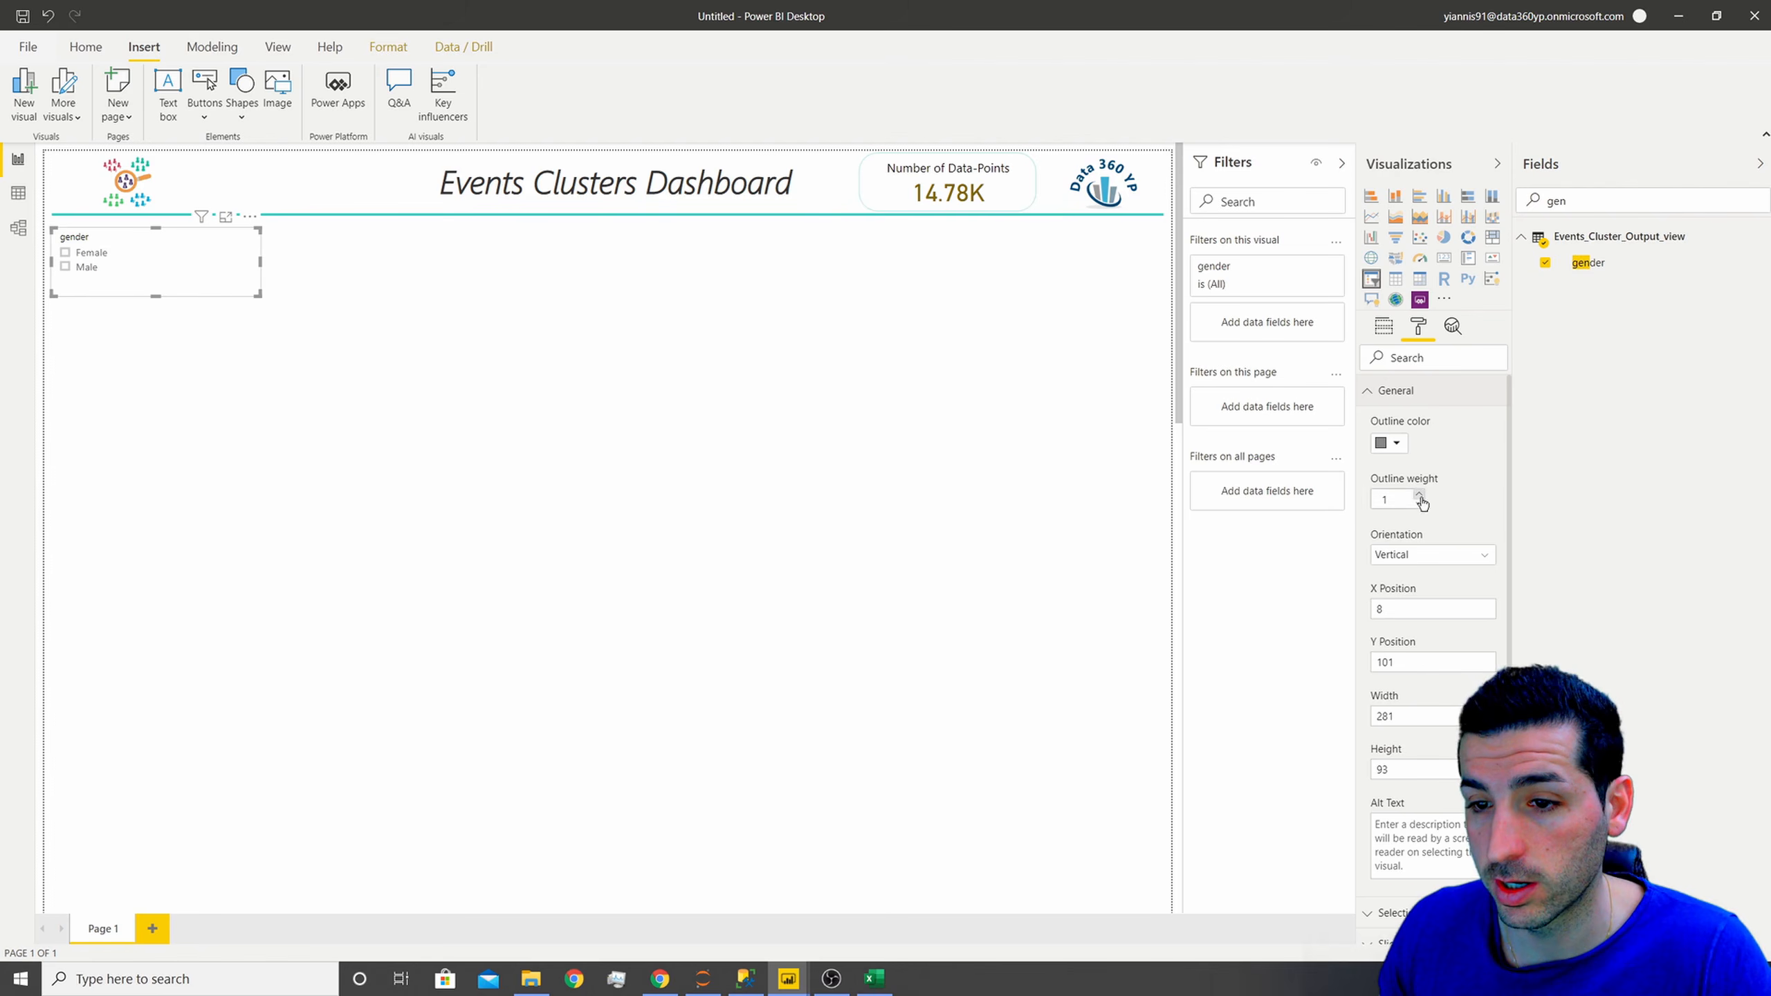
left_click(1412, 559)
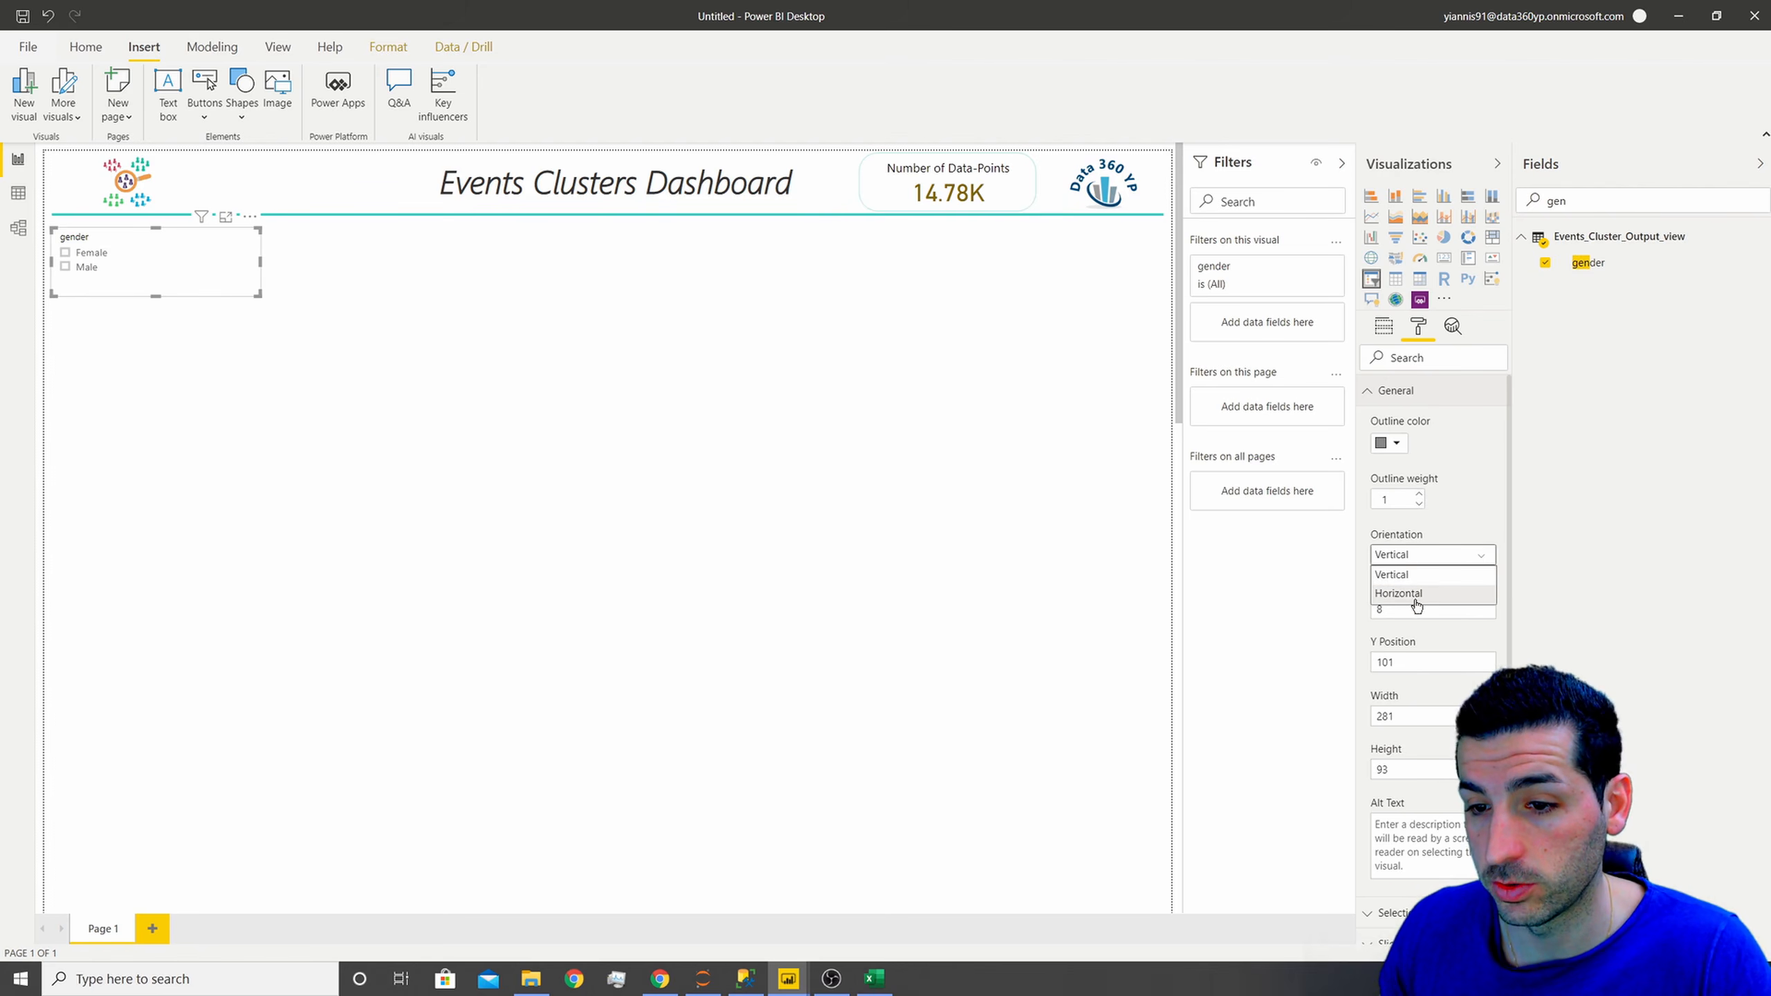
left_click(1391, 592)
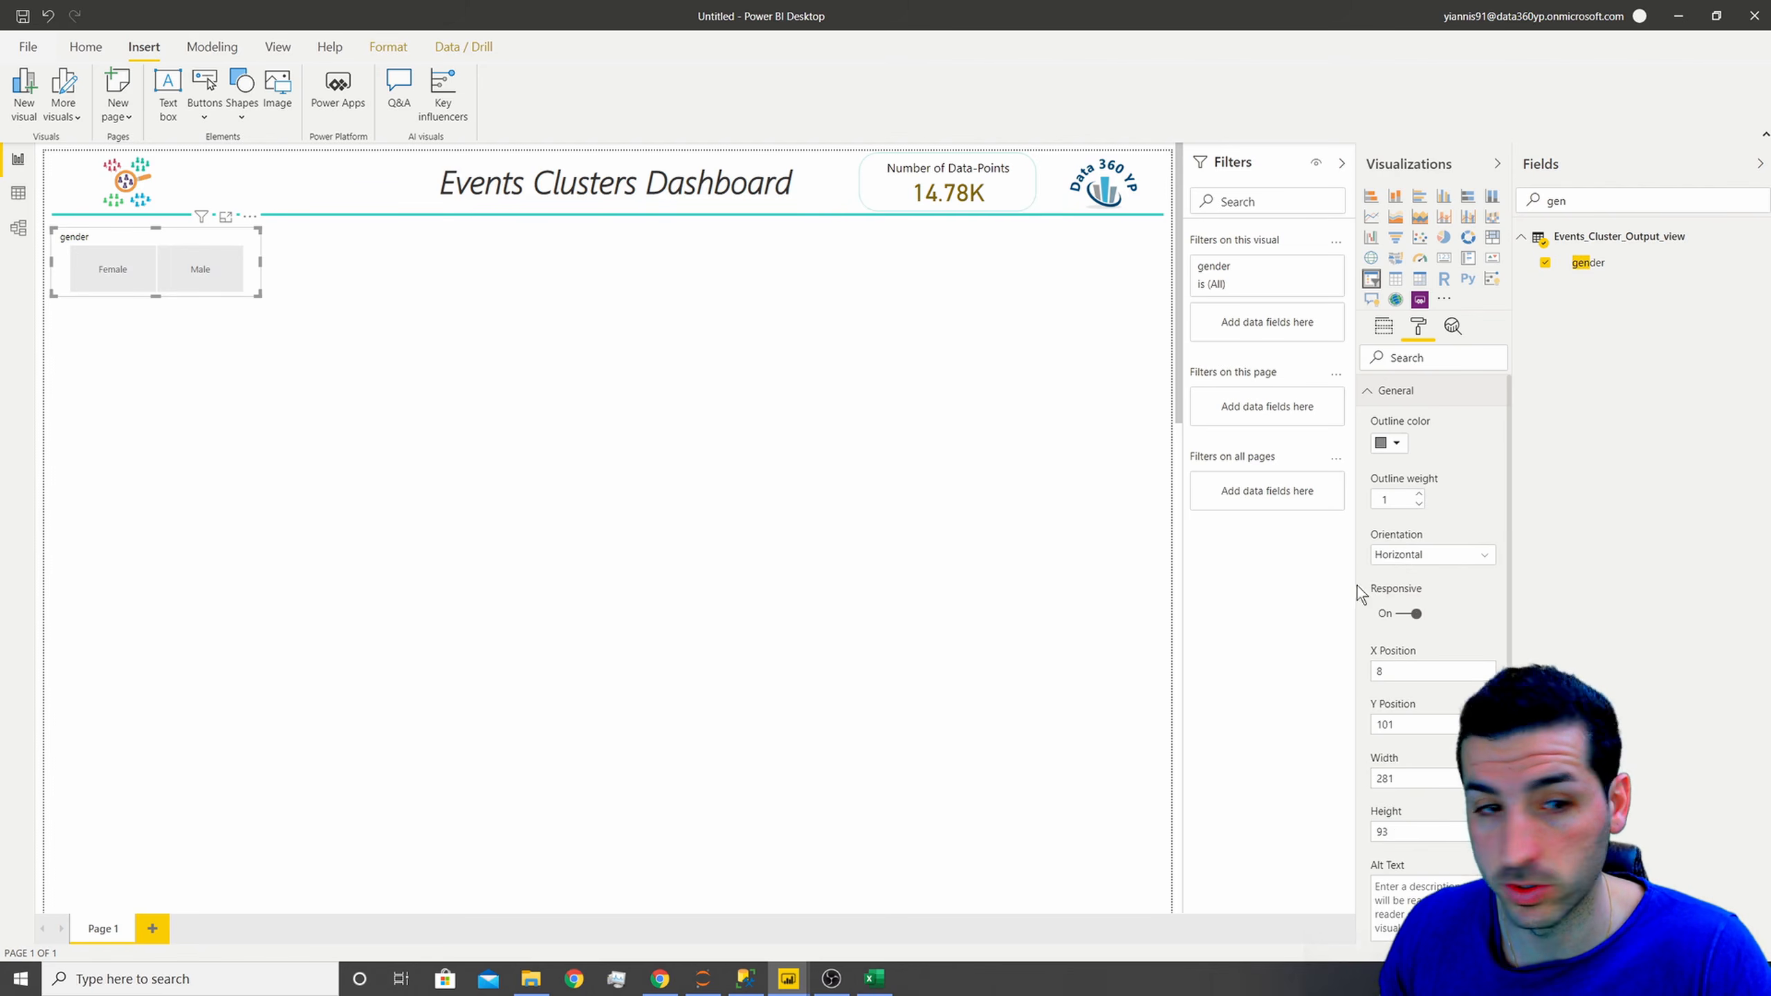
left_click(1402, 397)
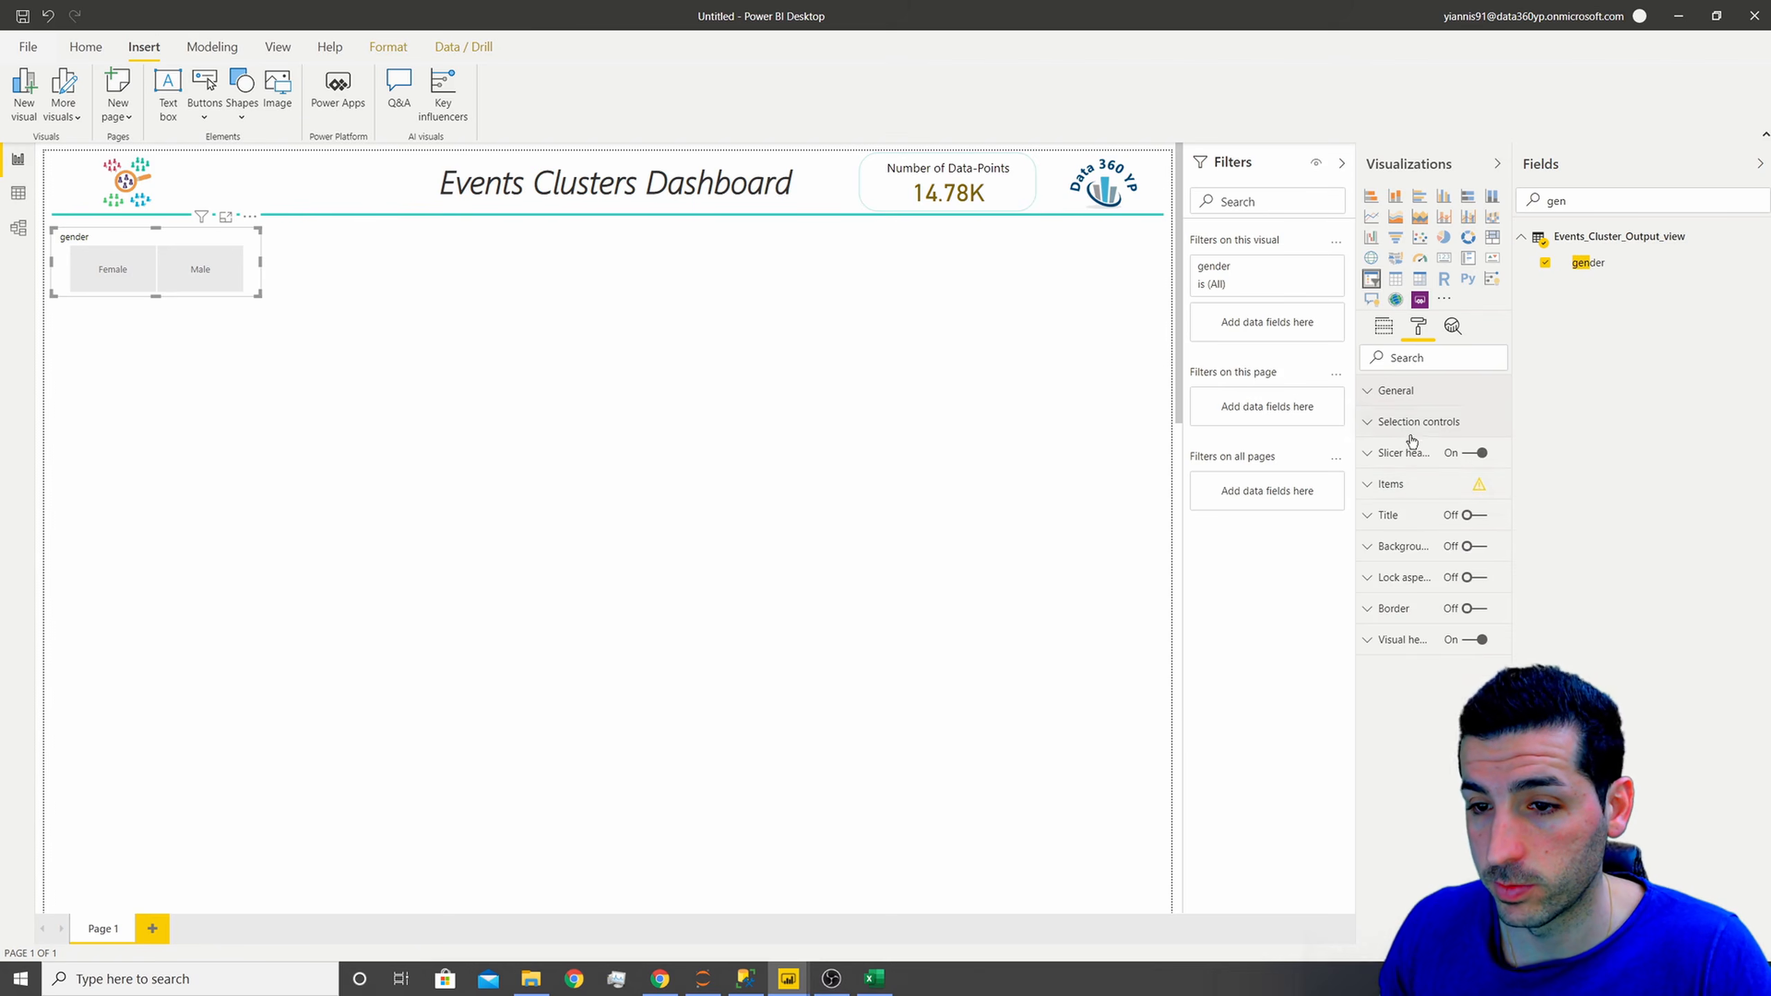
- Turn off the slicer header and give the slicer the title "Gender" in black
left_click(1481, 453)
left_click(1470, 515)
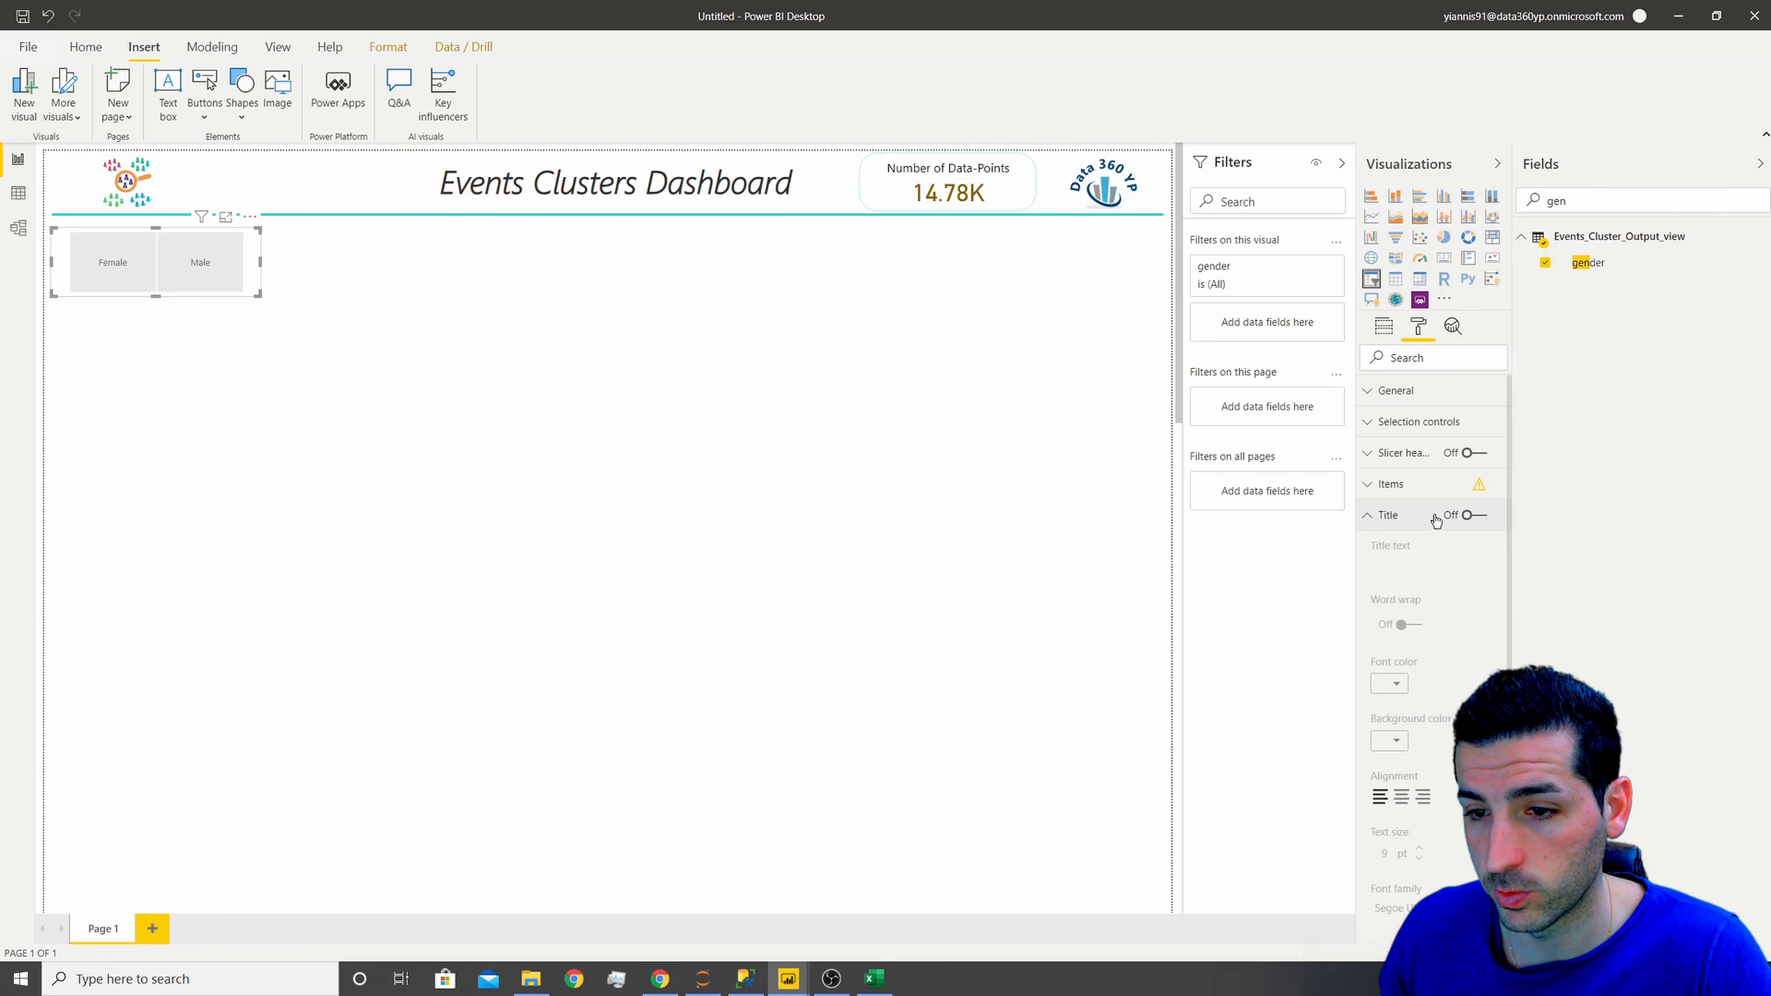
left_click(1415, 565)
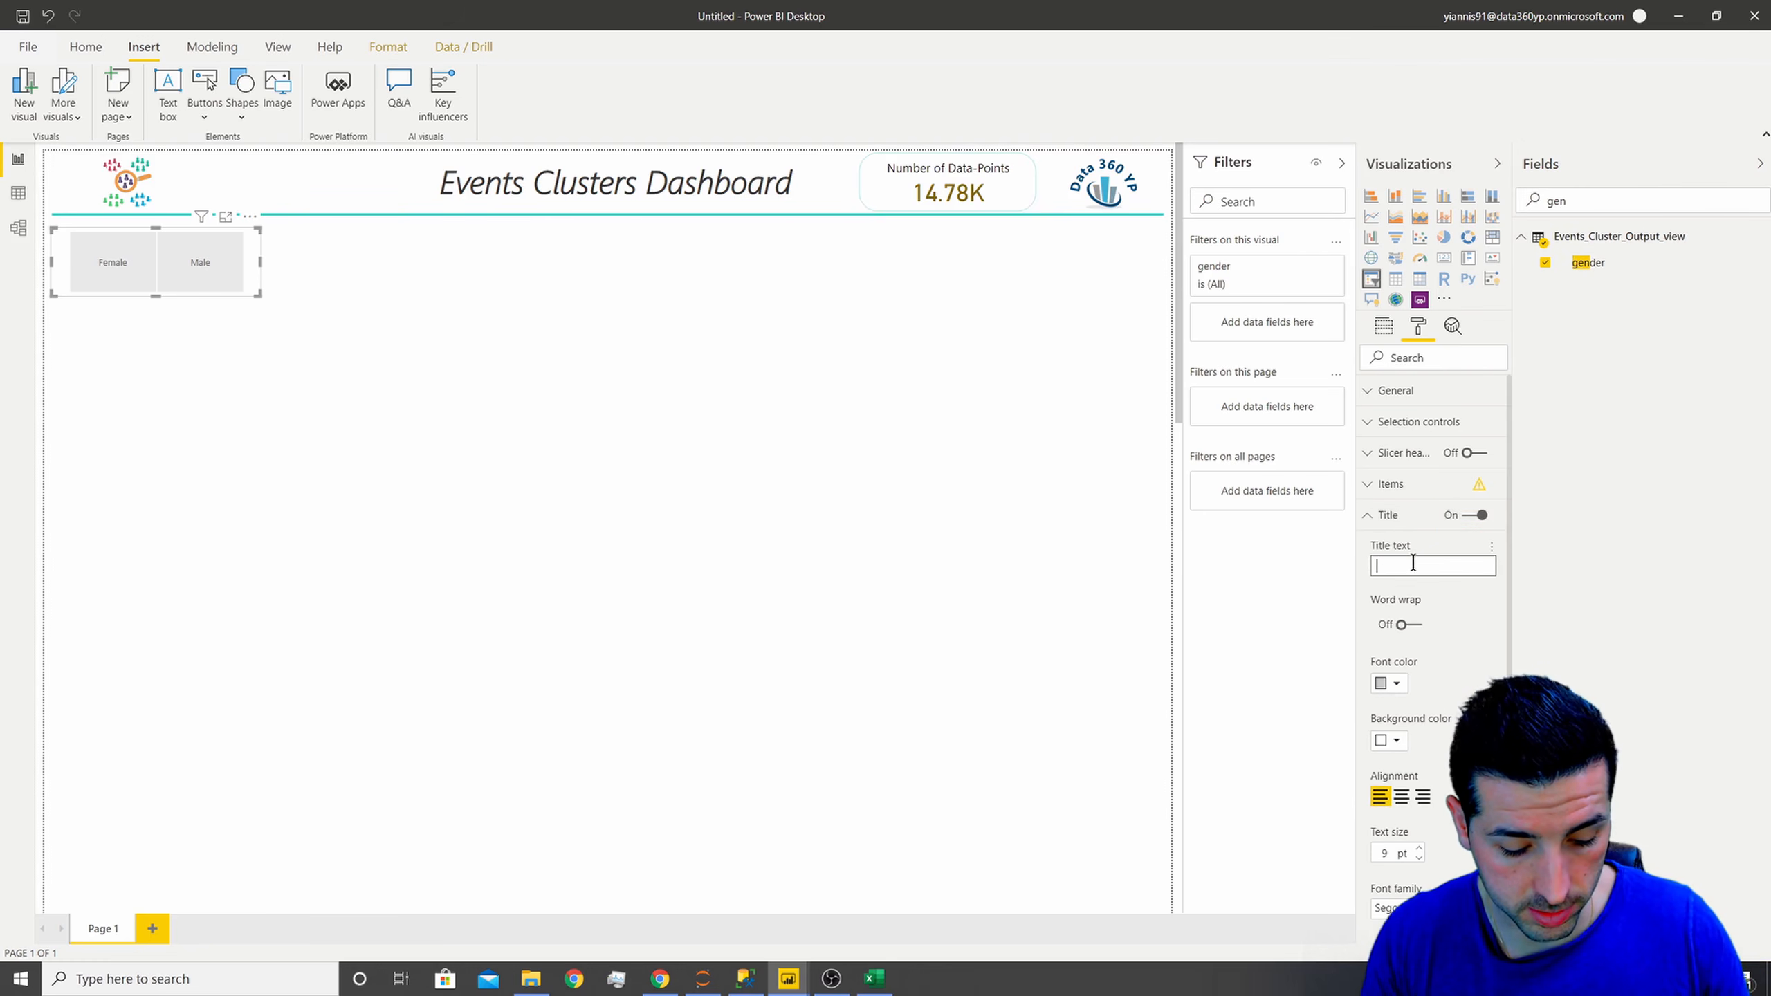
type("Gender")
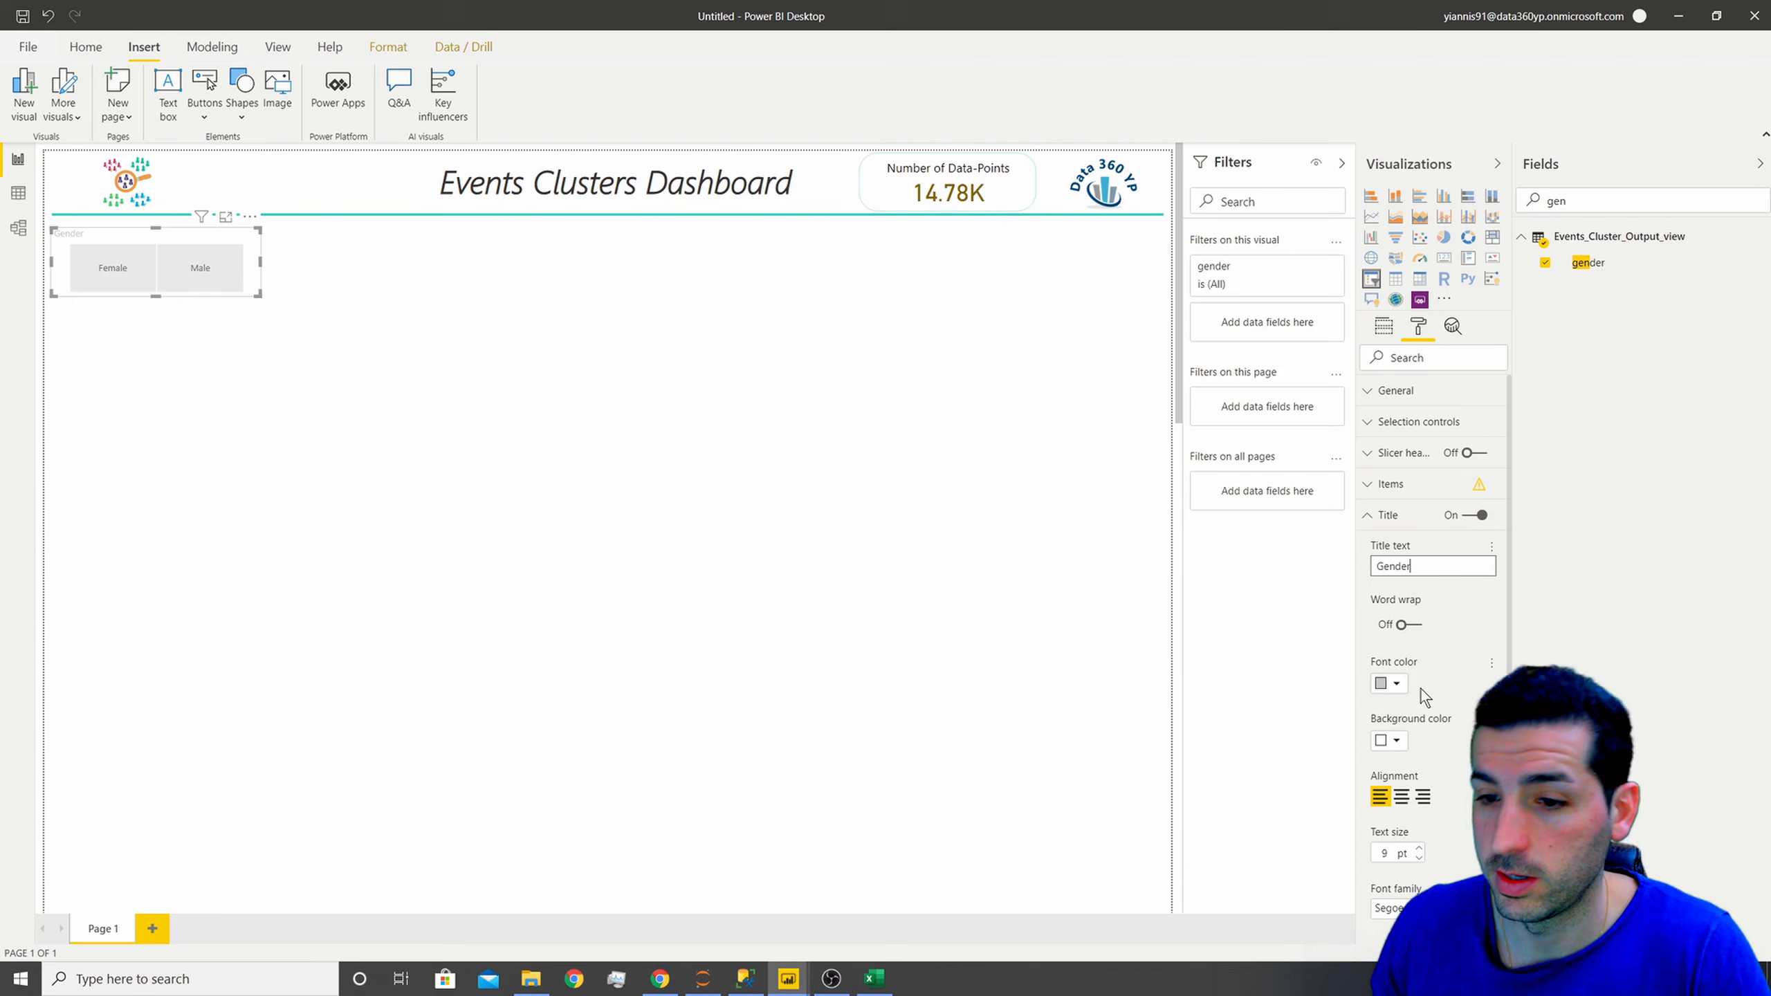
left_click(1395, 683)
left_click(1393, 719)
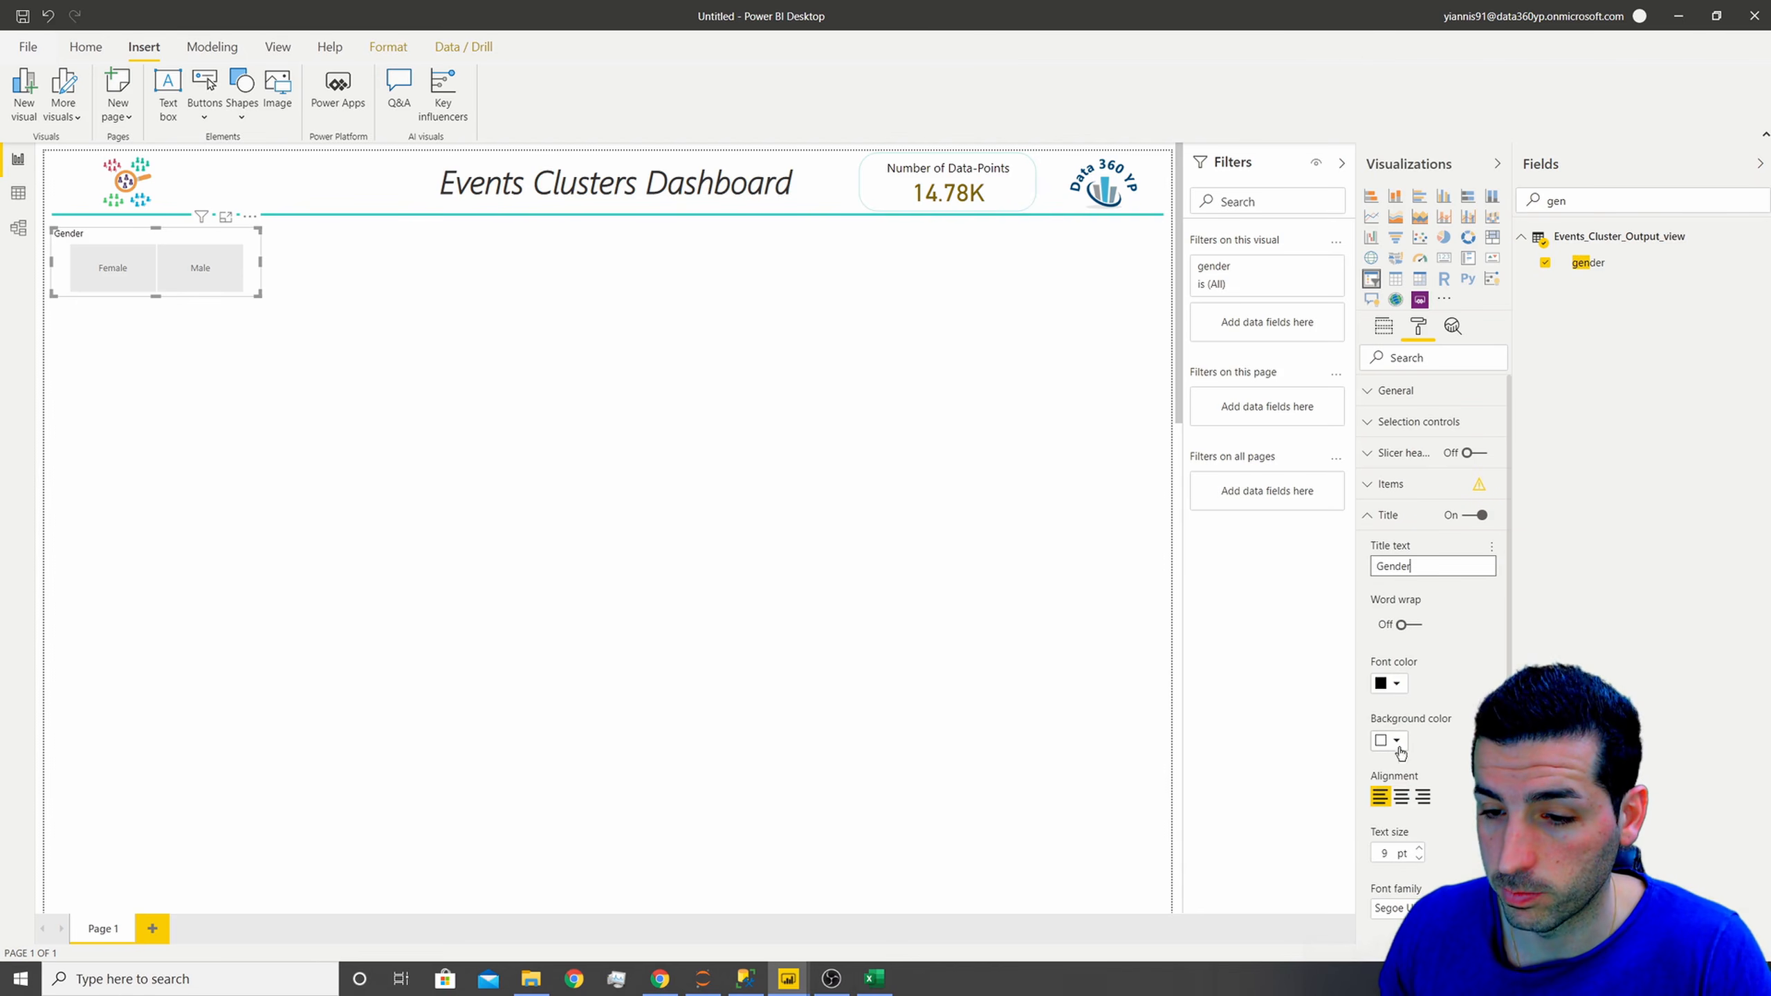
- Center the Gender slicer's title and set its text size to 12 pt
left_click(1402, 798)
left_click(1419, 849)
left_click(1419, 849)
left_click(1419, 849)
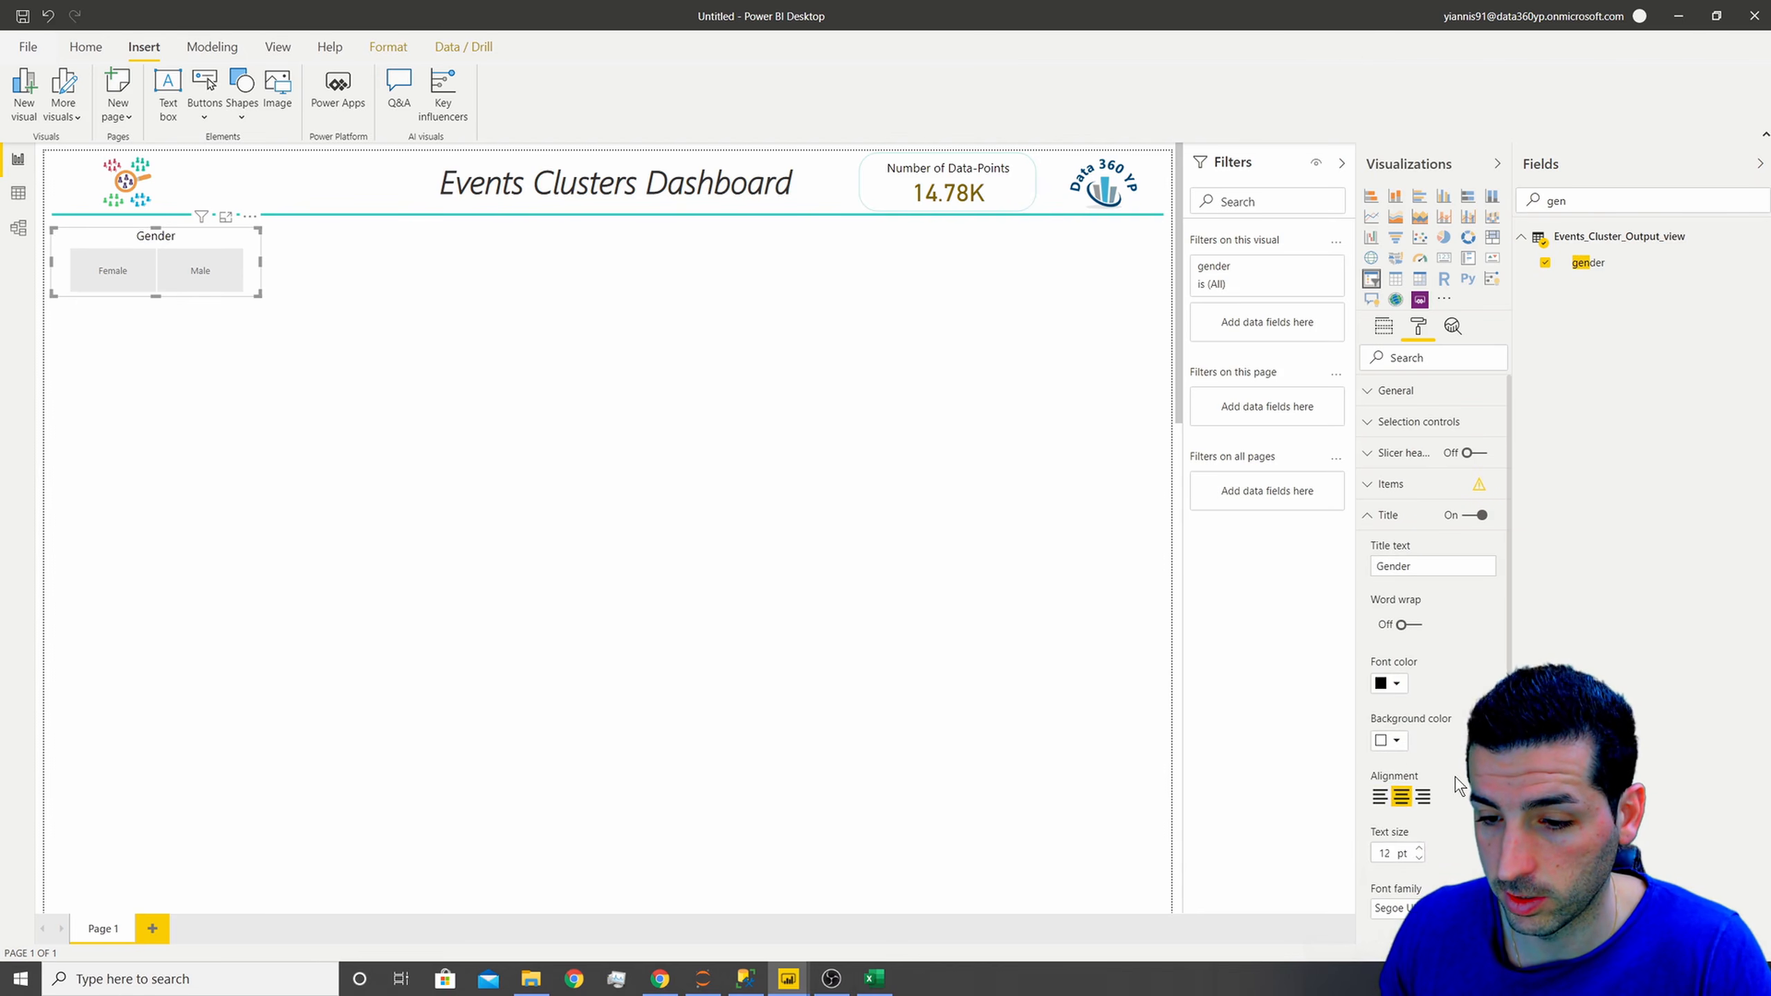
scroll(1457, 782, "down", 2)
scroll(1408, 500, "up", 3)
left_click(1388, 515)
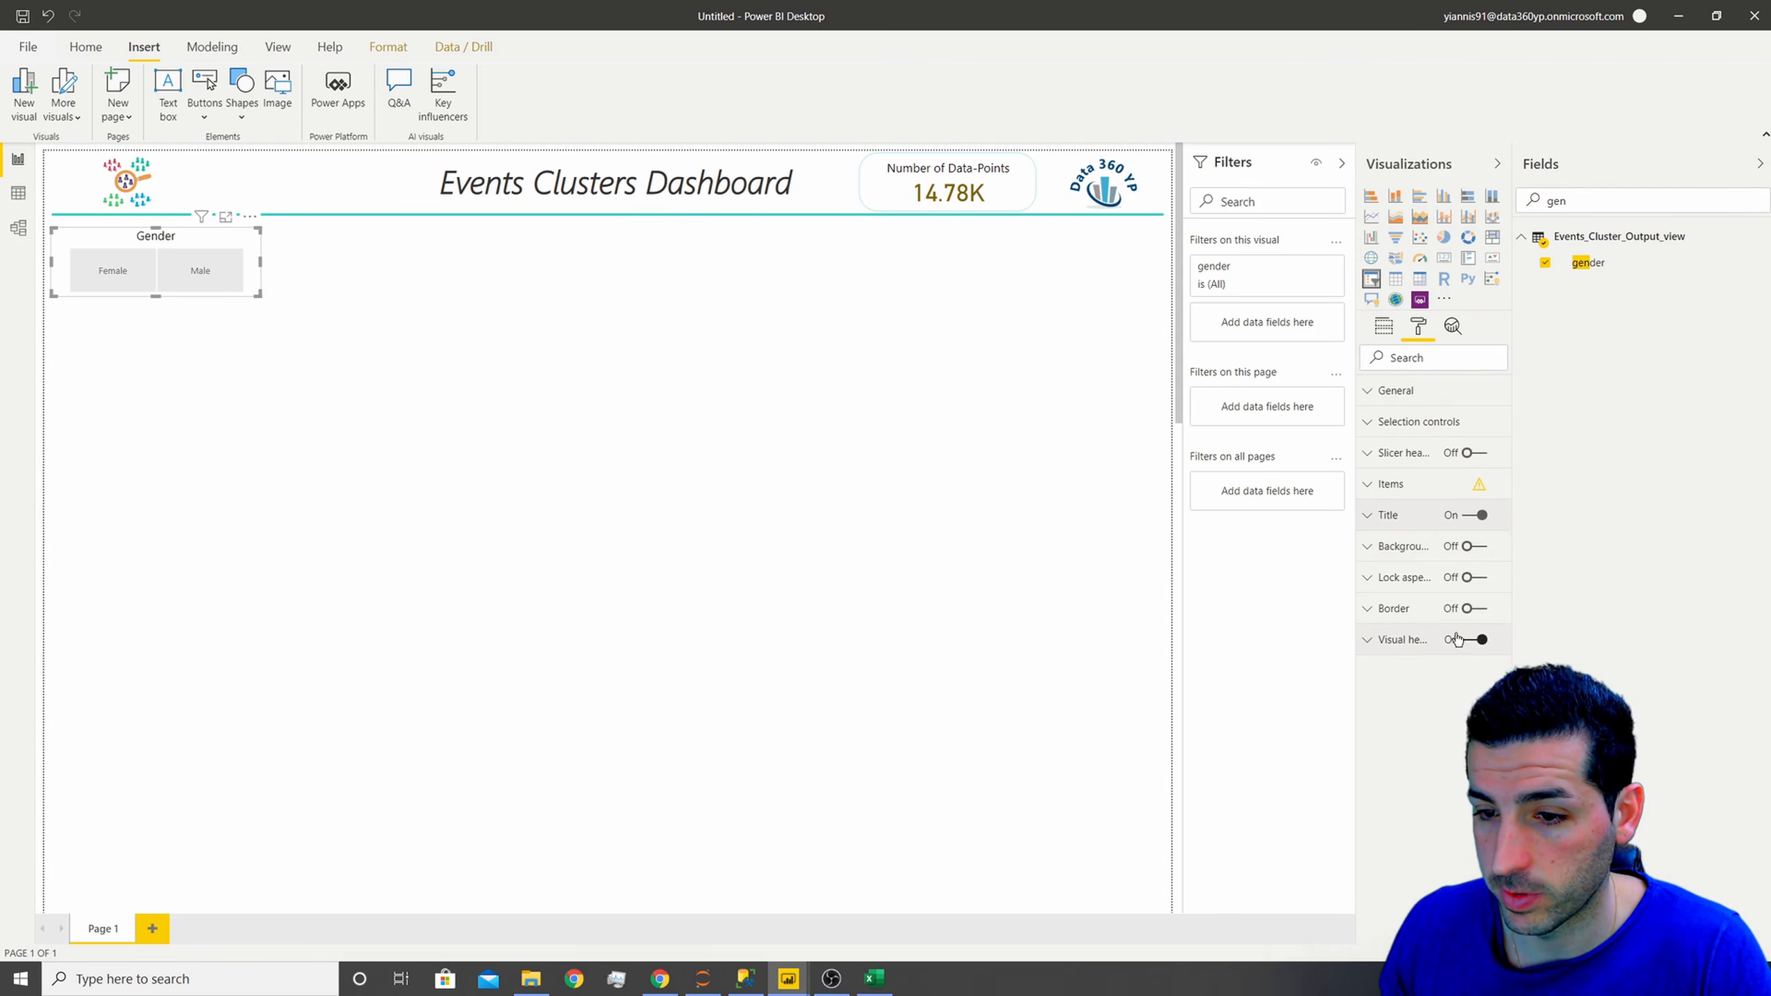
- Turn on the Gender slicer's border, color it light teal, and set its radius to 20 px
left_click(1471, 608)
left_click(1390, 661)
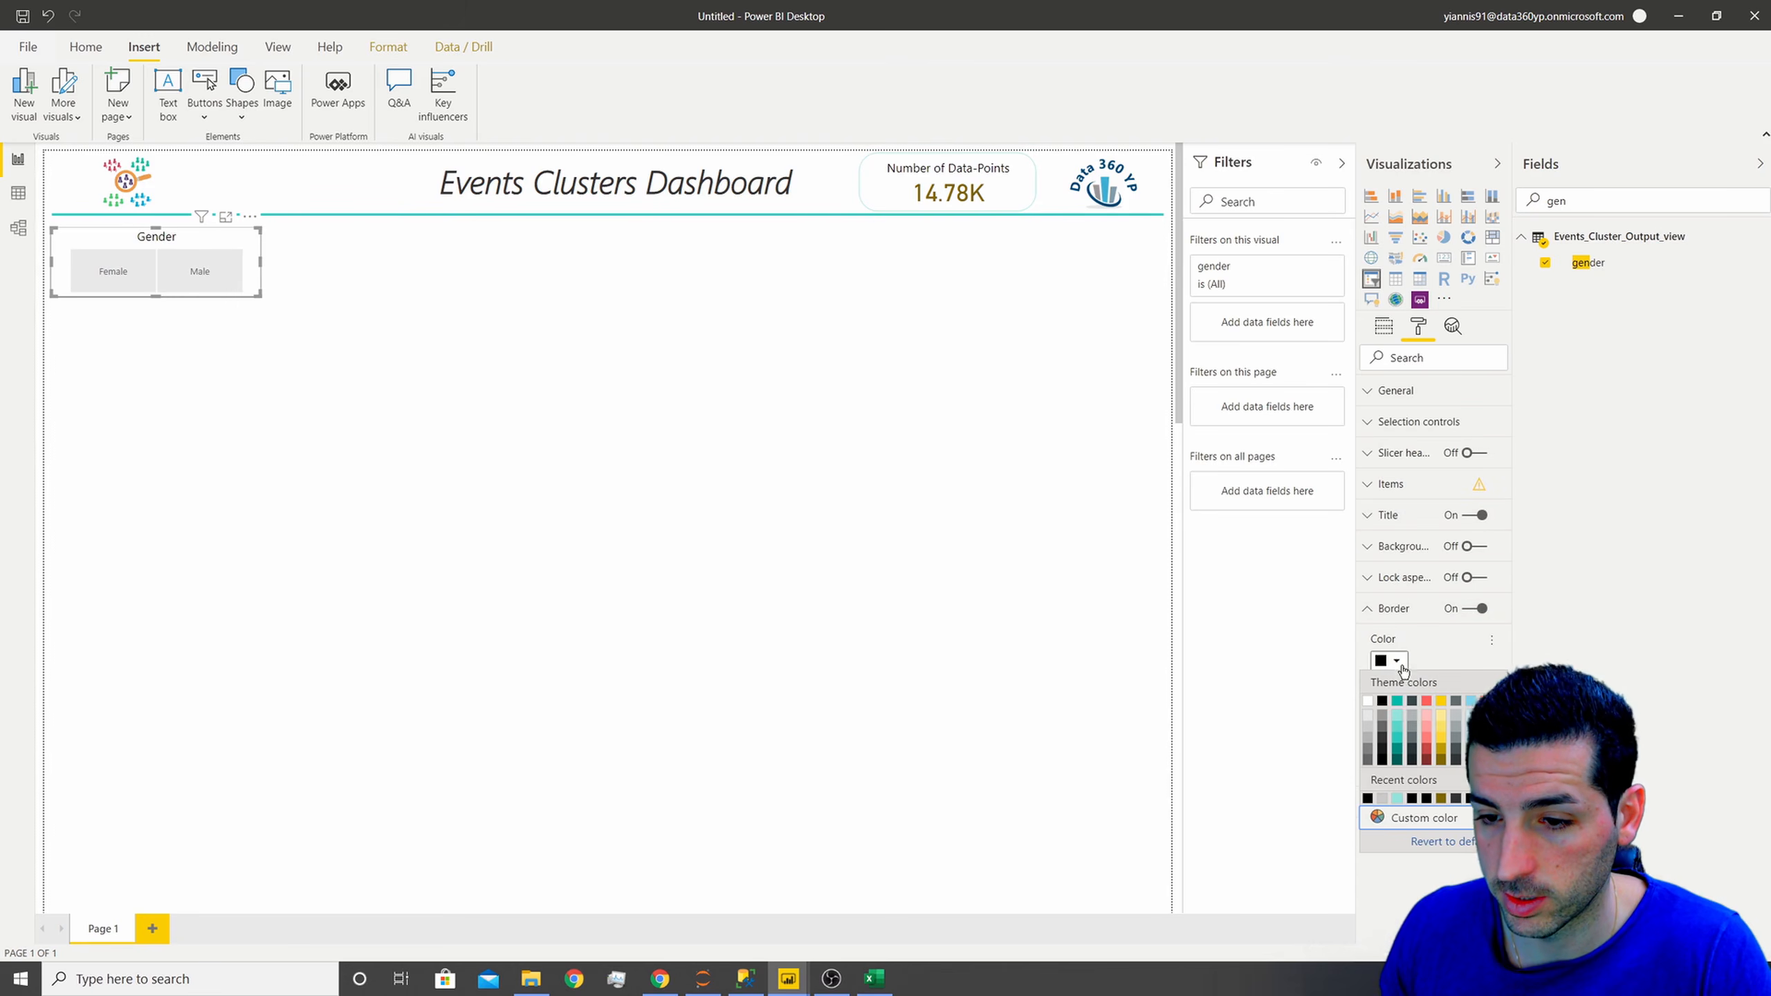
left_click(1403, 715)
left_click_drag(1390, 721, 1371, 723)
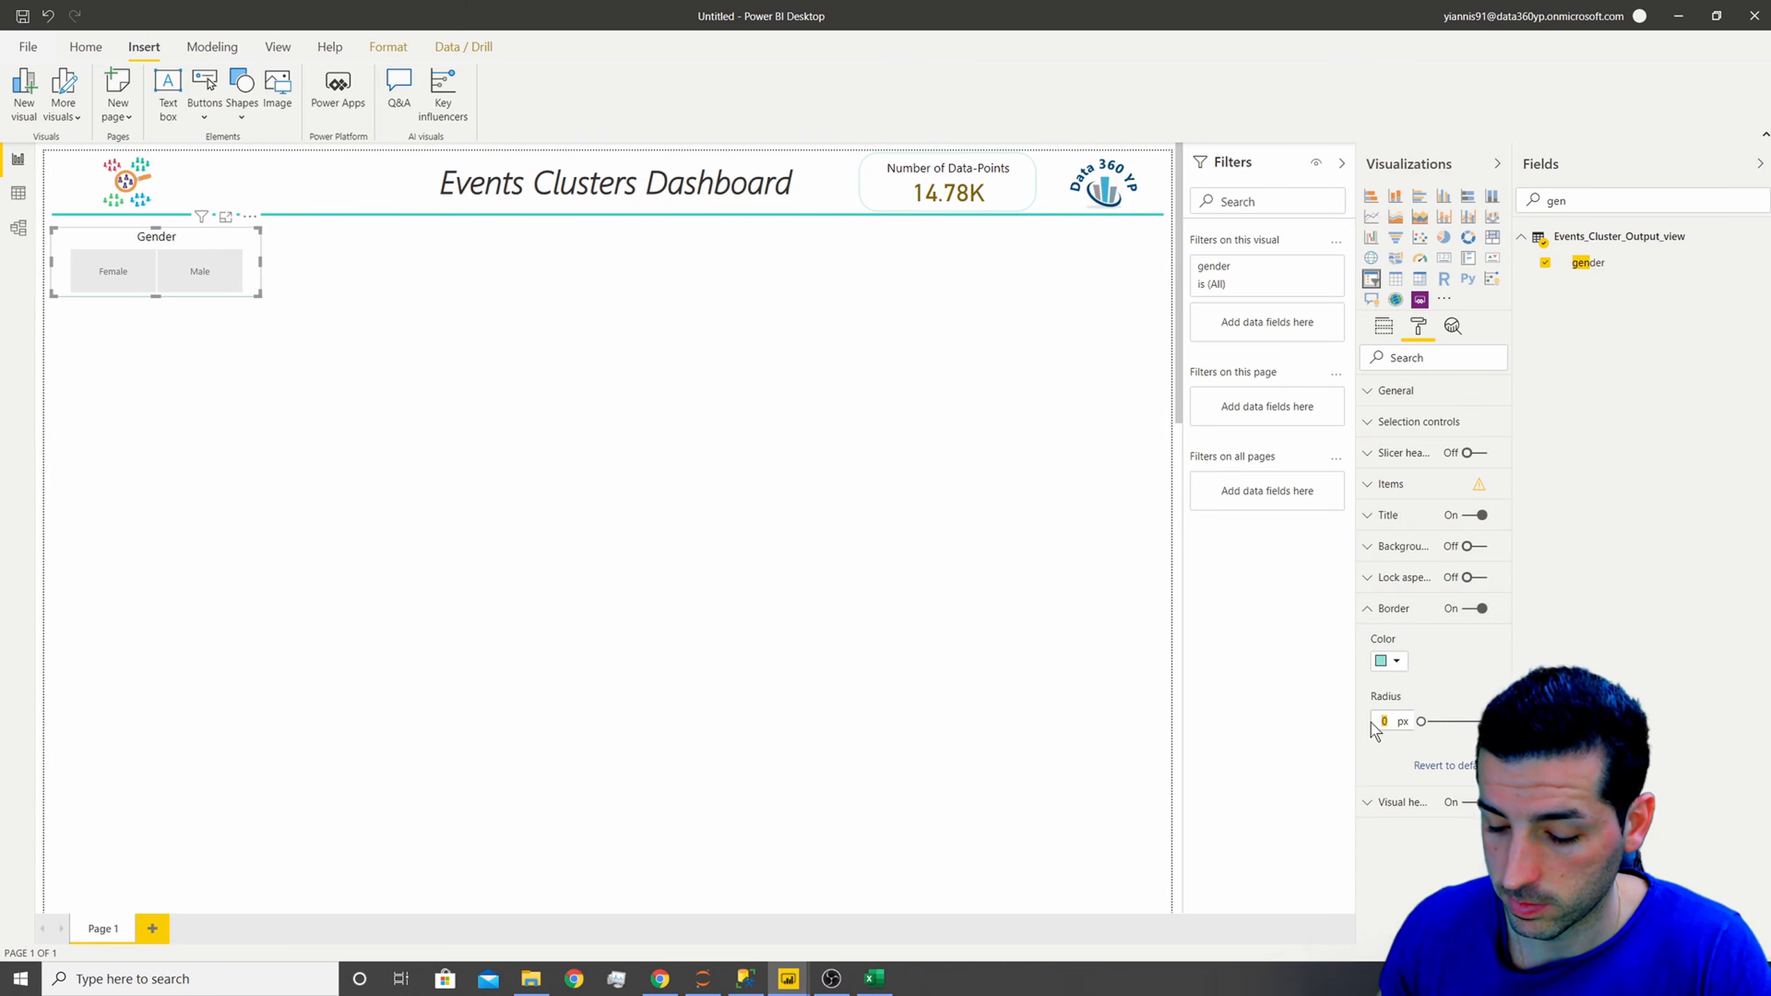
type("20")
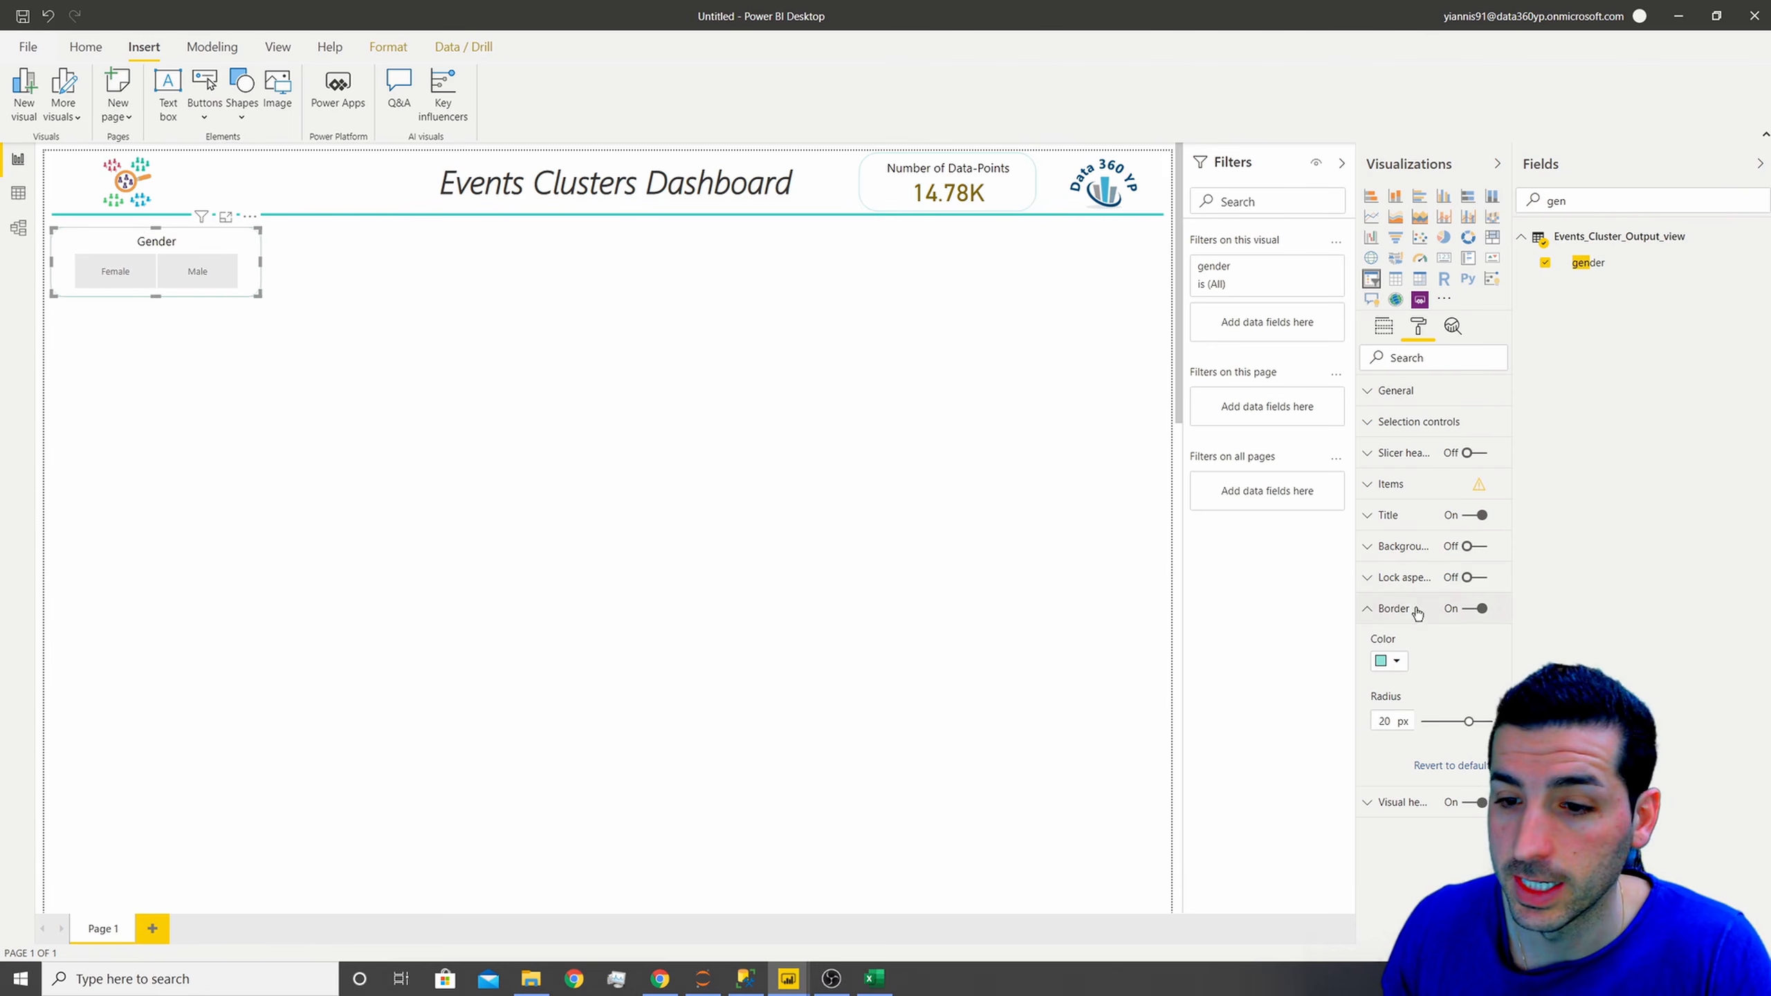
left_click(1416, 614)
- Set the background of the Gender slicer's items to light teal
left_click(1391, 483)
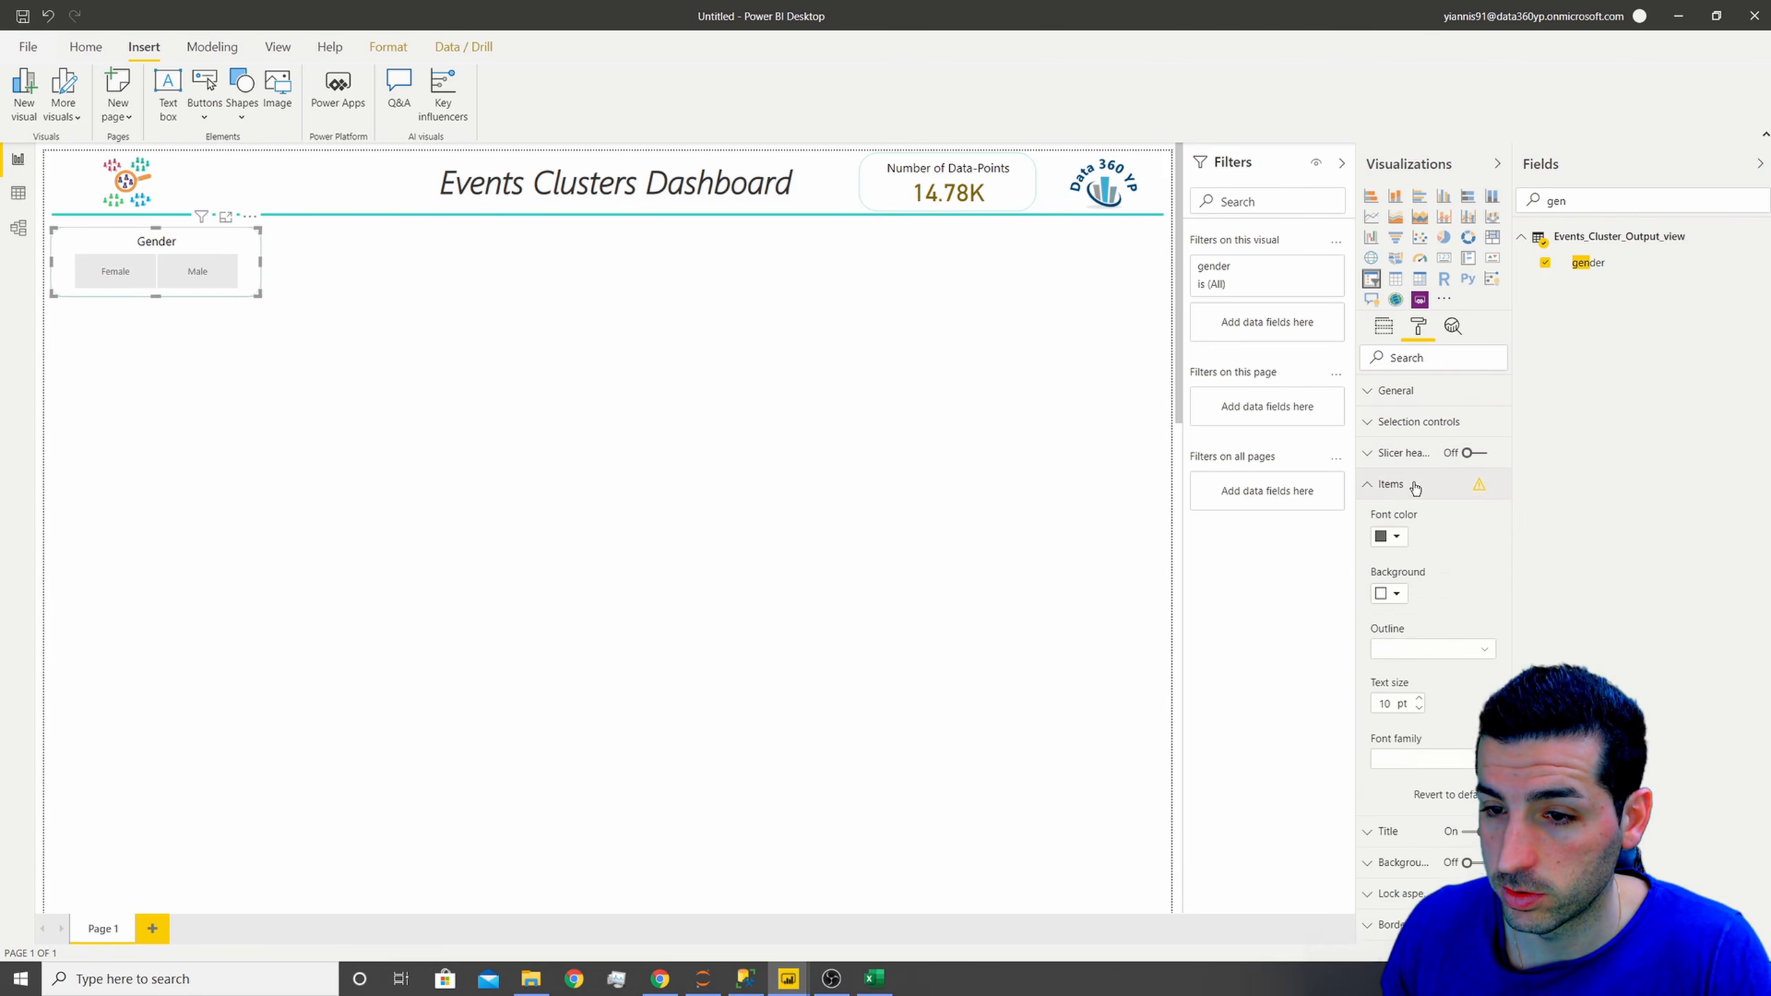
left_click(1389, 593)
left_click(1399, 648)
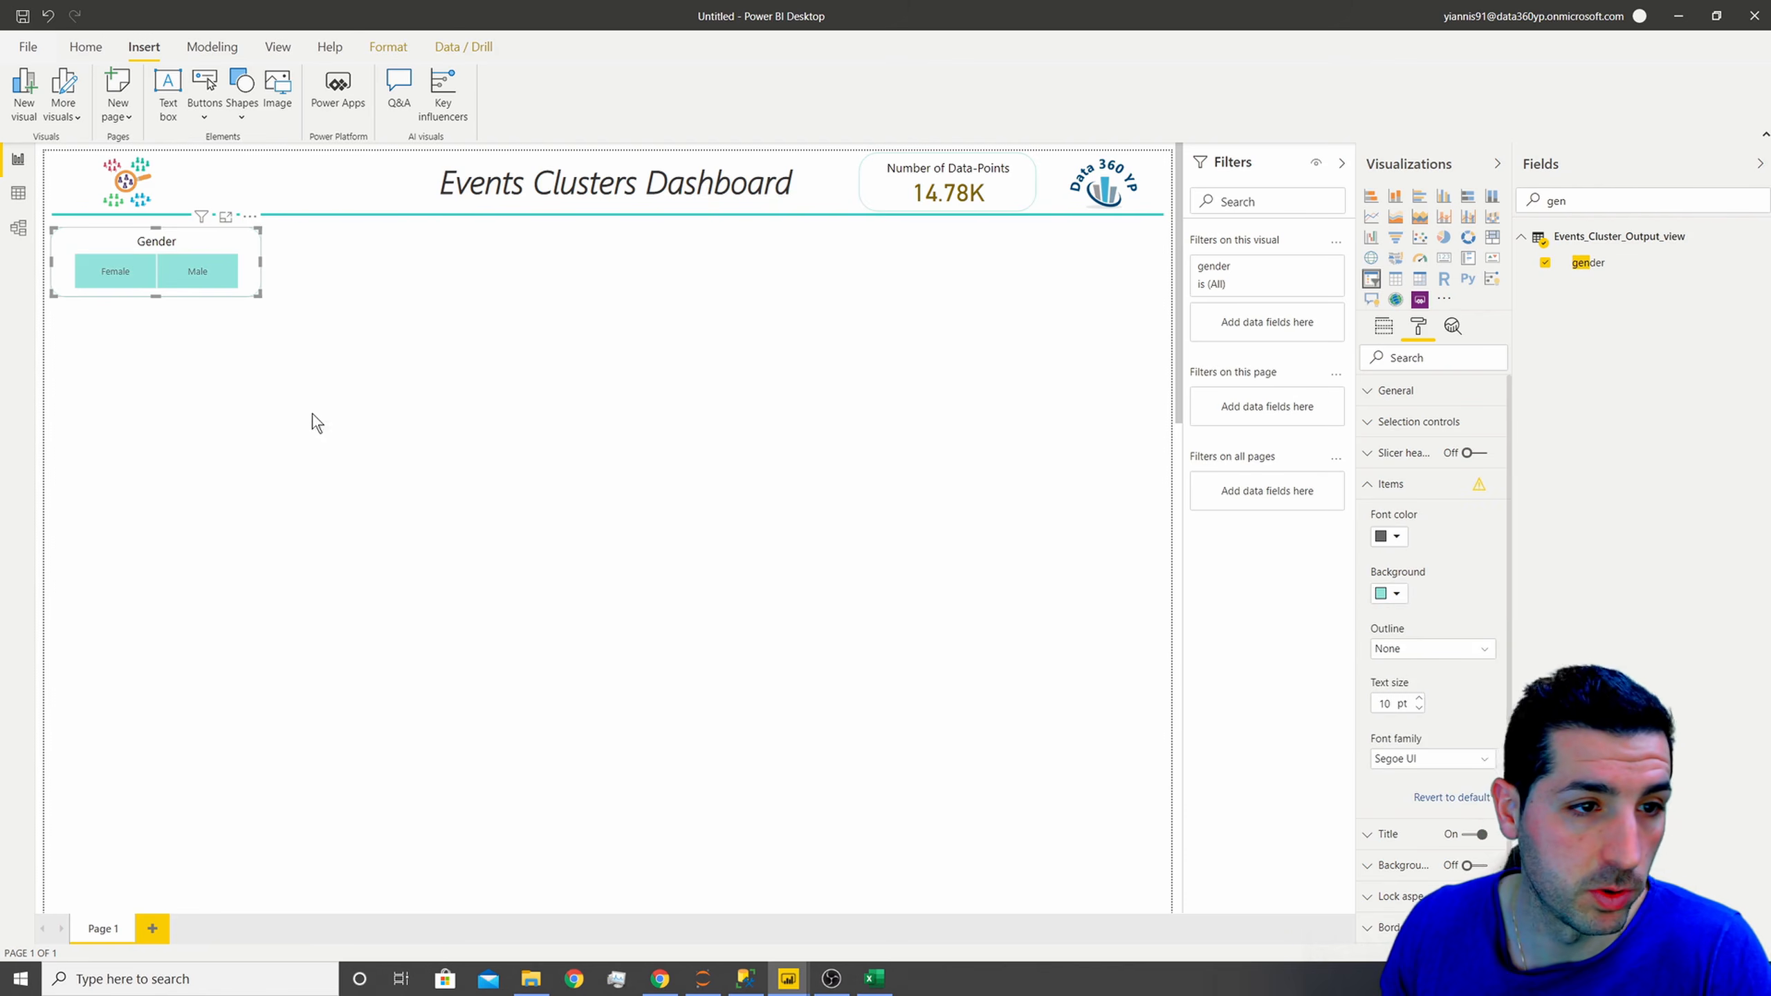
left_click(250, 411)
- Test the Gender slicer by filtering on Female and Male, and clear the selection
left_click(93, 282)
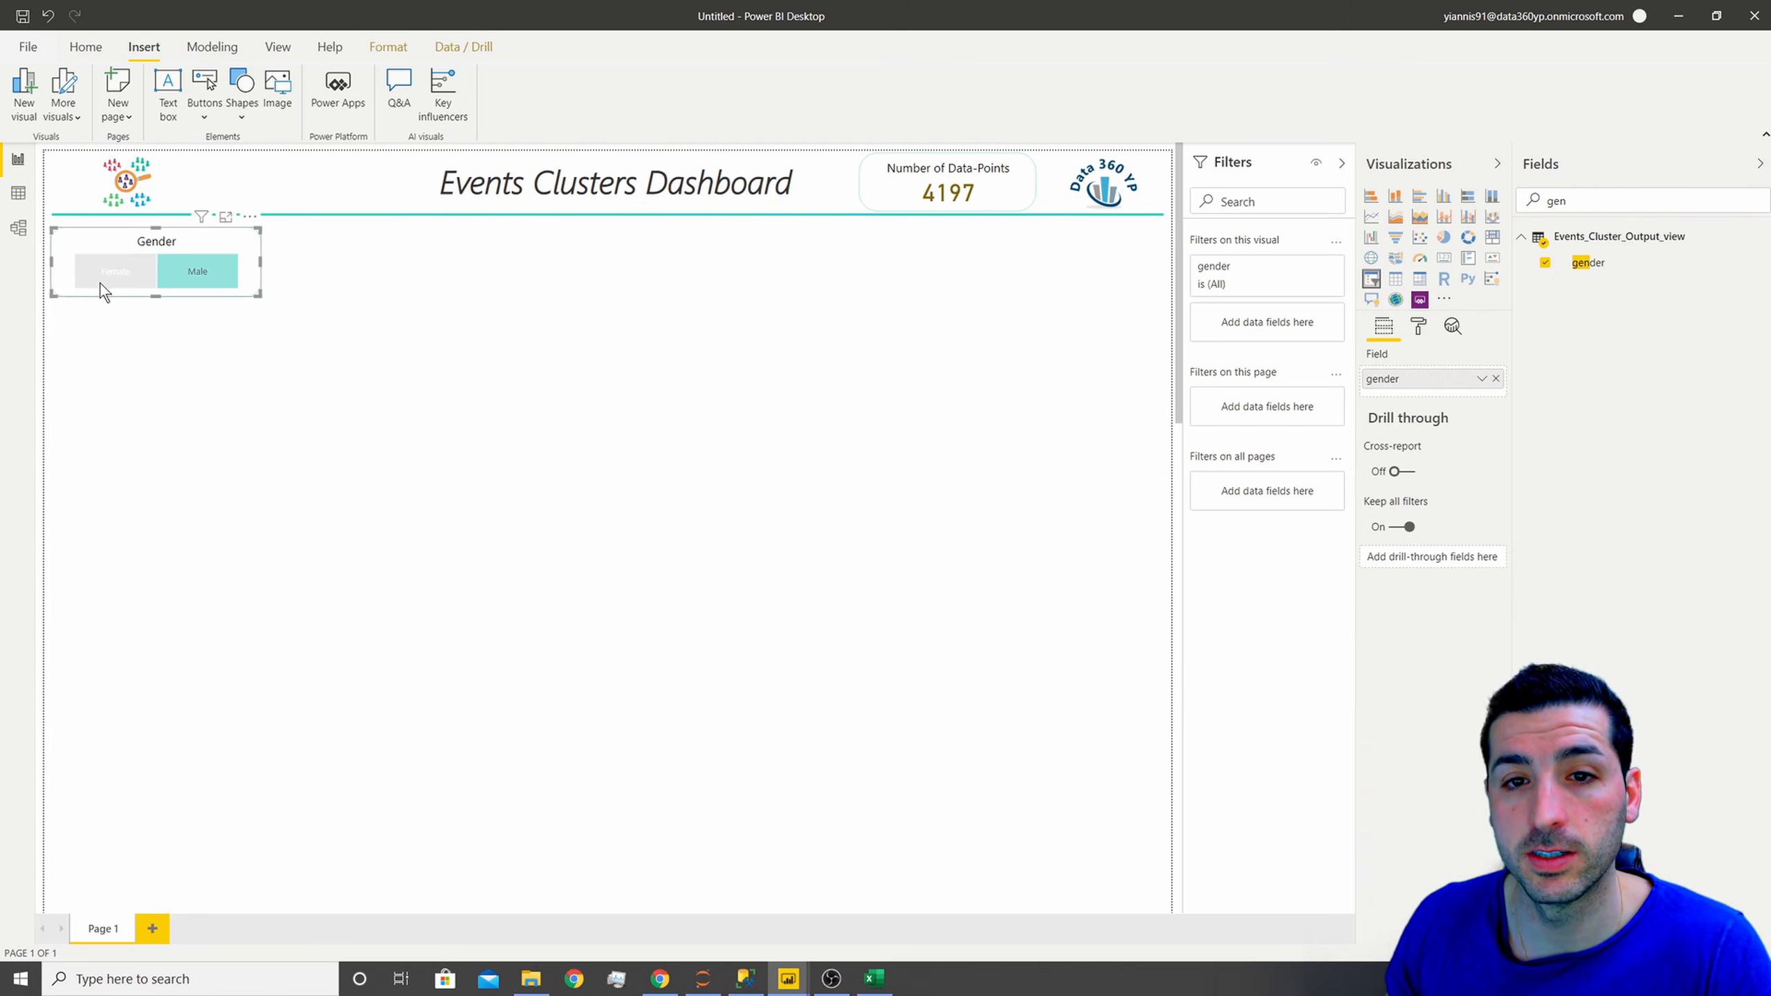
left_click(183, 279)
left_click(118, 280)
left_click(117, 280)
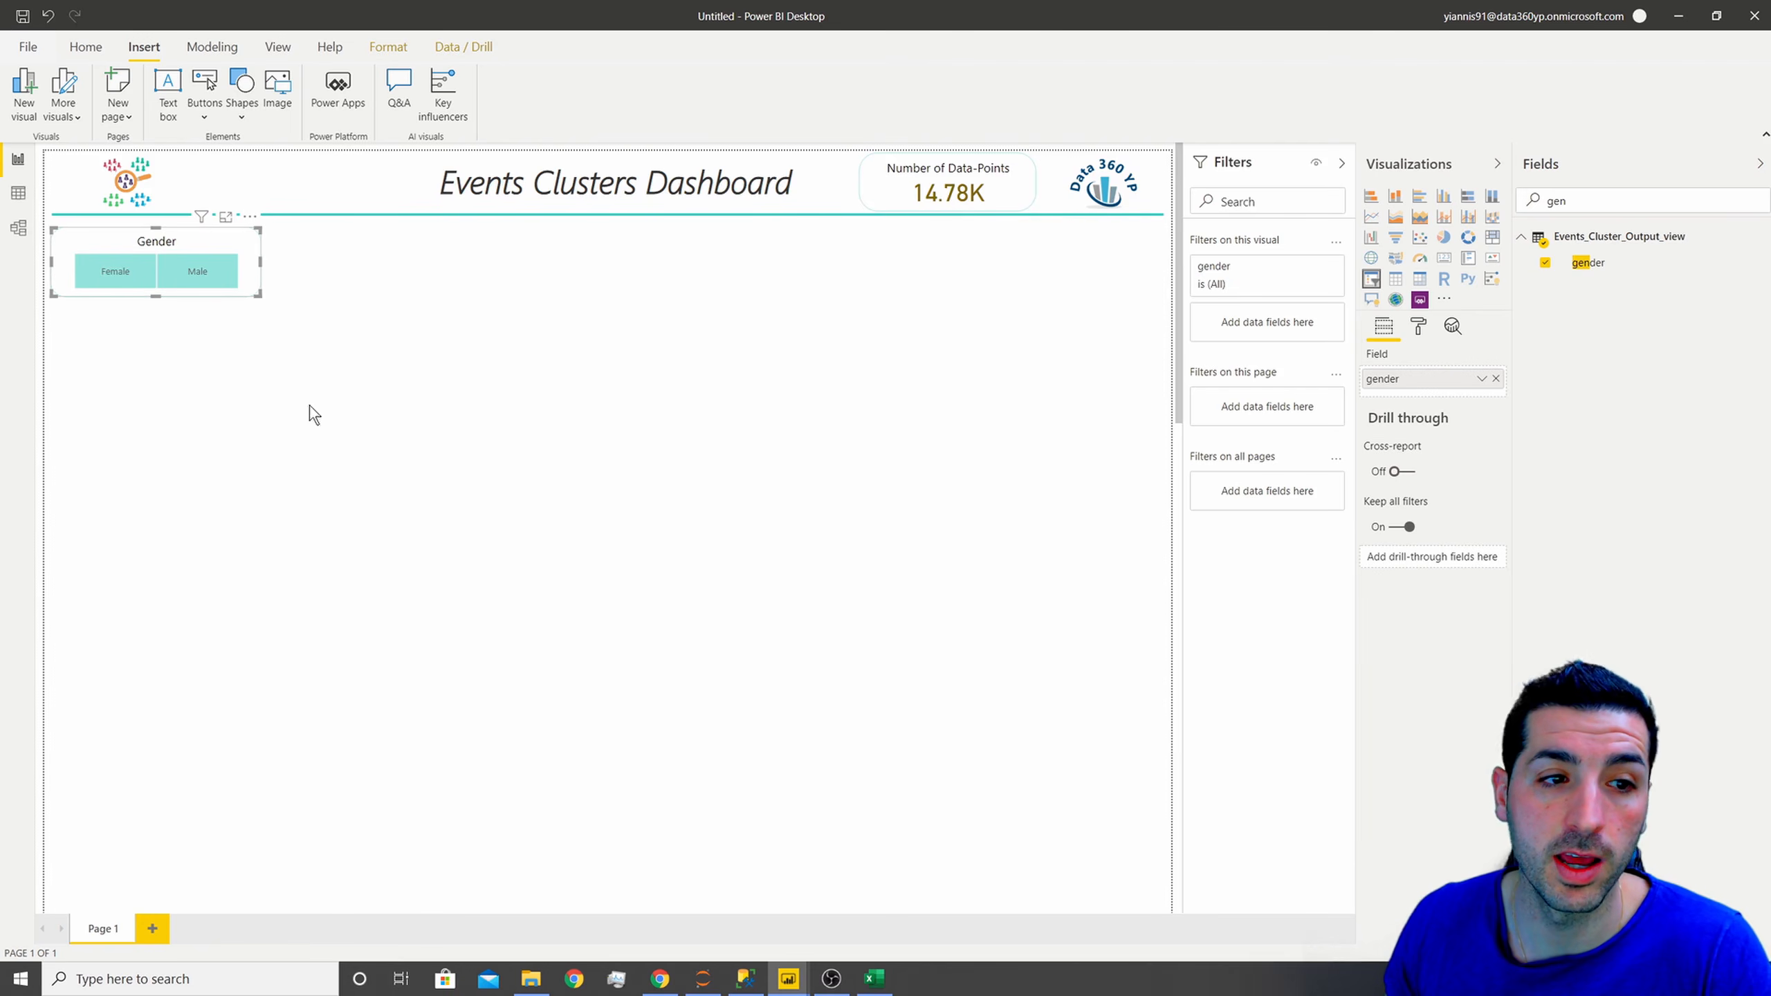
left_click(342, 432)
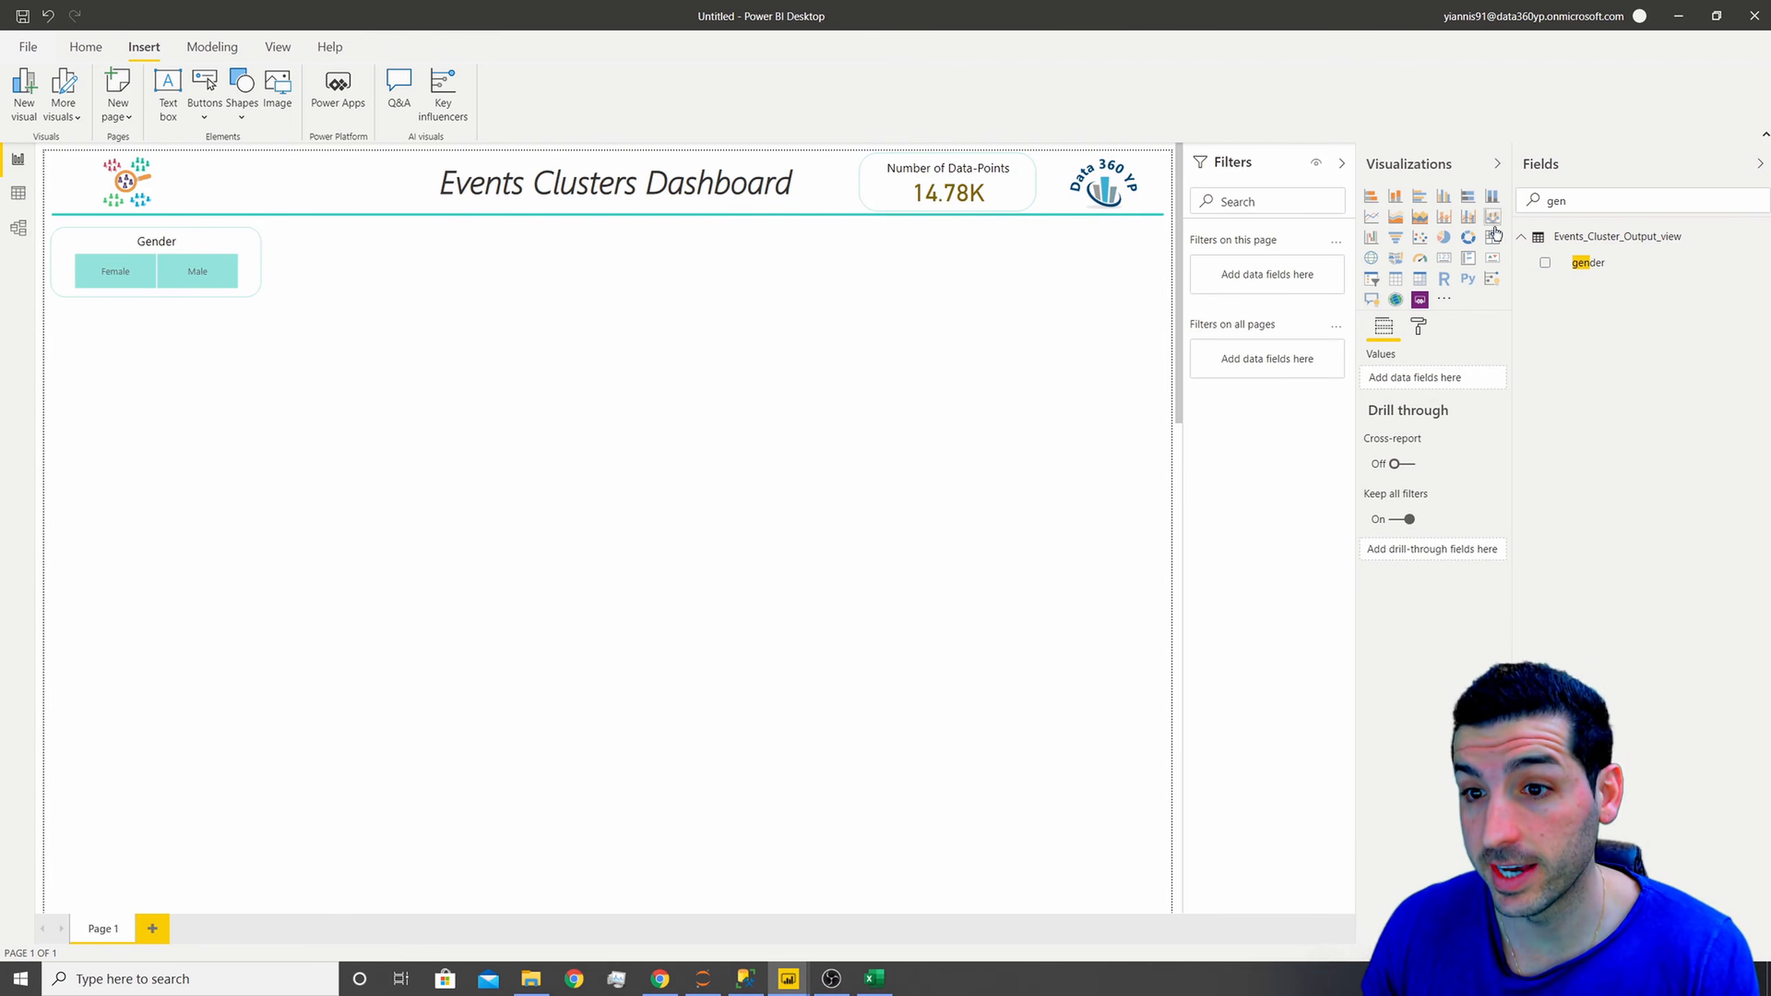
- Insert an empty slicer, shrink it to the Gender slicer's height, and place it directly beside the Gender slicer
left_click(1370, 279)
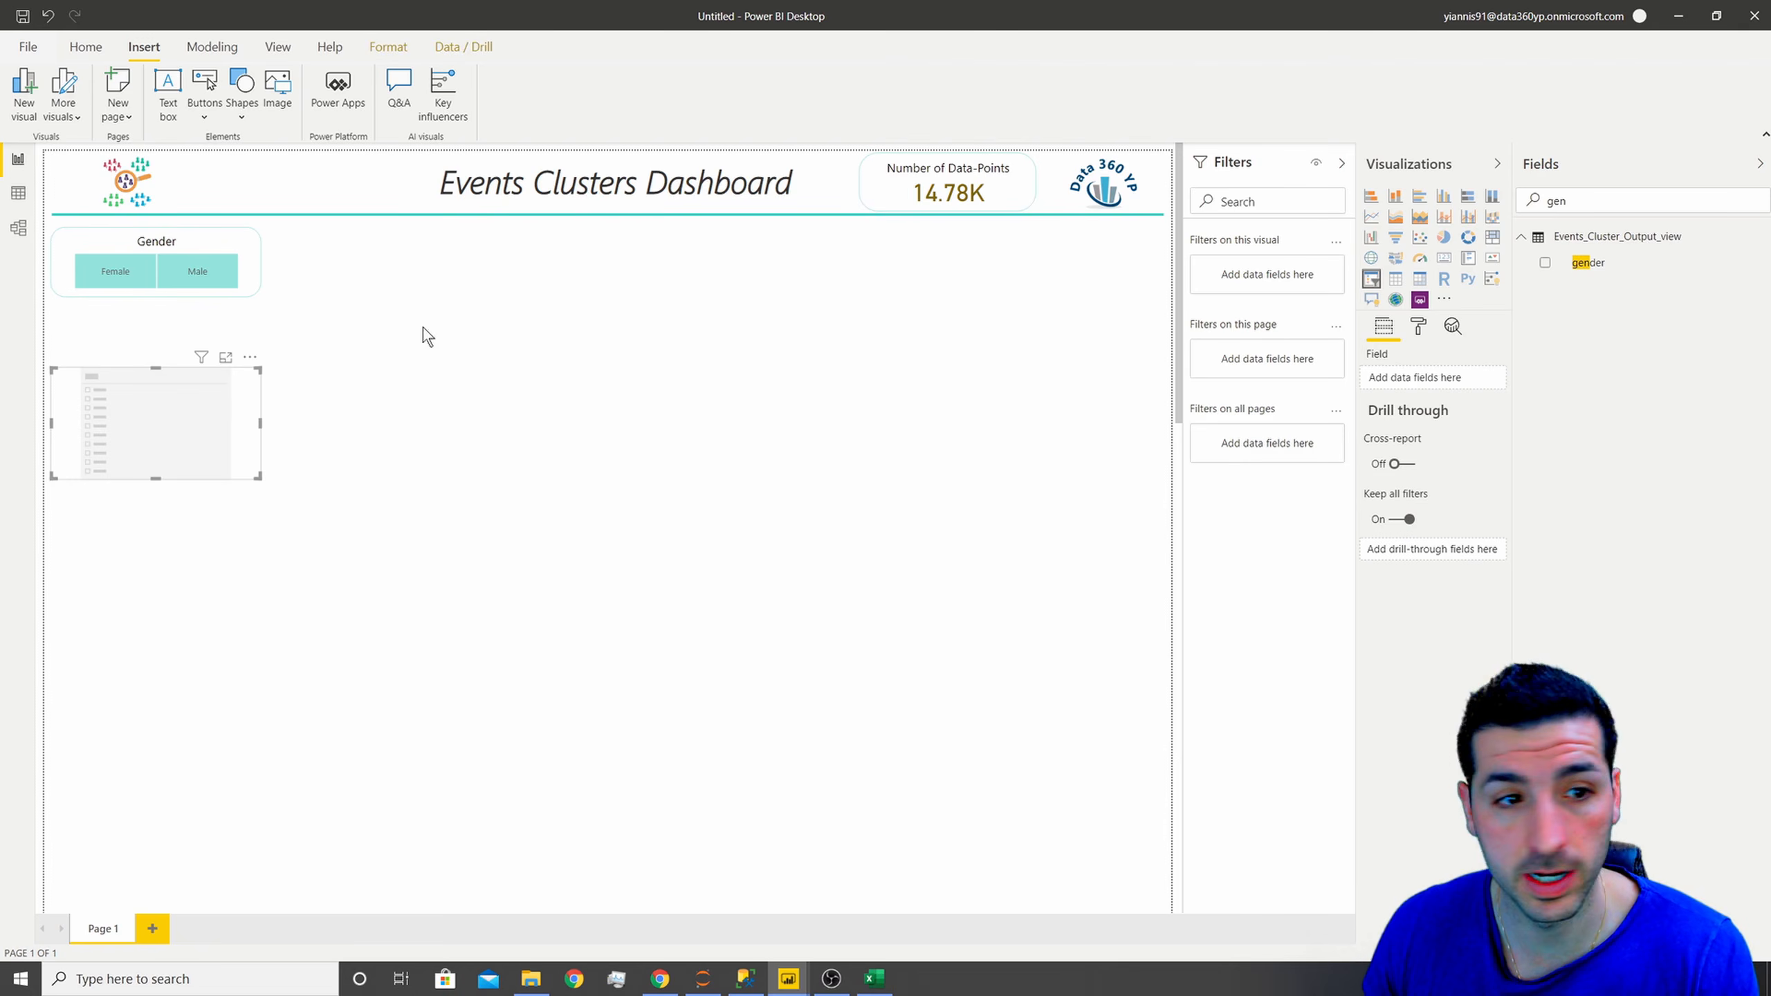
left_click_drag(219, 416, 374, 296)
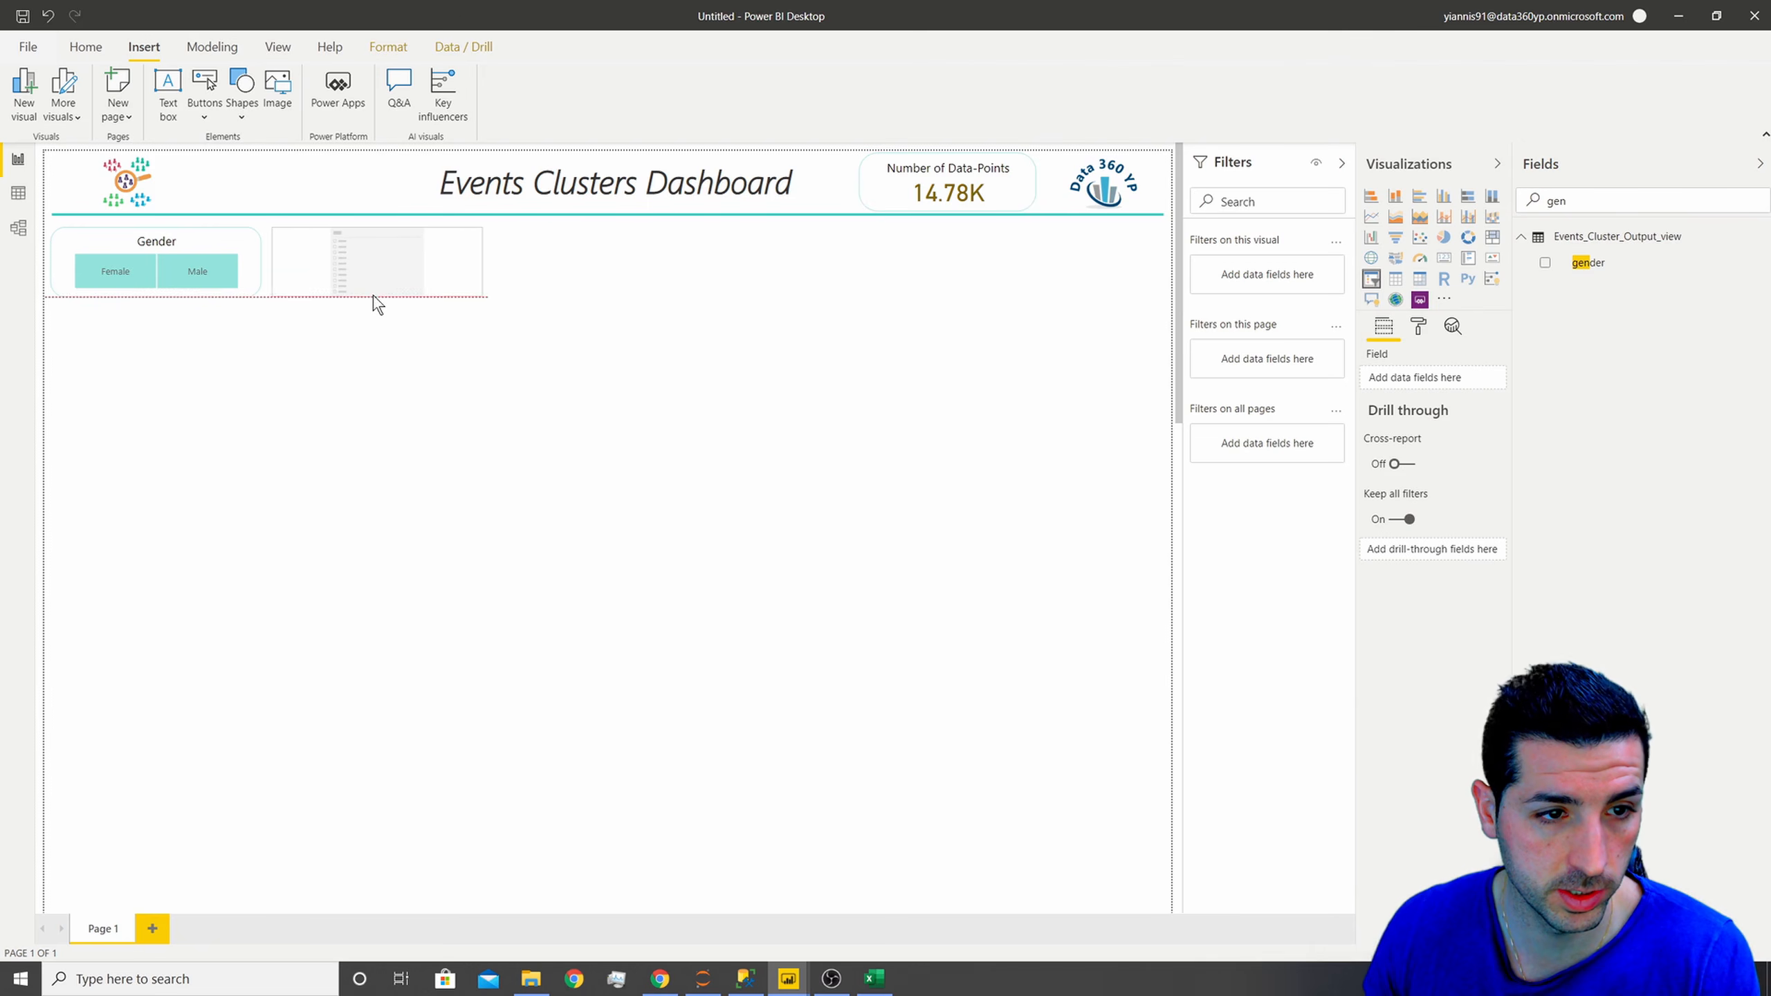
left_click(489, 279)
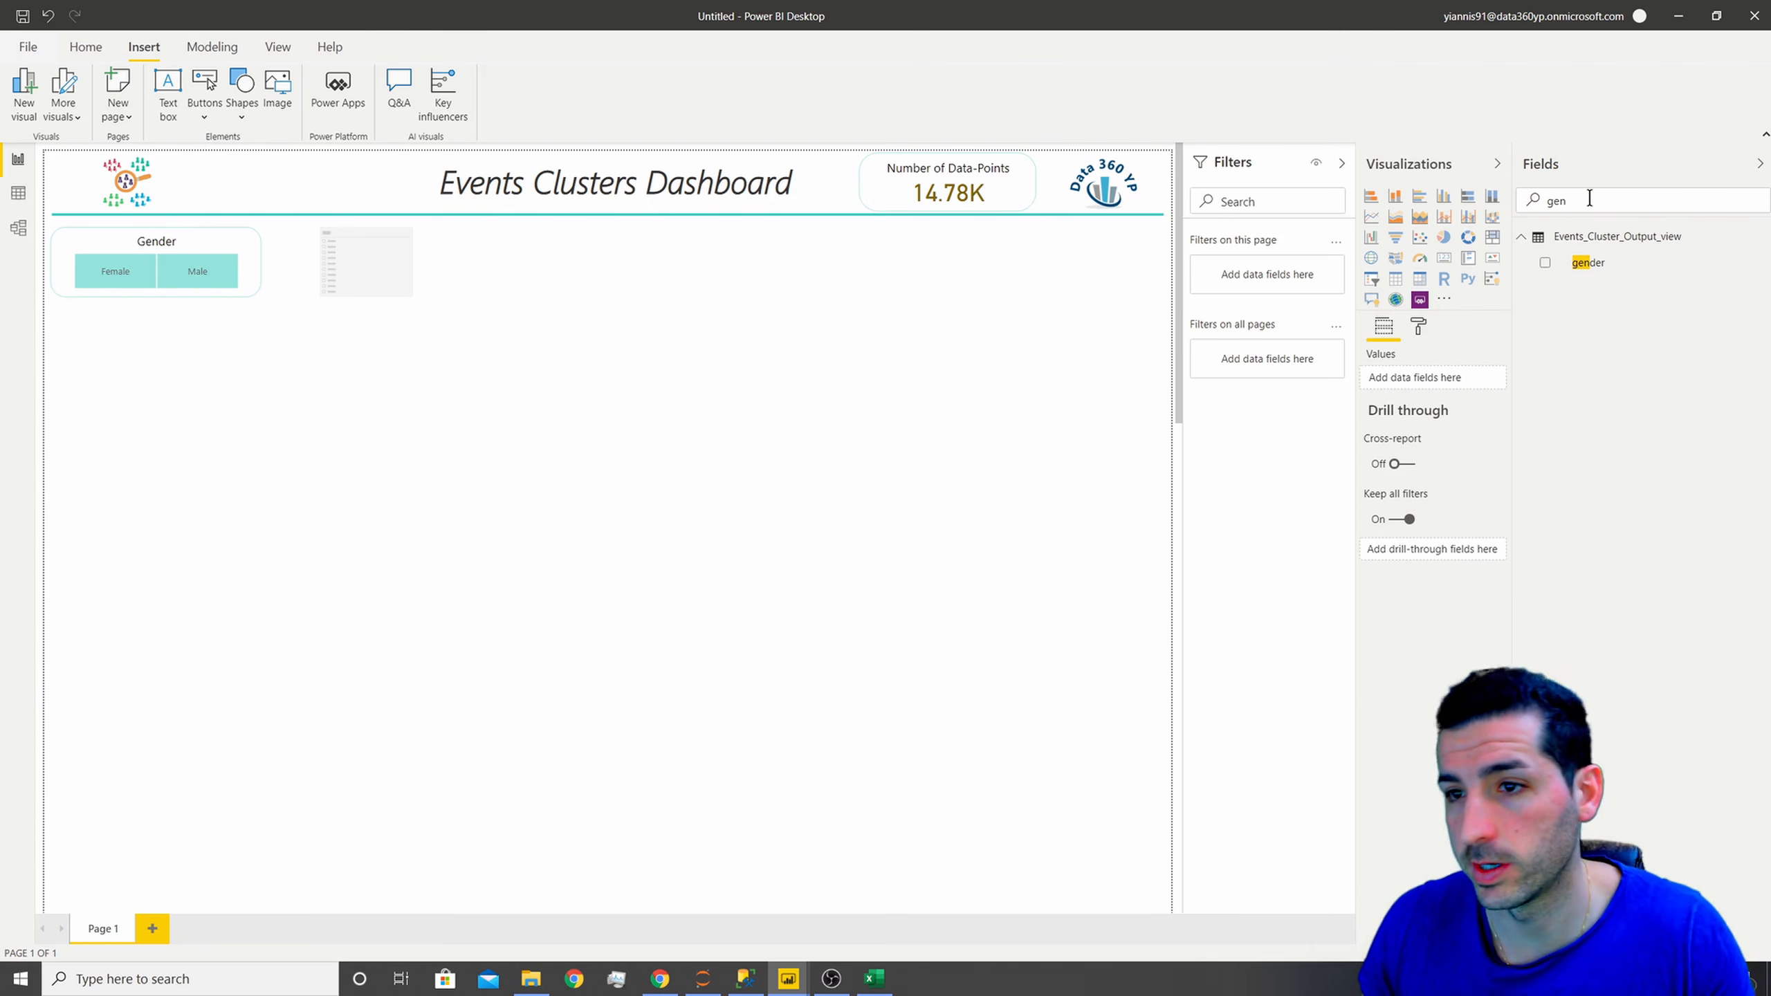
- Assign the age field to the empty slicer and delete the stray table visual below the Gender slicer
type("age")
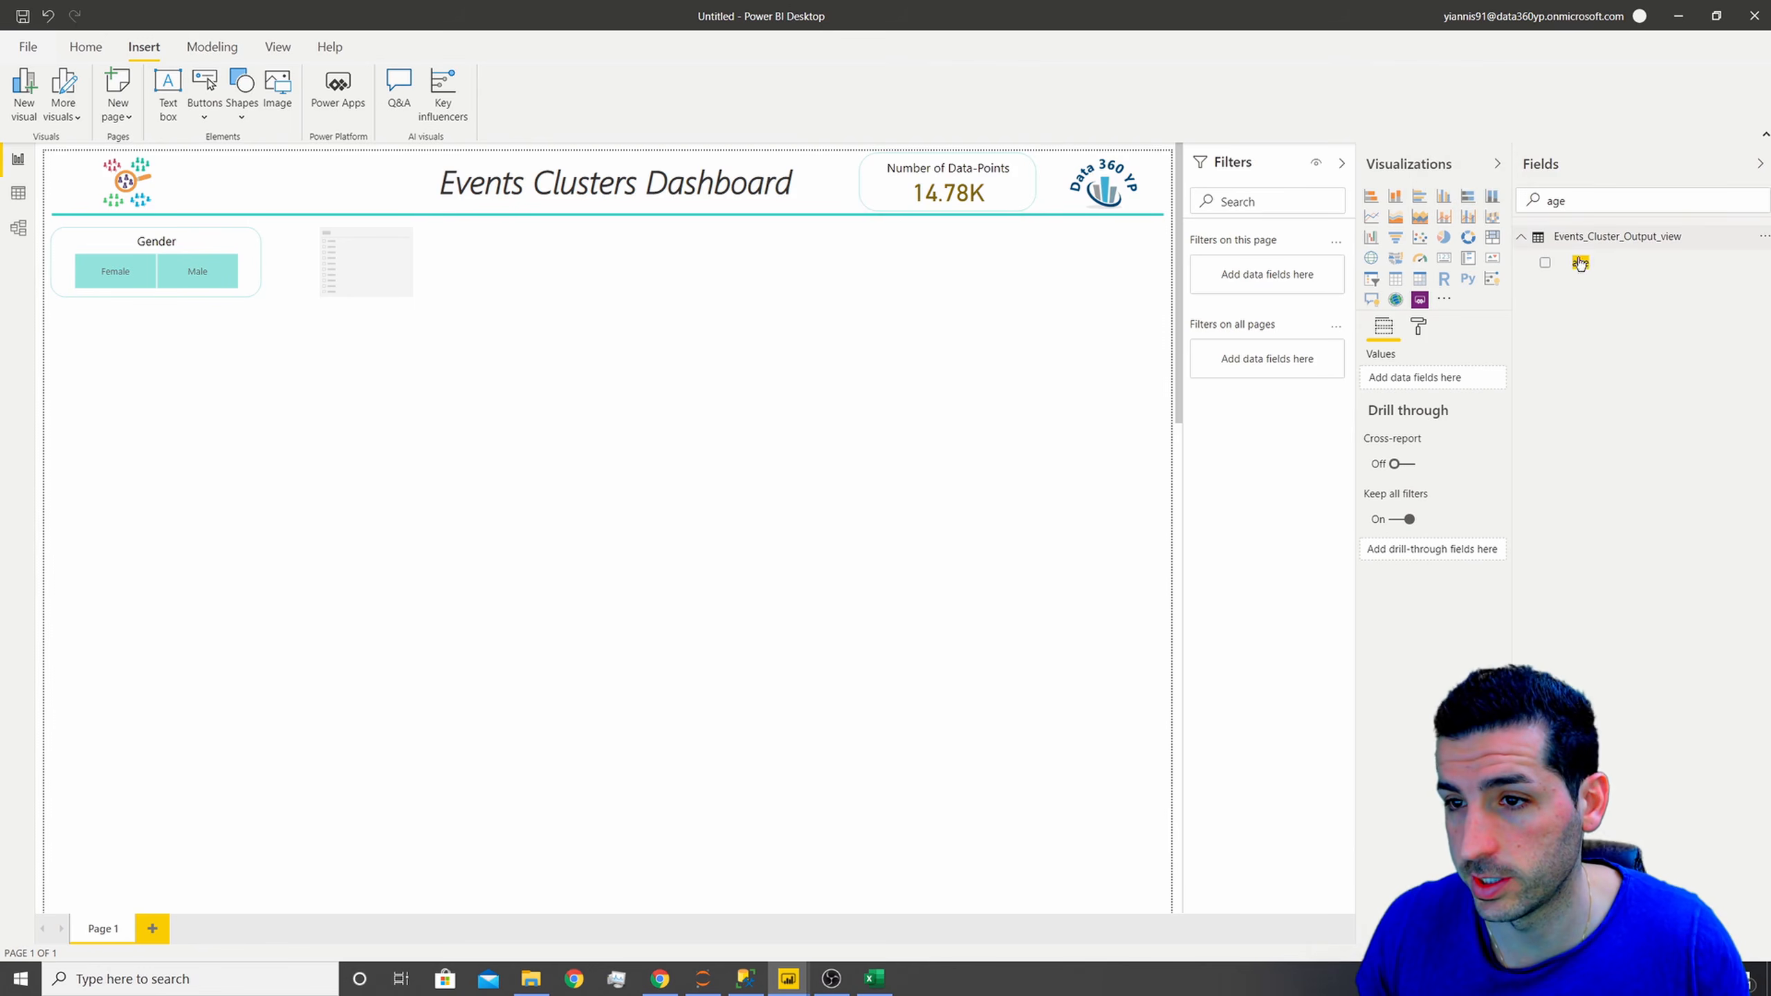
left_click_drag(1408, 378, 1409, 380)
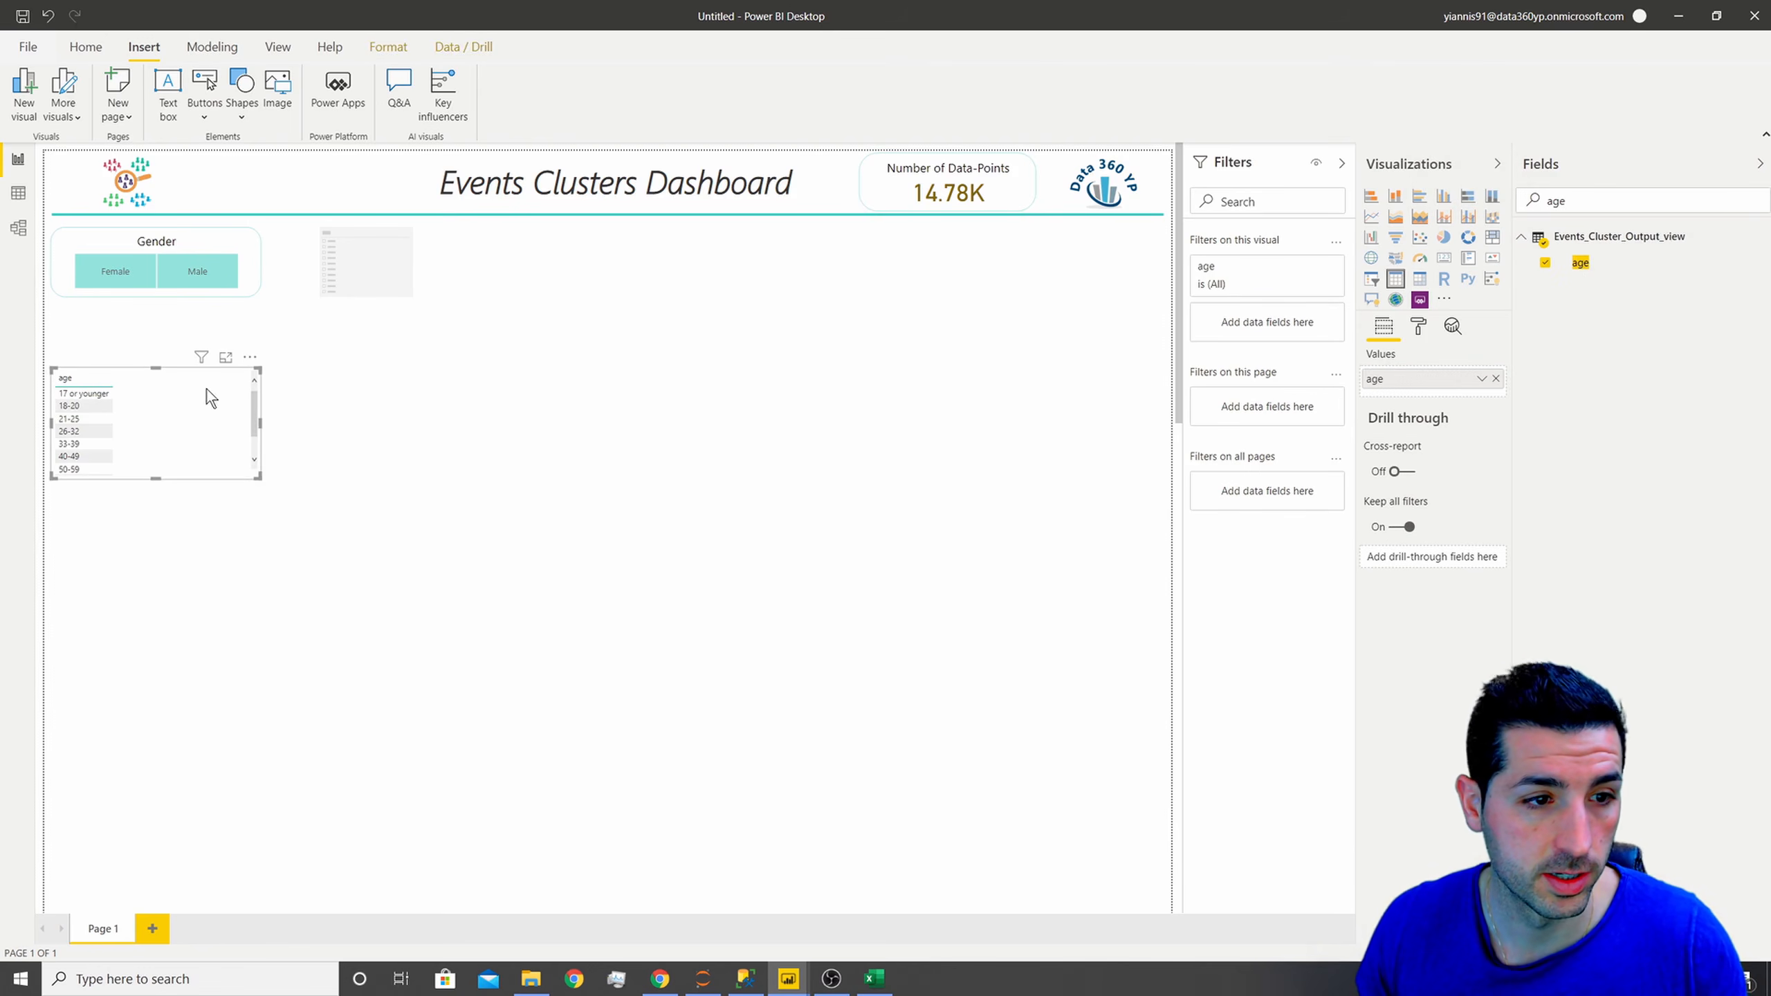
left_click(1496, 380)
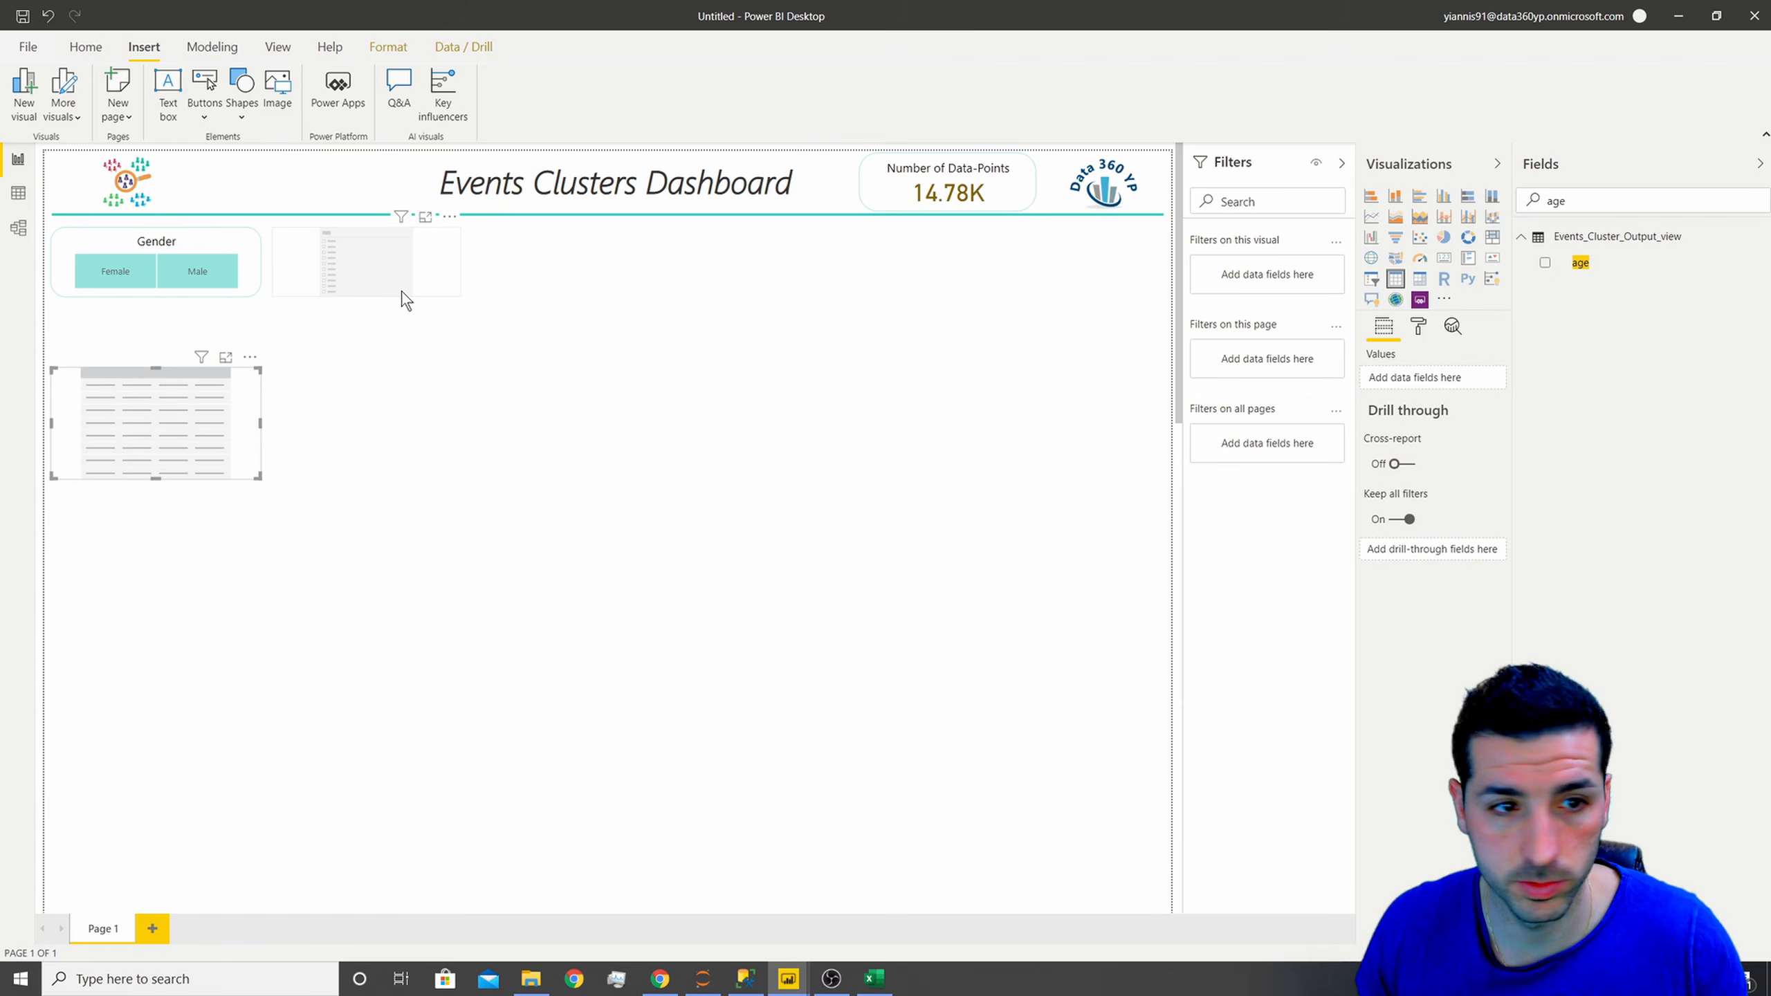
left_click(1589, 264)
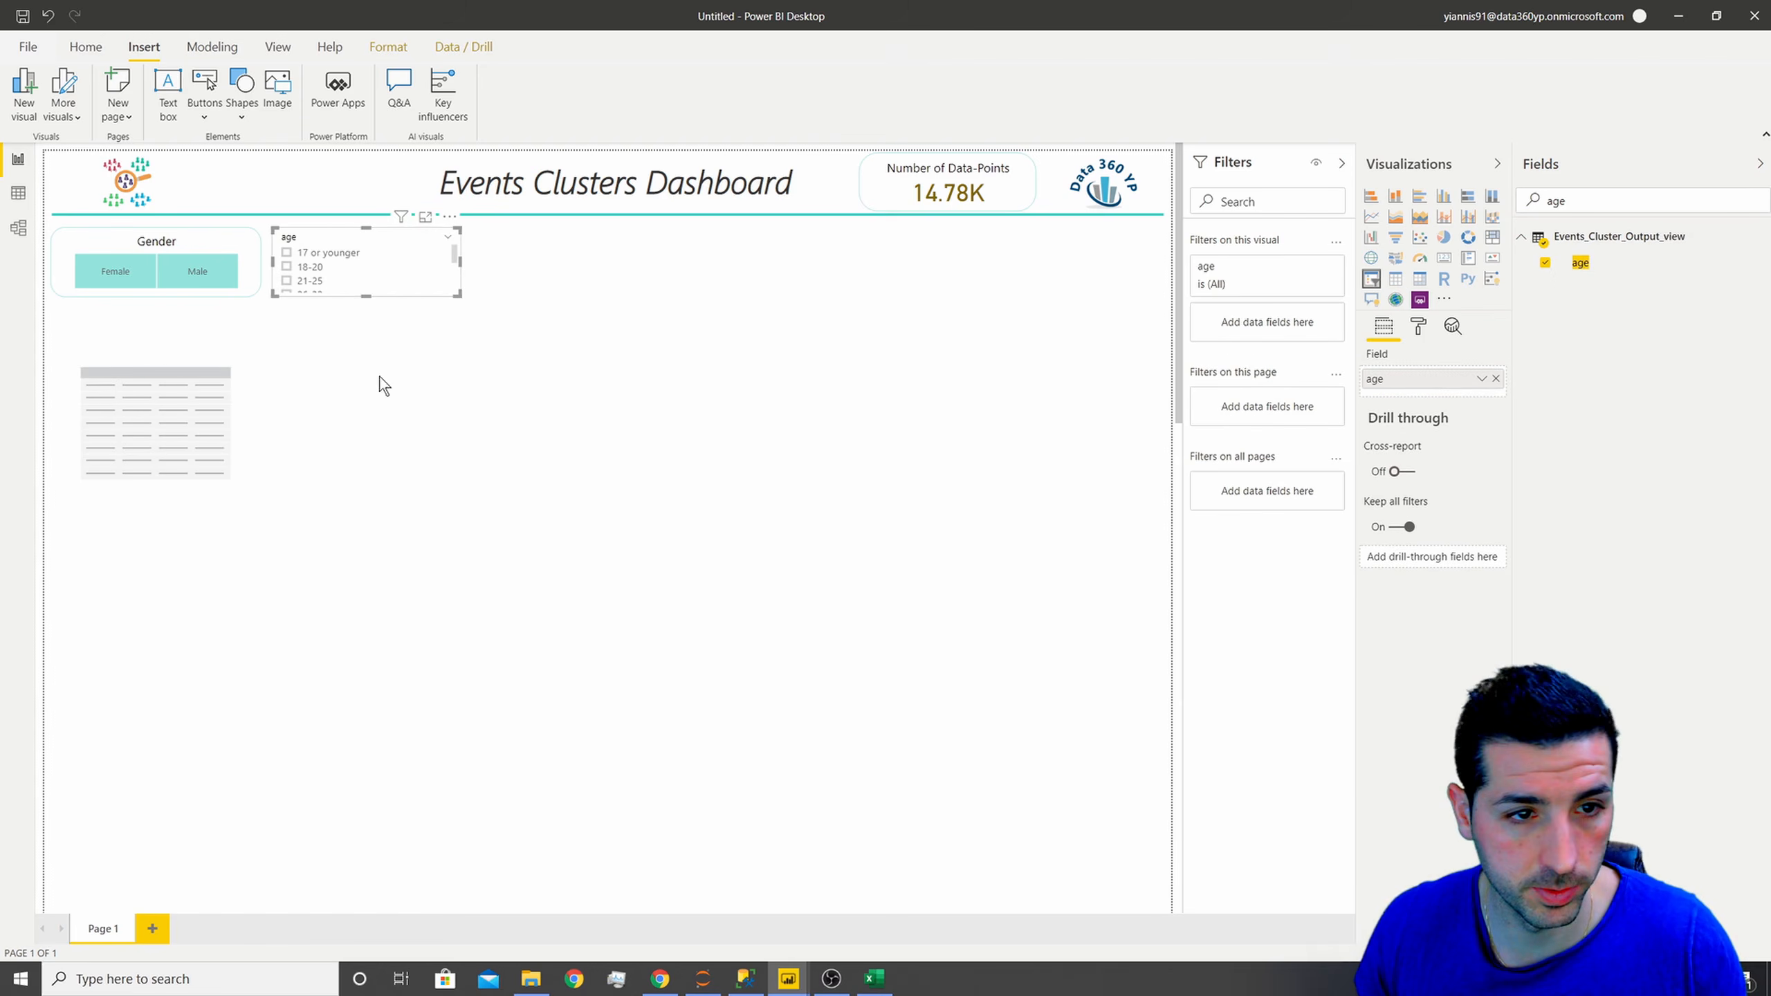
left_click(140, 381)
key("Delete")
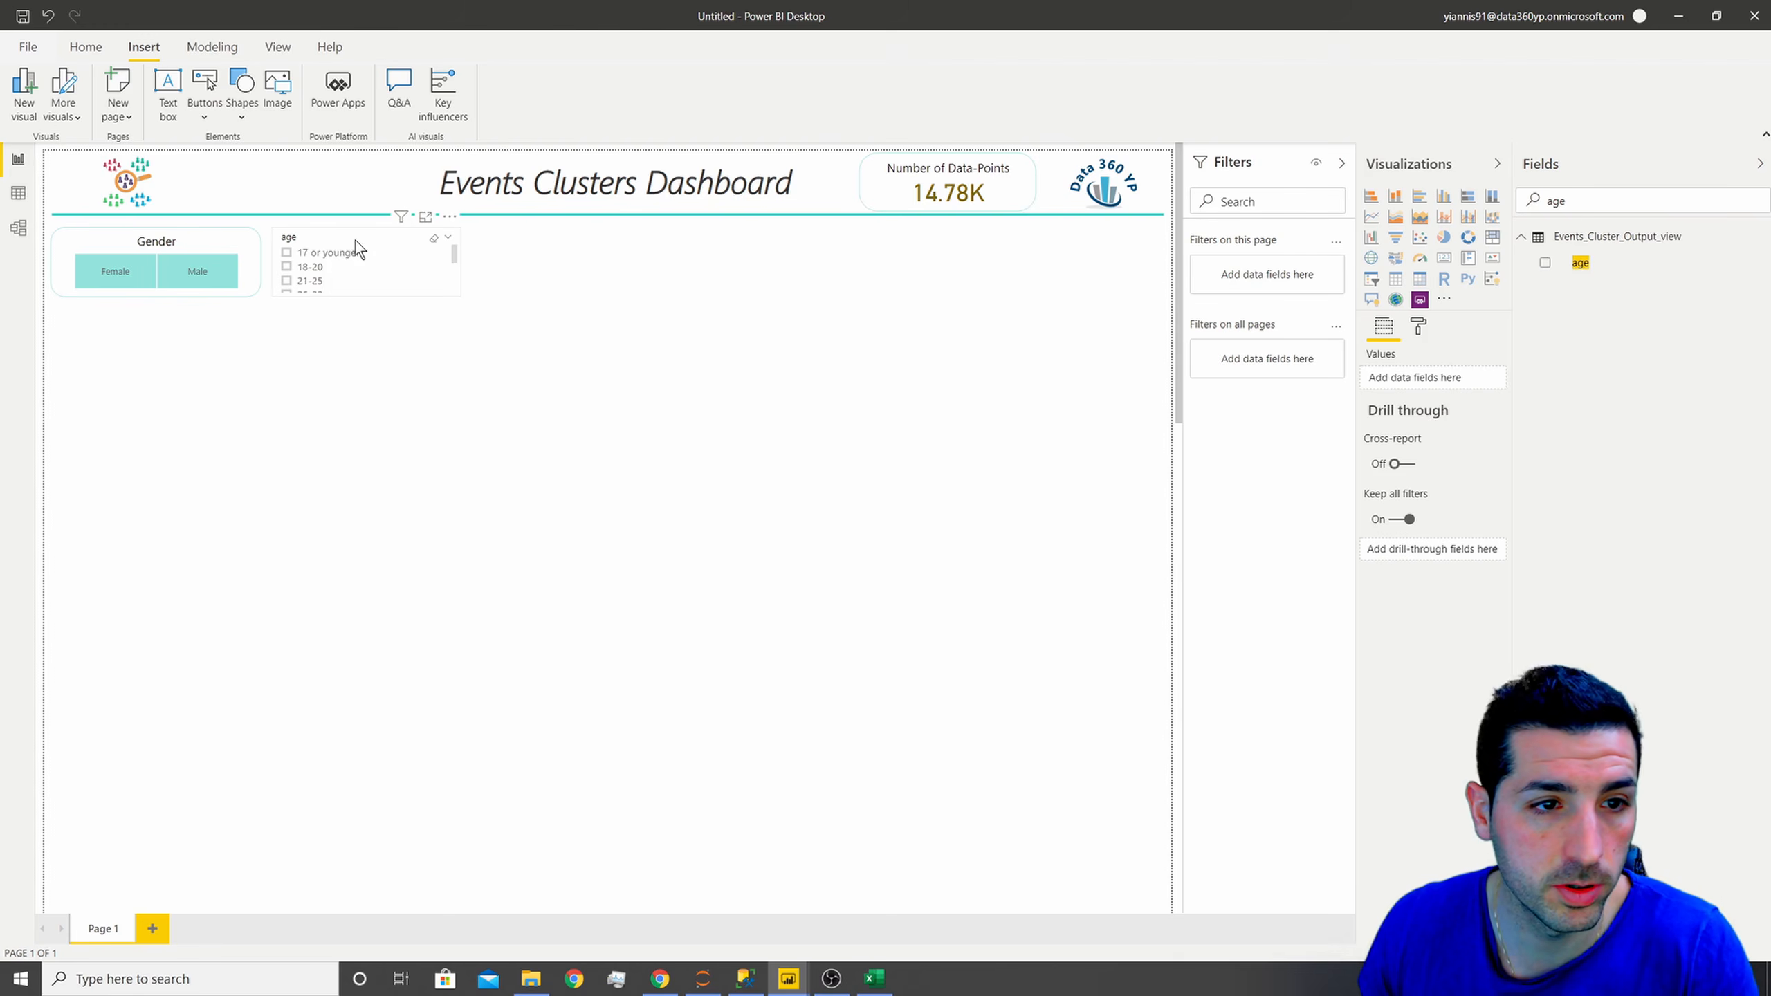
- Change the age slicer from a list to a Dropdown
left_click(407, 261)
left_click(448, 237)
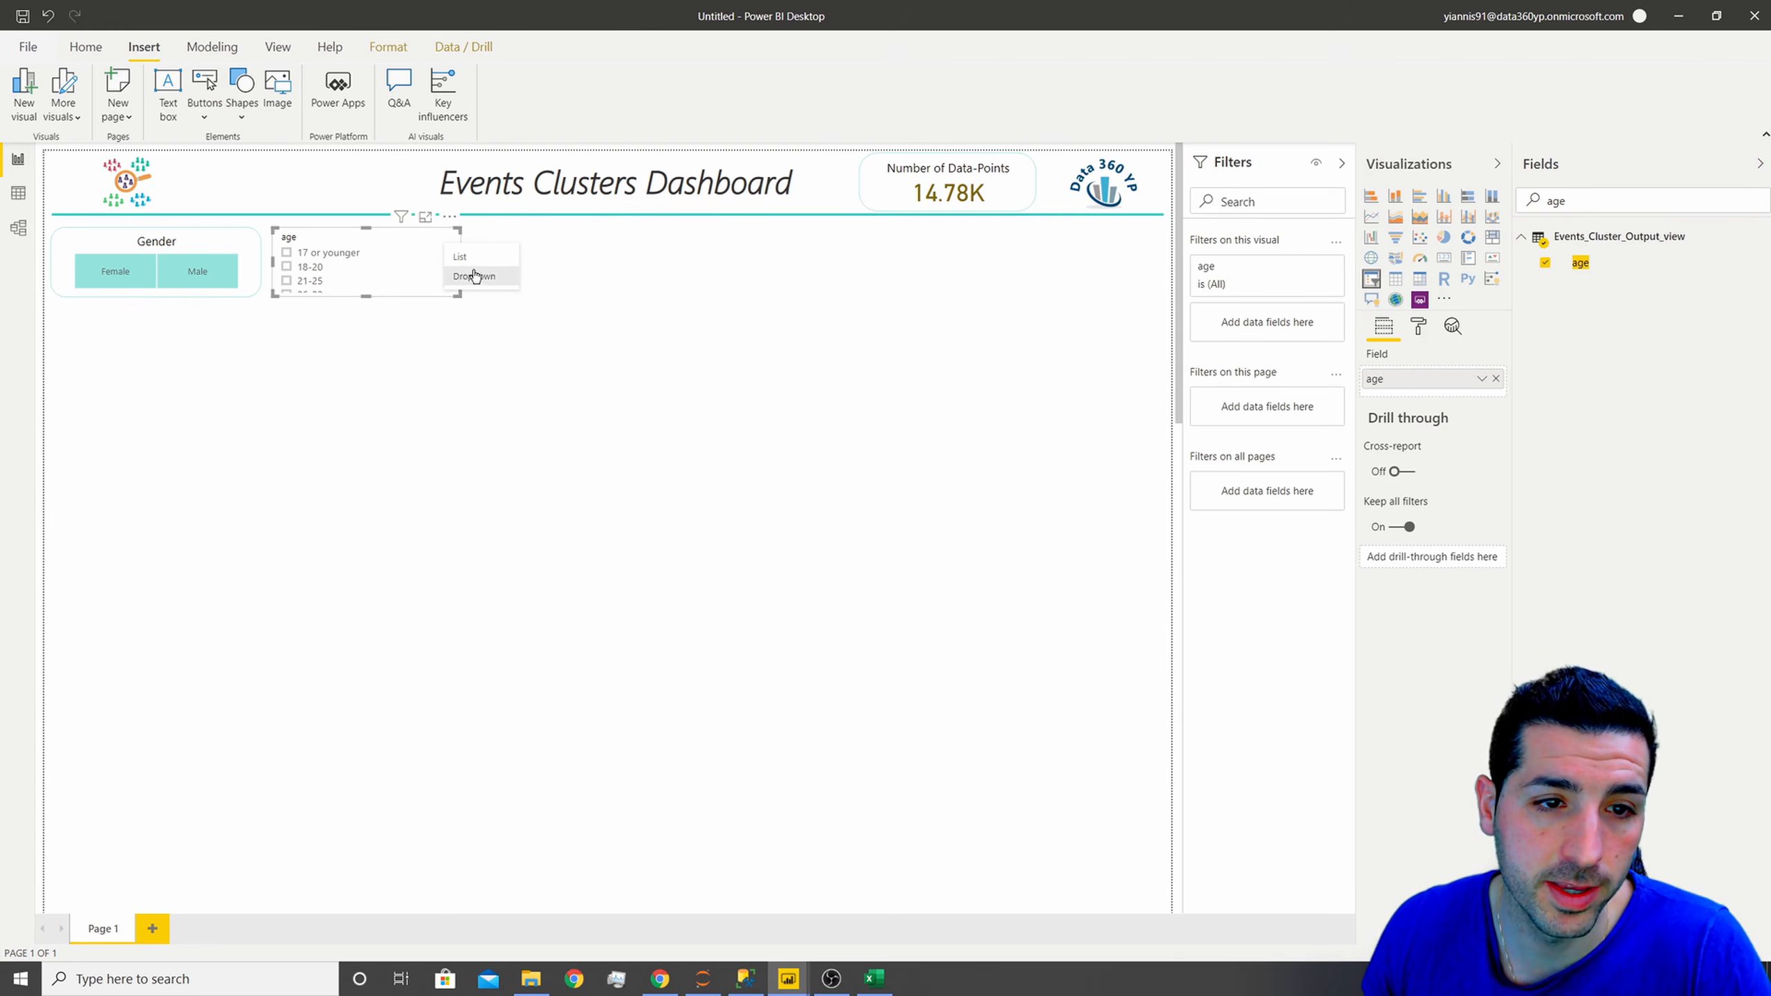
left_click(537, 234)
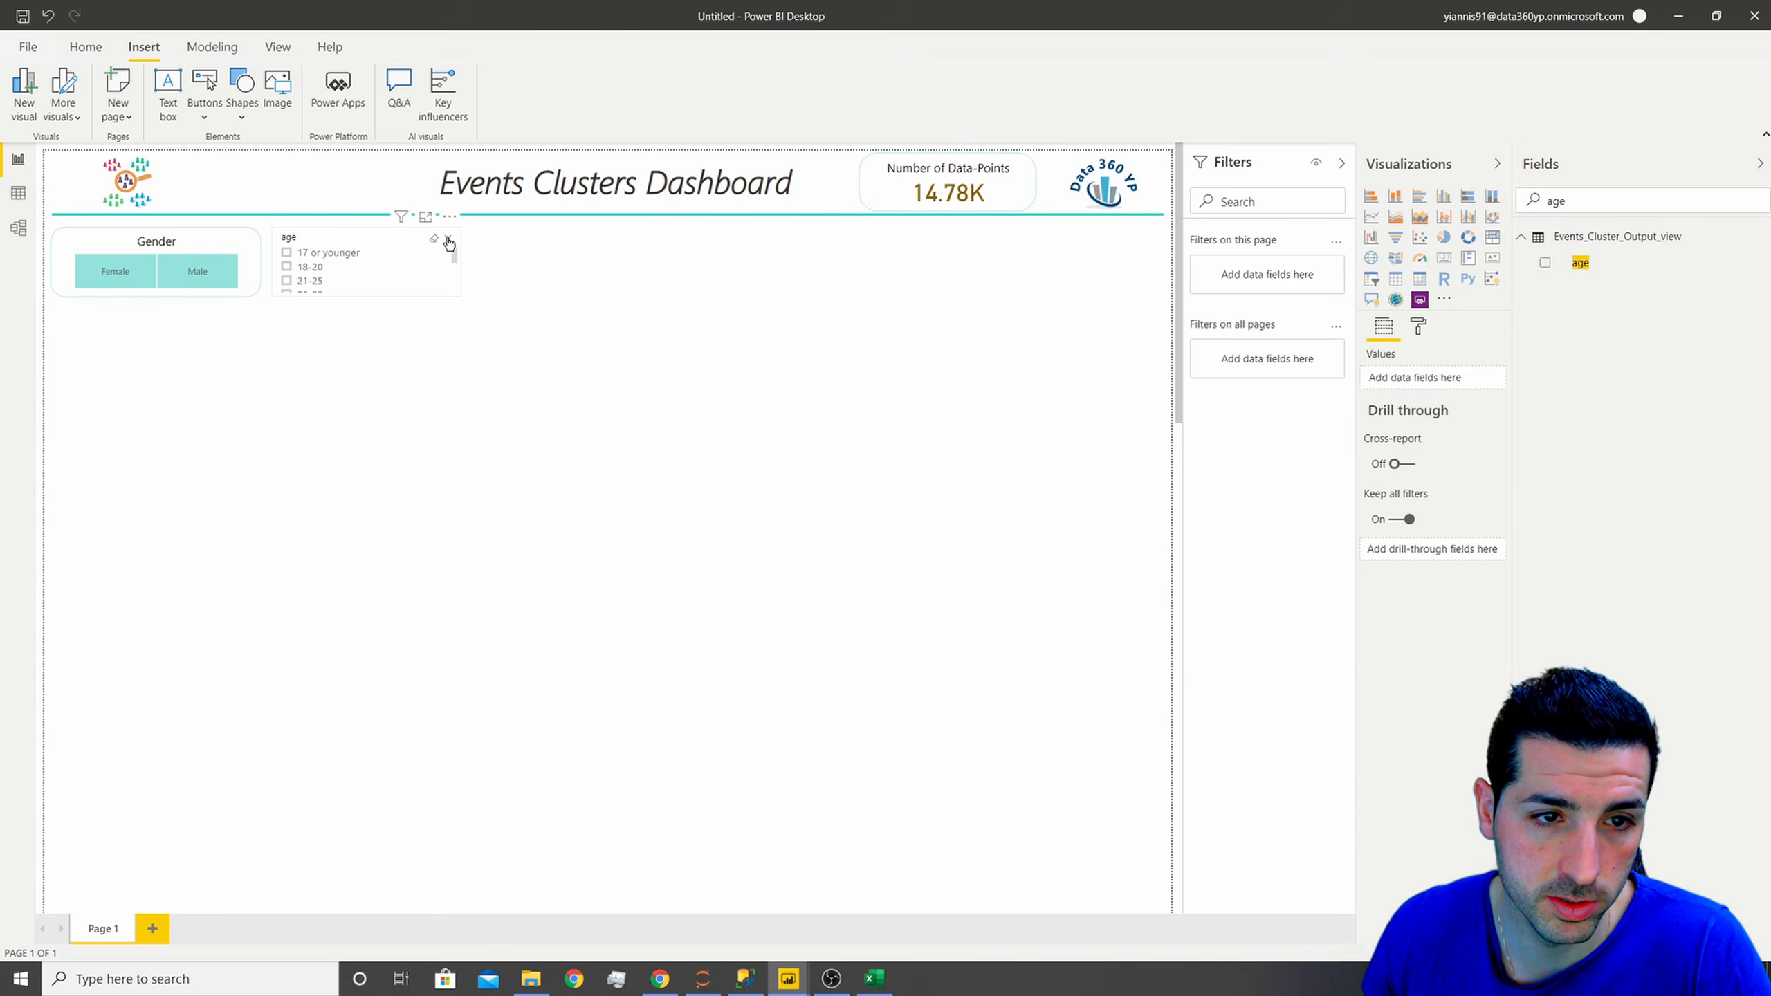
left_click(448, 239)
left_click(481, 276)
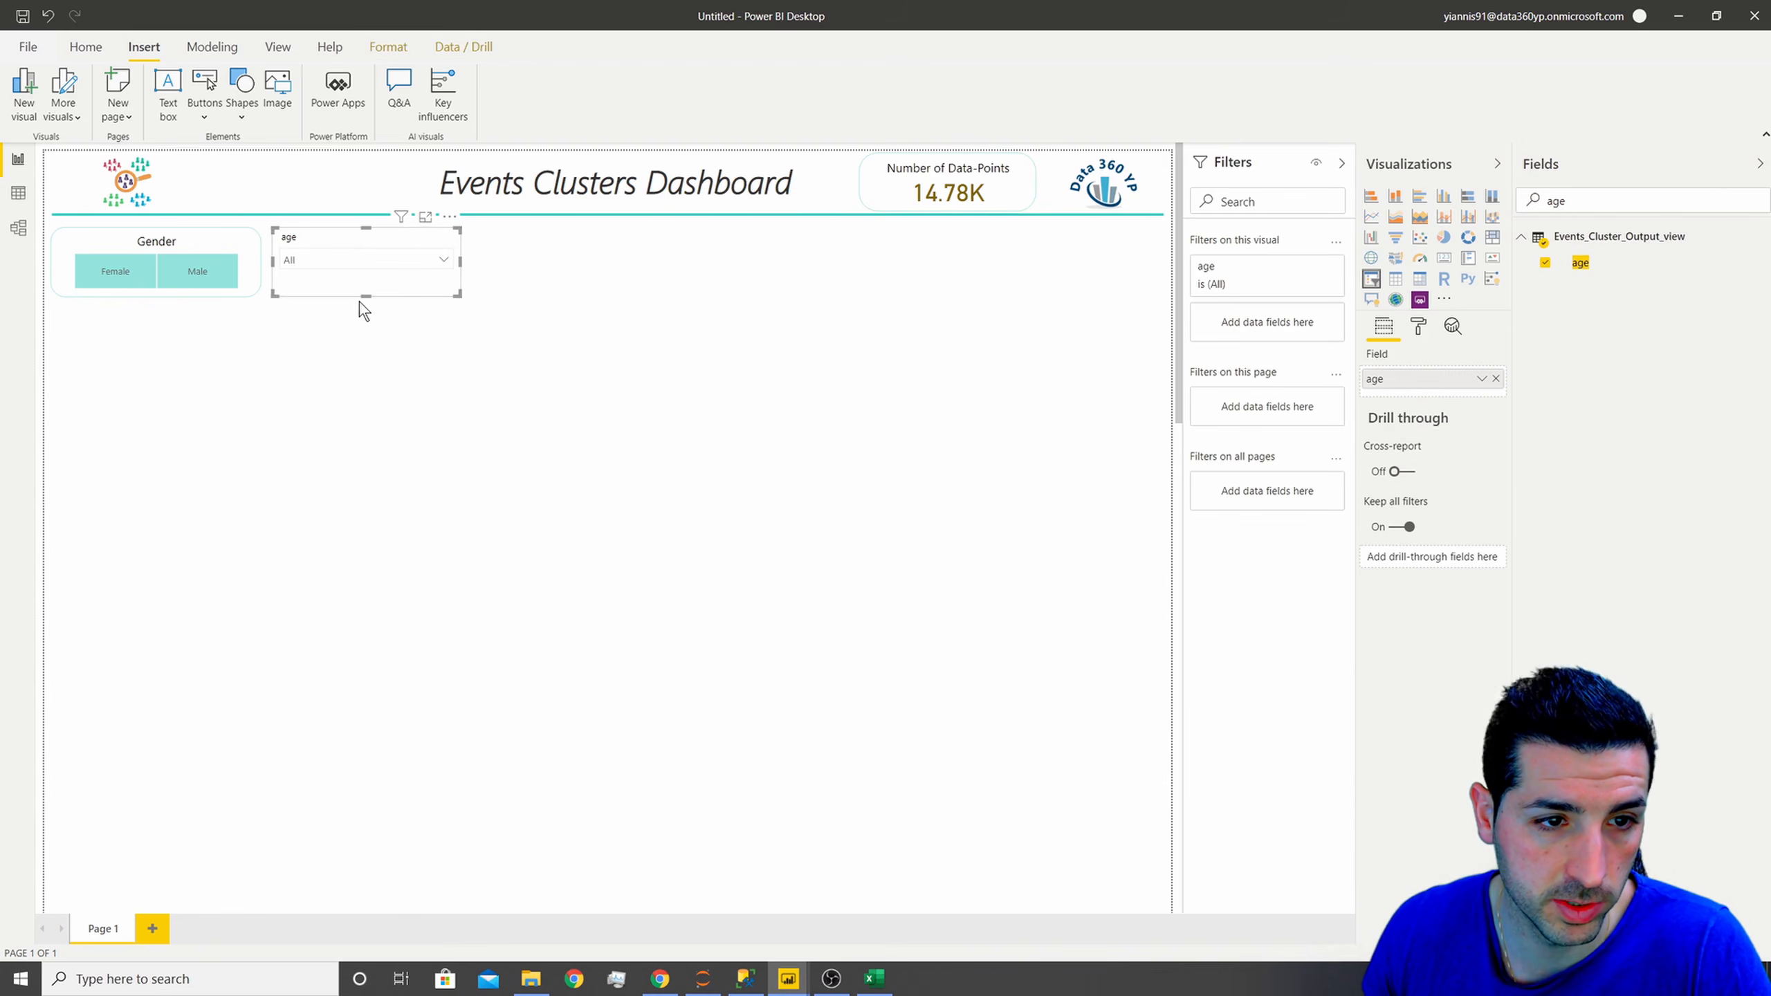
- Copy the Gender slicer's formatting to the age slicer with Format painter
left_click(345, 260)
left_click(172, 251)
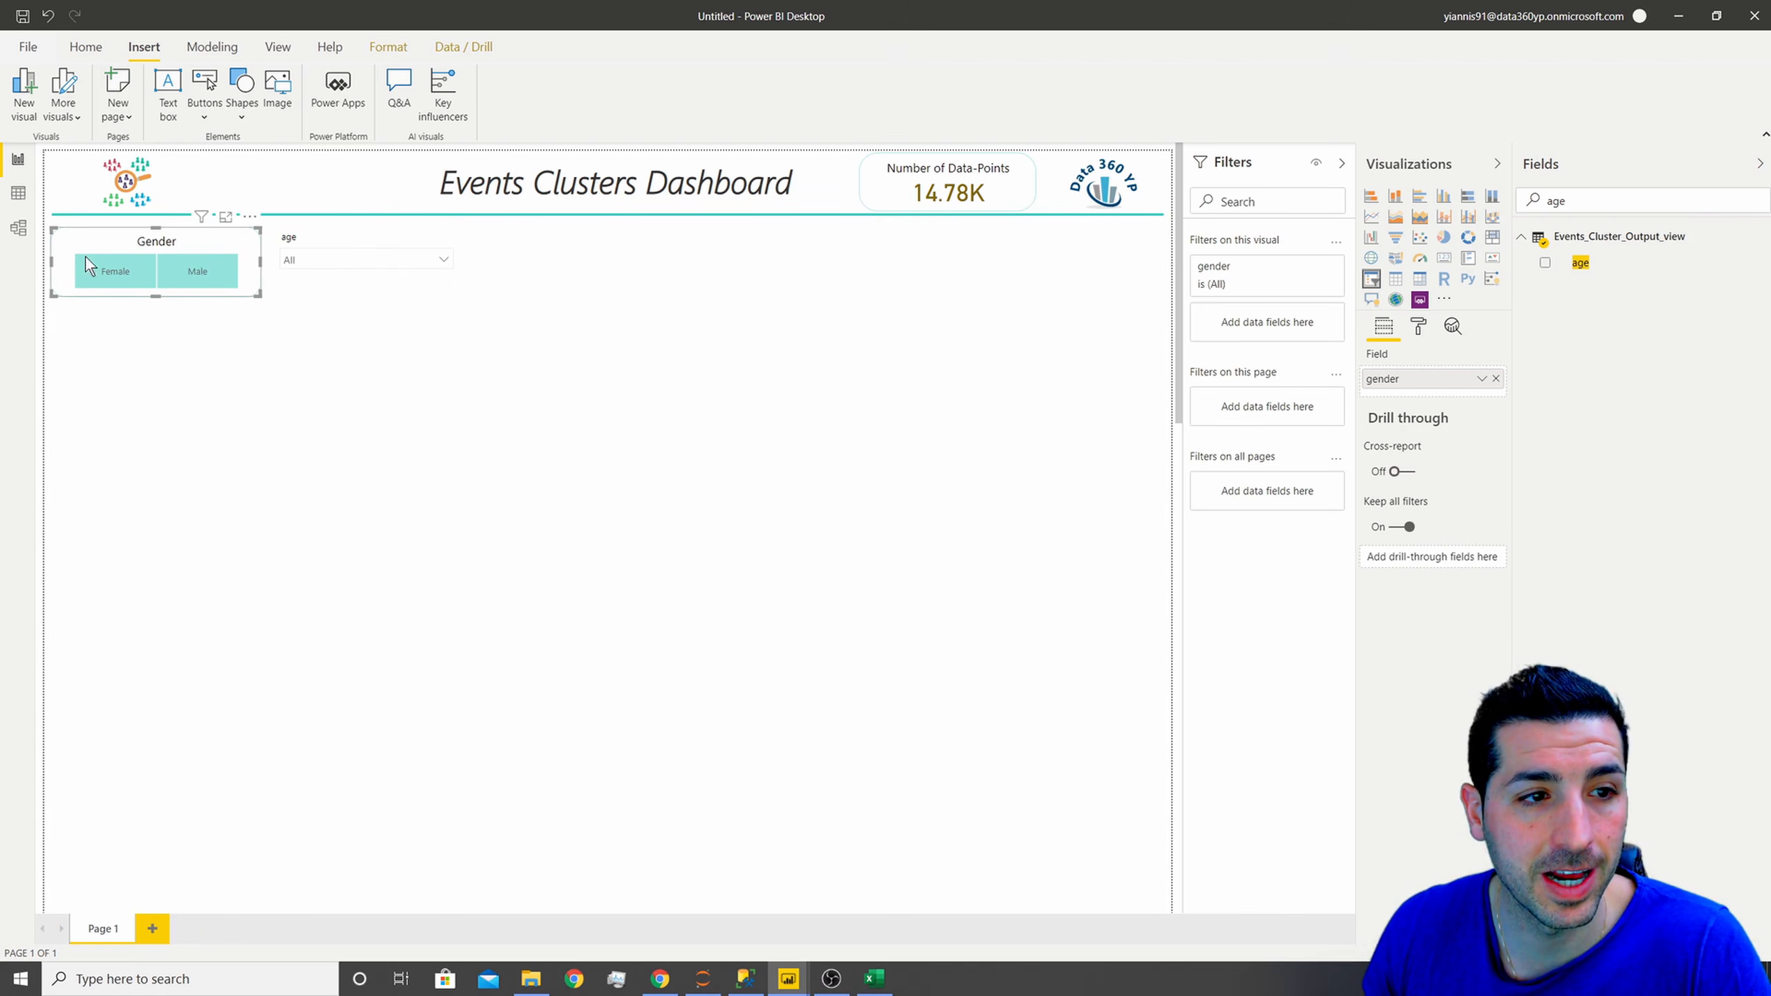
left_click(97, 48)
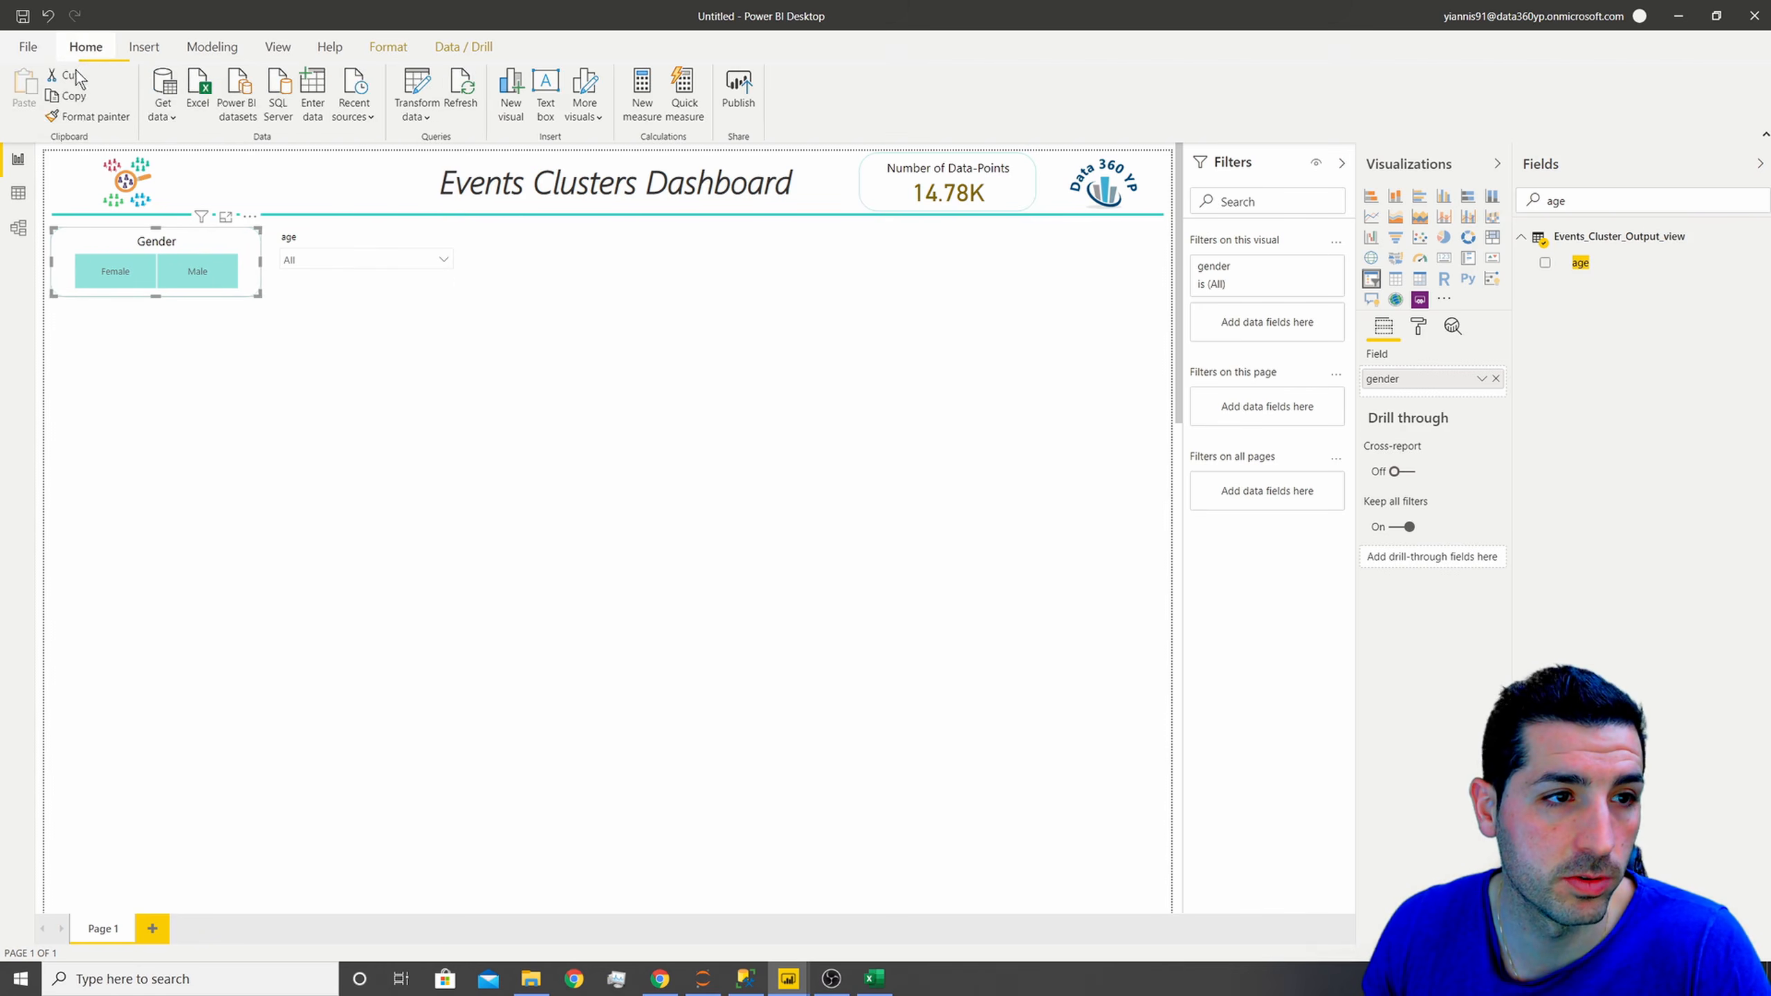
left_click(86, 117)
left_click(342, 254)
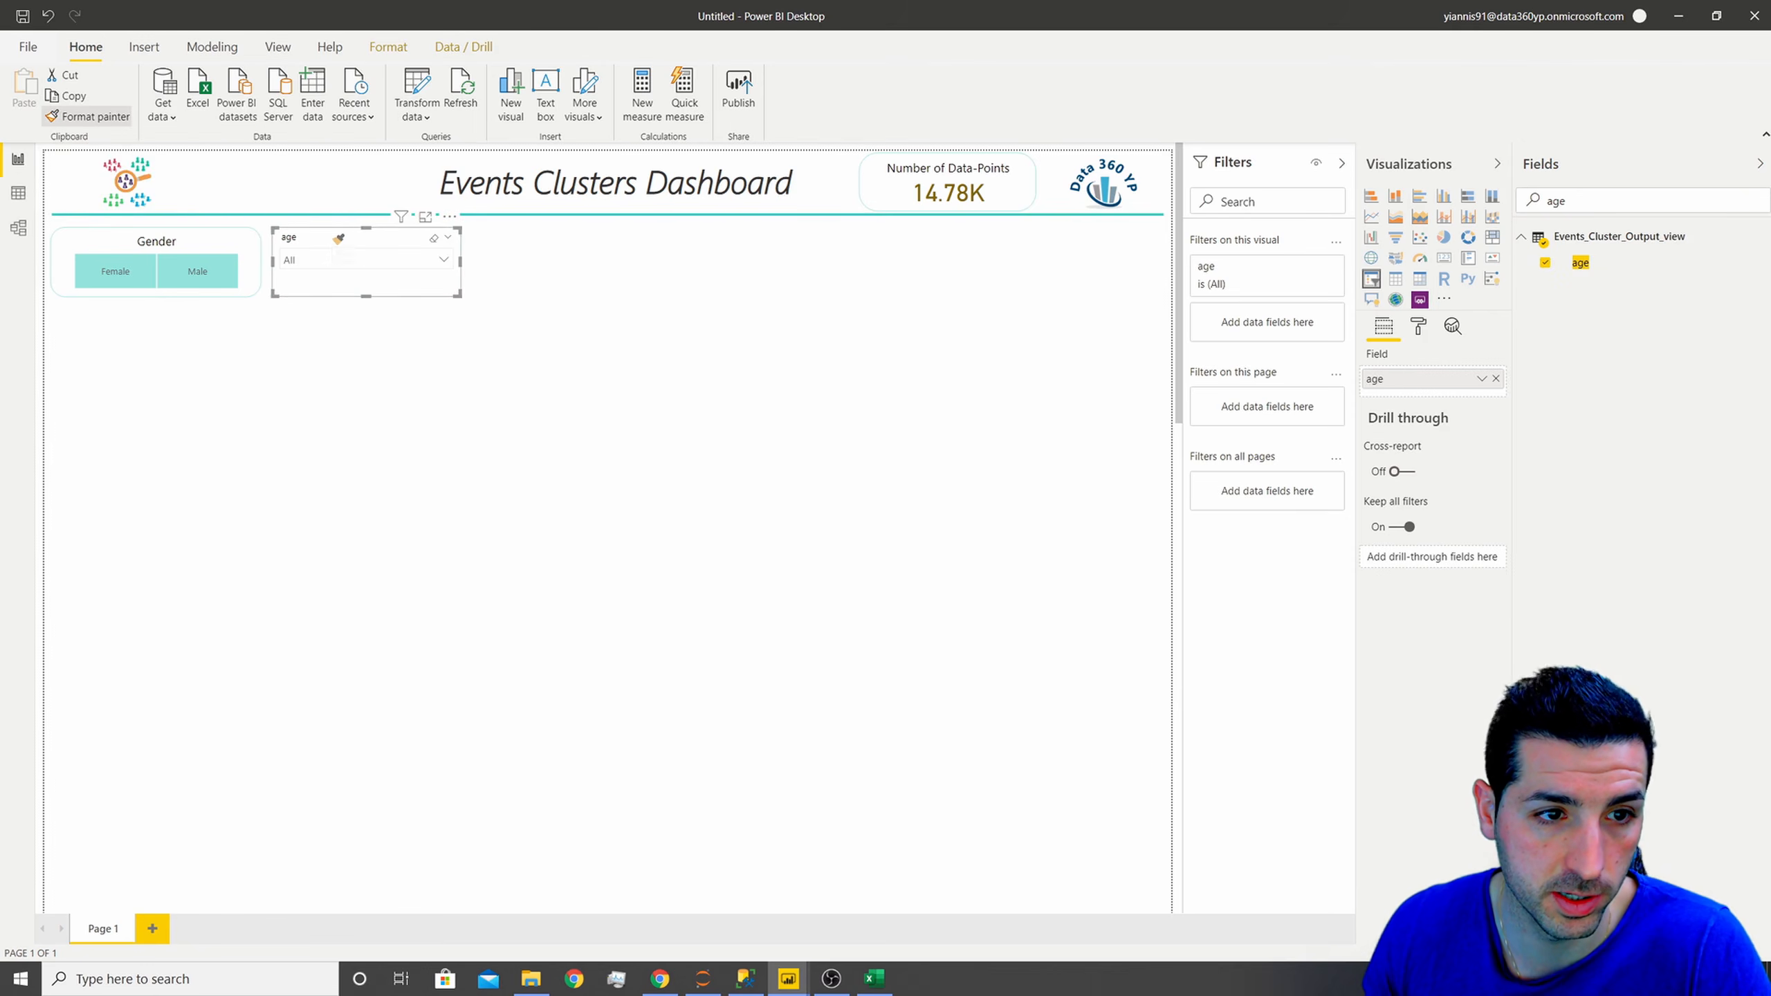
left_click(531, 343)
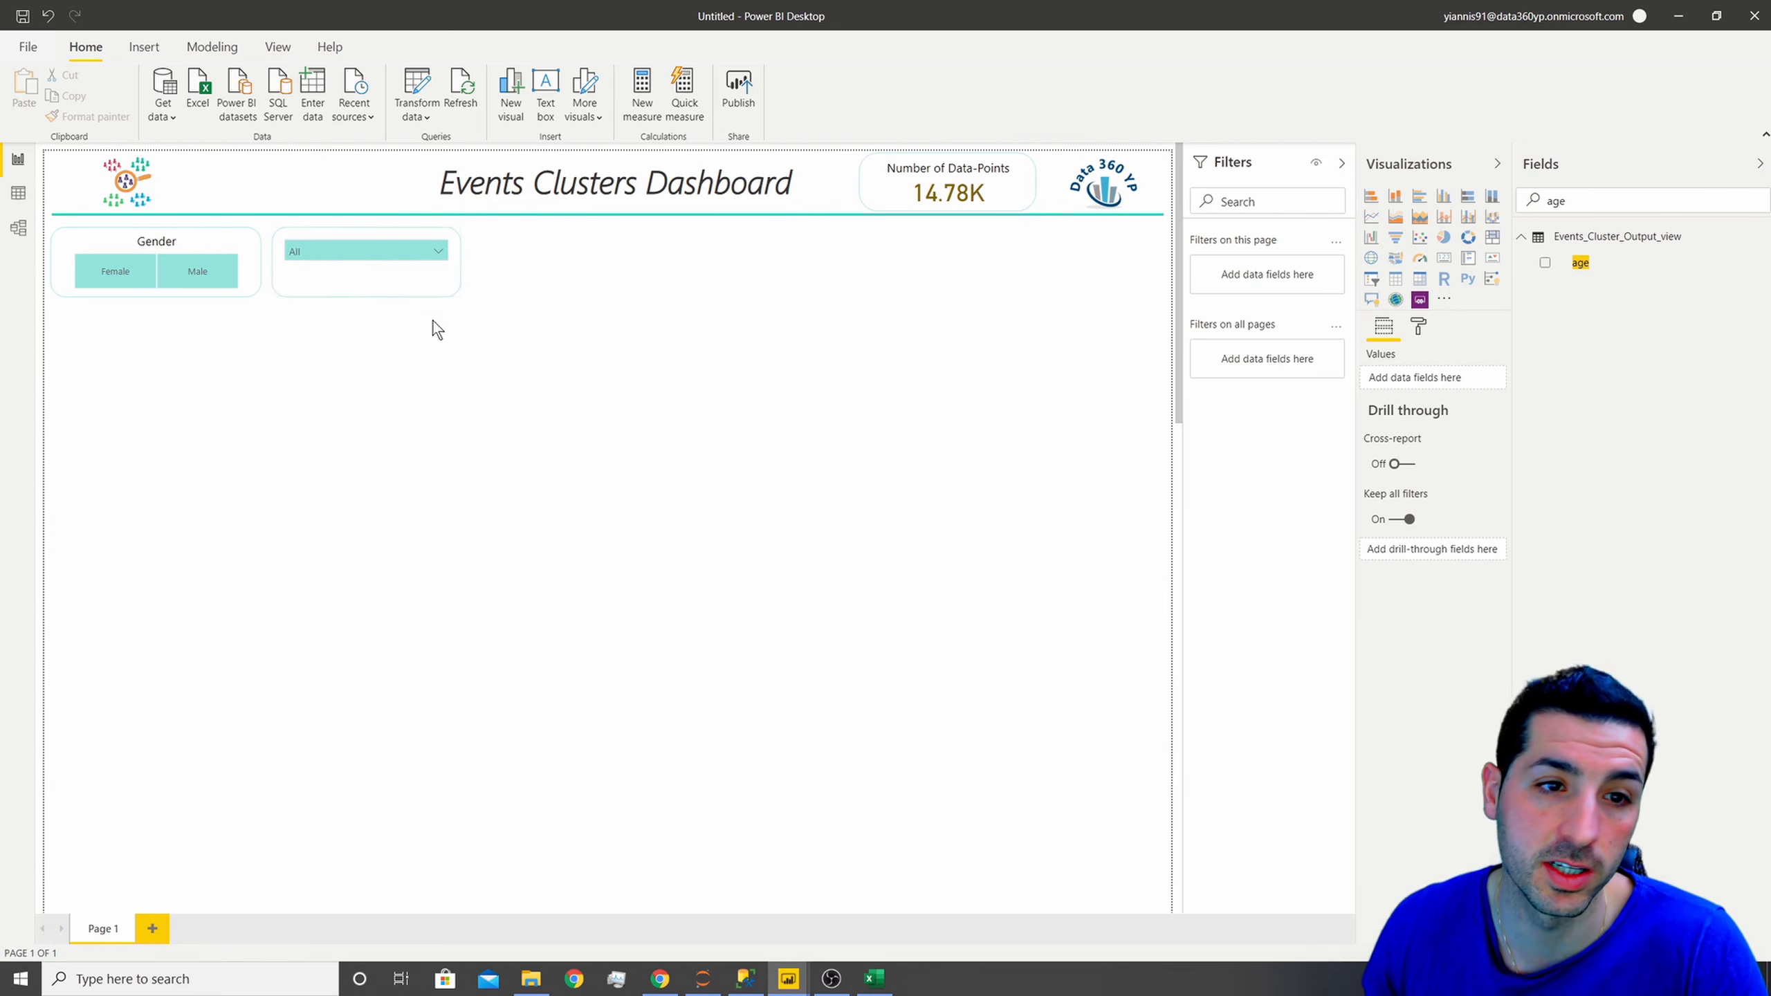
- Set the item font color to black in both the Gender slicer and the age slicer
left_click(208, 244)
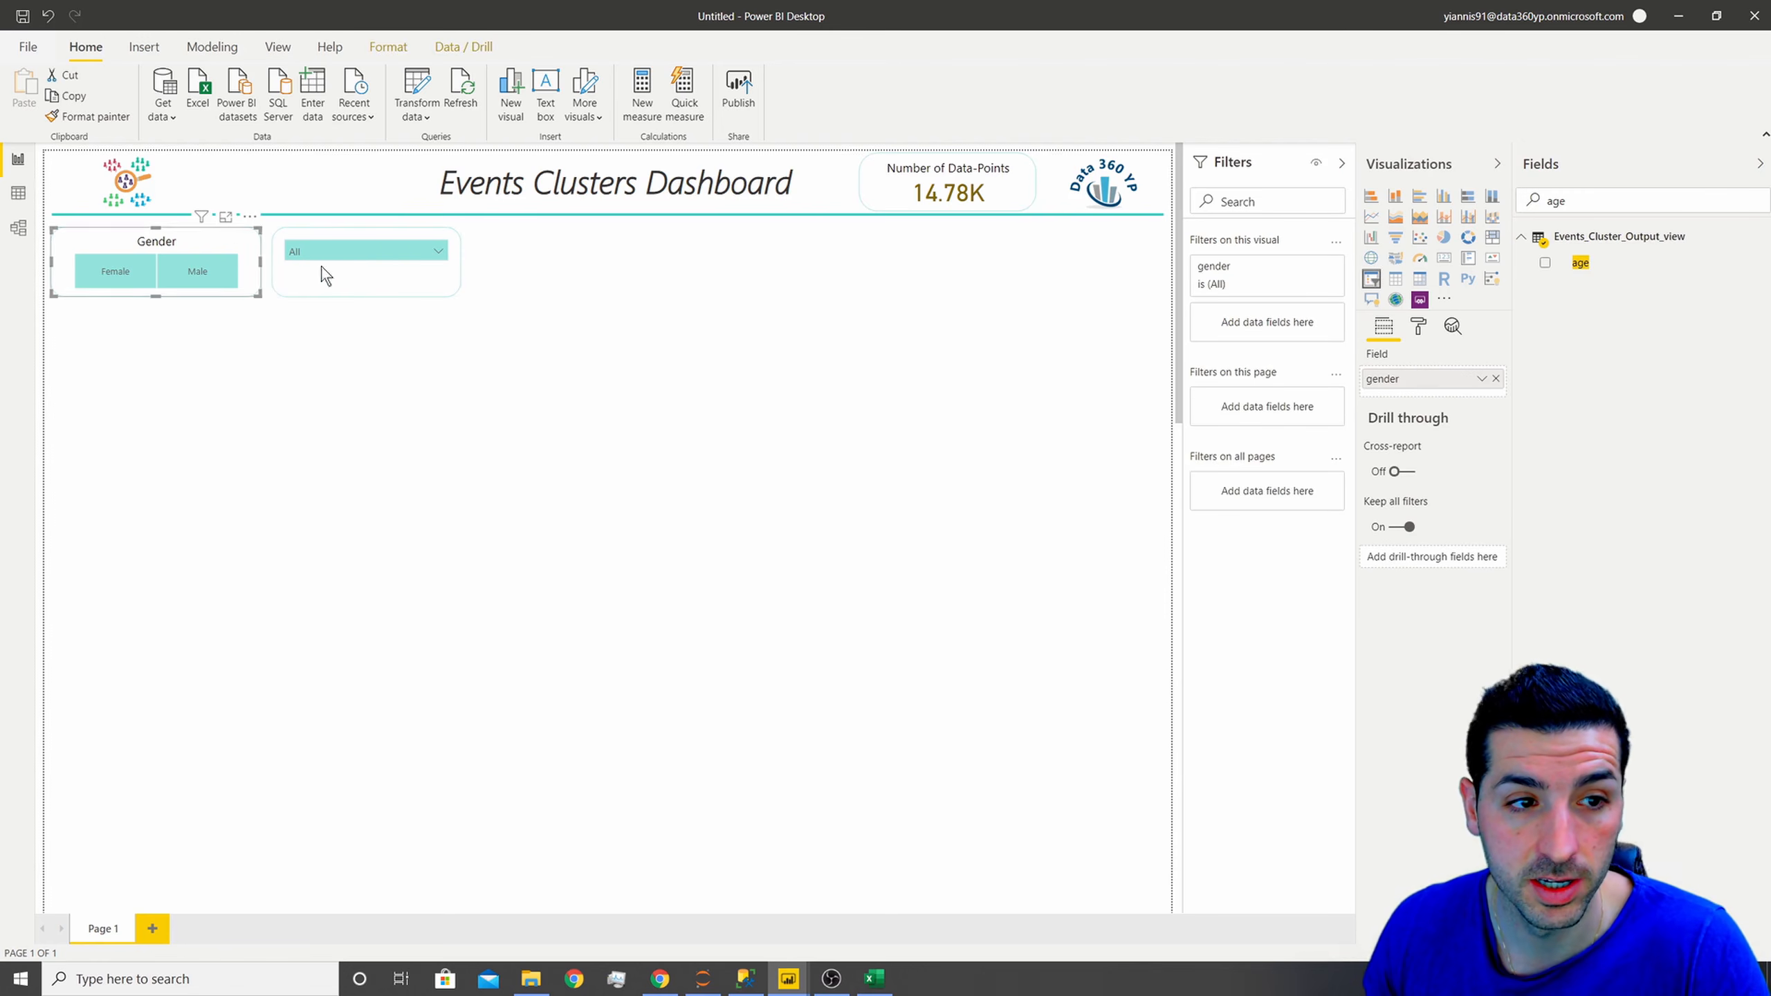
left_click(1417, 328)
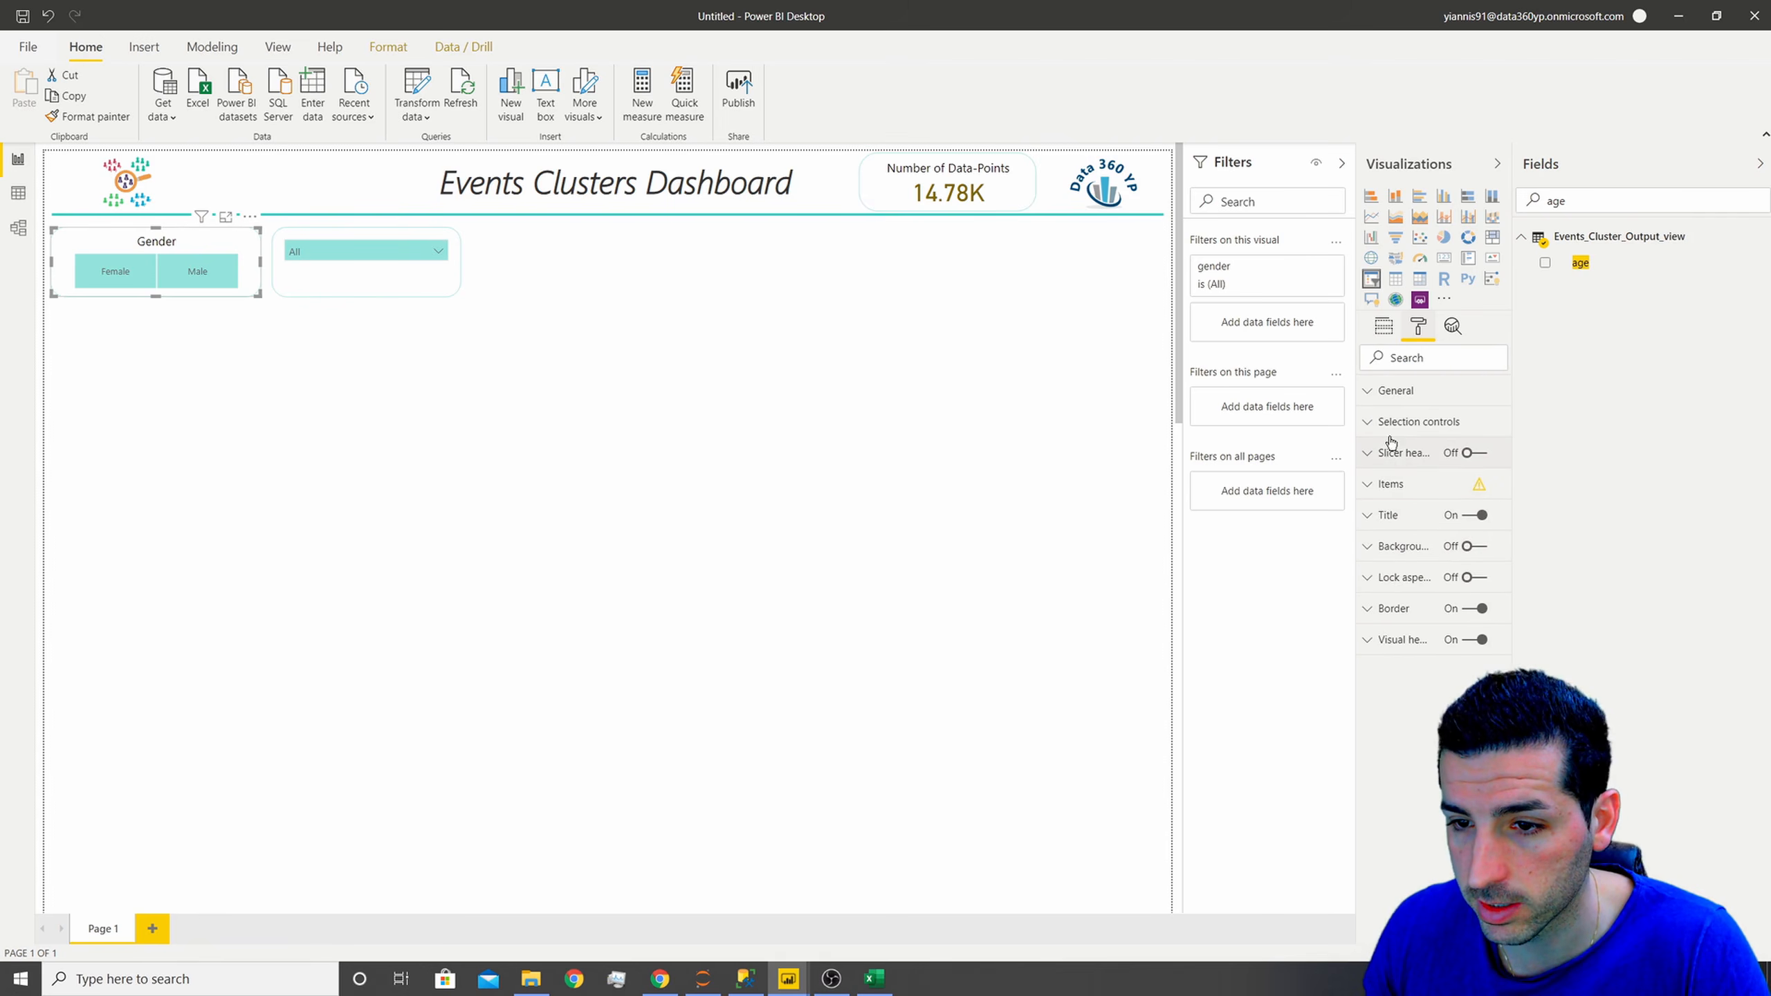
left_click(1400, 485)
left_click(1388, 536)
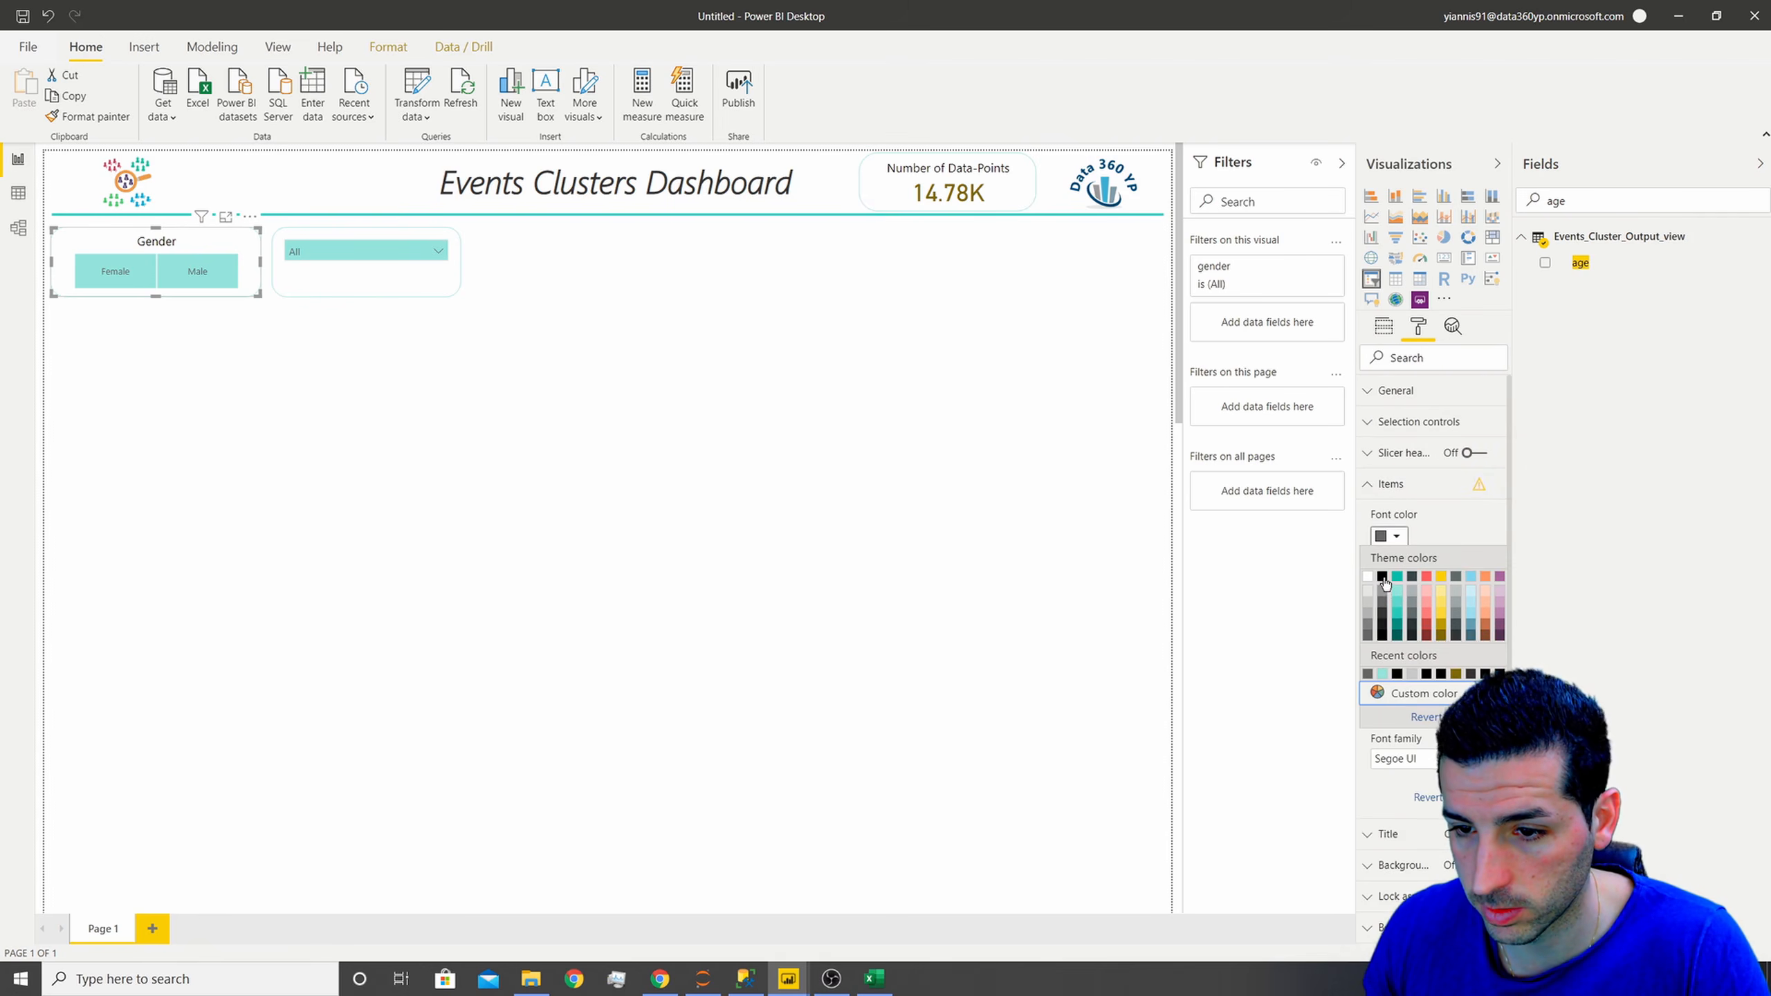
left_click(1383, 577)
left_click(353, 237)
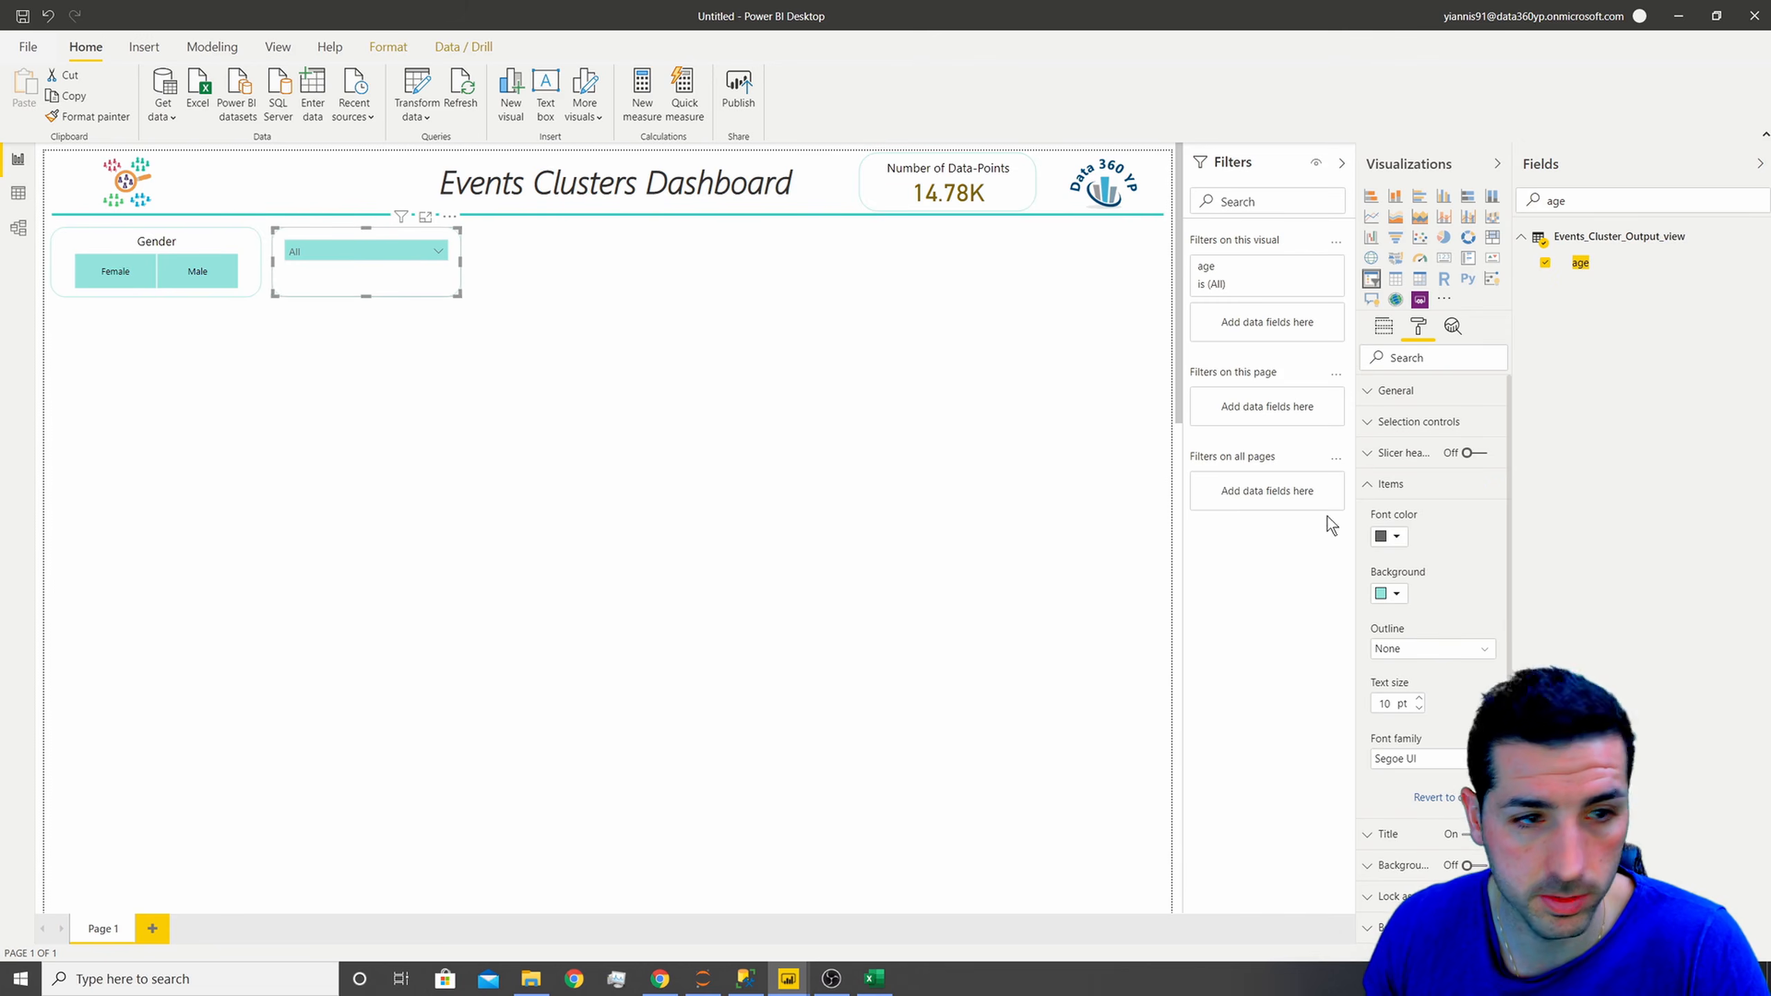
left_click(1390, 538)
left_click(1383, 579)
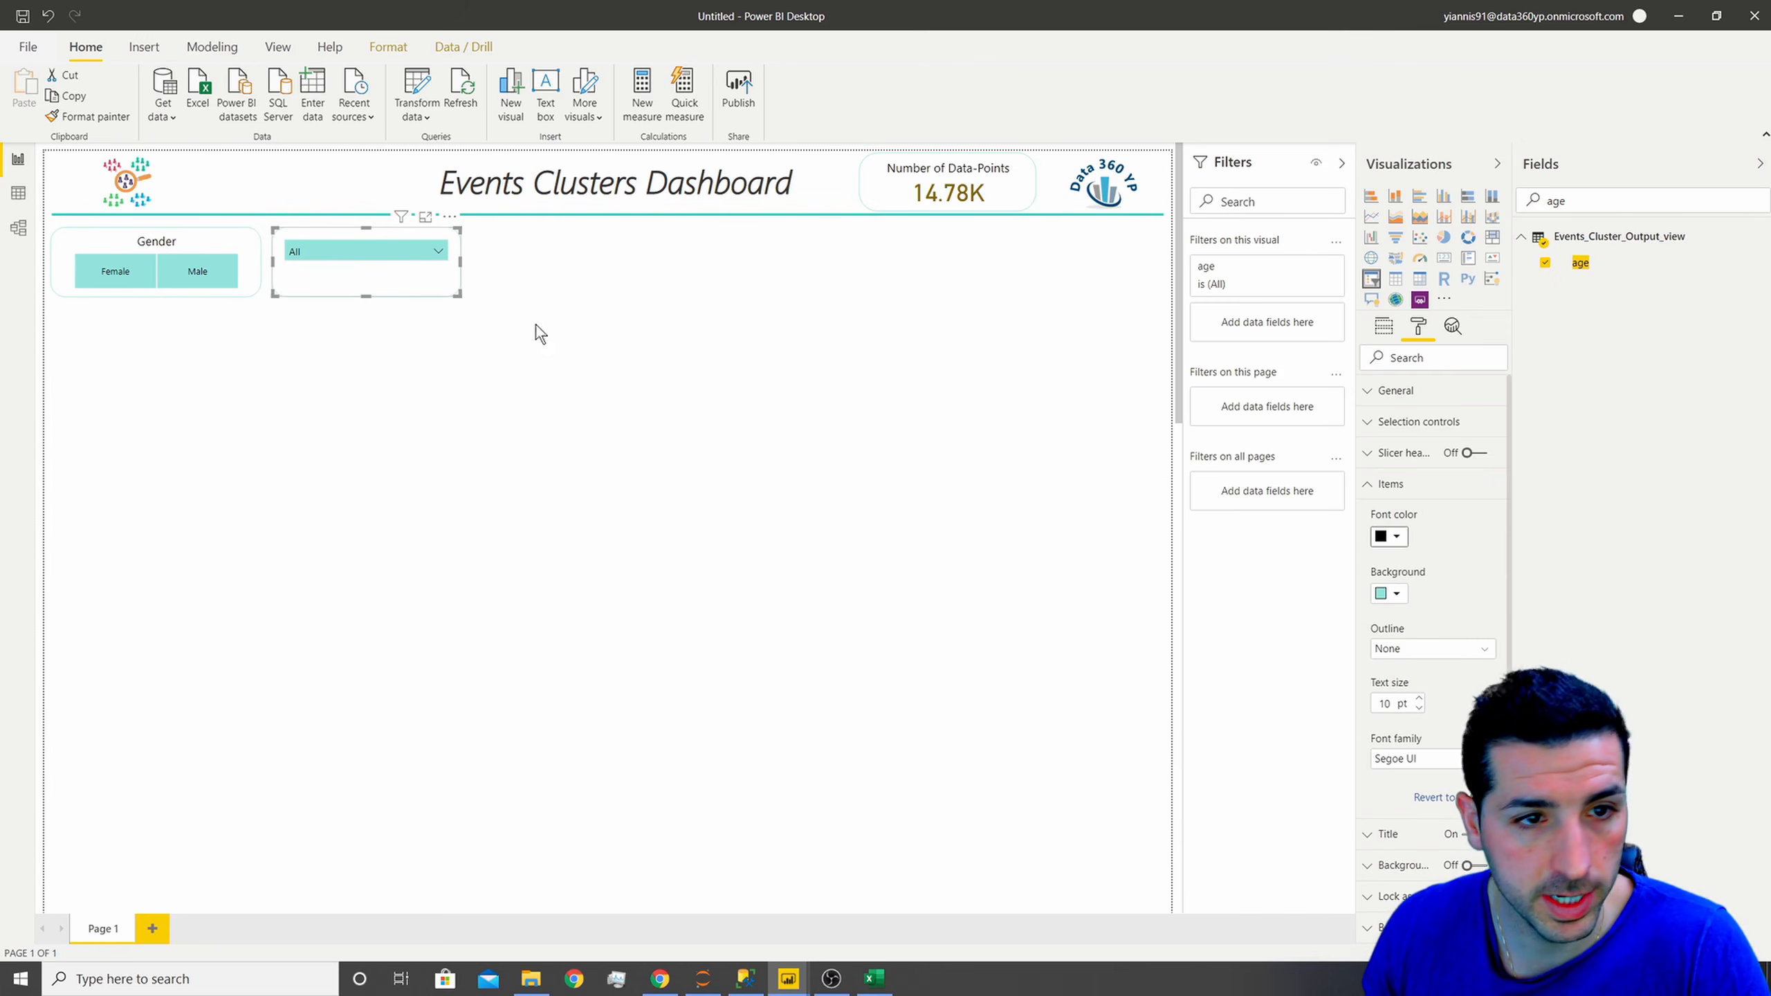
- Set the age slicer's title text to "Age"
left_click(404, 290)
left_click(1418, 326)
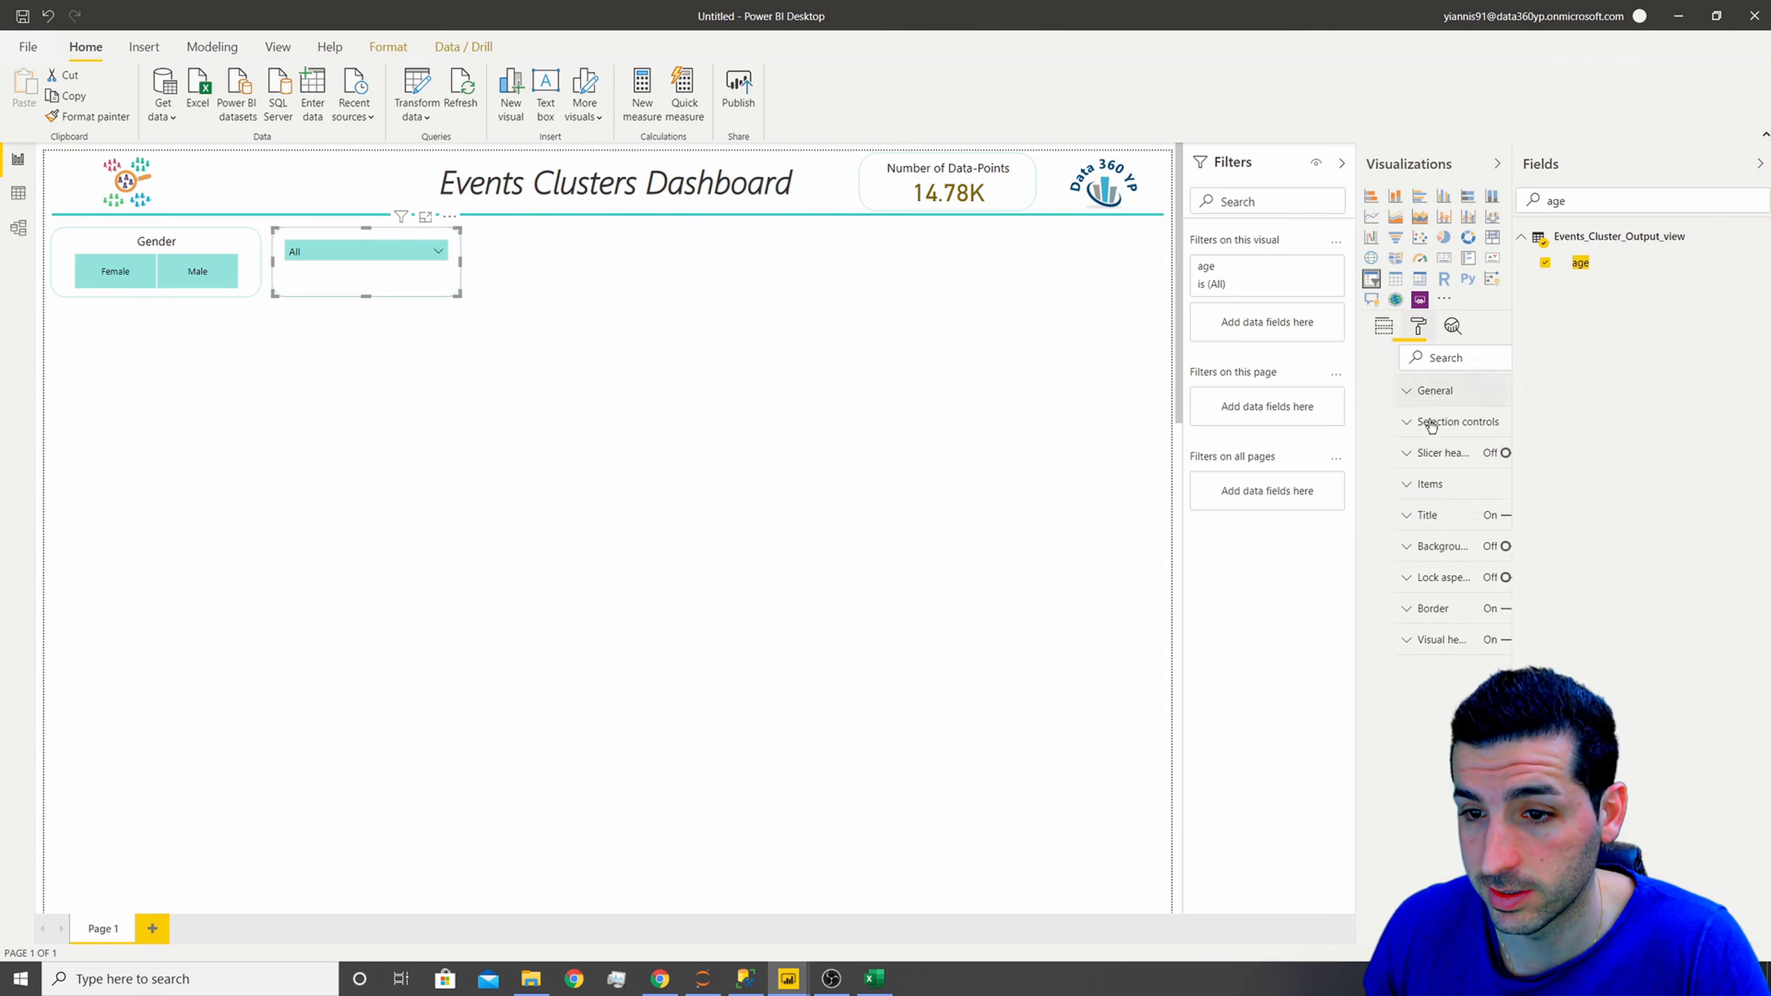
left_click(1388, 514)
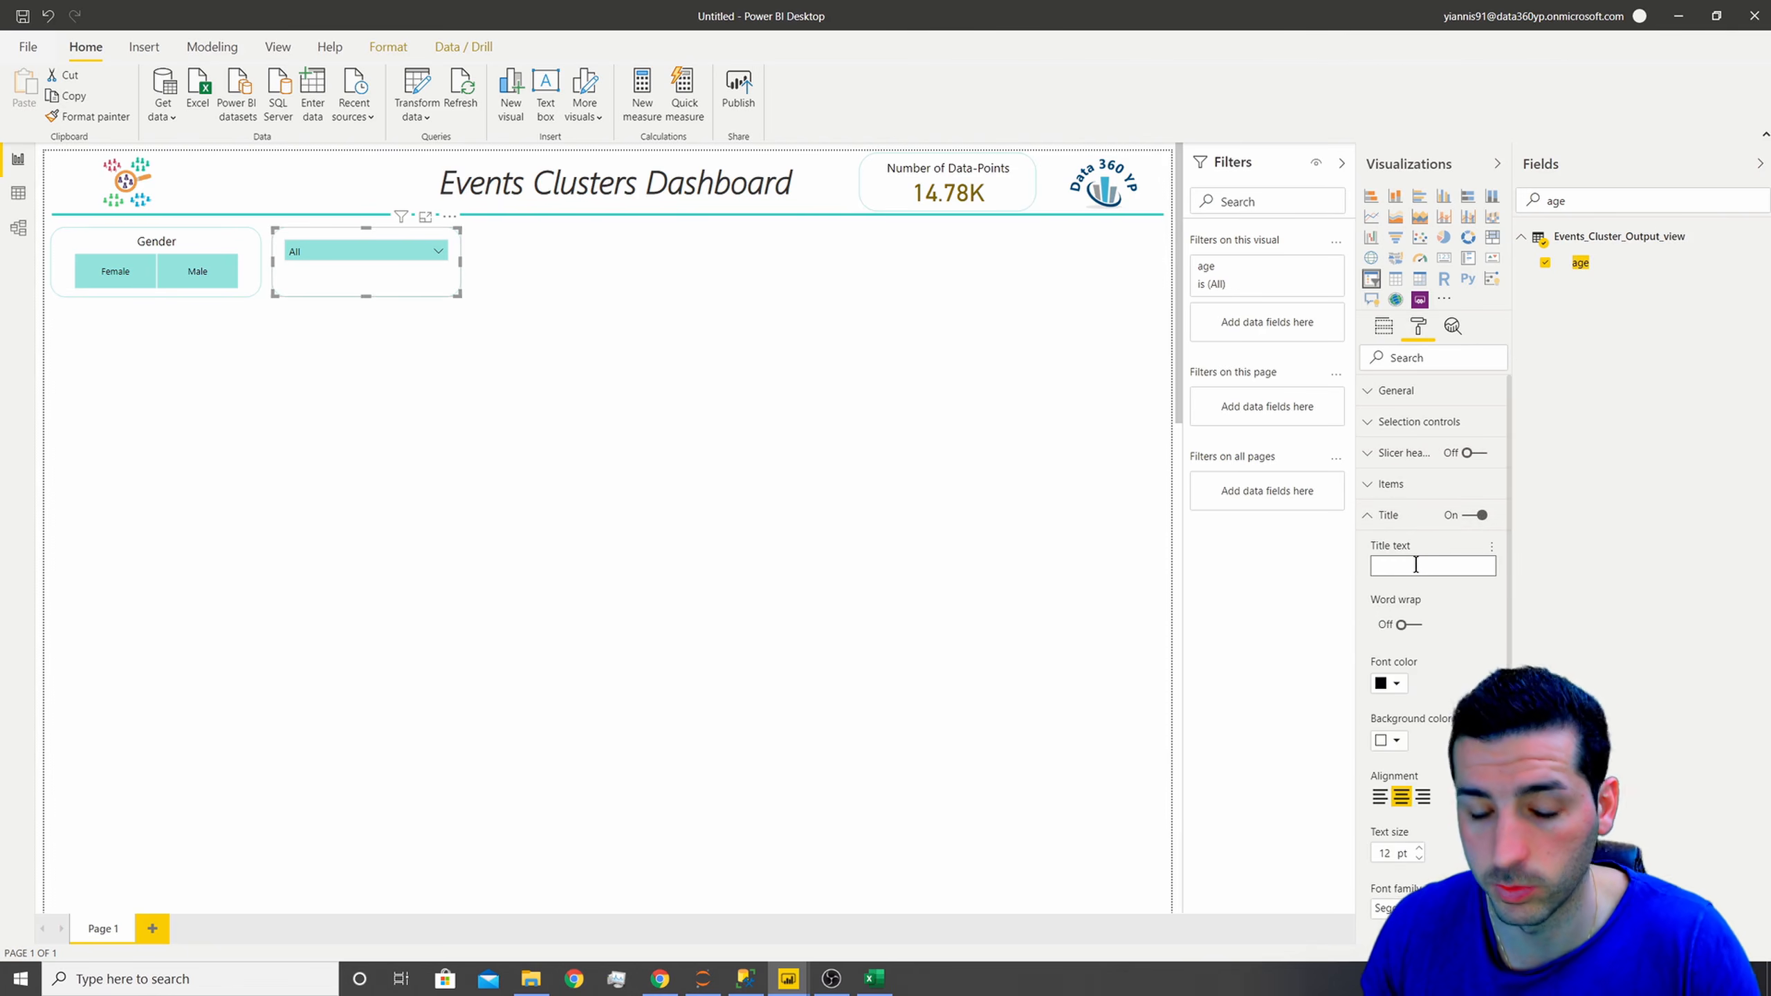
left_click(1100, 743)
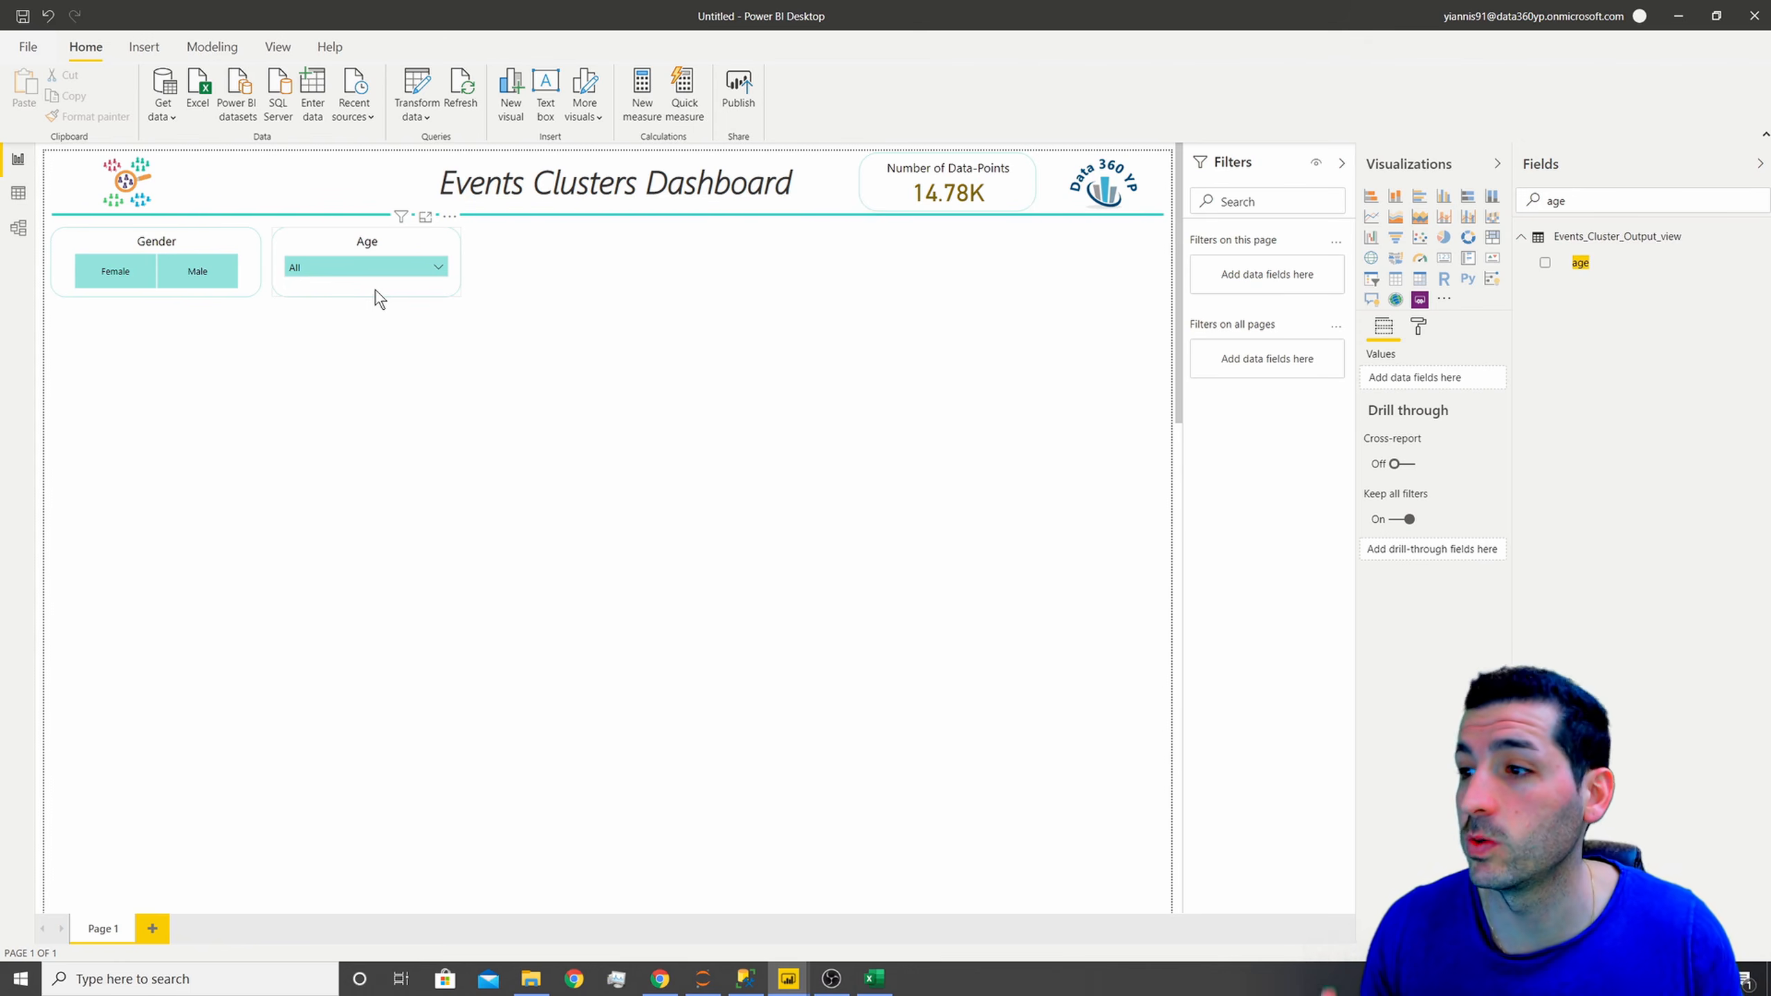
- Copy the Age slicer and paste three duplicates onto the page
left_click(359, 239)
left_click(633, 277)
key("ctrl+v")
key("ctrl+v")
key("ctrl+v")
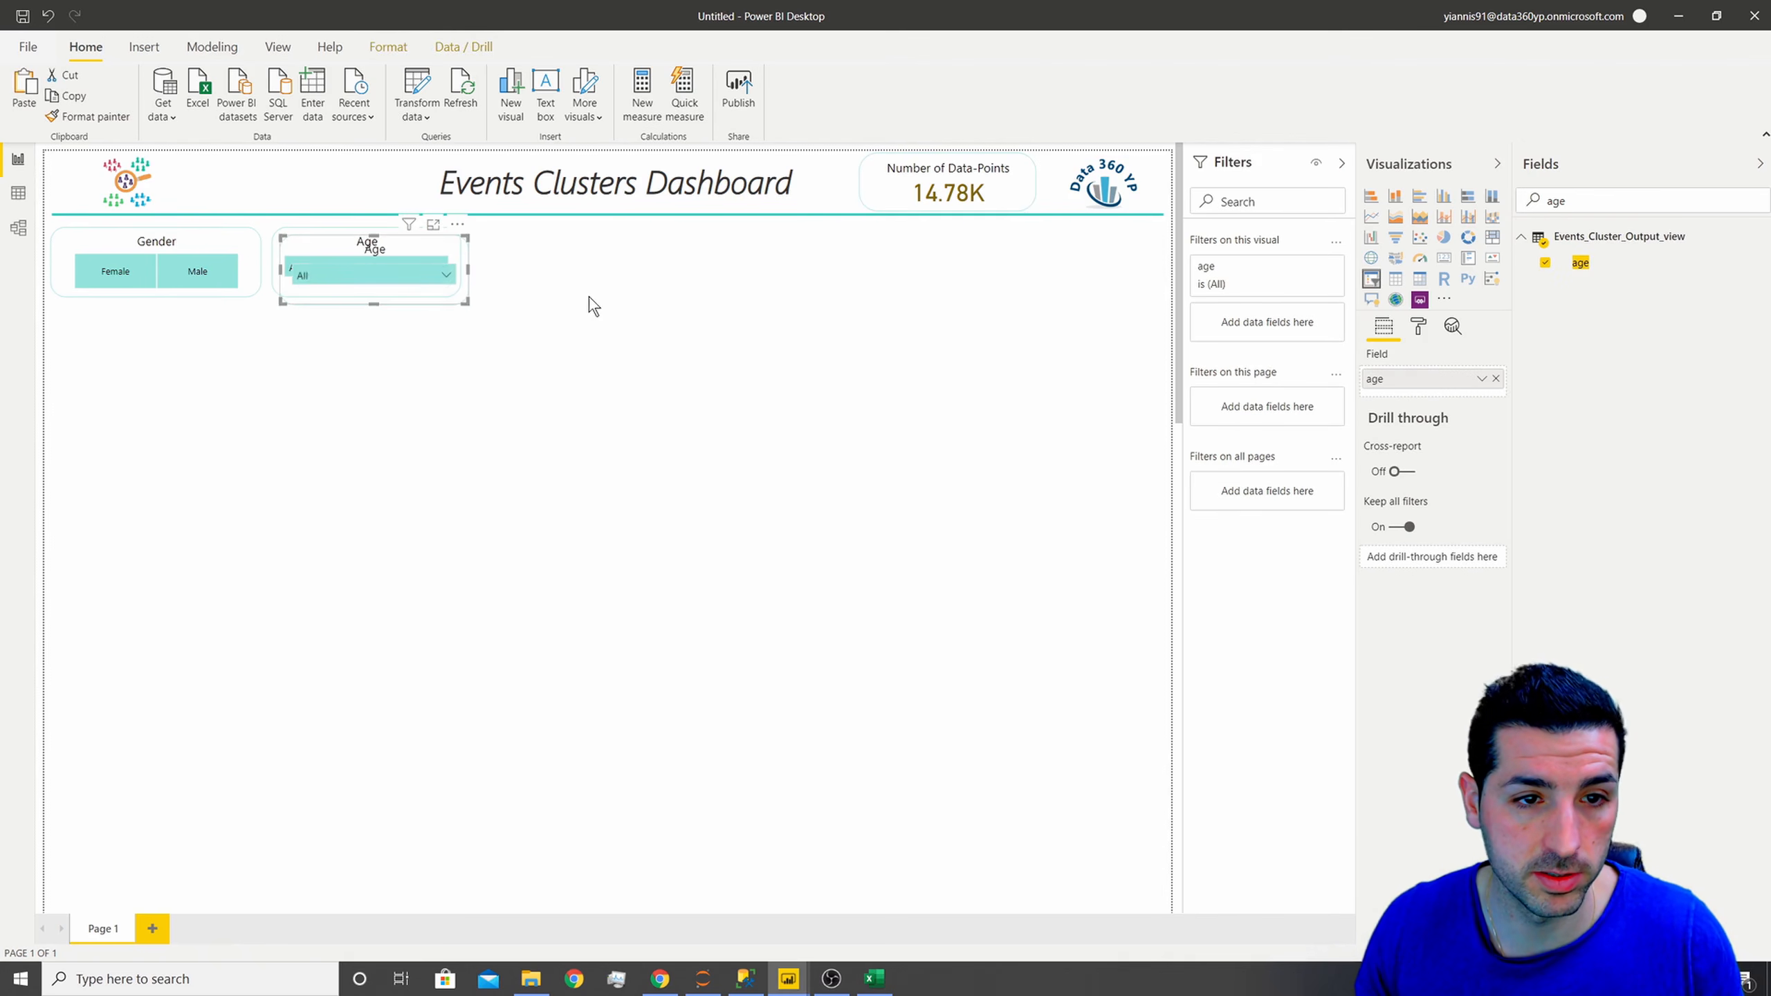
- Arrange the three Age slicer copies in an evenly spaced row beside the original, aligned with the Gender slicer
left_click_drag(435, 259, 846, 251)
left_click_drag(412, 251, 1006, 250)
left_click_drag(585, 249, 552, 240)
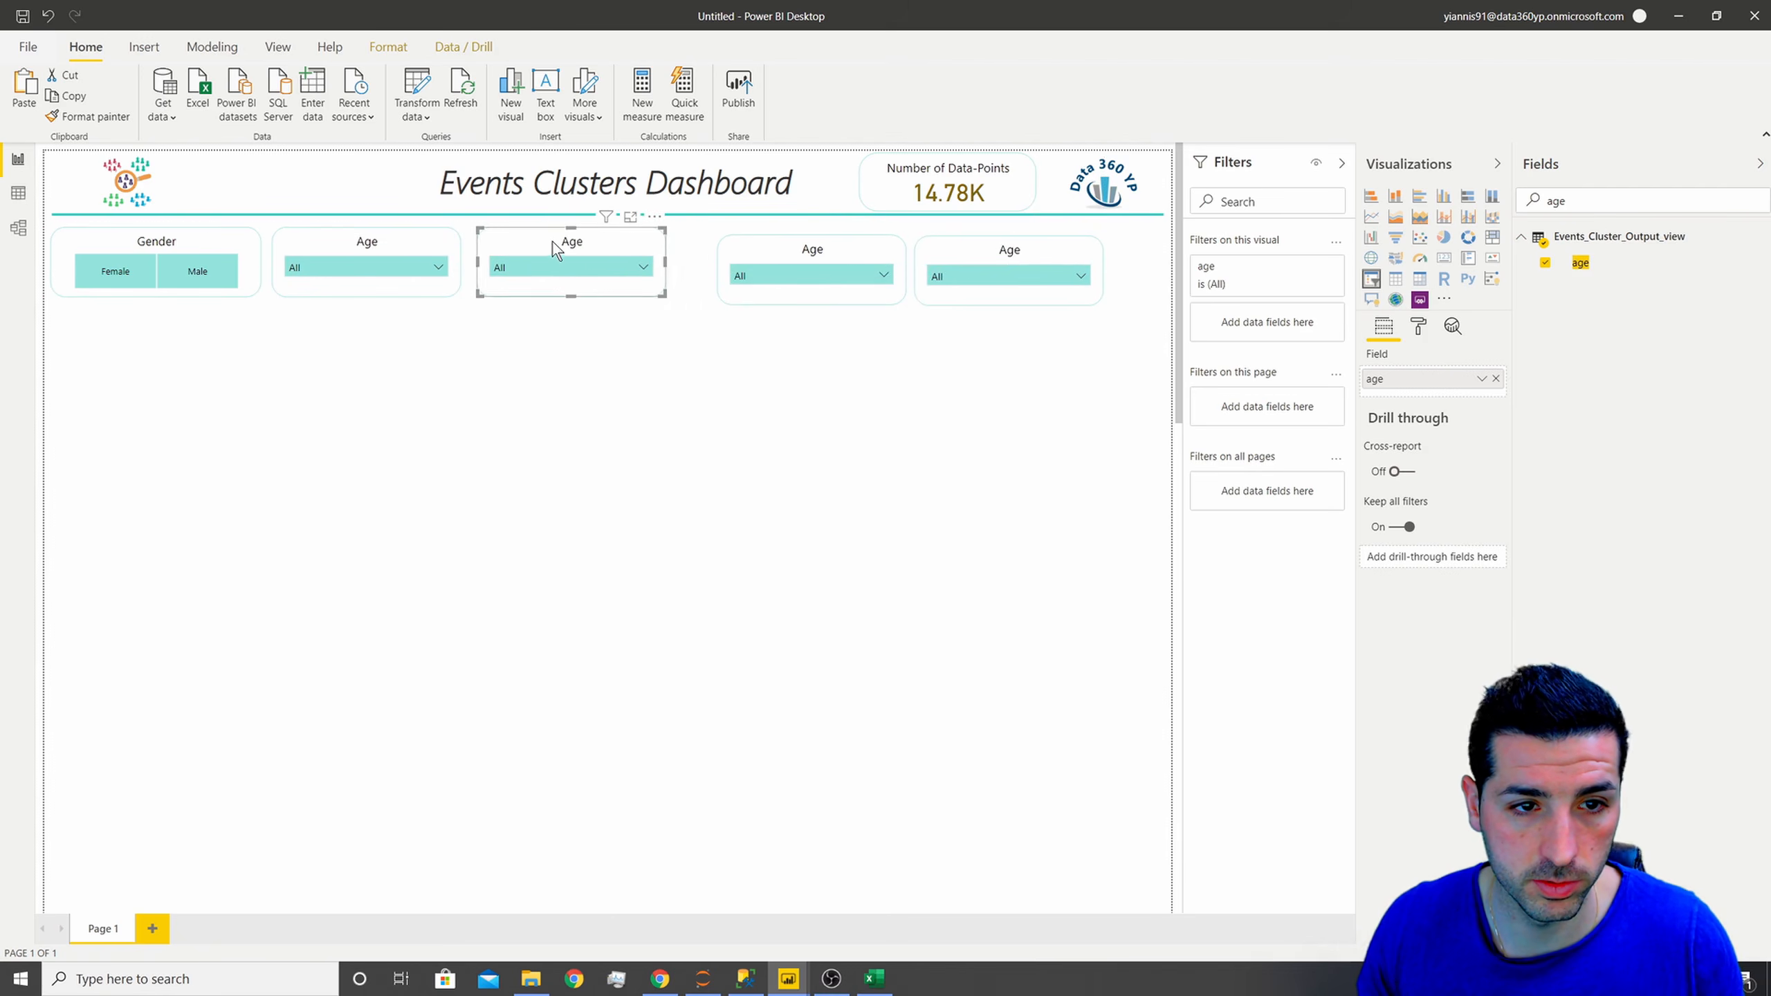
left_click_drag(824, 242, 791, 244)
left_click_drag(973, 240, 940, 236)
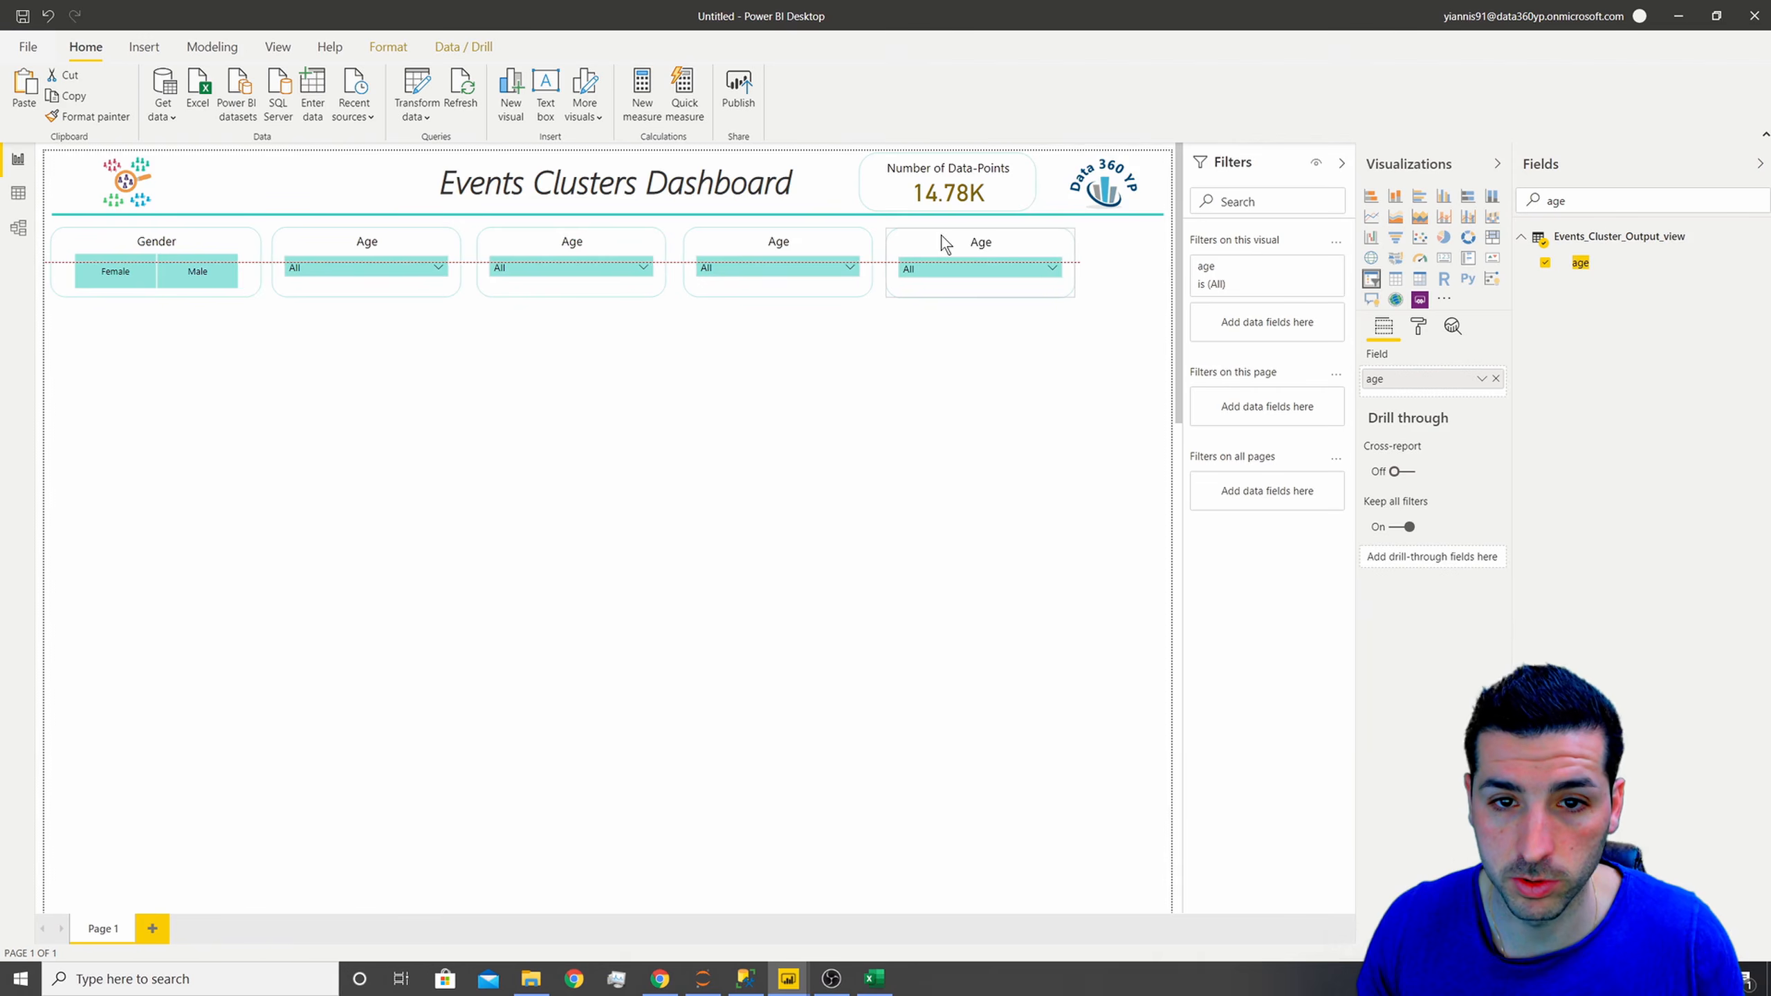
- Replace the age field with current_status in the first copied Age slicer and with total_household_income in the second copy
left_click(573, 238)
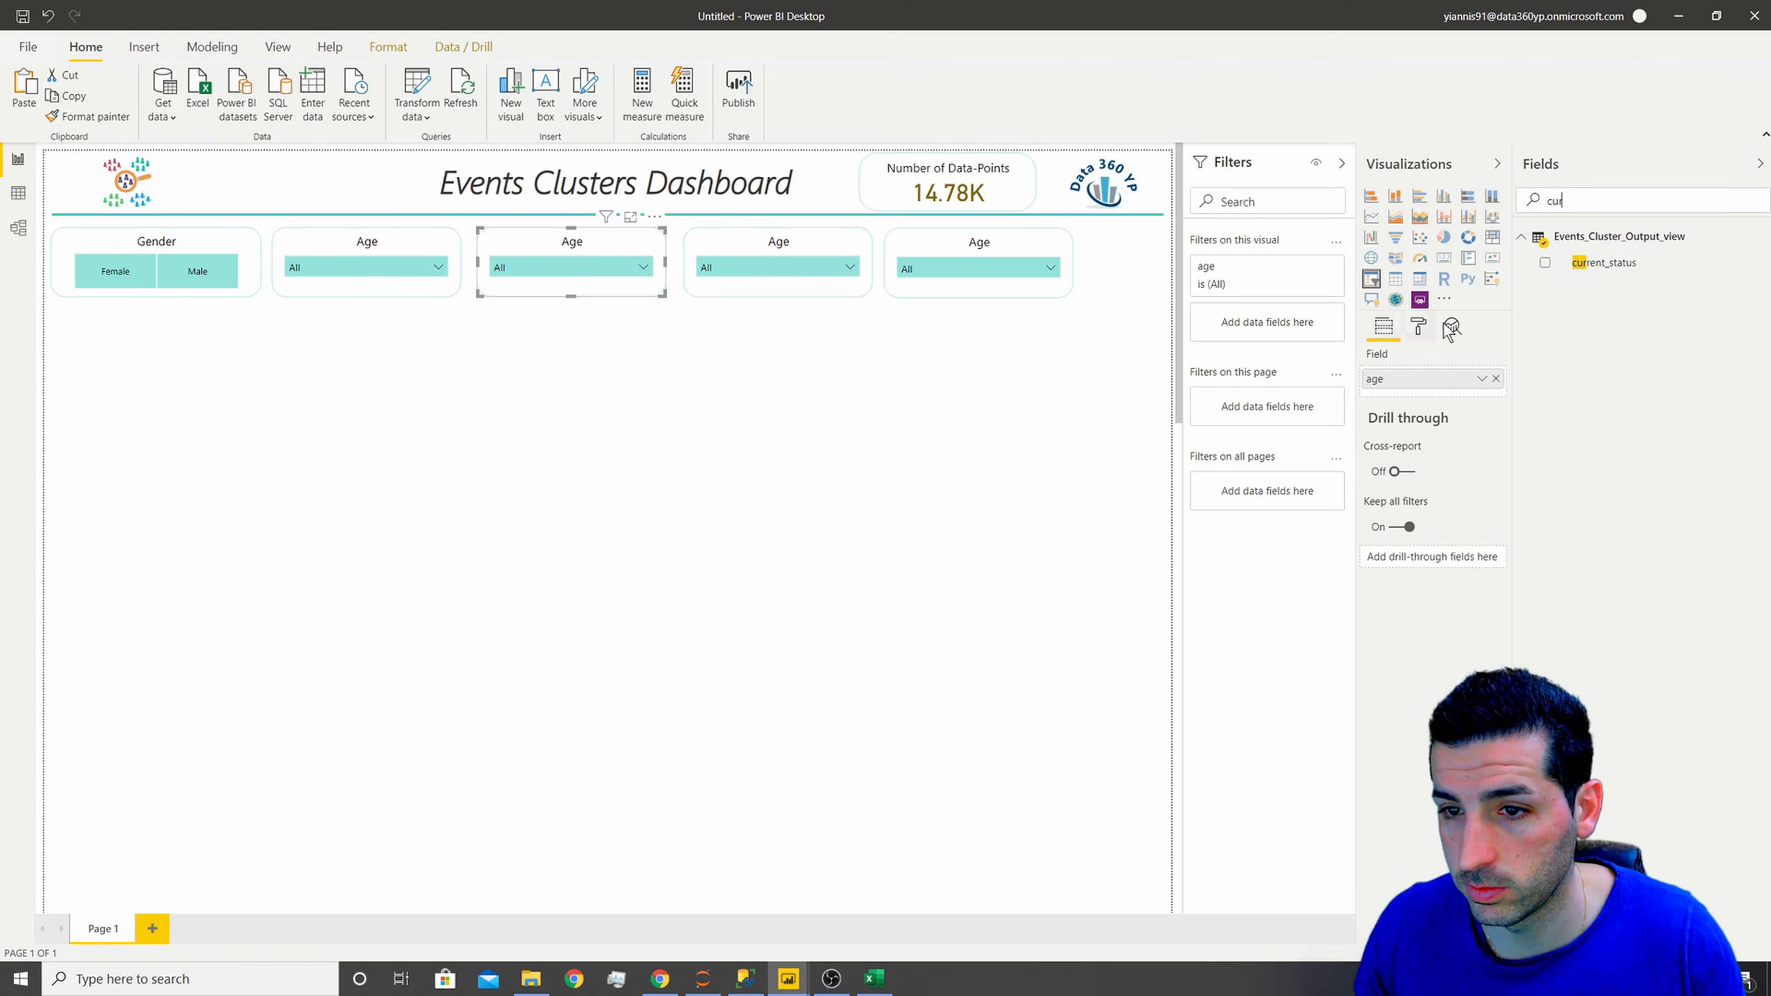
left_click_drag(1584, 265, 1427, 384)
left_click(811, 244)
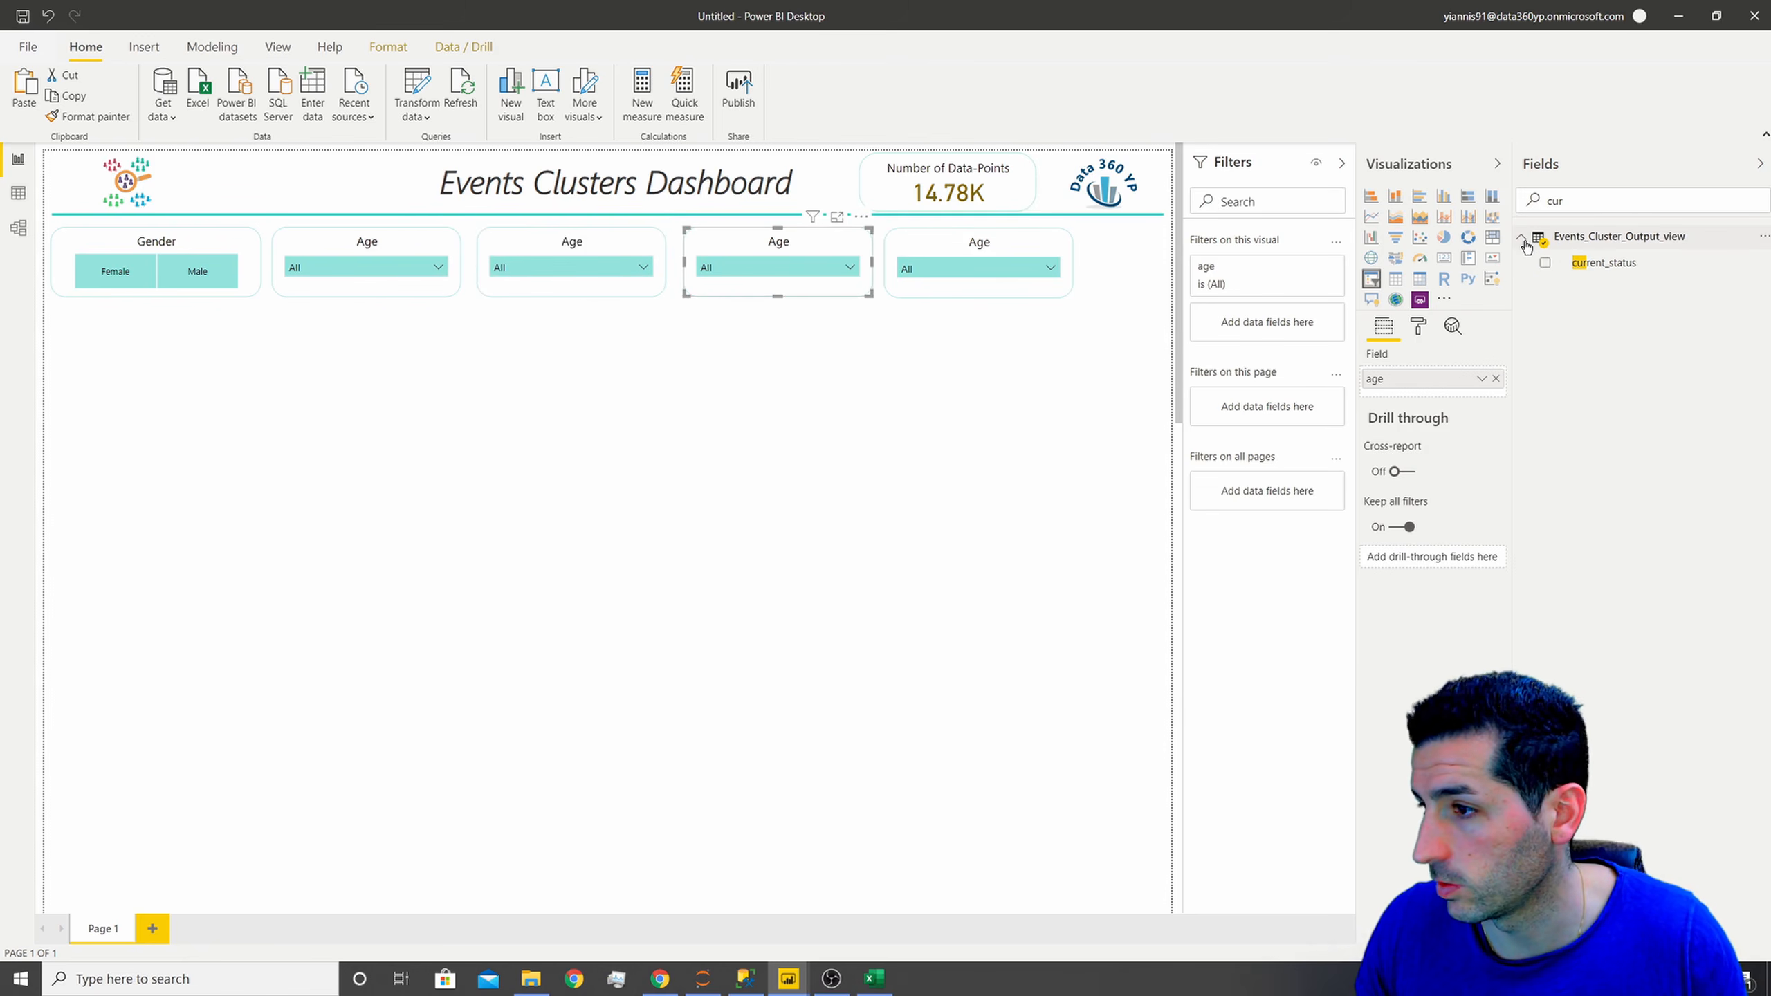
type("hous")
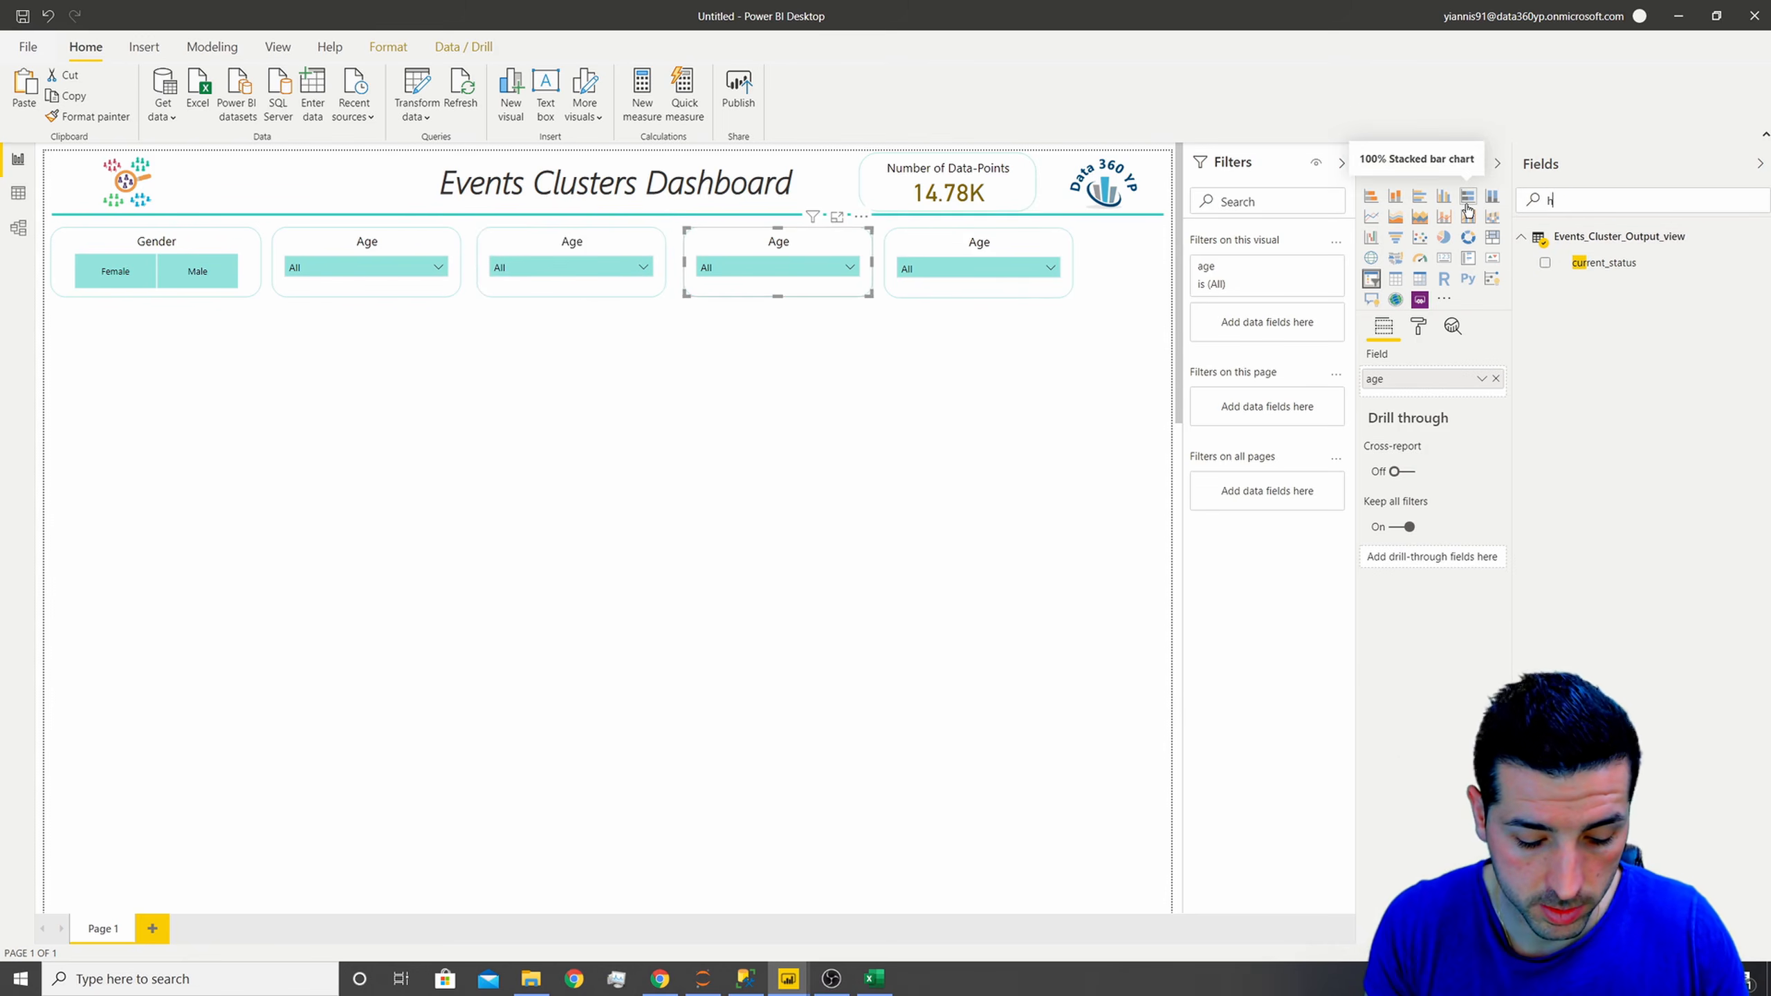
left_click(1496, 379)
left_click_drag(1627, 283, 1422, 384)
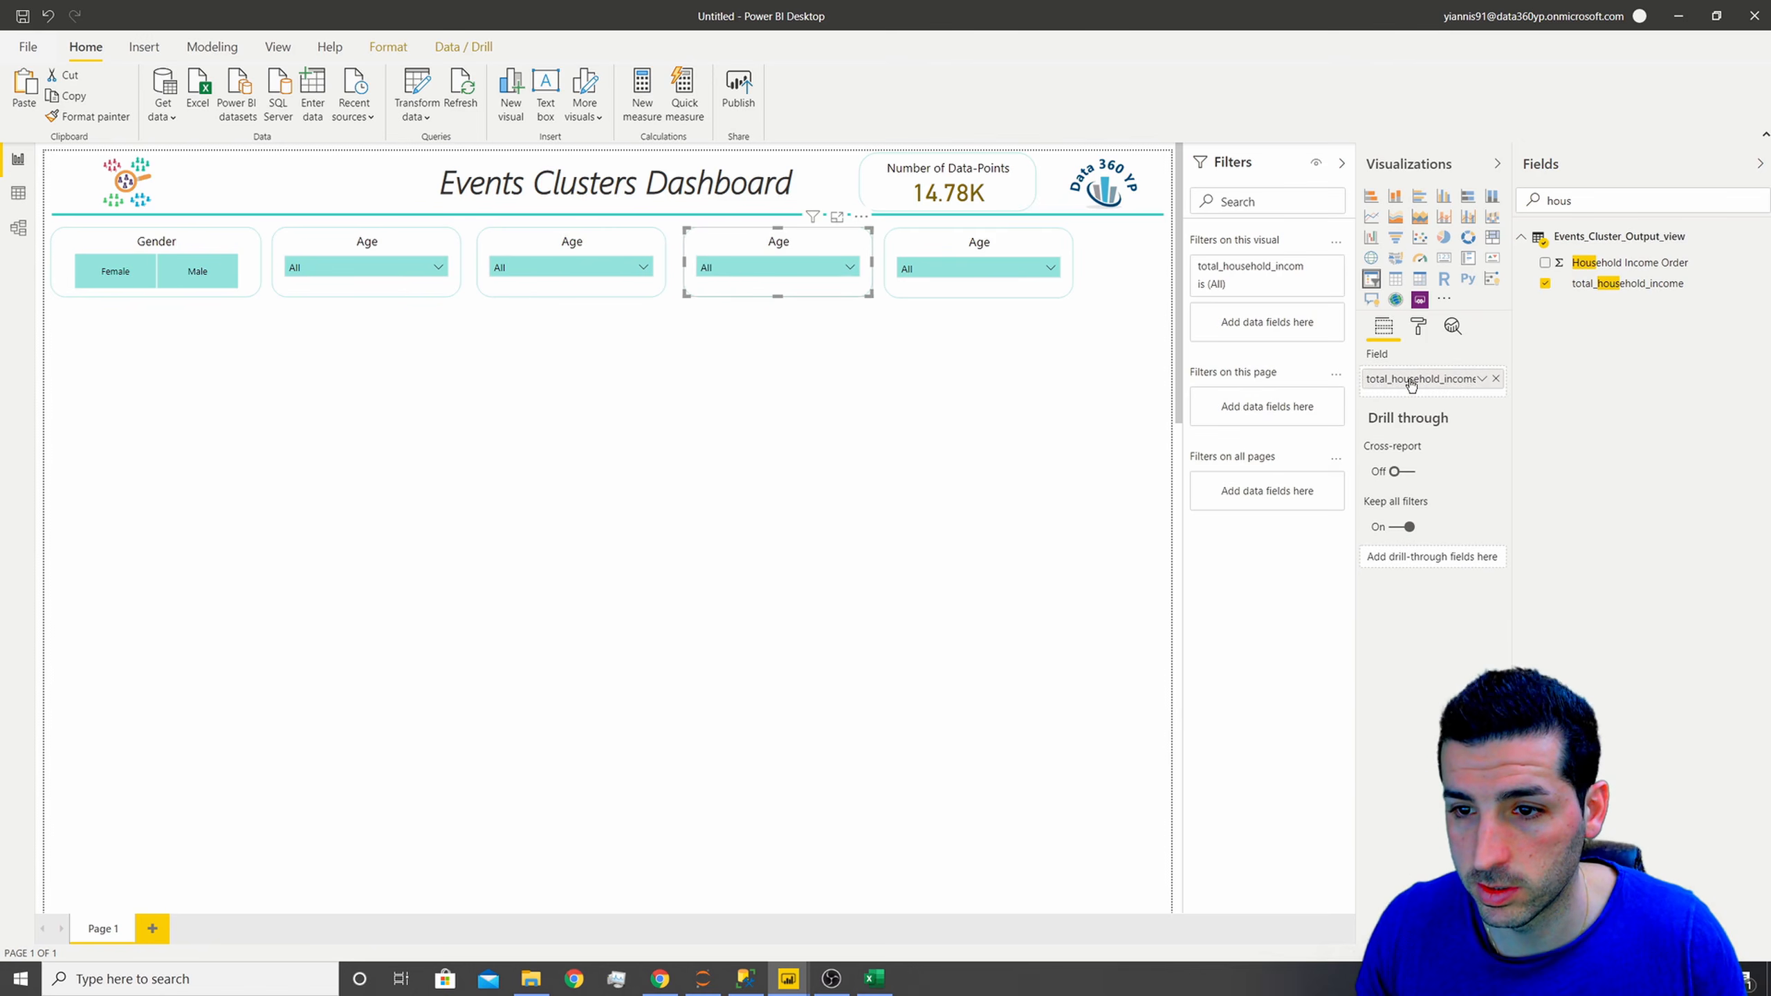
- Copy "household_income" from the slicer's field name into its title text and edit the title to read "Household Income"
double_click(1394, 377)
double_click(1437, 377)
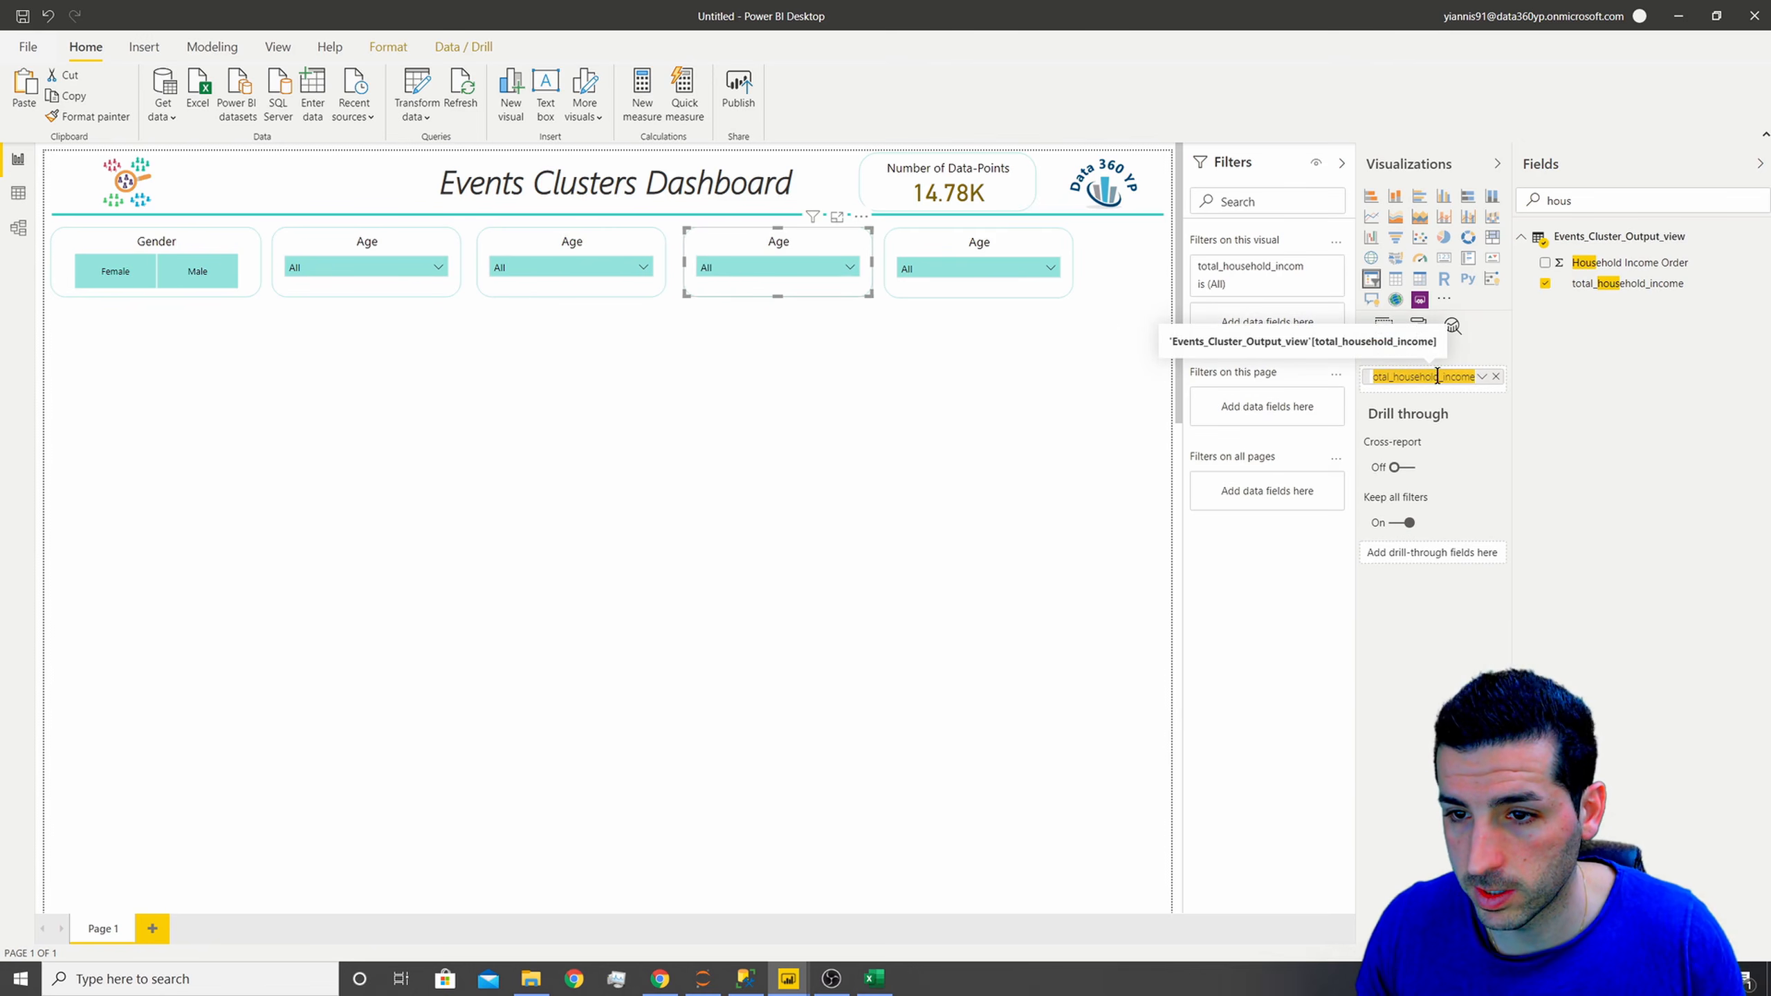
left_click(1472, 377)
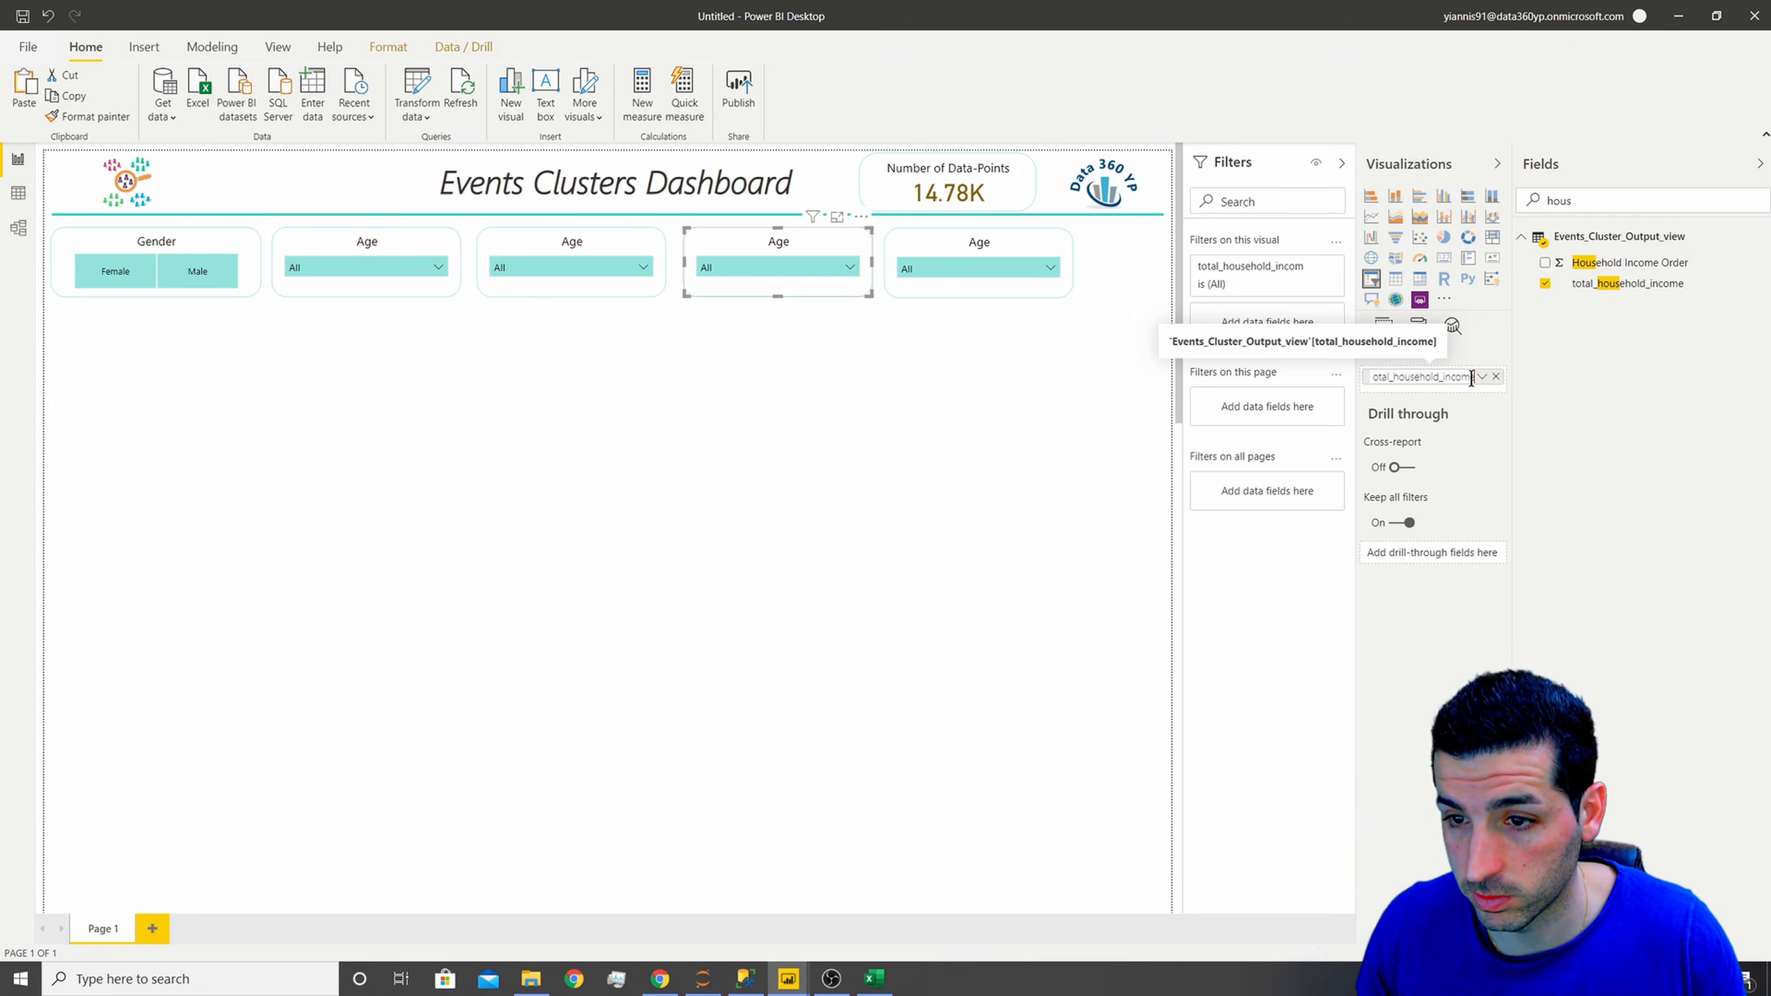
left_click_drag(1409, 379, 1393, 379)
key("ctrl+c")
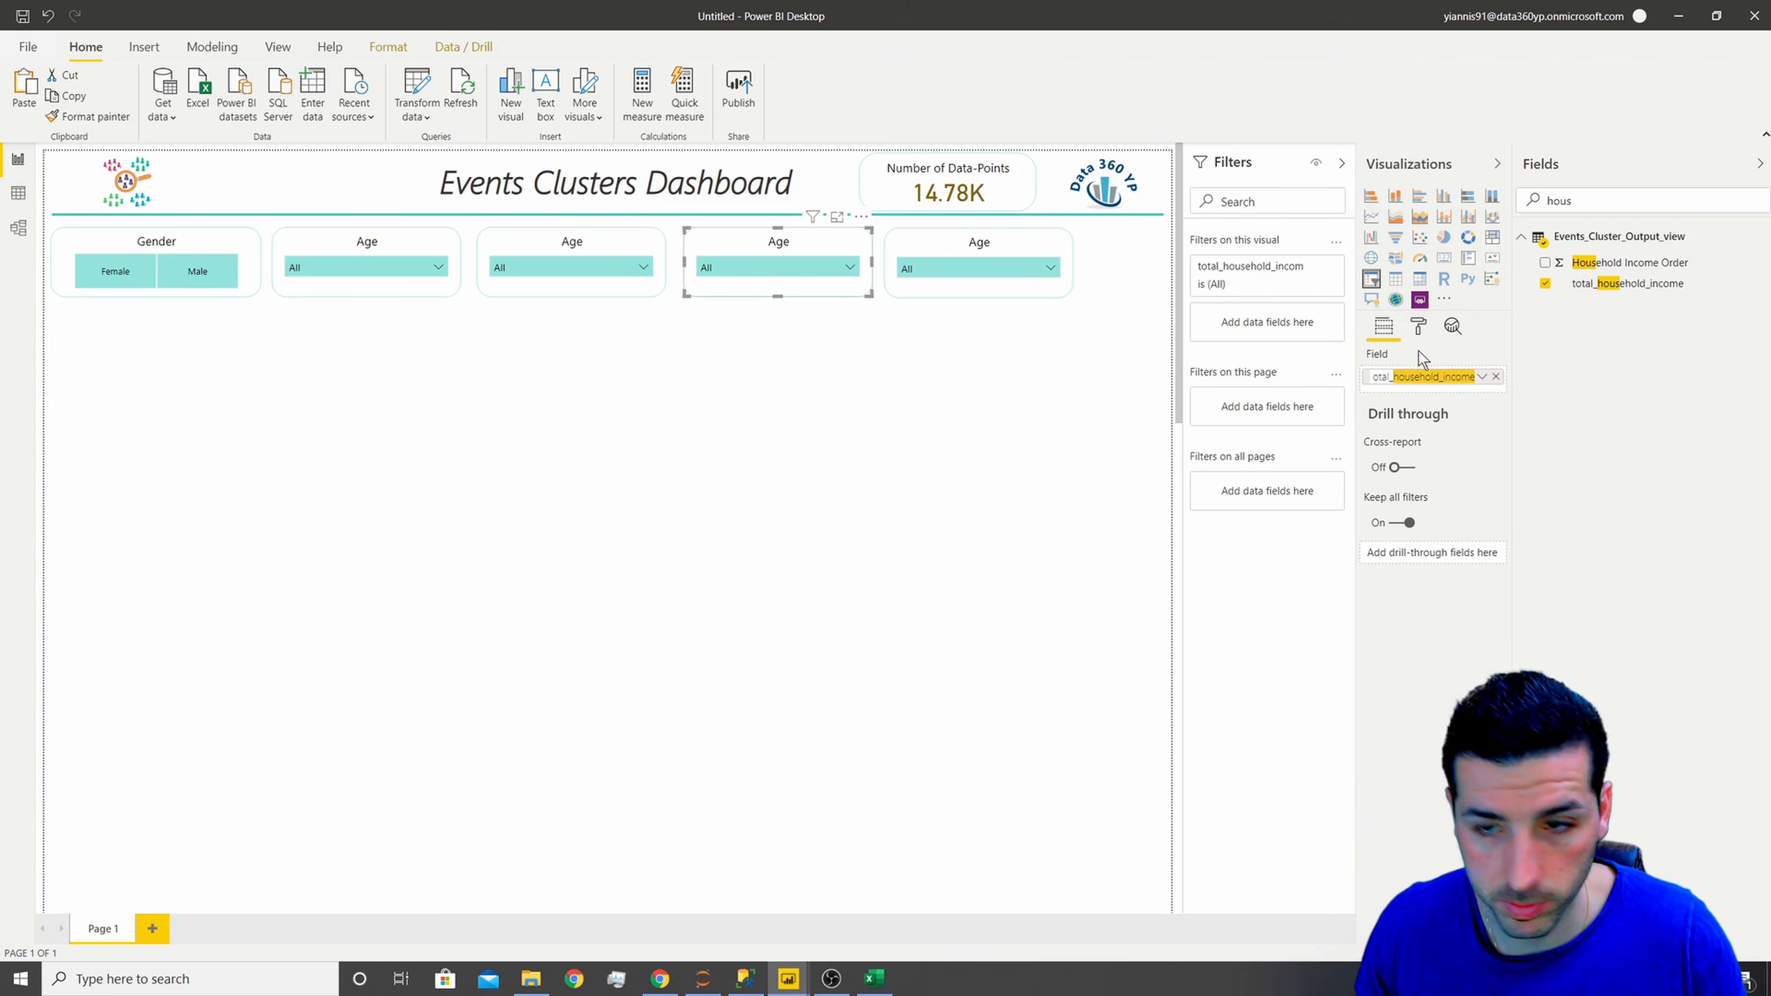
left_click(1419, 327)
left_click(1388, 514)
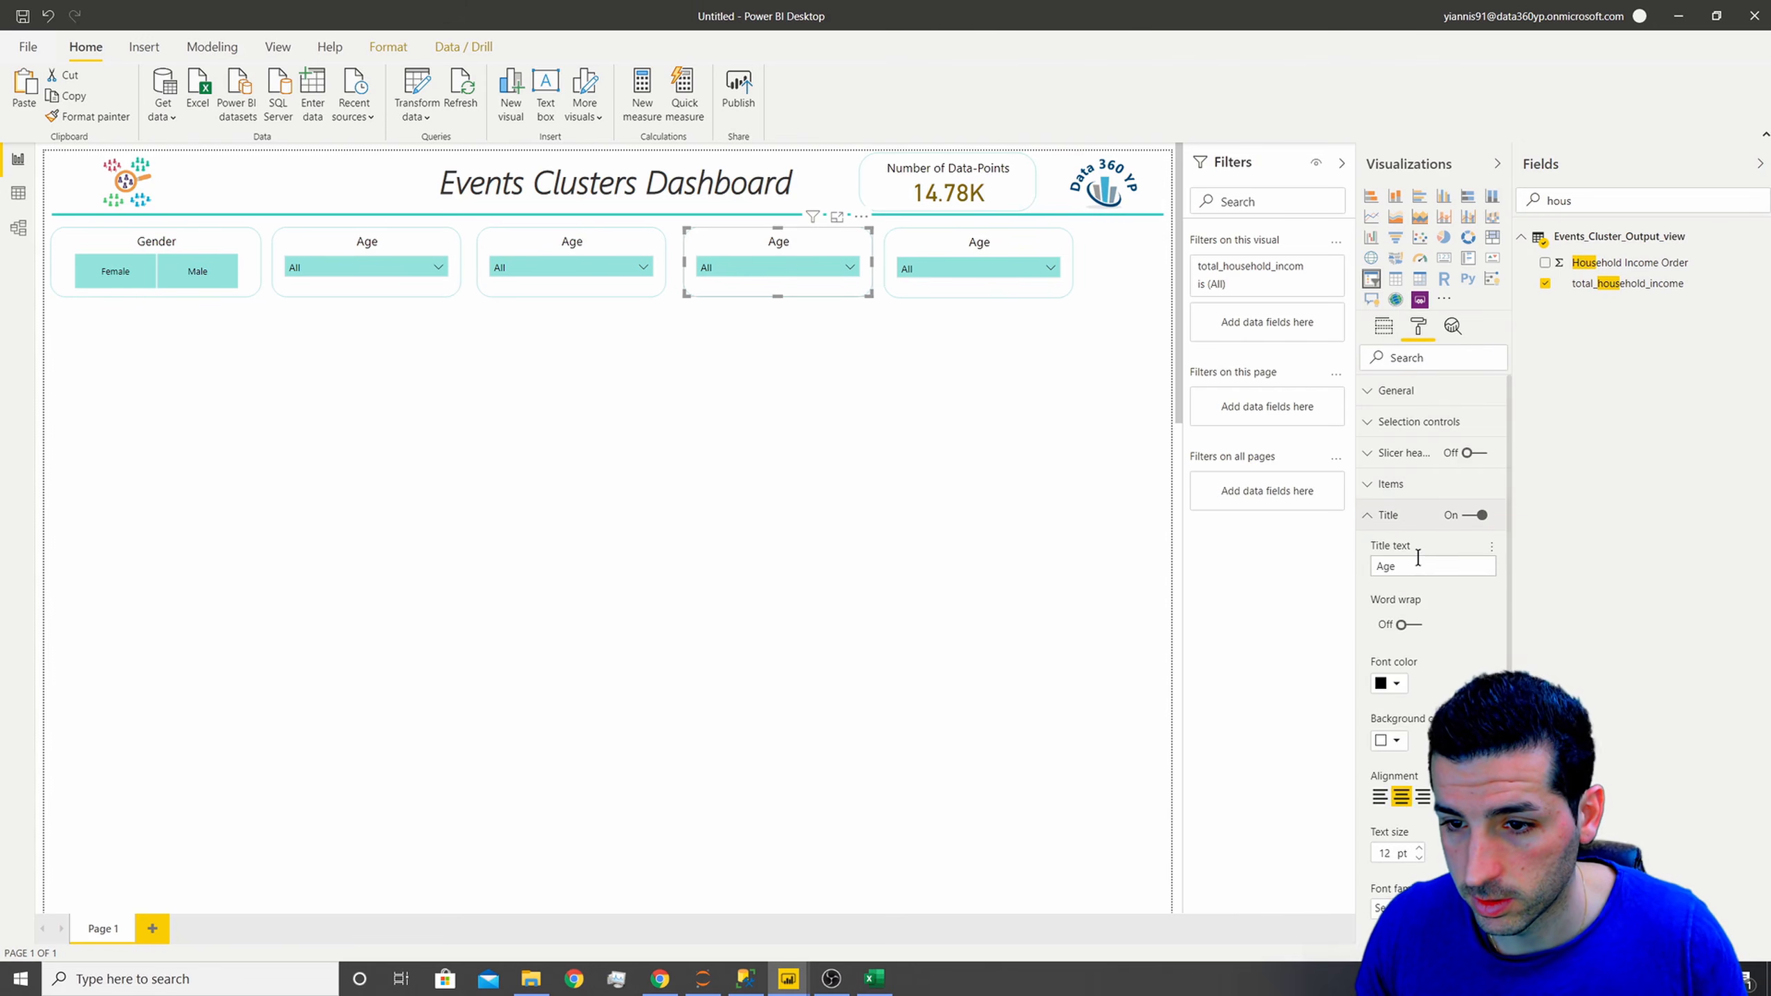
left_click_drag(1384, 566, 1406, 592)
key("ctrl+v")
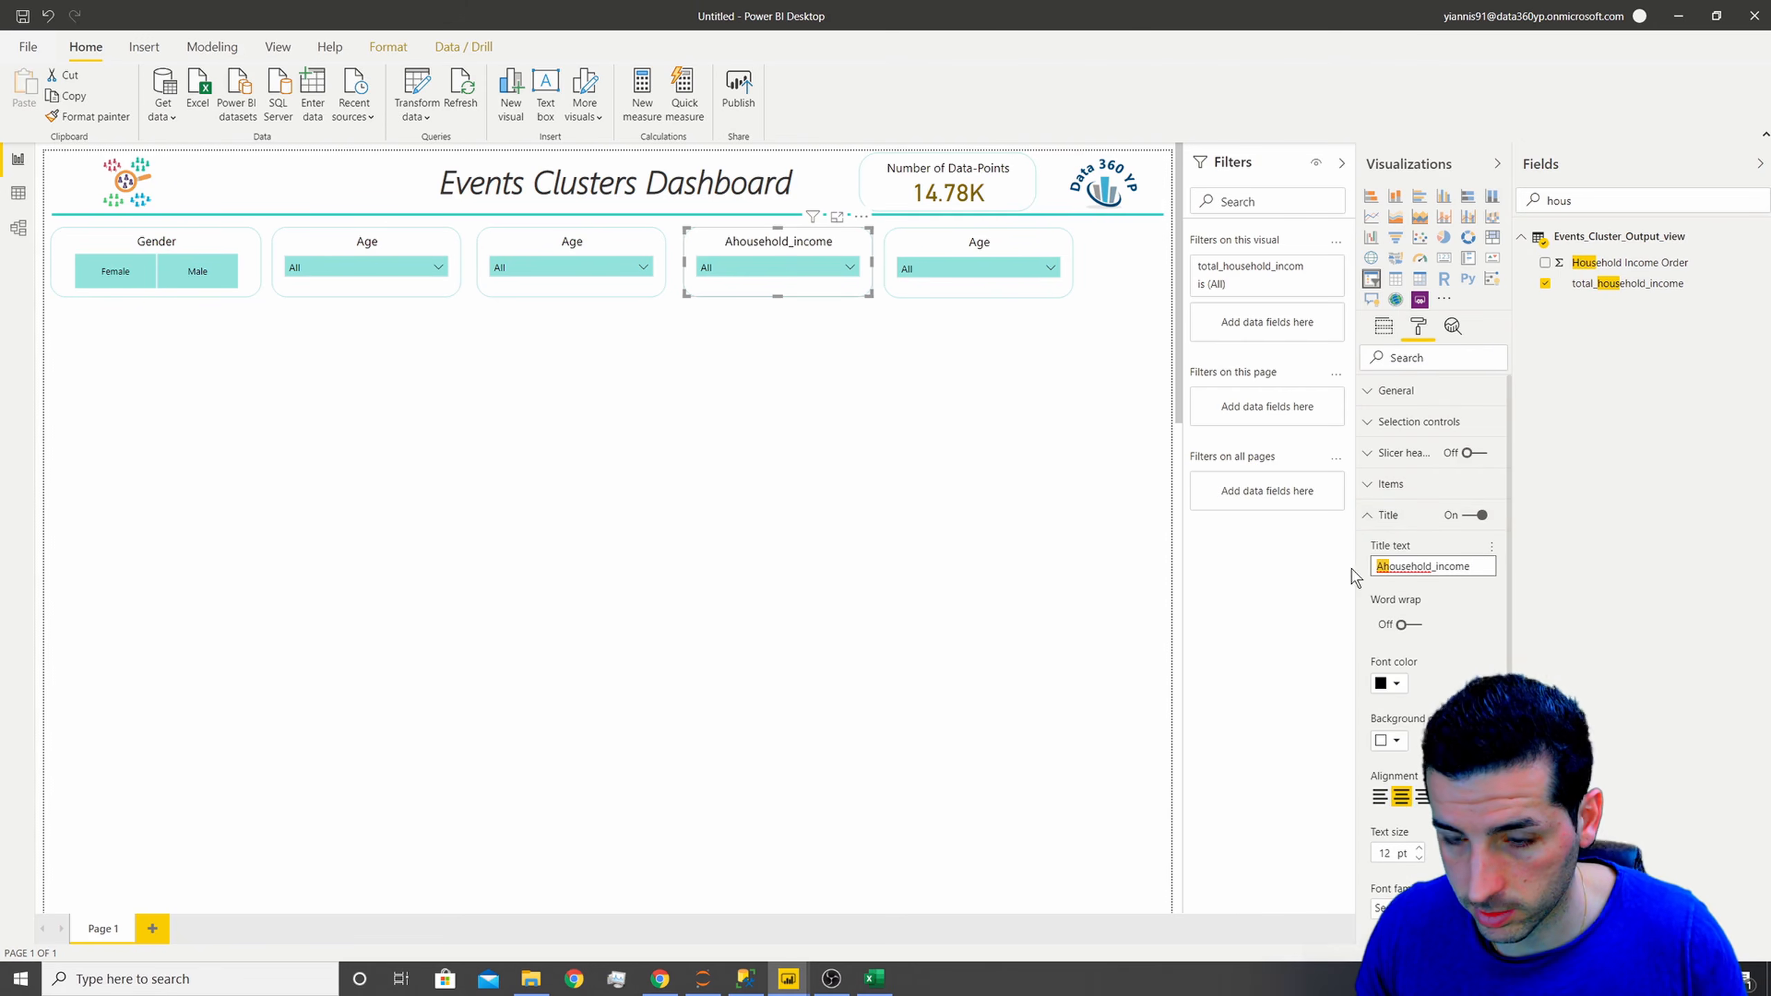
type("H")
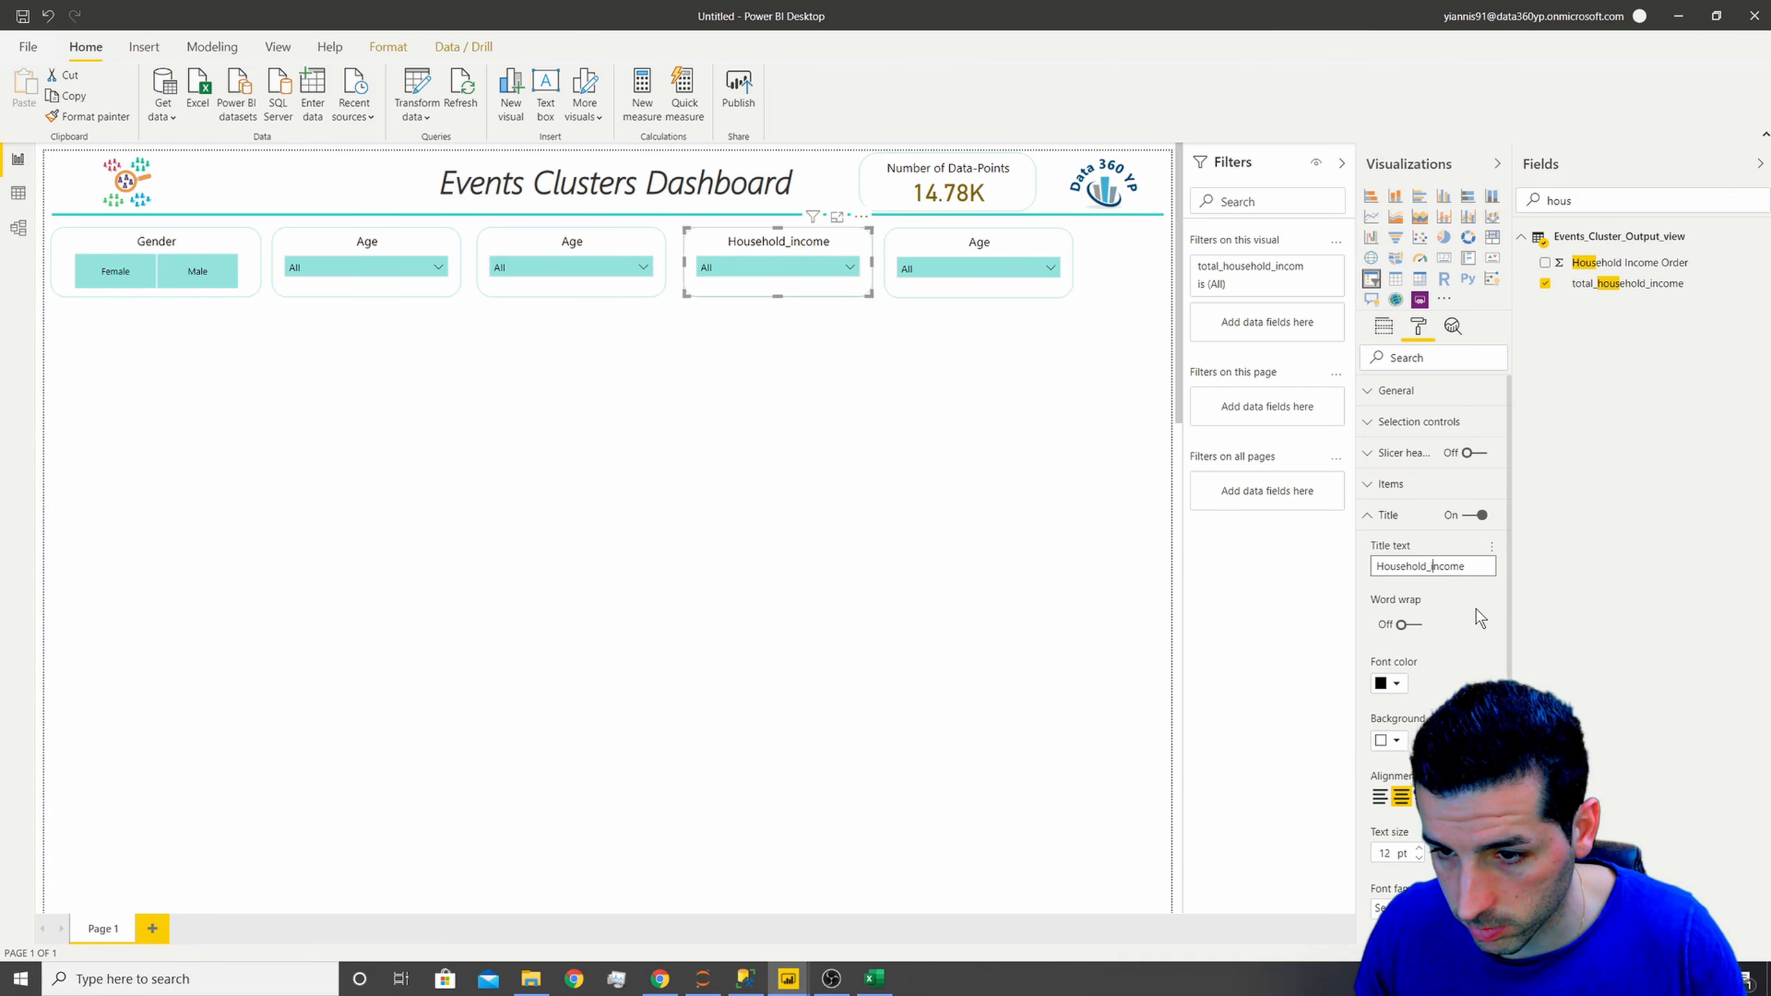
key("BackSpace")
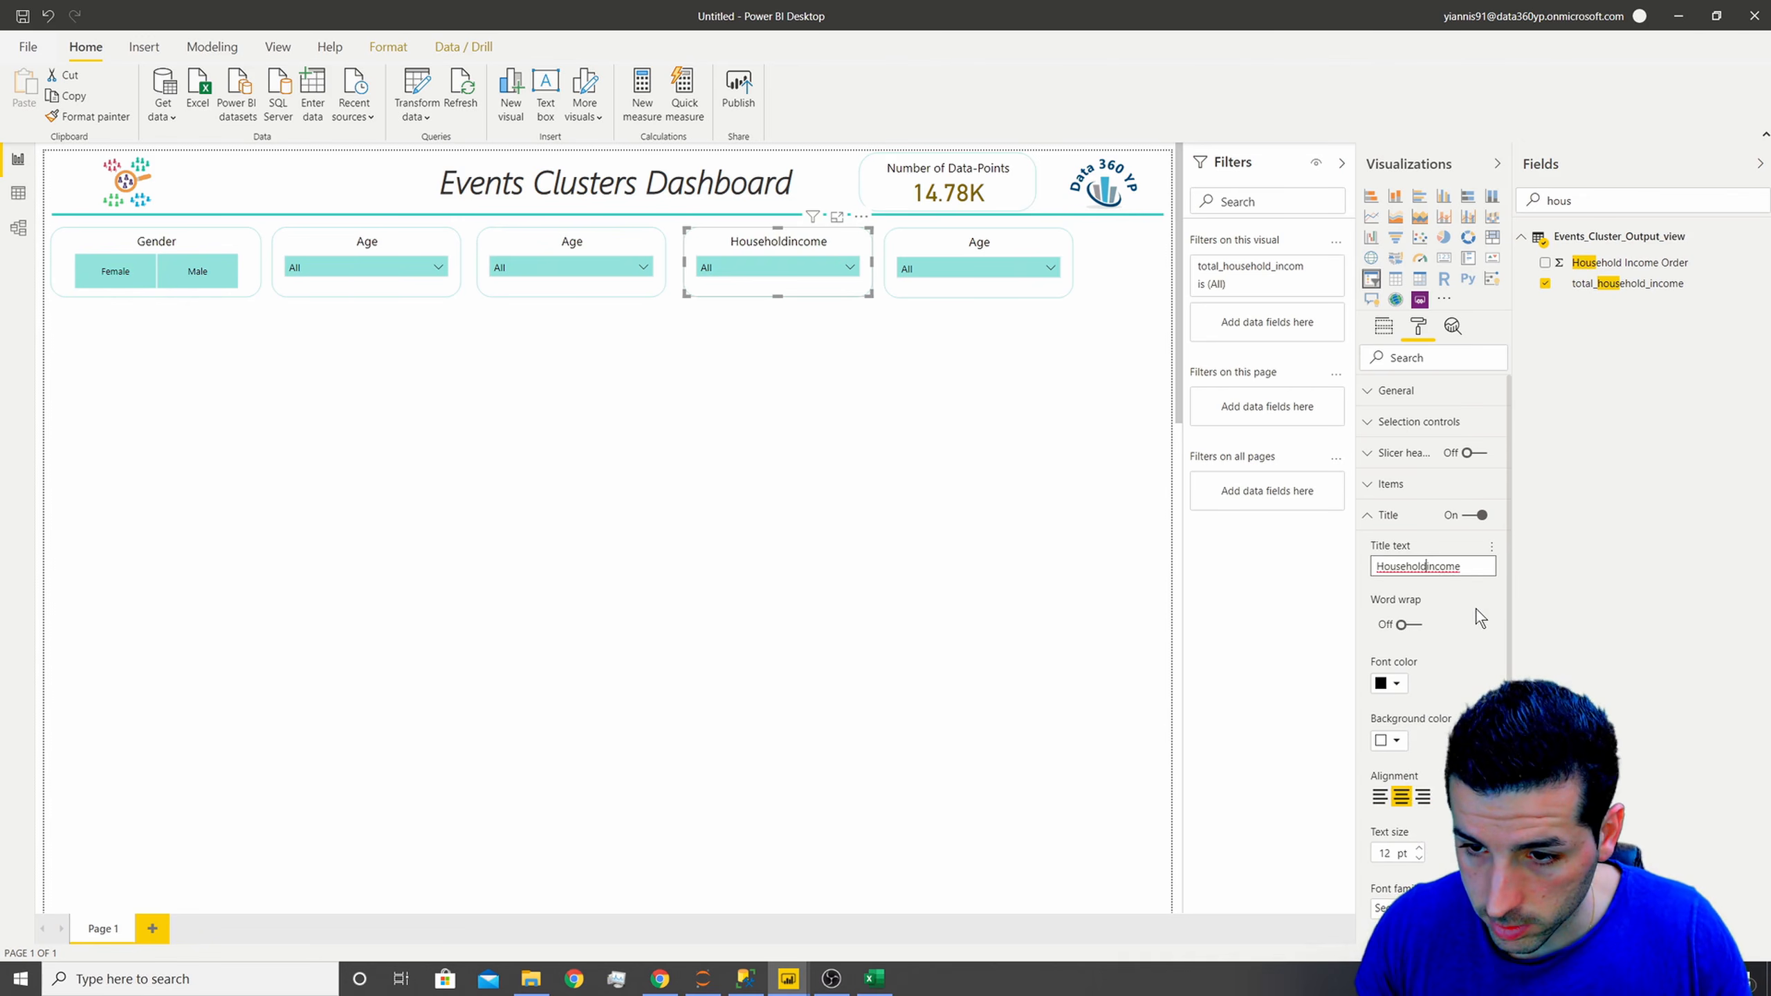
key("Delete")
type("I")
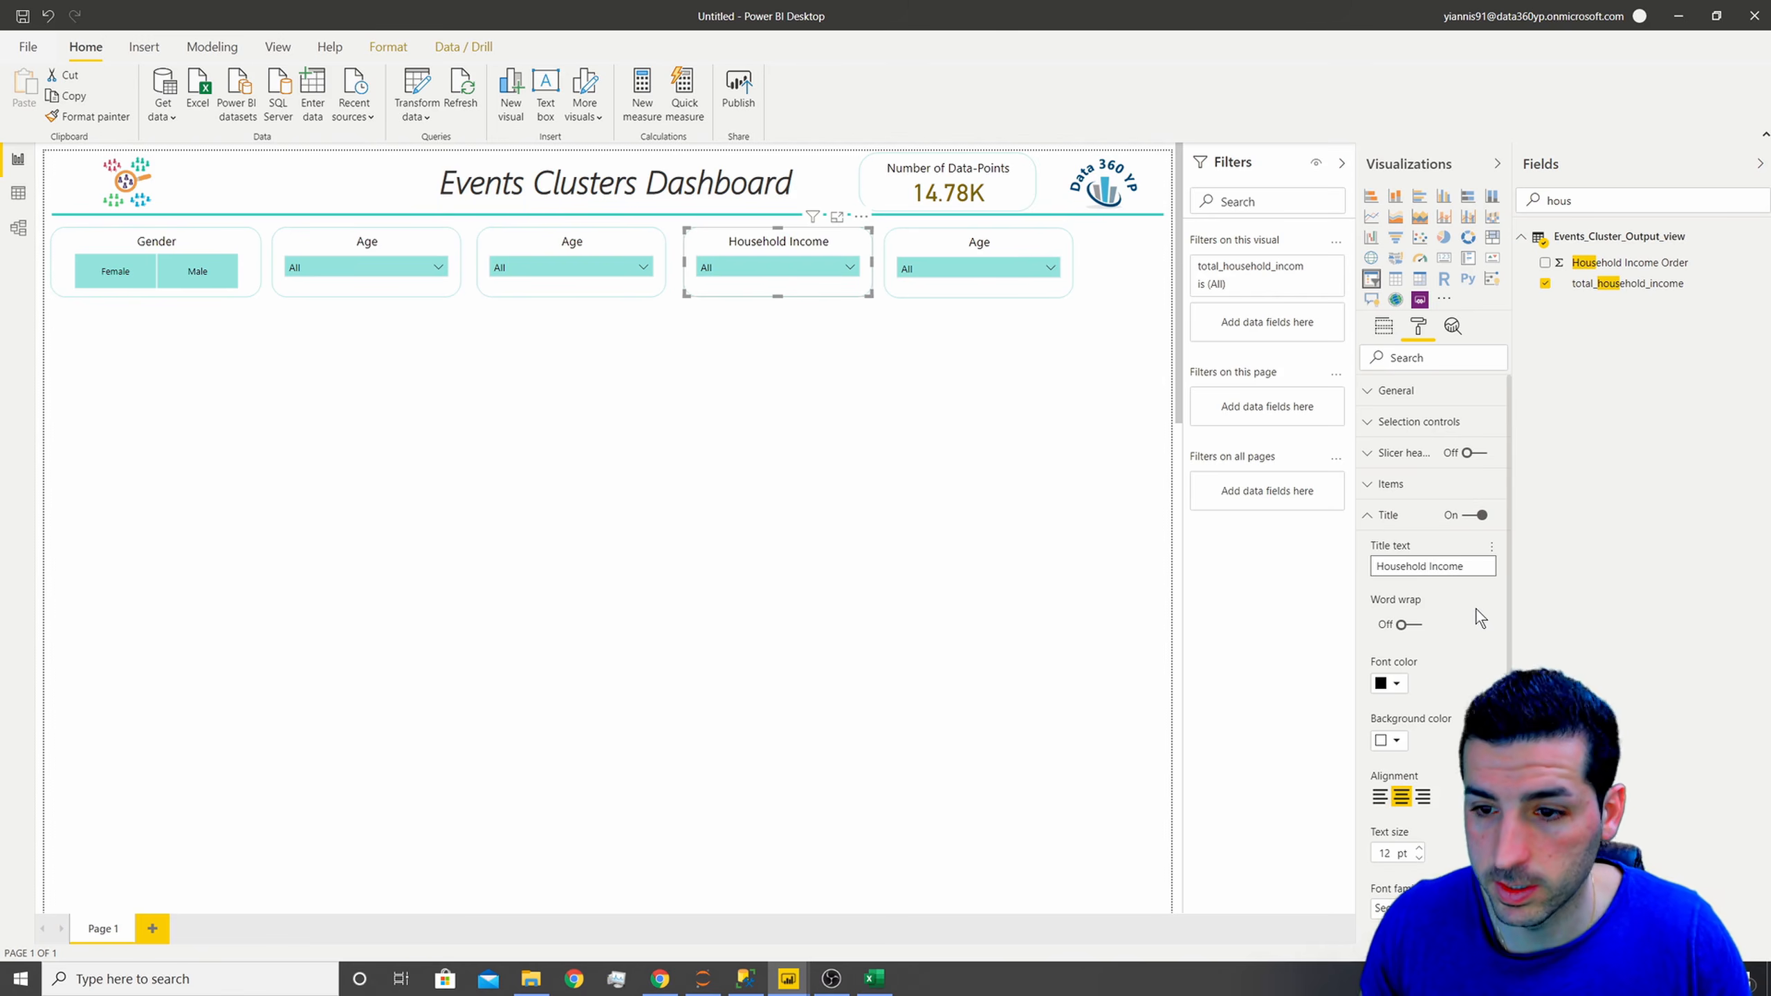
- Set the title text of the current_status slicer to "Current Status"
left_click(575, 244)
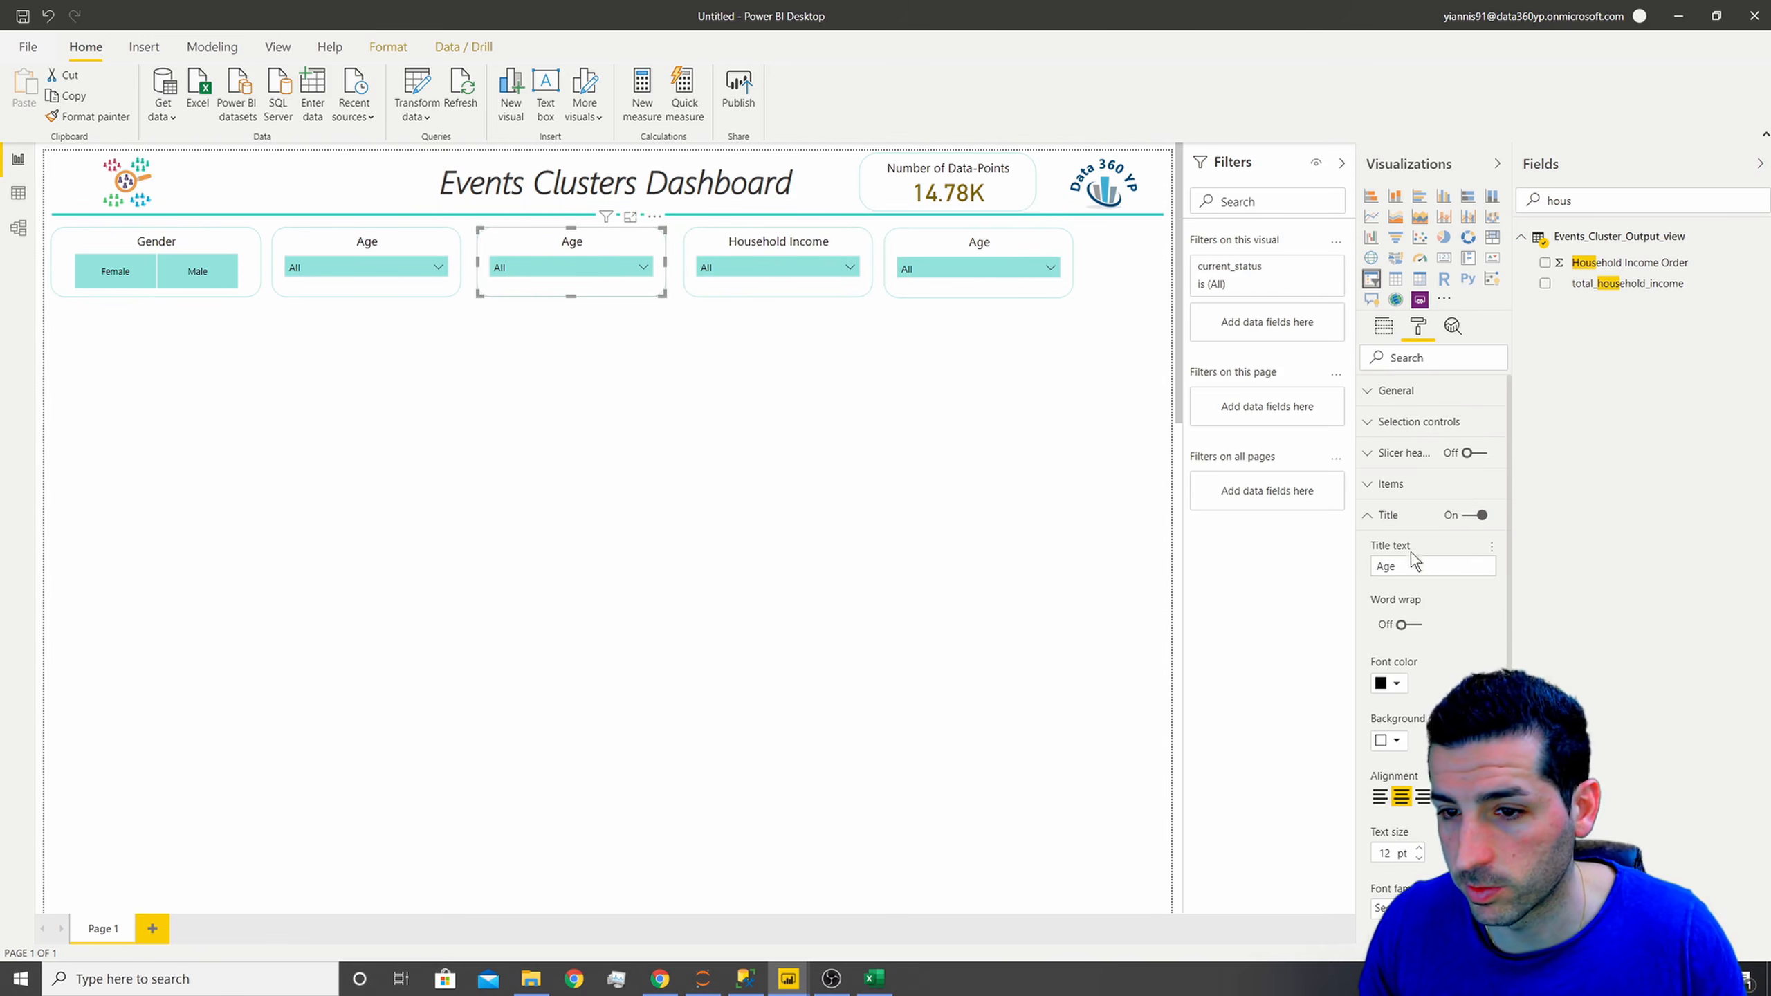
double_click(1392, 566)
type("Cur")
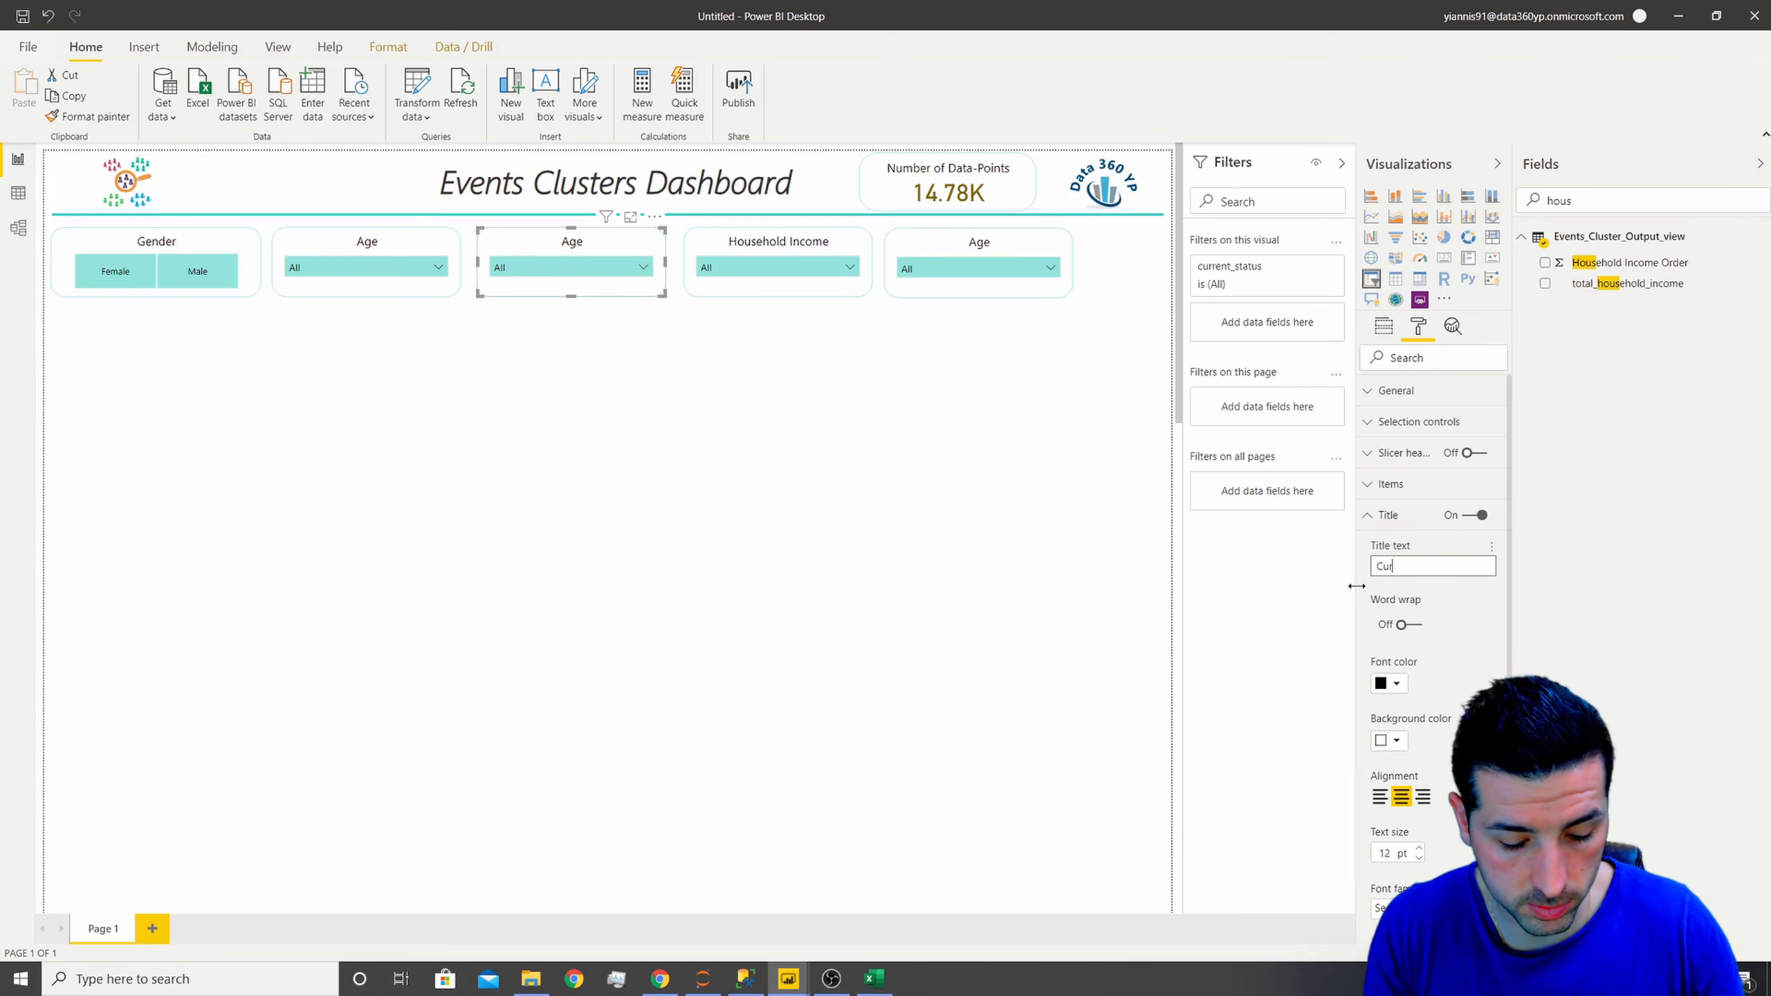
type("rent Status")
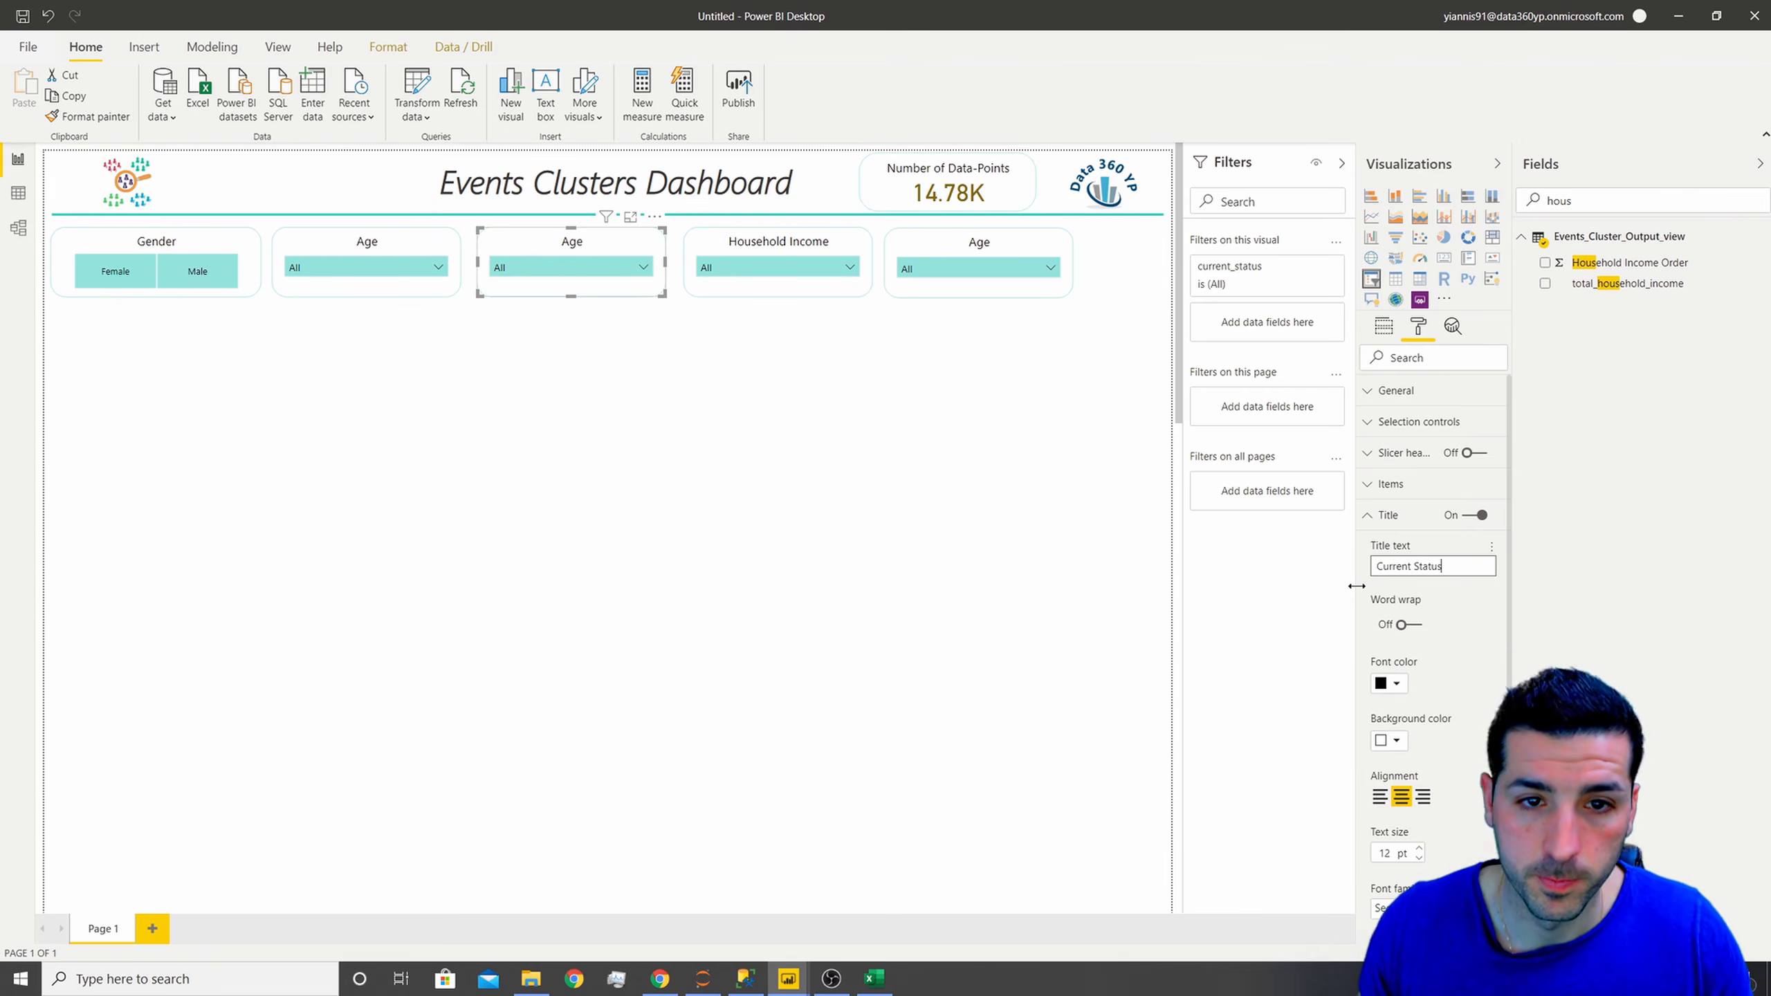
- Replace the age field in the last Age slicer of the row with the district field
left_click(973, 247)
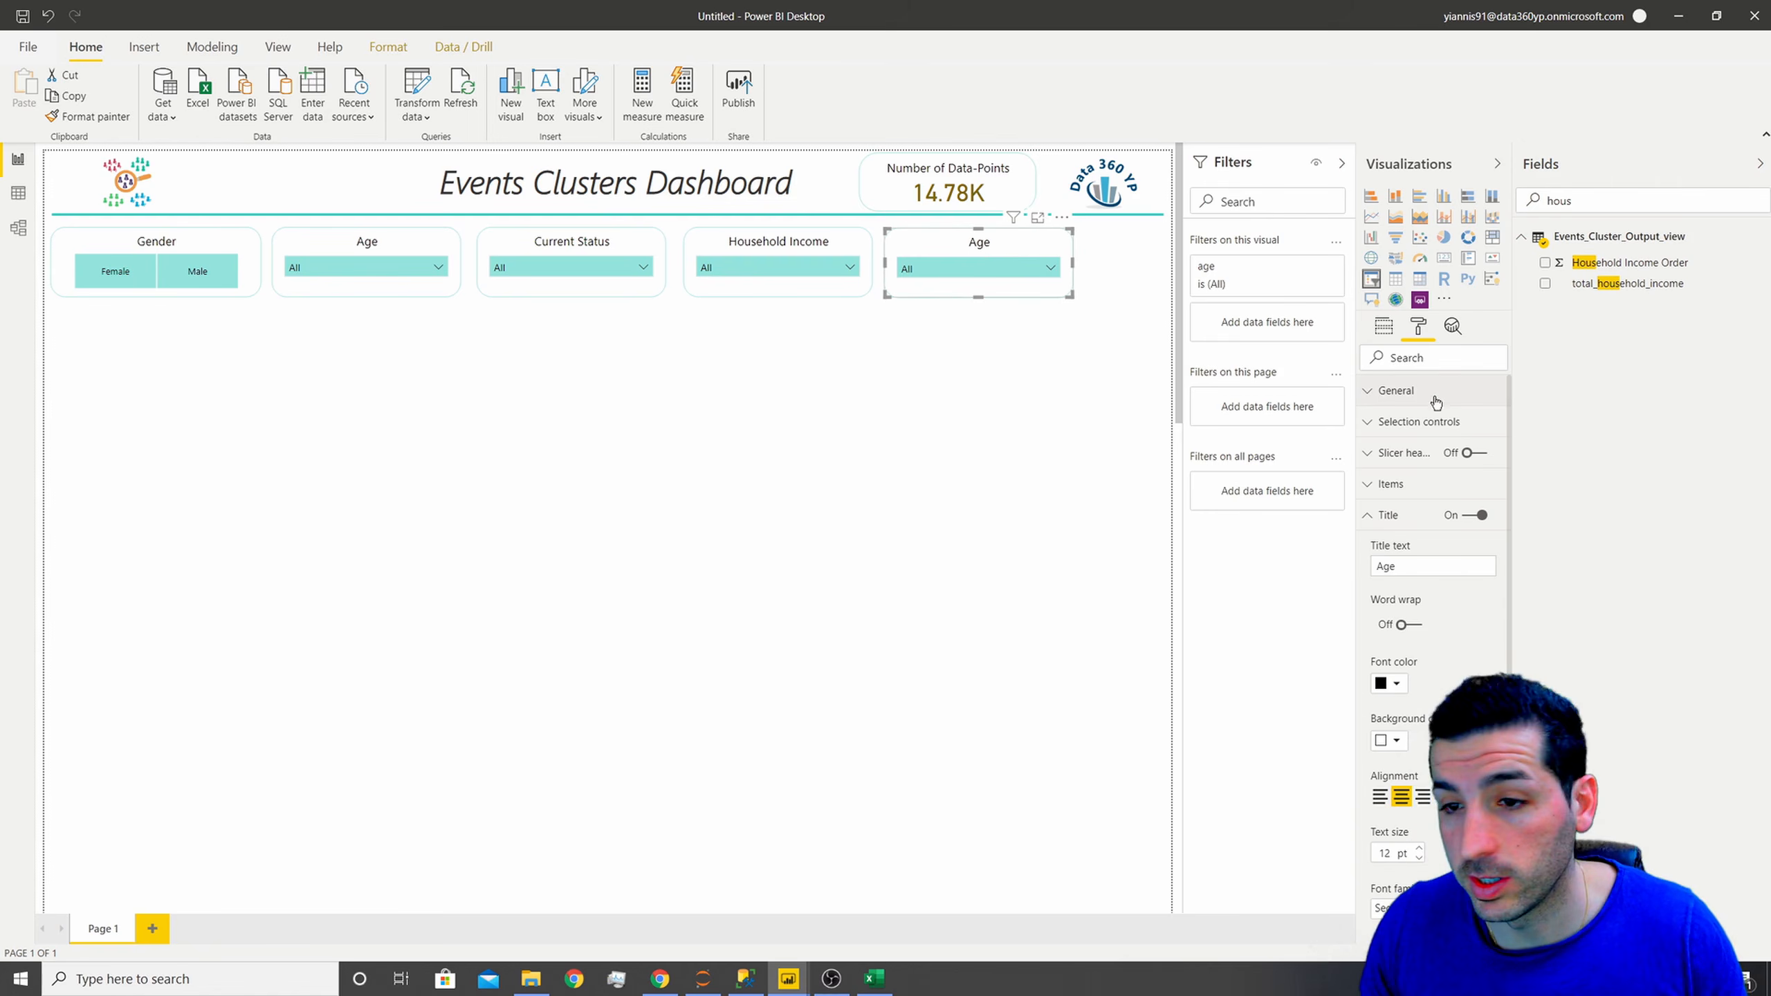
double_click(1517, 207)
type("di")
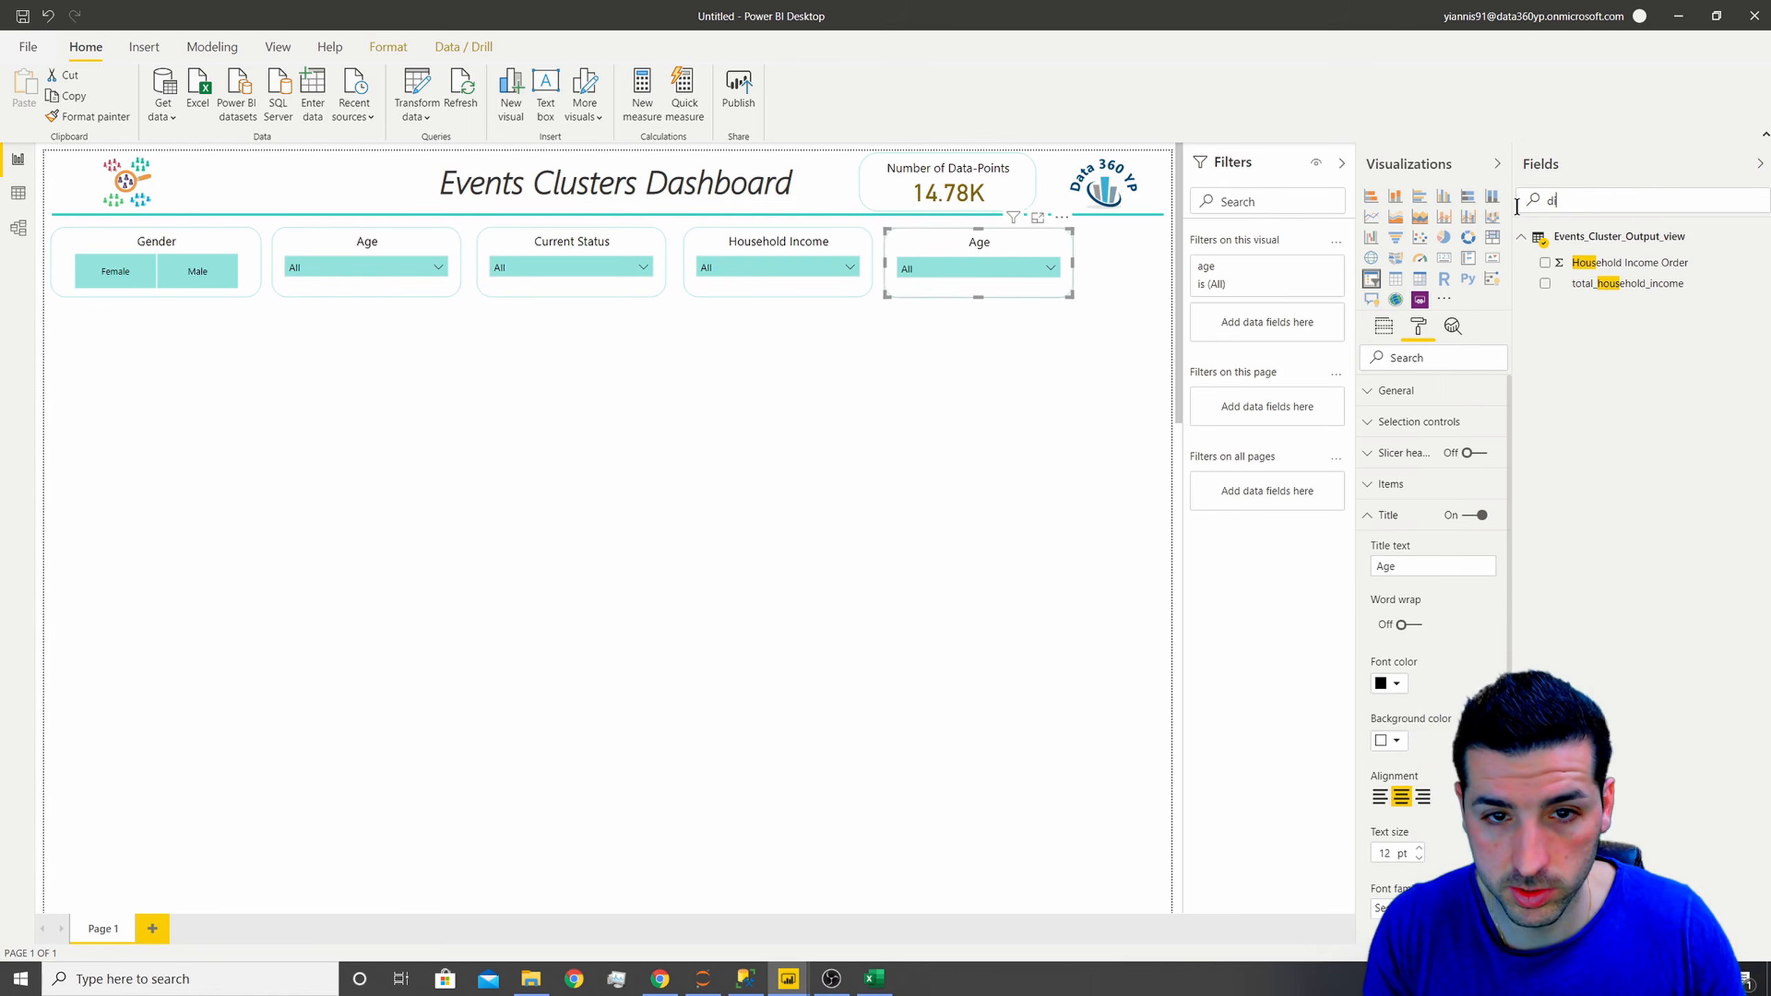
type("s")
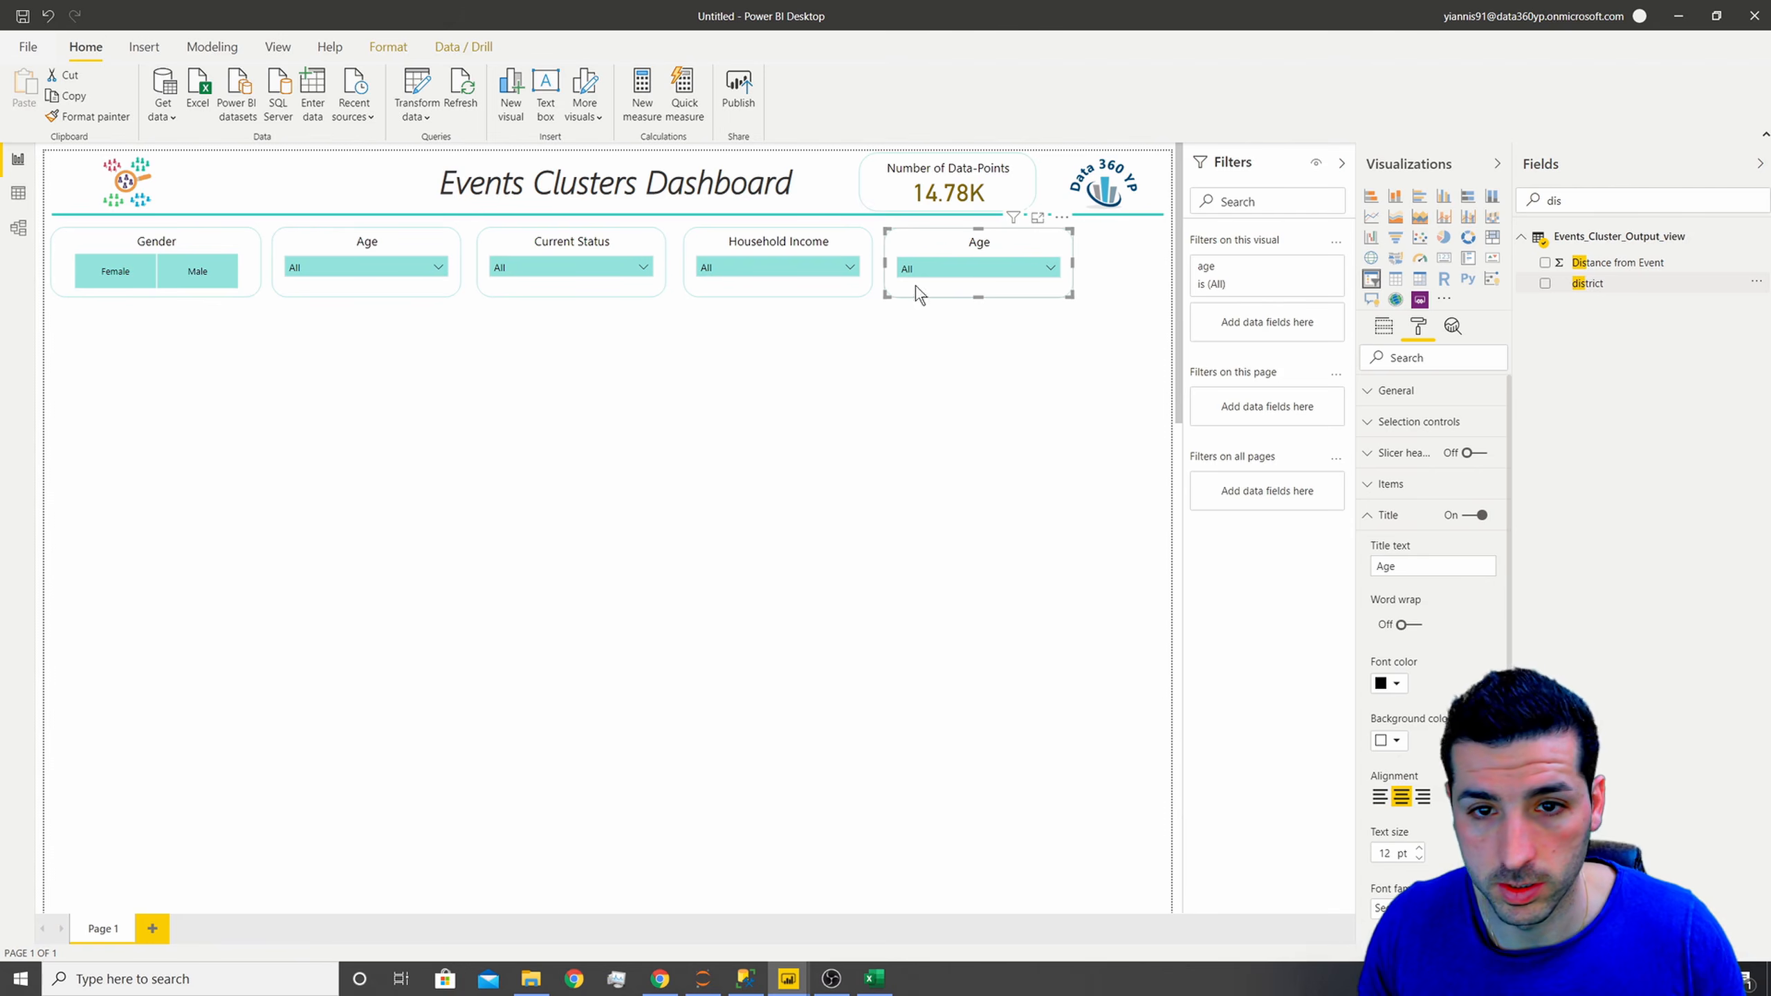
left_click(1385, 325)
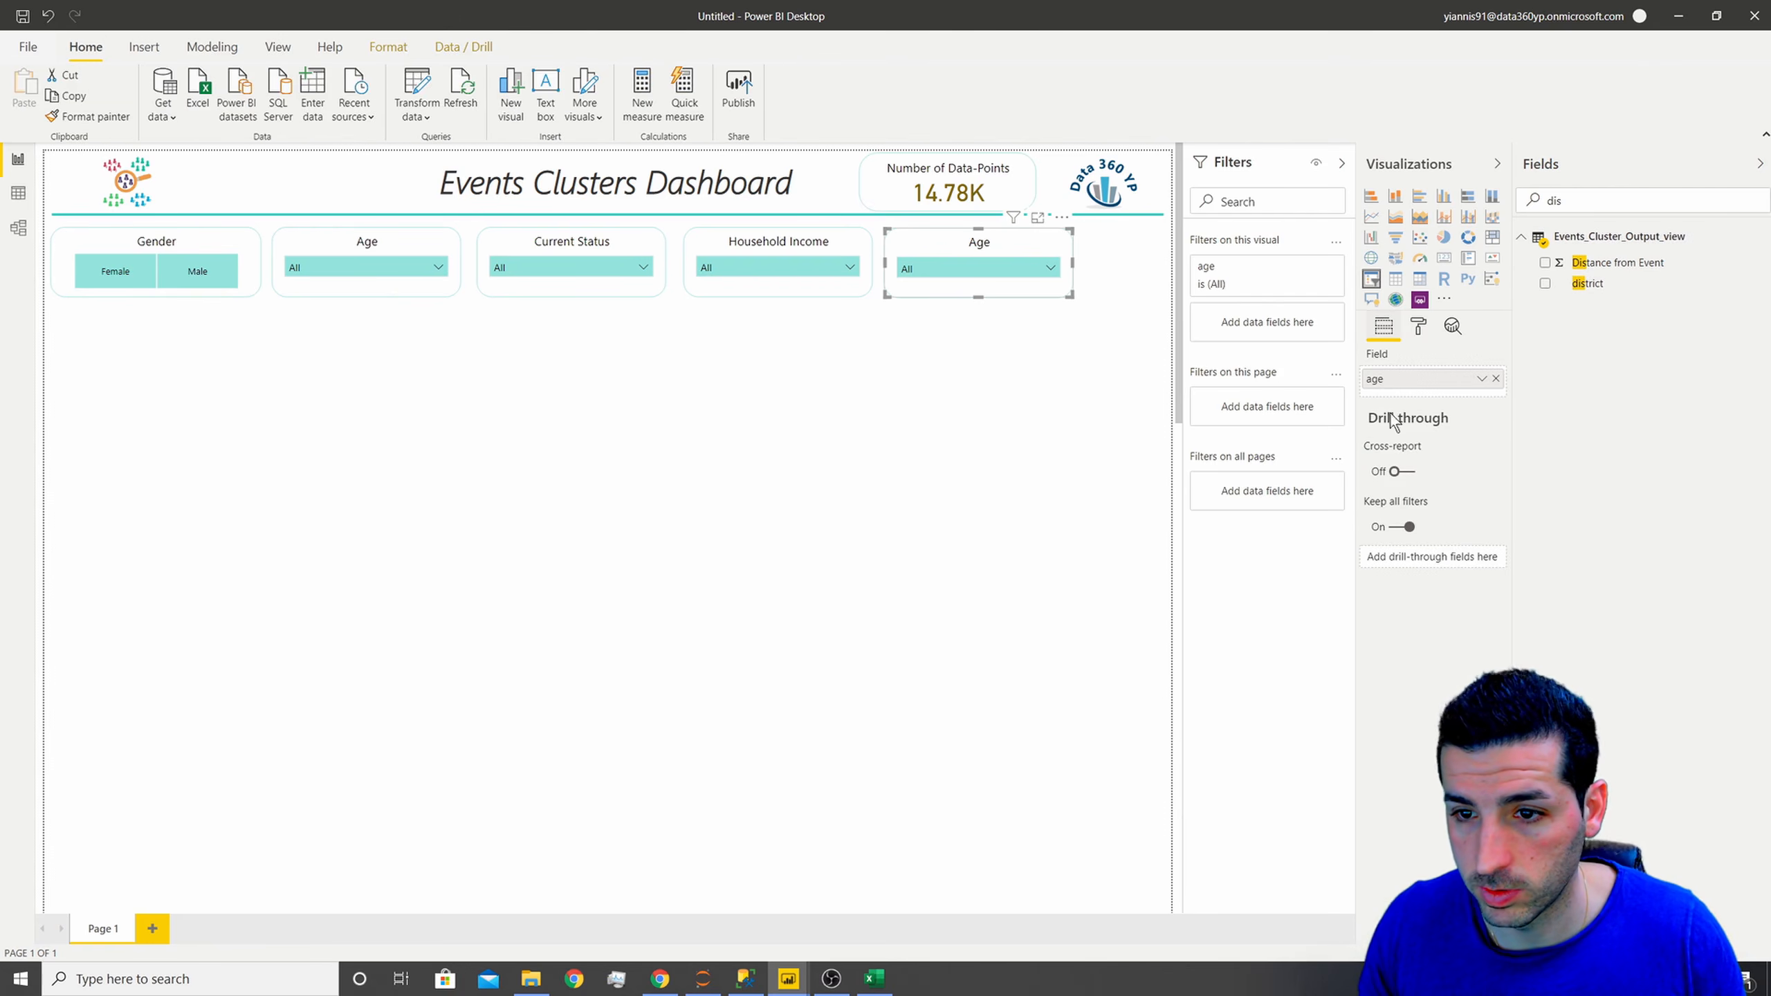
left_click(1496, 379)
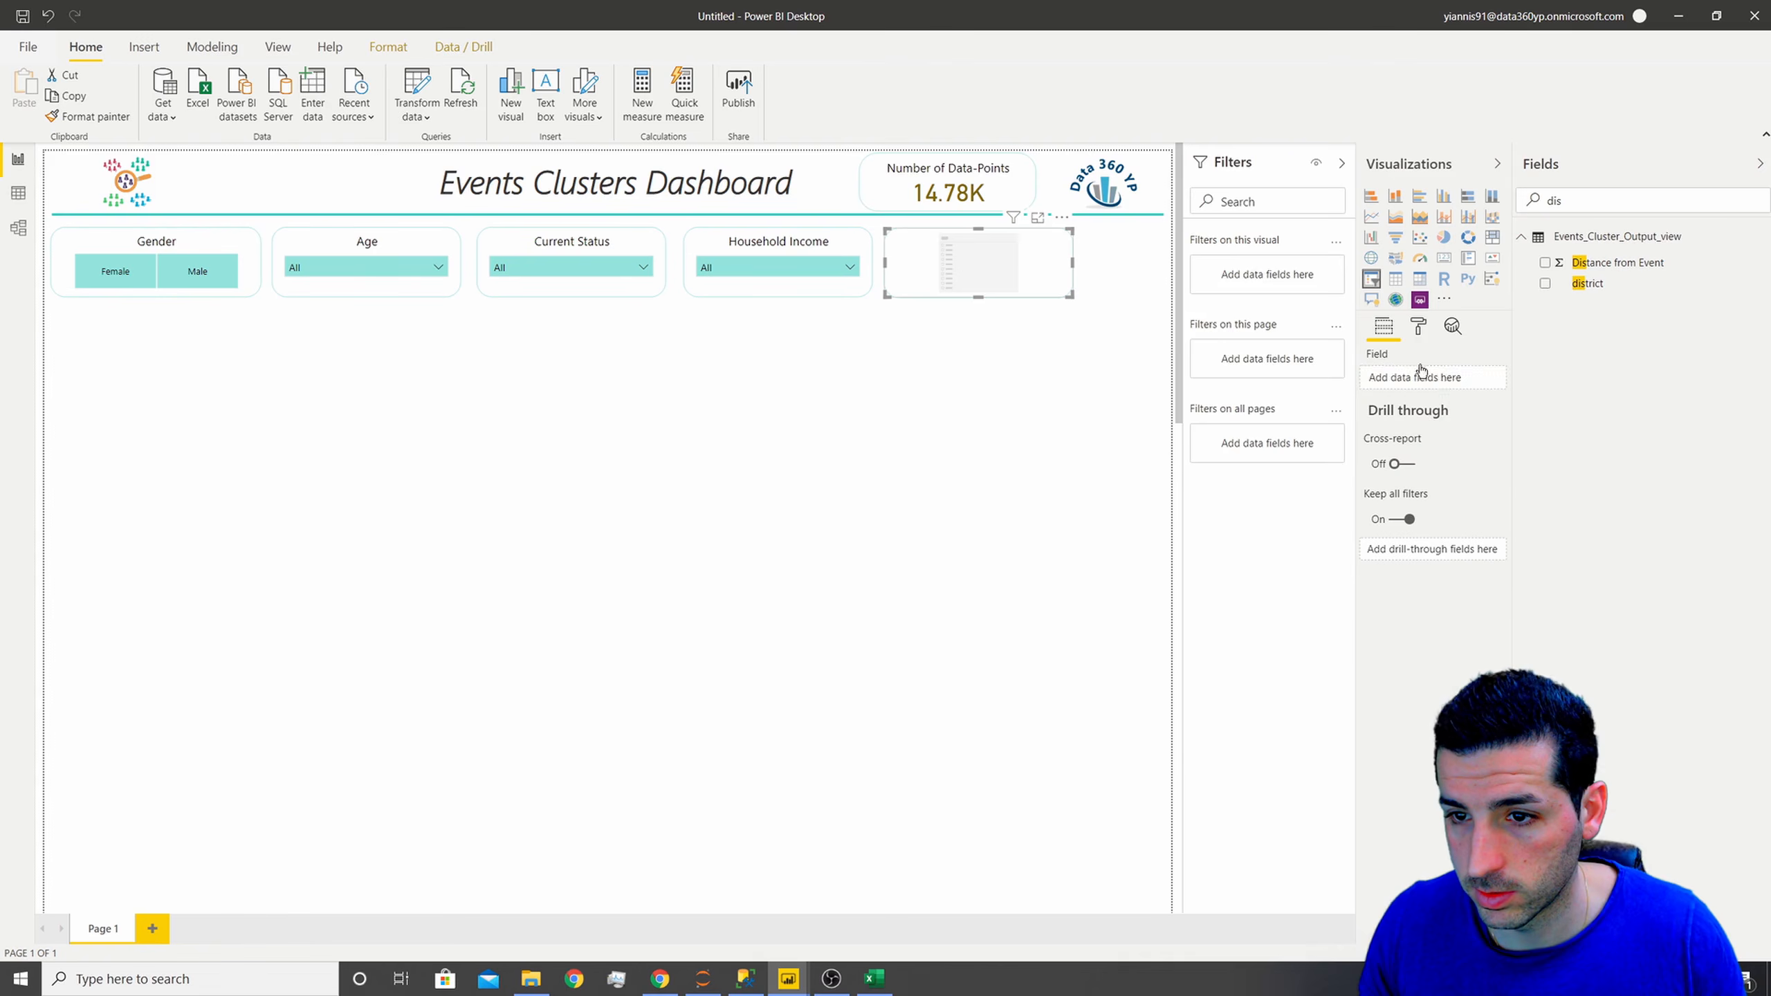
left_click_drag(1421, 369, 1421, 377)
- Set the title text of the district slicer to "District"
left_click(1419, 325)
left_click_drag(1420, 566, 1314, 566)
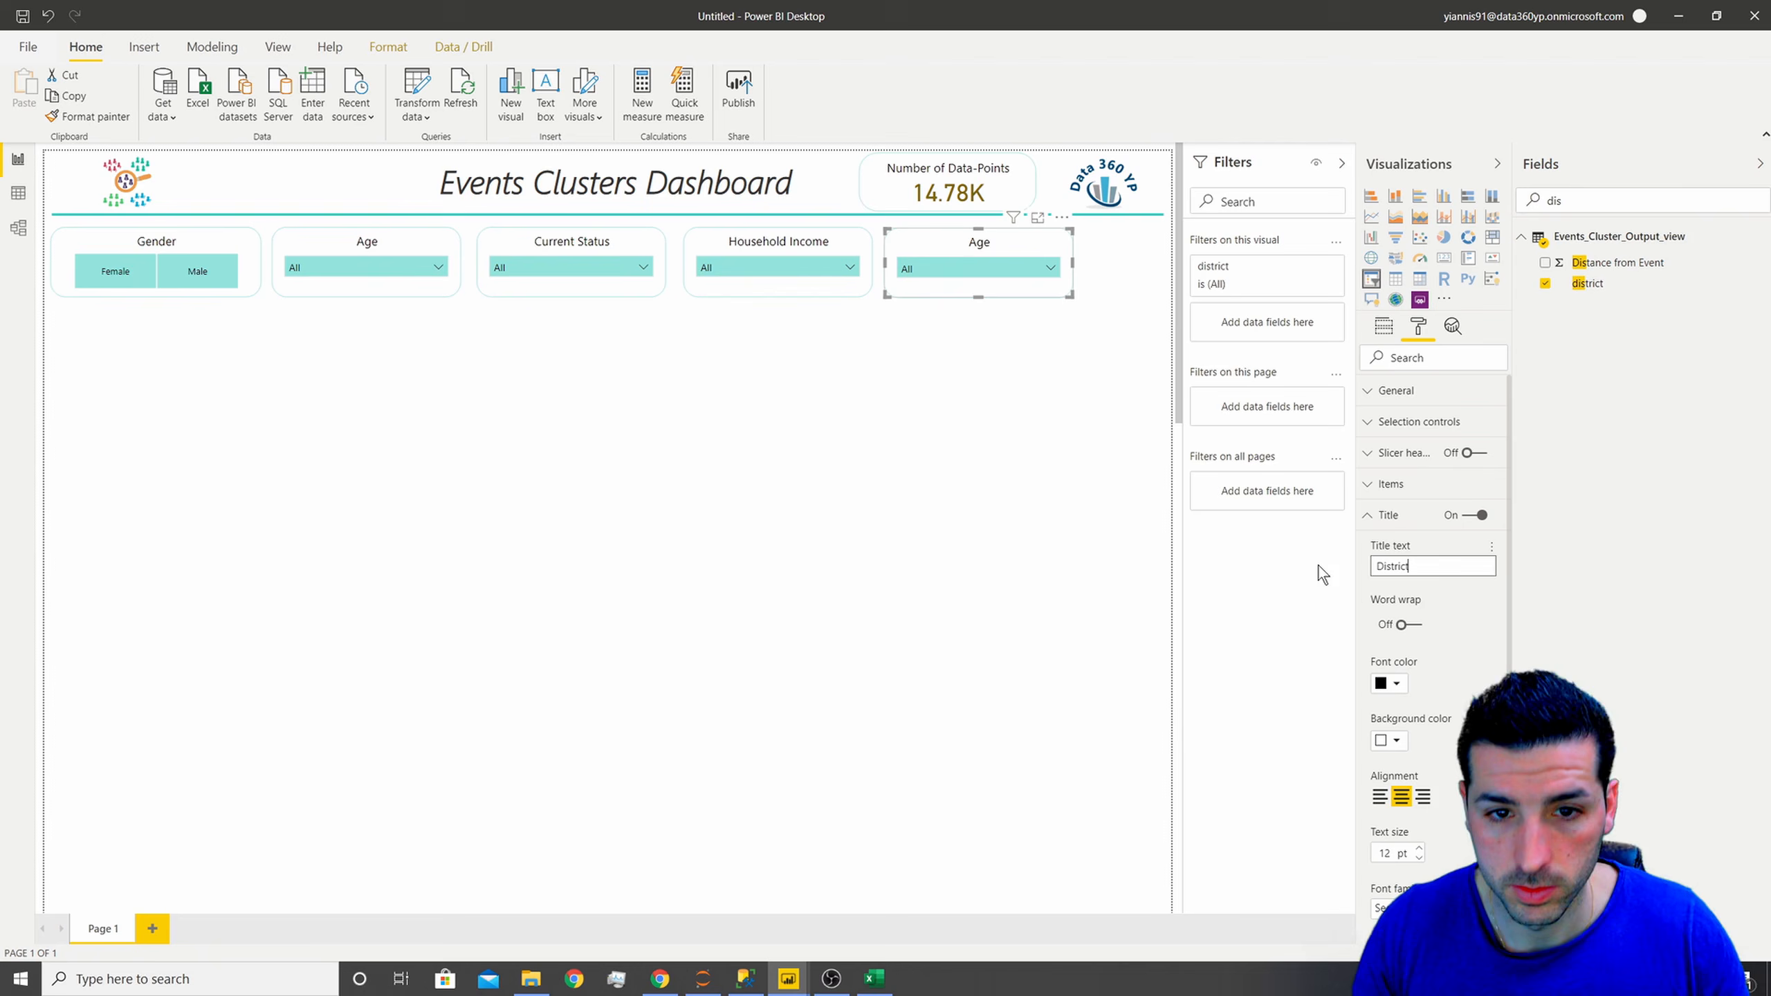
type("District")
left_click(928, 468)
- Examine the dropdown values of the District, Household Income and Current Status slicers
left_click(1037, 273)
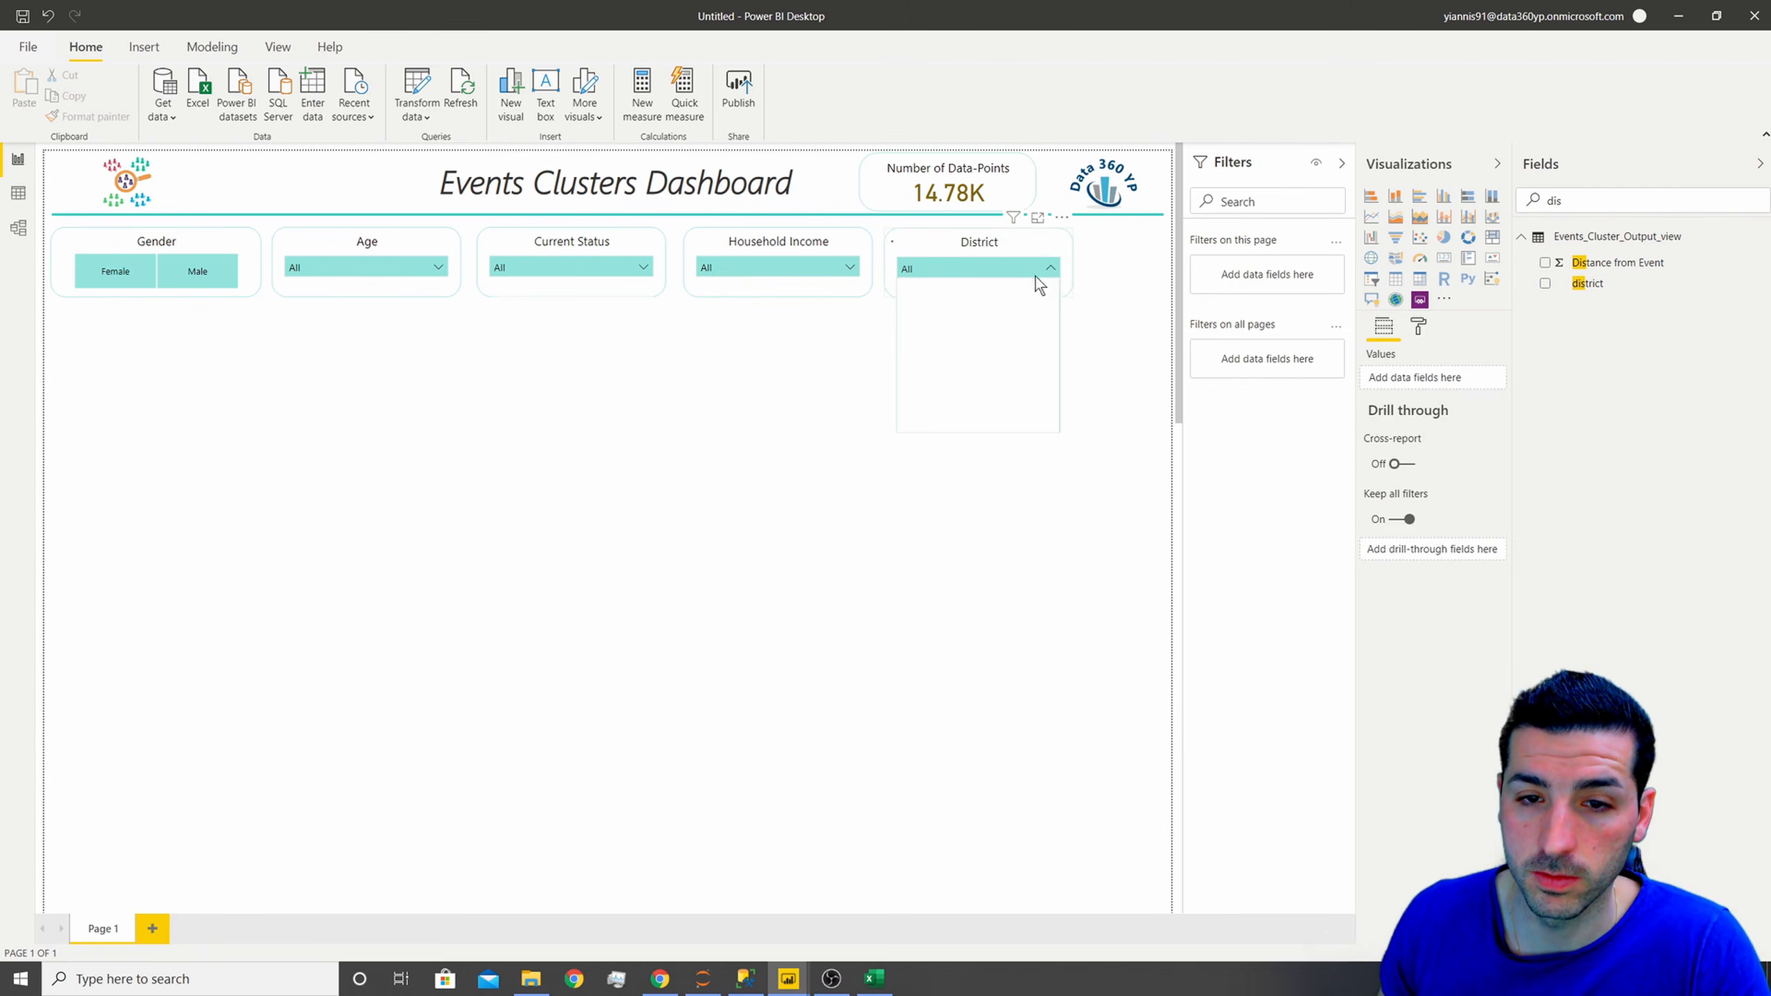
left_click(744, 267)
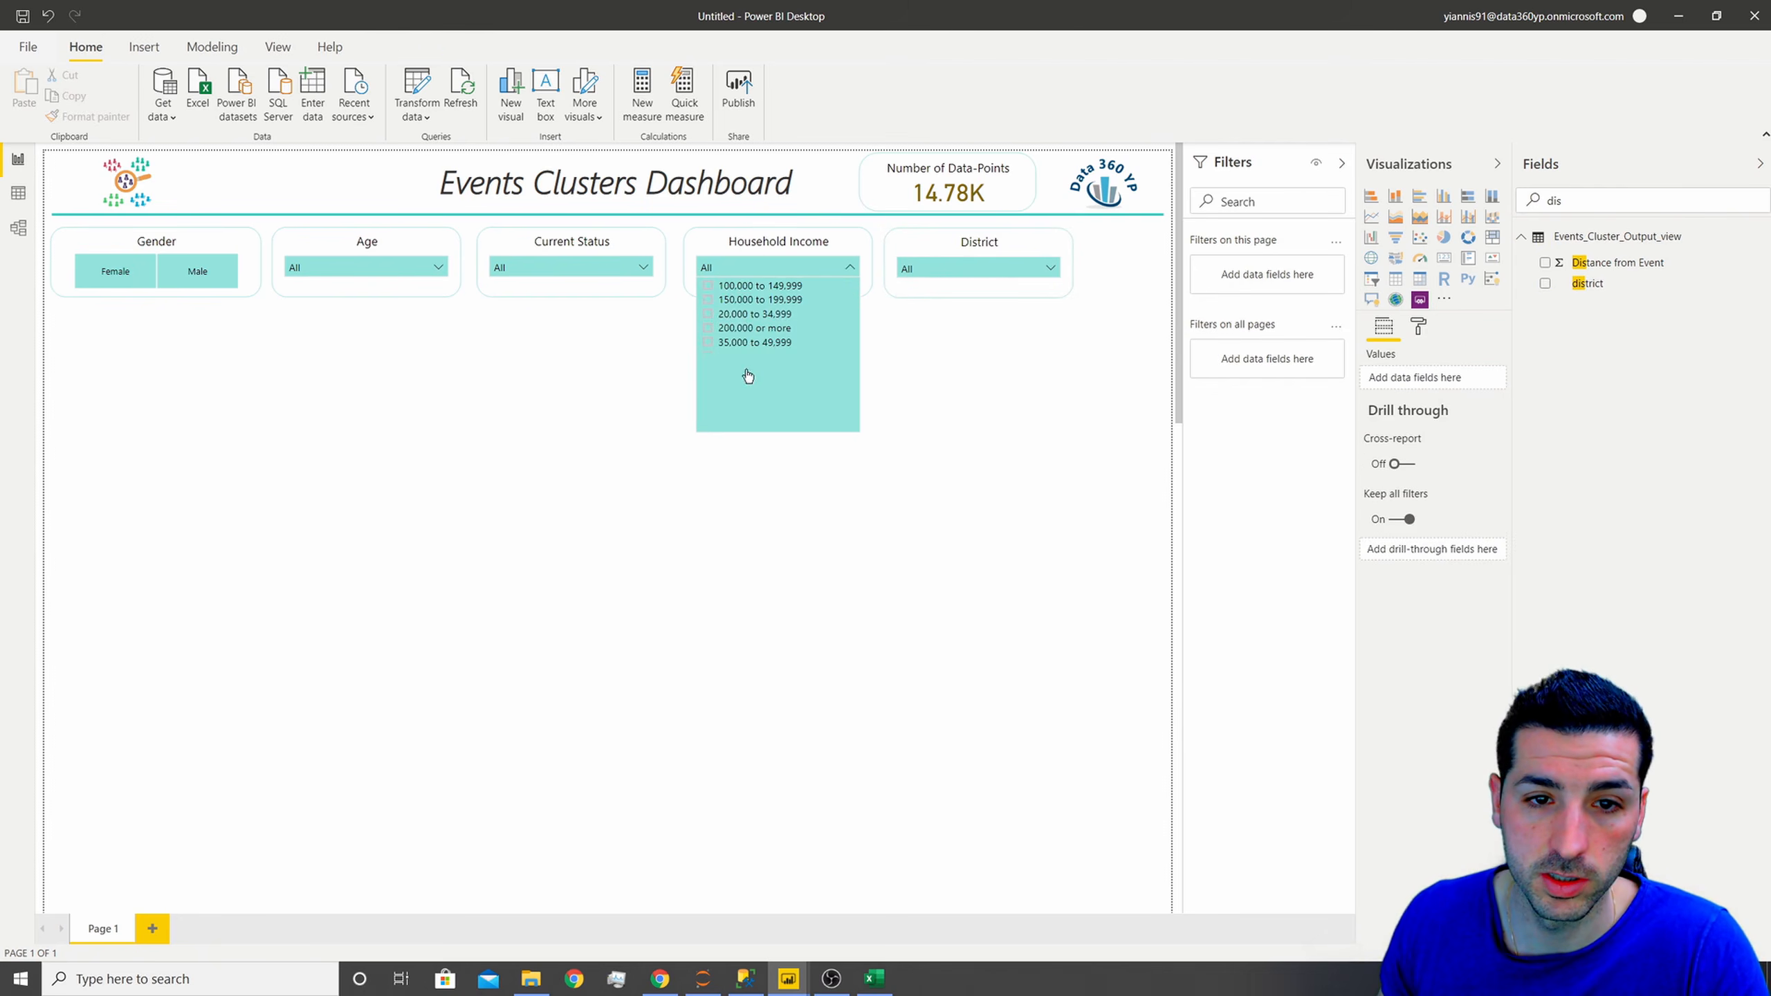
left_click(619, 266)
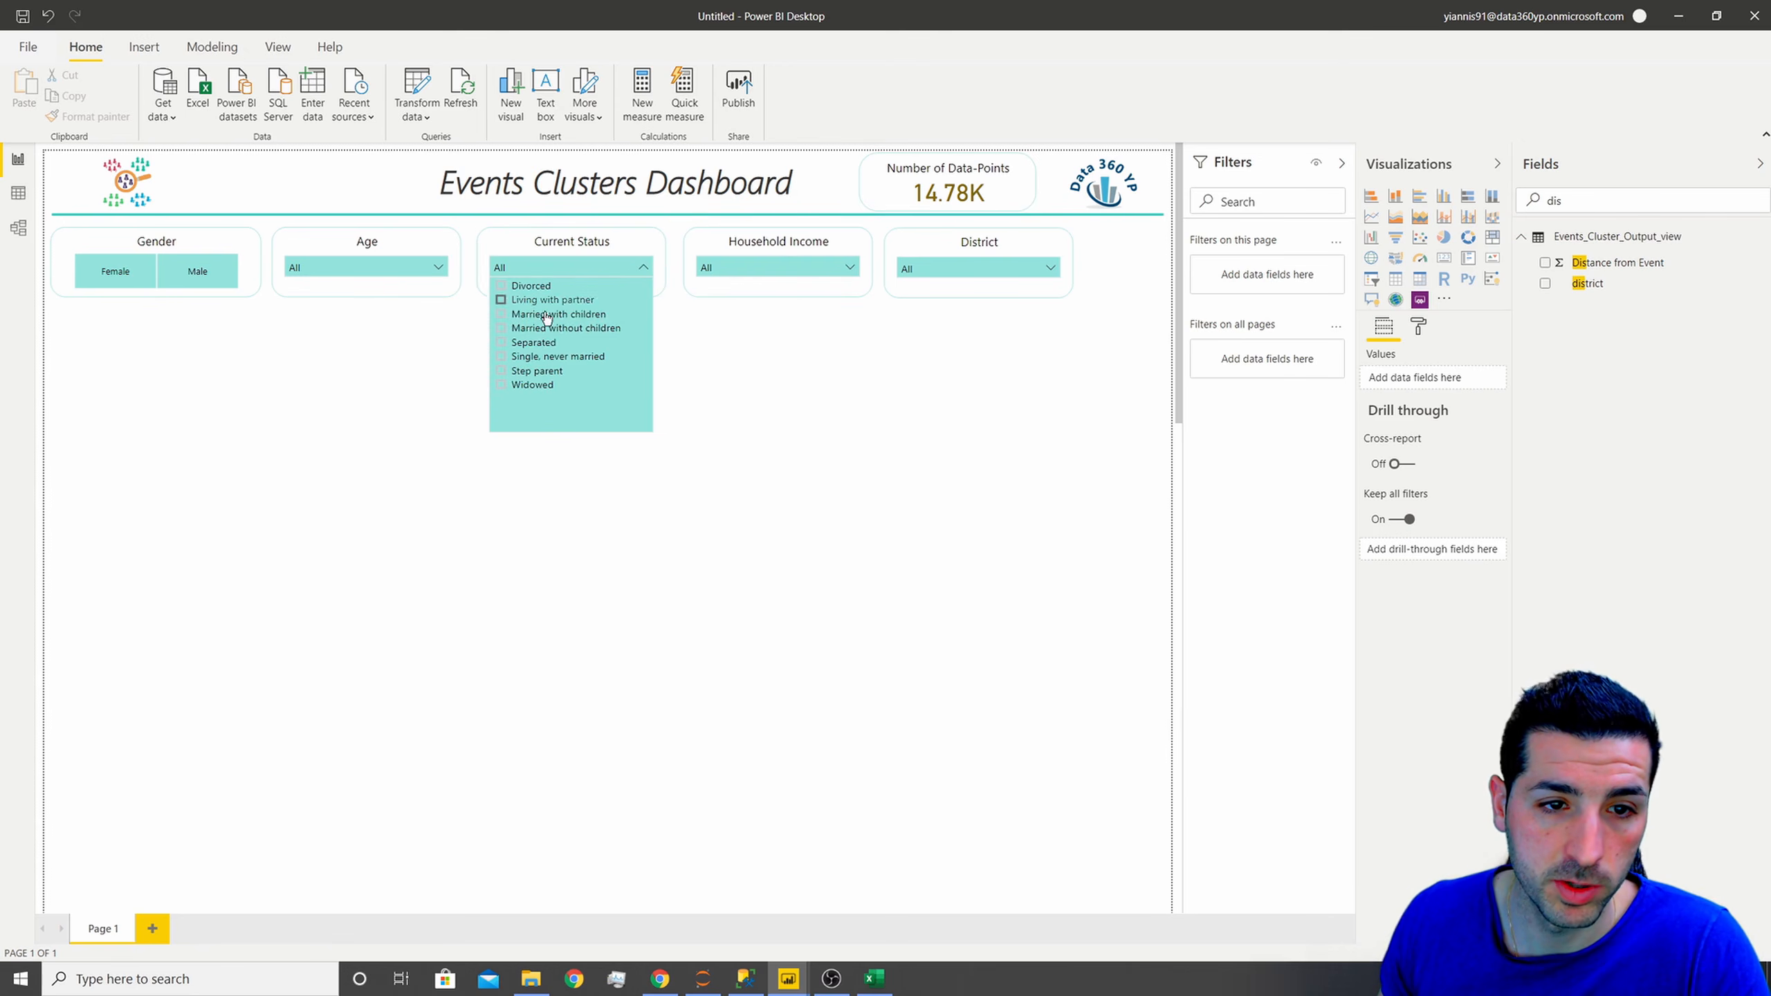
left_click(642, 263)
- Enable search in the Household Income slicer and open its list to try the search box
left_click(650, 246)
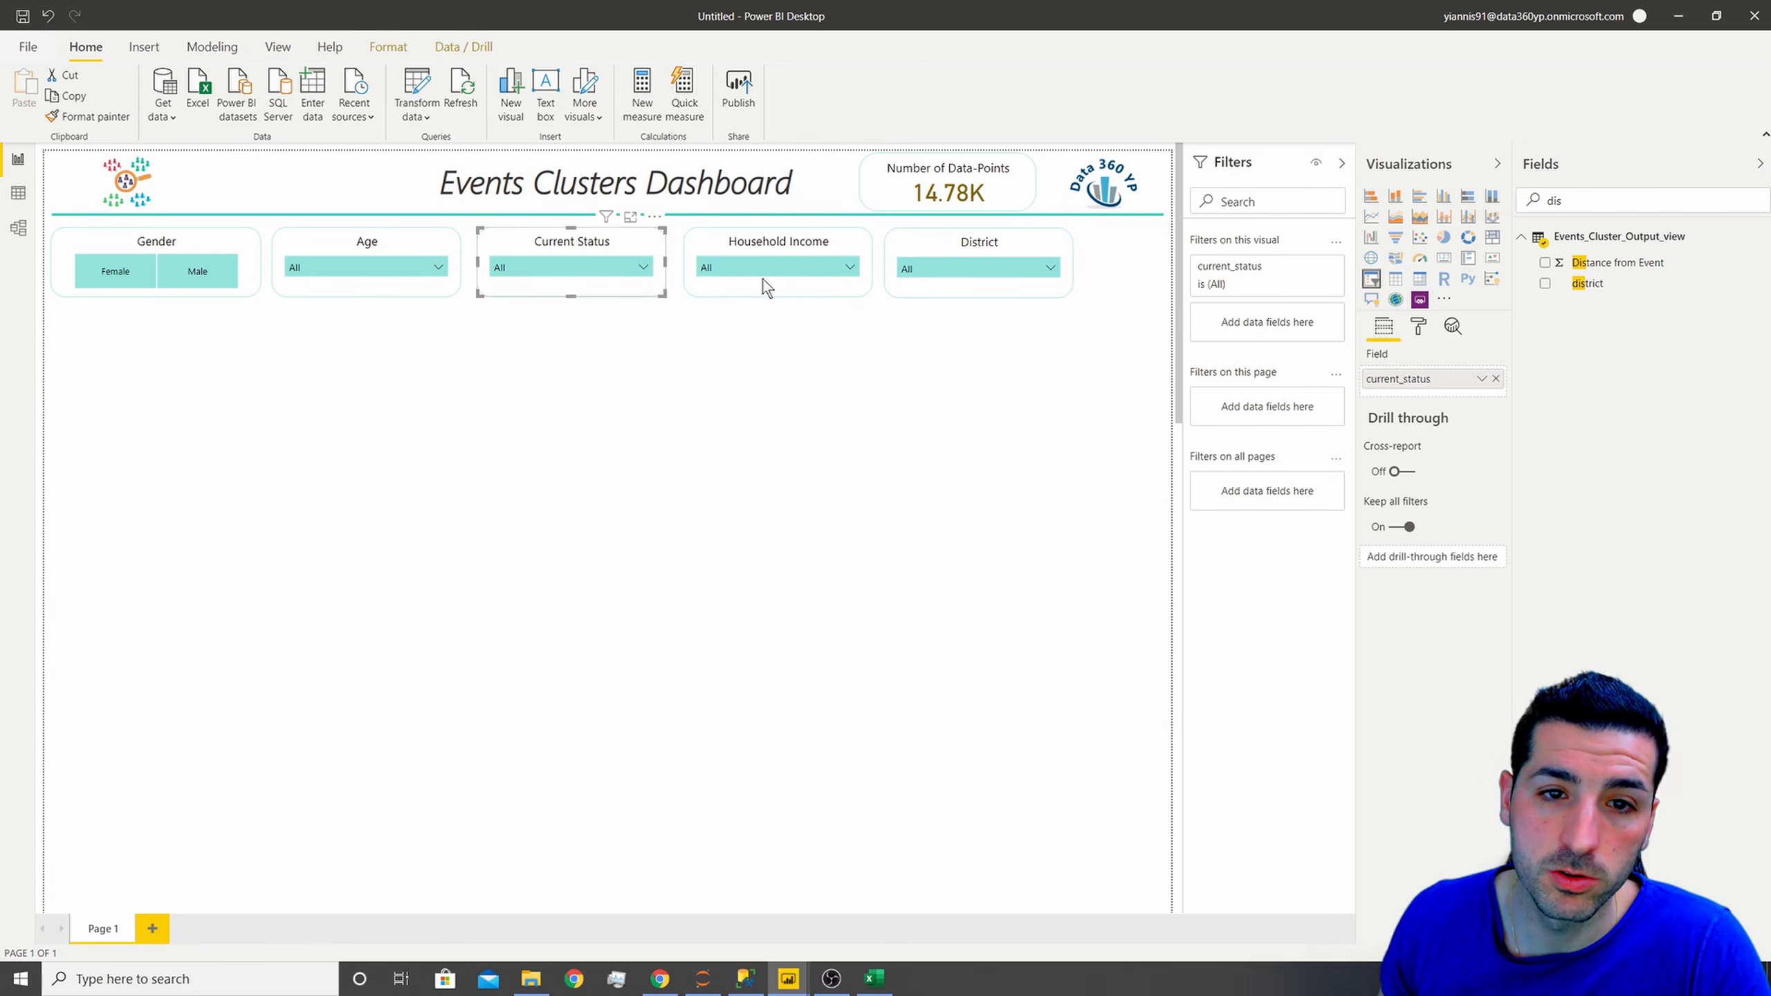
left_click(862, 216)
left_click(887, 241)
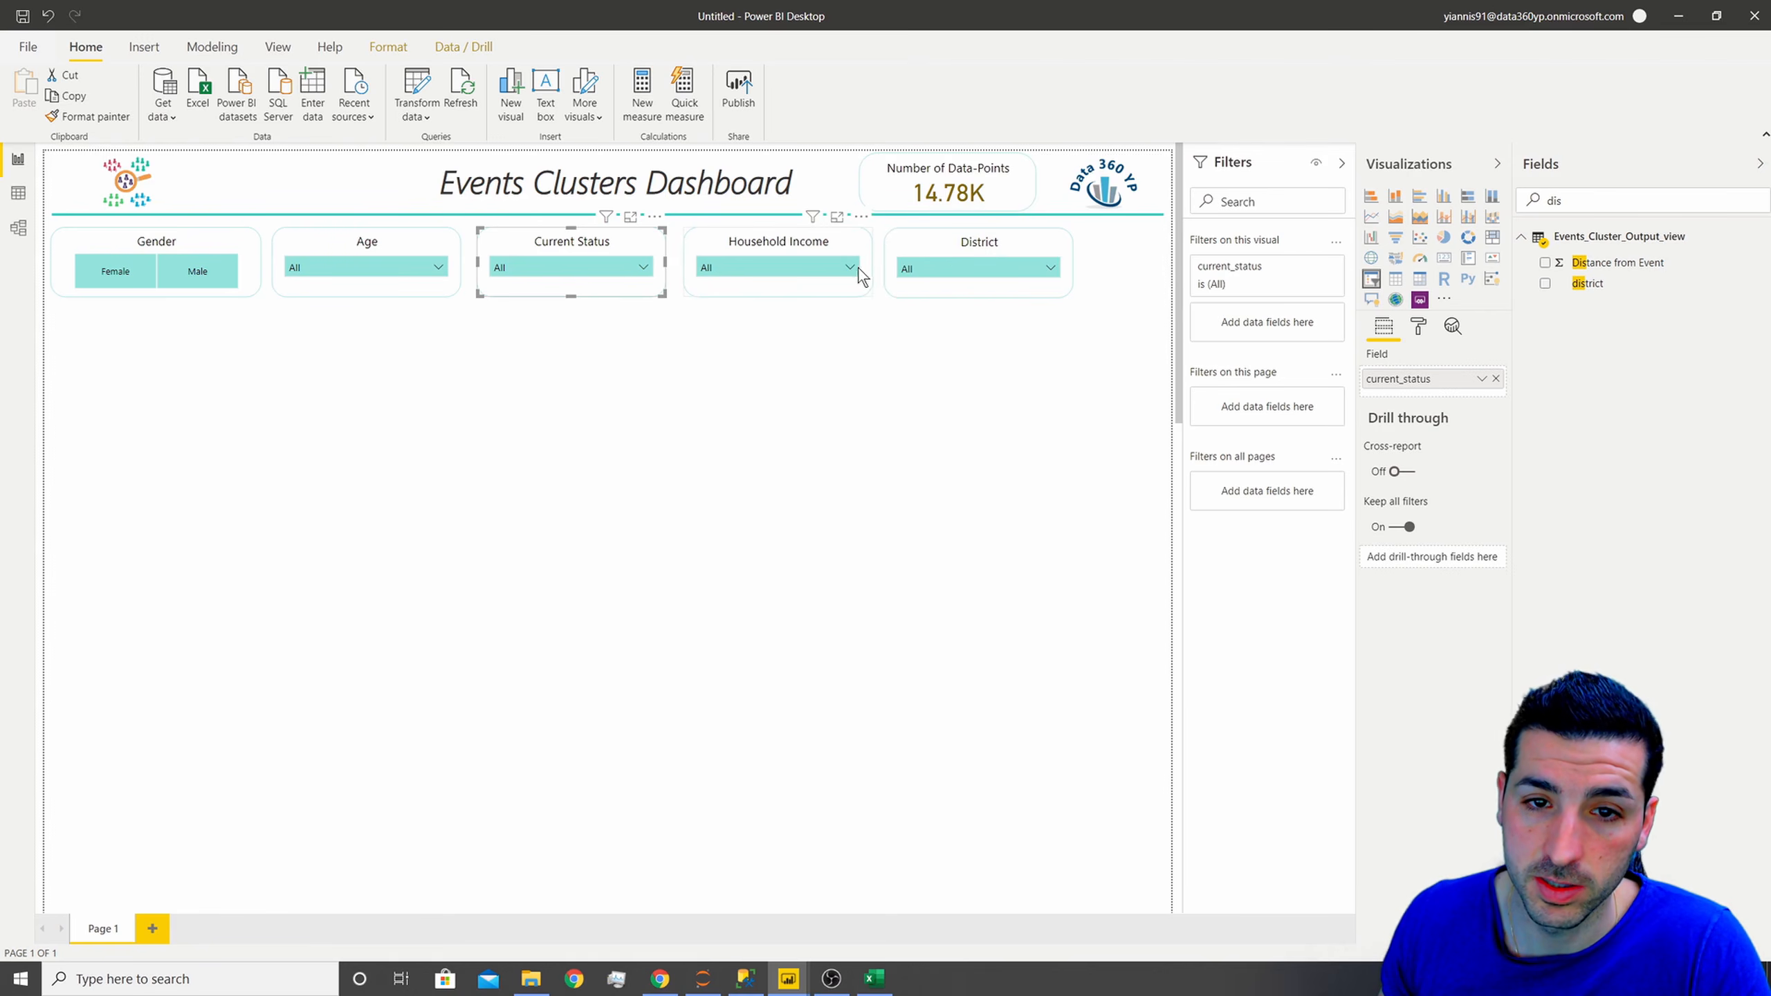
left_click(851, 267)
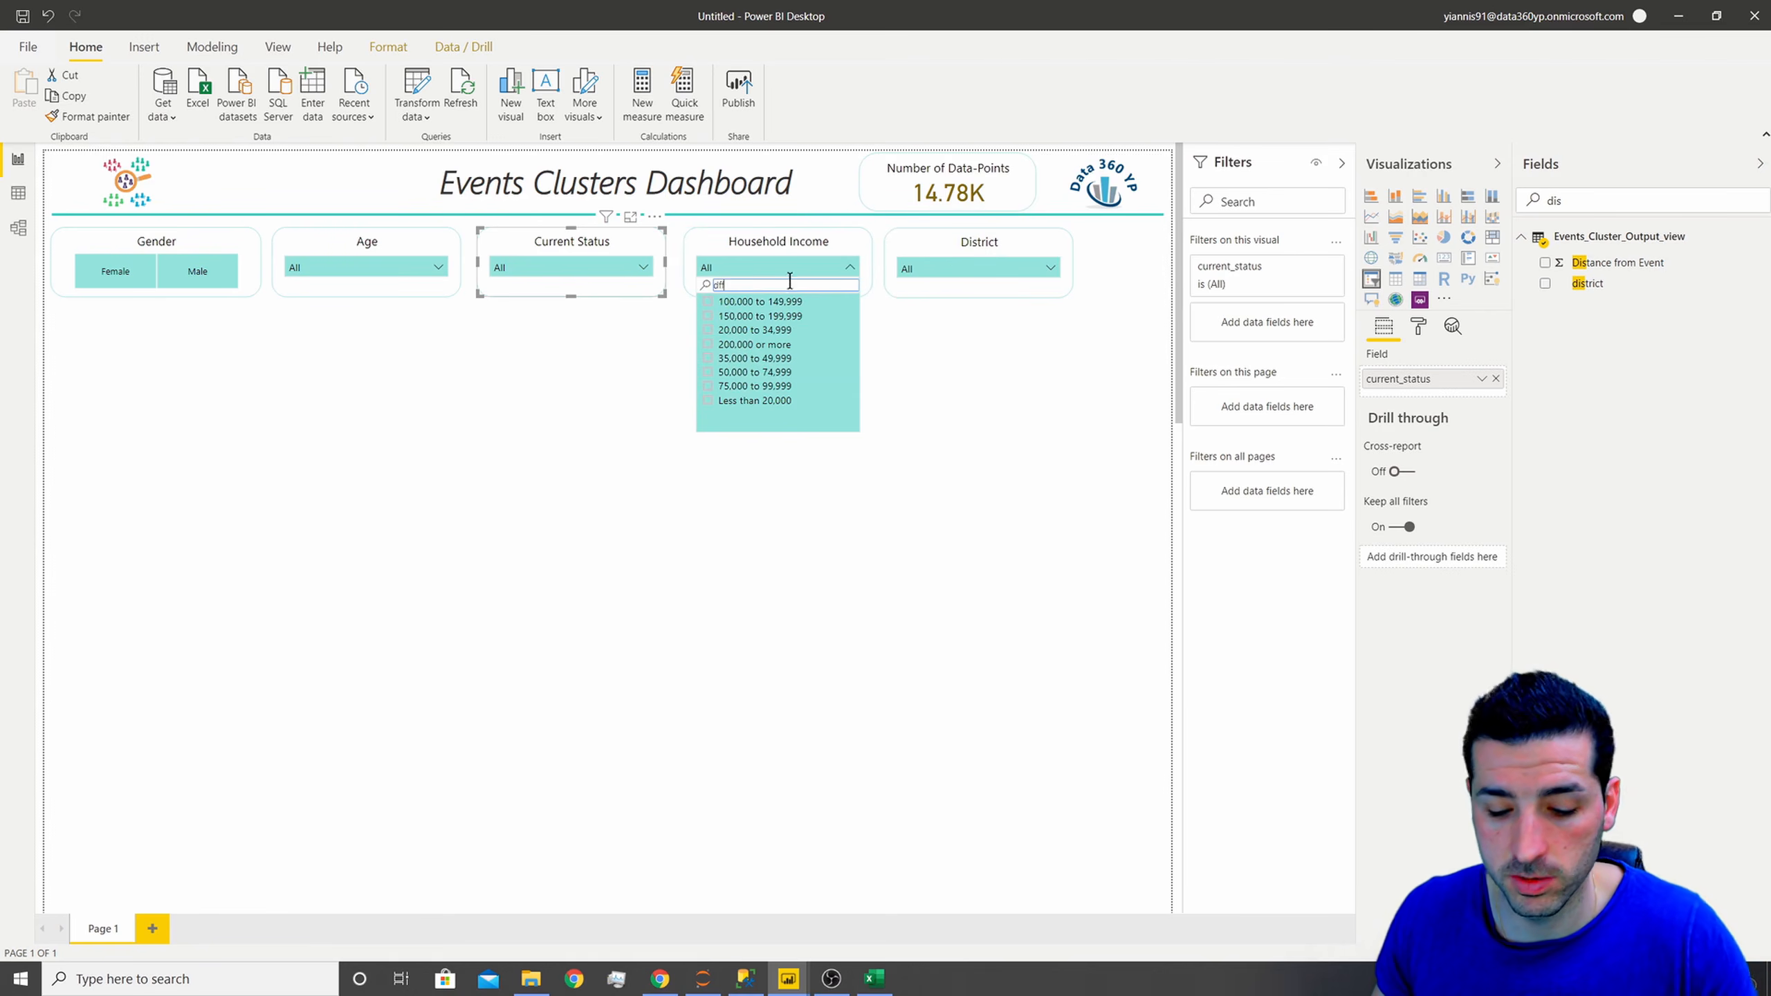
- Enable search in the District slicer and try filtering its list of districts
left_click(1018, 245)
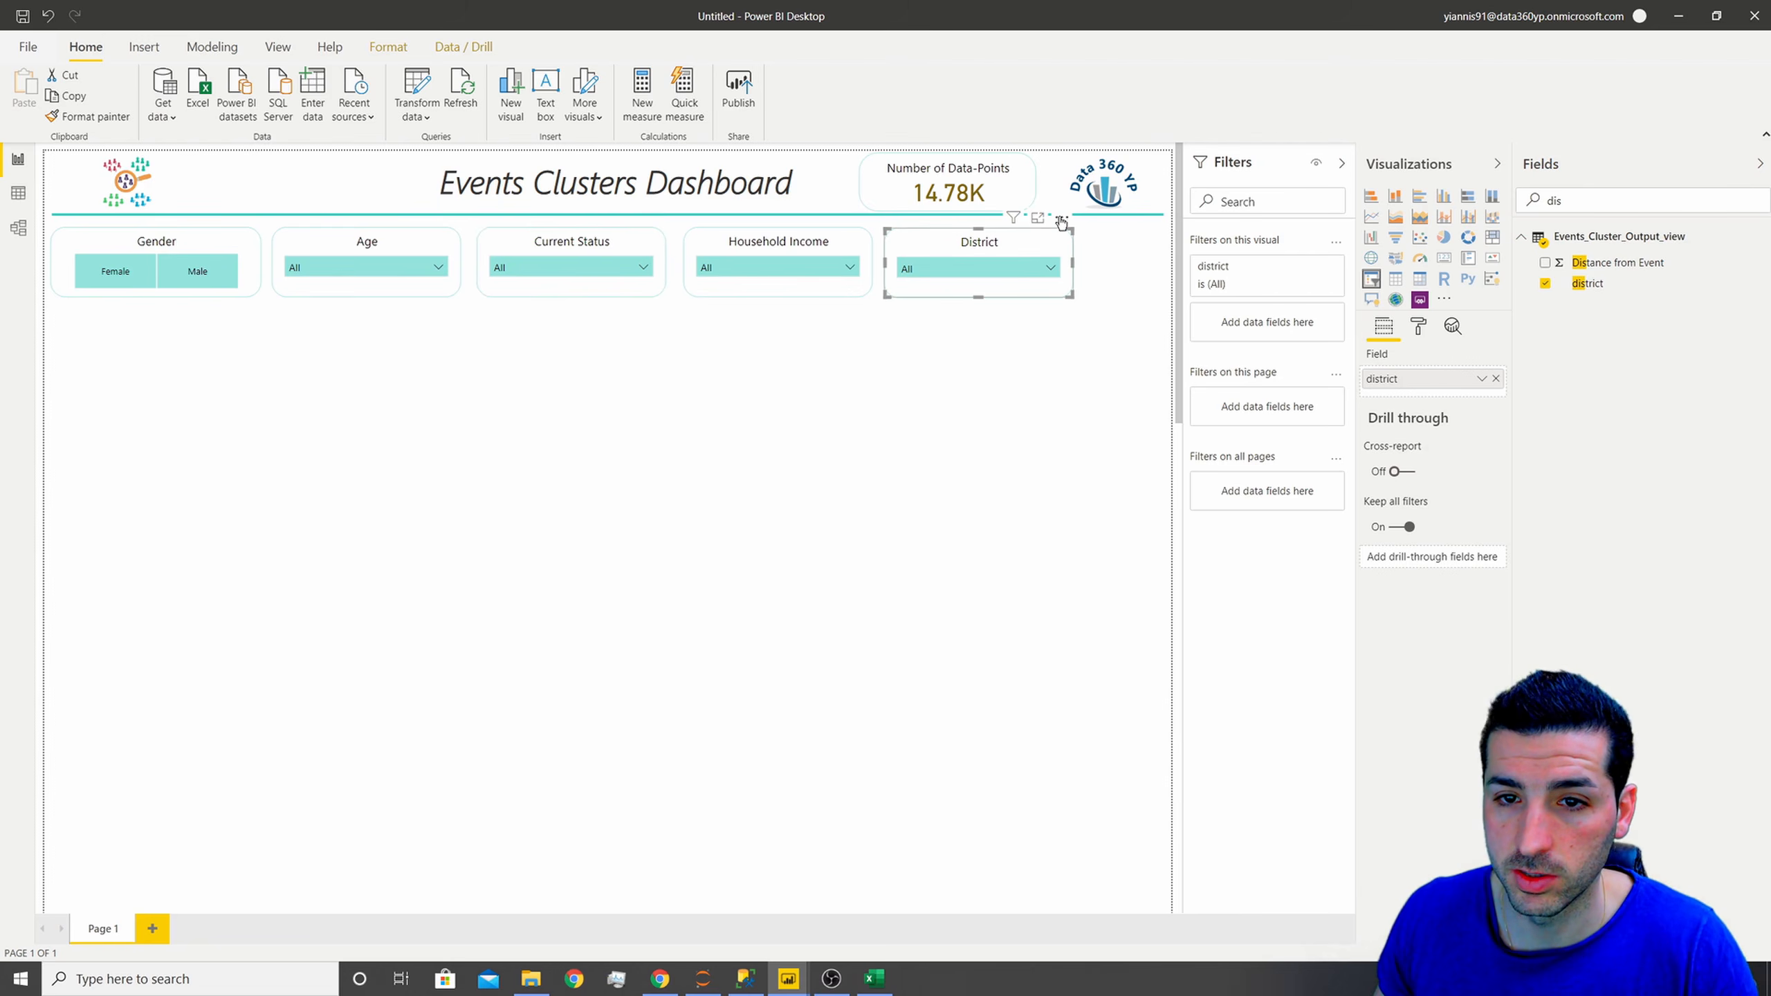
left_click(1061, 218)
left_click(1087, 238)
left_click(976, 268)
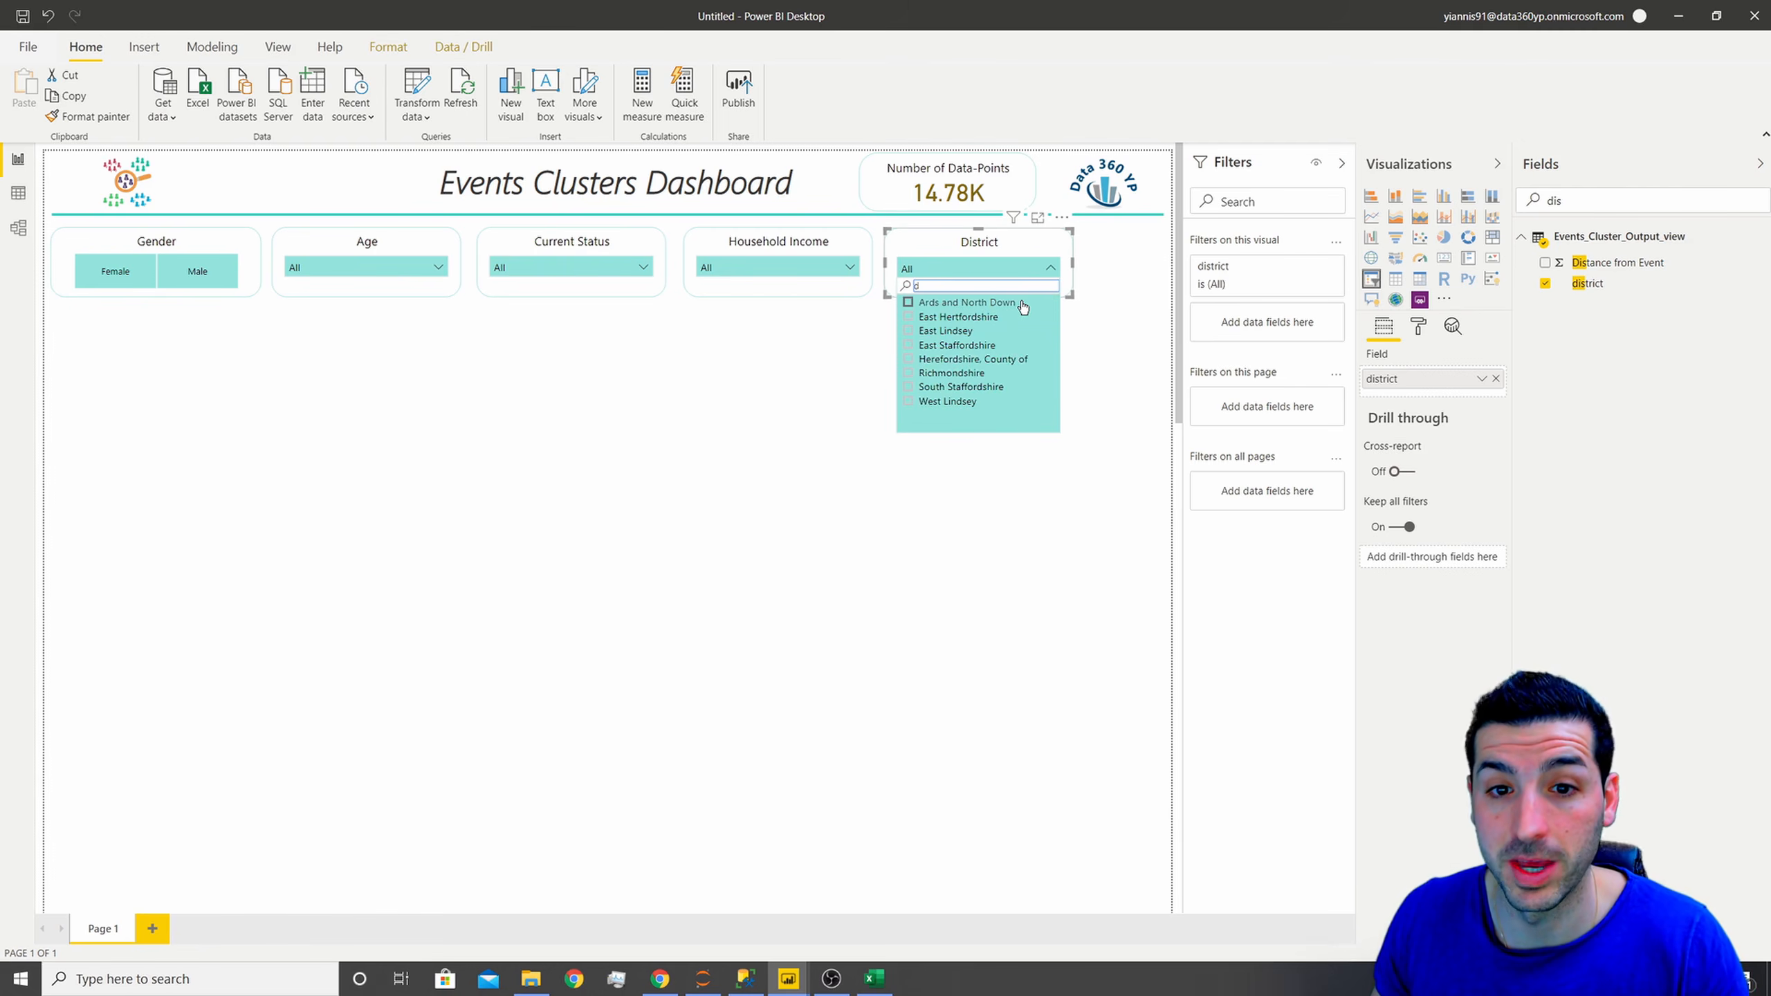
left_click(861, 365)
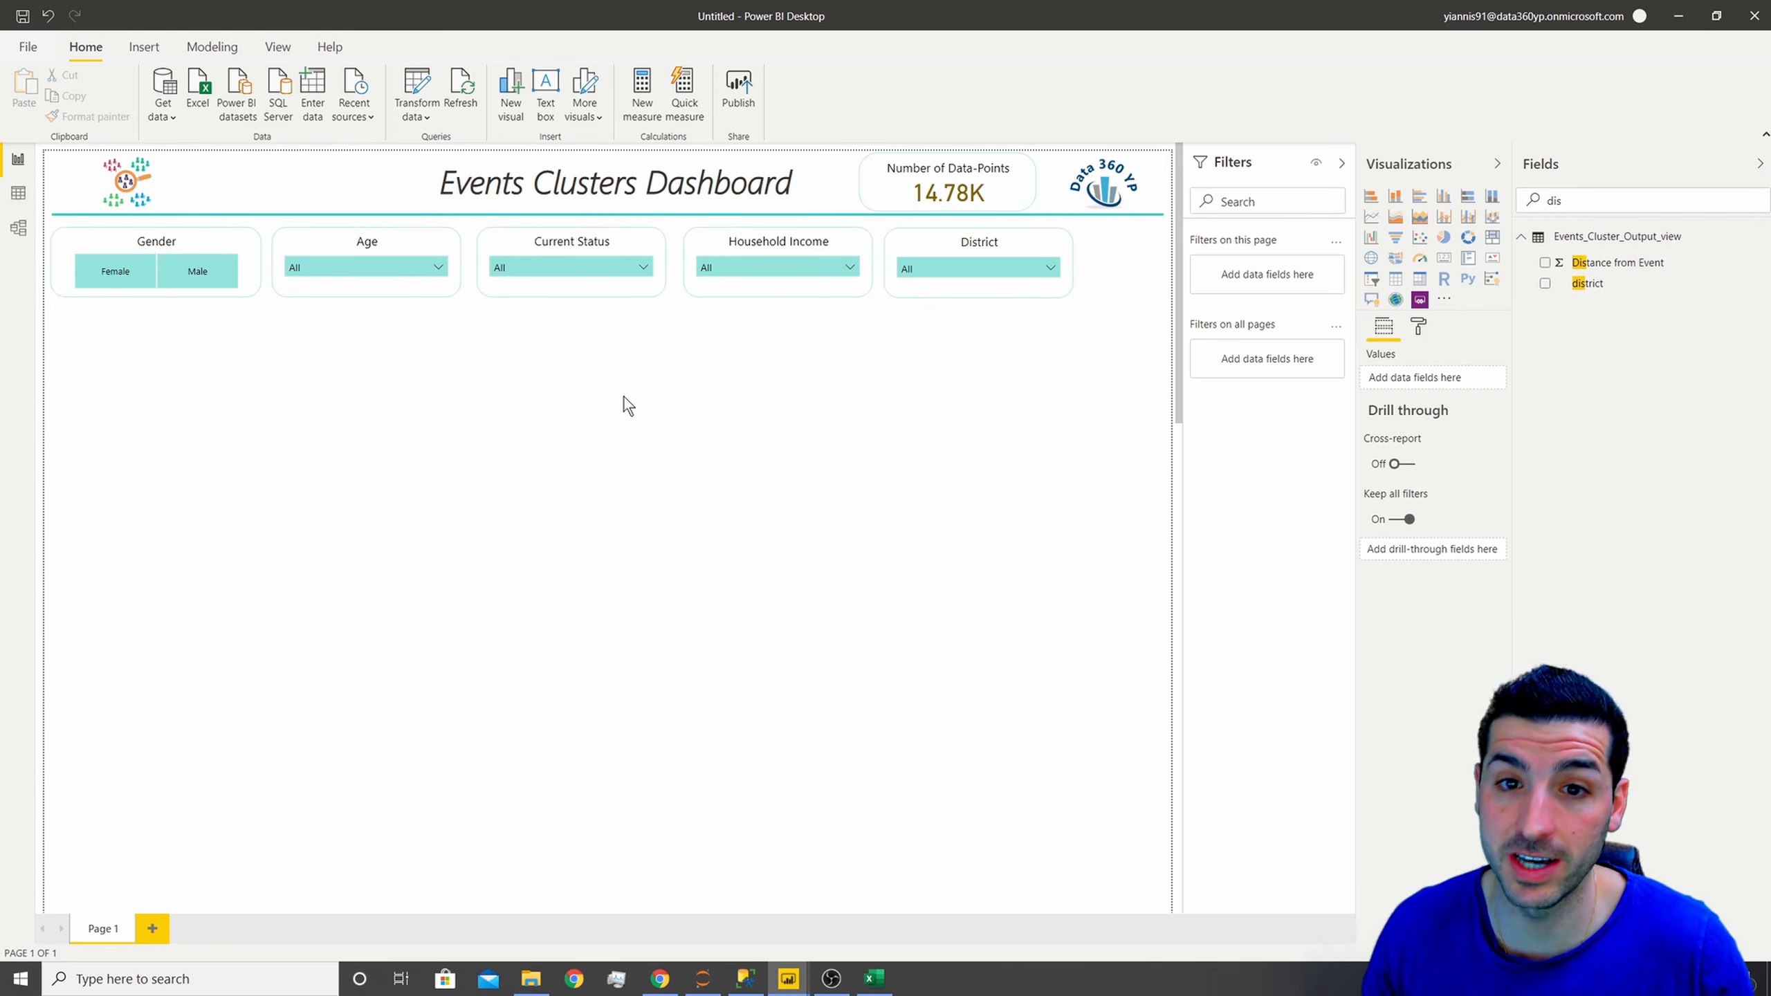
- Select all five slicers together and set their width to 214 and height to 74
left_click(97, 231)
left_click(326, 241, "ctrl")
left_click(775, 241, "ctrl")
left_click(943, 234, "ctrl")
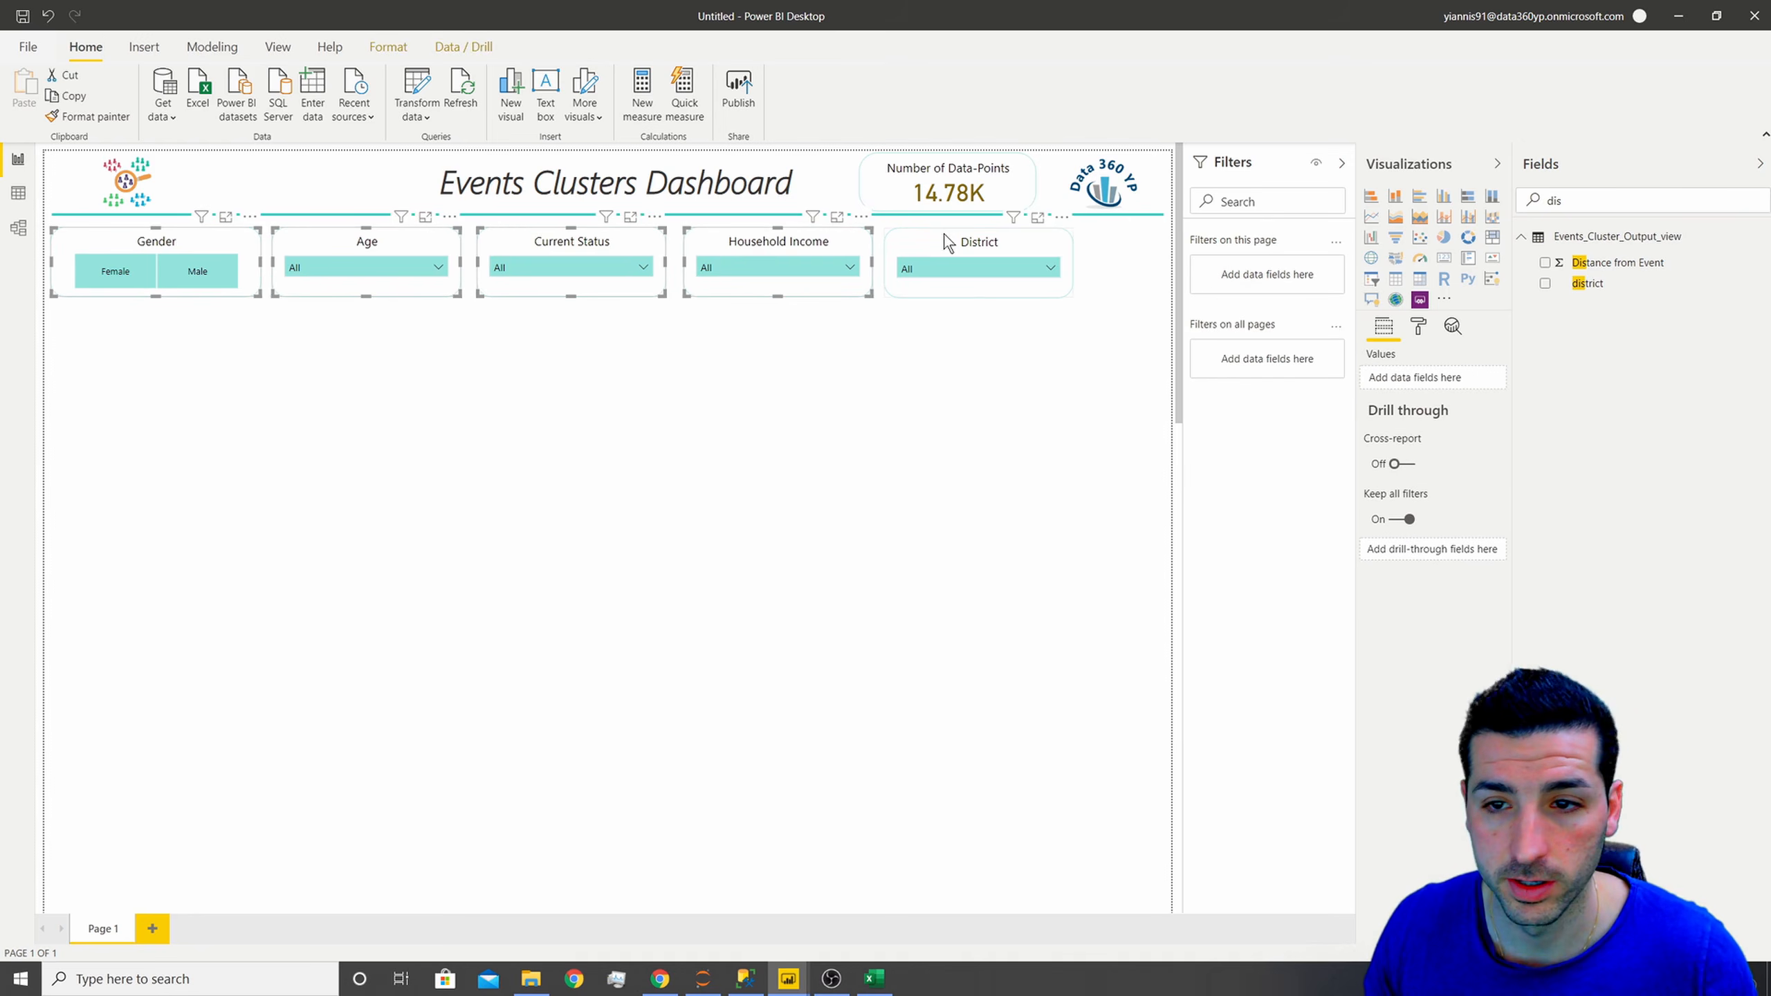
left_click(1418, 326)
left_click(1411, 396)
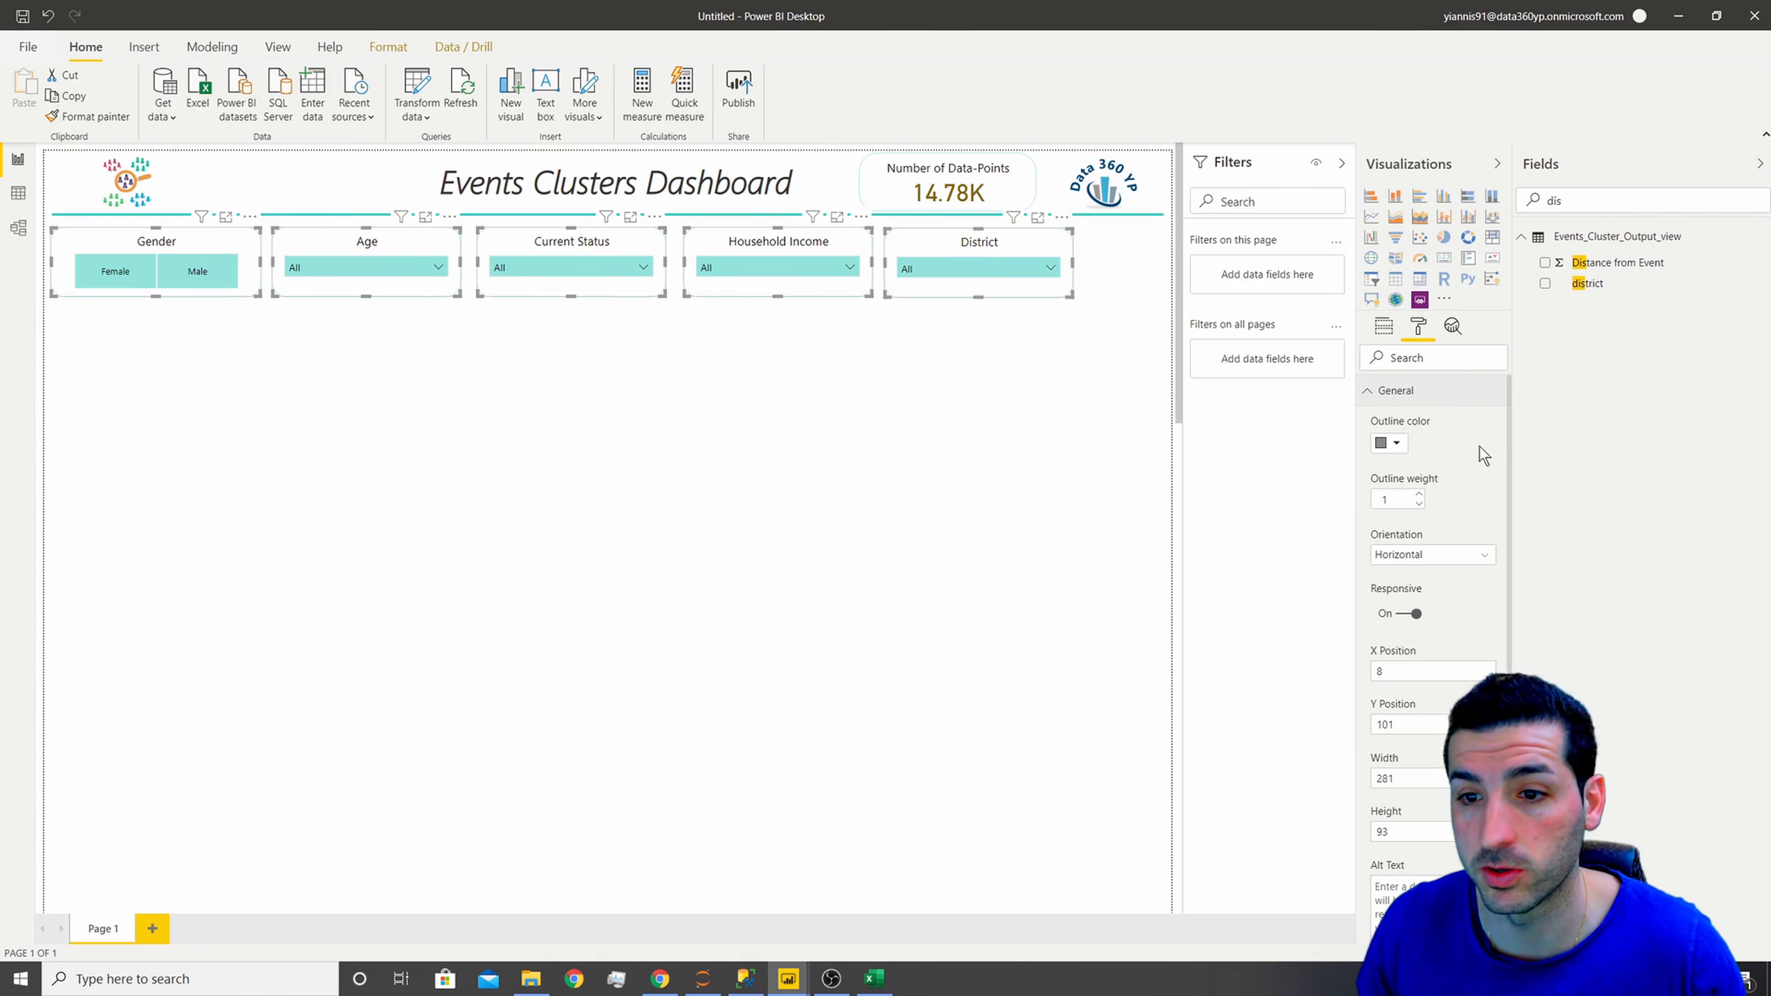
left_click(1415, 777)
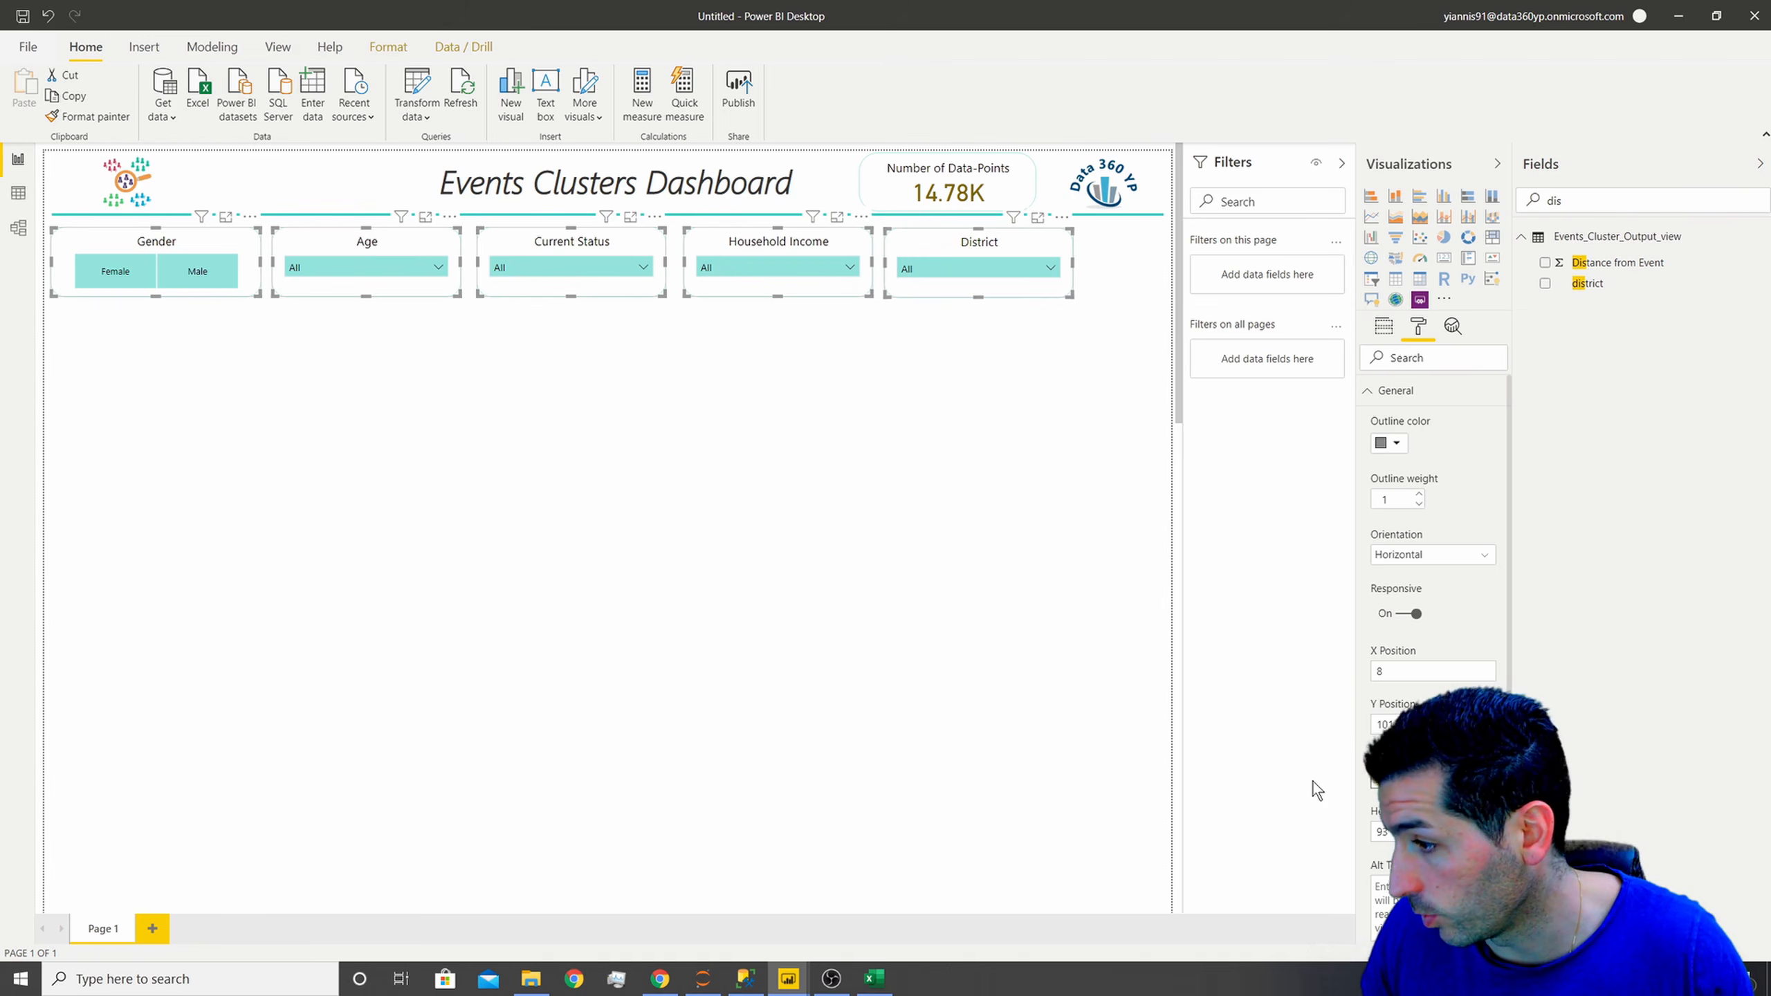
type("214")
key("Tab")
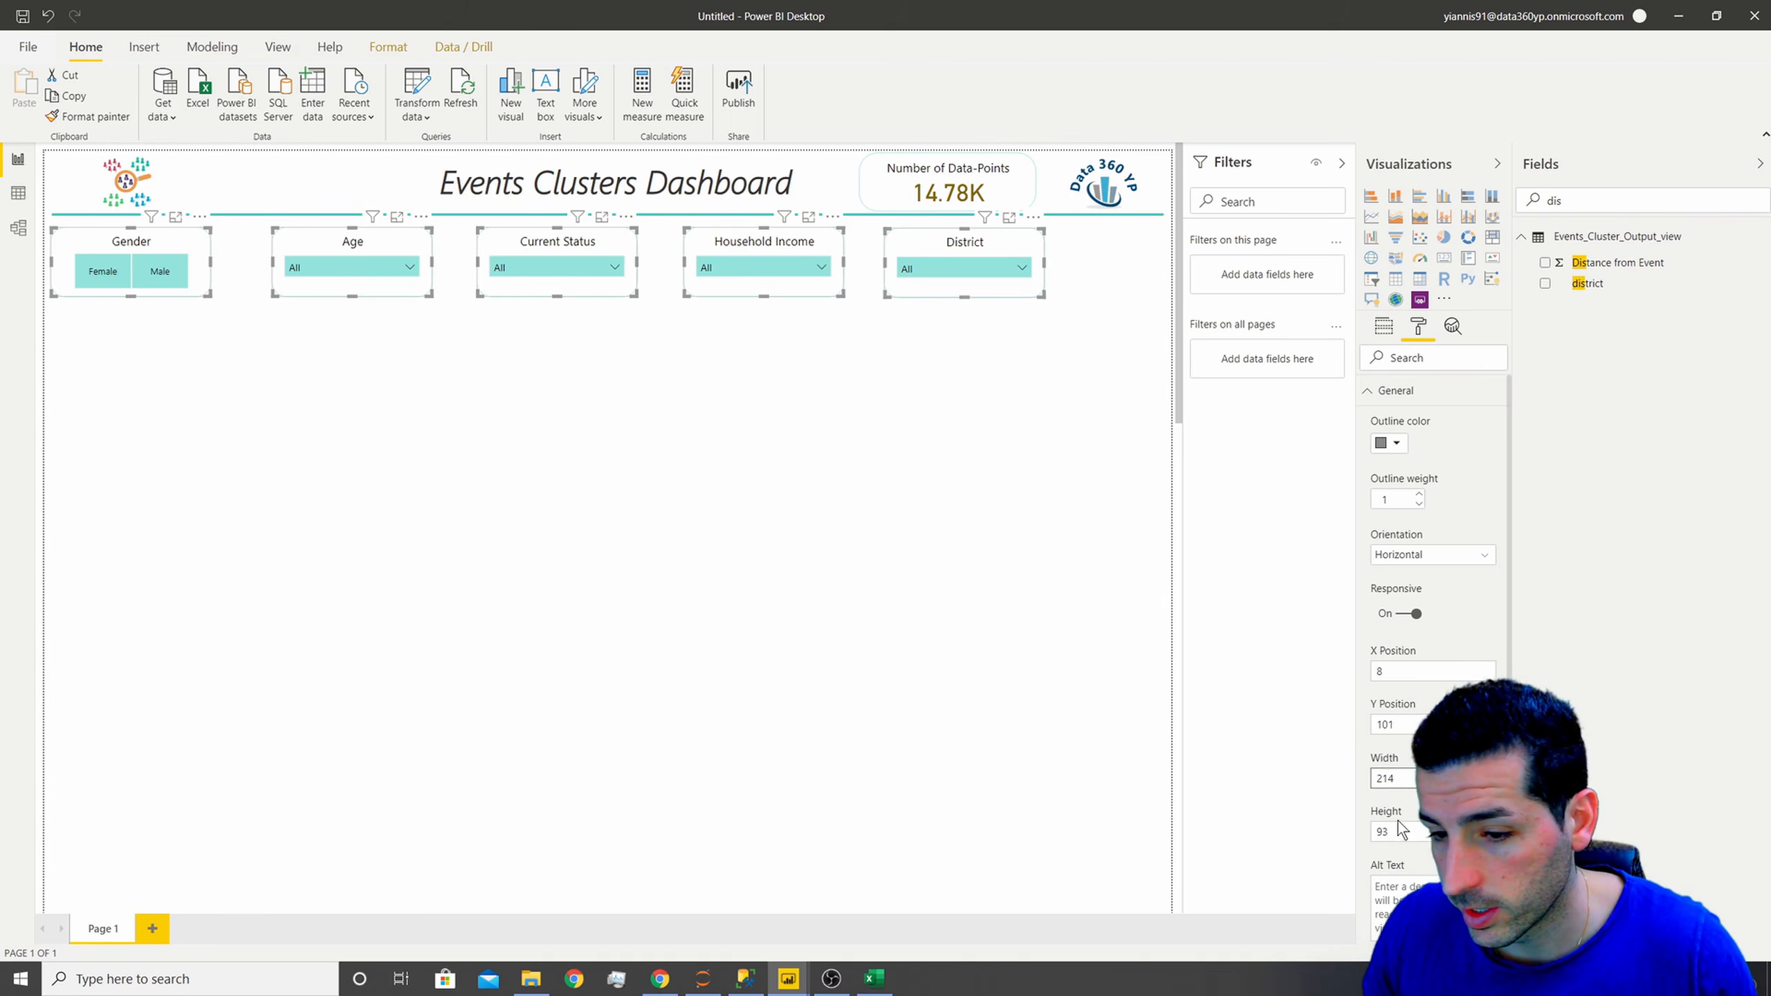
type("74")
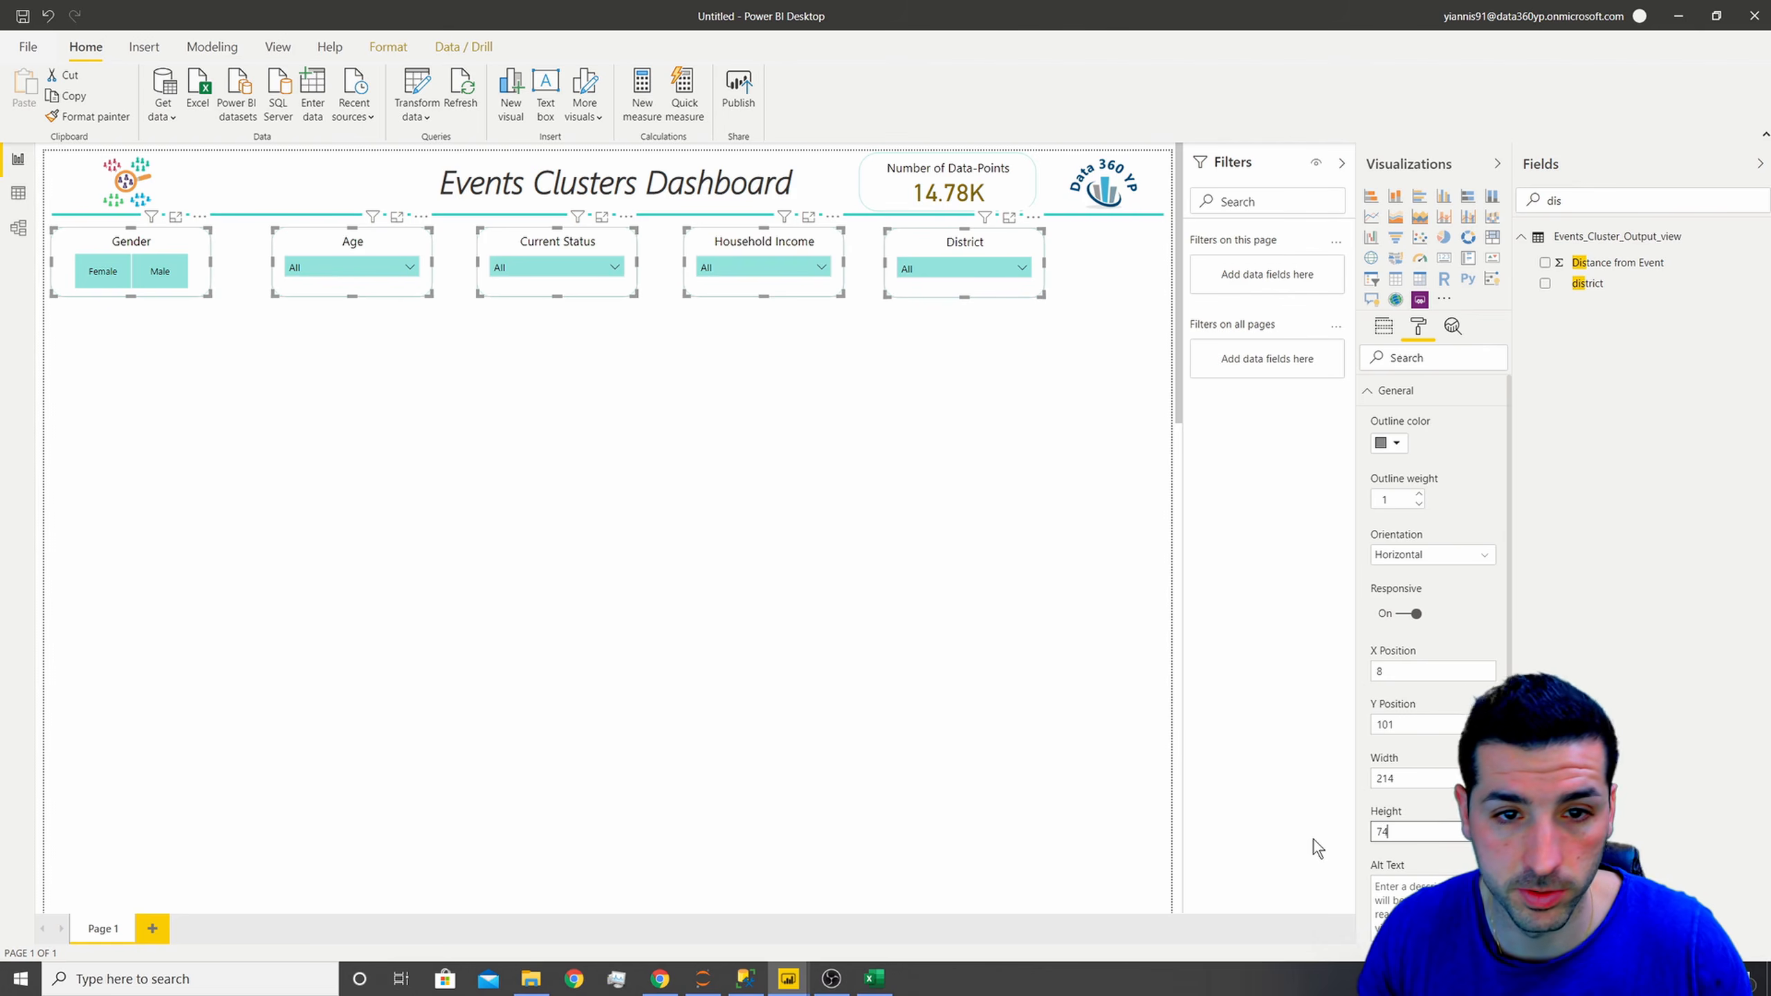
- Move the Age, Current Status, Household Income and District slicers closer together towards Gender, freeing space after District
key("Return")
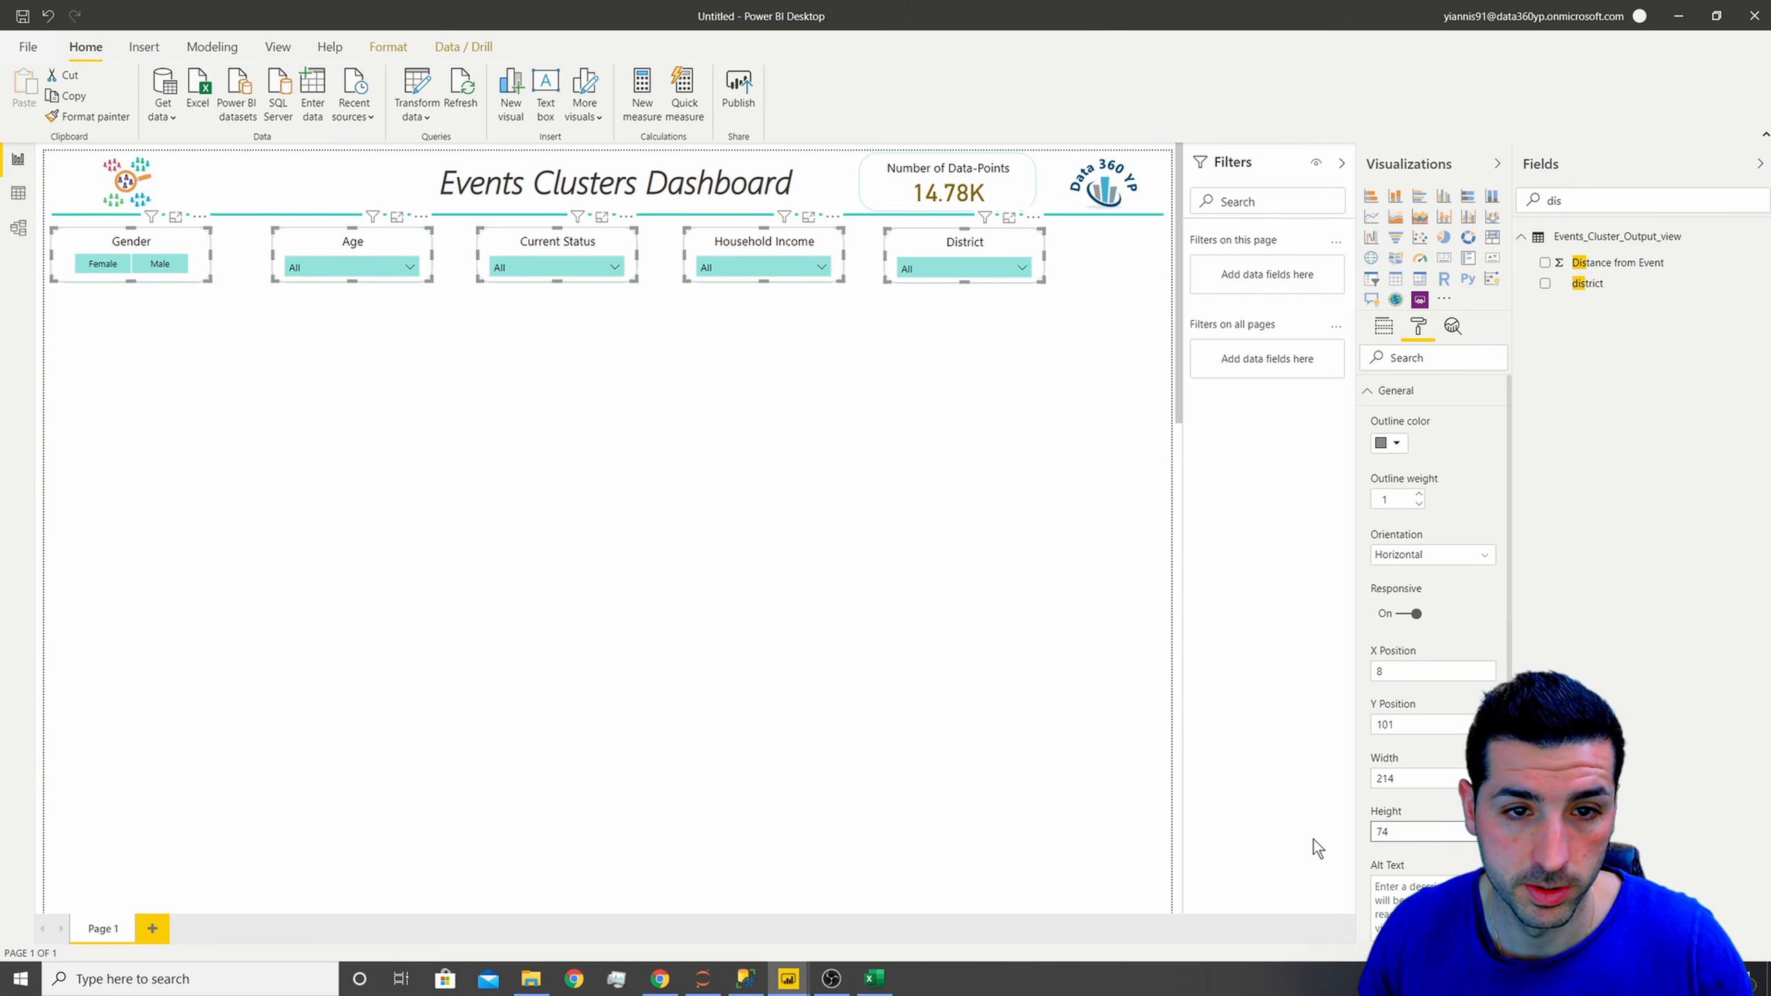
left_click(802, 336)
left_click_drag(344, 242, 294, 242)
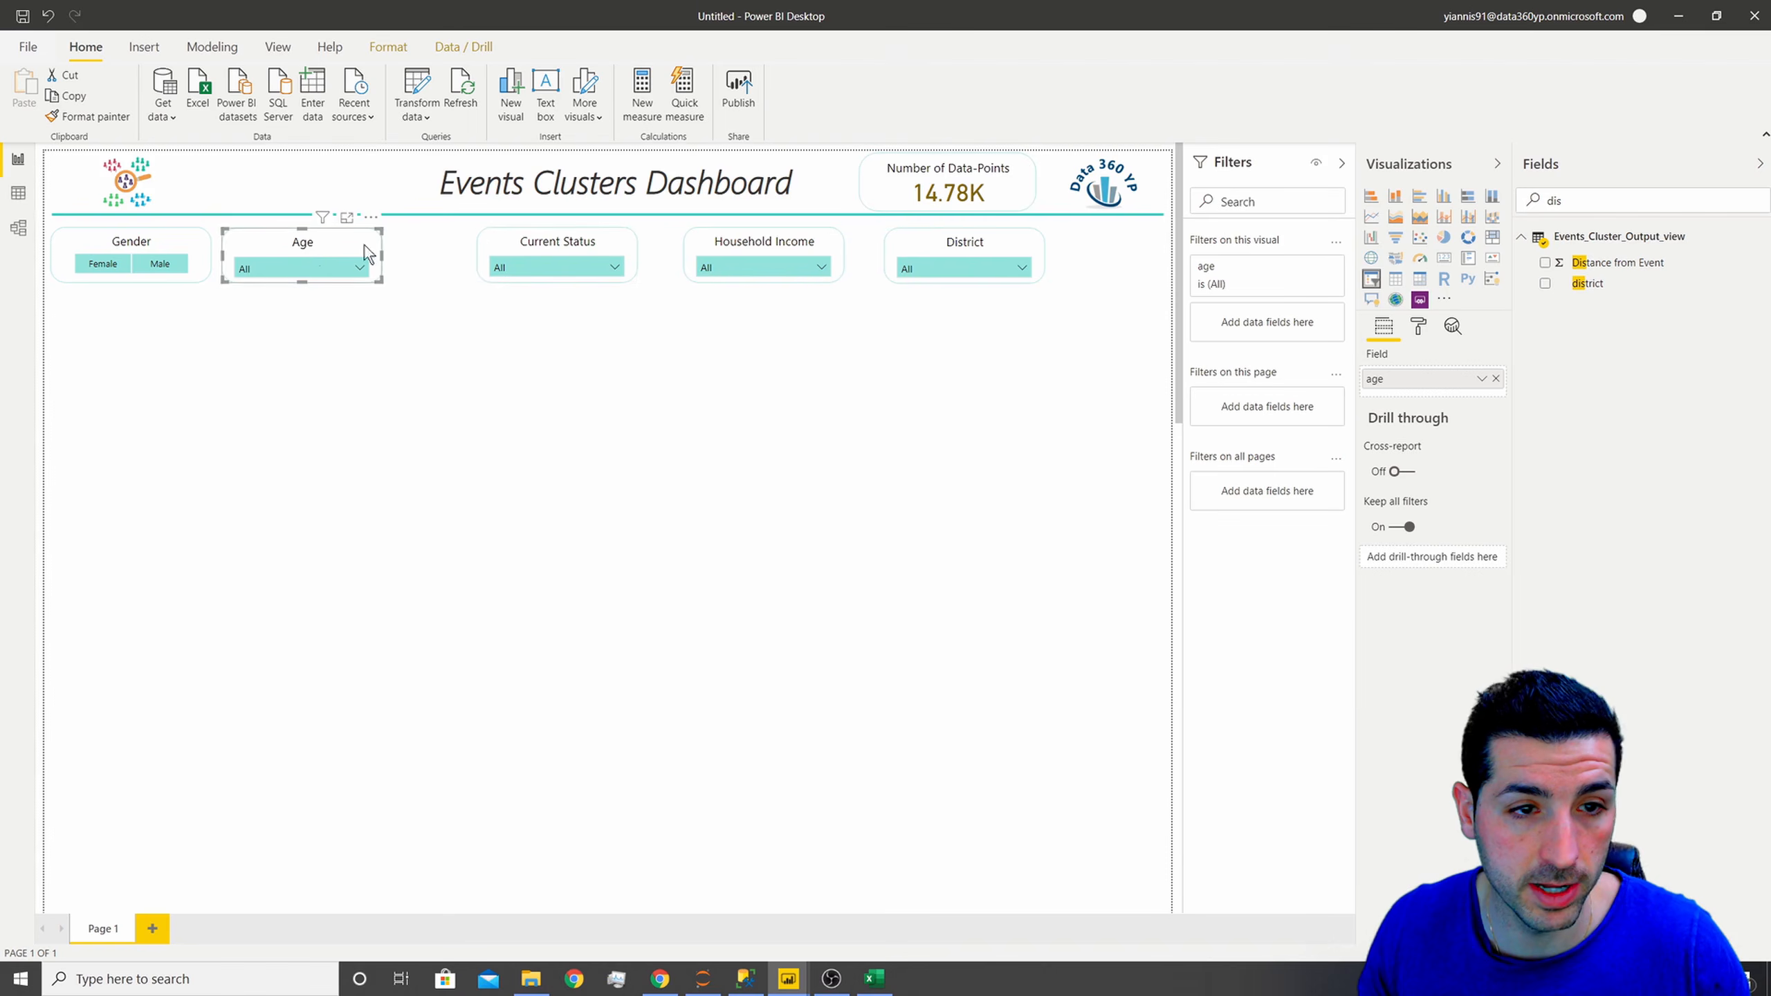
left_click_drag(513, 238, 448, 238)
left_click_drag(839, 239, 728, 241)
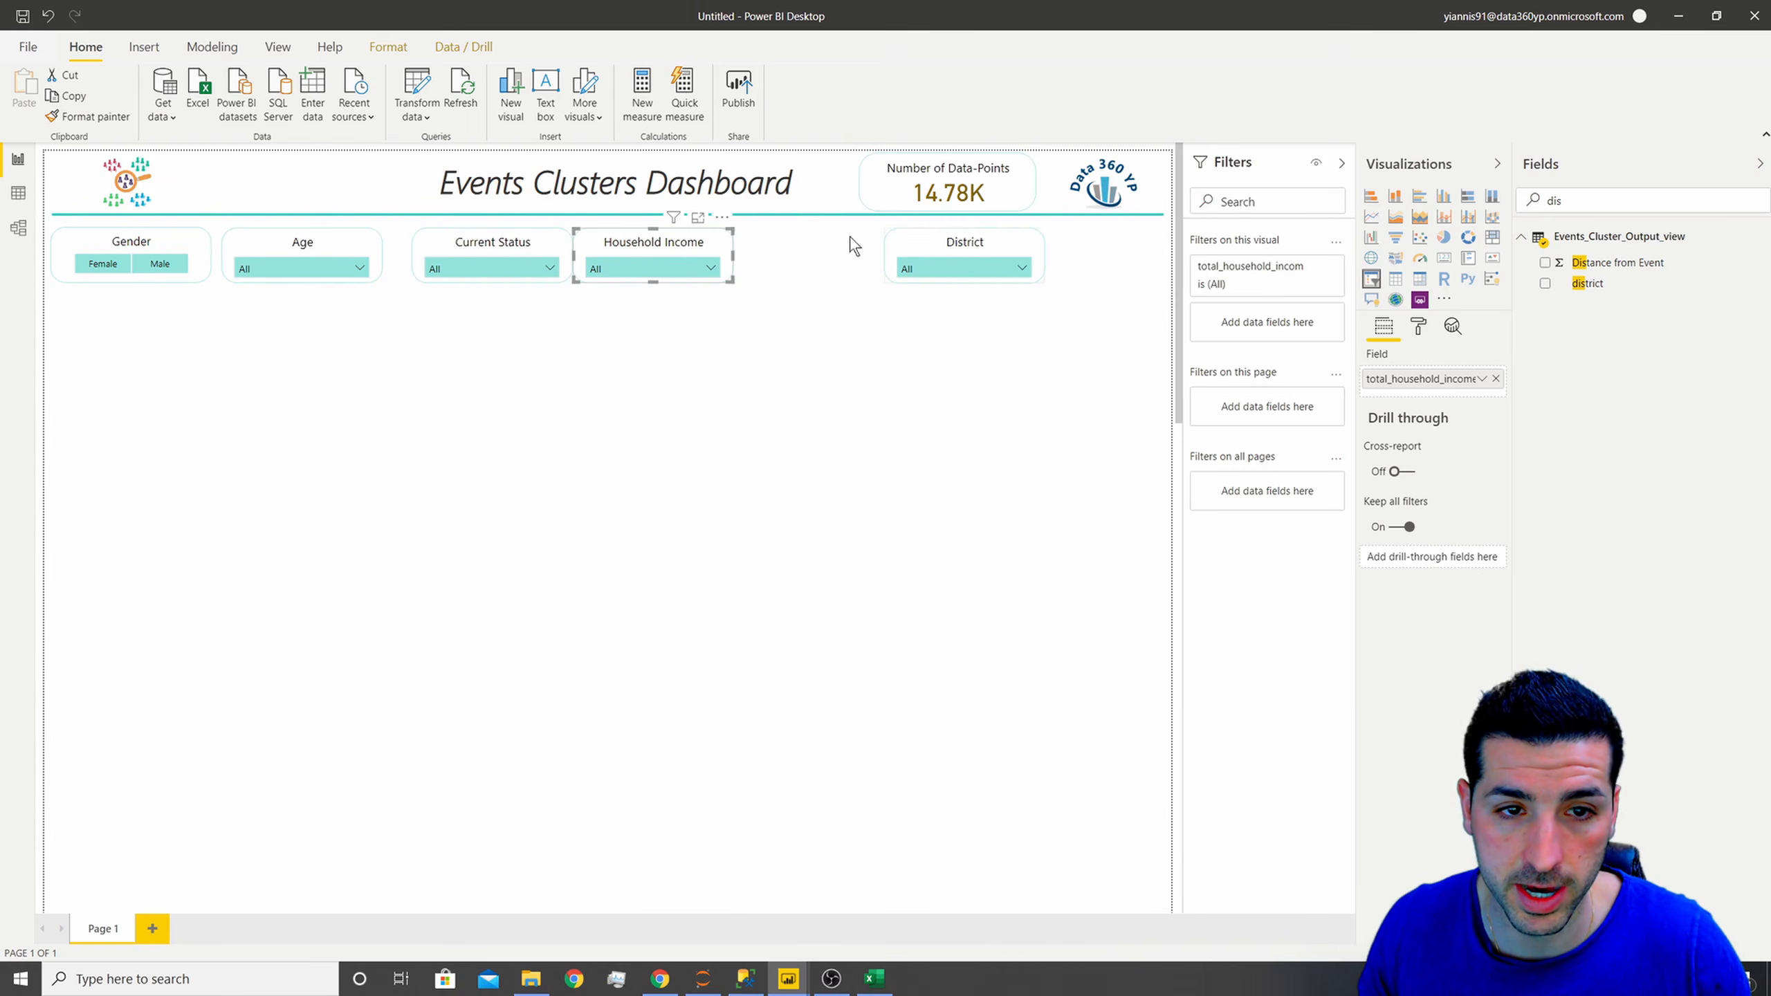
left_click_drag(976, 241, 839, 241)
left_click(148, 244)
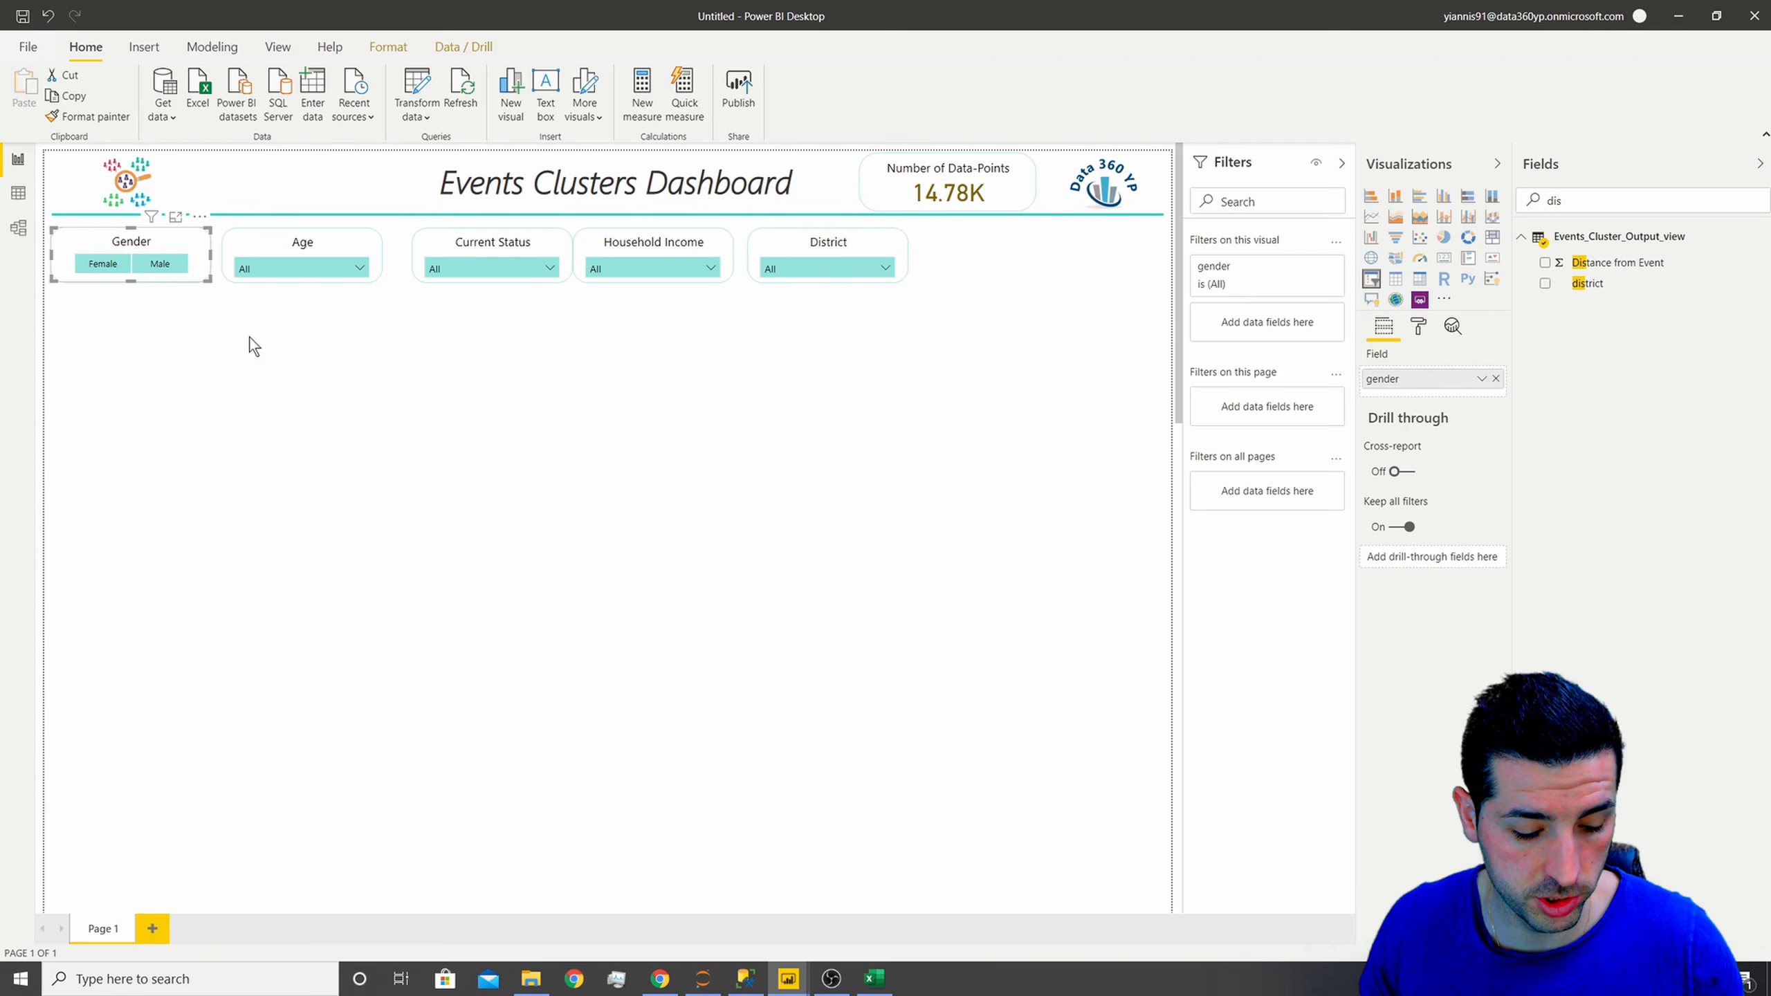
- Turn a copy of the Gender slicer, placed after District, into a Clusters Category slicer wide enough to show all five clusters
left_click(454, 483)
left_click_drag(148, 262, 1164, 246)
key("BackSpace")
key("BackSpace")
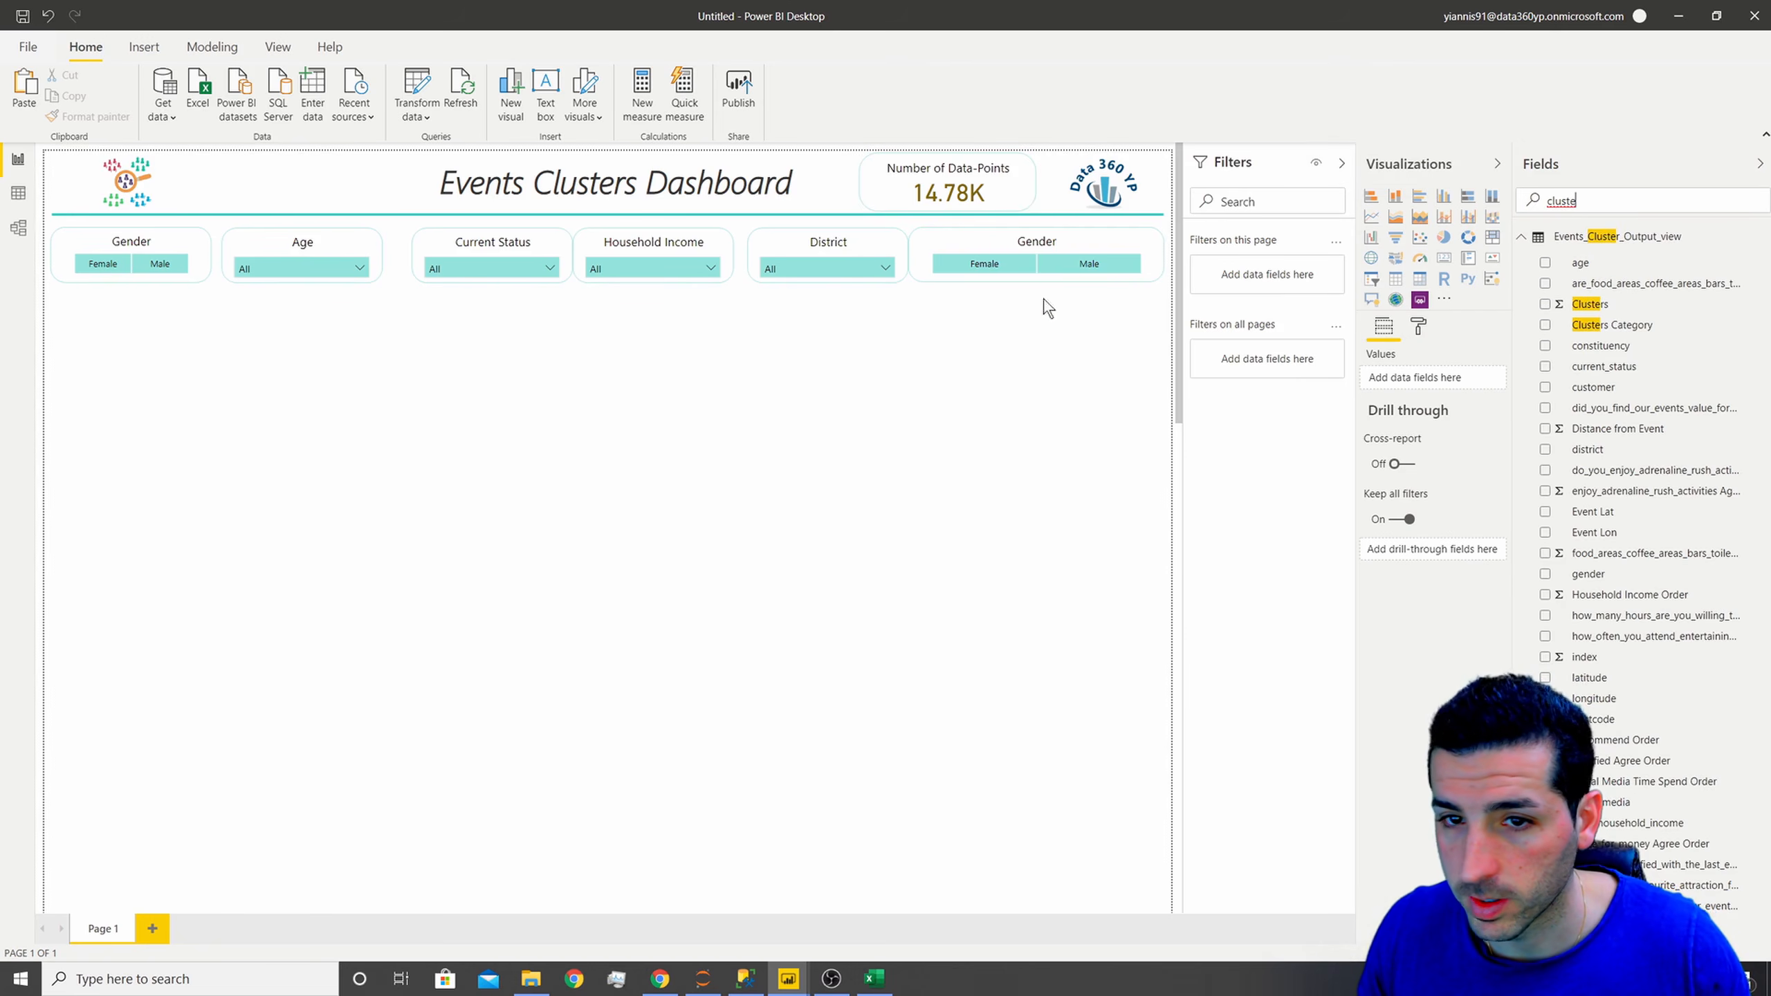
left_click(1496, 384)
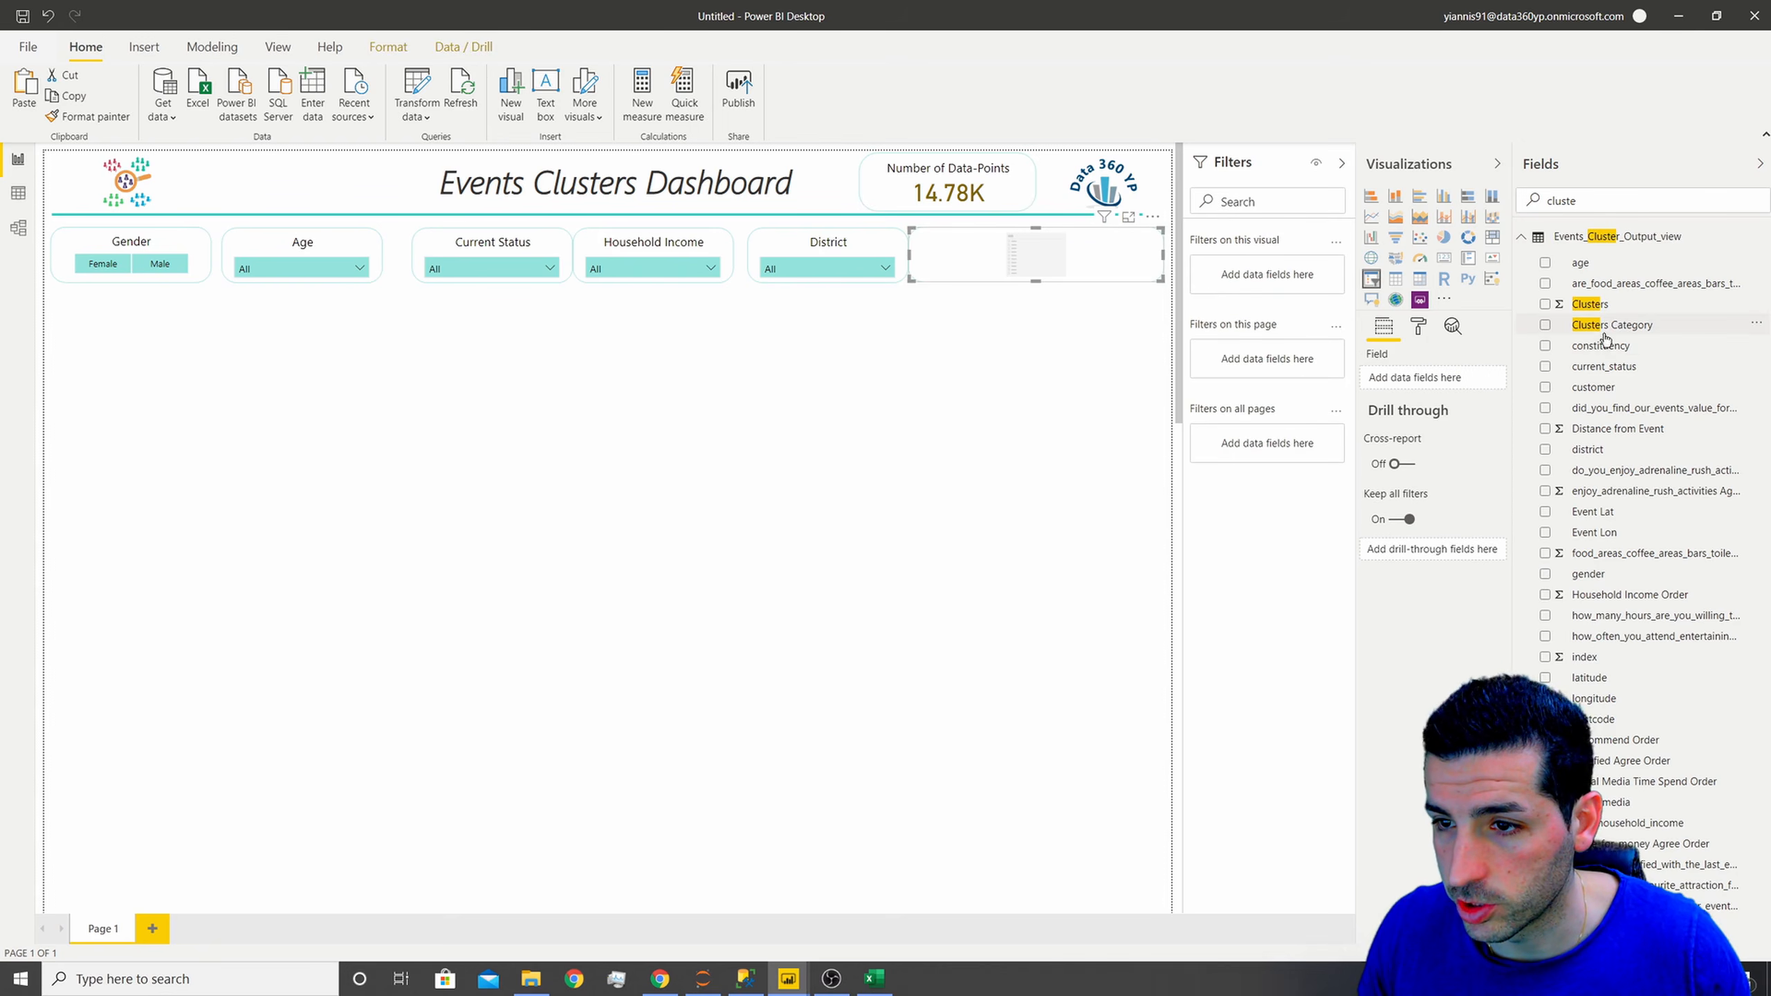
left_click_drag(1603, 325, 1429, 380)
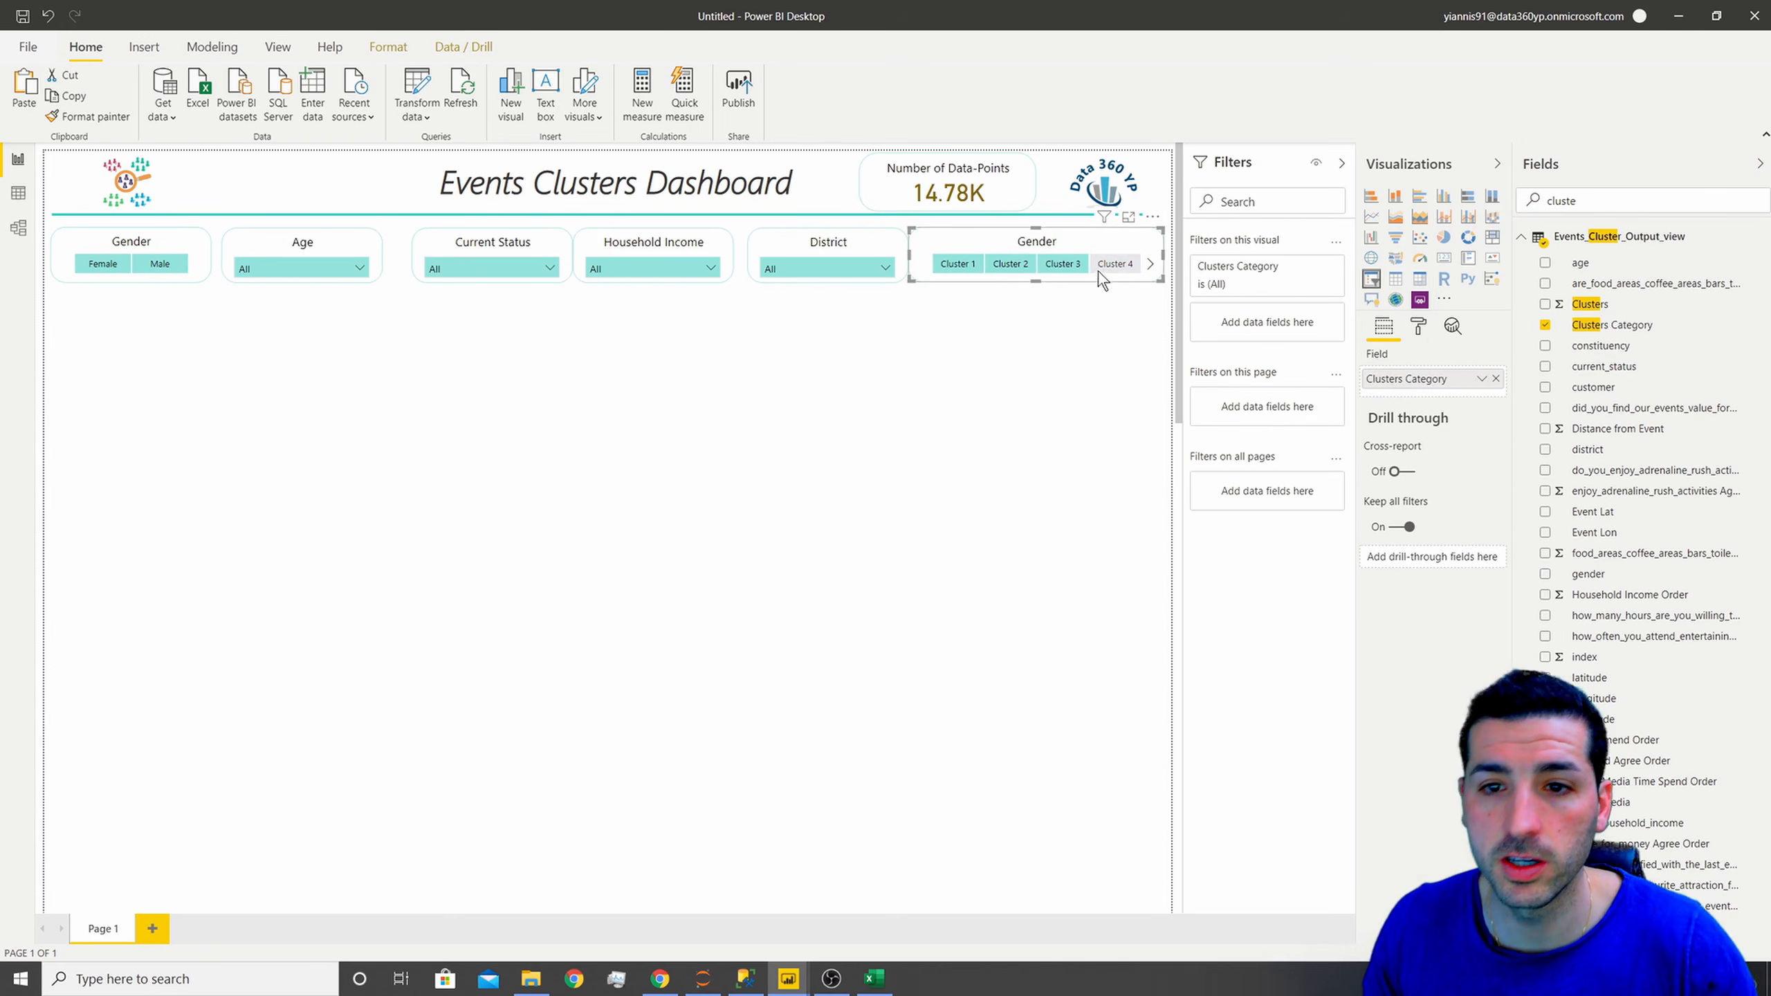
left_click_drag(907, 252, 843, 258)
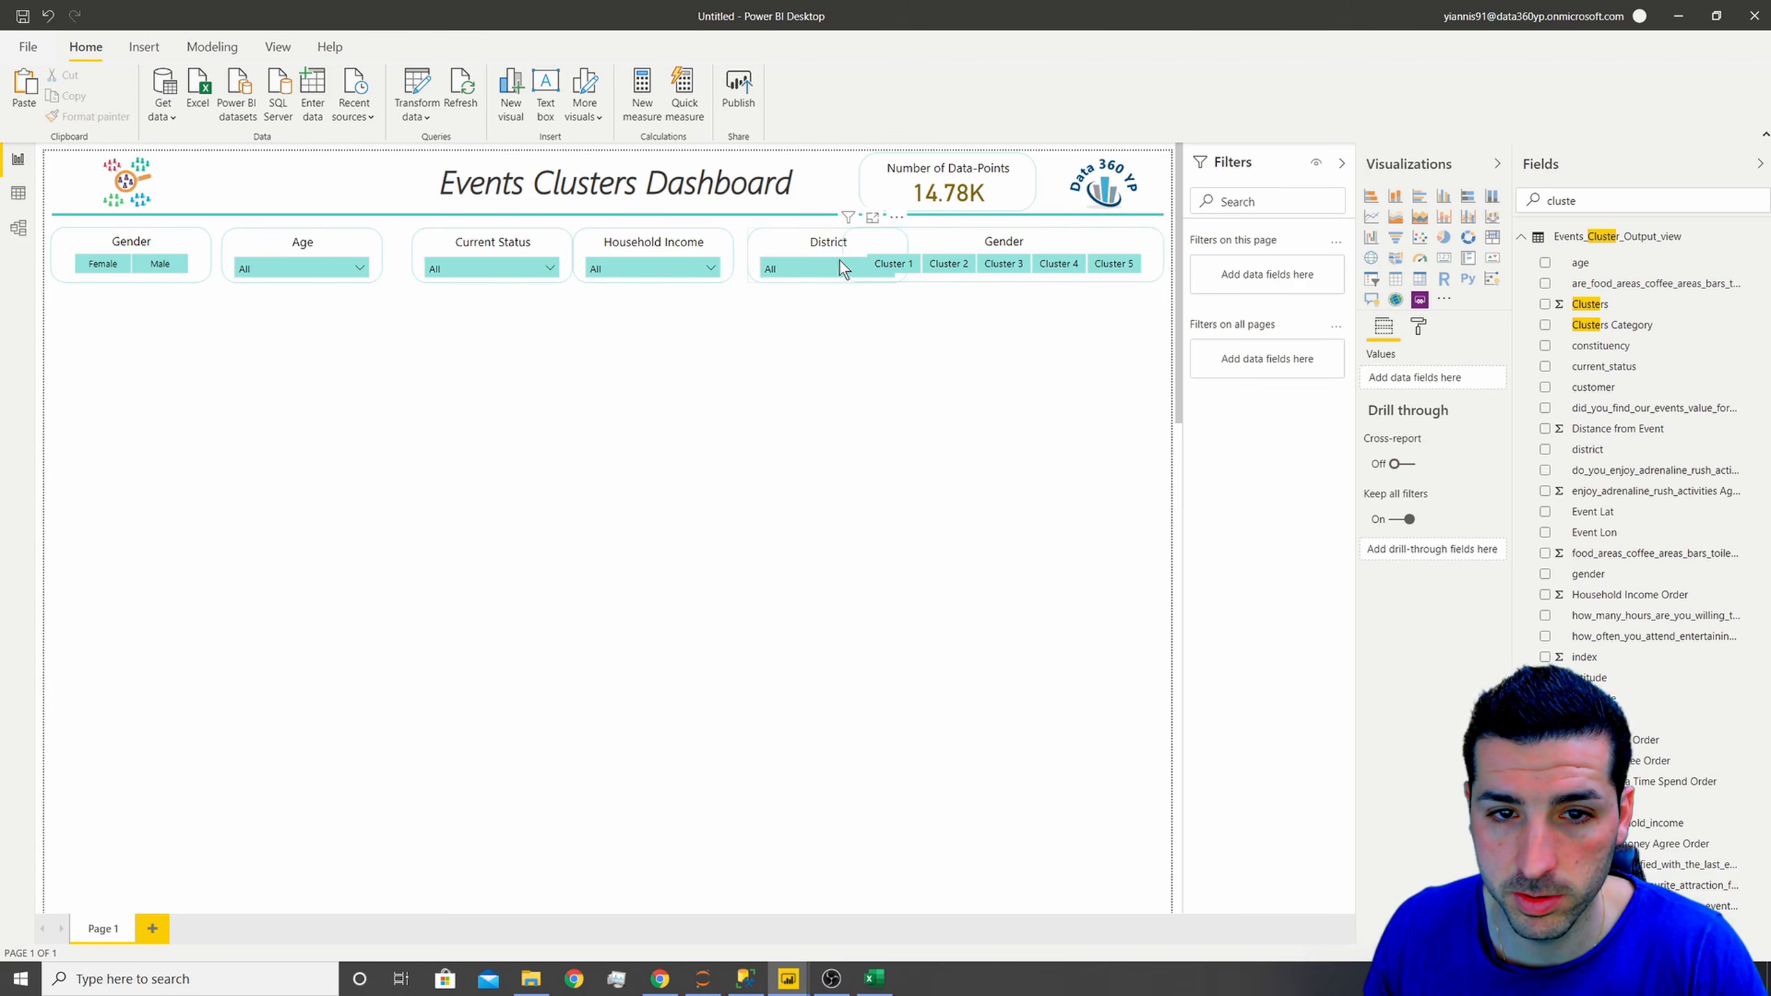
- Select all six slicers in the row and distribute them horizontally
left_click(83, 235)
left_click(237, 234, "ctrl")
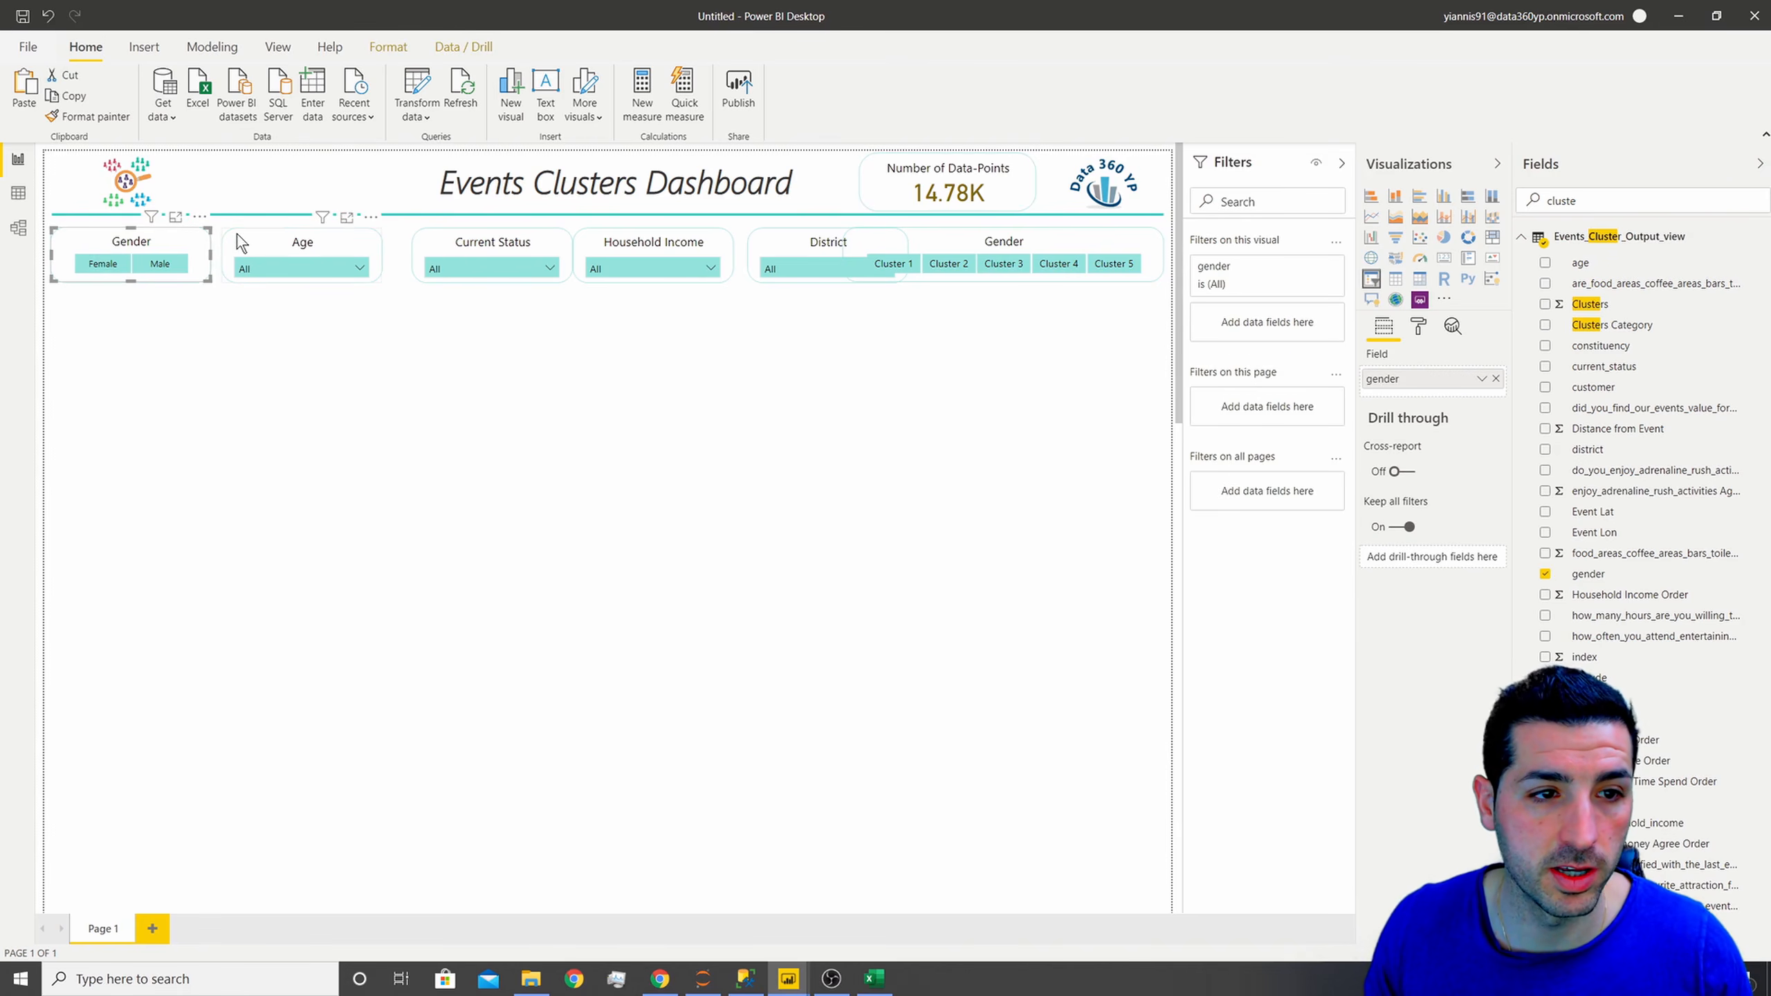
left_click(463, 244, "ctrl")
left_click(634, 240, "ctrl")
left_click(828, 243, "ctrl")
left_click(938, 241, "ctrl")
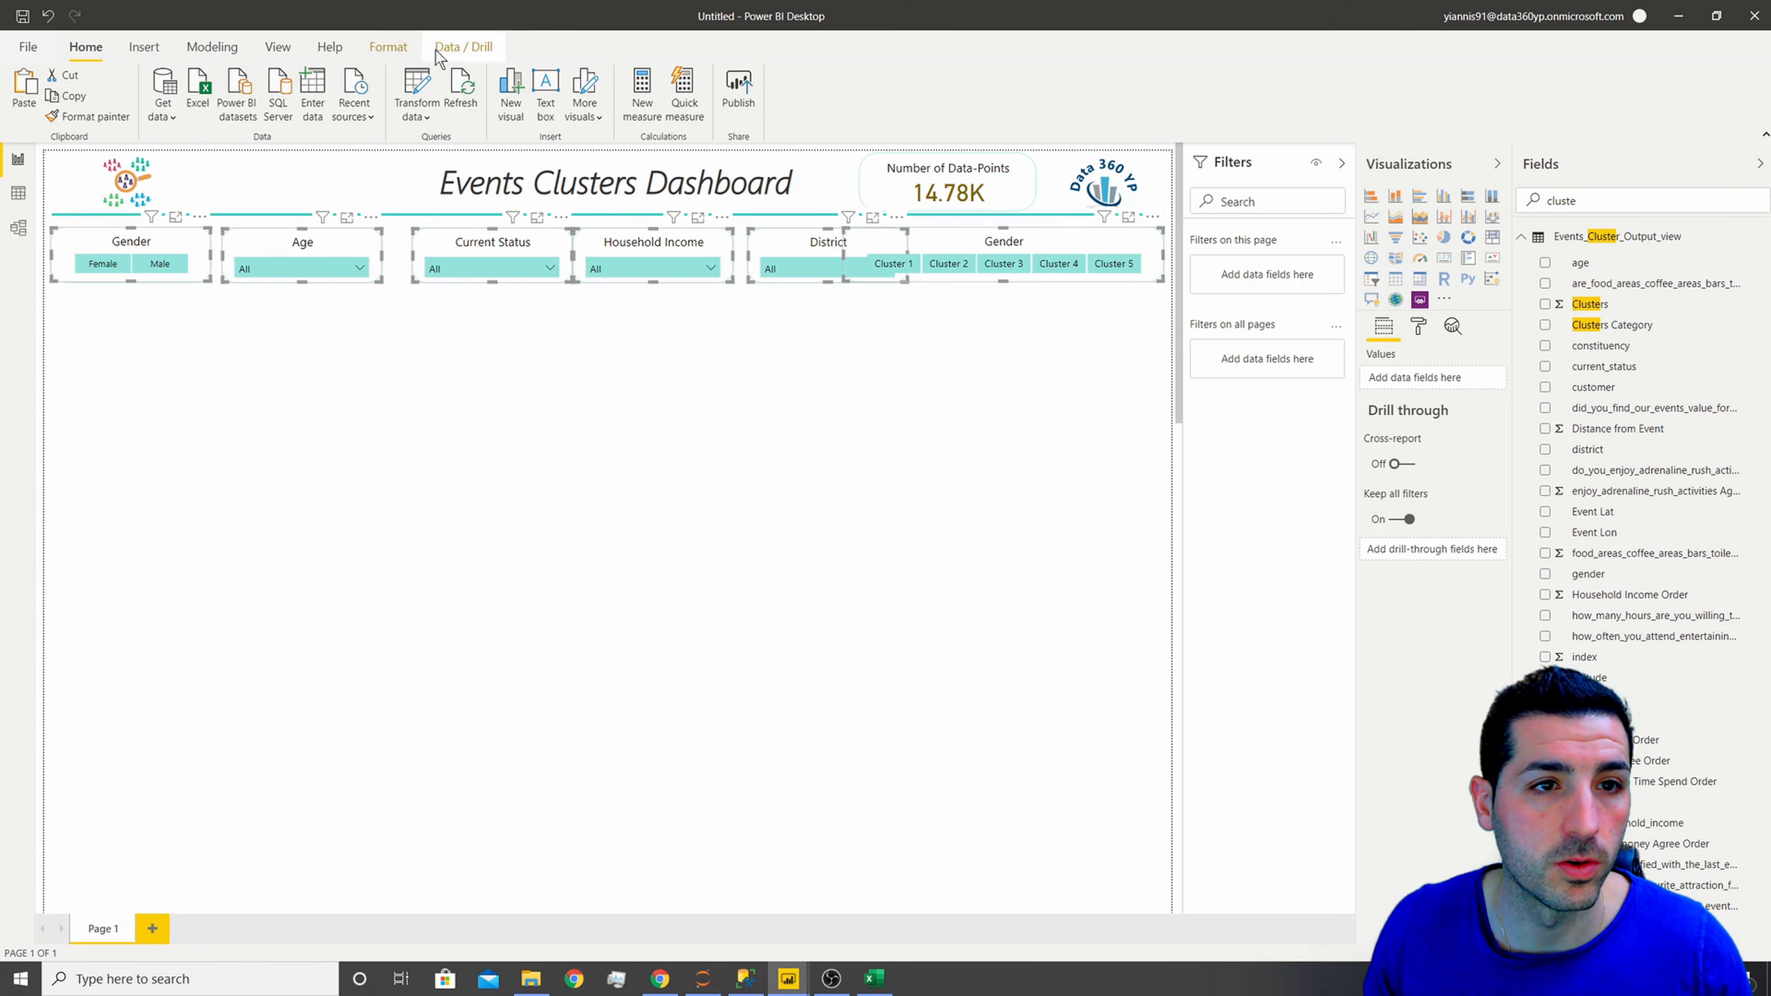
left_click(387, 49)
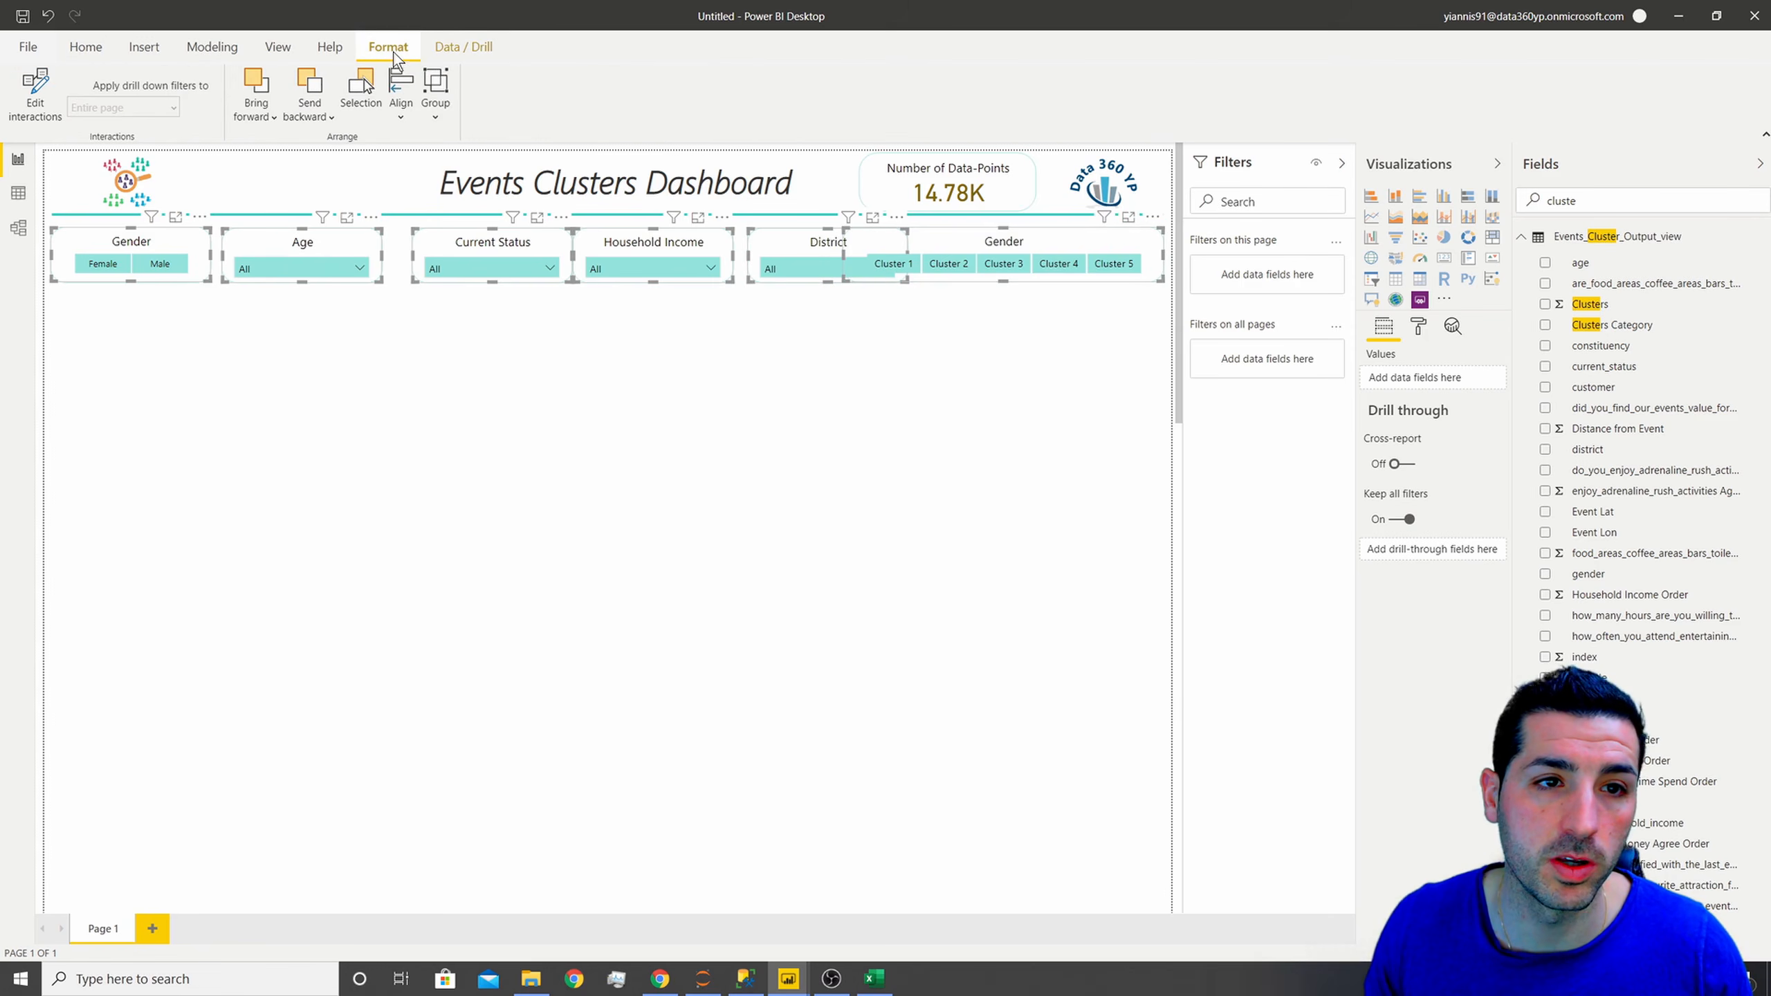
left_click(400, 104)
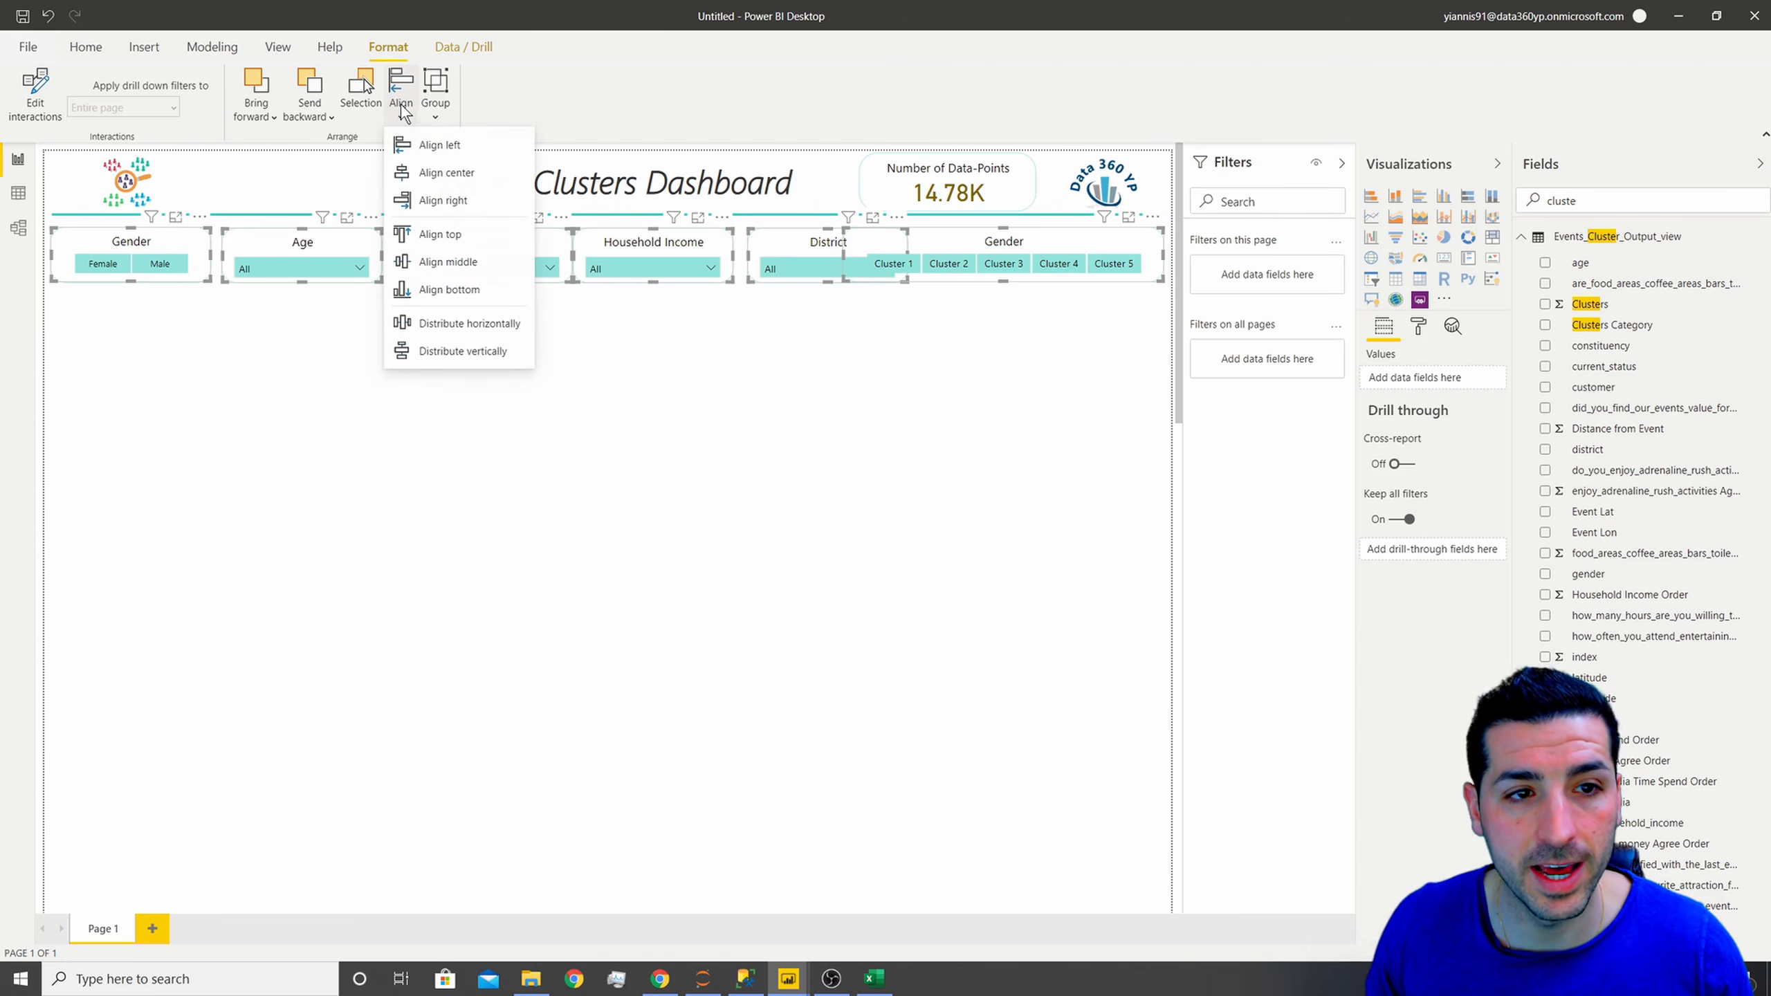
left_click(462, 322)
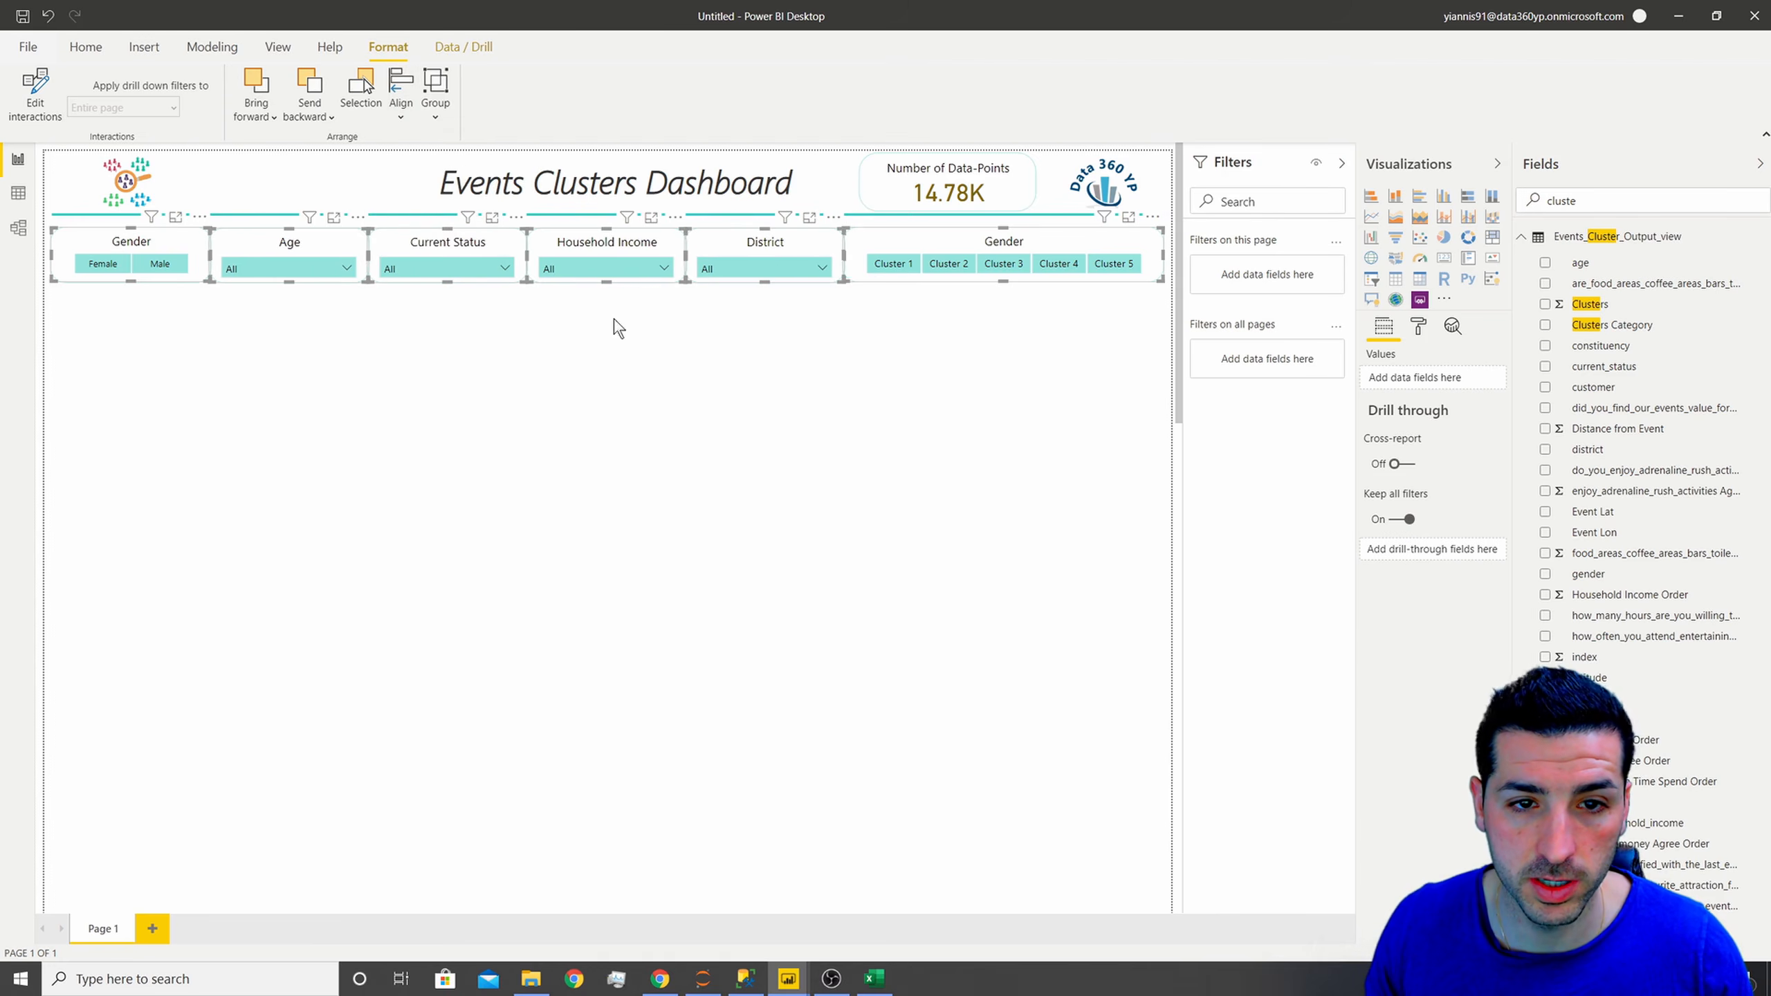
left_click(551, 312)
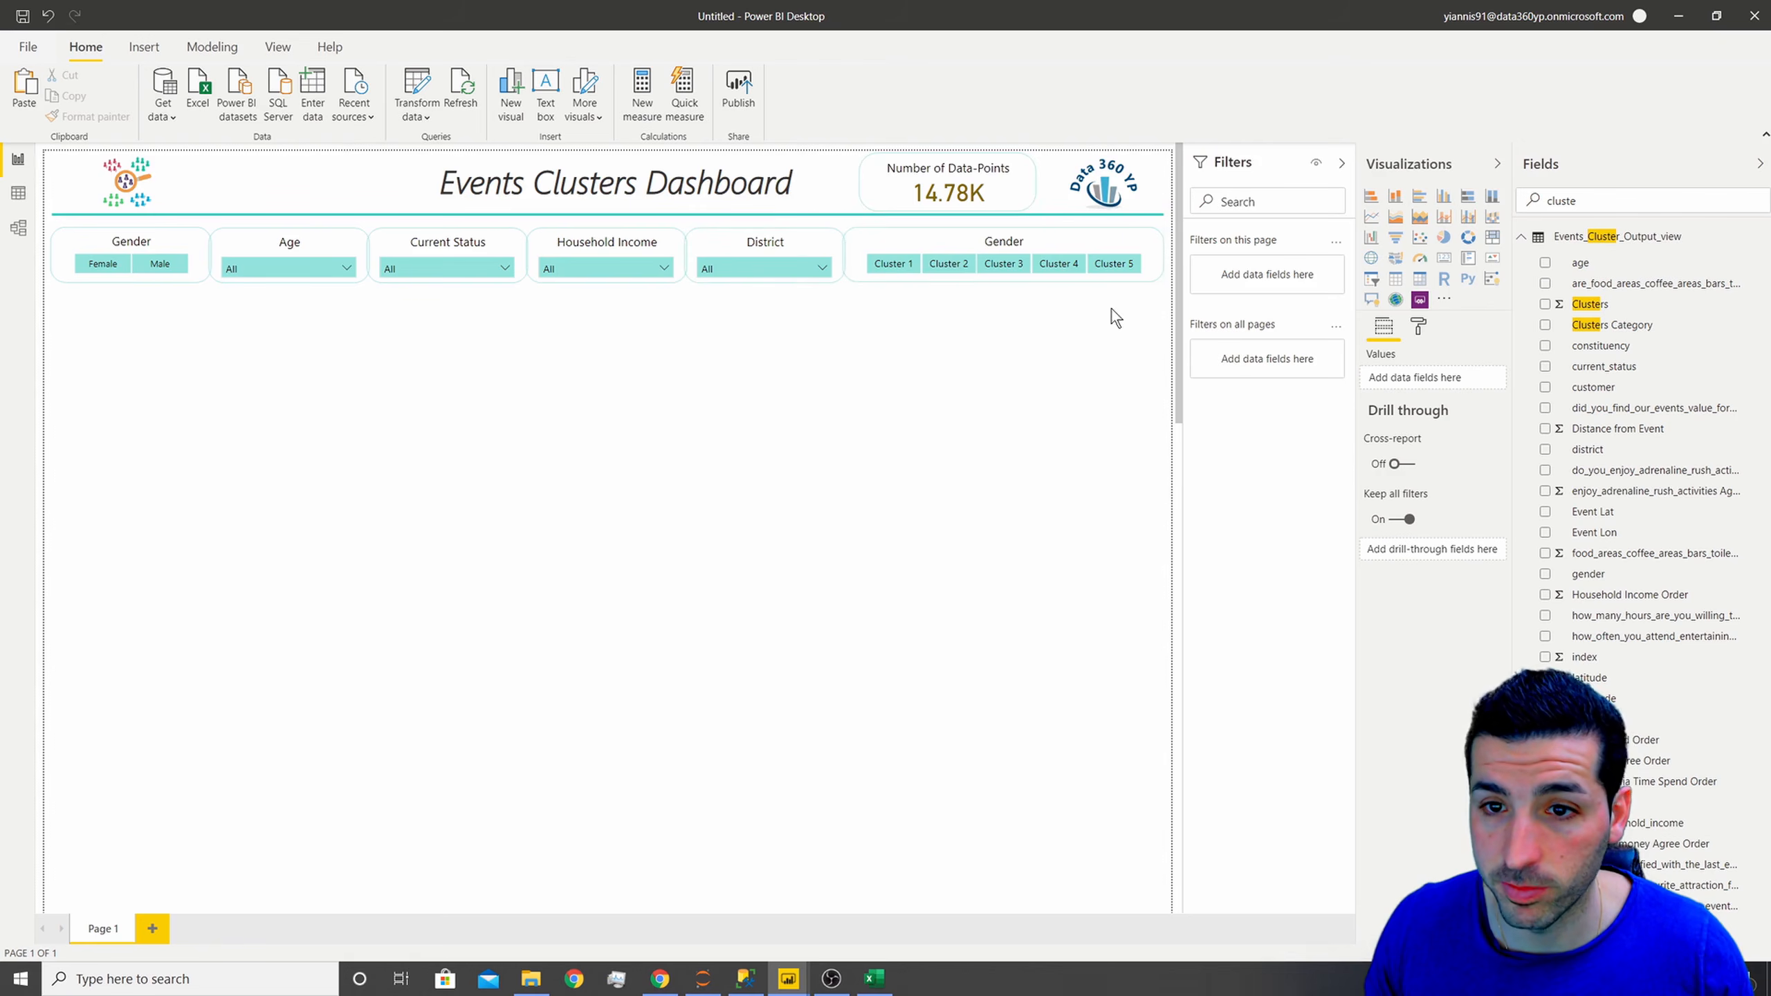
- Set the width of the Gender, Age, Current Status, Household Income and District slicers to 210
left_click(131, 233)
left_click(277, 233, "ctrl")
left_click(480, 245, "ctrl")
left_click(653, 234, "ctrl")
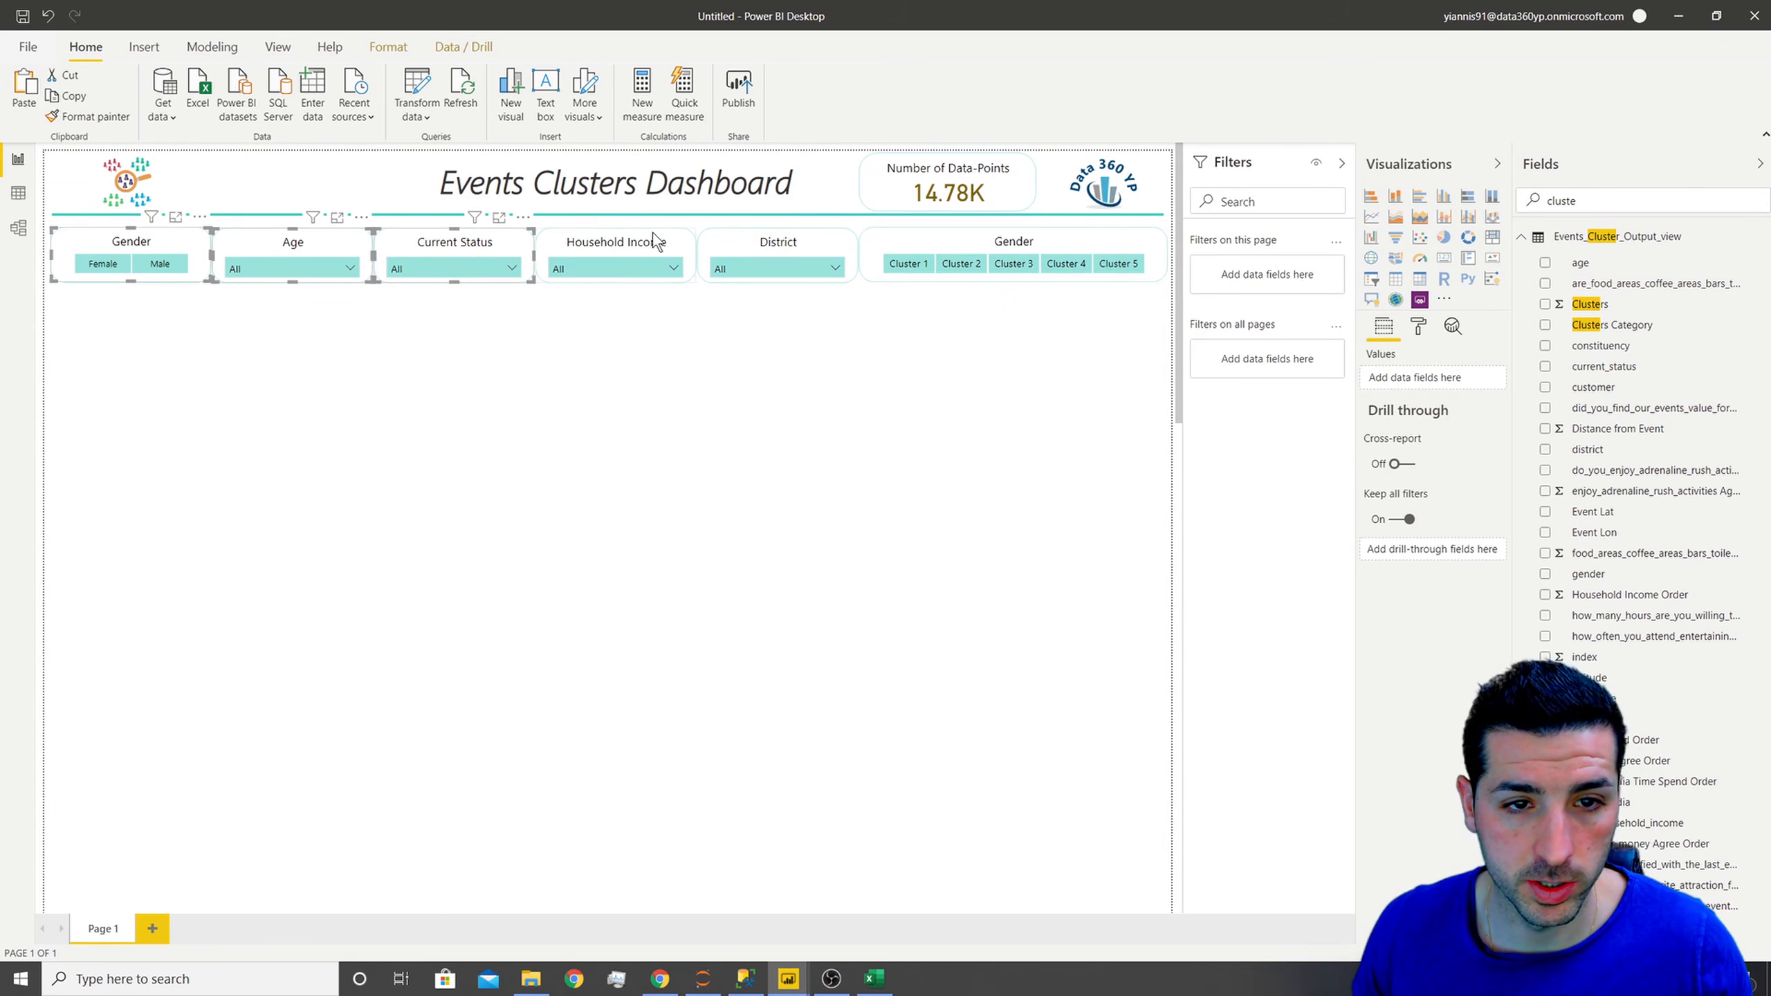
left_click(778, 240, "ctrl")
left_click(1420, 328)
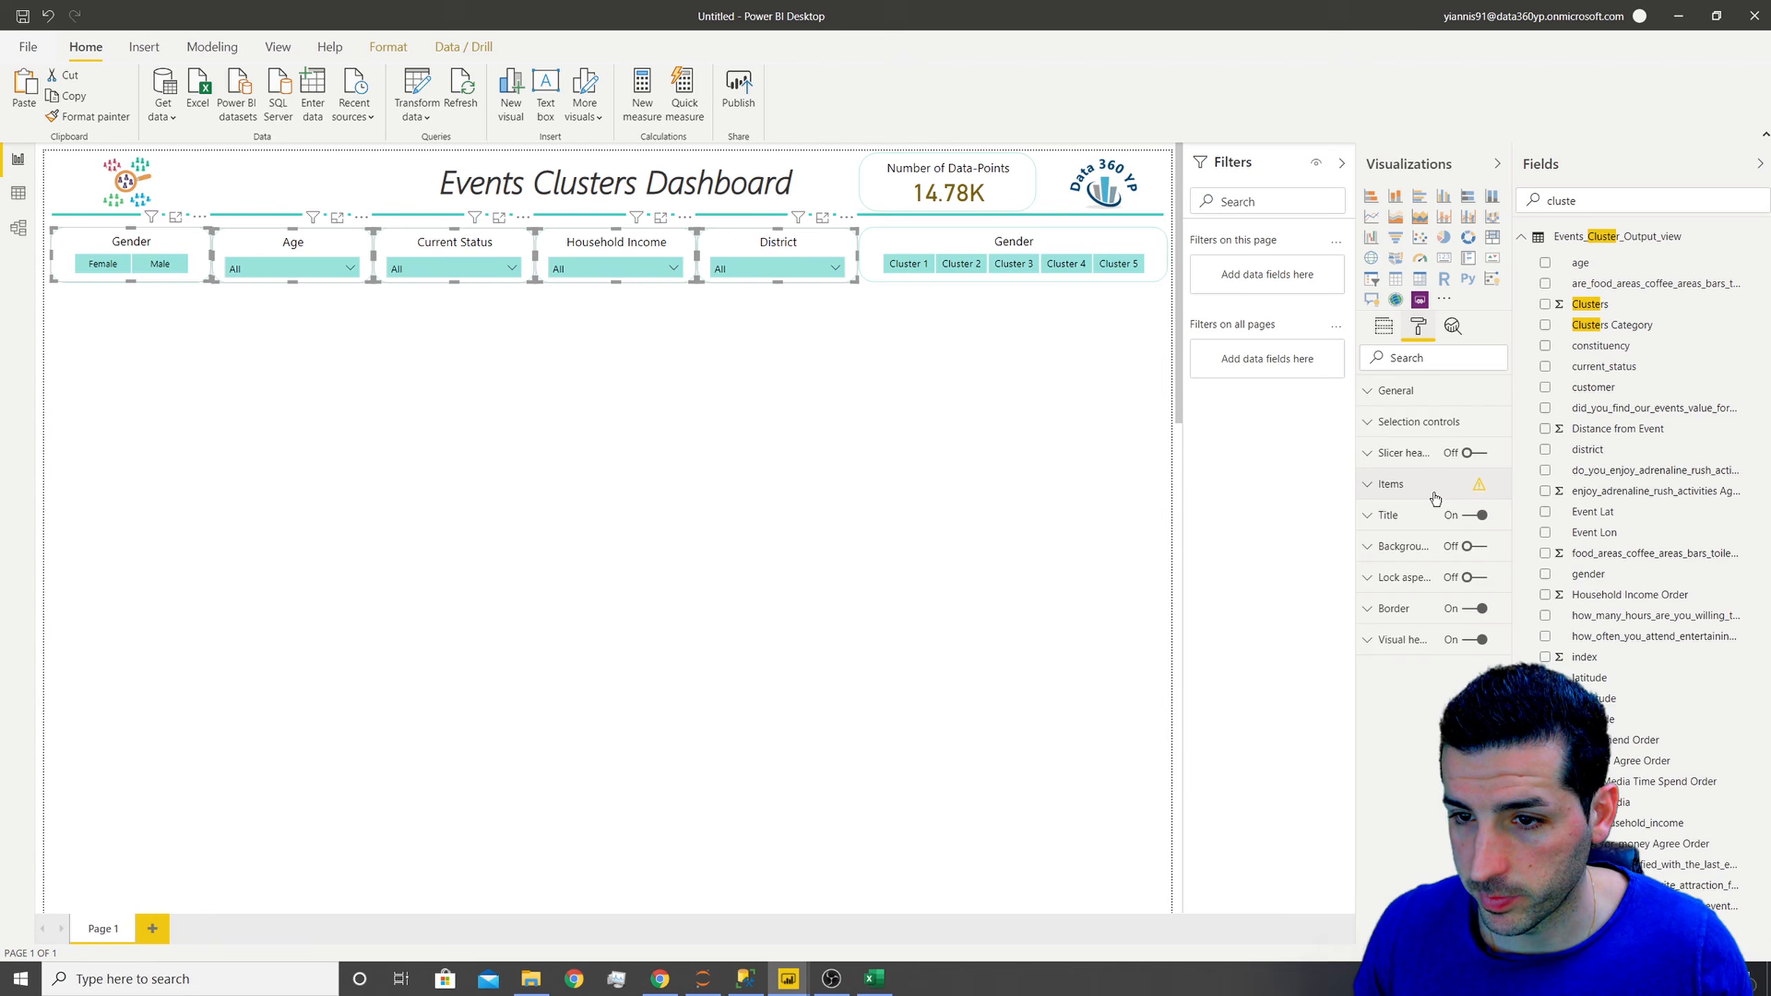
left_click(1403, 391)
left_click_drag(1388, 779, 1415, 785)
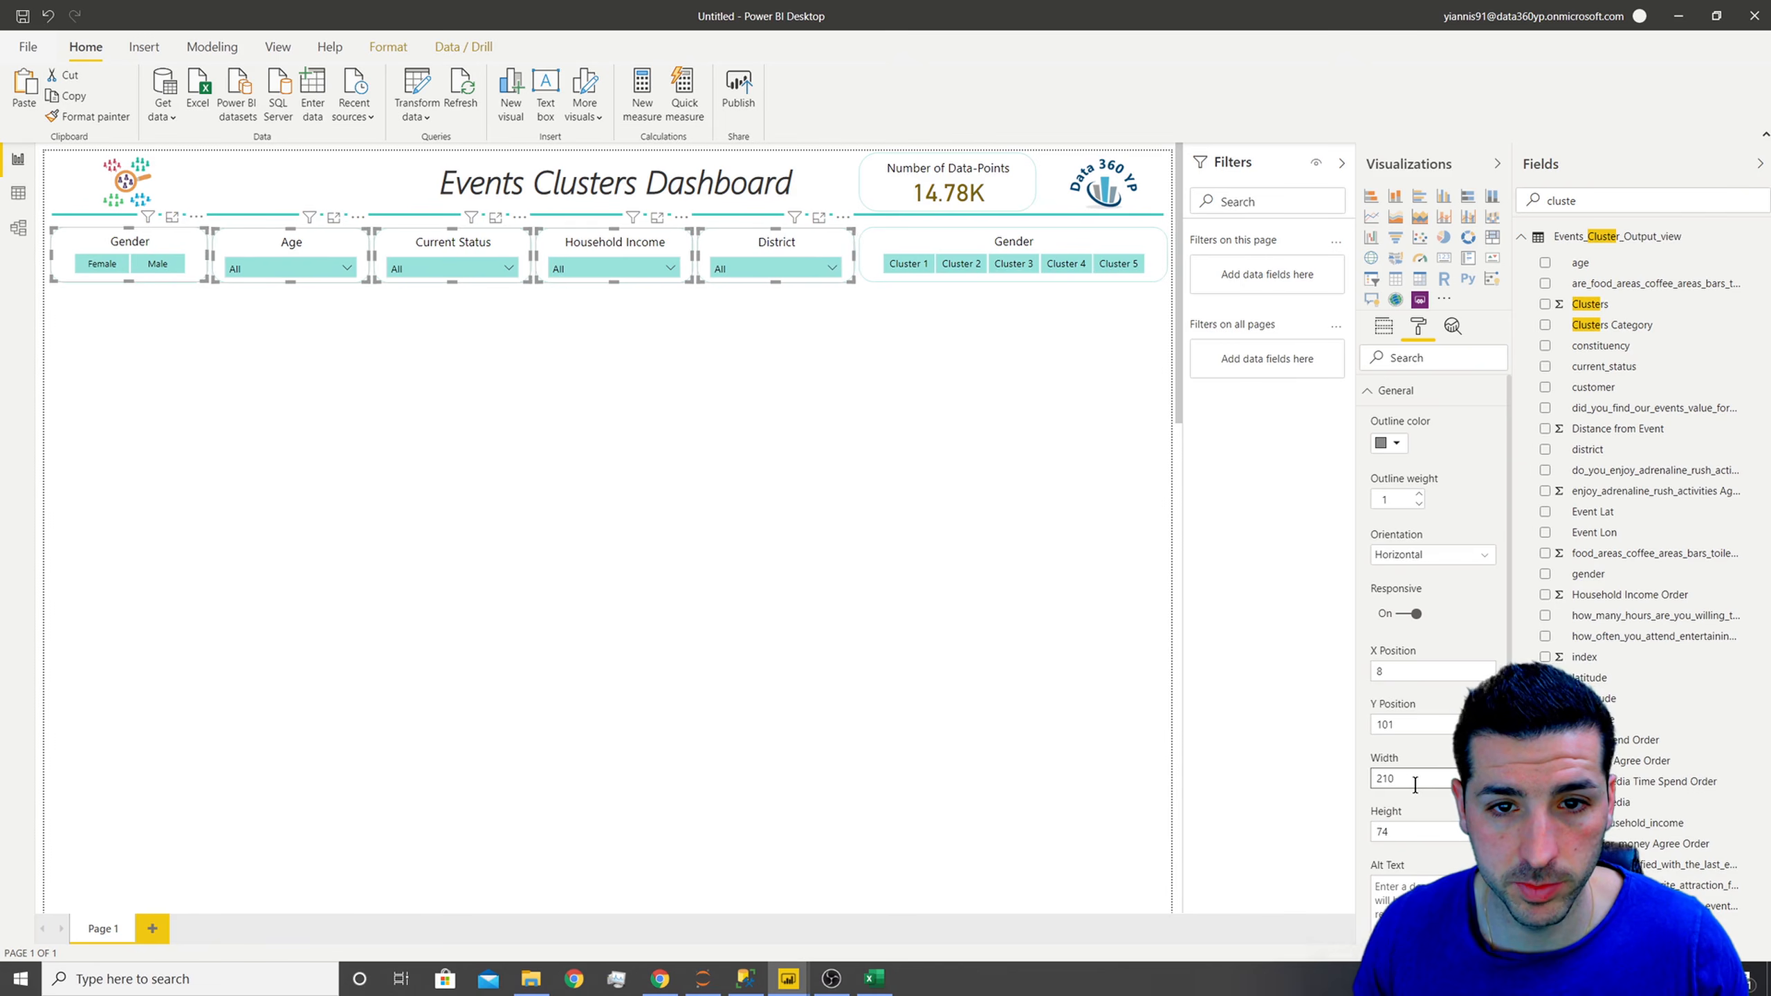
left_click(764, 501)
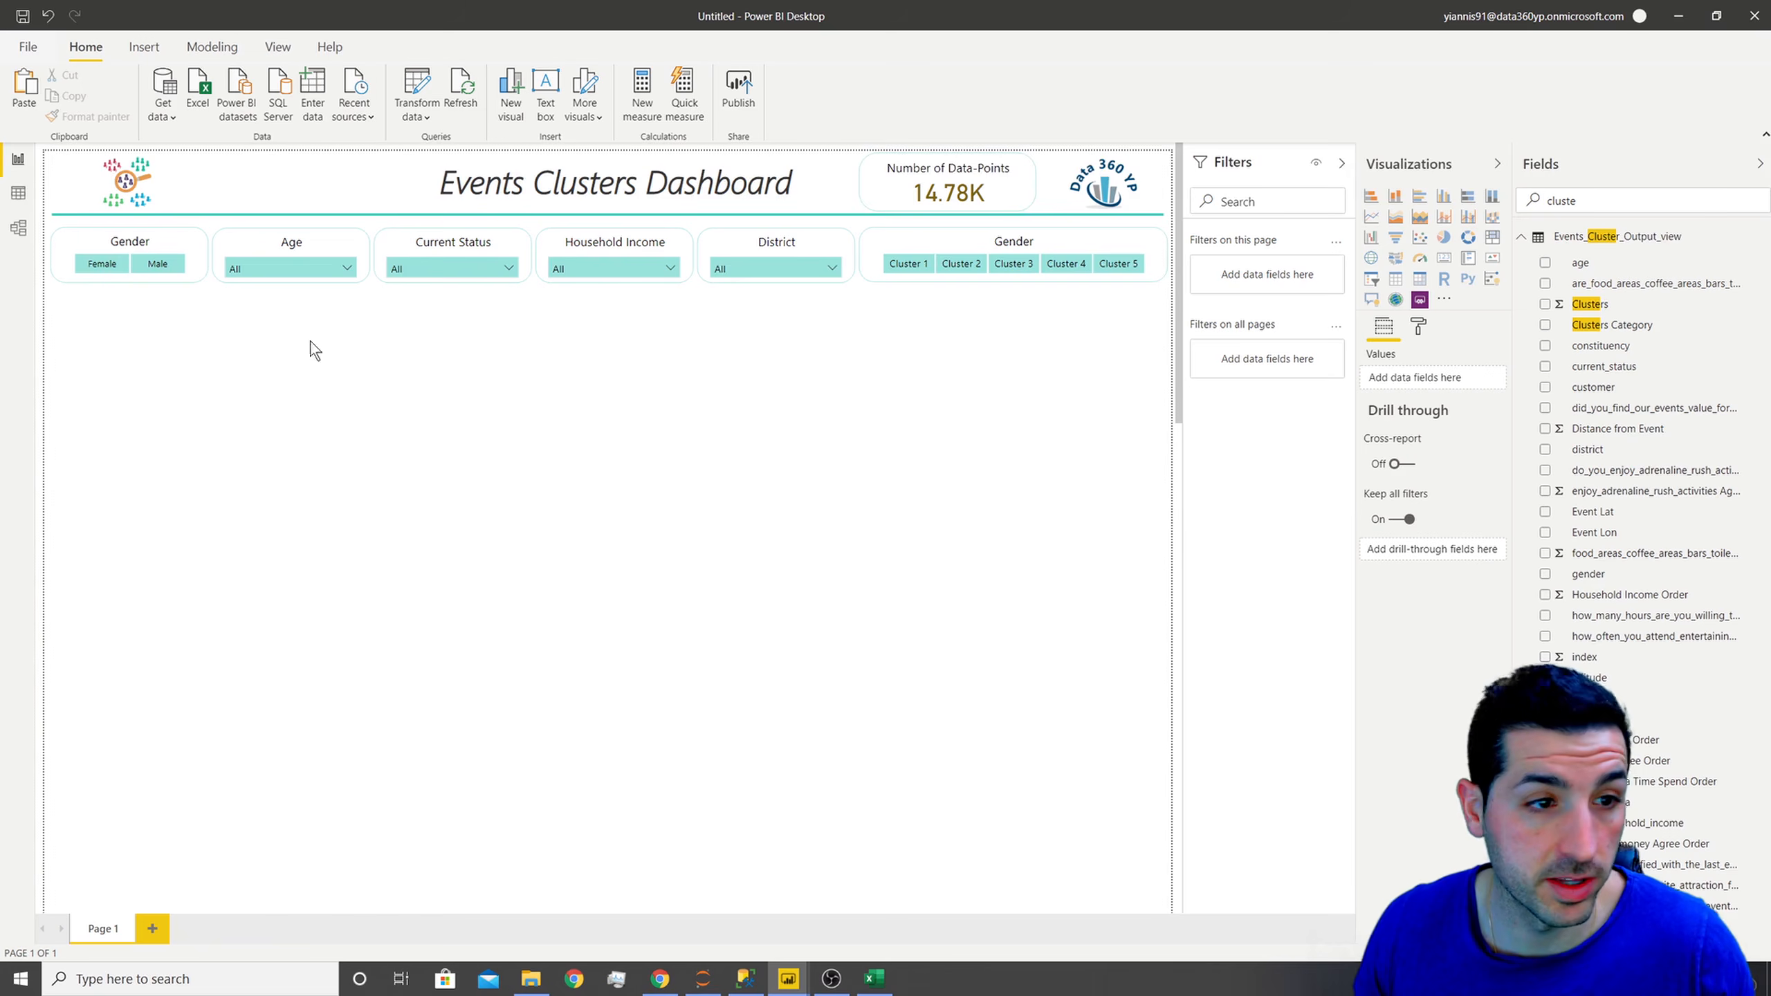
- Change the title text of the Clusters Category slicer to "Clusters"
left_click(977, 246)
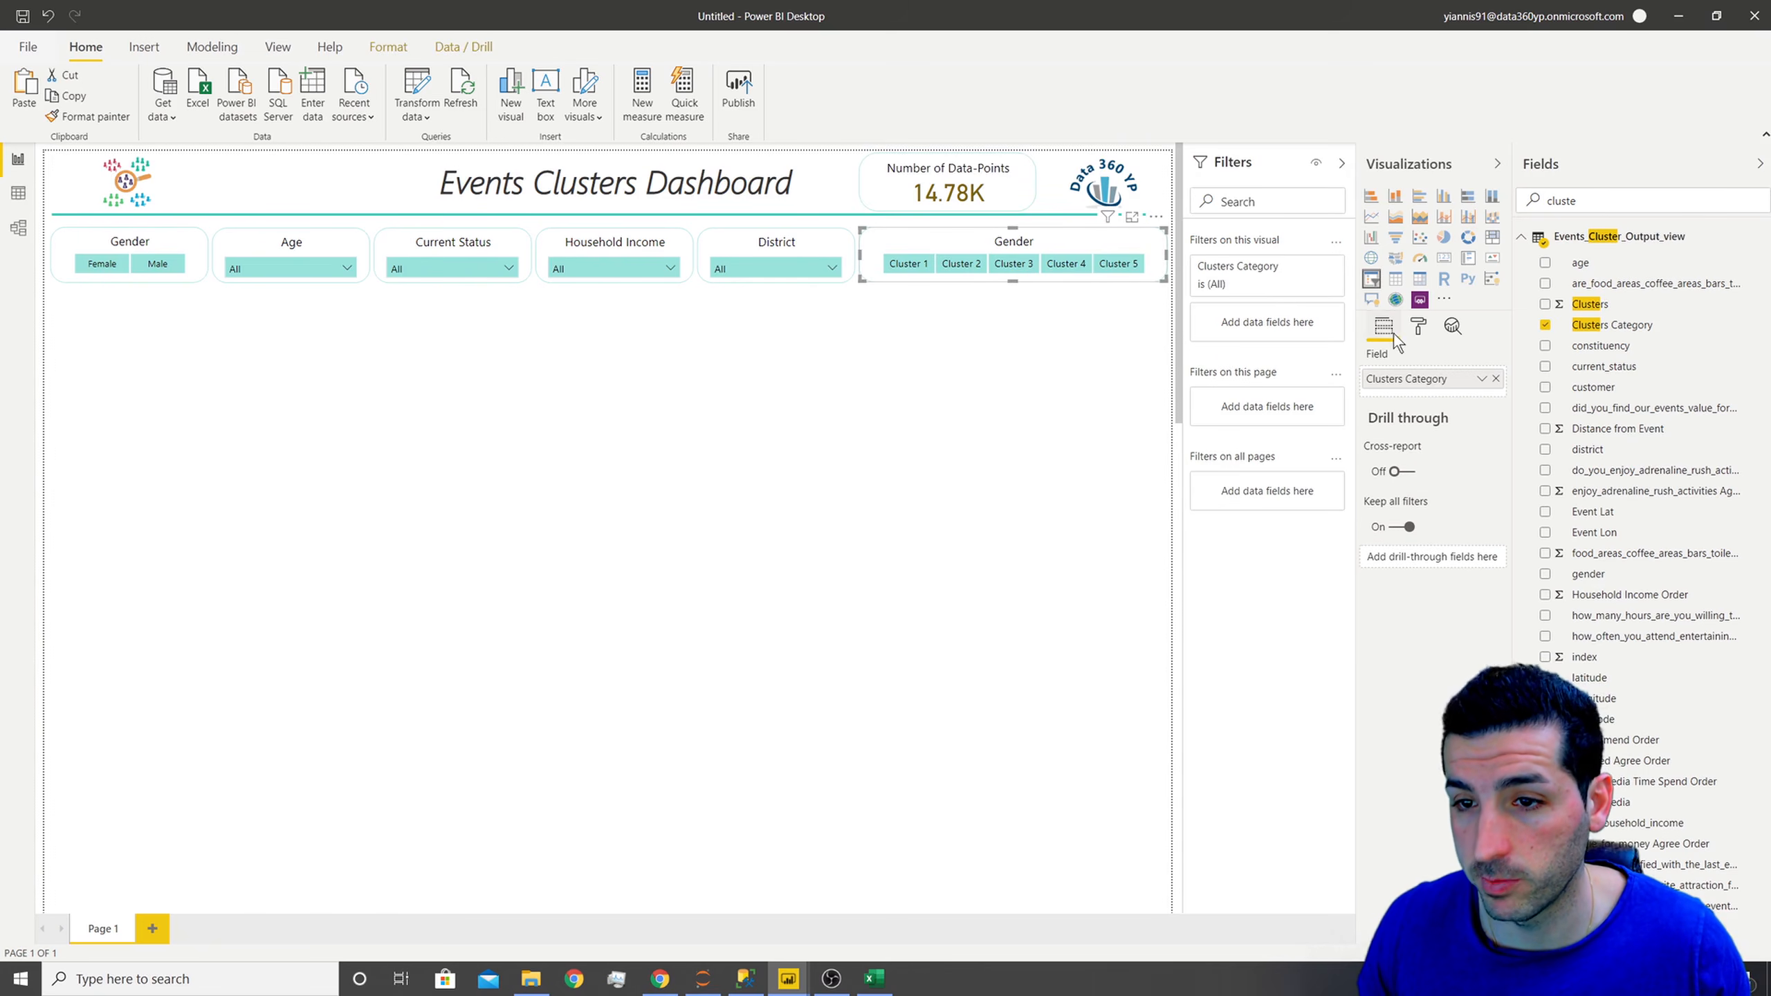
left_click(1419, 326)
left_click(1402, 495)
left_click(1403, 496)
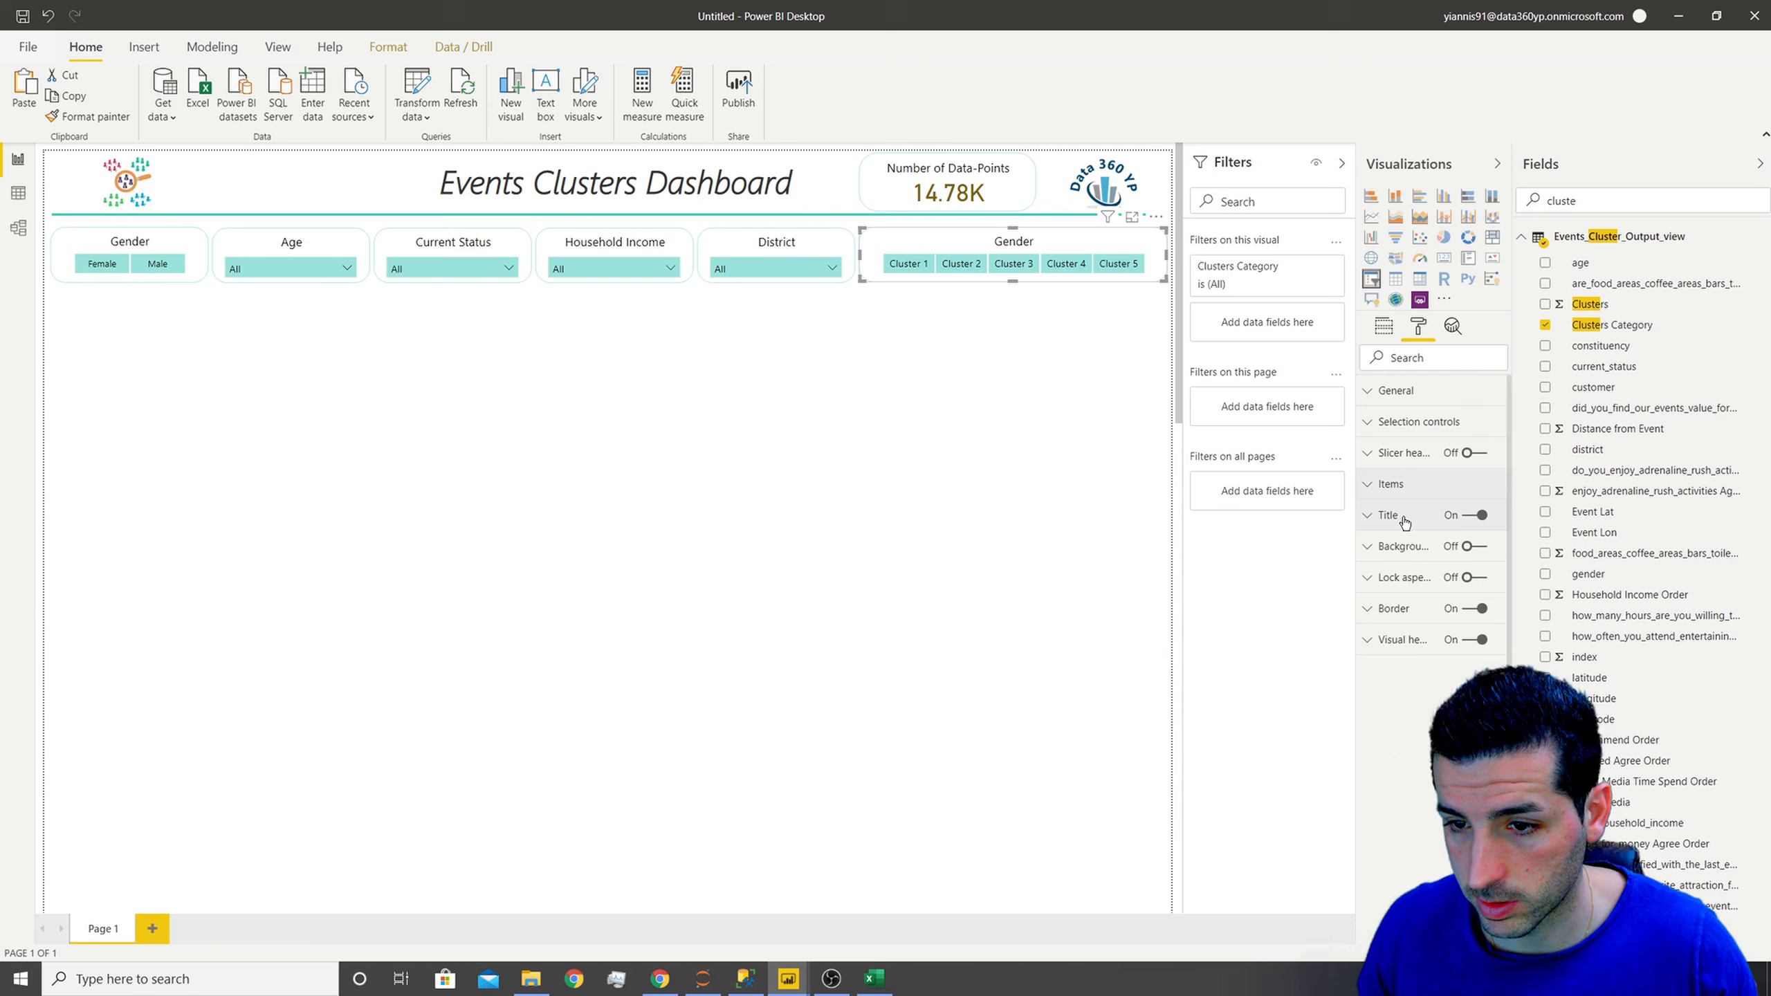
left_click(1402, 518)
left_click_drag(1438, 565, 1324, 560)
type("Cl")
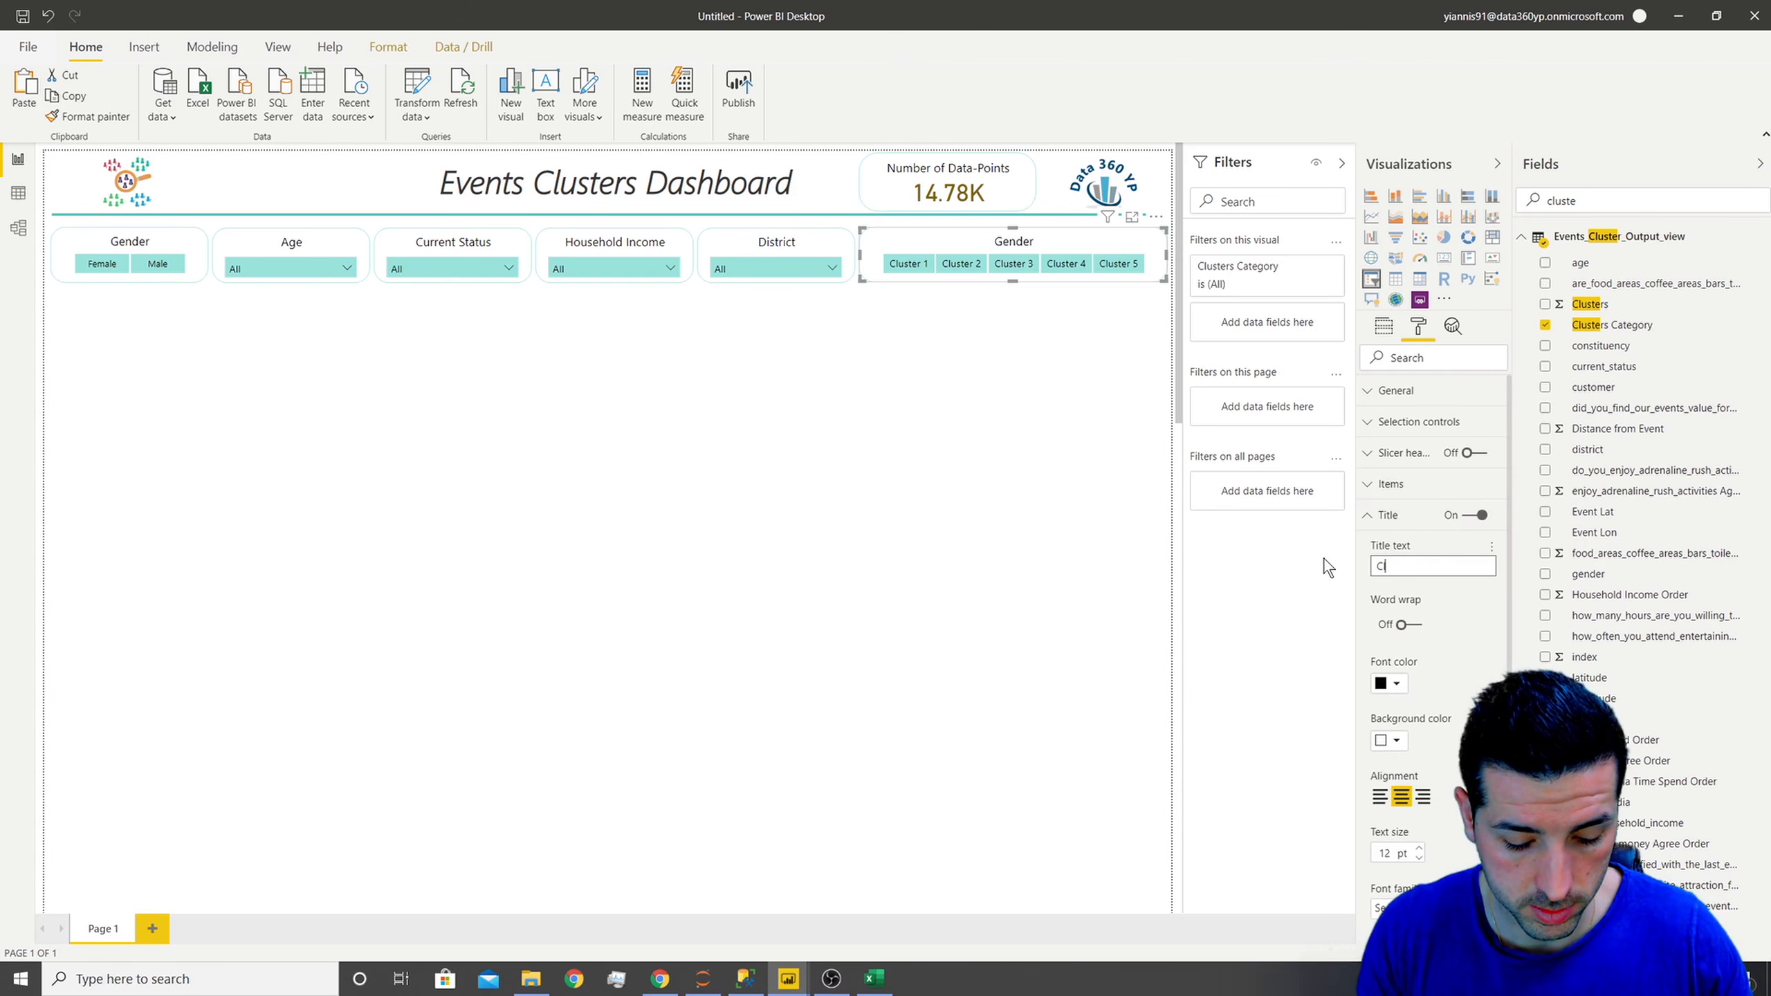
type("usters")
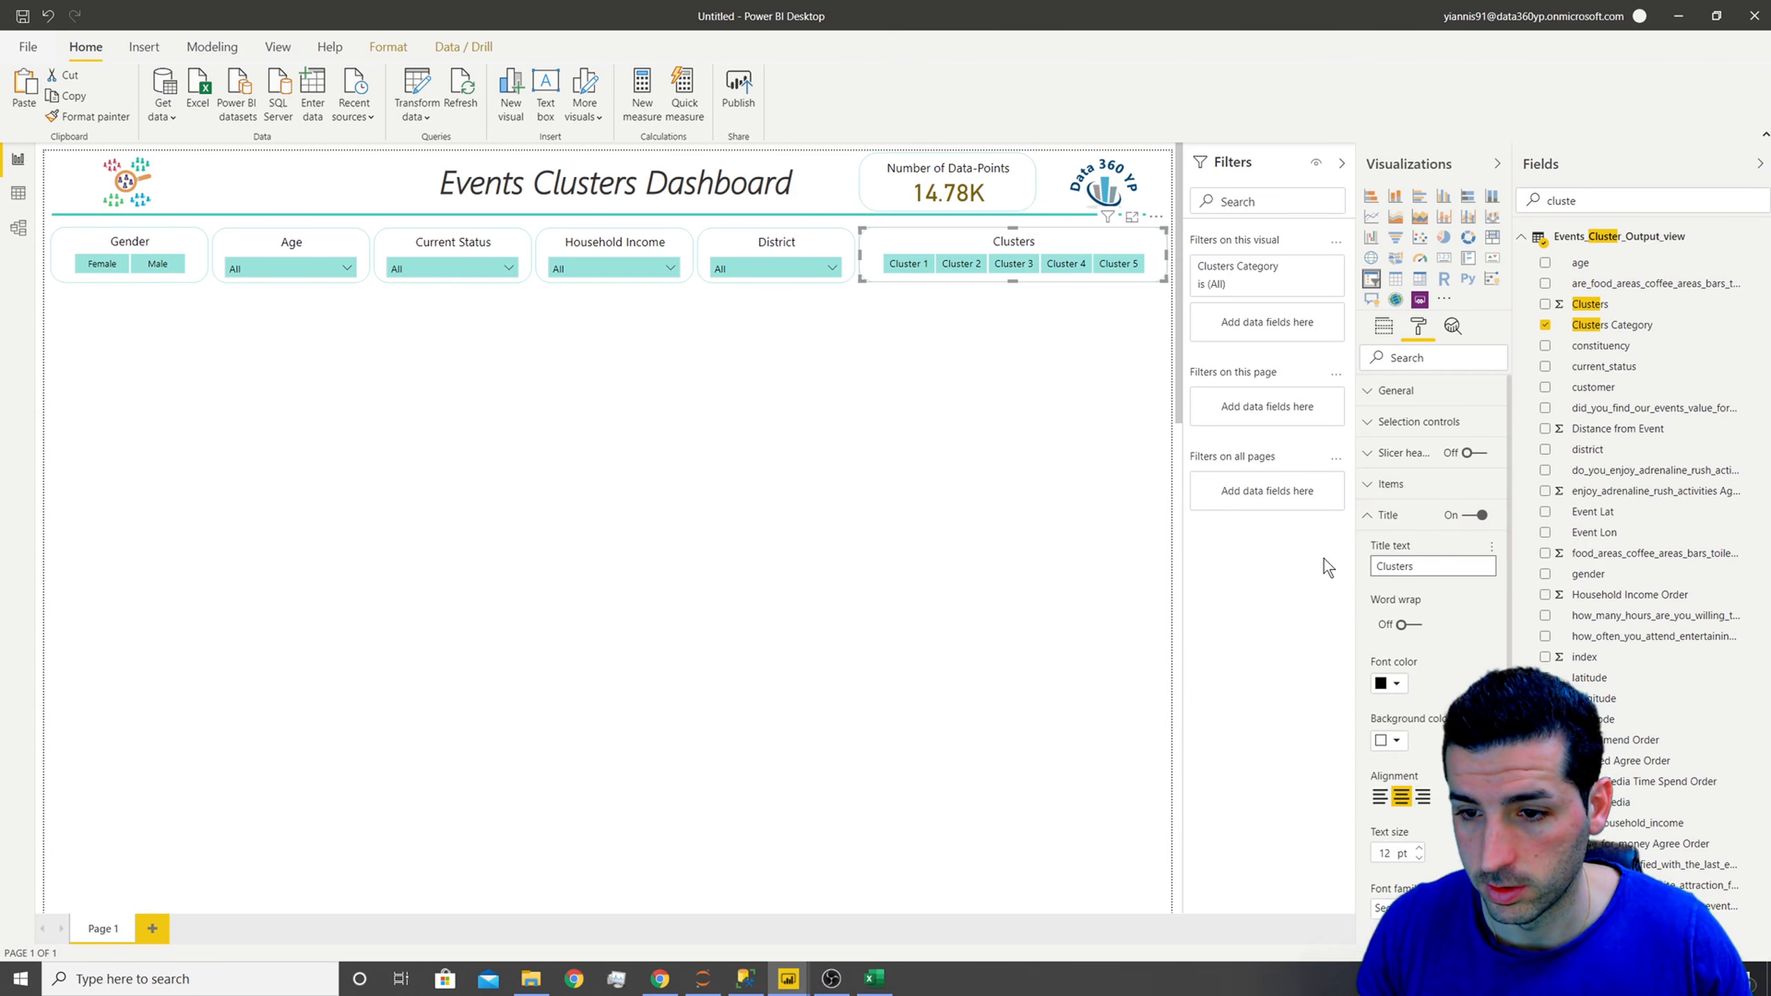
left_click(891, 346)
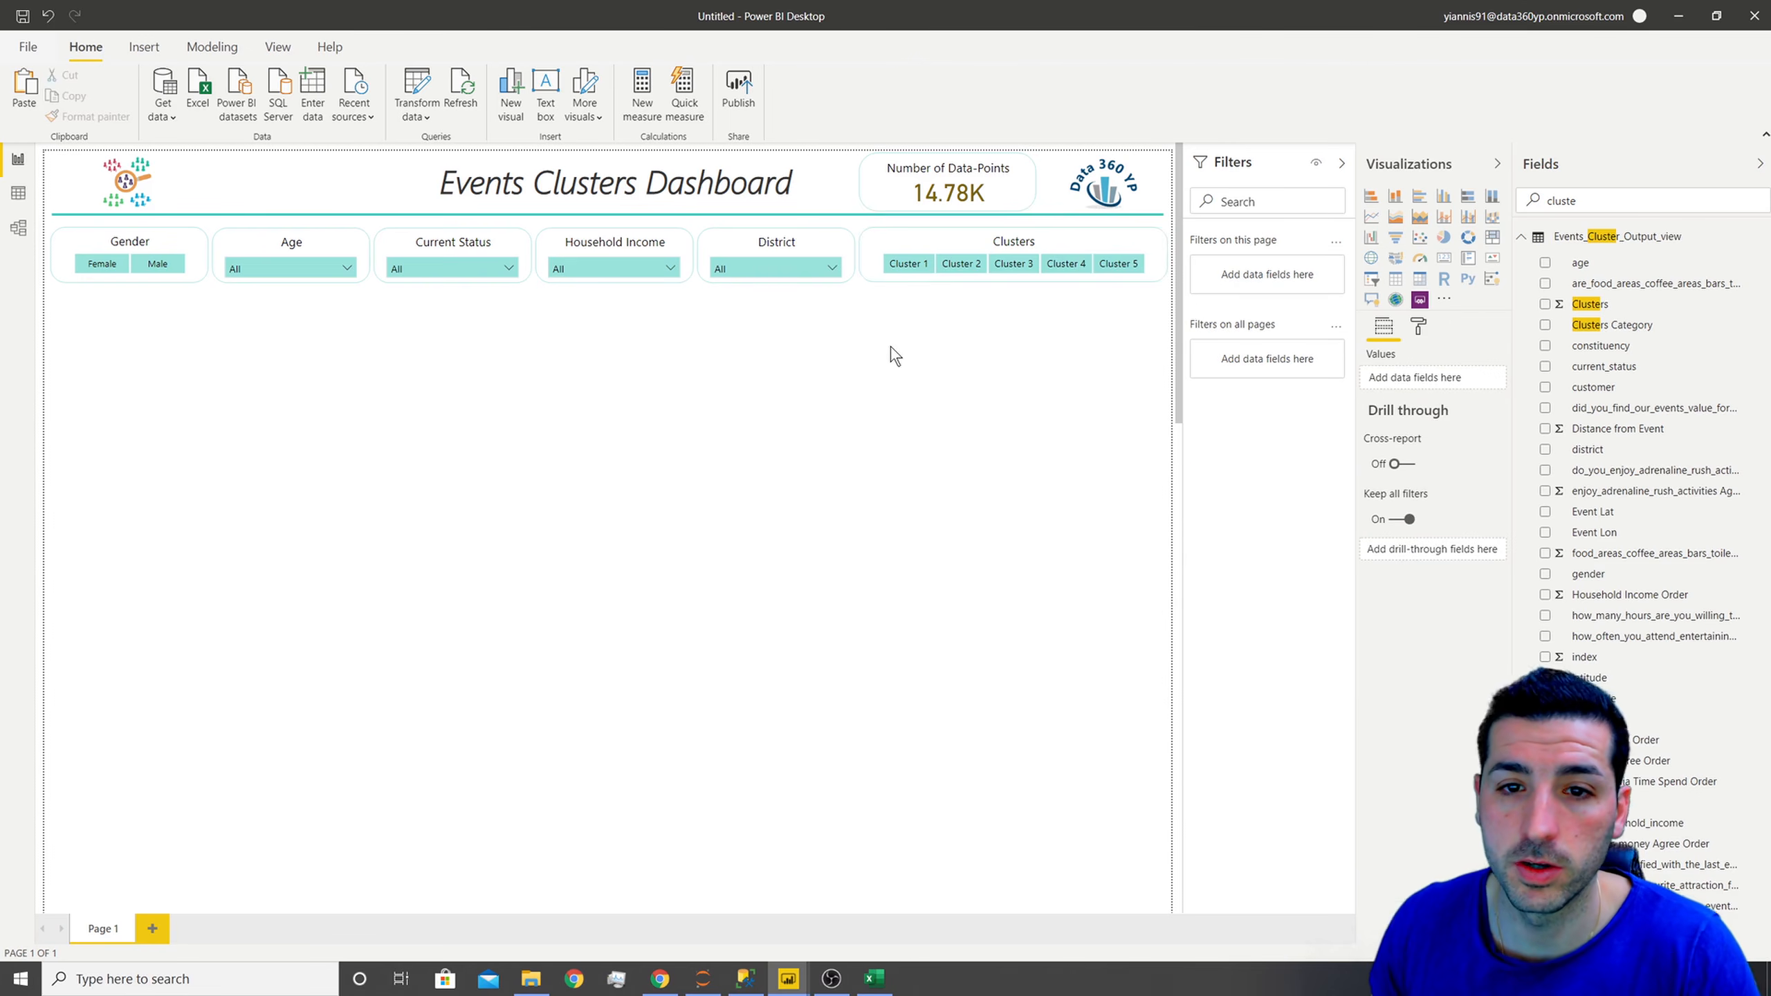
- Try filtering by individual clusters, clear the filter, and look through the dropdown lists of the other slicers
left_click(961, 265)
left_click(1014, 265)
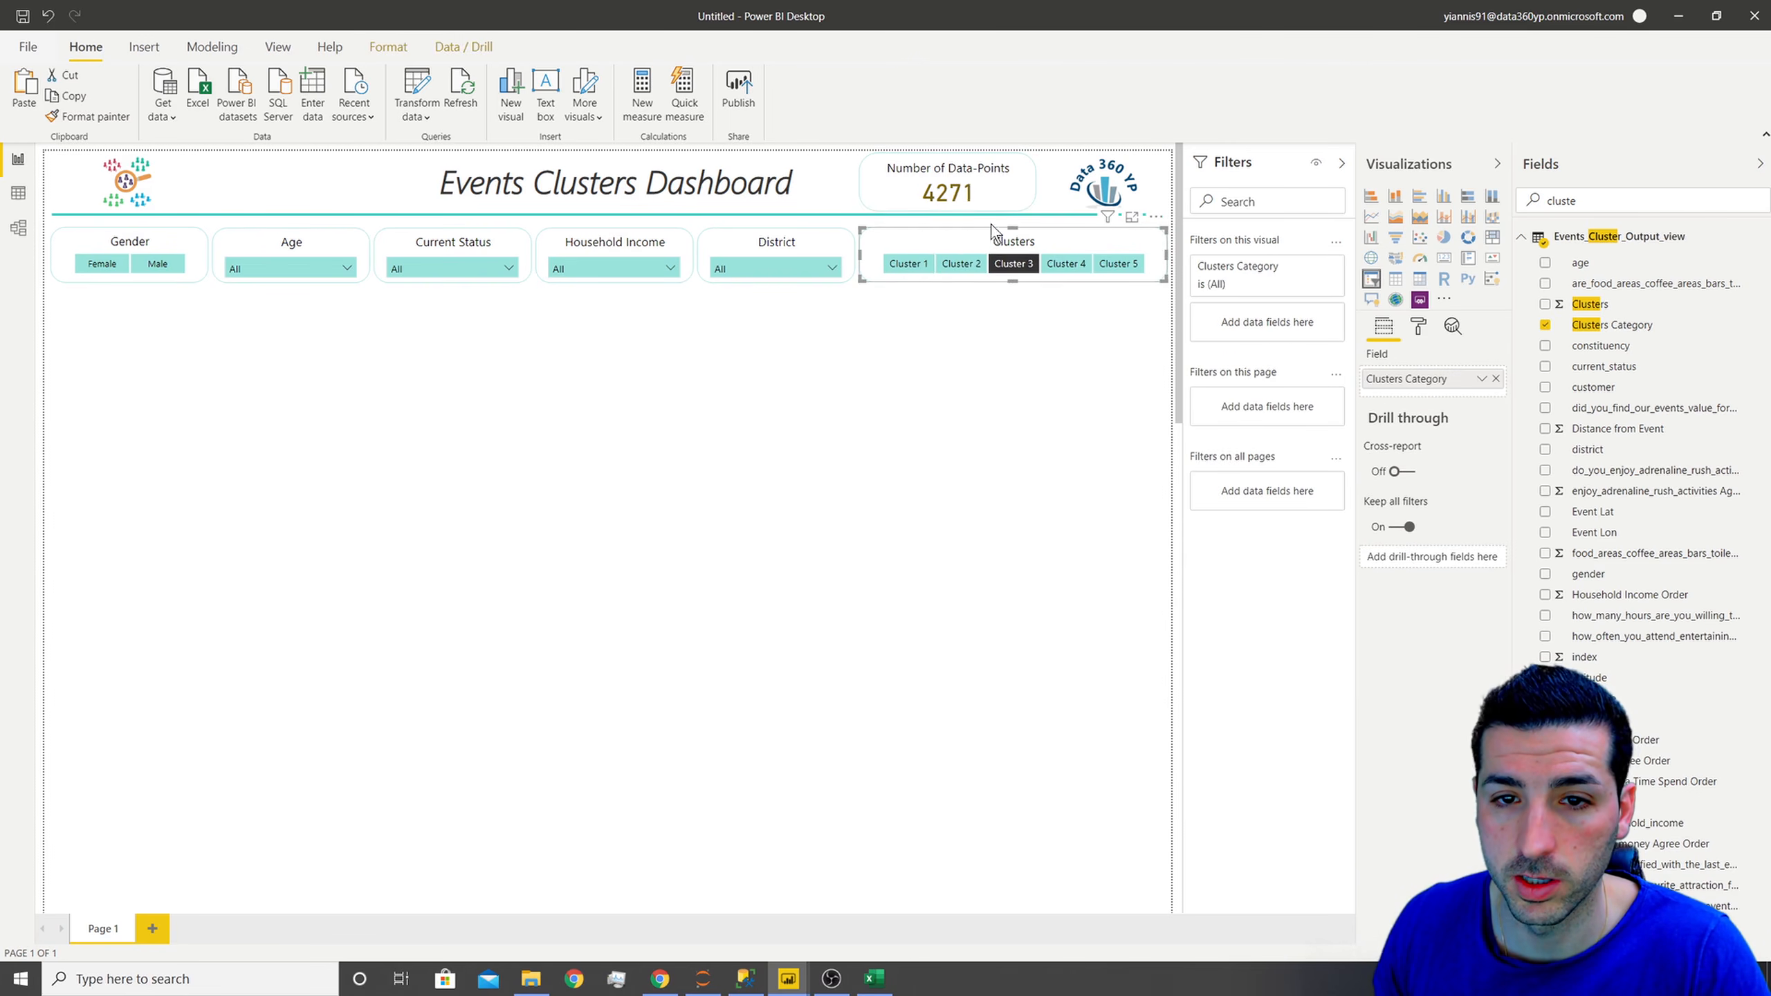
left_click(1072, 267)
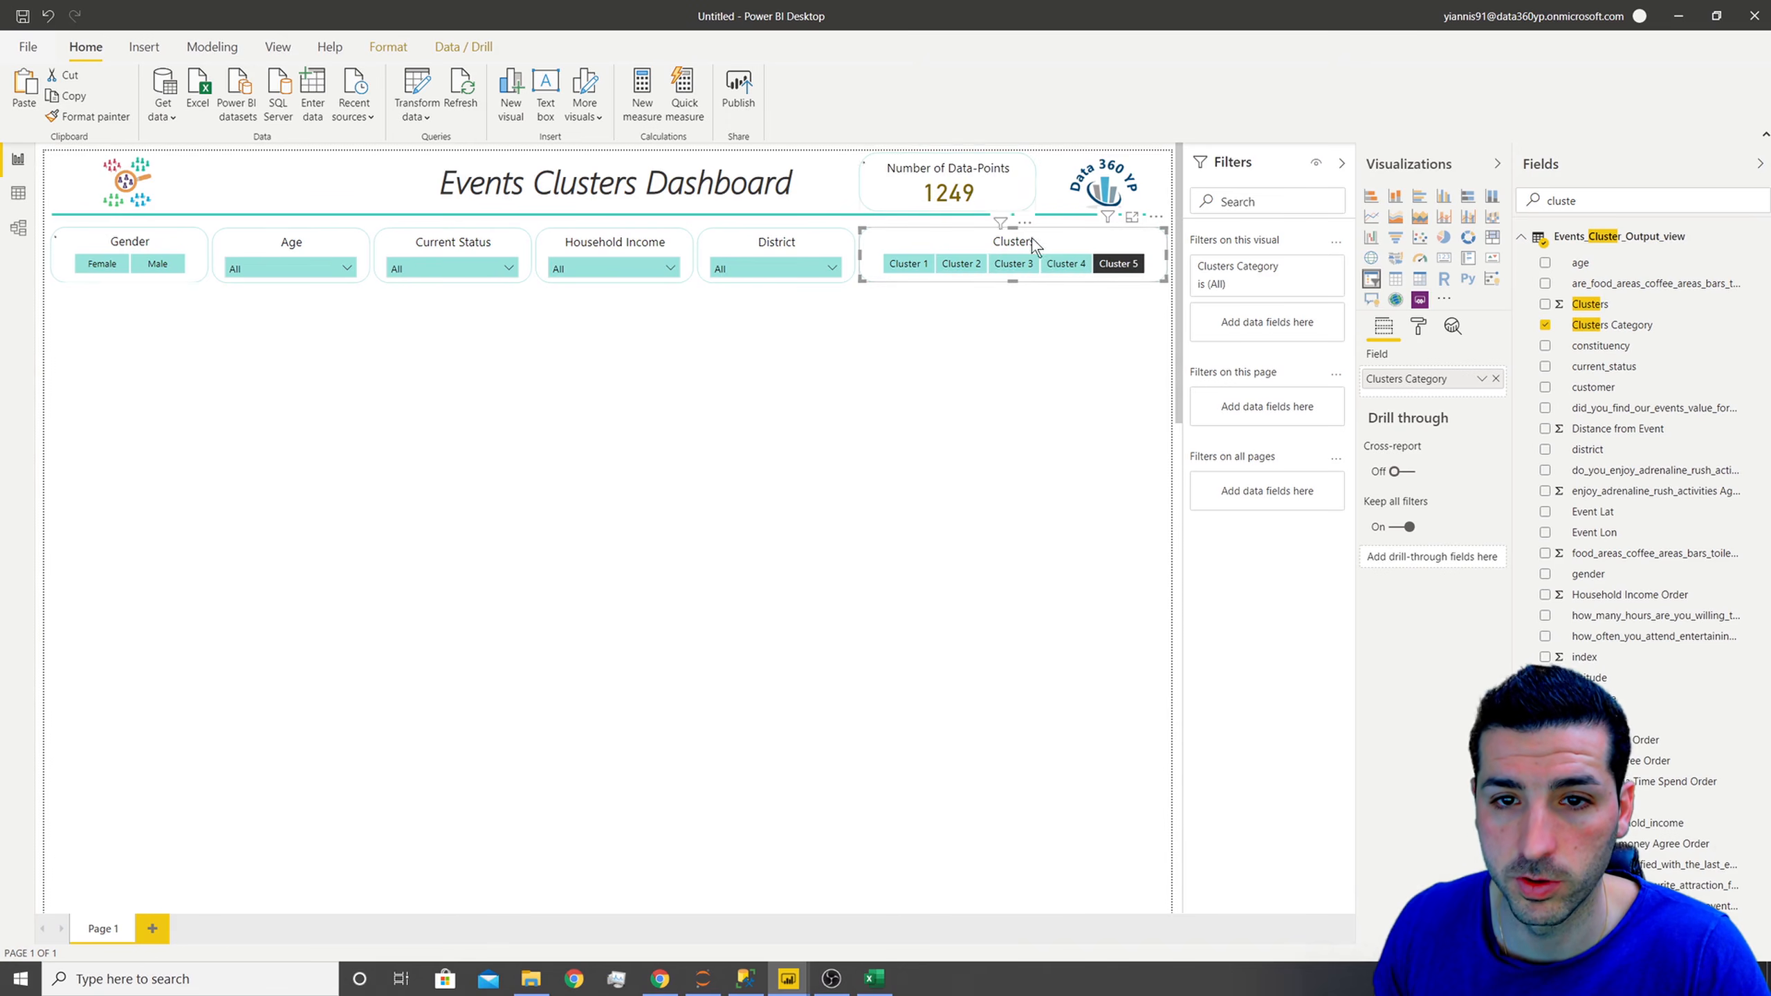
left_click(786, 270)
left_click(623, 270)
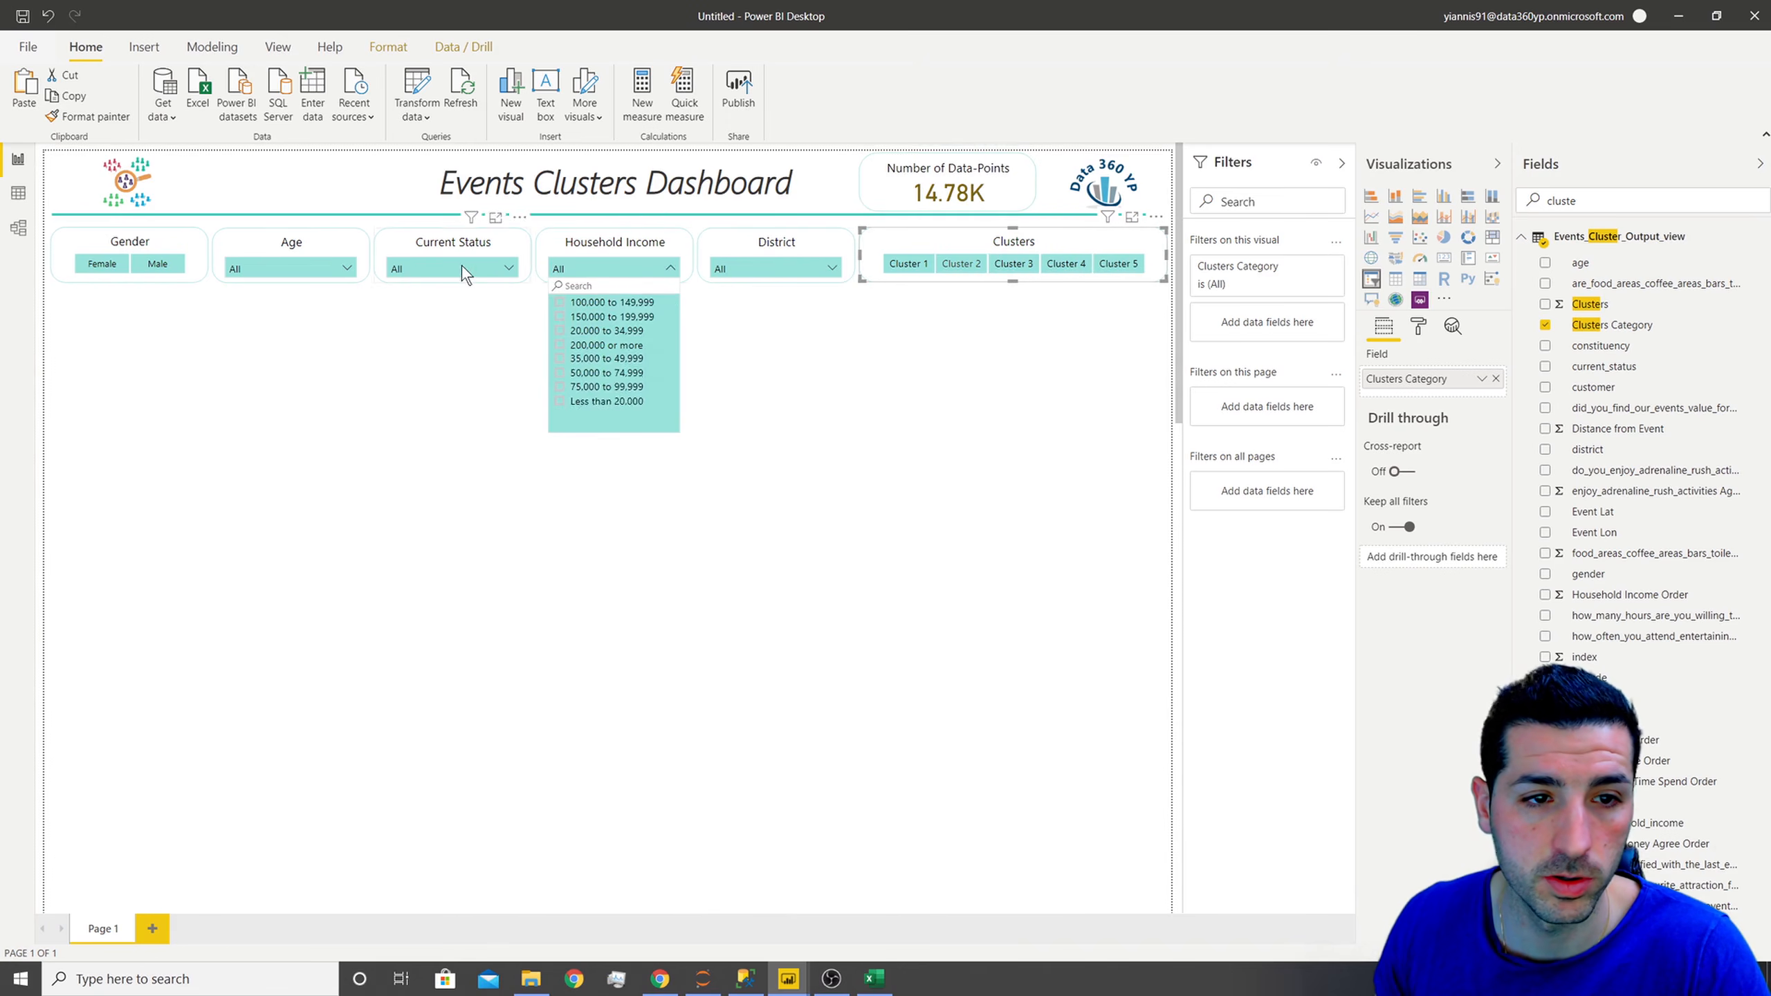
left_click(464, 270)
left_click(289, 269)
left_click(308, 272)
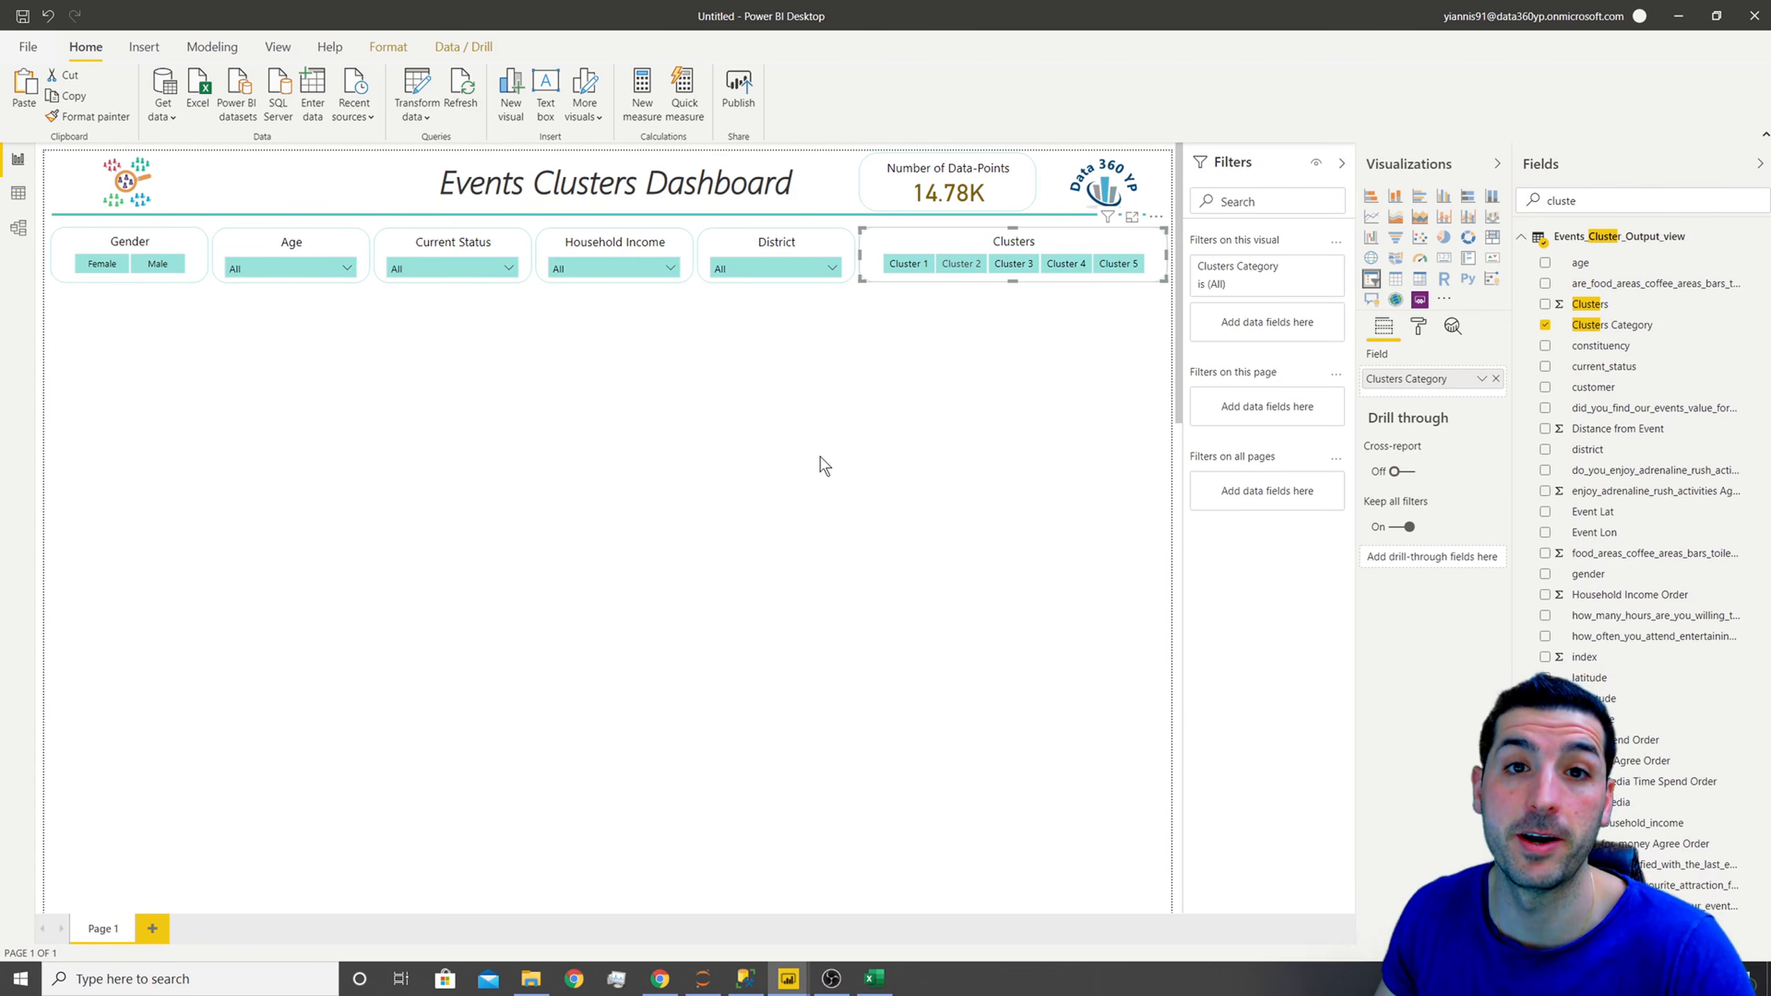
left_click(627, 384)
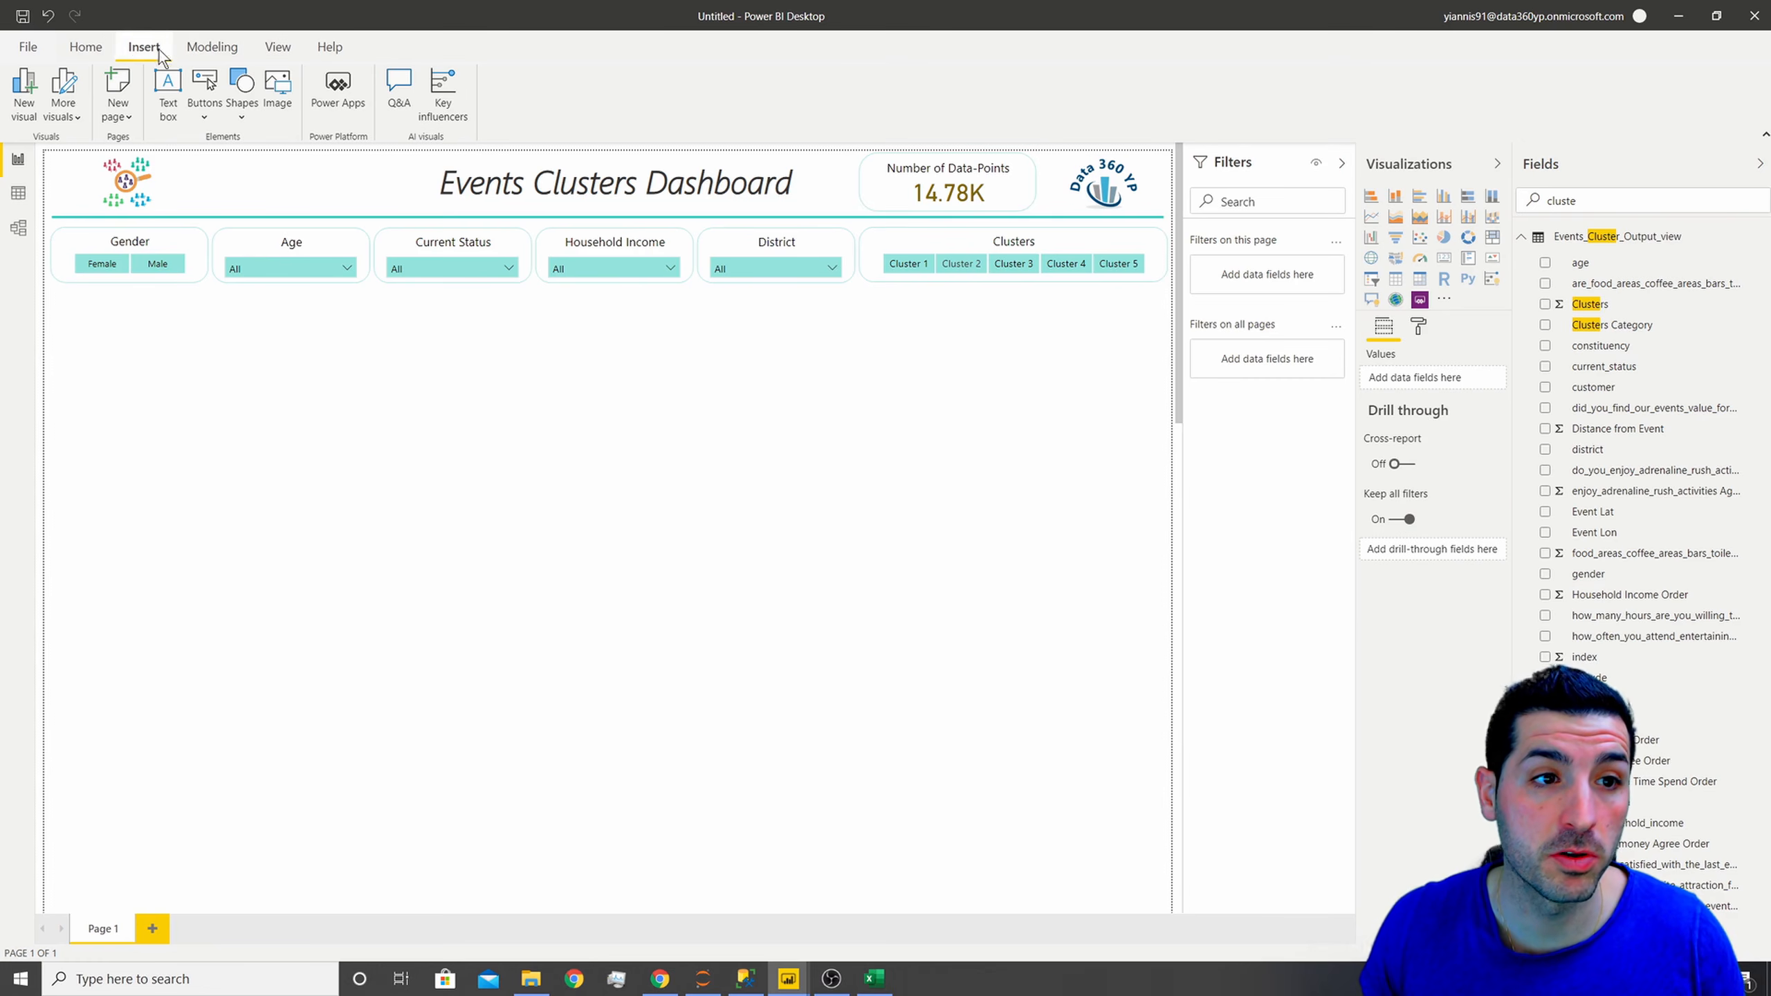
- Insert a text box below the slicers, stretch it across the page width and reduce it to a single-line height
left_click(173, 108)
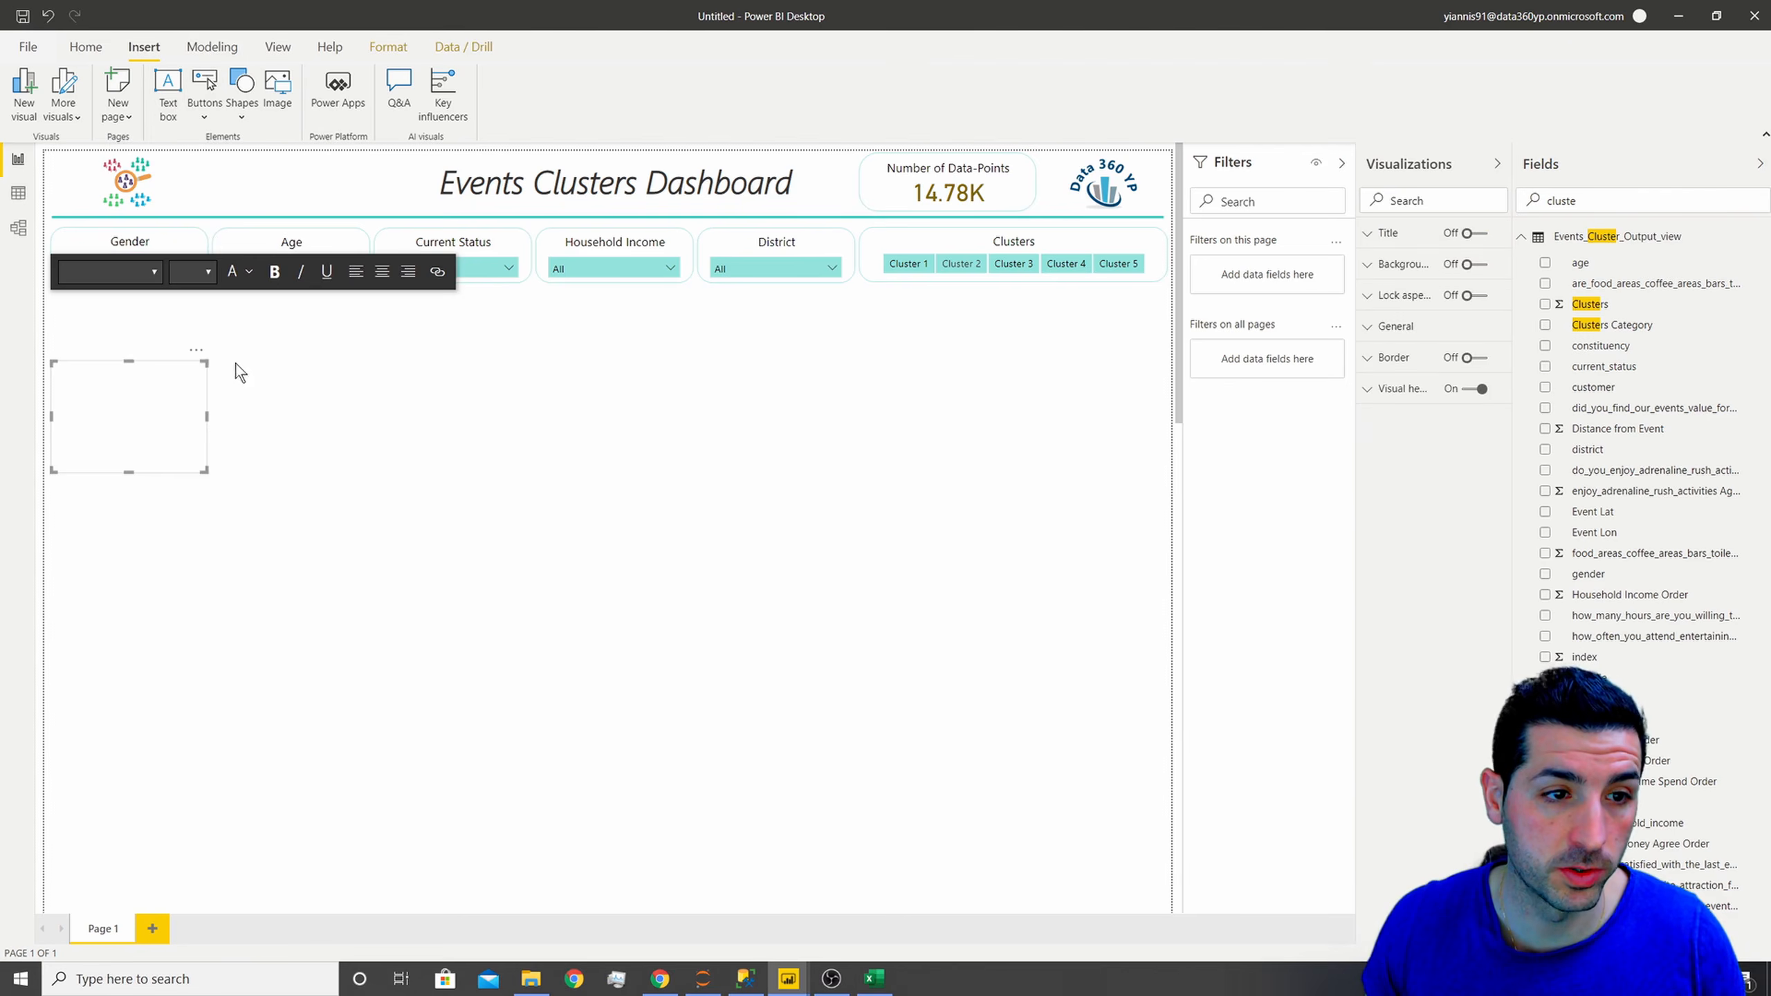
left_click_drag(208, 419, 1163, 352)
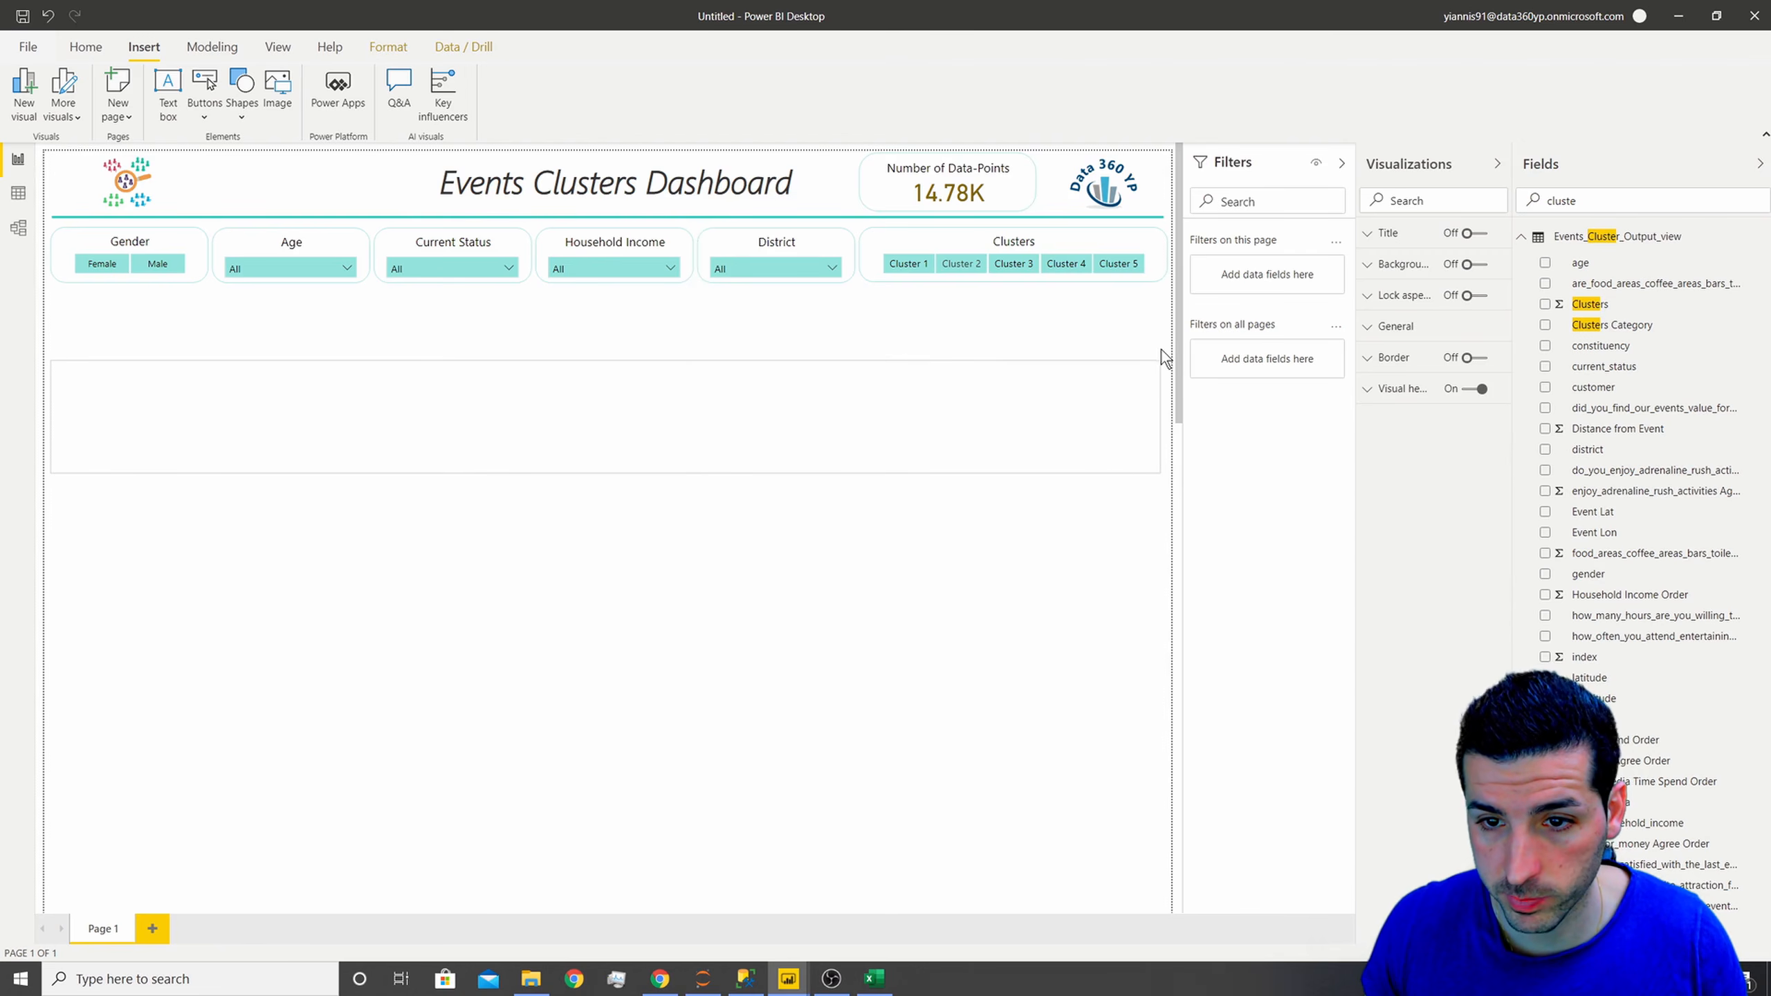
left_click(656, 455)
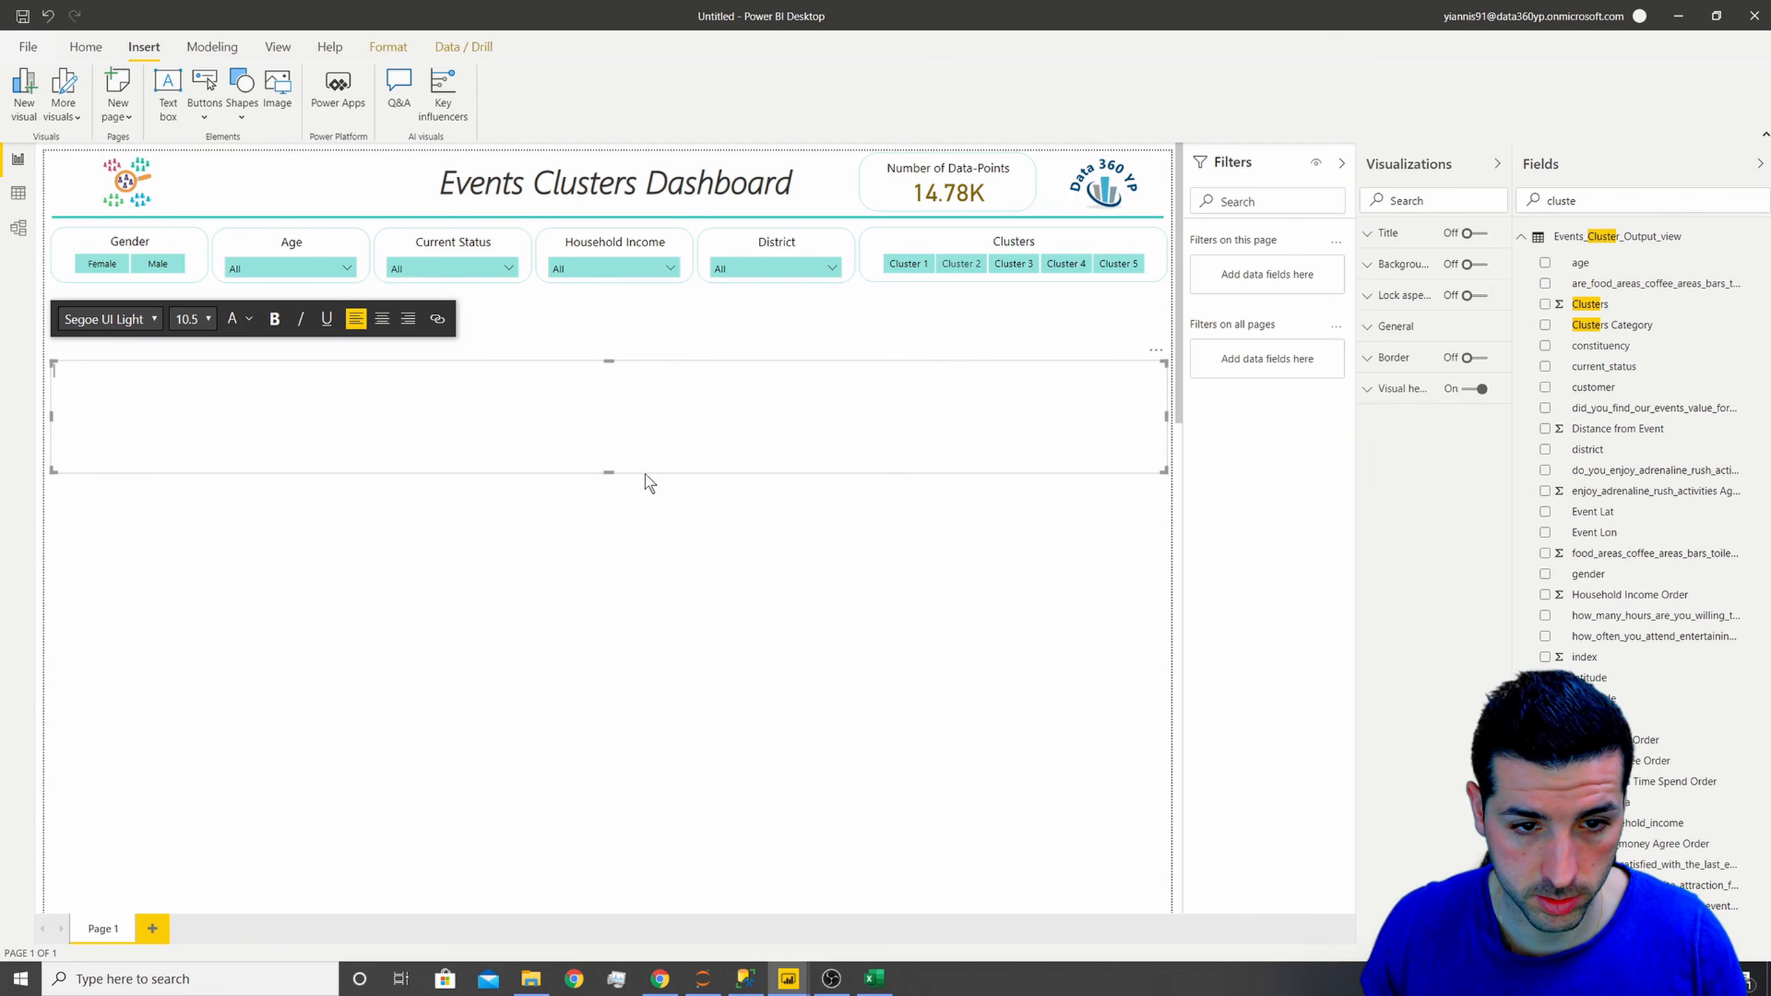
left_click_drag(610, 473, 621, 400)
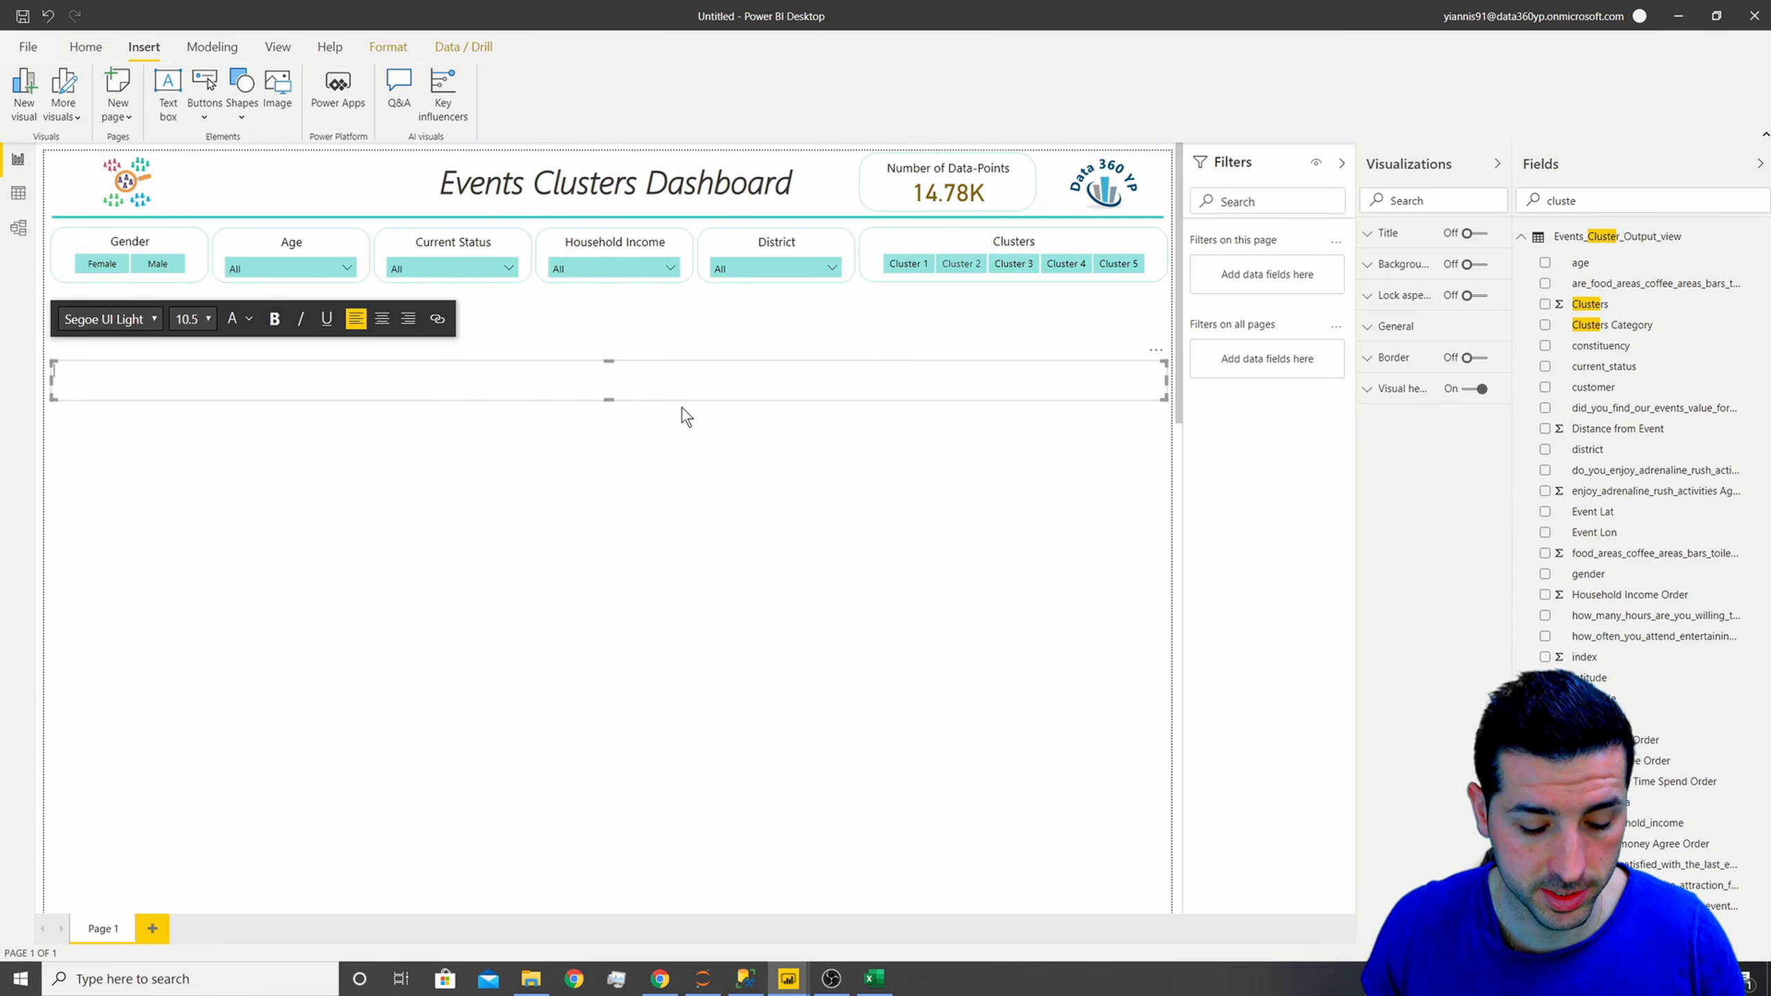
- Enter the heading "1. Summary by District and Country" in the text box and centre it
type("1. Summary by District and Country")
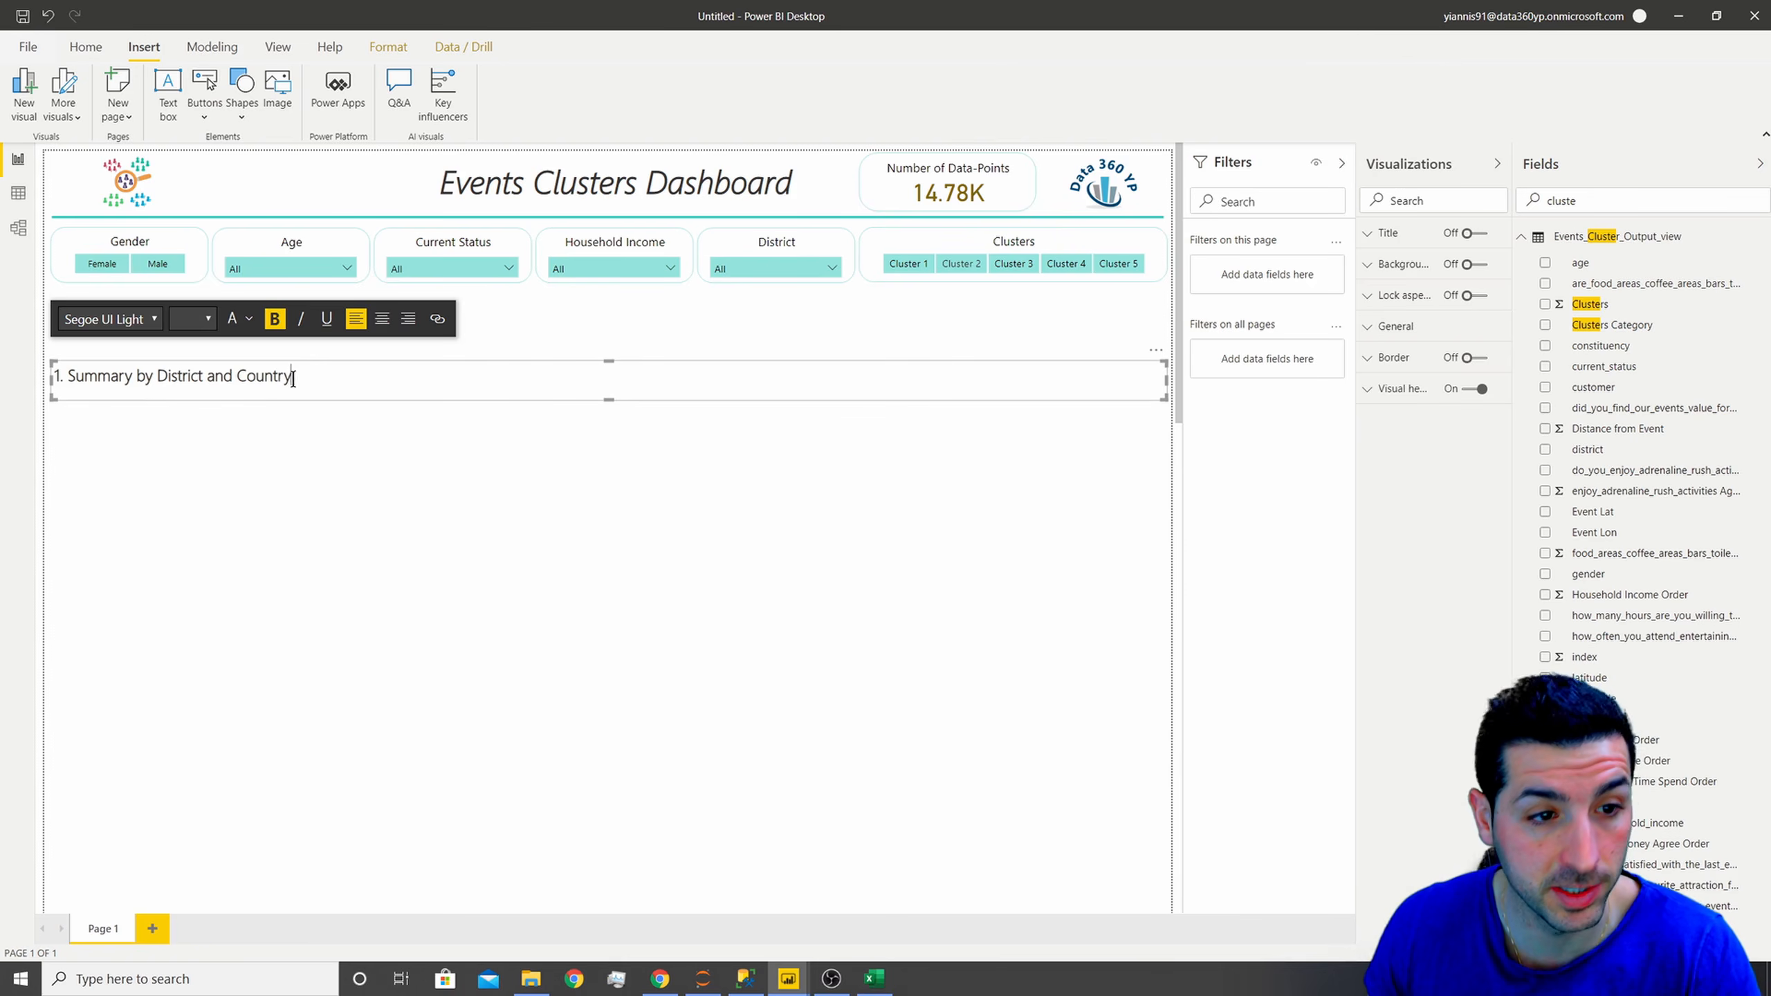
left_click_drag(308, 371, 53, 375)
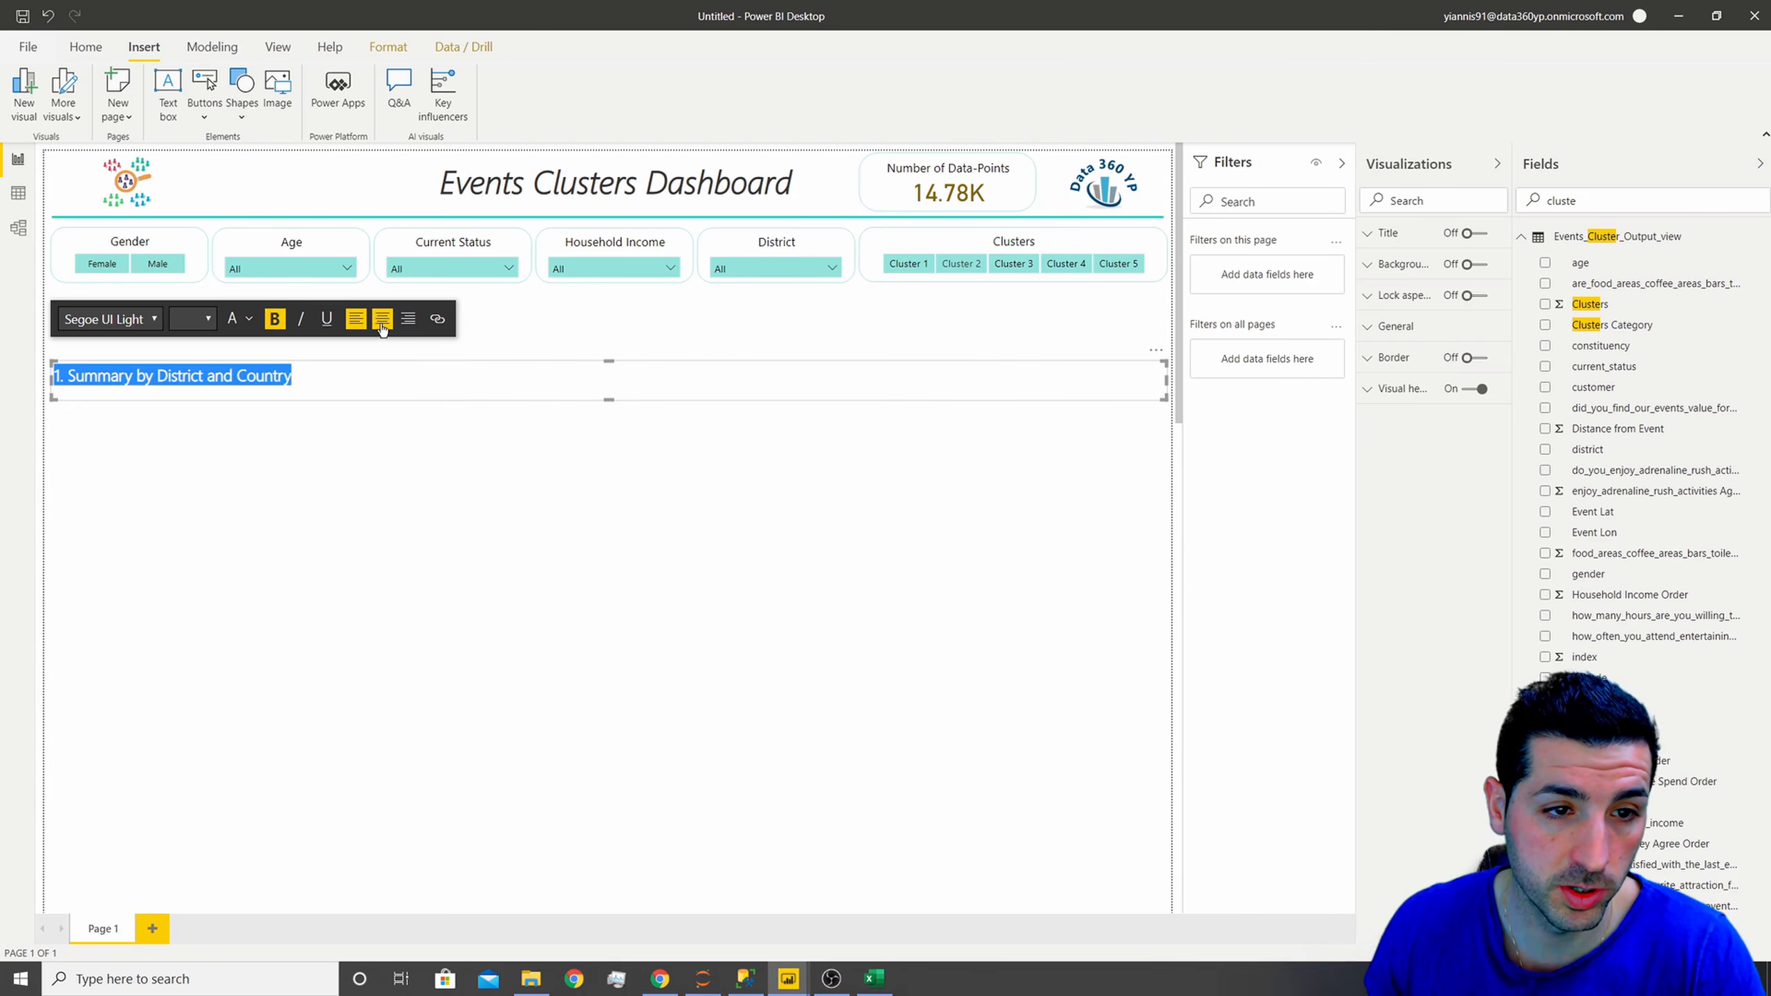
left_click(382, 319)
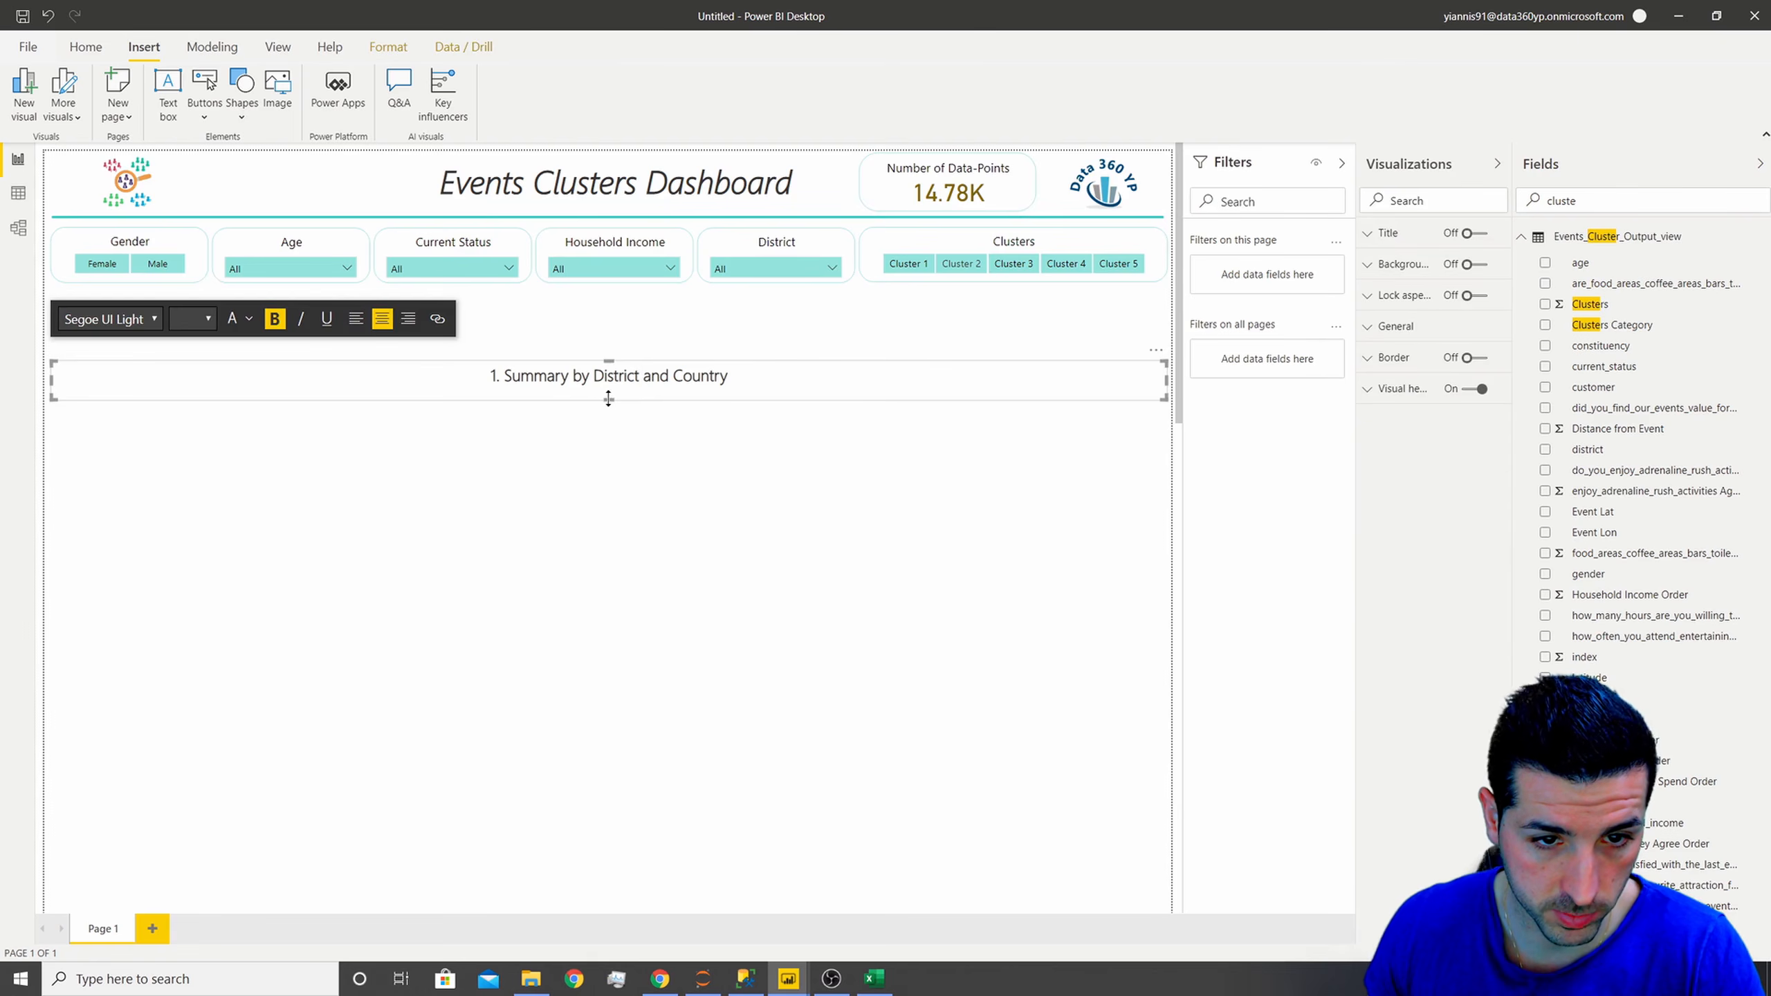
- Trim the height of the "1. Summary by District and Country" text box and move it up directly beneath the slicers
left_click_drag(610, 395, 611, 394)
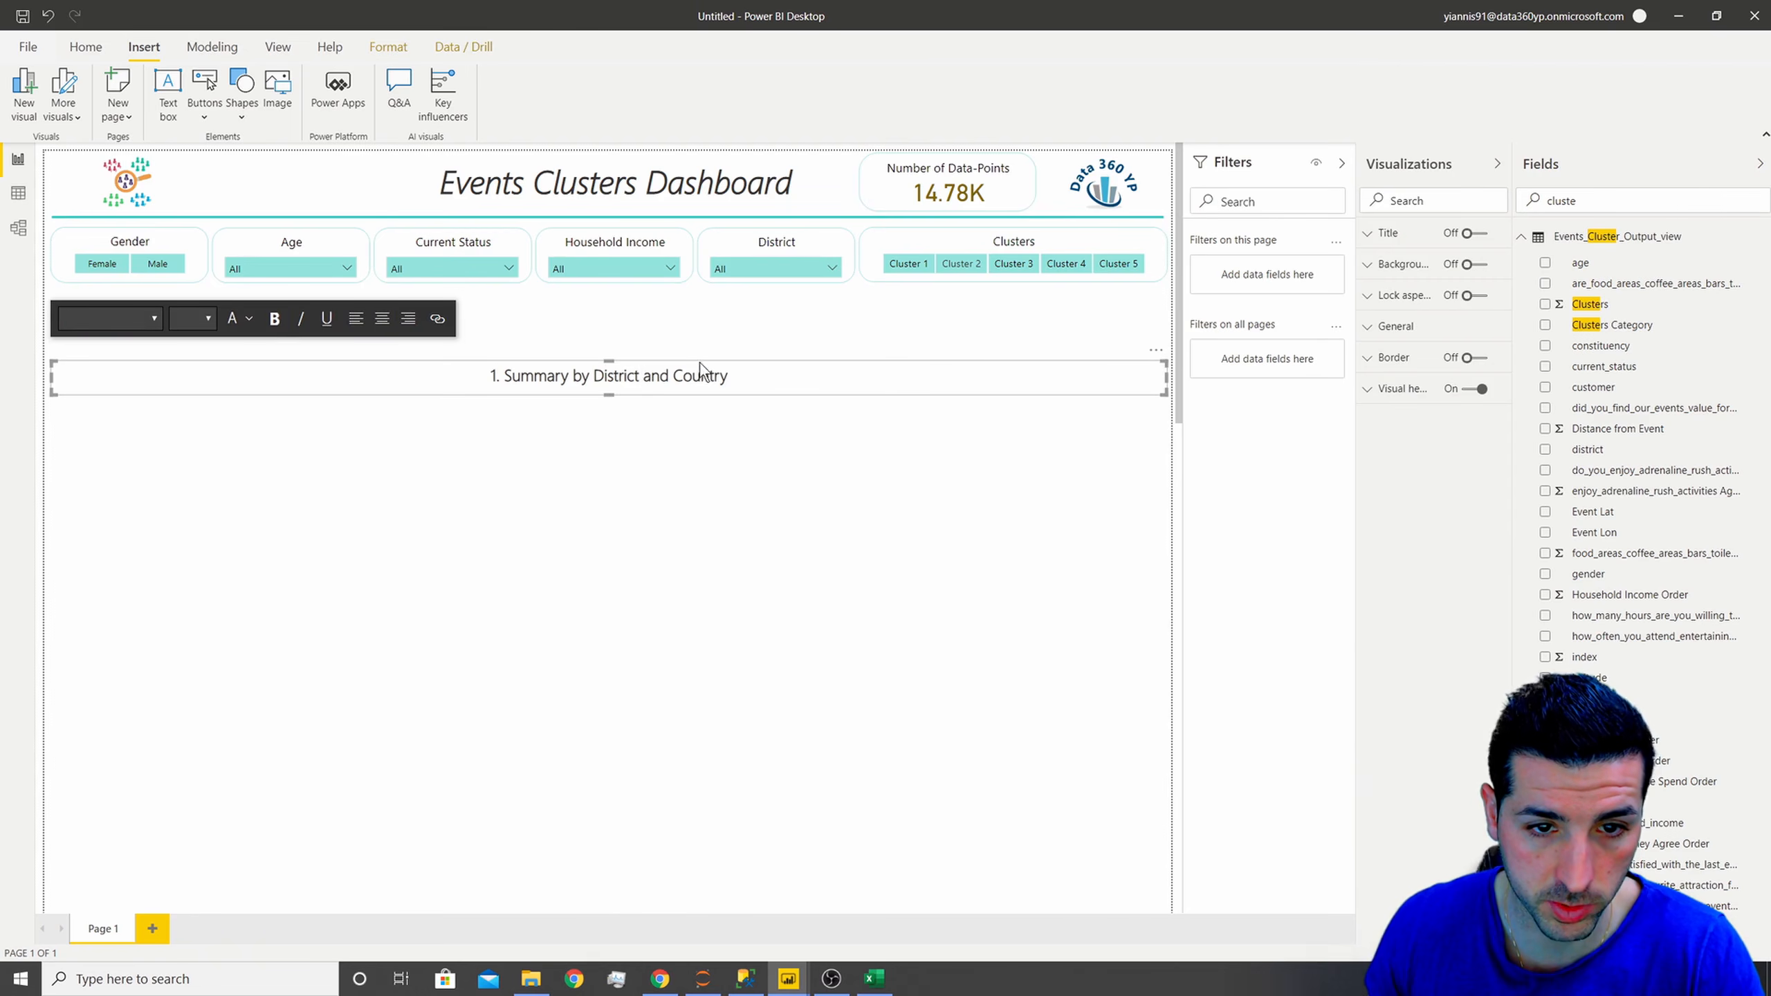
left_click_drag(719, 357, 721, 296)
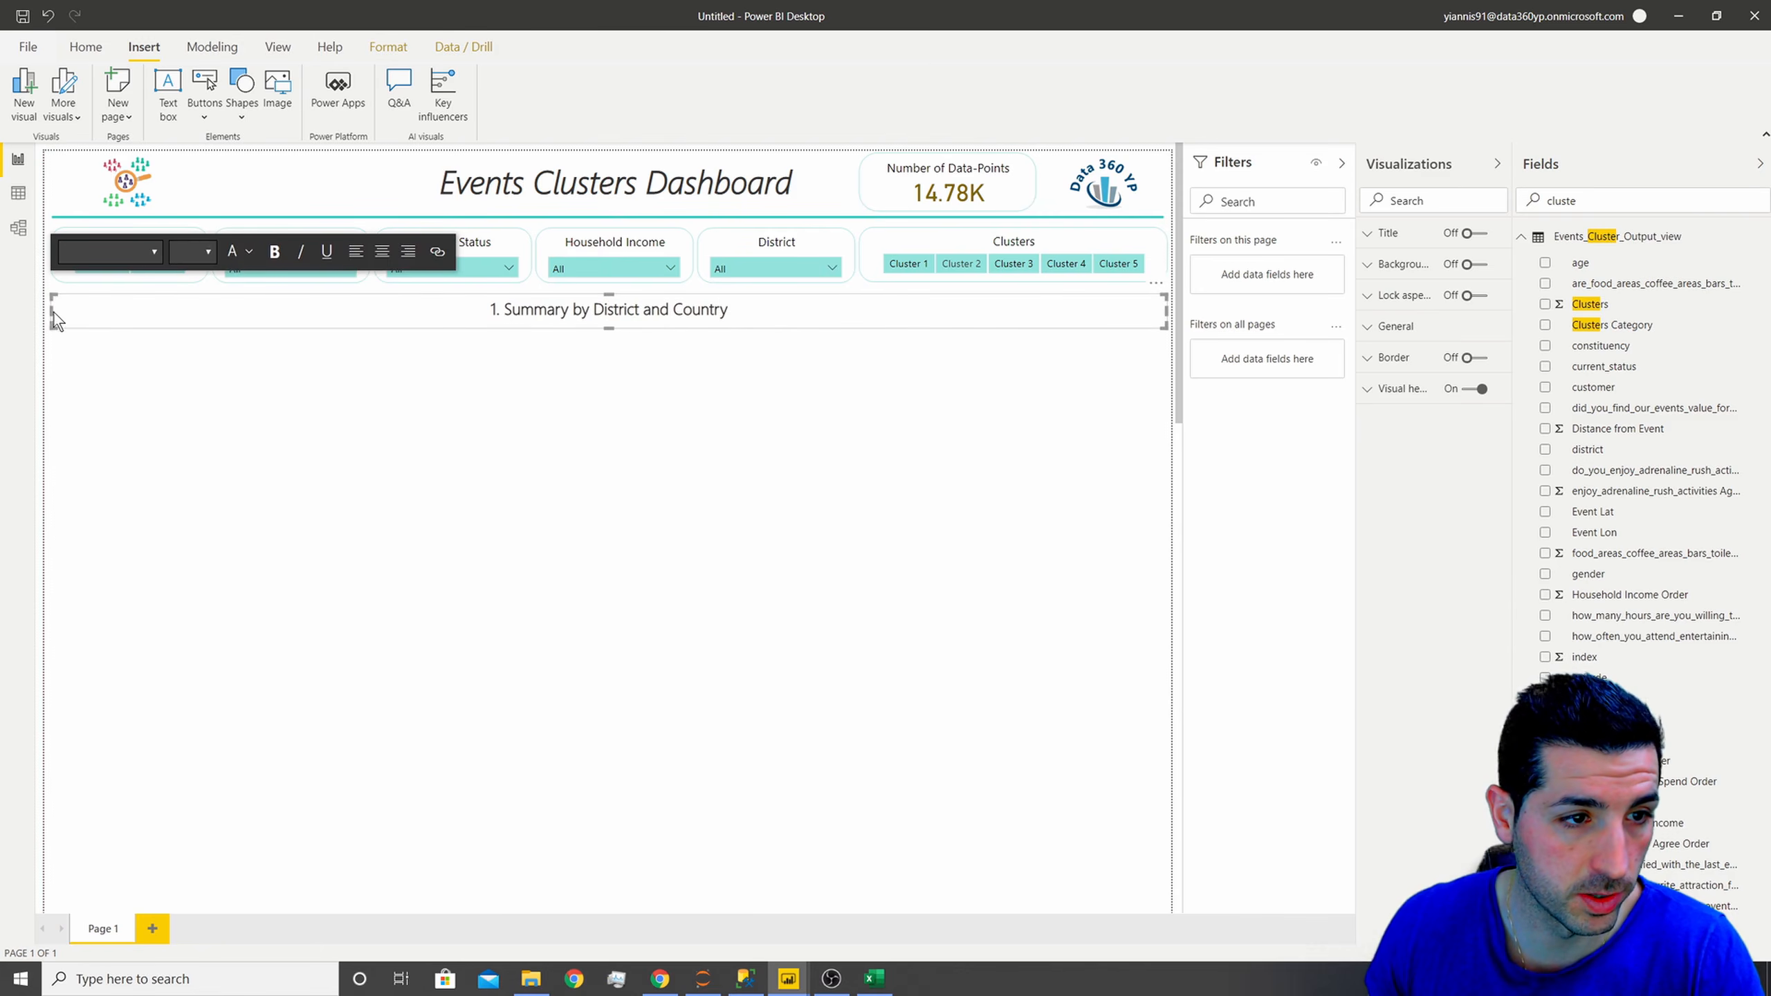
left_click(56, 292)
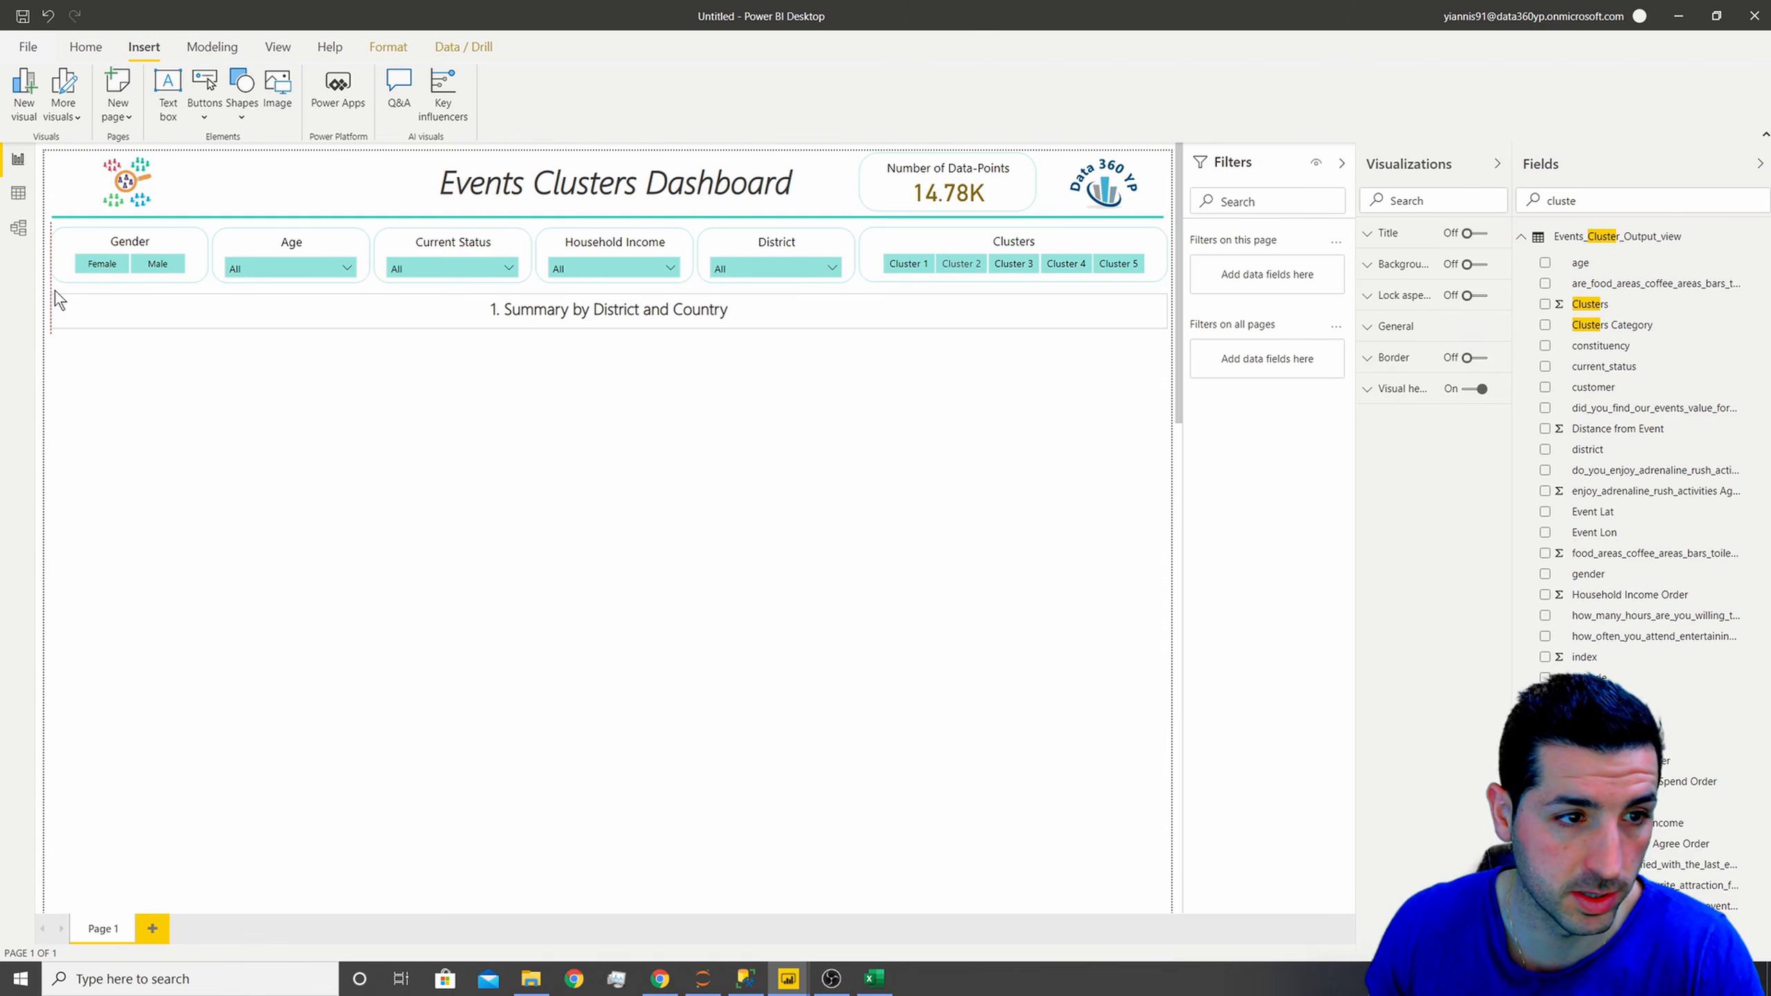
left_click(115, 329)
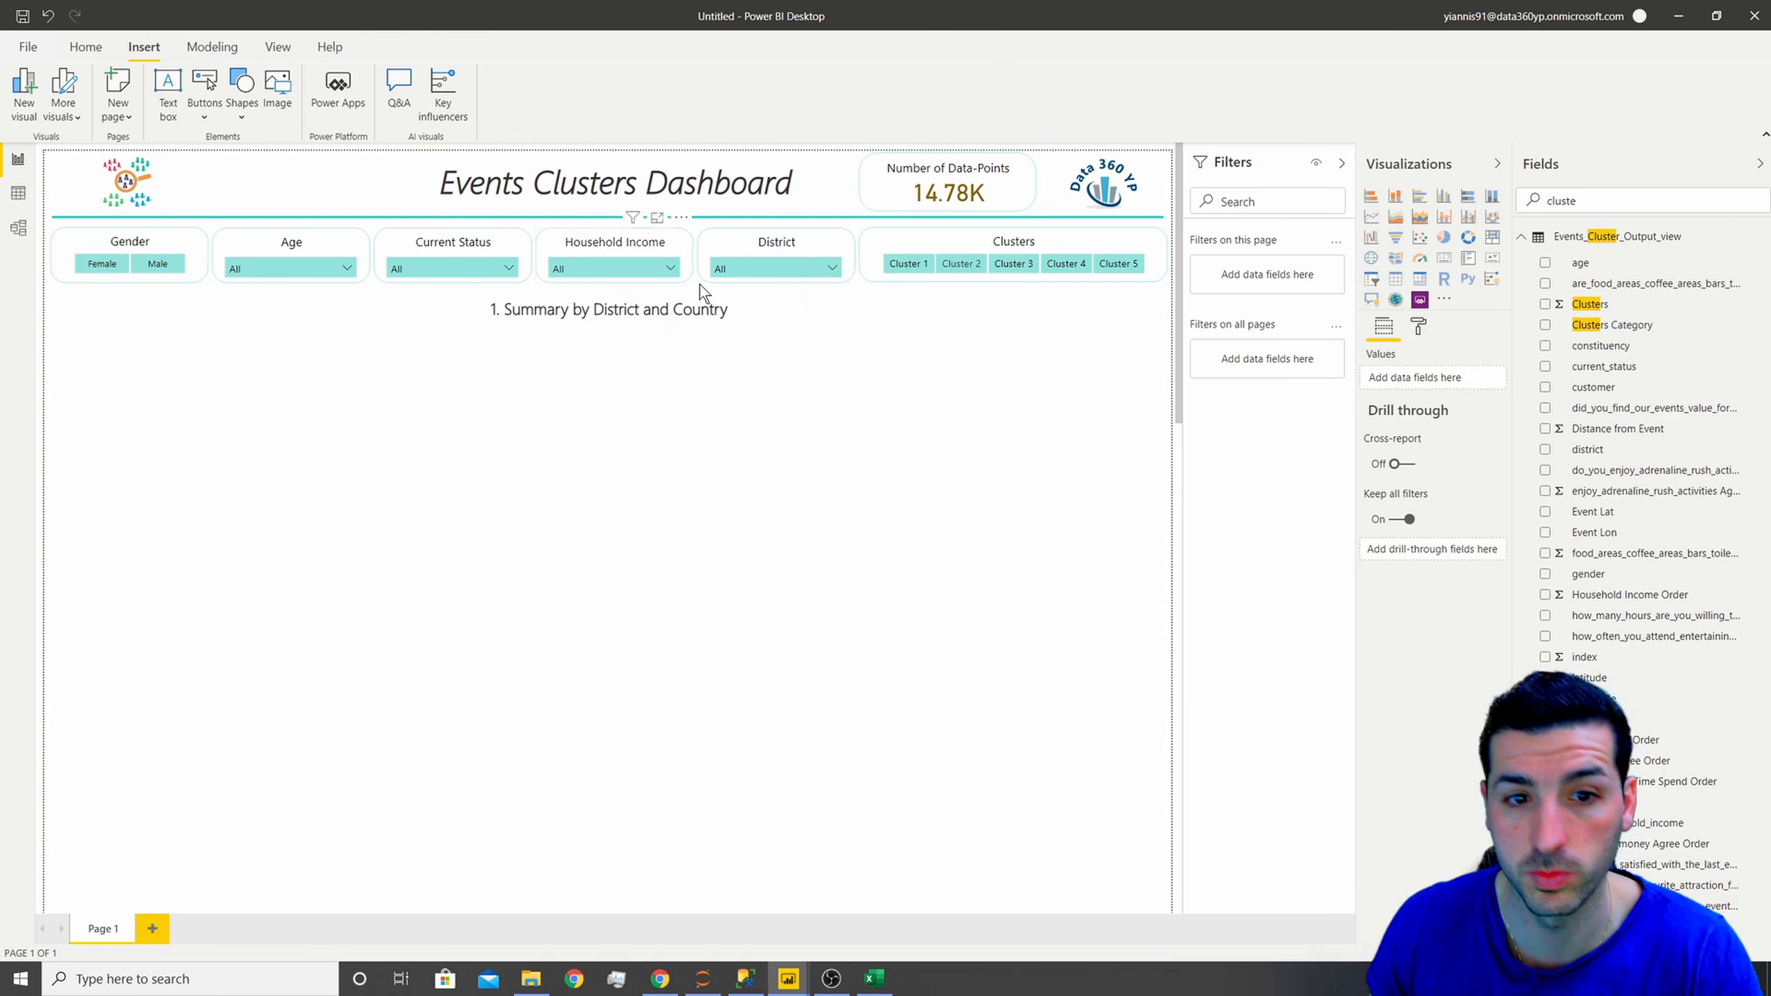
- Give the section heading's text box a teal border with a 20 px corner radius
left_click(746, 319)
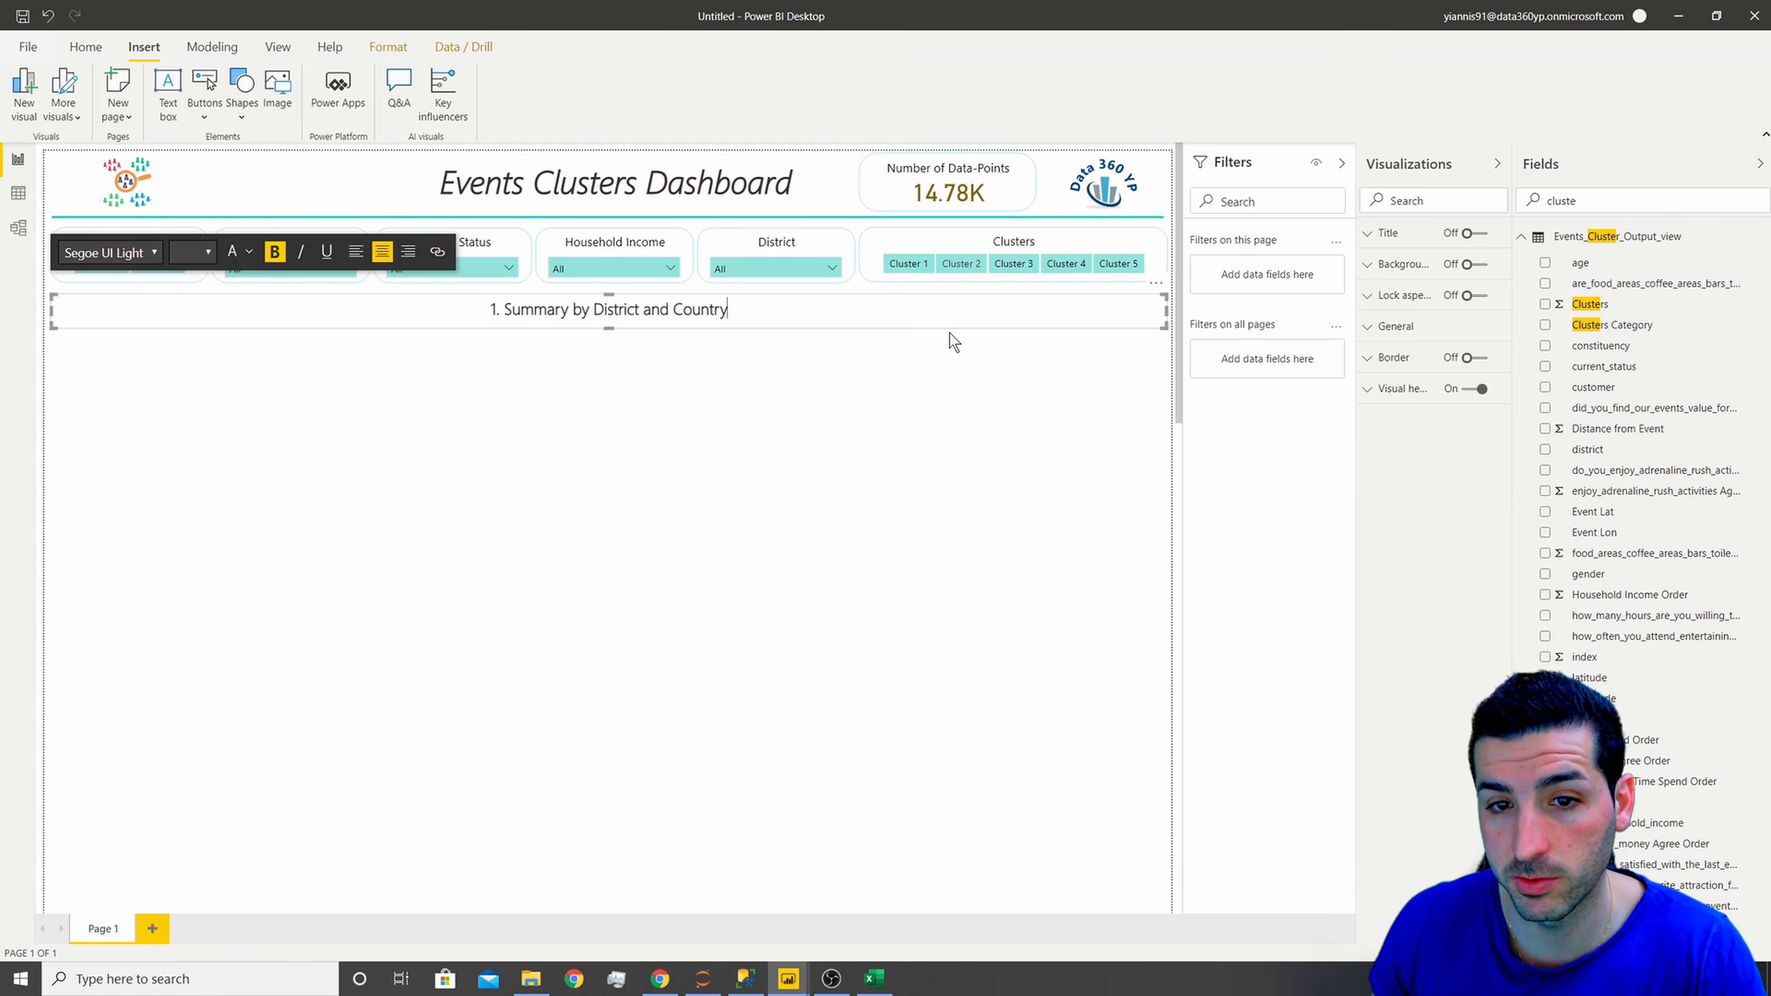
left_click(1473, 357)
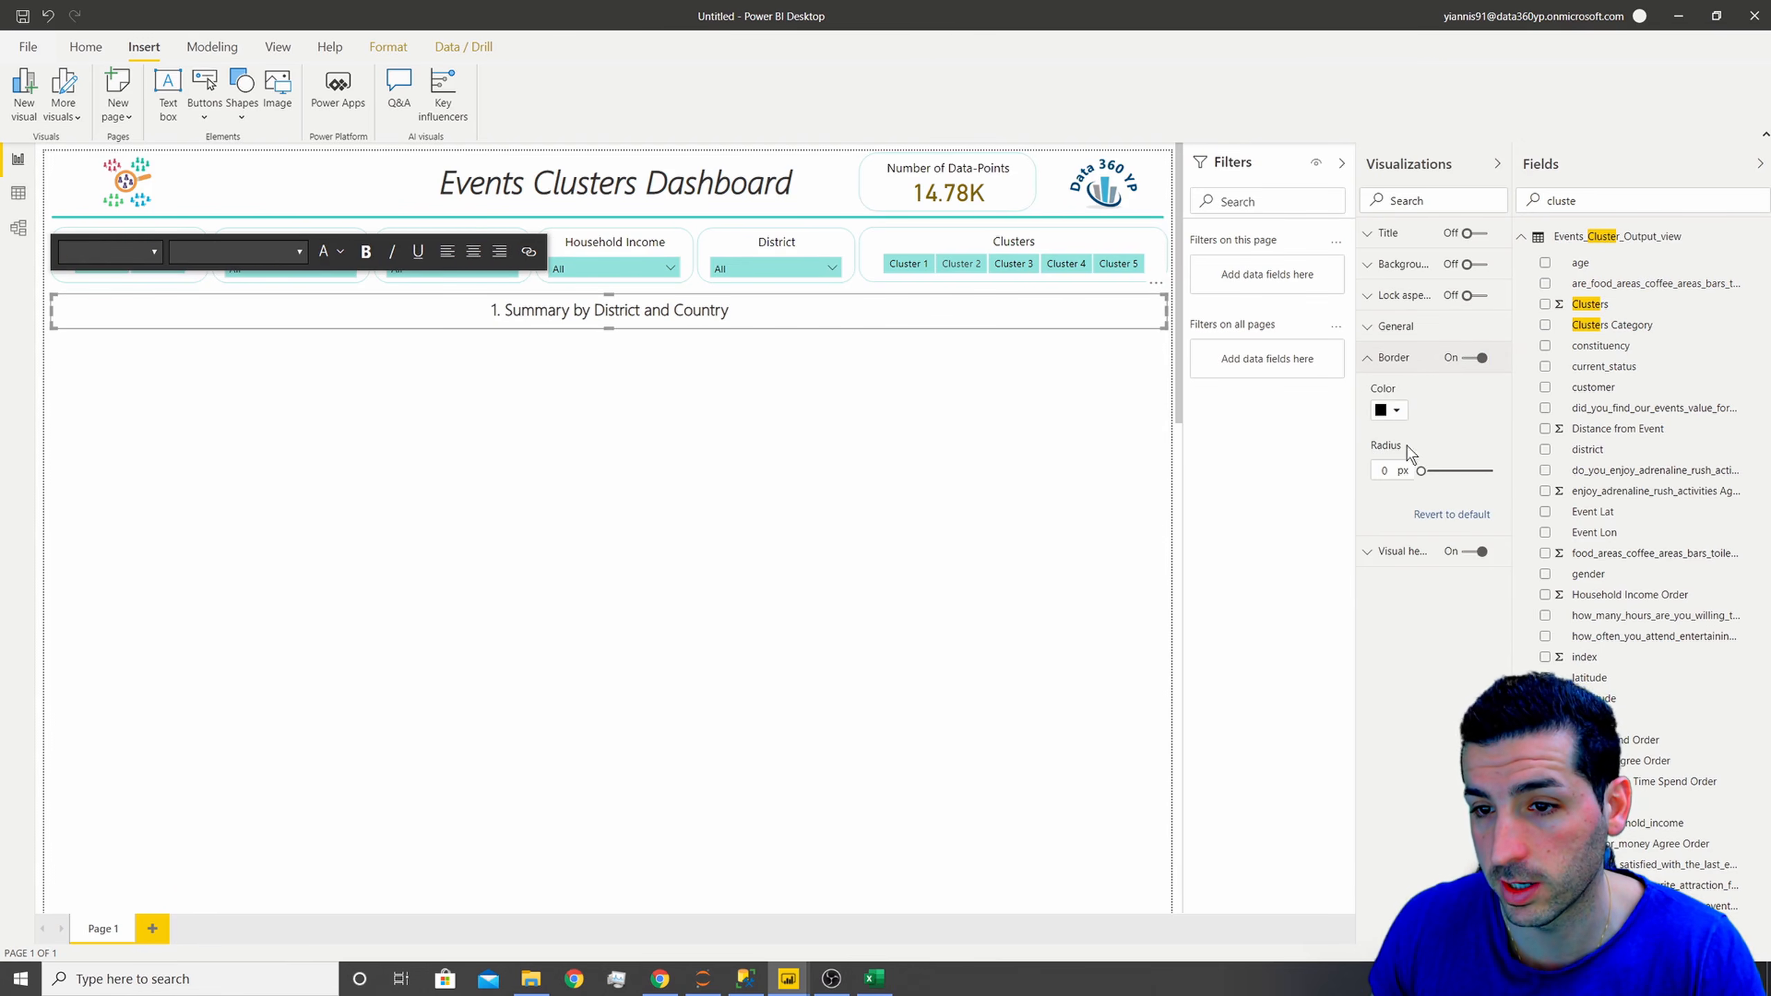
left_click(1388, 410)
left_click(1398, 467)
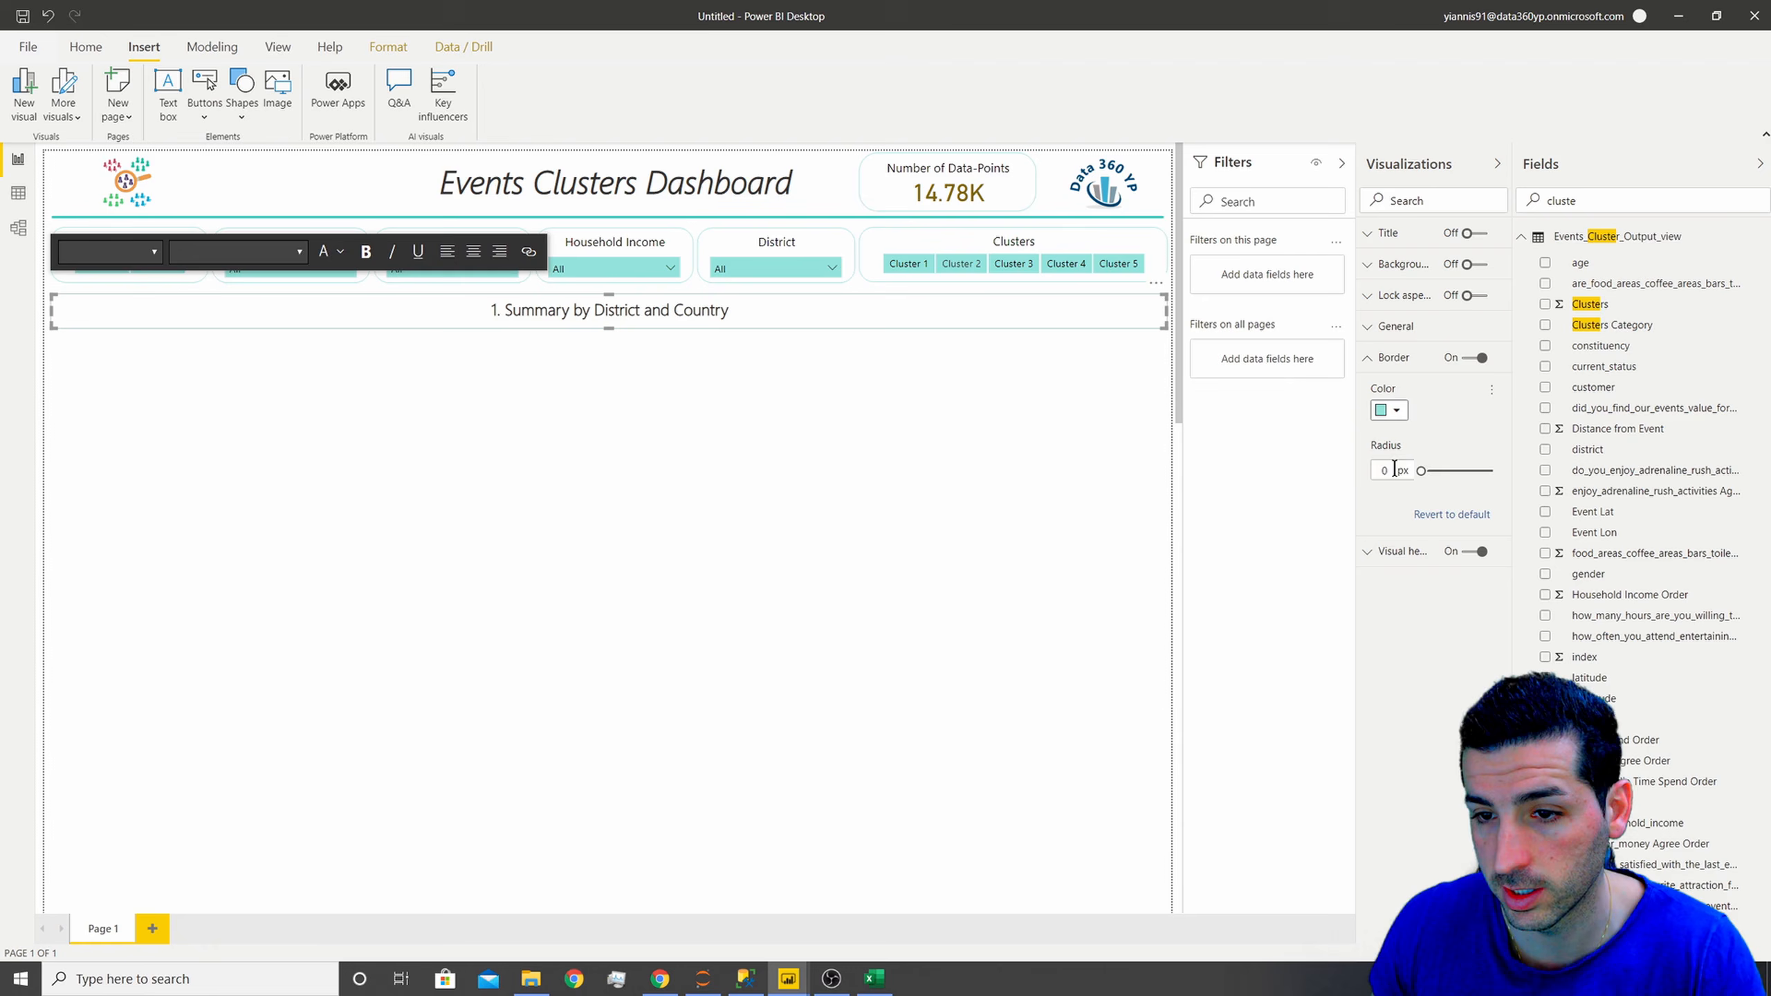
type("2")
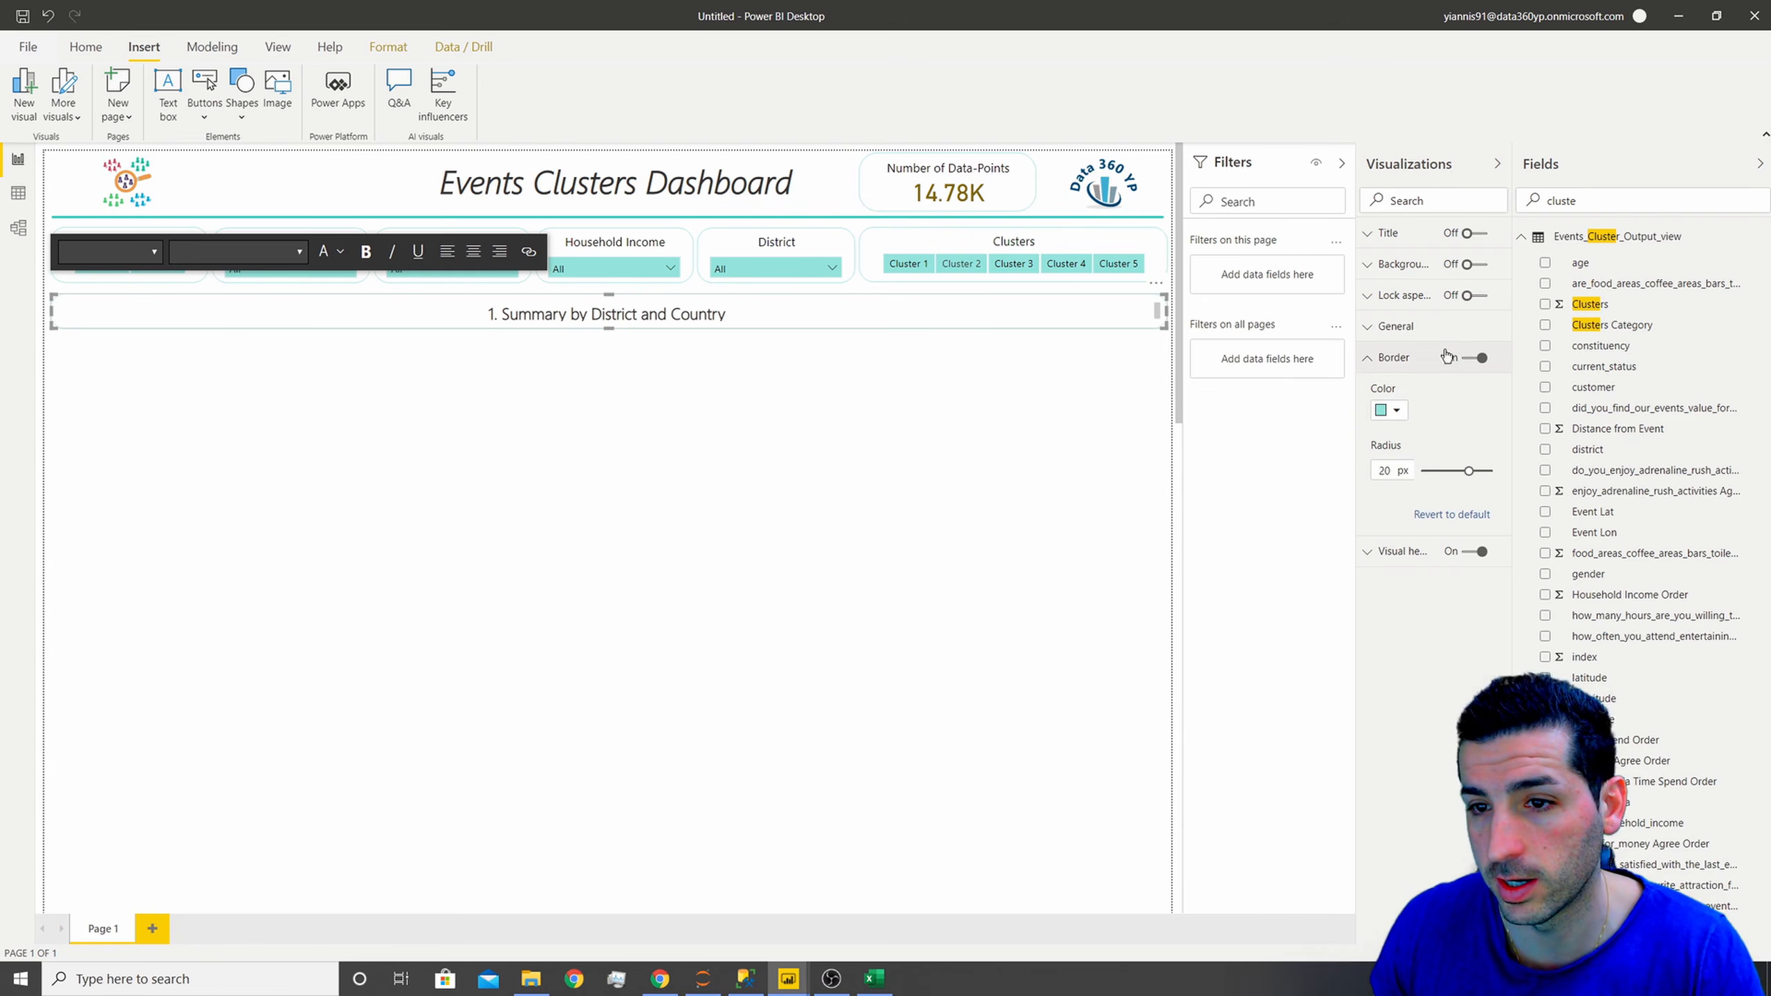
- Turn on the section heading's background and fill it with light blue
left_click(1475, 264)
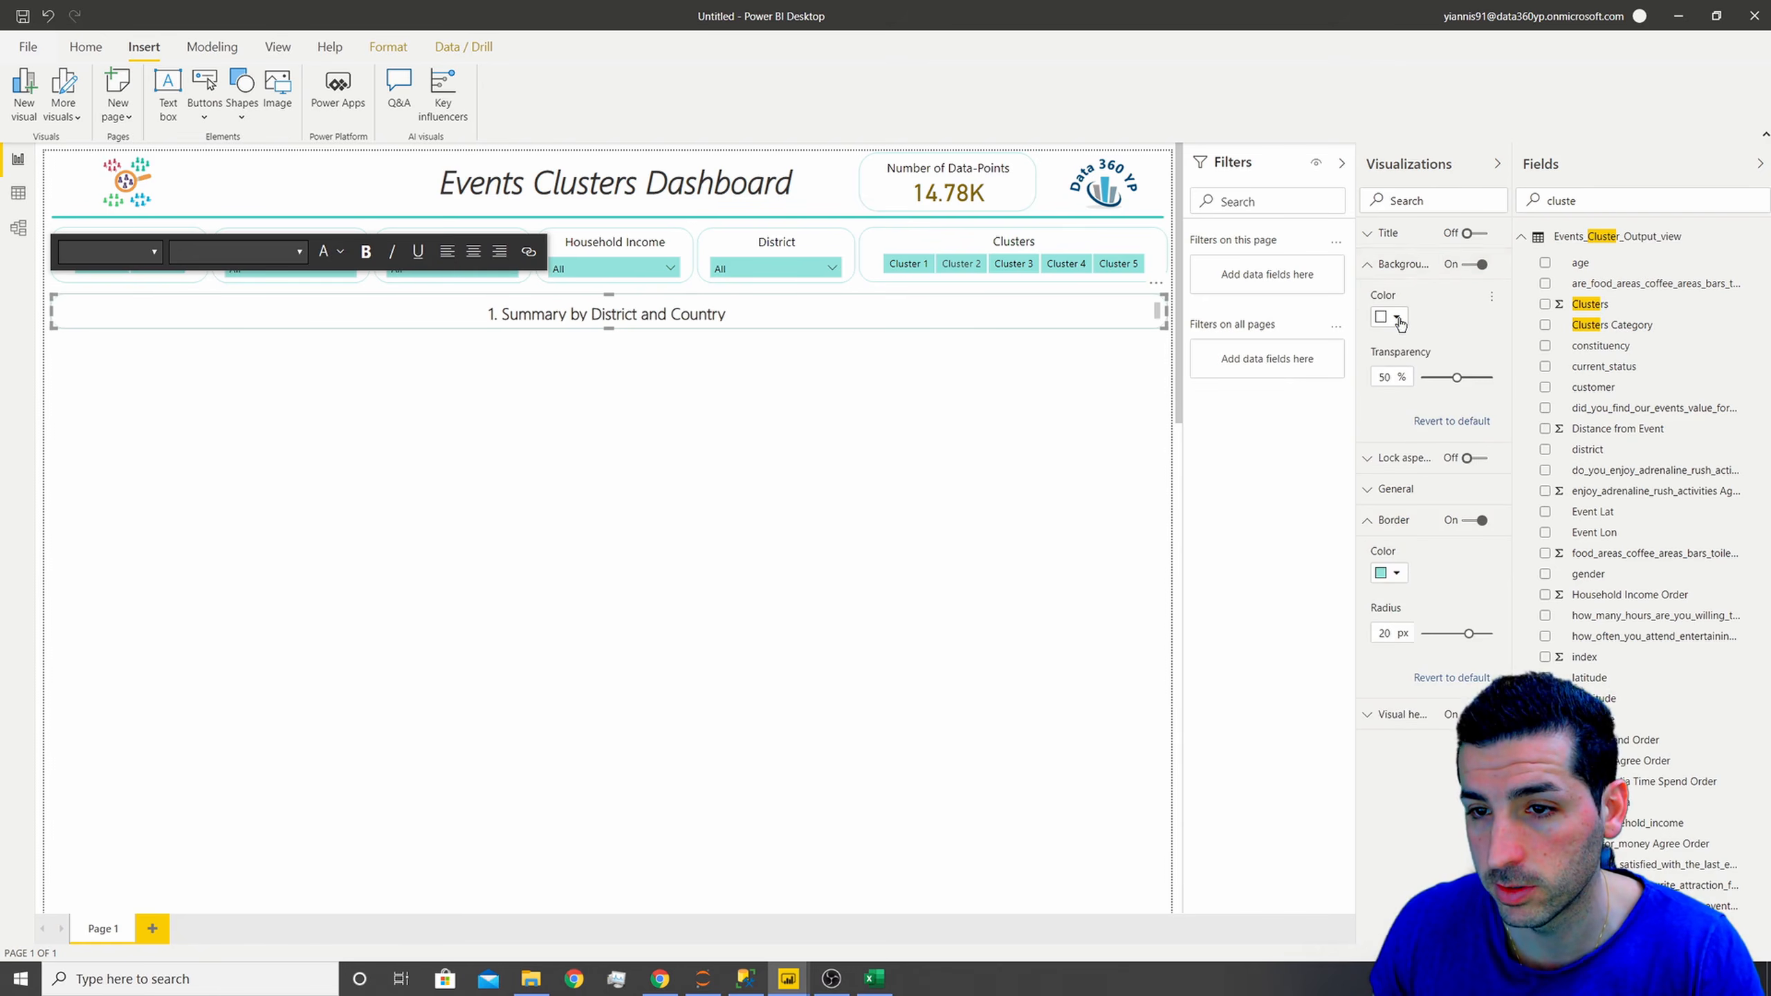
left_click(1397, 318)
left_click(1488, 388)
left_click(736, 507)
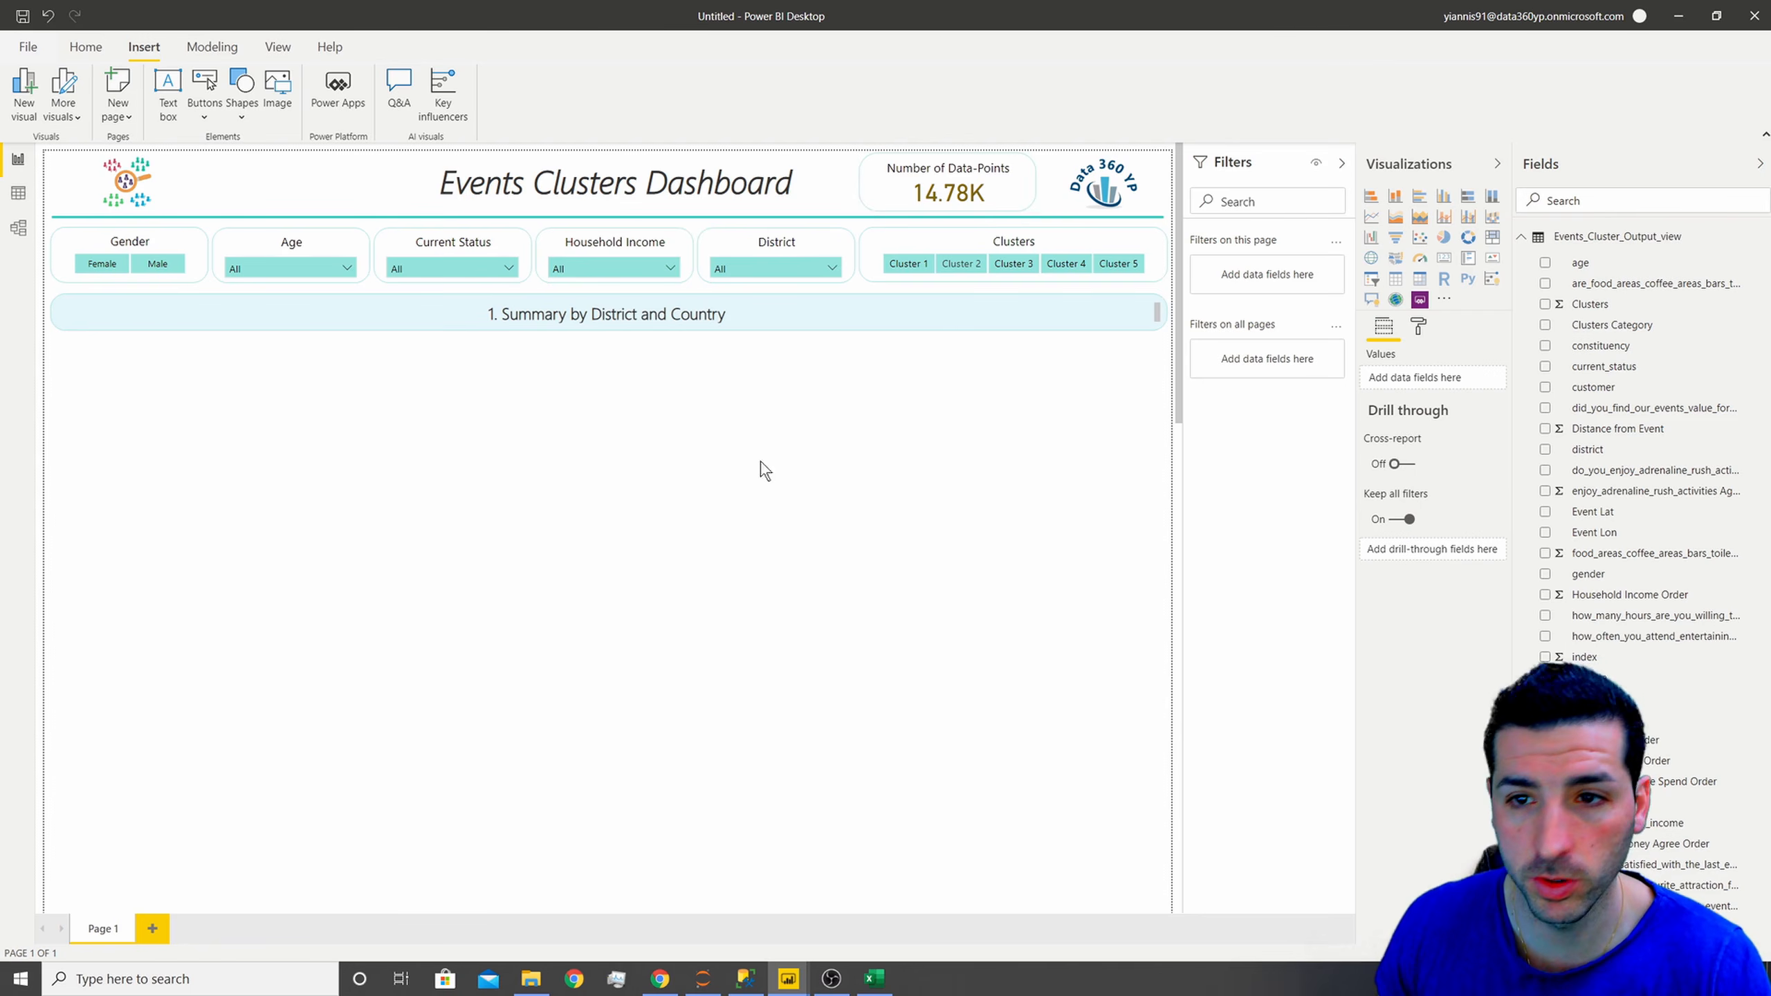
- Insert a map visual under the section heading and size it as a large, roughly square panel on the page's left side
left_click(1371, 258)
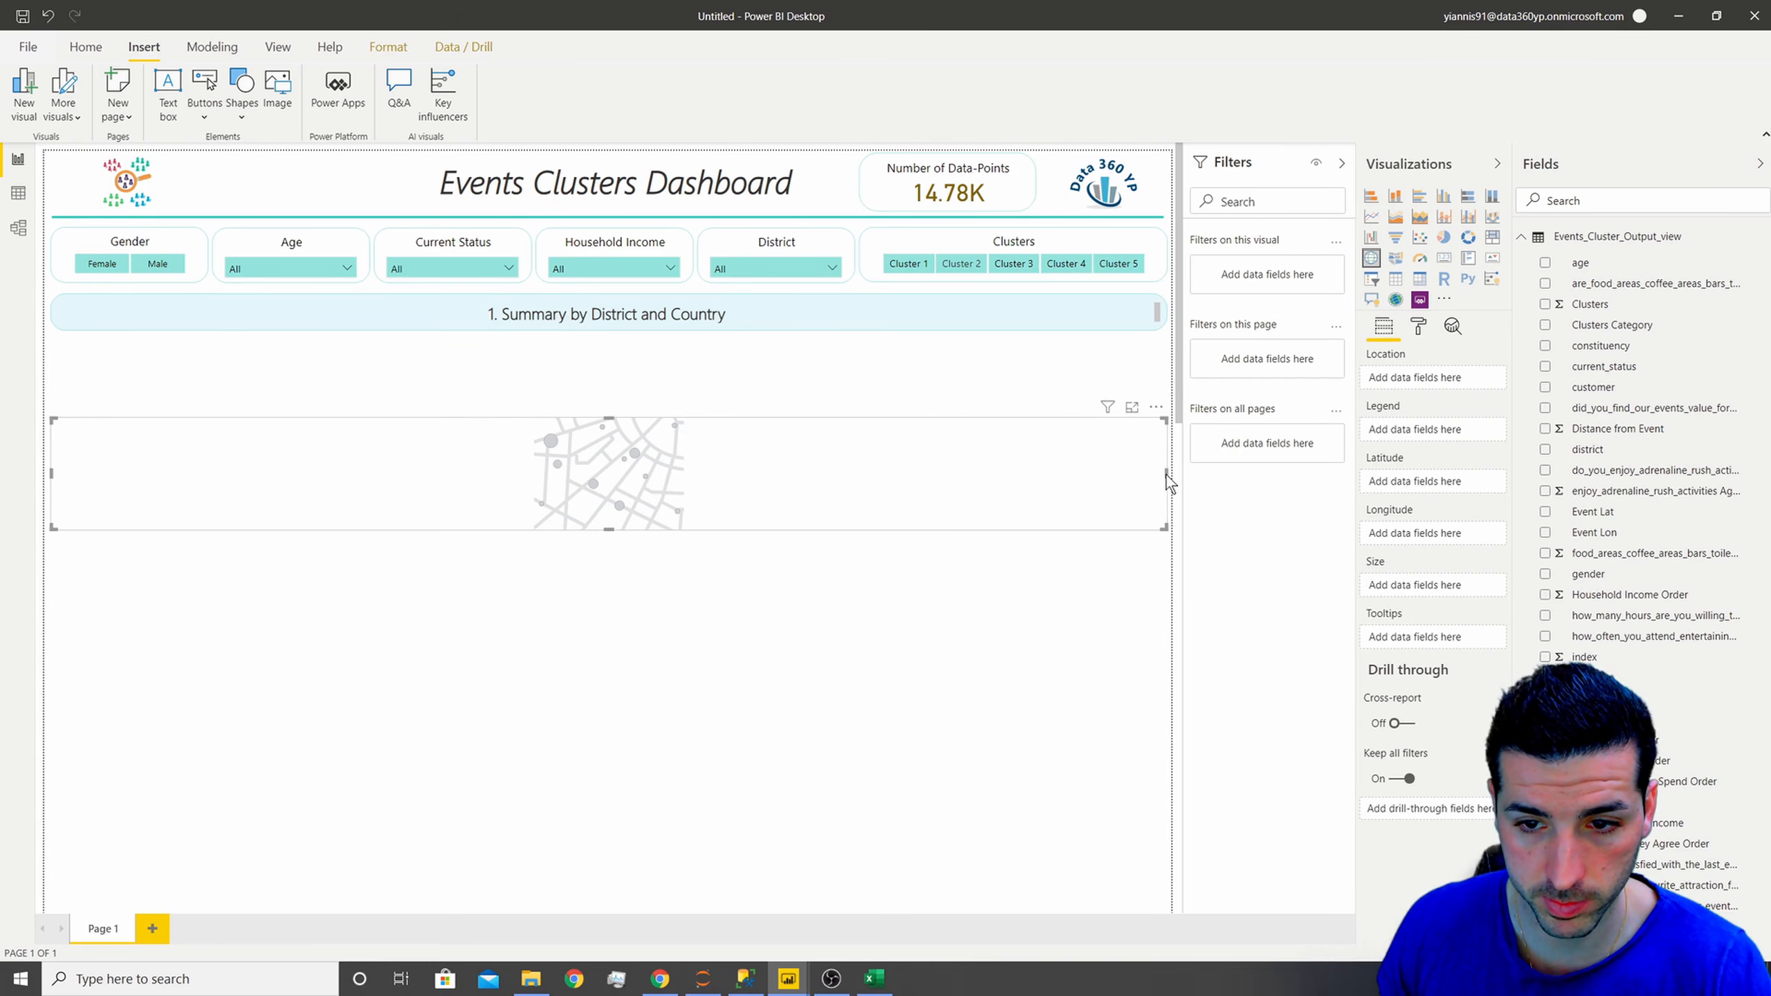
left_click_drag(1165, 477, 475, 474)
left_click_drag(264, 417, 271, 339)
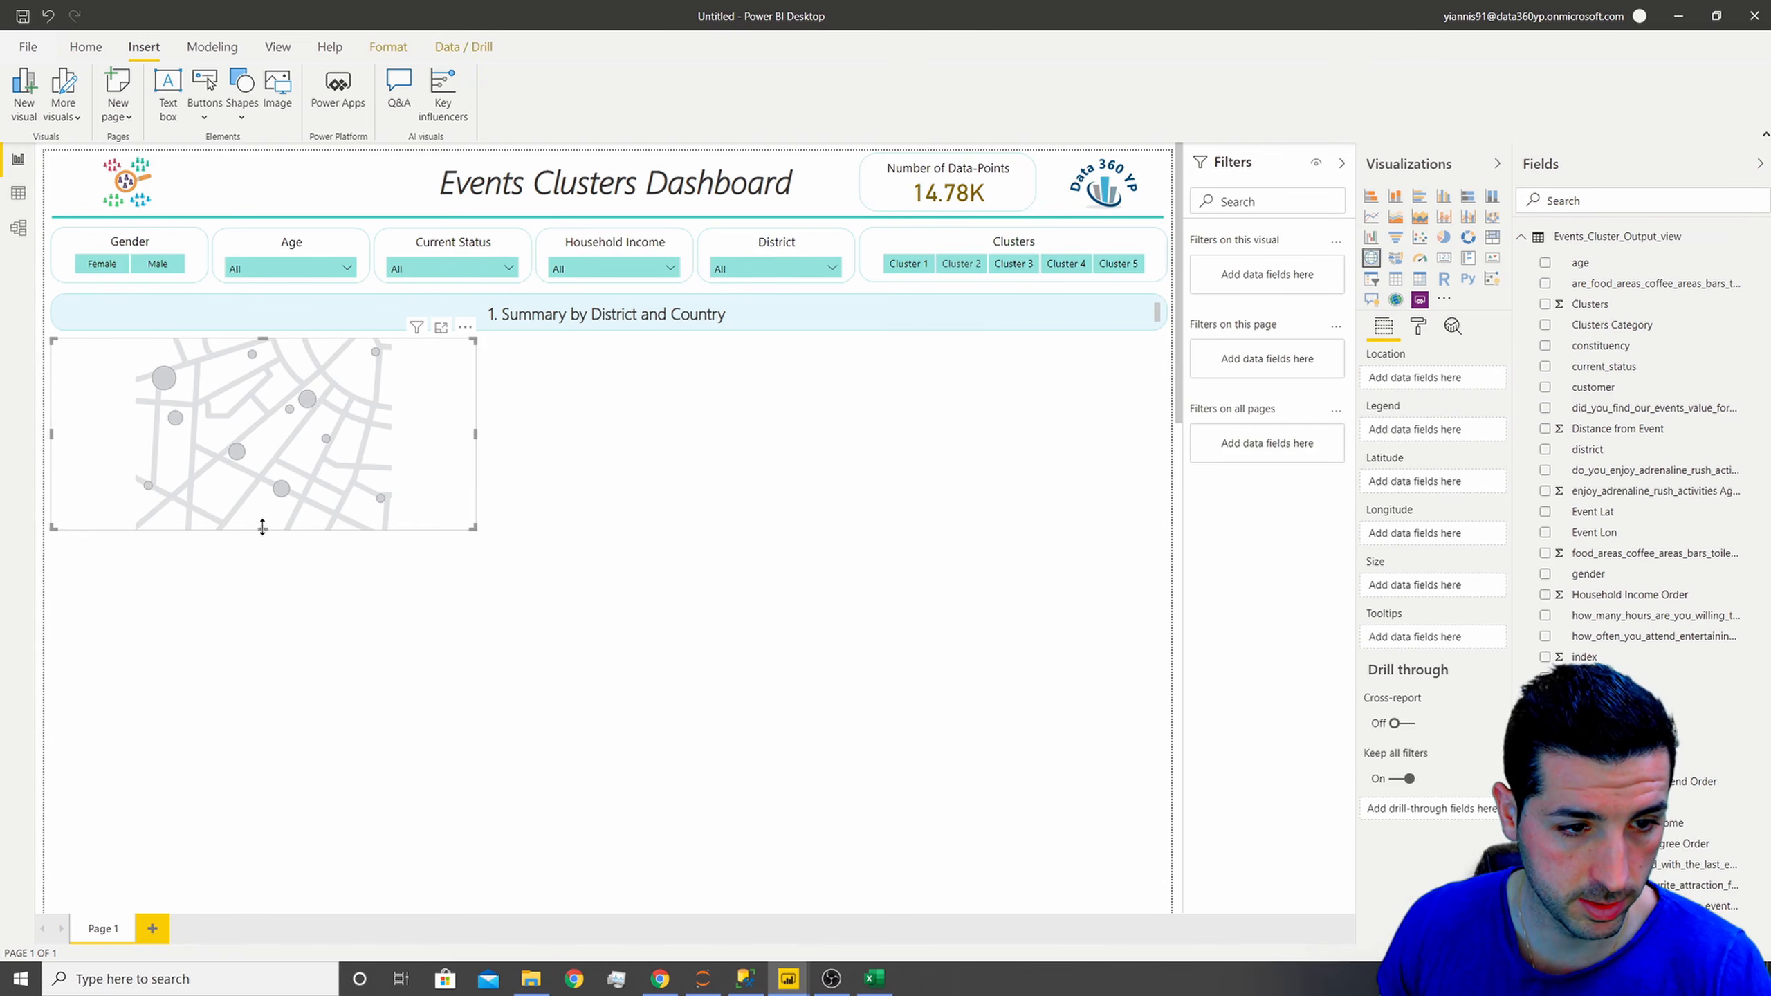
left_click_drag(263, 531, 263, 783)
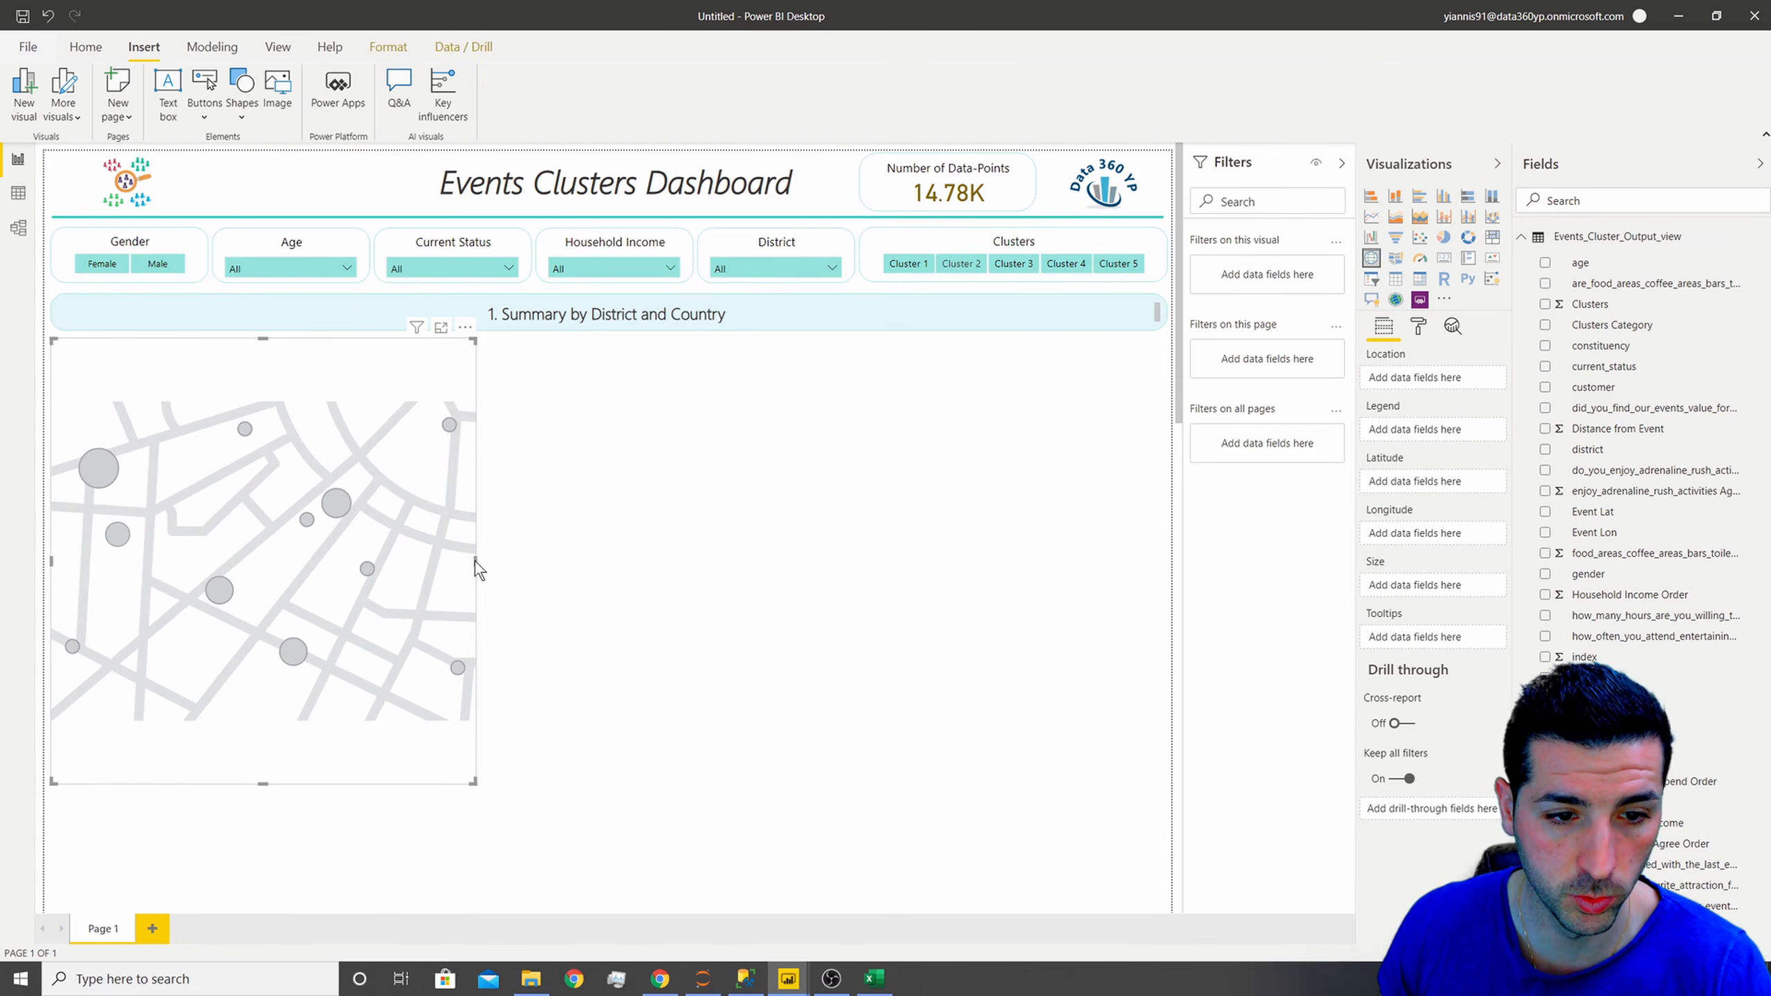
left_click_drag(474, 562, 531, 560)
left_click(644, 620)
left_click(409, 551)
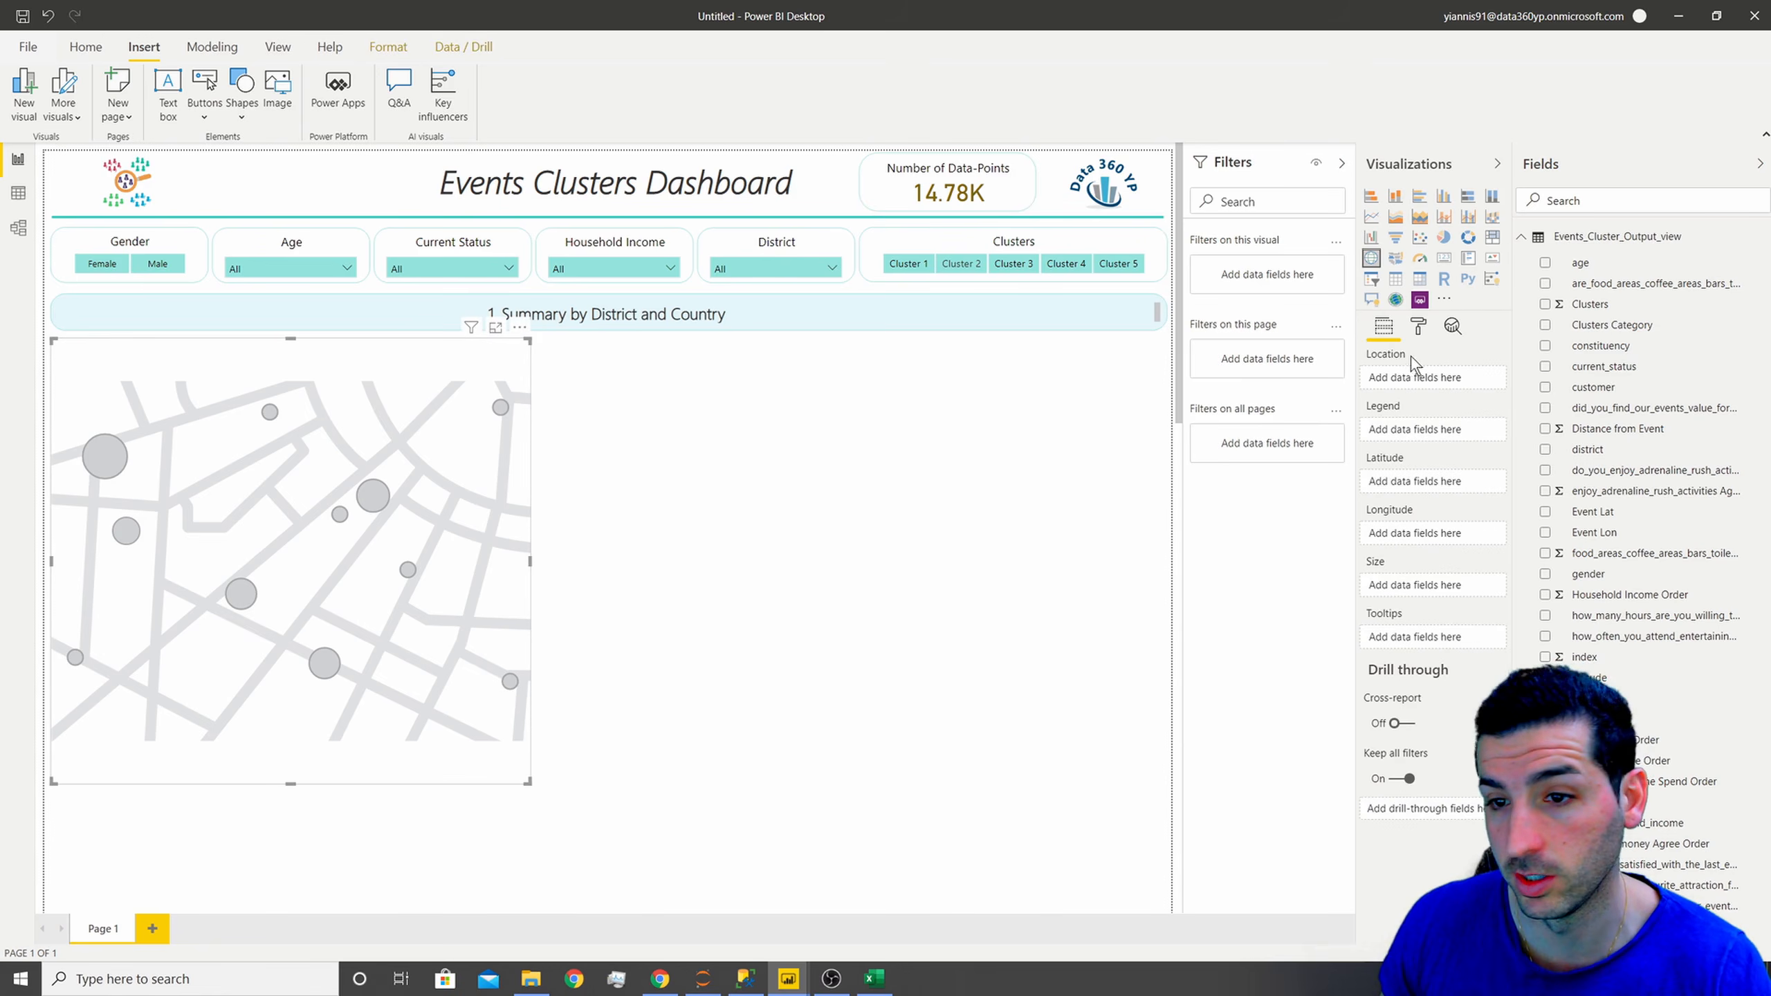
- Find the district field and assign it as the map's Location
left_click(1601, 202)
type("d")
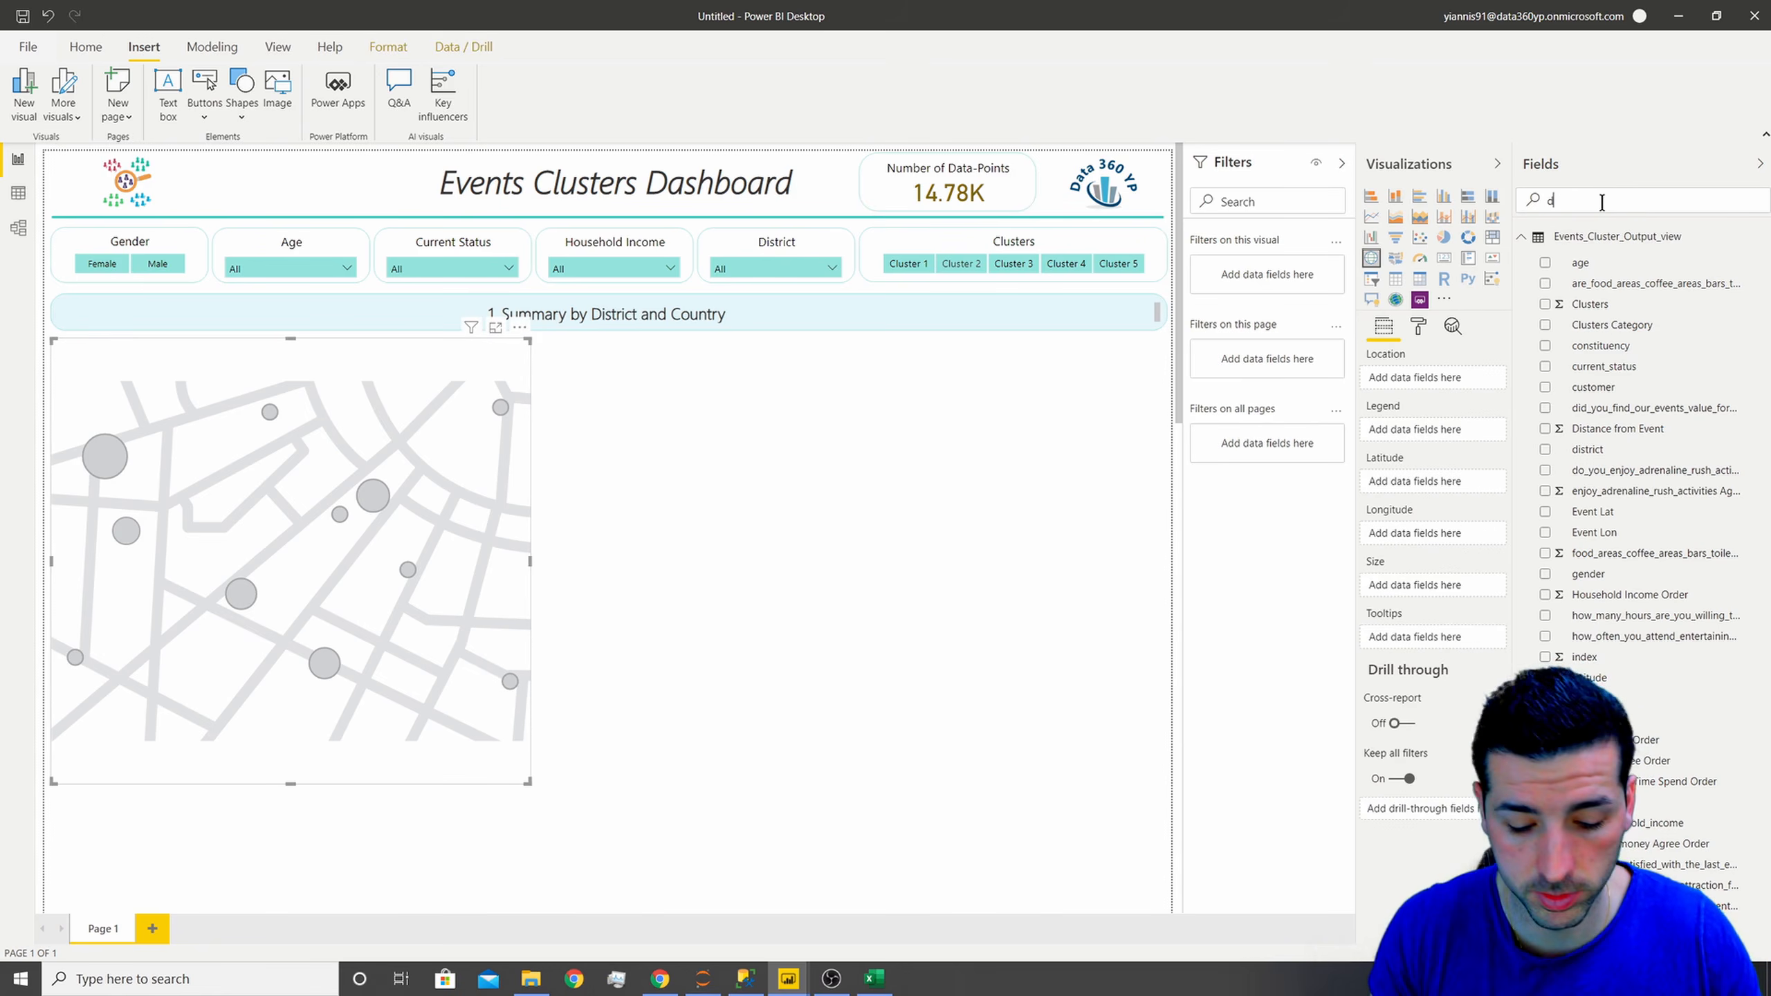
type("i")
left_click_drag(1597, 305, 1422, 382)
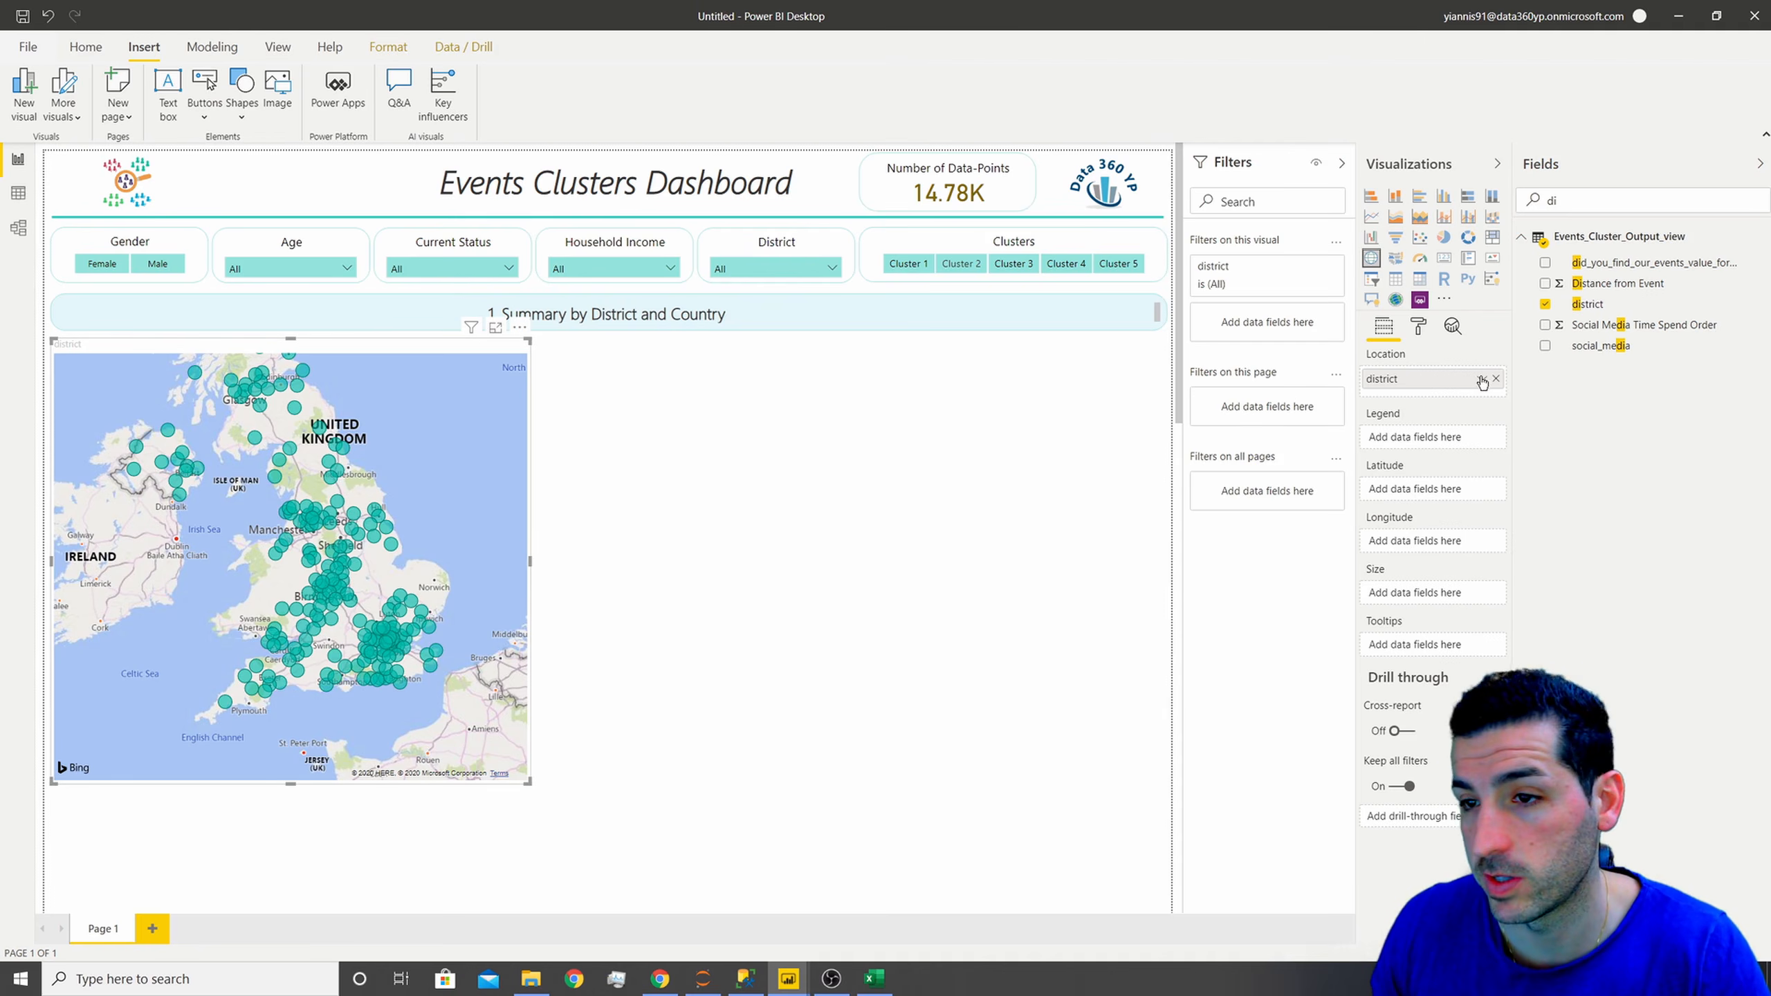
- Assign the longitude field to the map's Longitude and open its summarization options
left_click_drag(1570, 204, 1510, 211)
type("lo")
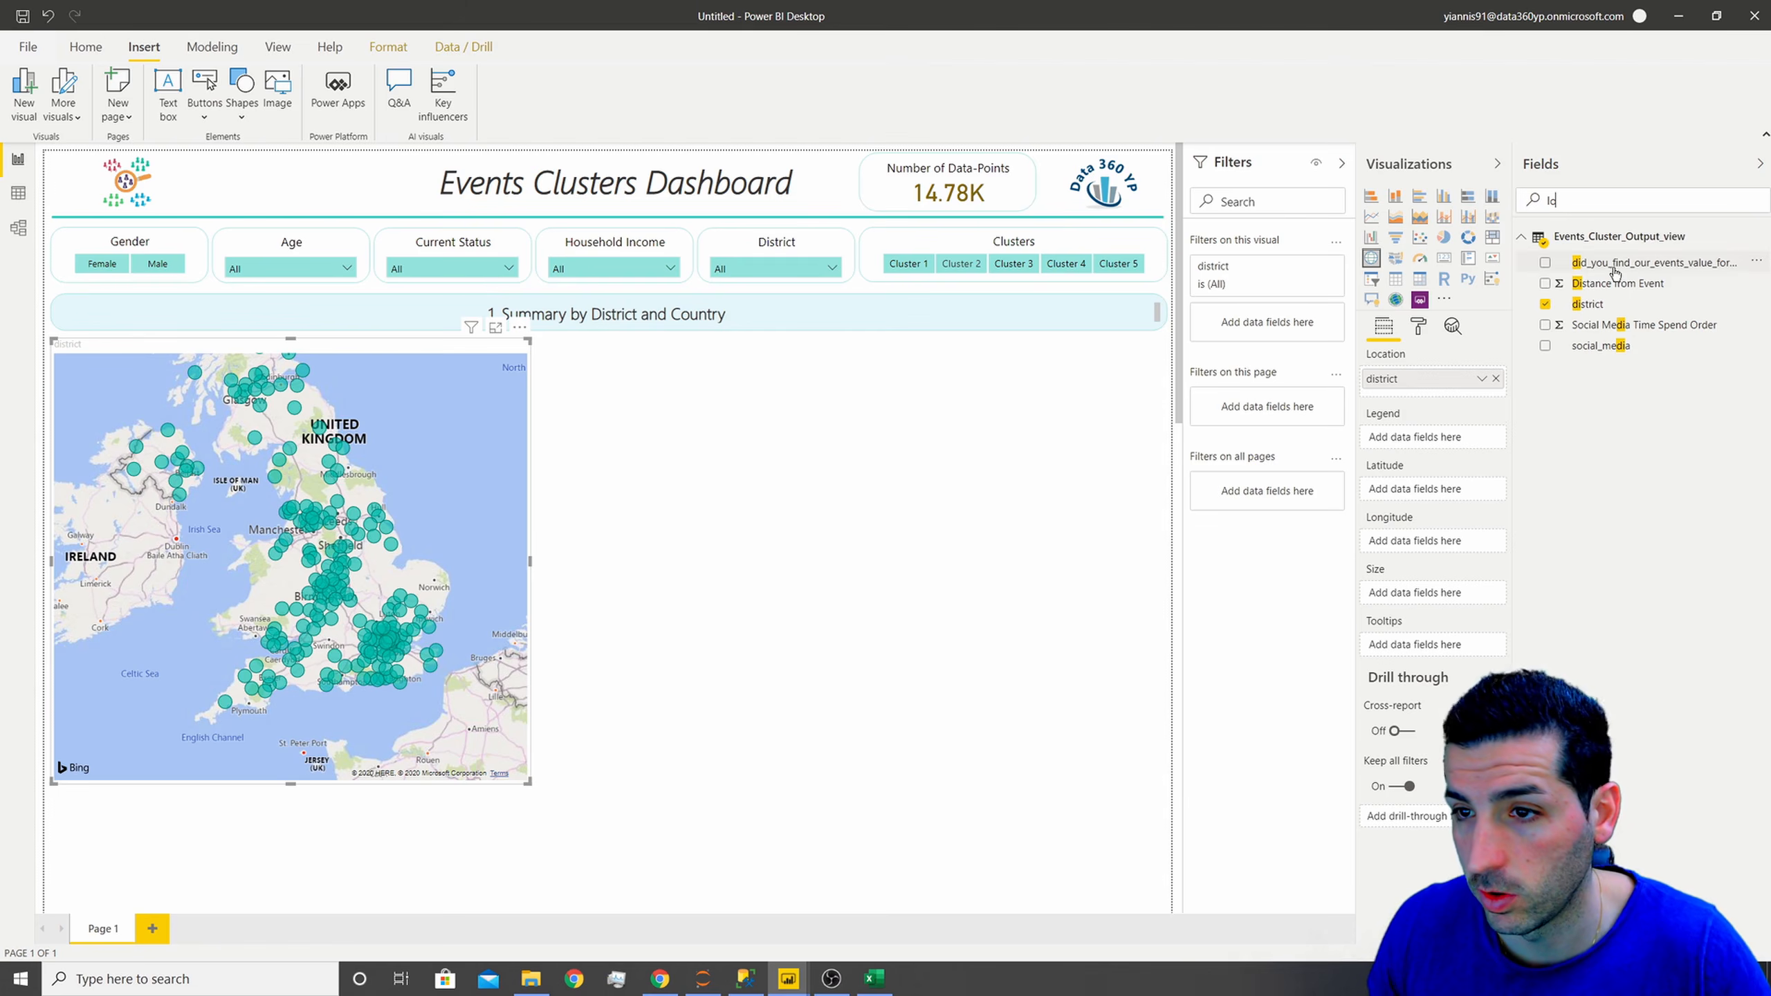
left_click_drag(1593, 282, 1446, 551)
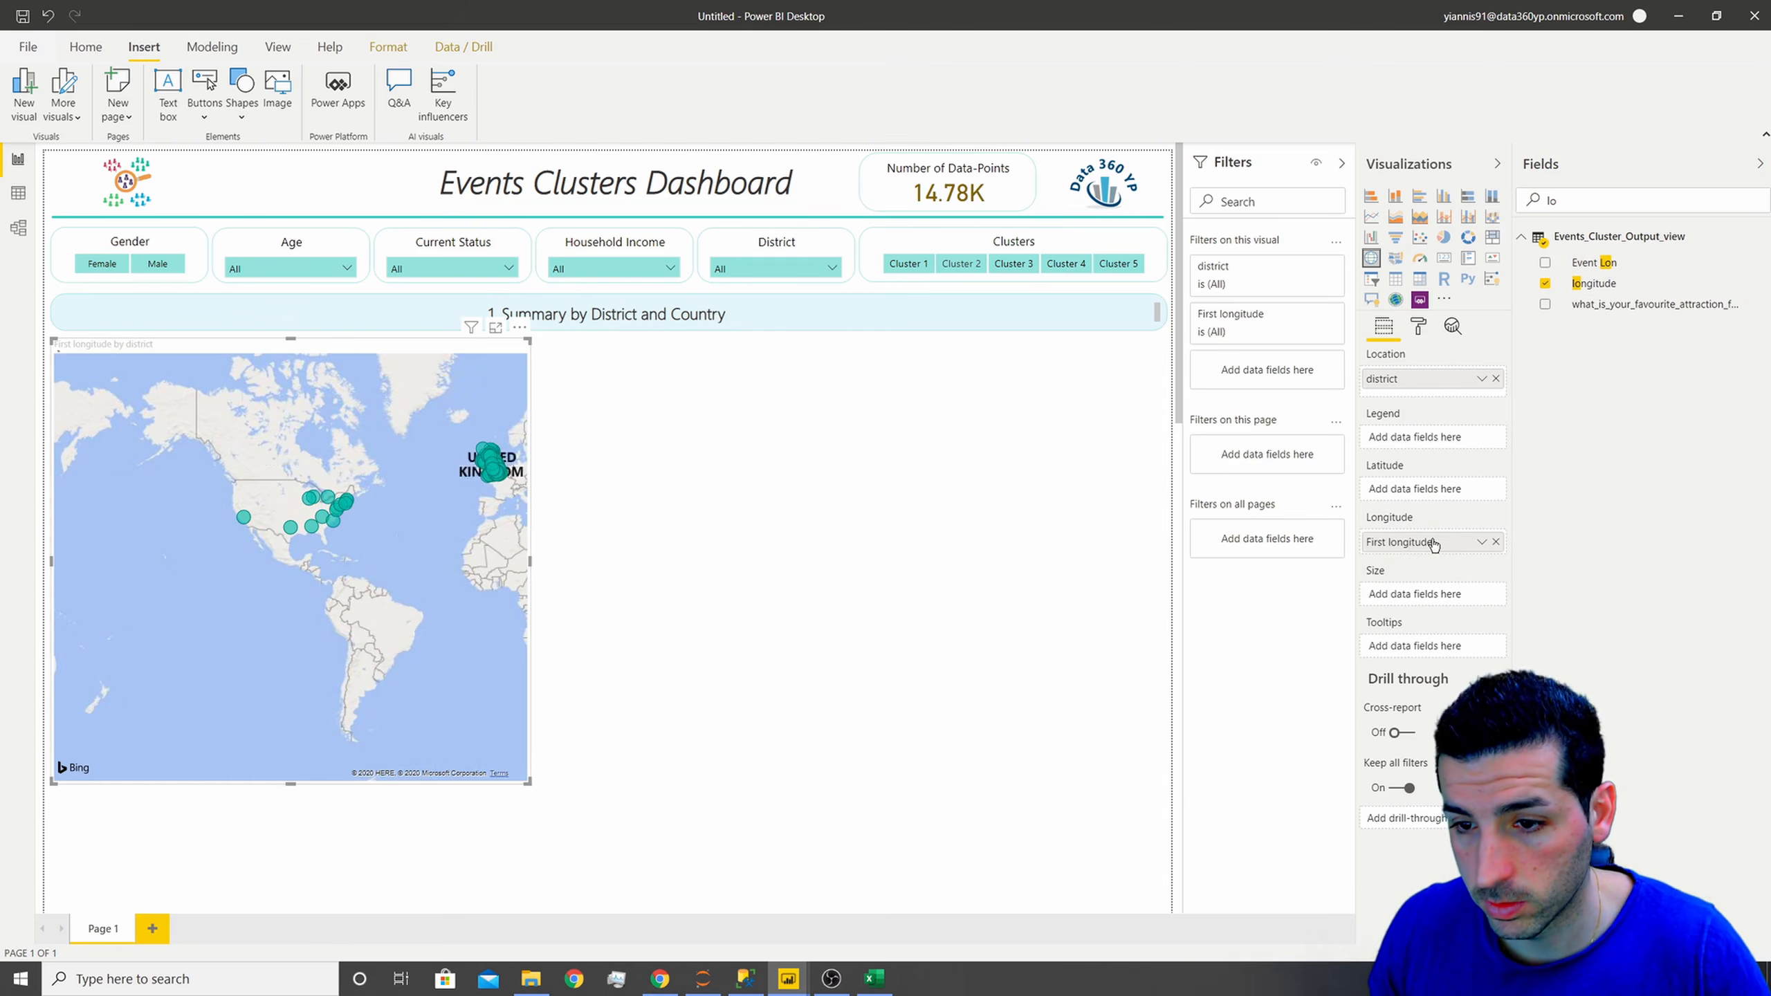
left_click(1482, 543)
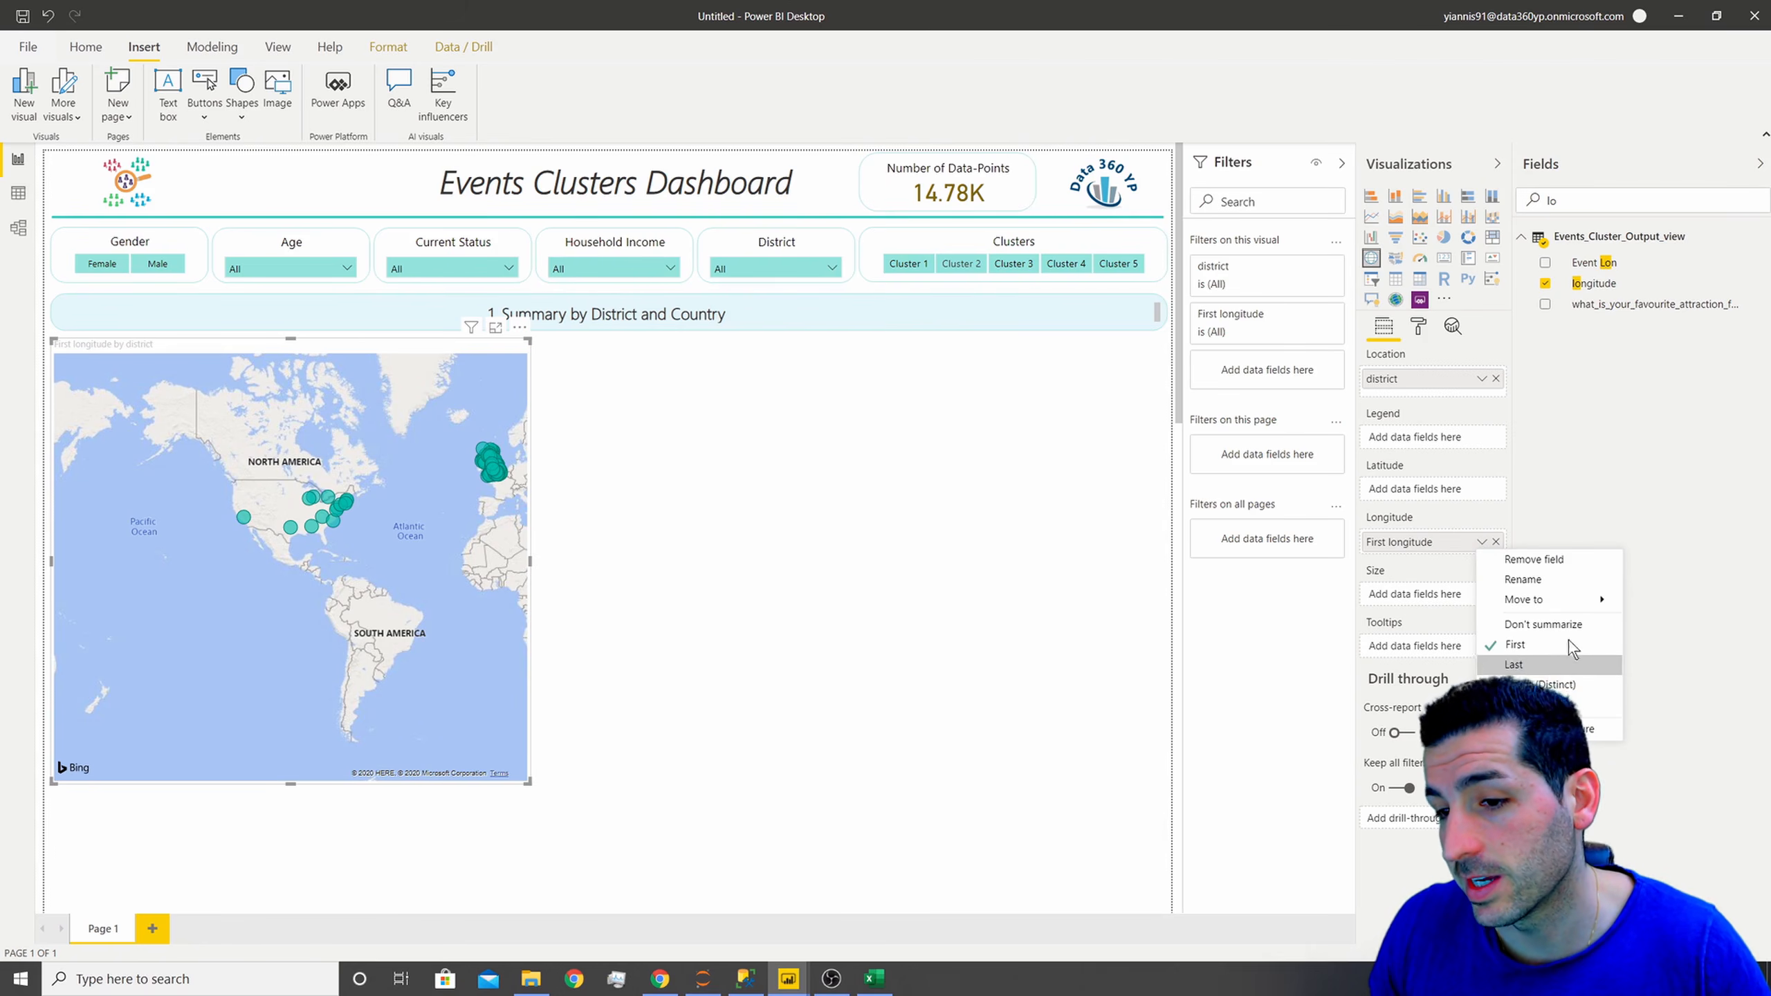
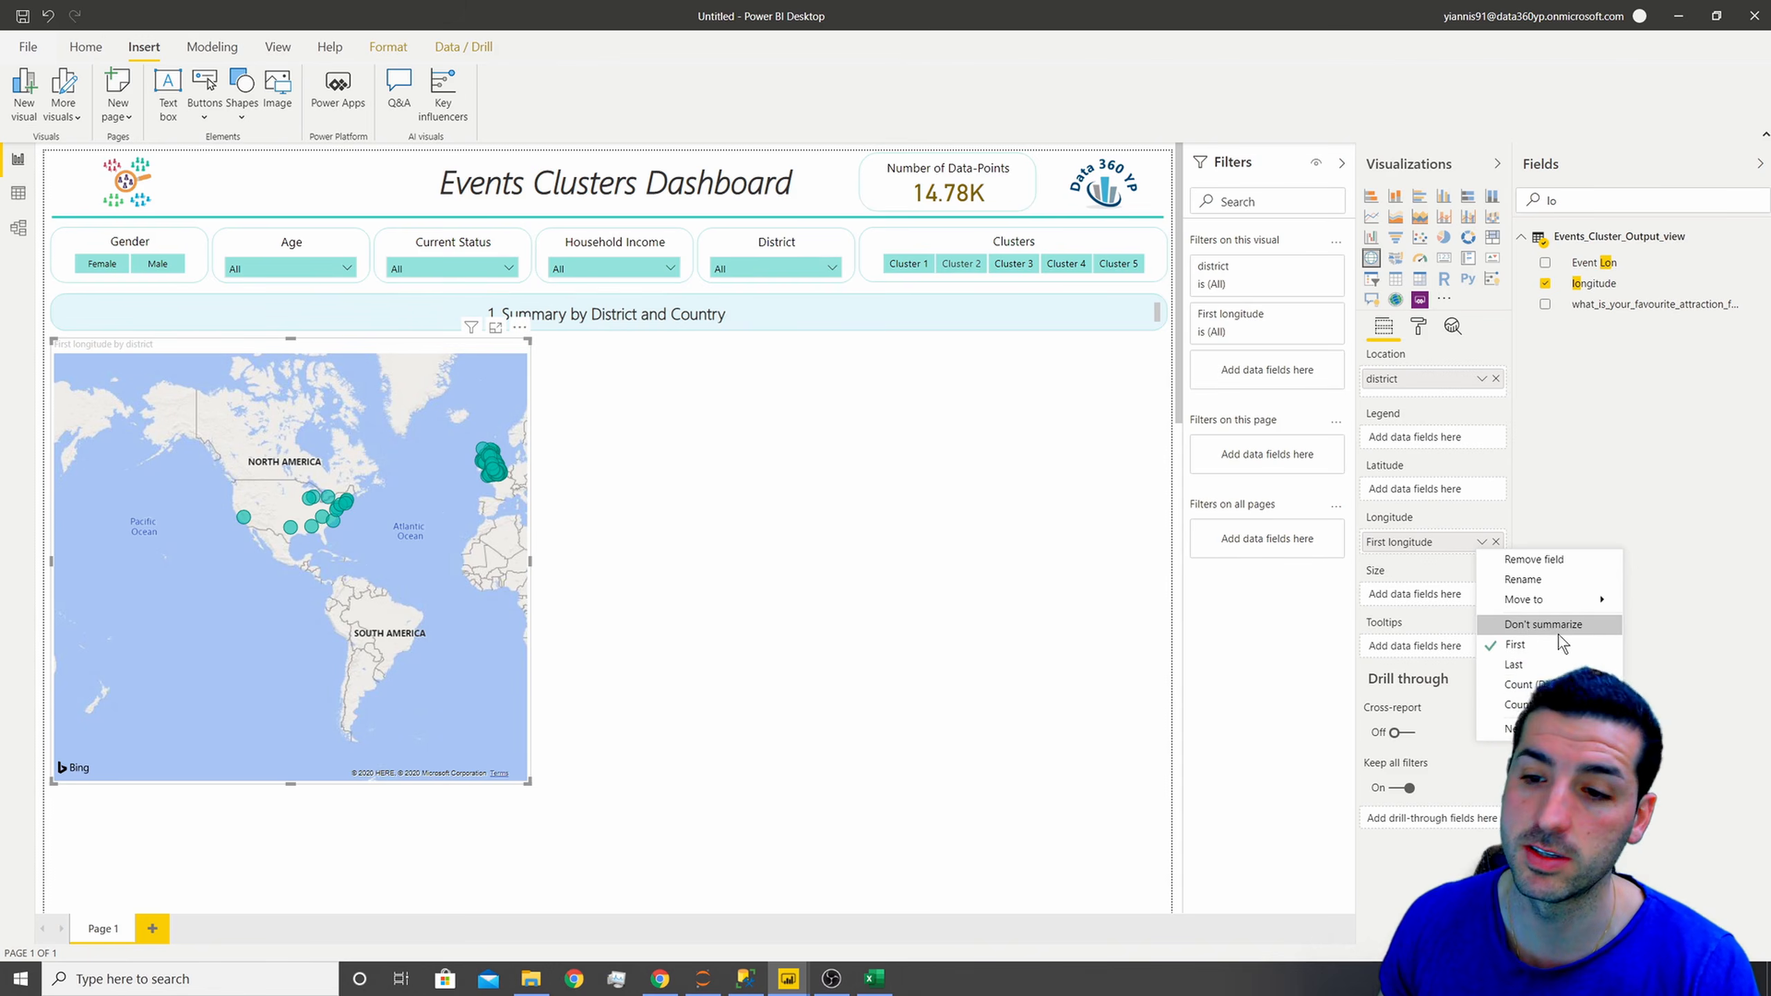
- Switch to the table data and open the Events_Cluster_Output_view query for editing
left_click(18, 196)
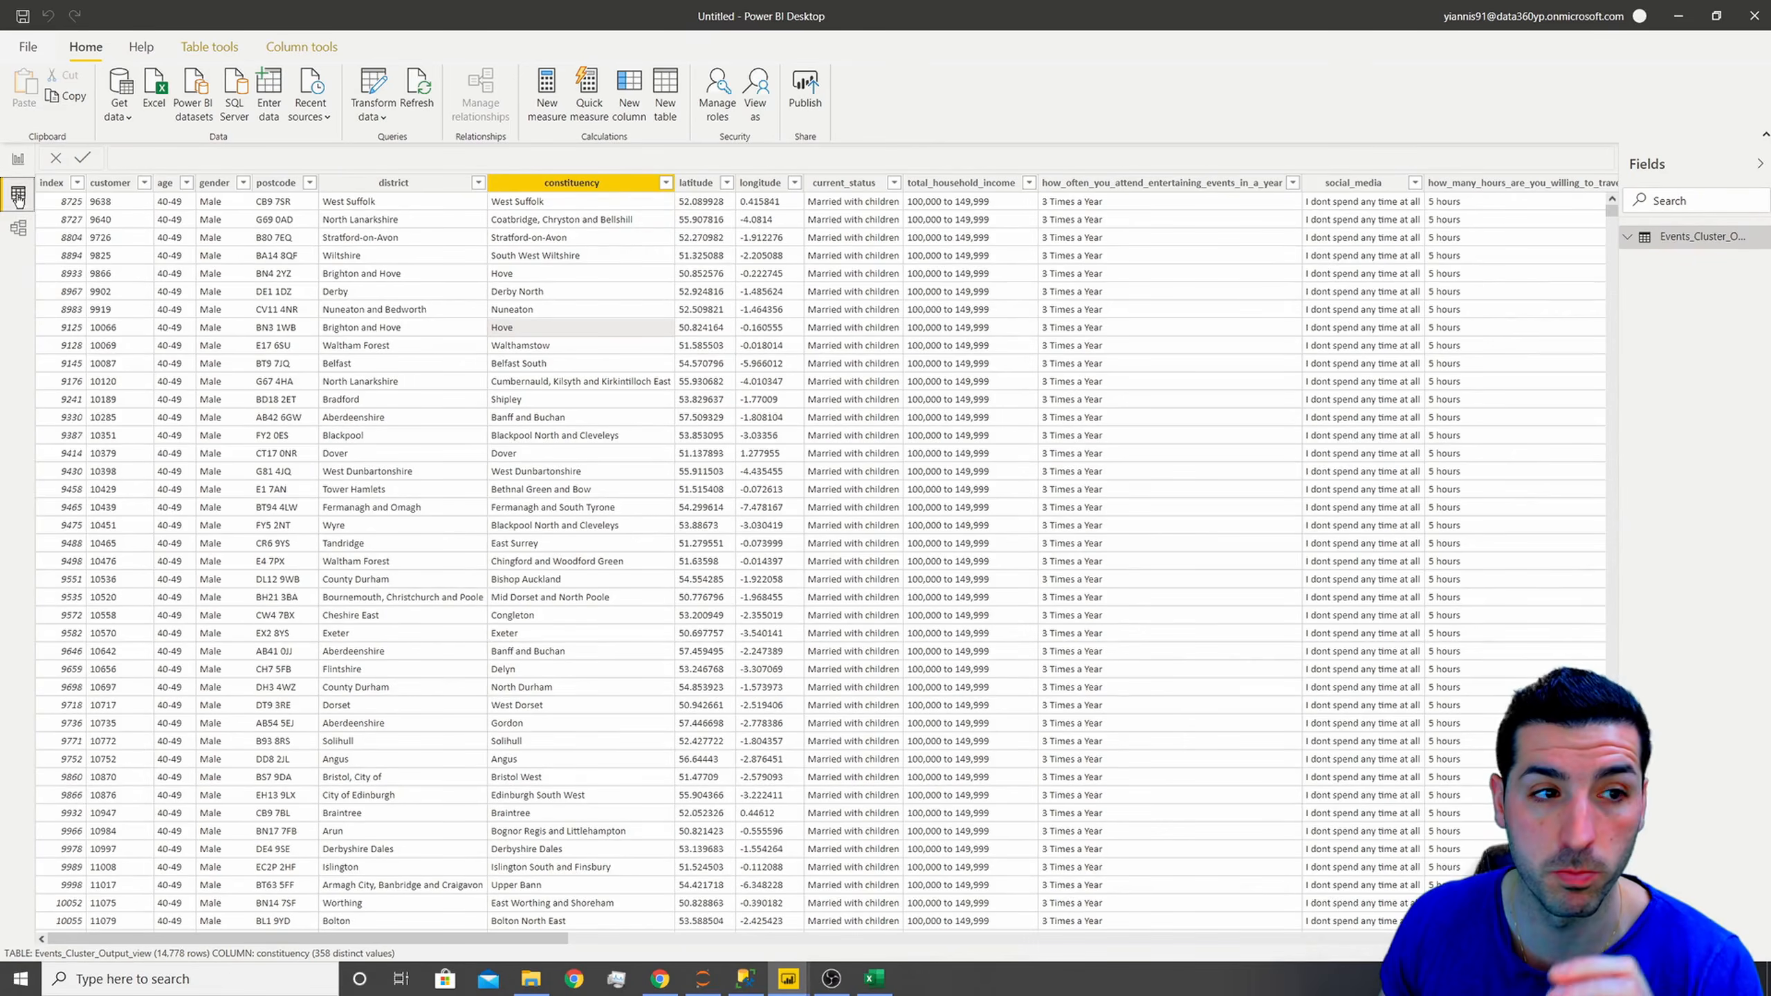
right_click(1689, 240)
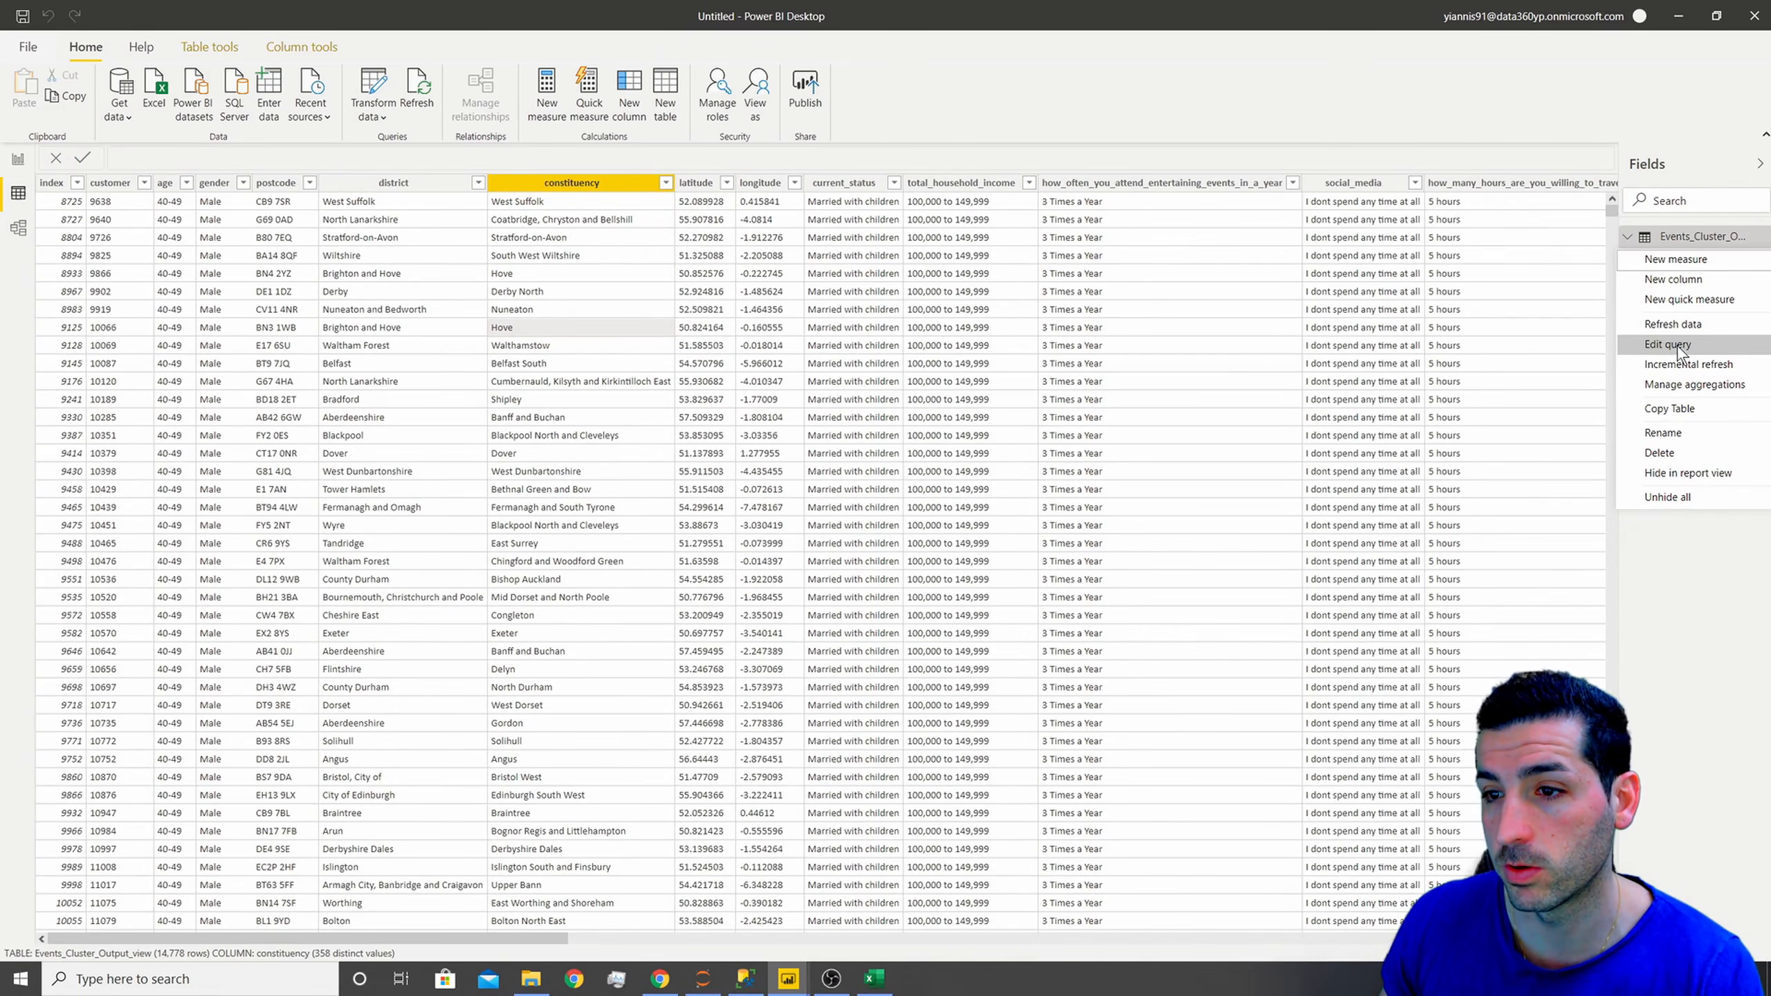
left_click(1668, 344)
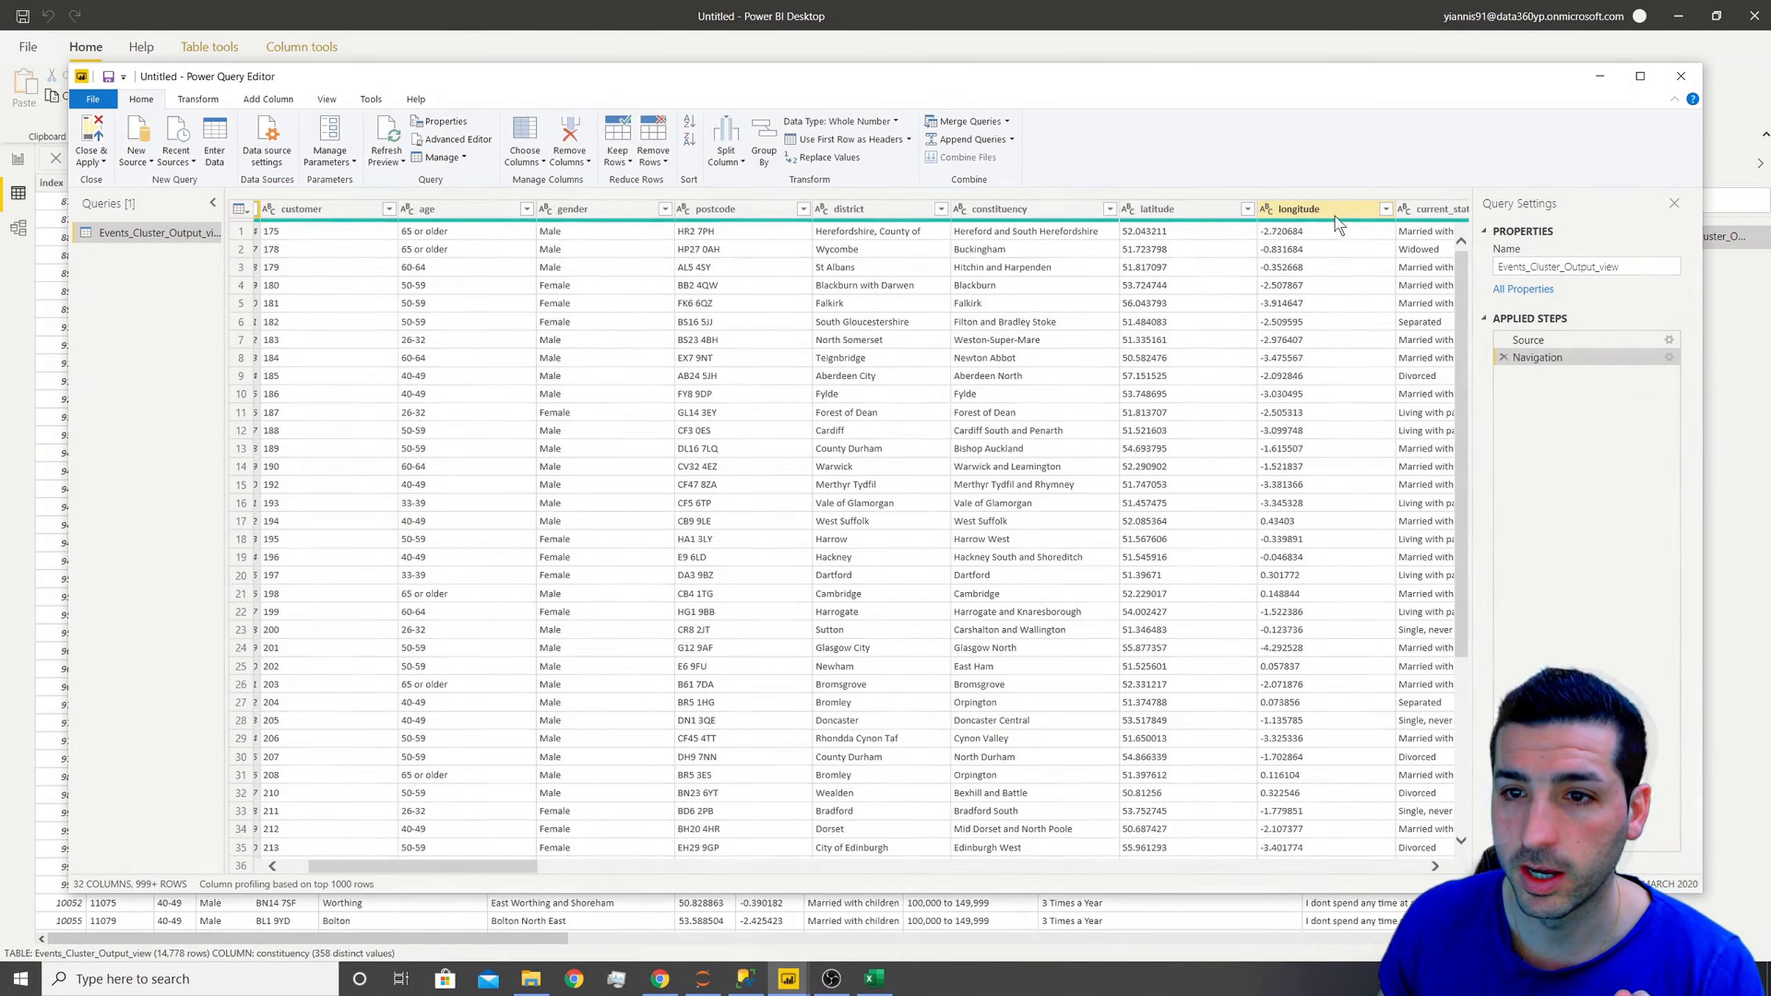
- Change the data type of the latitude and longitude columns to Decimal Number
left_click(1188, 204)
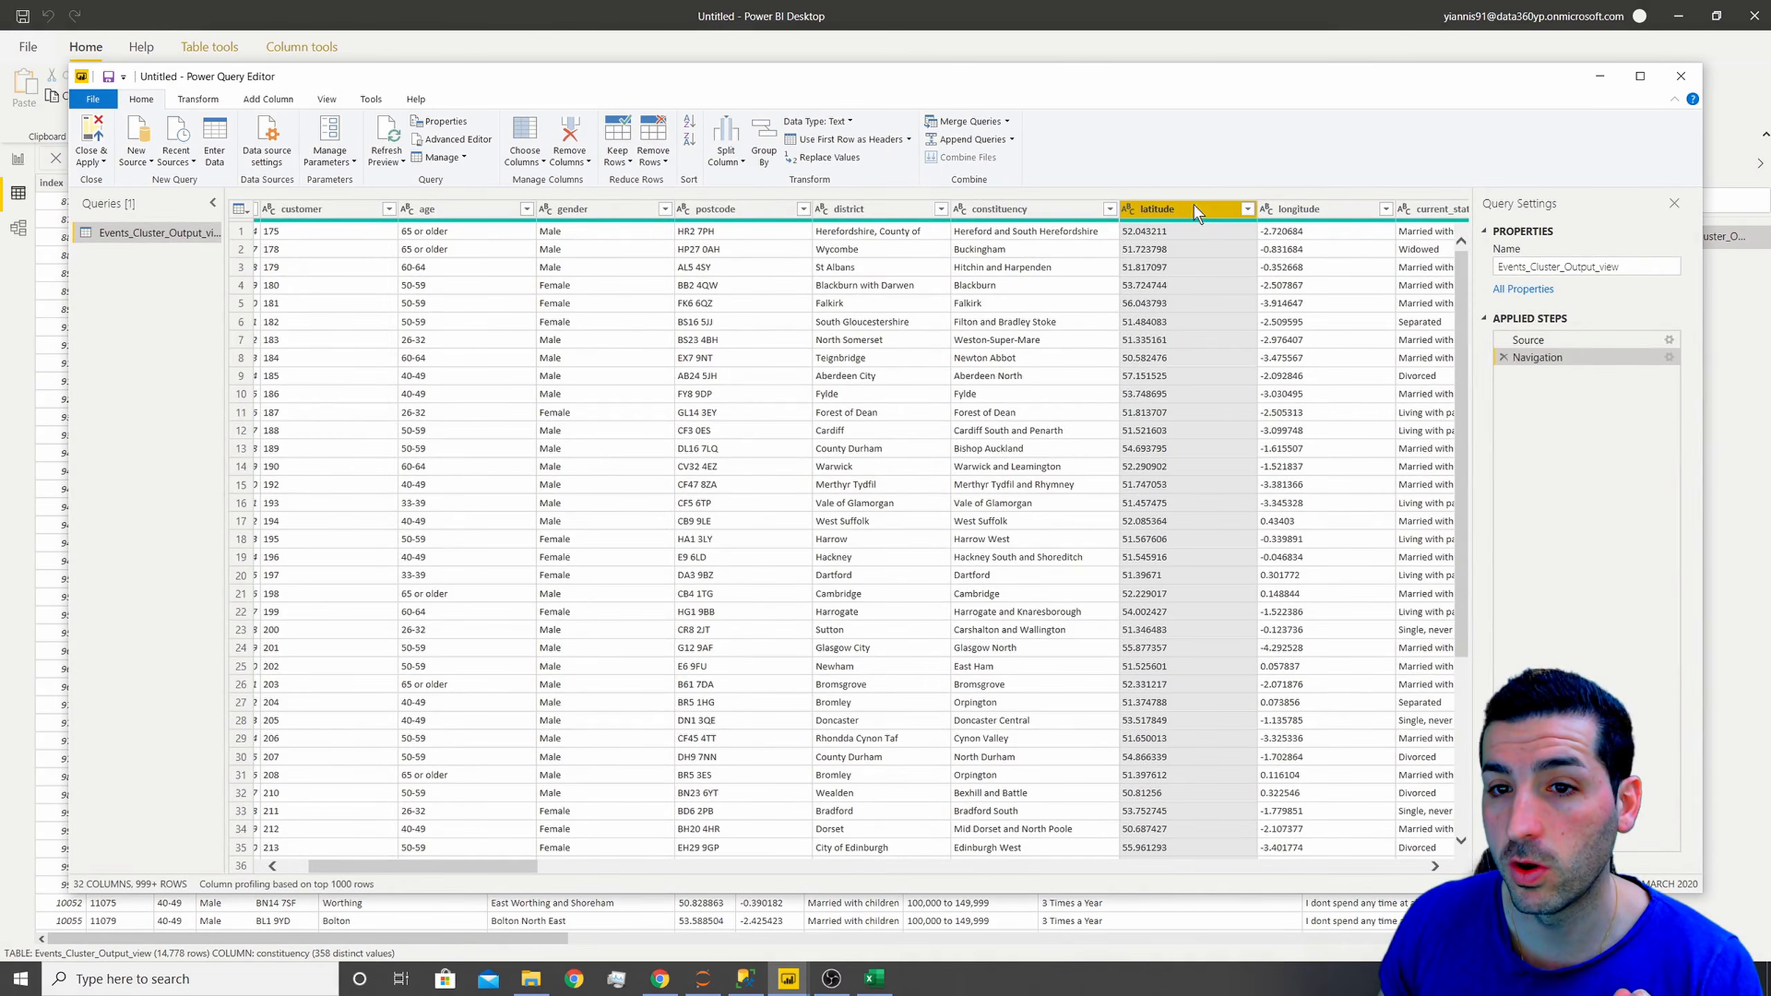
left_click(1278, 209, "ctrl")
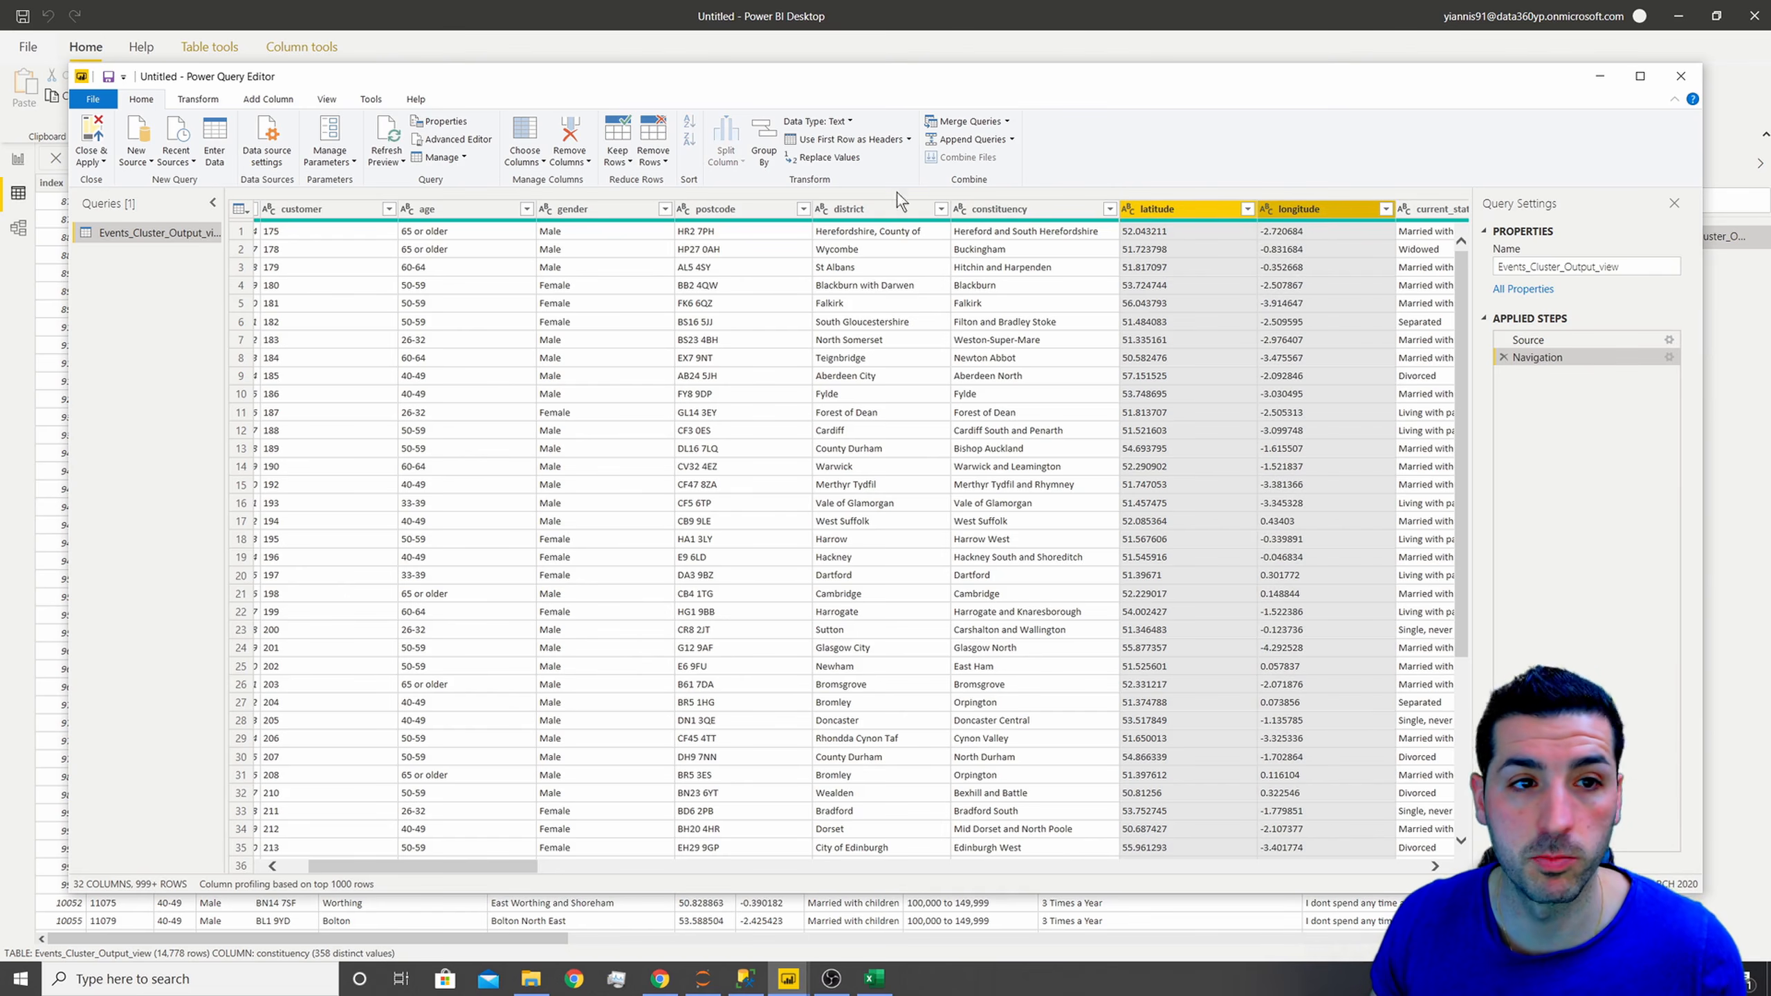
left_click(201, 100)
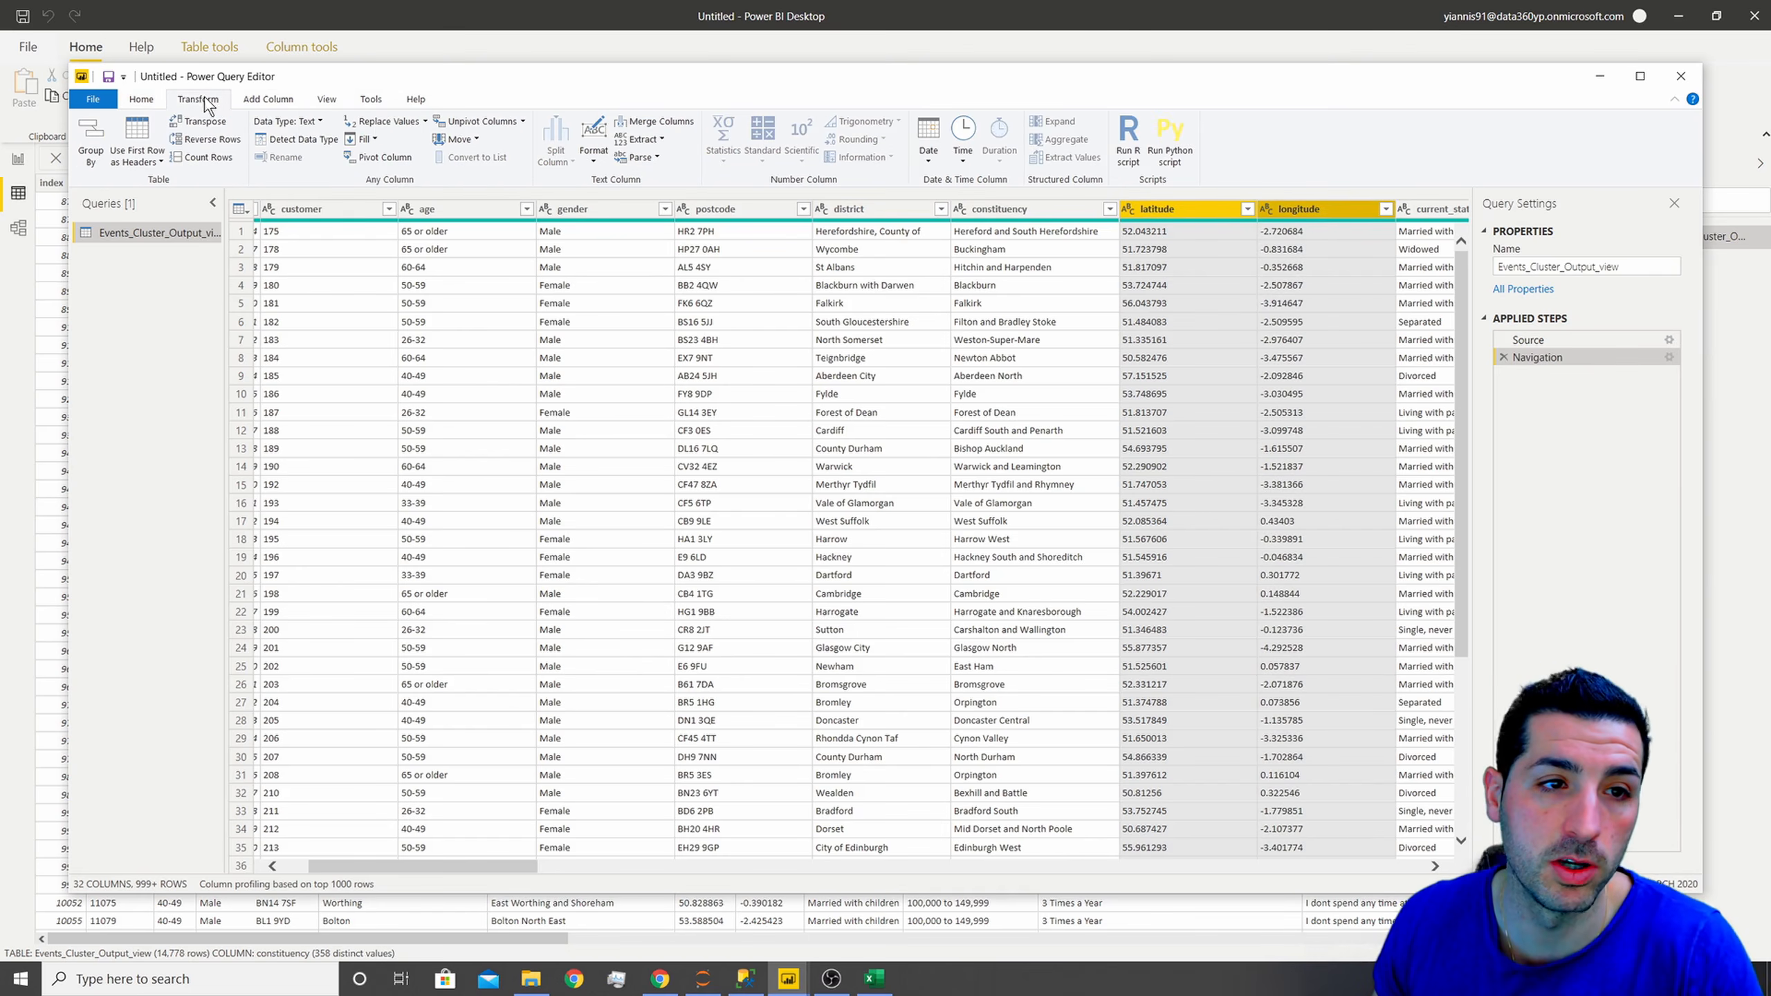
left_click(311, 123)
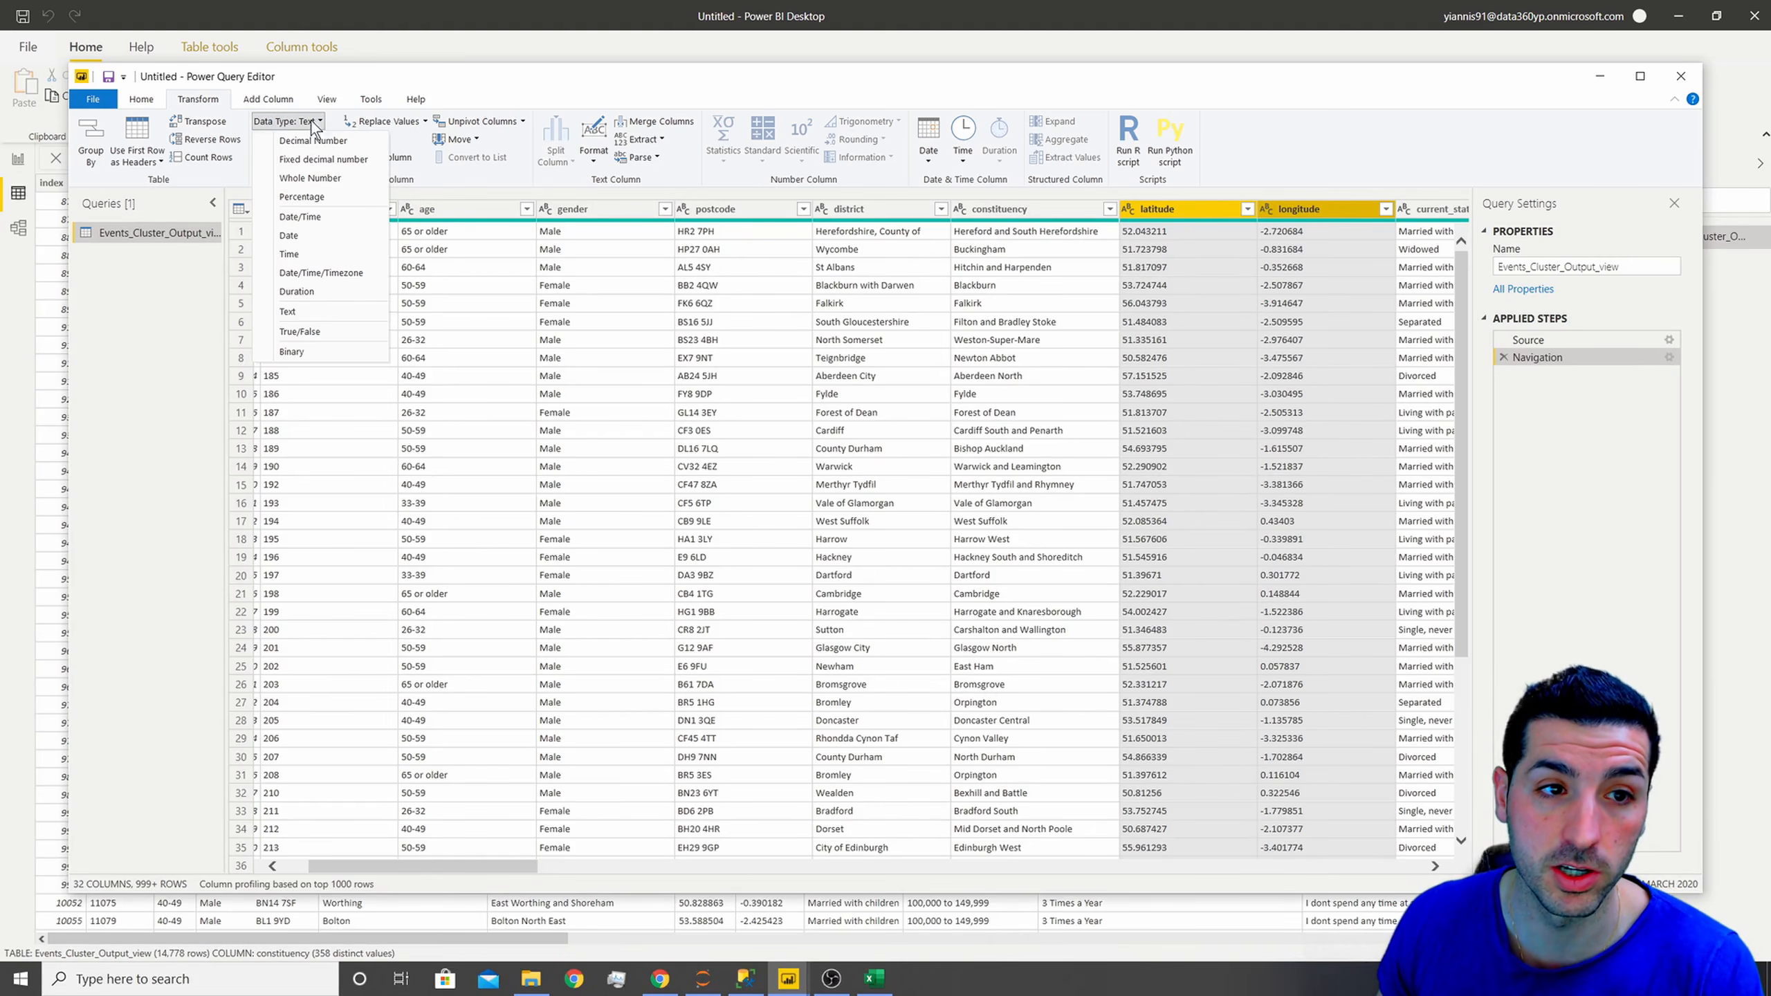
left_click(314, 141)
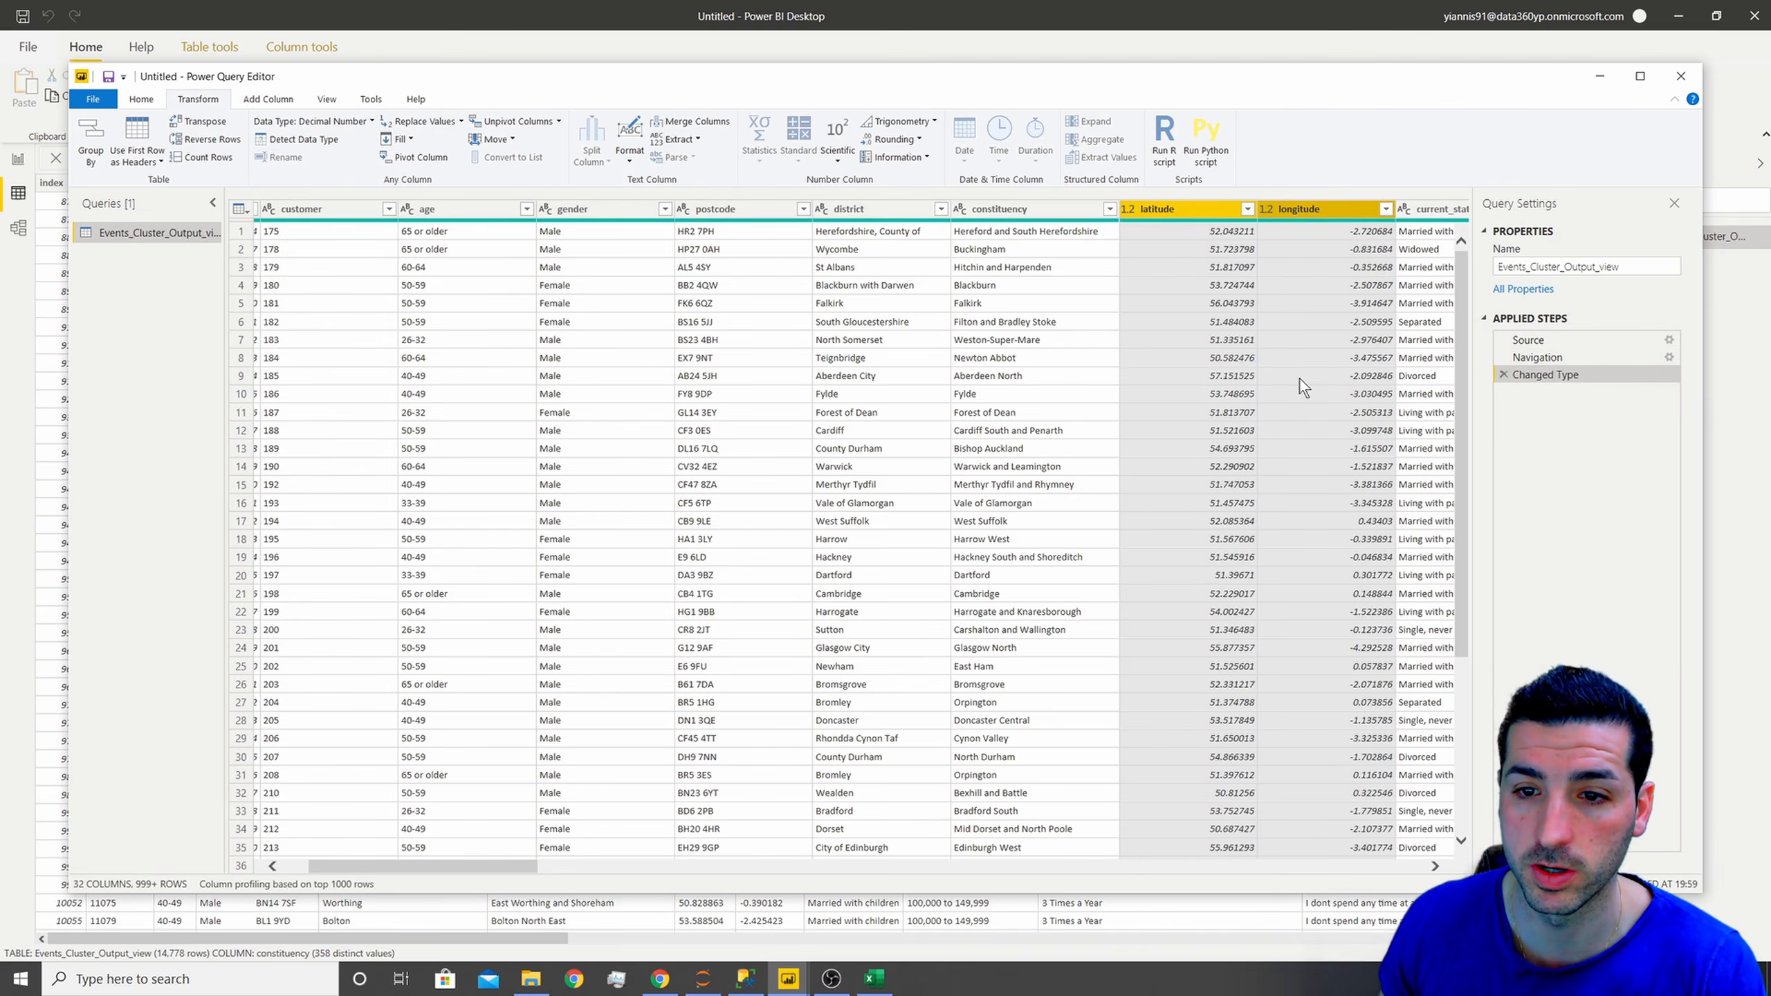
left_click(140, 99)
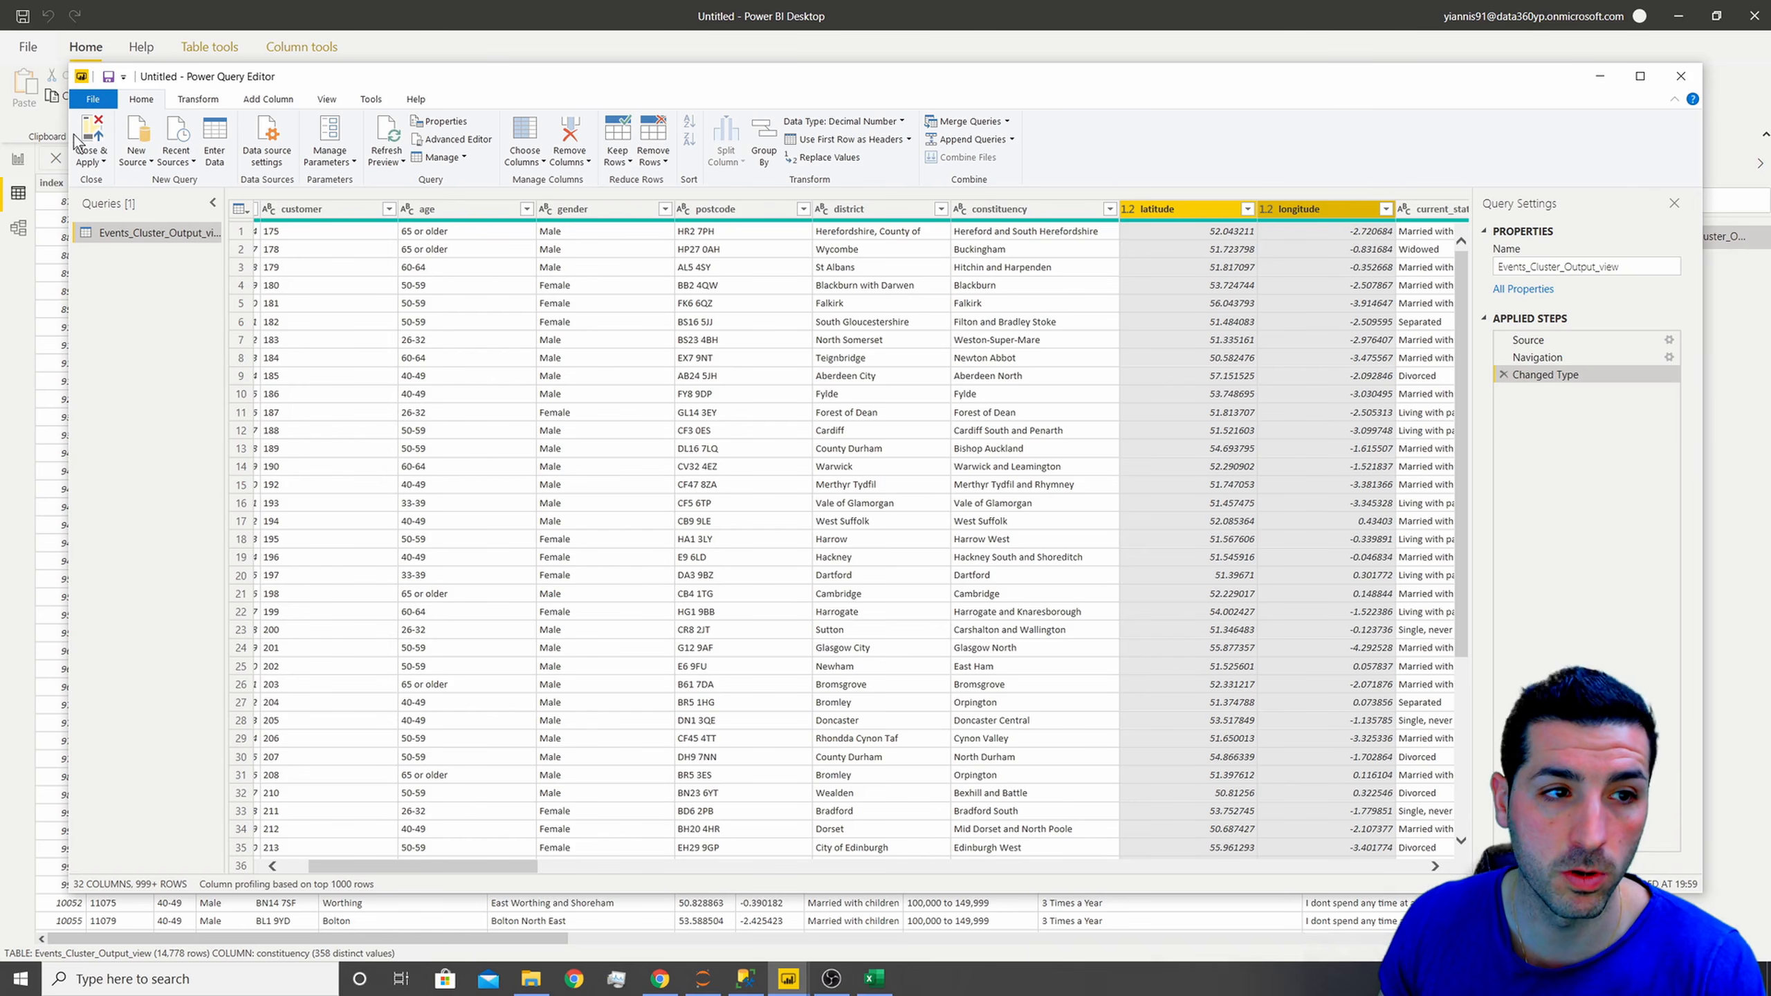
- Apply the pending query changes, return to the report page, and set the map's longitude aggregation to Average
left_click(96, 134)
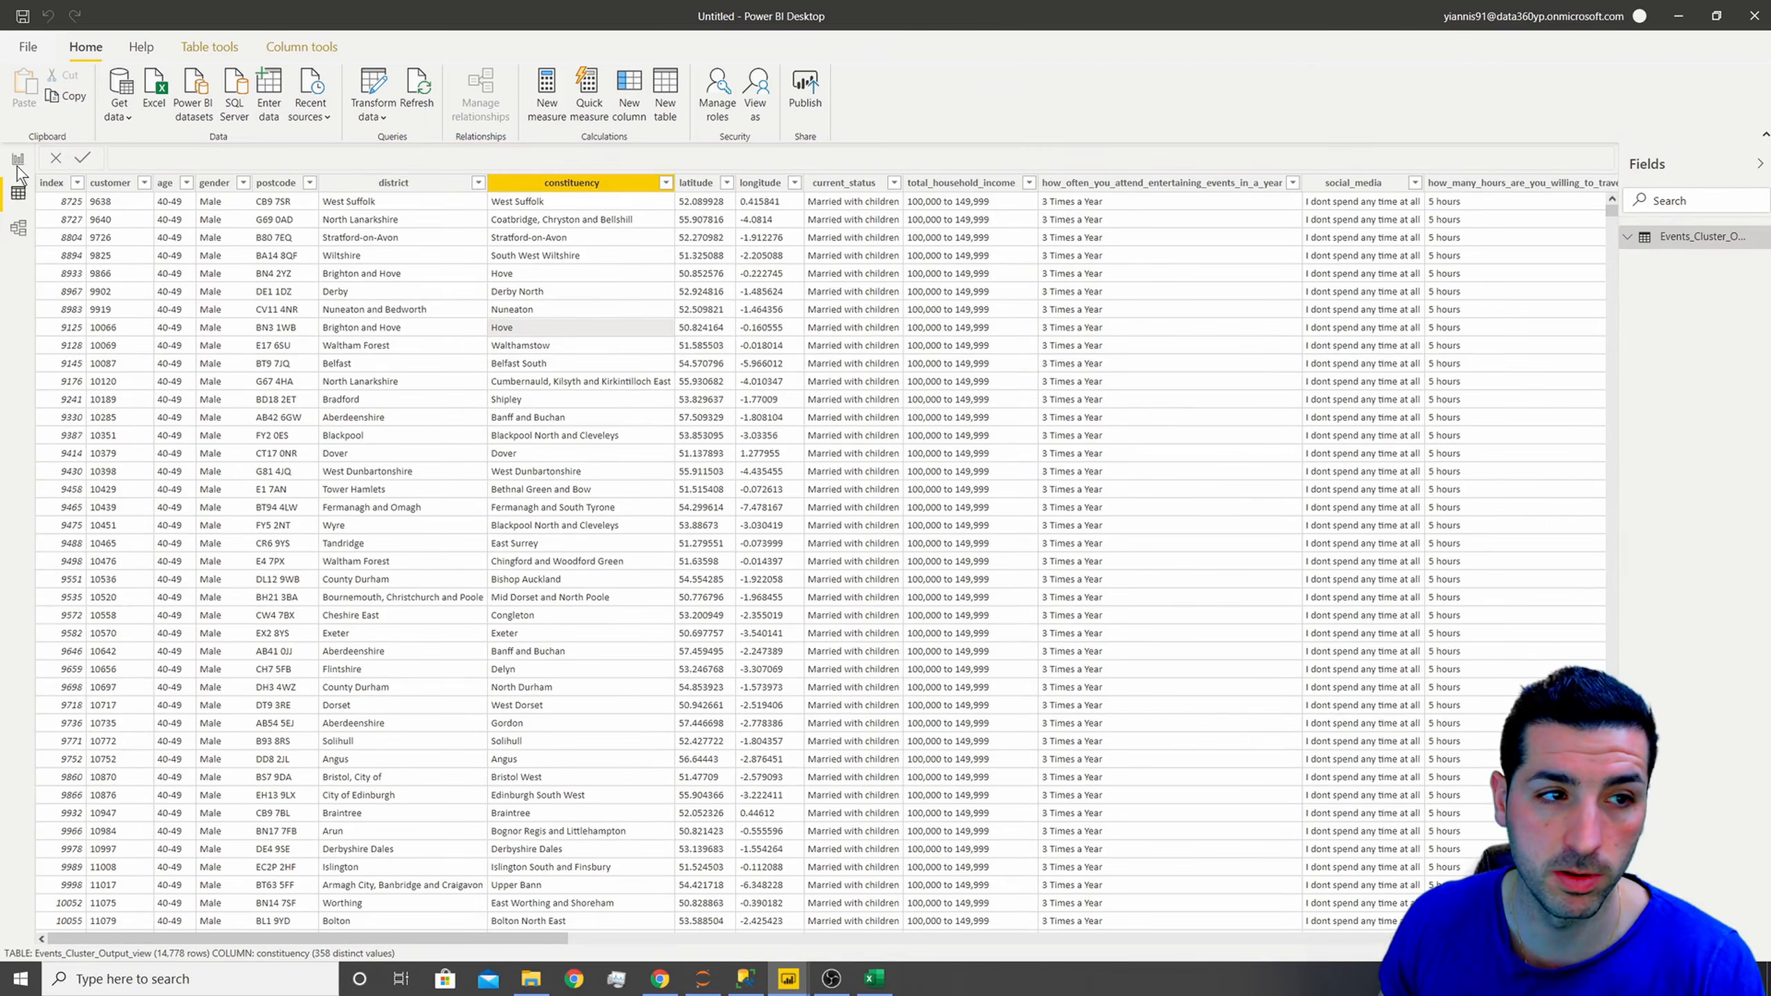
left_click(20, 162)
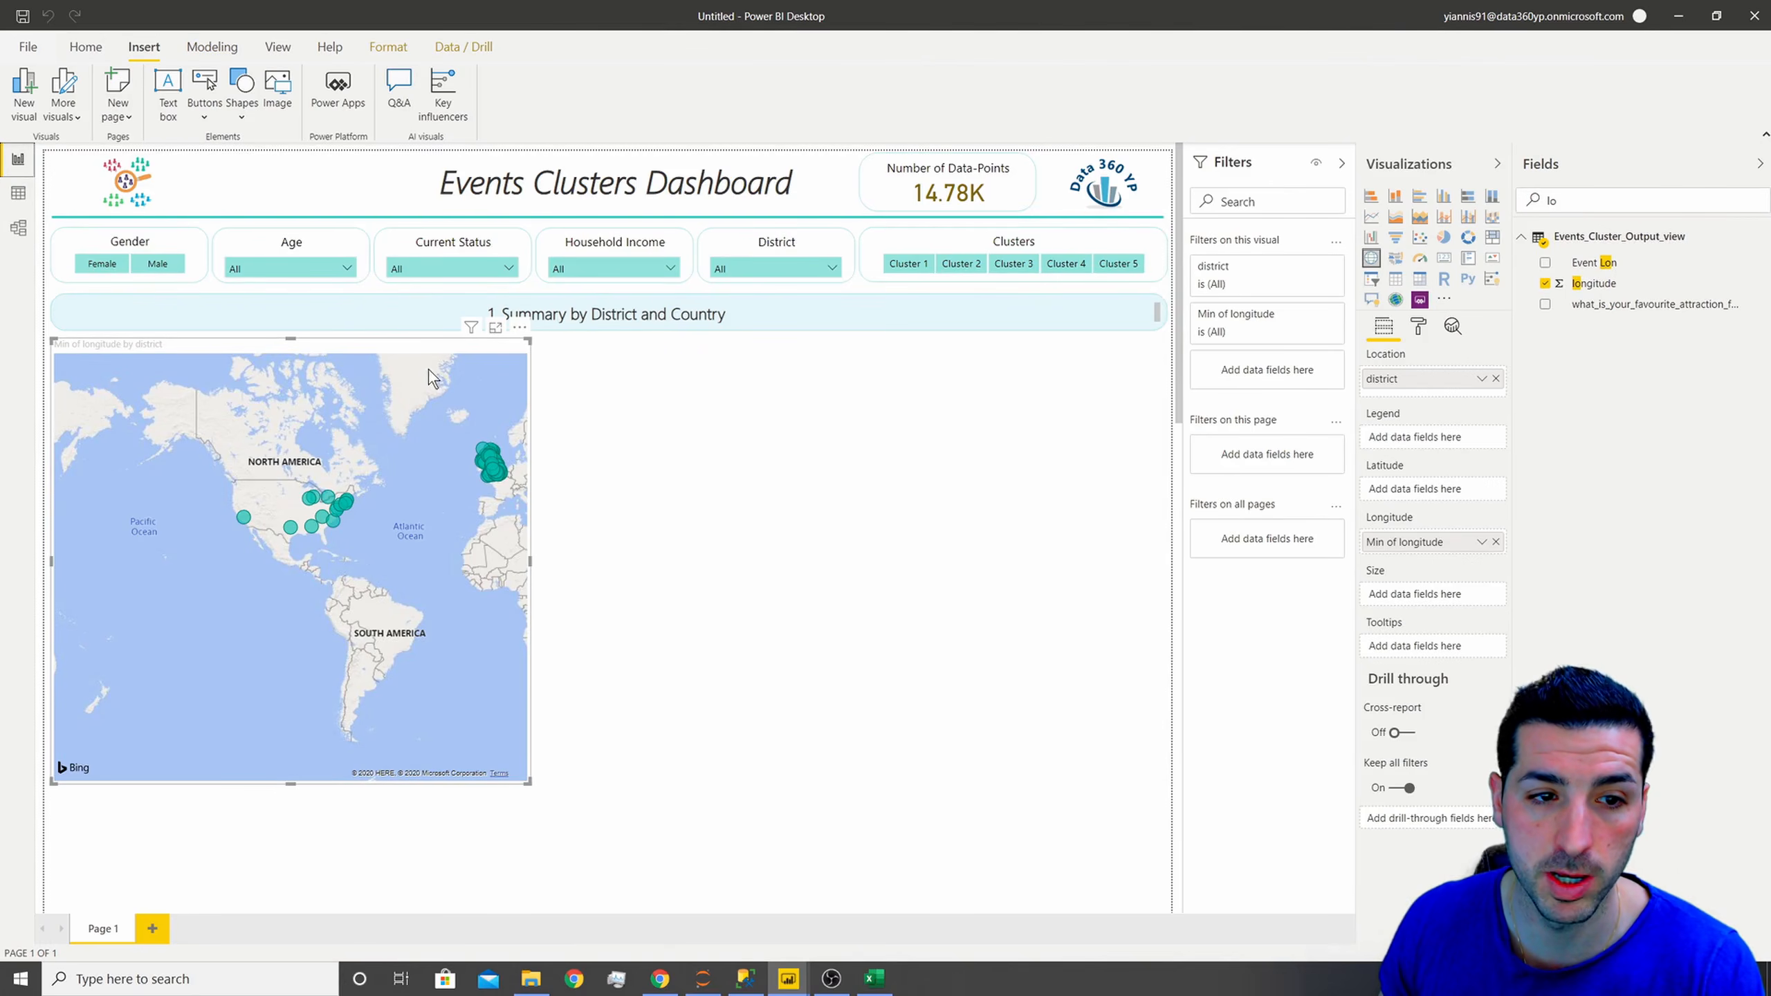
left_click(1481, 545)
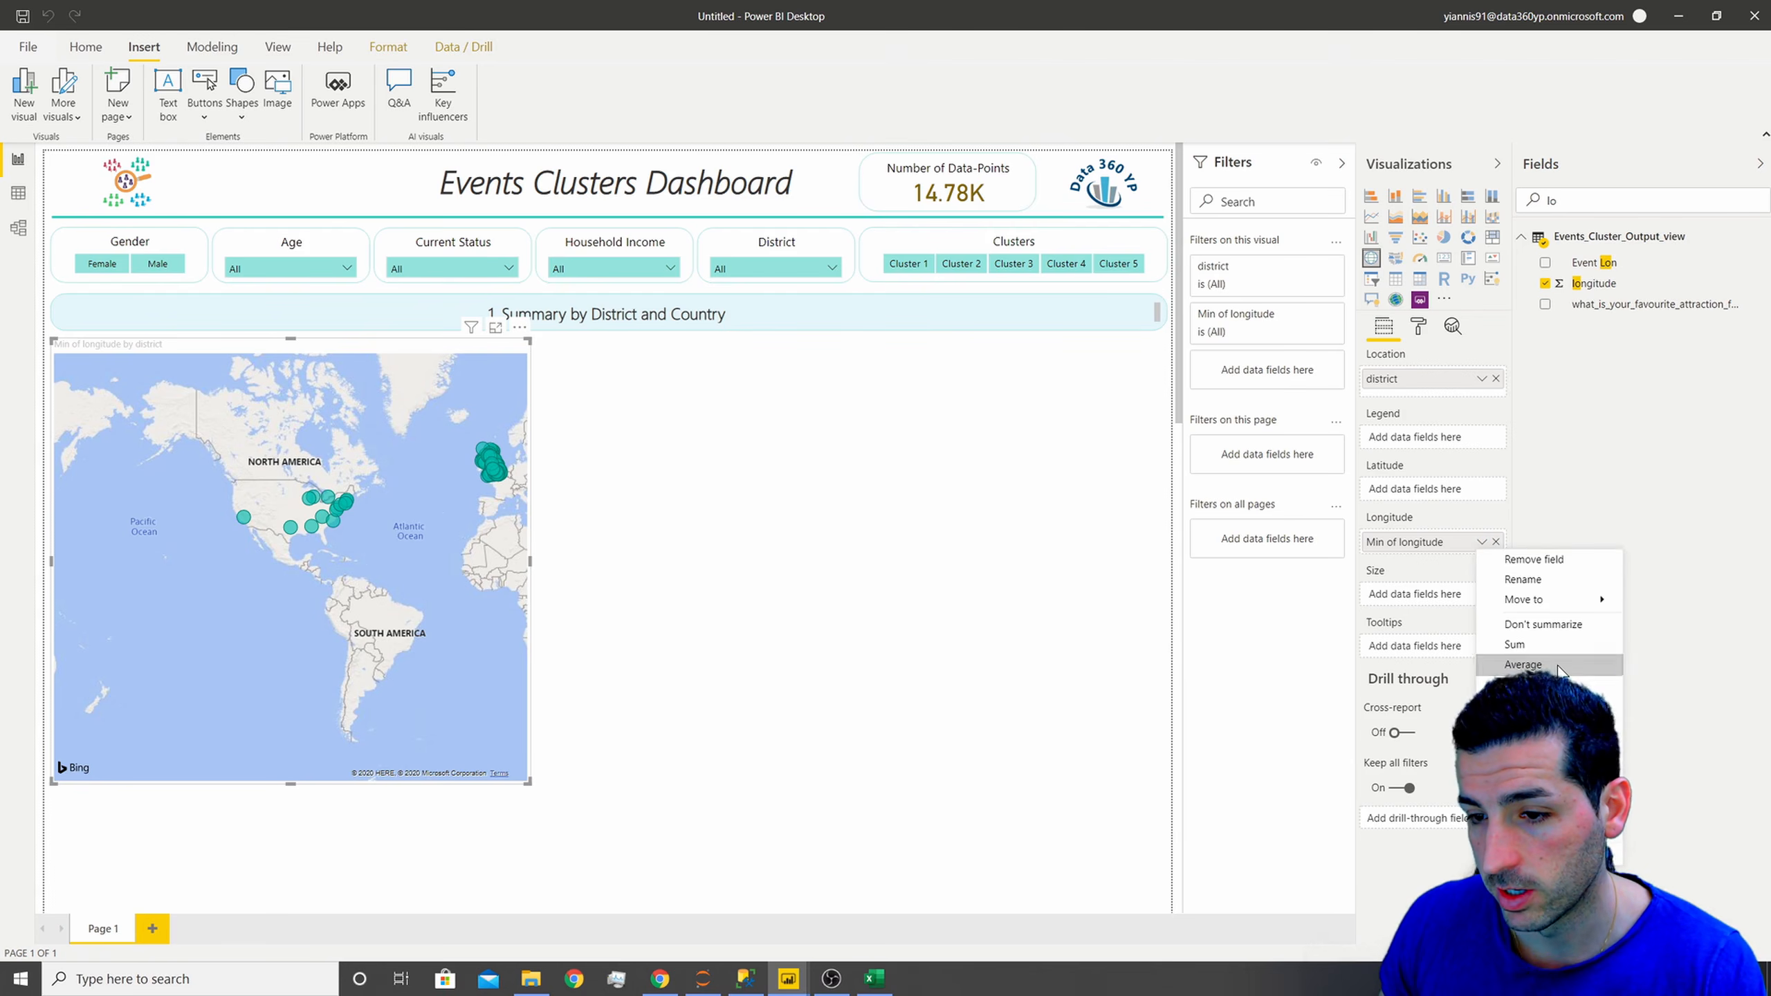
left_click(1524, 664)
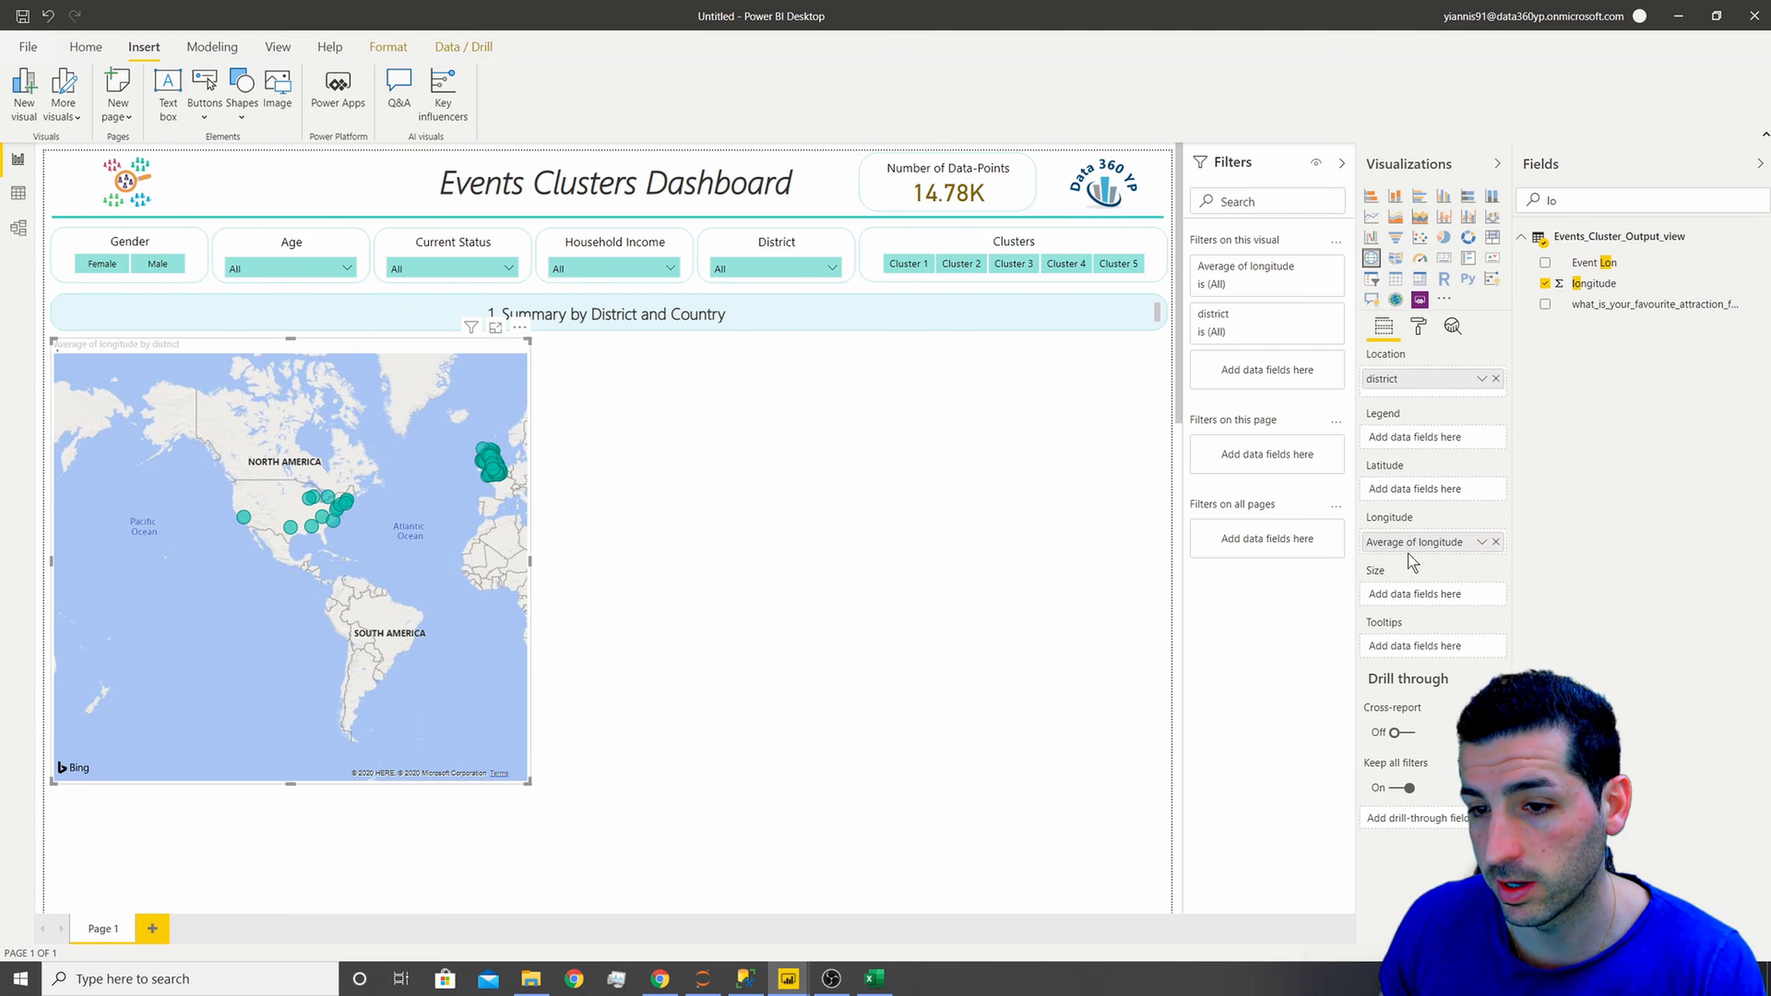
- Find the latitude field and assign it to the map's Latitude
left_click(1537, 202)
type("lat")
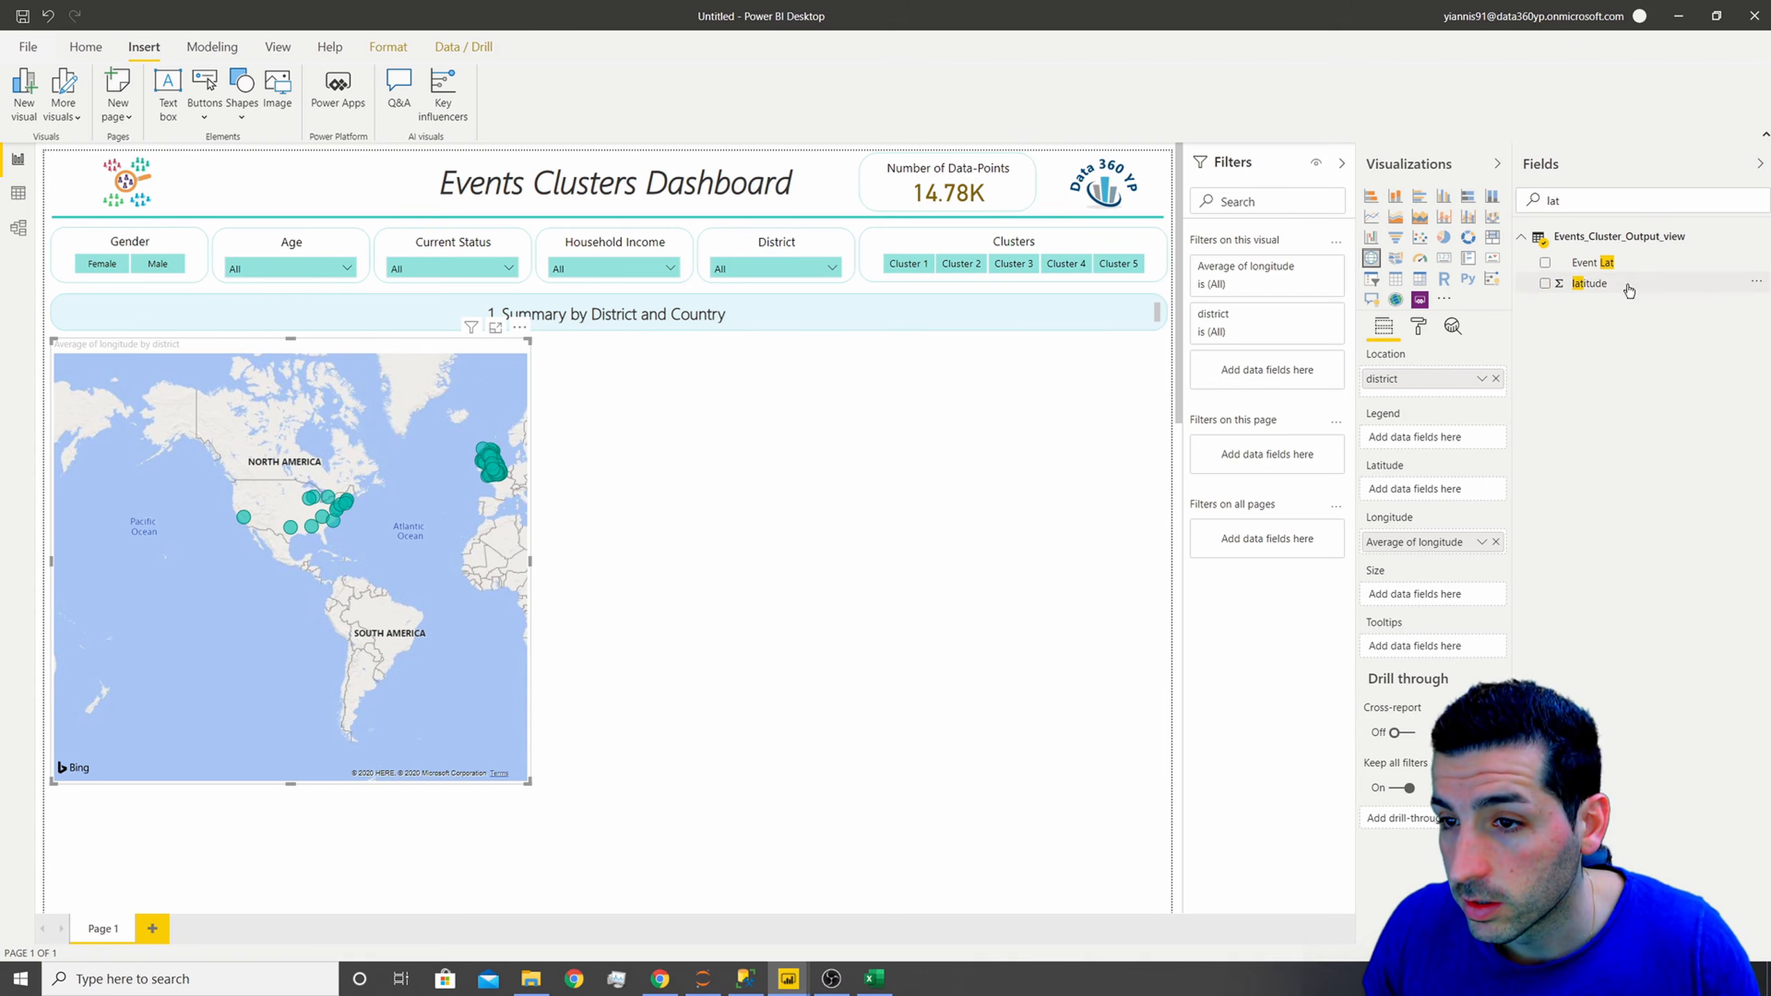
left_click_drag(1493, 480, 1440, 521)
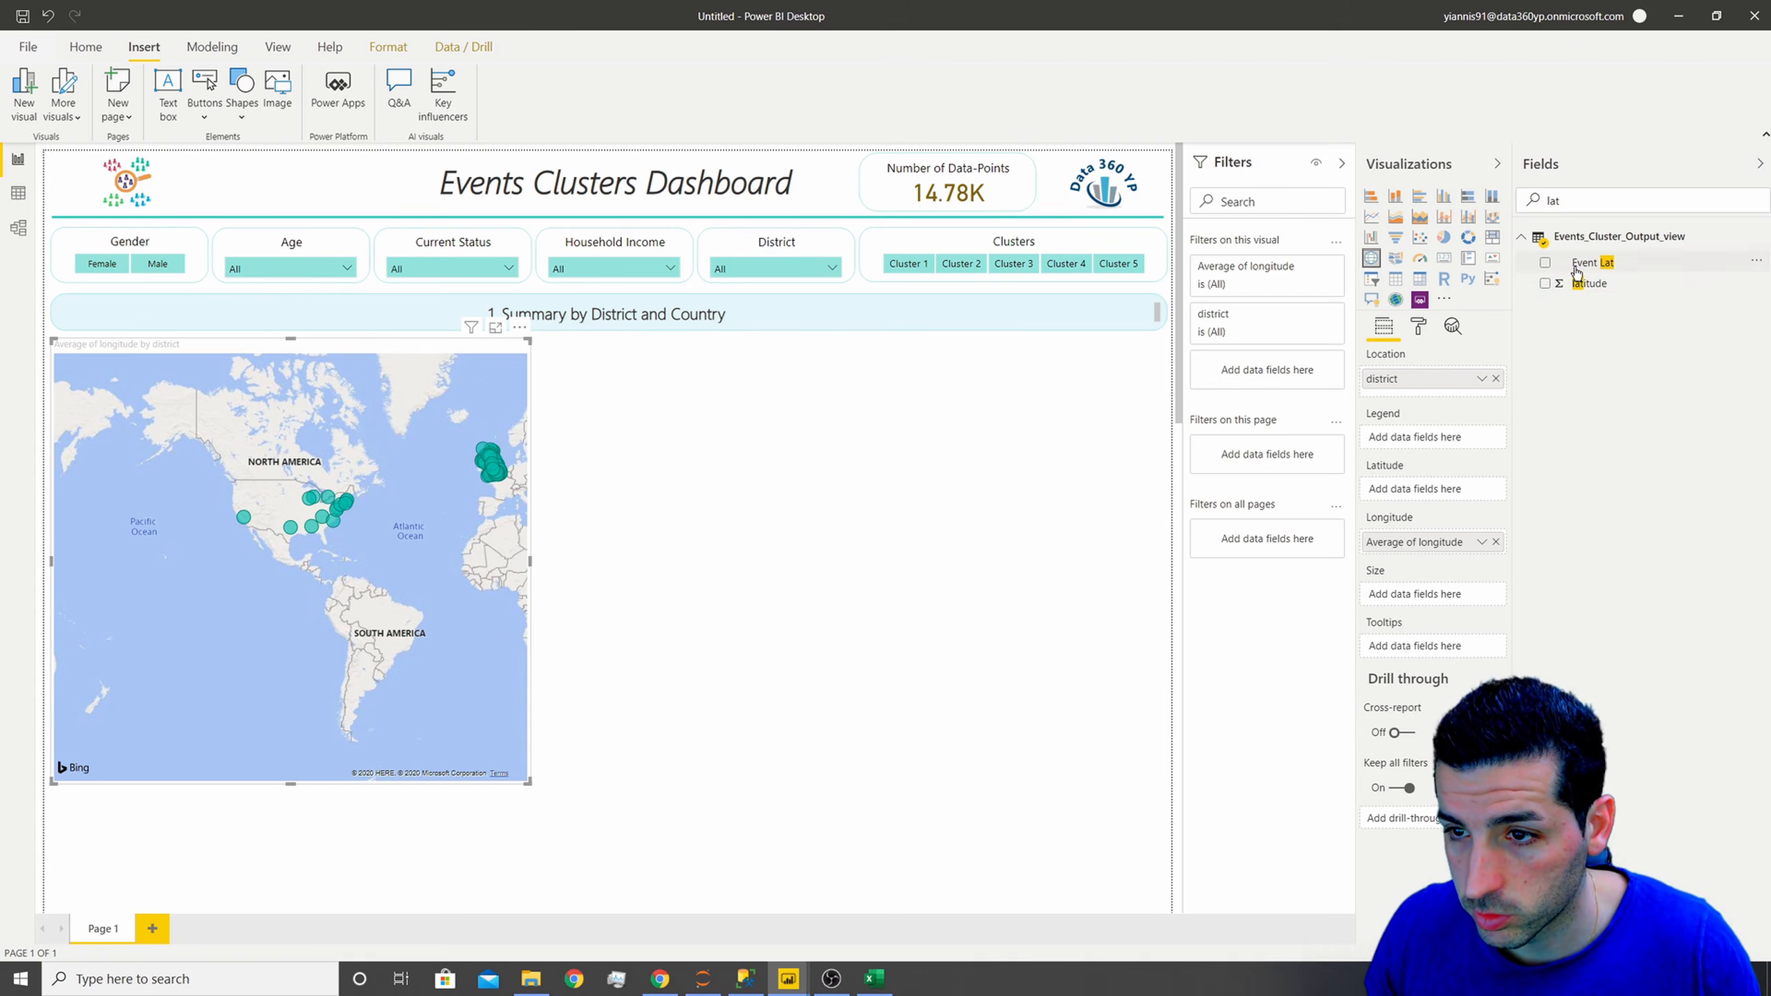
left_click_drag(1577, 272, 1436, 489)
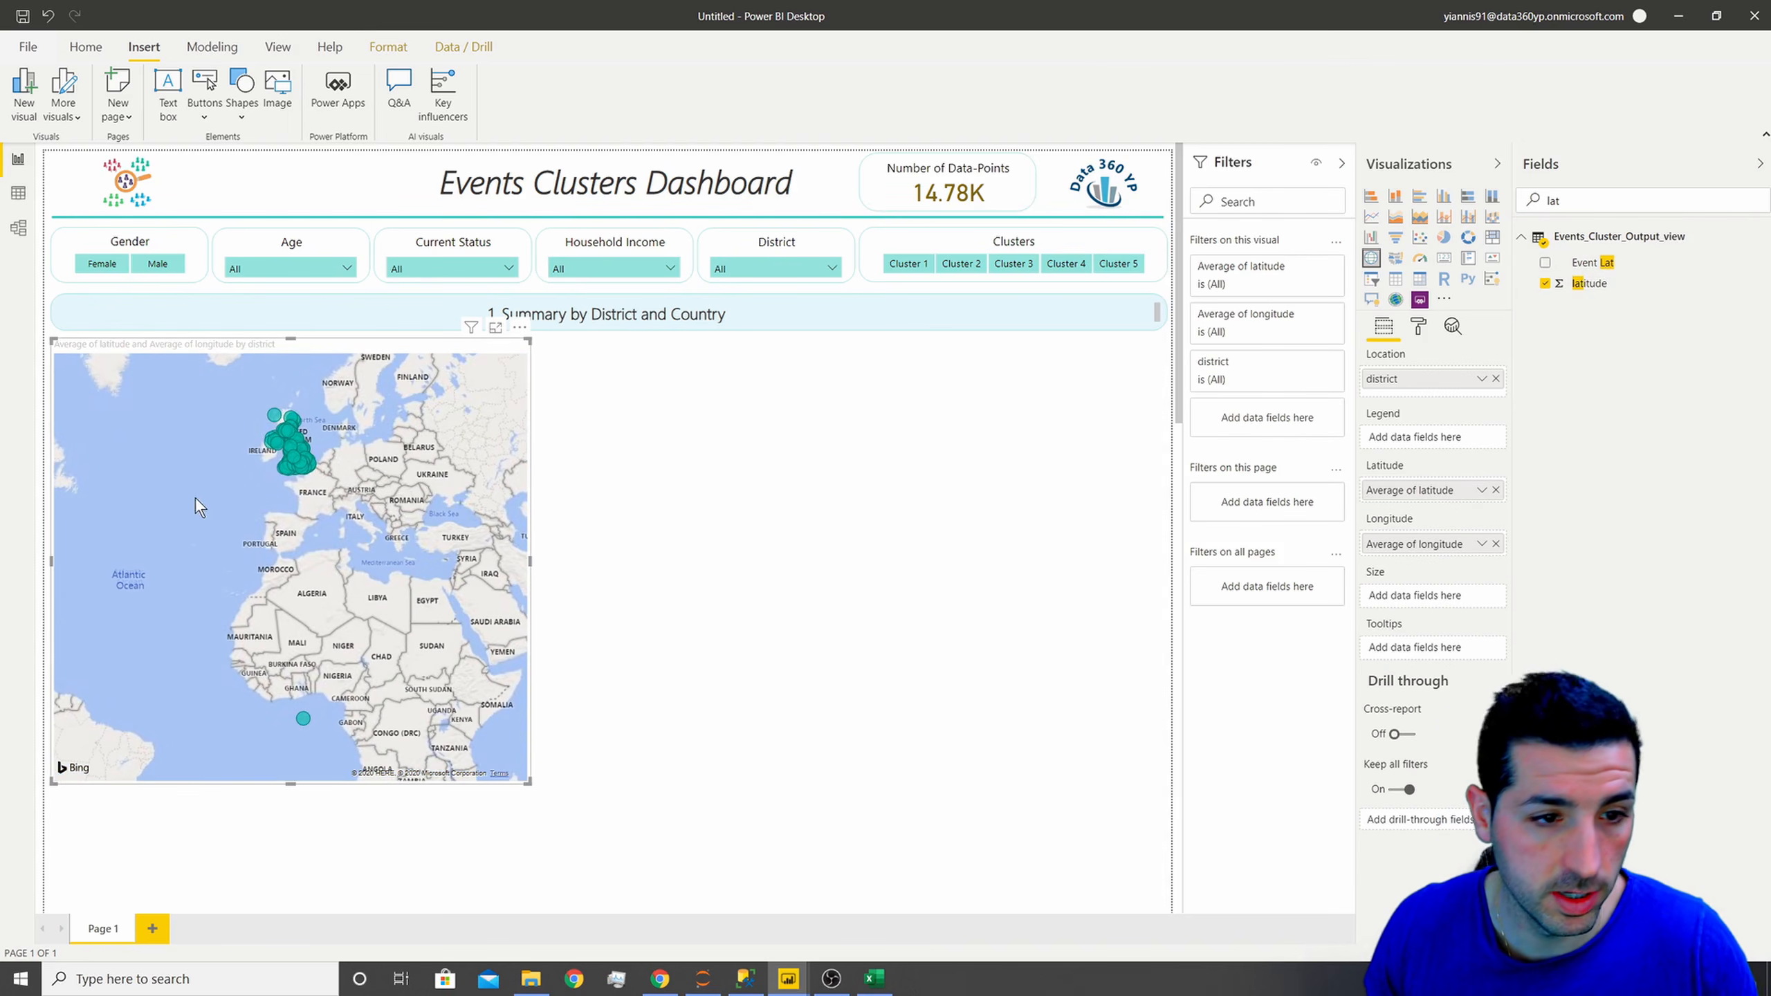
scroll(249, 457, "up", 1)
scroll(266, 474, "down", 1)
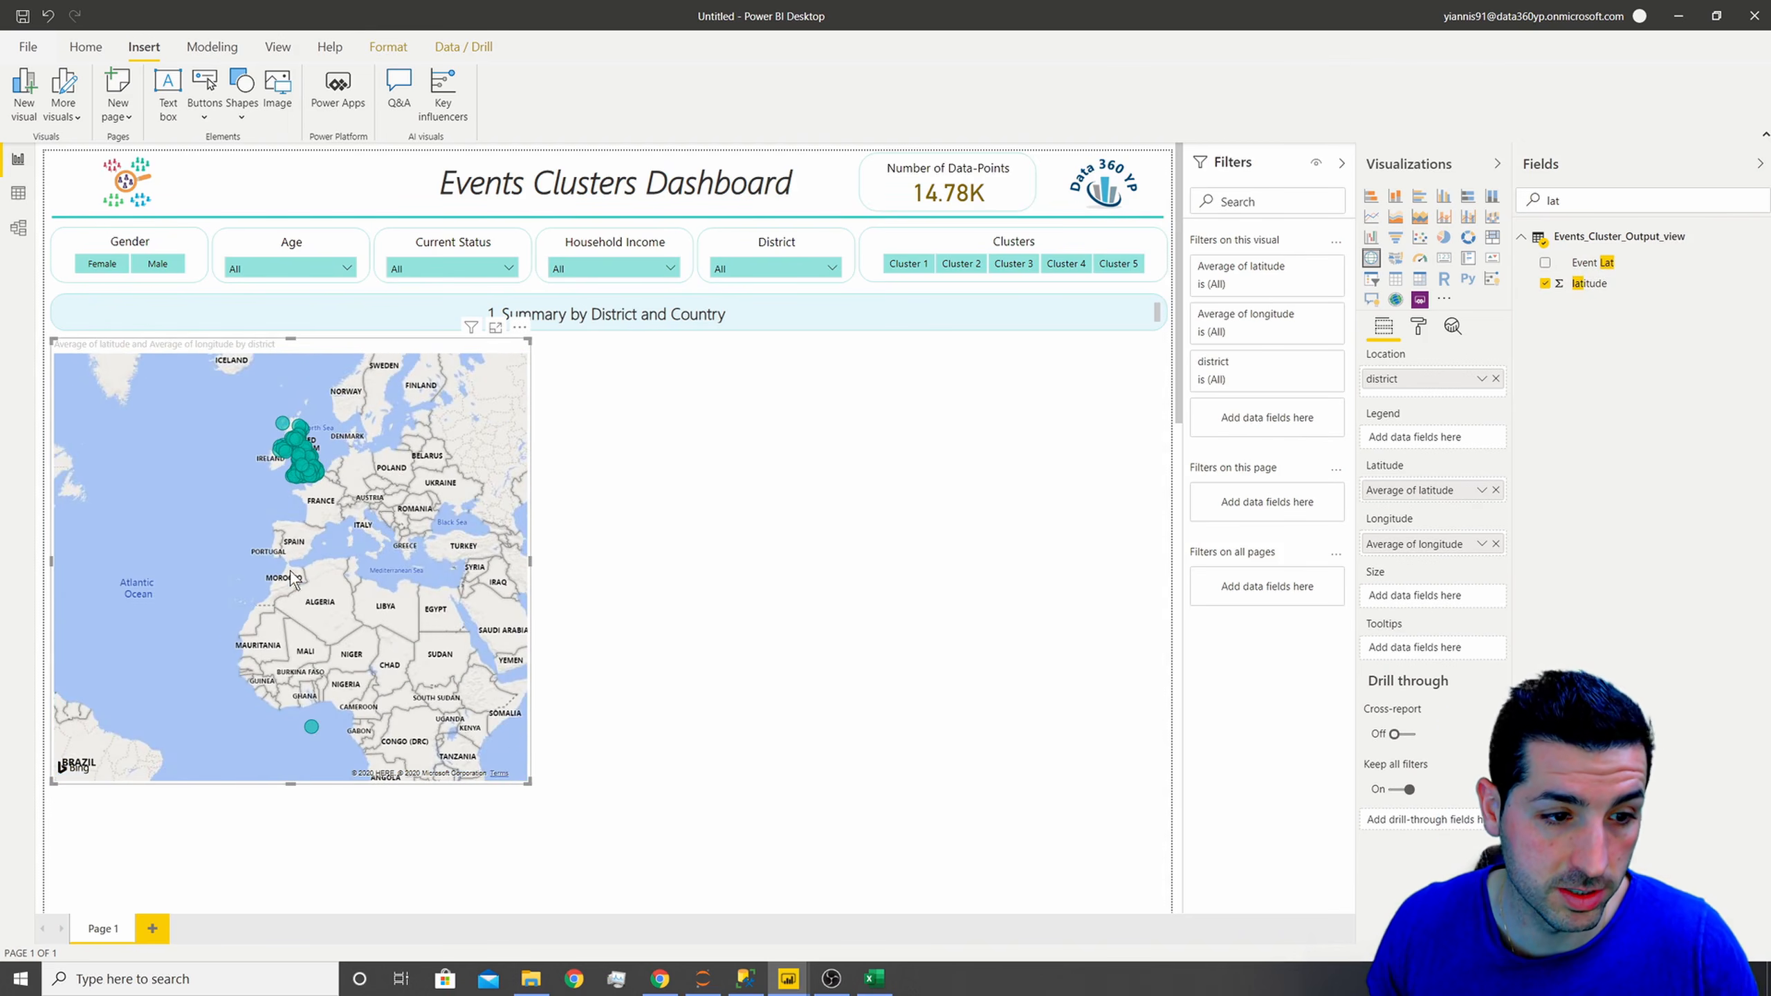
left_click_drag(242, 603, 312, 552)
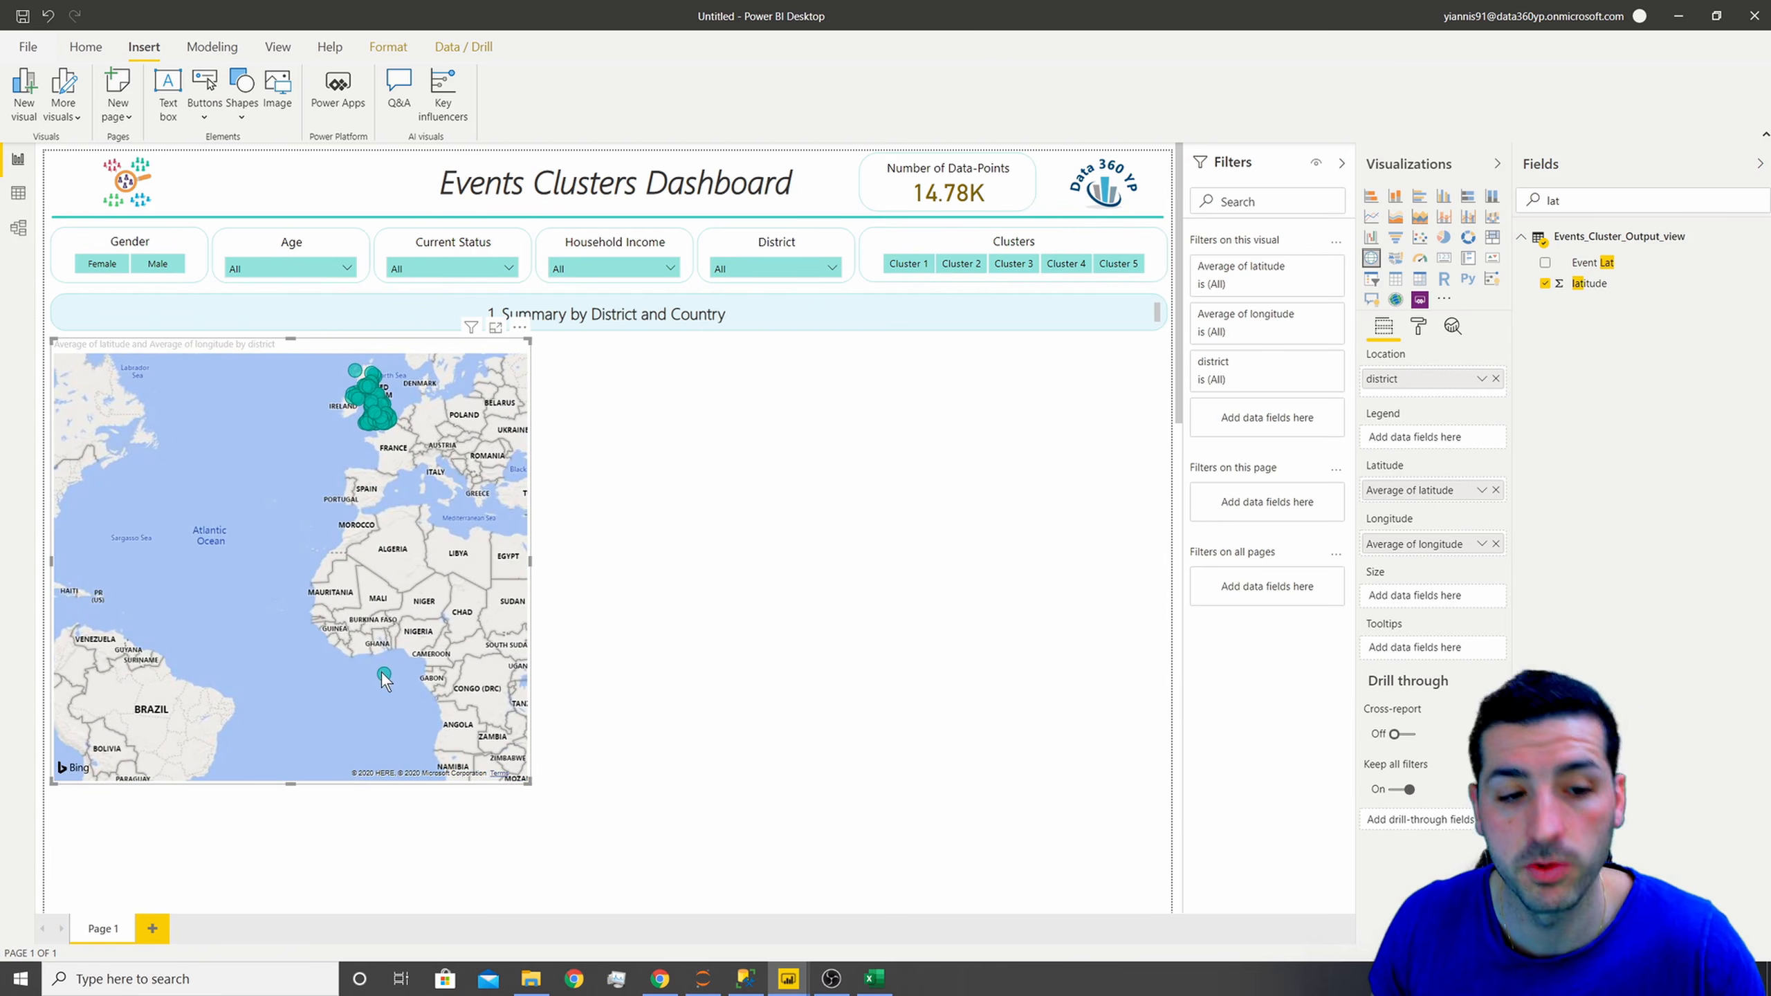
scroll(327, 415, "up", 3)
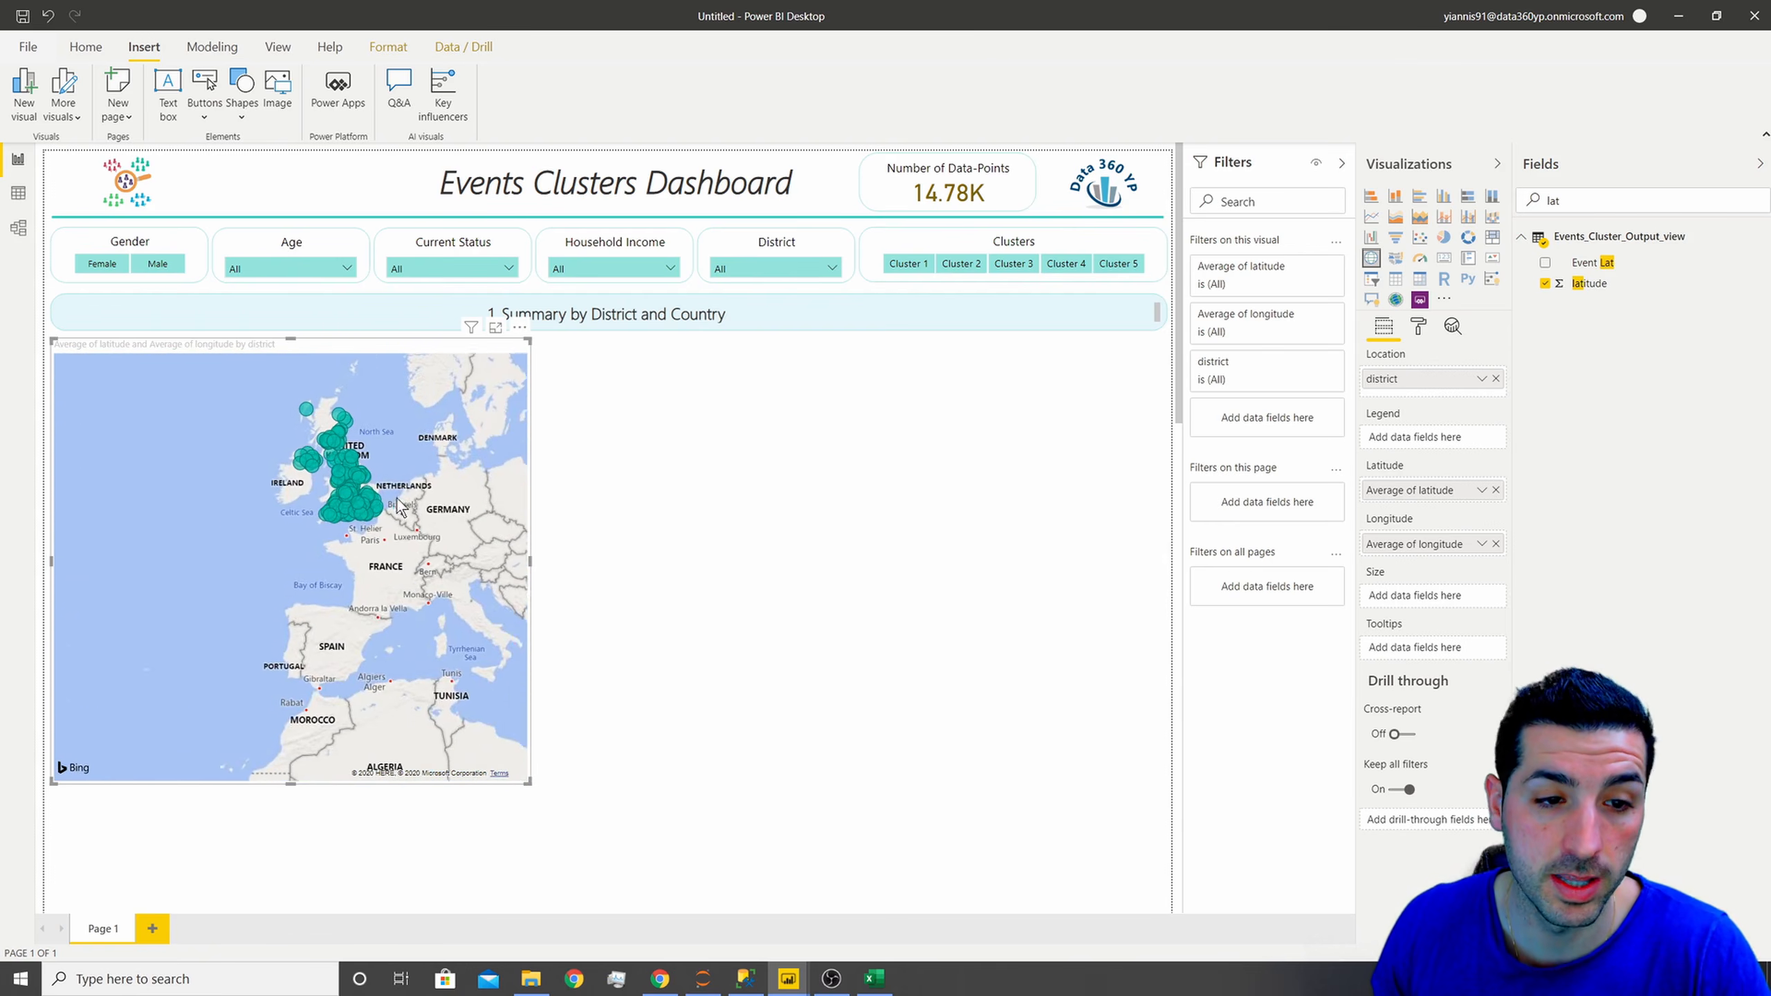
scroll(399, 507, "up", 4)
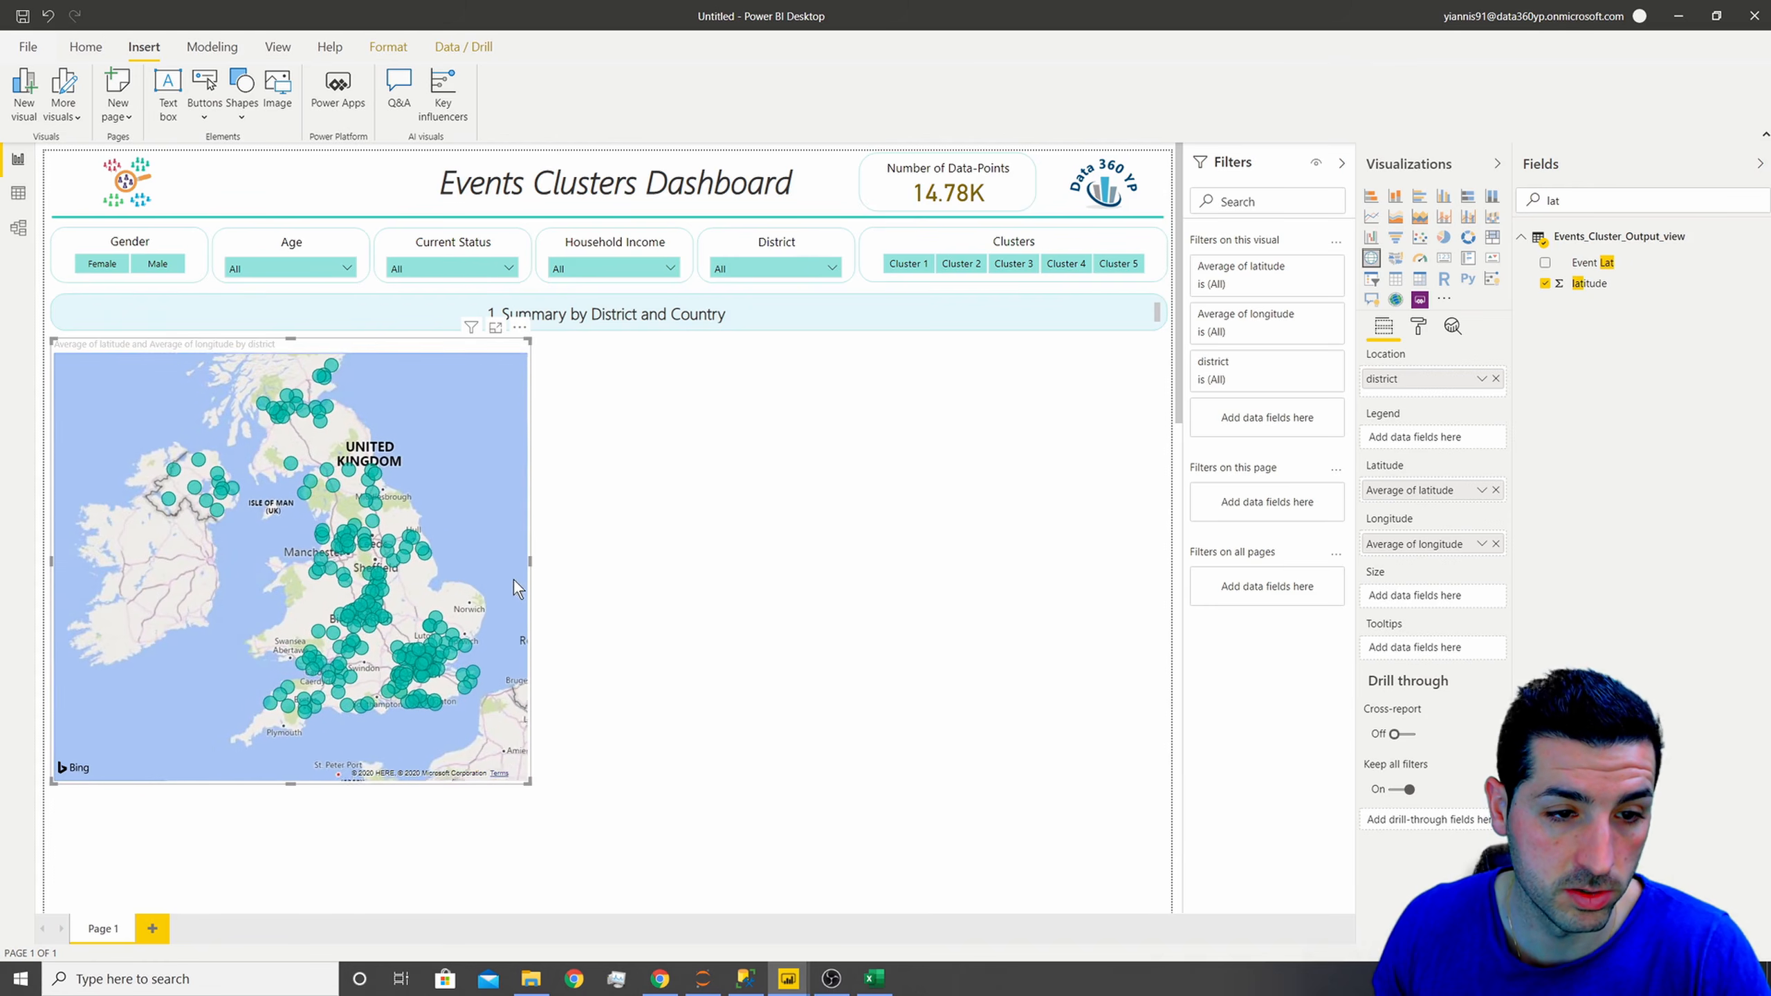
left_click_drag(513, 579, 516, 595)
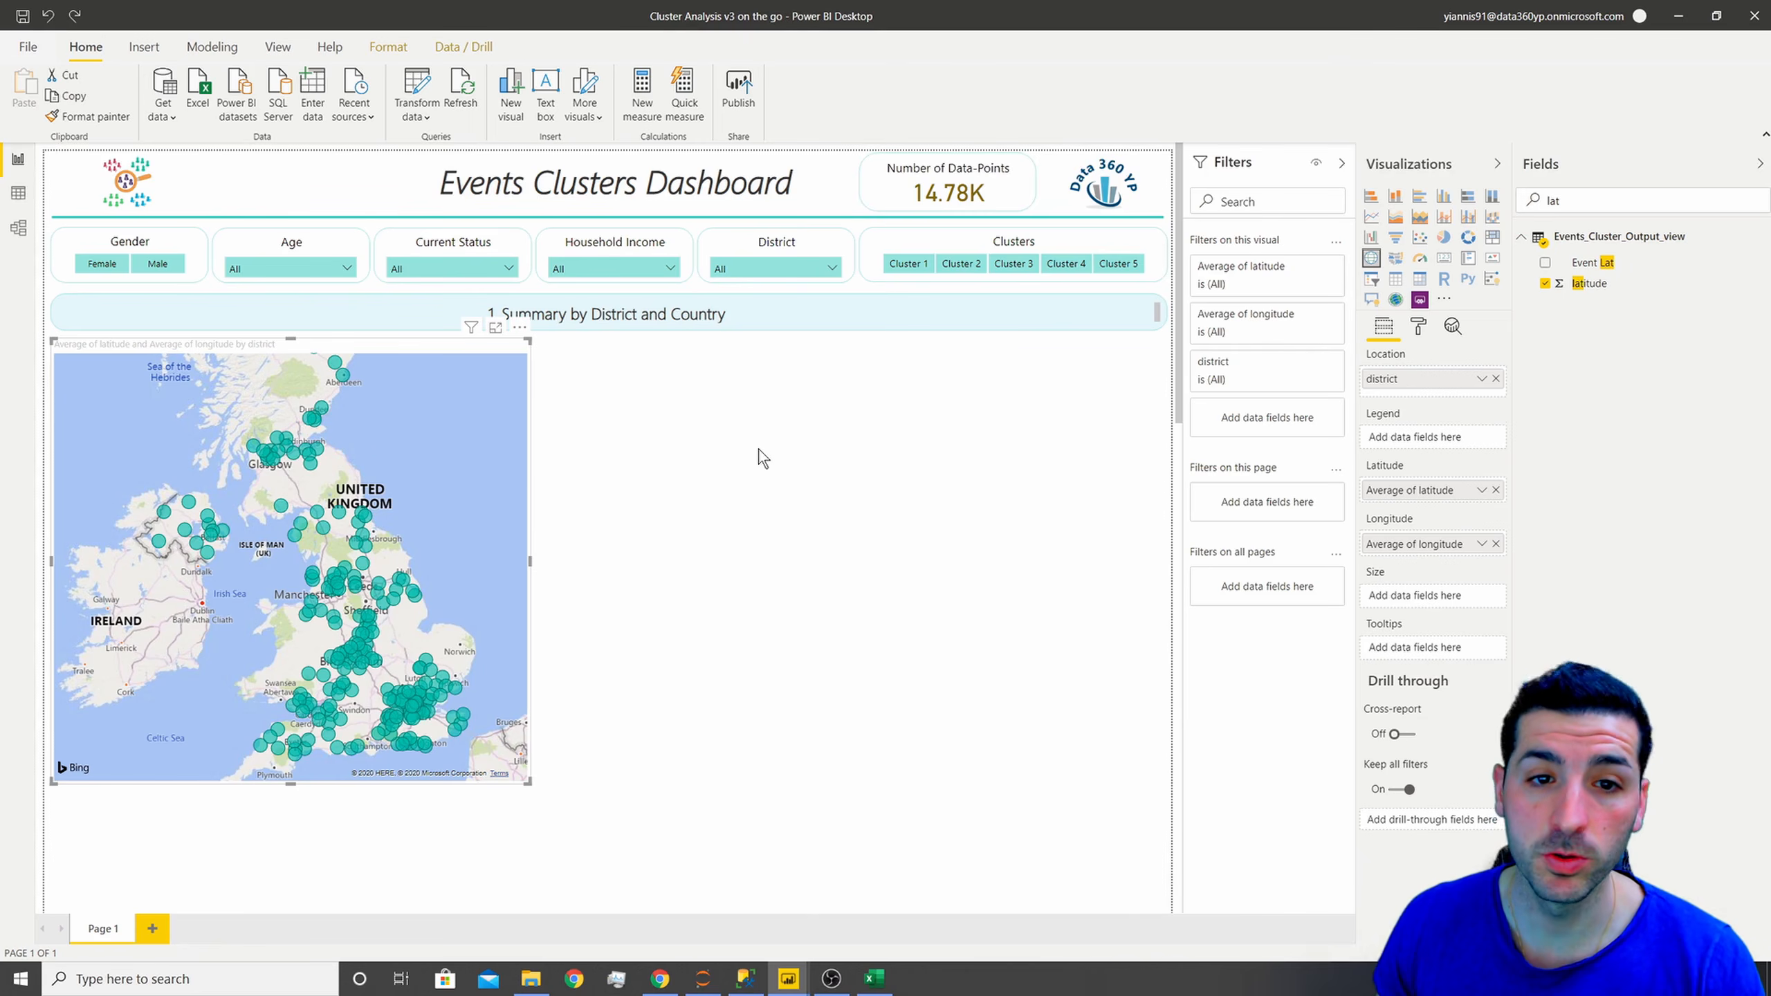
- Copy the District slicer's formatting onto the map visual
left_click(762, 459)
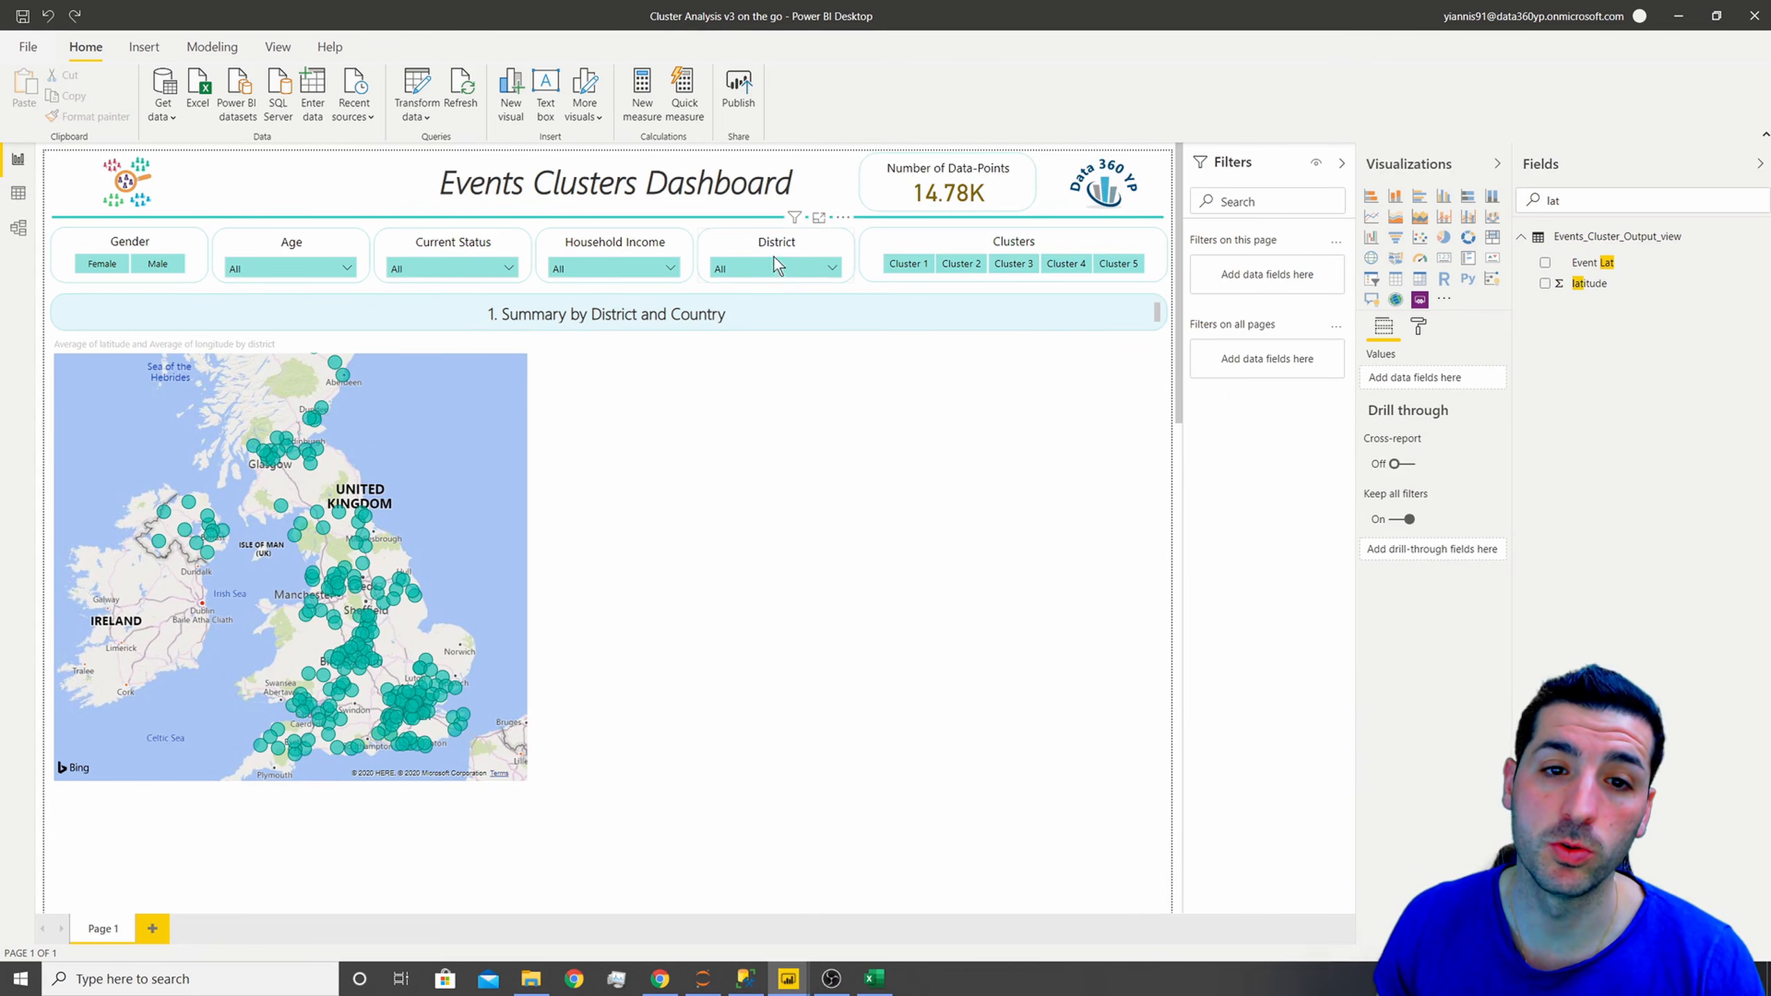
left_click(769, 252)
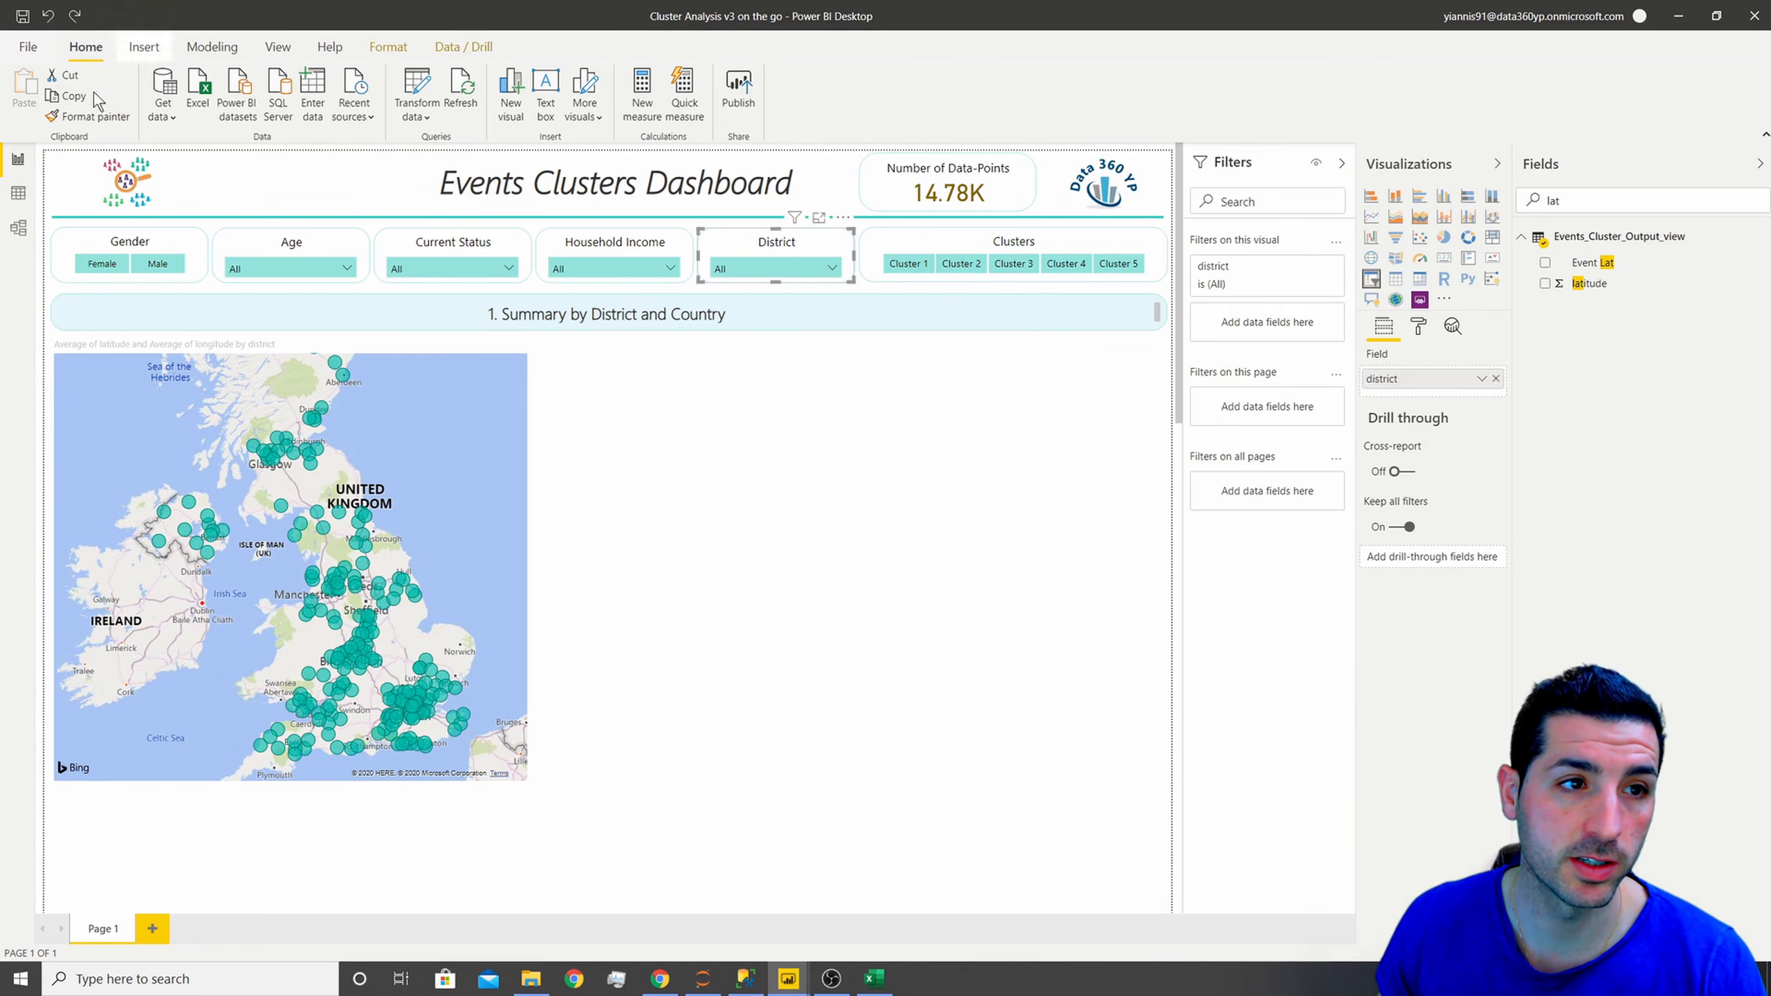
left_click(87, 116)
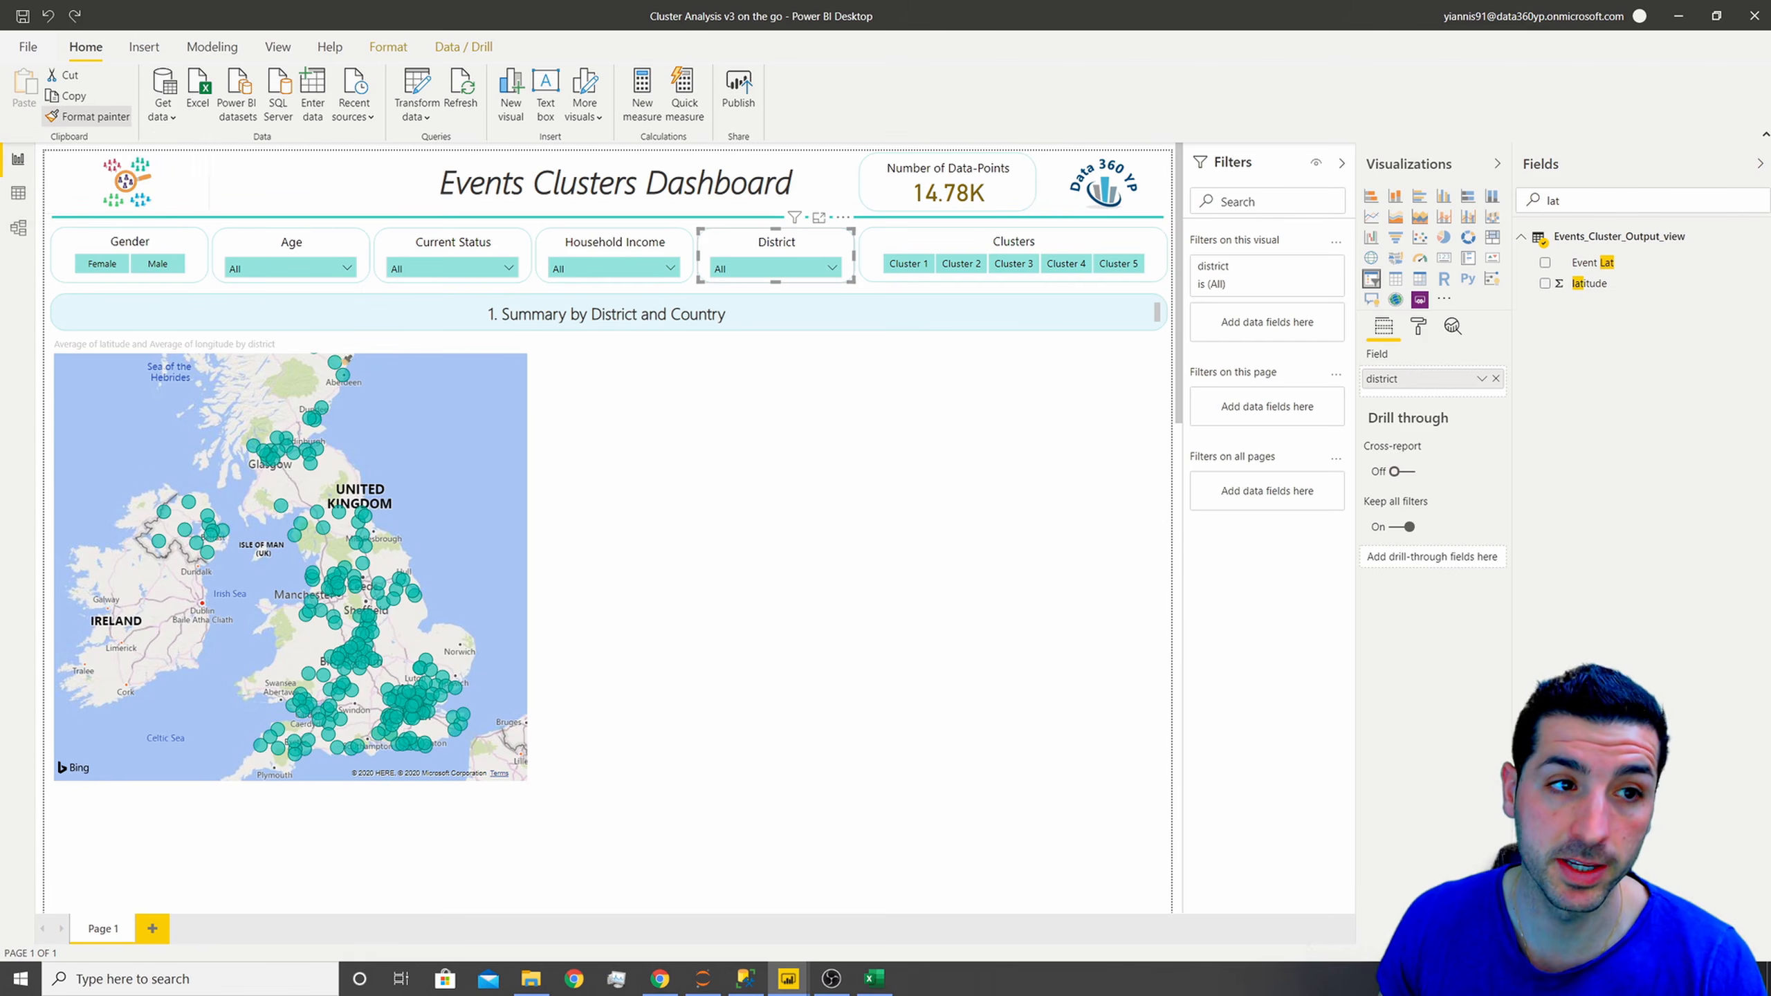
left_click(441, 385)
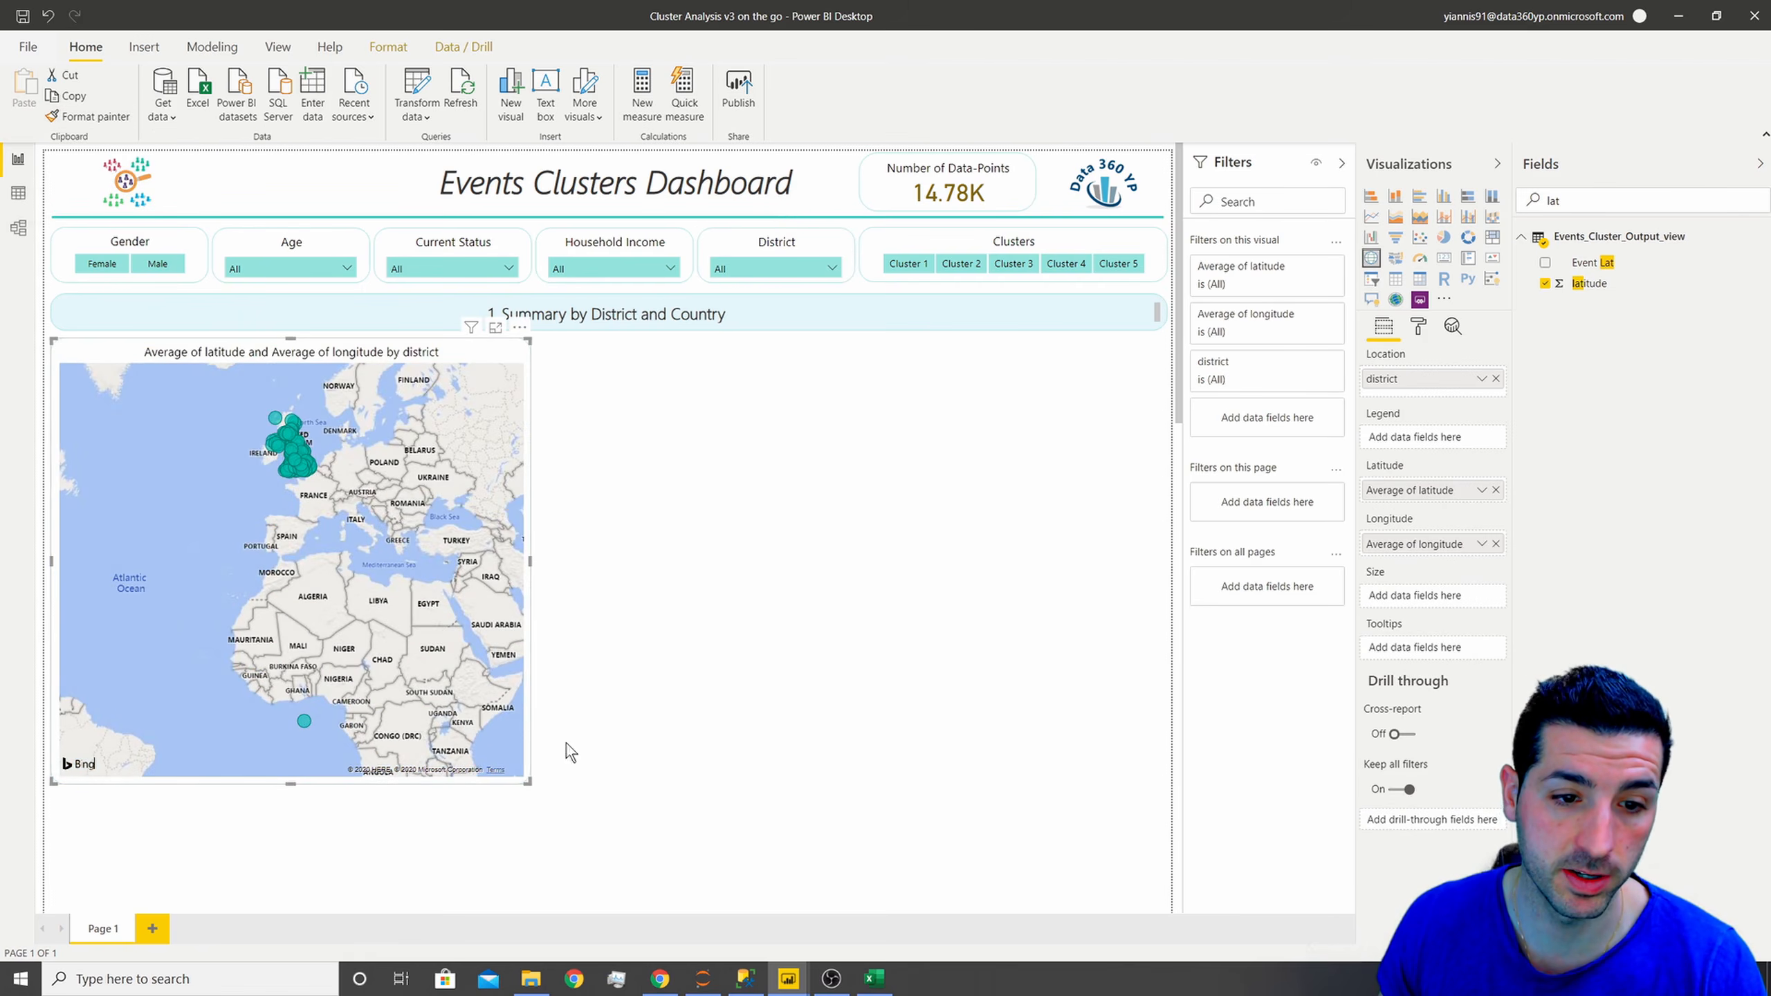
- Change the map visual's title text to "Number of Customers Per District"
scroll(306, 447, "up", 5)
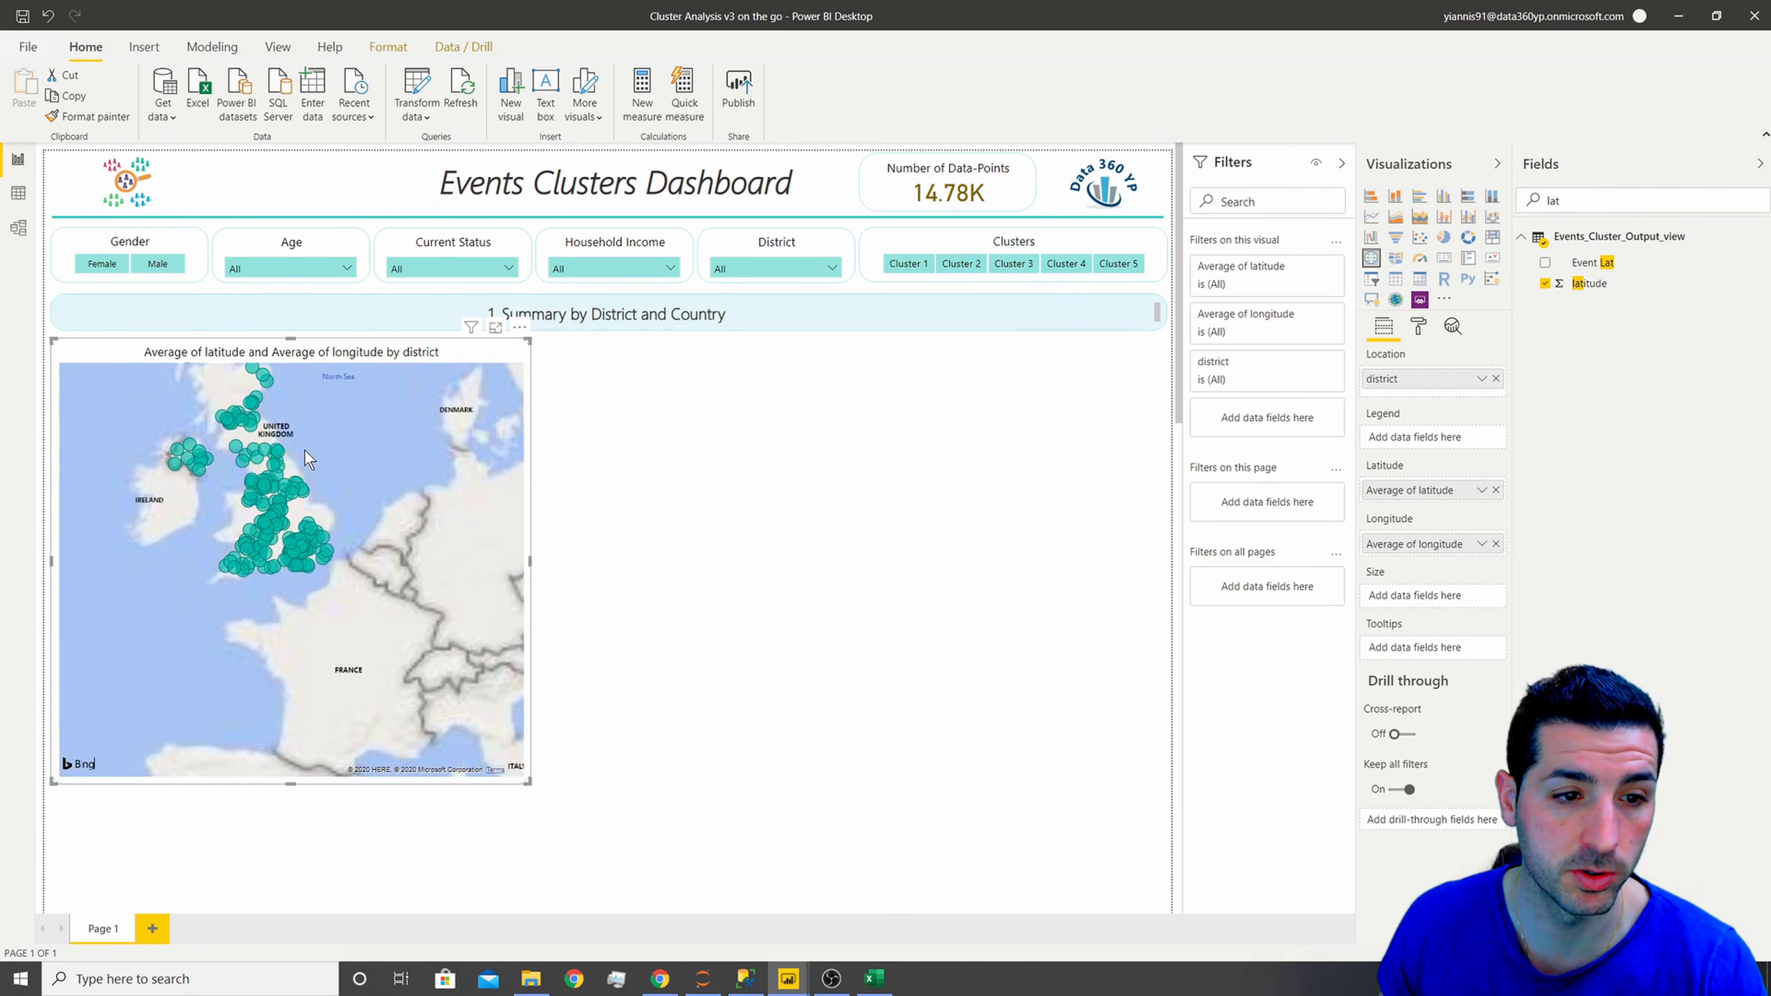
scroll(362, 559, "up", 2)
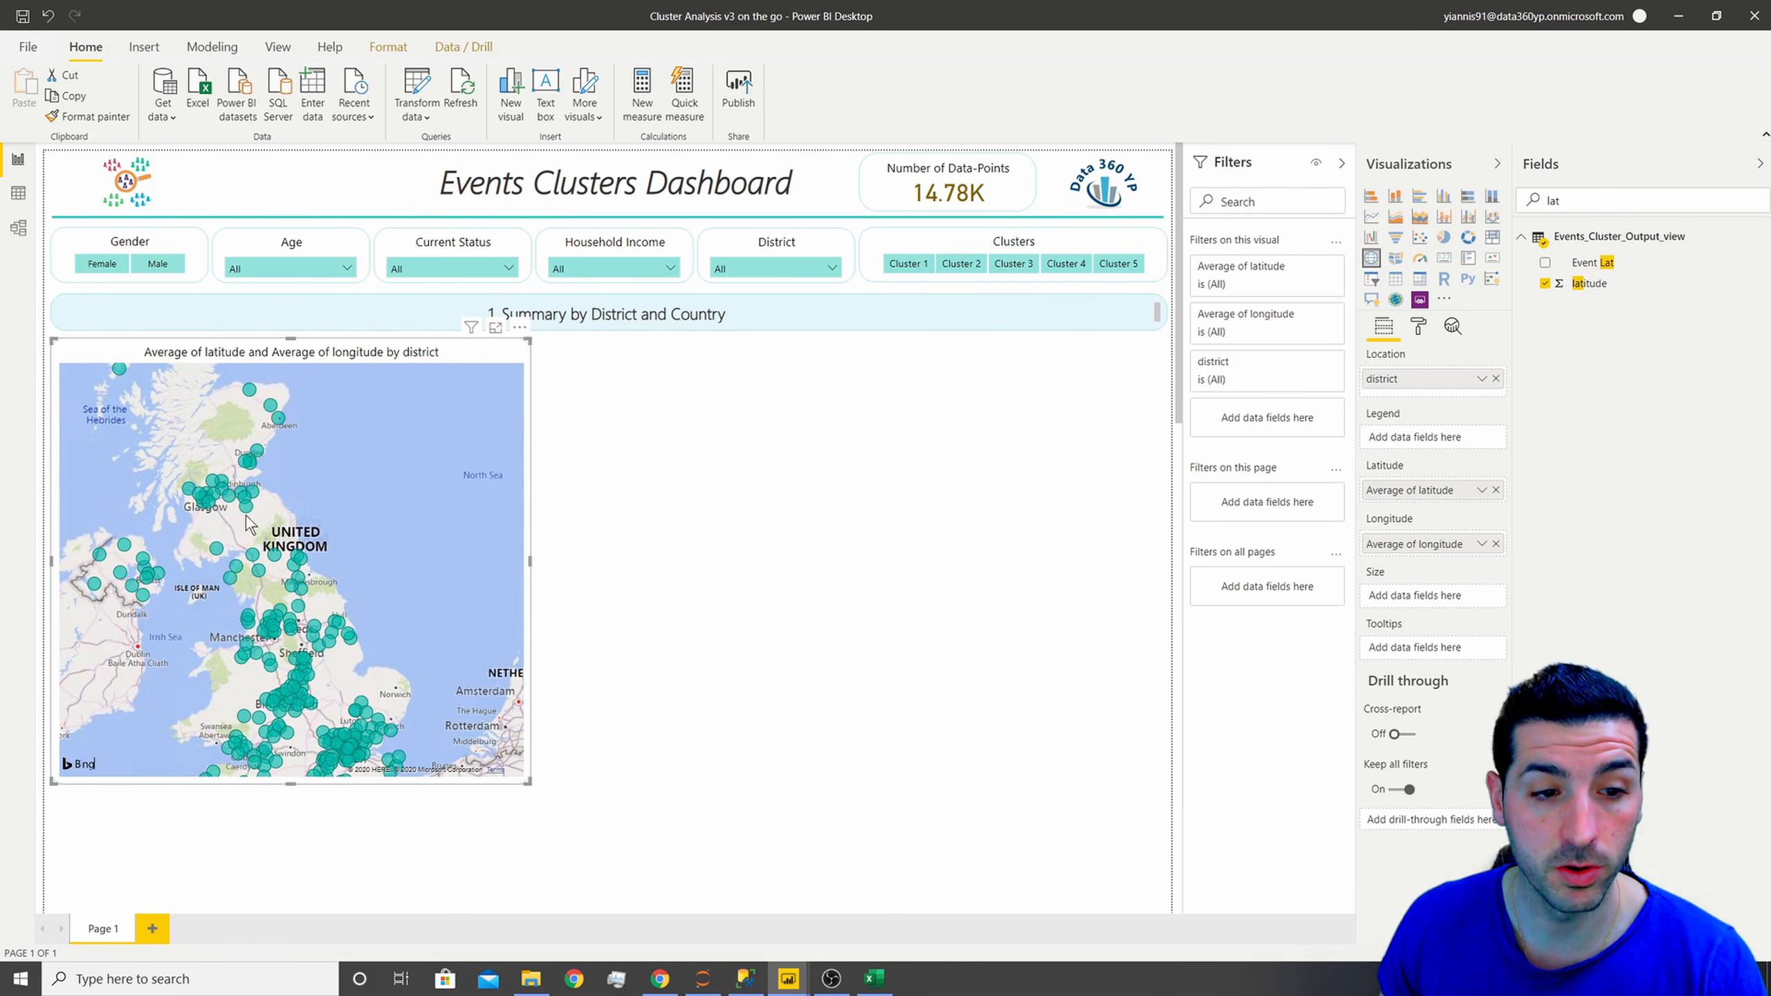
left_click(1418, 326)
left_click(1395, 578)
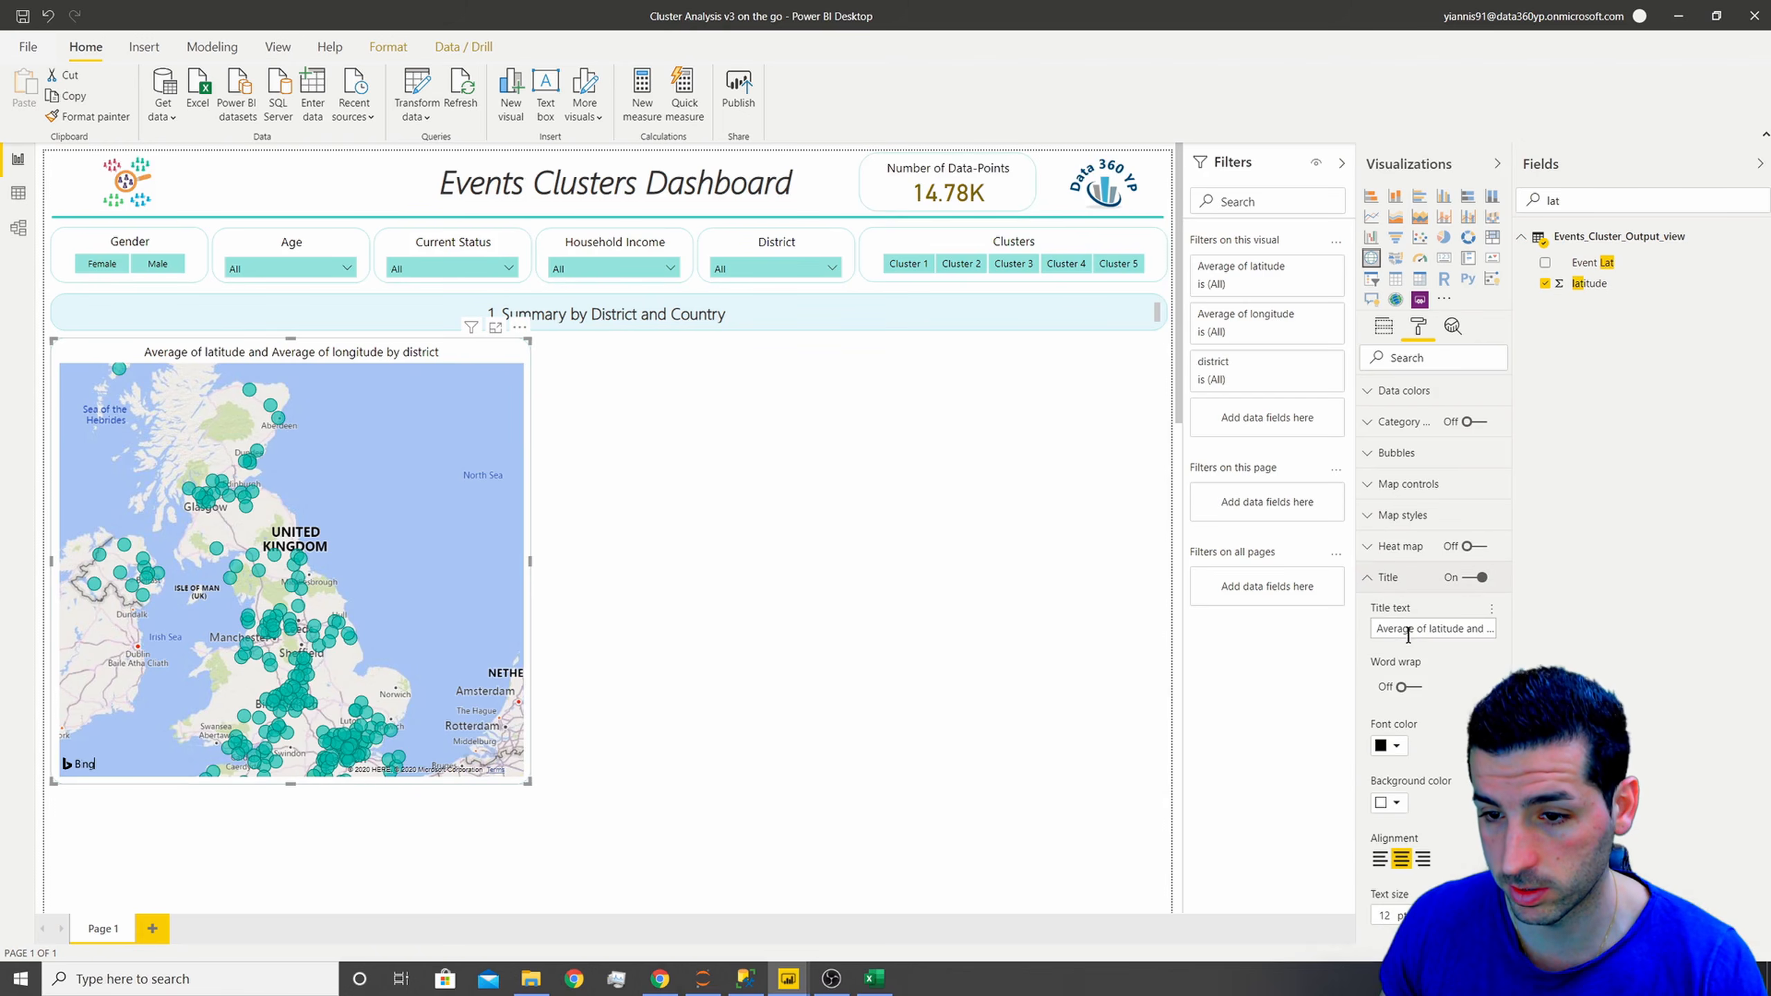
double_click(1409, 628)
type("Number of Customers Per District")
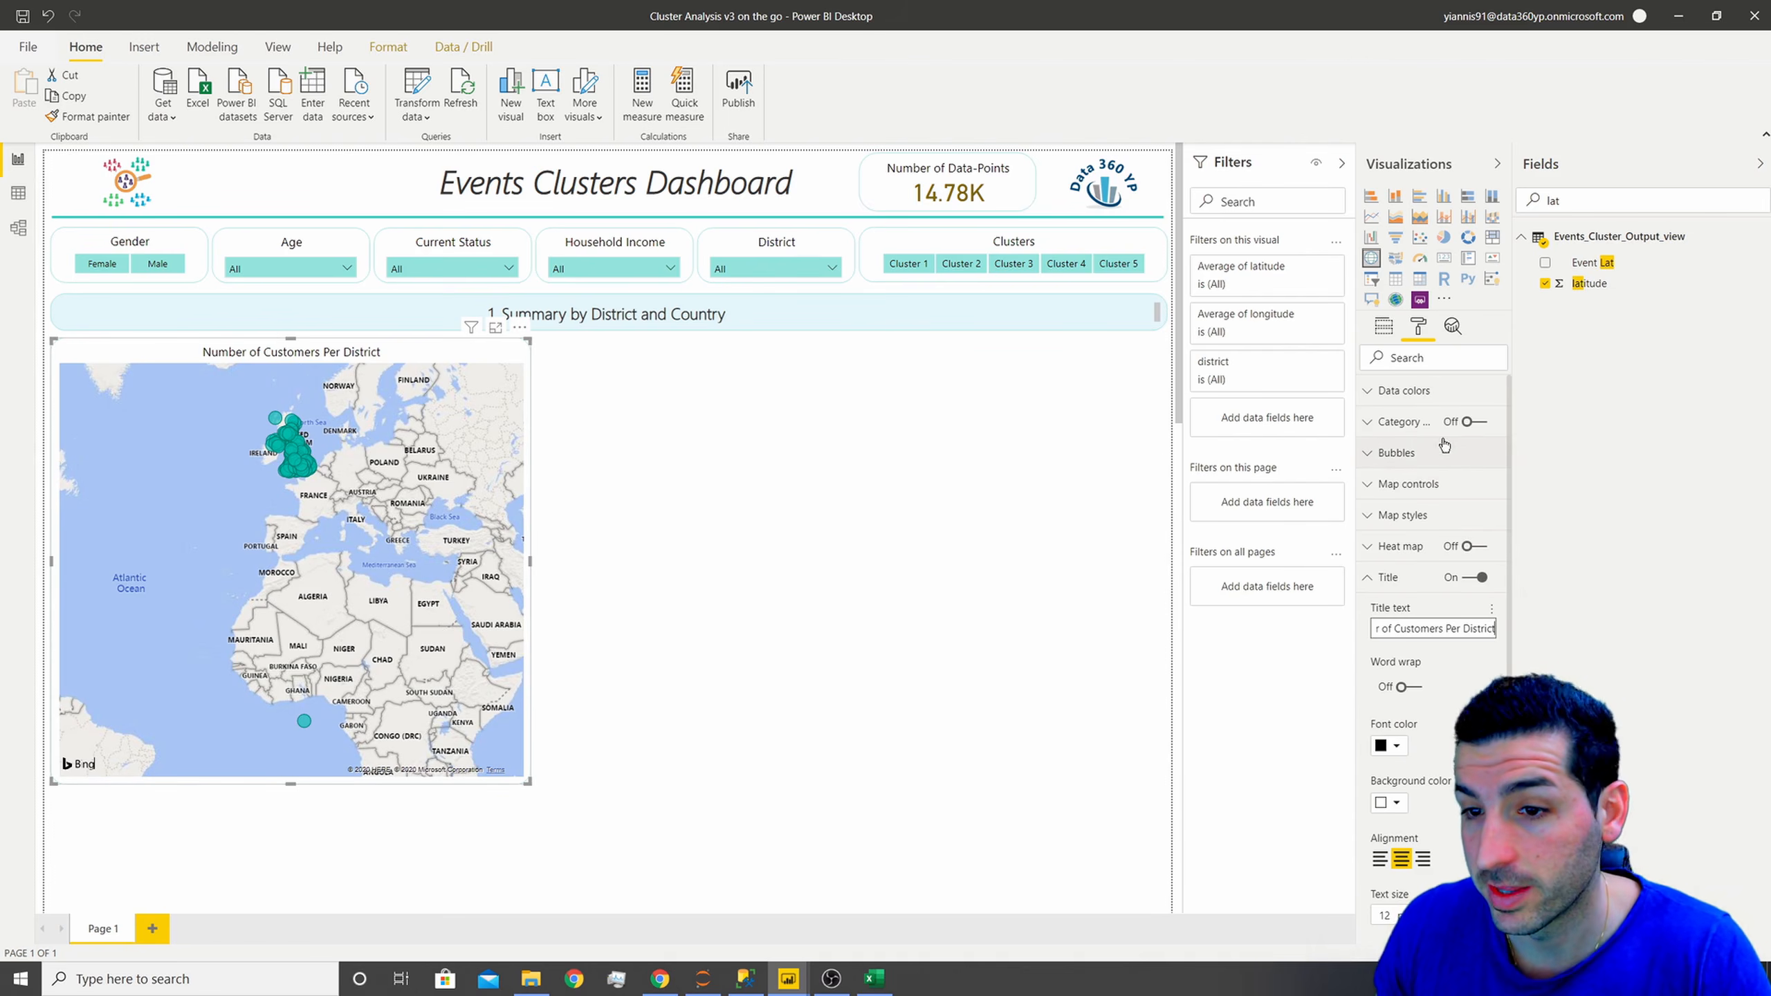
- Turn off auto zoom in the map controls and frame the map on the United Kingdom
left_click(1446, 491)
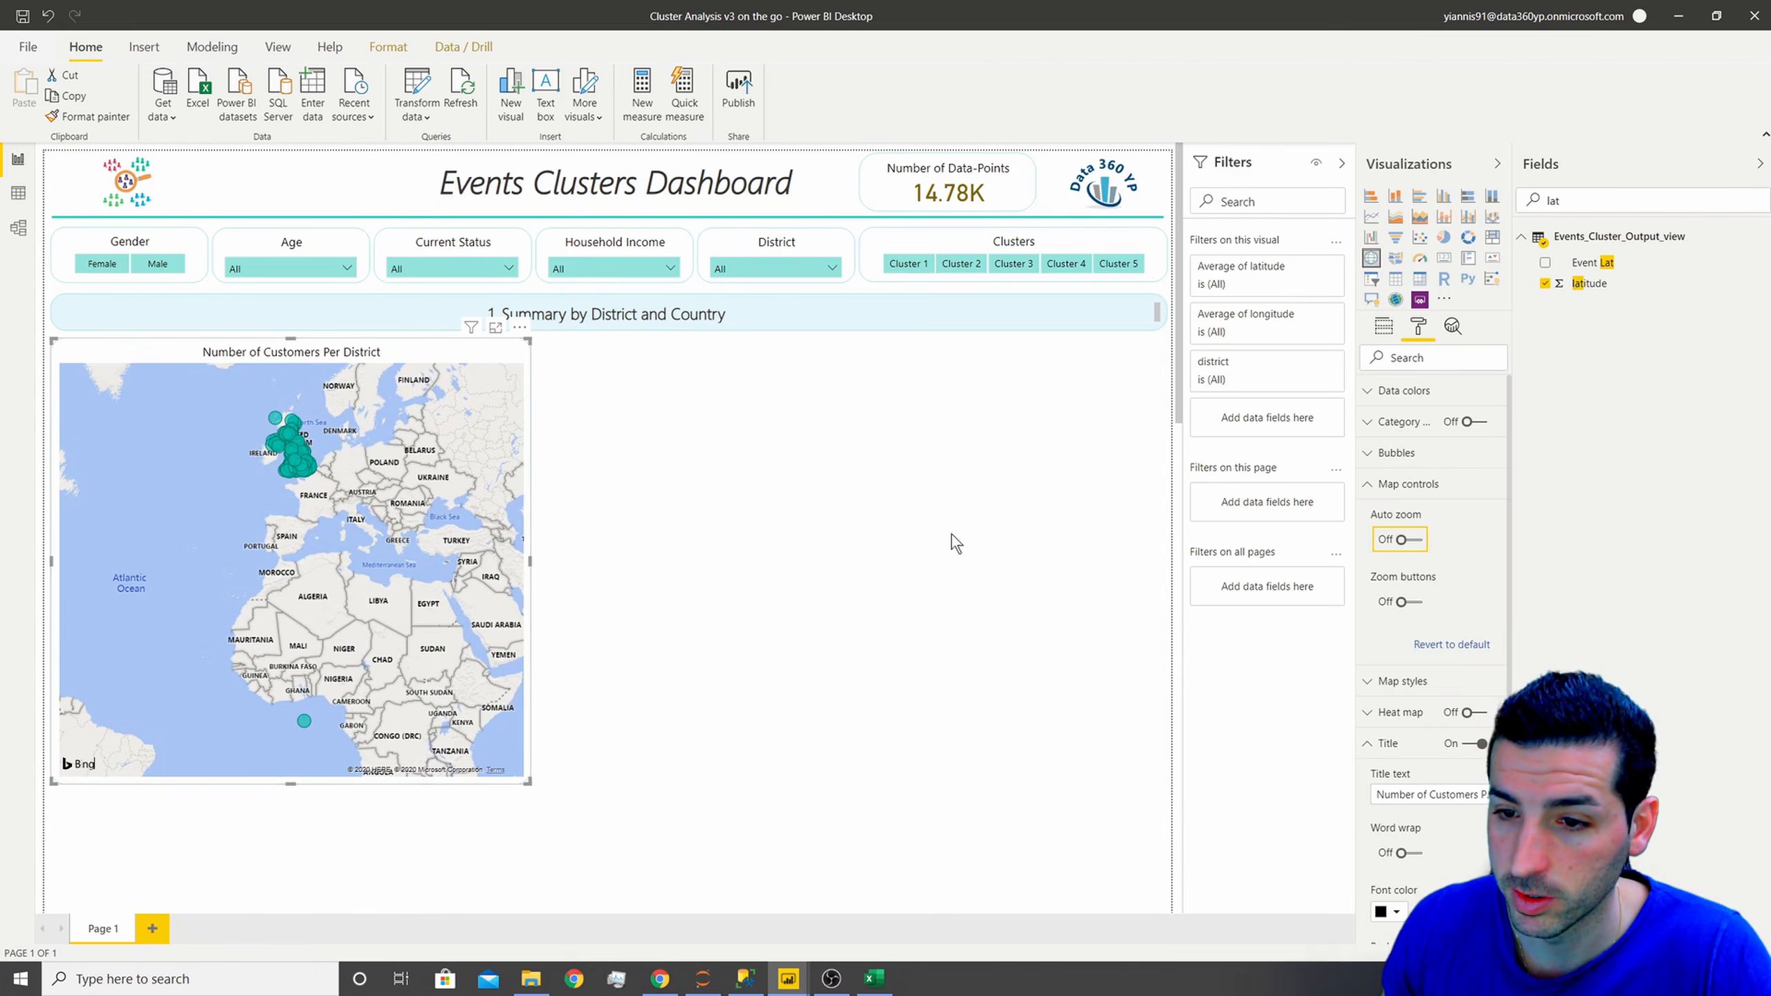
scroll(305, 455, "up", 5)
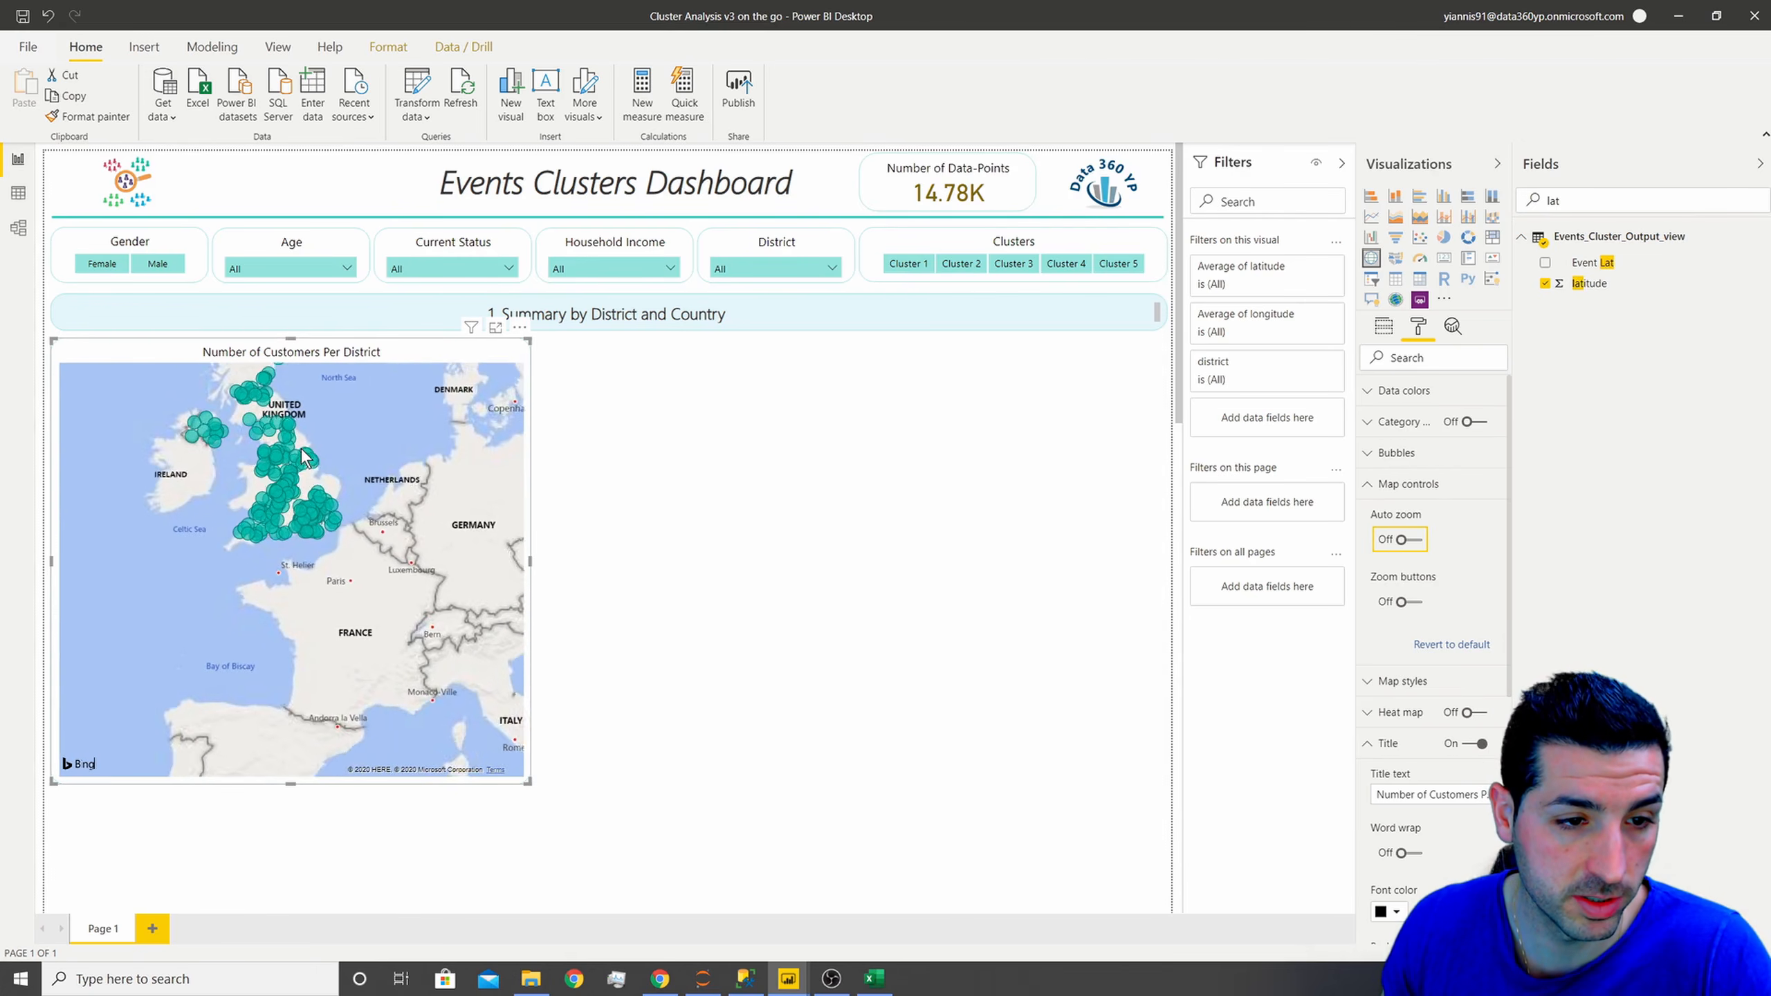
scroll(407, 582, "up", 2)
left_click_drag(407, 600, 401, 525)
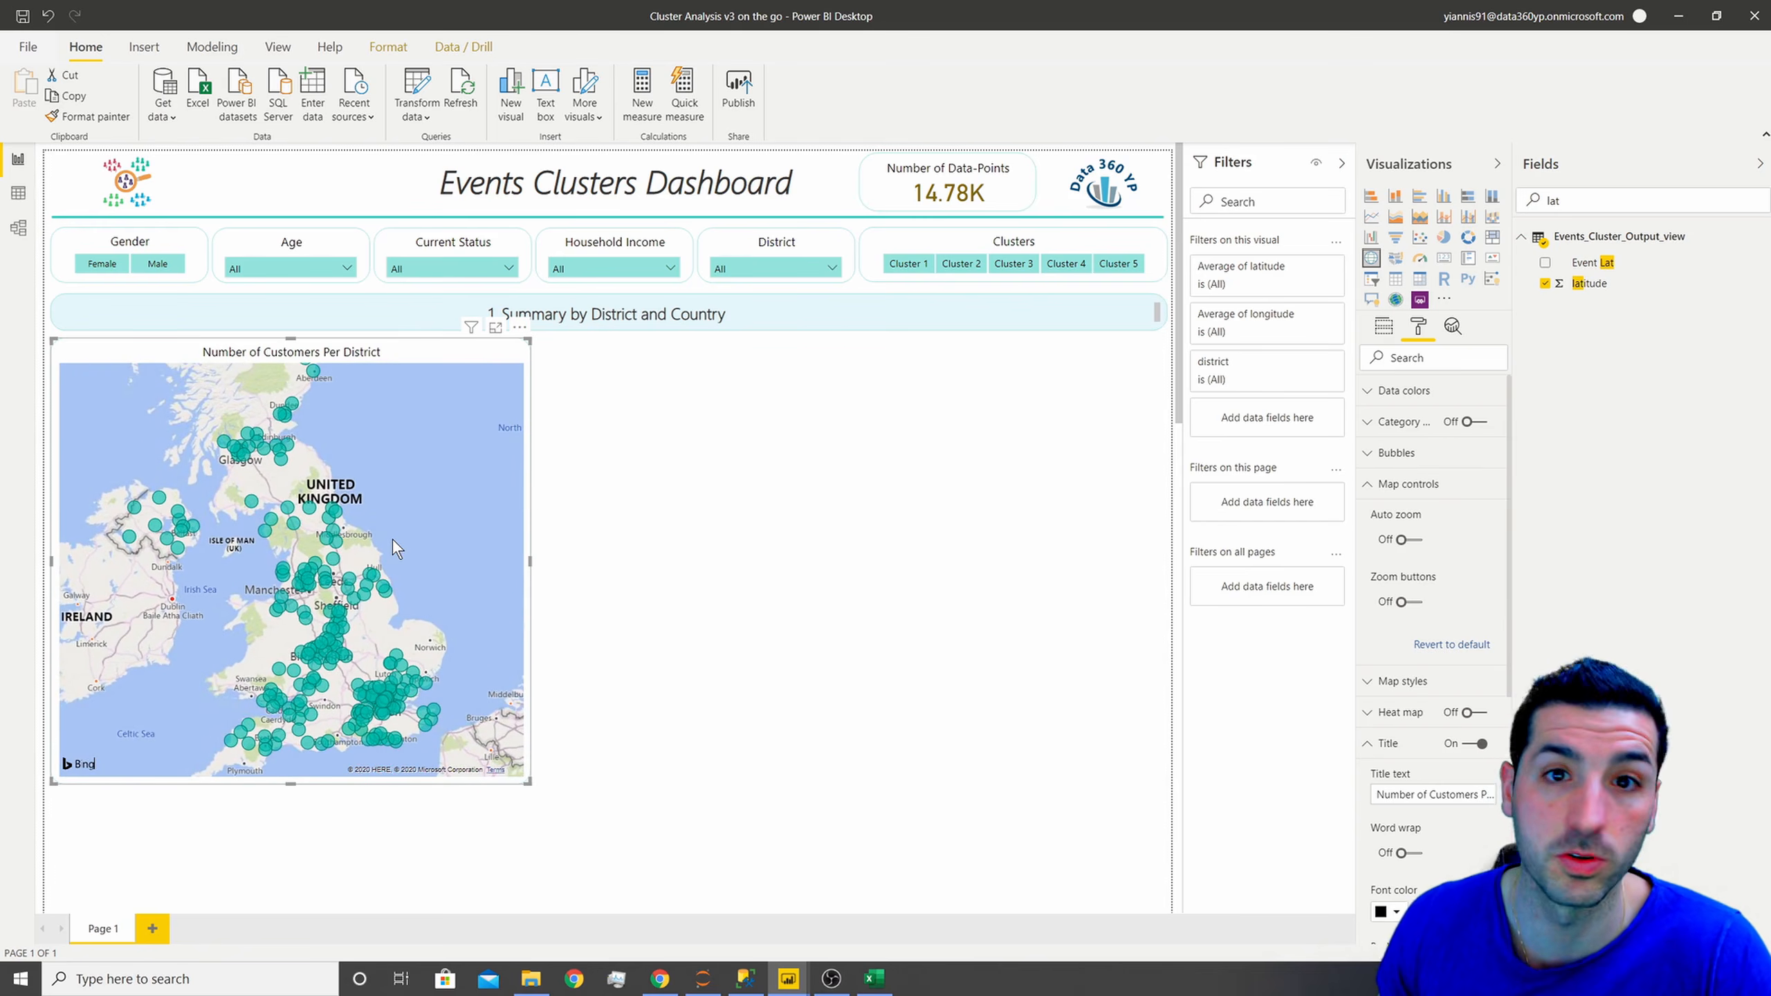
left_click(855, 704)
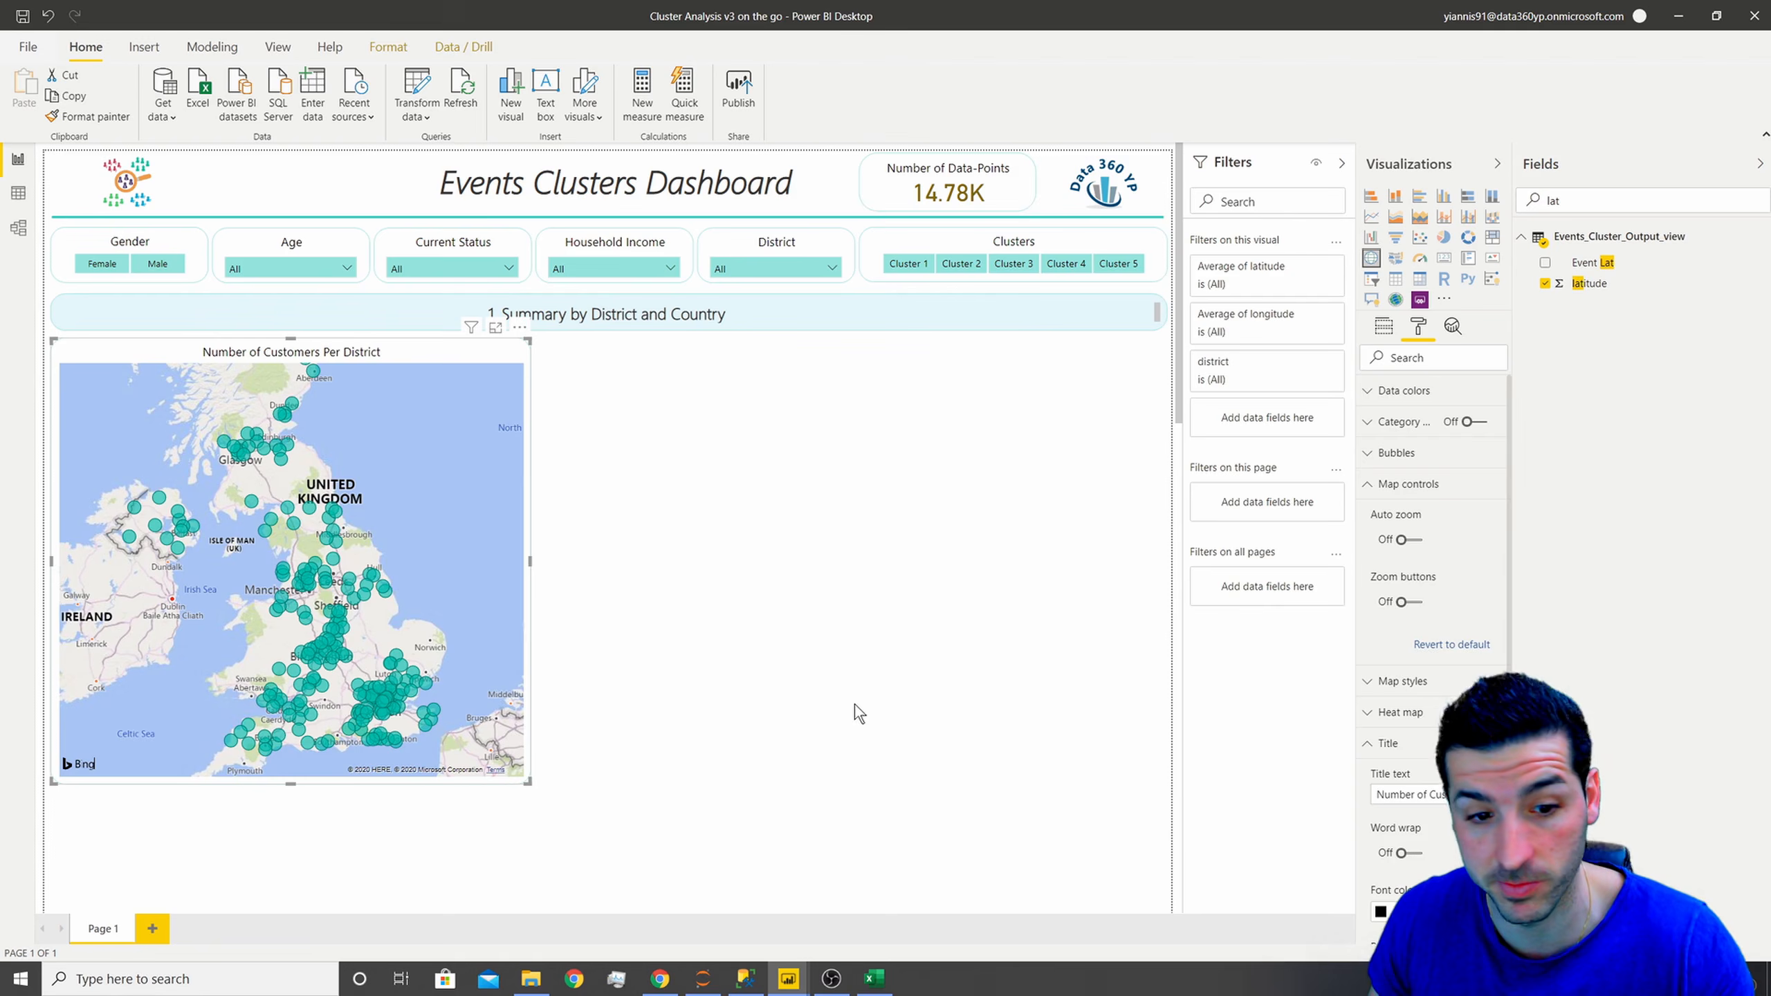
- Reduce the map's bubble size to -13
left_click(388, 350)
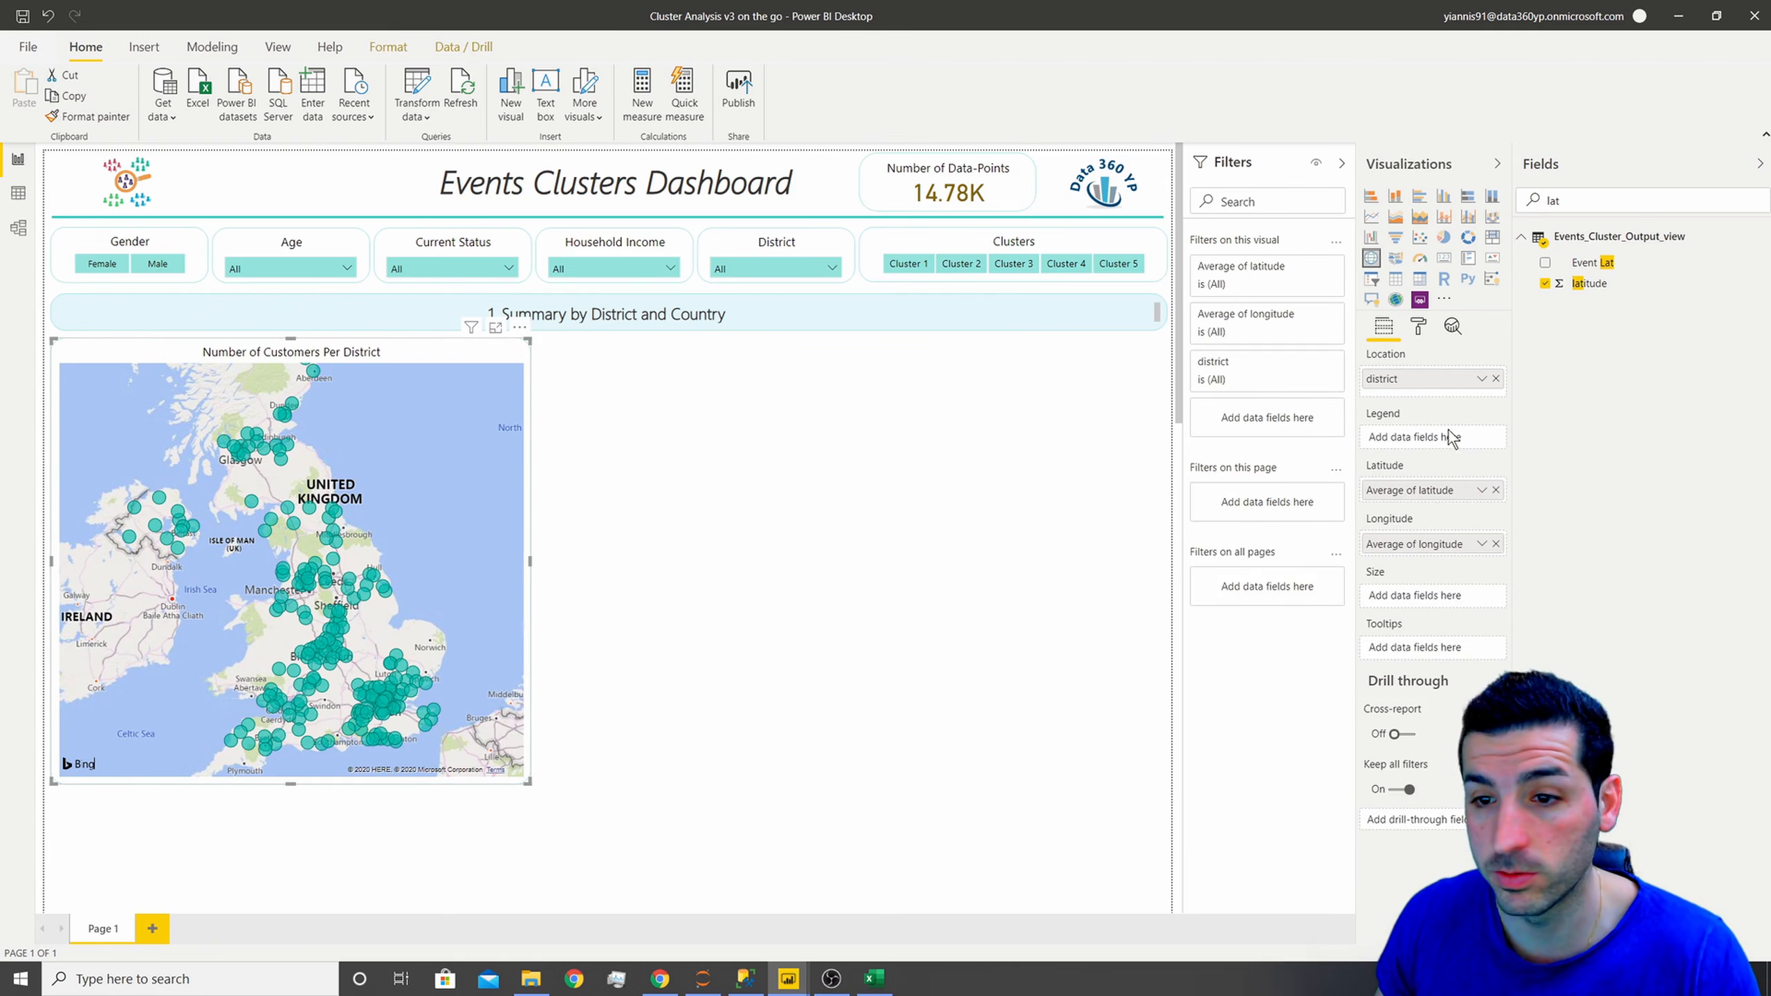
left_click(1419, 328)
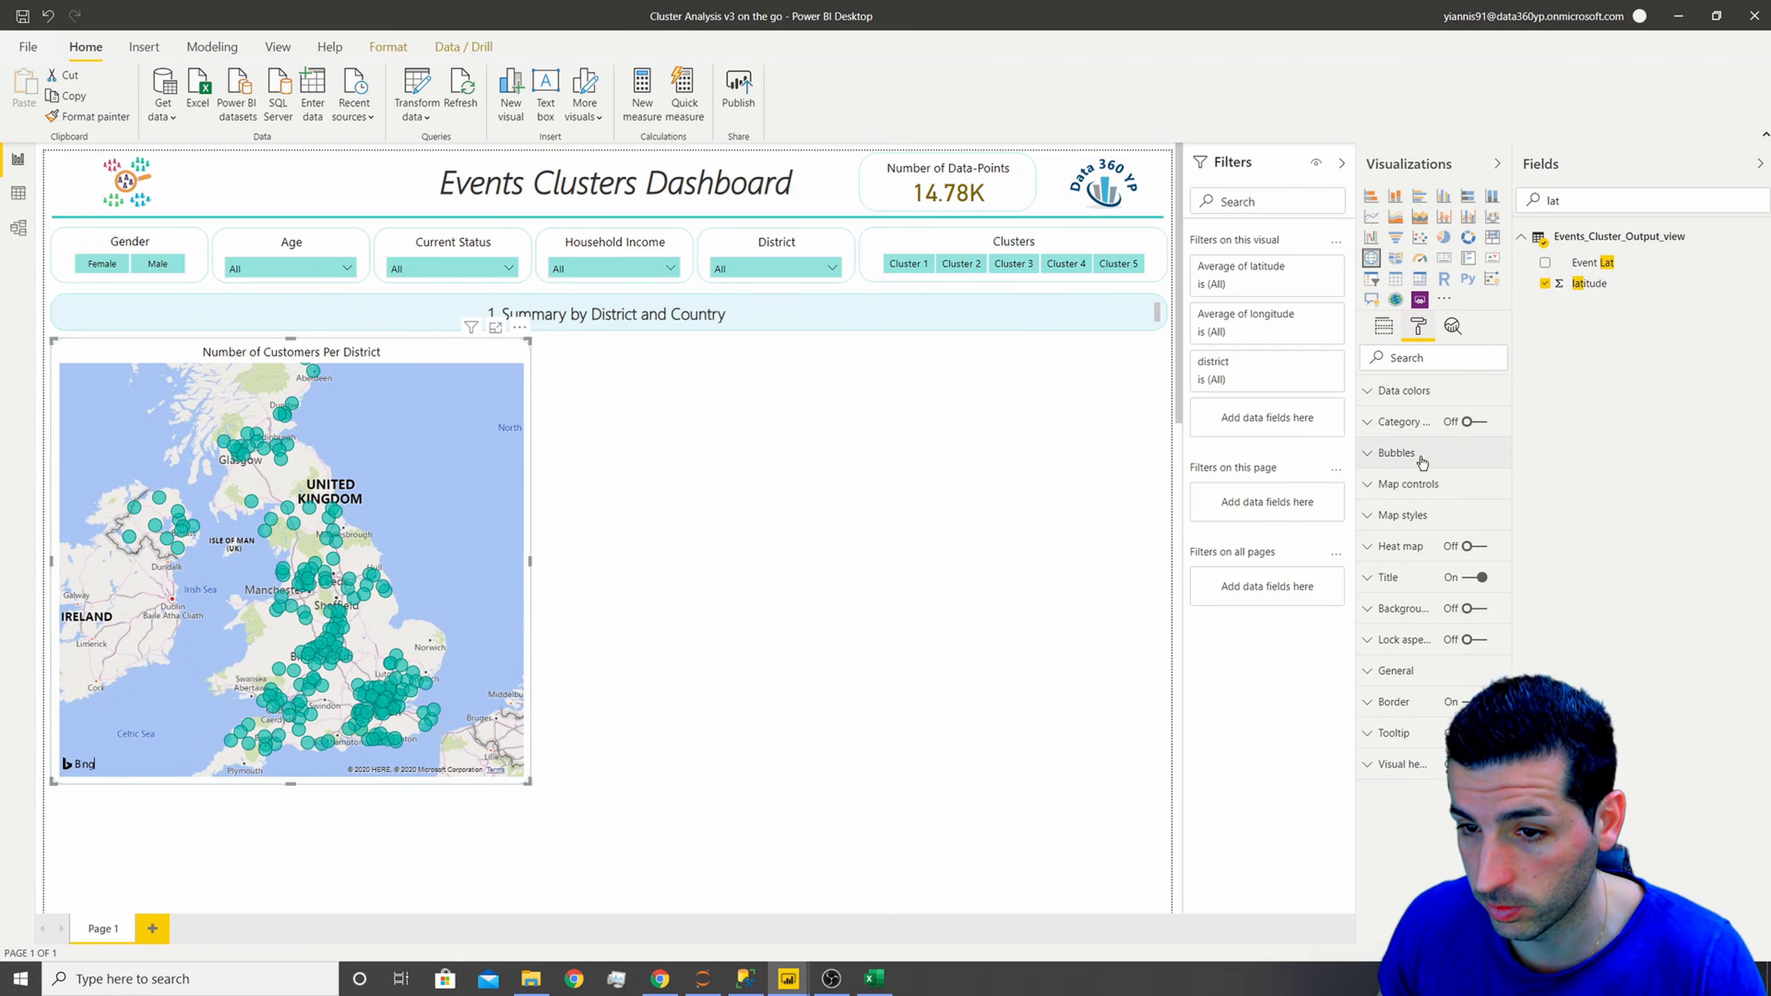
left_click(1396, 452)
left_click_drag(1441, 509, 1432, 509)
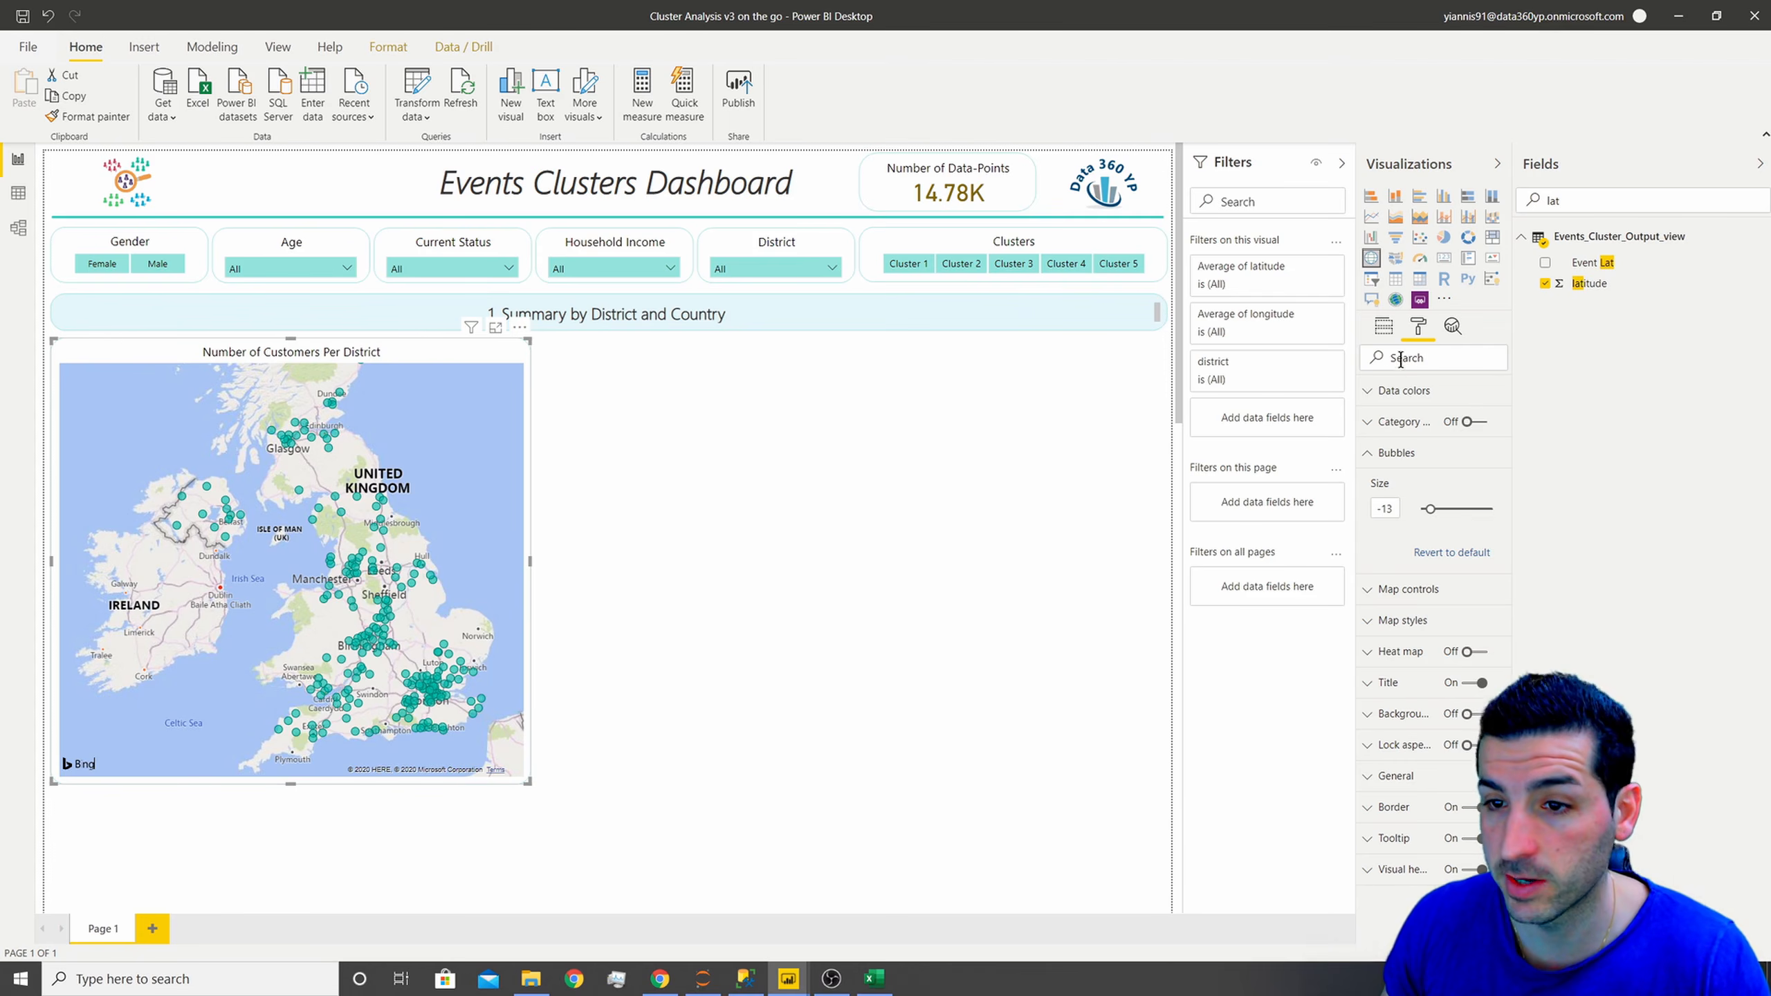
- Search the fields for "cluster" and assign Clusters Category to the map's Legend
left_click(1384, 326)
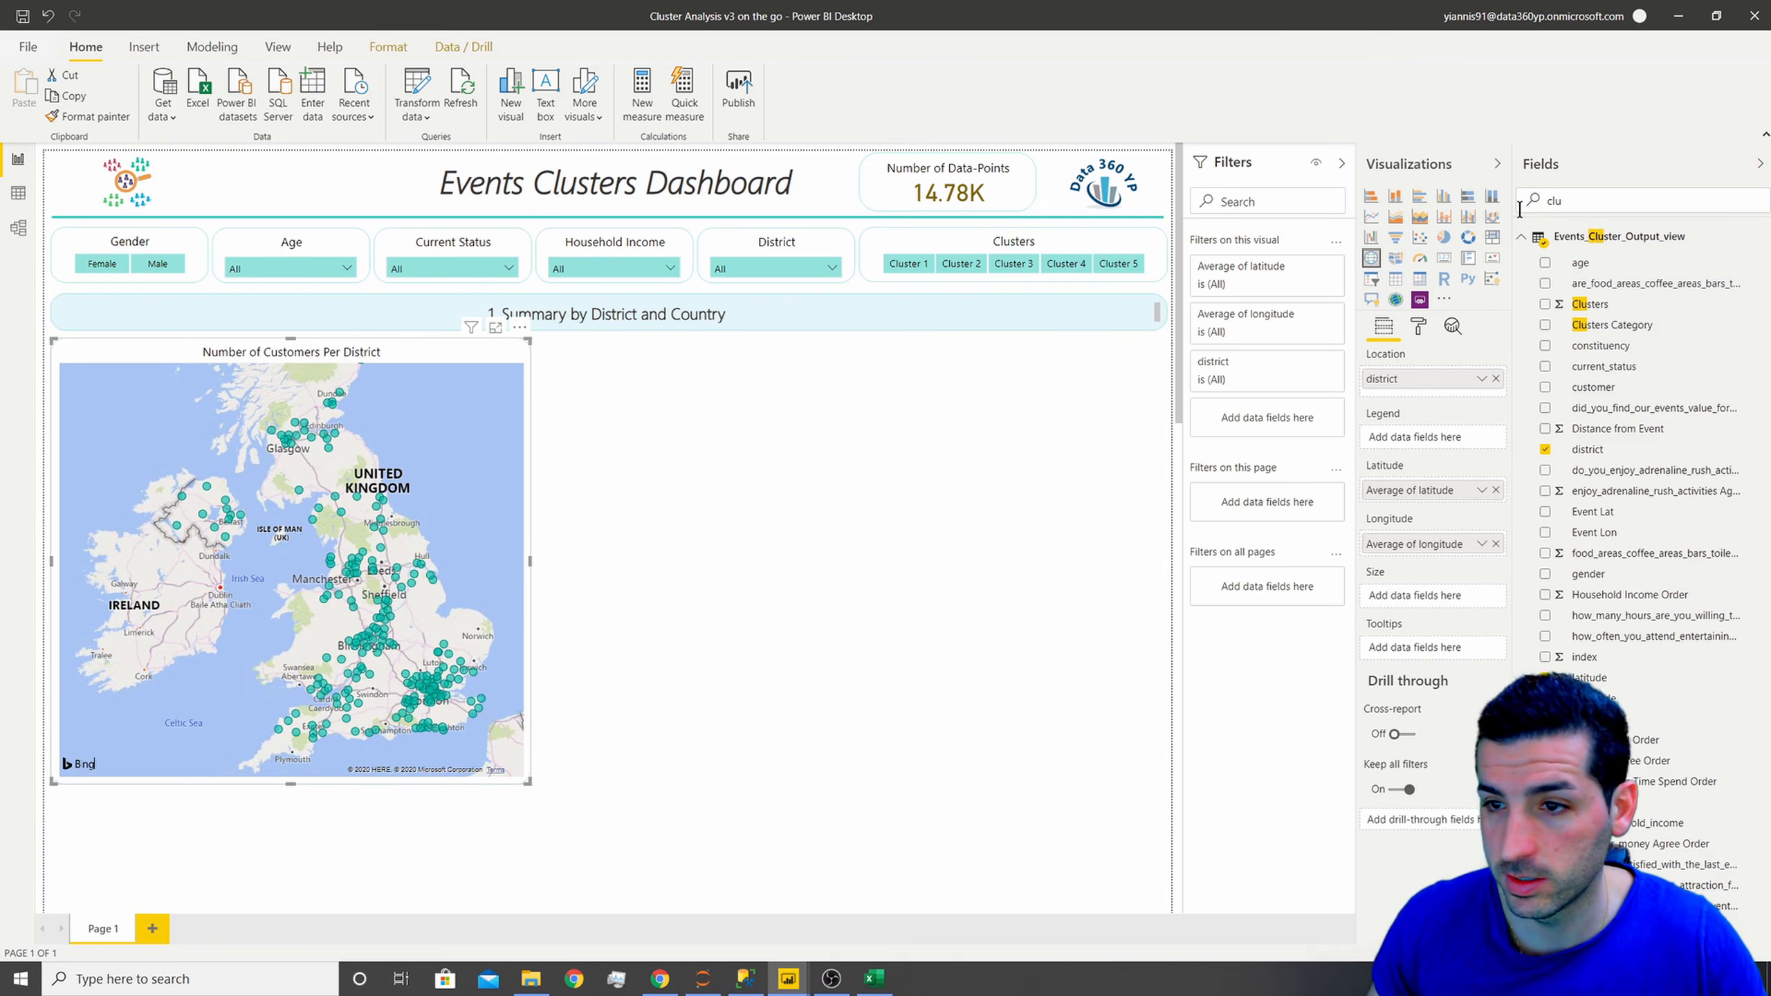
type("er")
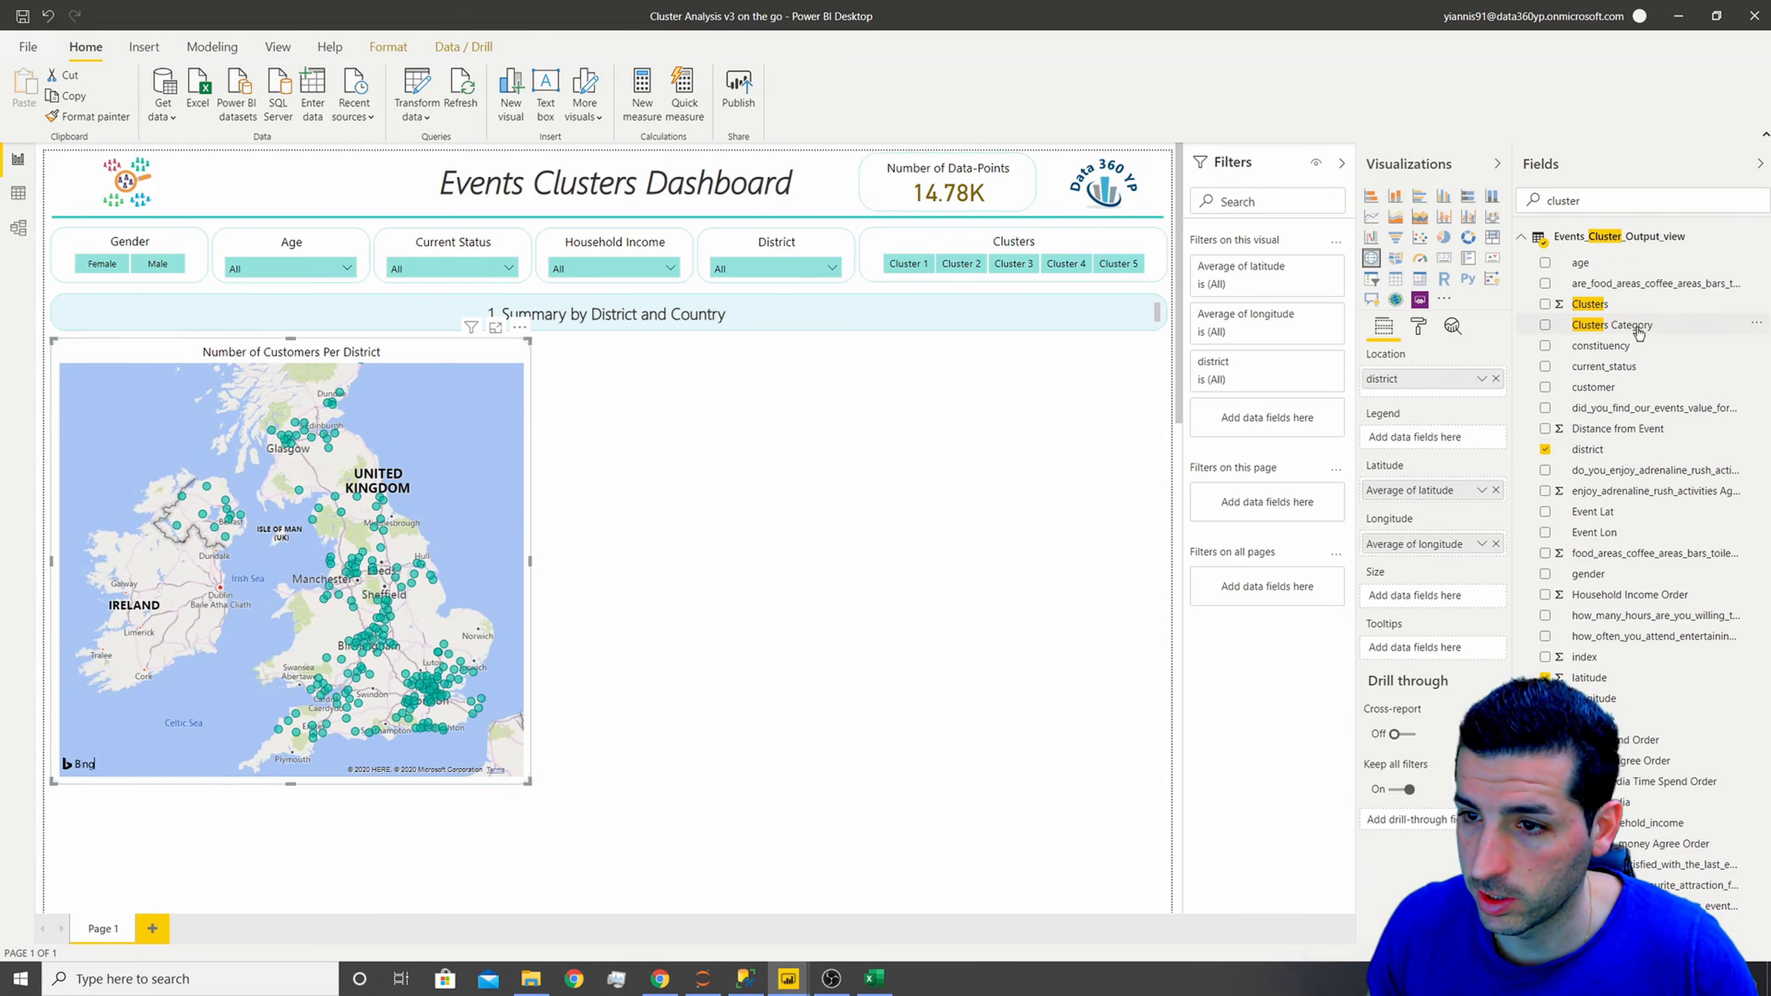
left_click_drag(1638, 334, 1415, 438)
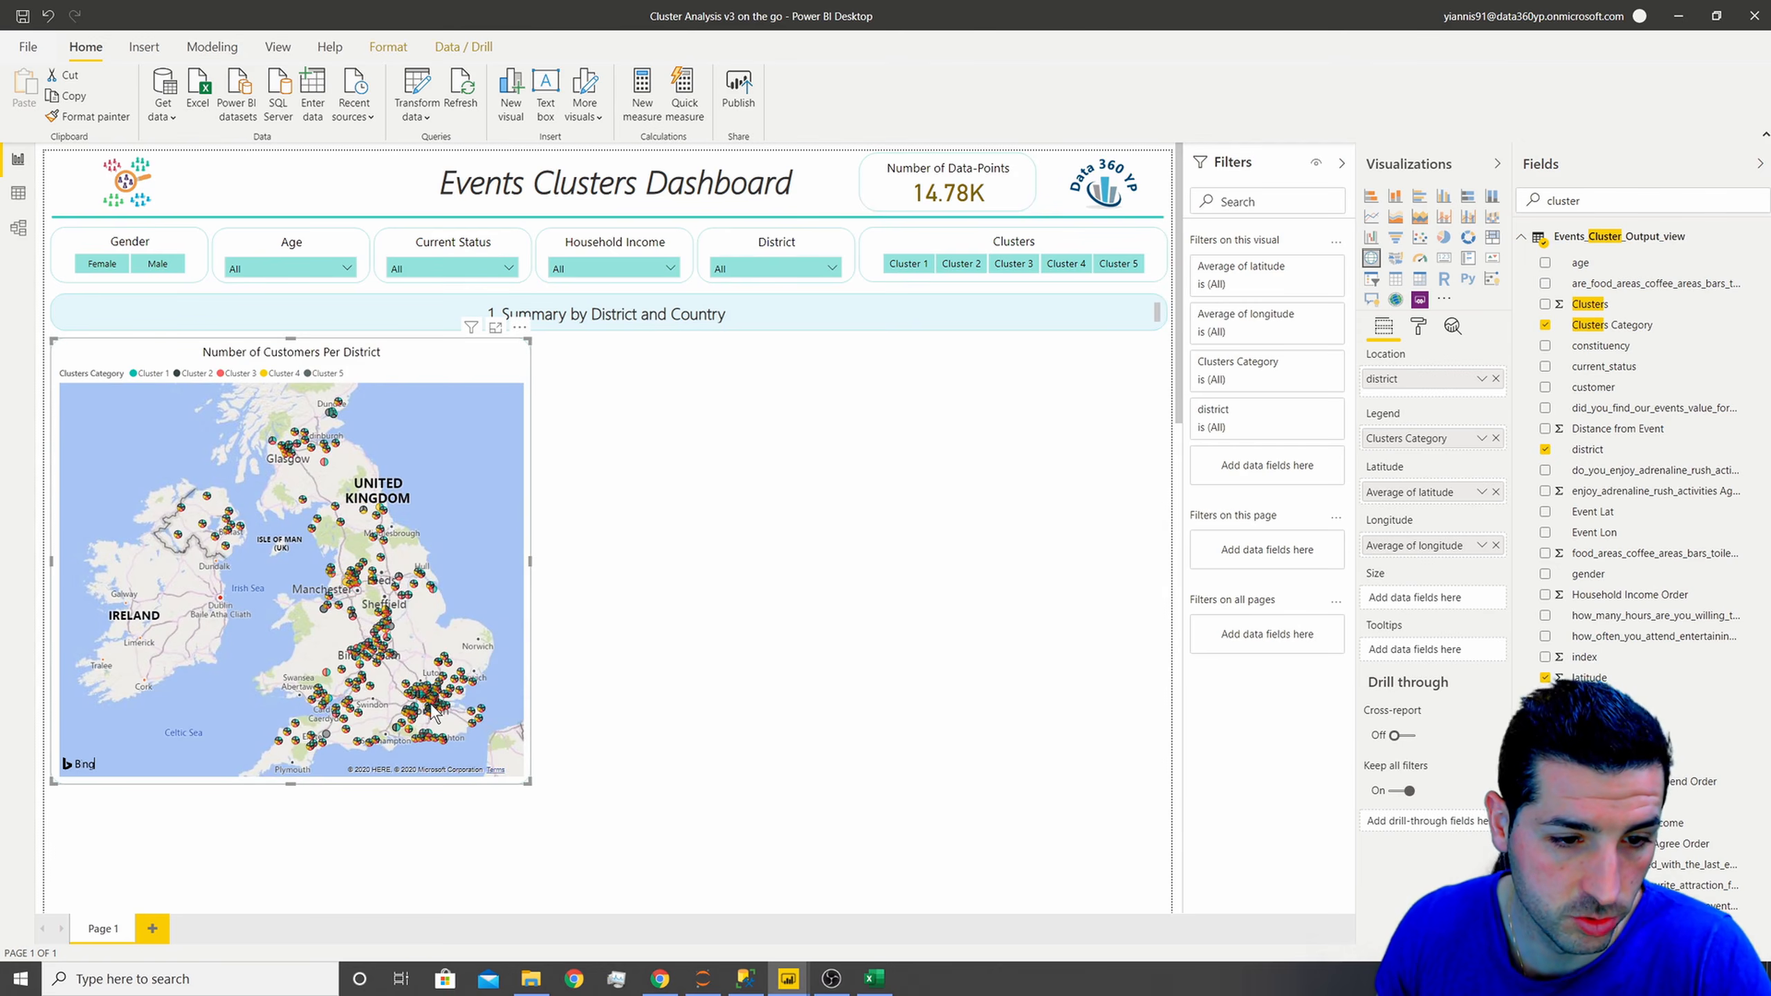
- Set the map style theme to Aerial
scroll(432, 712, "up", 5)
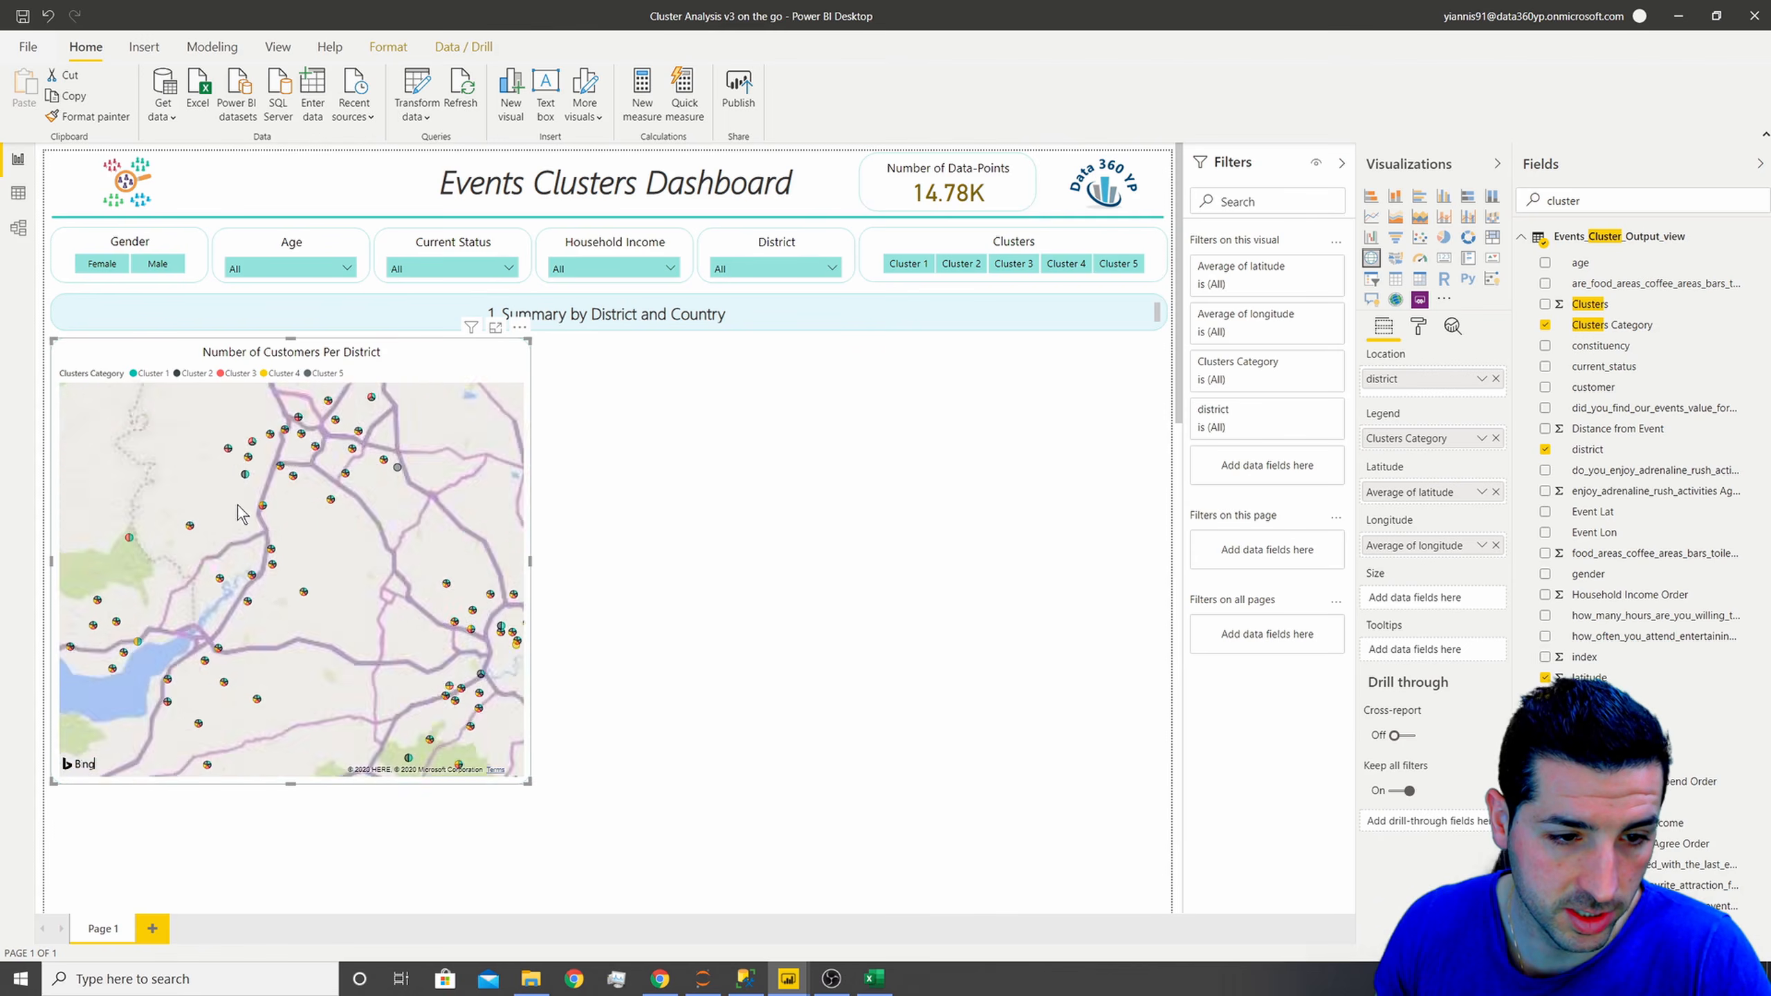
scroll(243, 514, "down", 5)
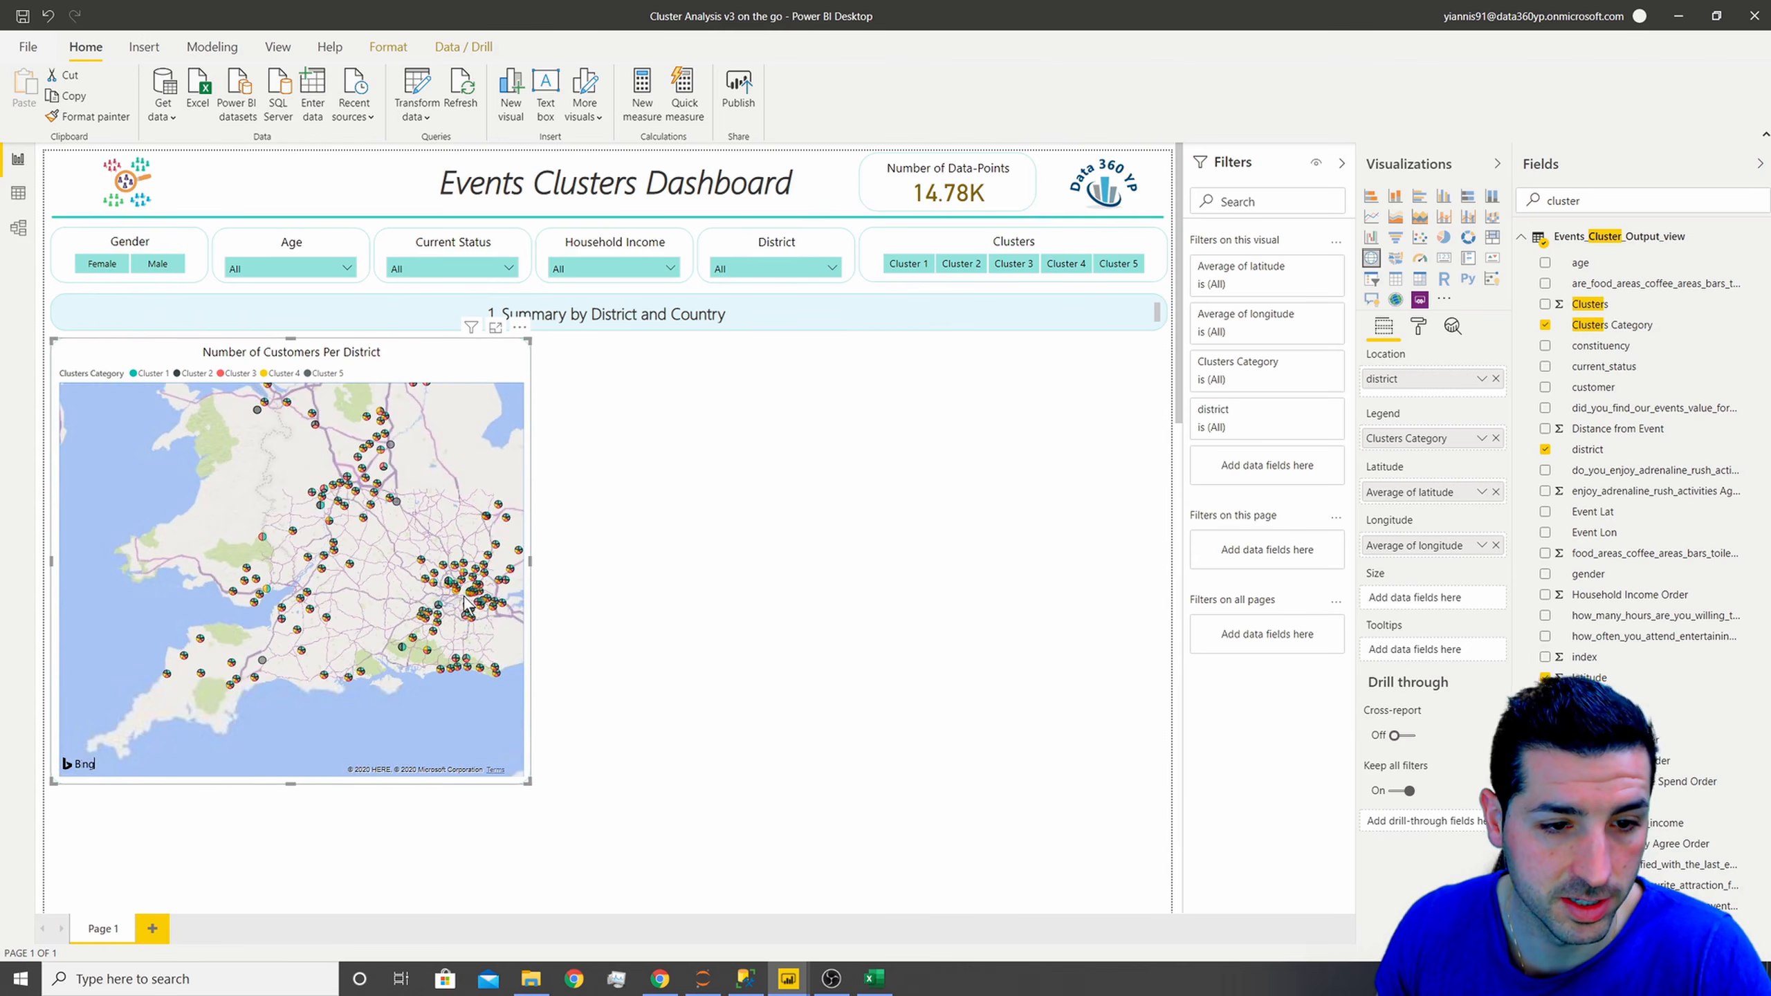
scroll(406, 531, "down", 5)
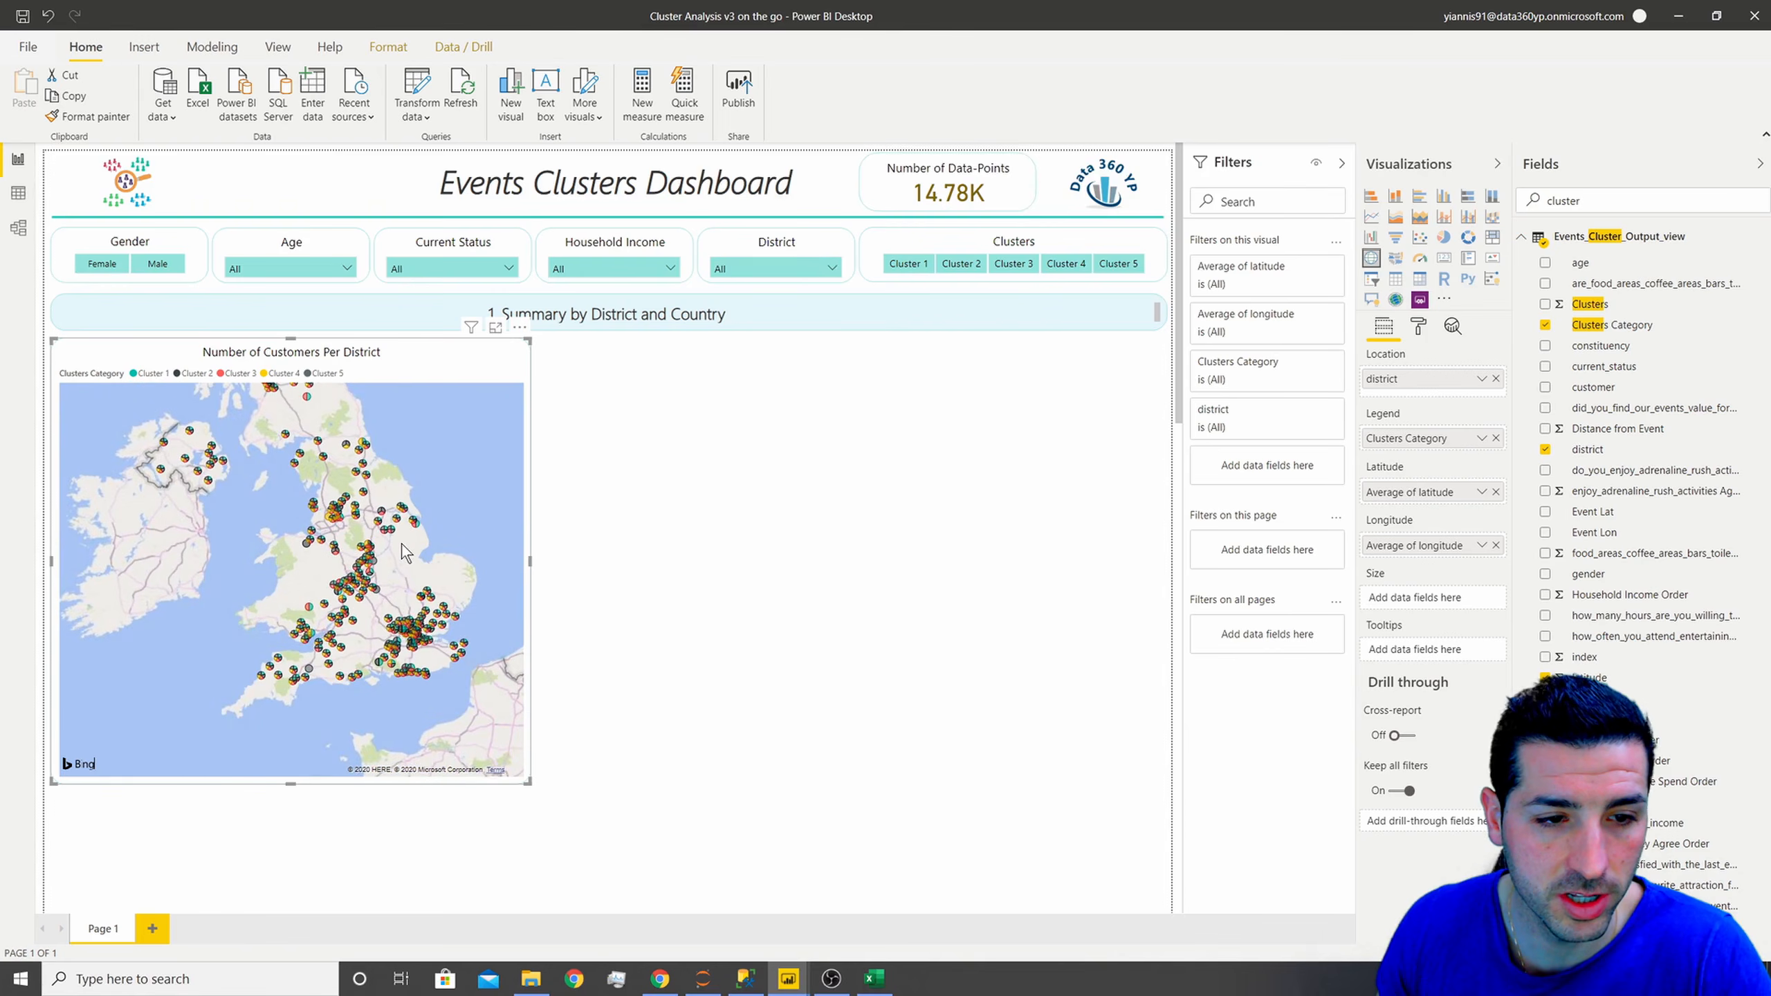
left_click(1422, 326)
left_click(1428, 551)
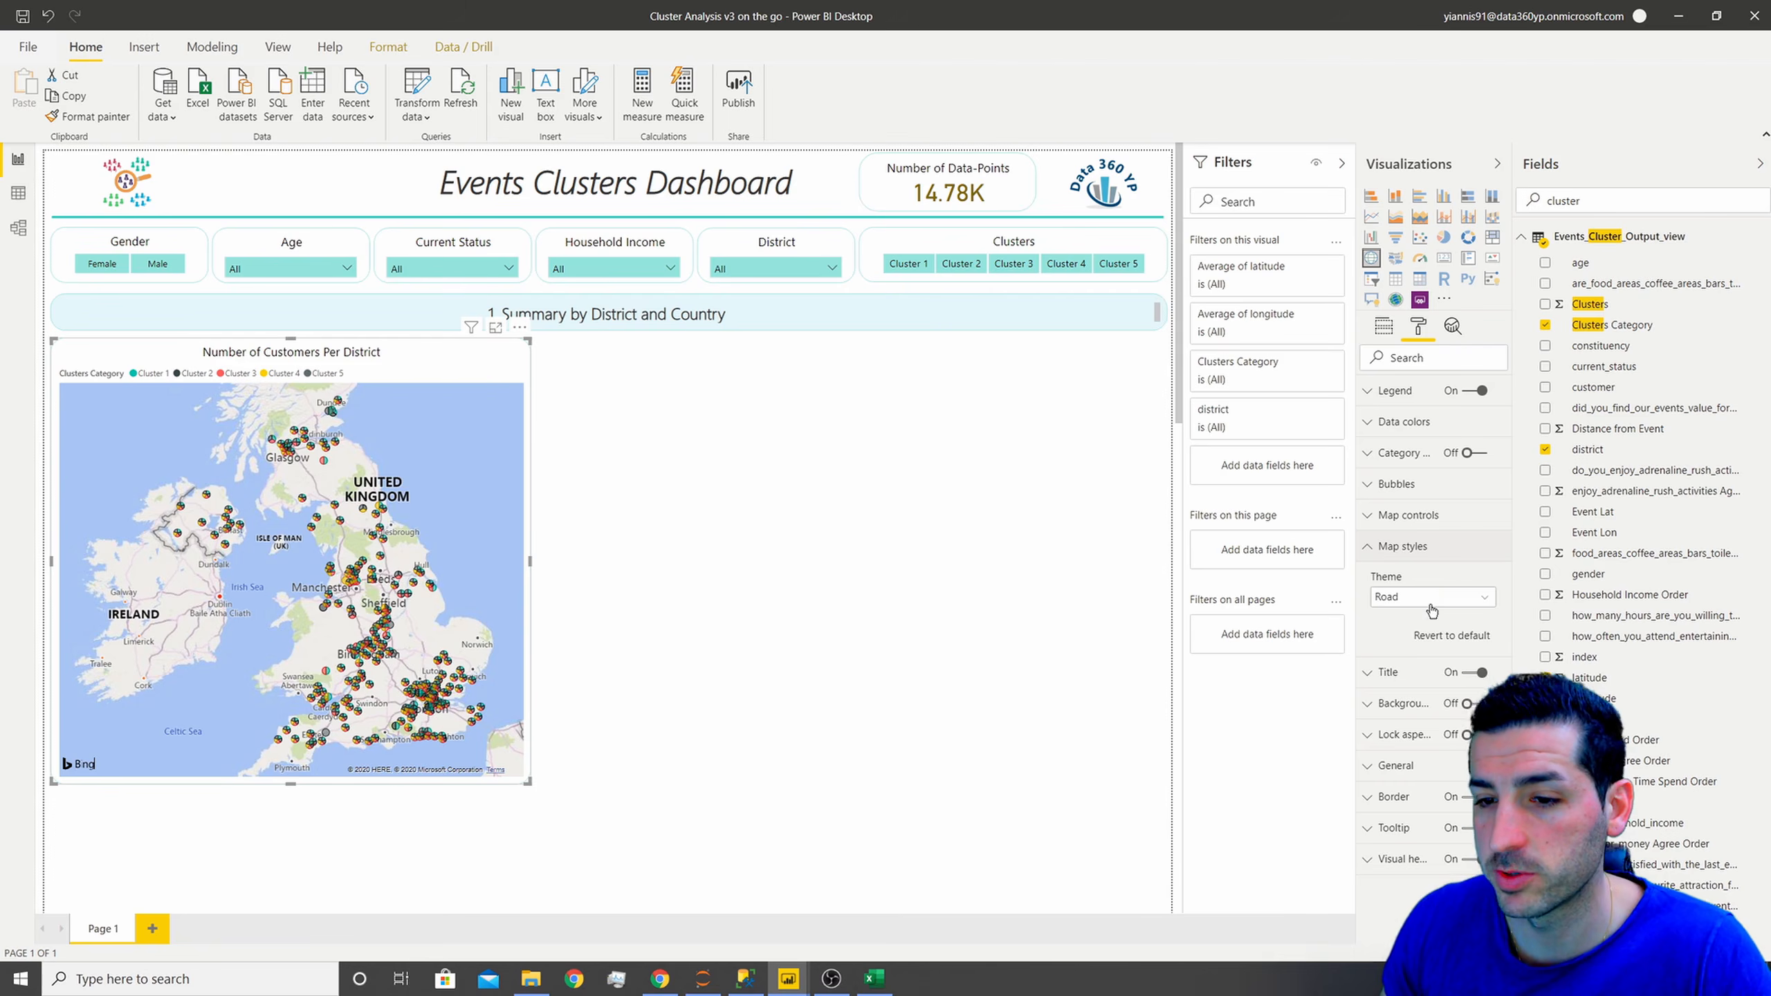
left_click(1429, 600)
left_click(1425, 638)
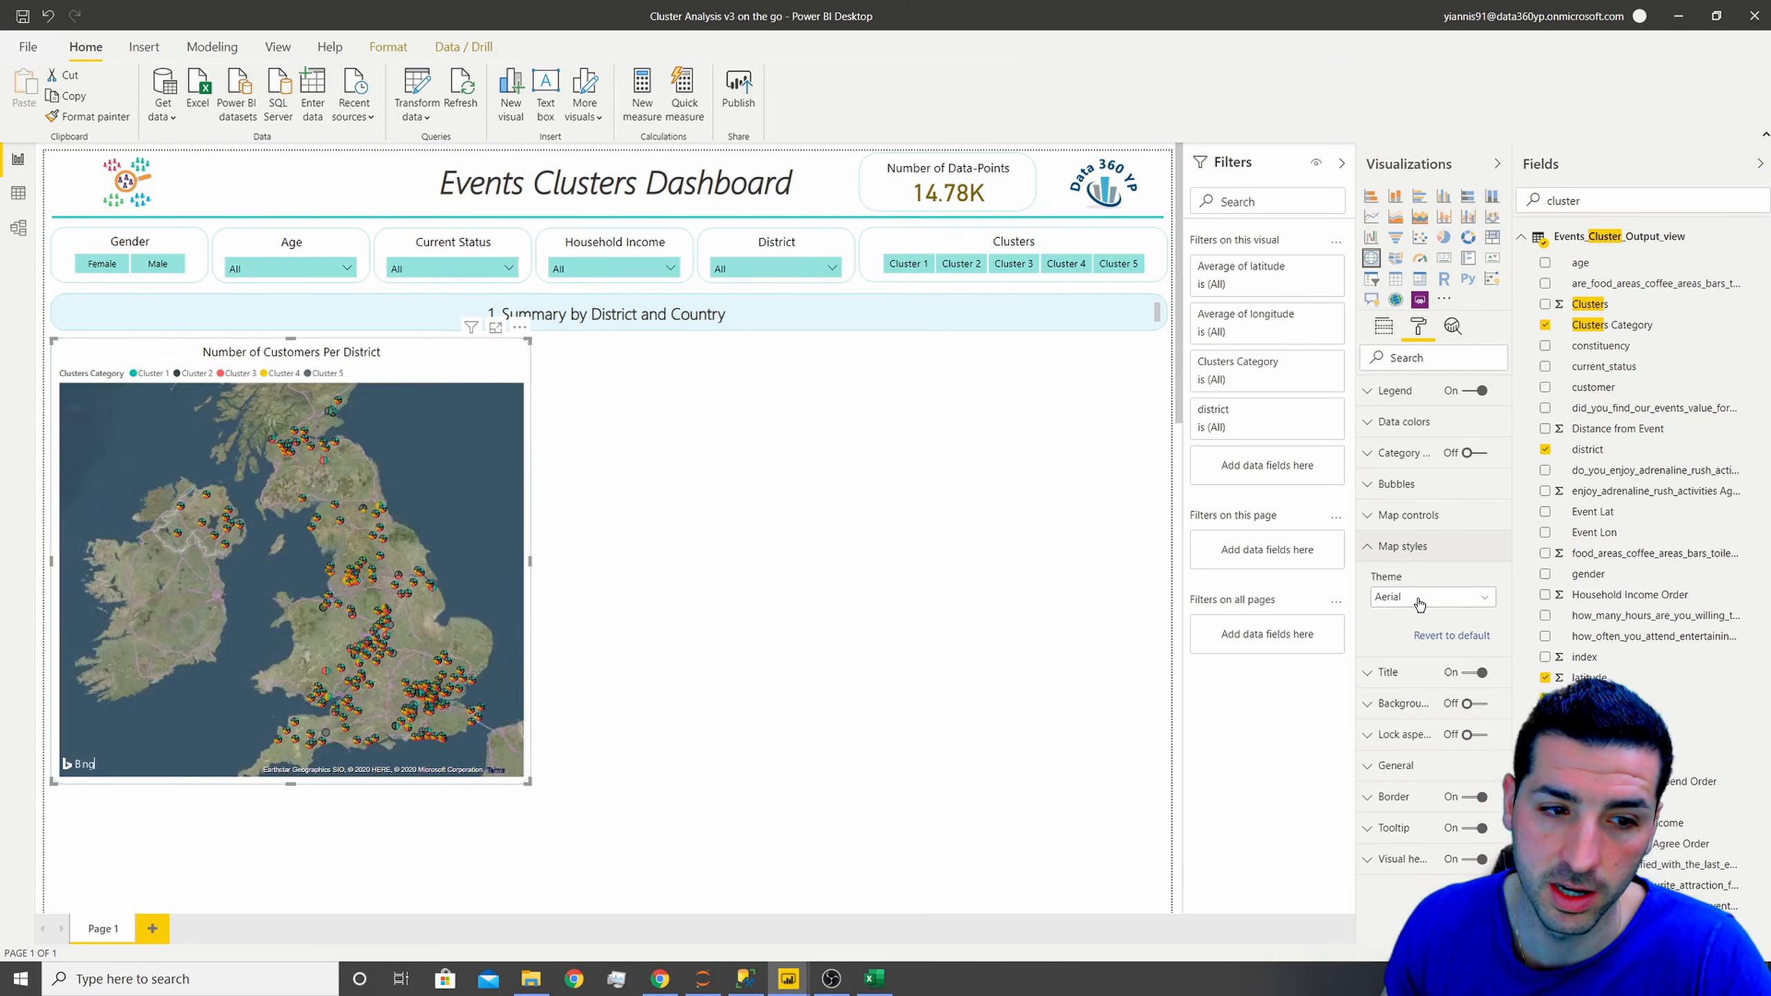
- Try the Dark theme for the map style, and settle on the Grayscale theme
left_click(1420, 598)
left_click(1412, 635)
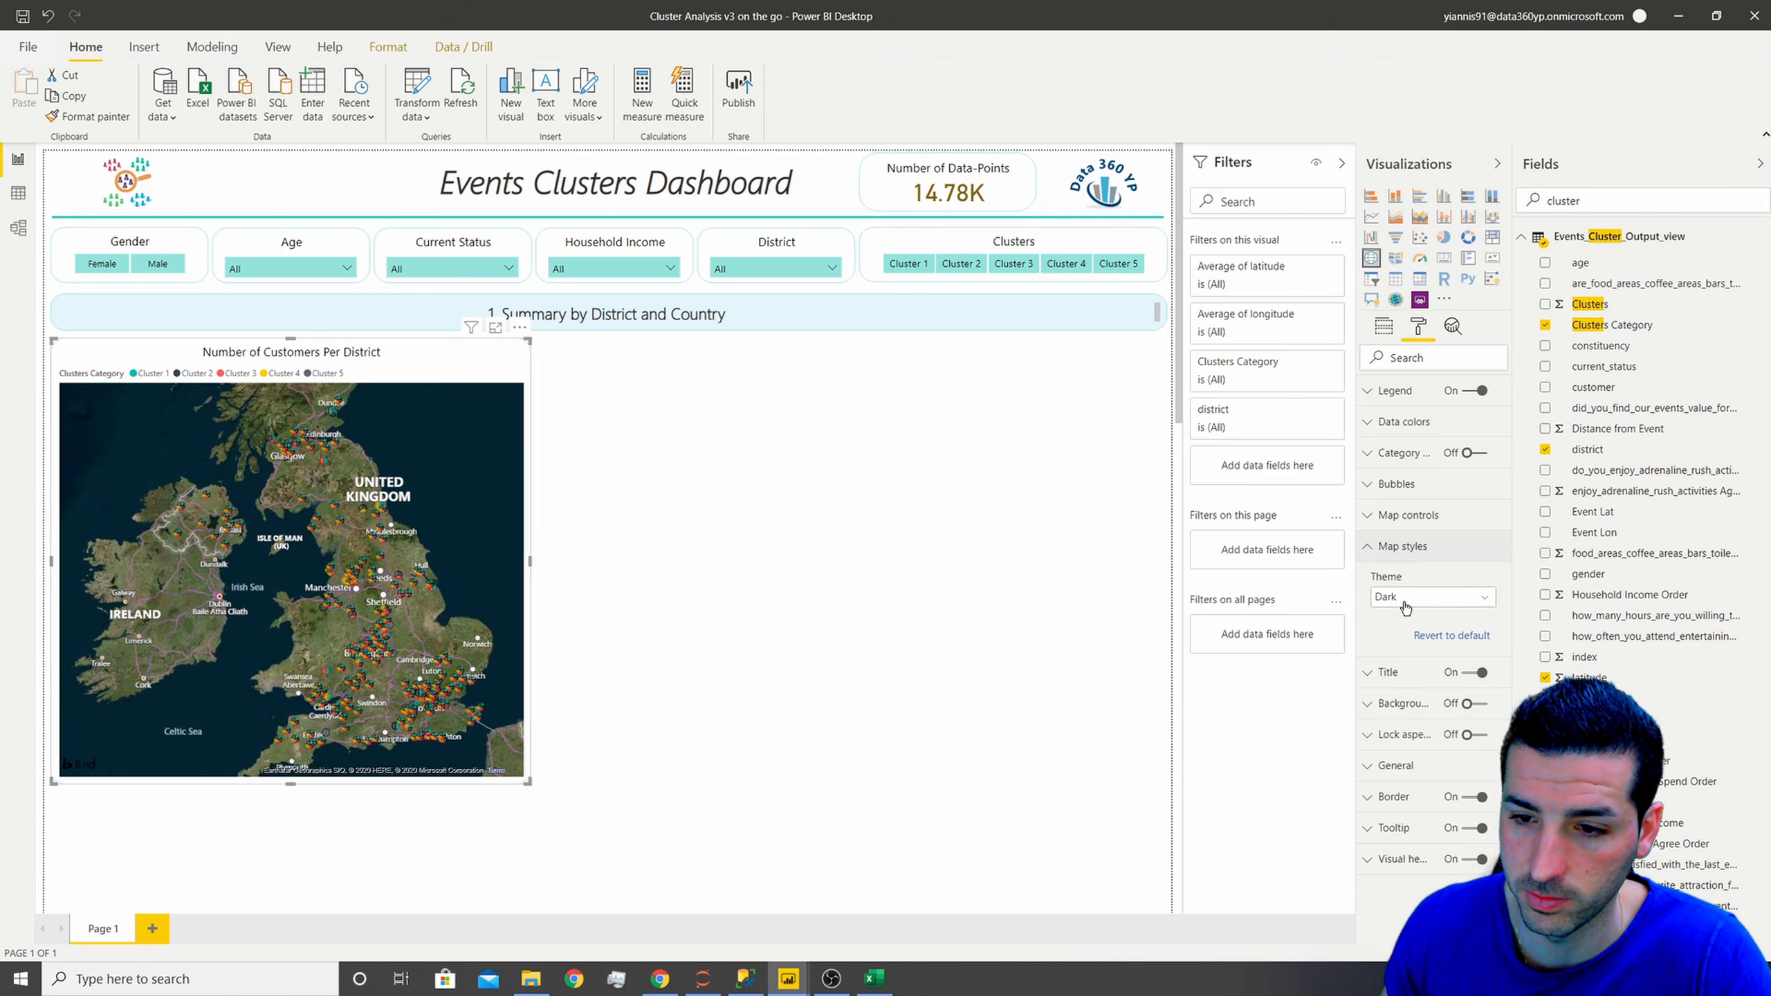
left_click(1422, 599)
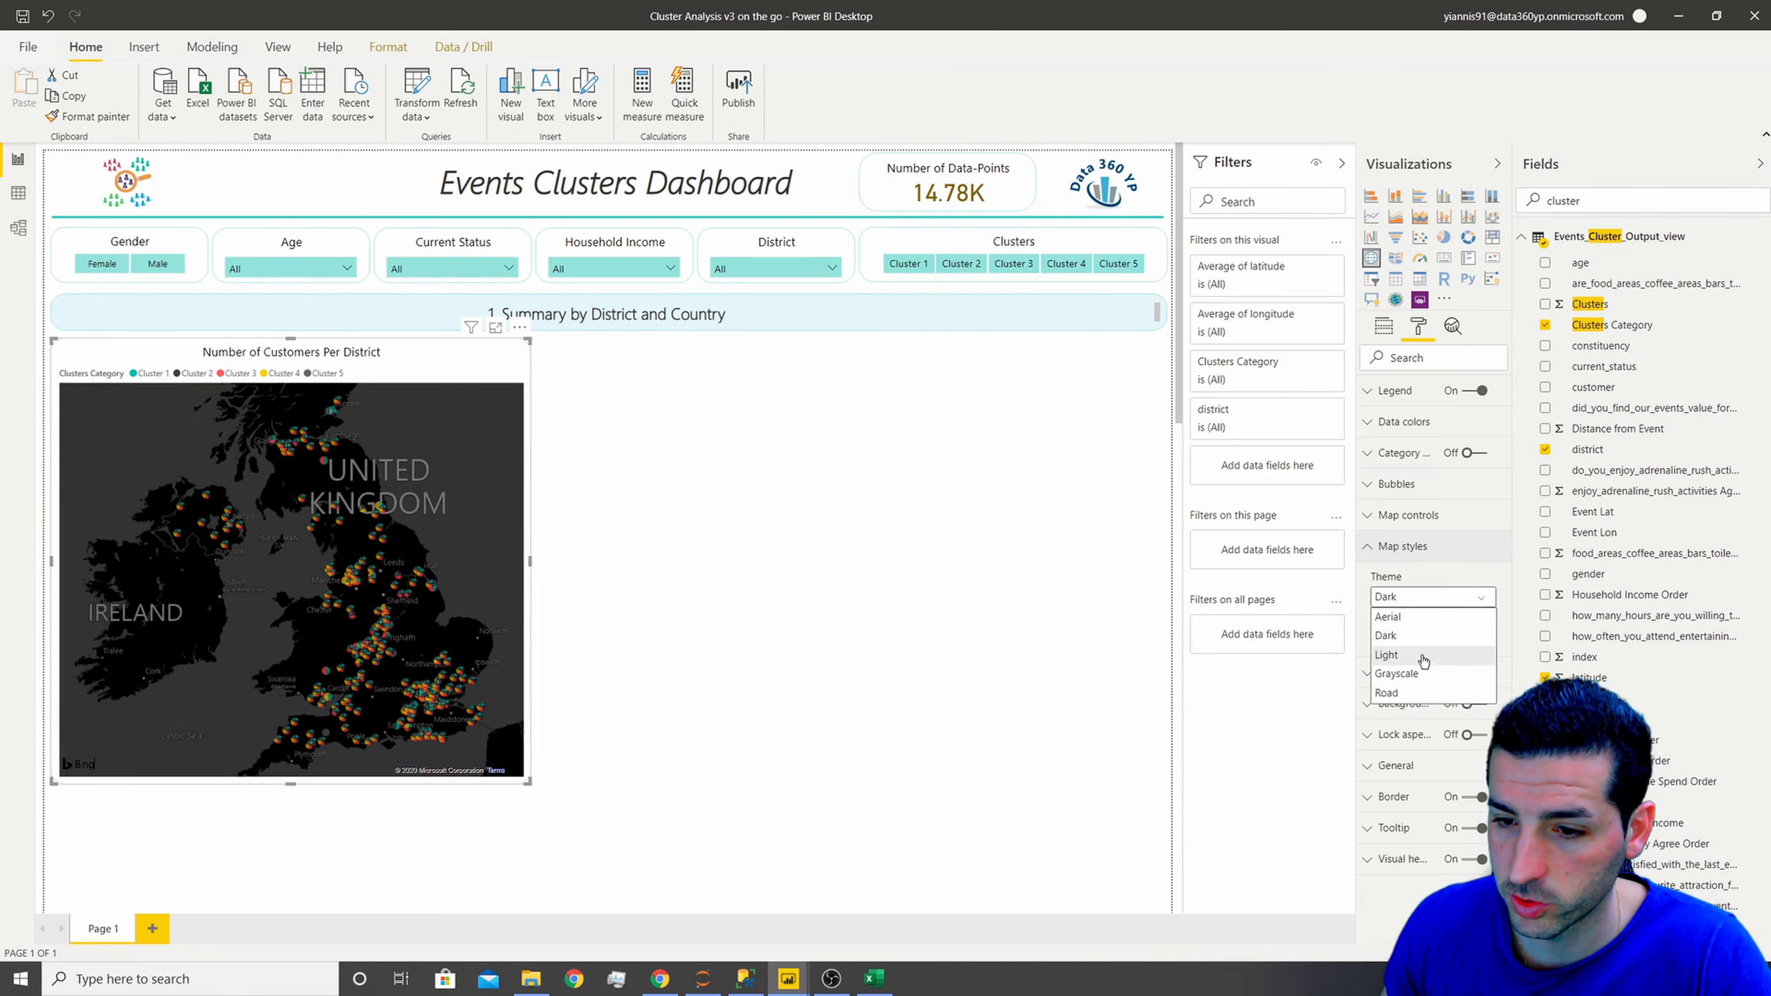
left_click(1401, 674)
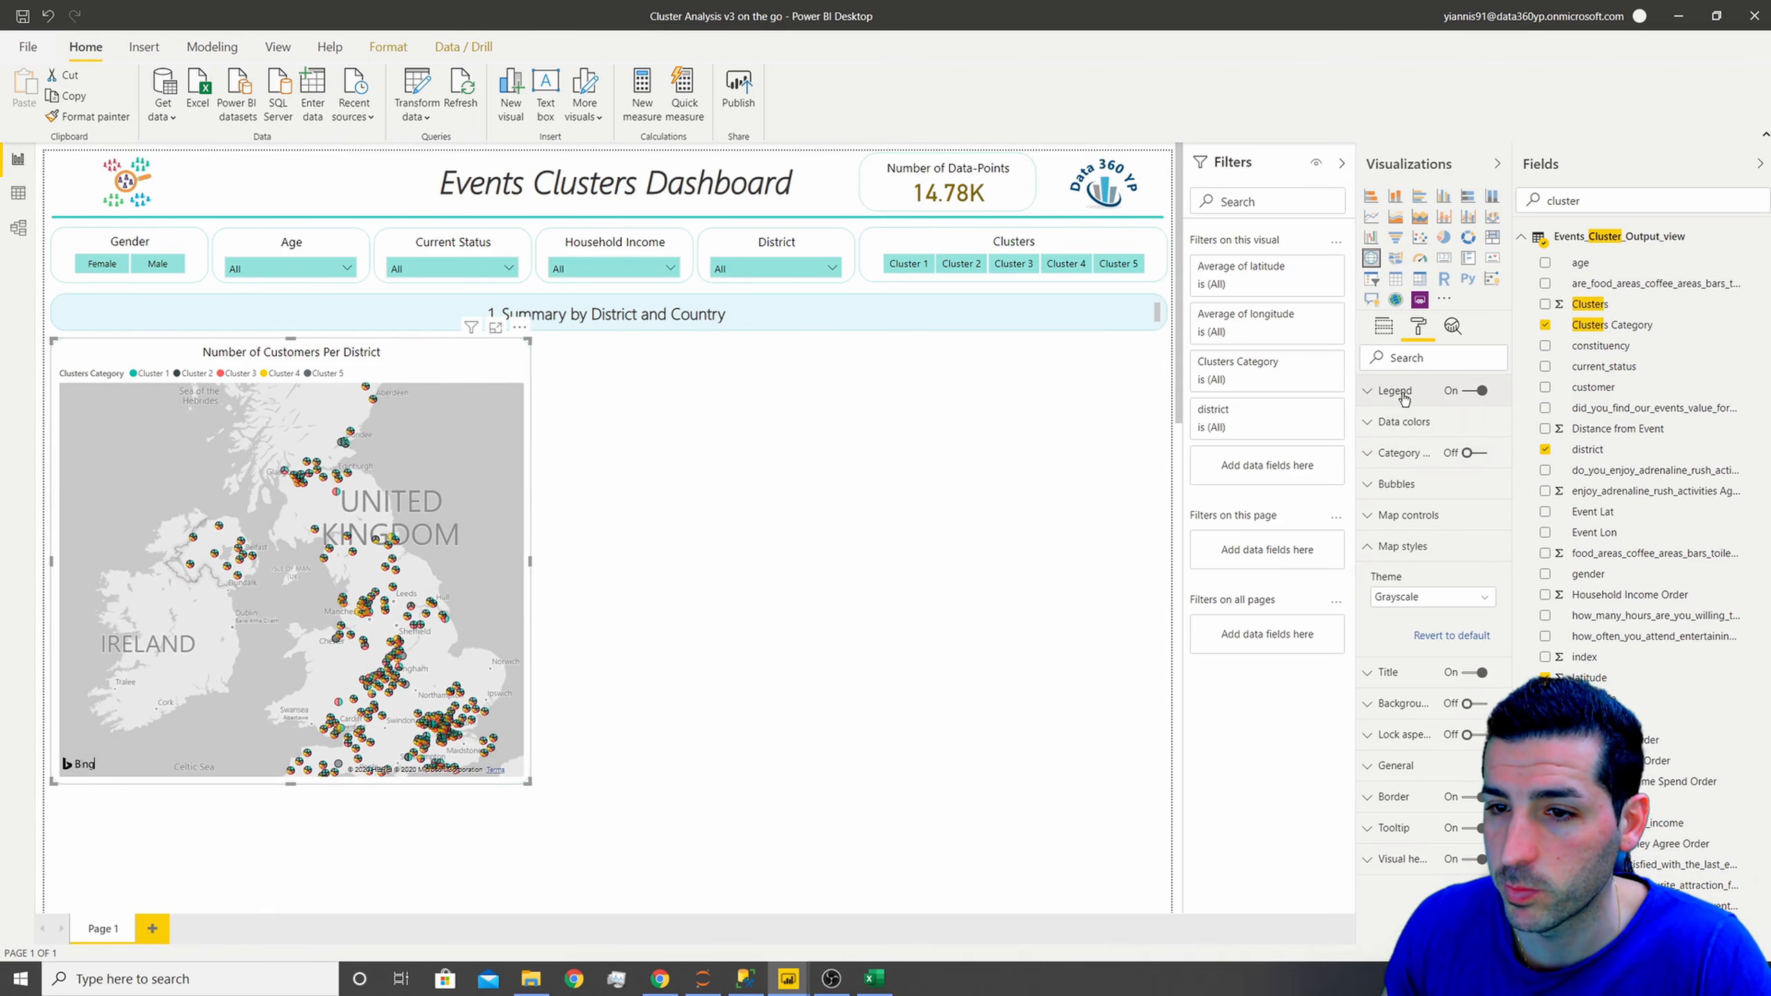
- Position the map's legend at Bottom Center and set its text size to 11 pt
left_click(1404, 397)
left_click(1426, 441)
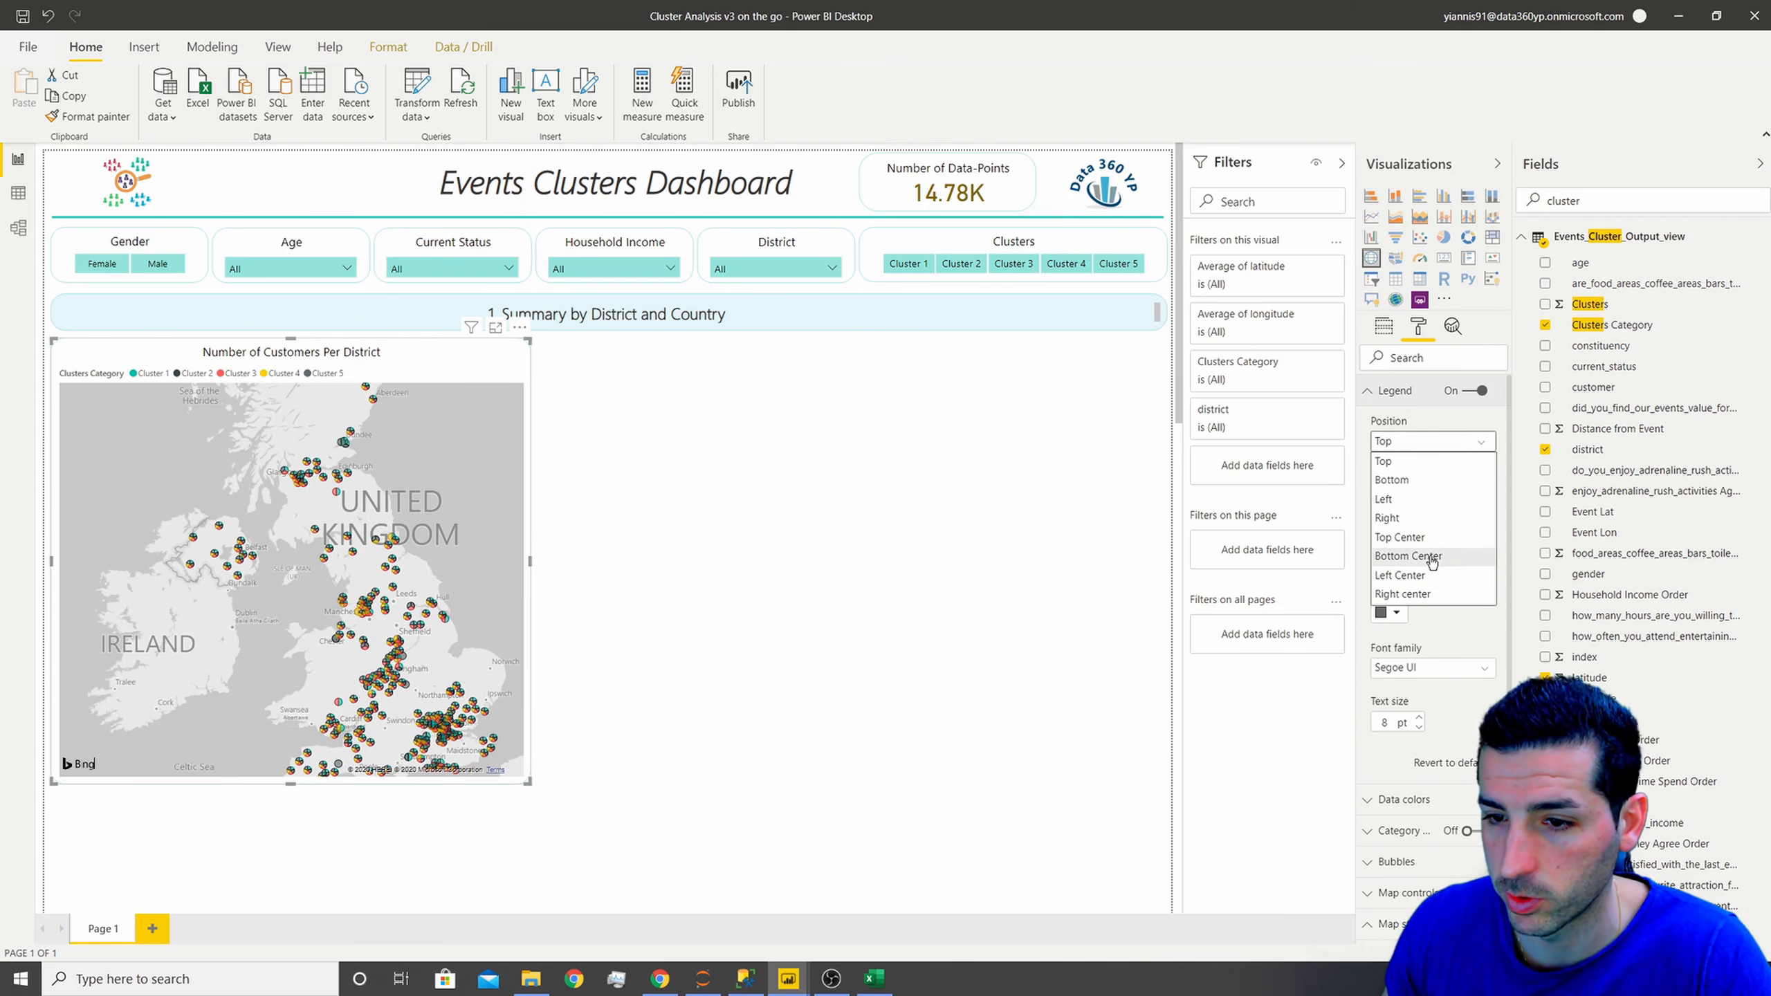
left_click(1408, 556)
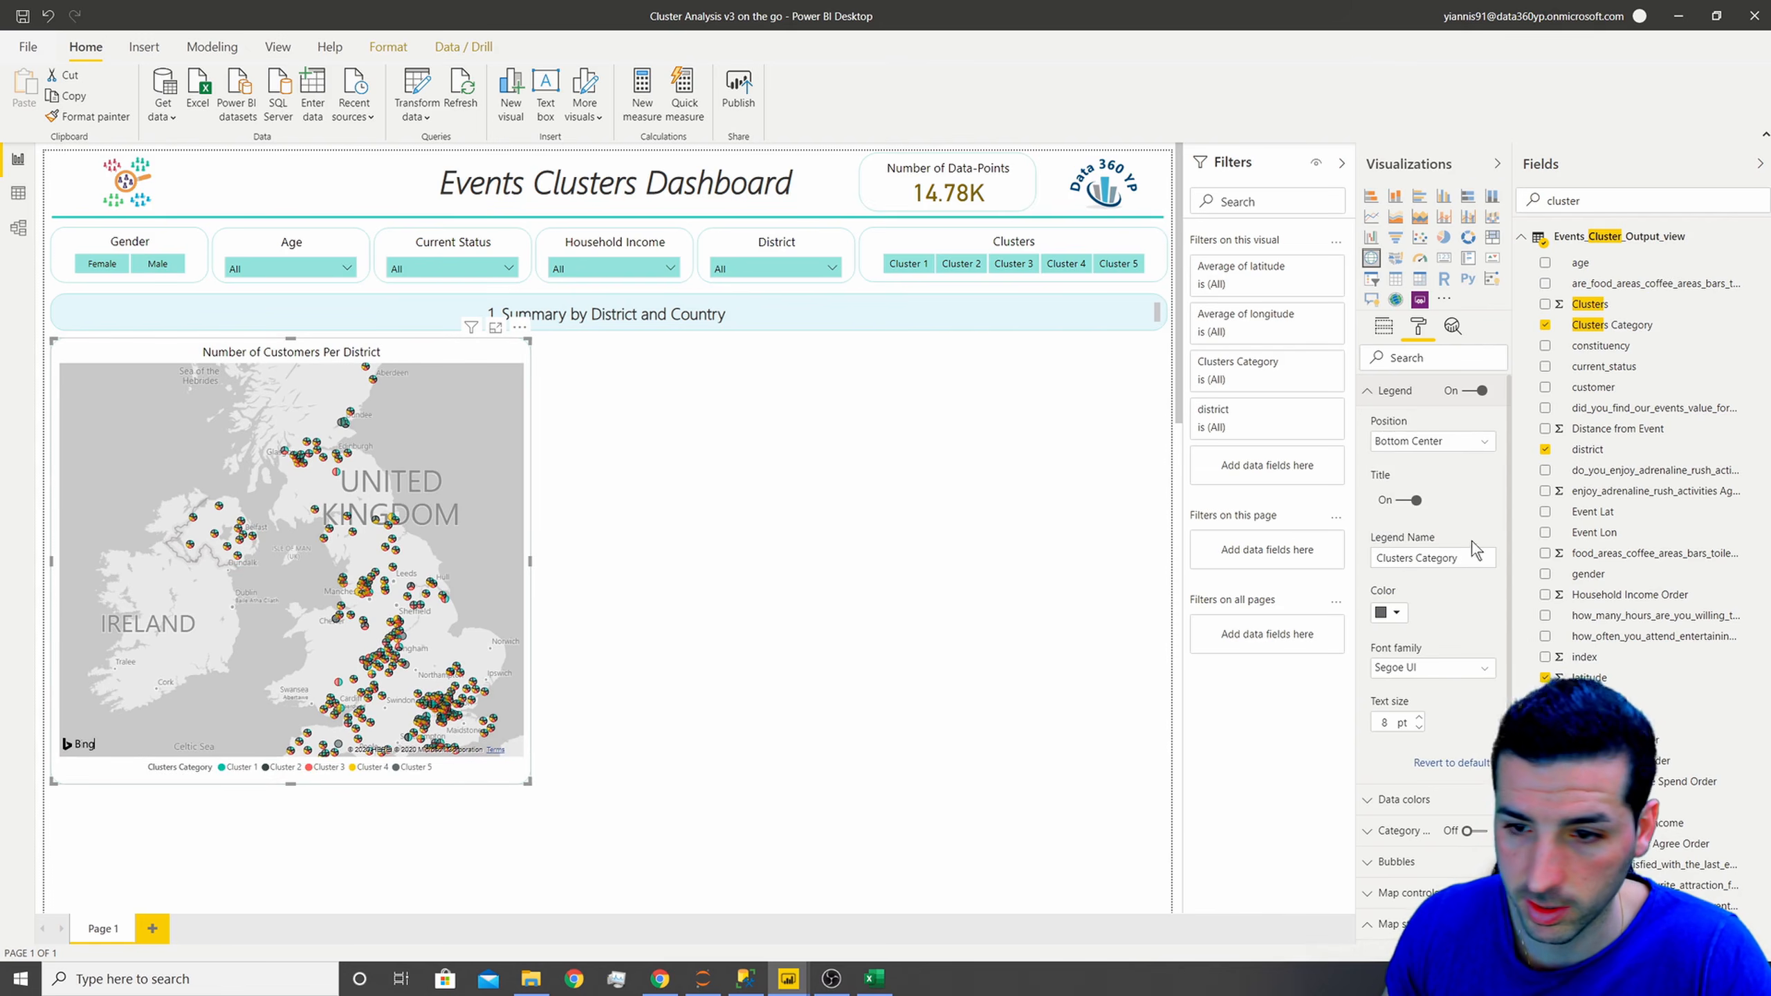
left_click(1422, 719)
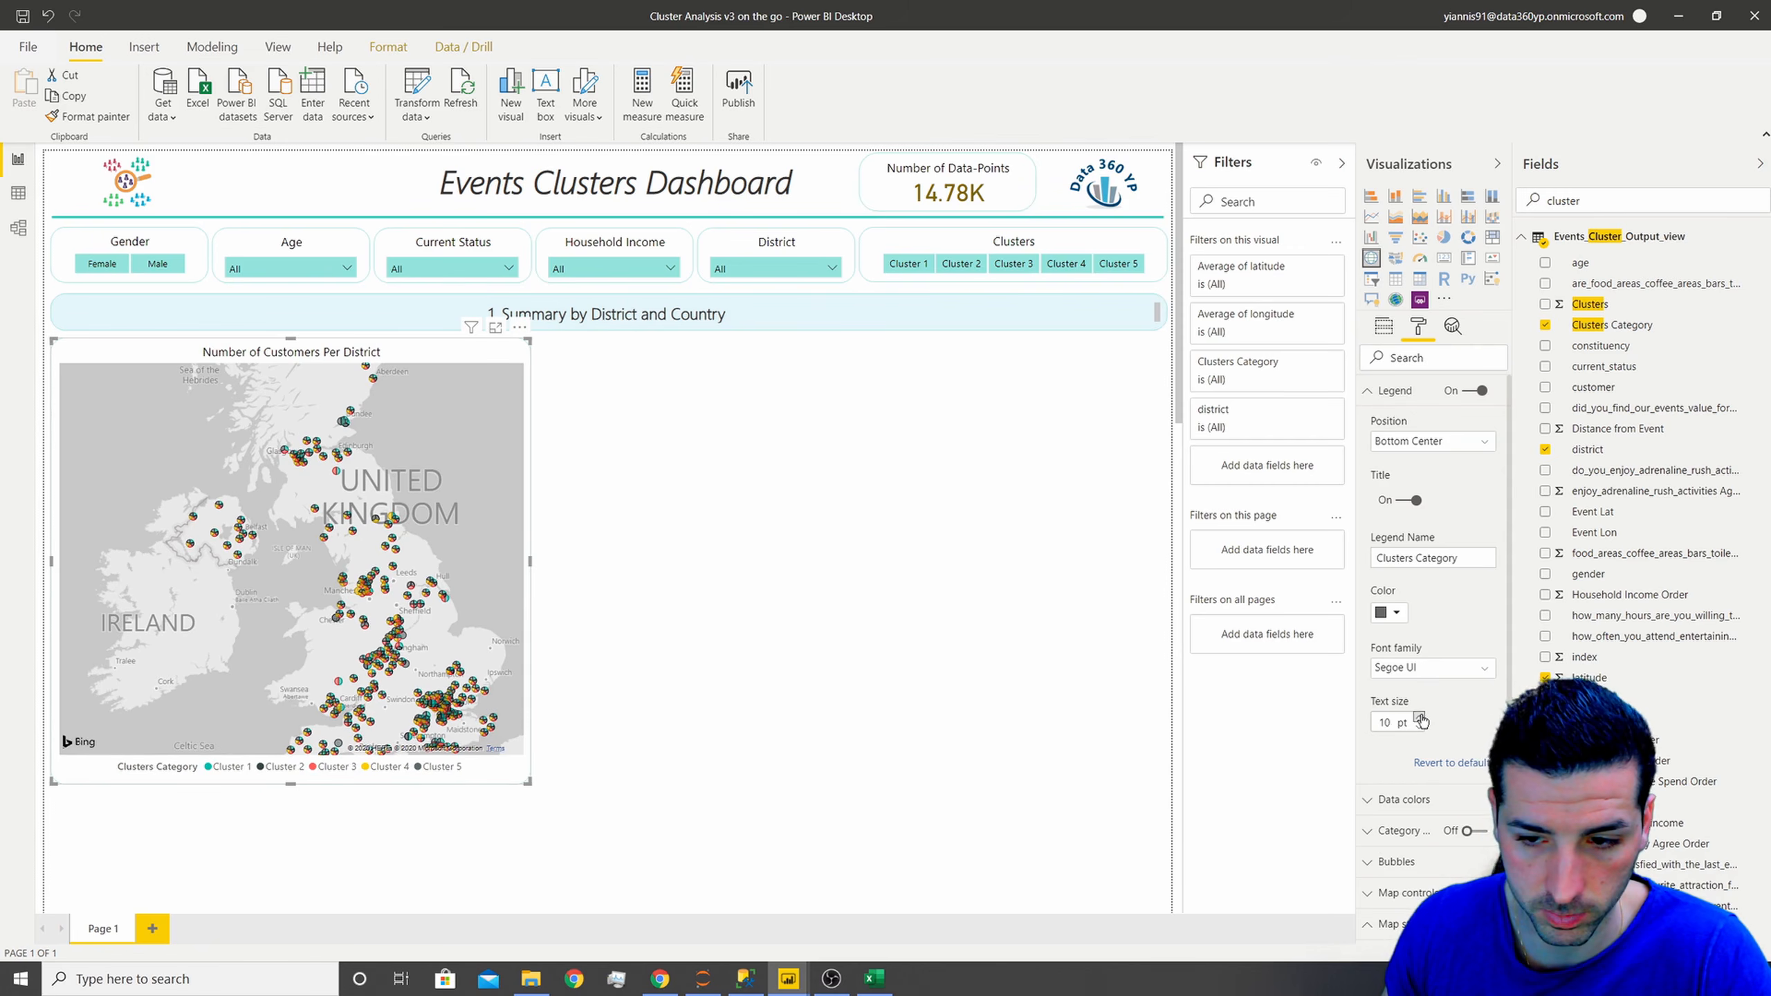
left_click(1422, 718)
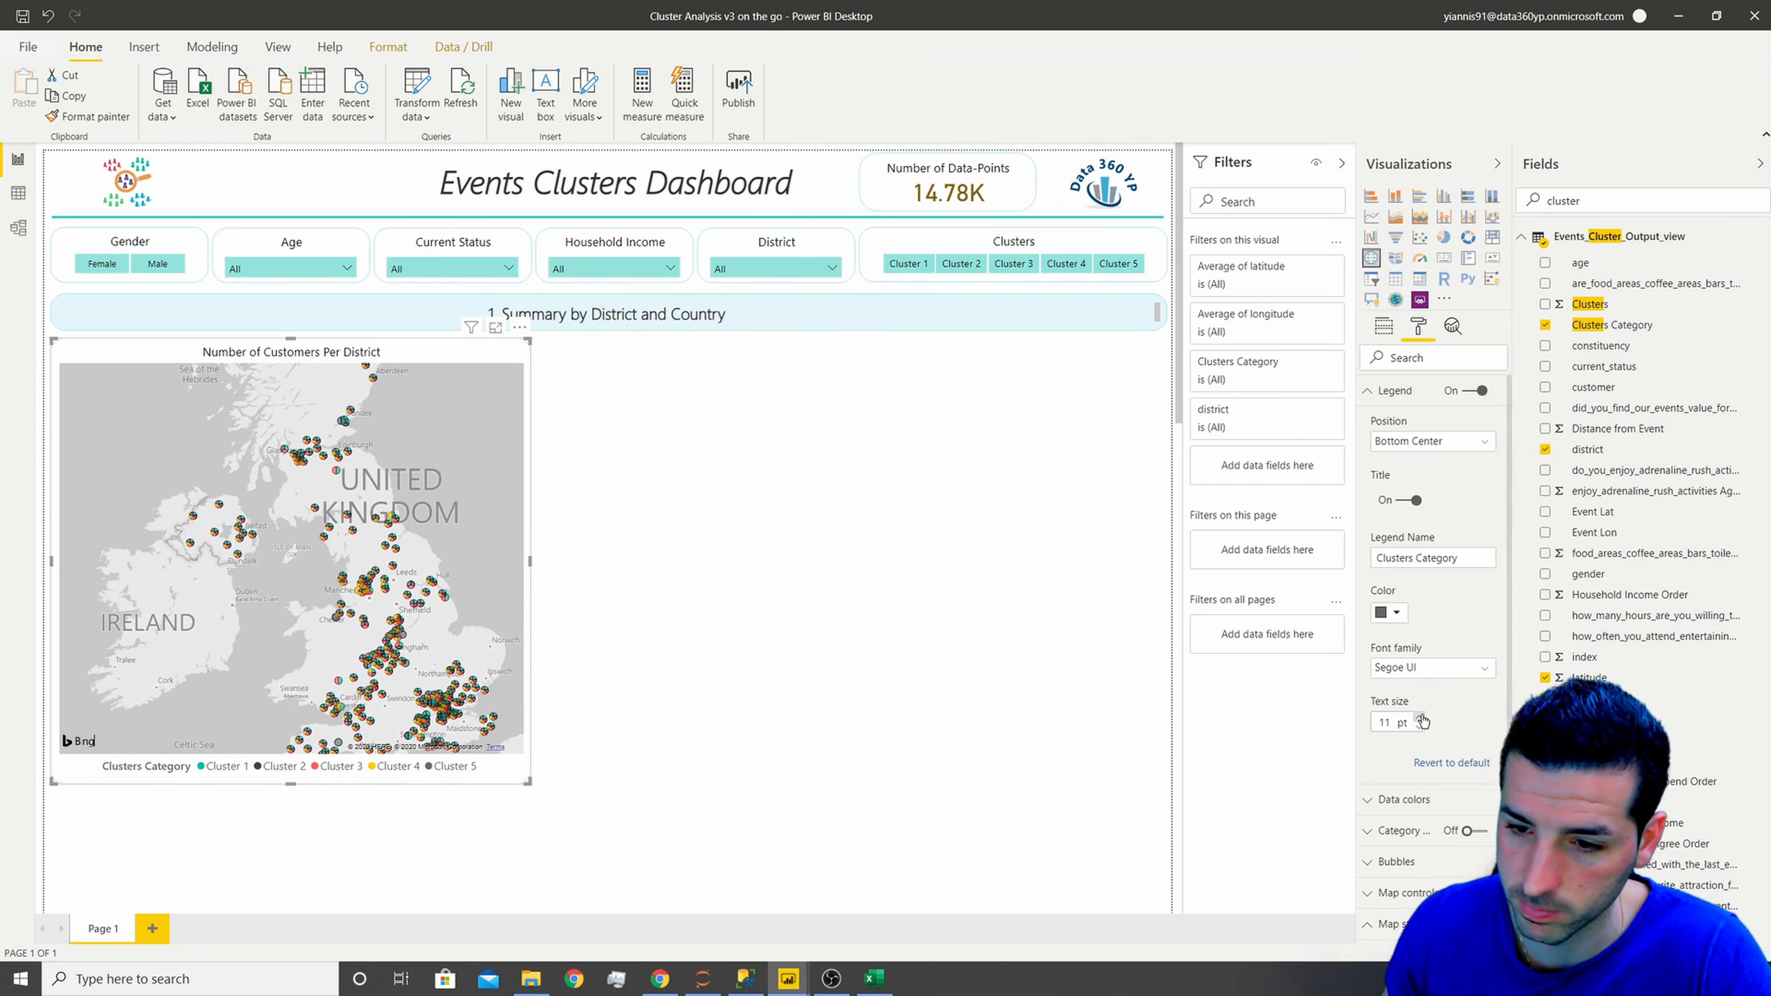
- Change the map's data colors to grey for Cluster 2 and purple for Cluster 5
left_click(1422, 391)
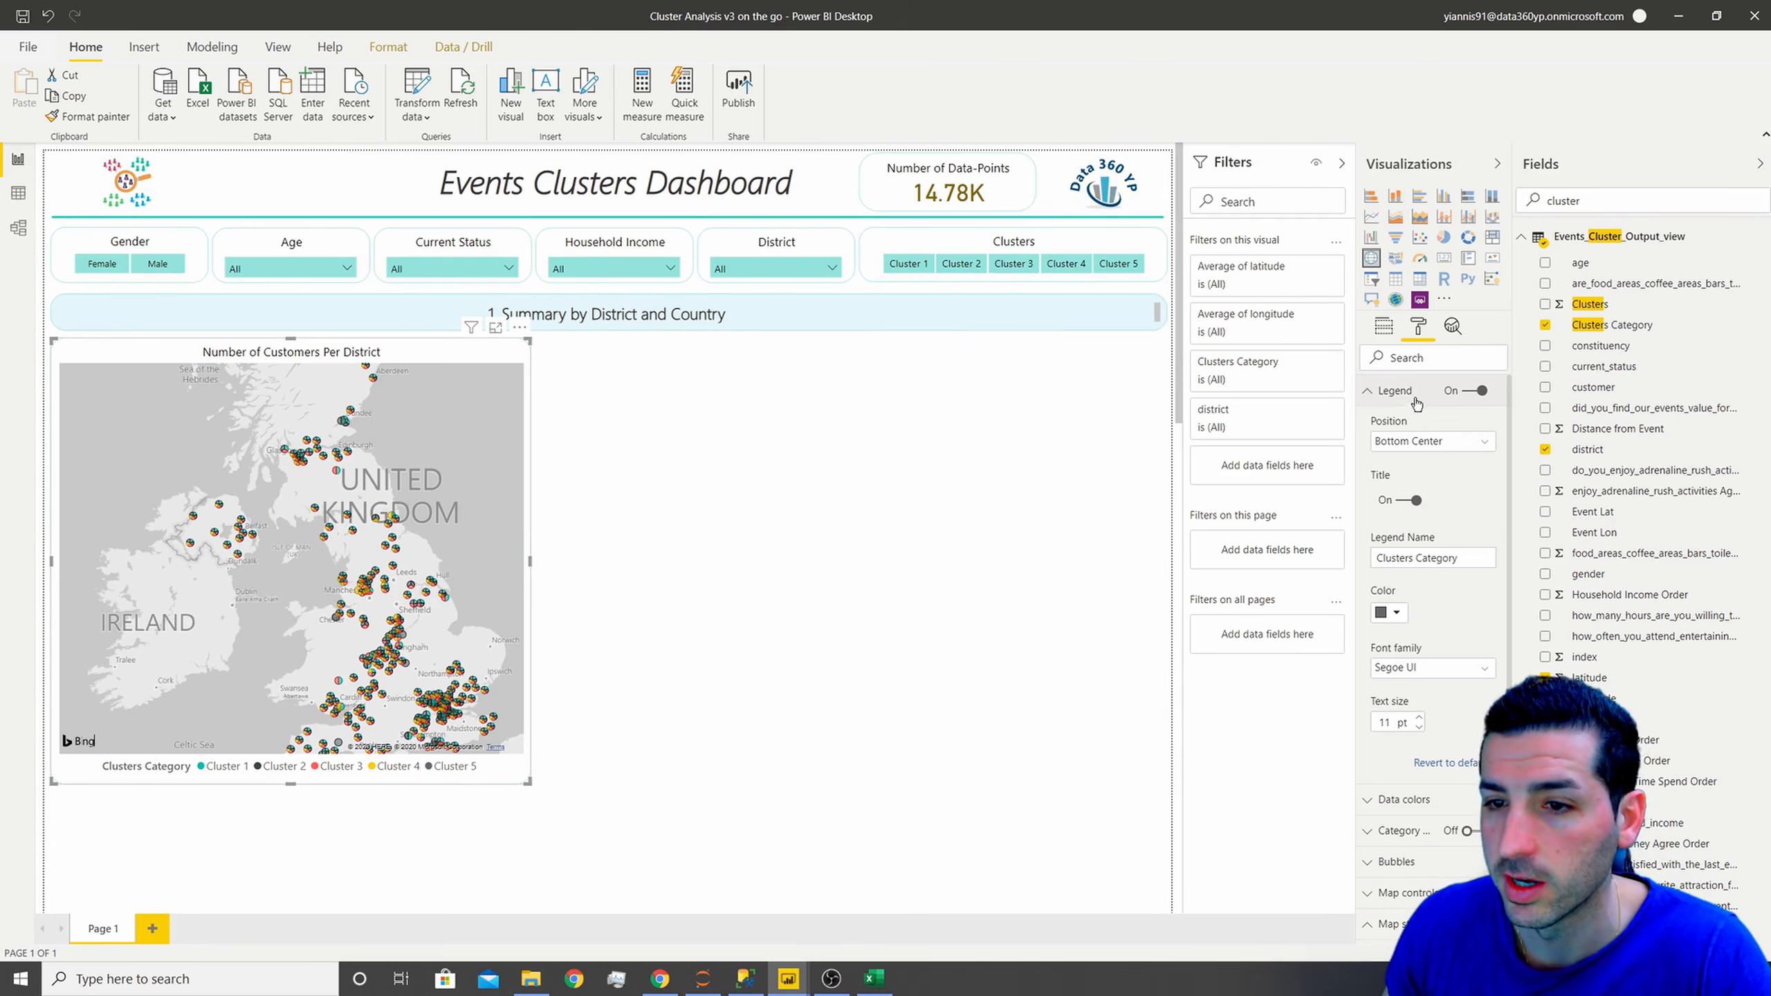
left_click(1408, 421)
left_click(981, 291)
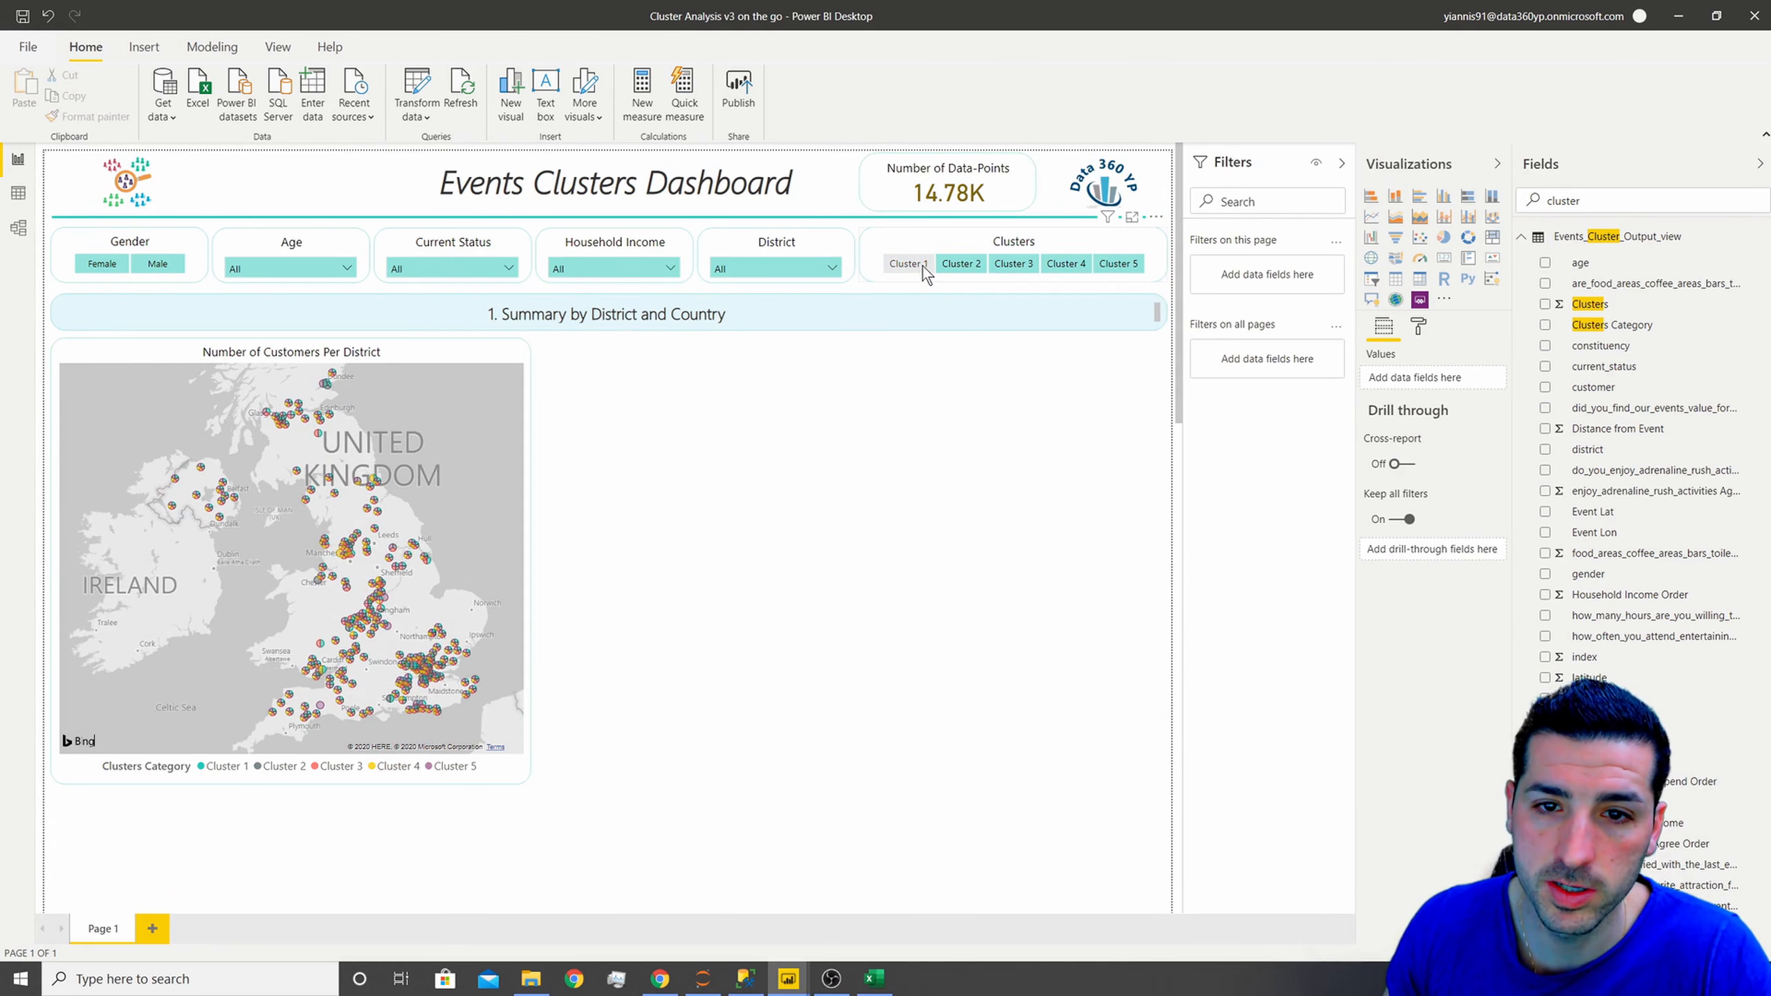
- Test the Clusters slicer on the map with Cluster 1, Cluster 2 and Cluster 3, and clear the selection
left_click(923, 265)
left_click(961, 264)
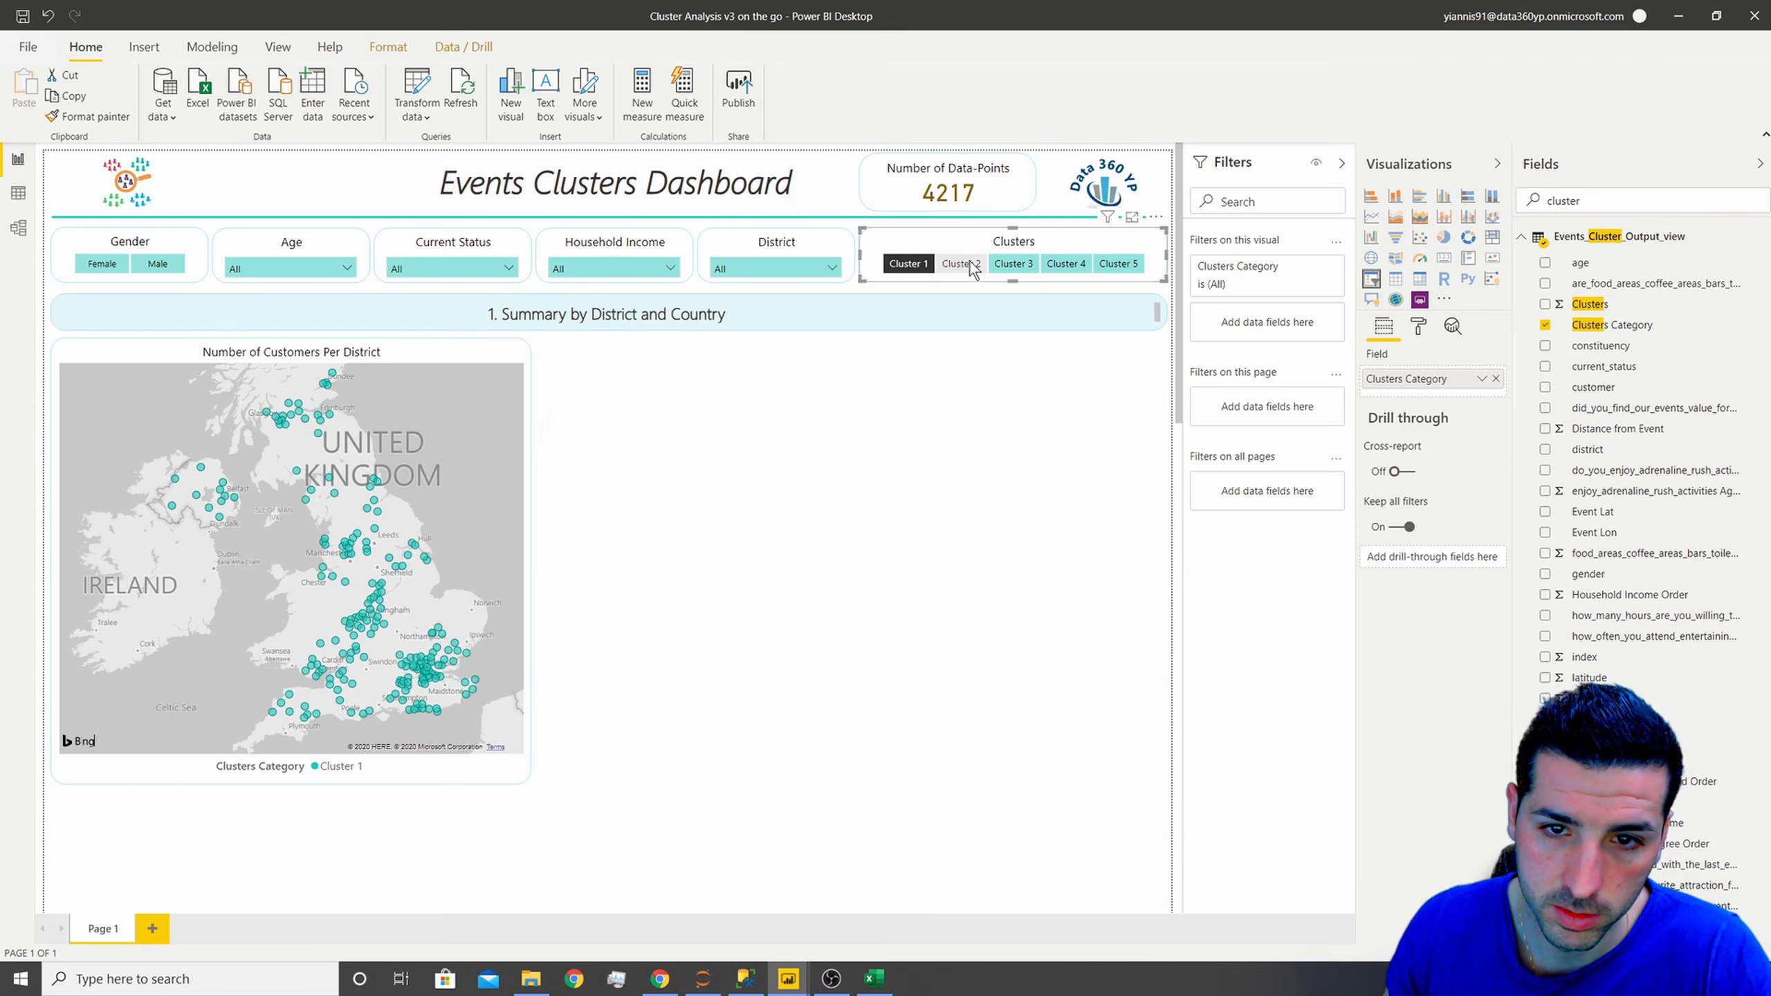
left_click(1015, 264)
left_click(1023, 269)
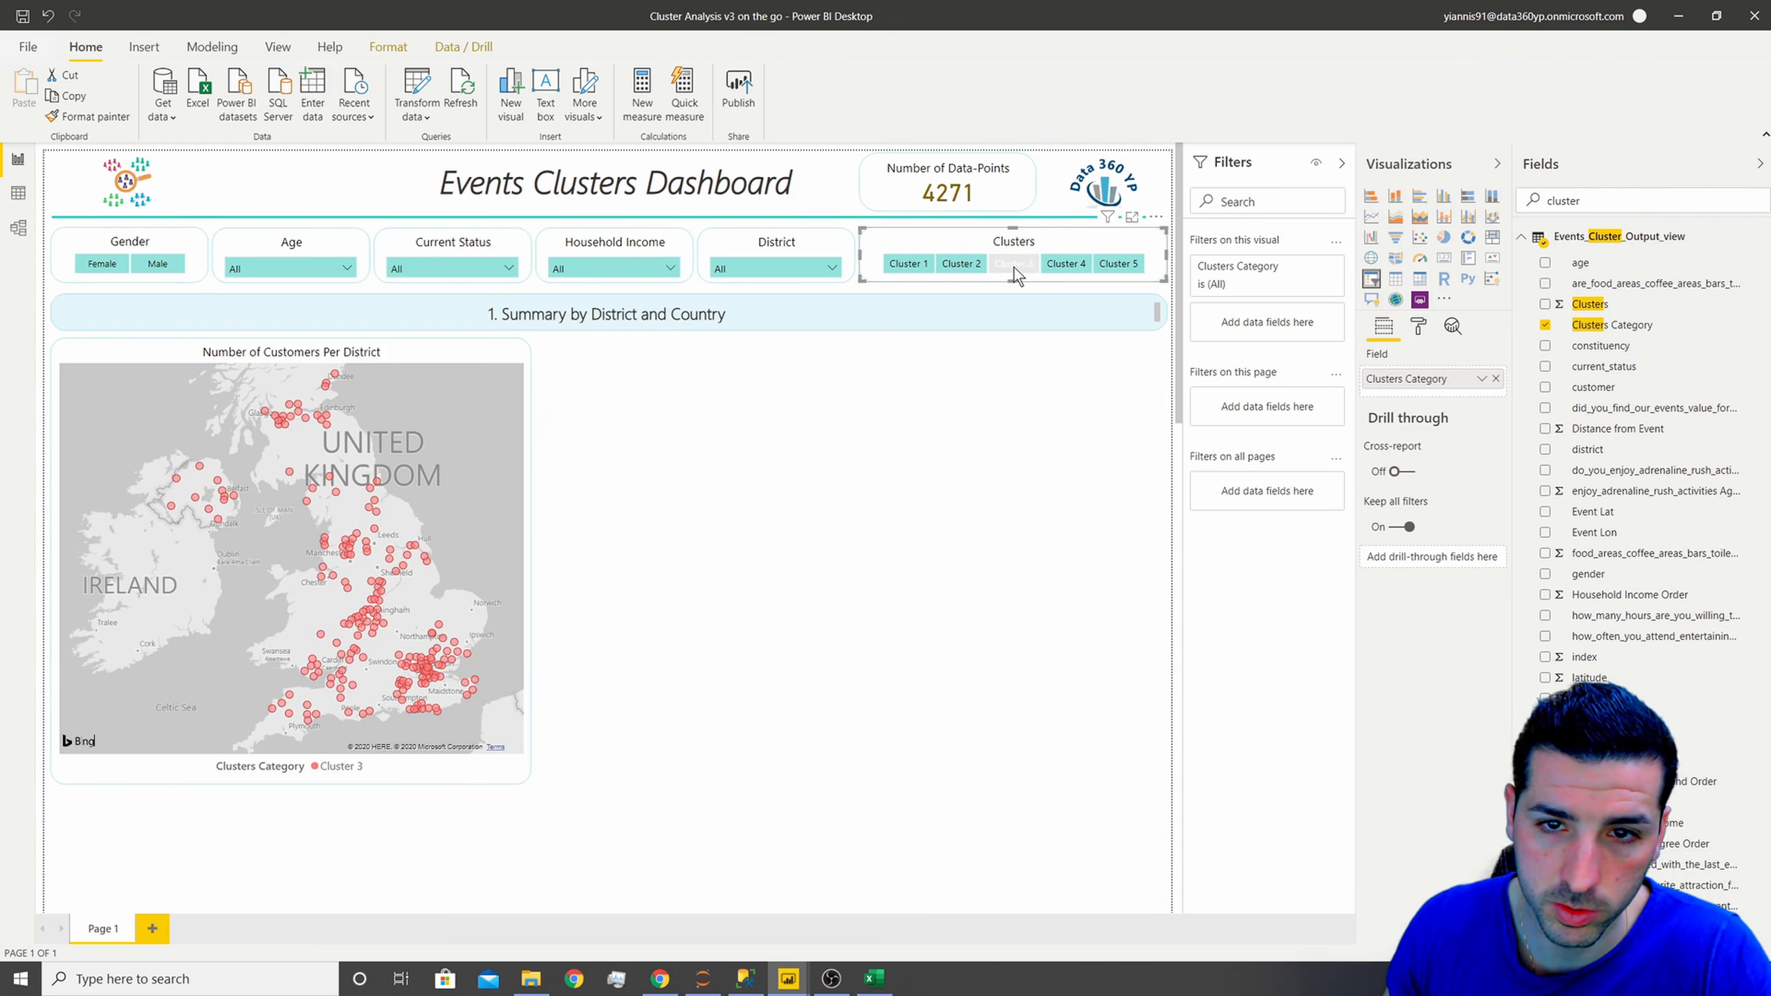
- Test the Gender slicer on the map with Female and Male, and clear the selection
left_click(91, 269)
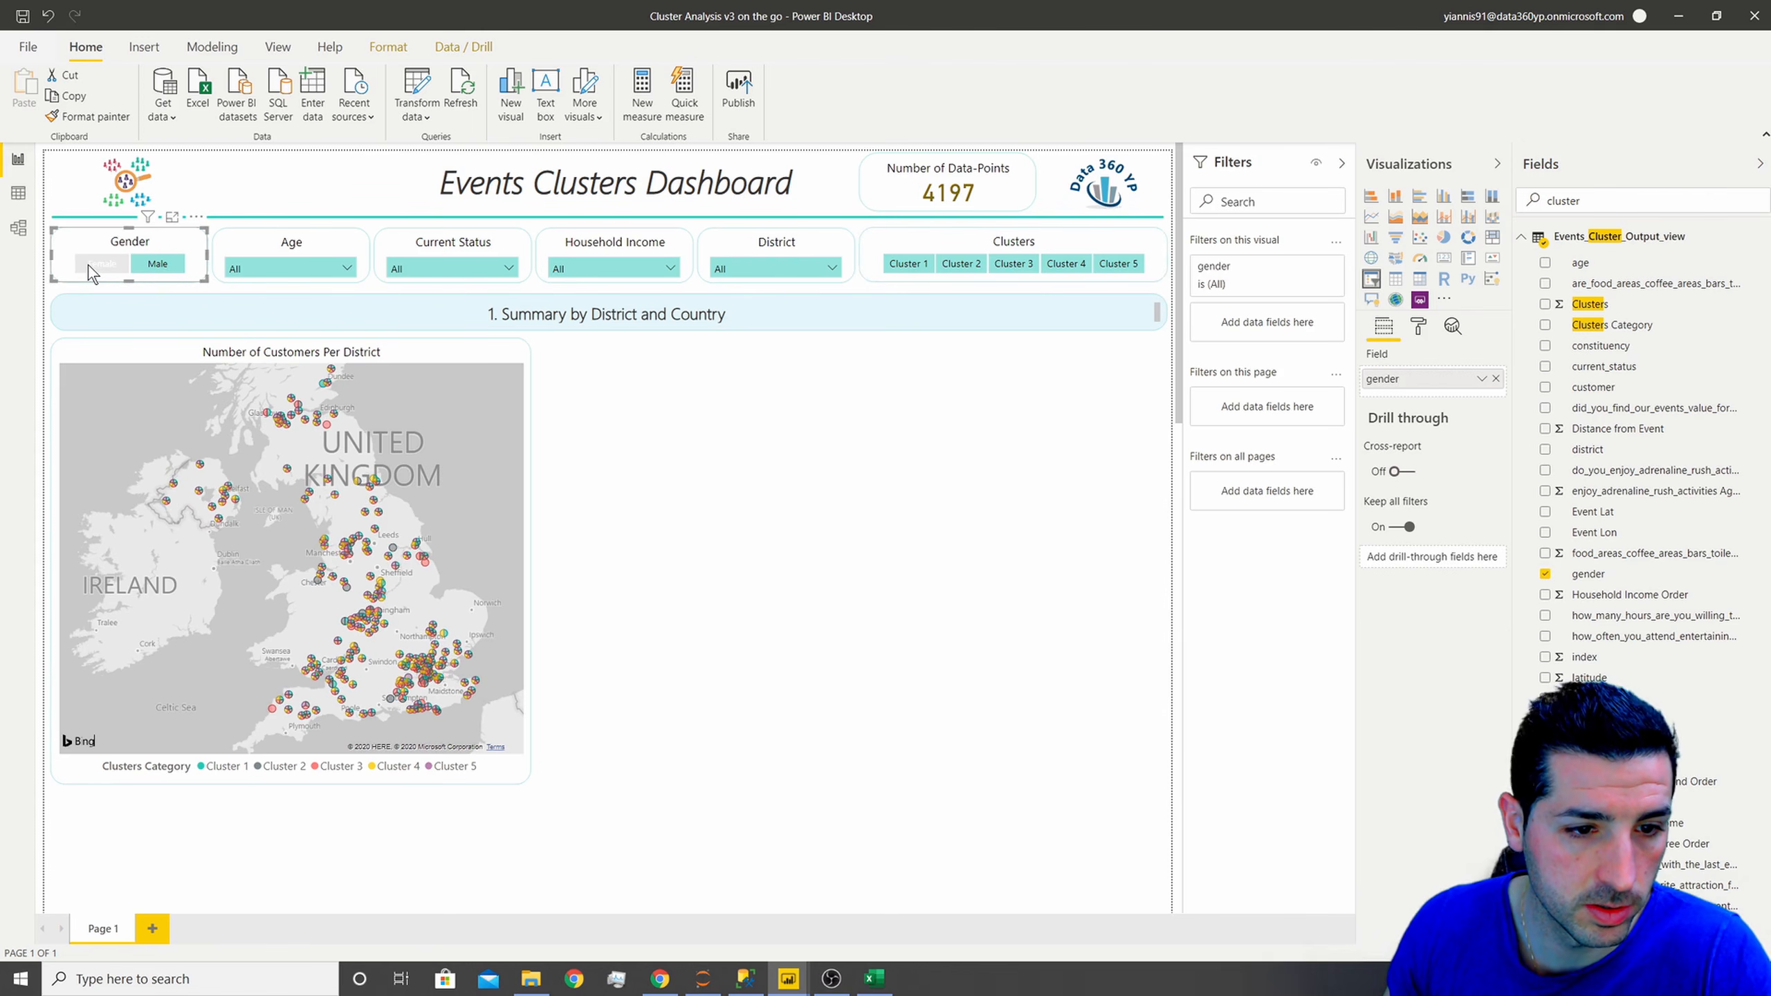
left_click(139, 268)
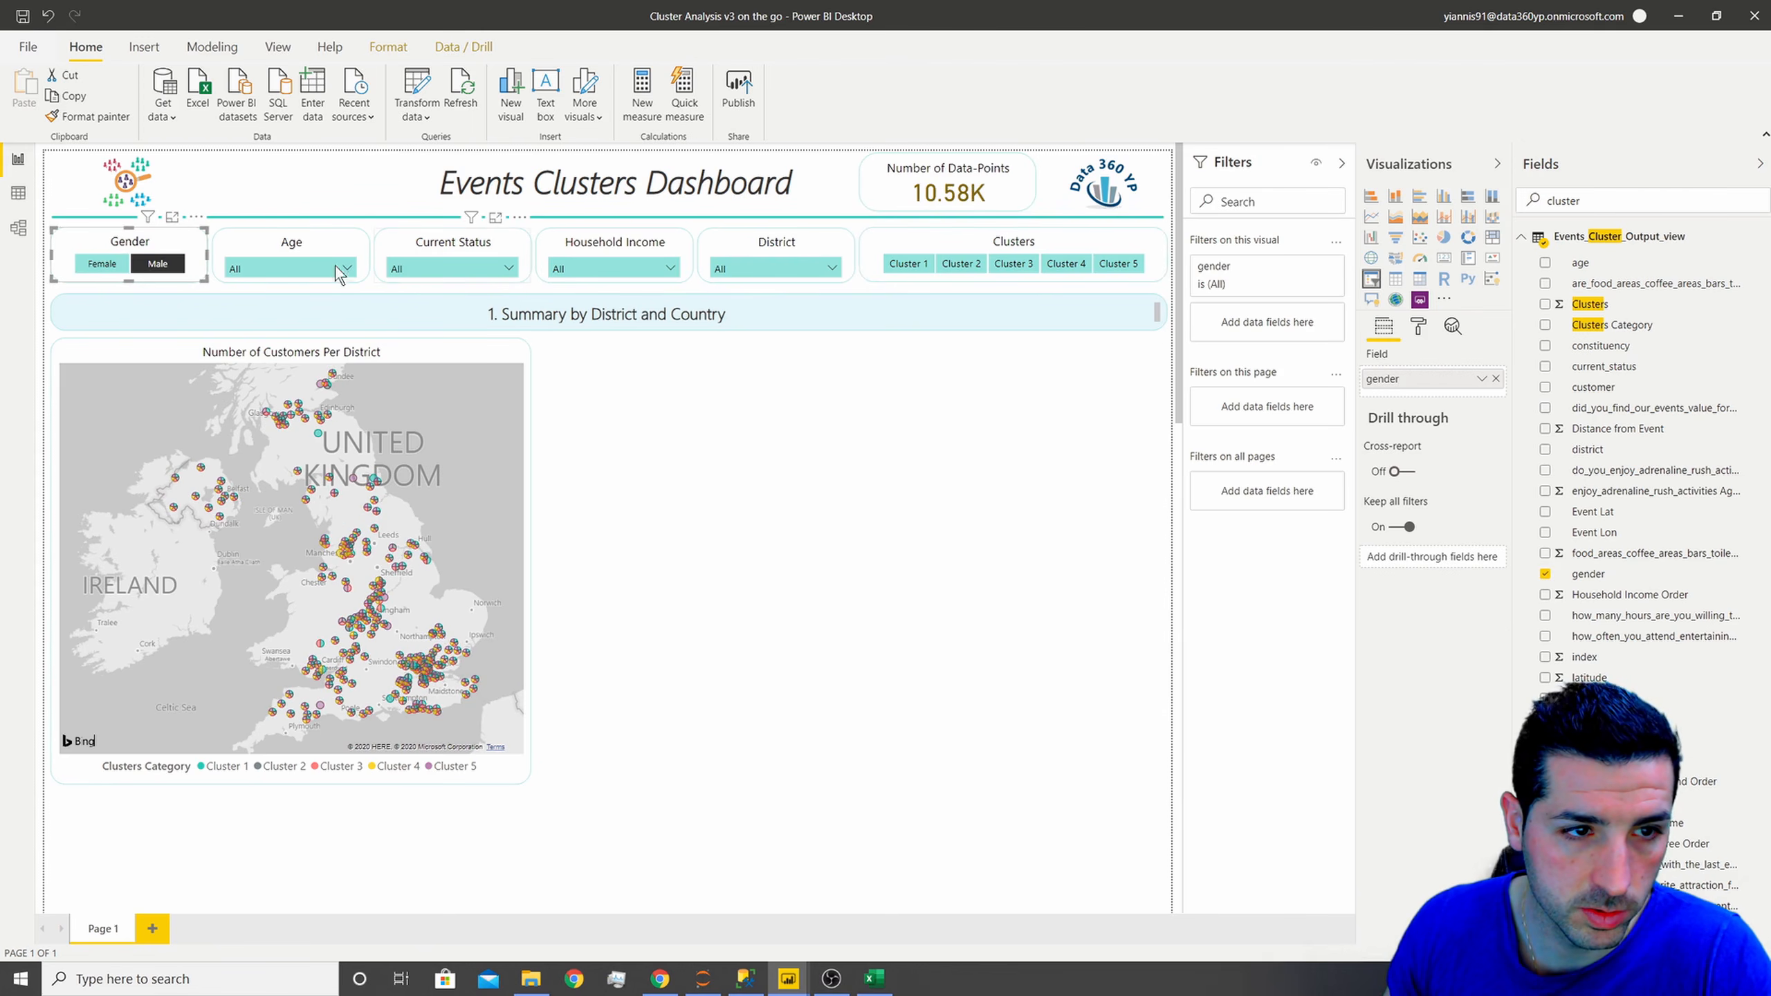
left_click(155, 265)
- Check the Current Status slicer's options, filter Household Income to 200,000 or more, and clear that filter
left_click(462, 268)
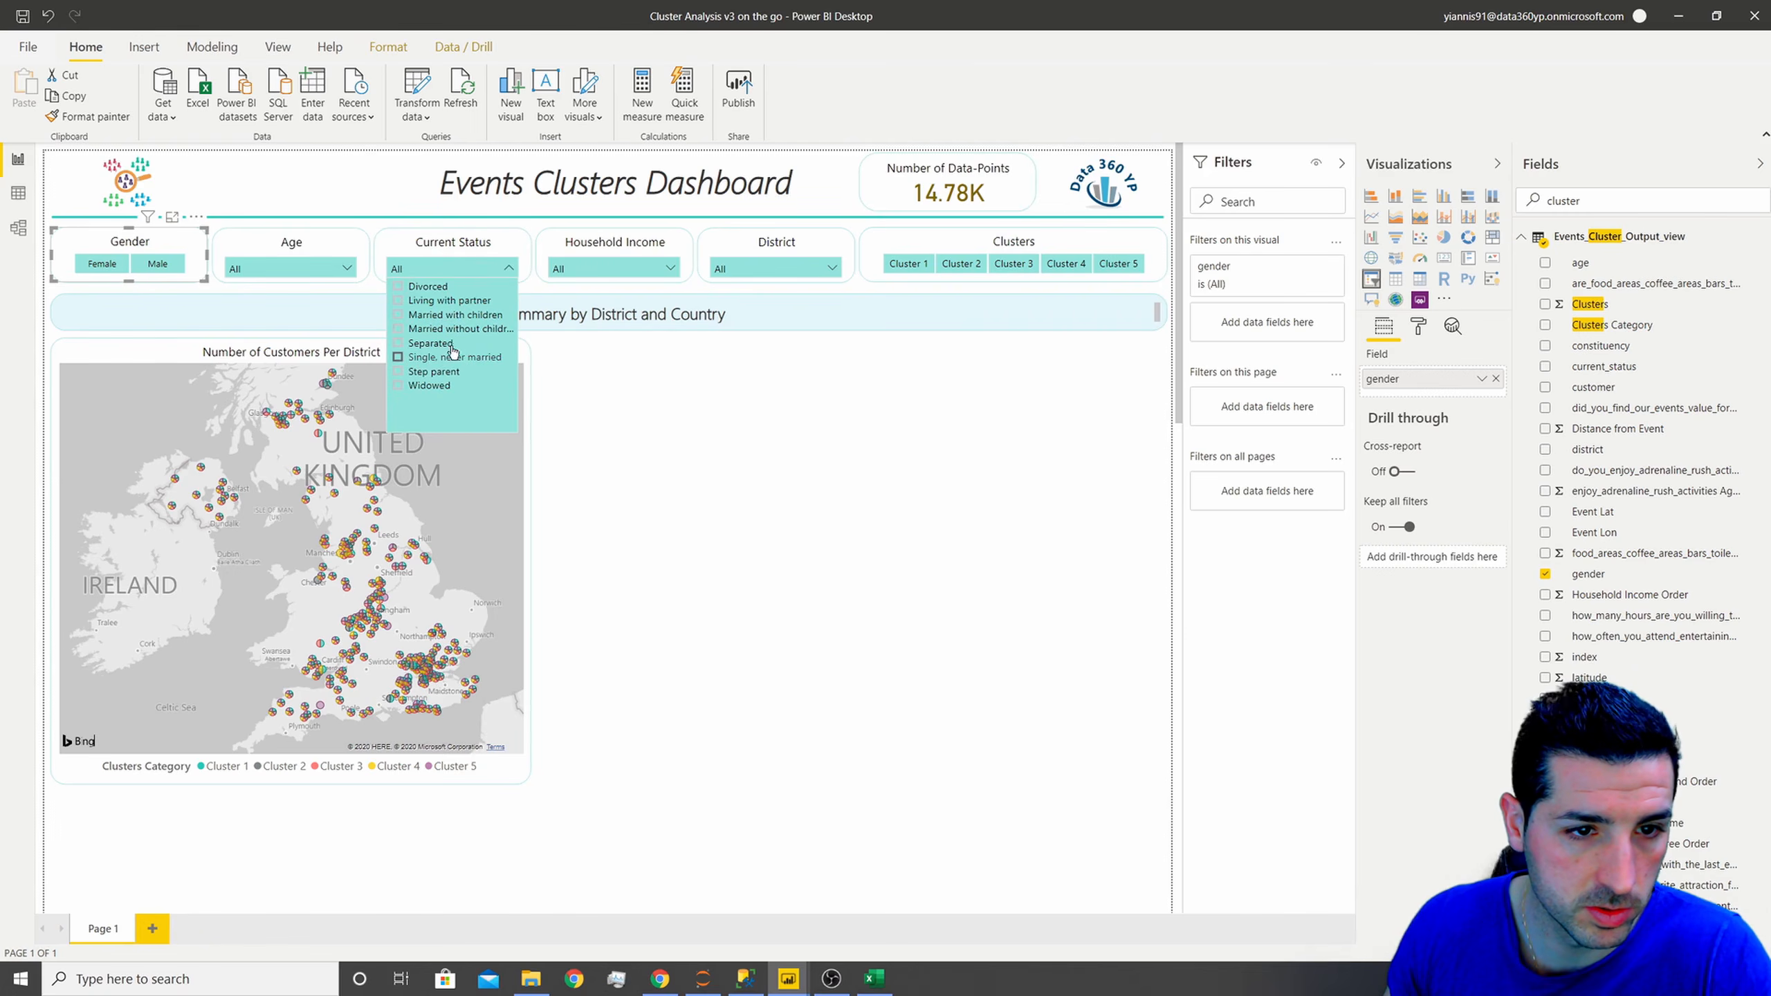
left_click(589, 269)
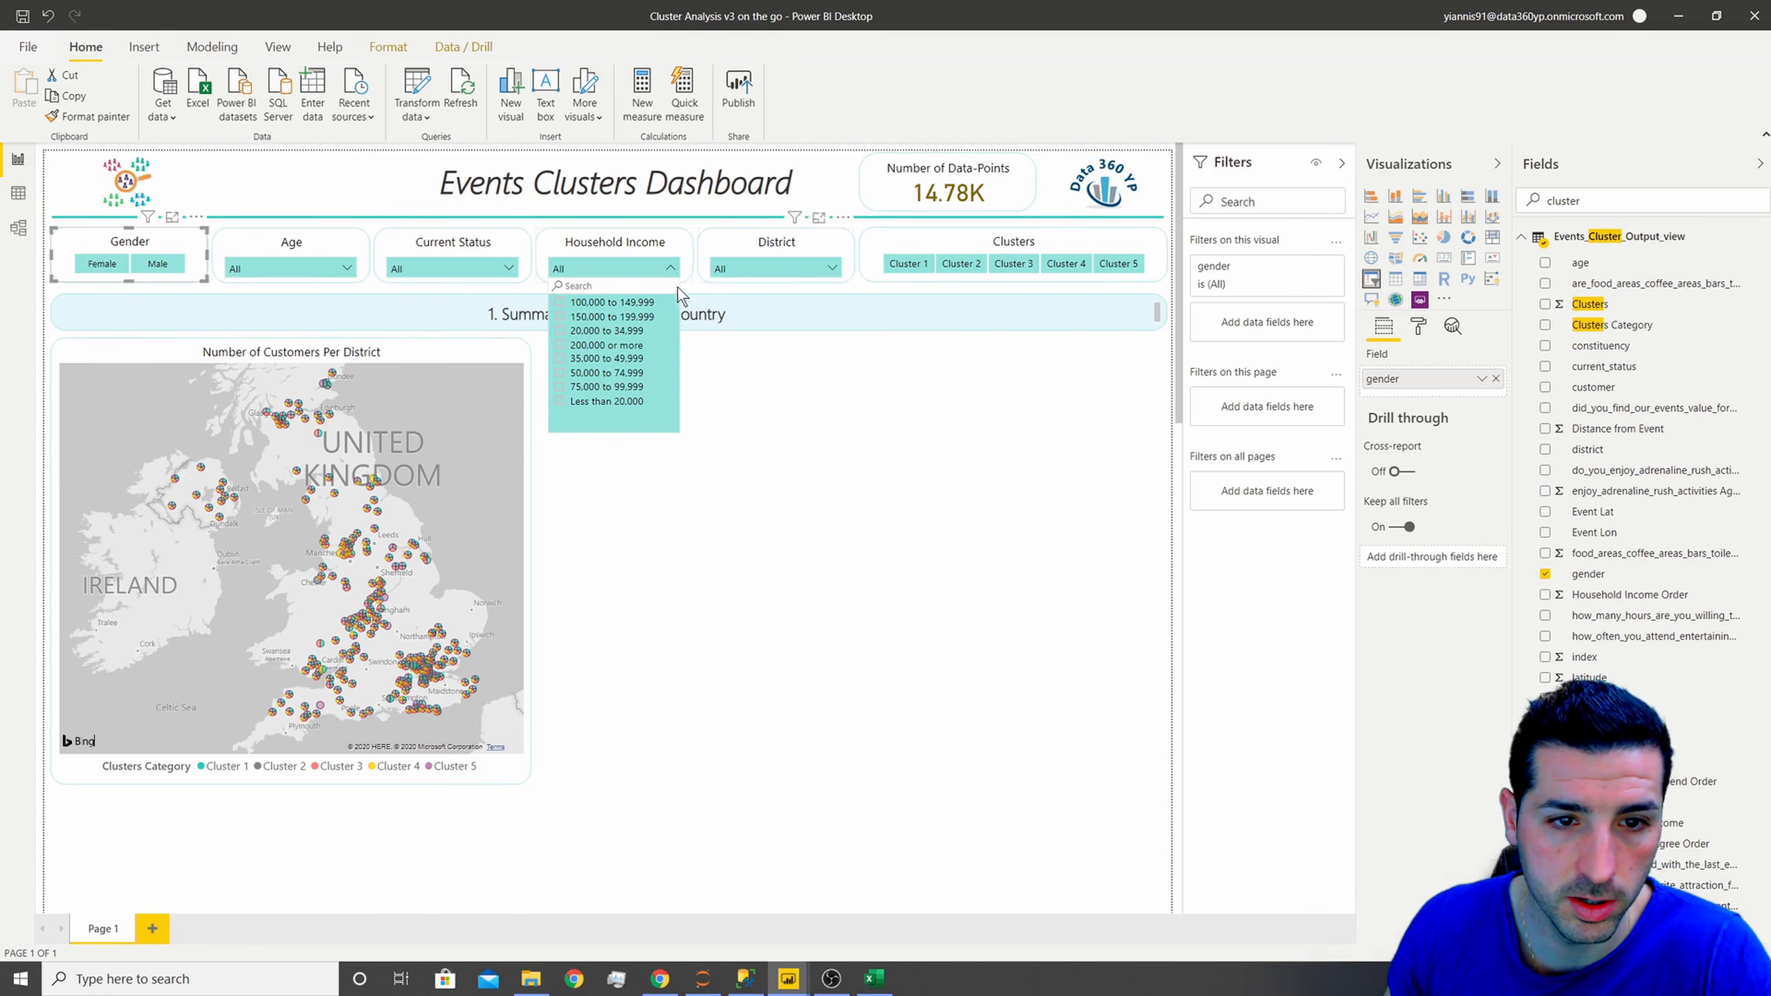
left_click(590, 345)
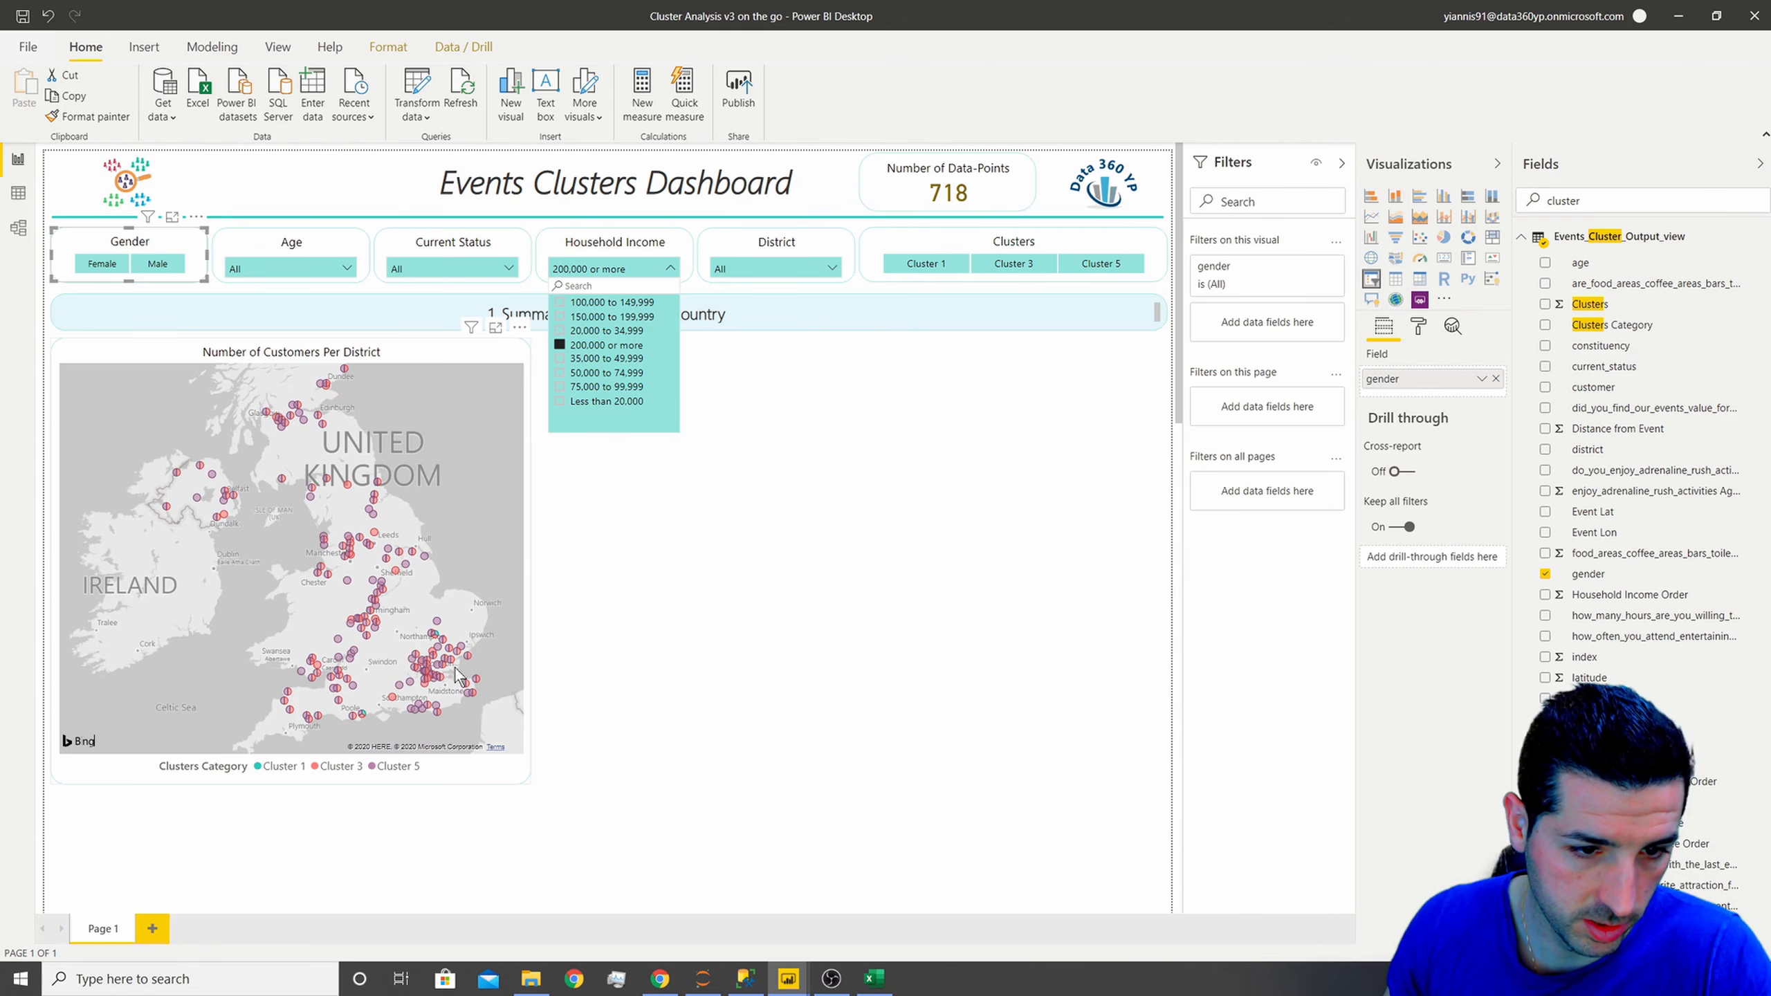
left_click(579, 345)
left_click(826, 469)
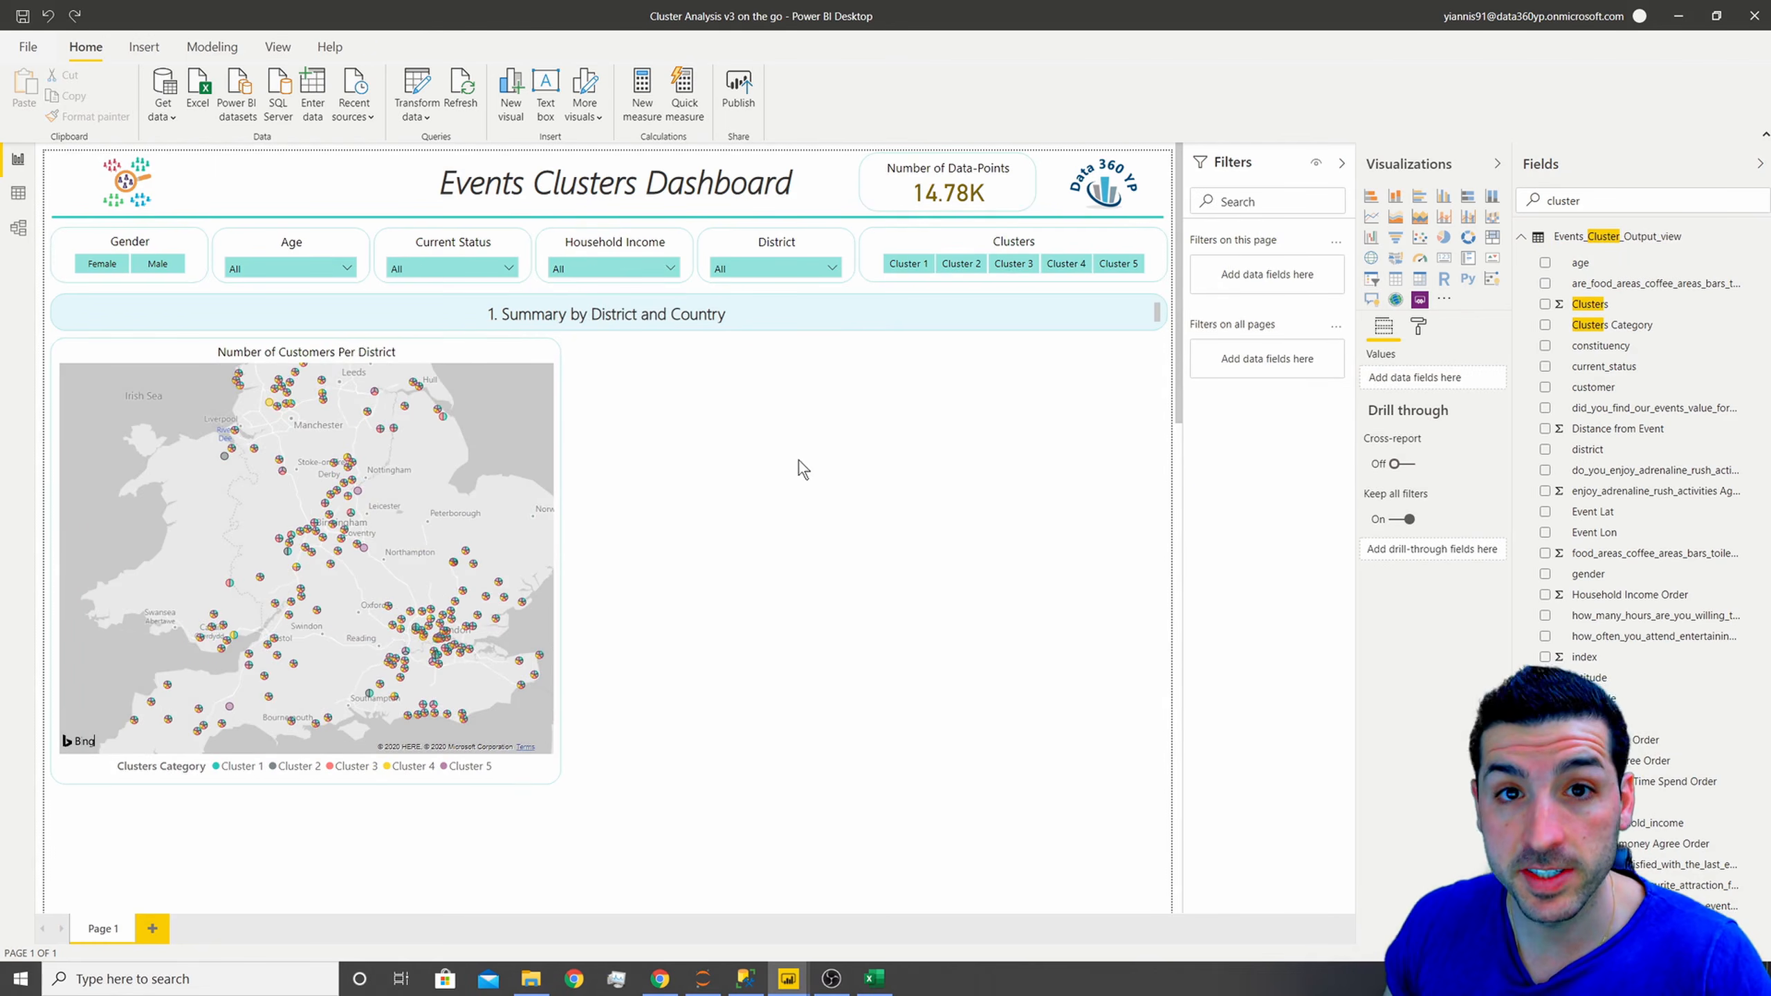
- Set the map visual's height to 445 and reframe the map to take in Ireland, England and Wales
left_click(404, 405)
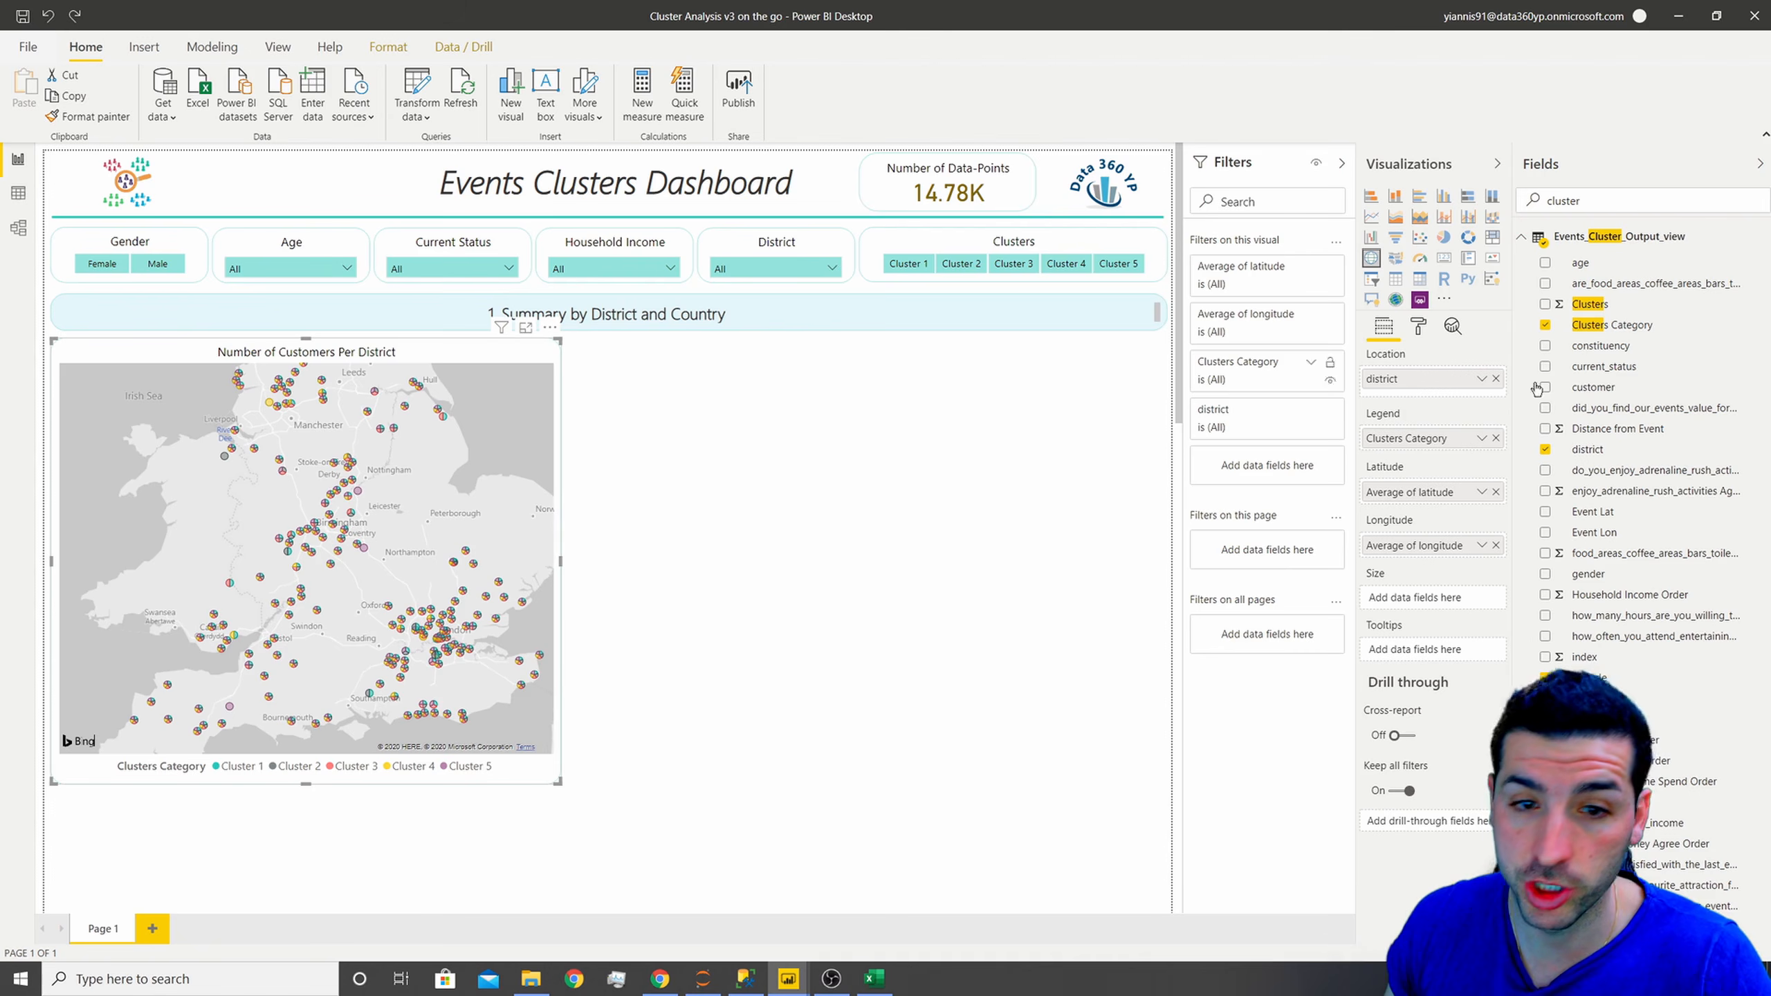
left_click(1418, 326)
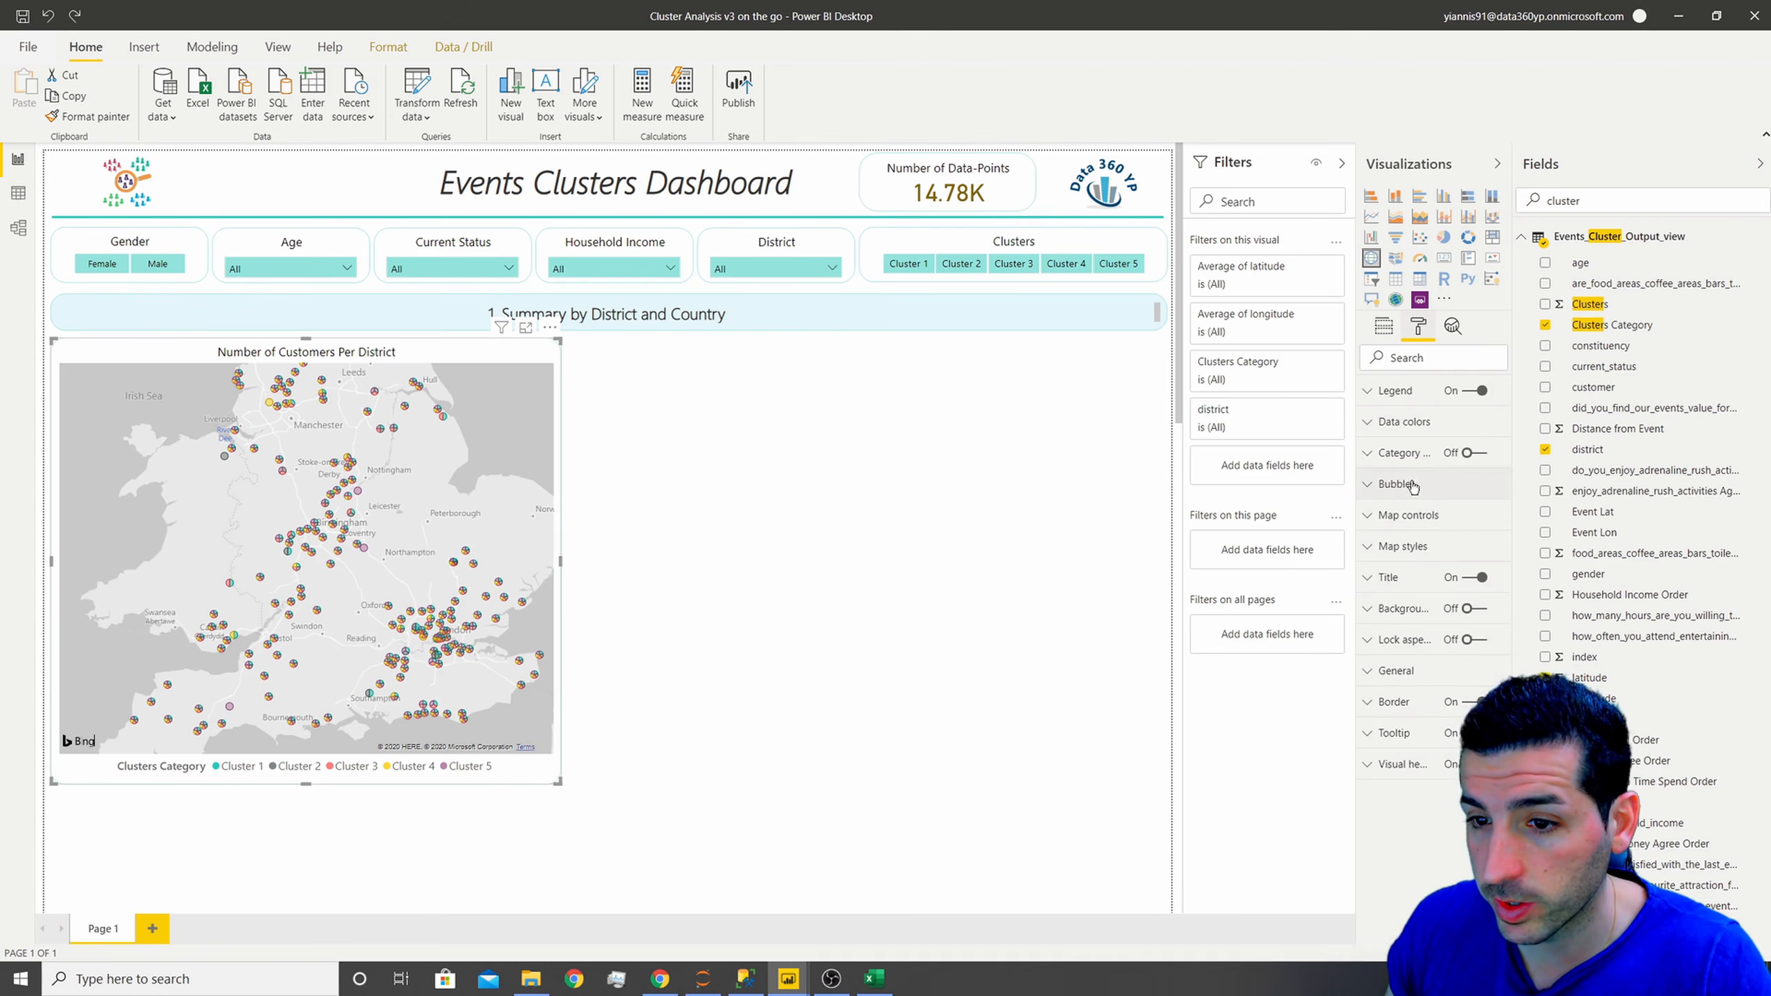
left_click(1416, 673)
scroll(1398, 819, "down", 3)
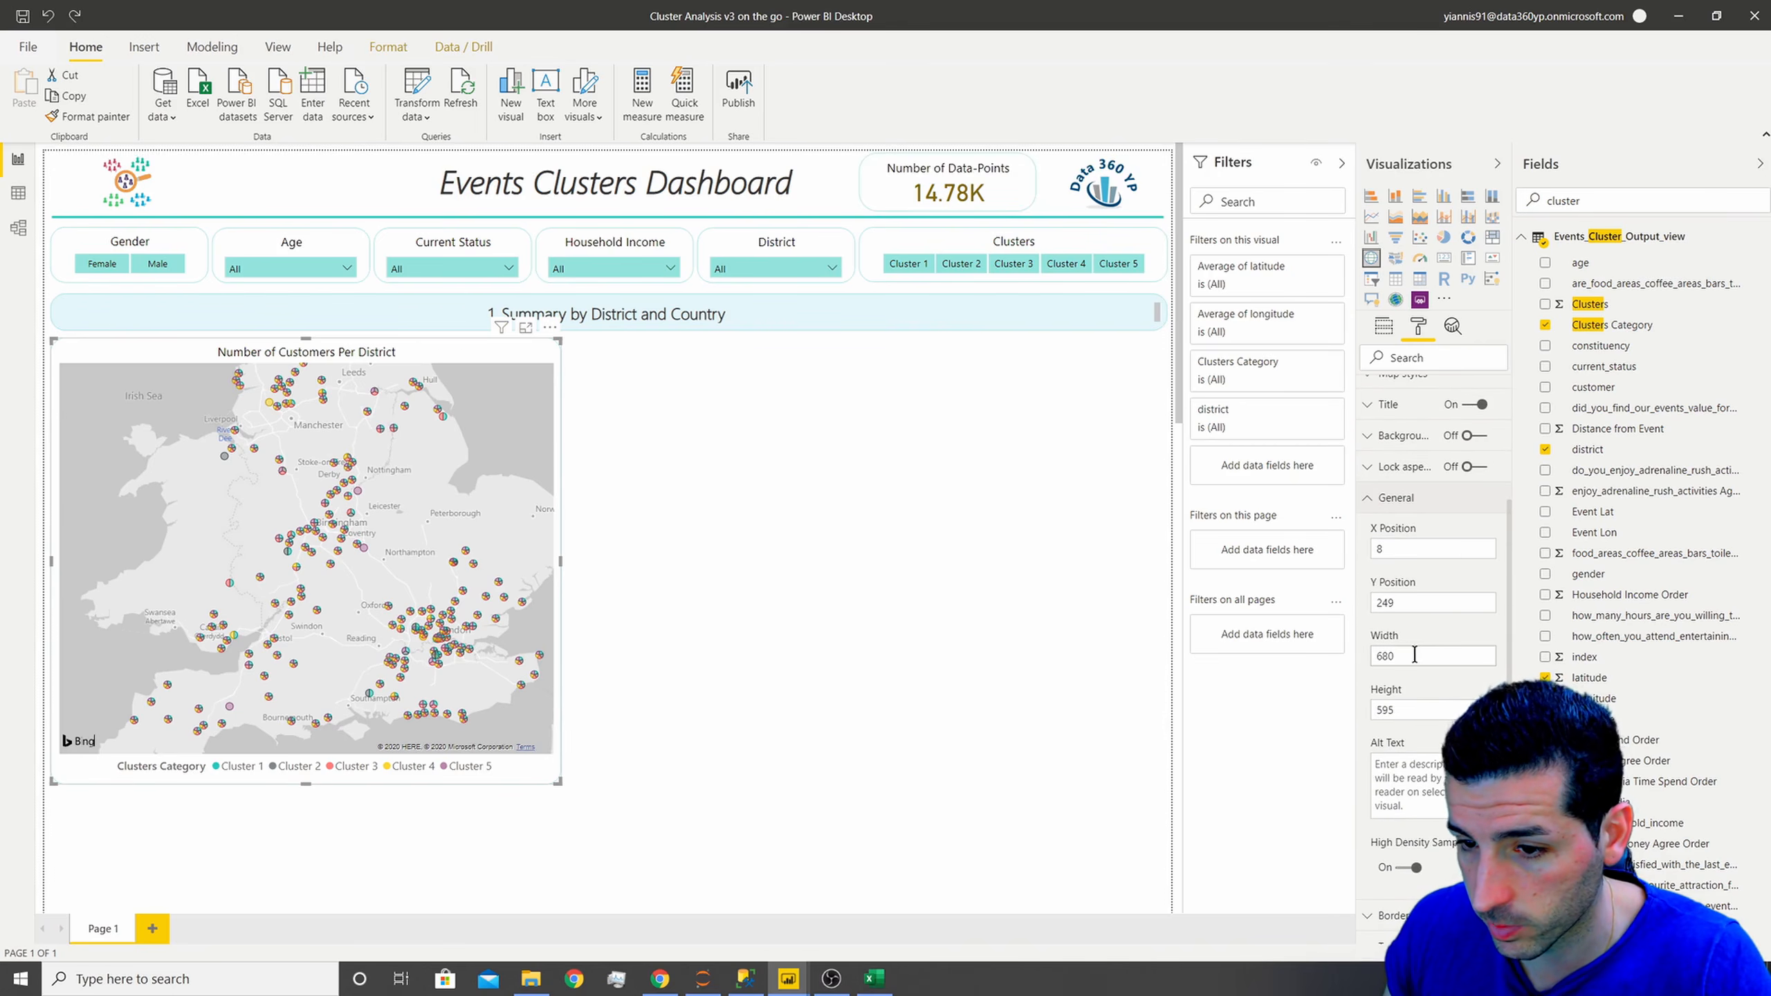
left_click(1416, 655)
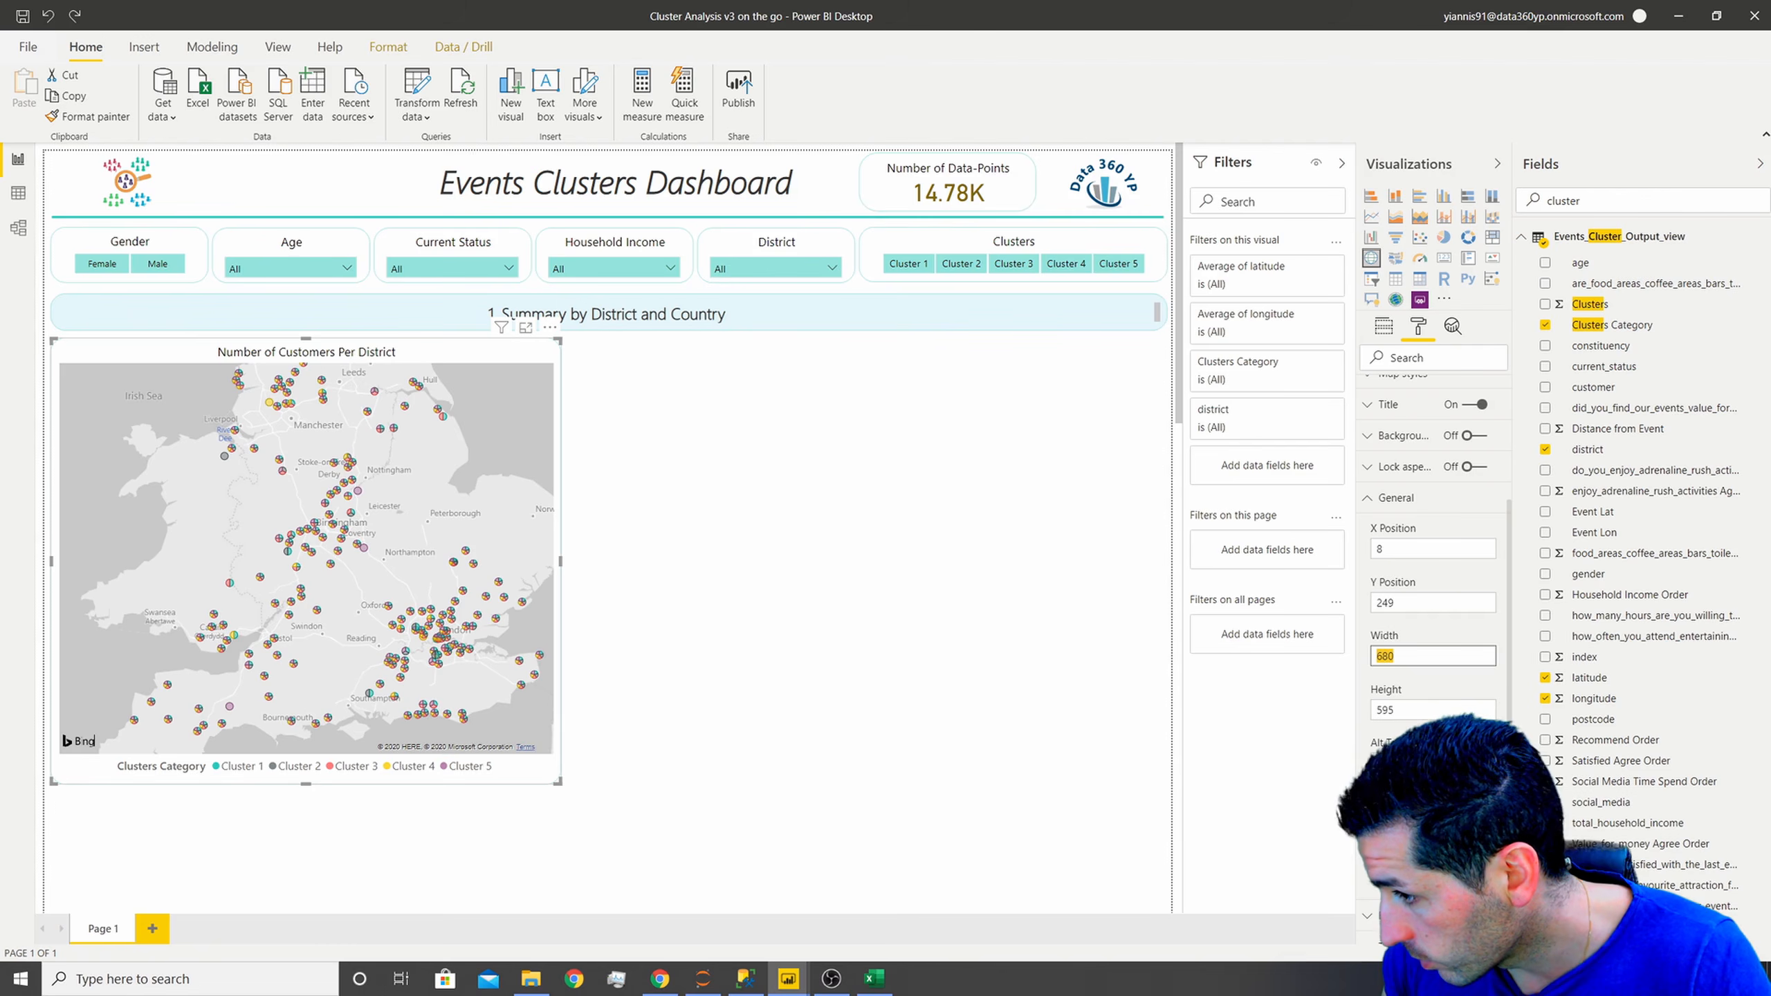
double_click(1410, 711)
type("445")
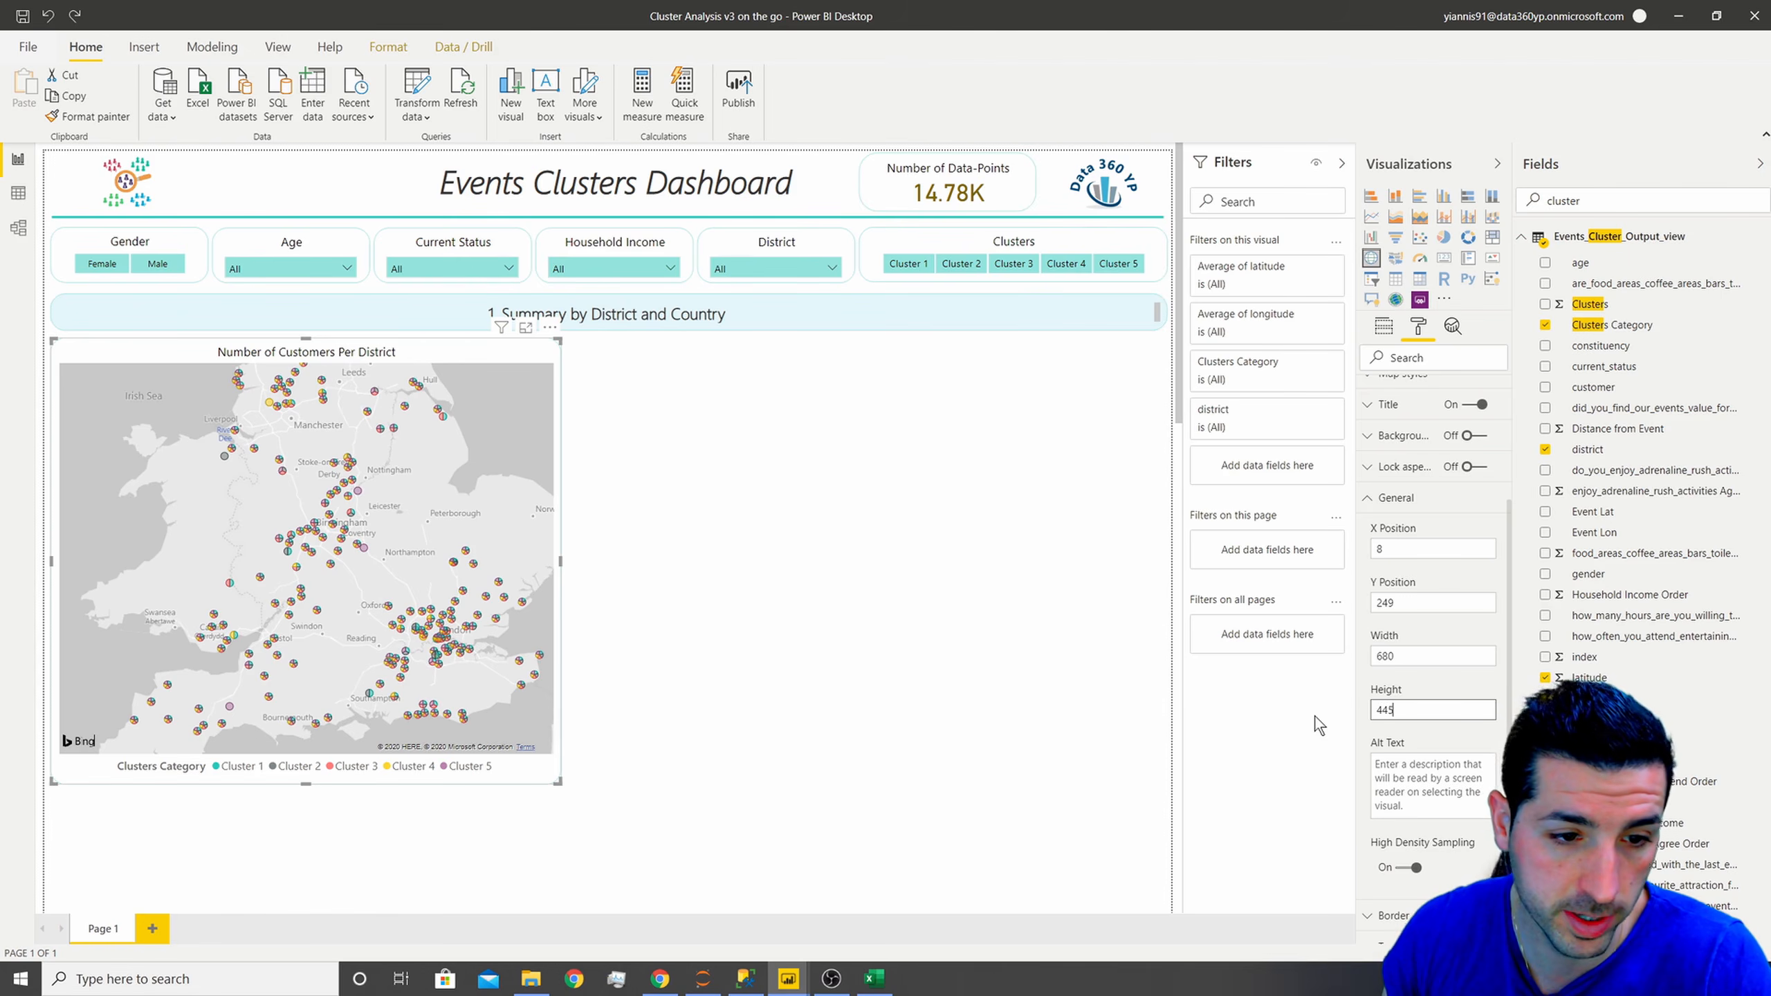
key("Return")
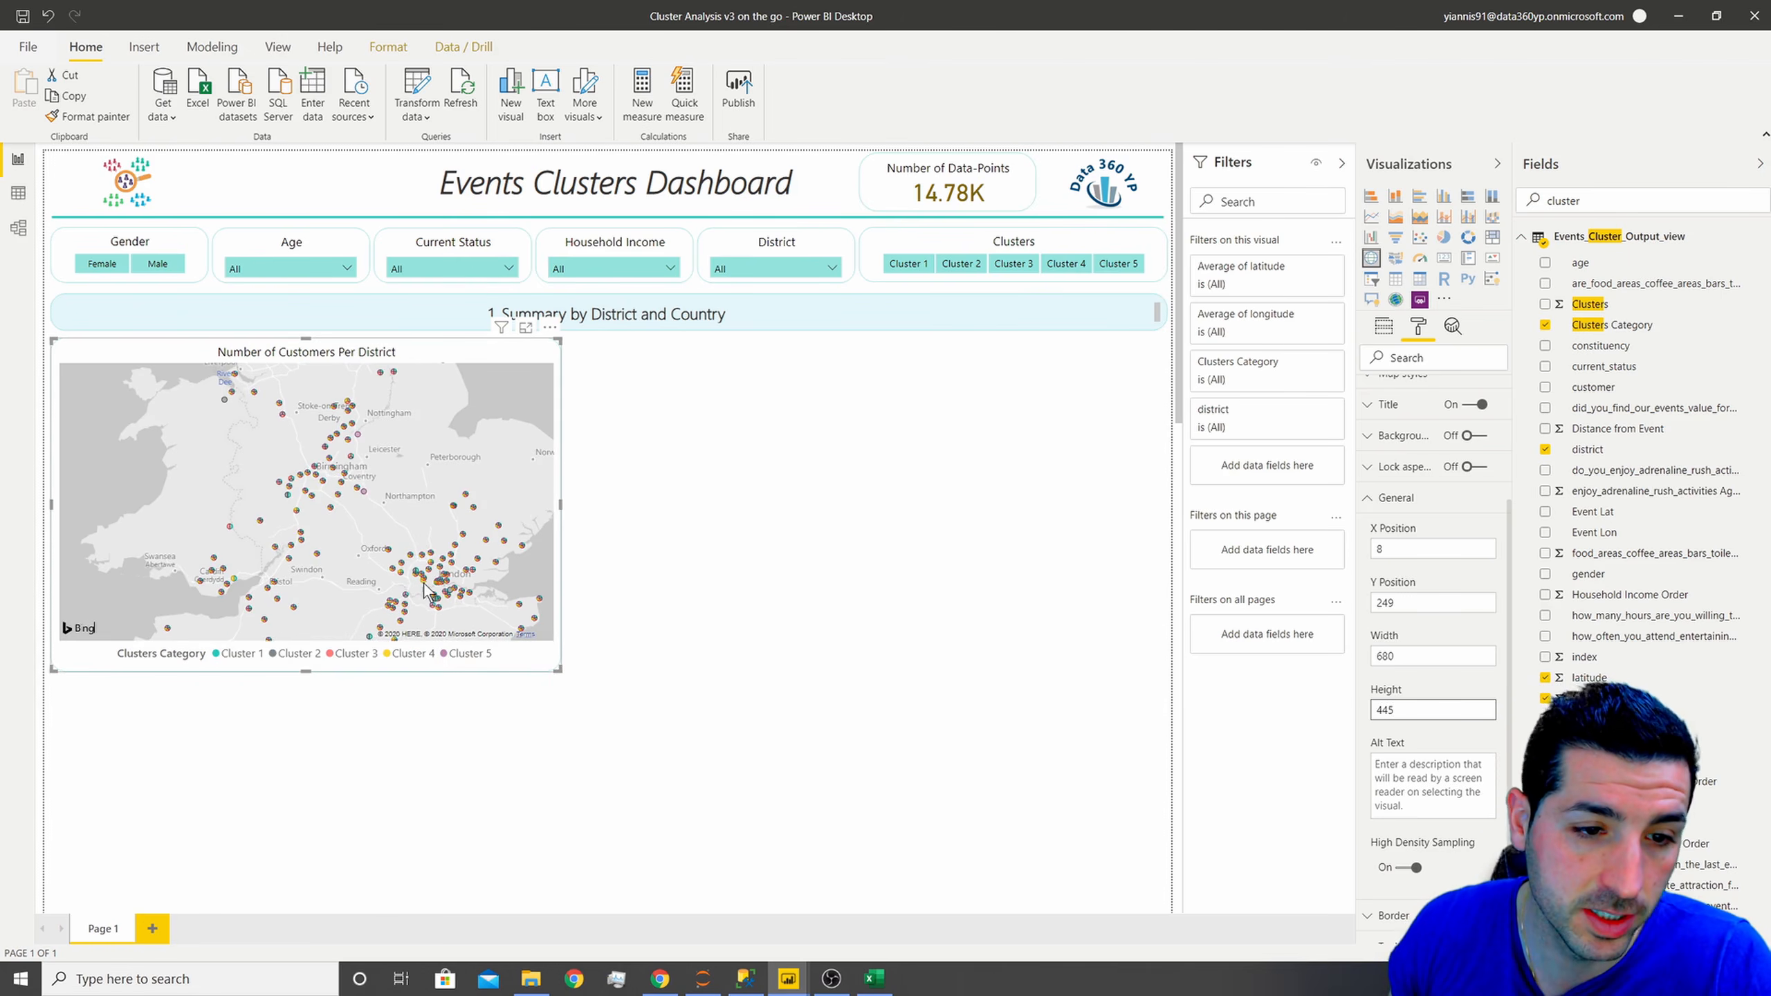
scroll(423, 569, "down", 1)
left_click_drag(422, 571, 473, 545)
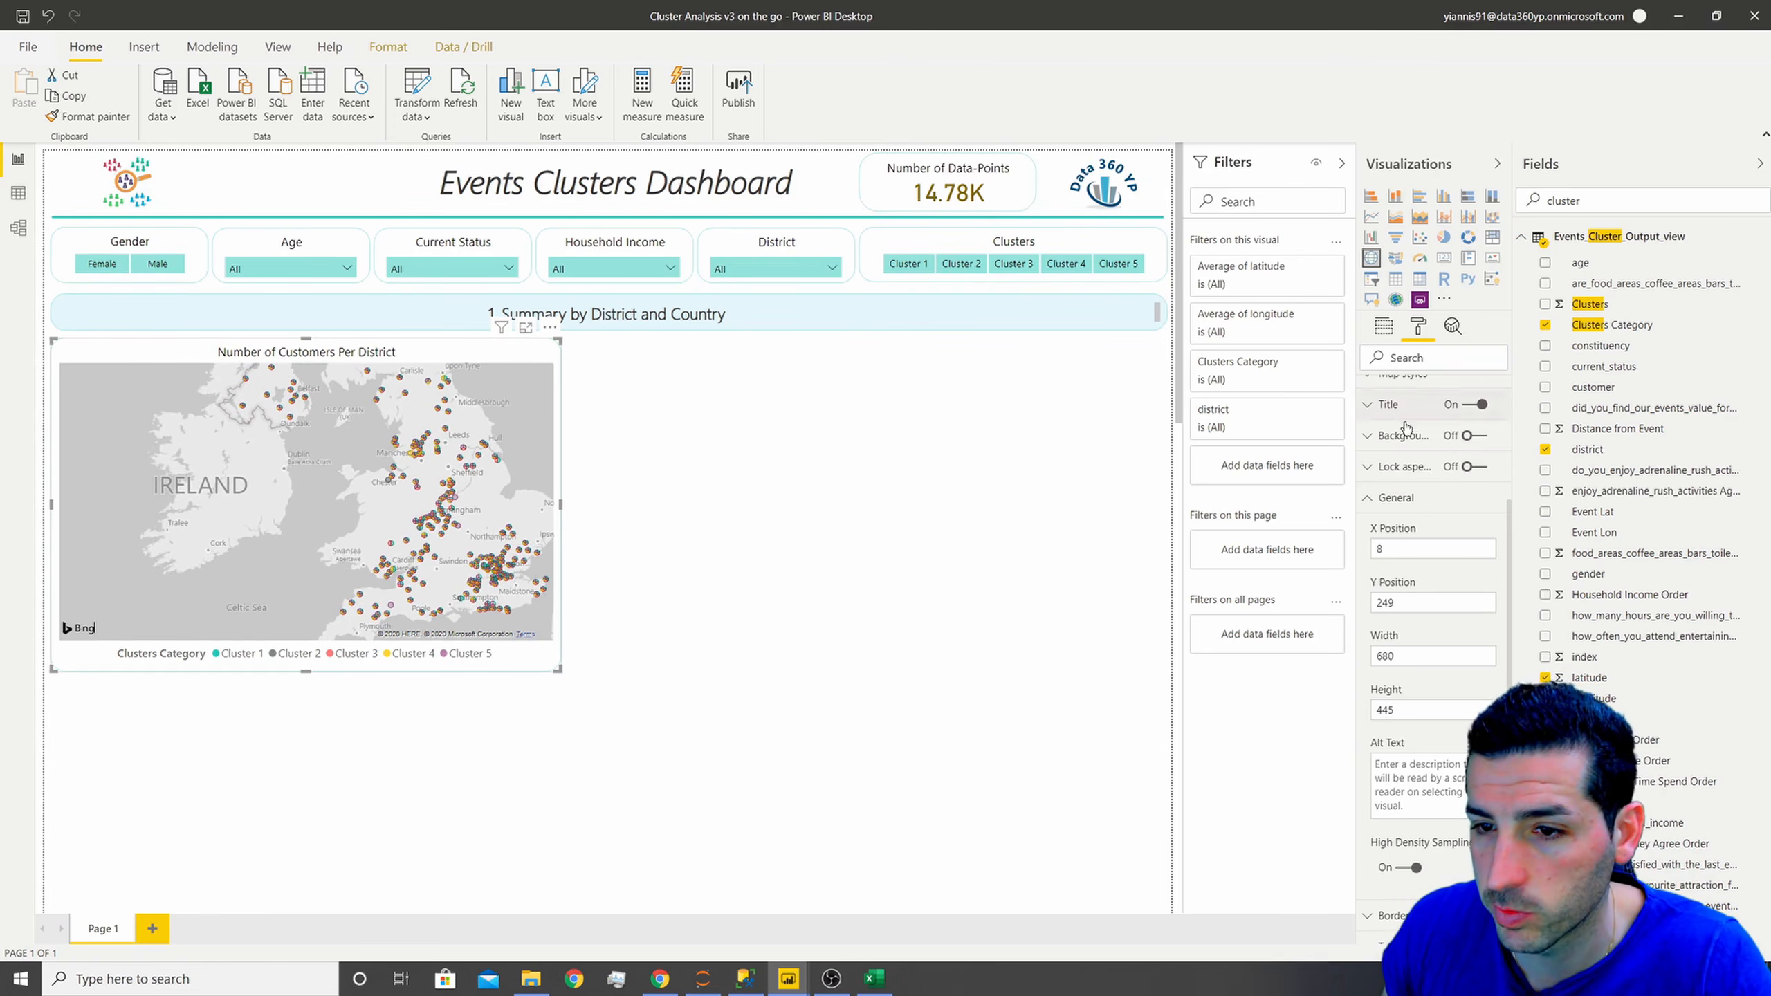
- Increase the map's bubble size to 0
scroll(1422, 583, "up", 3)
left_click(1397, 484)
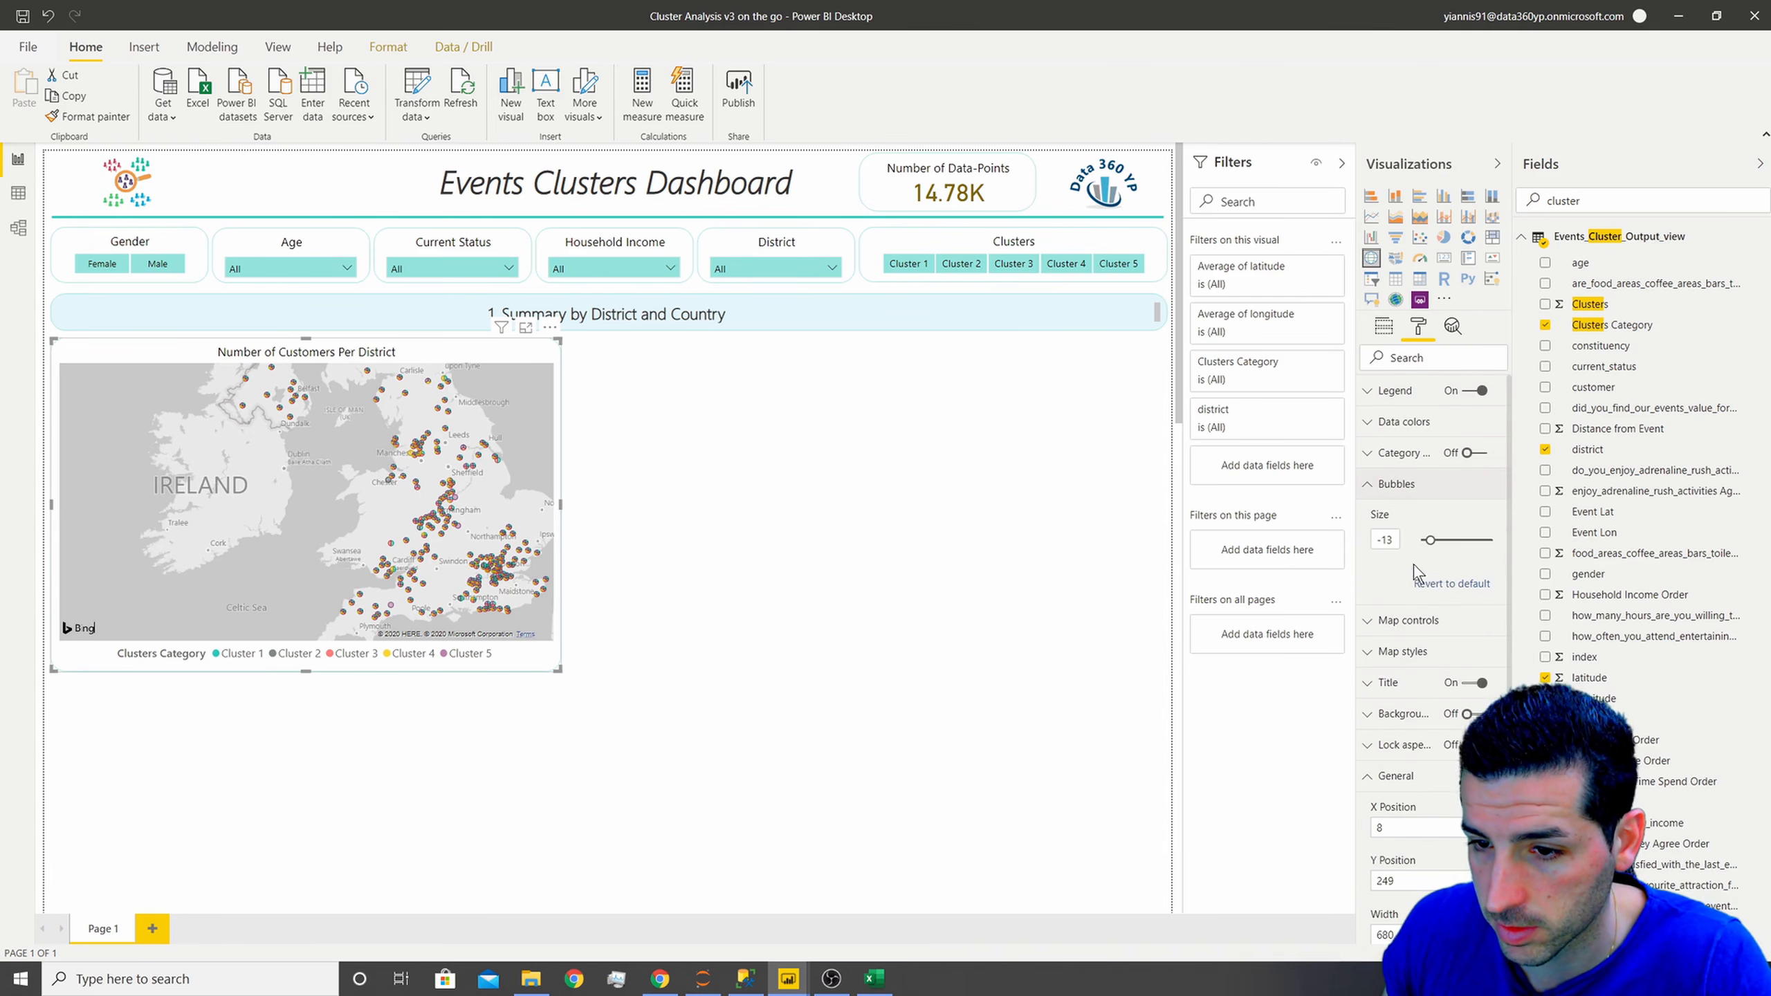
left_click_drag(1431, 541, 1433, 541)
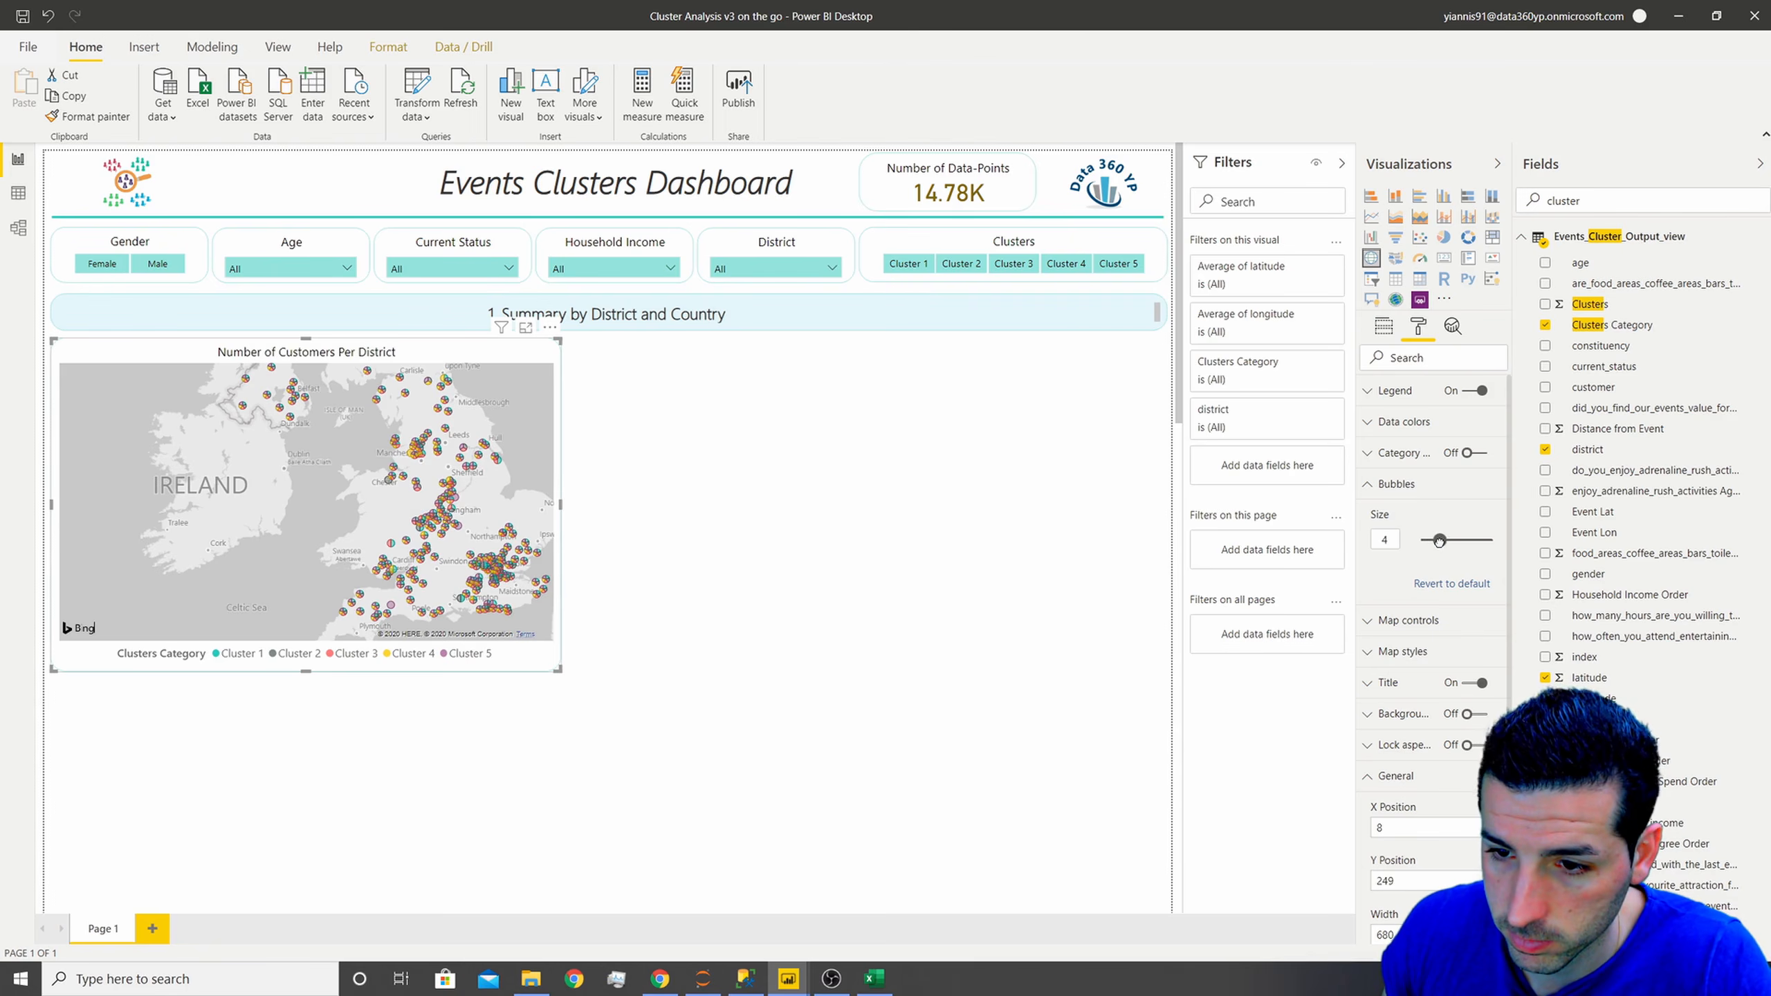
left_click_drag(1440, 541, 1437, 541)
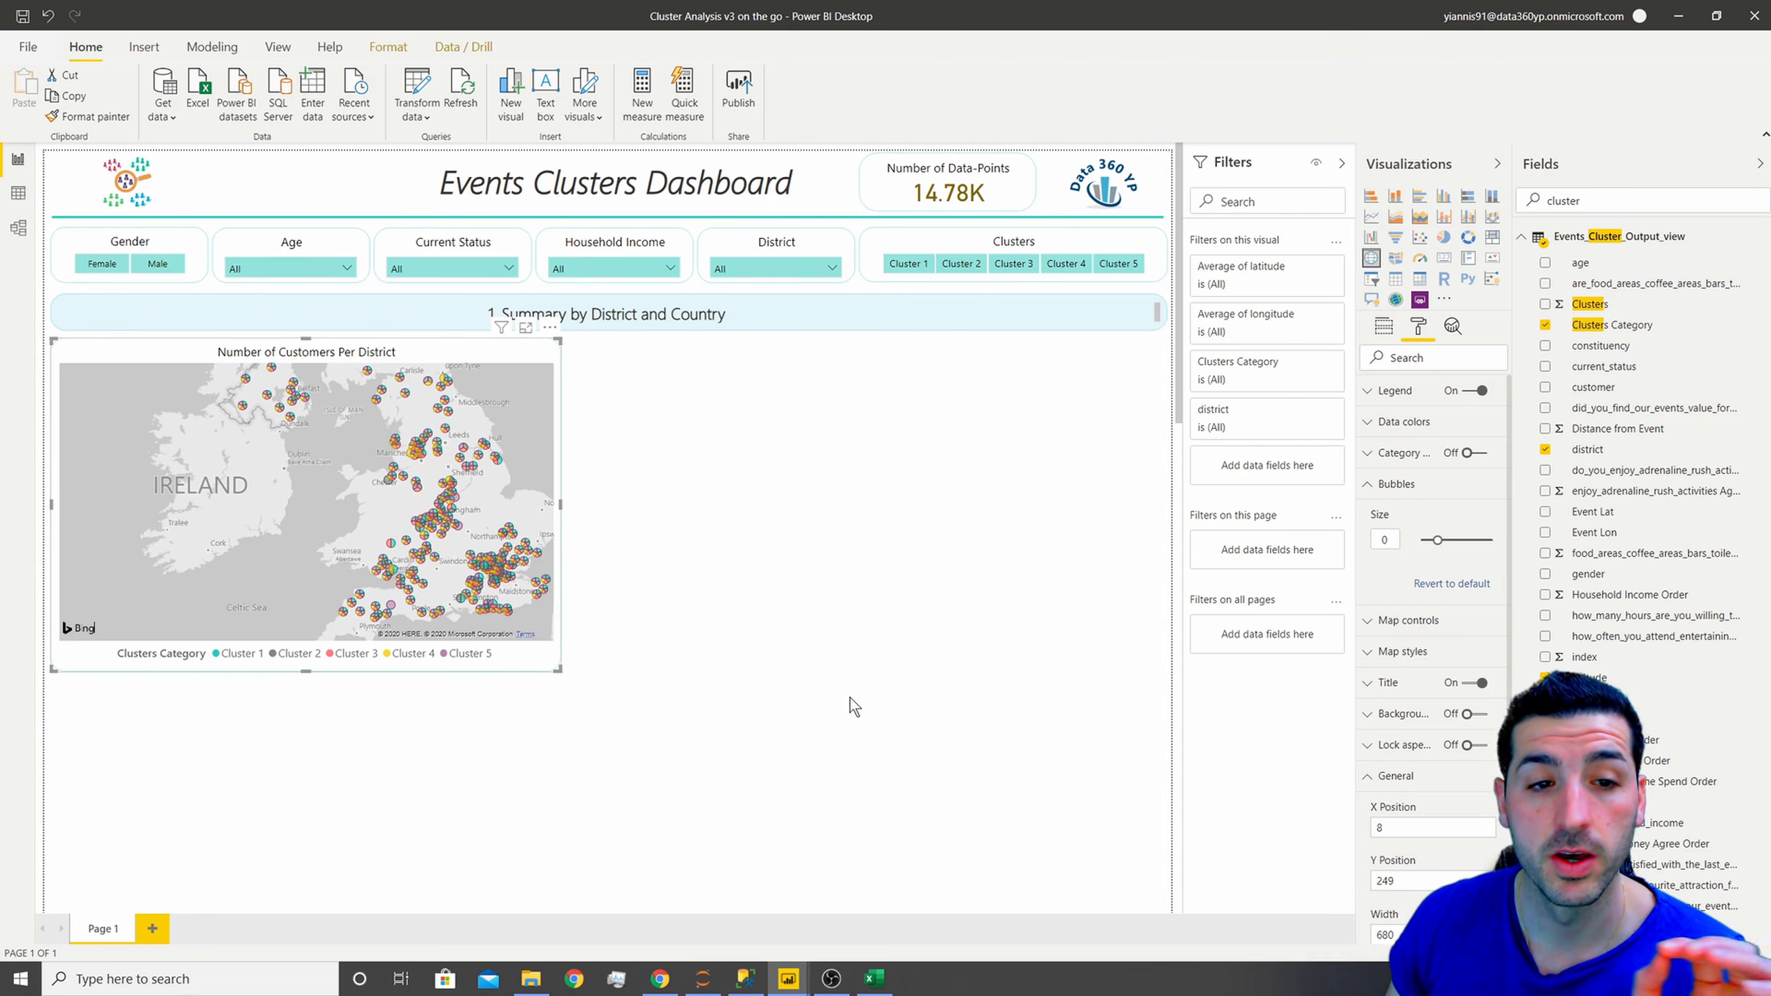
left_click(1386, 485)
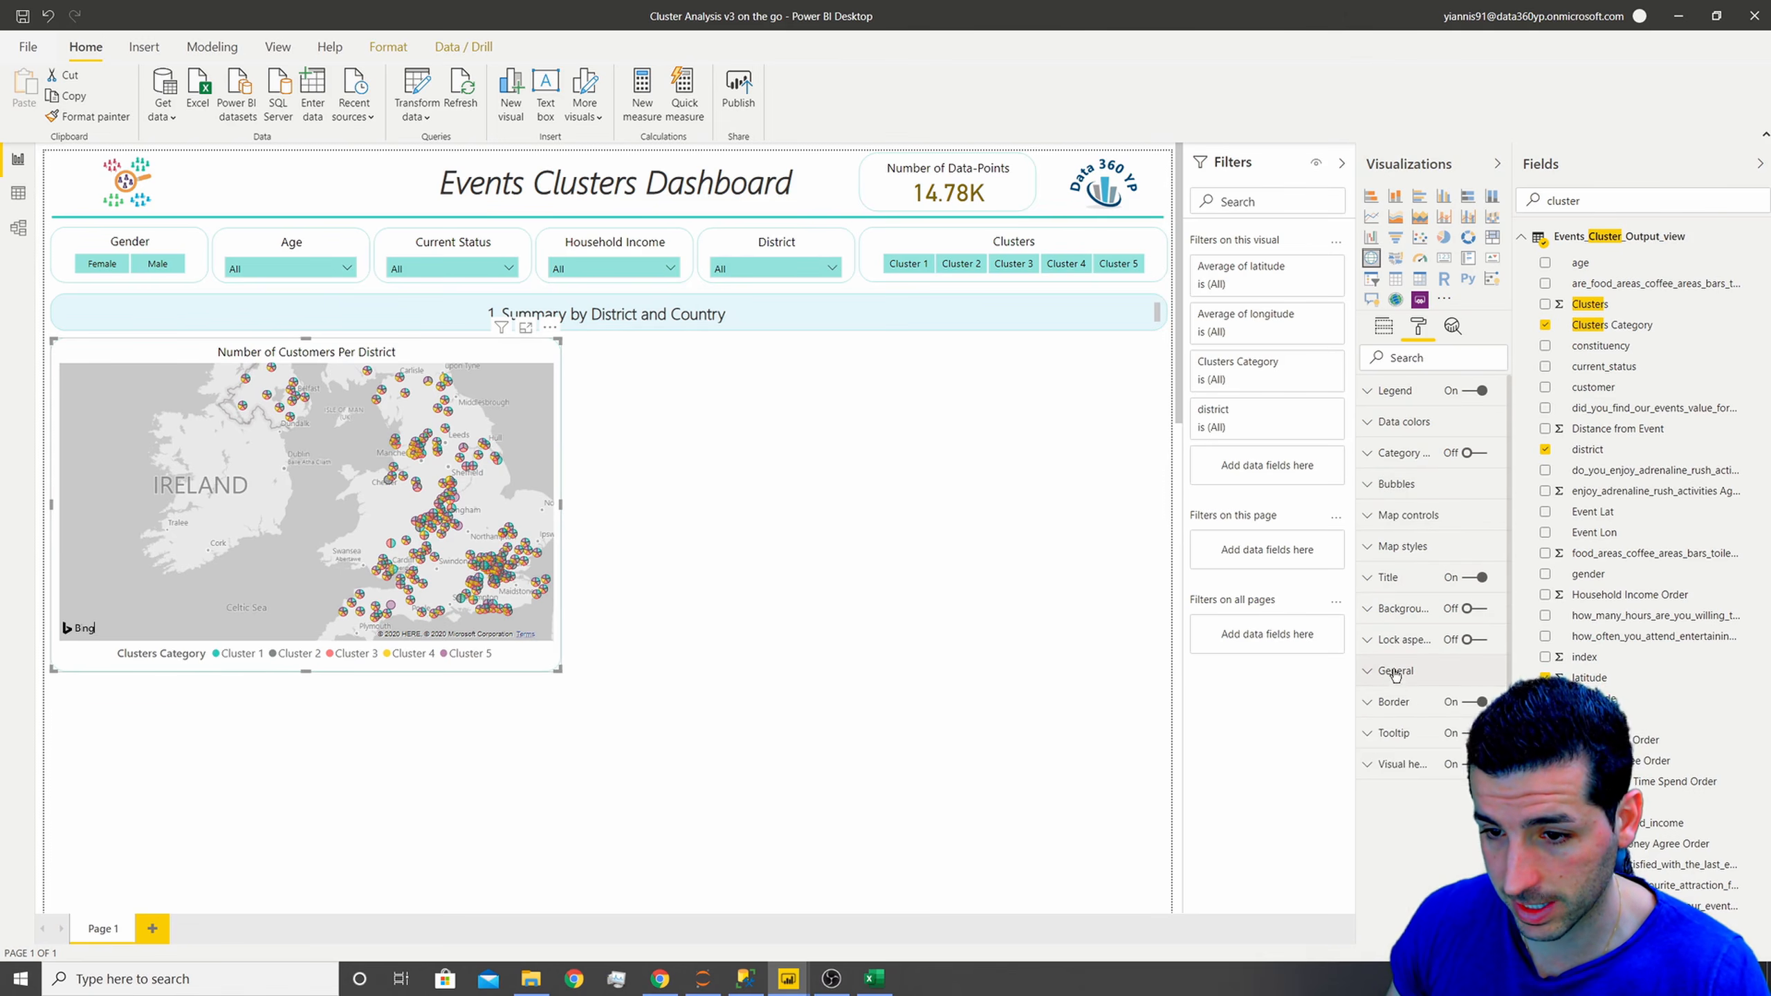
- Give the map's title a light blue background color
left_click(1388, 578)
left_click(1398, 803)
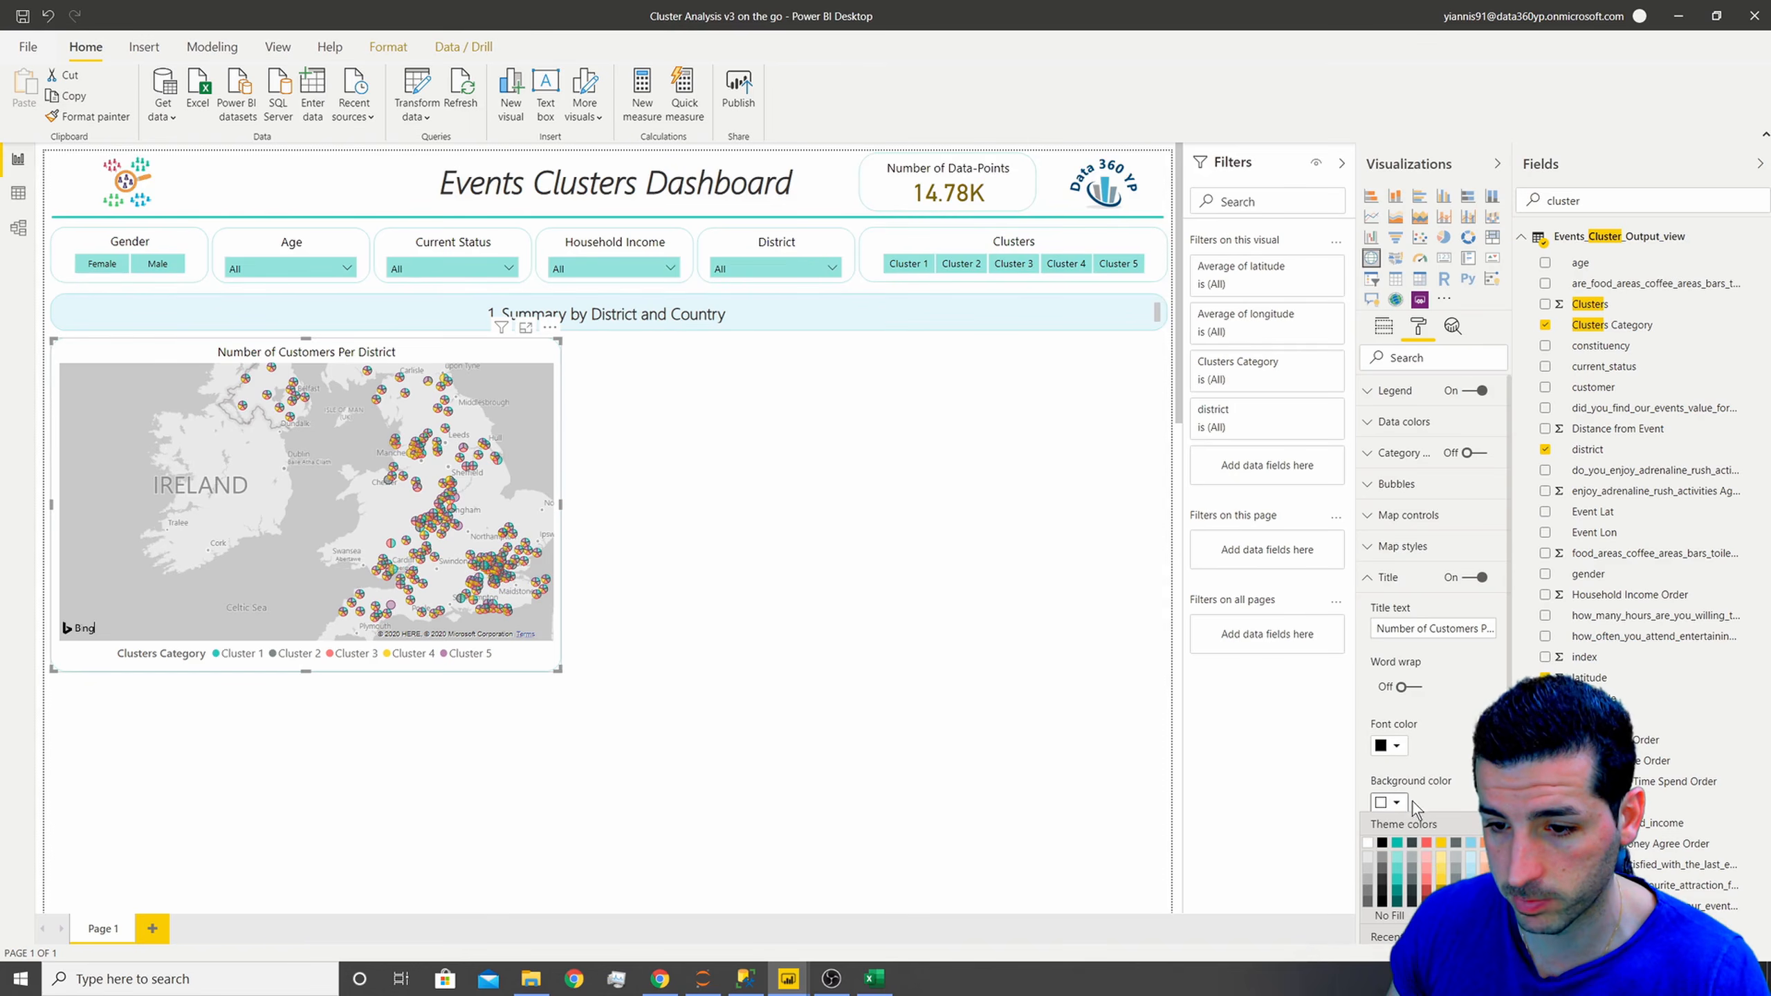
left_click(1471, 863)
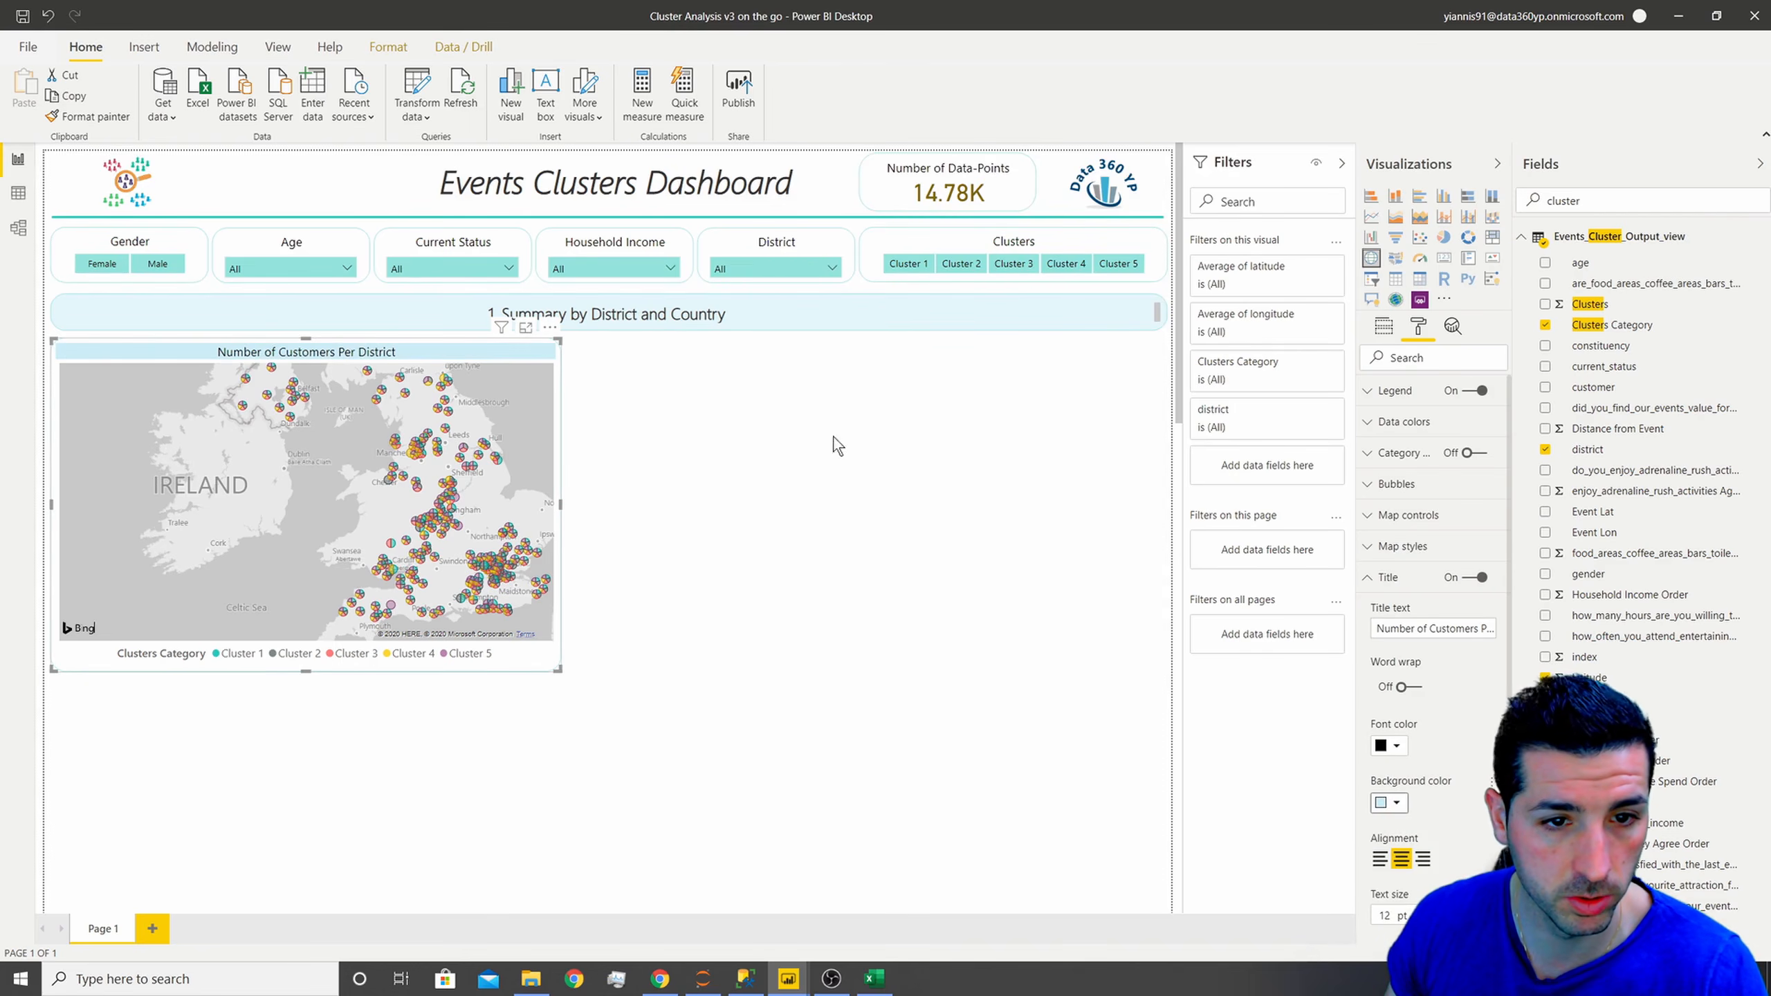
left_click(729, 428)
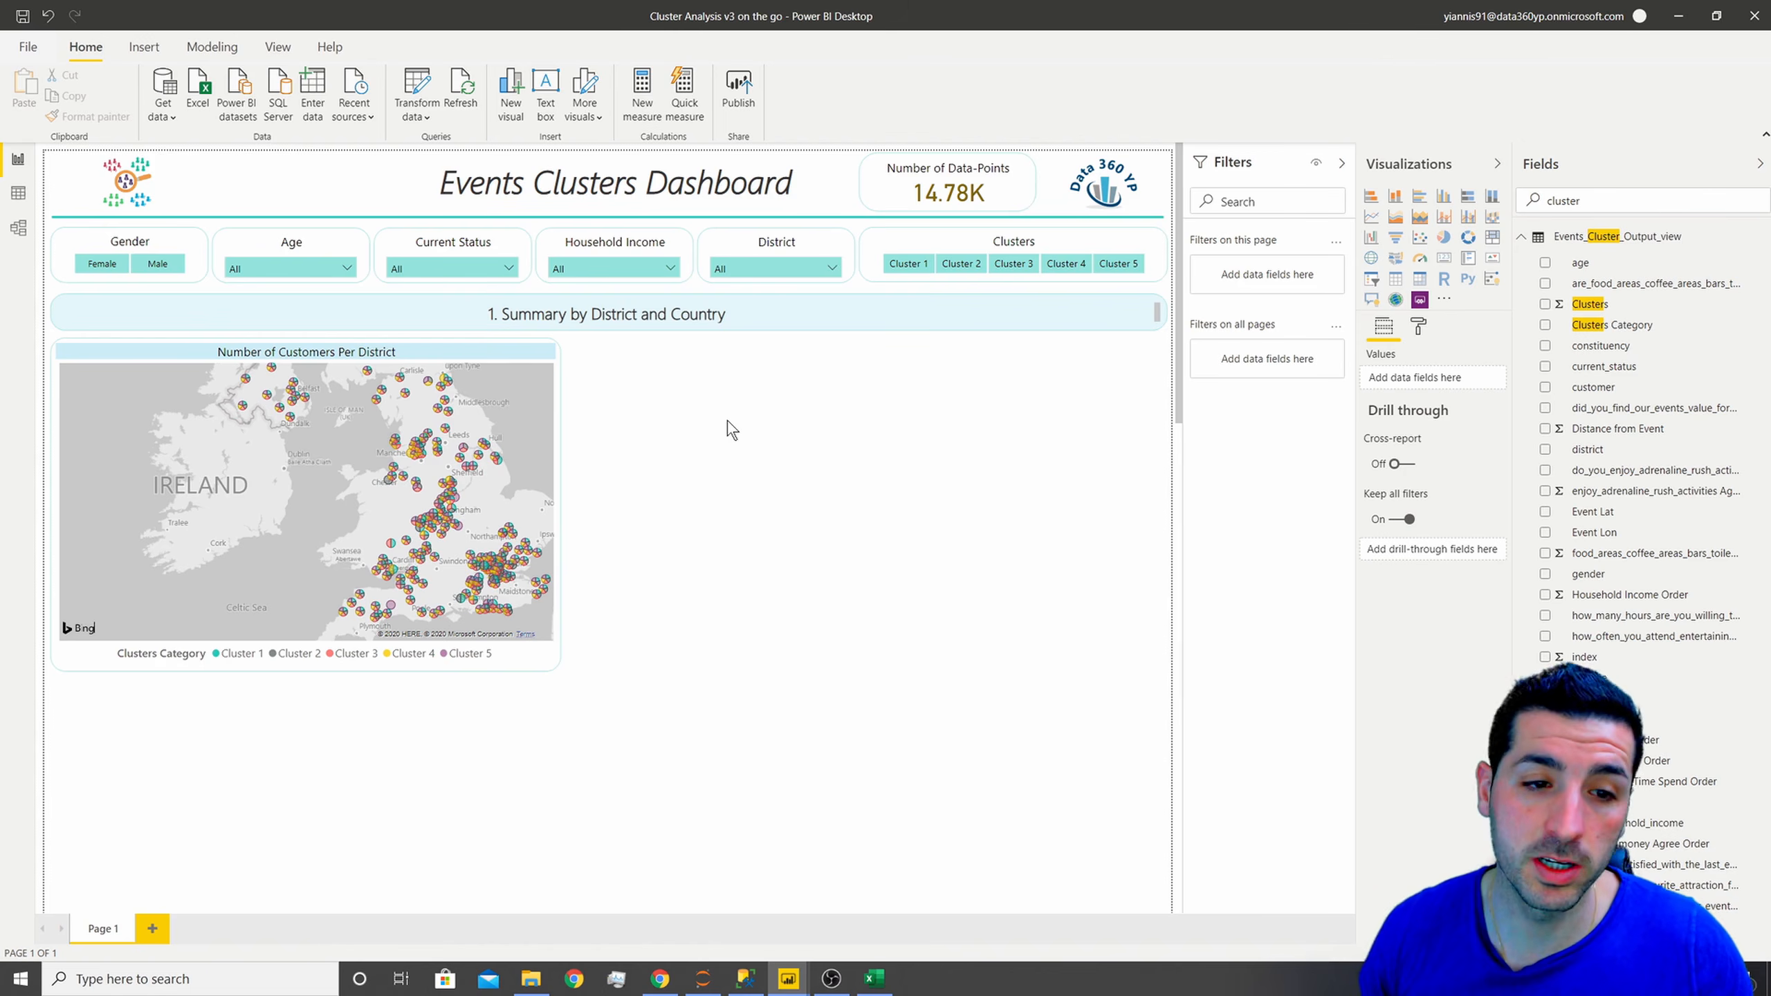
- Add a stacked bar chart beside the map at the same height and narrow it to a little over half the map's width
left_click(1371, 196)
left_click_drag(337, 631, 841, 313)
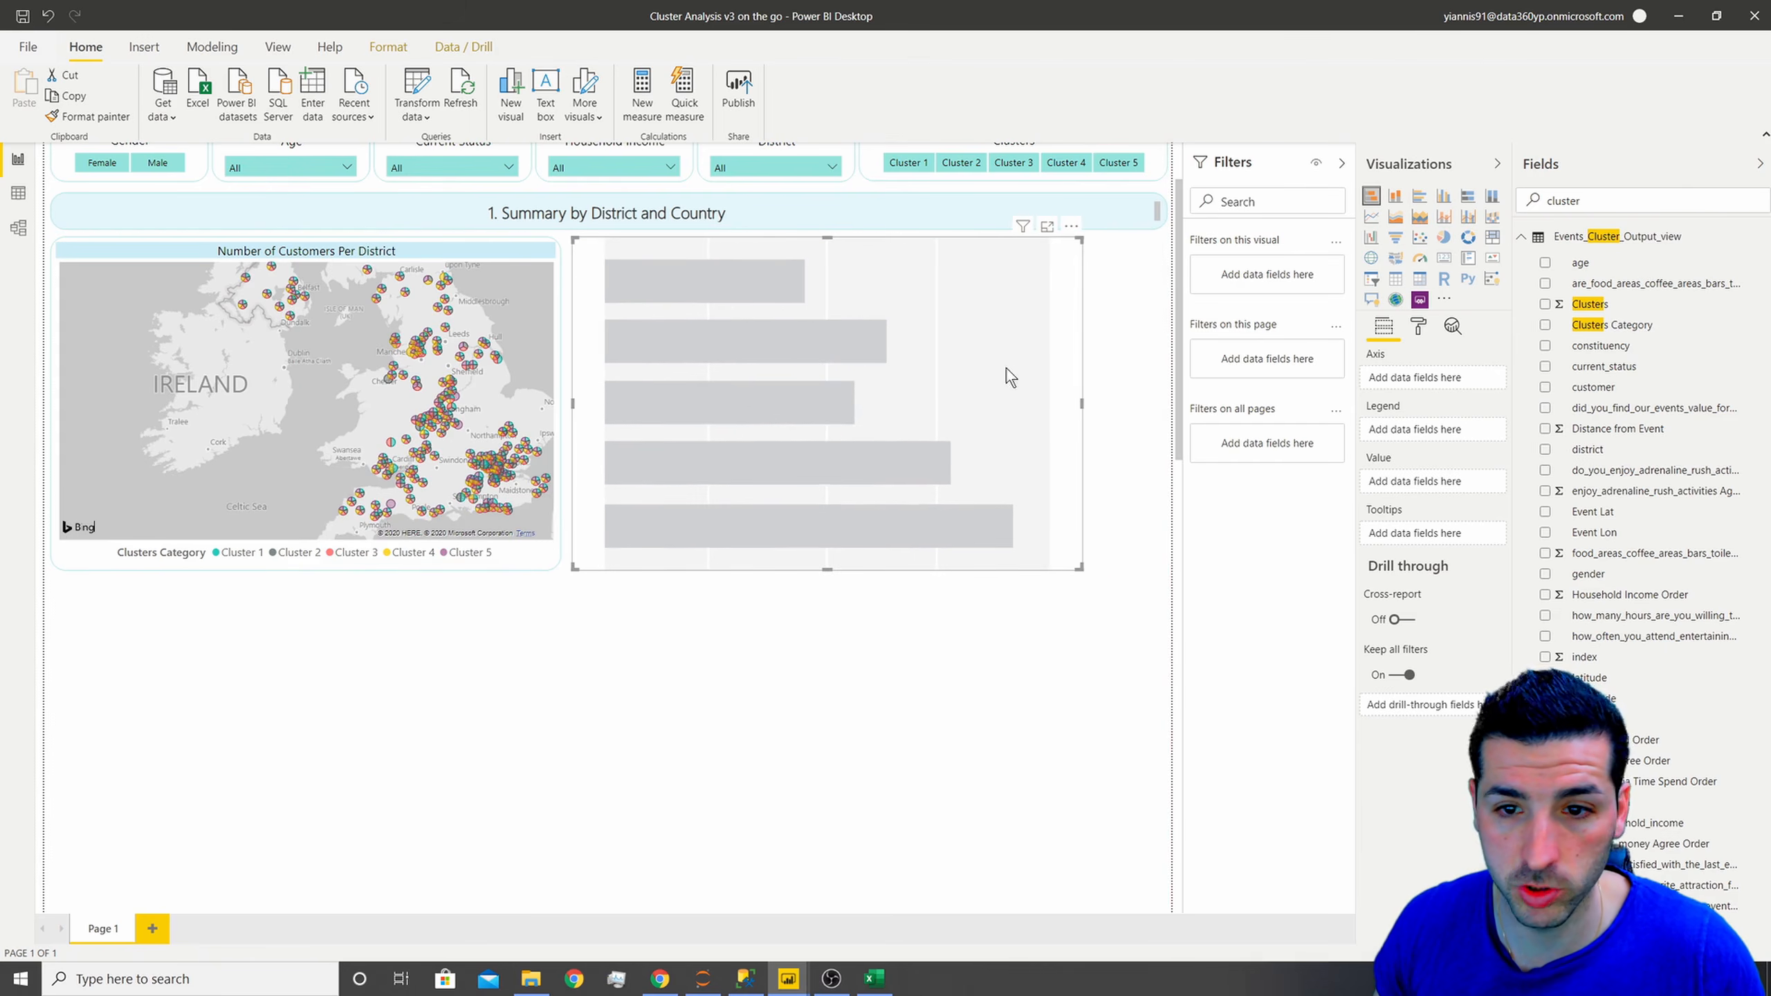
left_click_drag(1082, 404, 886, 407)
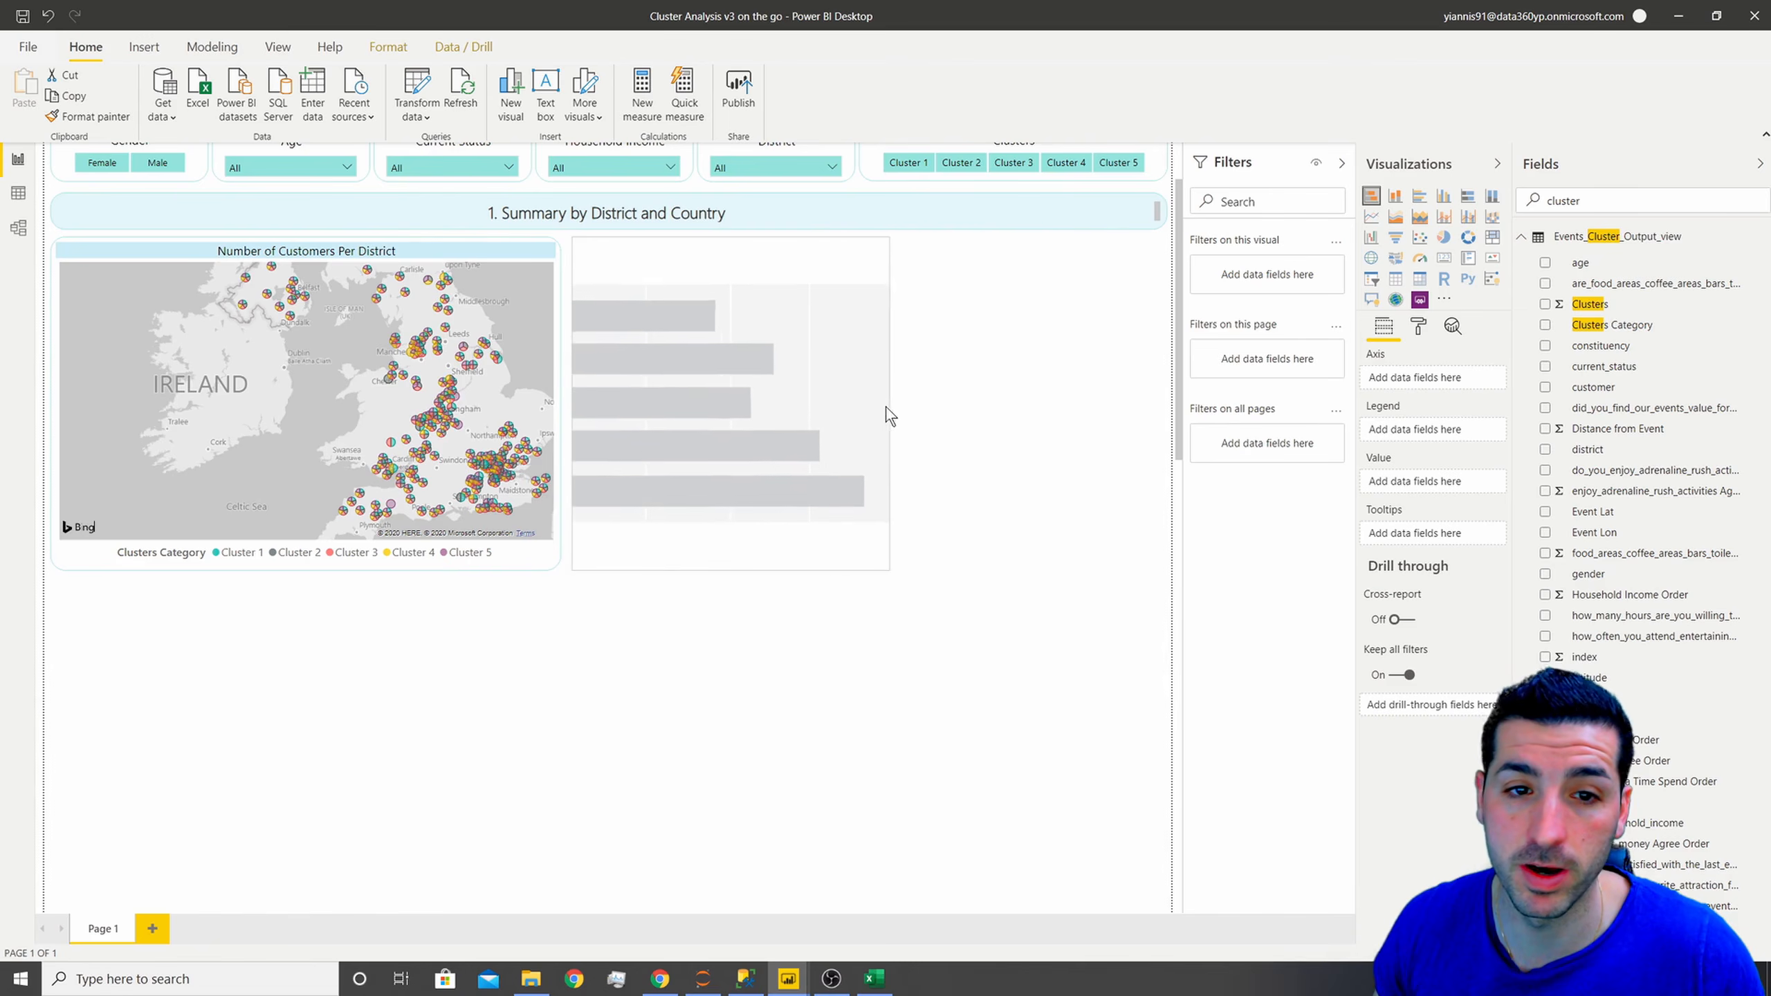
scroll(947, 223, "up", 2)
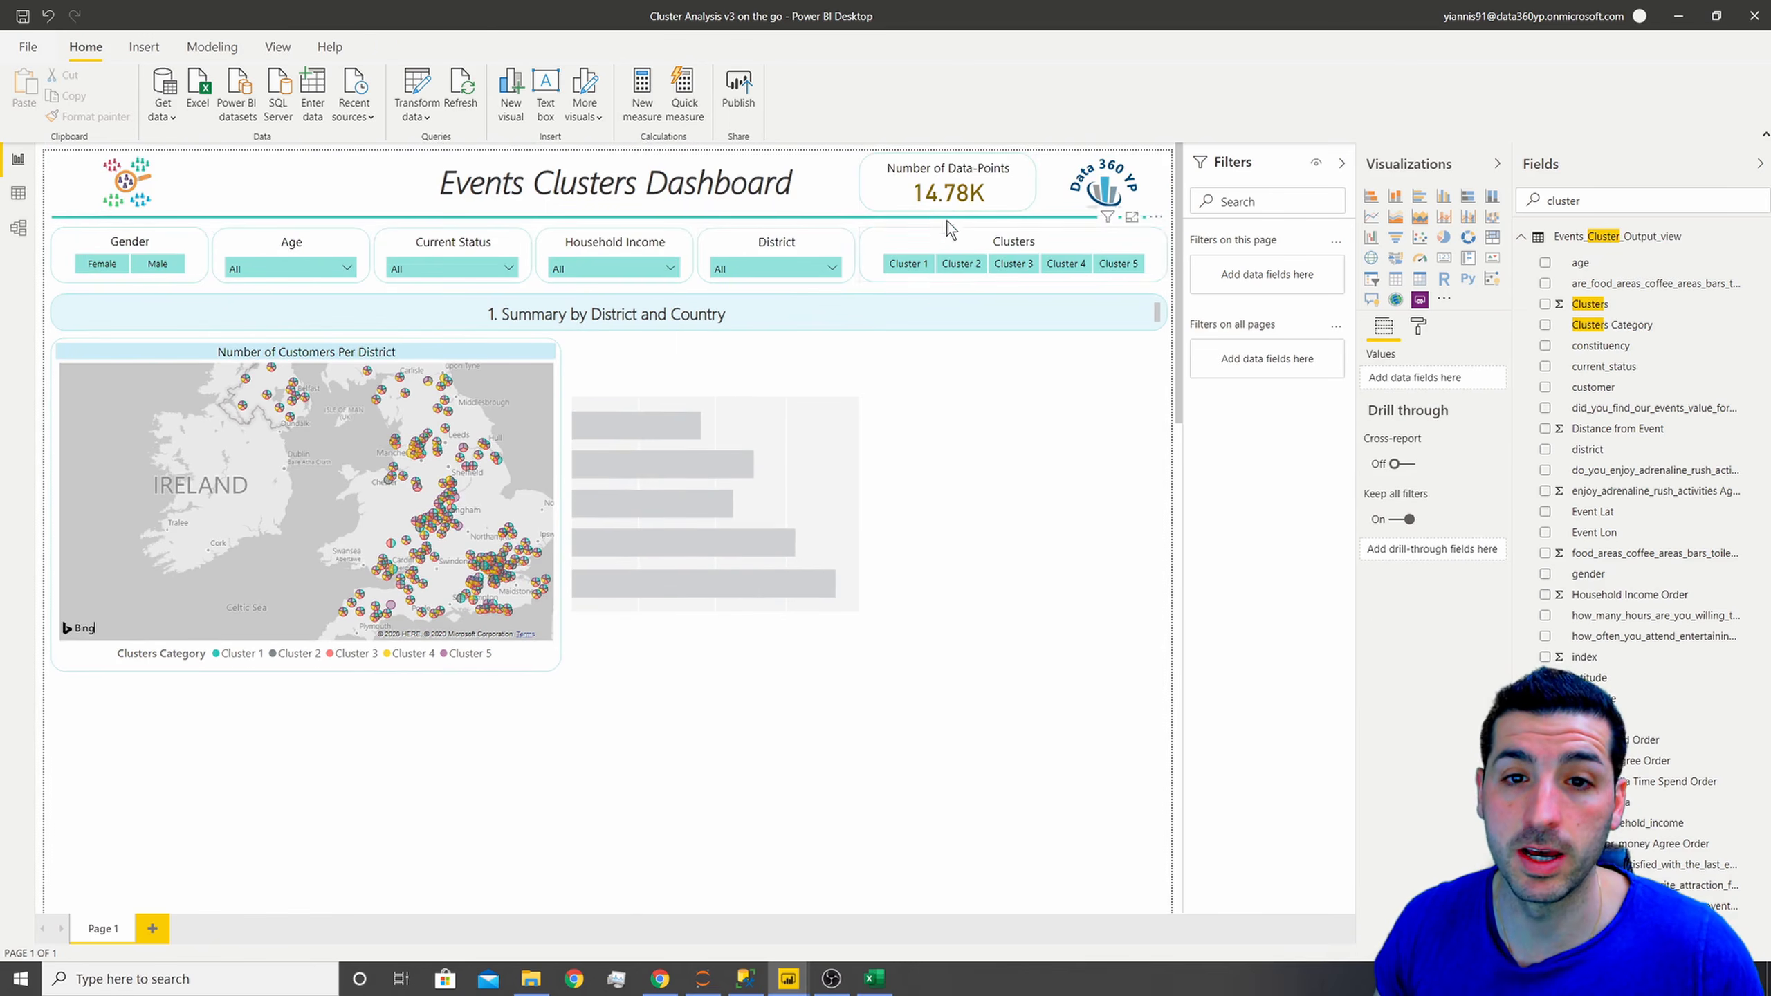
left_click(762, 365)
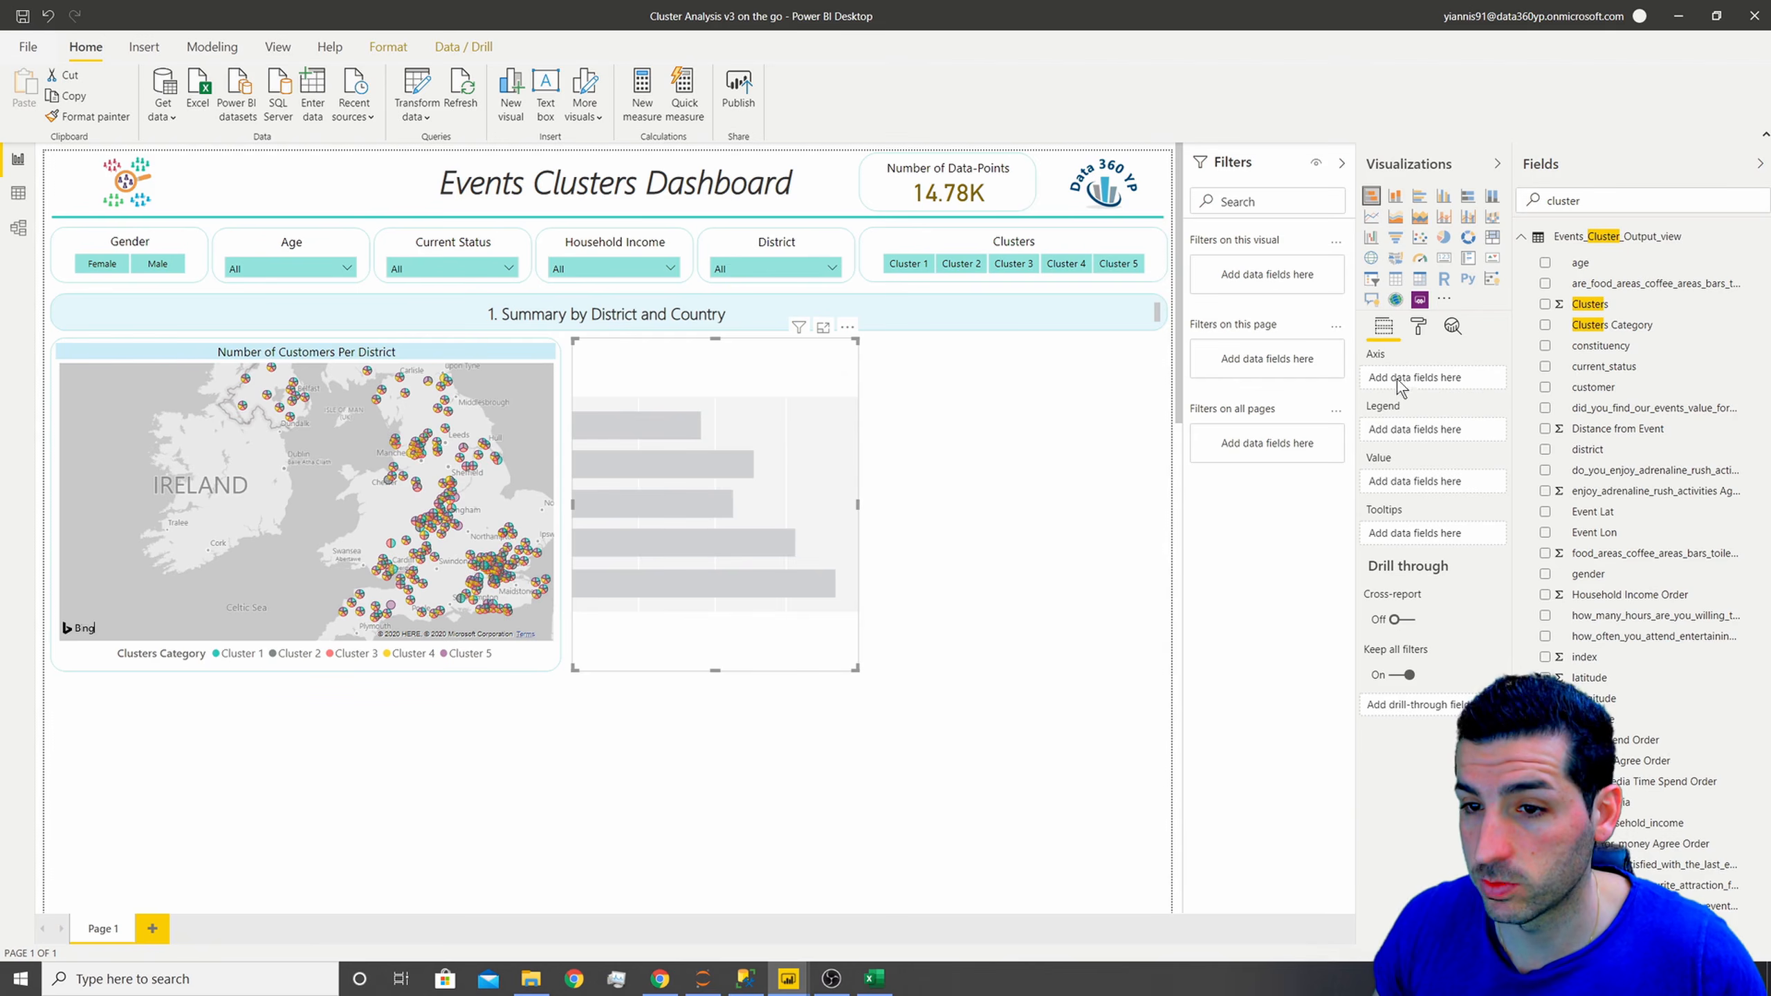
- Set the bar chart's axis to Clusters Category and its value to the count of age
left_click_drag(1635, 326, 1446, 383)
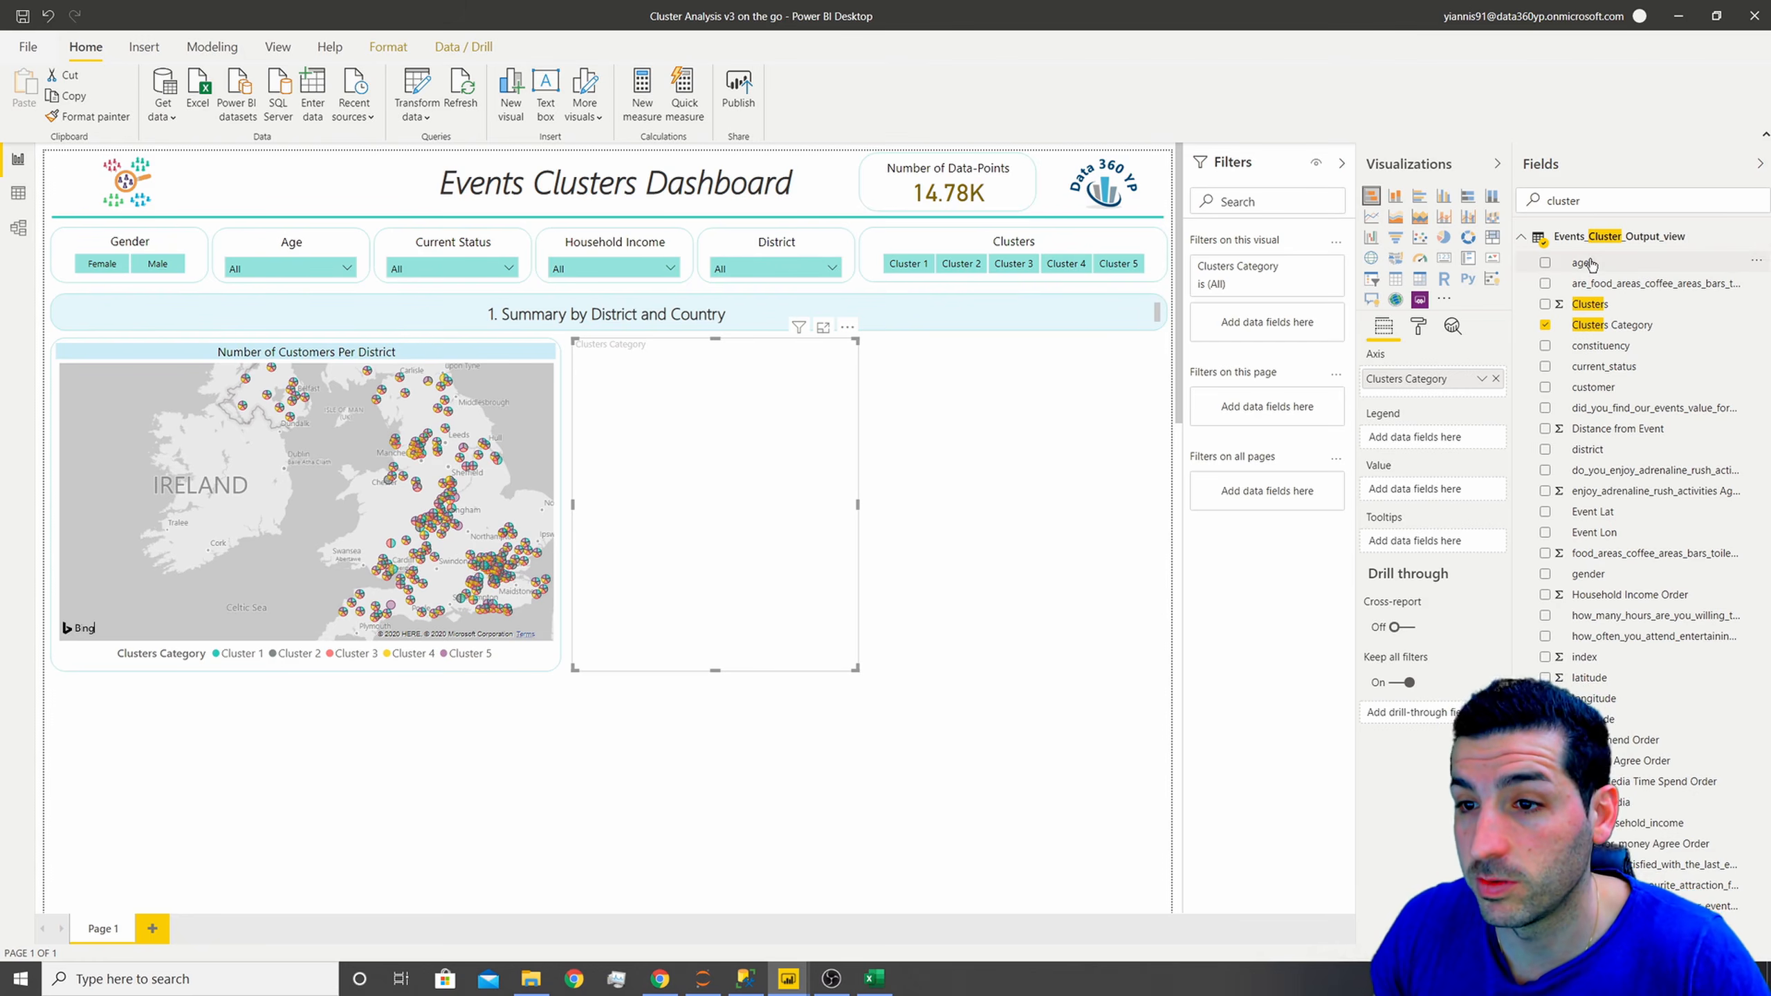
left_click_drag(1590, 263, 1467, 503)
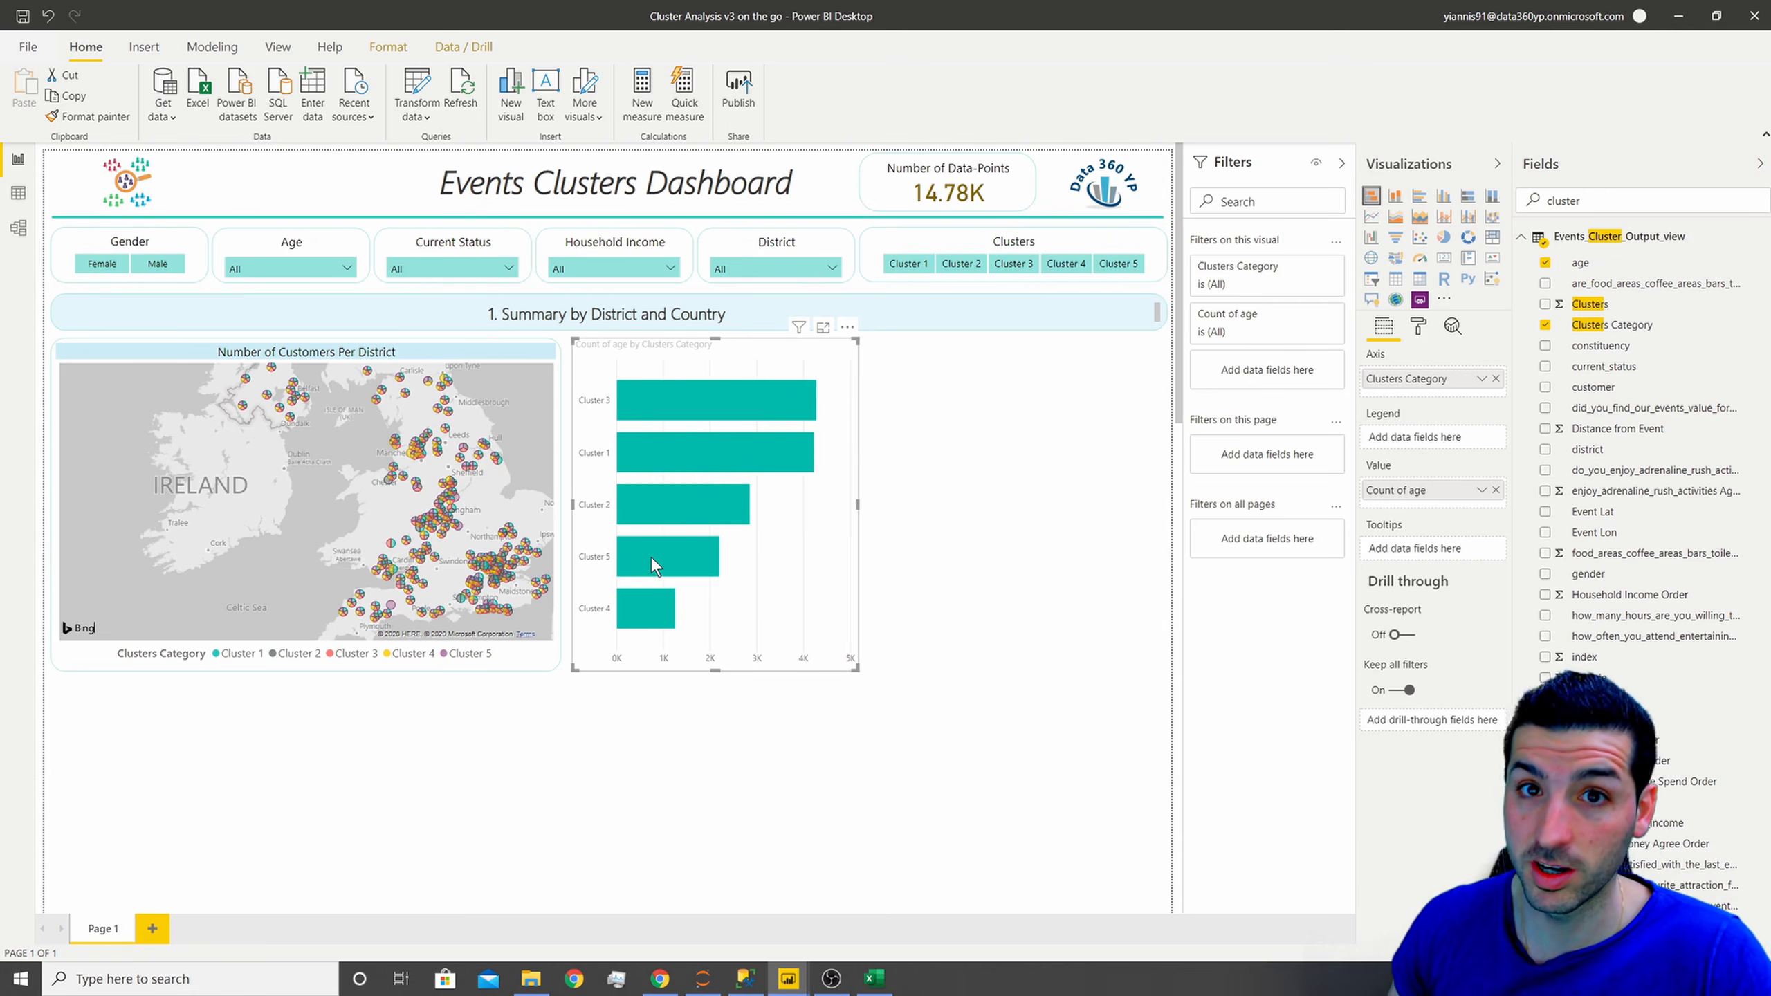
mouse_move(650, 557)
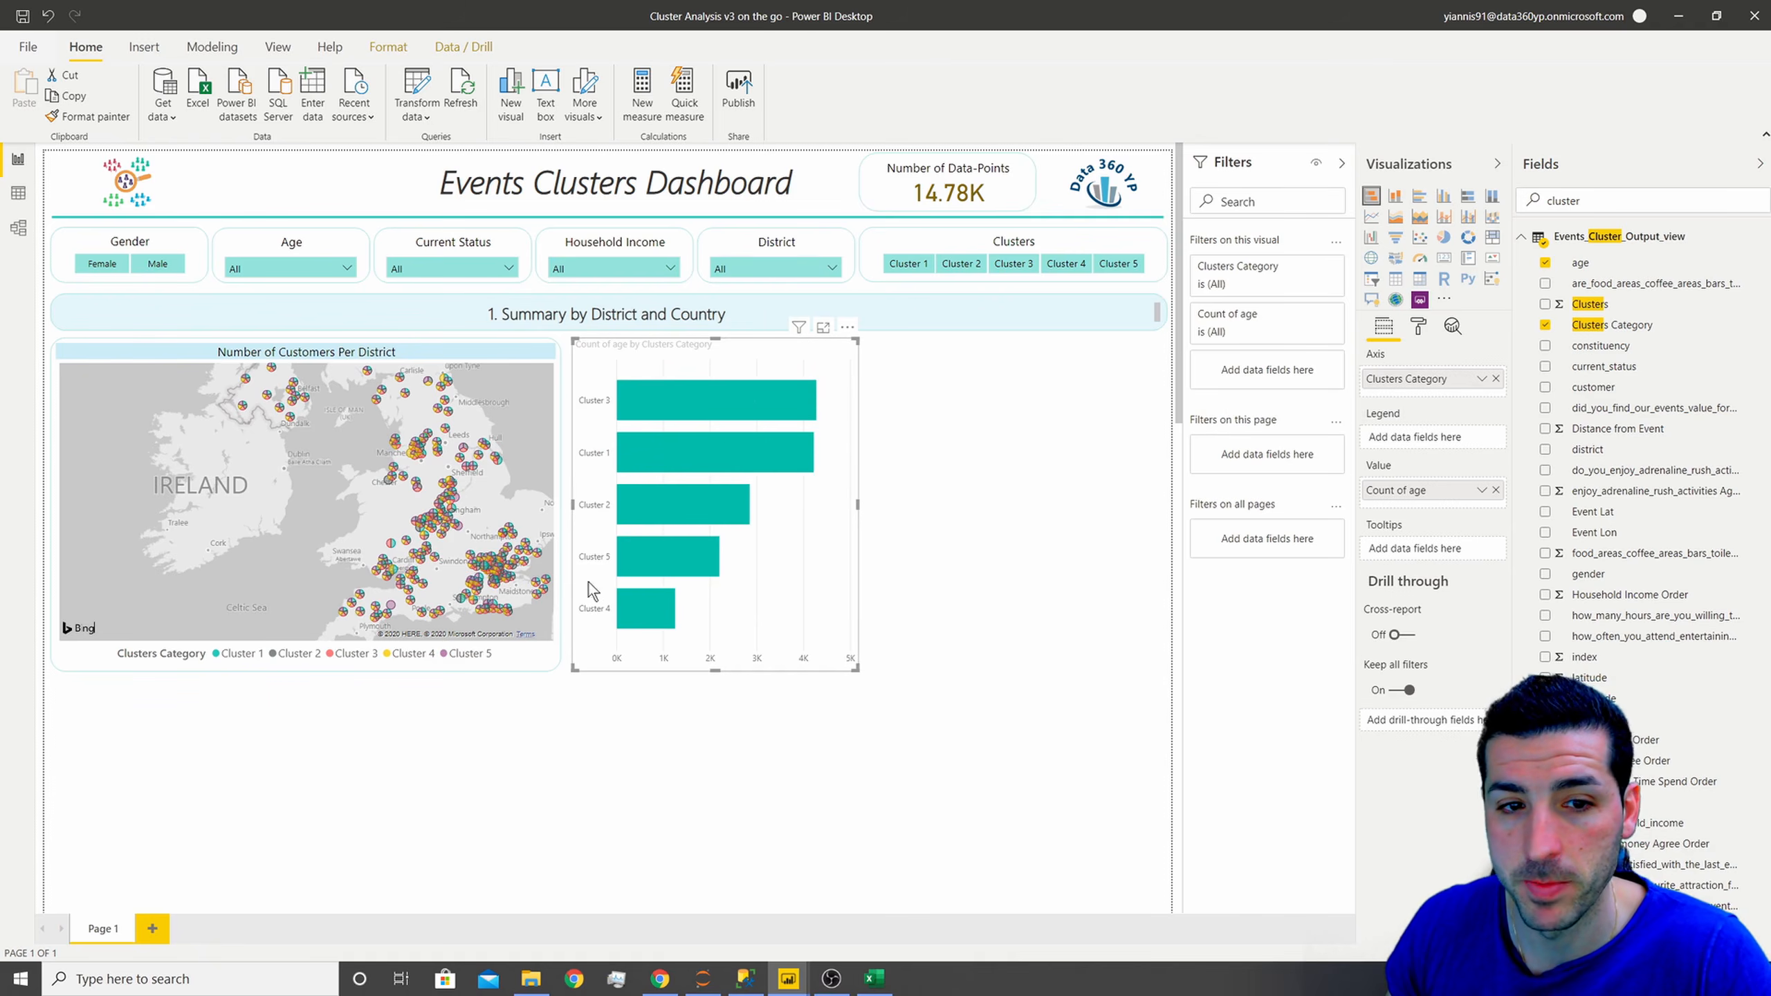
left_click(1098, 411)
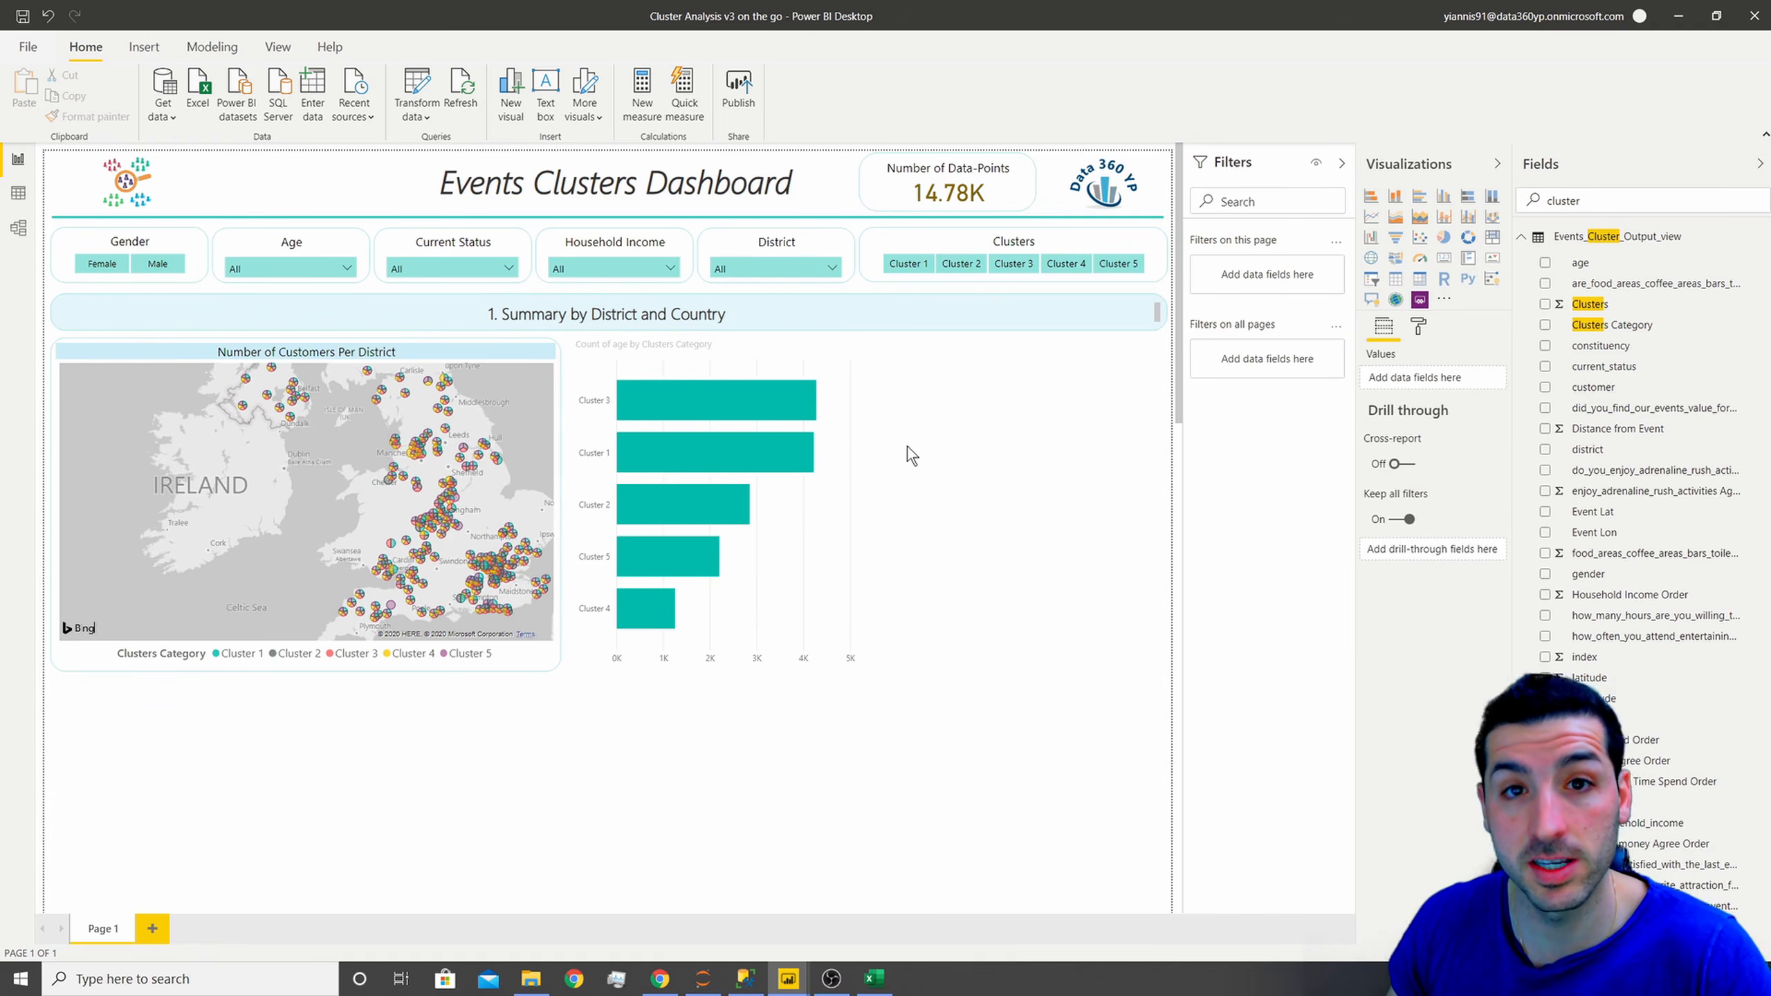
- Copy the map visual's formatting onto the stacked bar chart with Format painter
left_click(443, 361)
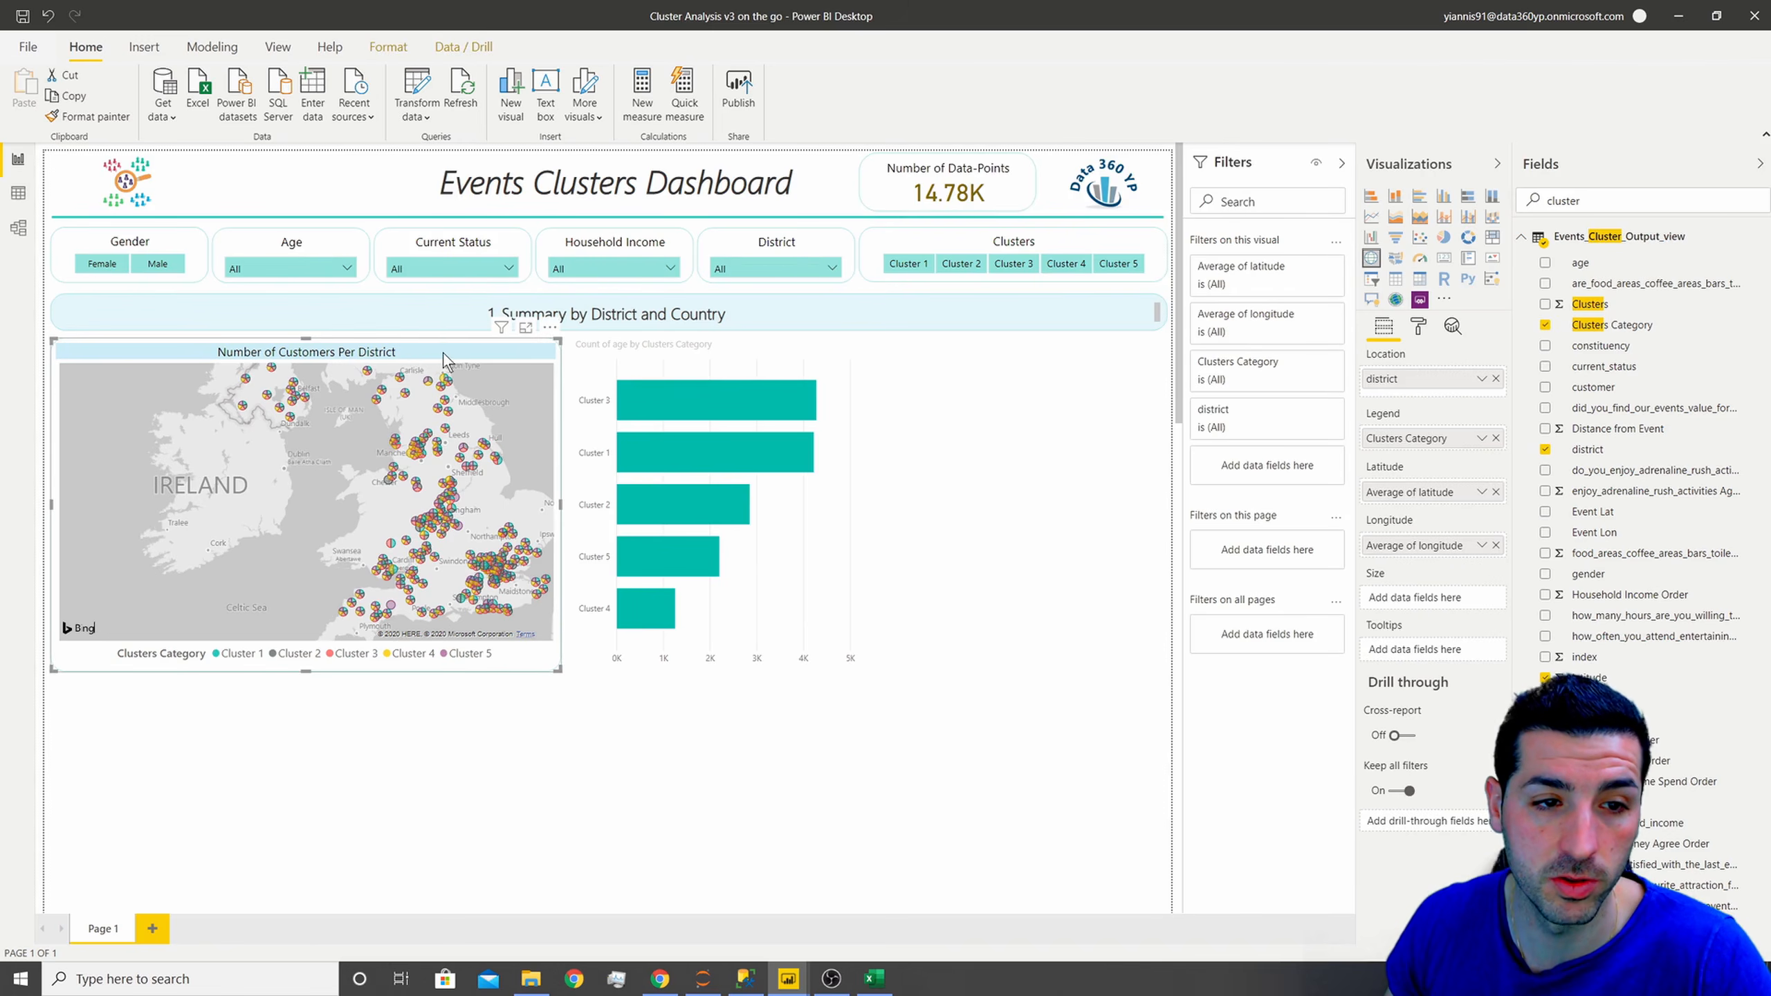
left_click(95, 117)
left_click(828, 473)
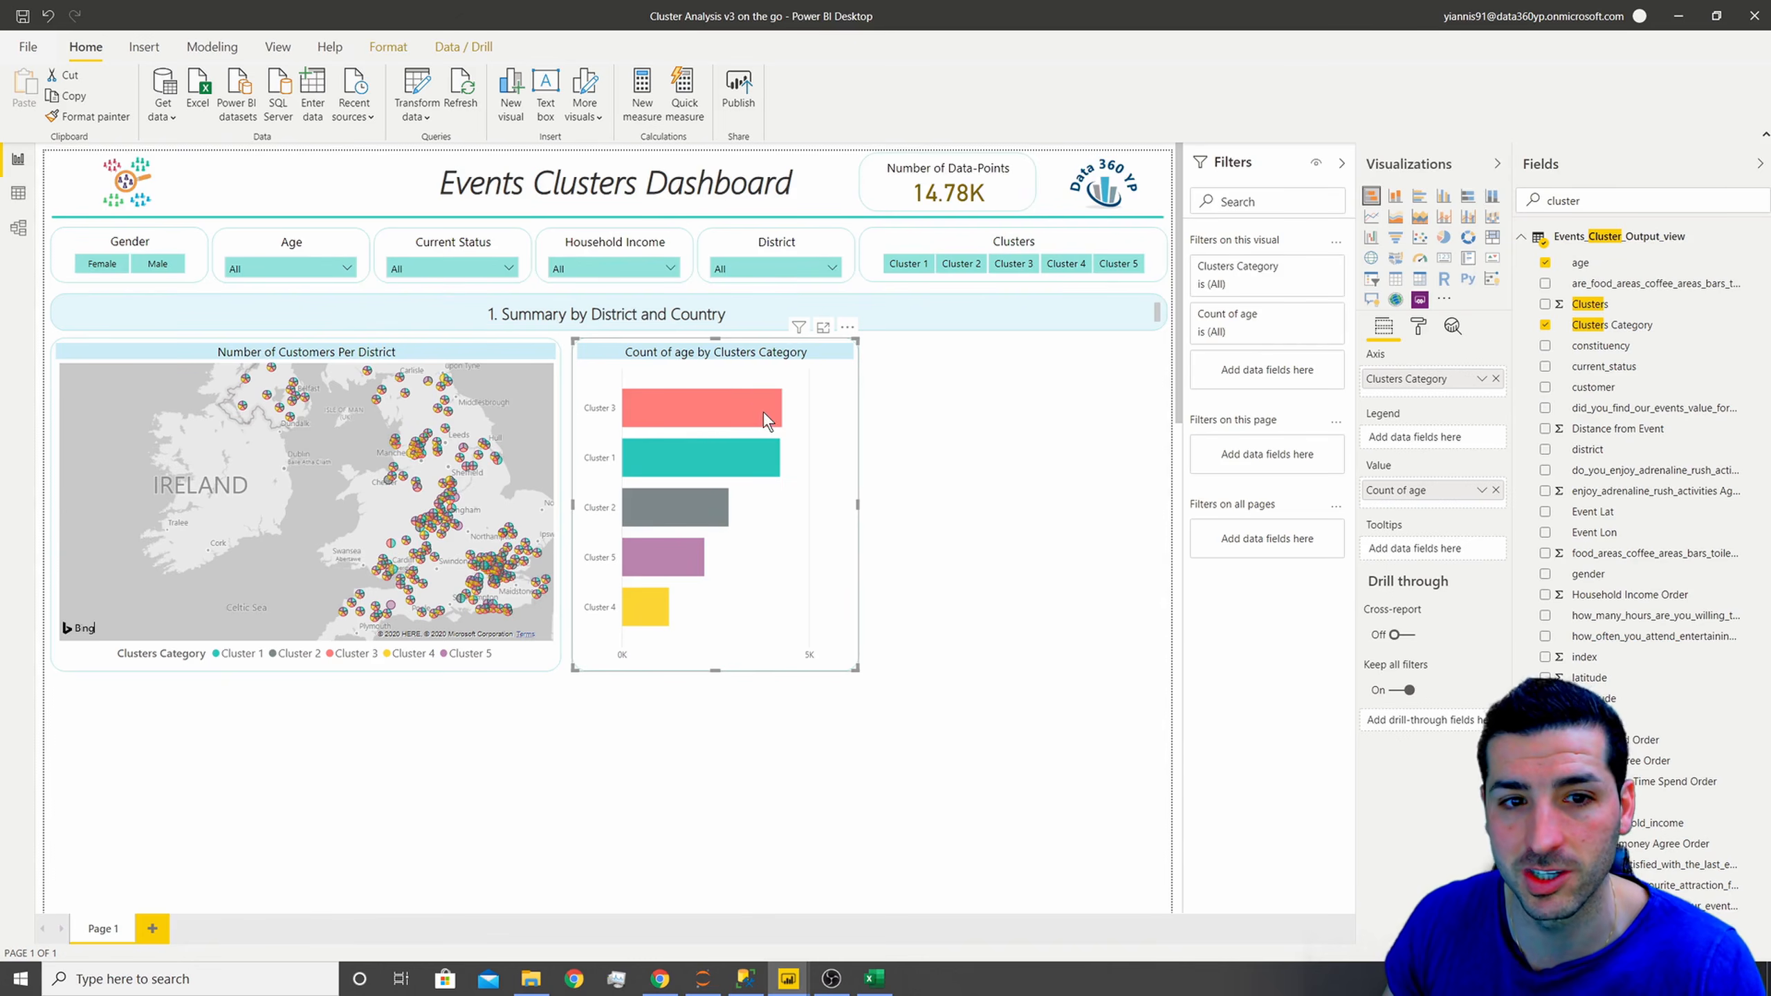
- Change the bar chart's title to "Customers Per Cluster"
left_click(1419, 326)
left_click(1407, 575)
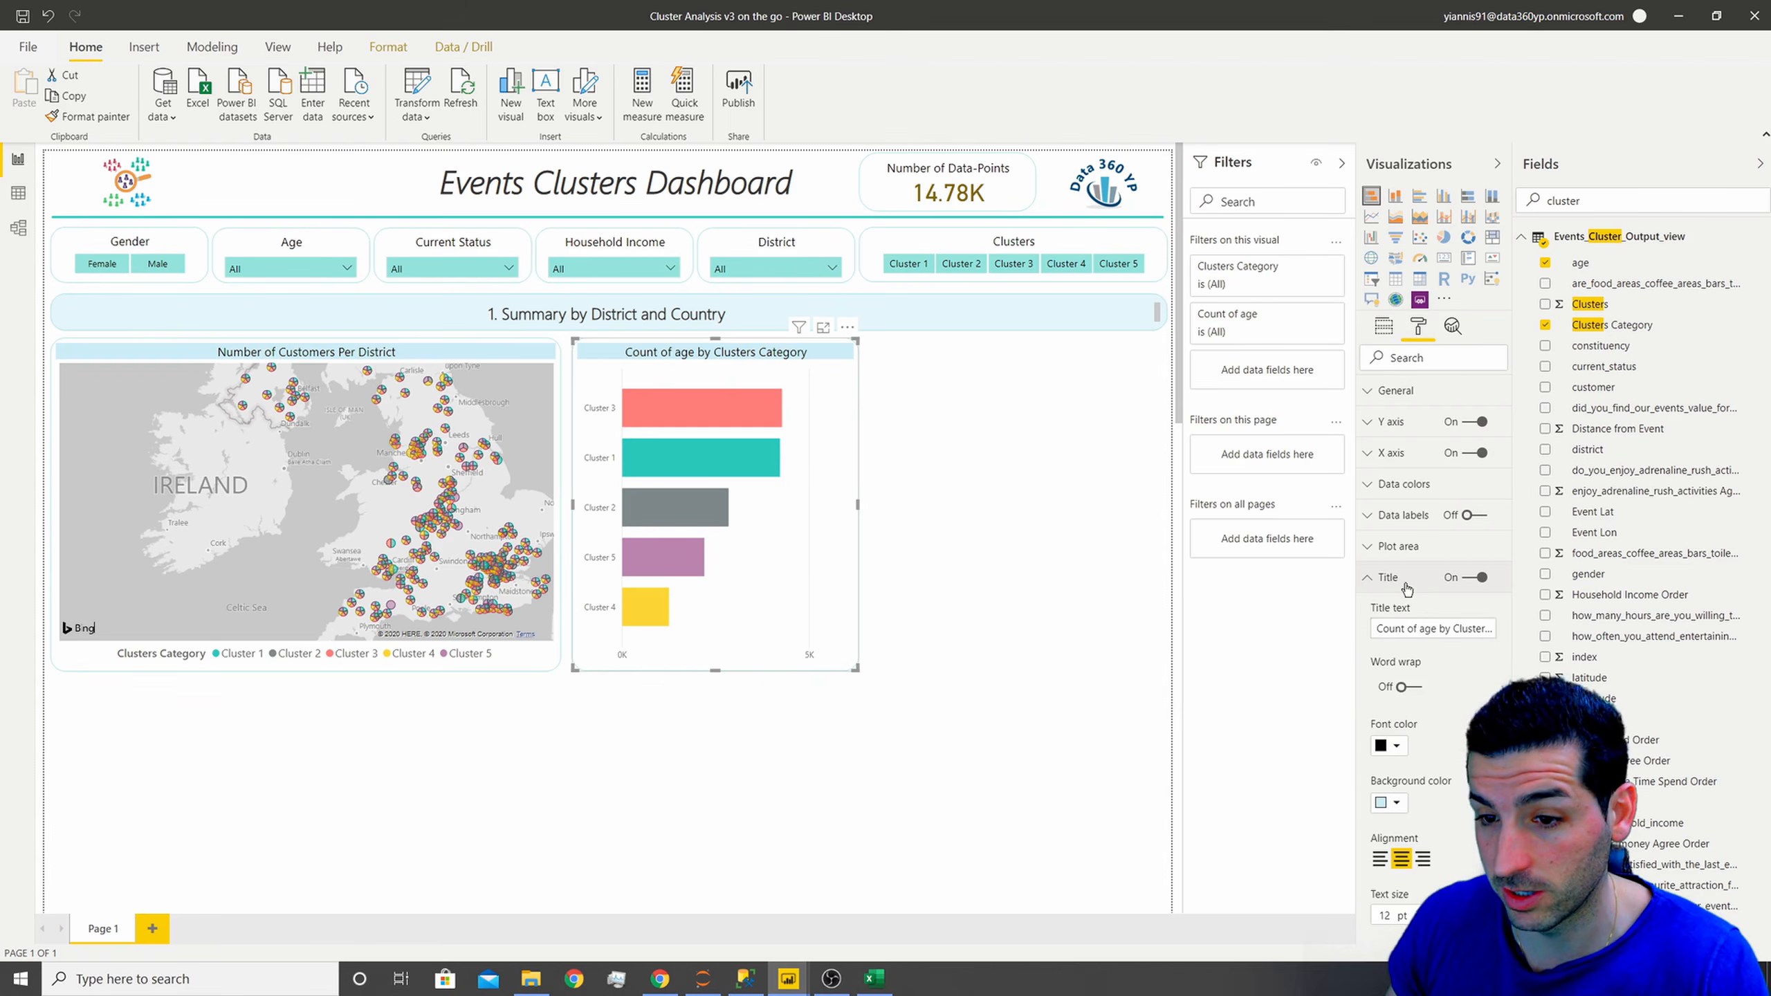
triple_click(1411, 626)
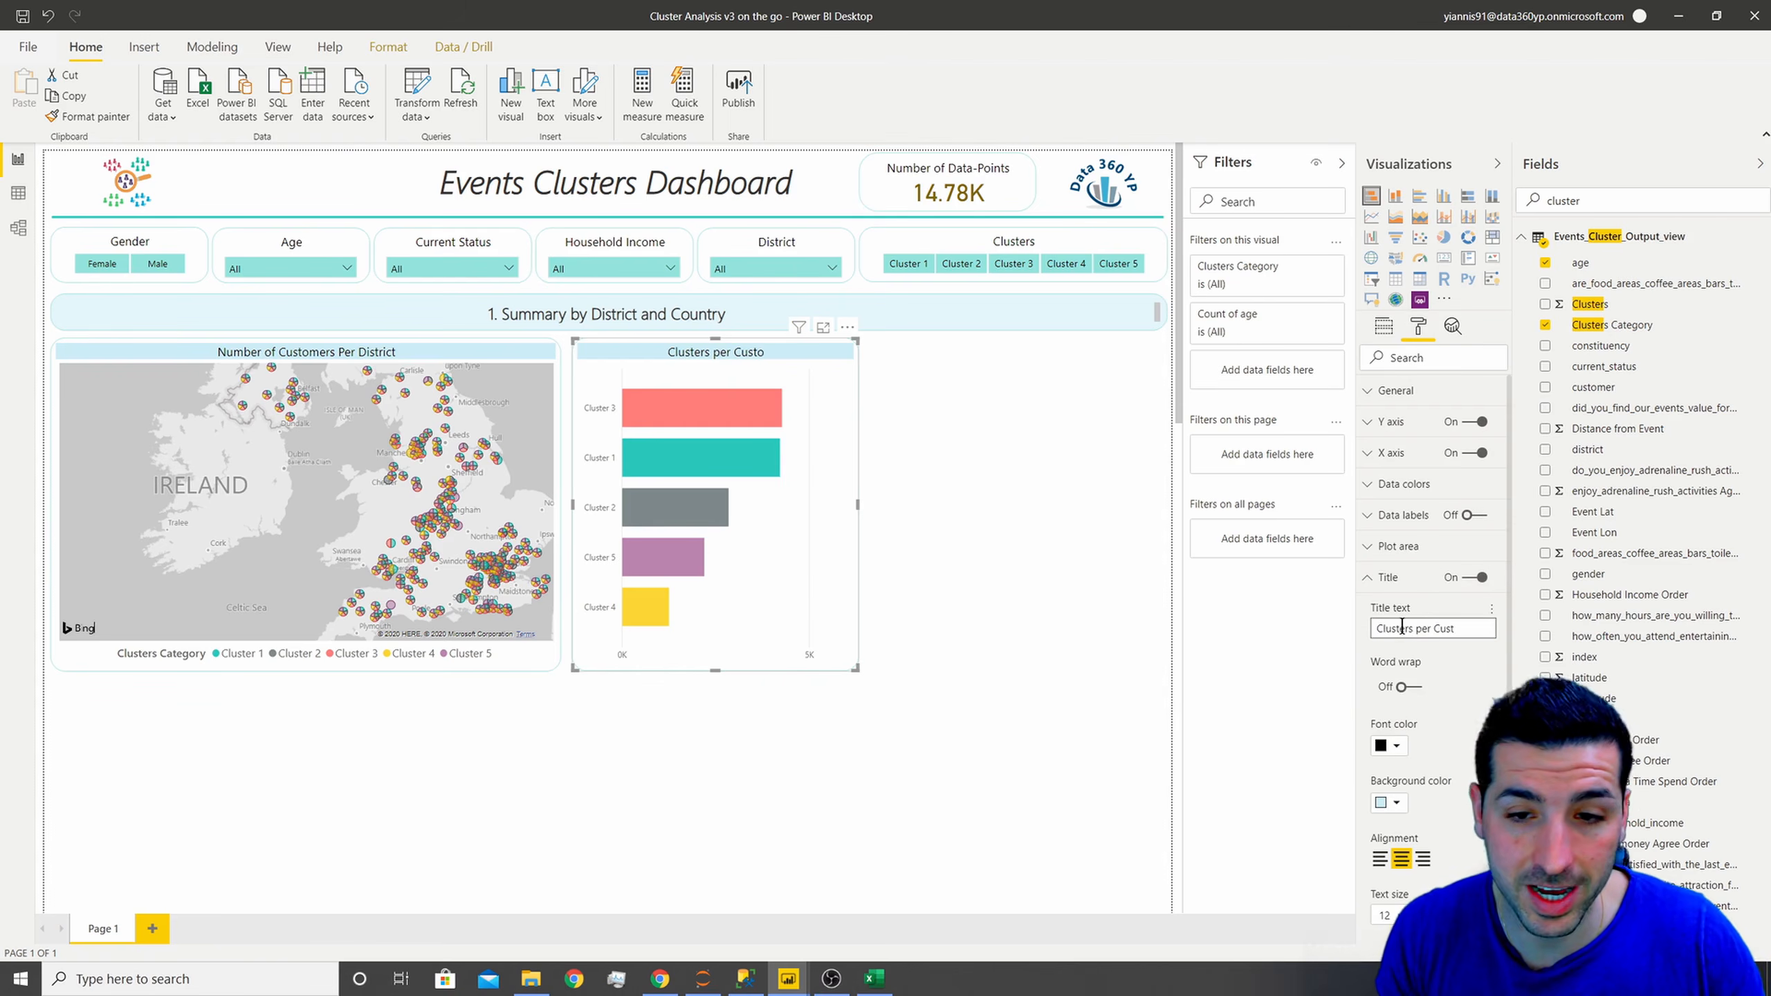
key("BackSpace")
key("BackSpace")
key("BackSpace")
key("BackSpace")
key("BackSpace")
key("BackSpace")
key("BackSpace")
key("BackSpace")
key("BackSpace")
key("BackSpace")
key("BackSpace")
key("BackSpace")
key("BackSpace")
key("BackSpace")
type("C")
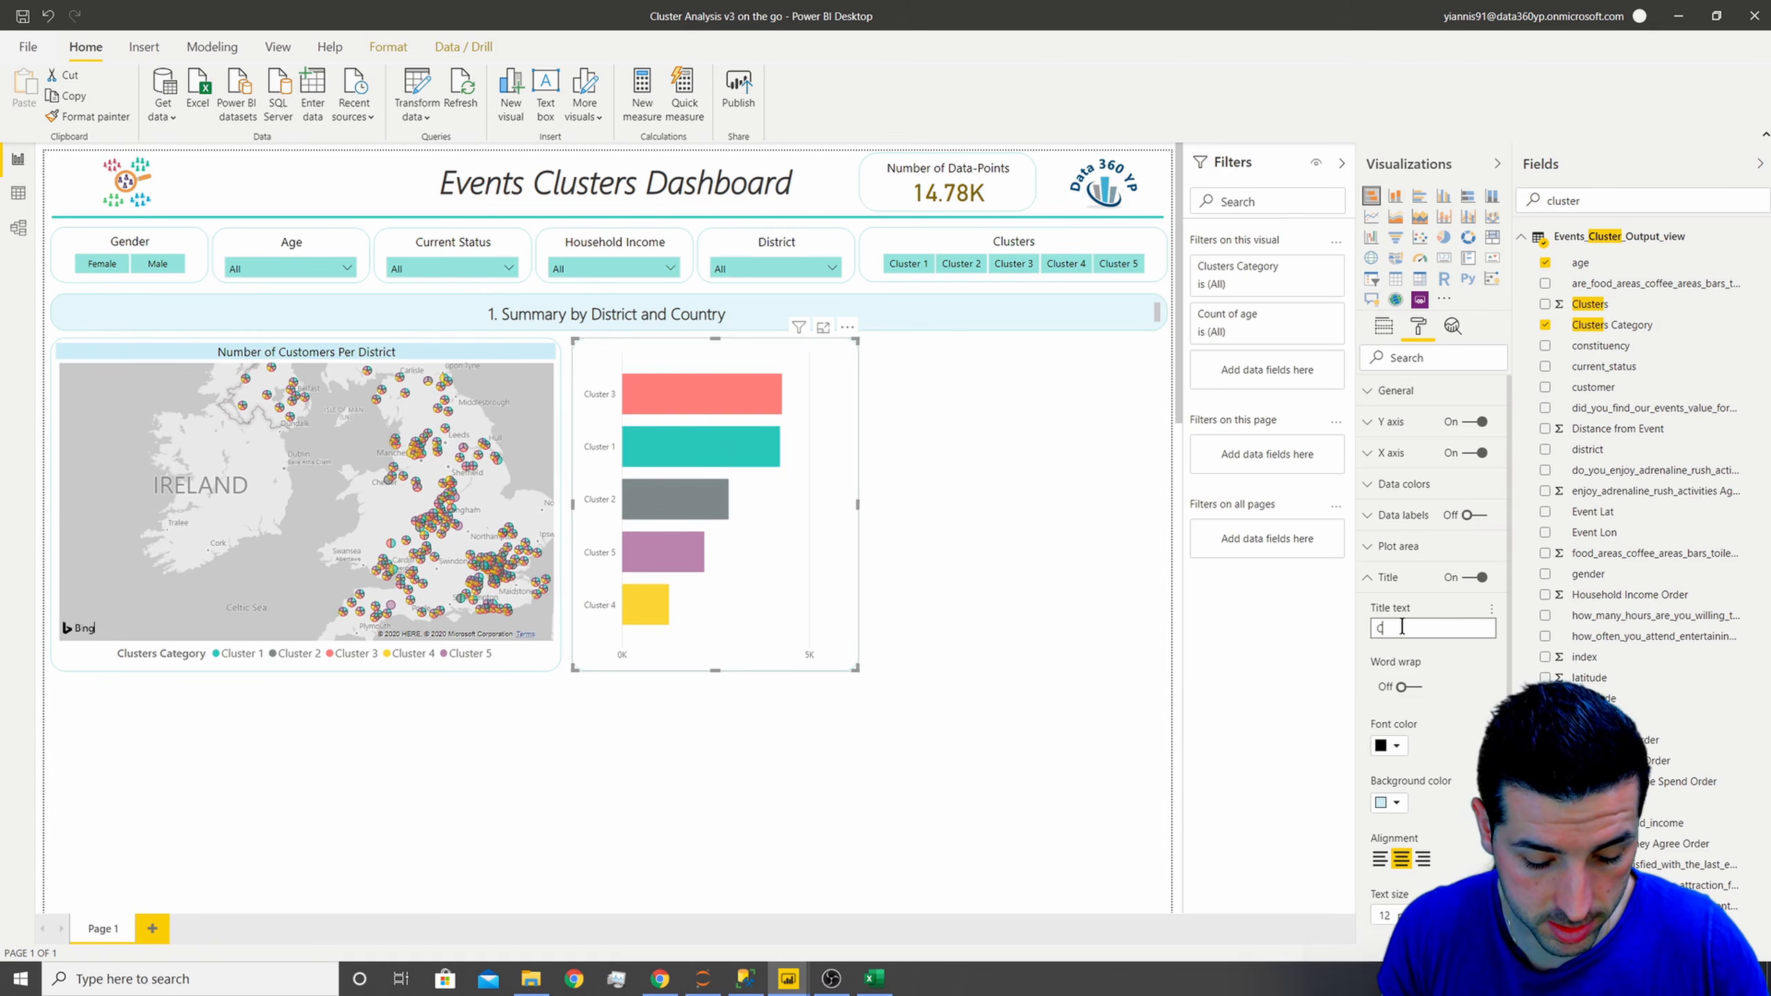
type("ustomers Per Cluster")
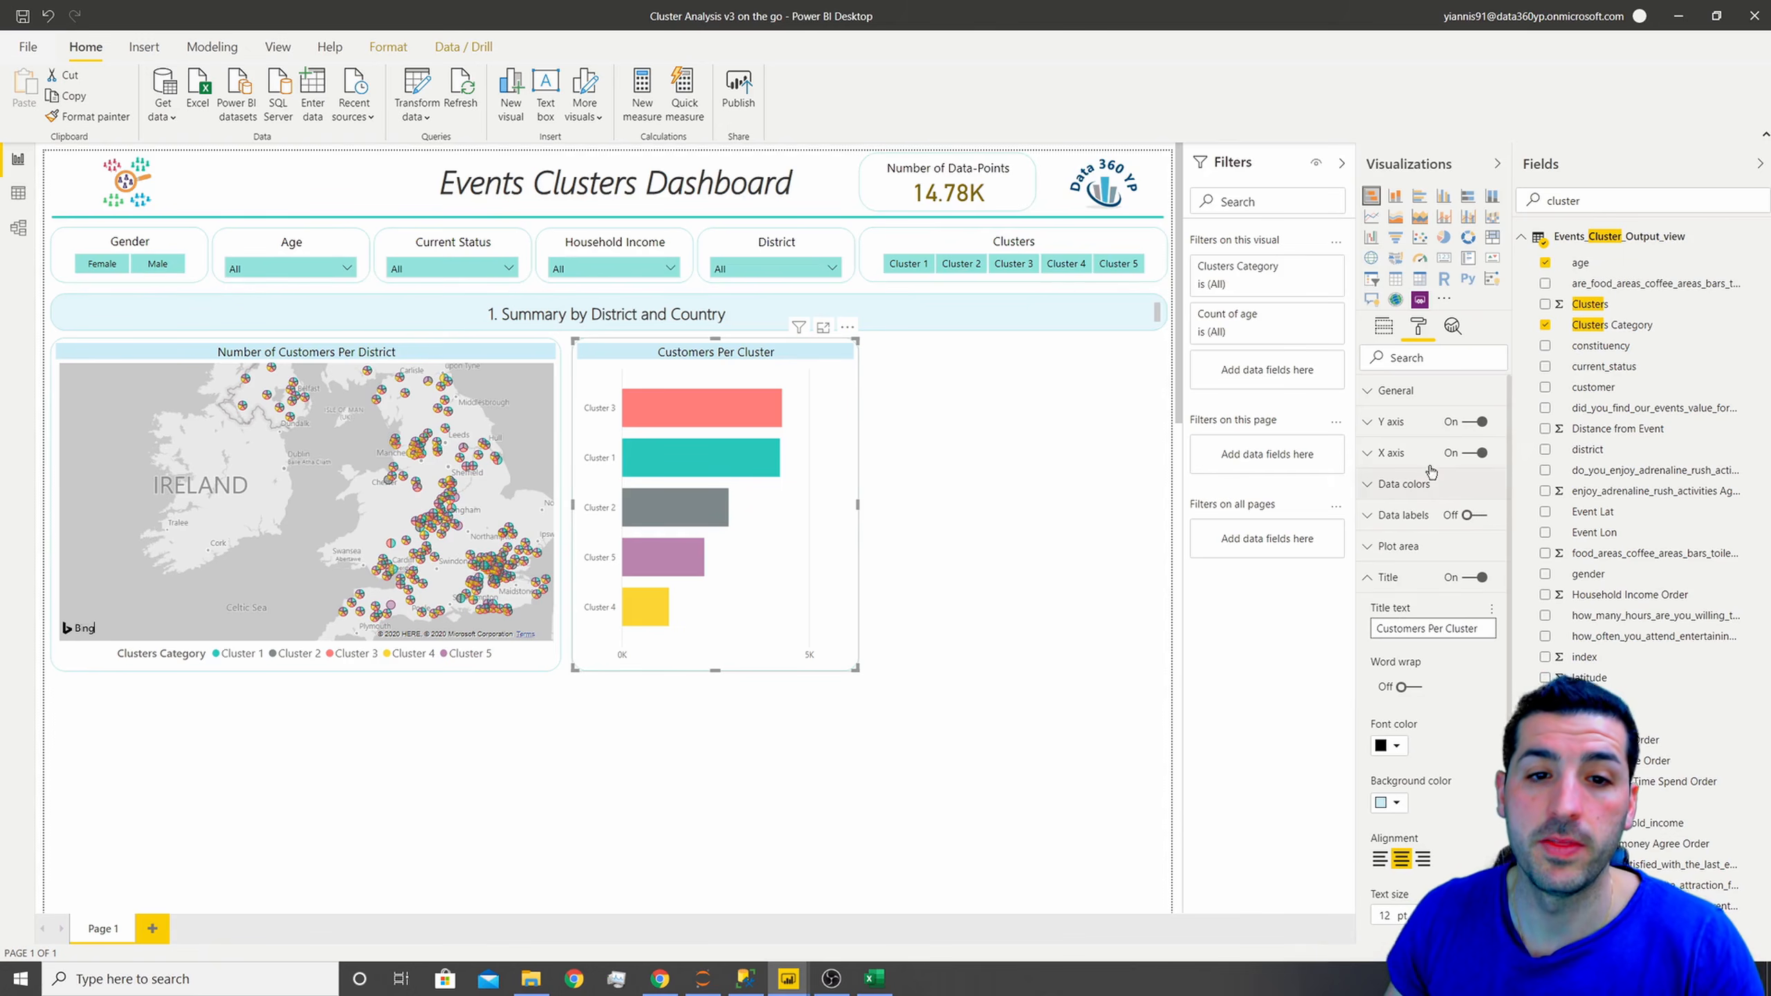
left_click(1048, 486)
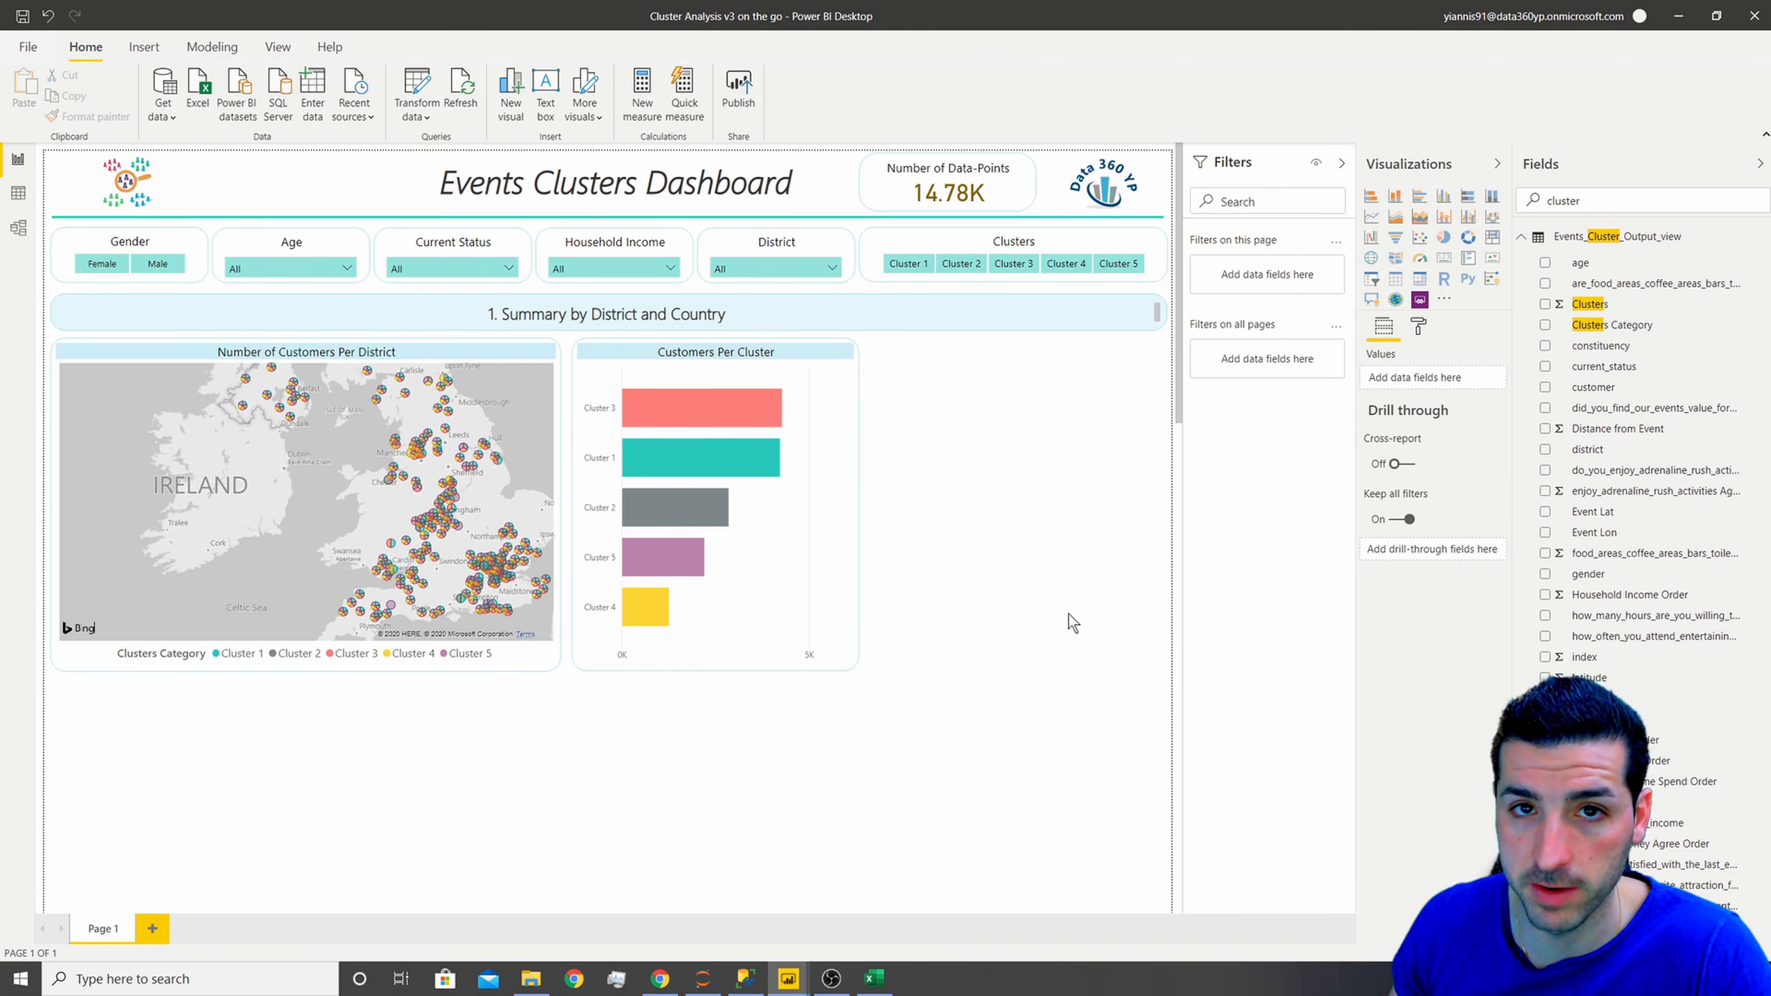
- Sort the Clusters Category column by the Clusters column in the data table, and return to the report page
left_click(18, 192)
left_click(661, 418)
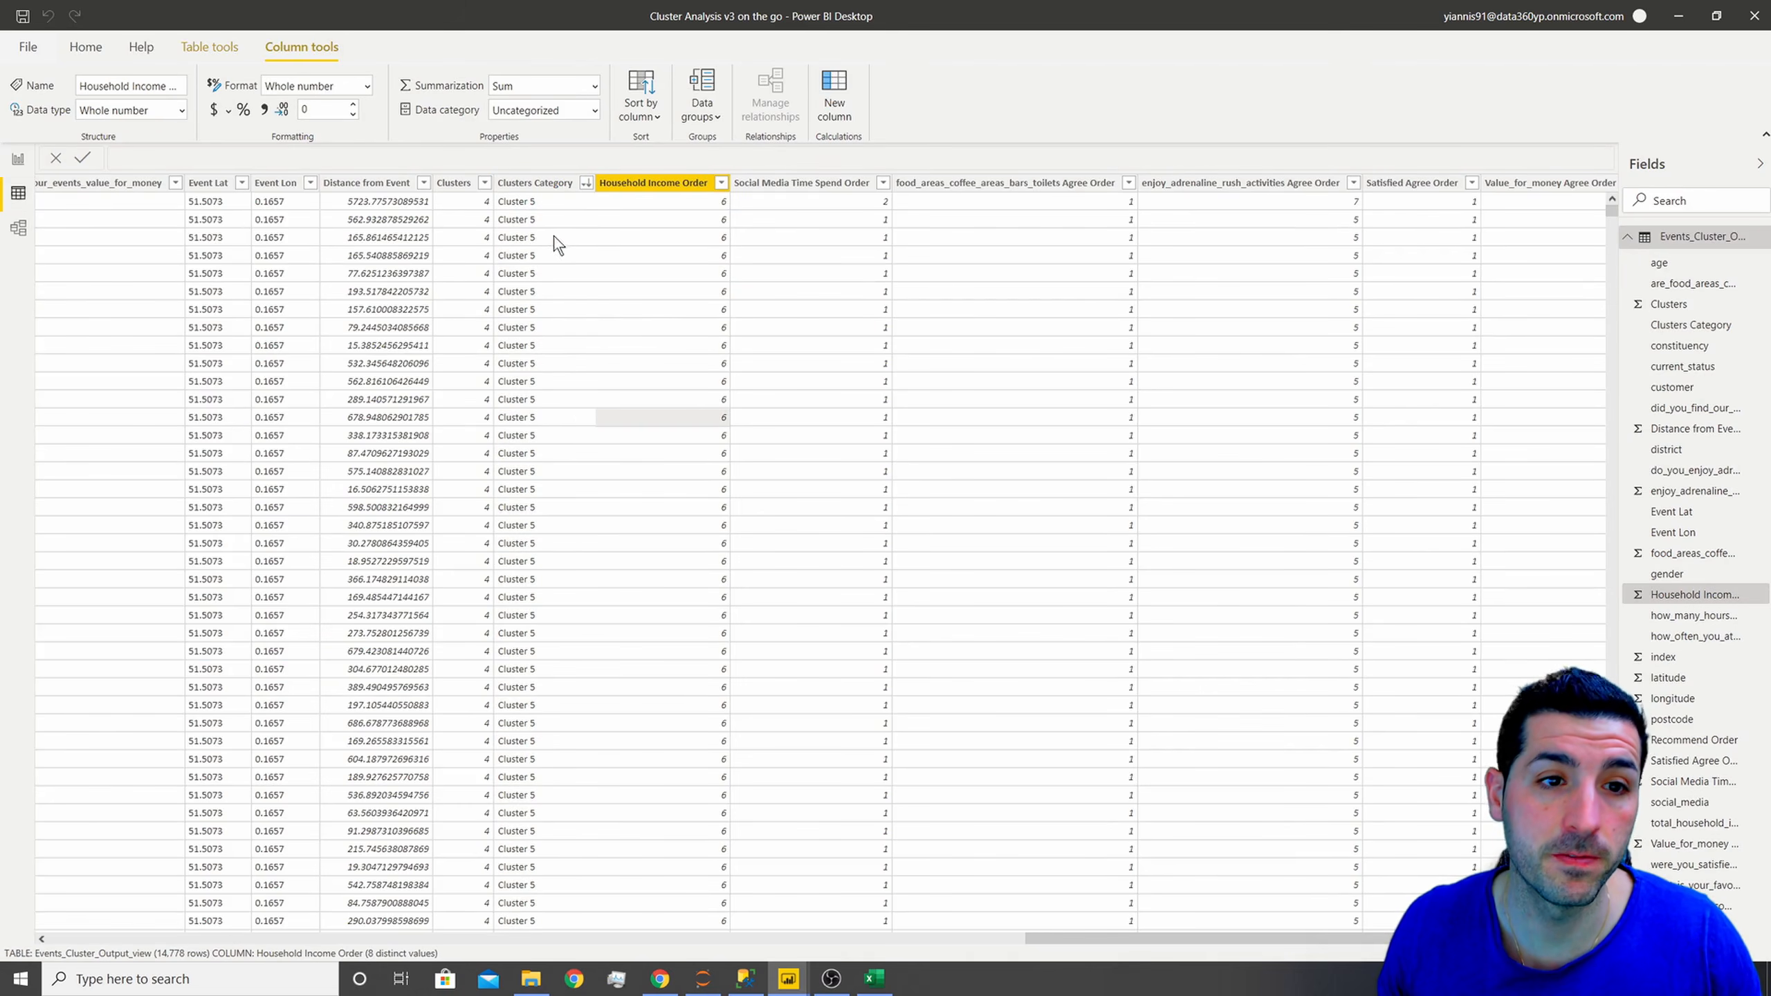
left_click(522, 181)
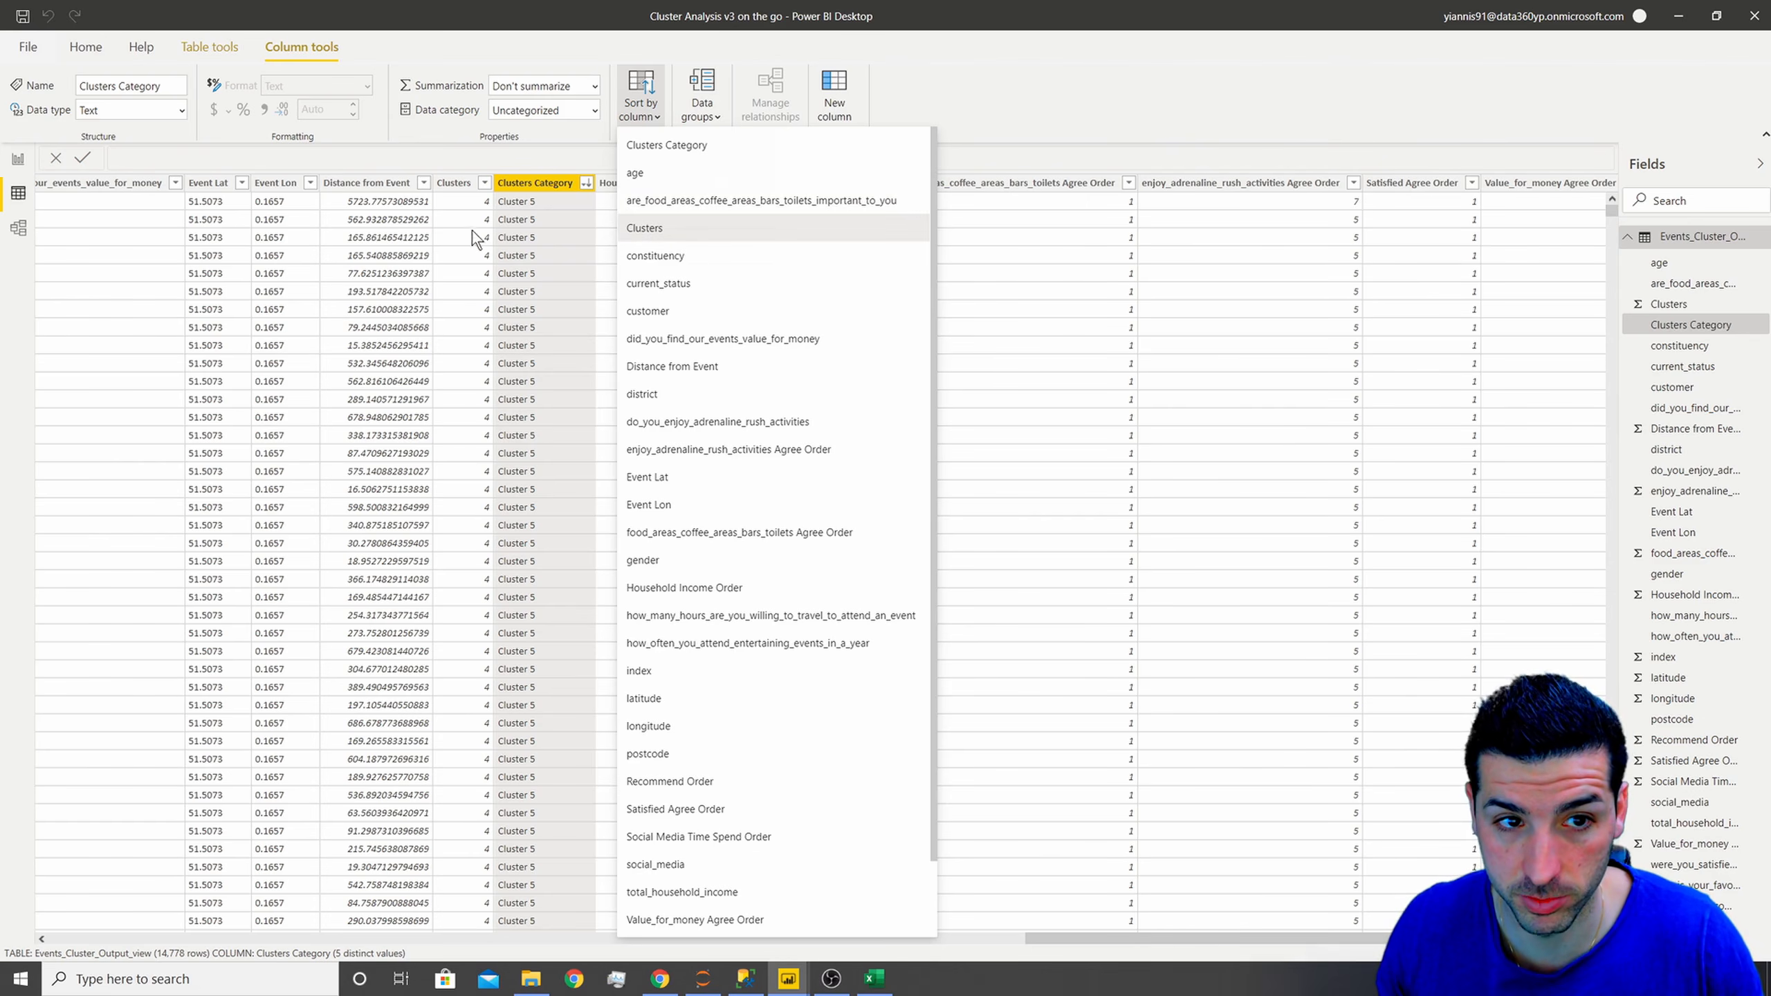
left_click(728, 229)
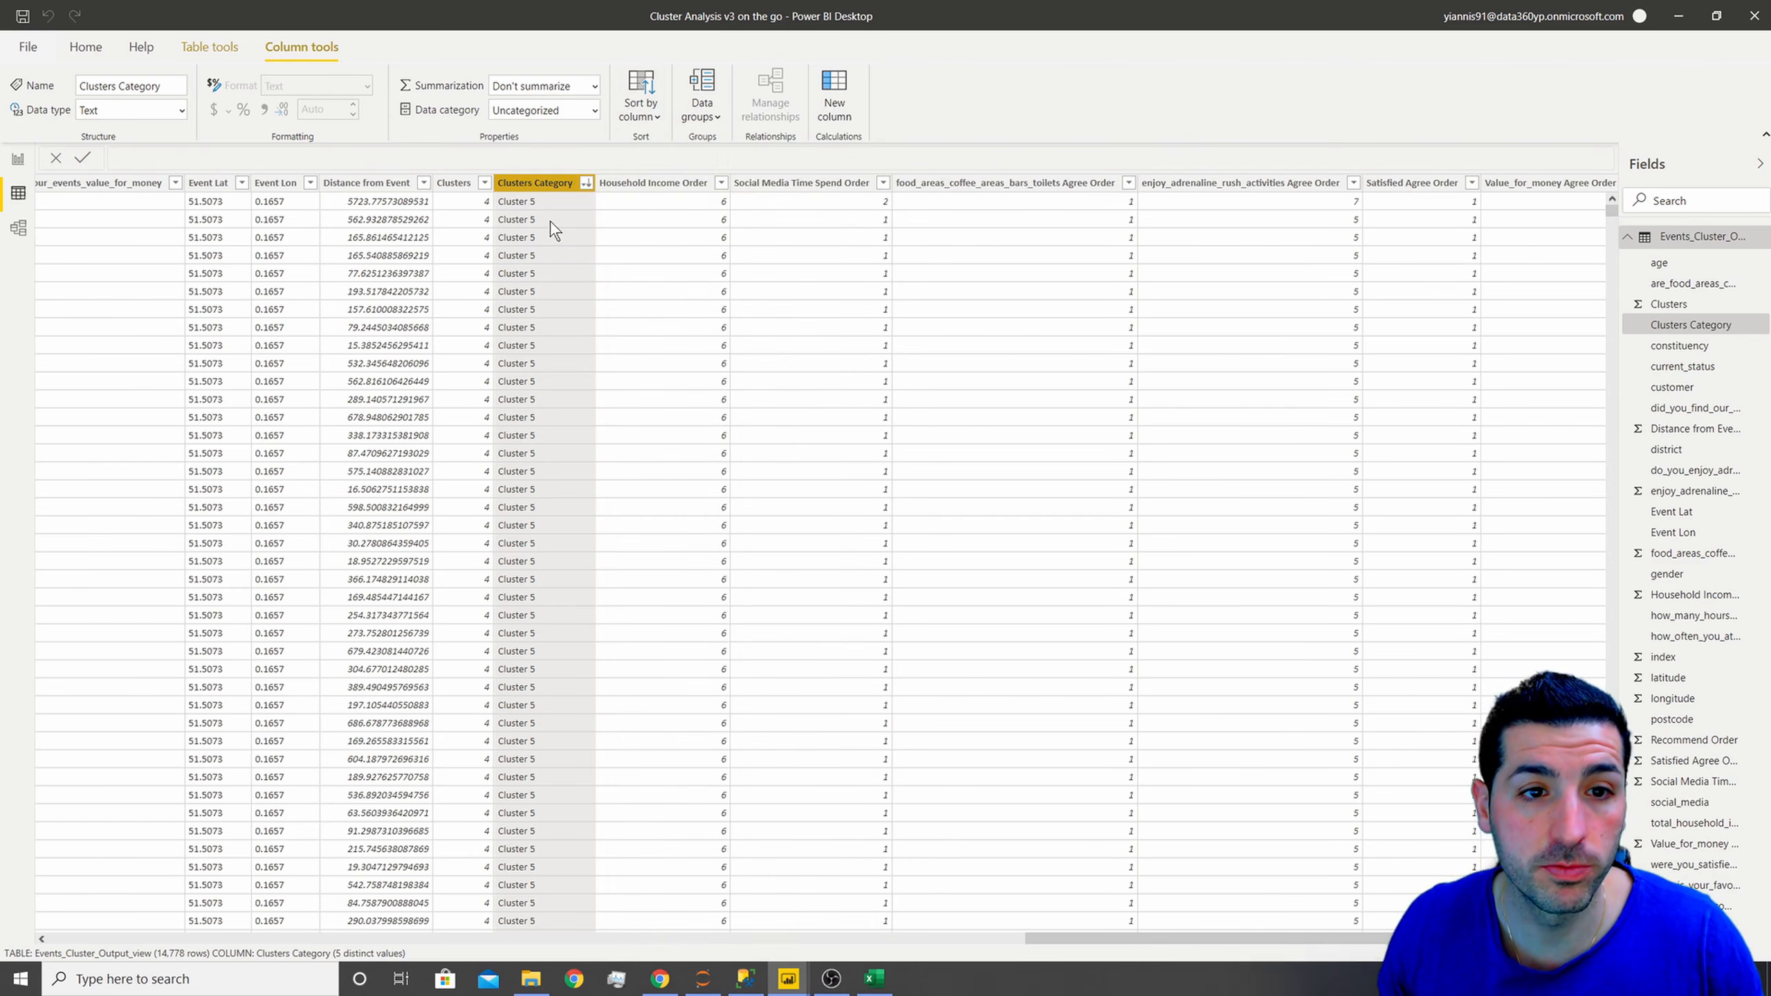
left_click(18, 159)
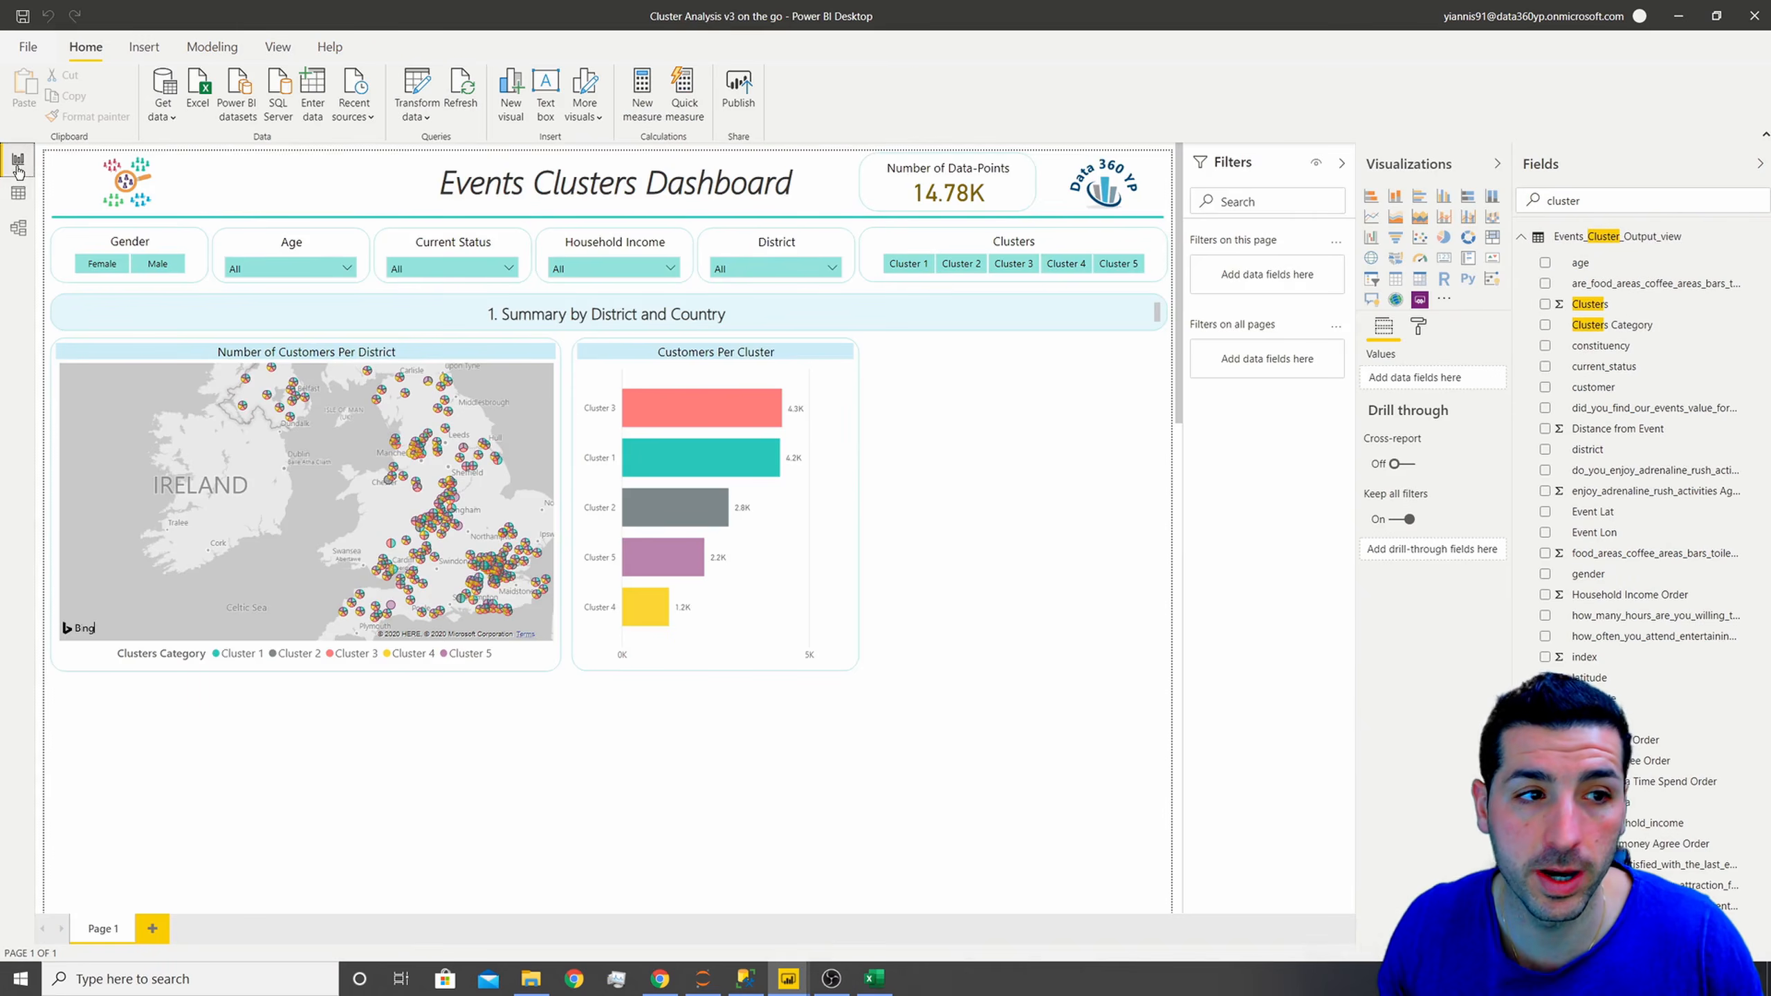
- Remove Clusters Category from the bar chart's axis and add it back so the bars run from Cluster 1 to Cluster 5
left_click(766, 359)
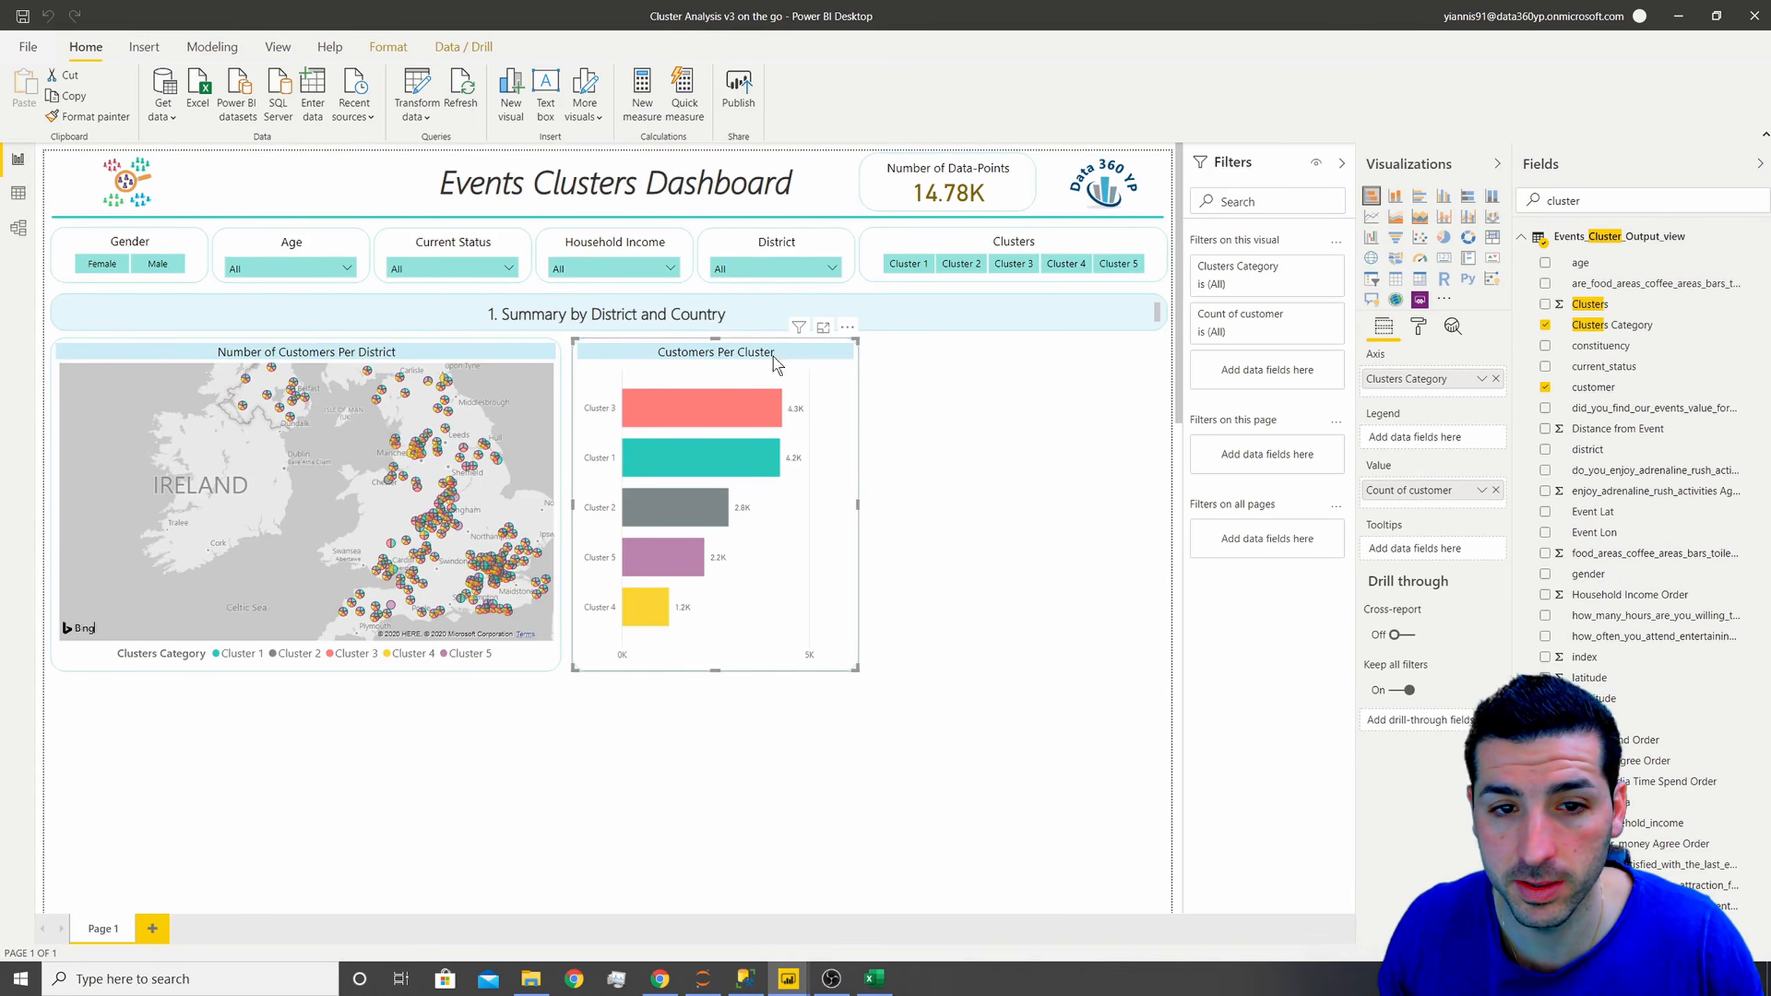
left_click(1497, 381)
left_click_drag(1611, 324, 1426, 377)
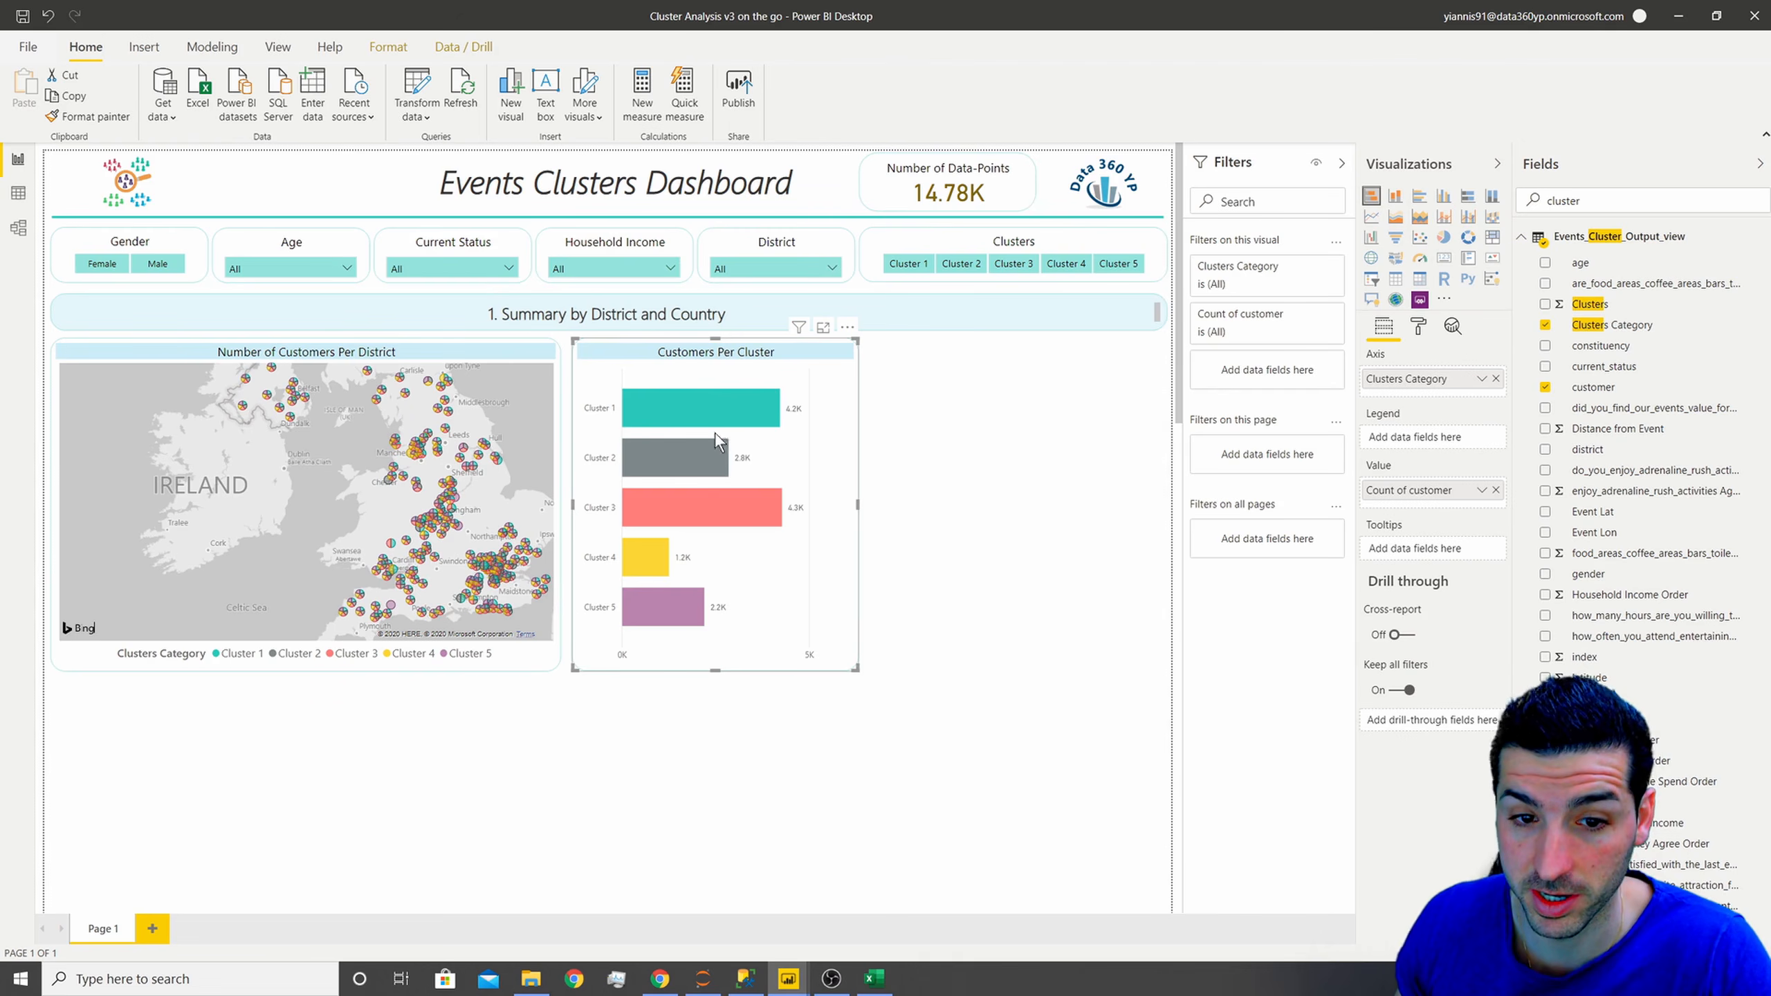
- Keep the bar chart's data labels on and show a background behind them
left_click(1418, 326)
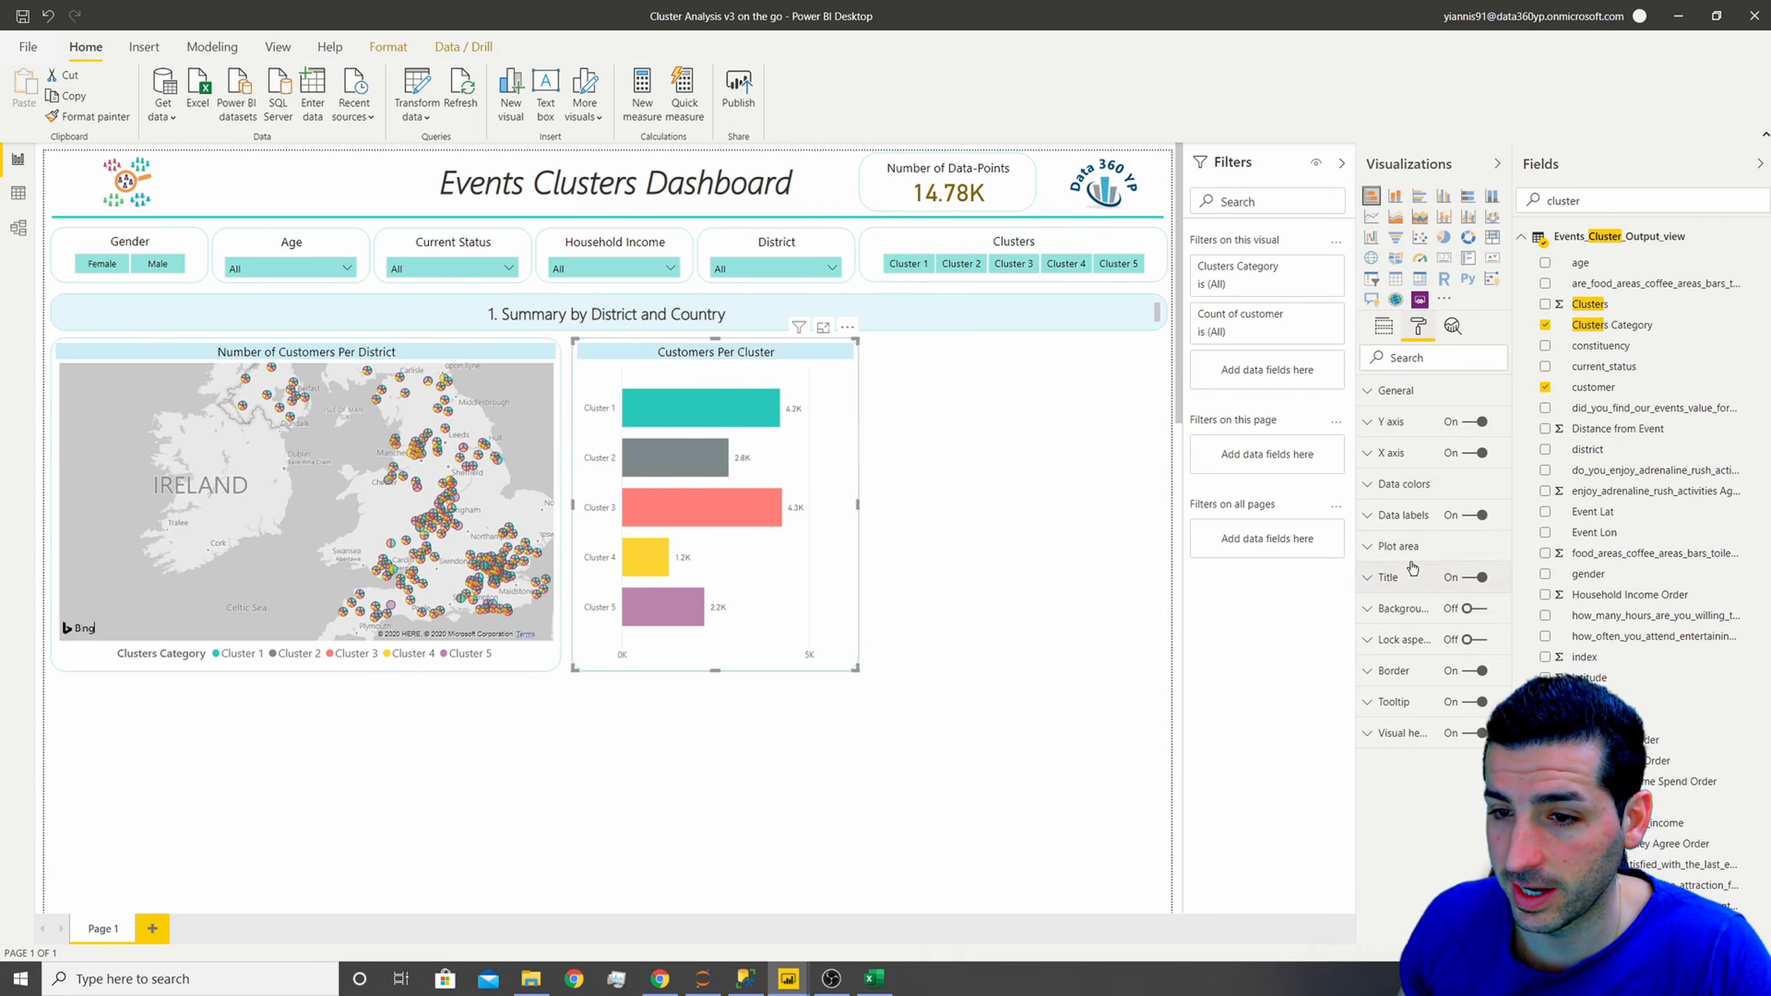
left_click(1394, 521)
left_click(1466, 517)
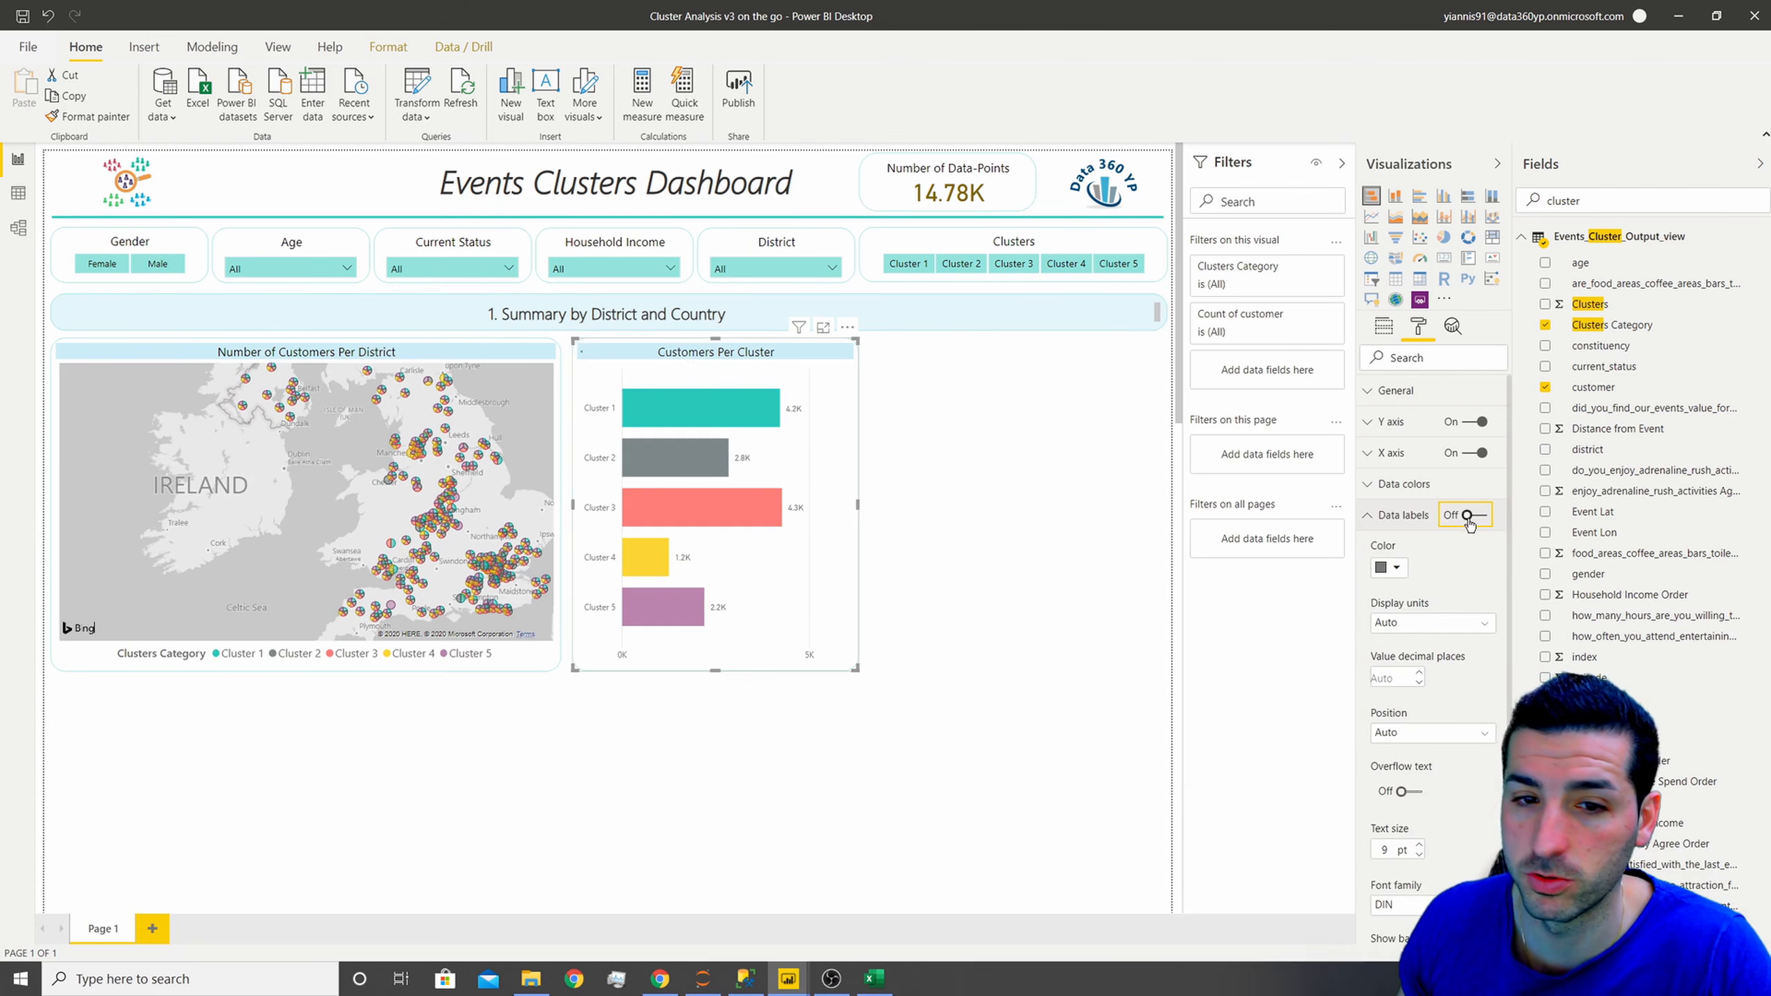
left_click(1475, 519)
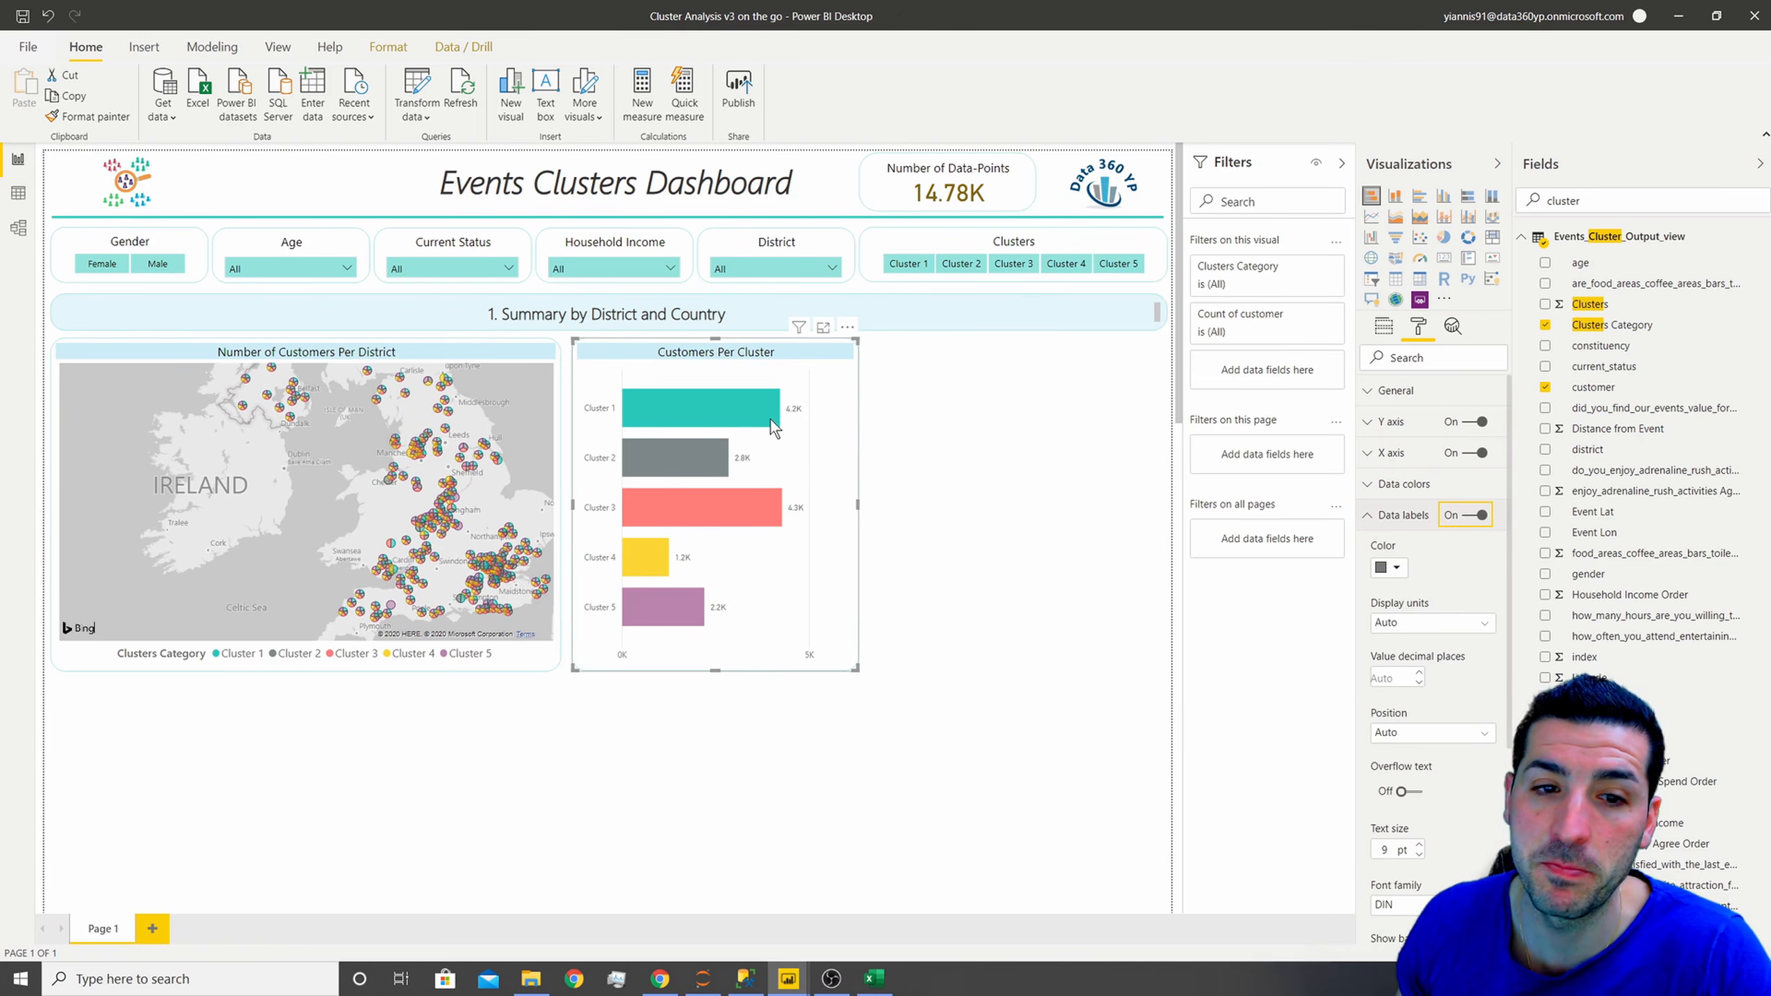
left_click(1385, 518)
left_click(1385, 517)
scroll(1403, 709, "down", 2)
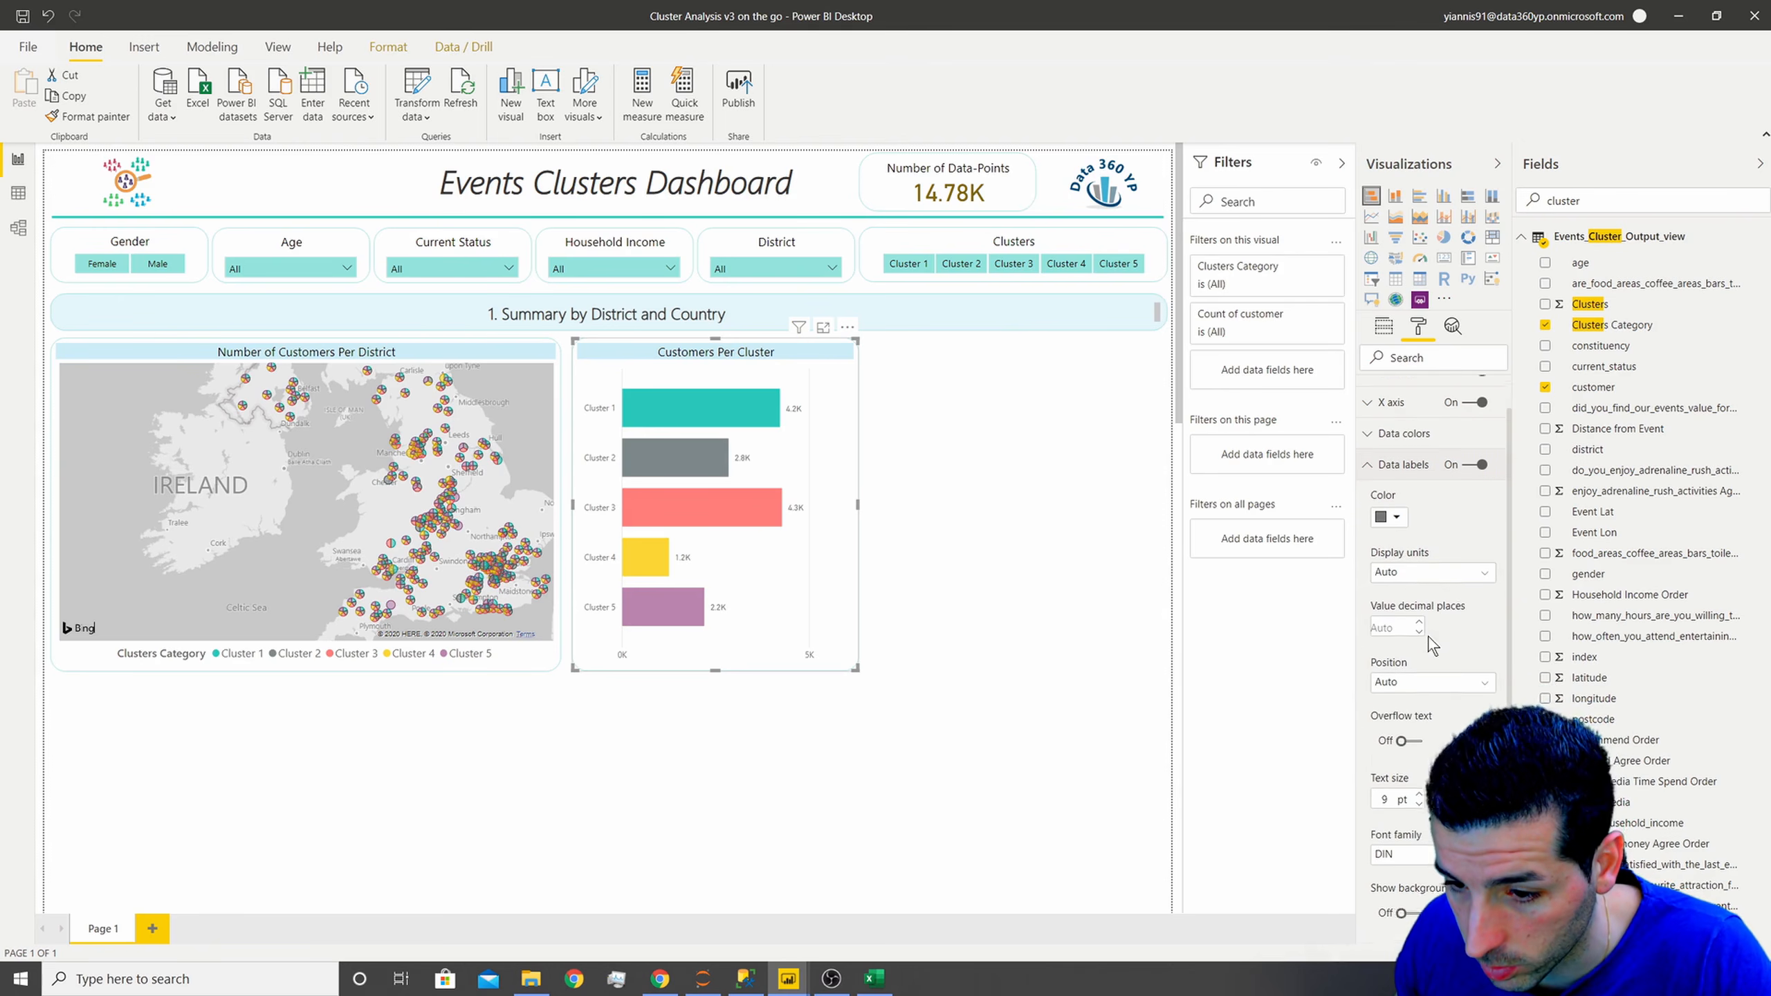
scroll(1414, 712, "down", 2)
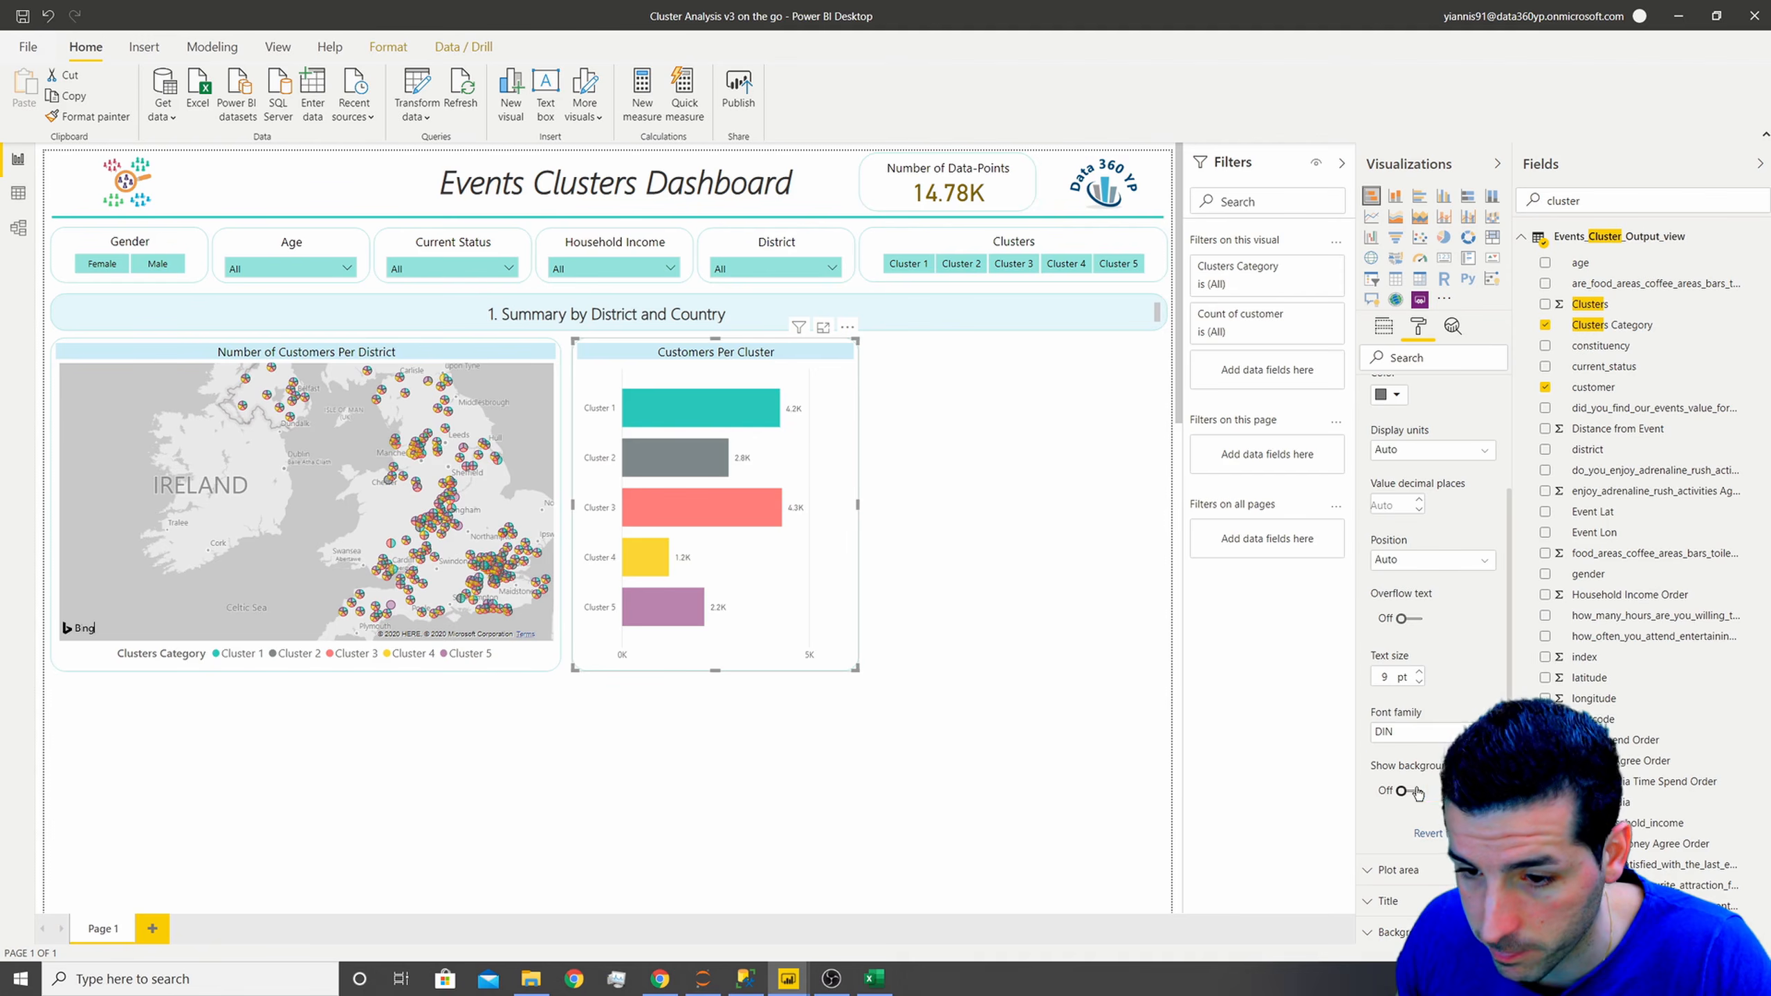
left_click(1405, 791)
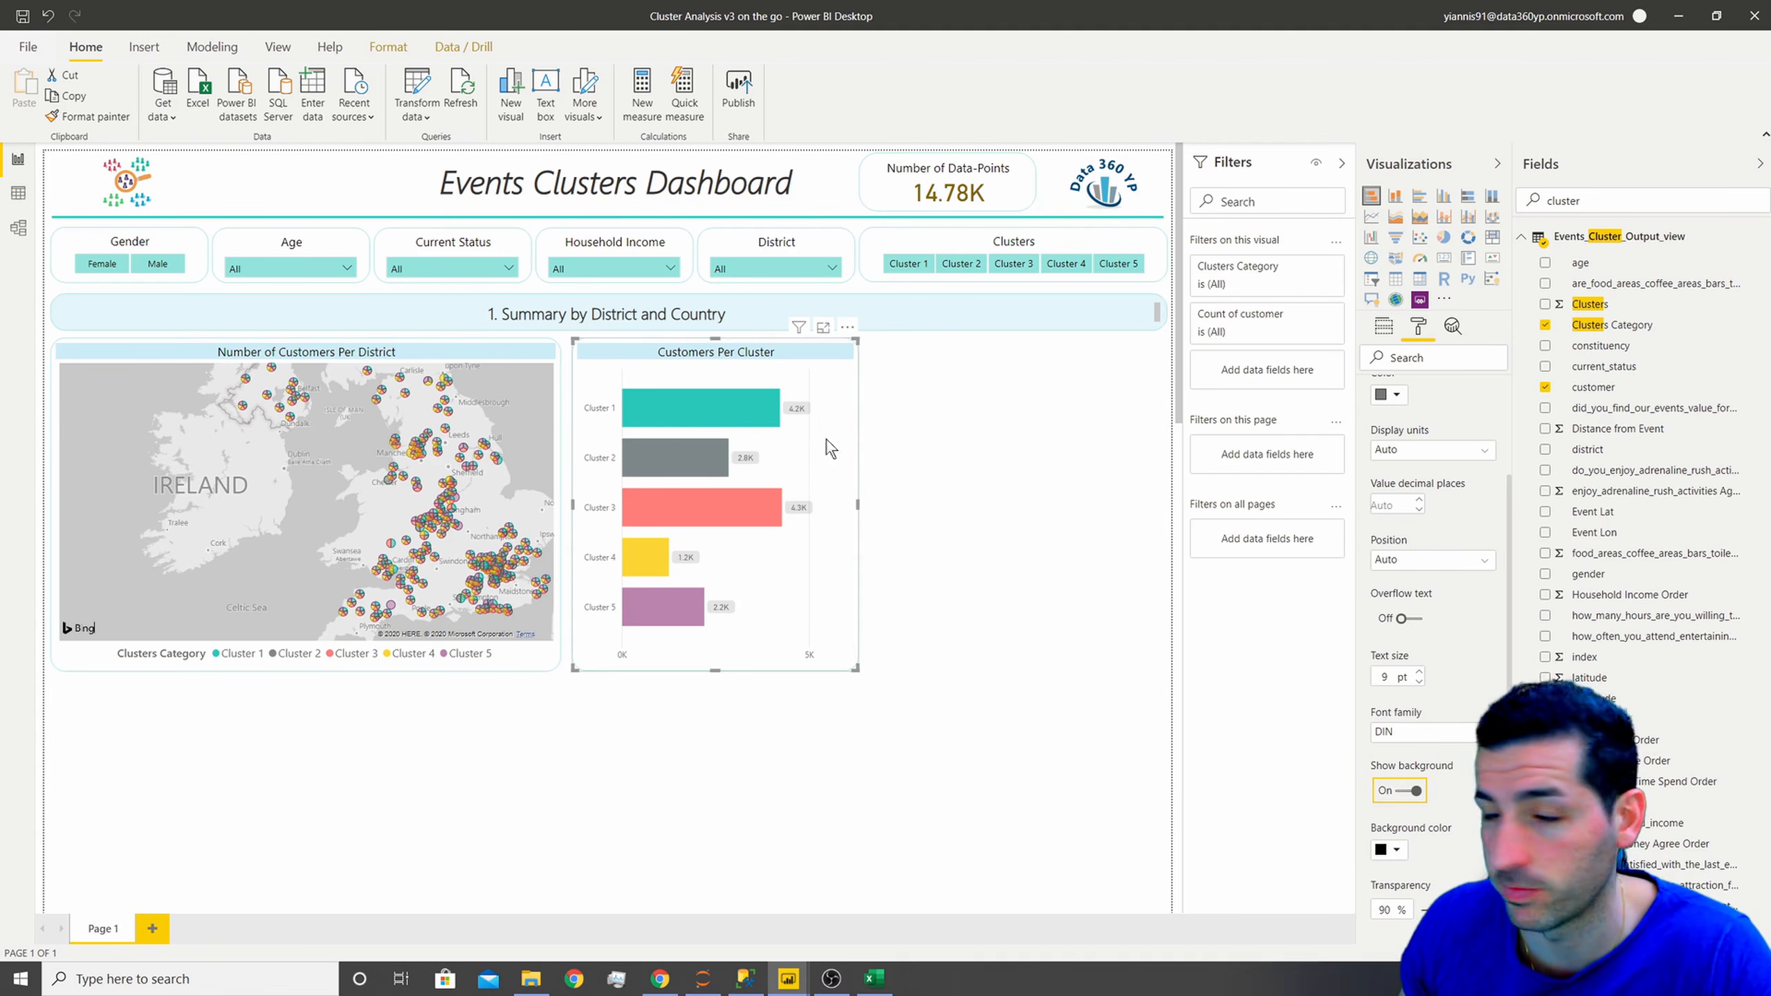
left_click(954, 512)
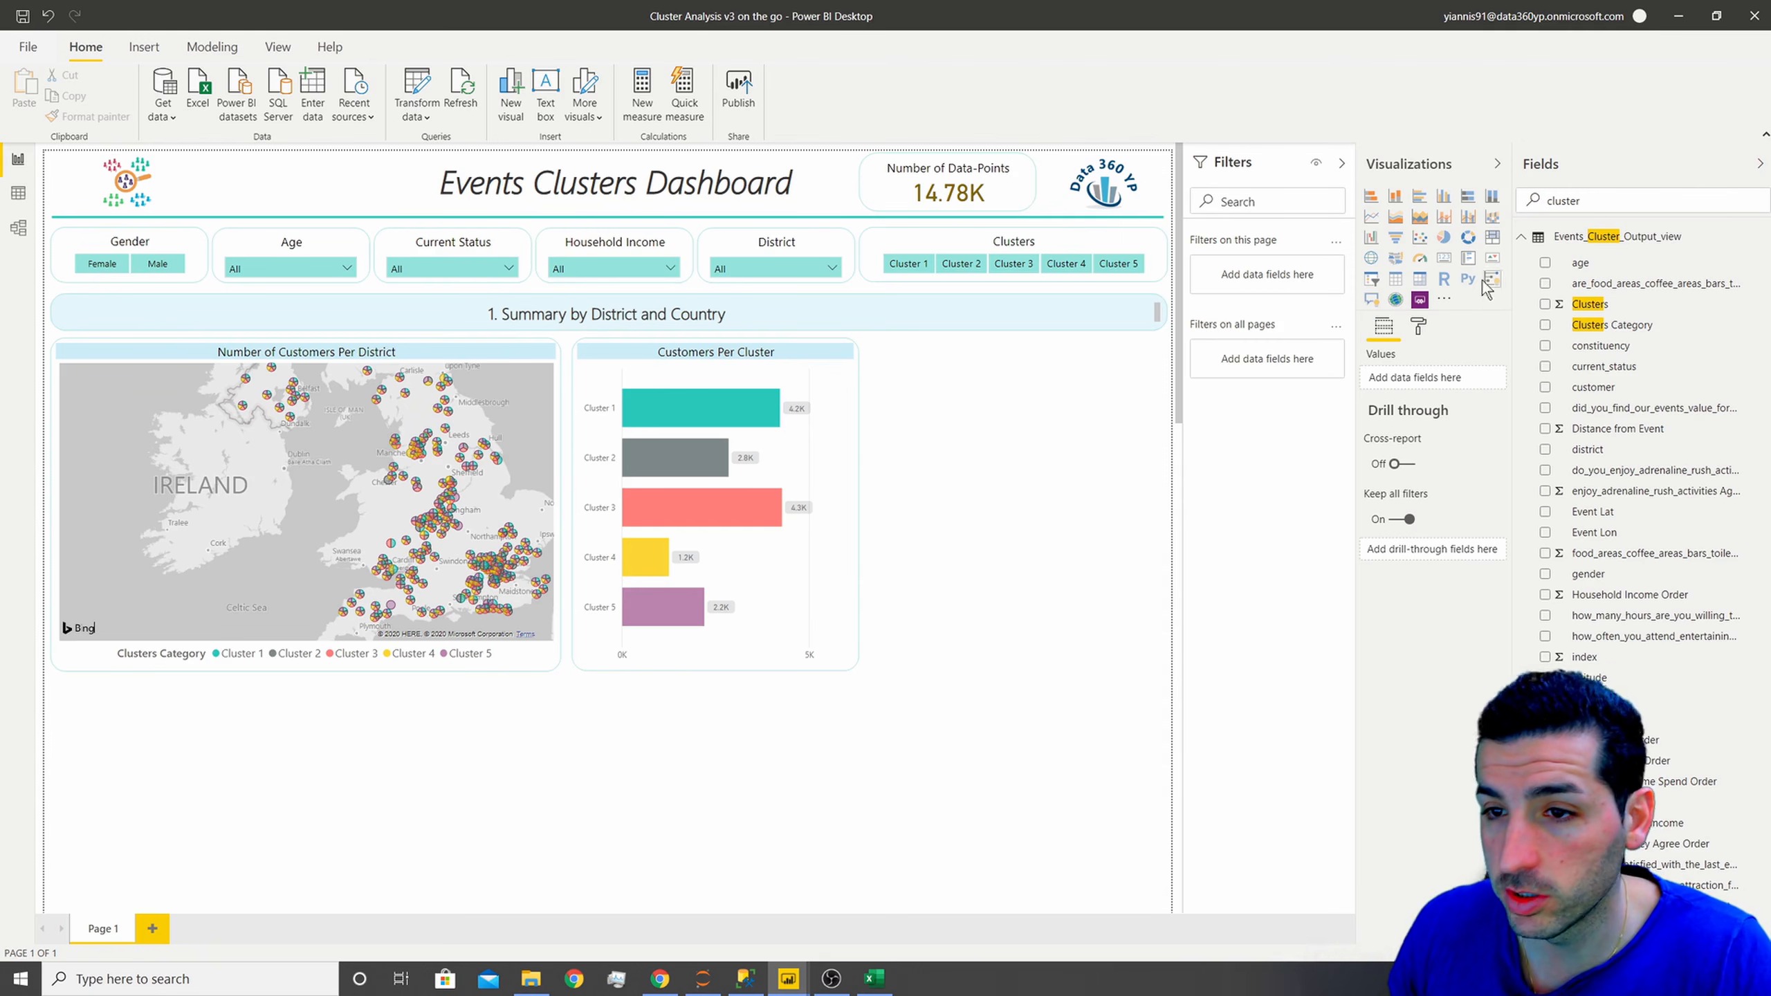
- Place a matrix visual beside the bar chart, narrowing both so the matrix fills the remaining width of the row
left_click_drag(319, 699, 930, 361)
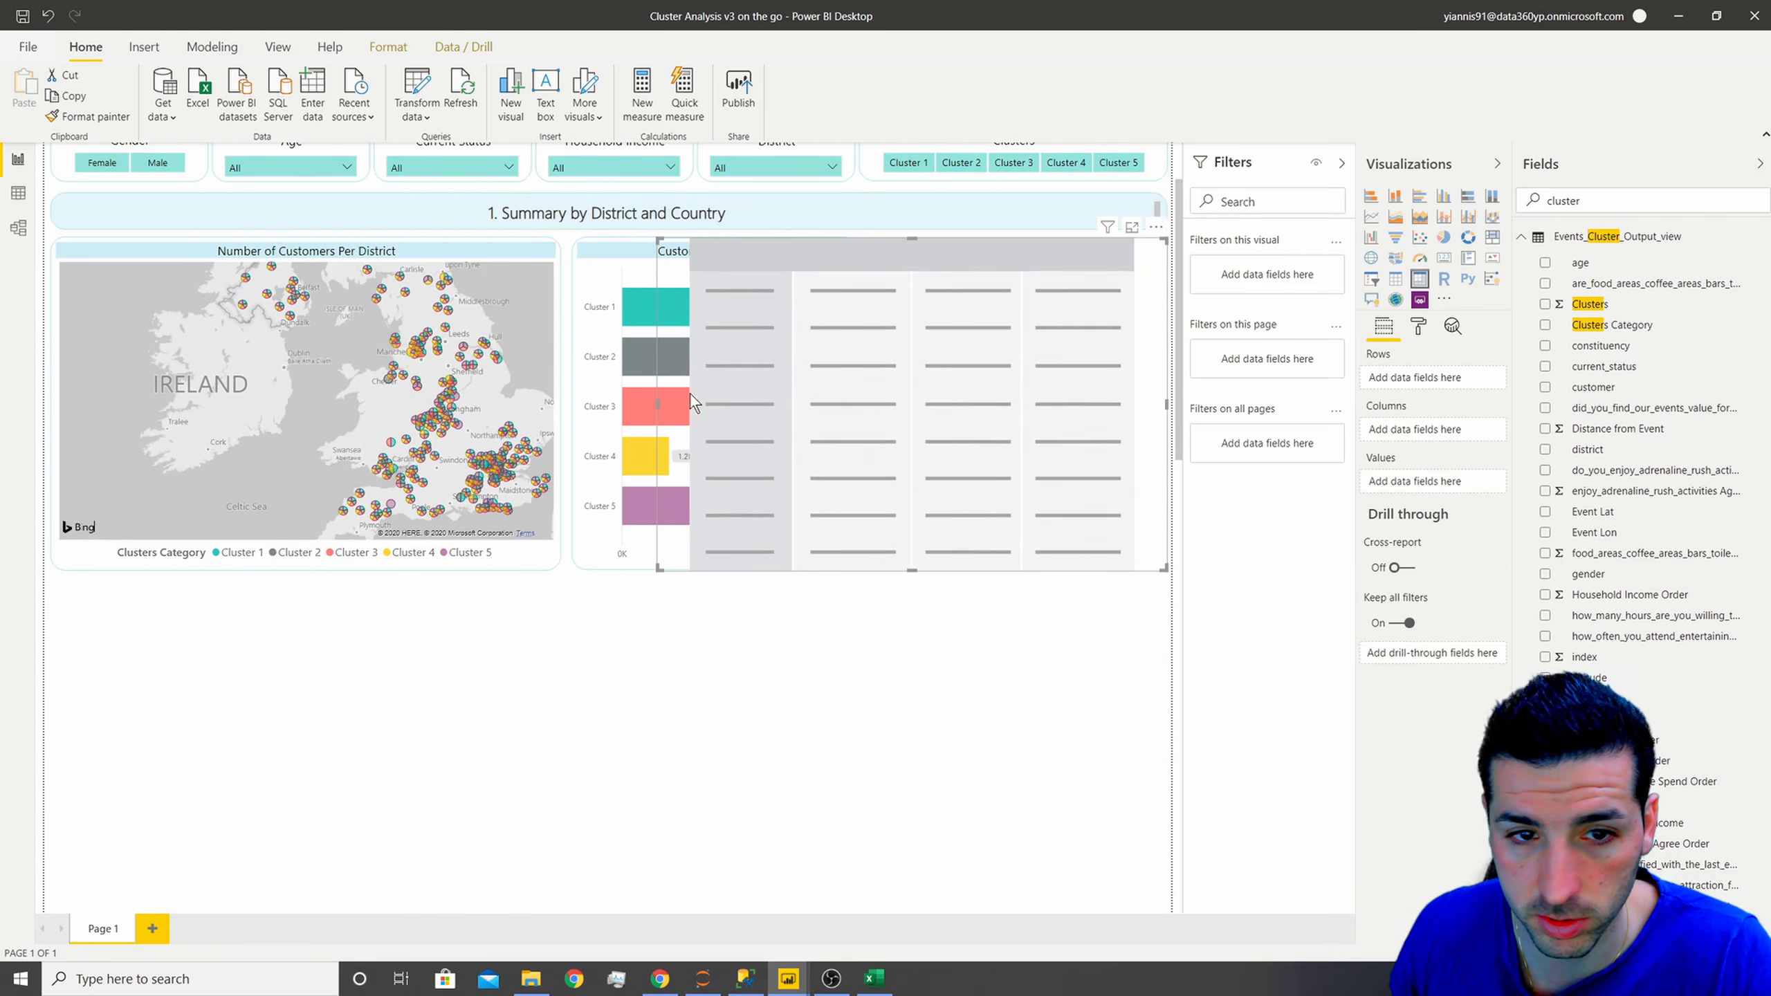
left_click_drag(657, 405, 837, 400)
left_click(720, 258)
left_click(885, 302)
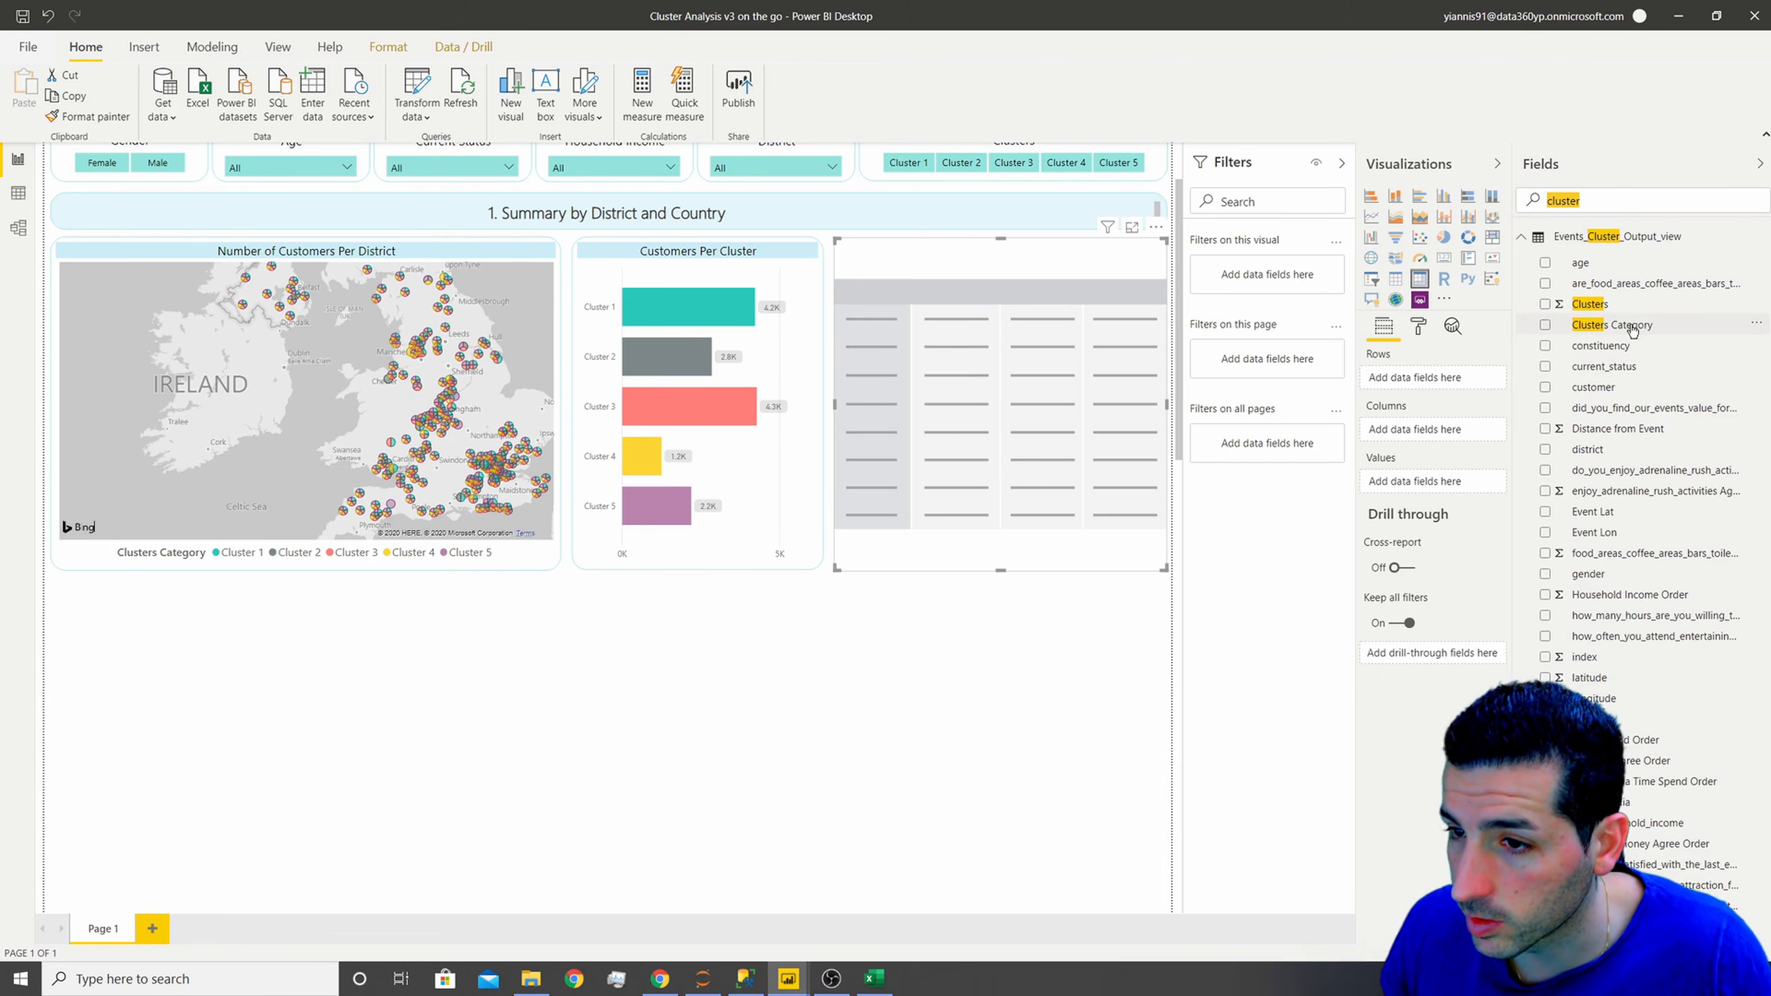
- Set the matrix's columns to Clusters Category and its rows to district
left_click_drag(1632, 328, 1424, 431)
left_click_drag(1582, 201, 1490, 205)
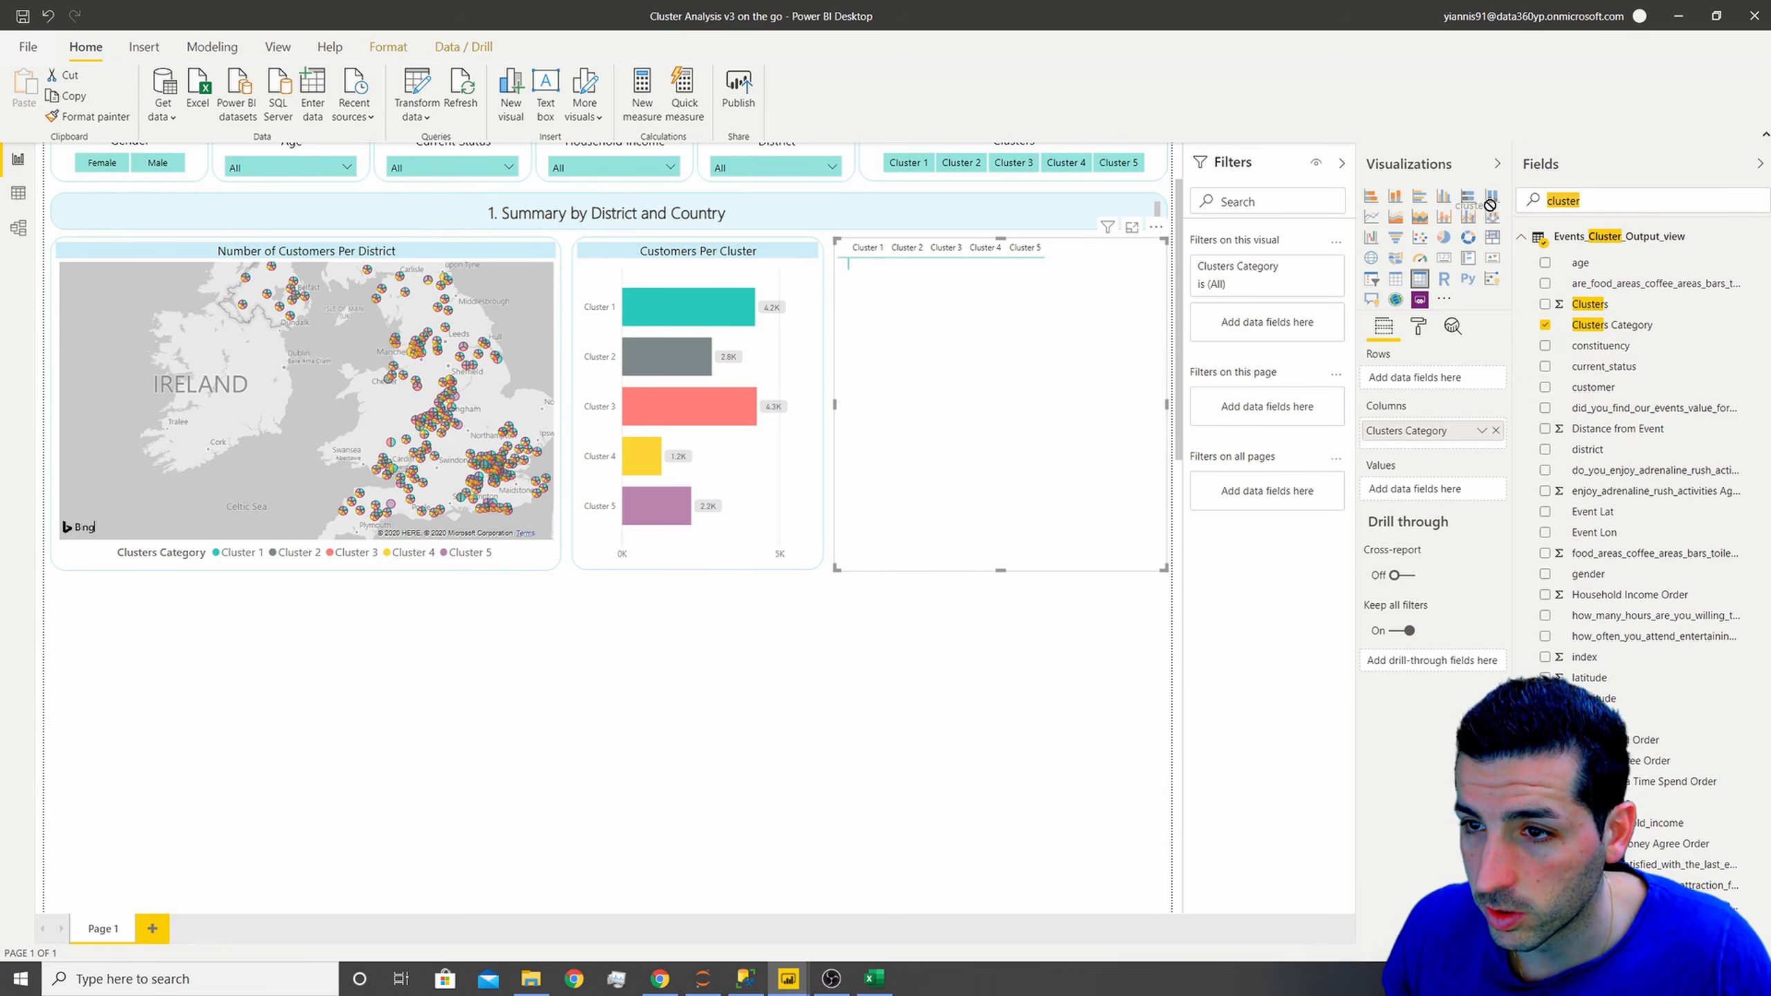
type("dist")
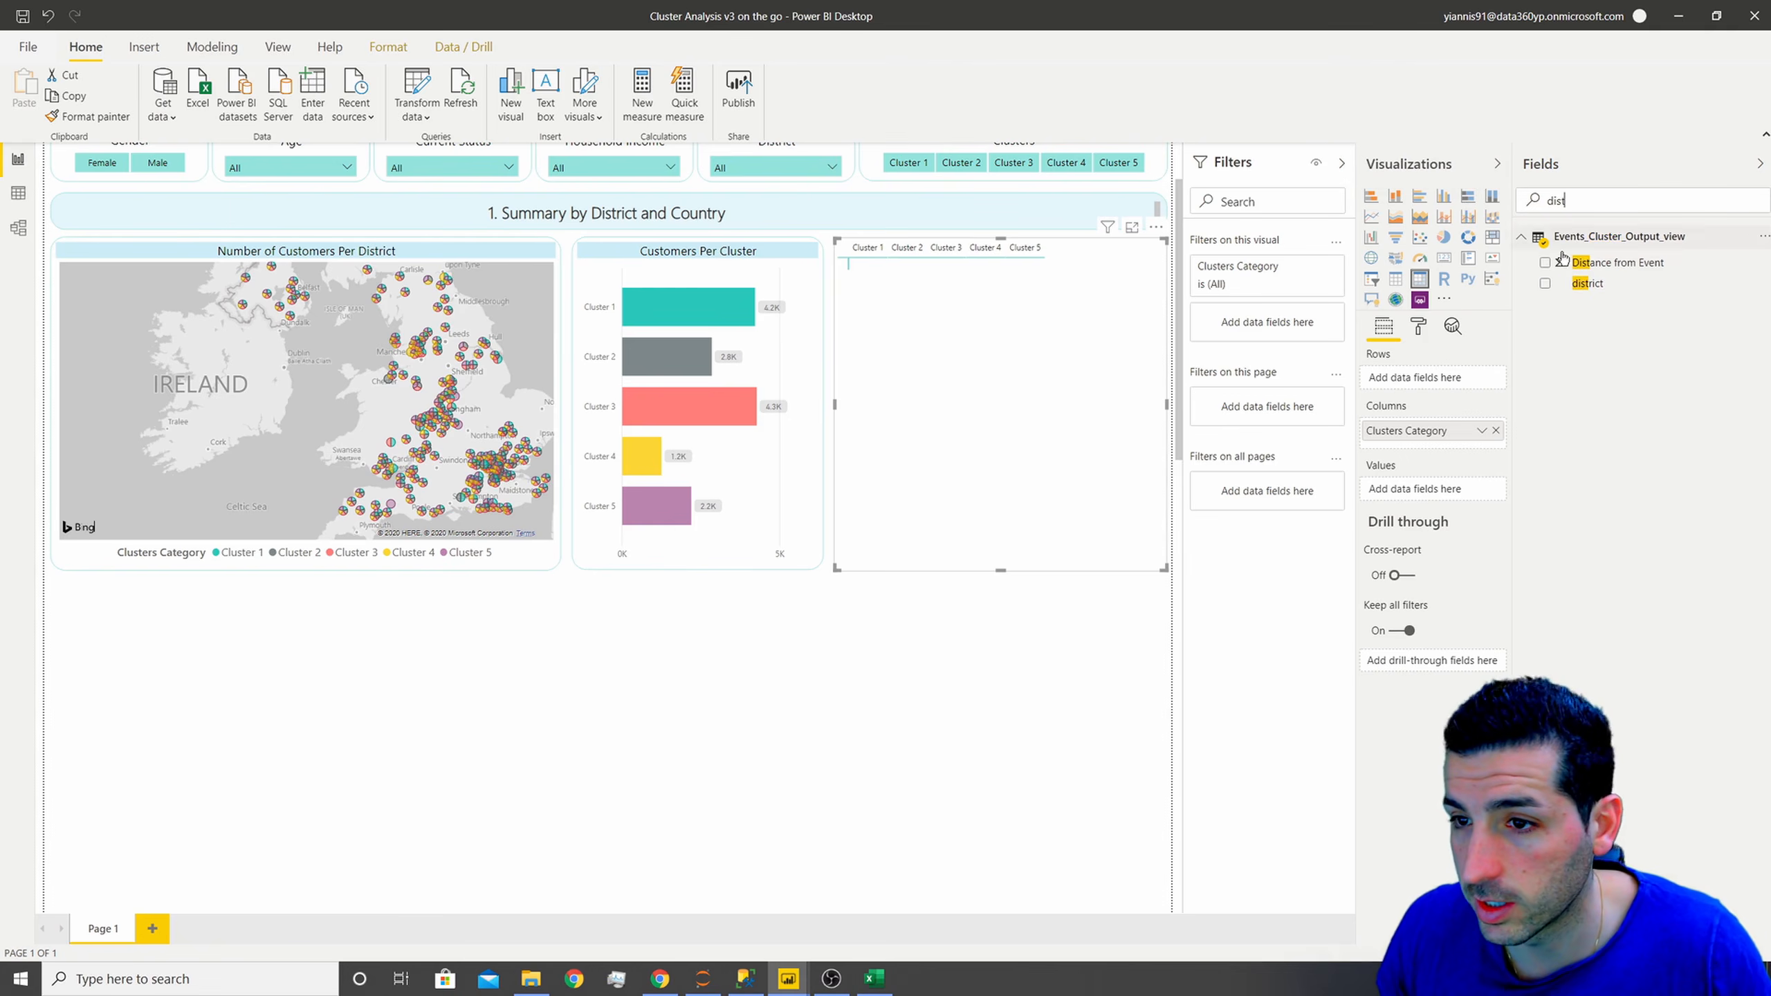
left_click_drag(1559, 333, 1436, 379)
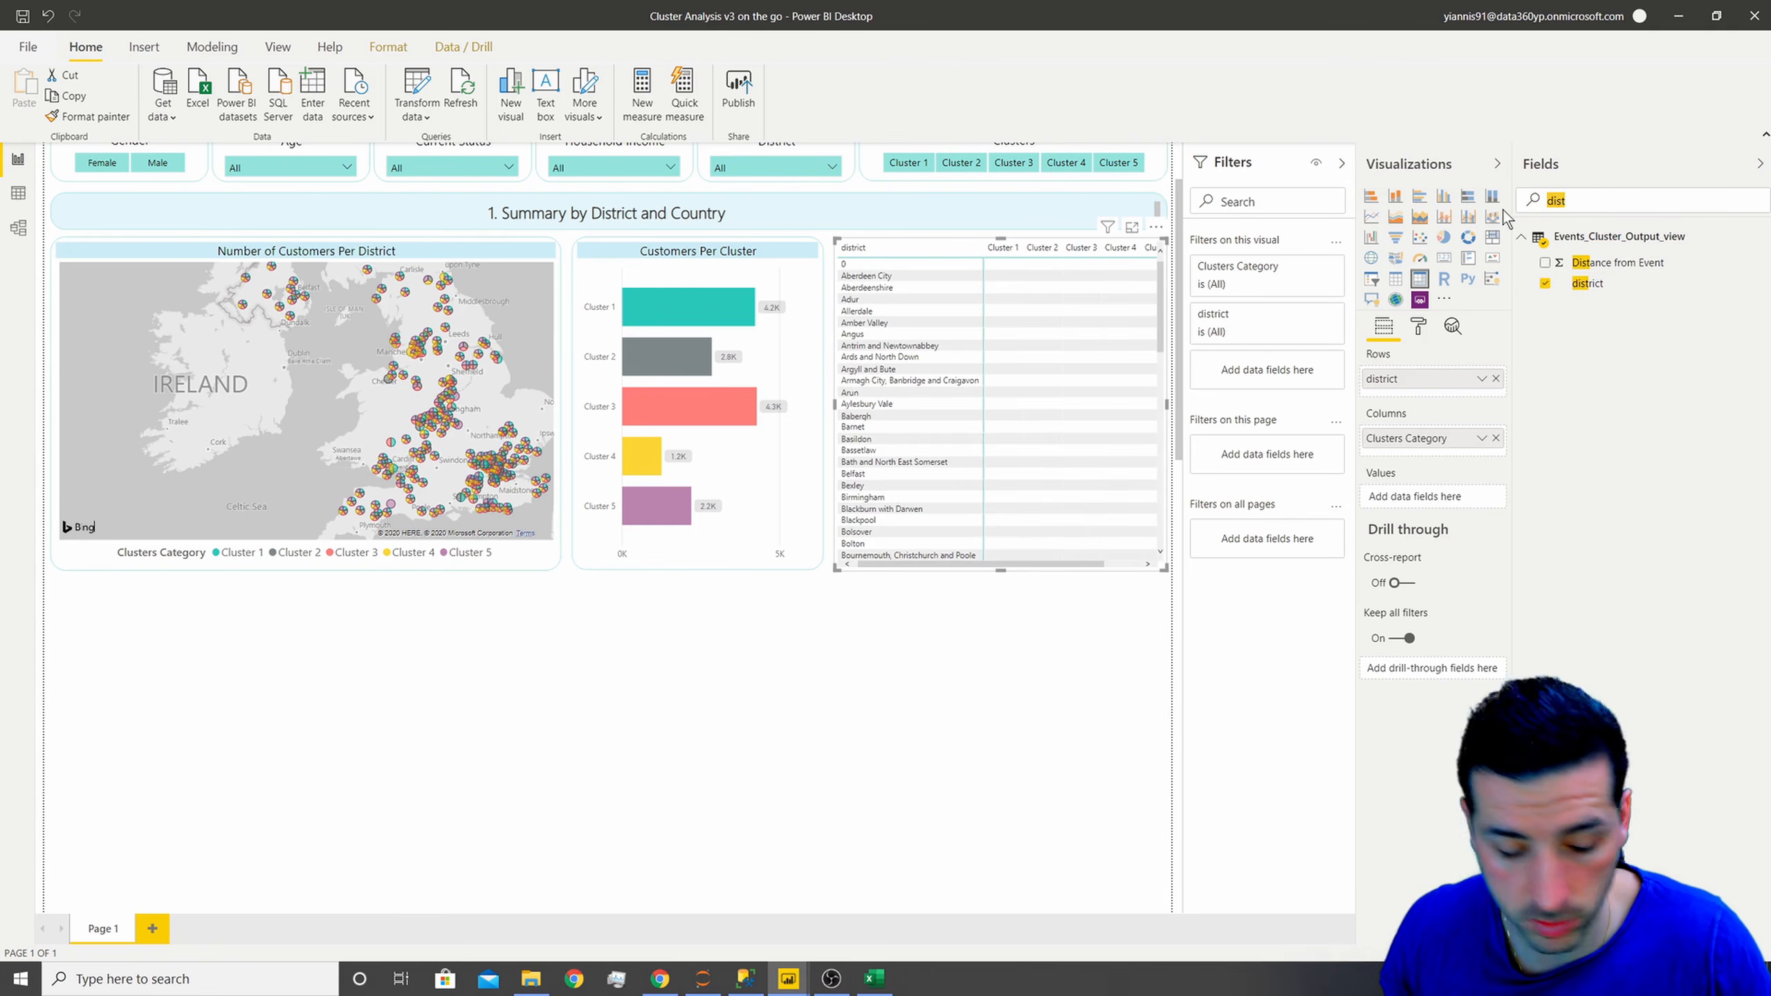
- Add the customer field to the matrix's values and summarize it as Count
left_click_drag(1586, 262, 1440, 506)
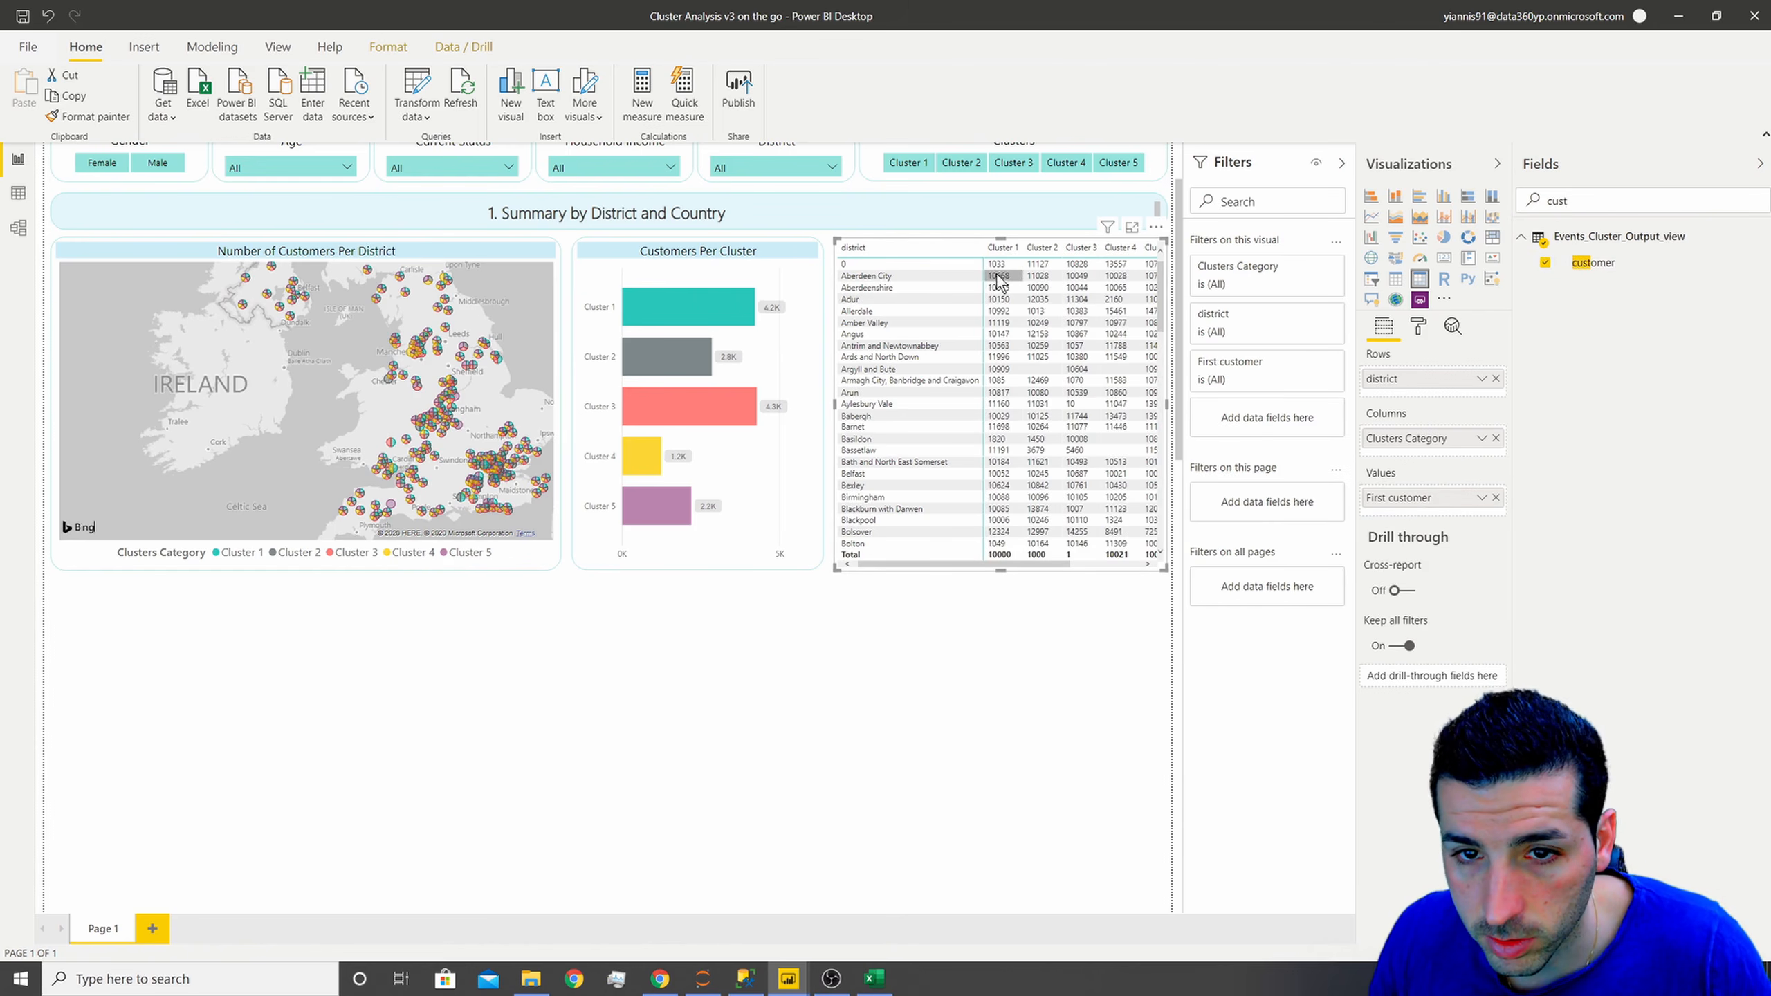
left_click(1481, 497)
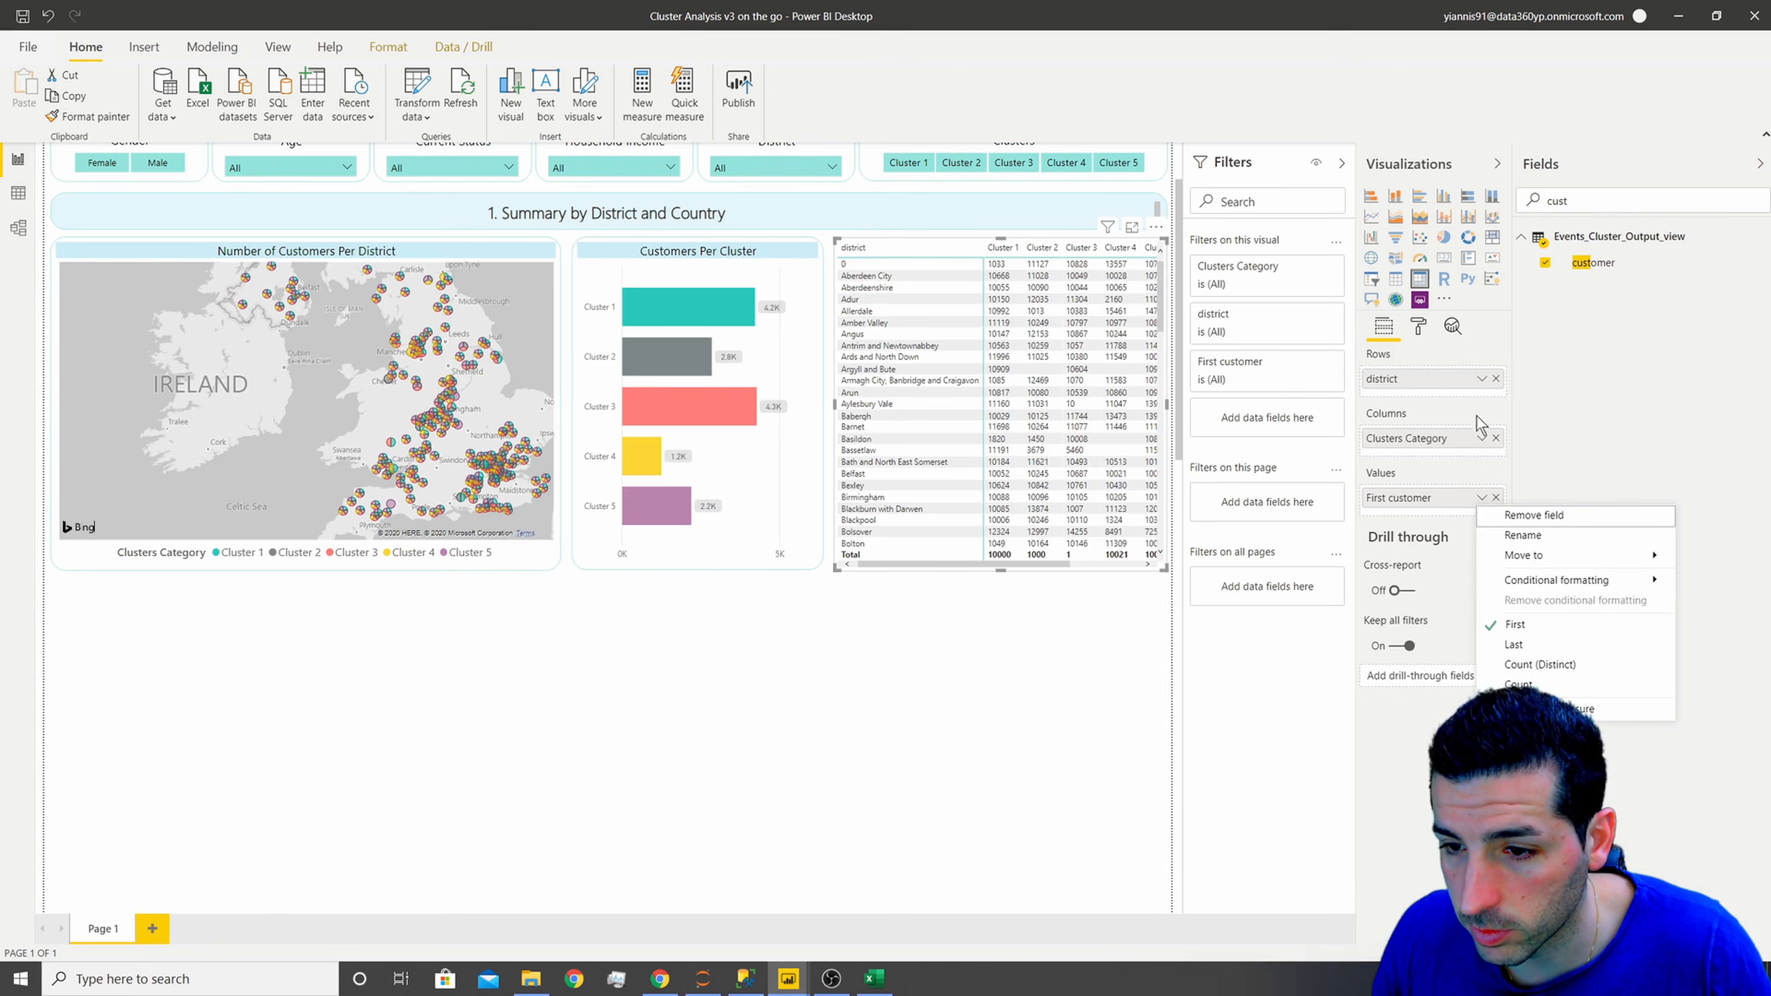
left_click(1543, 684)
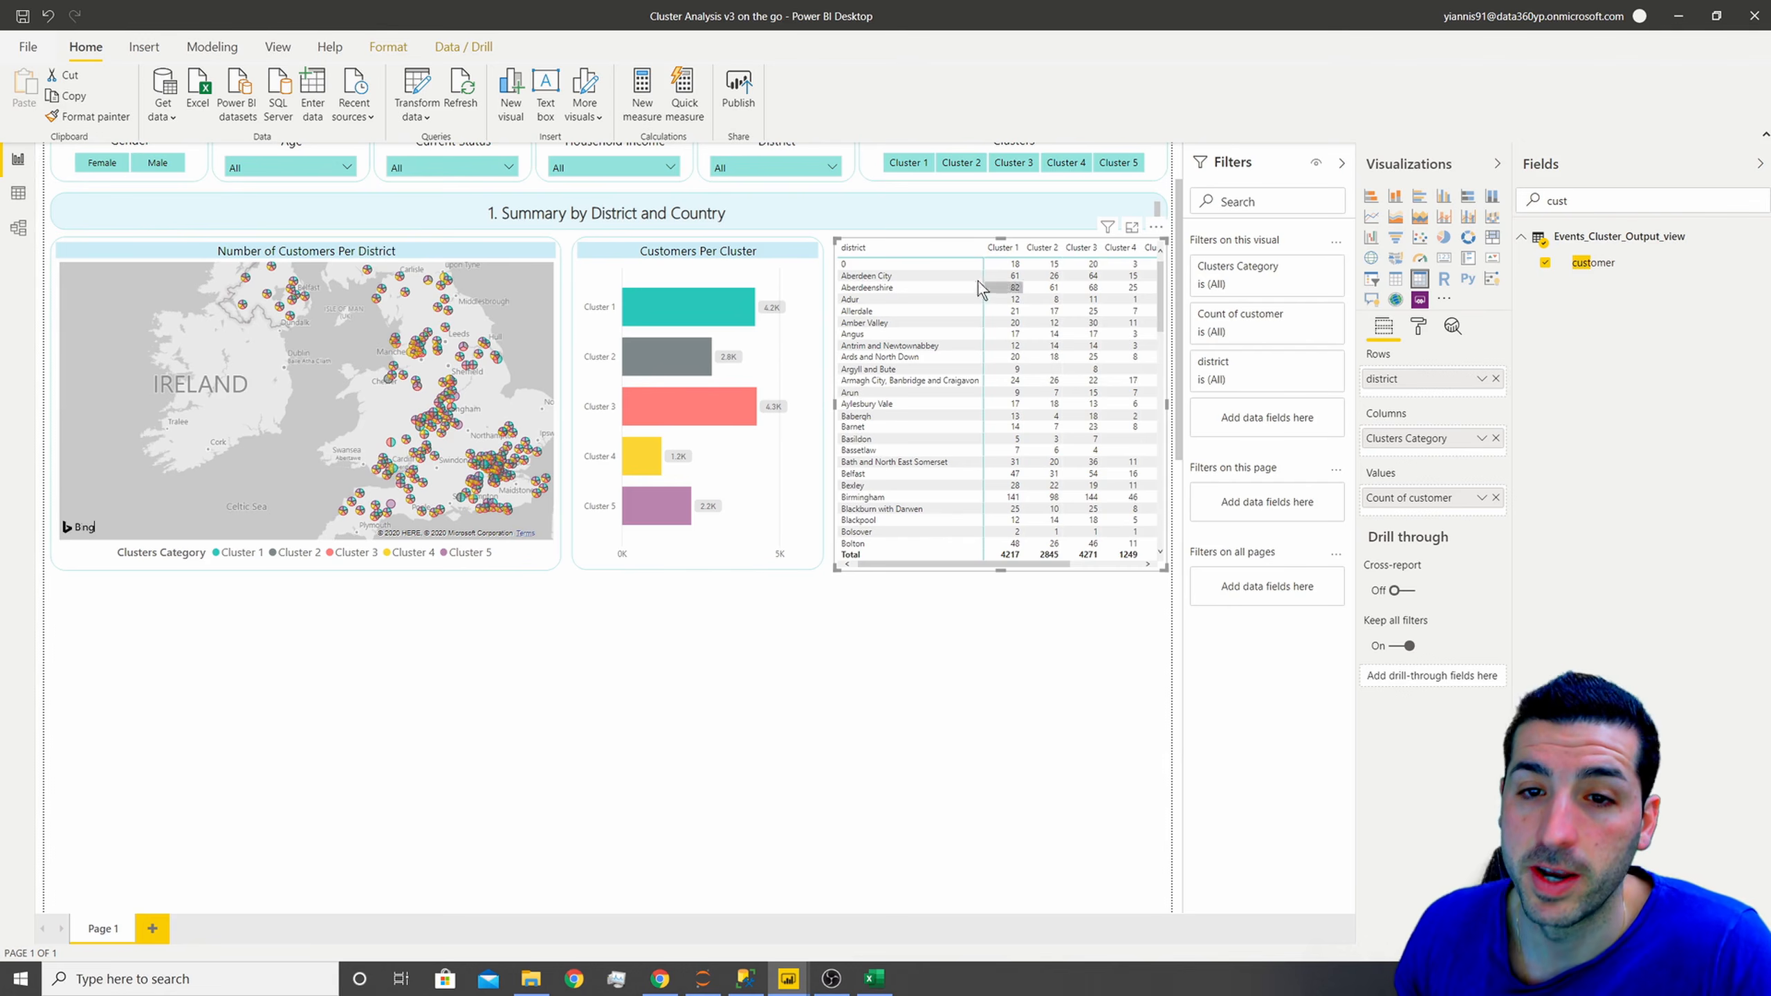
left_click(976, 676)
- Copy the Customers Per Cluster chart's formatting onto the matrix with Format painter
left_click(672, 252)
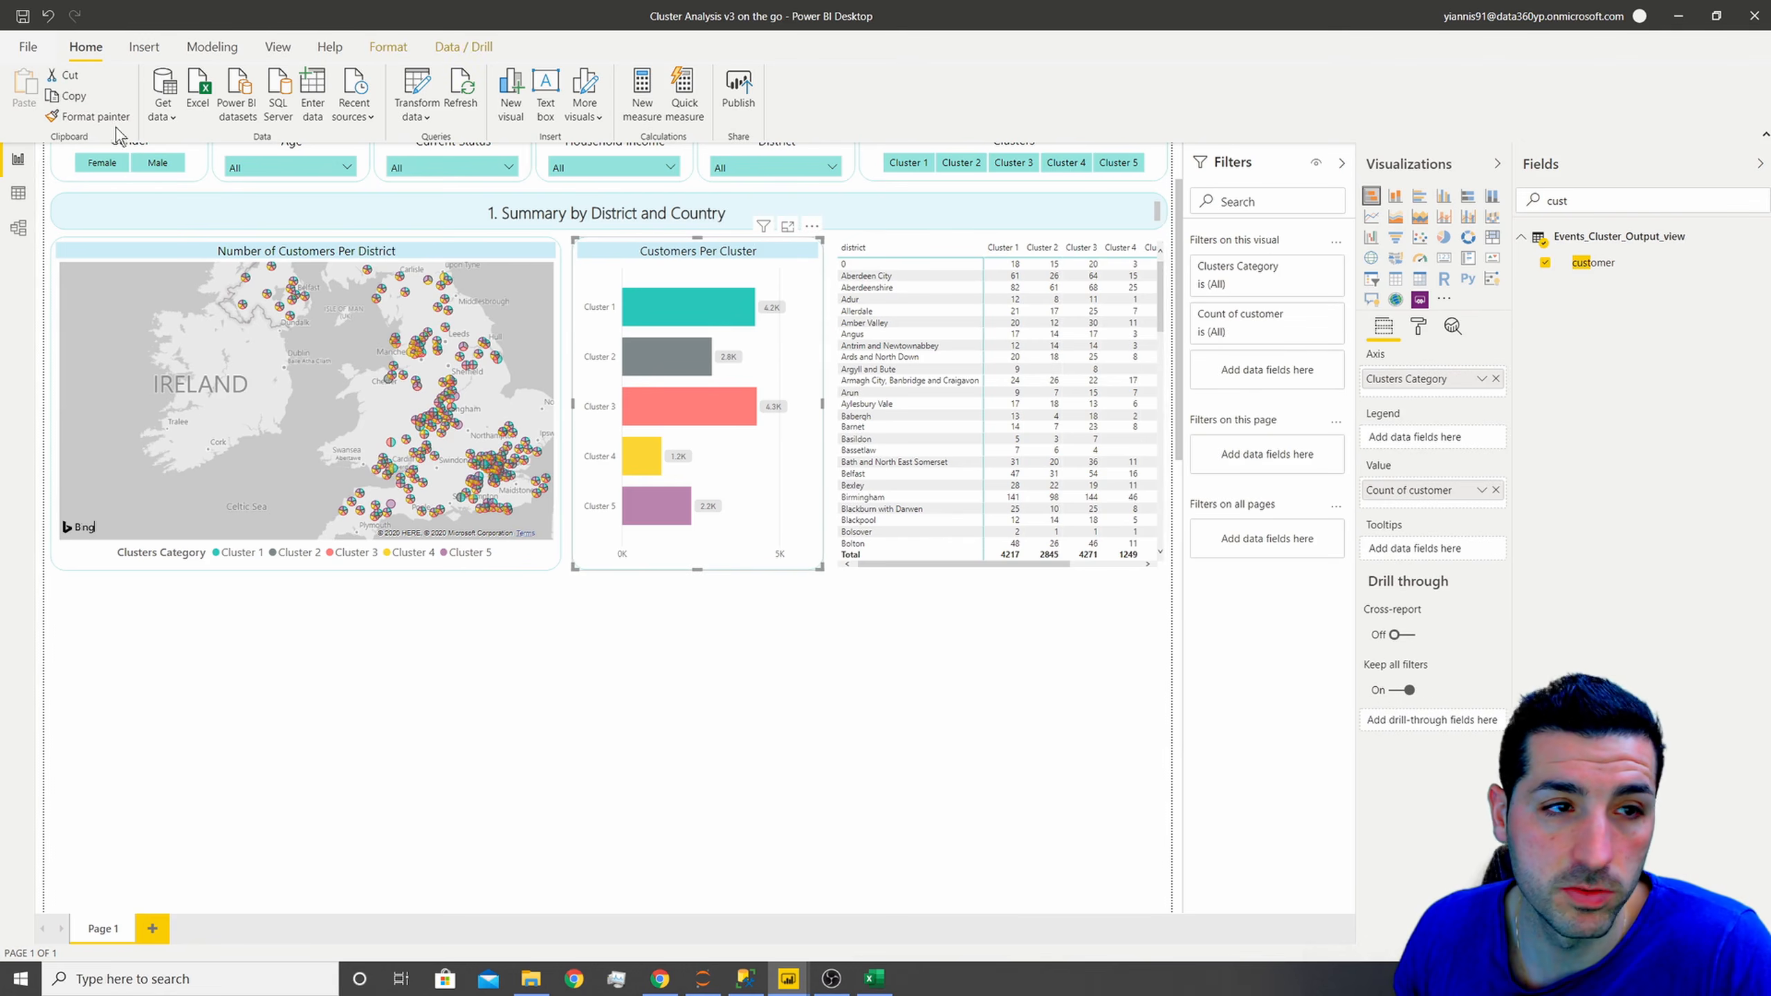
left_click(89, 116)
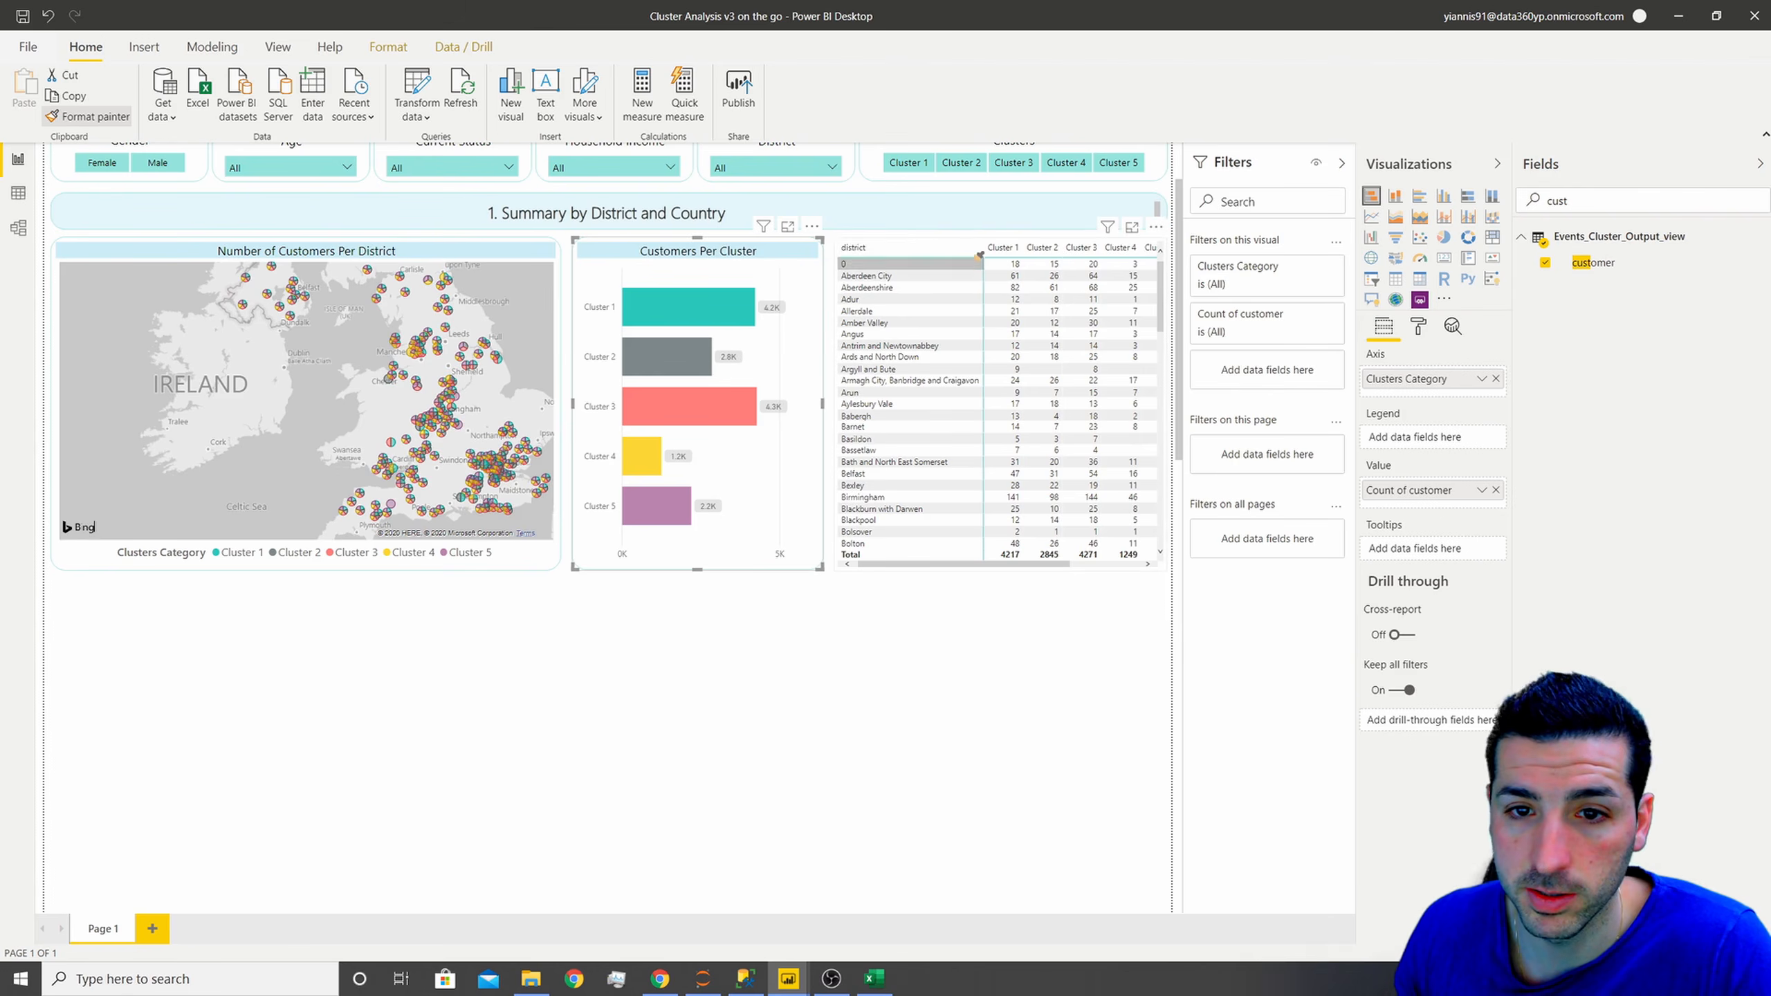
left_click(906, 256)
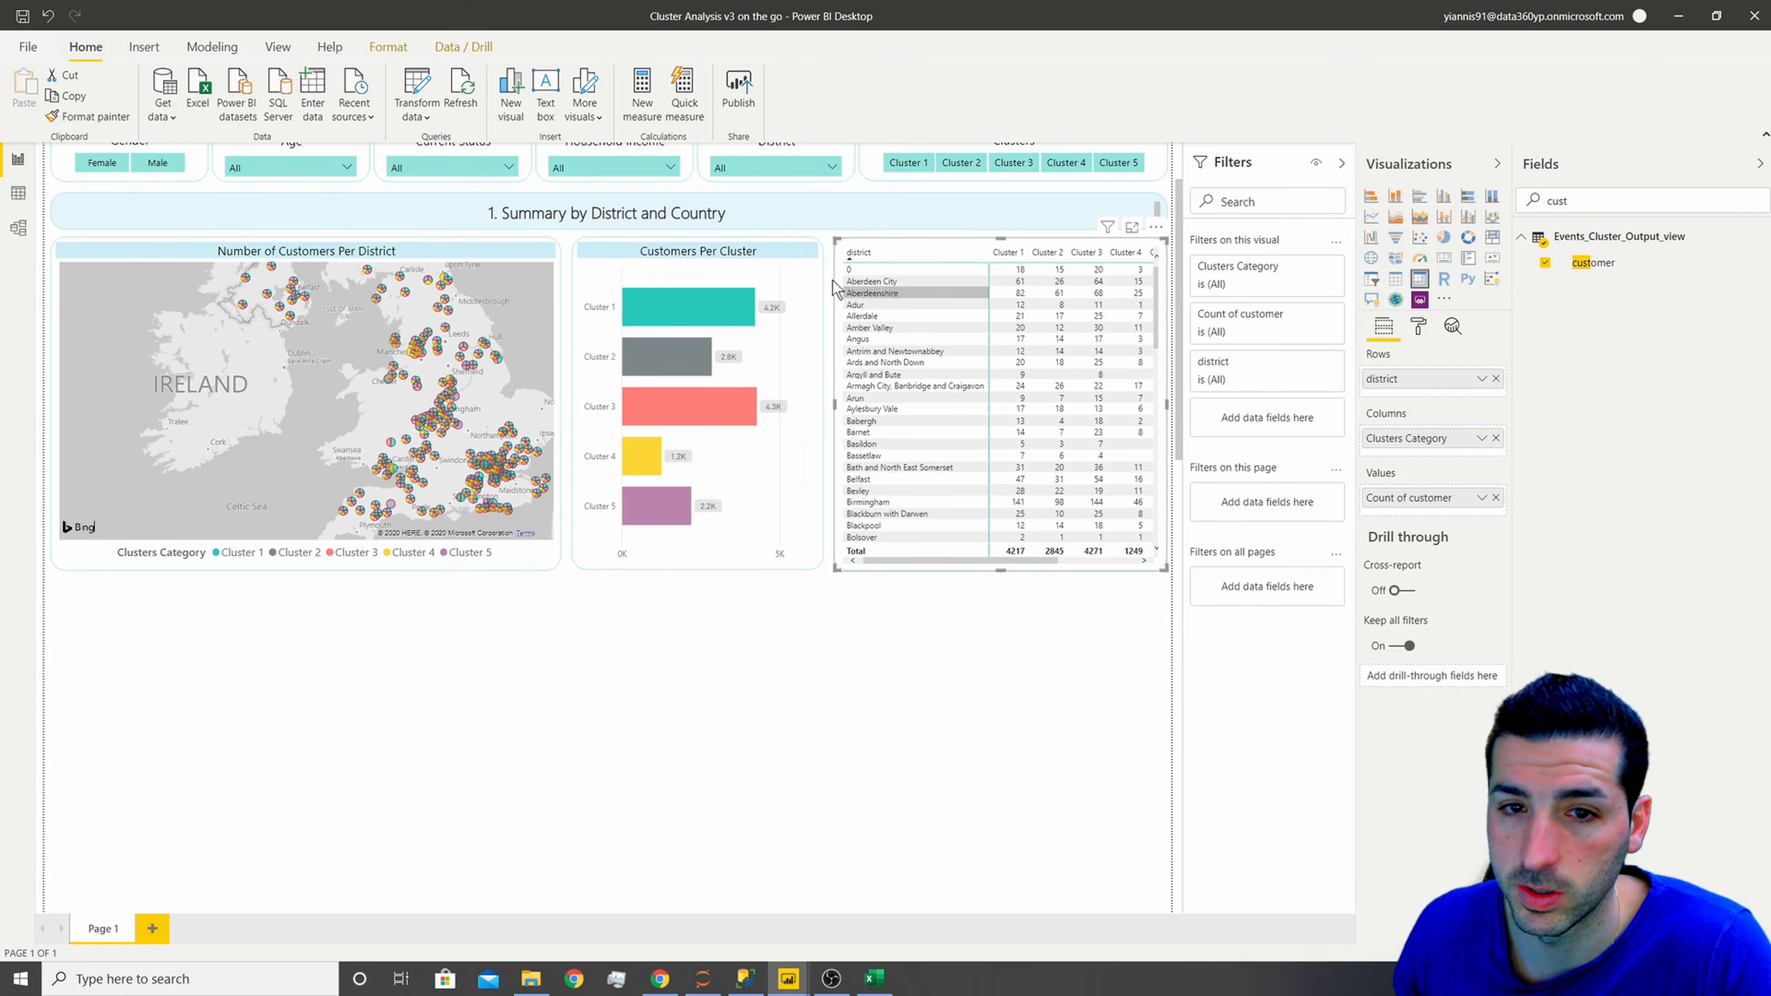
- Change the matrix's style from its formatting options to Minimal
left_click(832, 575)
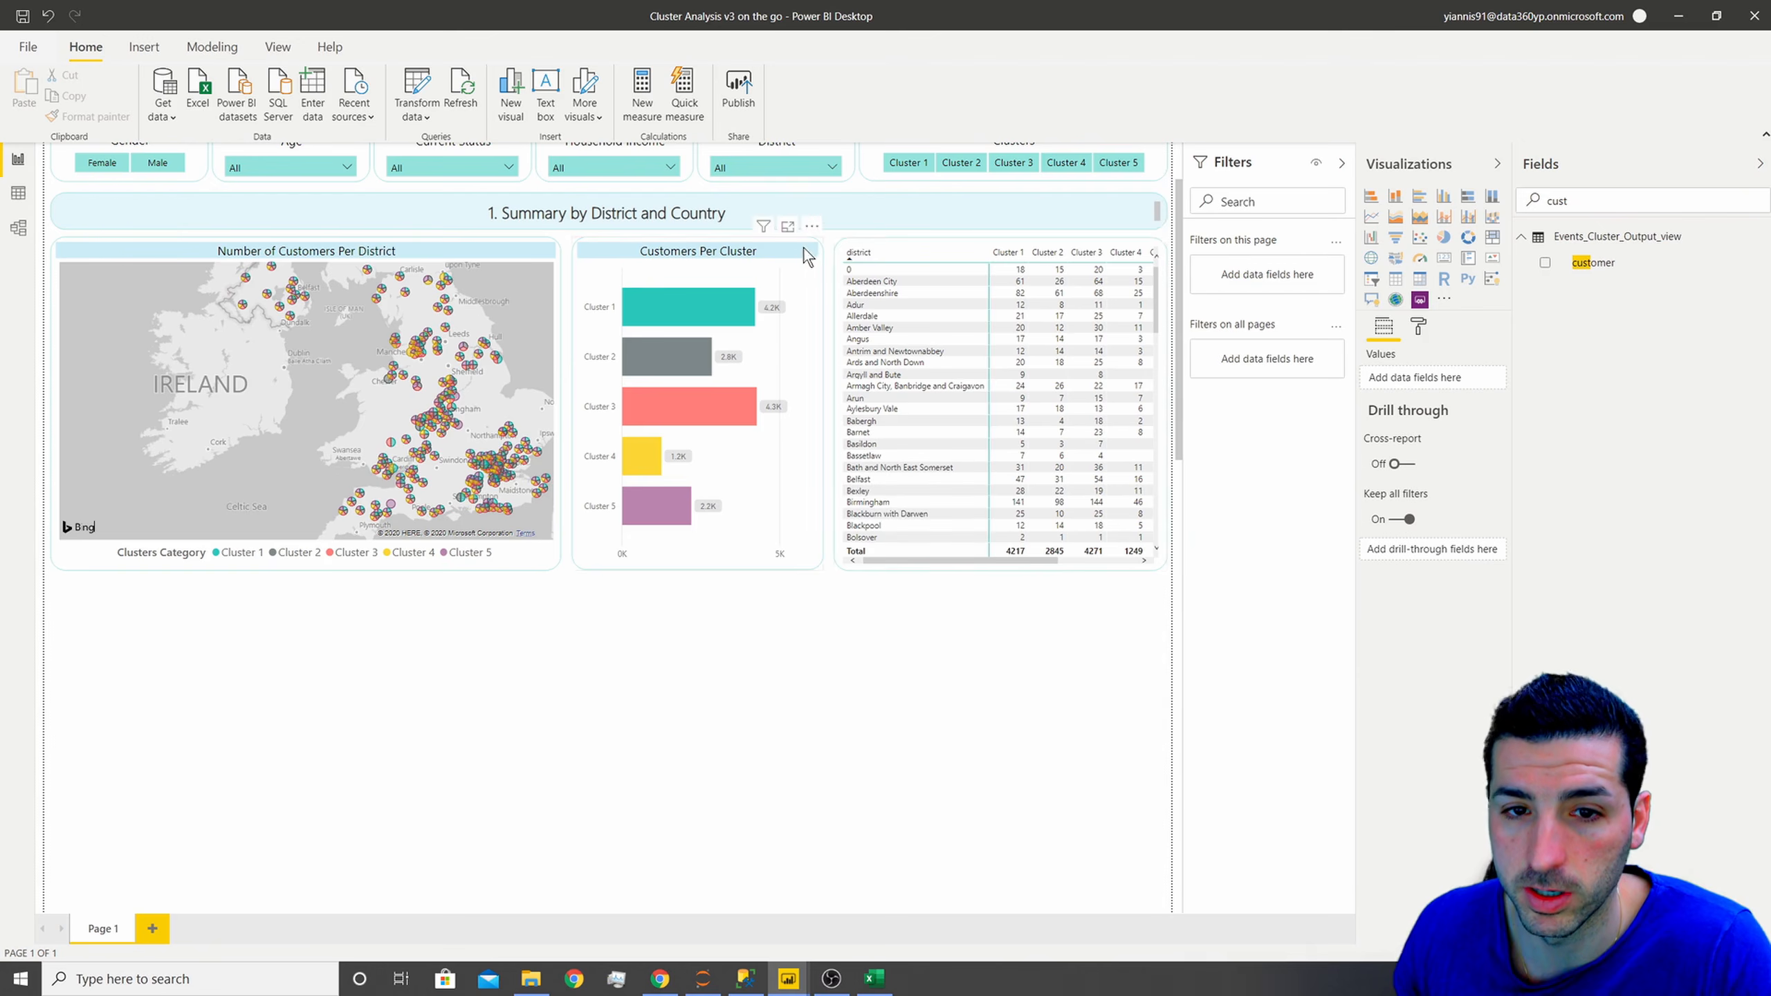
left_click(1001, 249)
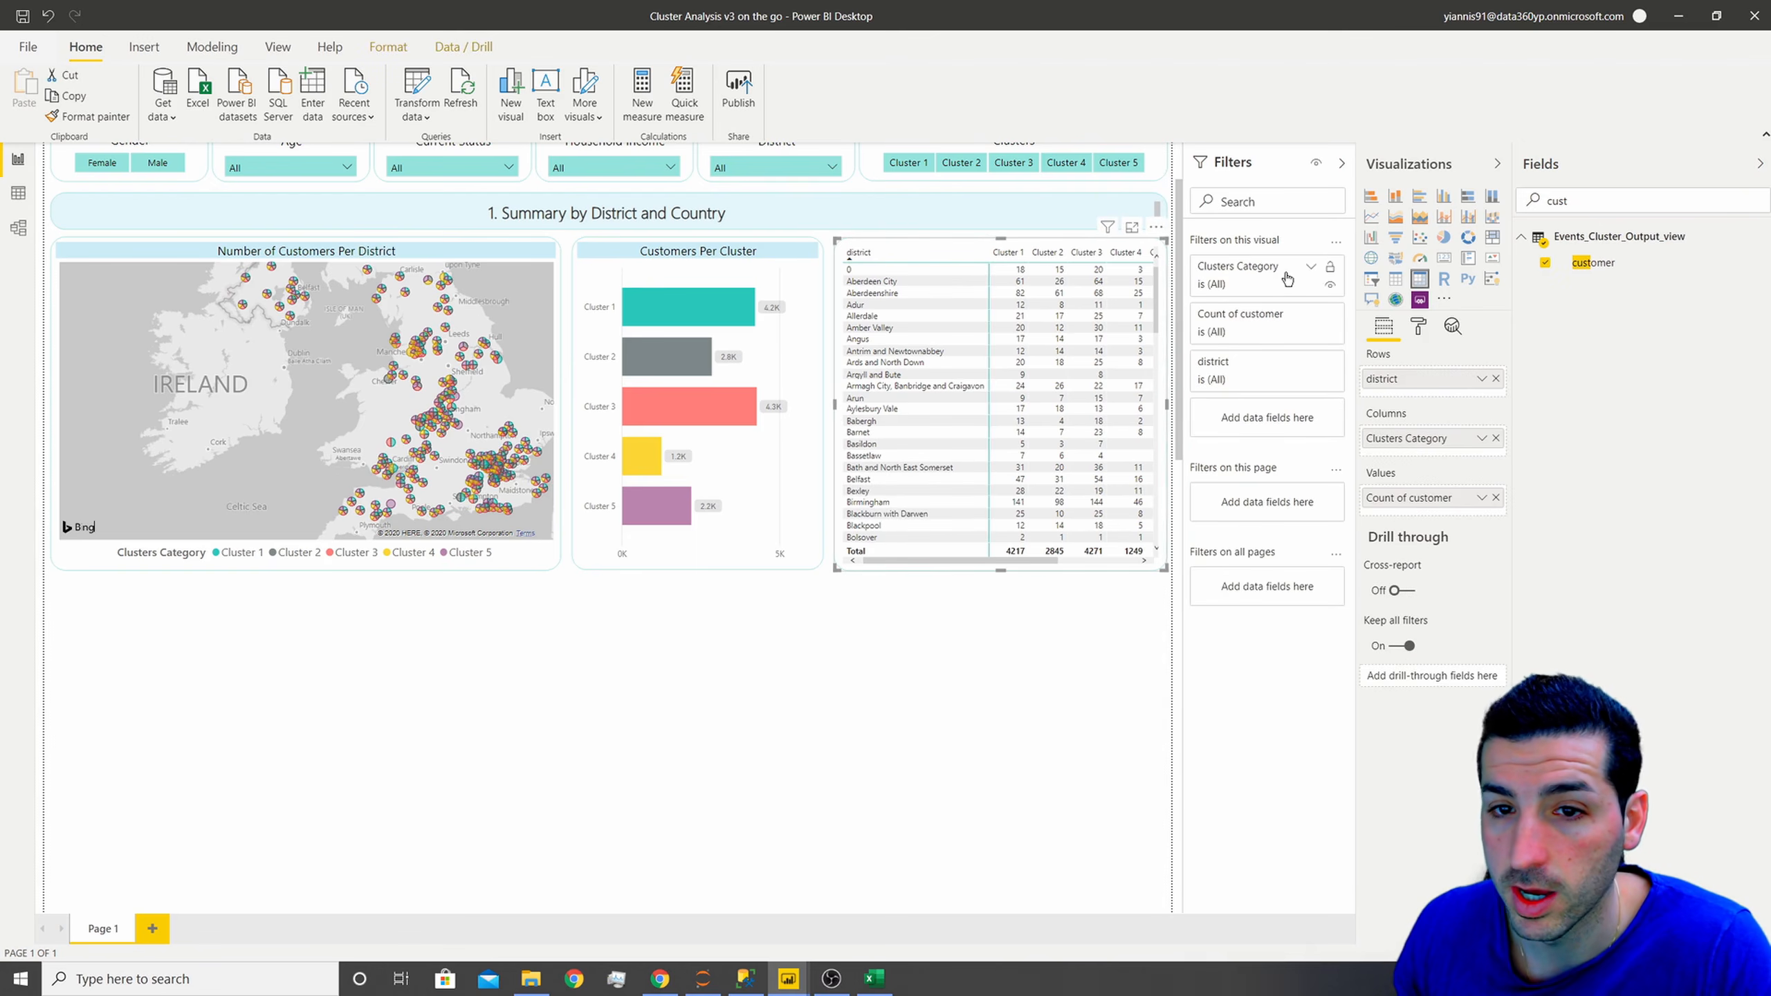
left_click(1415, 331)
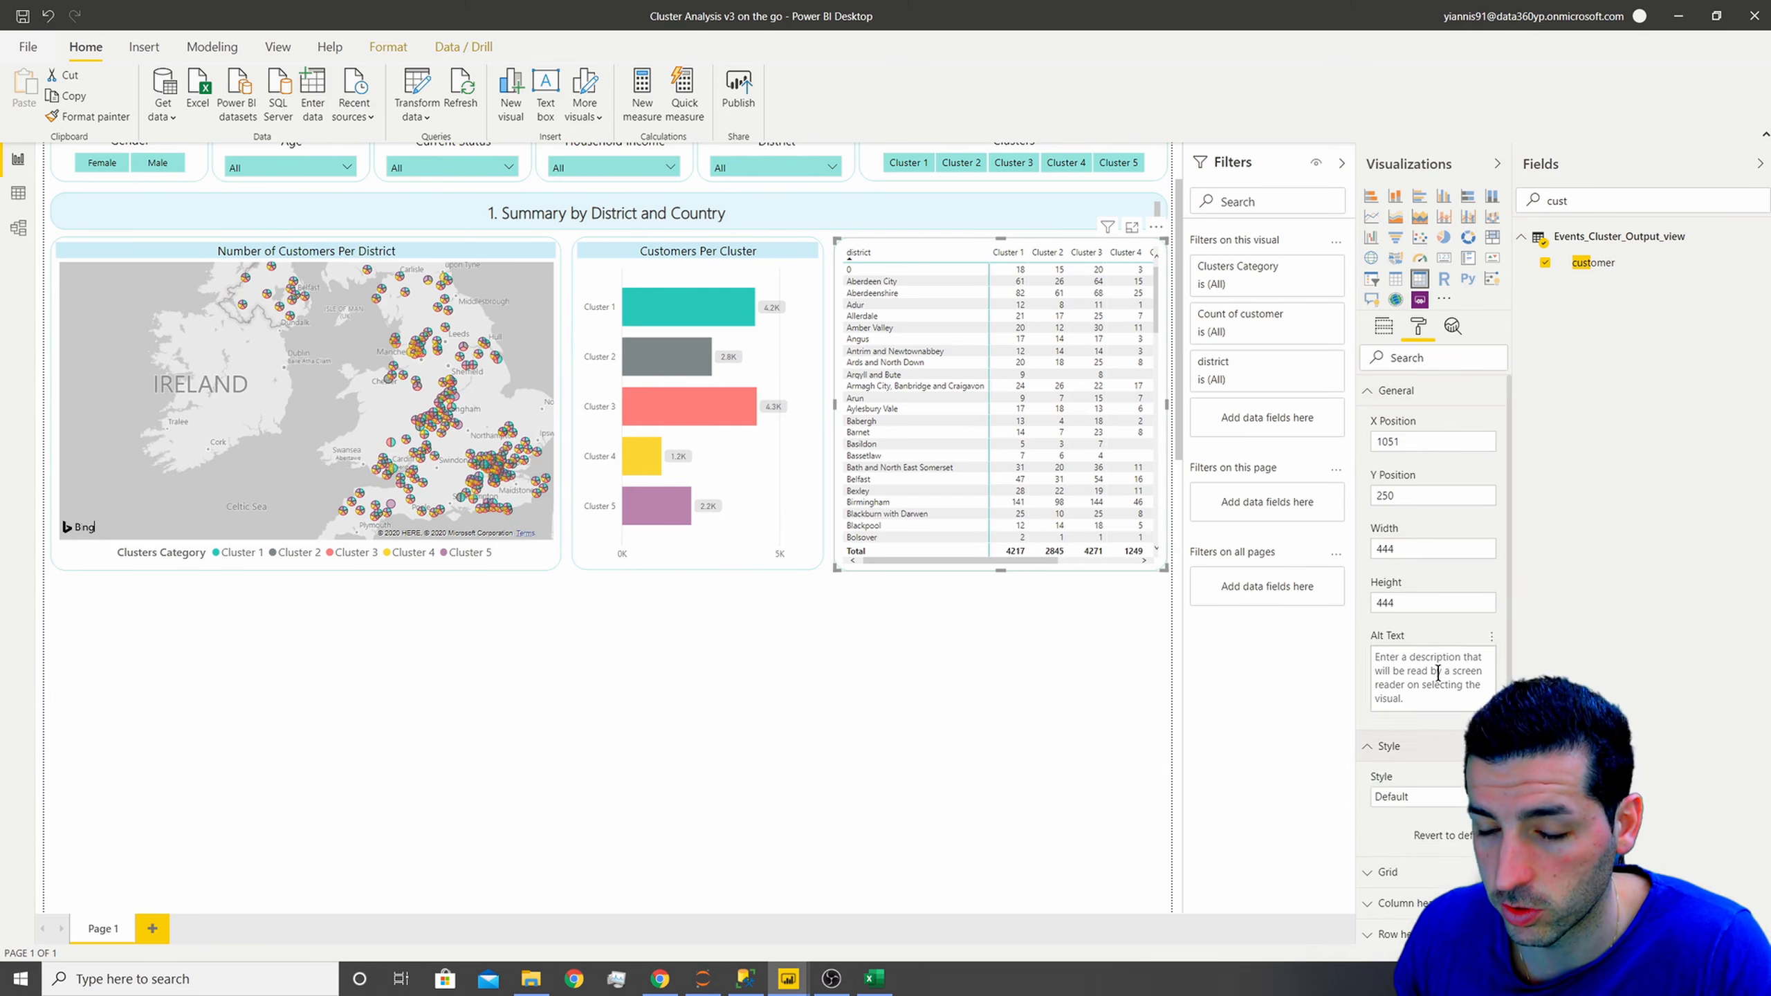
left_click(1457, 744)
left_click(1454, 458)
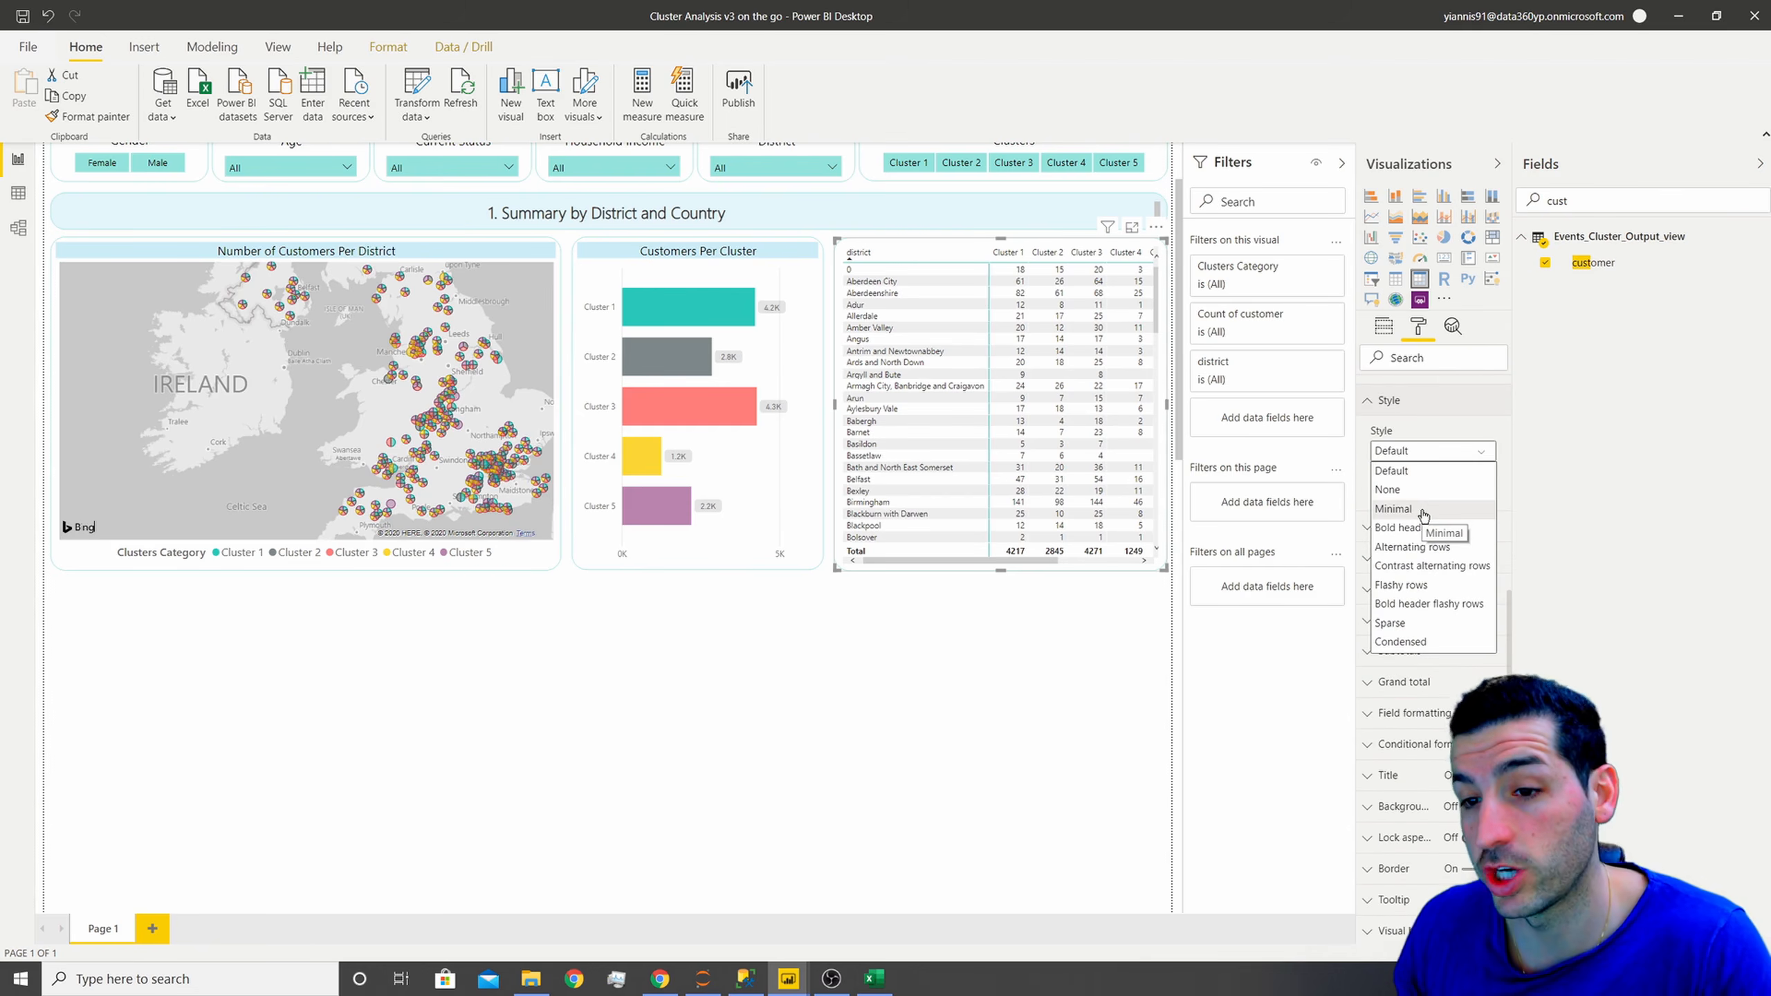
left_click(1422, 511)
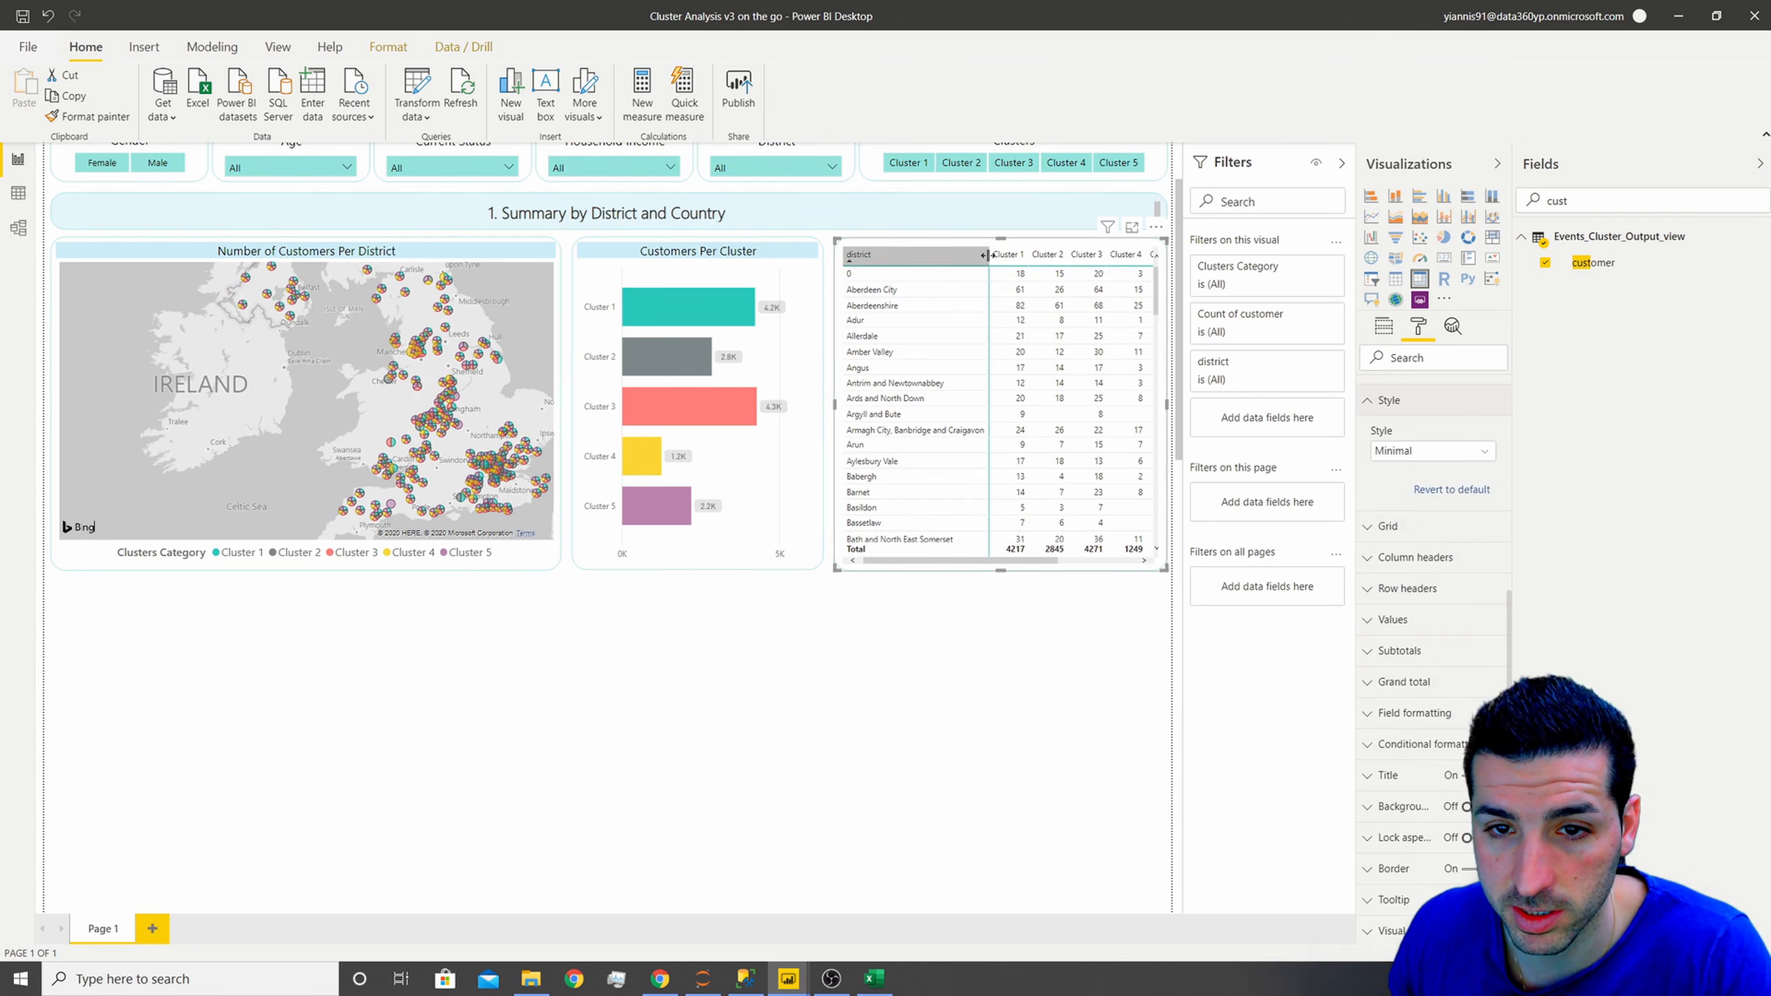
- Narrow the matrix's district column and sort the rows by Total in descending order
left_click_drag(989, 255, 949, 255)
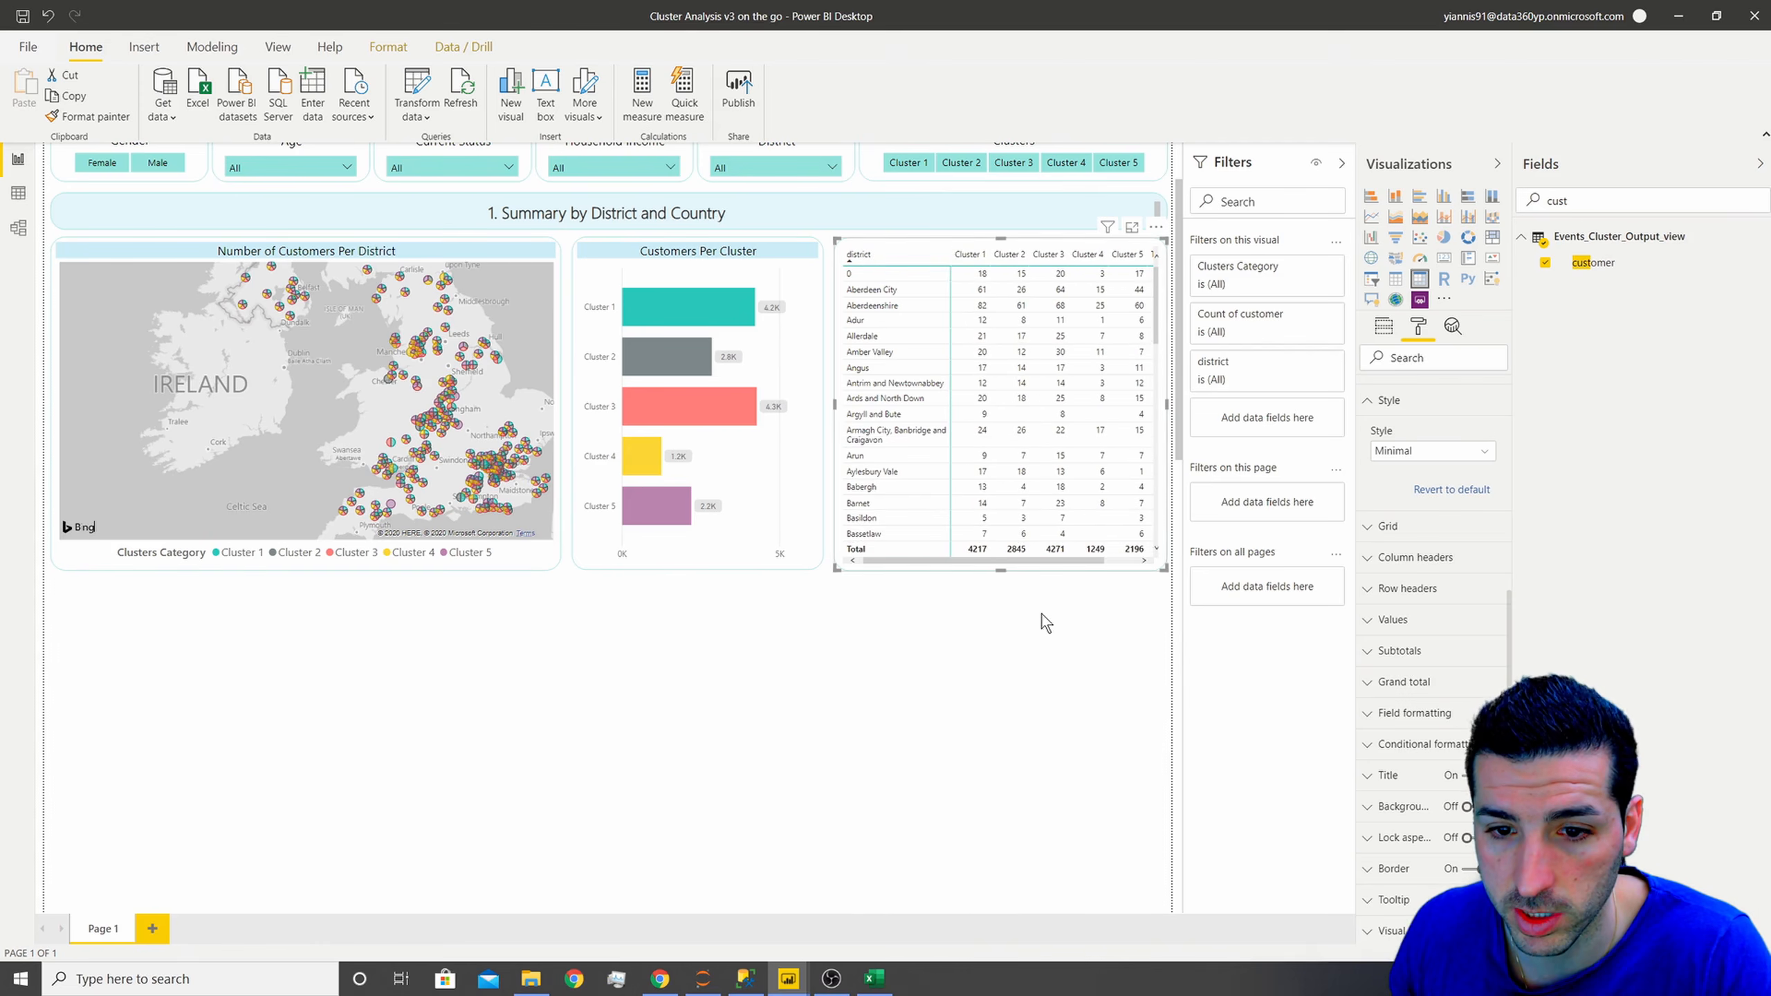
left_click_drag(1065, 566, 1094, 566)
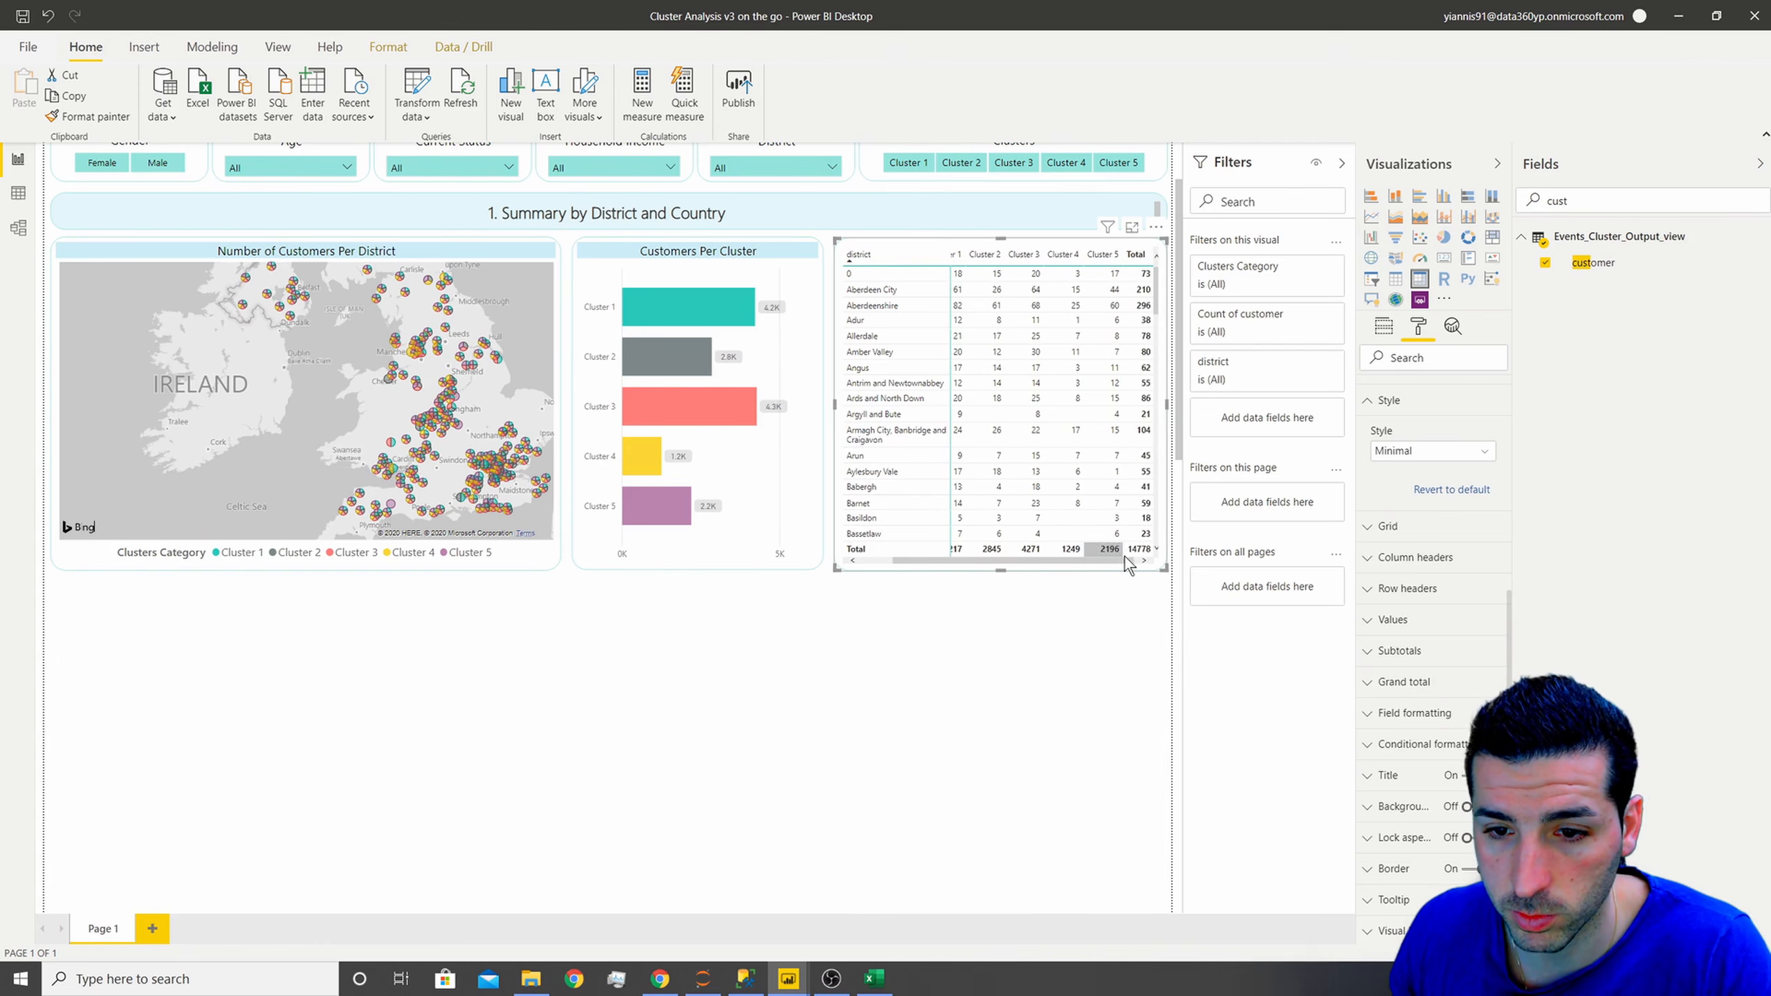
left_click(1136, 255)
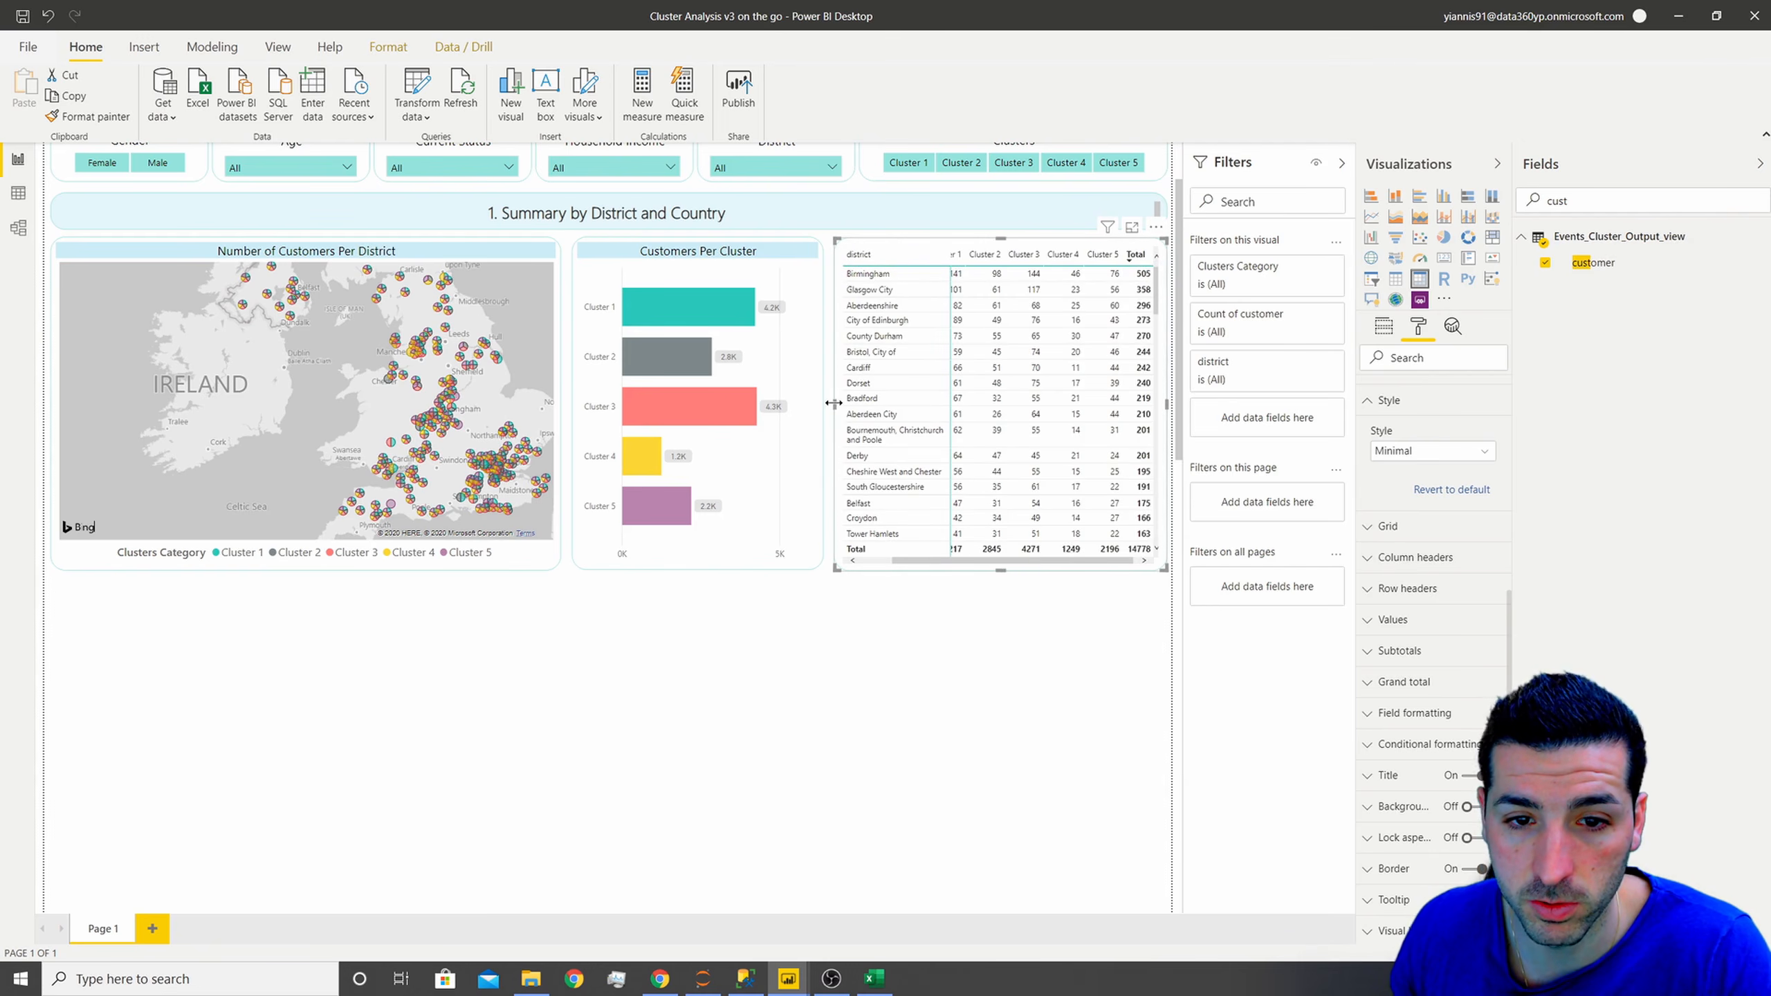
- Widen the matrix leftward and narrow the Customers Per Cluster chart so every matrix column through Total fits without horizontal scrolling
left_click_drag(833, 403, 820, 405)
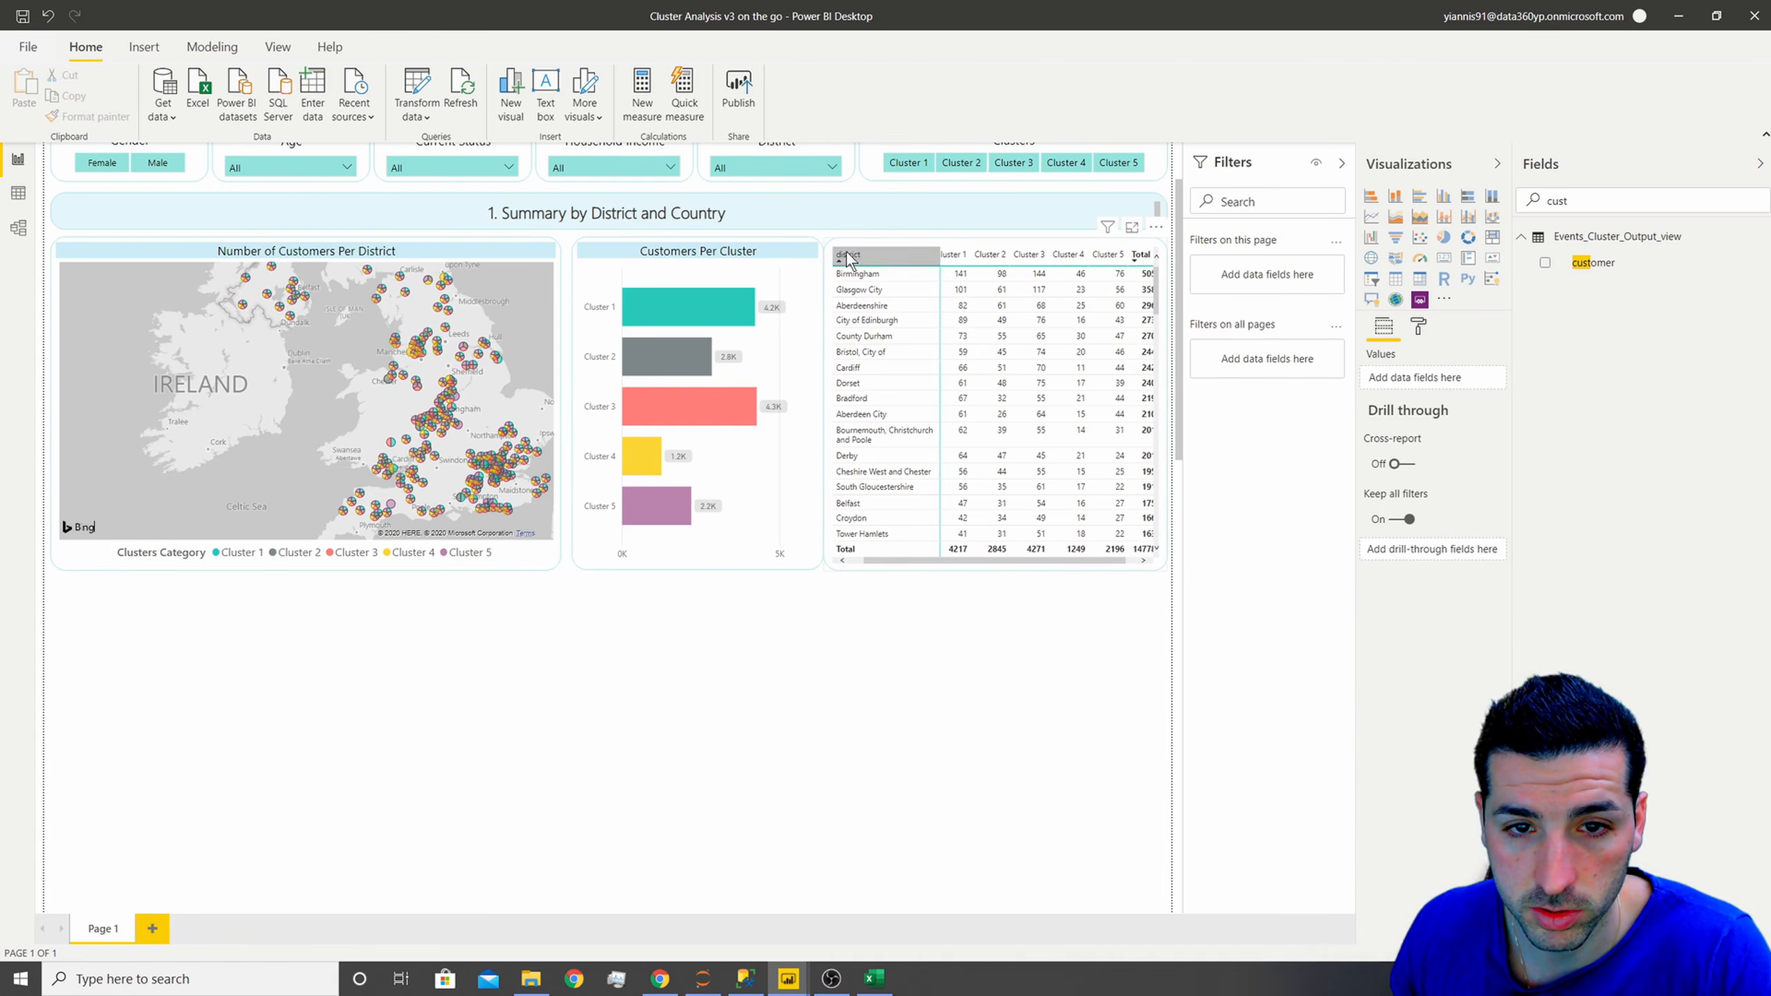
left_click(844, 285)
left_click_drag(824, 408, 797, 396)
left_click(694, 258)
left_click(840, 670)
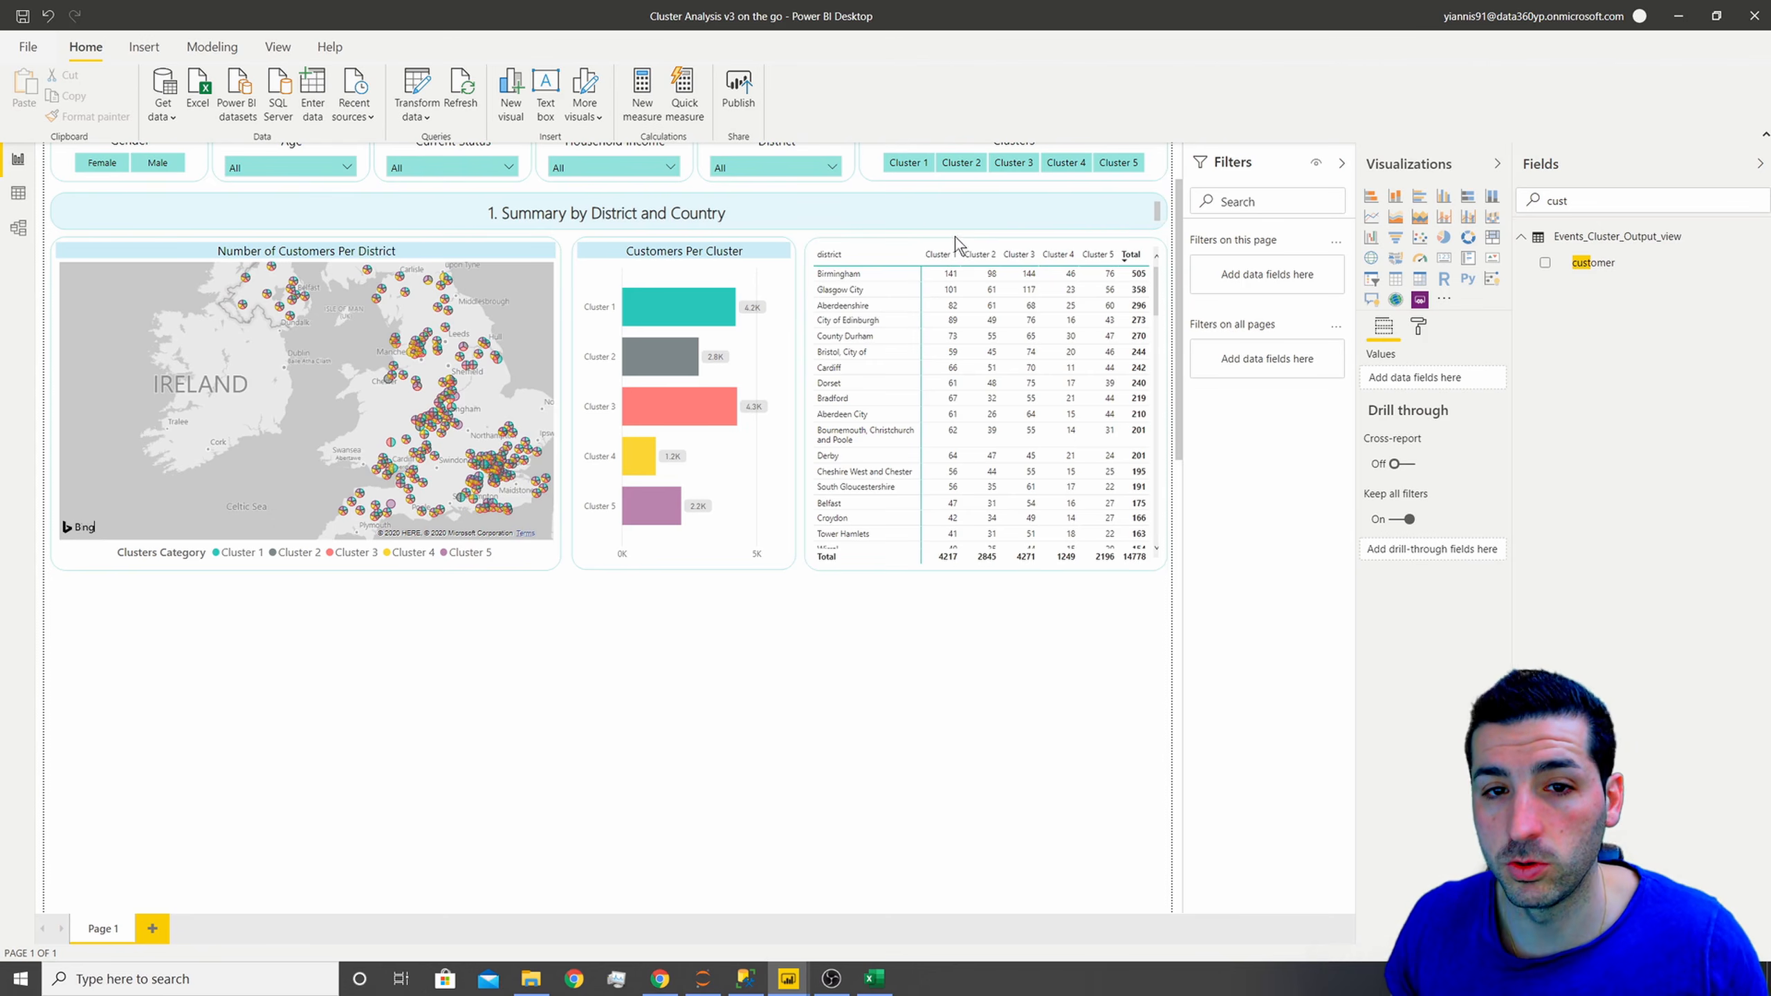
- Set the matrix's title text to "District Breakdown per Cluster"
left_click(1007, 249)
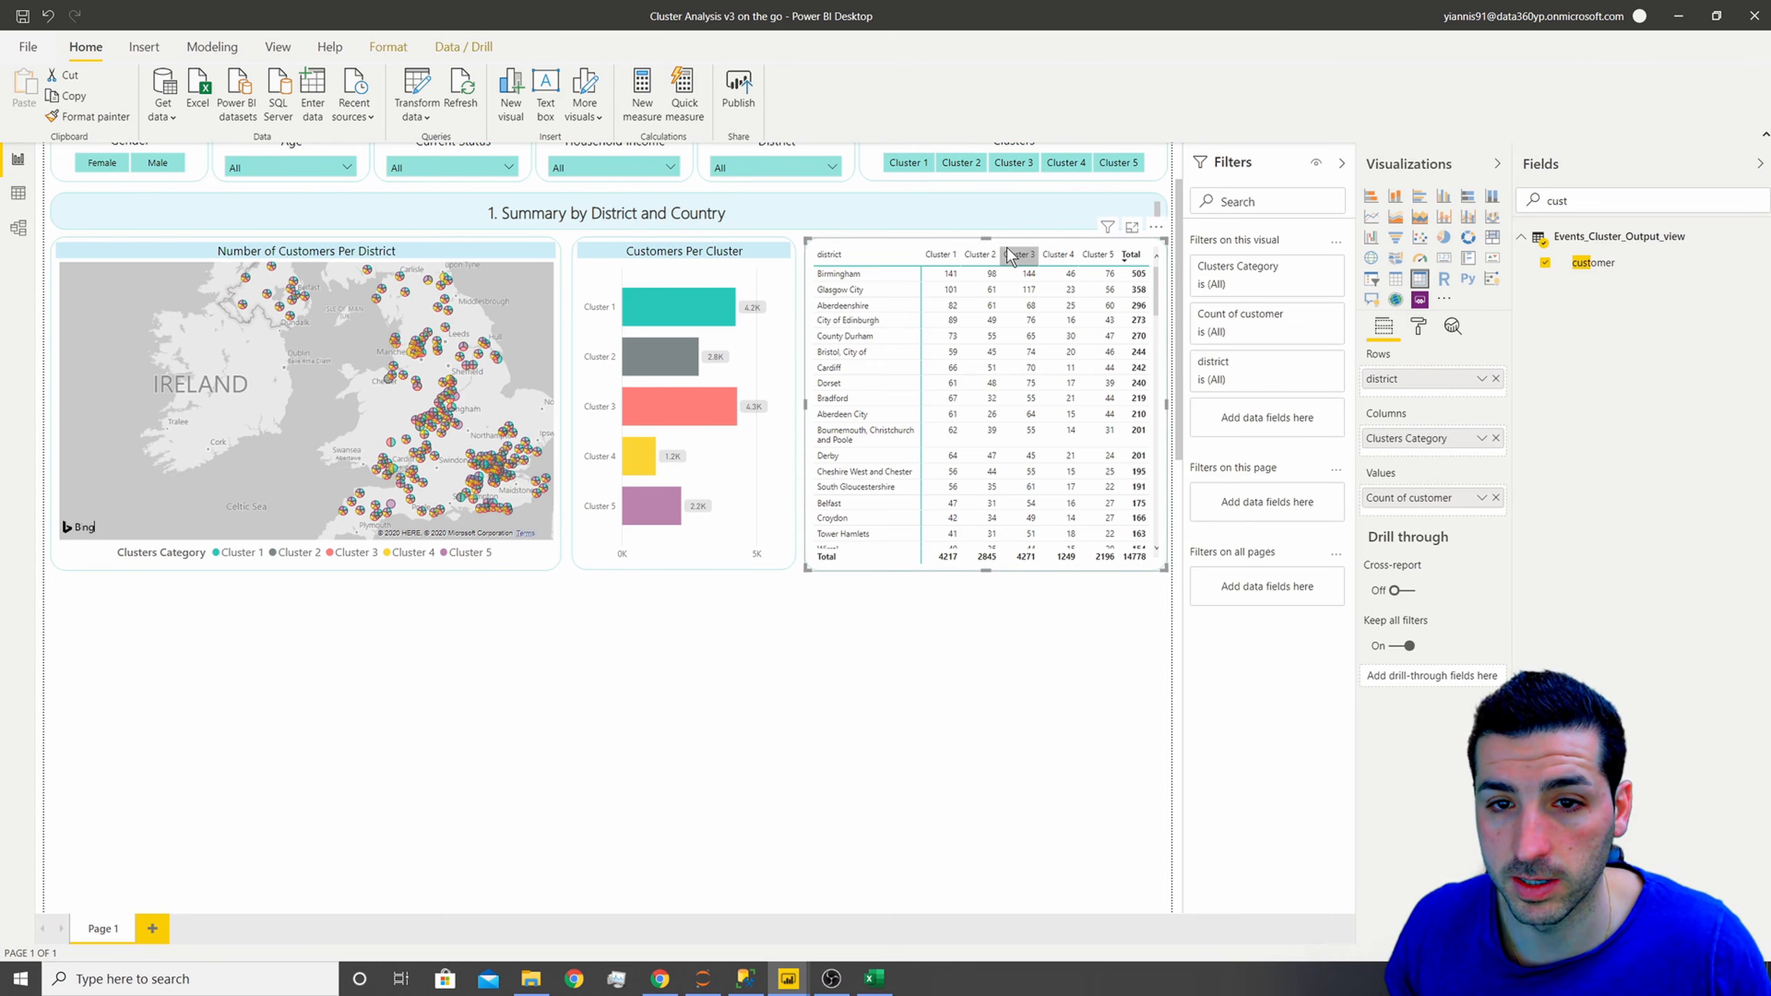
left_click(1418, 326)
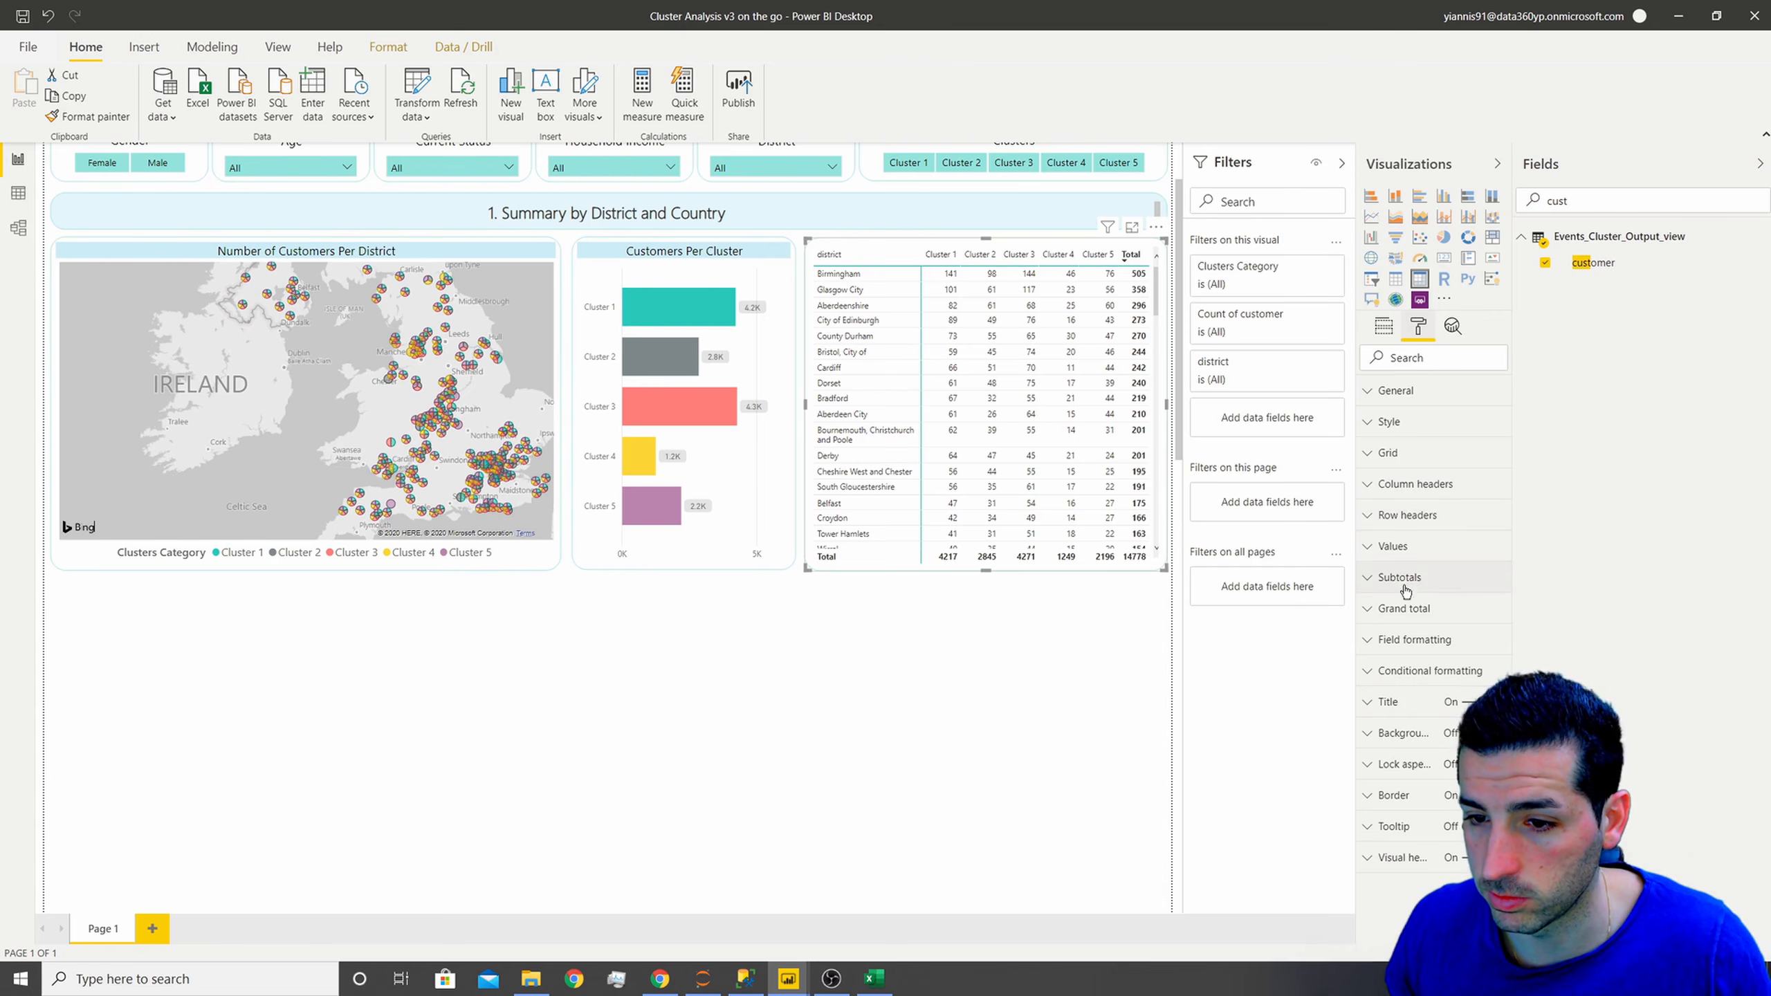
left_click(1391, 702)
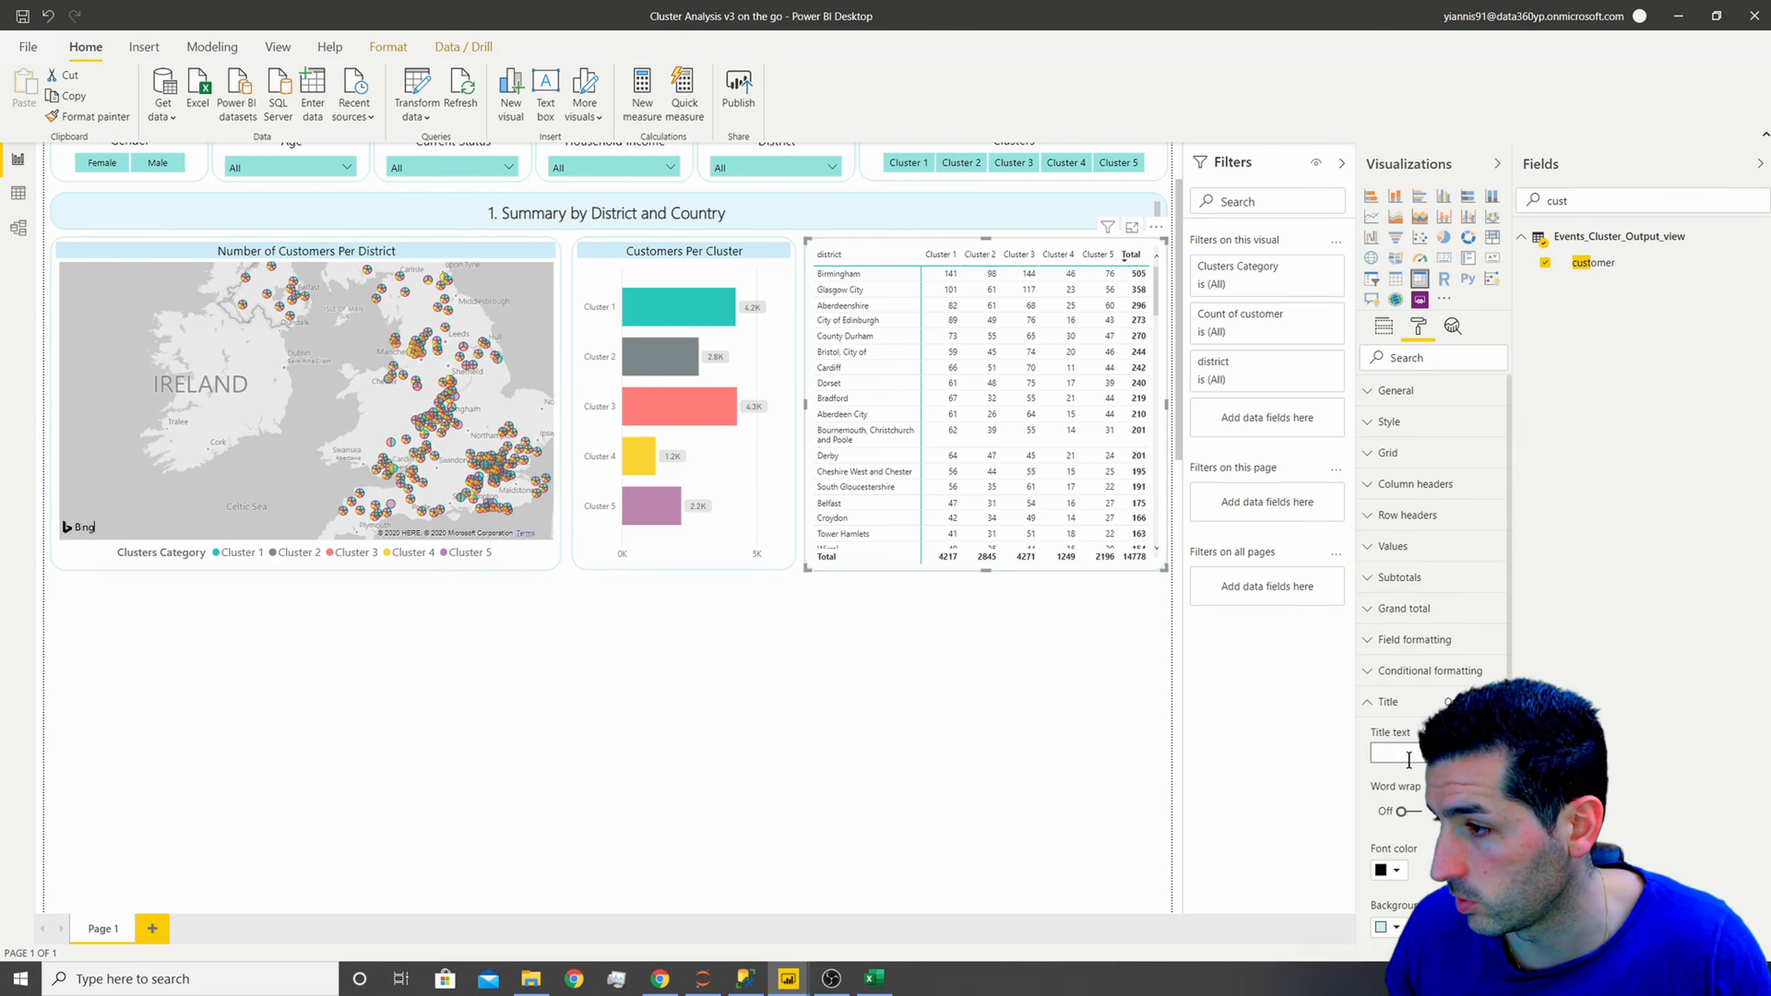
left_click(1409, 760)
type("Dis")
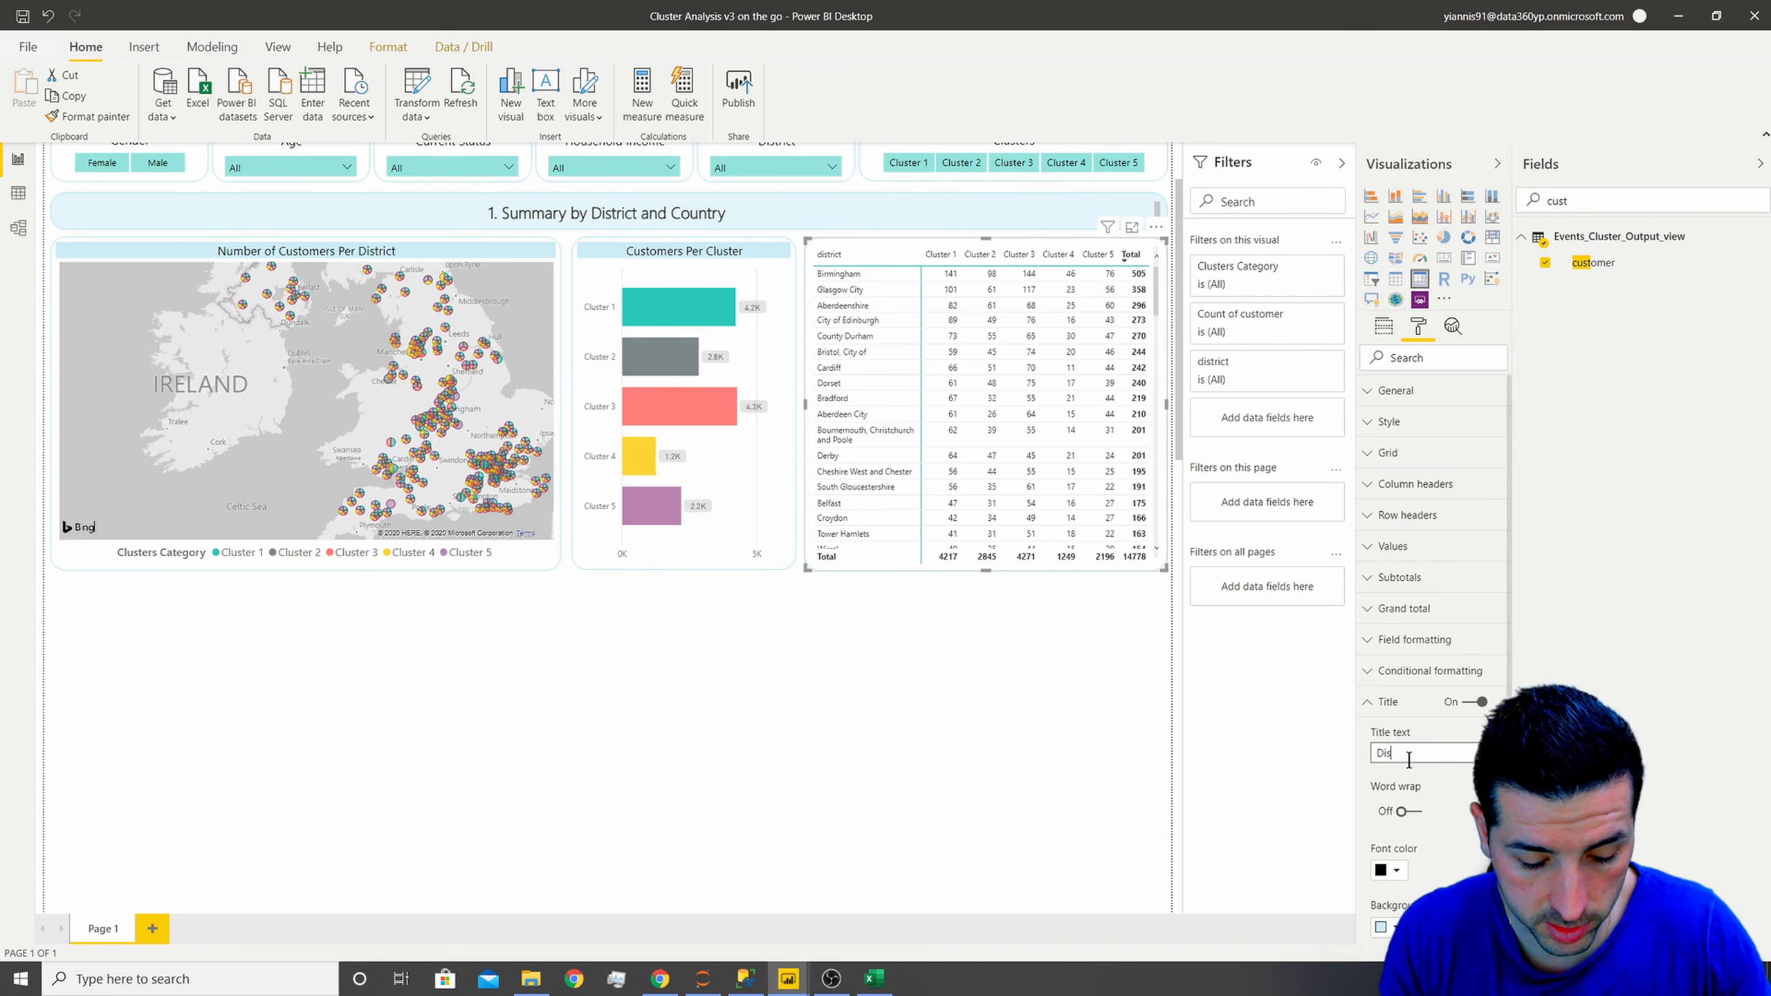
type("trict Brea")
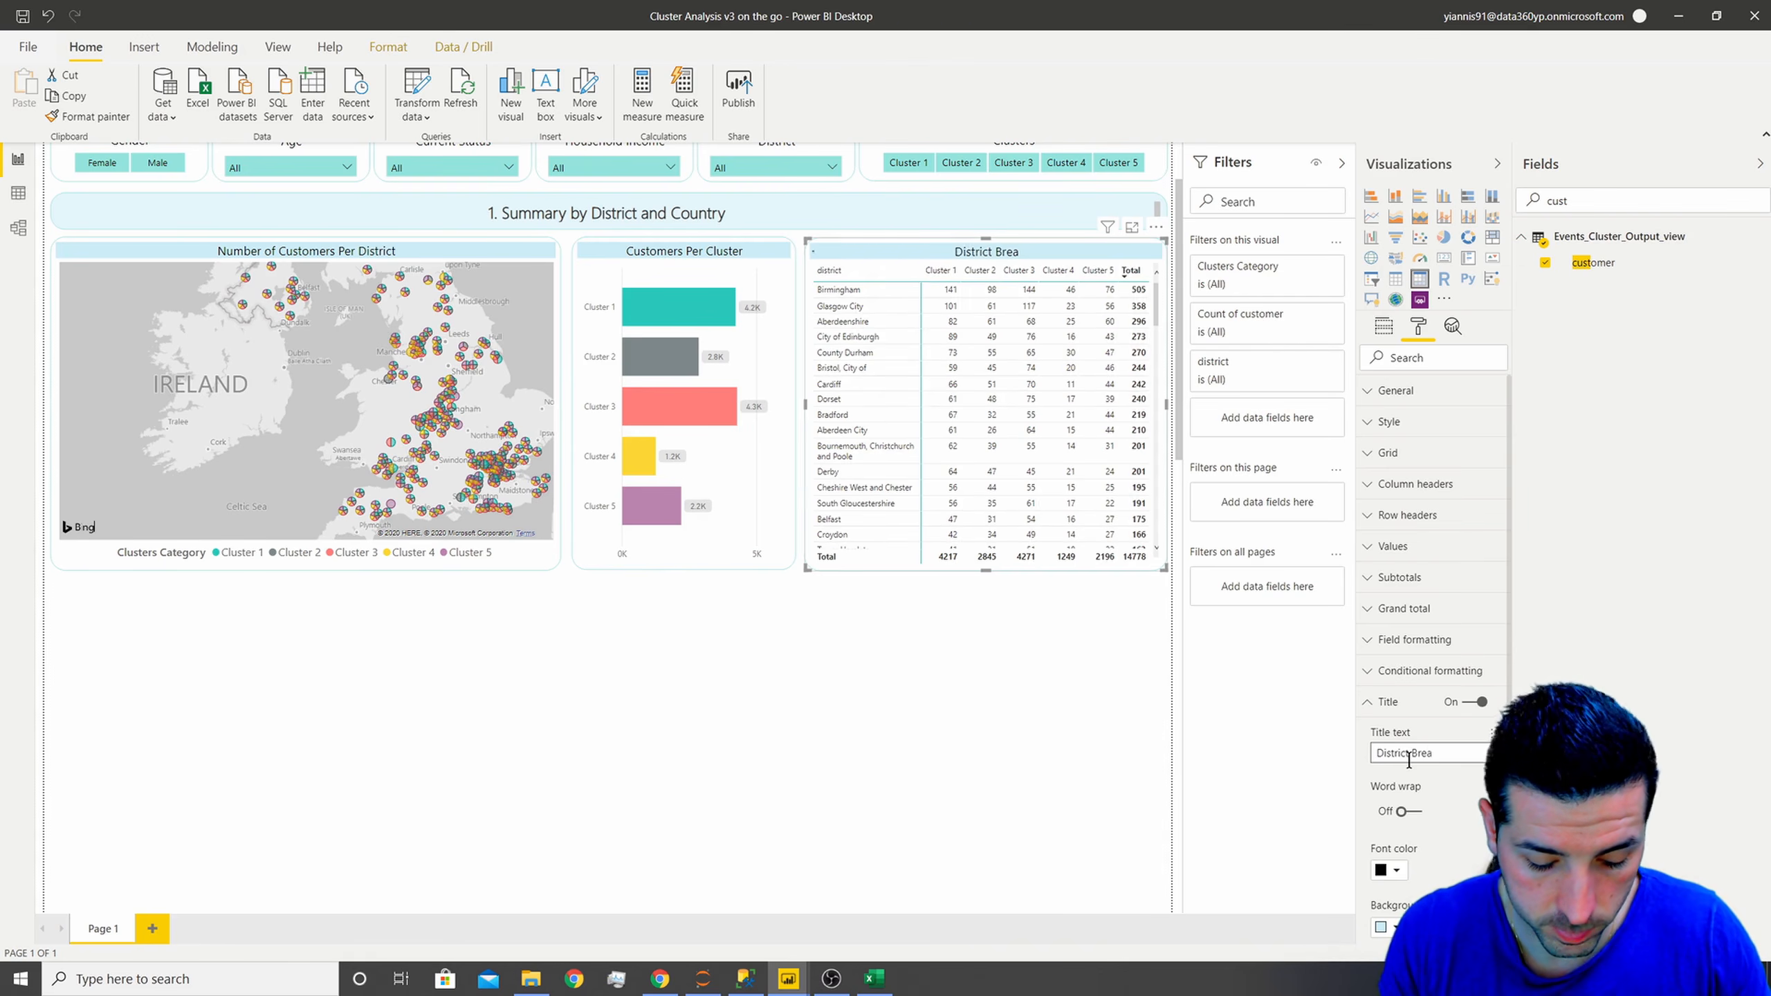
type("kdown per C")
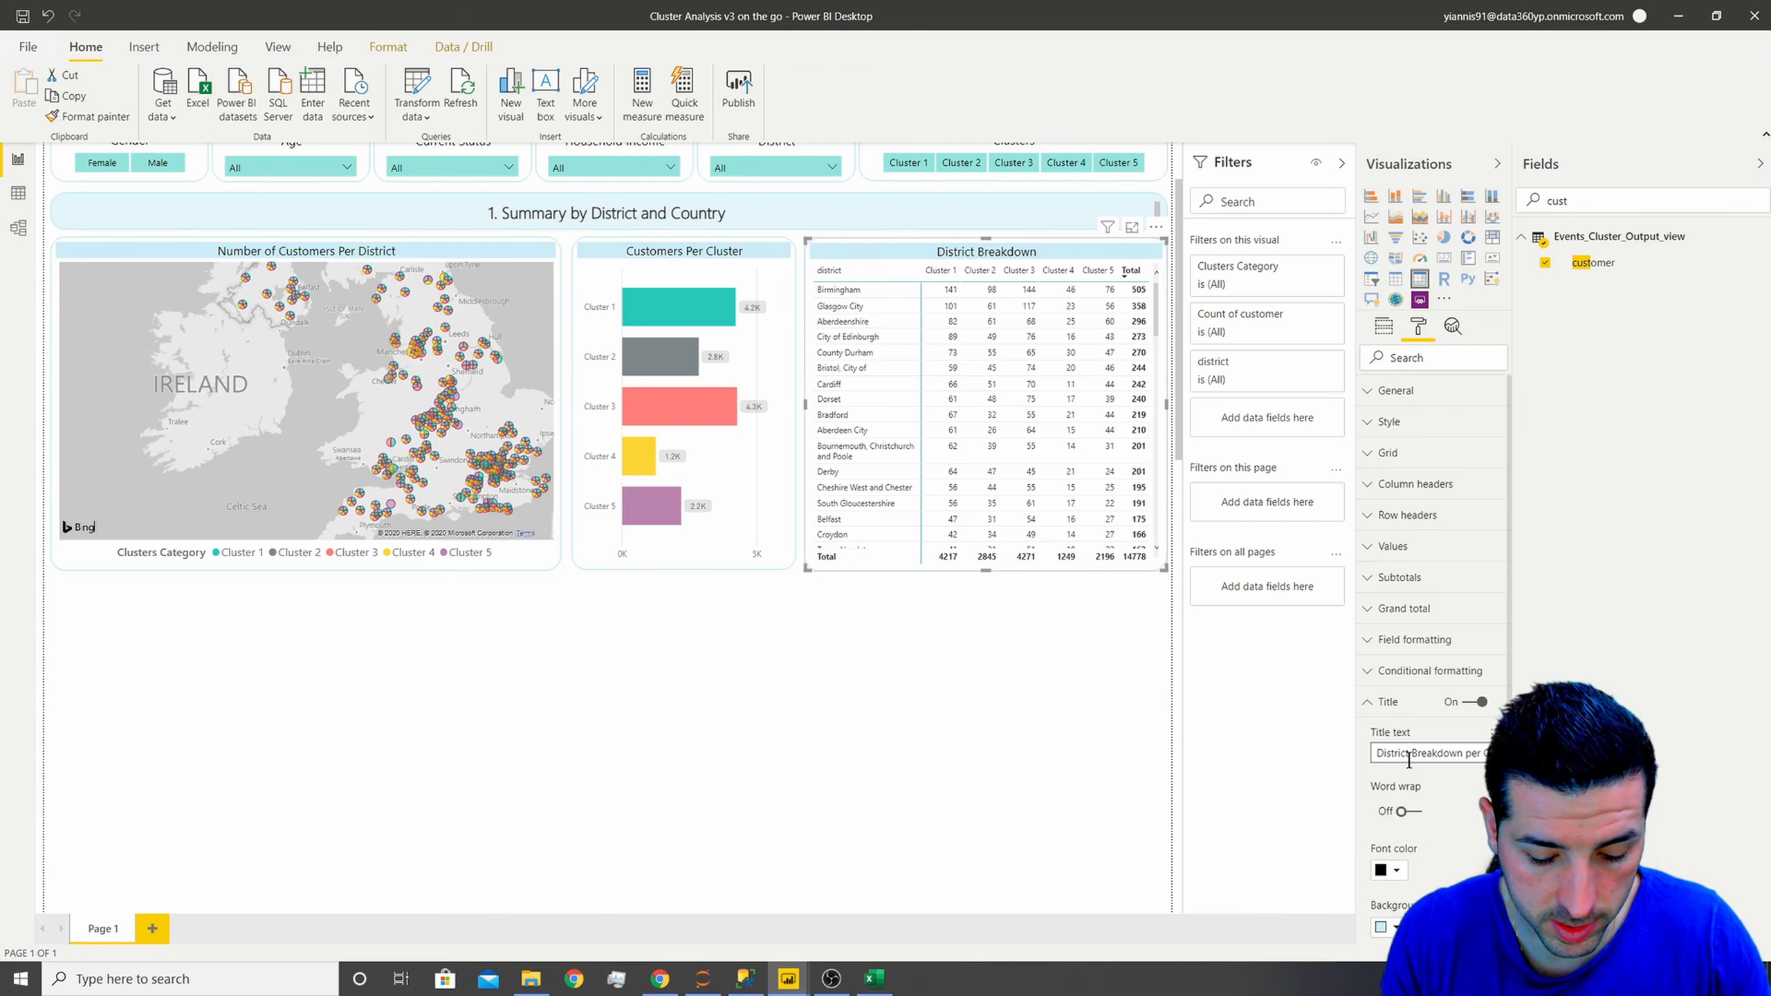
type("luster")
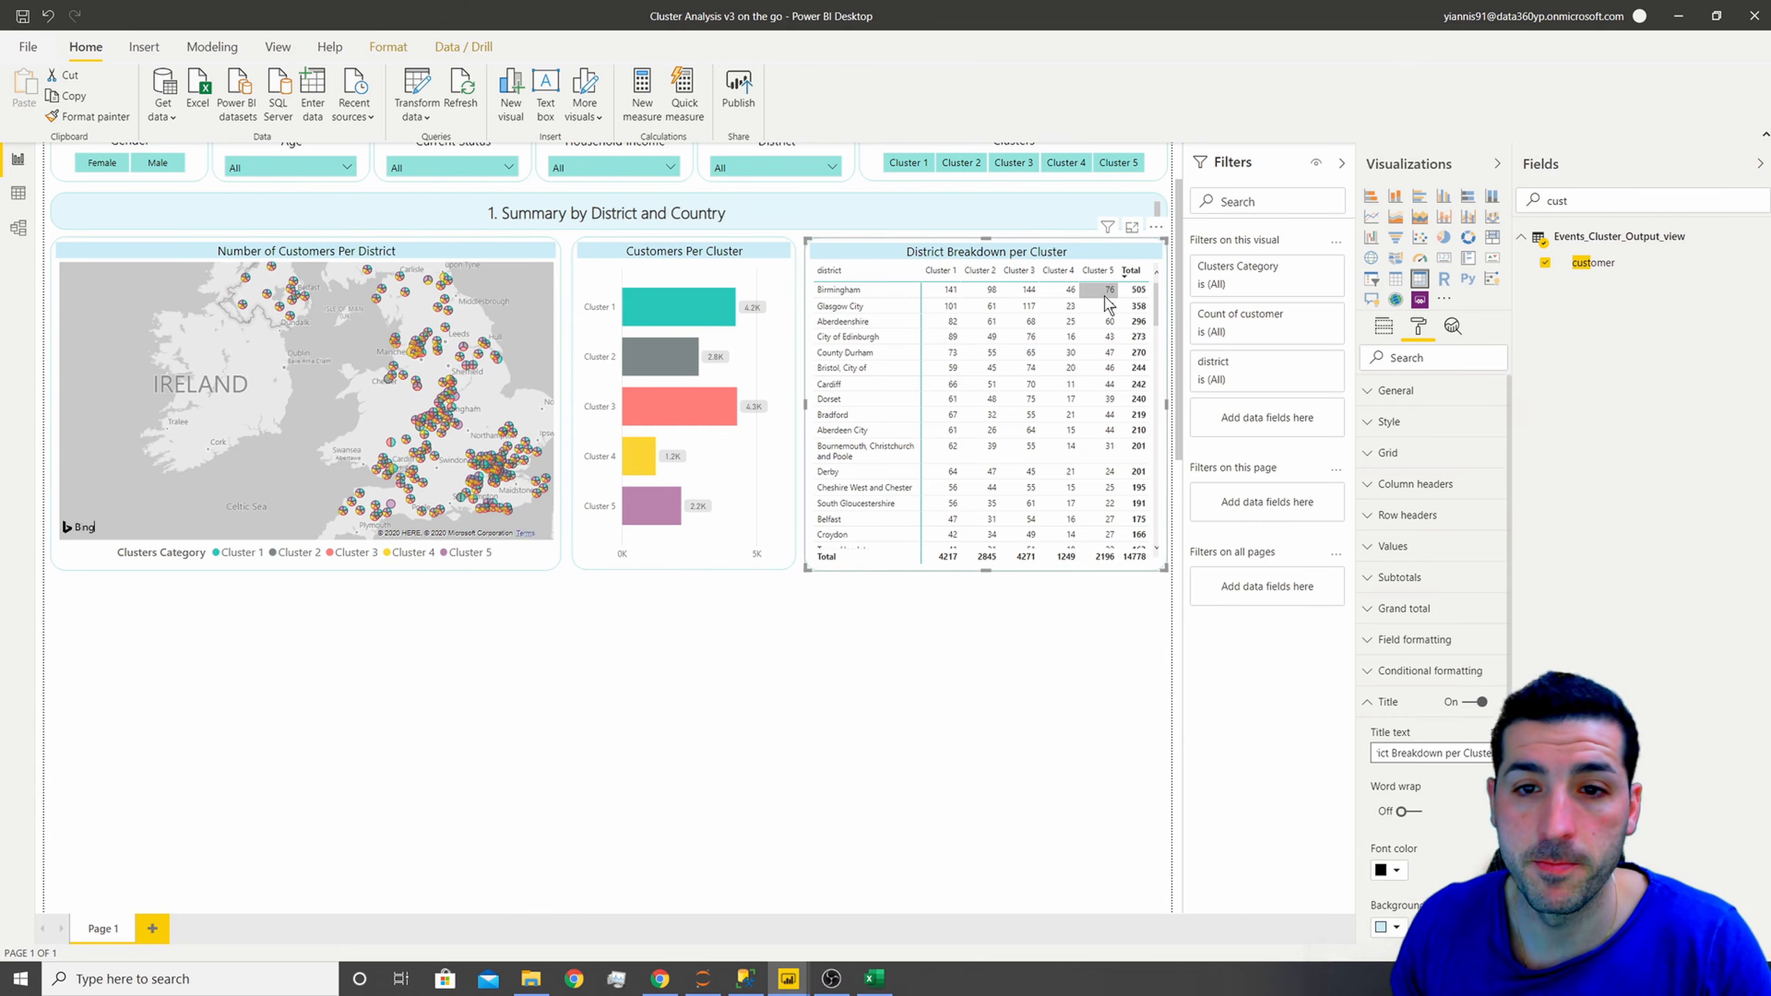
left_click(868, 635)
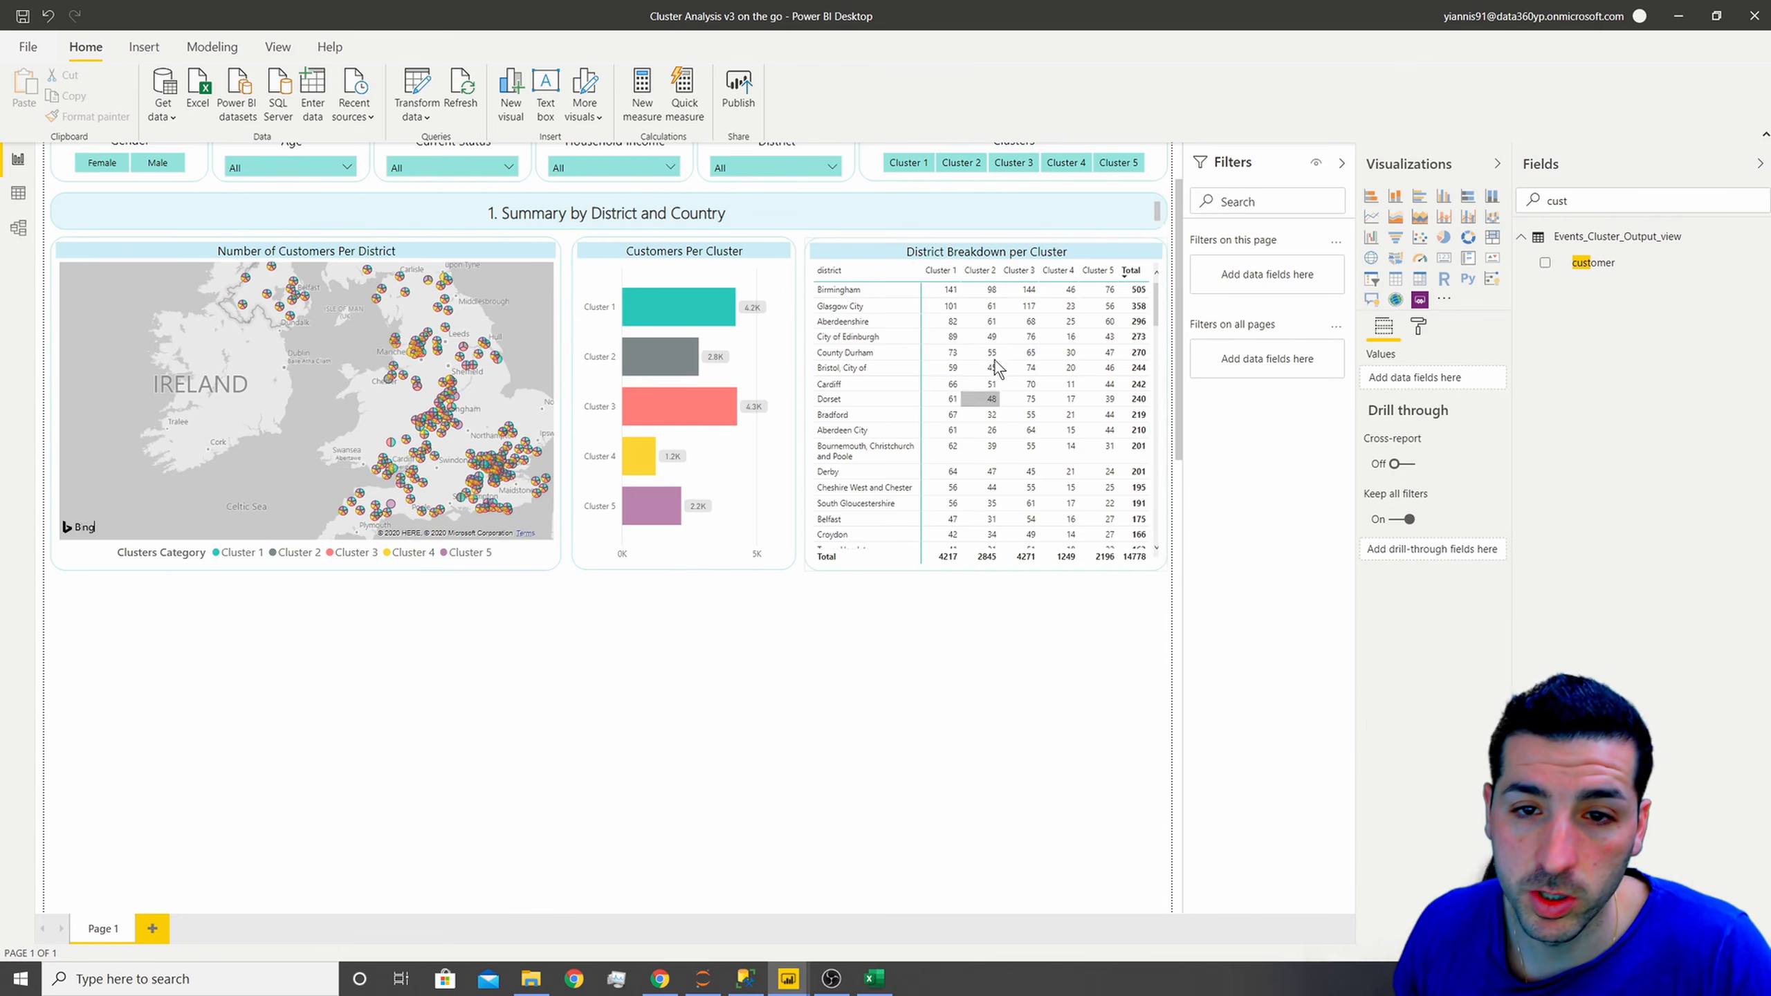
- Rename the matrix's row field for this visual to "District"
left_click(934, 262)
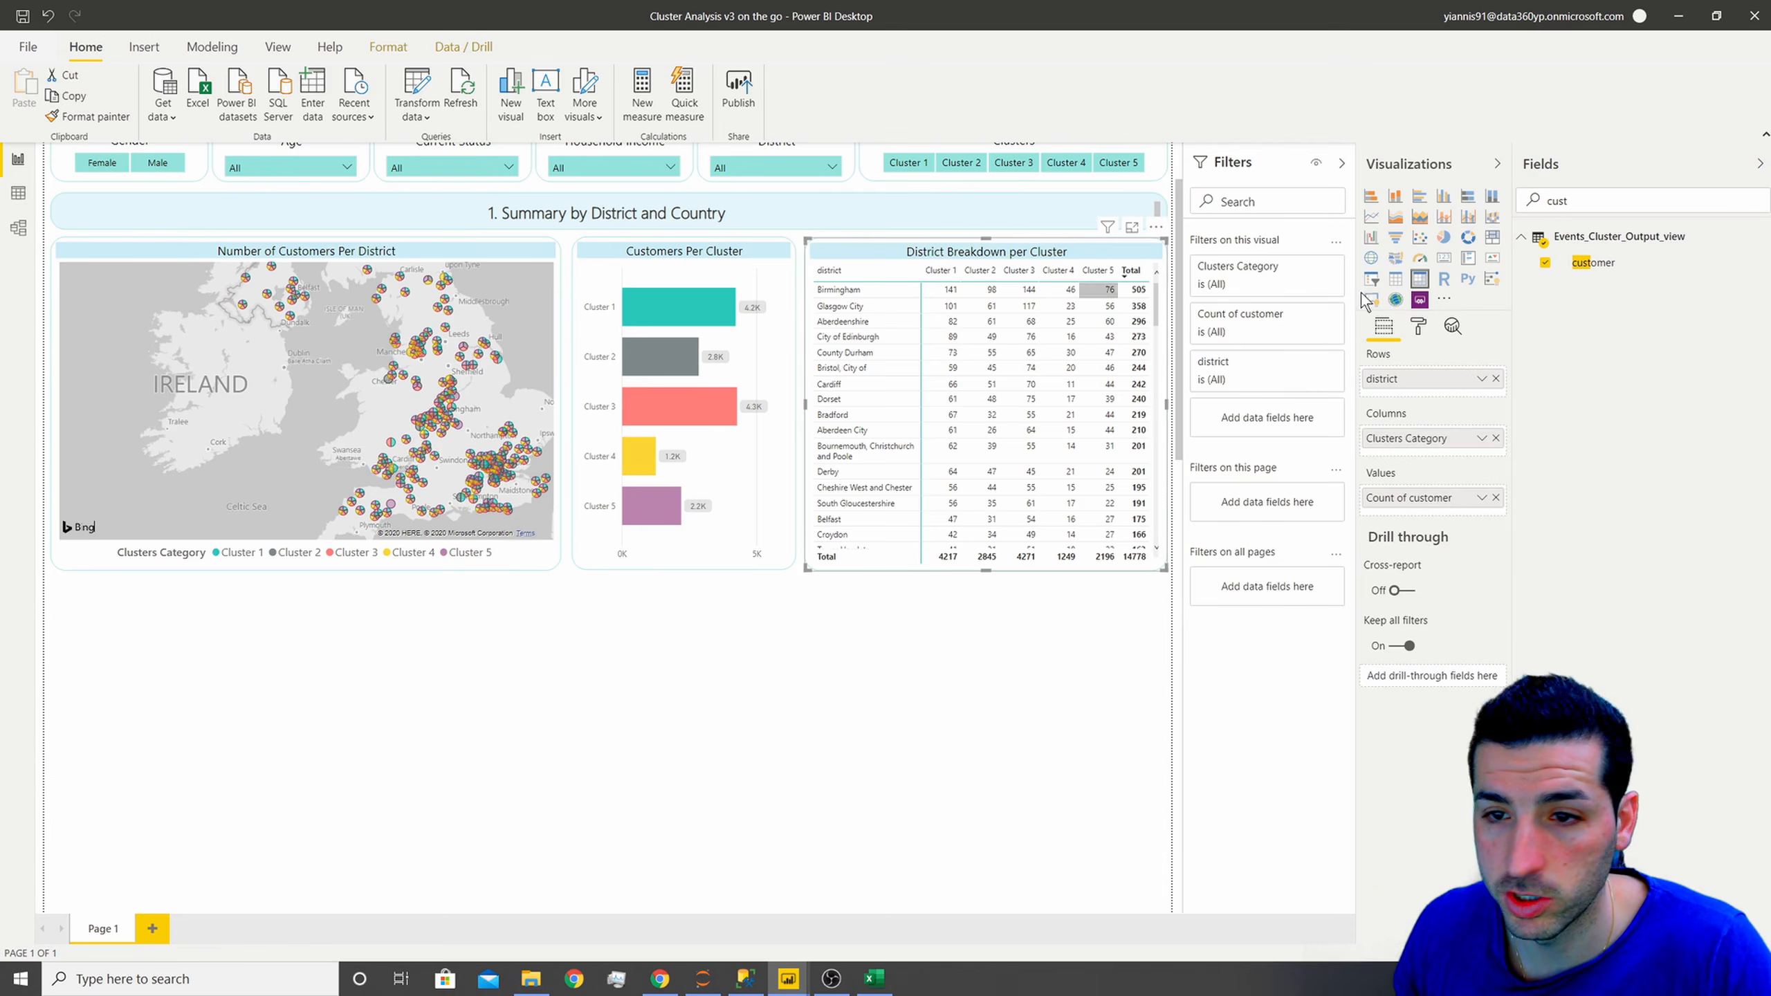
double_click(1378, 381)
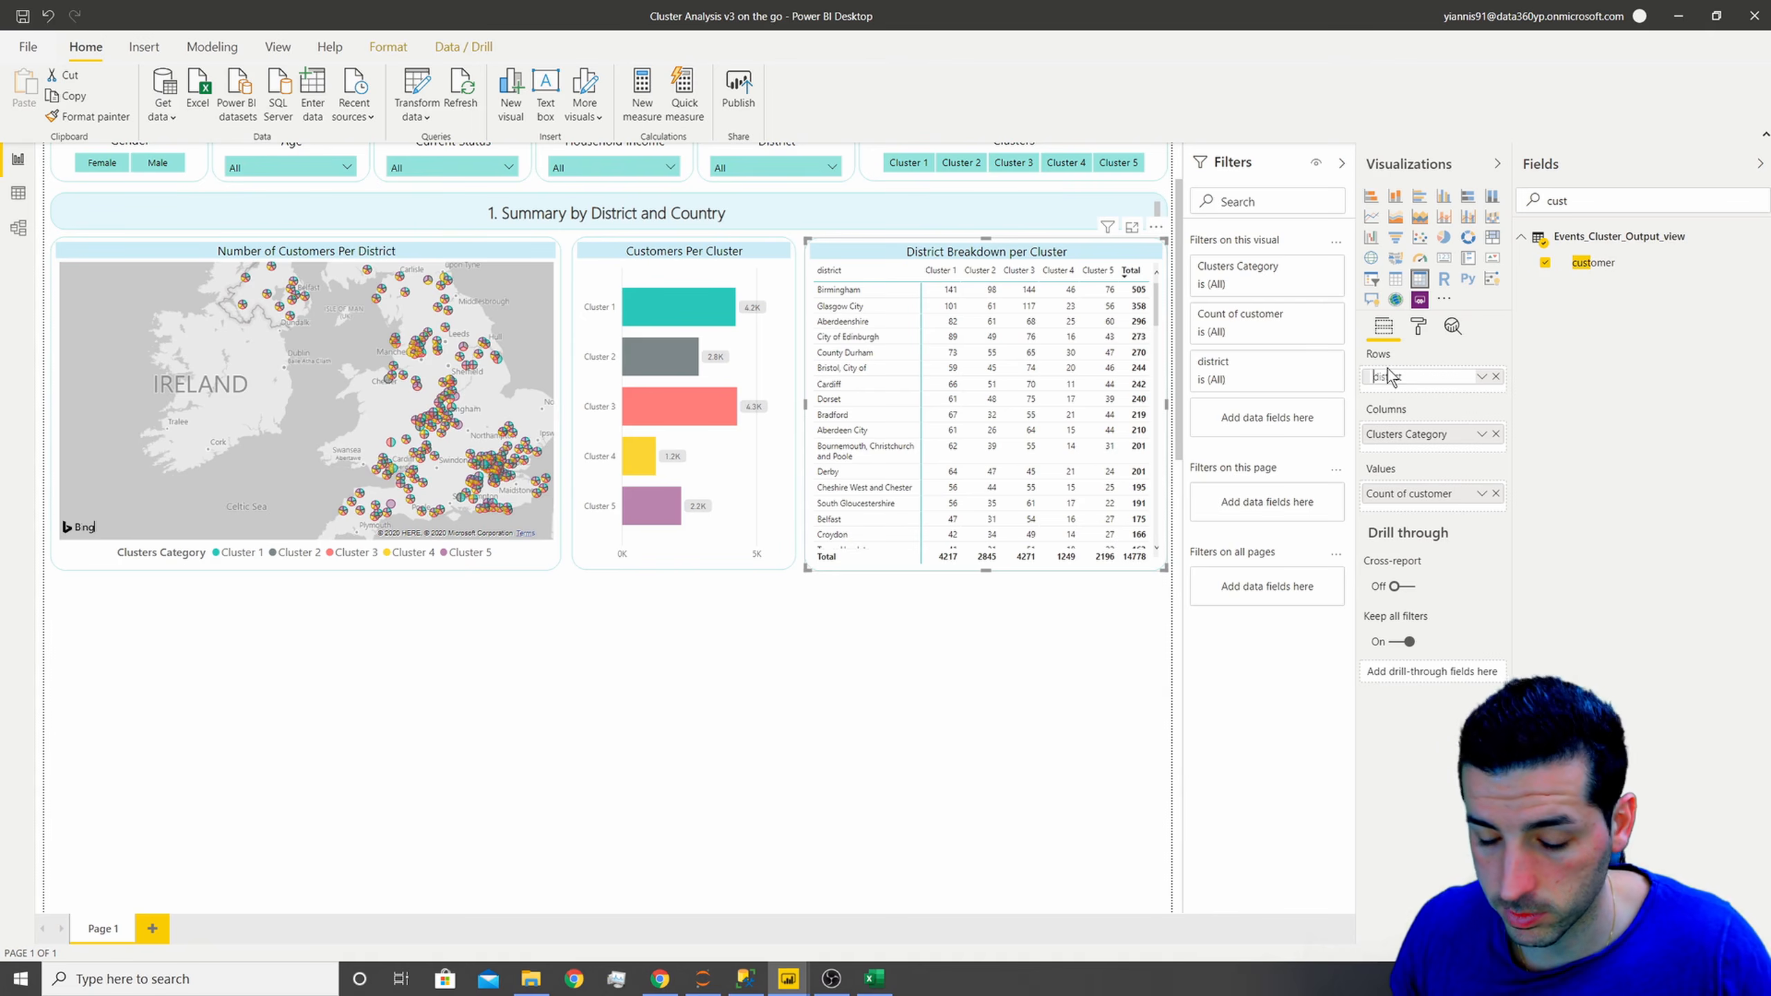
type("District")
left_click(951, 795)
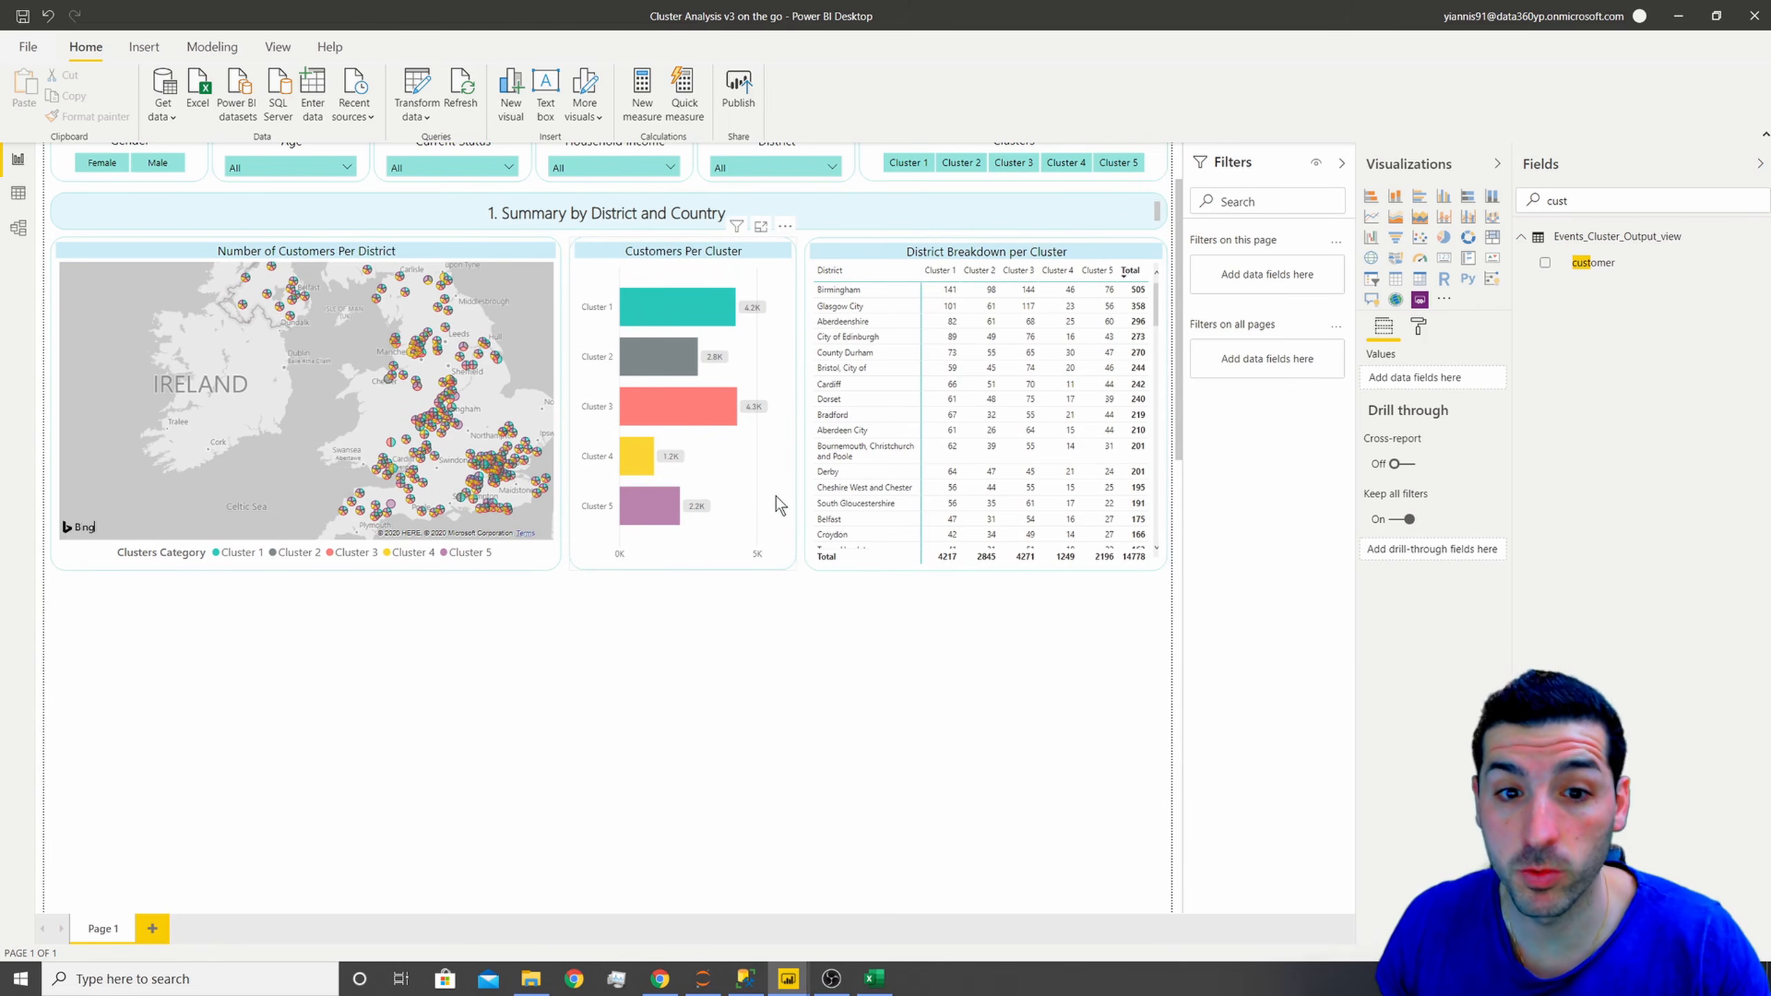
- Test cross-filtering between the visuals by selecting Birmingham in the matrix, and Cluster 2 and Cluster 3 in the bar chart
left_click(839, 293)
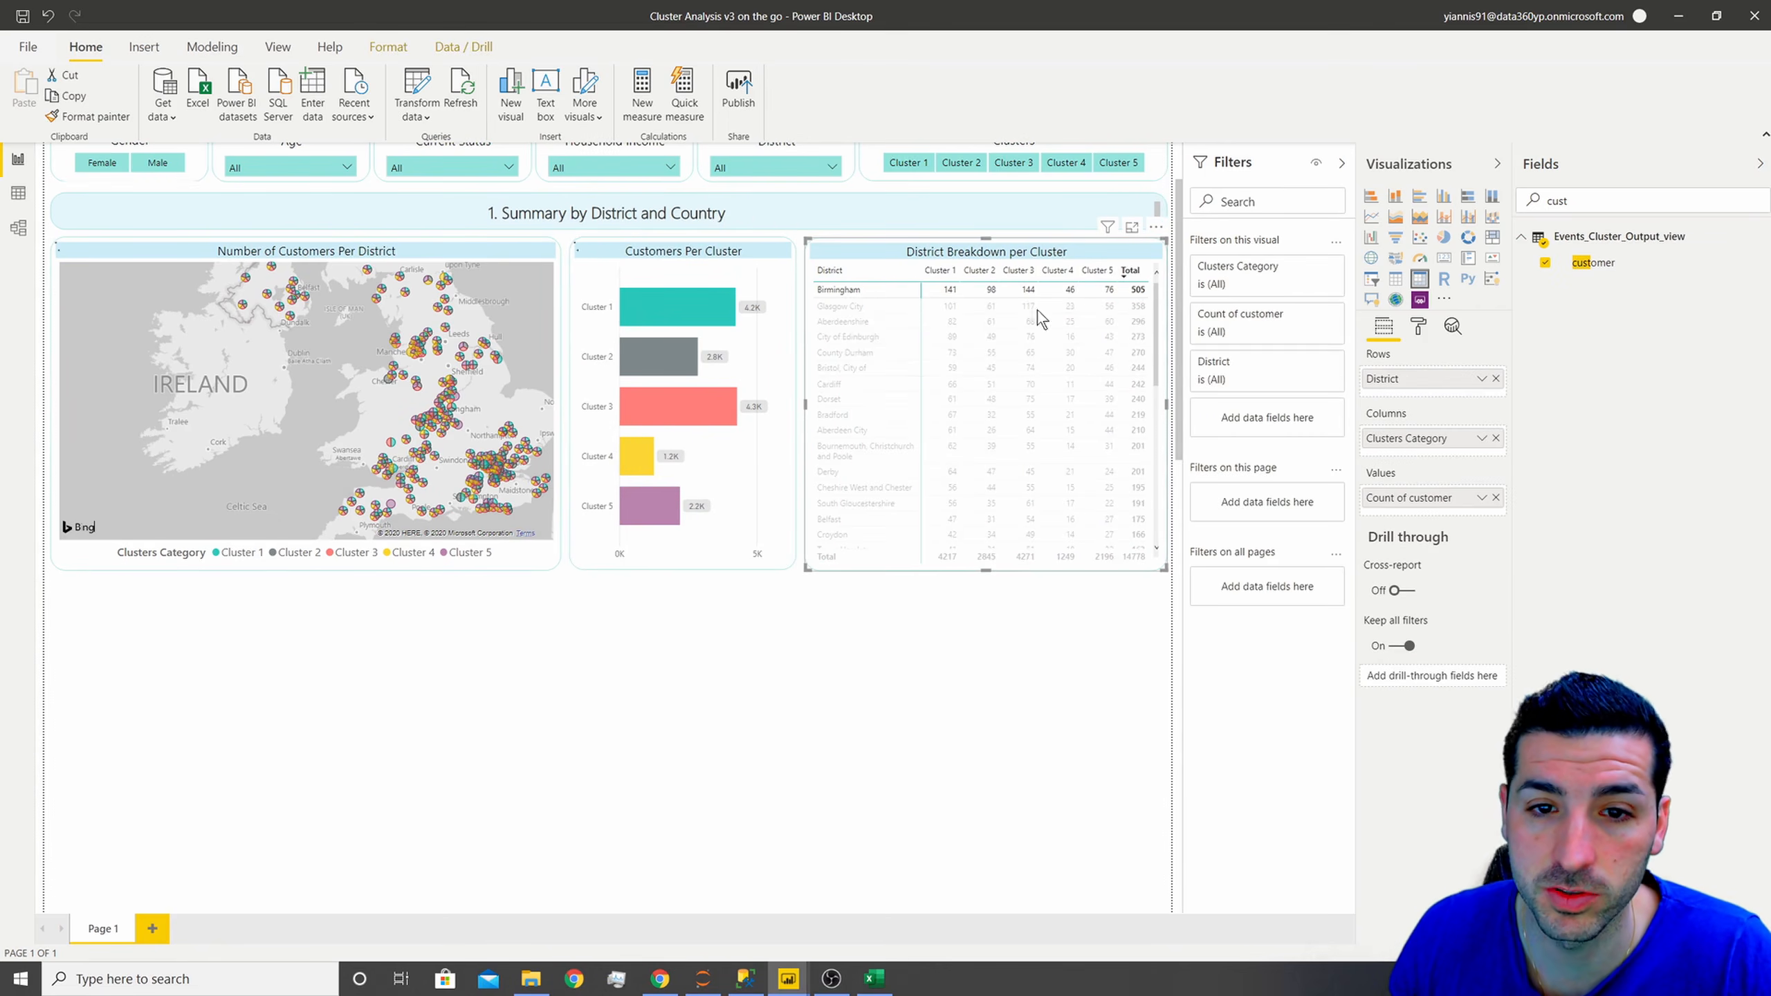
left_click(872, 305)
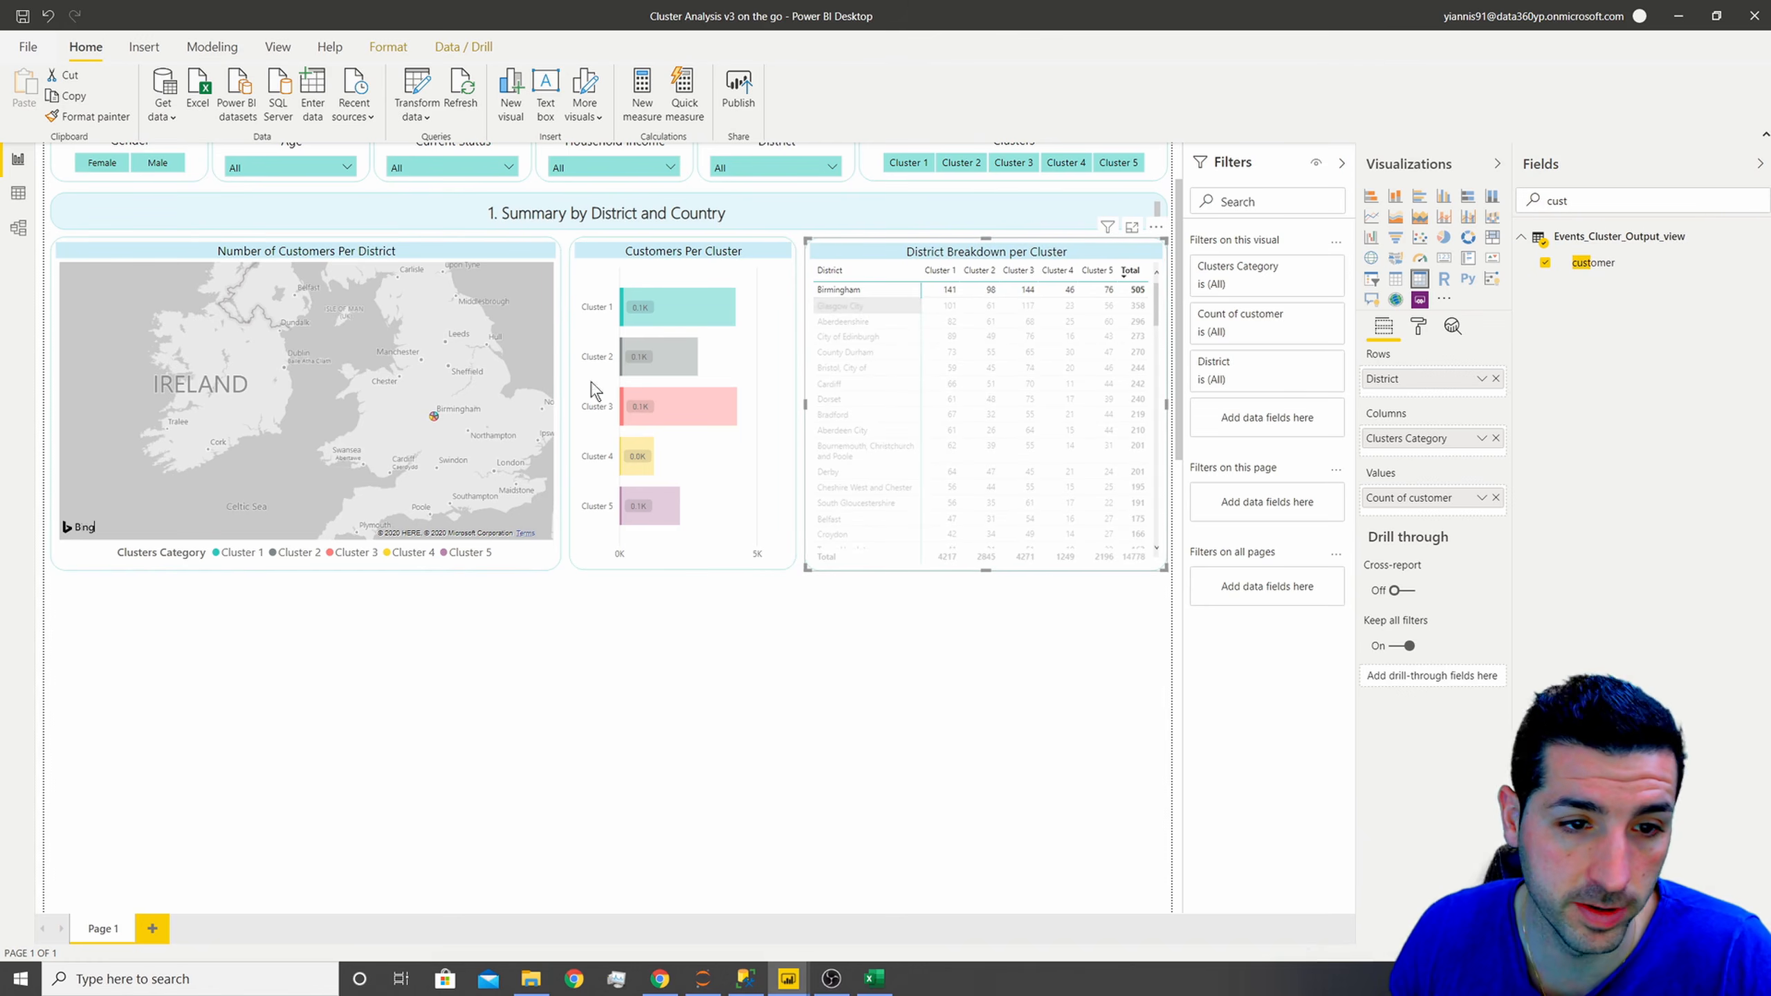
left_click(859, 311)
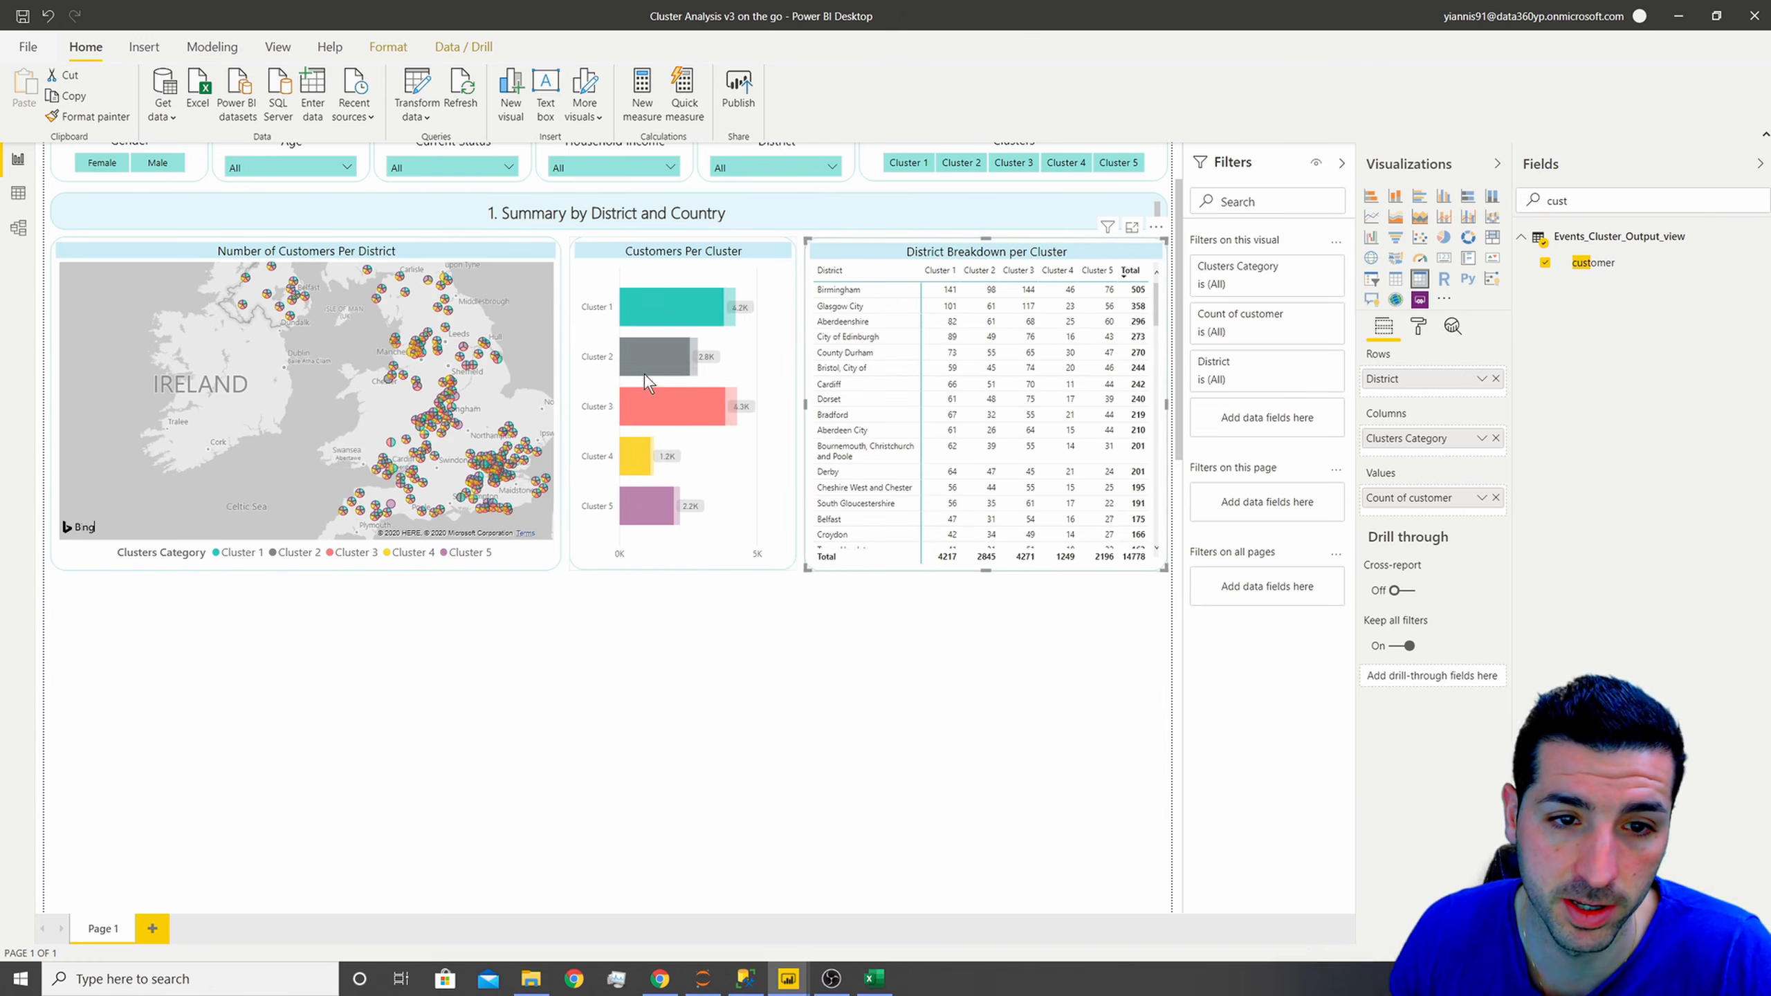
left_click(653, 365)
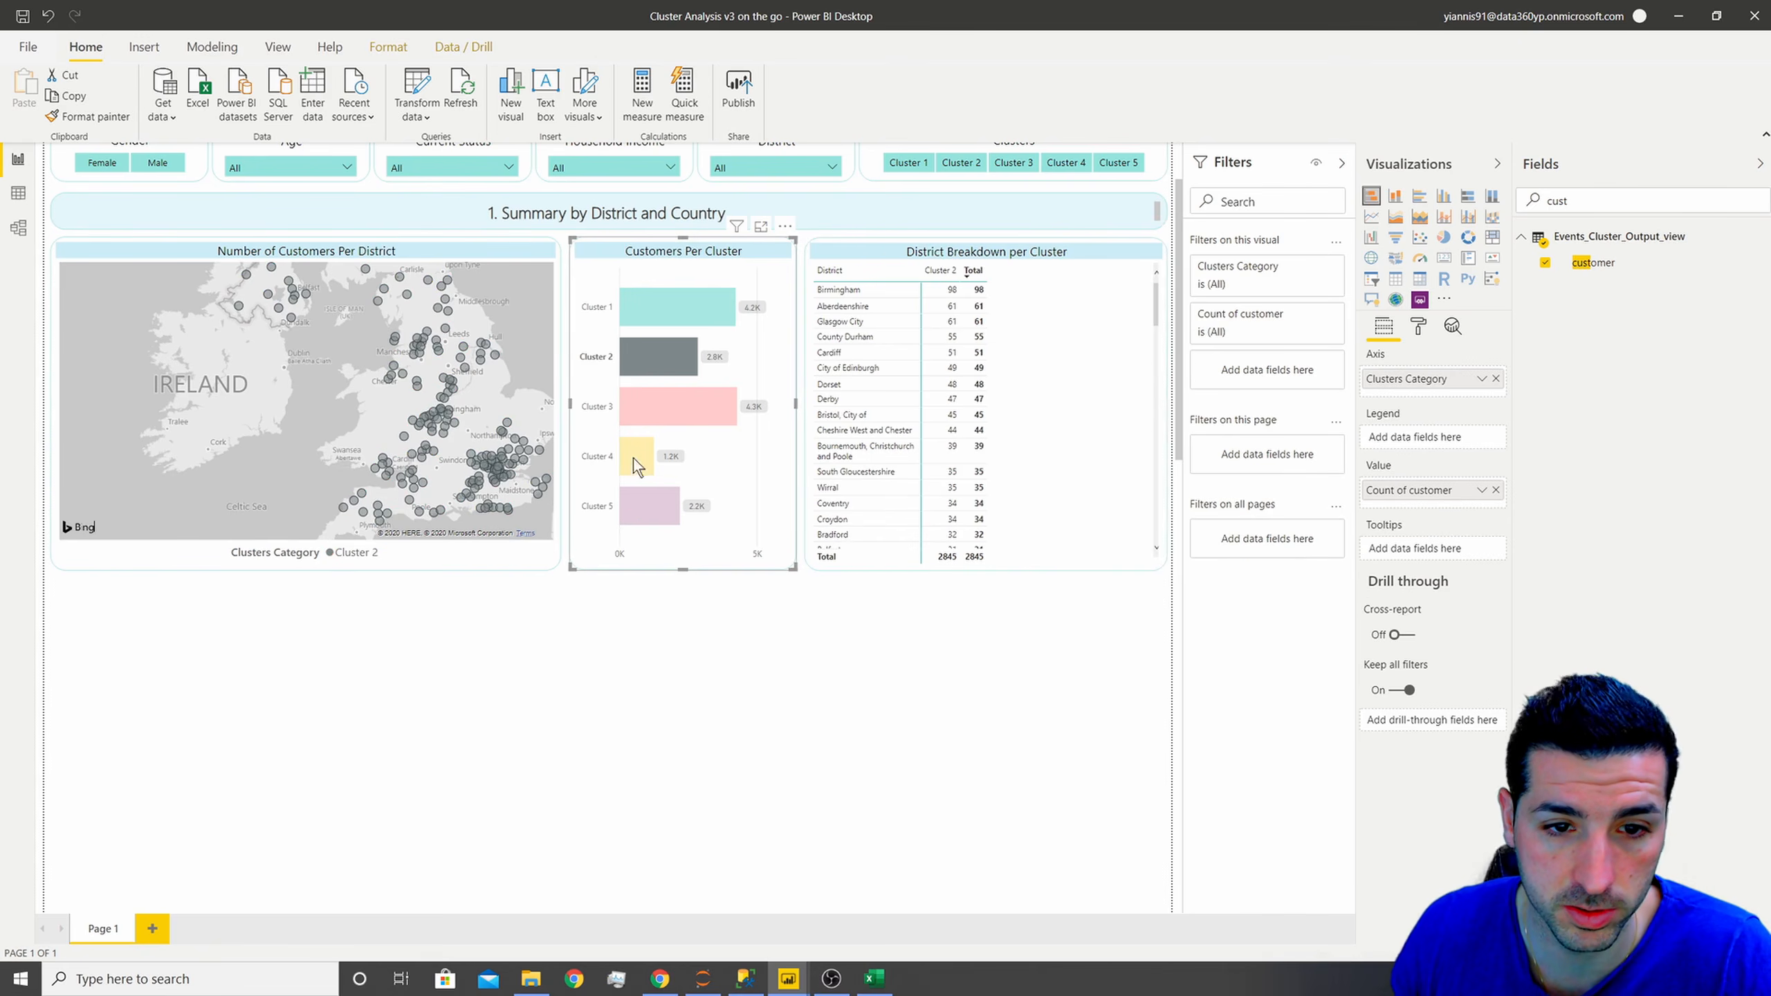
left_click(683, 410)
left_click(642, 409)
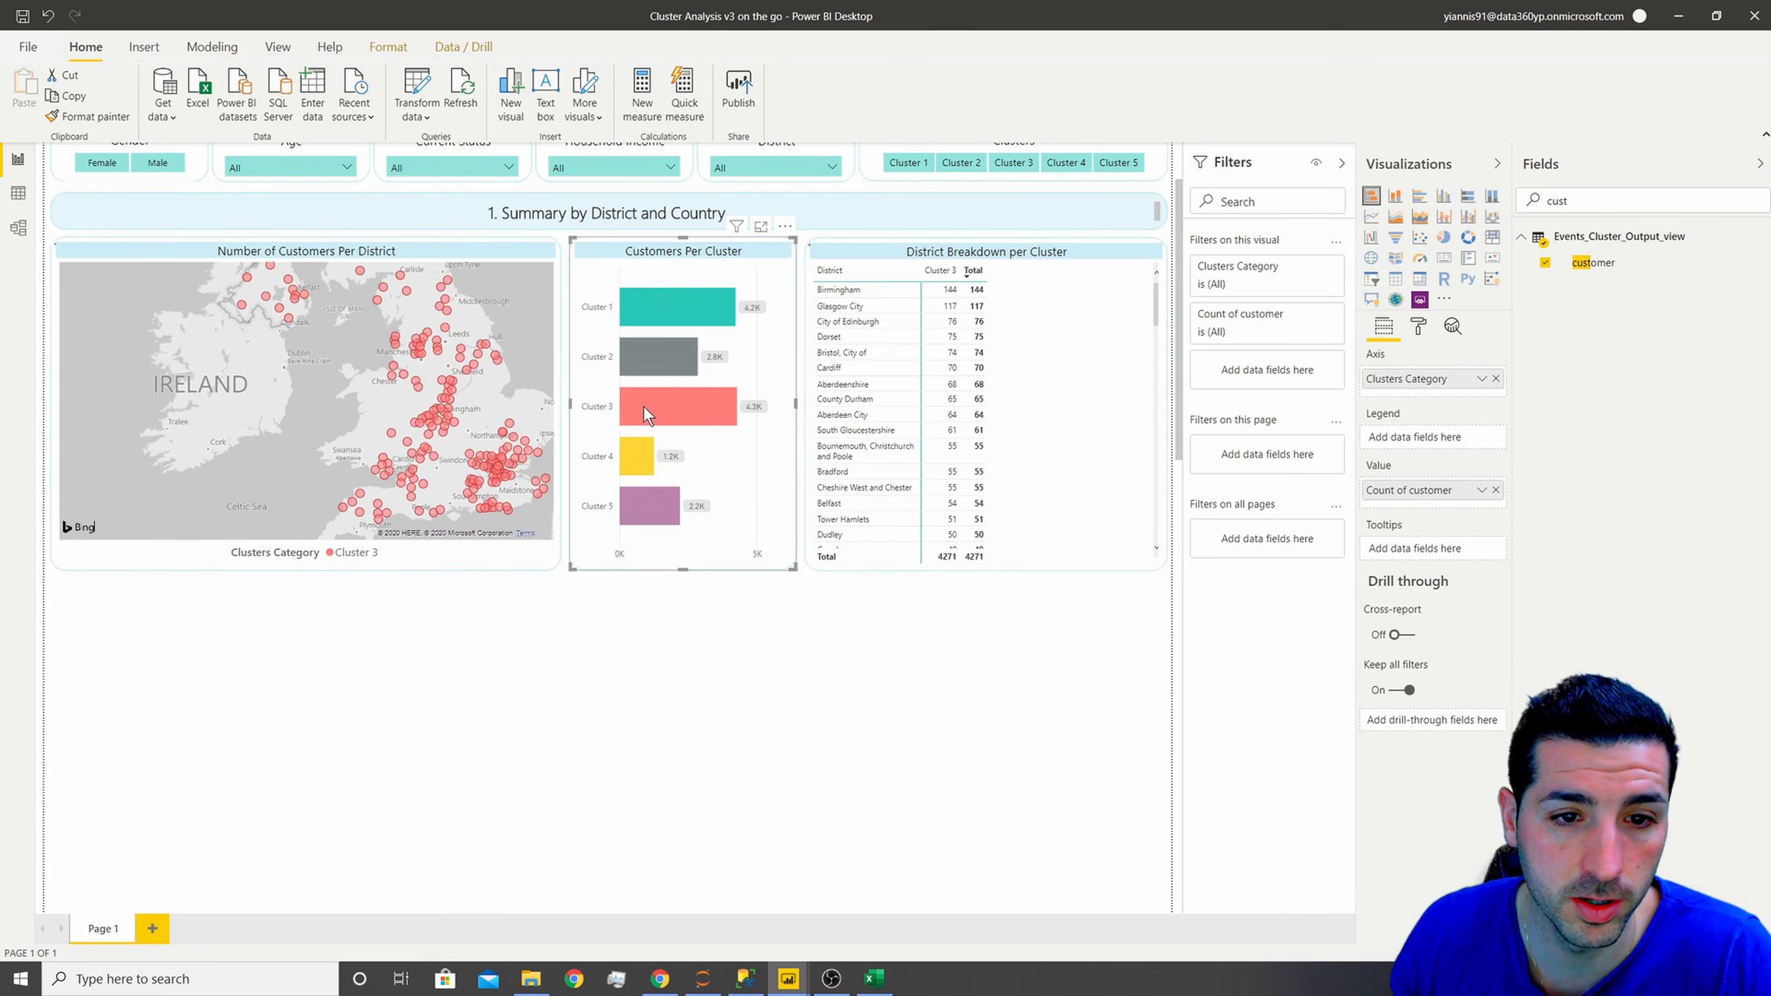
left_click(642, 409)
- Test the slicers by filtering on gender and the Aberdeenshire district, and clear both selections
left_click(148, 162)
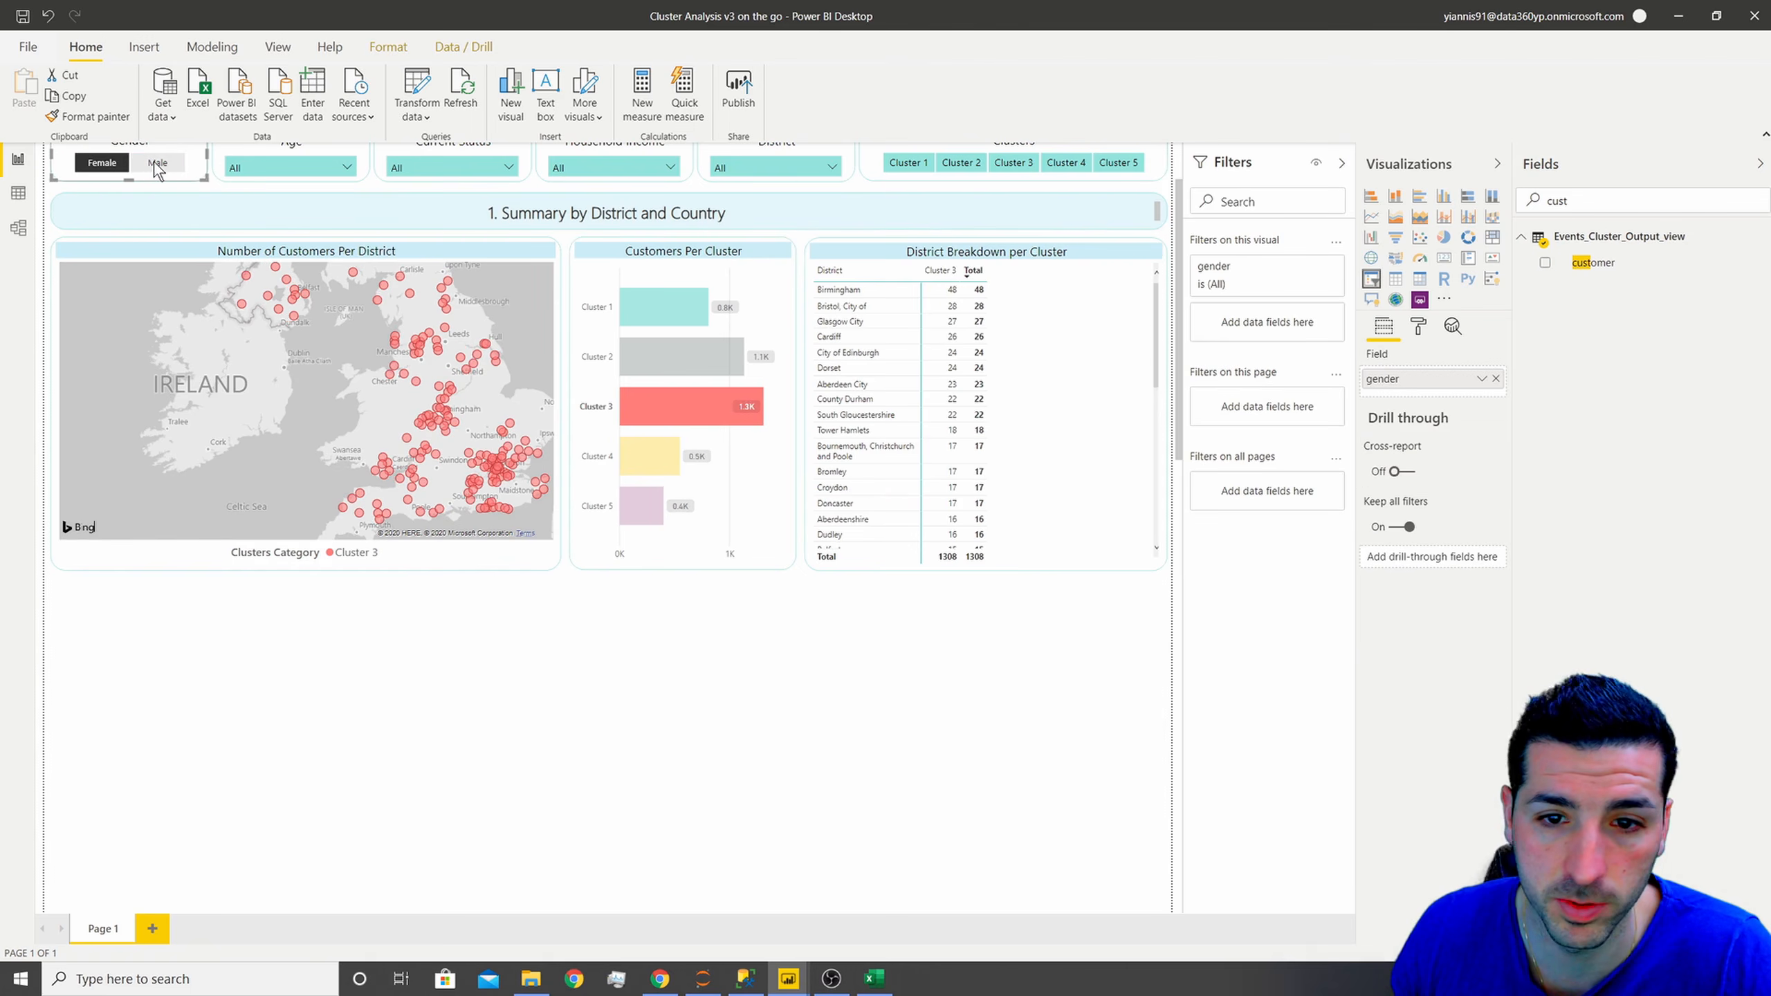
left_click(774, 167)
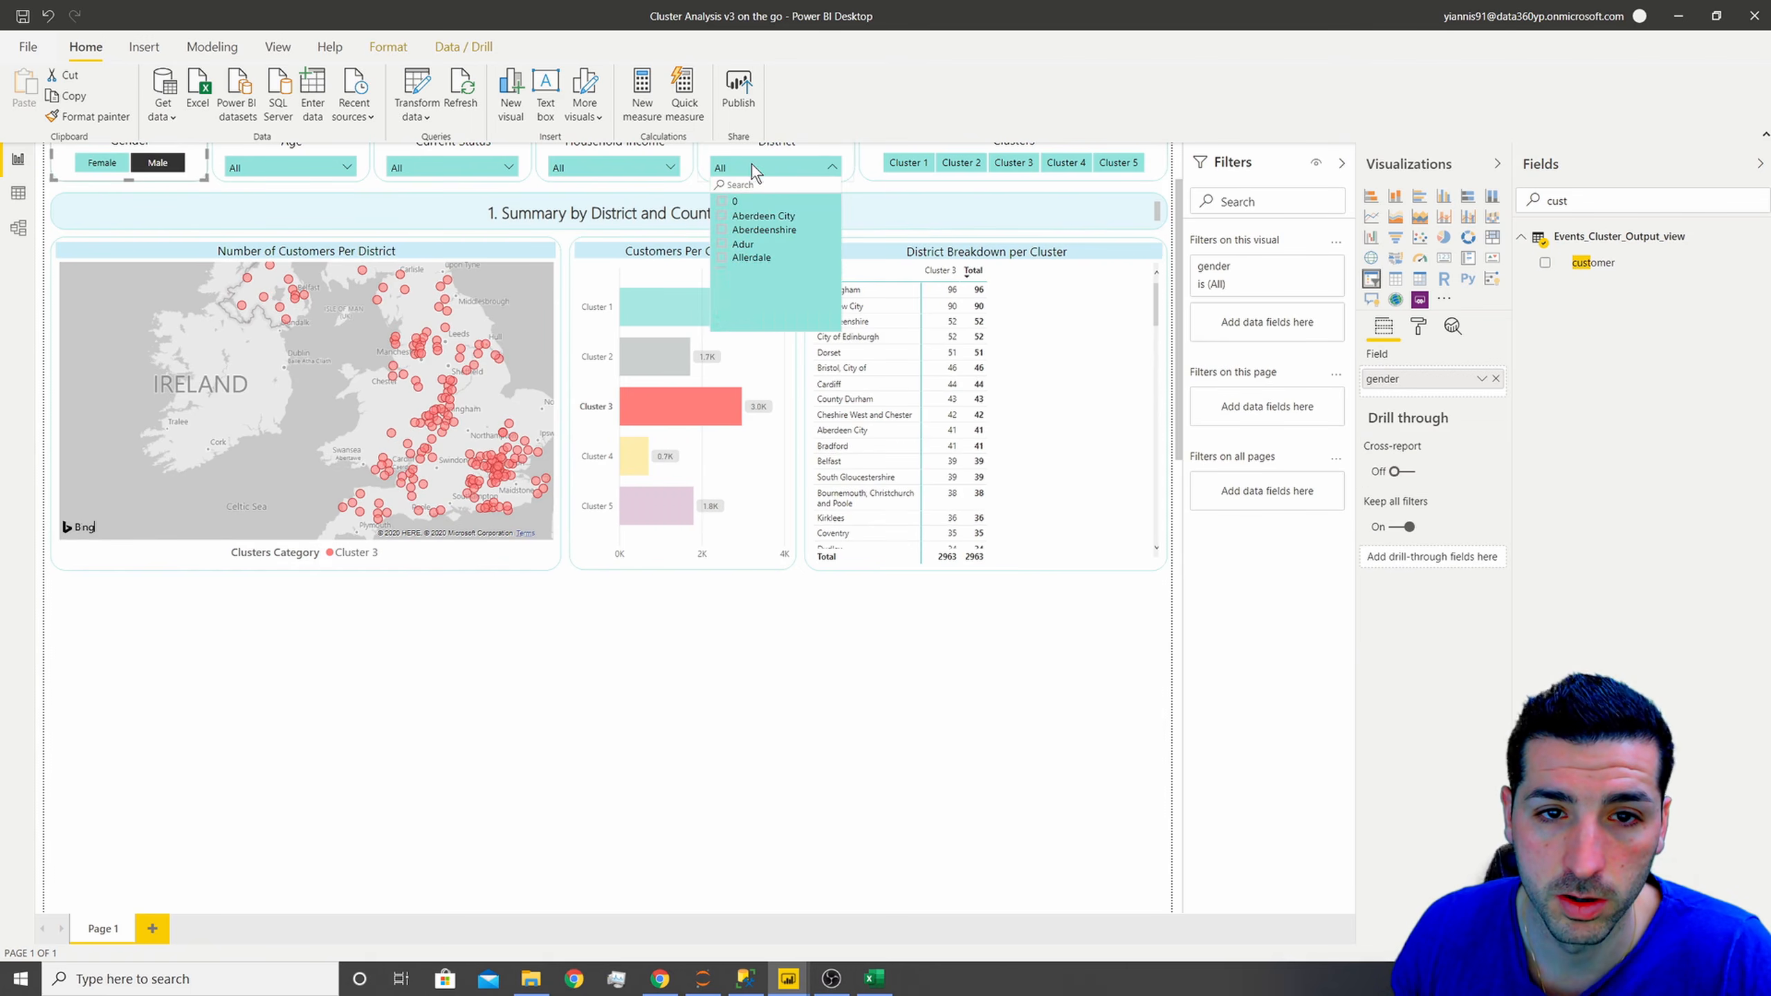
left_click(761, 231)
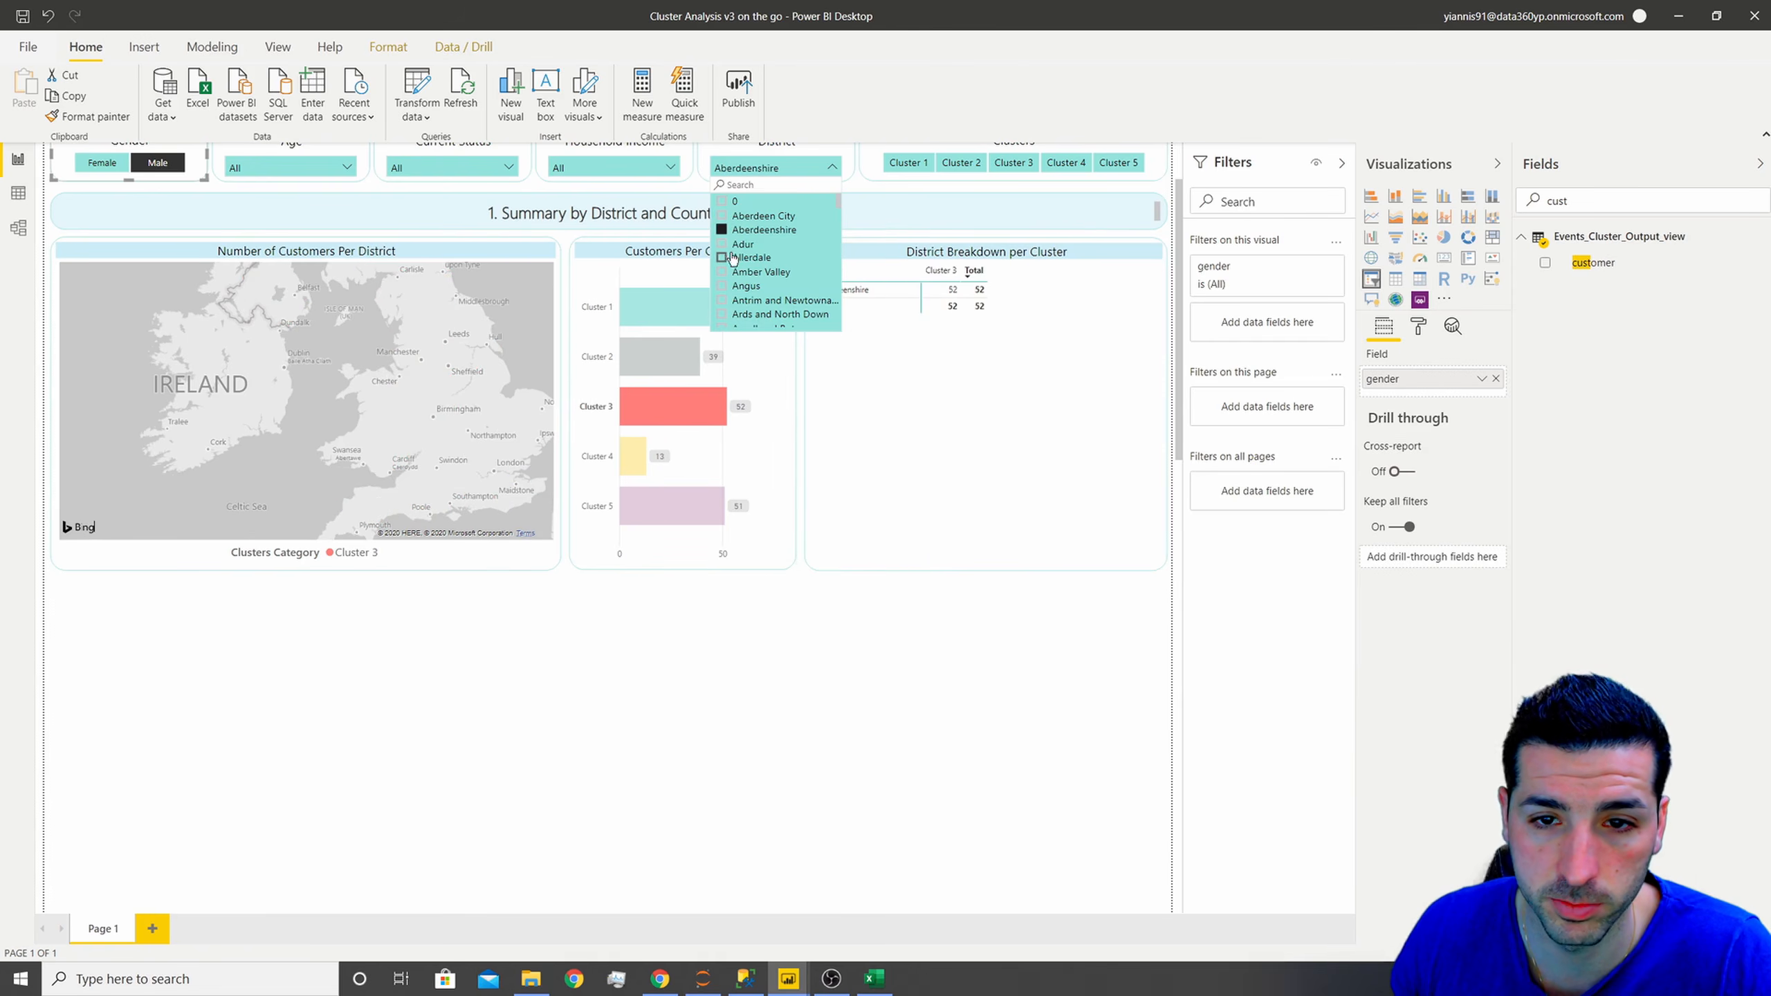
left_click(762, 233)
left_click(157, 163)
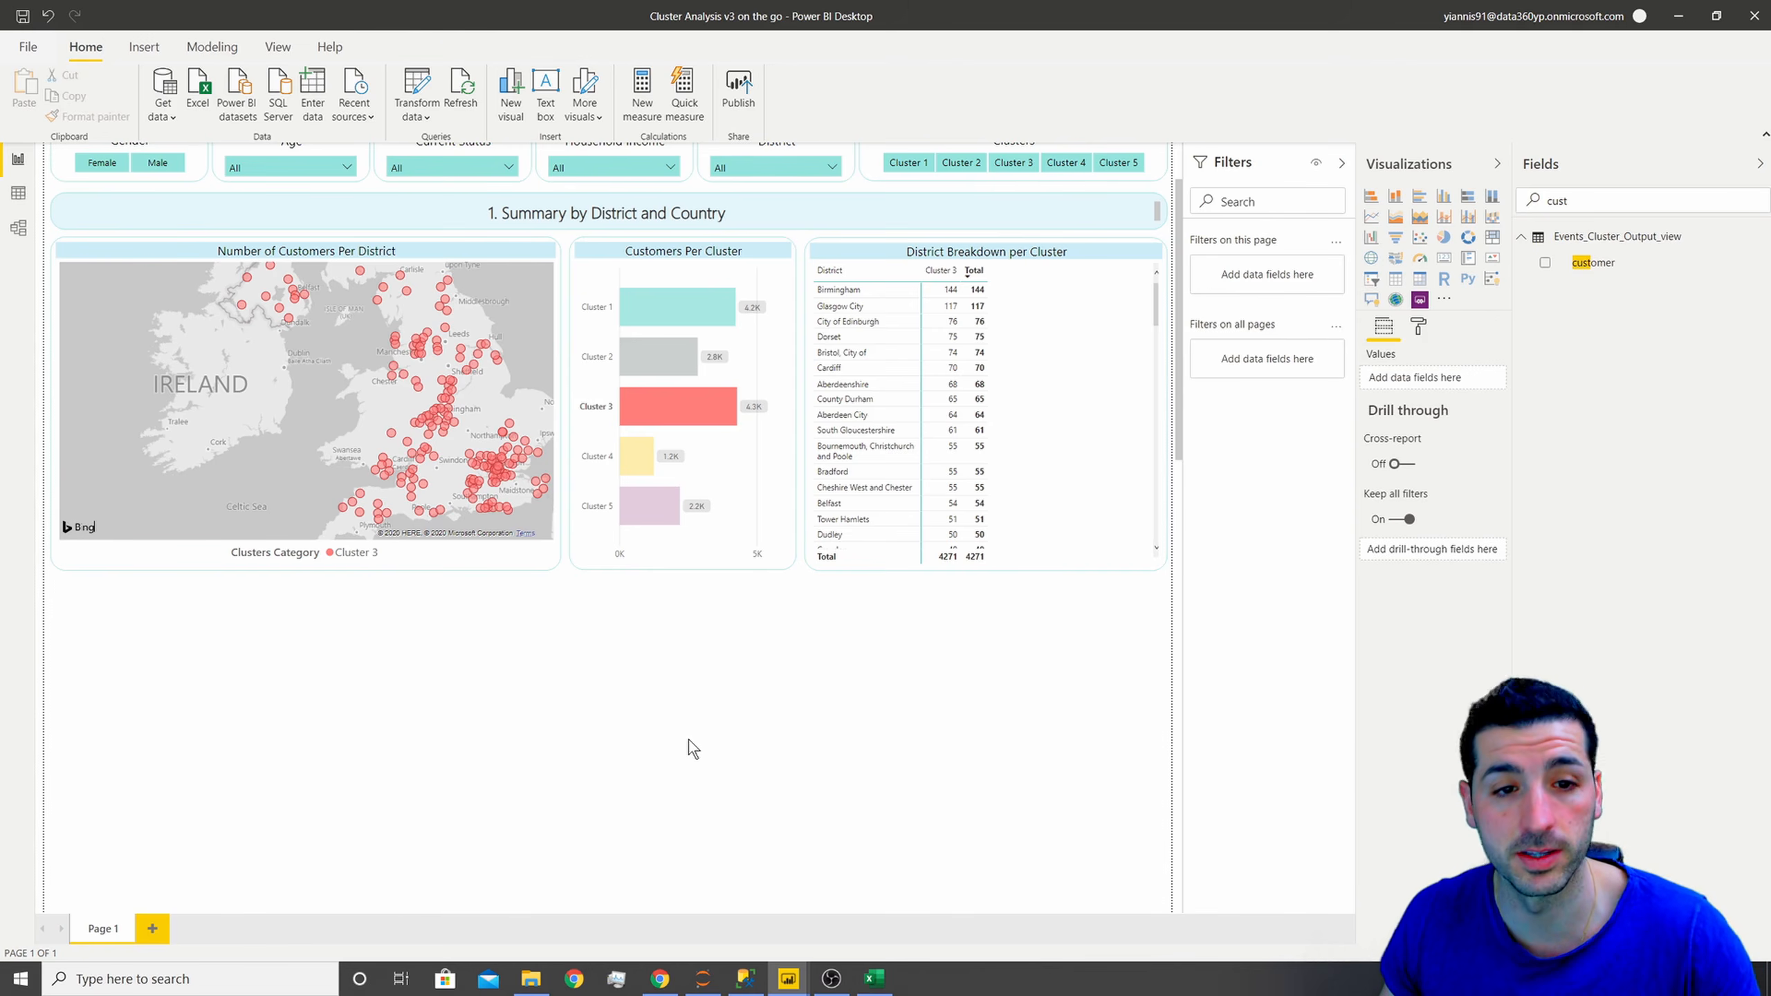
- Duplicate the section header text box, place the copy beneath the three visuals and change its text to "2. Analyzing the Traits of Each Cluster"
left_click(820, 200)
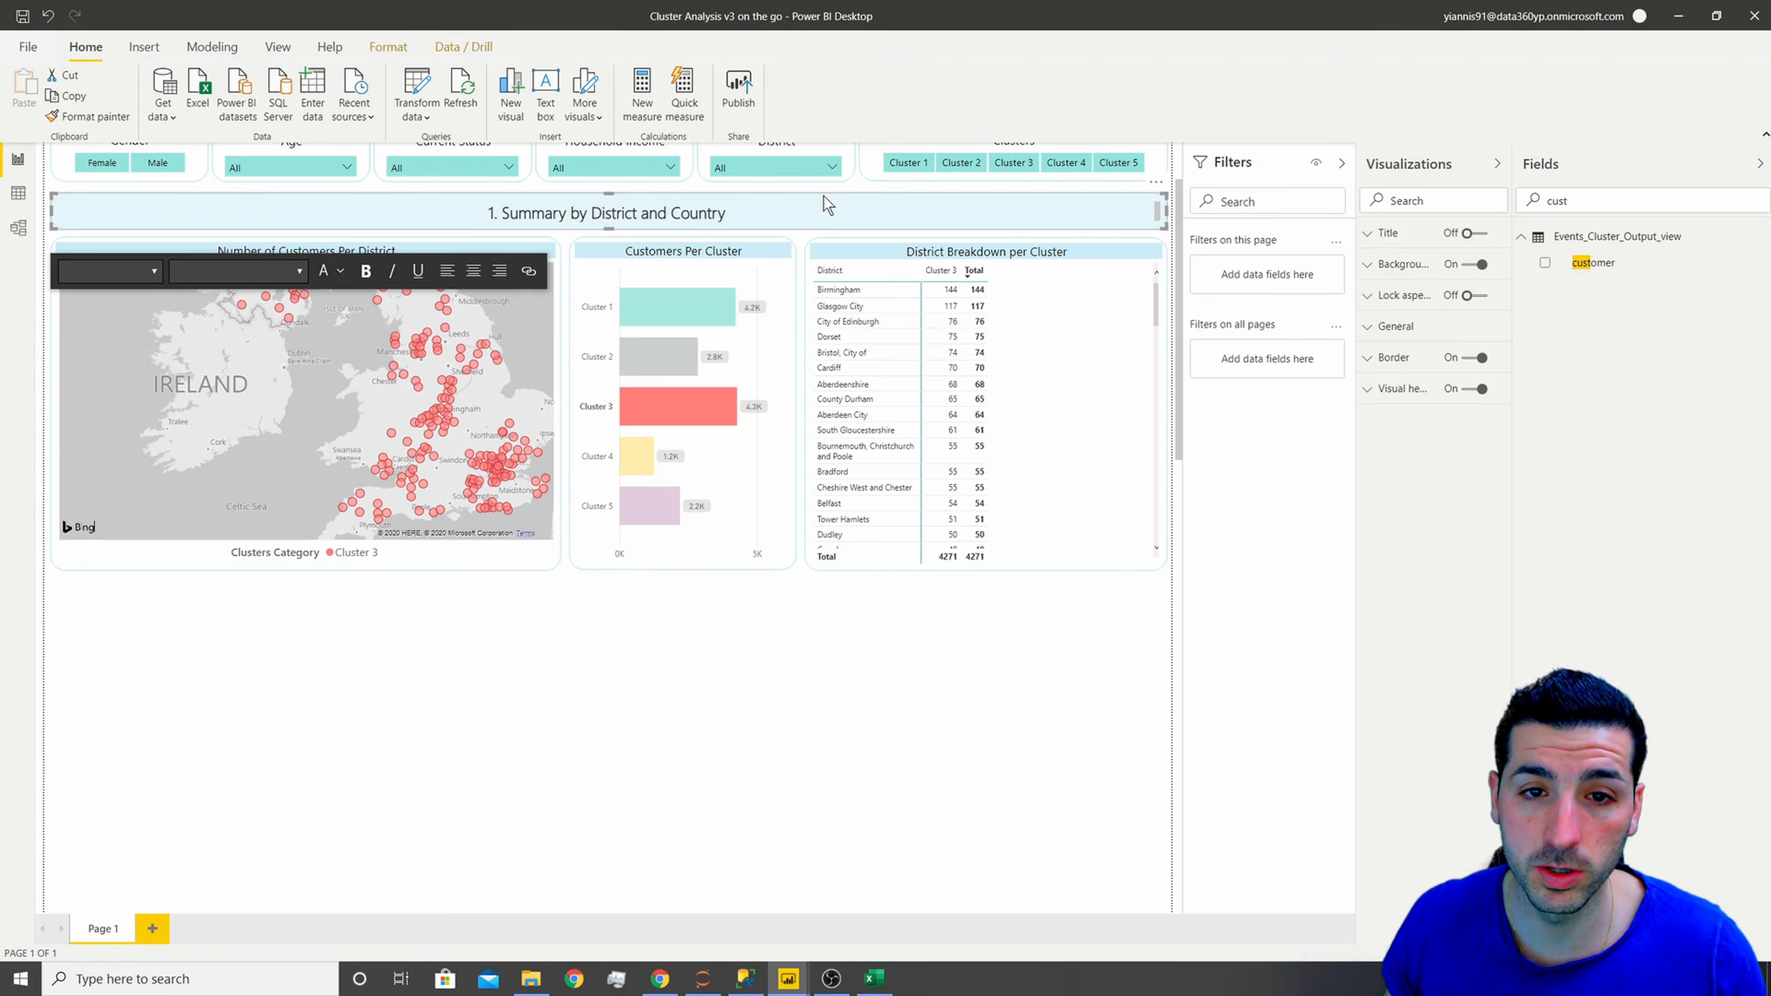
left_click(784, 202)
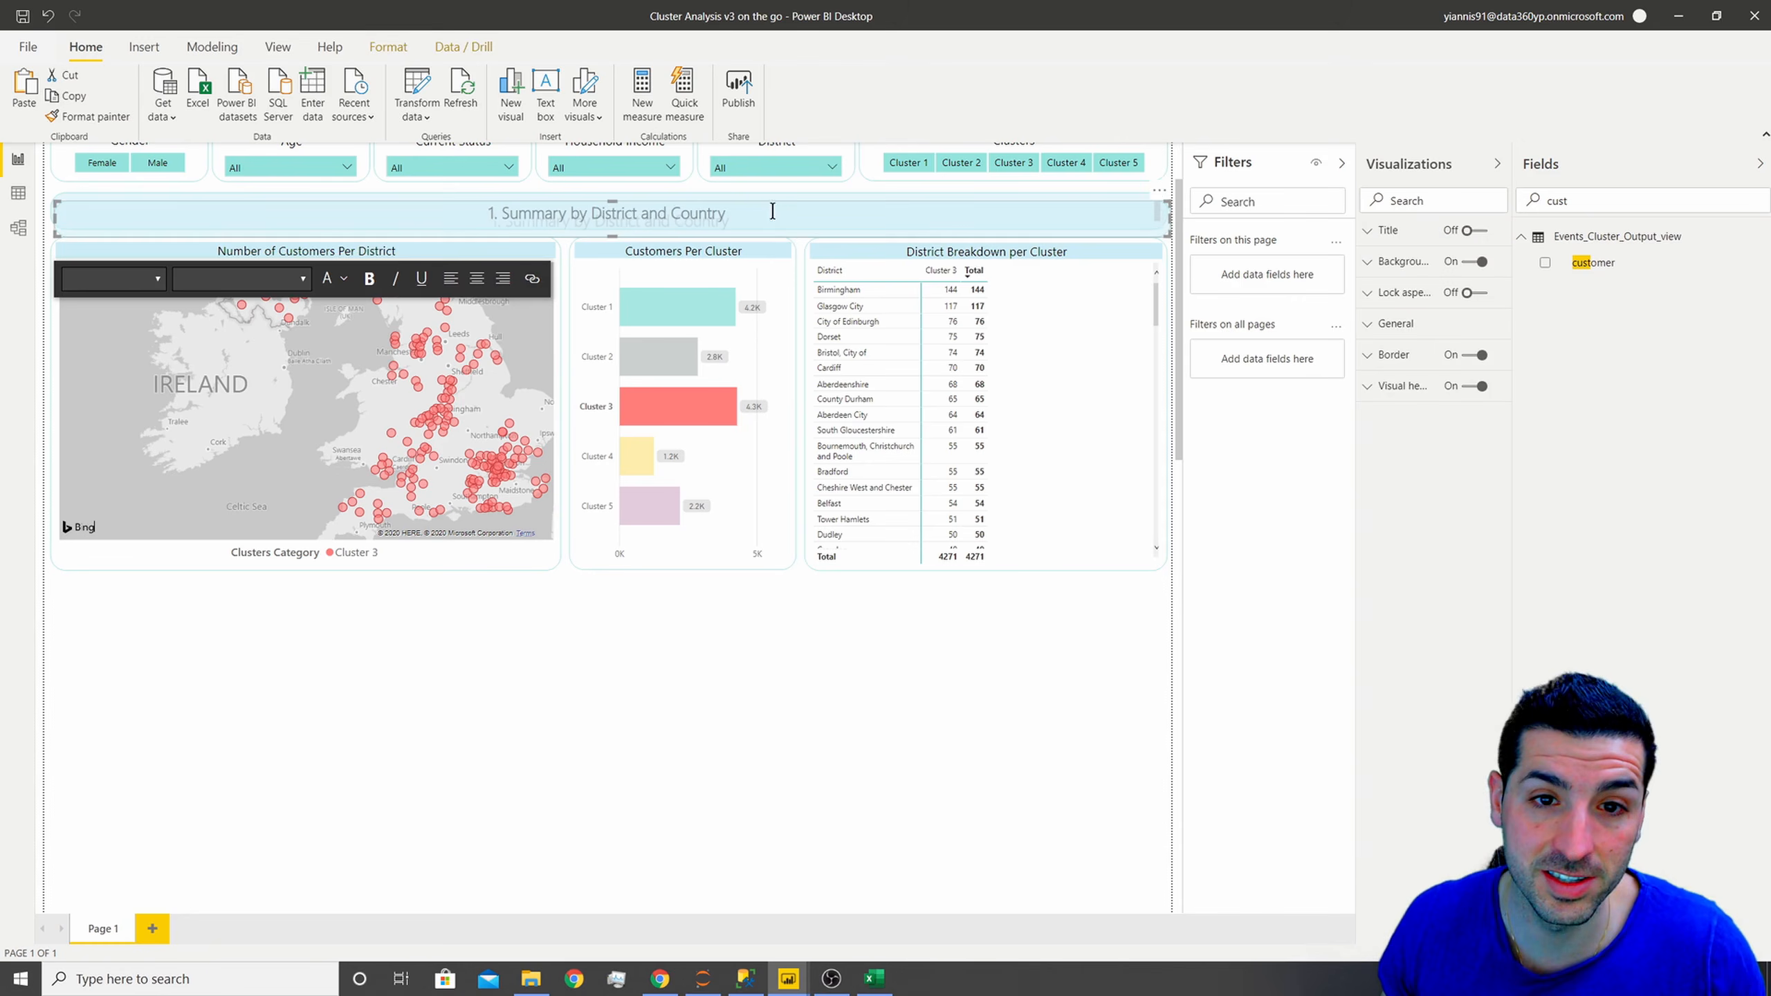
key("ctrl+c")
key("ctrl+v")
left_click_drag(782, 280, 783, 581)
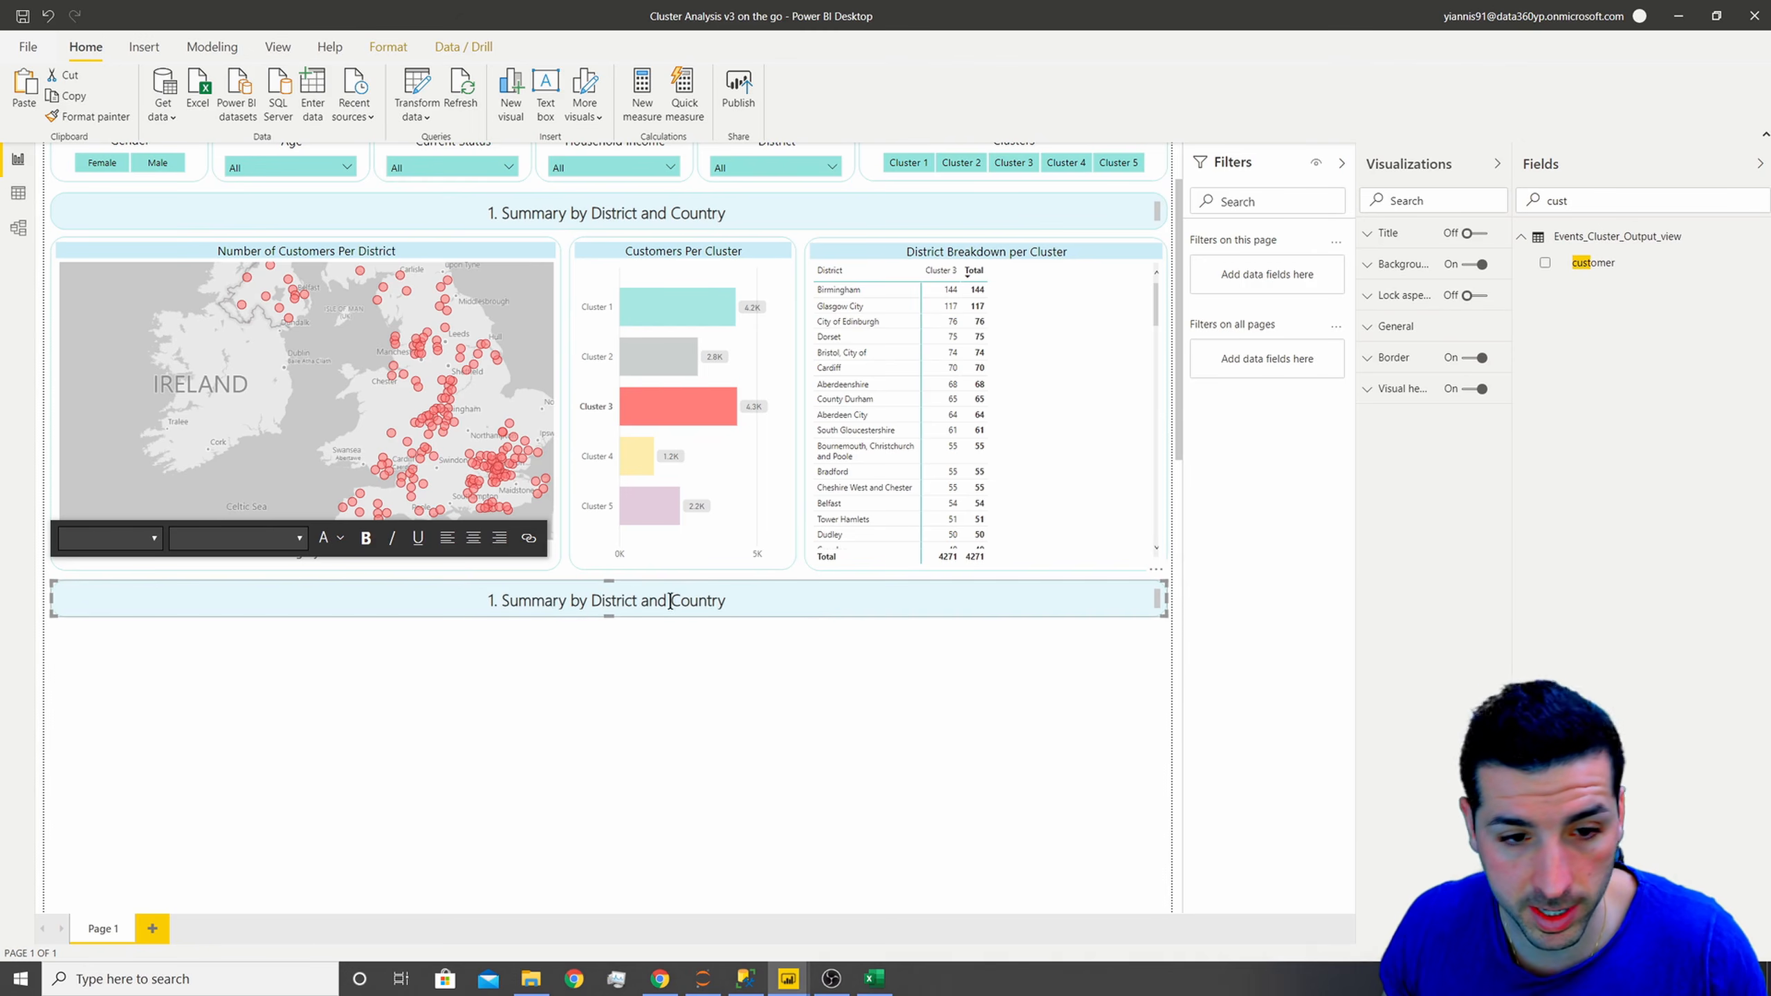
triple_click(612, 599)
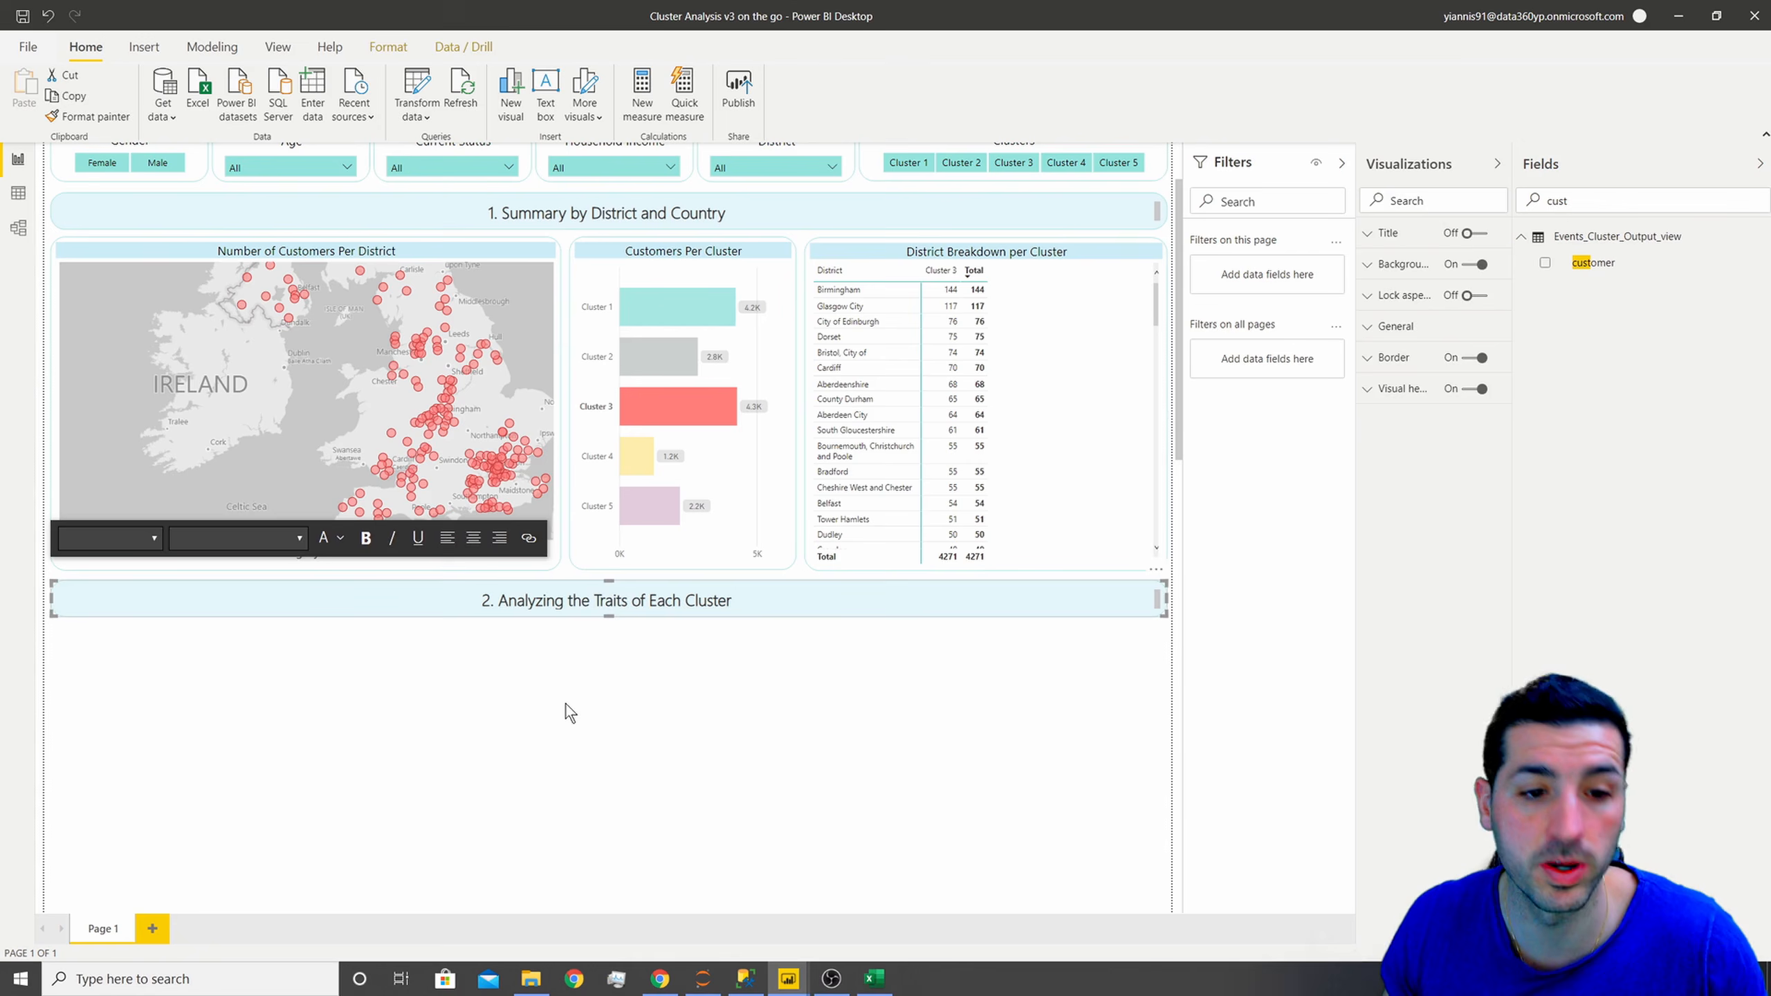
left_click(565, 703)
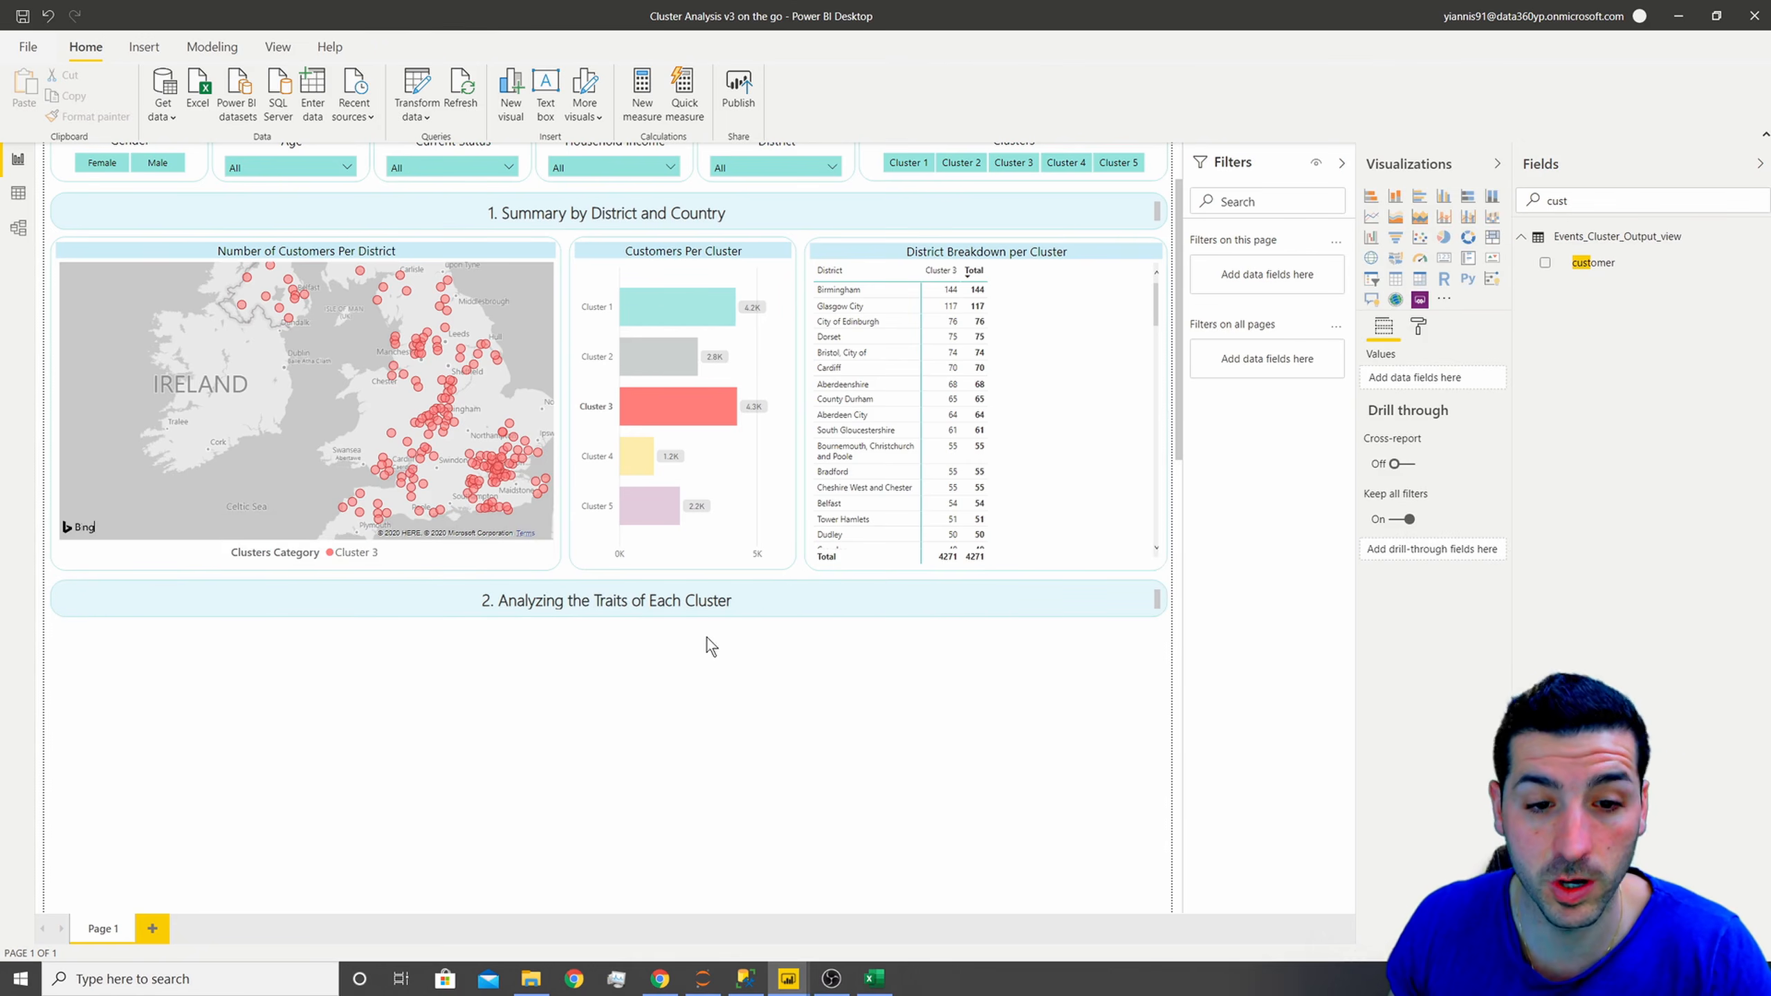
- Clear the Cluster 3 selection in the Customers Per Cluster bar chart
scroll(706, 637, "down", 4)
scroll(597, 515, "up", 5)
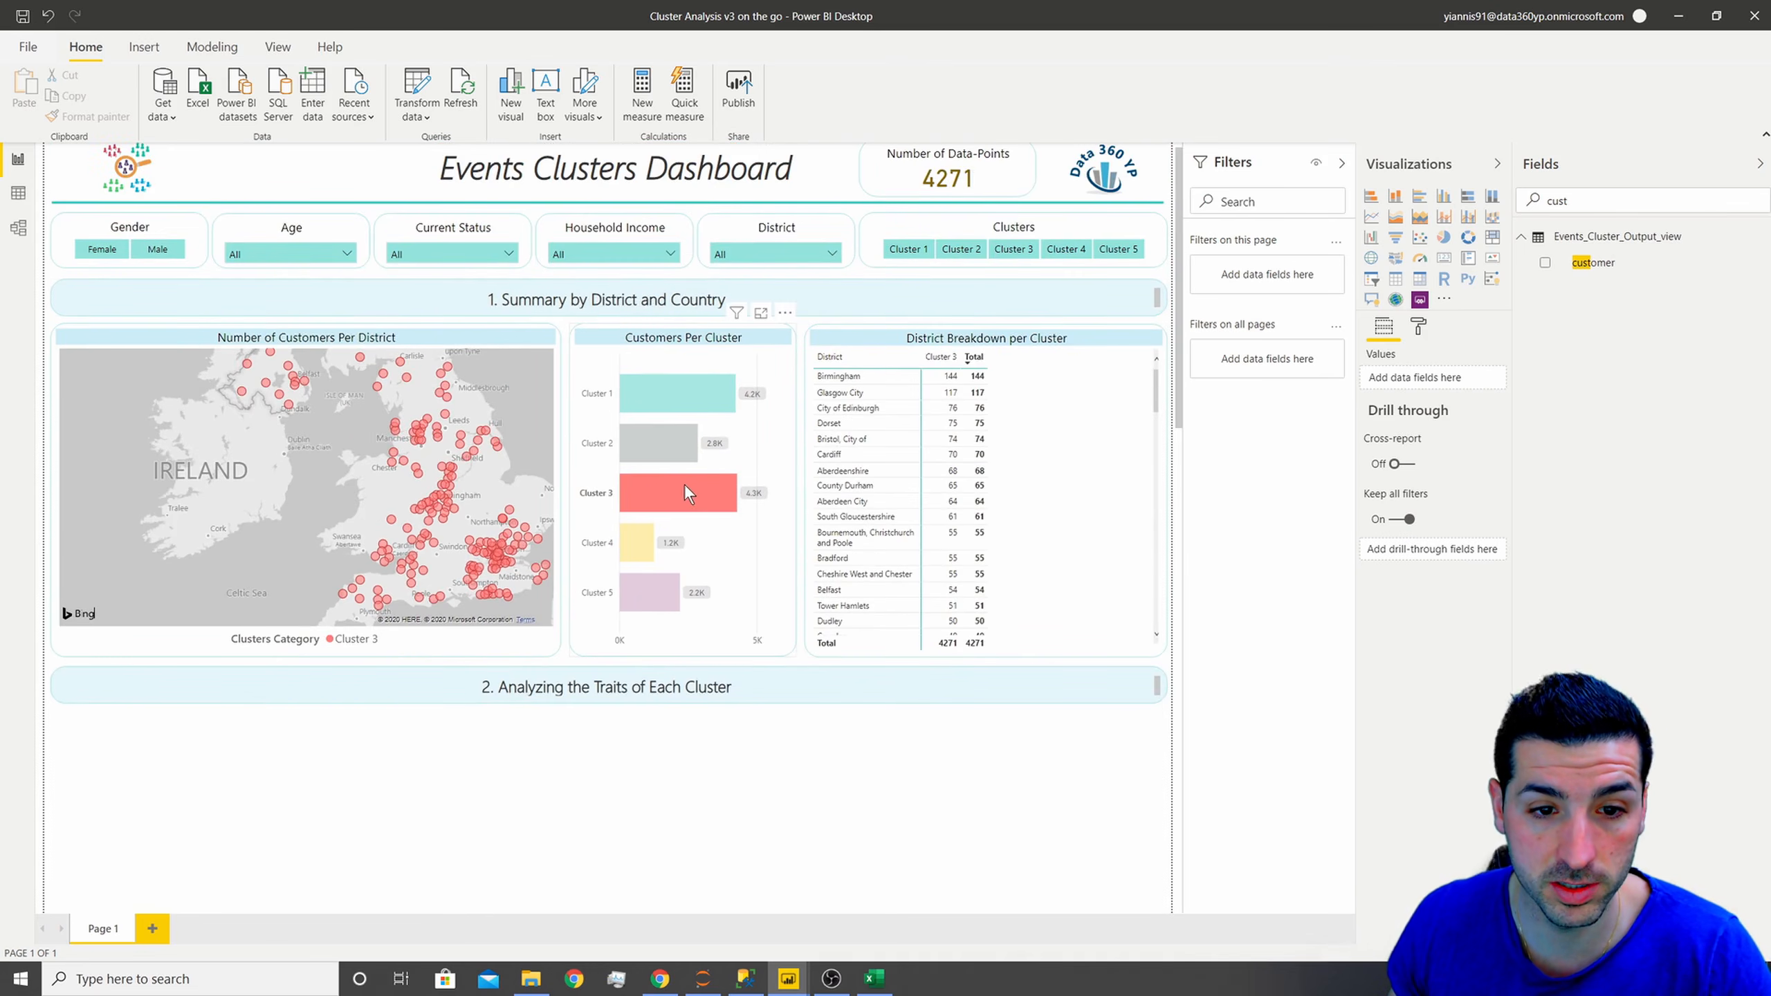
left_click(609, 537)
- Add a stacked column chart directly beneath the second section header, sized to about a third of the header's width
scroll(597, 851, "down", 6)
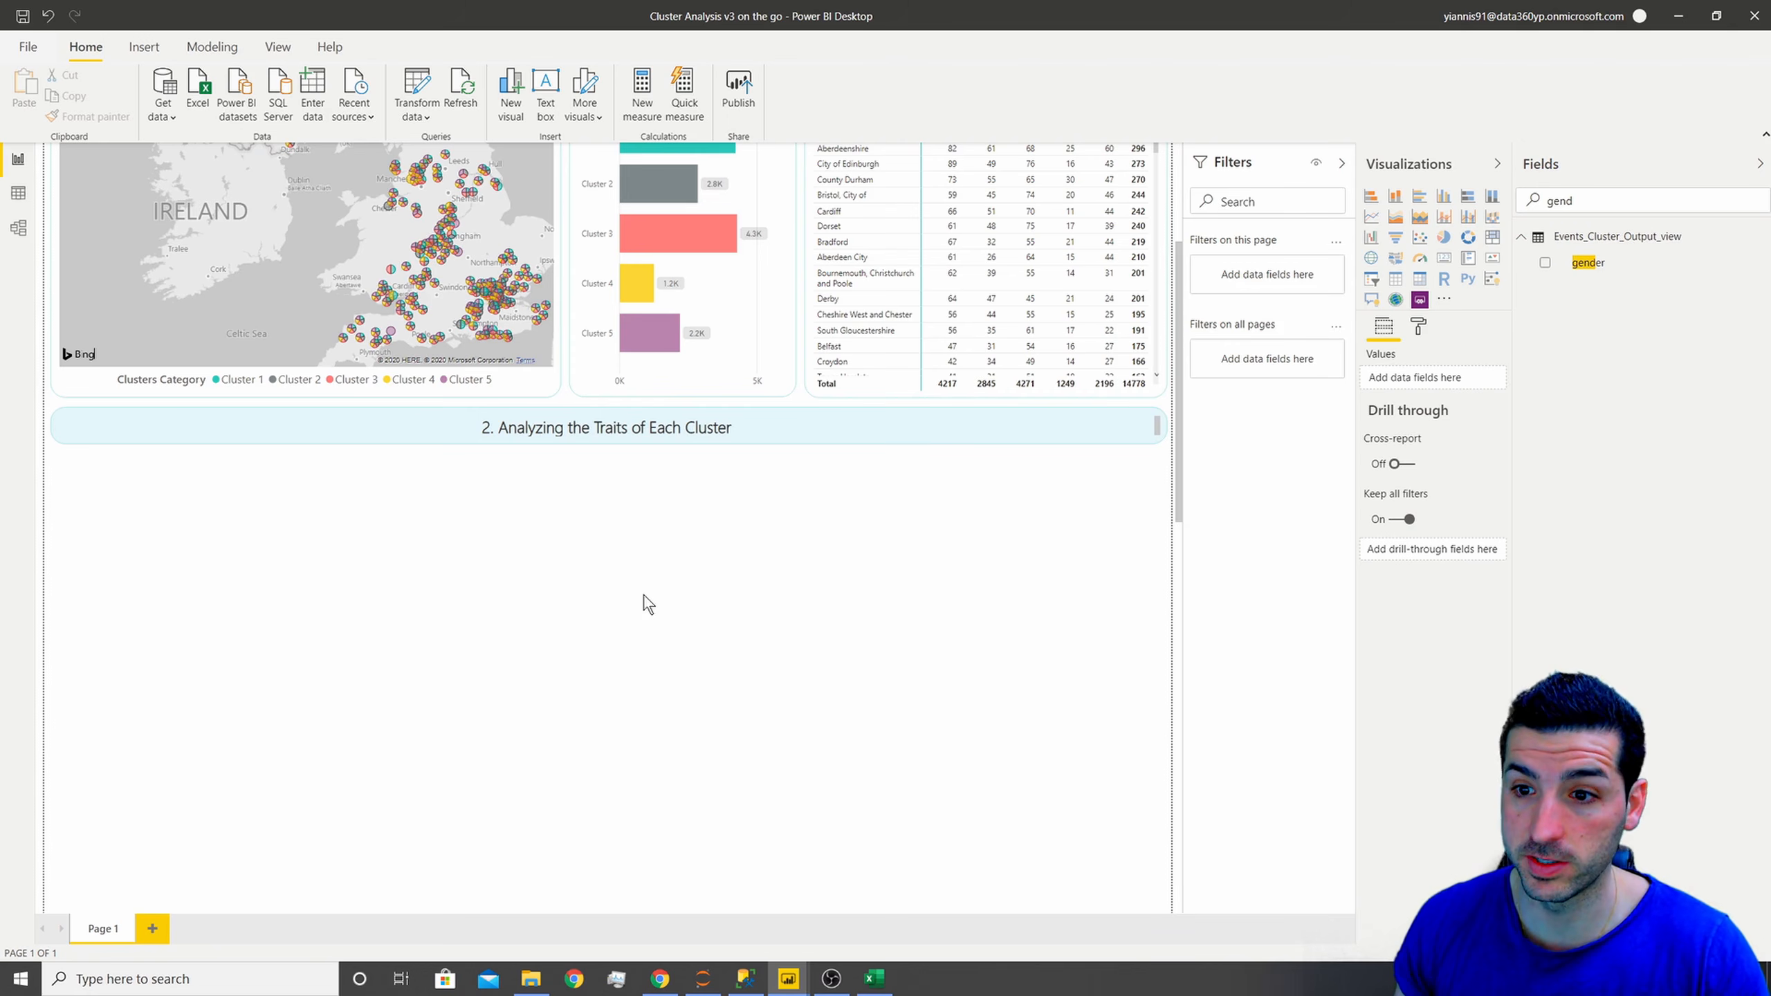
left_click(1396, 196)
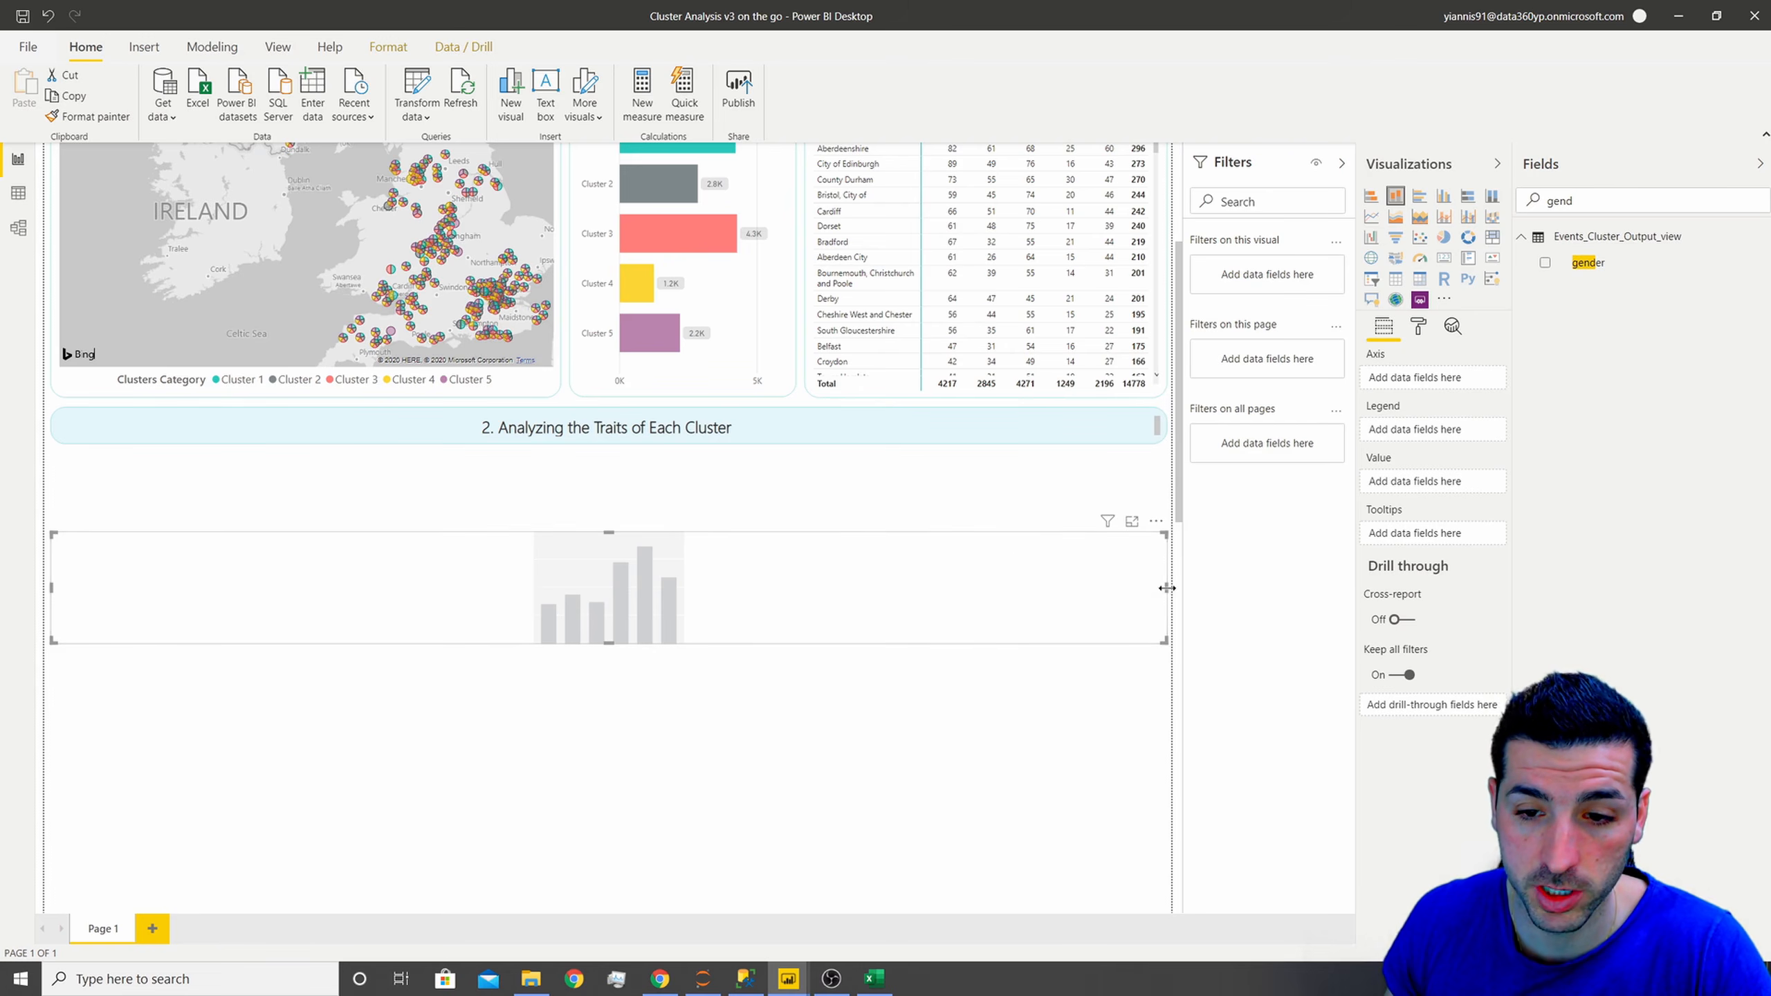
left_click_drag(1153, 588, 426, 600)
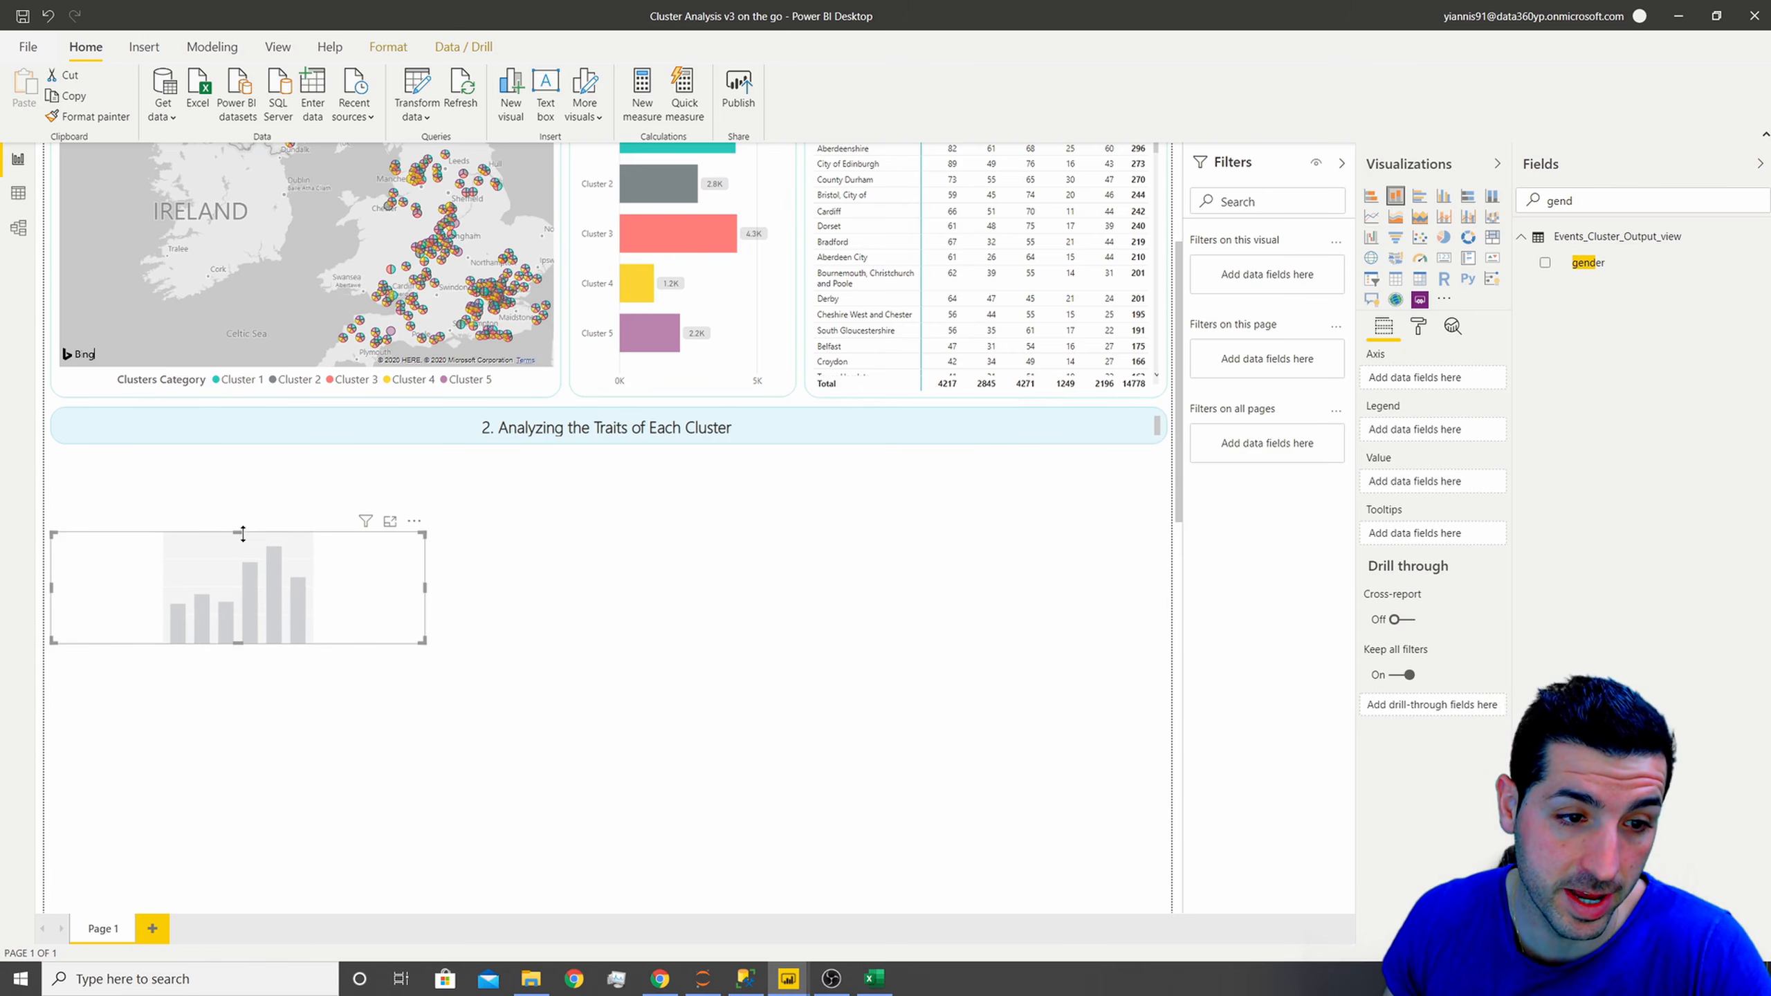
left_click_drag(239, 532, 240, 458)
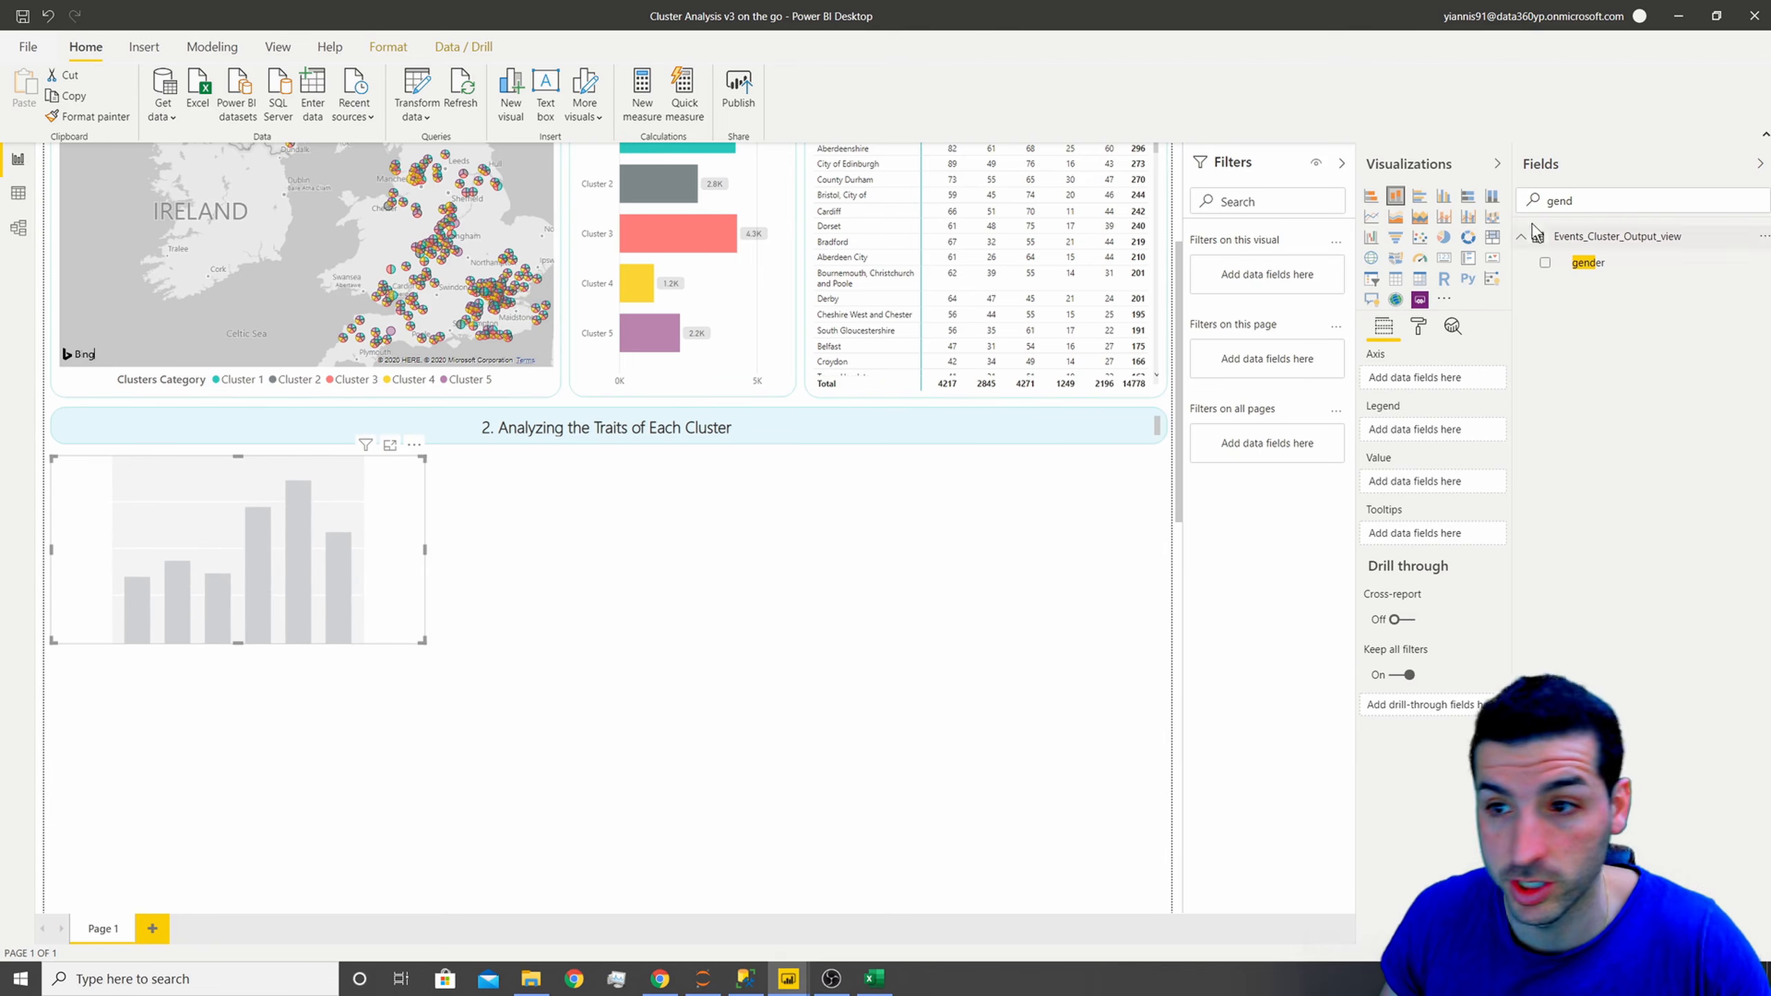
- Assign the gender field to the new column chart's axis and the customer field to its value
double_click(1586, 198)
left_click_drag(1593, 267, 1422, 380)
left_click_drag(1562, 201, 1524, 202)
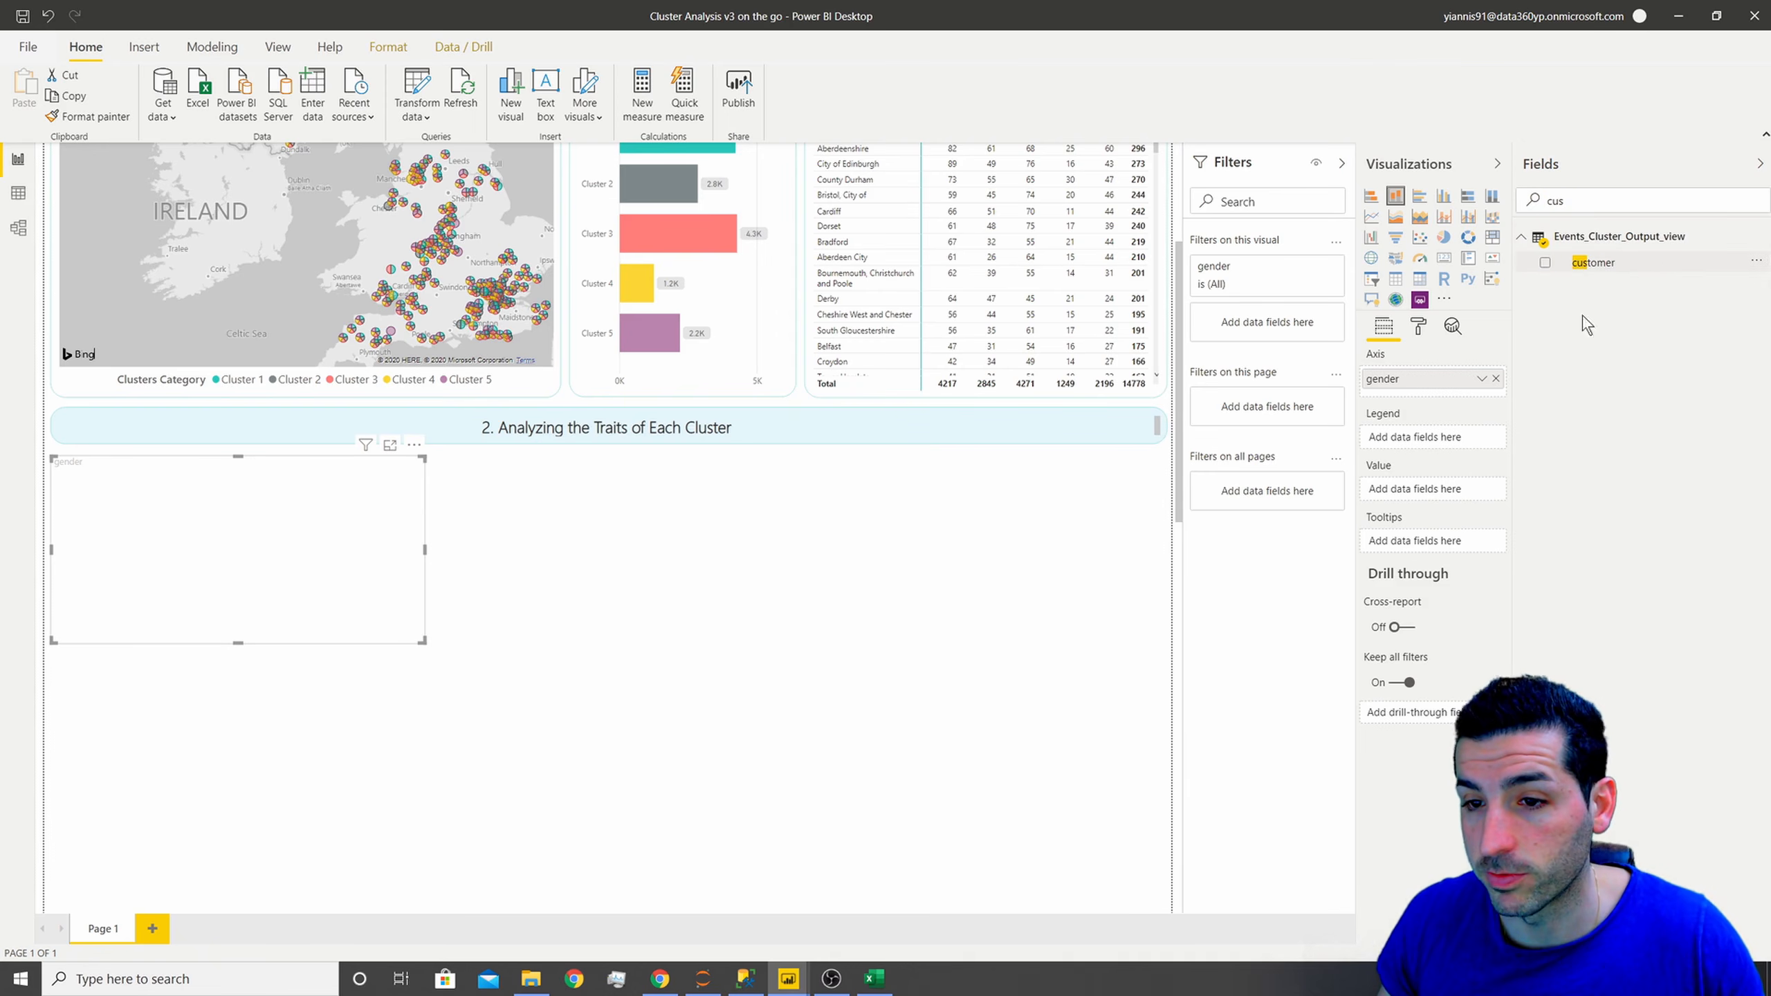
left_click_drag(1593, 262, 1450, 497)
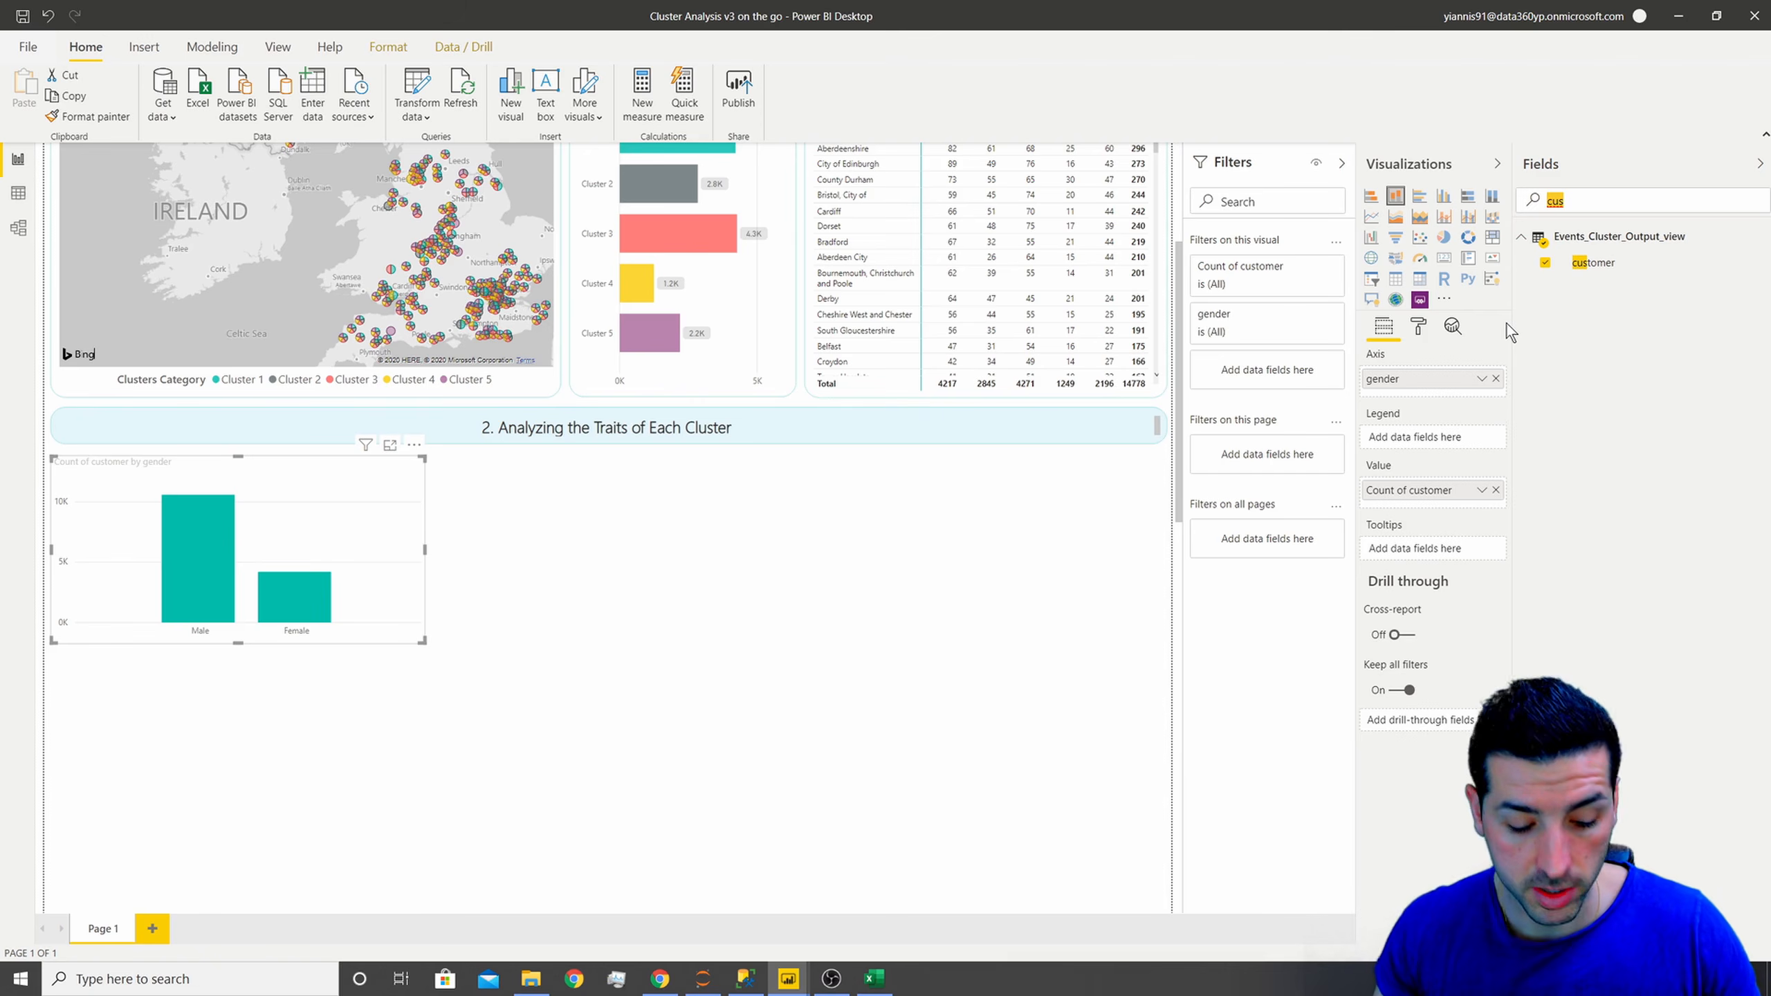
- Split the gender column chart by cluster, using Clusters Category as its legend
key("BackSpace")
key("BackSpace")
type("luste")
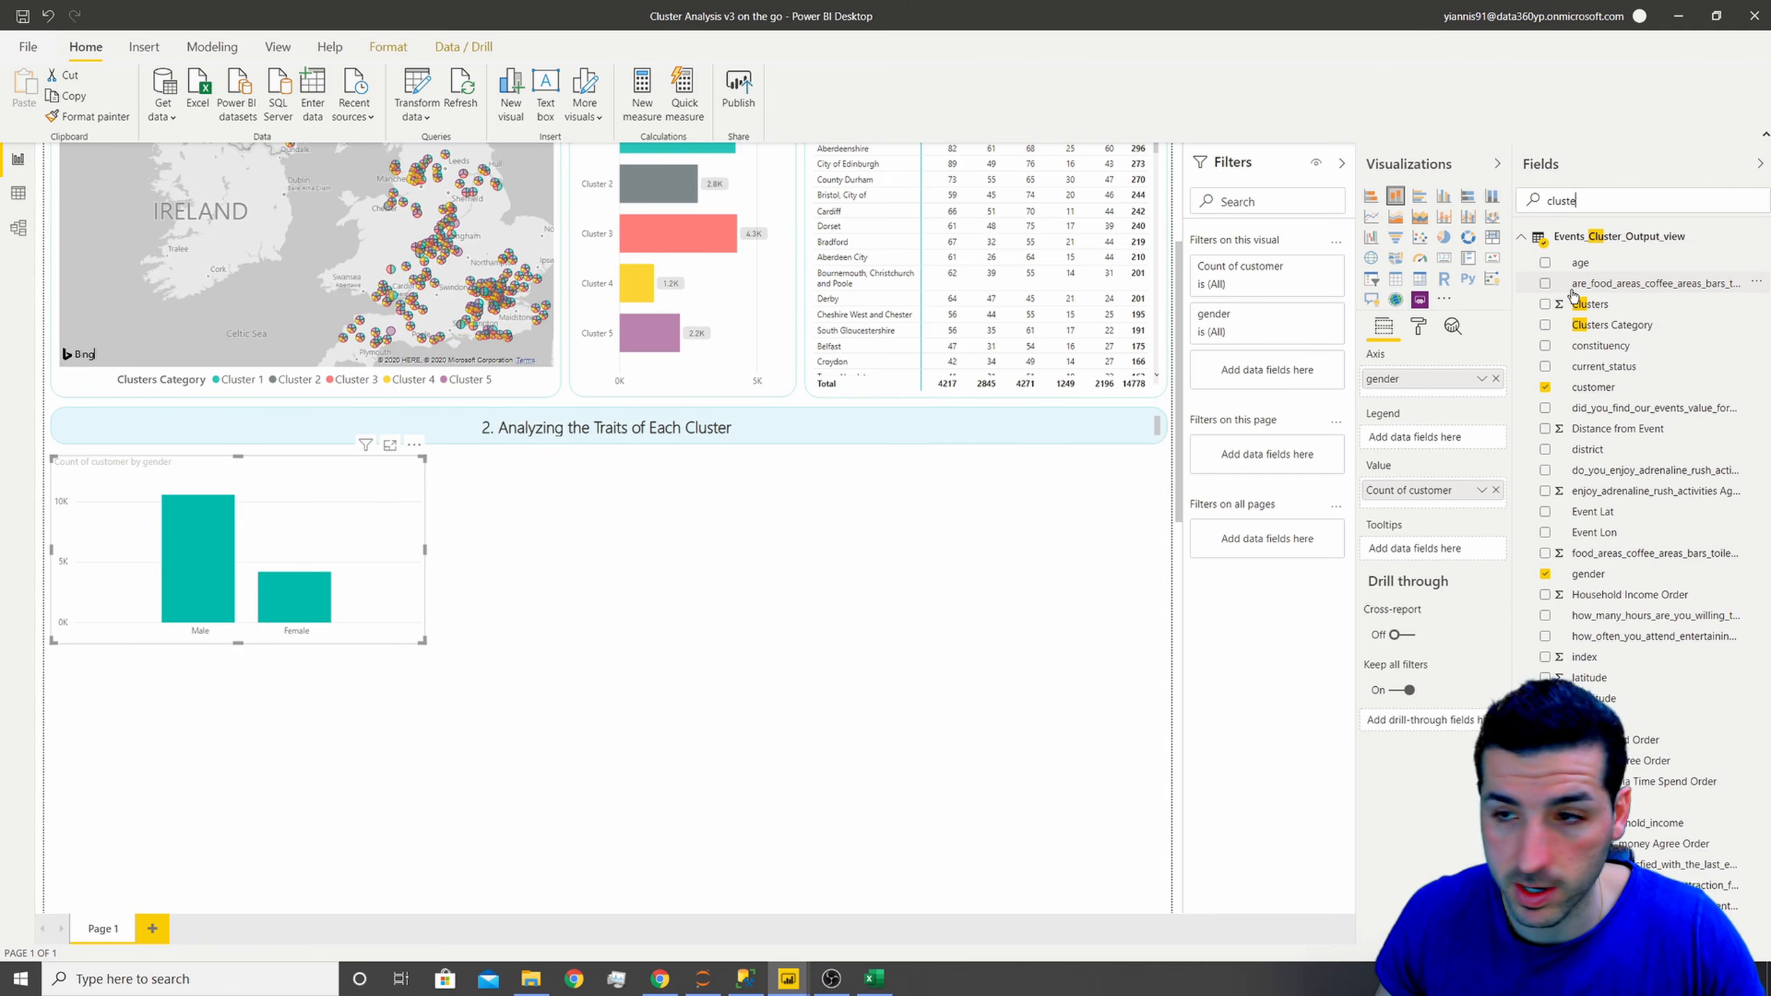
left_click_drag(1646, 330, 1437, 438)
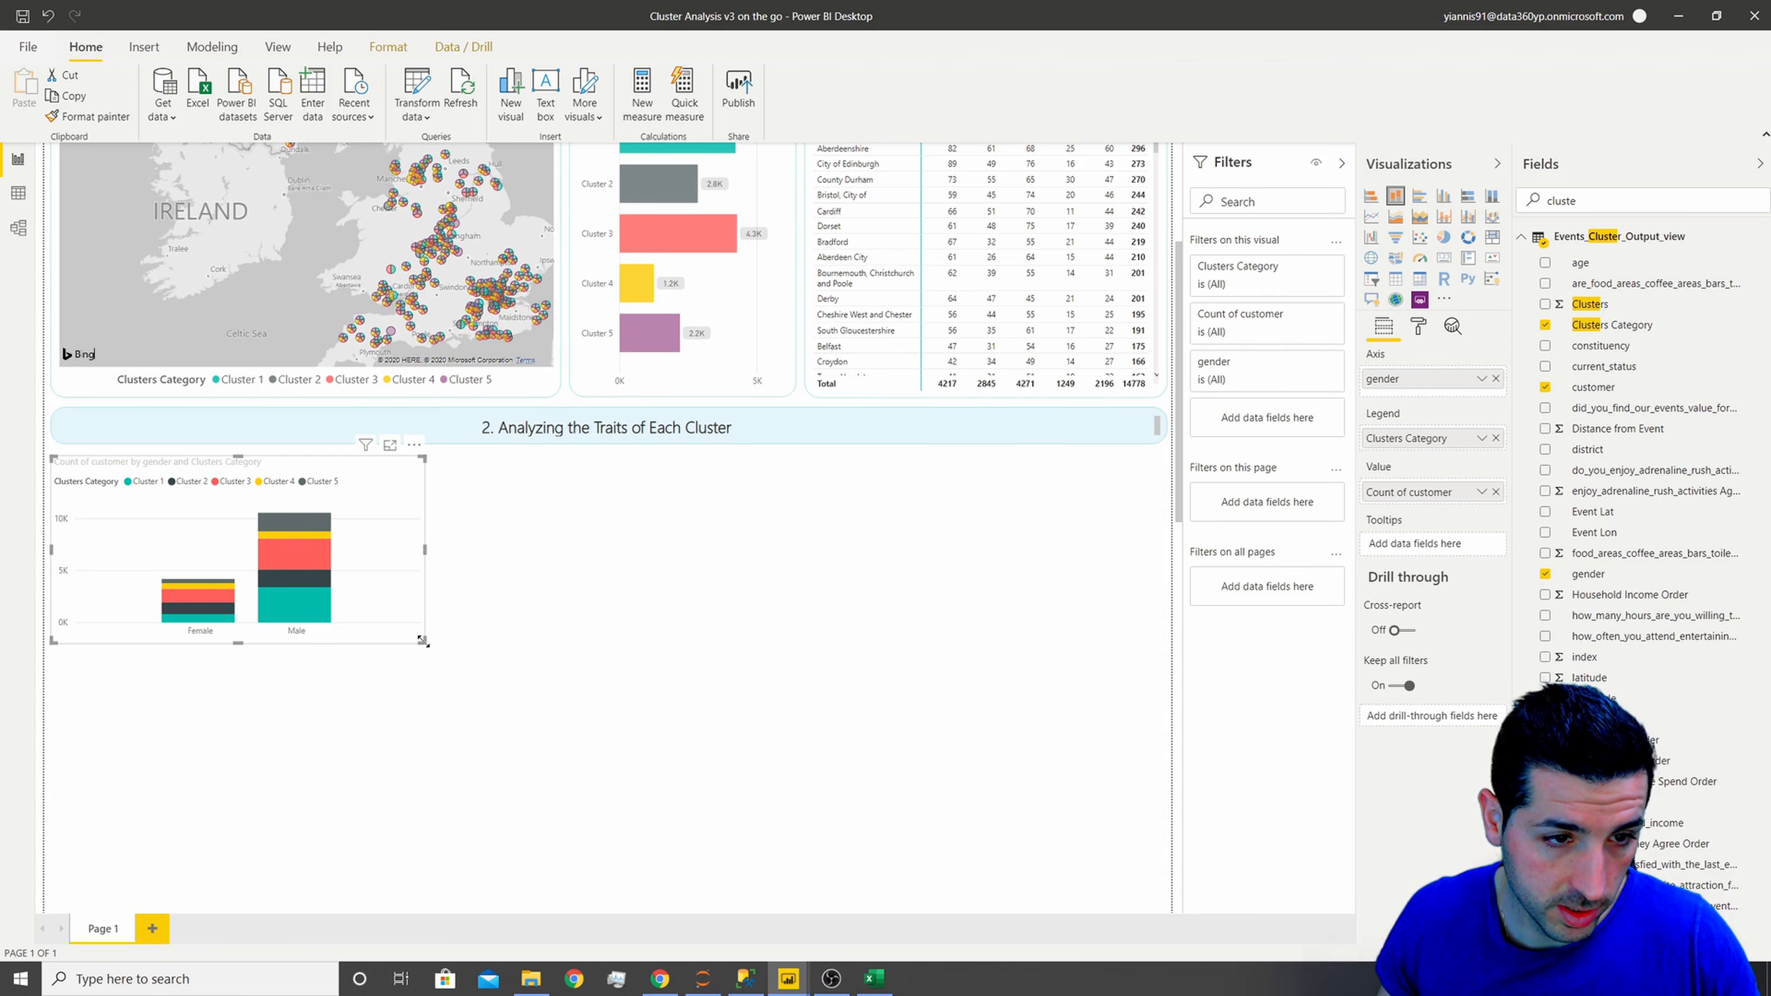
- Copy the formatting of the Customers Per Cluster bar chart onto the gender column chart
scroll(602, 661, "up", 1)
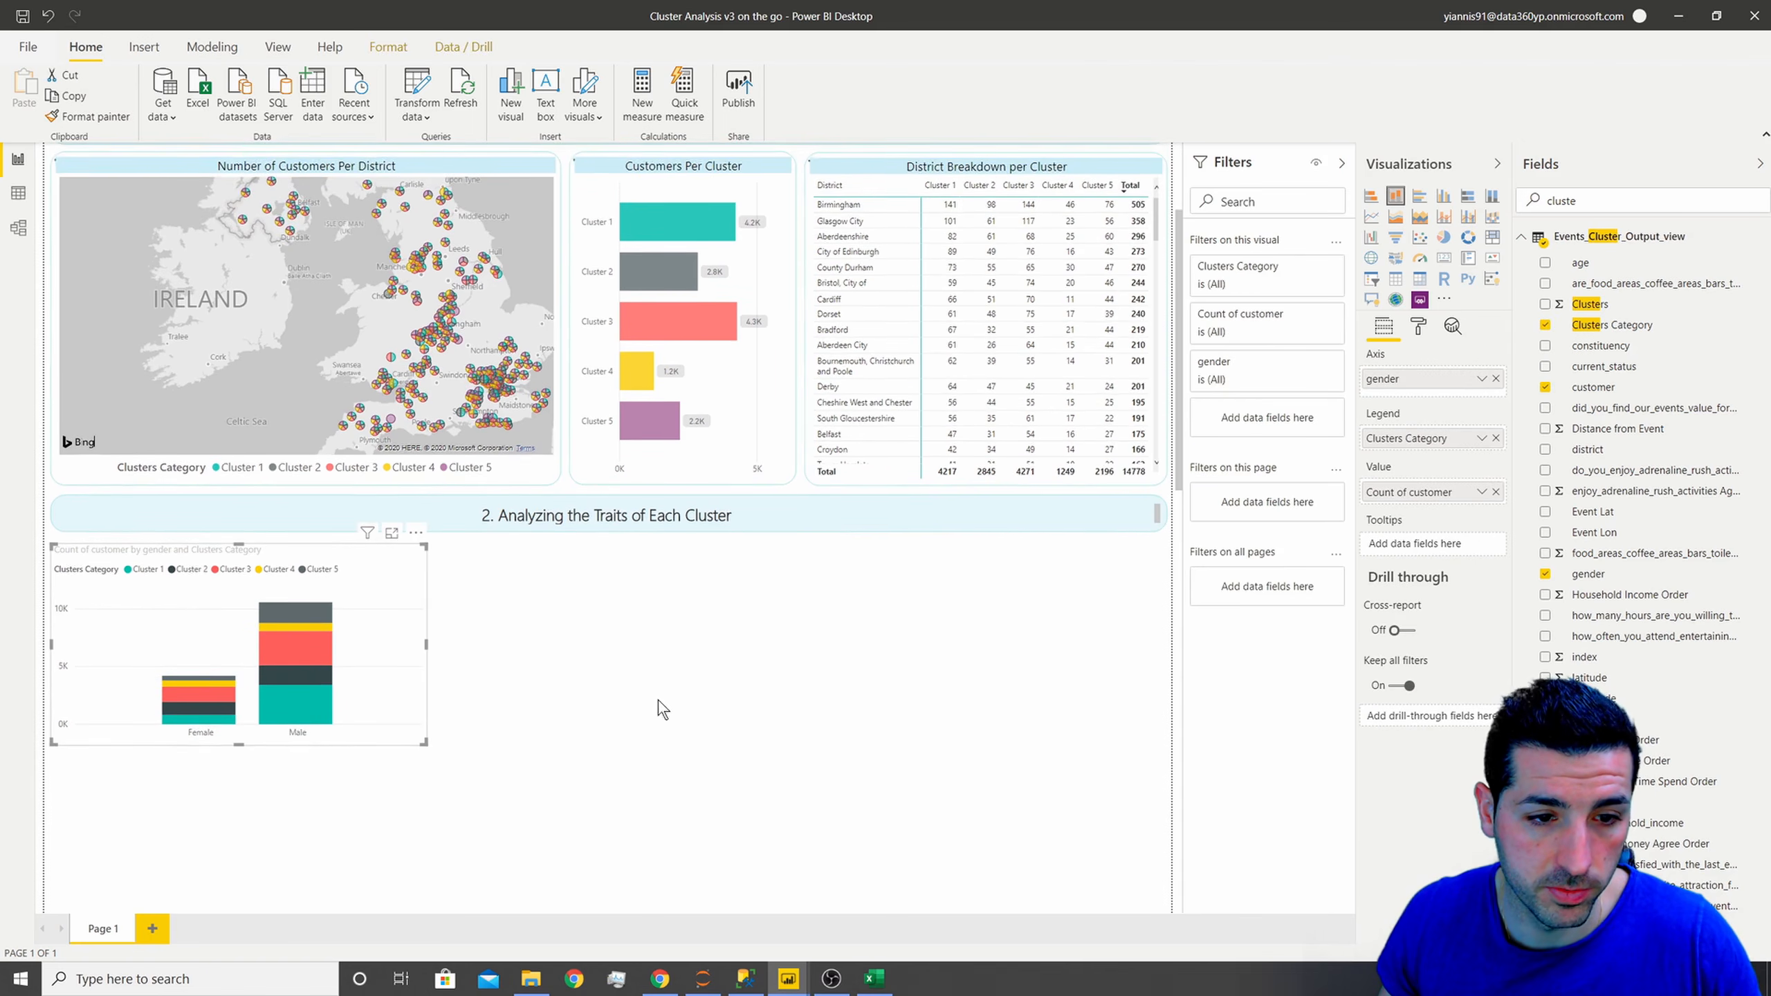
scroll(659, 700, "up", 1)
left_click(653, 258)
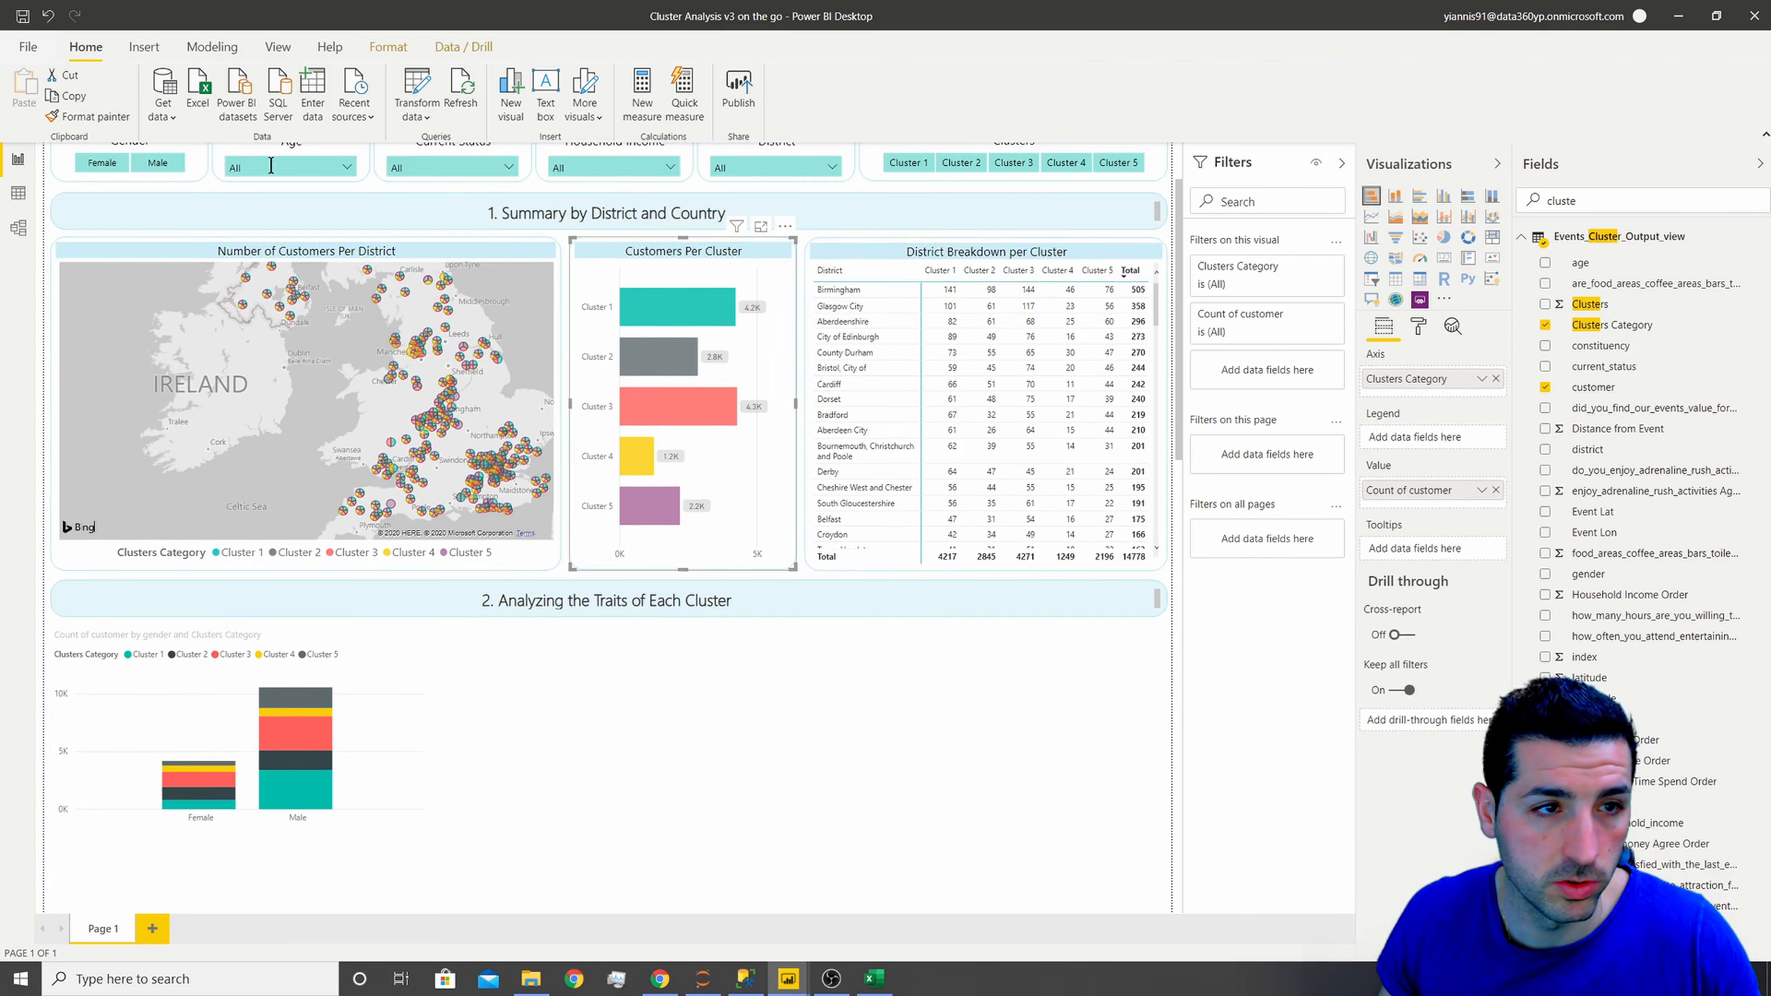
left_click(76, 113)
left_click(282, 638)
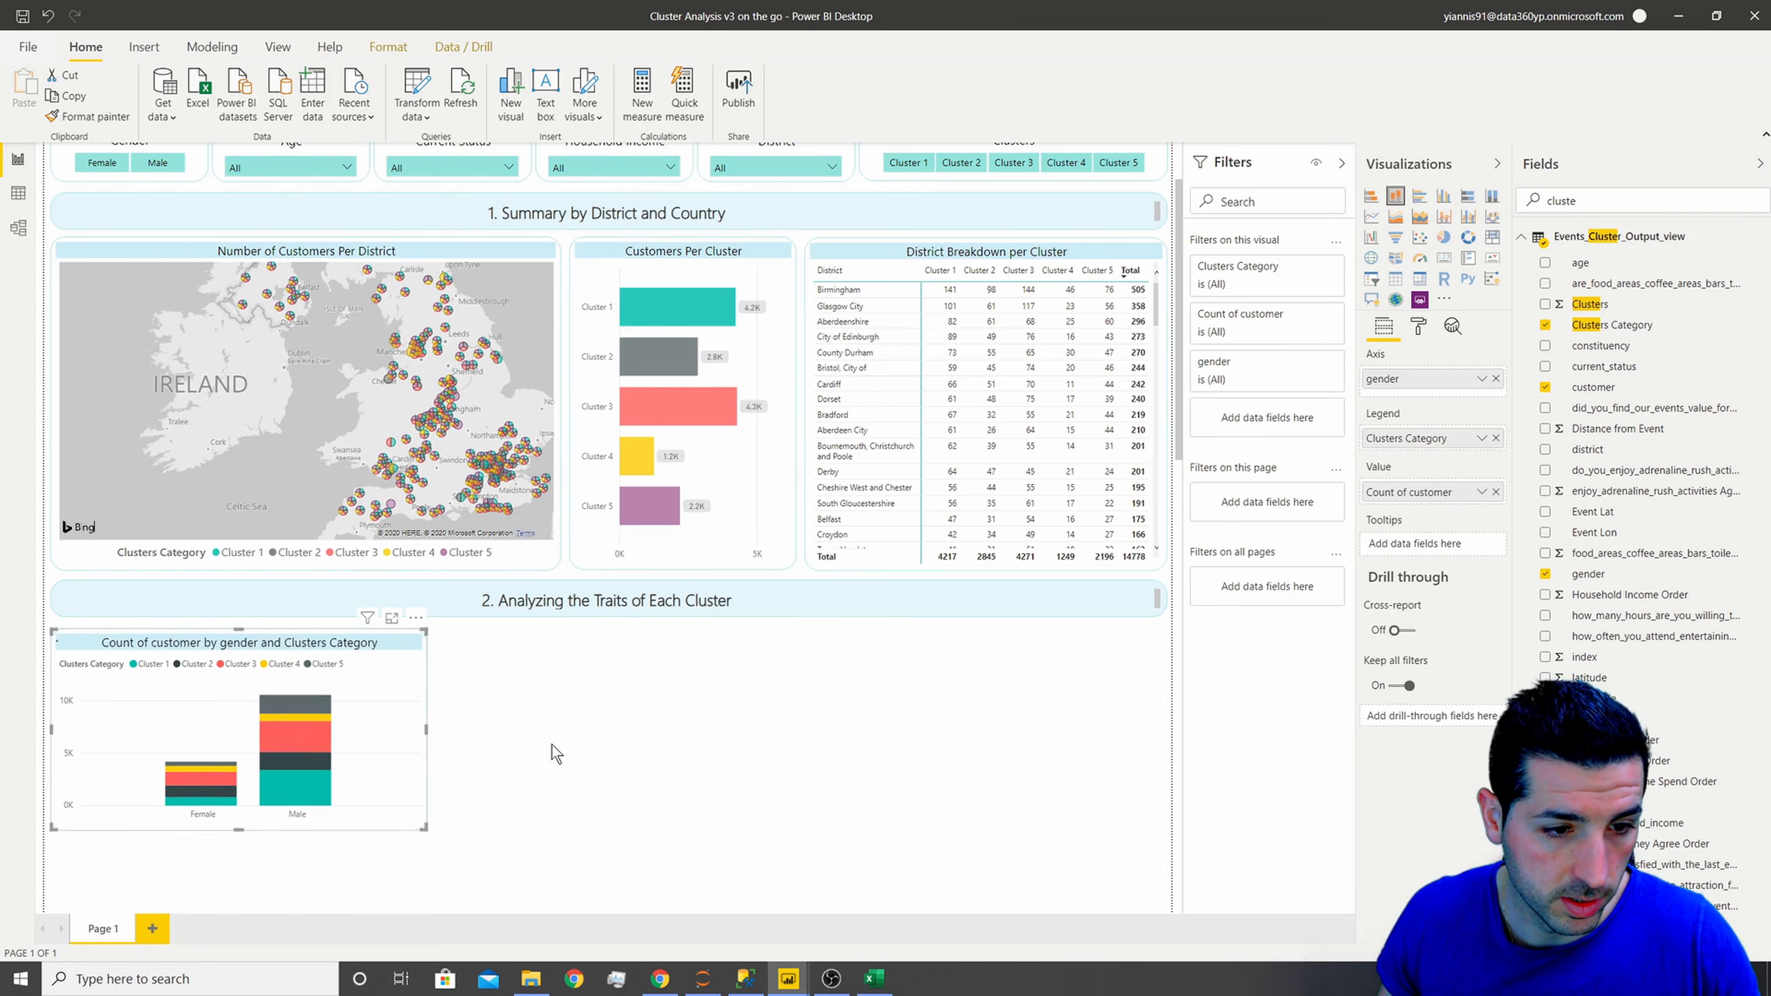
- Change the gender column chart's title to "Clusters per Gender"
scroll(552, 745, "down", 2)
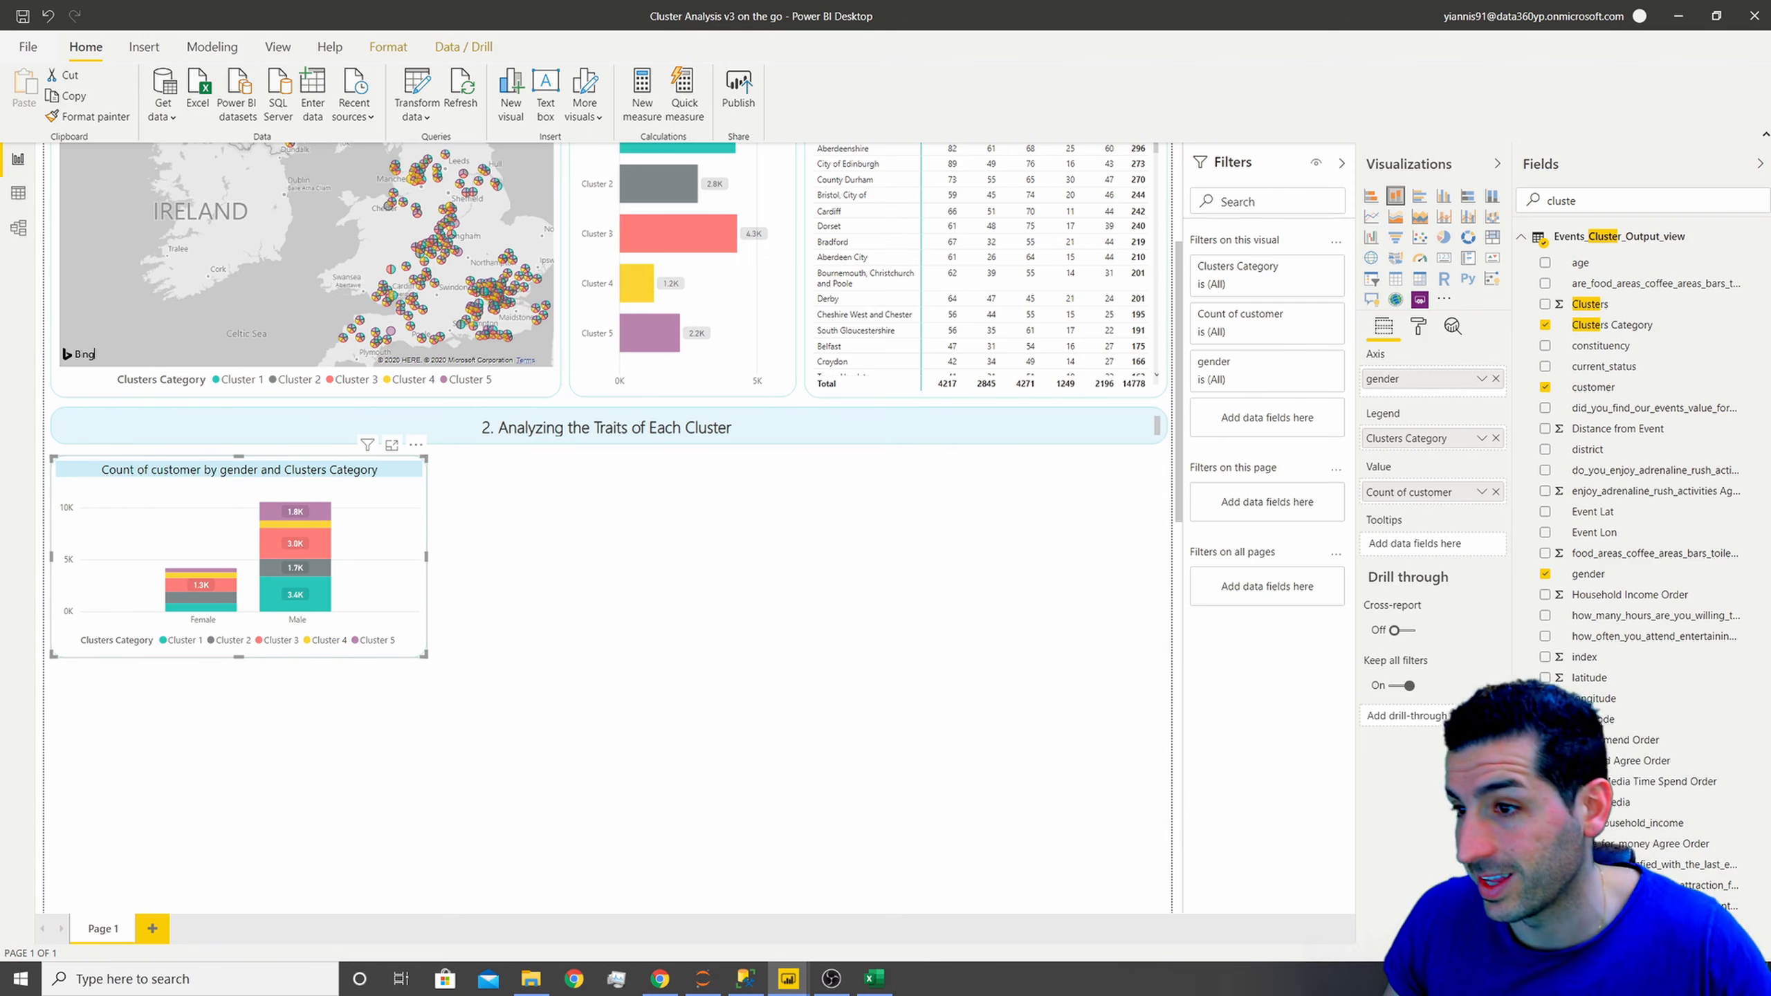
left_click(1418, 326)
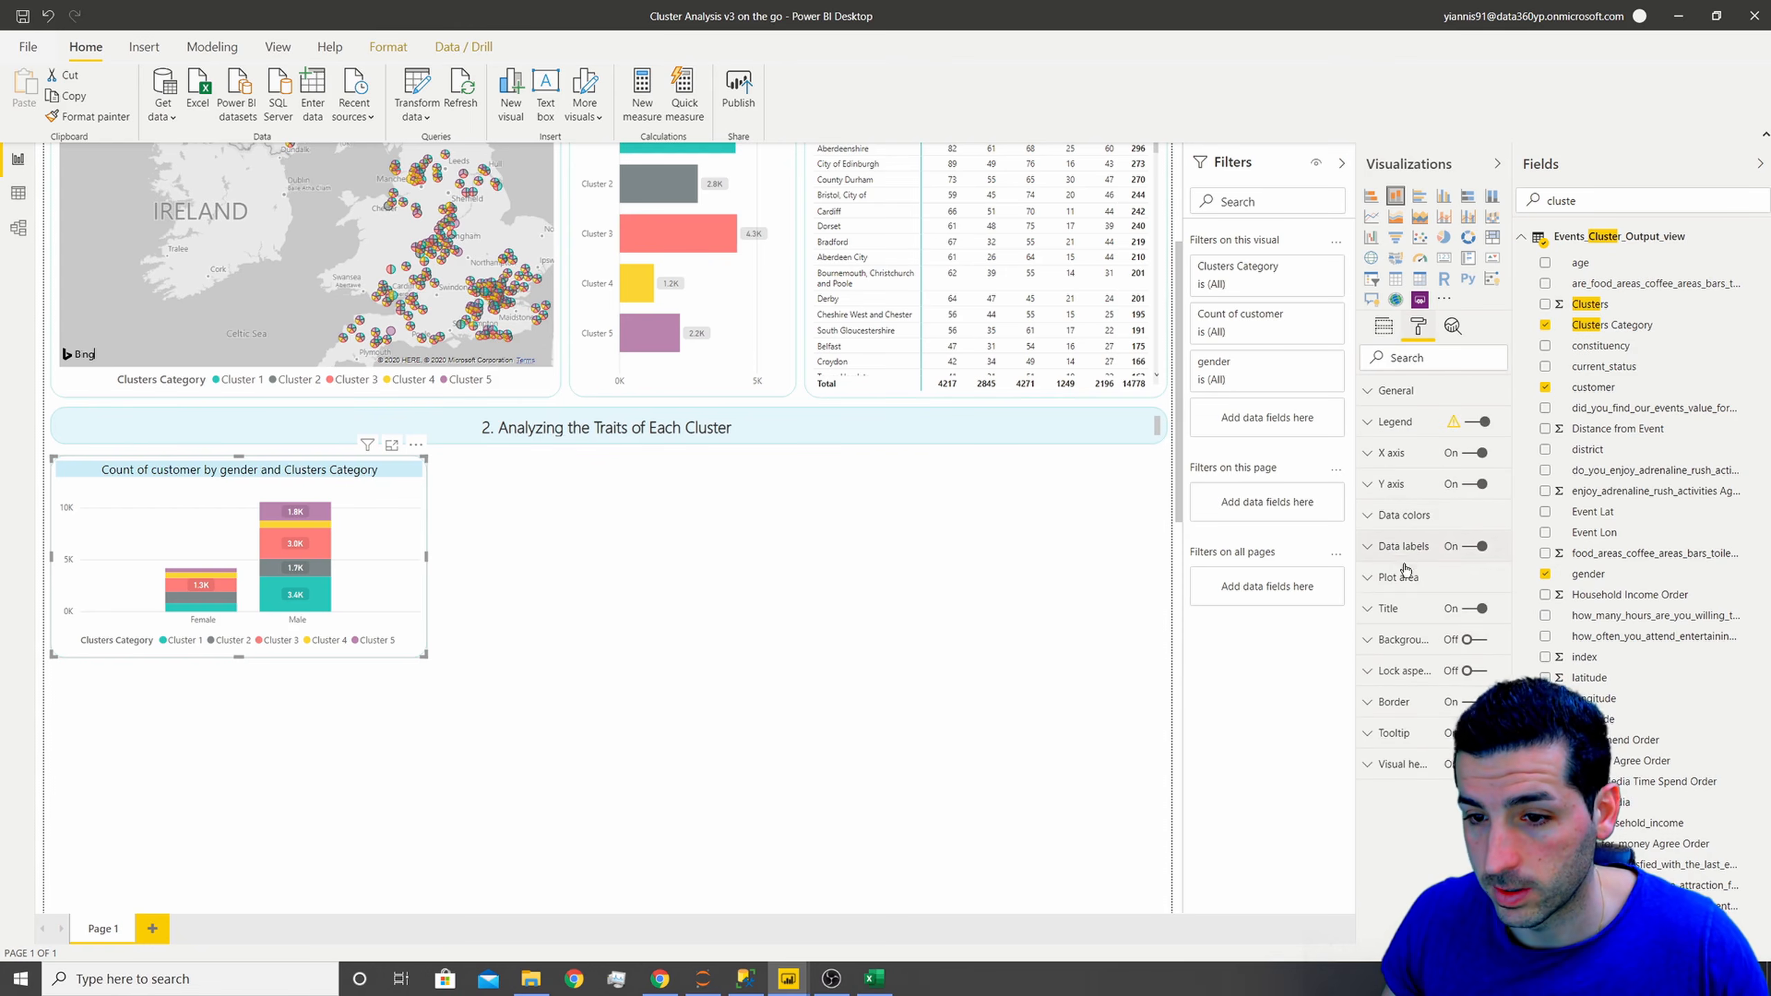
left_click(1405, 608)
key("ctrl+a")
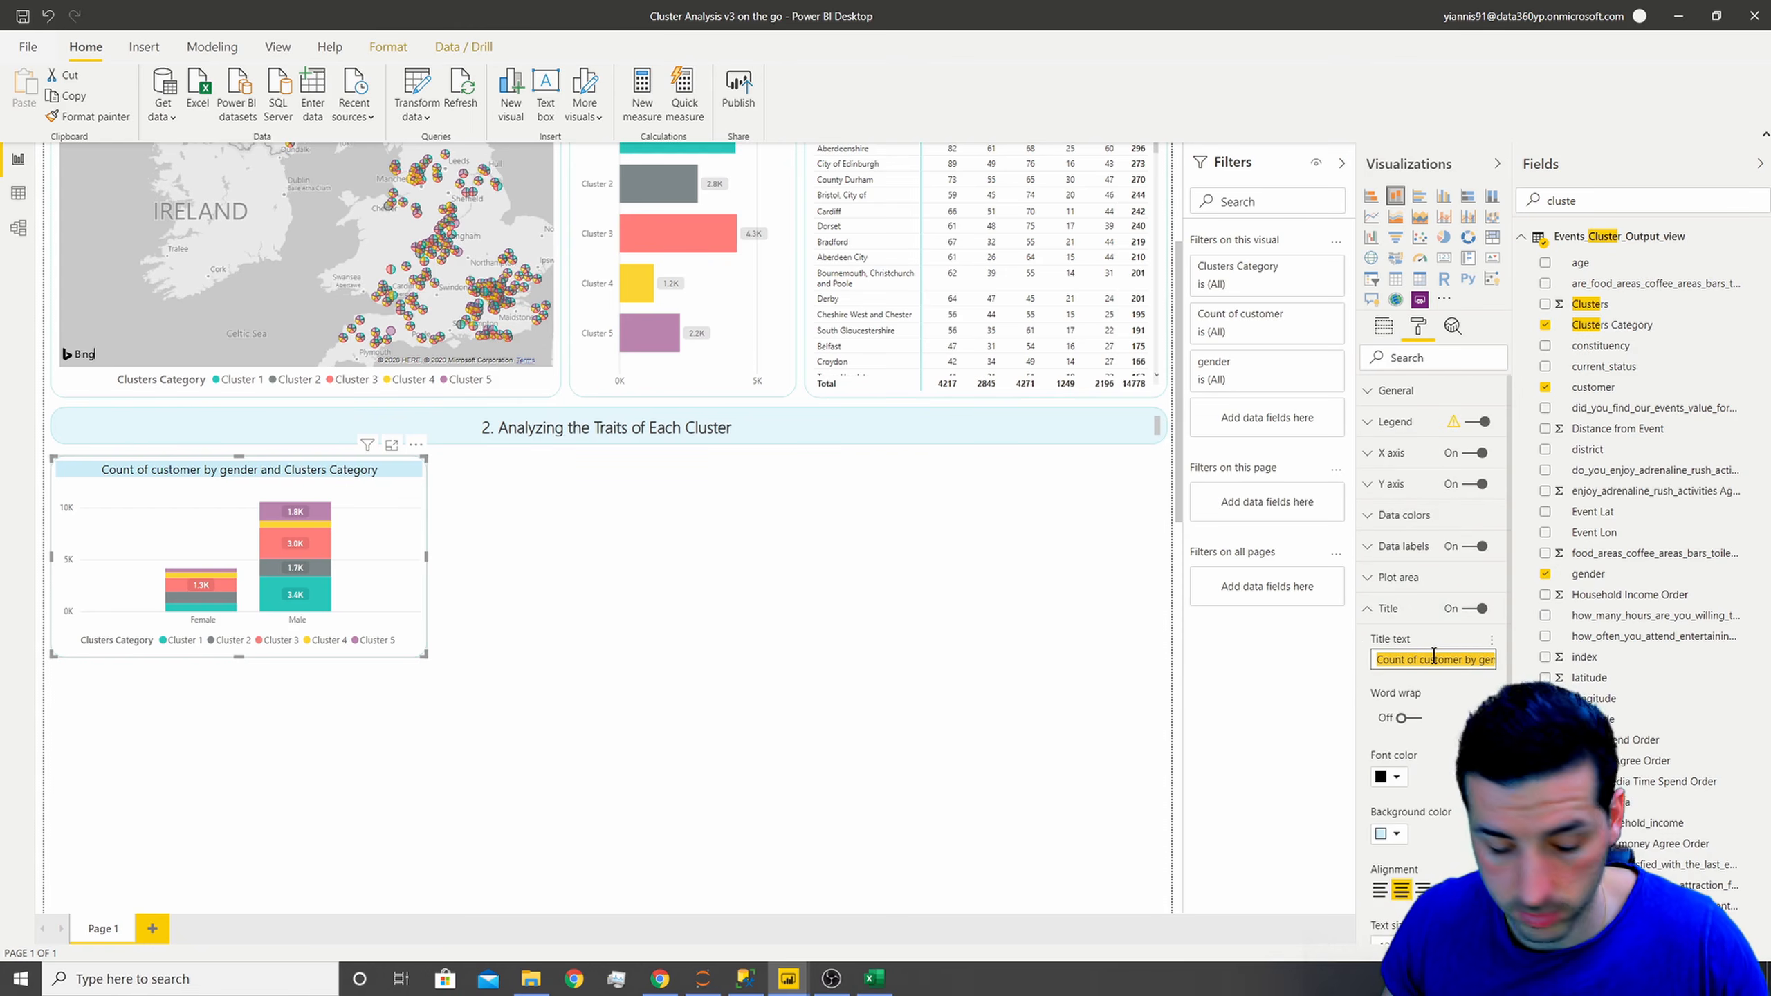
type("Cluster")
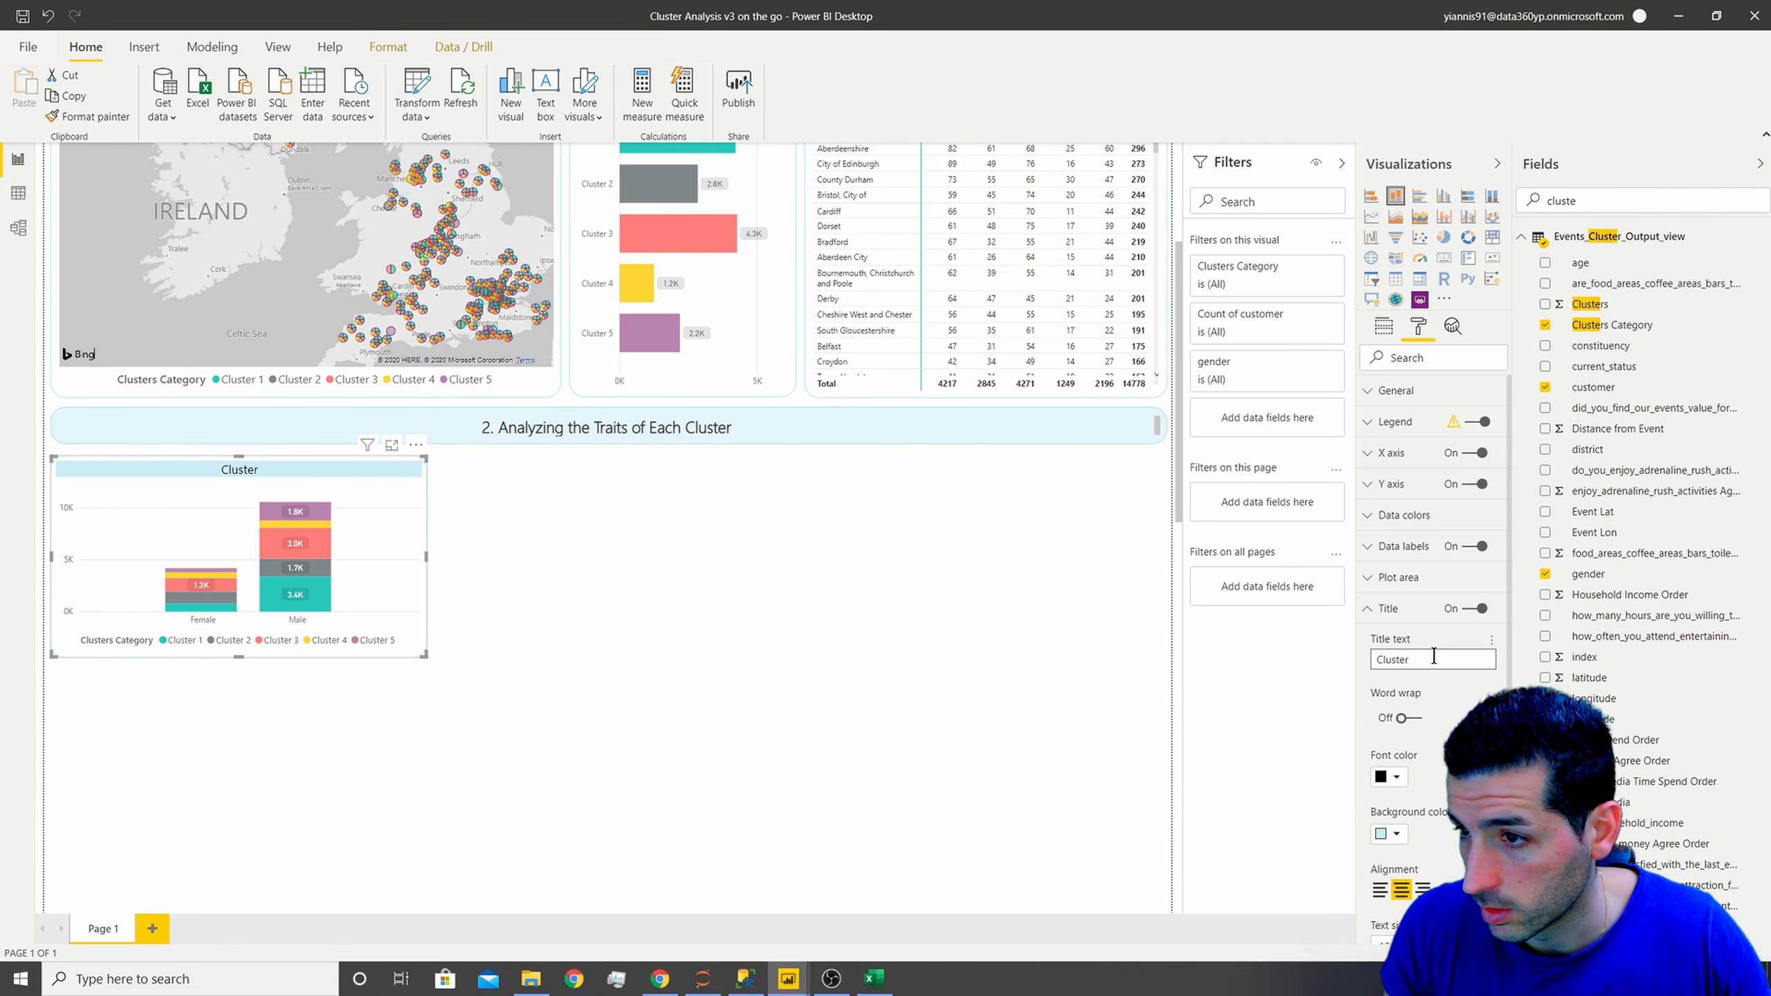
type("s per Ge")
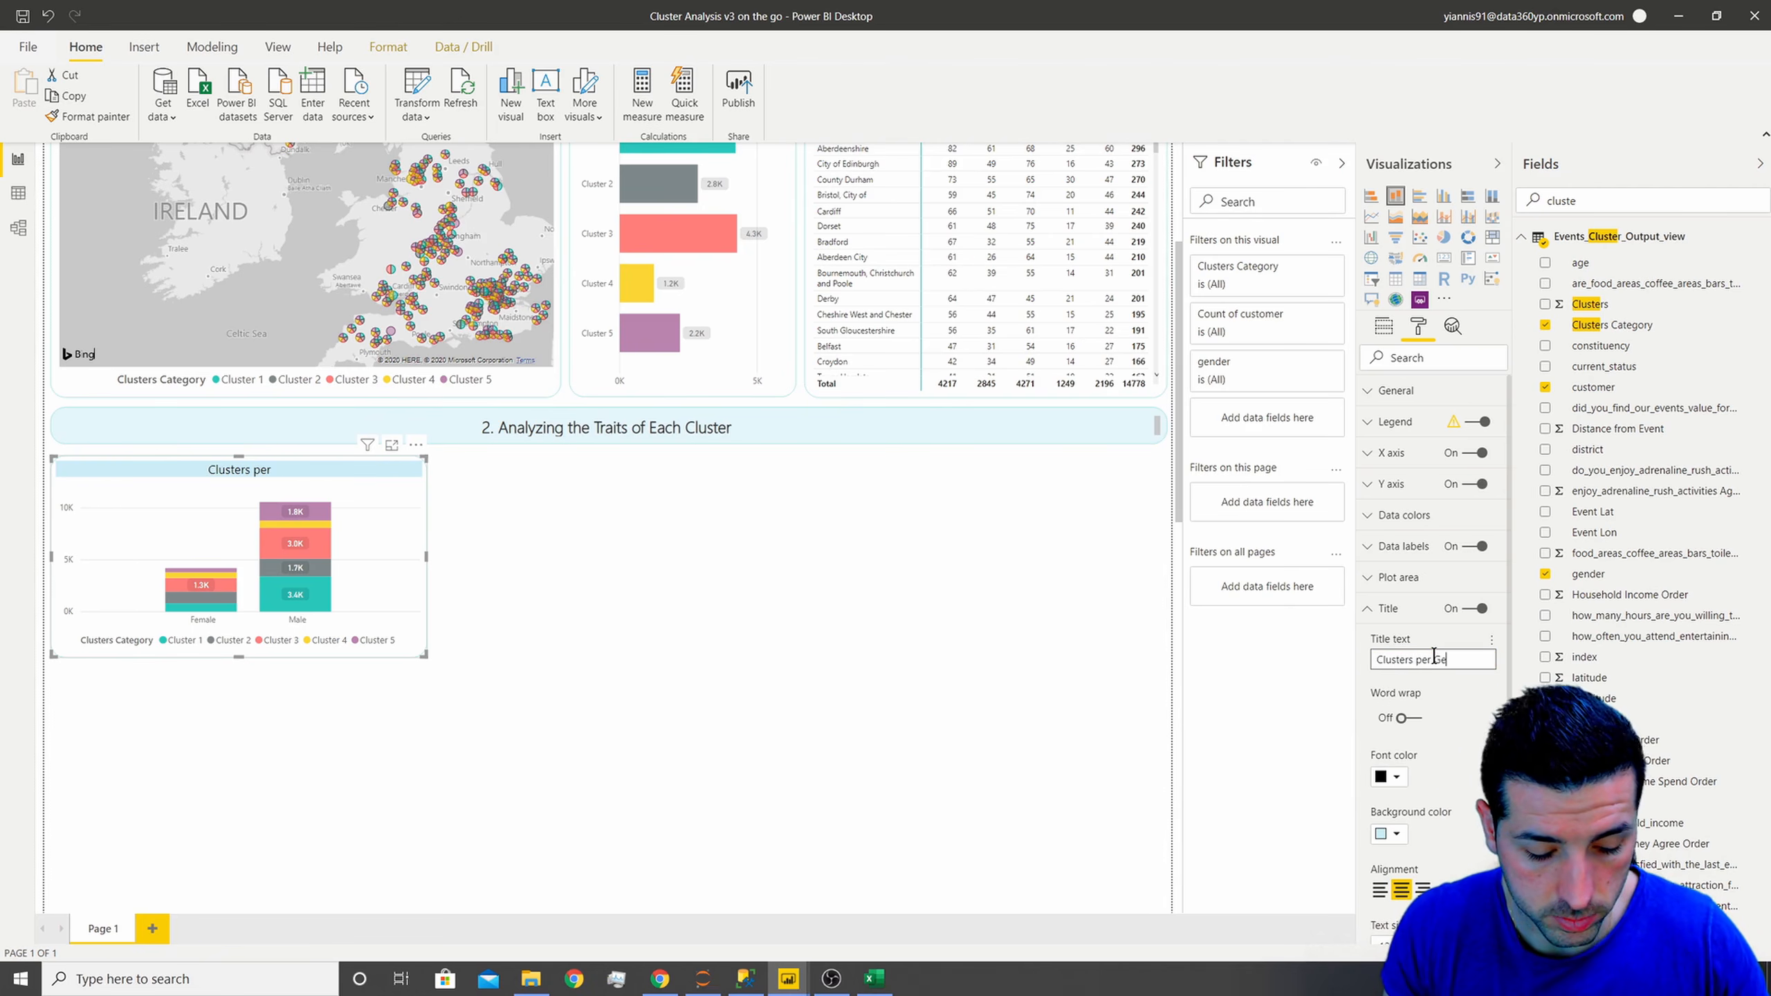
type("nd")
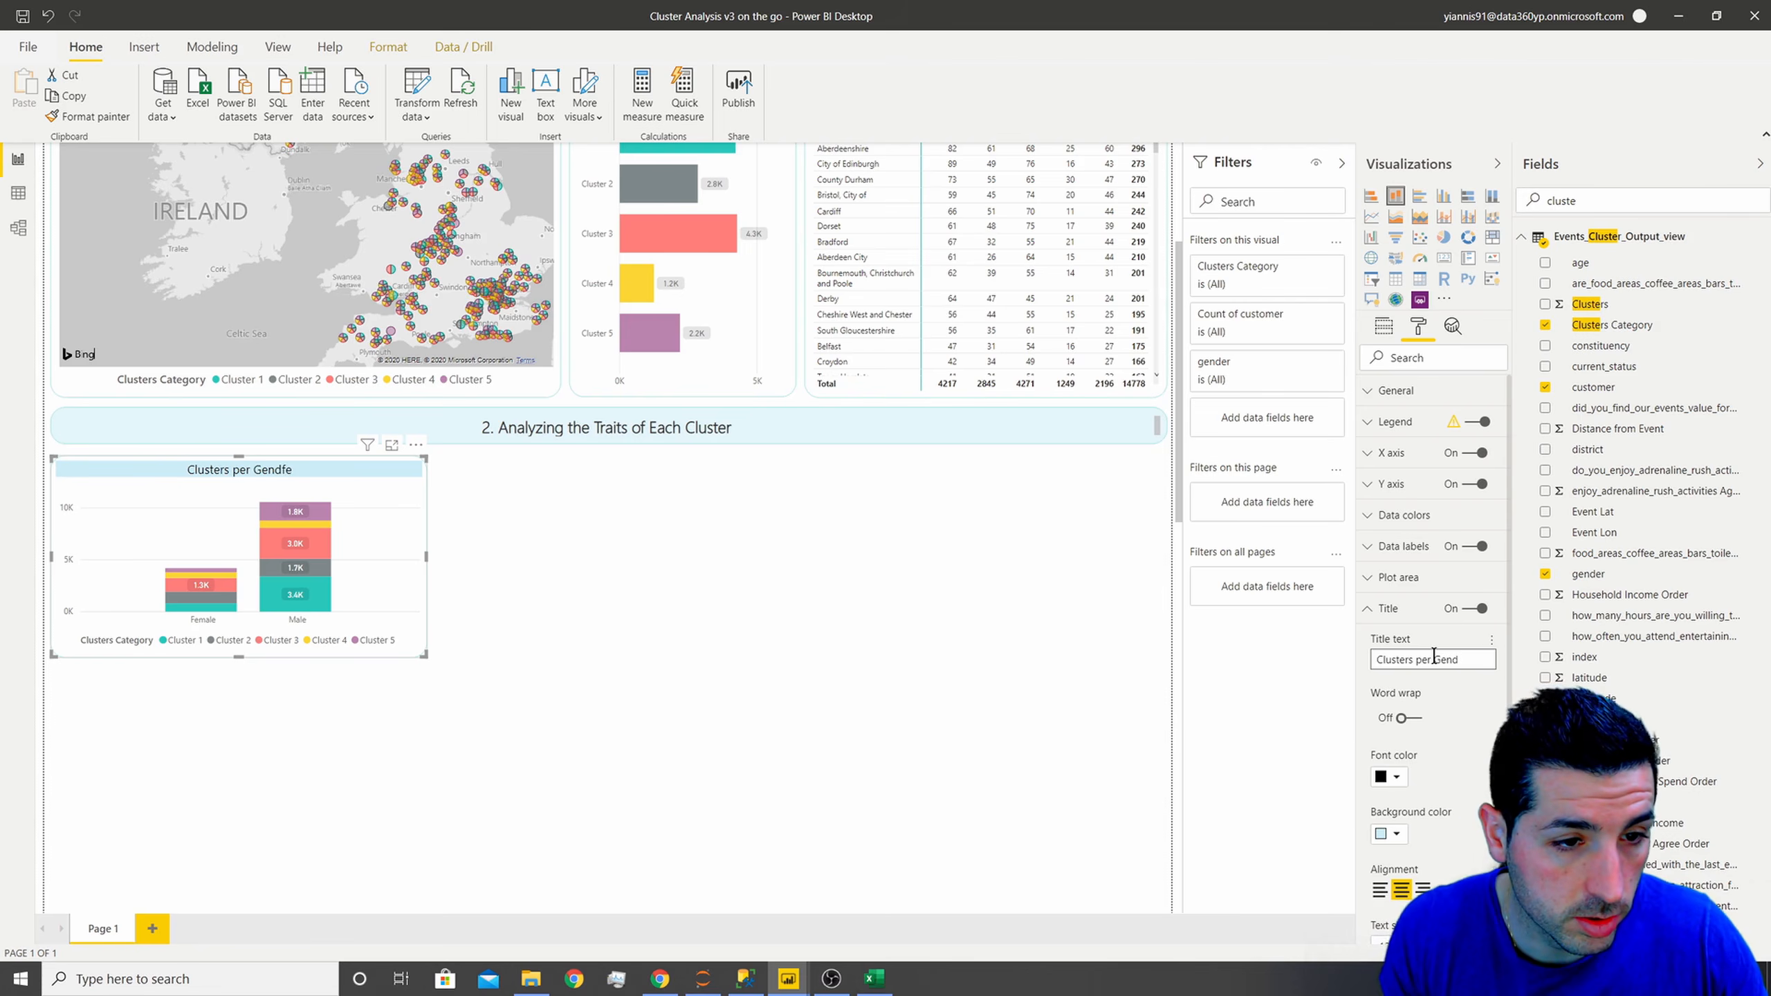
type("er")
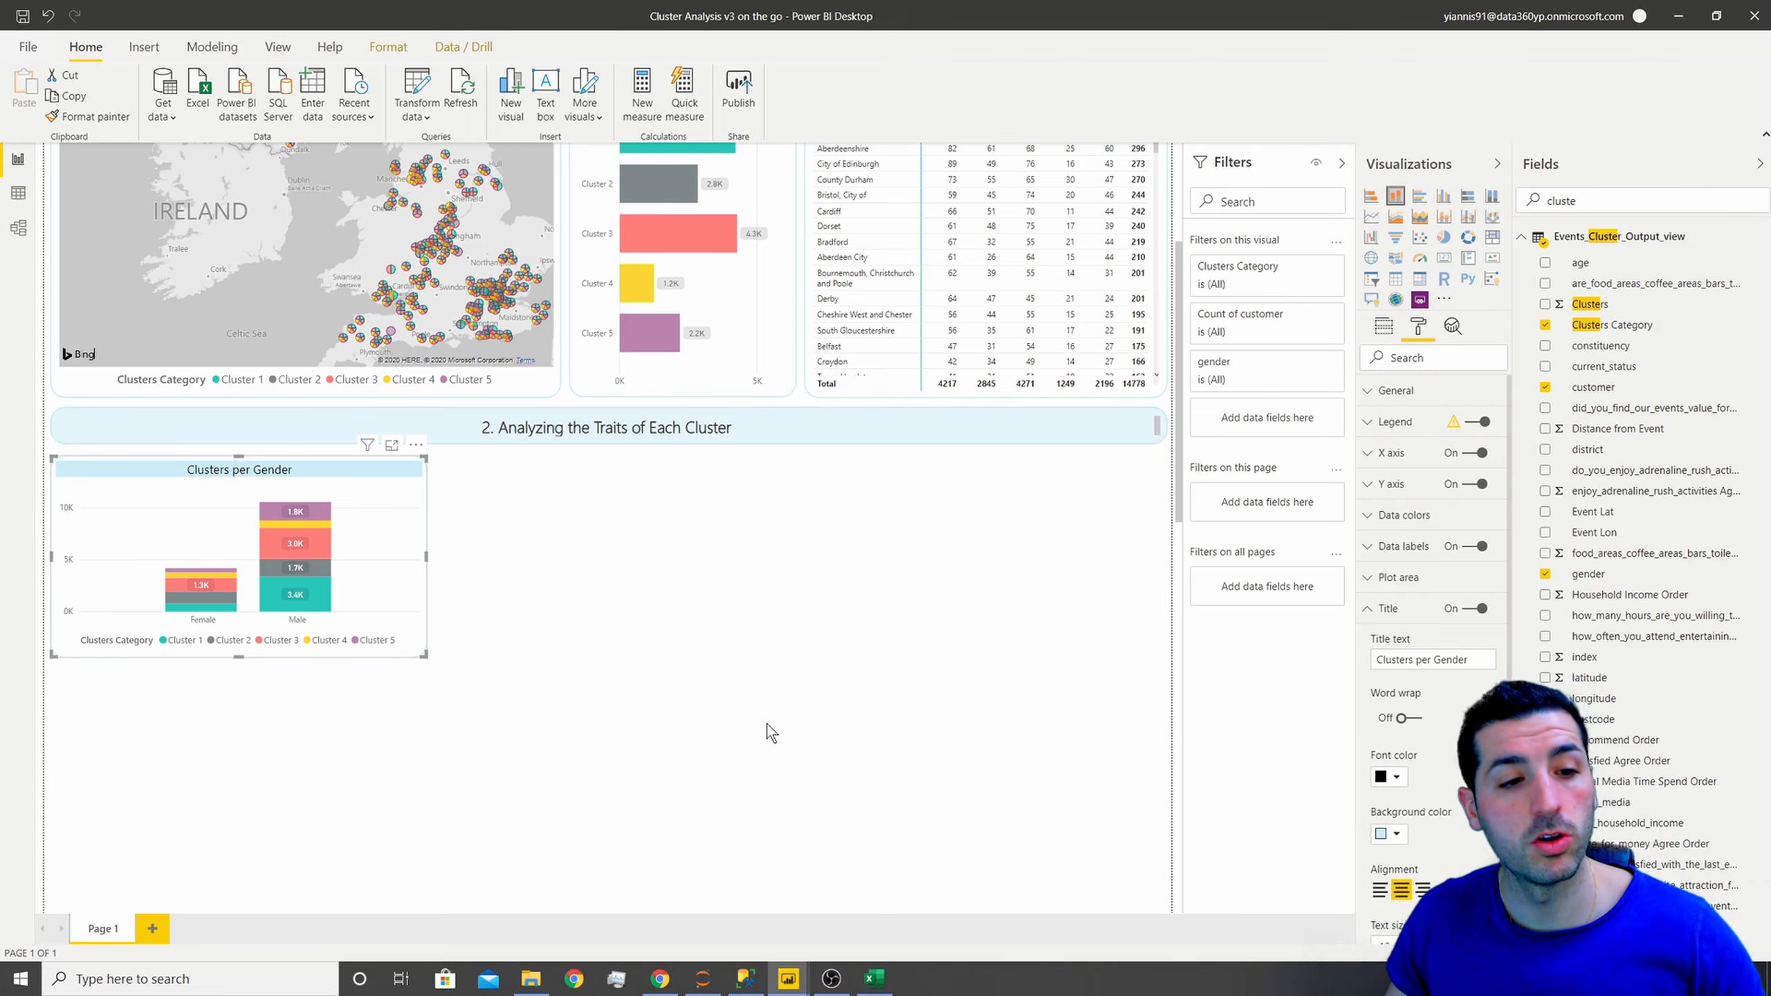
left_click(767, 724)
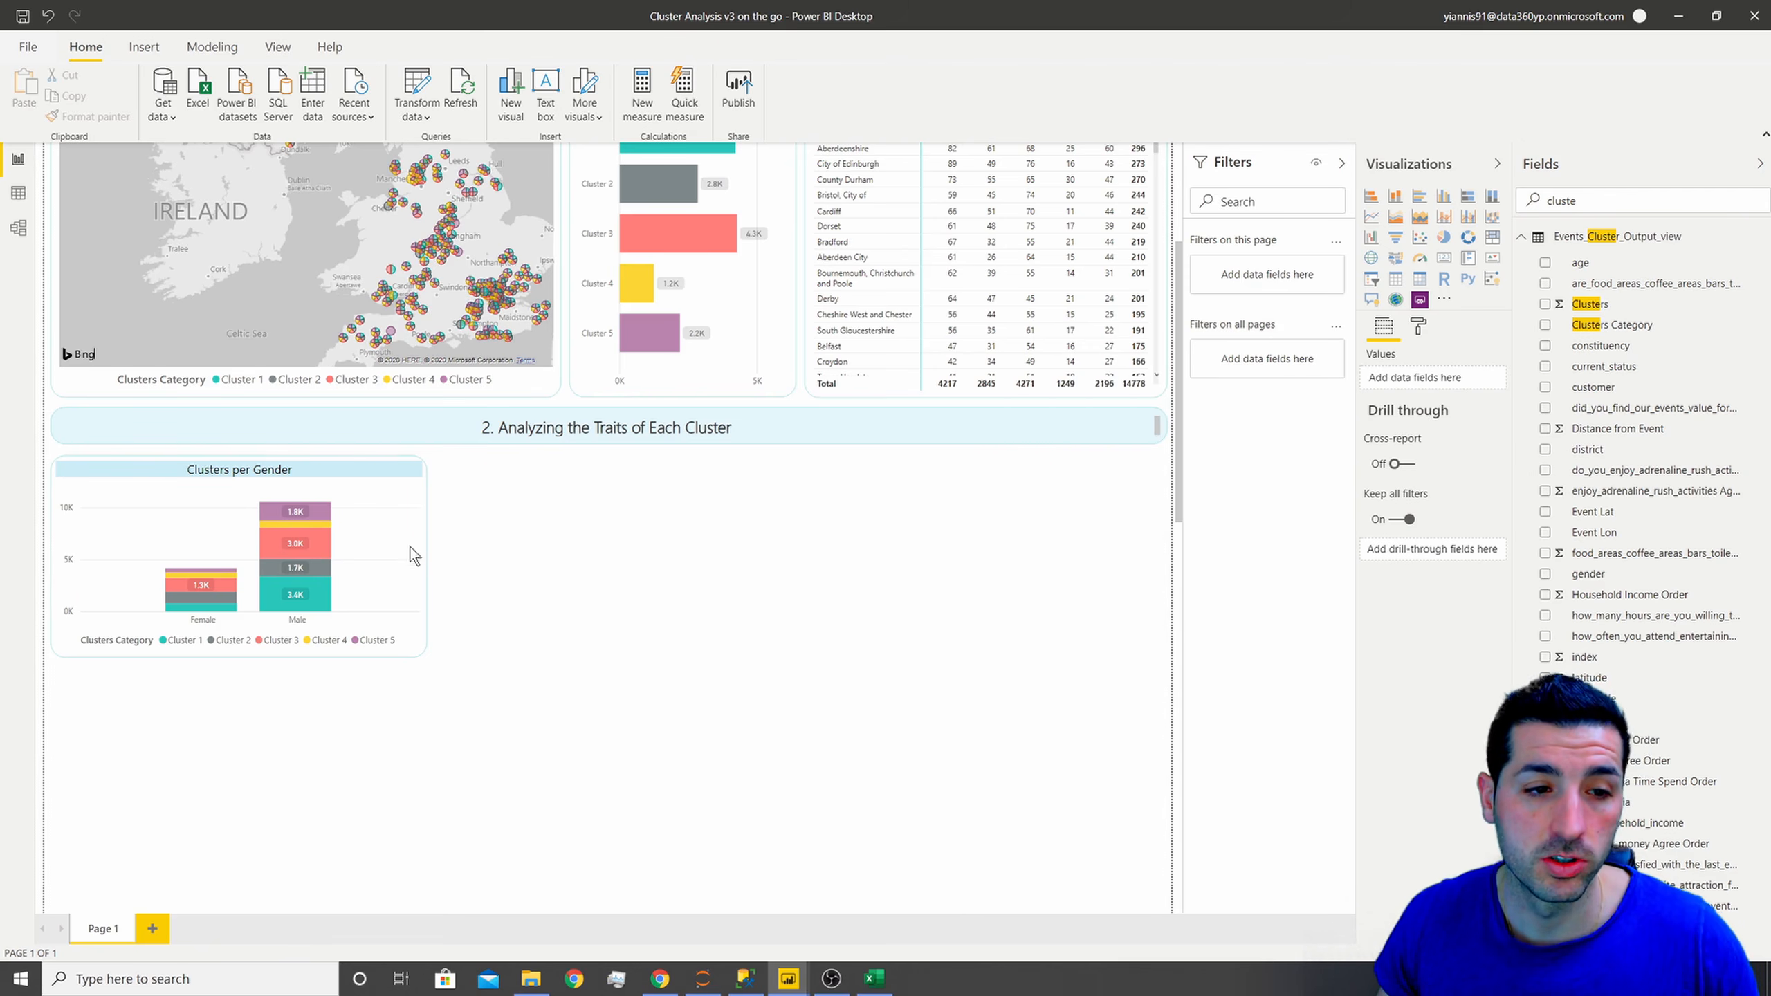
- Make two copies of the Clusters per Gender chart and line them up beside the original in one row
left_click(363, 478)
left_click(598, 549)
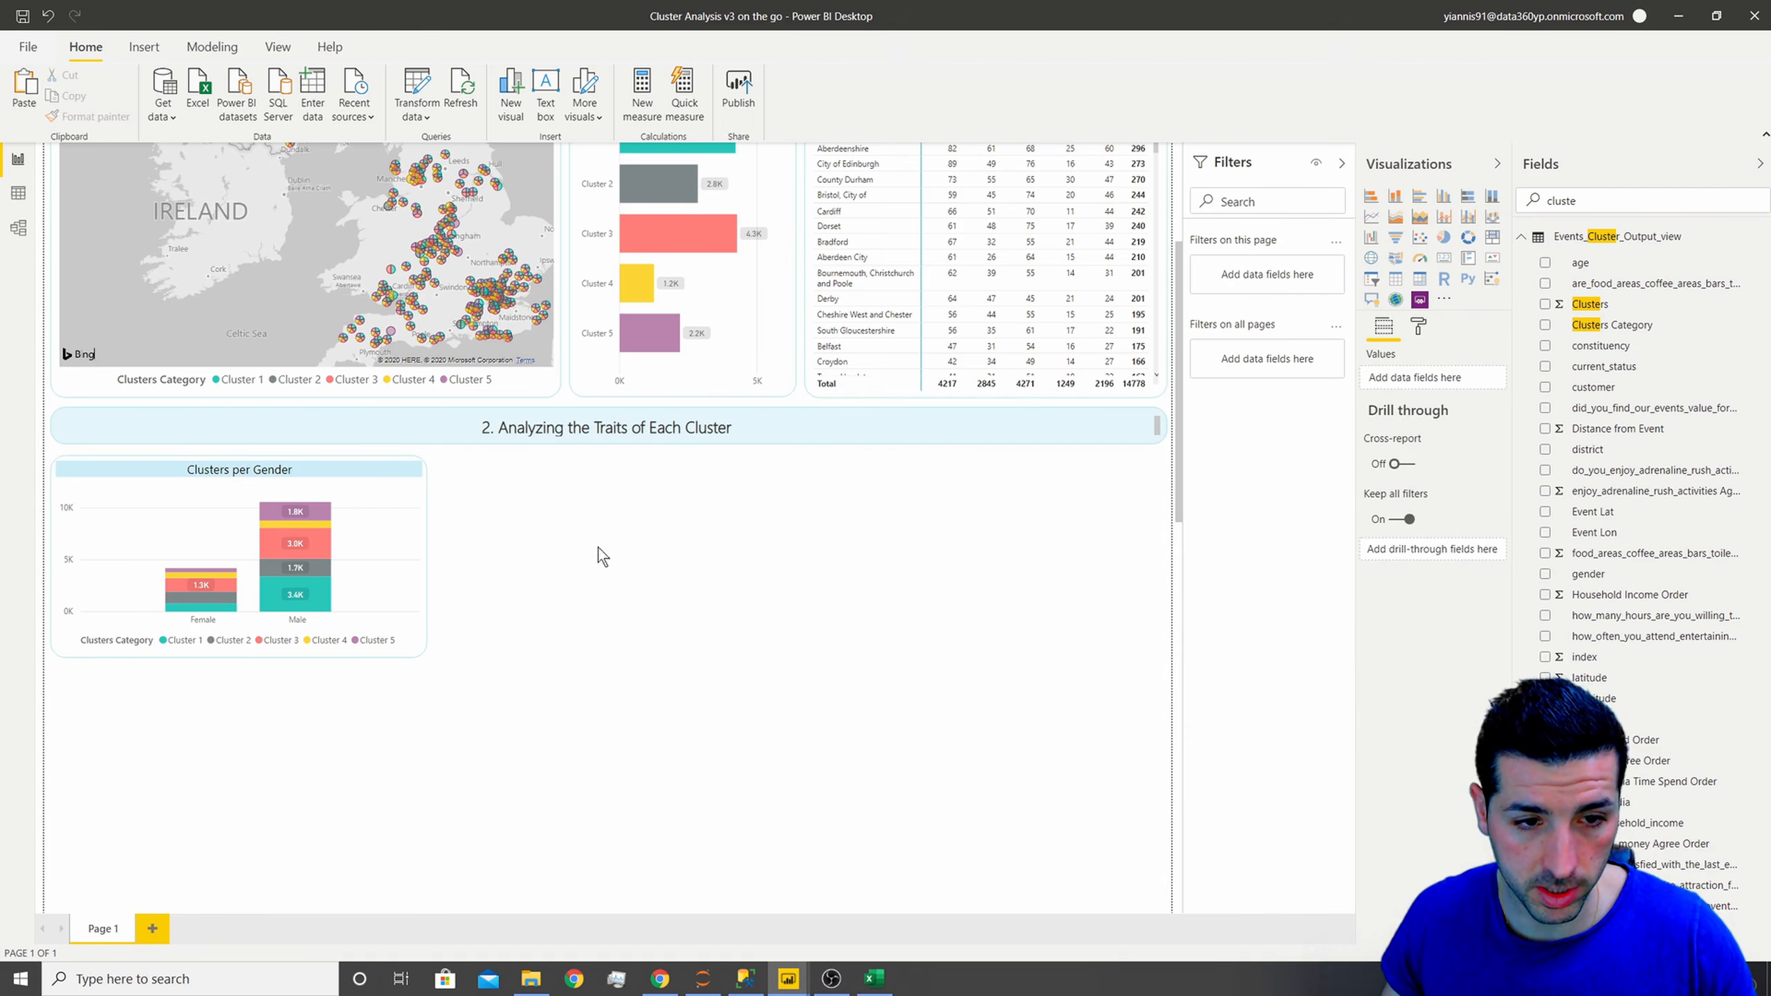
left_click(290, 485)
key("ctrl+c")
key("ctrl+v")
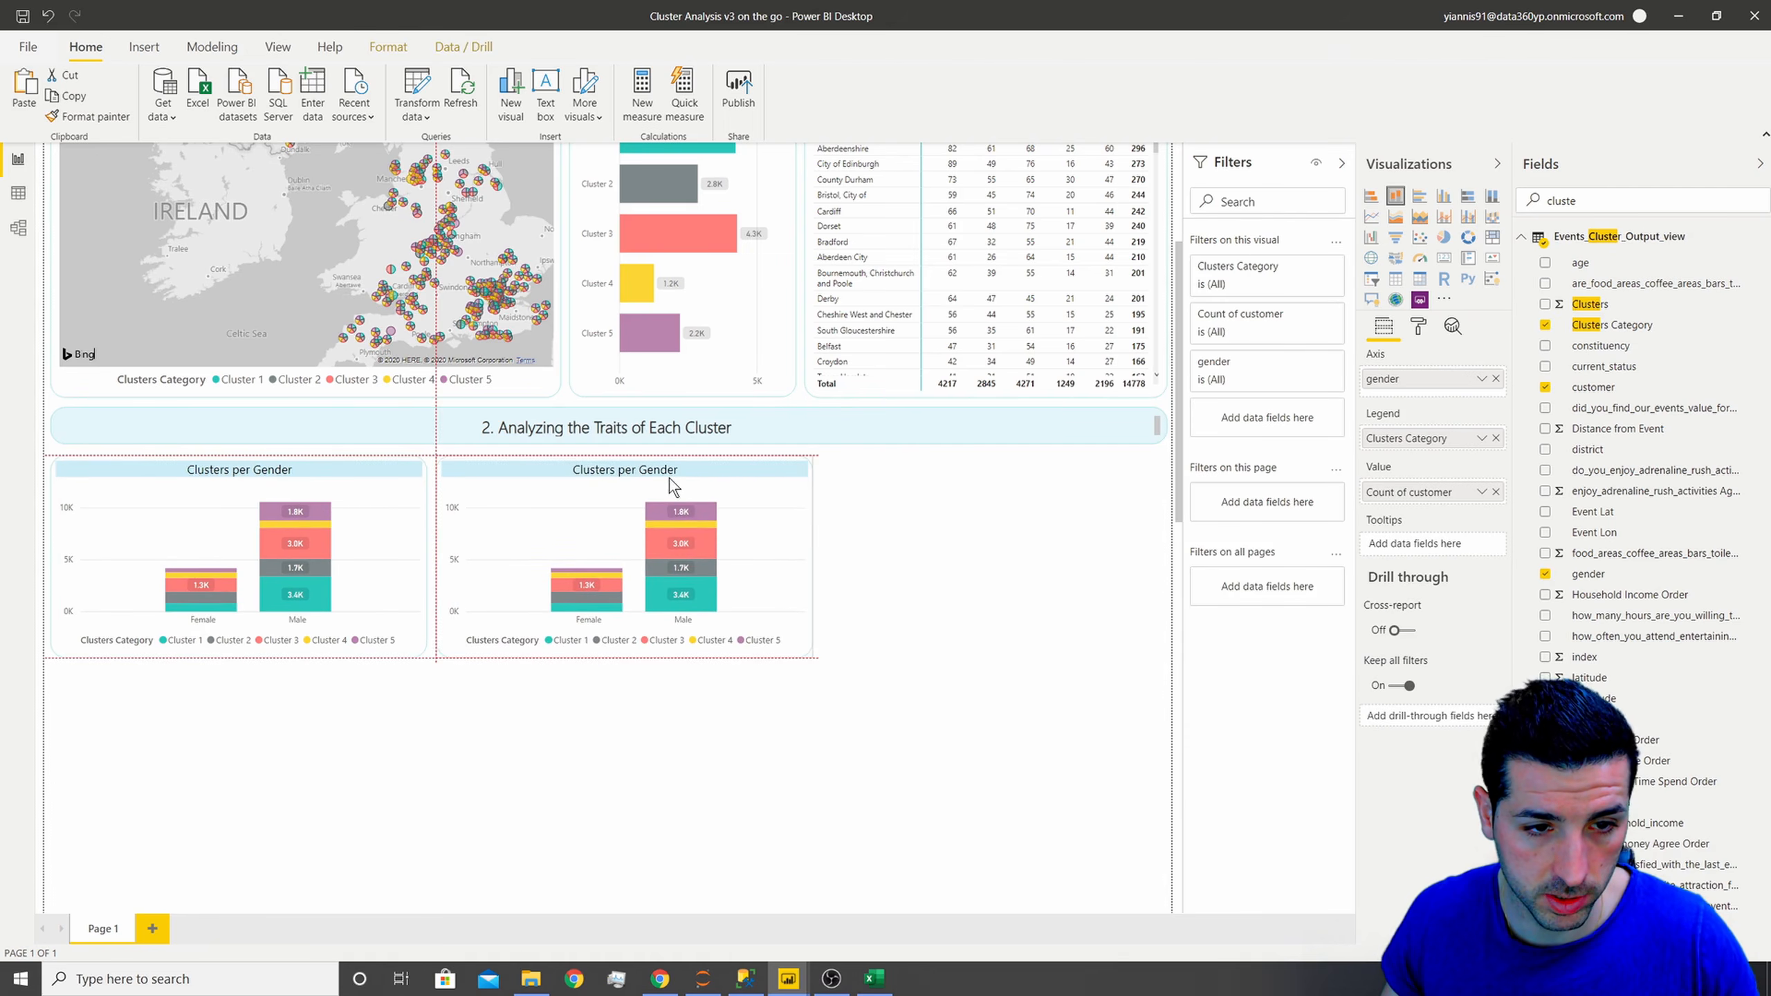
key("ctrl+v")
left_click_drag(334, 479, 1060, 468)
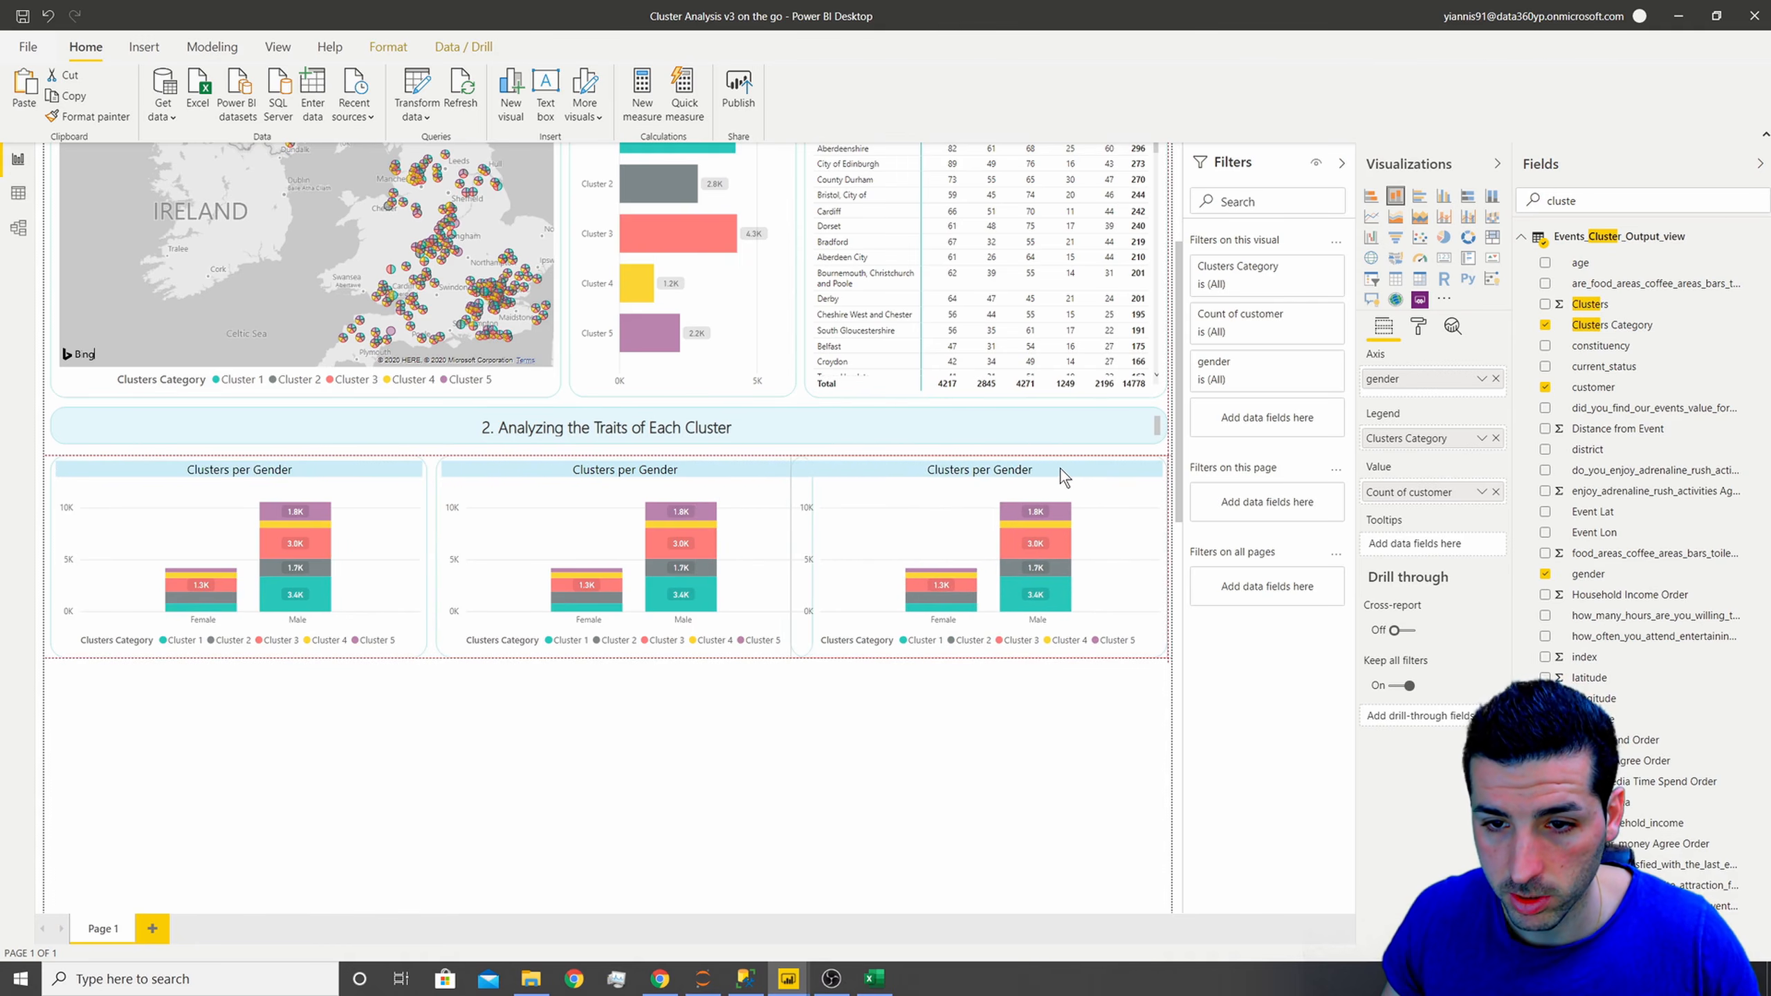
- Adjust the widths and positions of the three column charts so they fill the row with even gaps
left_click_drag(793, 562, 799, 559)
left_click(522, 462)
left_click(387, 516)
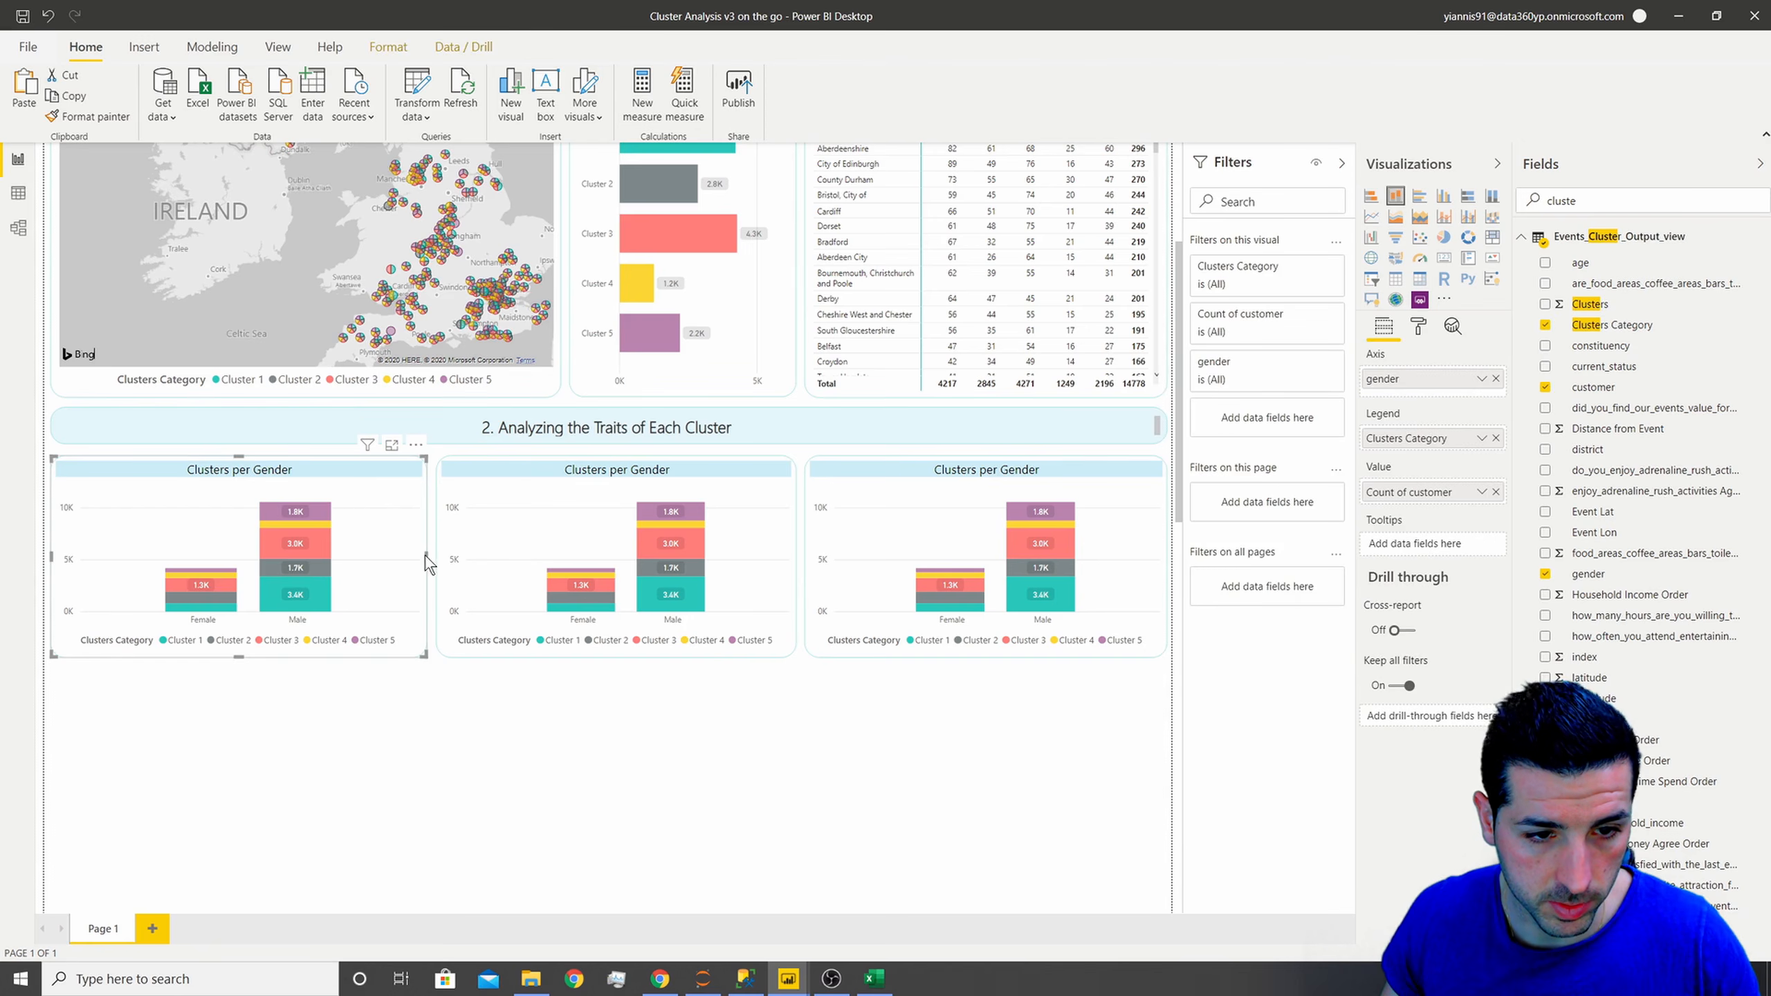
left_click_drag(425, 556, 417, 557)
left_click_drag(468, 473, 456, 468)
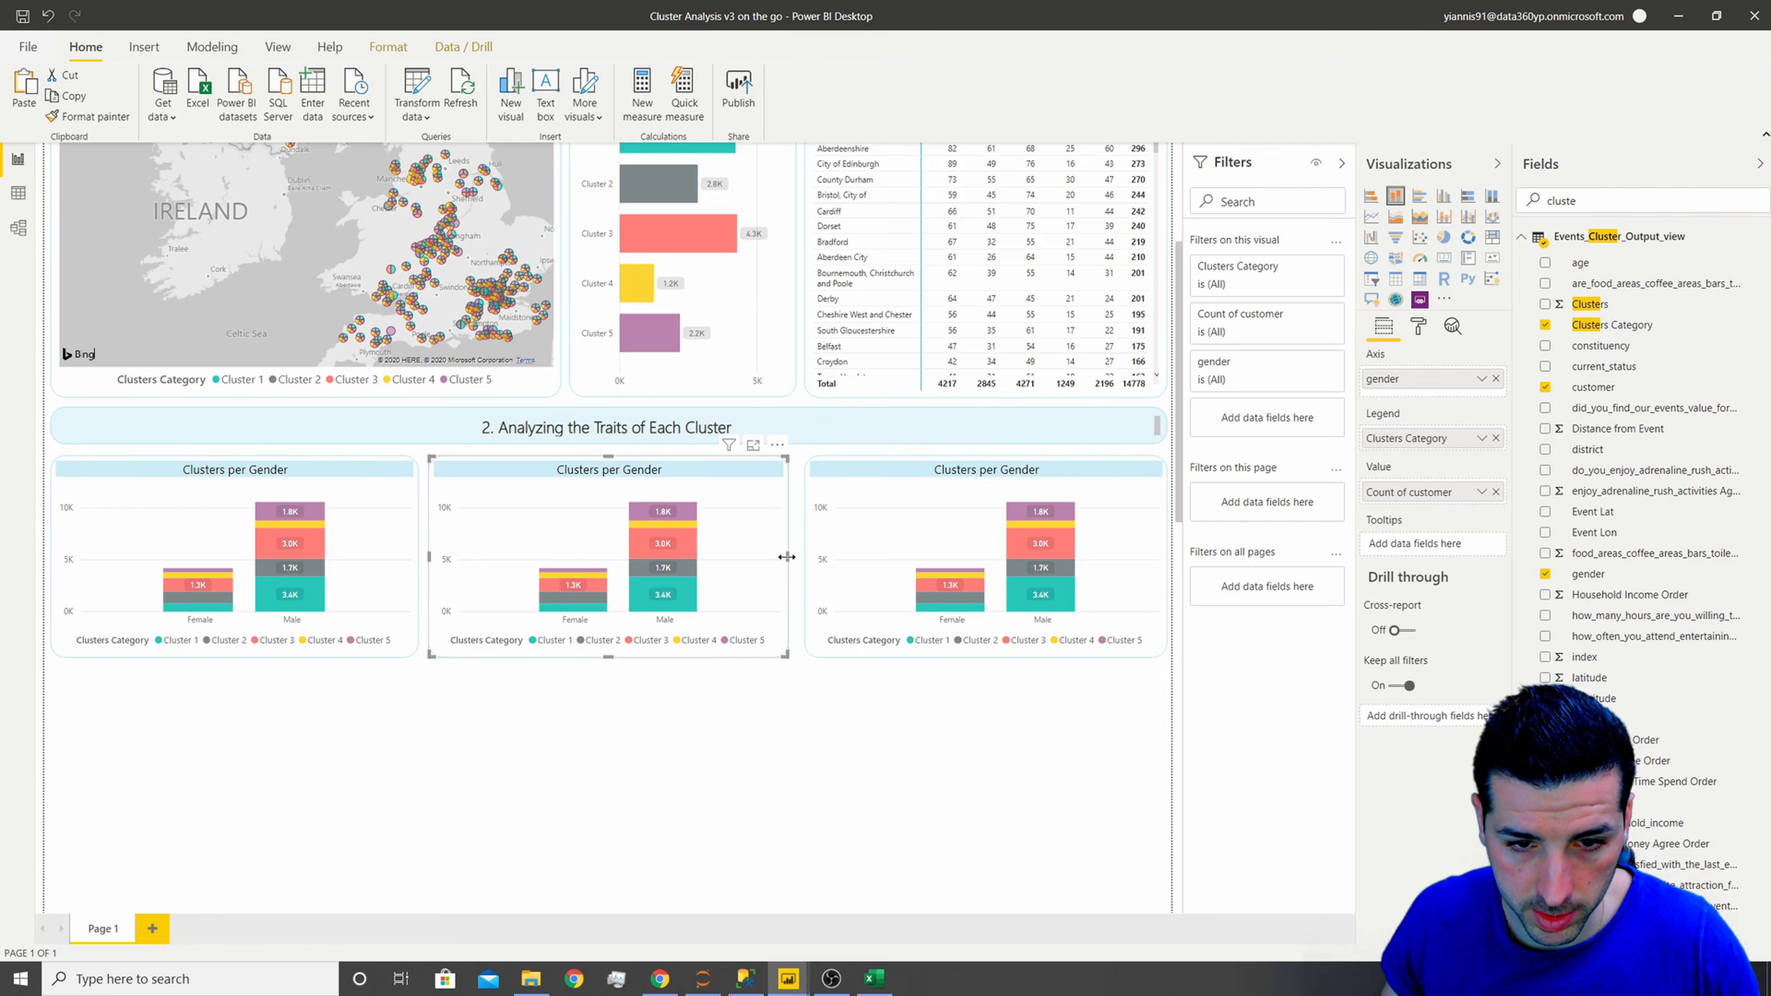
left_click_drag(788, 555, 795, 555)
left_click(826, 687)
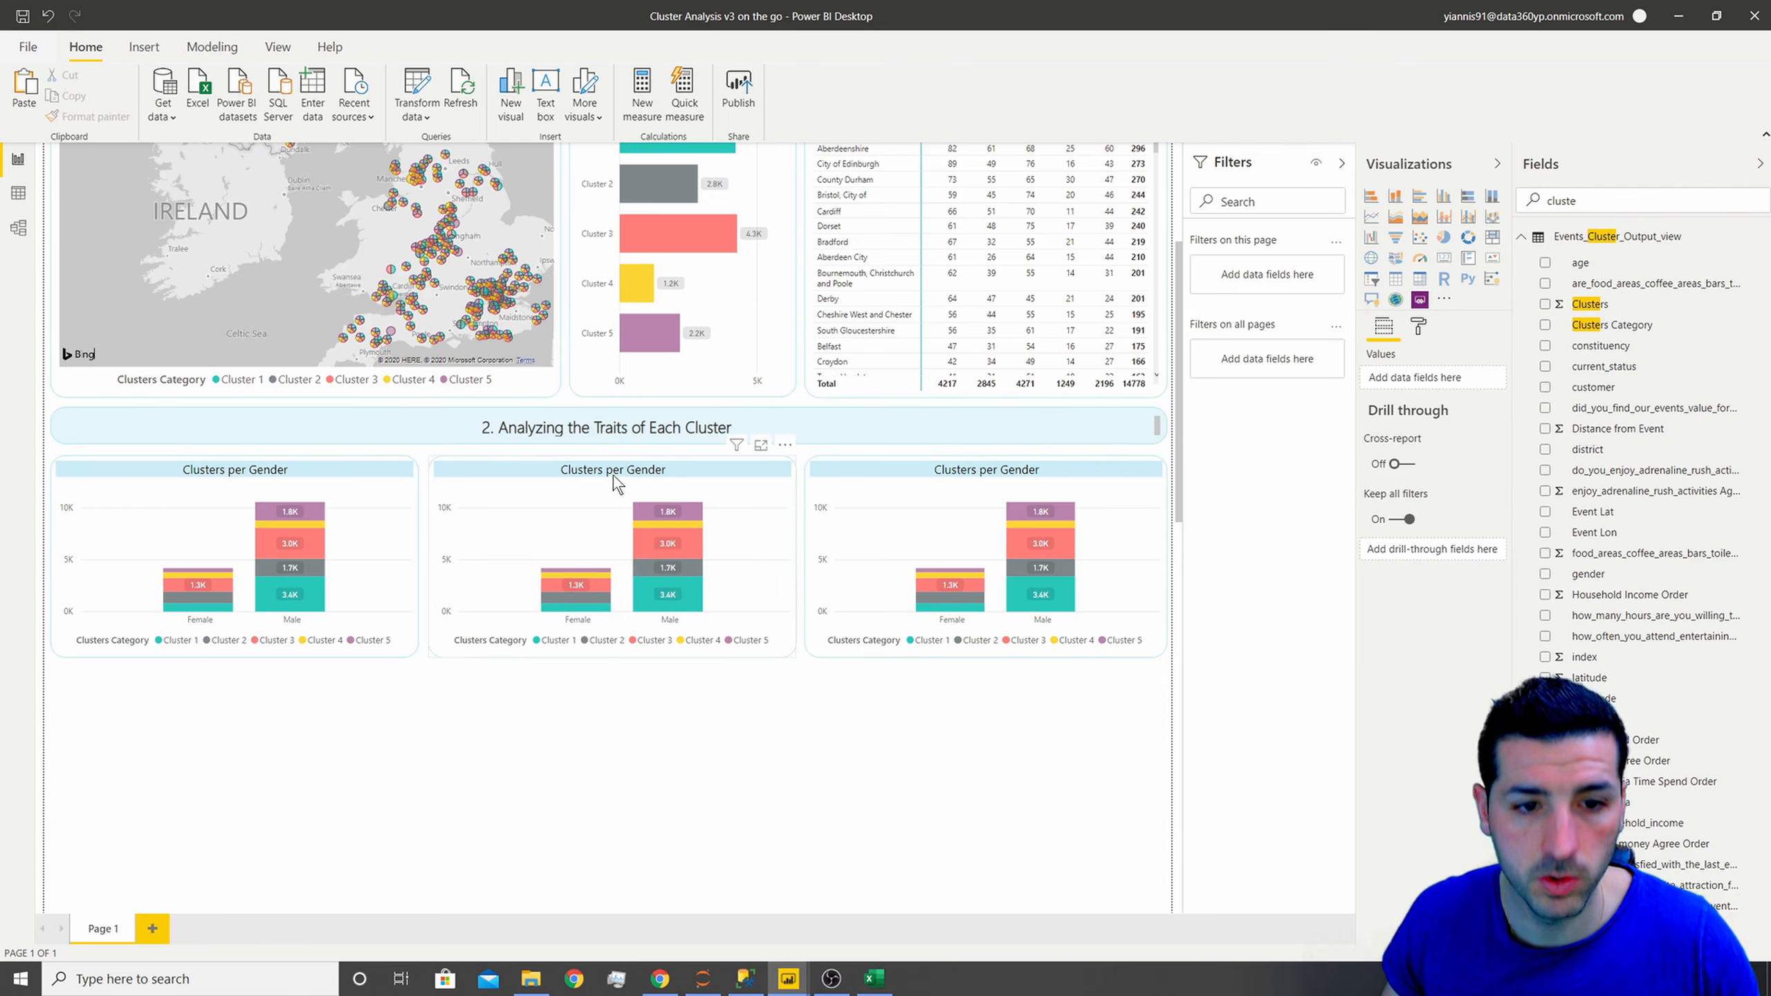
- Replace gender with age on the axis of the middle column chart
left_click(624, 478)
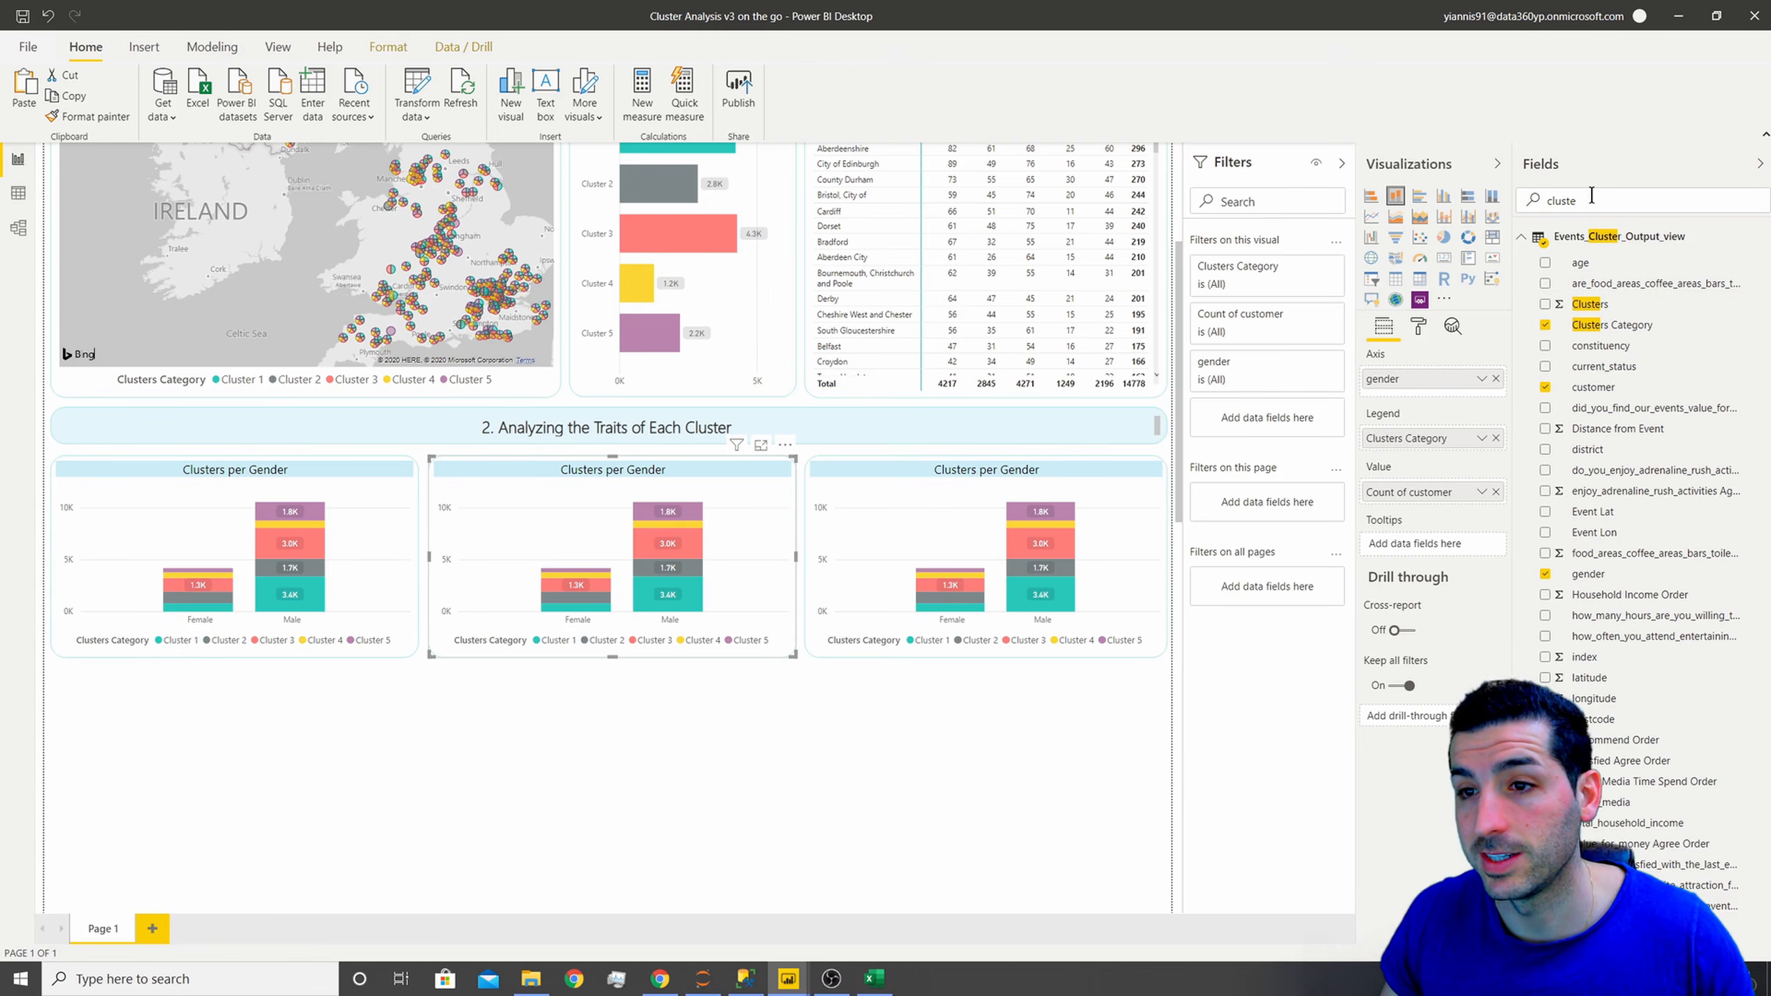
type("age")
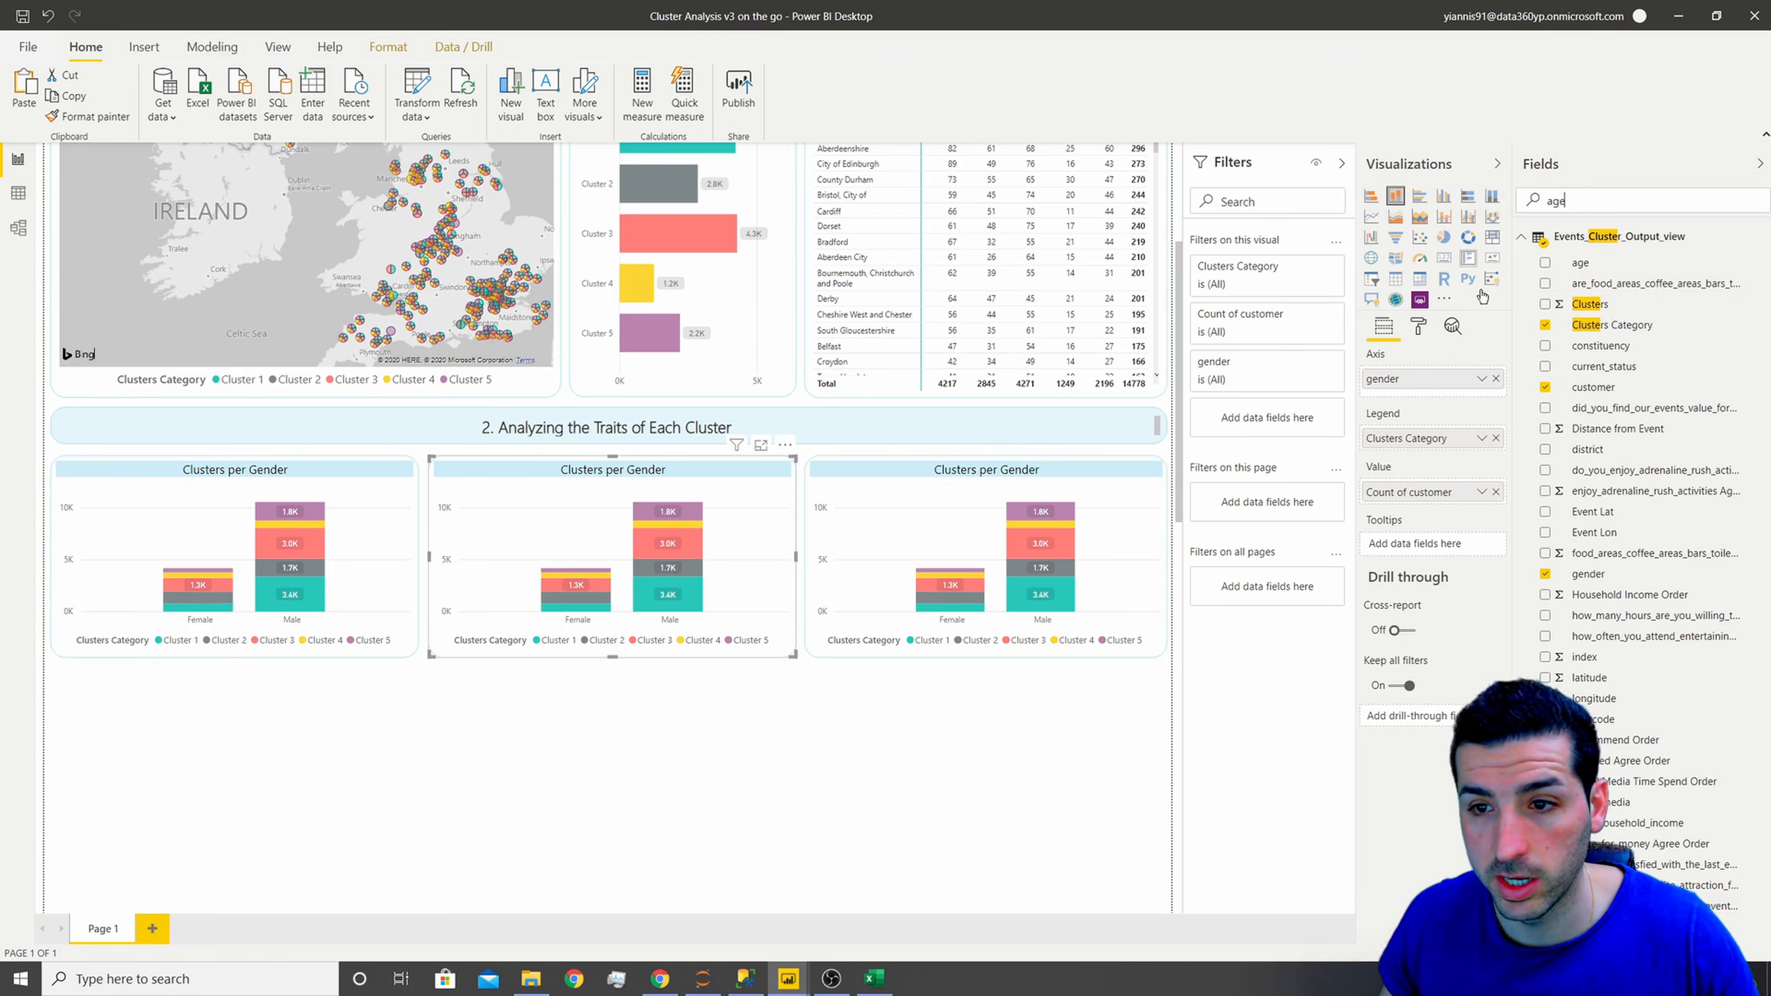
left_click(1496, 379)
left_click(1582, 267)
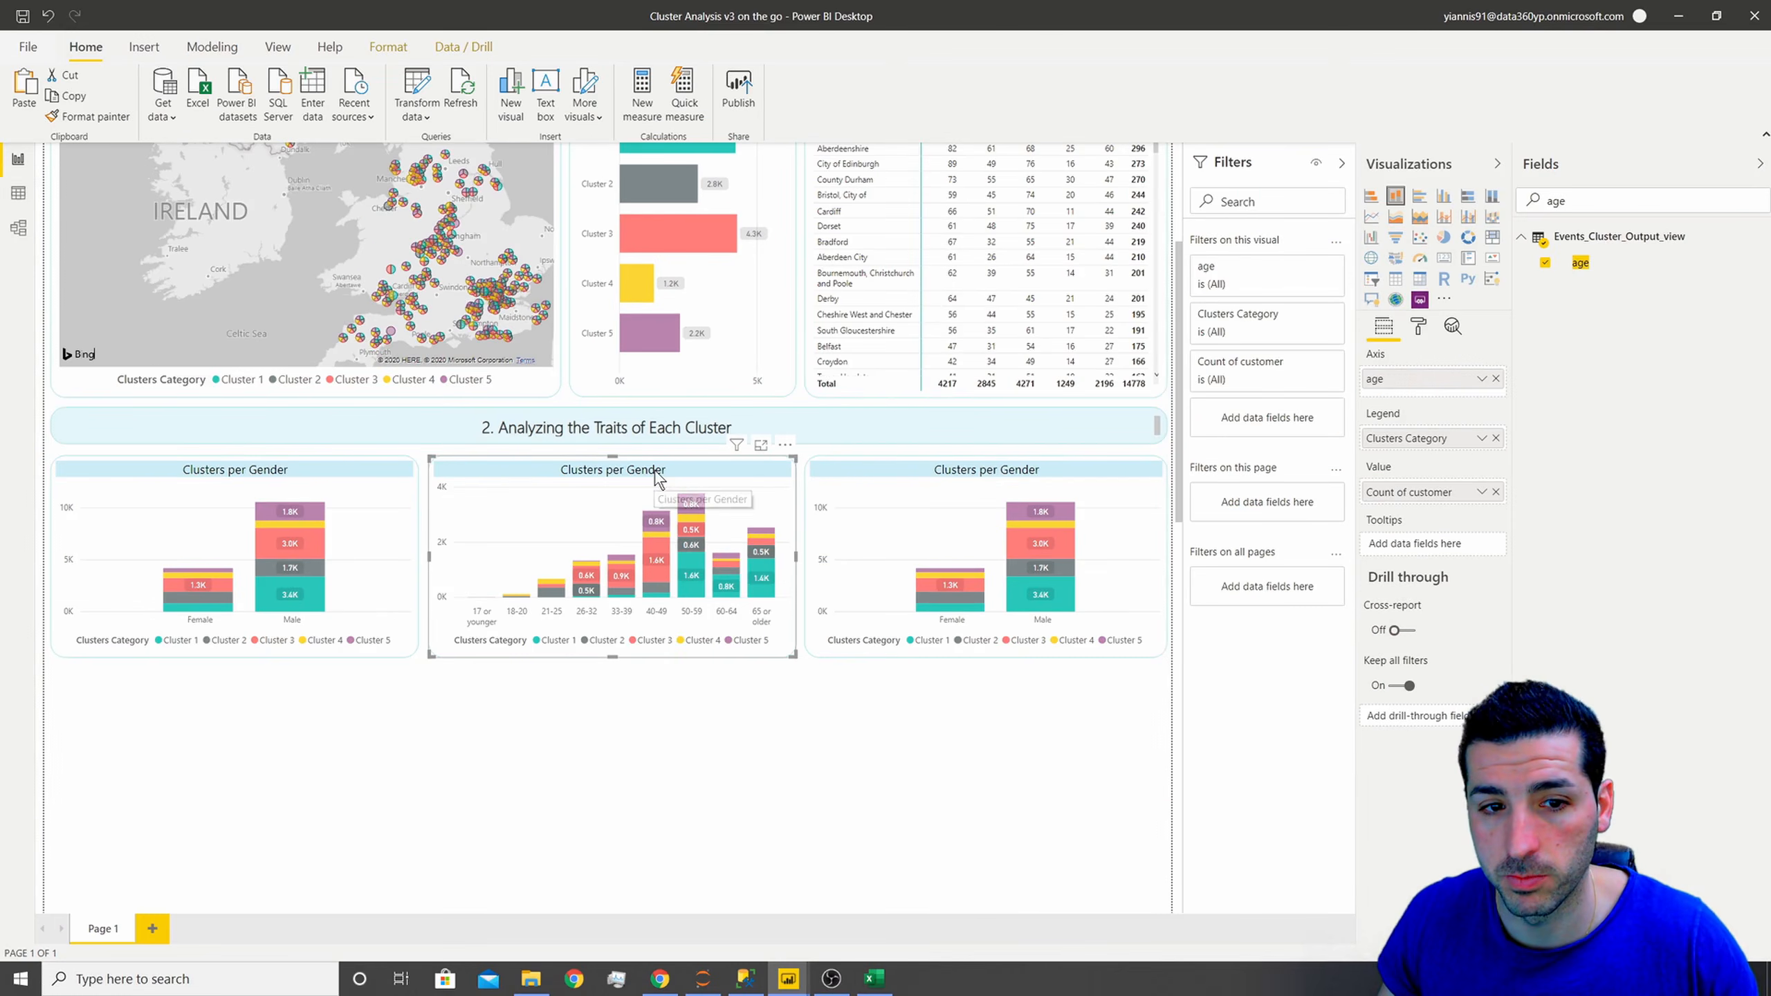
- Change the middle column chart's title to "Clusters per Age Group"
left_click(1418, 326)
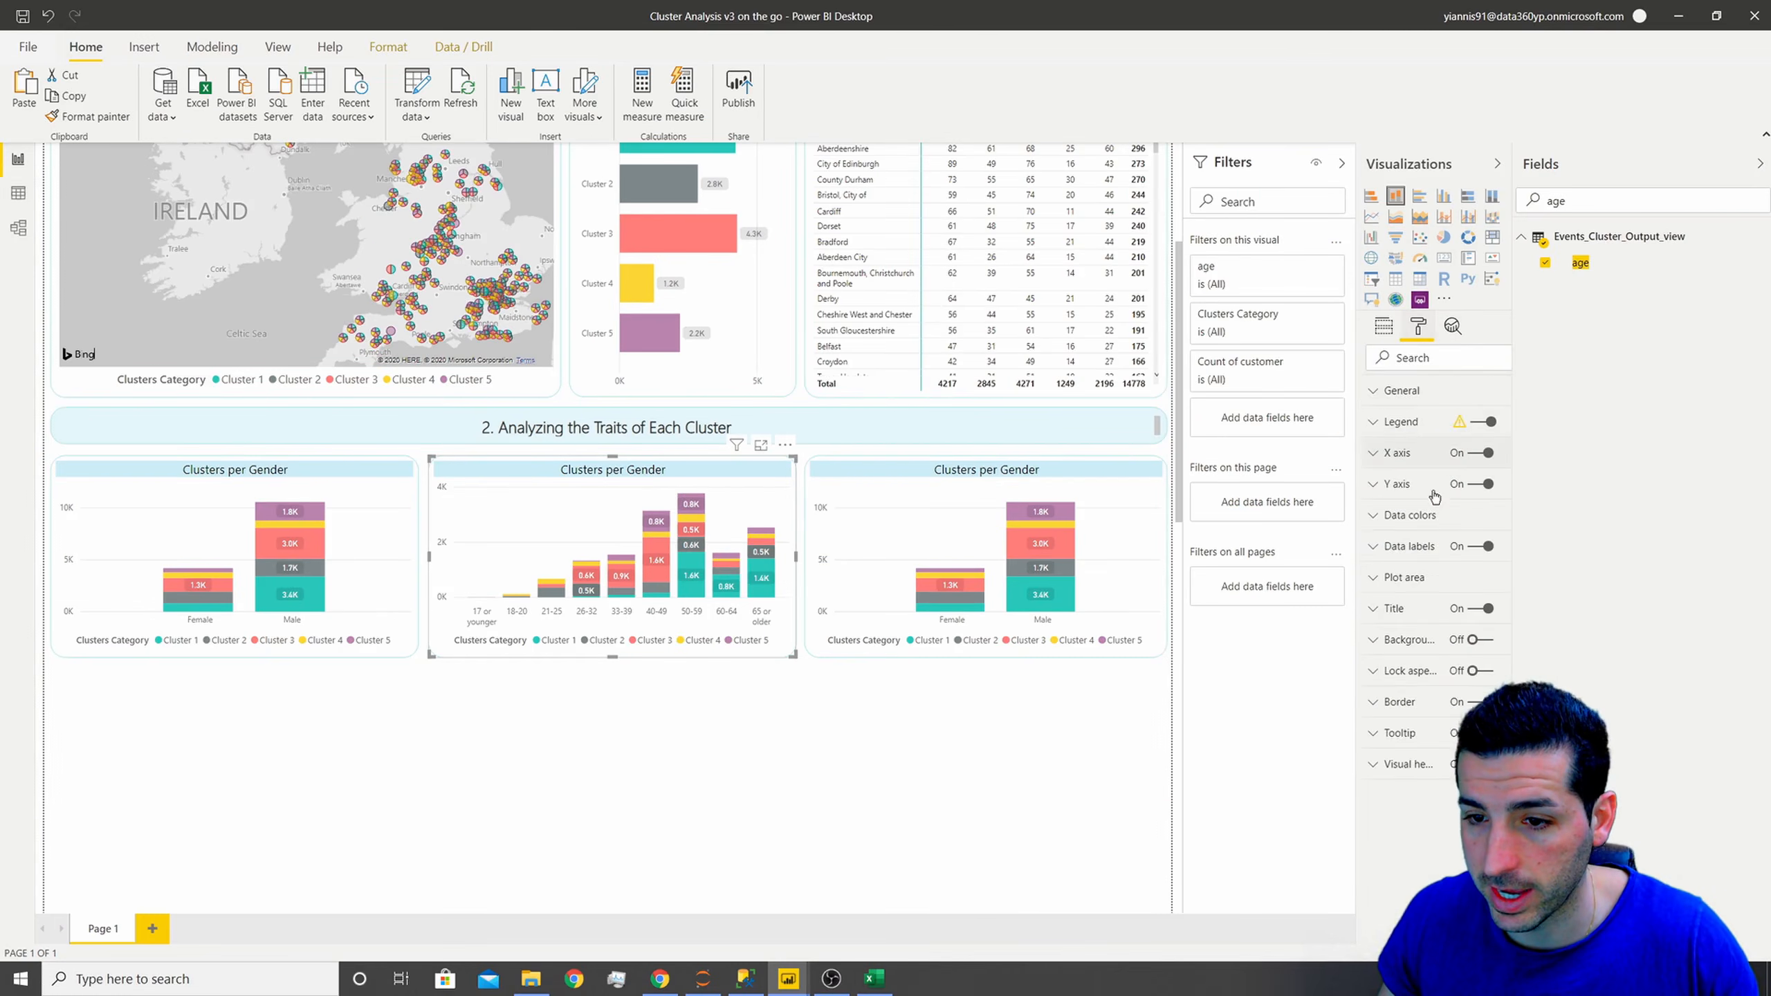
left_click(1419, 606)
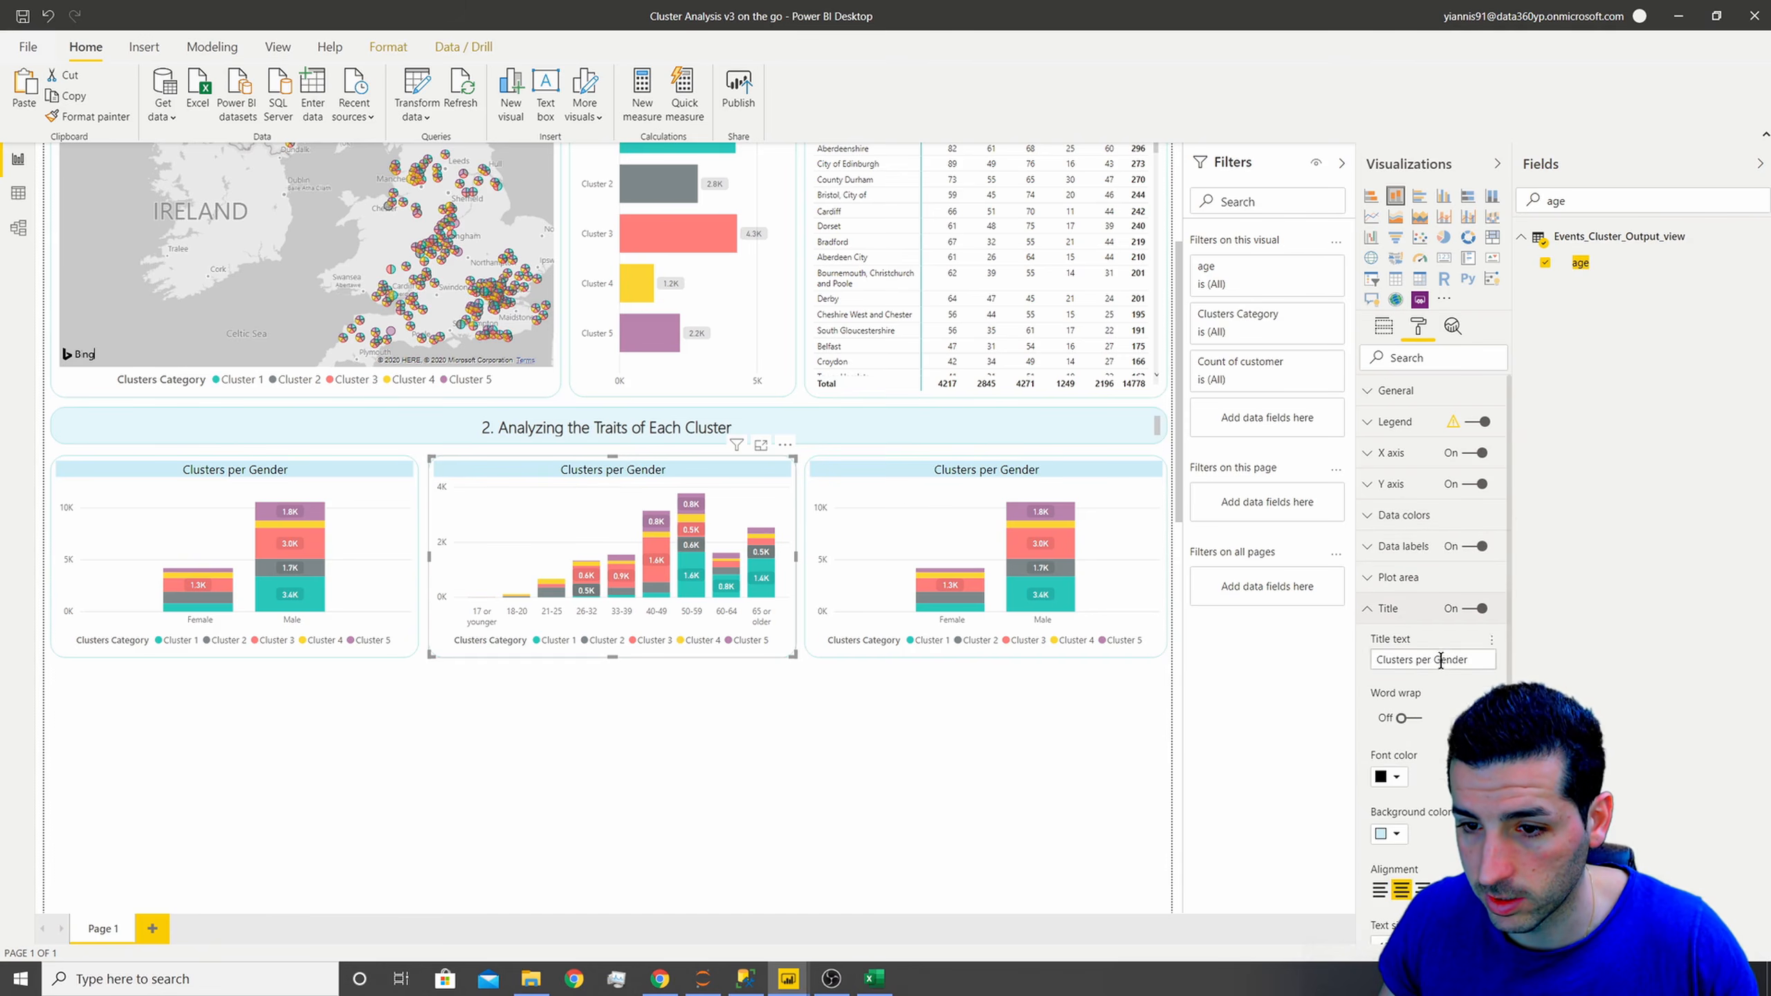
double_click(1434, 660)
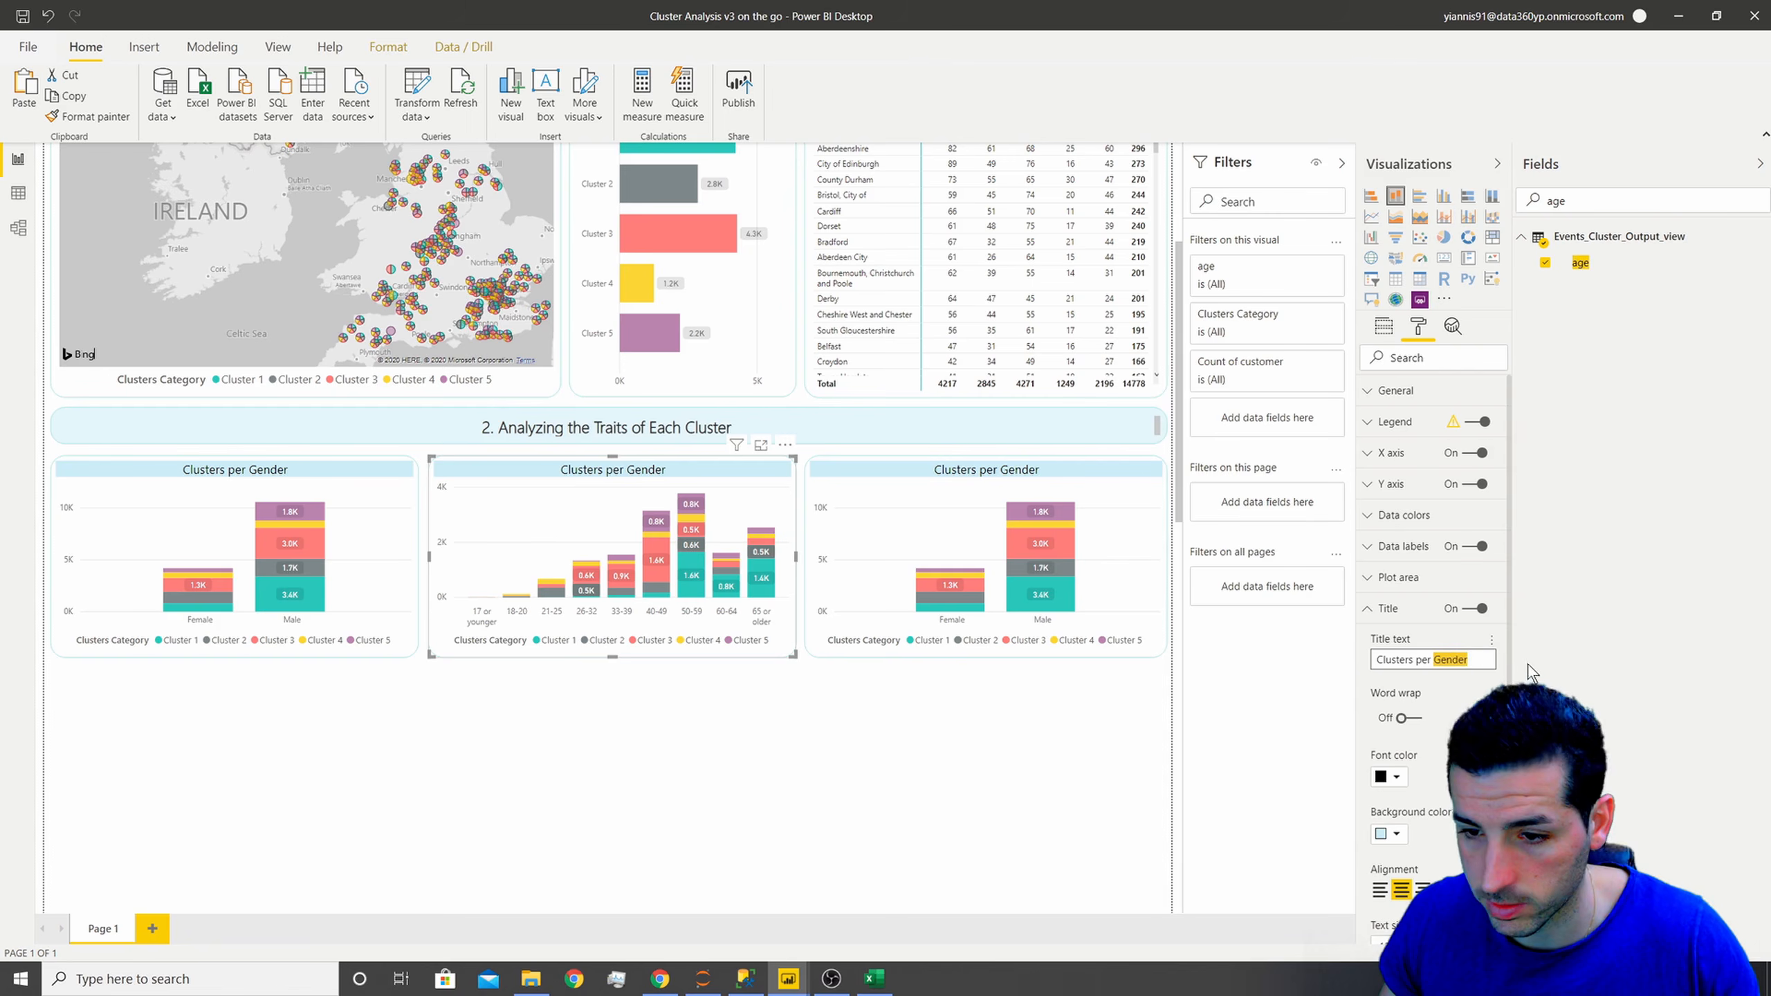
type("Age Gro")
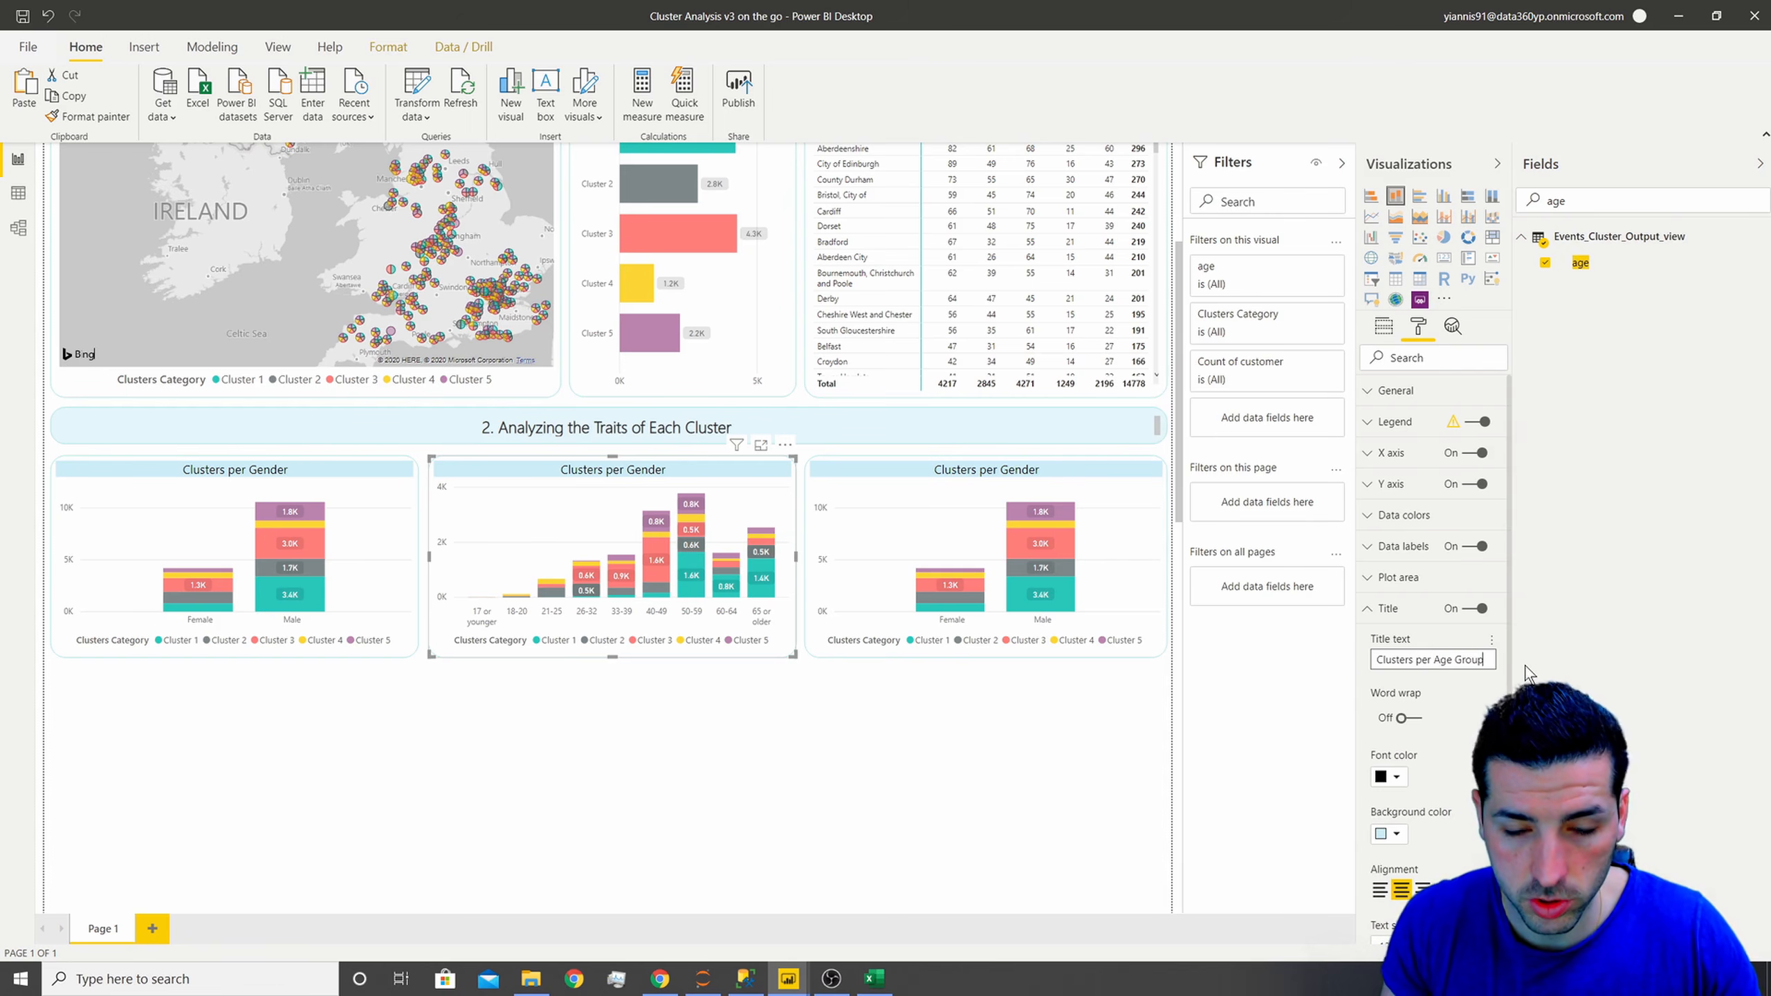
type("up")
key("Return")
- Replace gender with current_status on the axis of the third column chart in the traits row
left_click(1074, 476)
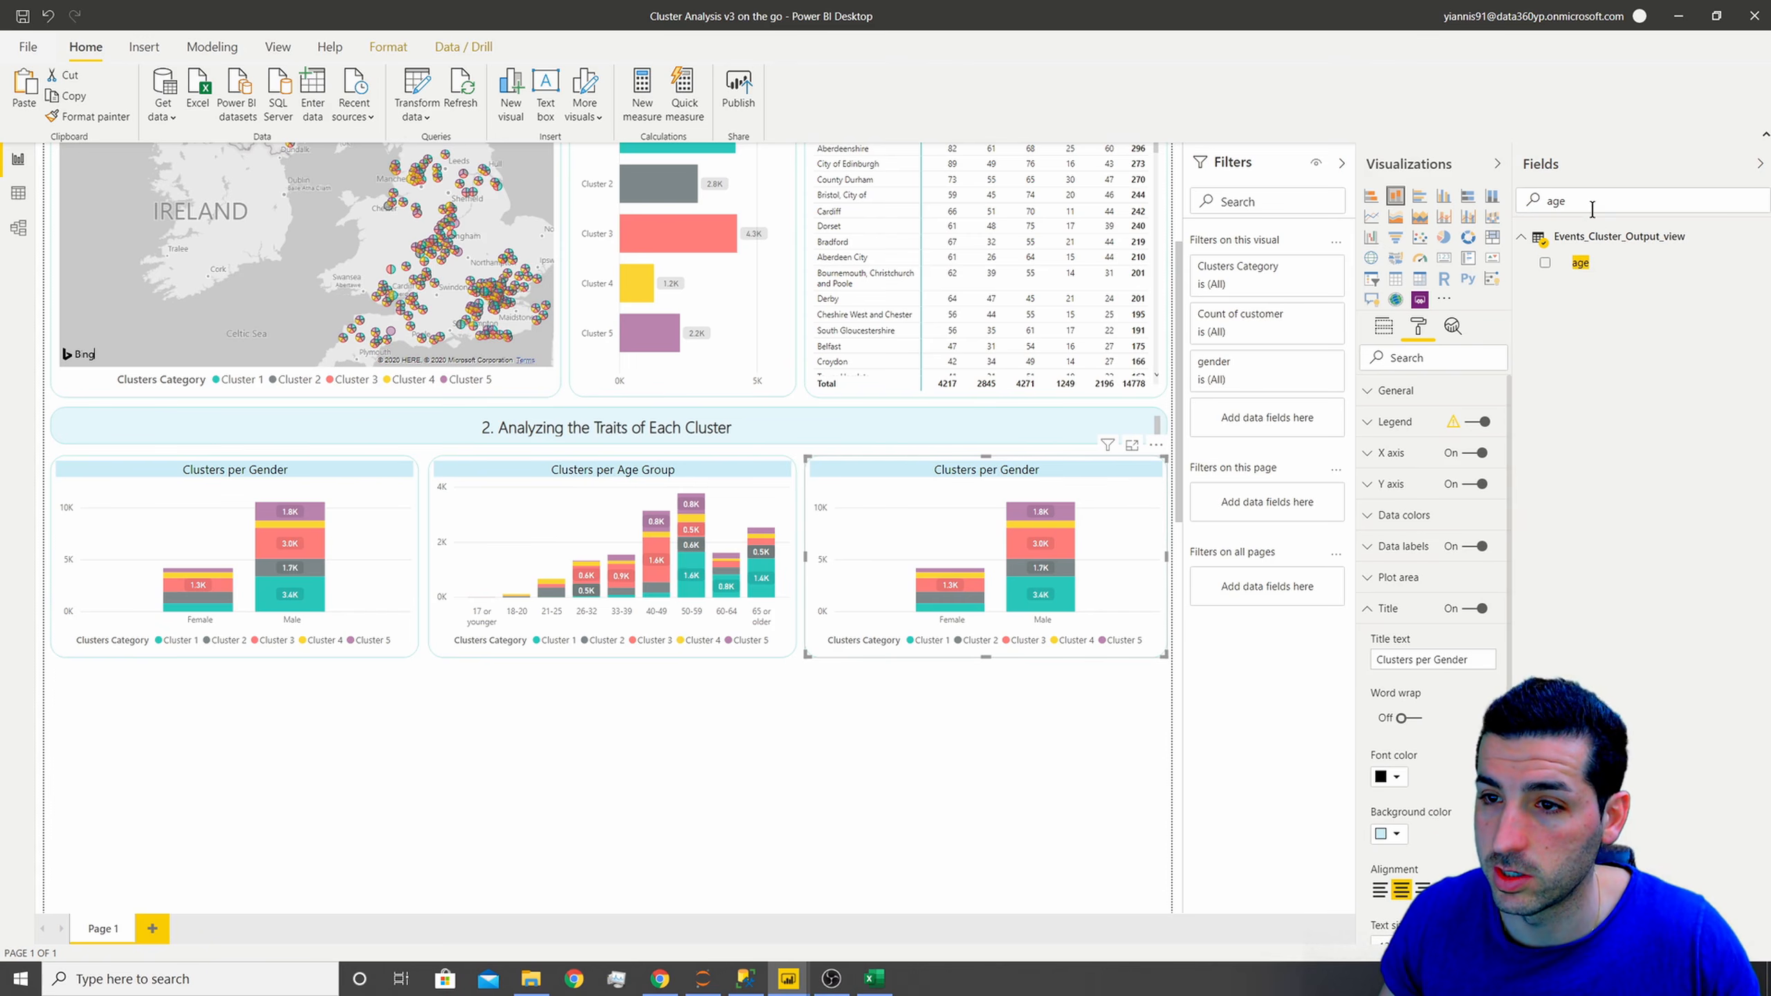
key("BackSpace")
key("BackSpace")
key("BackSpace")
type("stat")
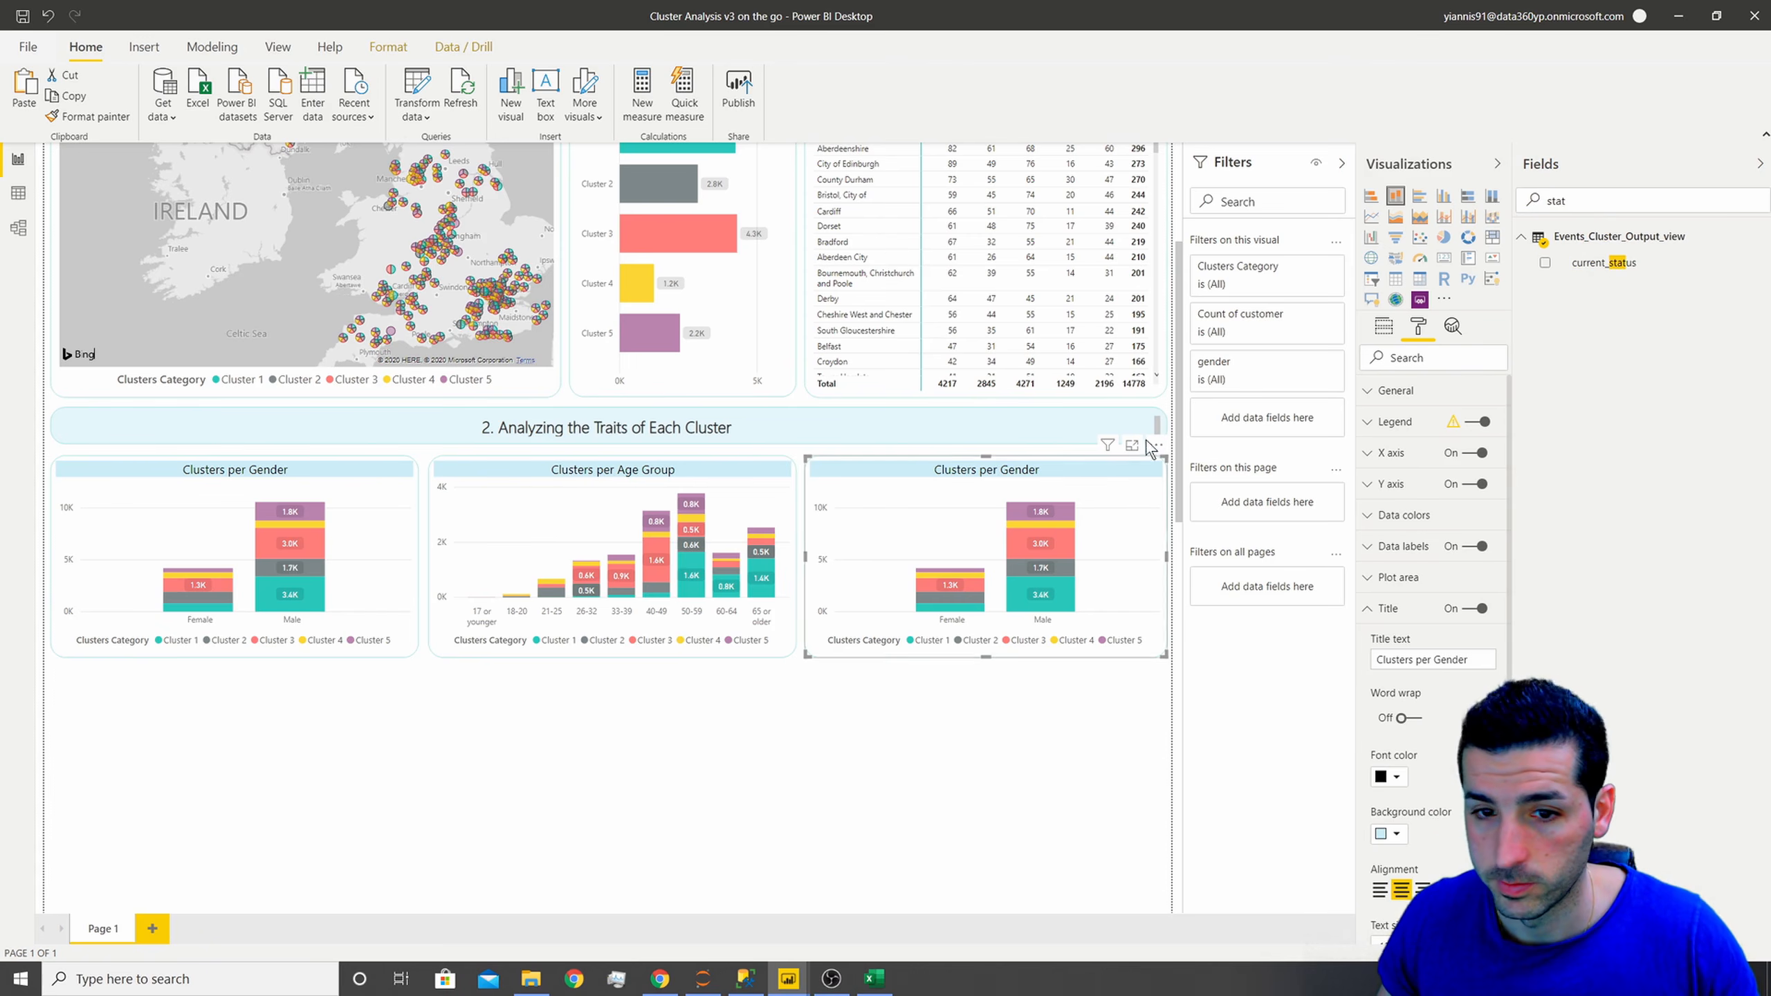
left_click(1384, 325)
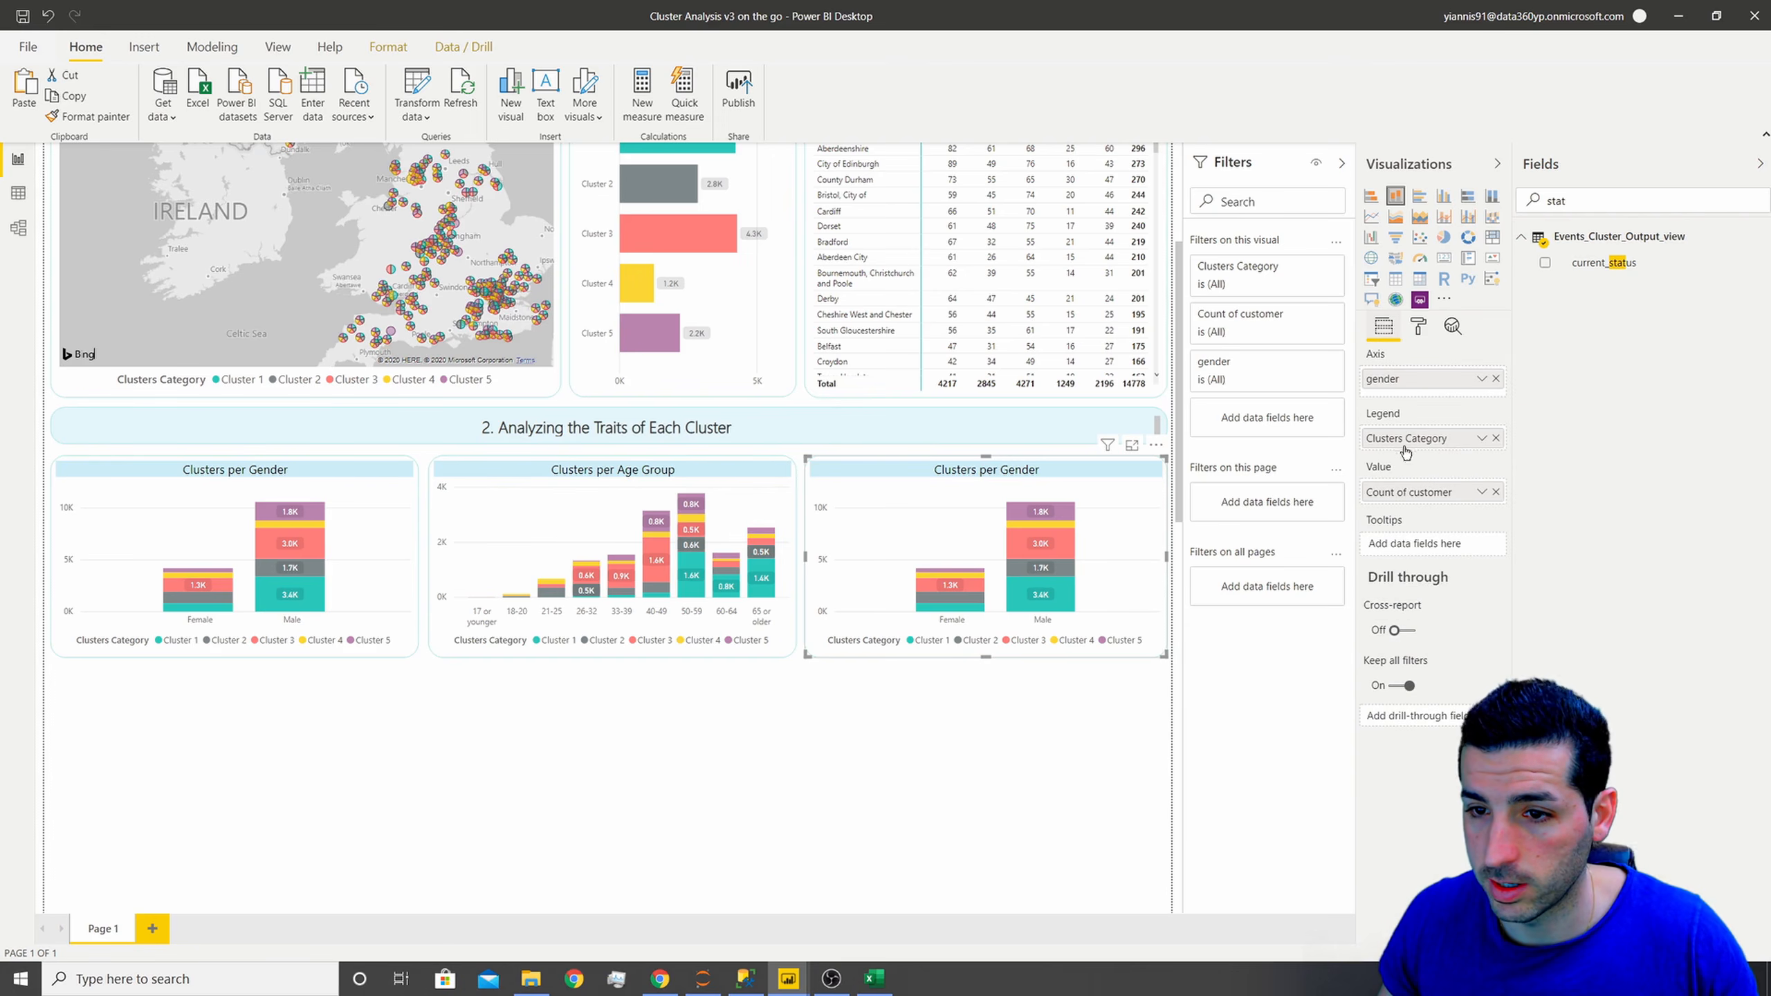
left_click(1496, 379)
left_click_drag(1602, 262, 1436, 377)
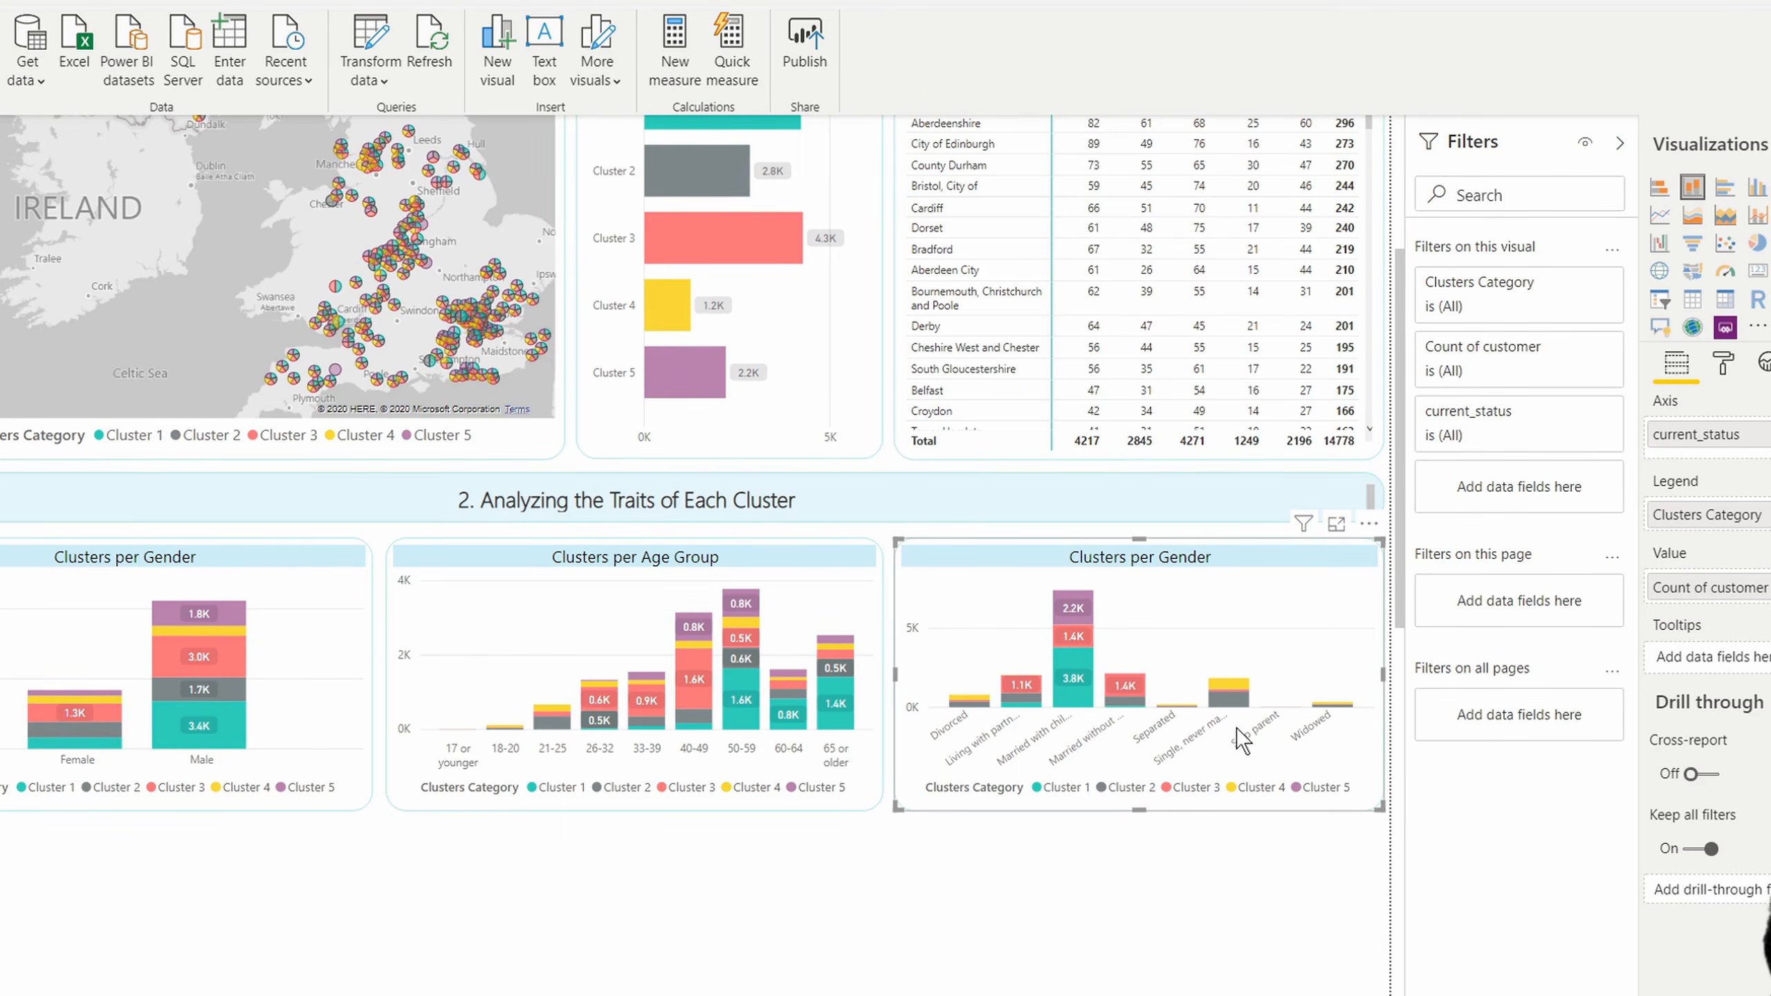
- Change the third column chart's title to "Clusters per Status"
left_click(1205, 987)
left_click(1212, 569)
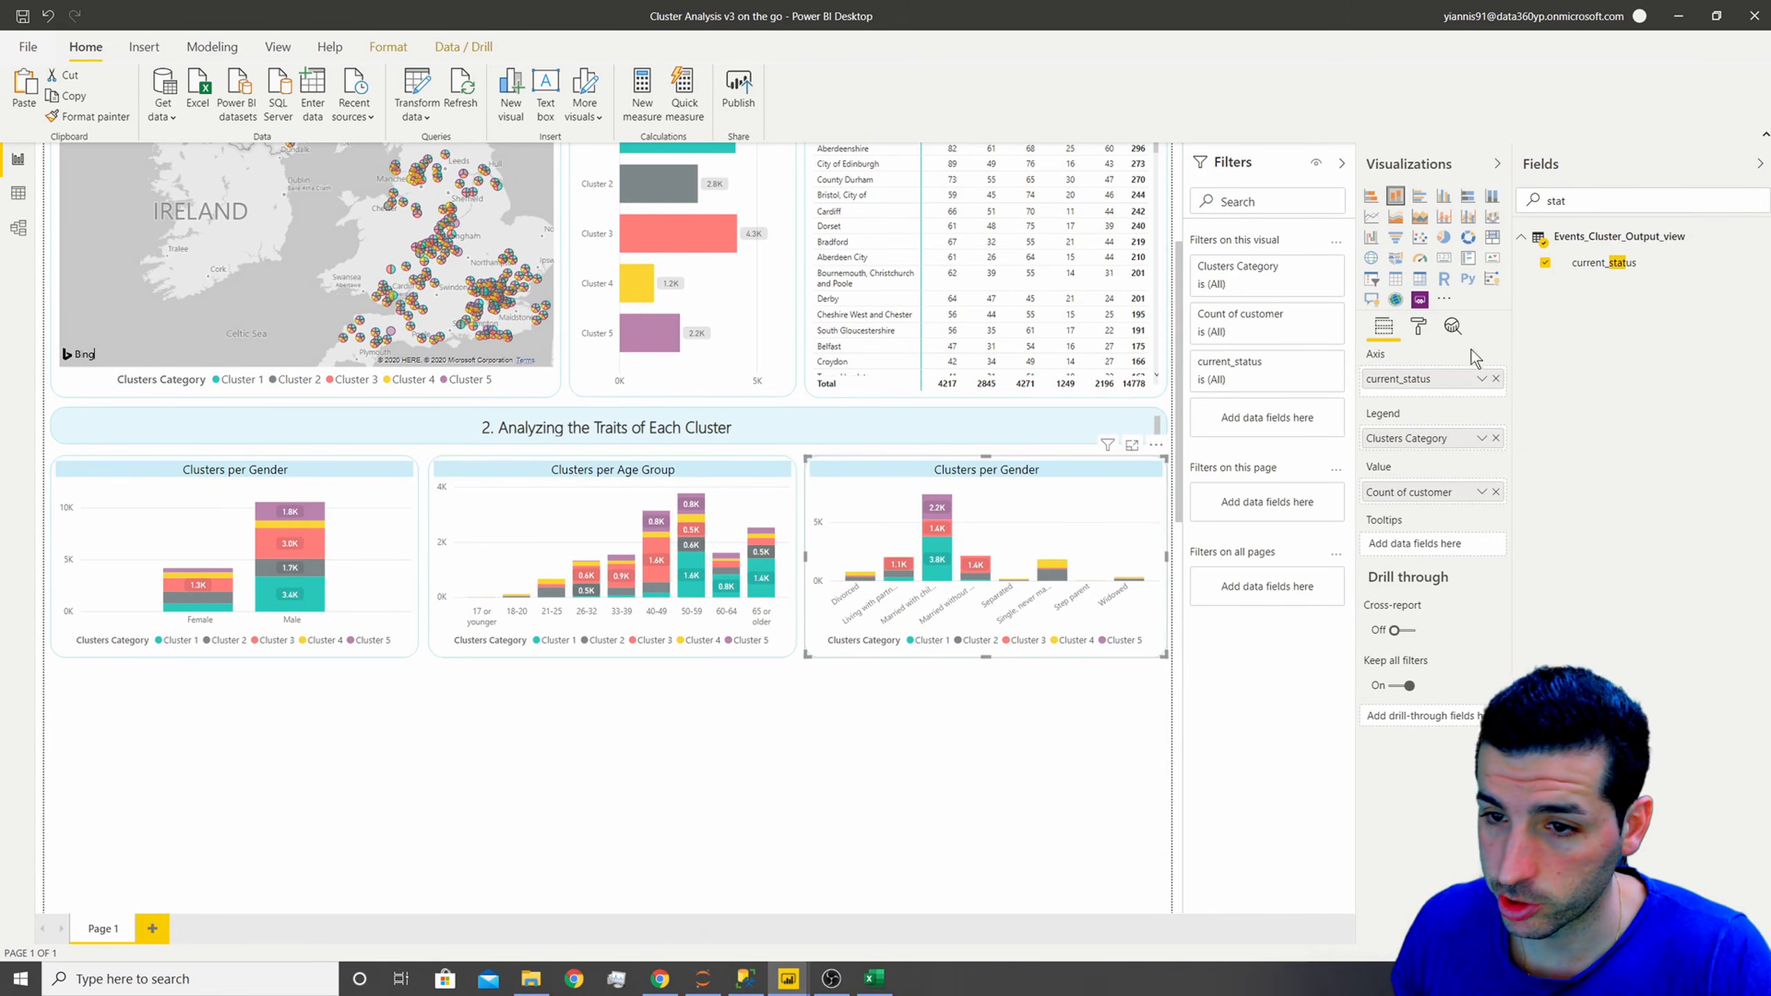
left_click(1419, 327)
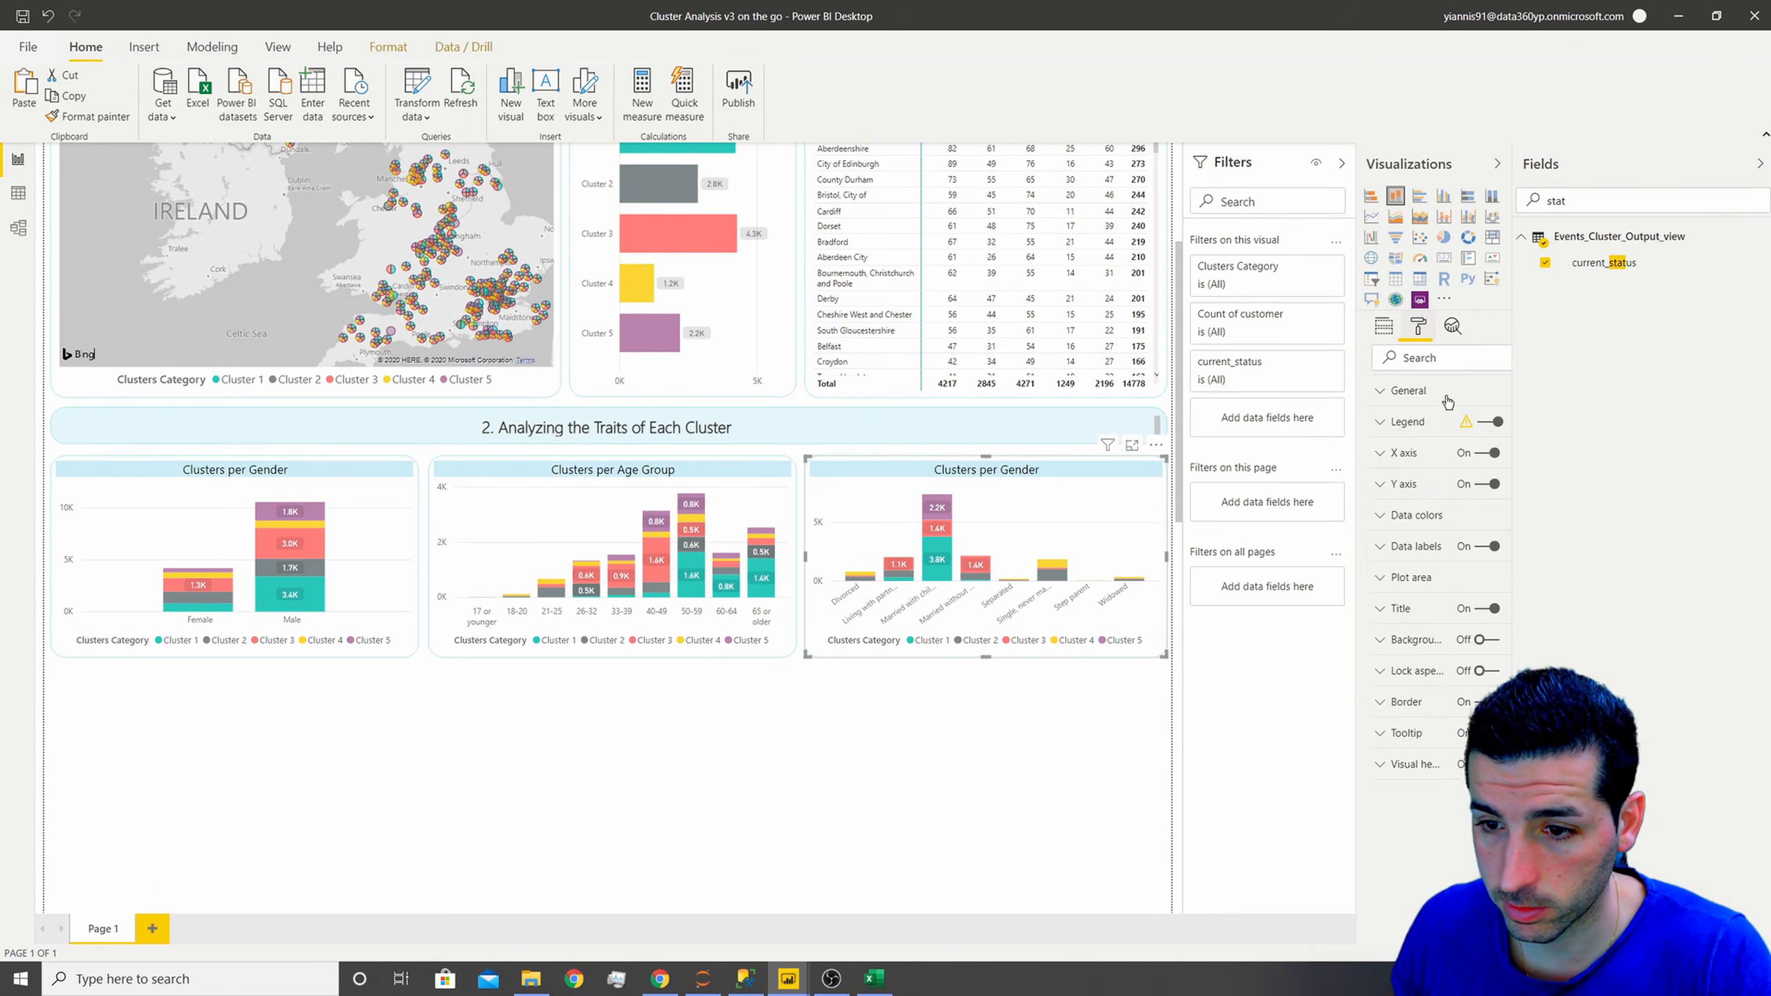
left_click(1414, 610)
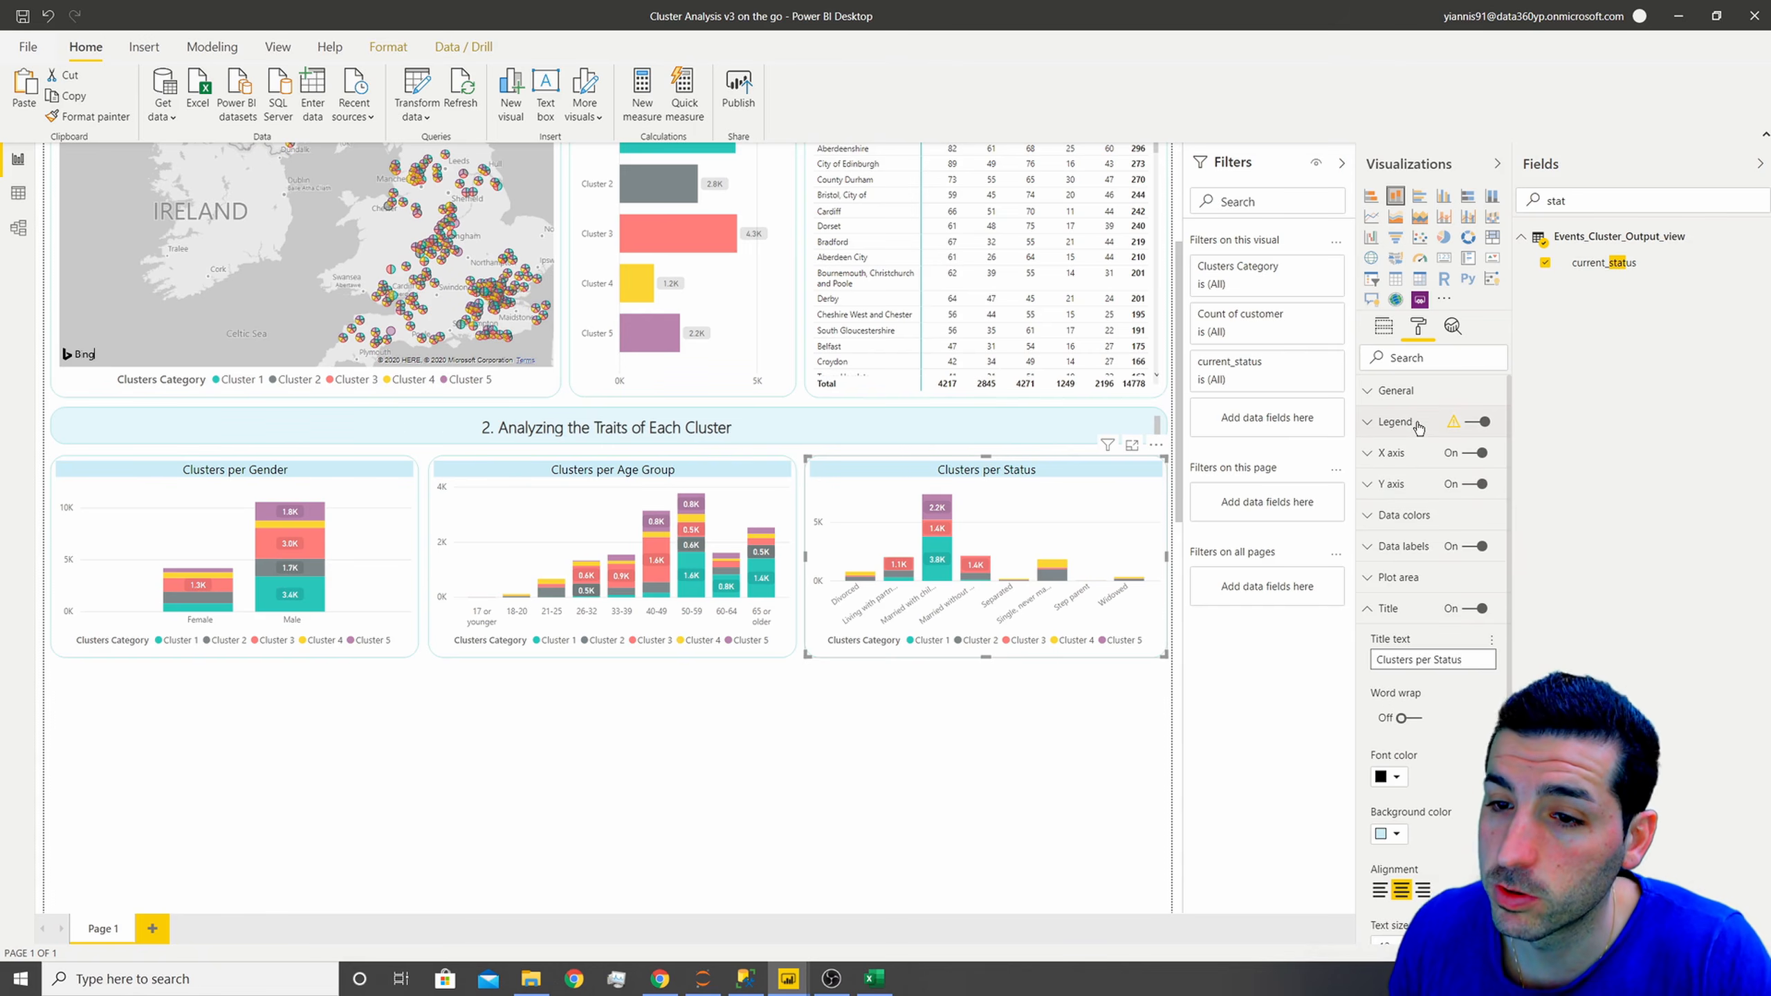
- Turn off the legend in the status, age group and gender column charts
left_click(1478, 423)
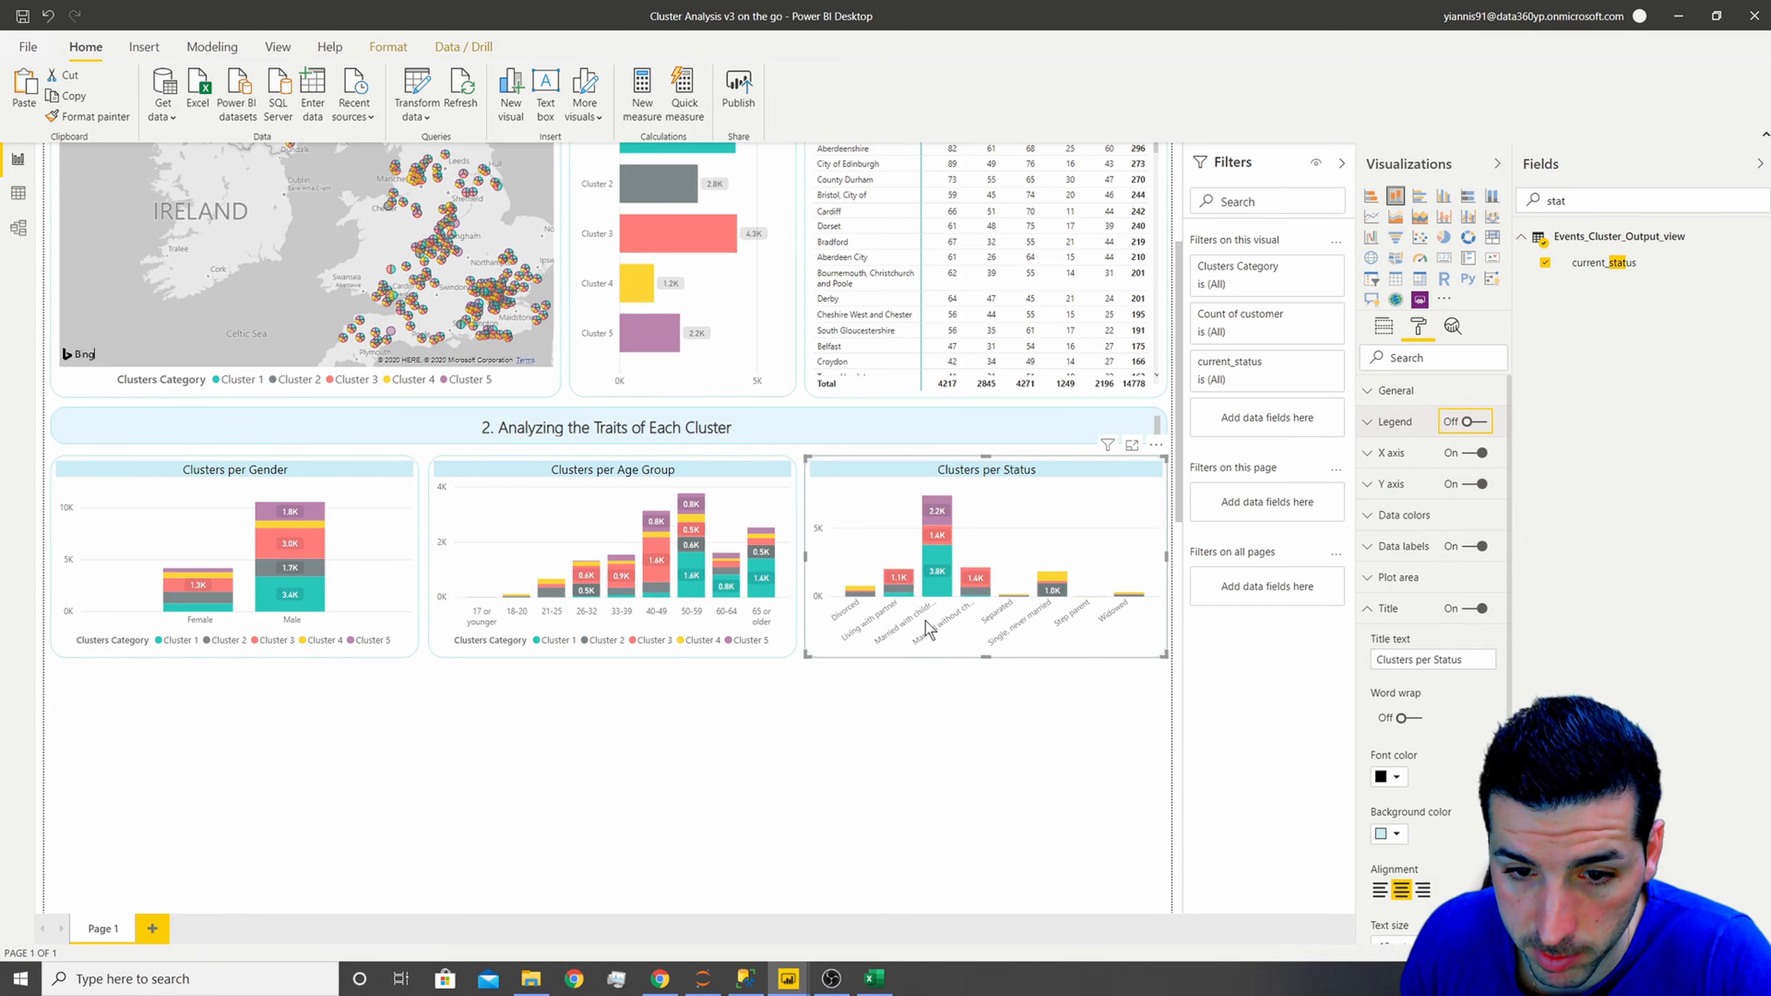
left_click(659, 475)
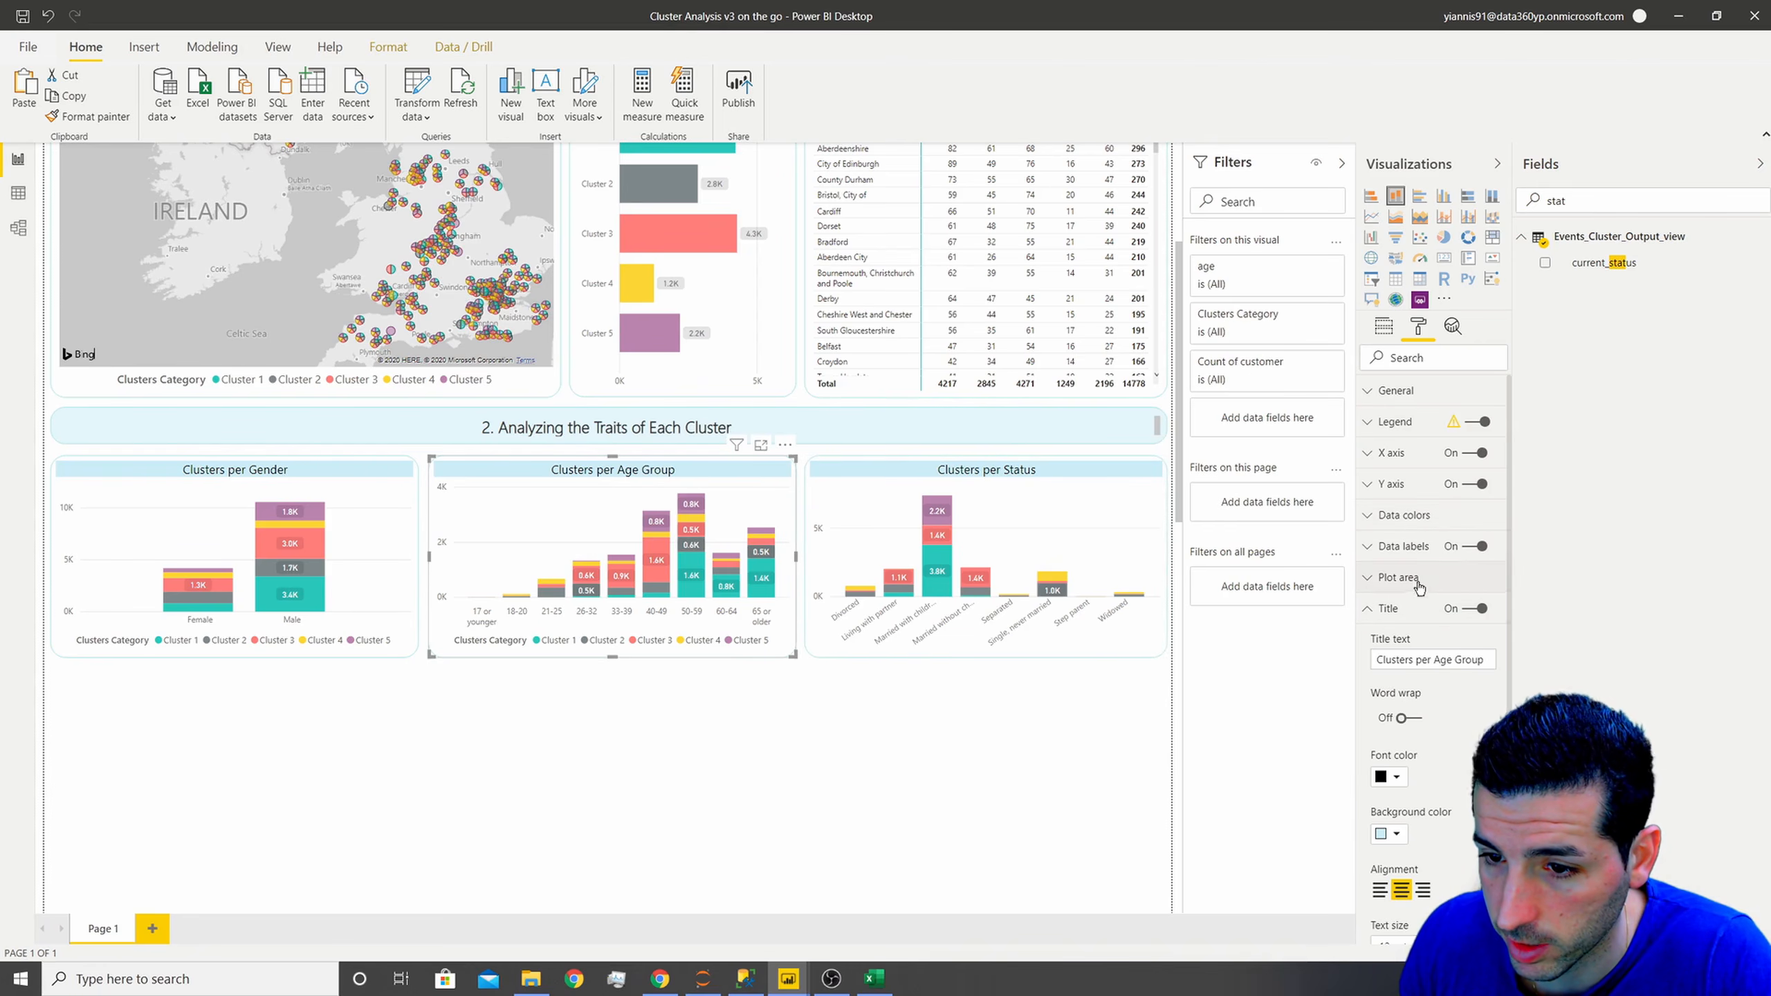
left_click(1391, 609)
left_click(1478, 421)
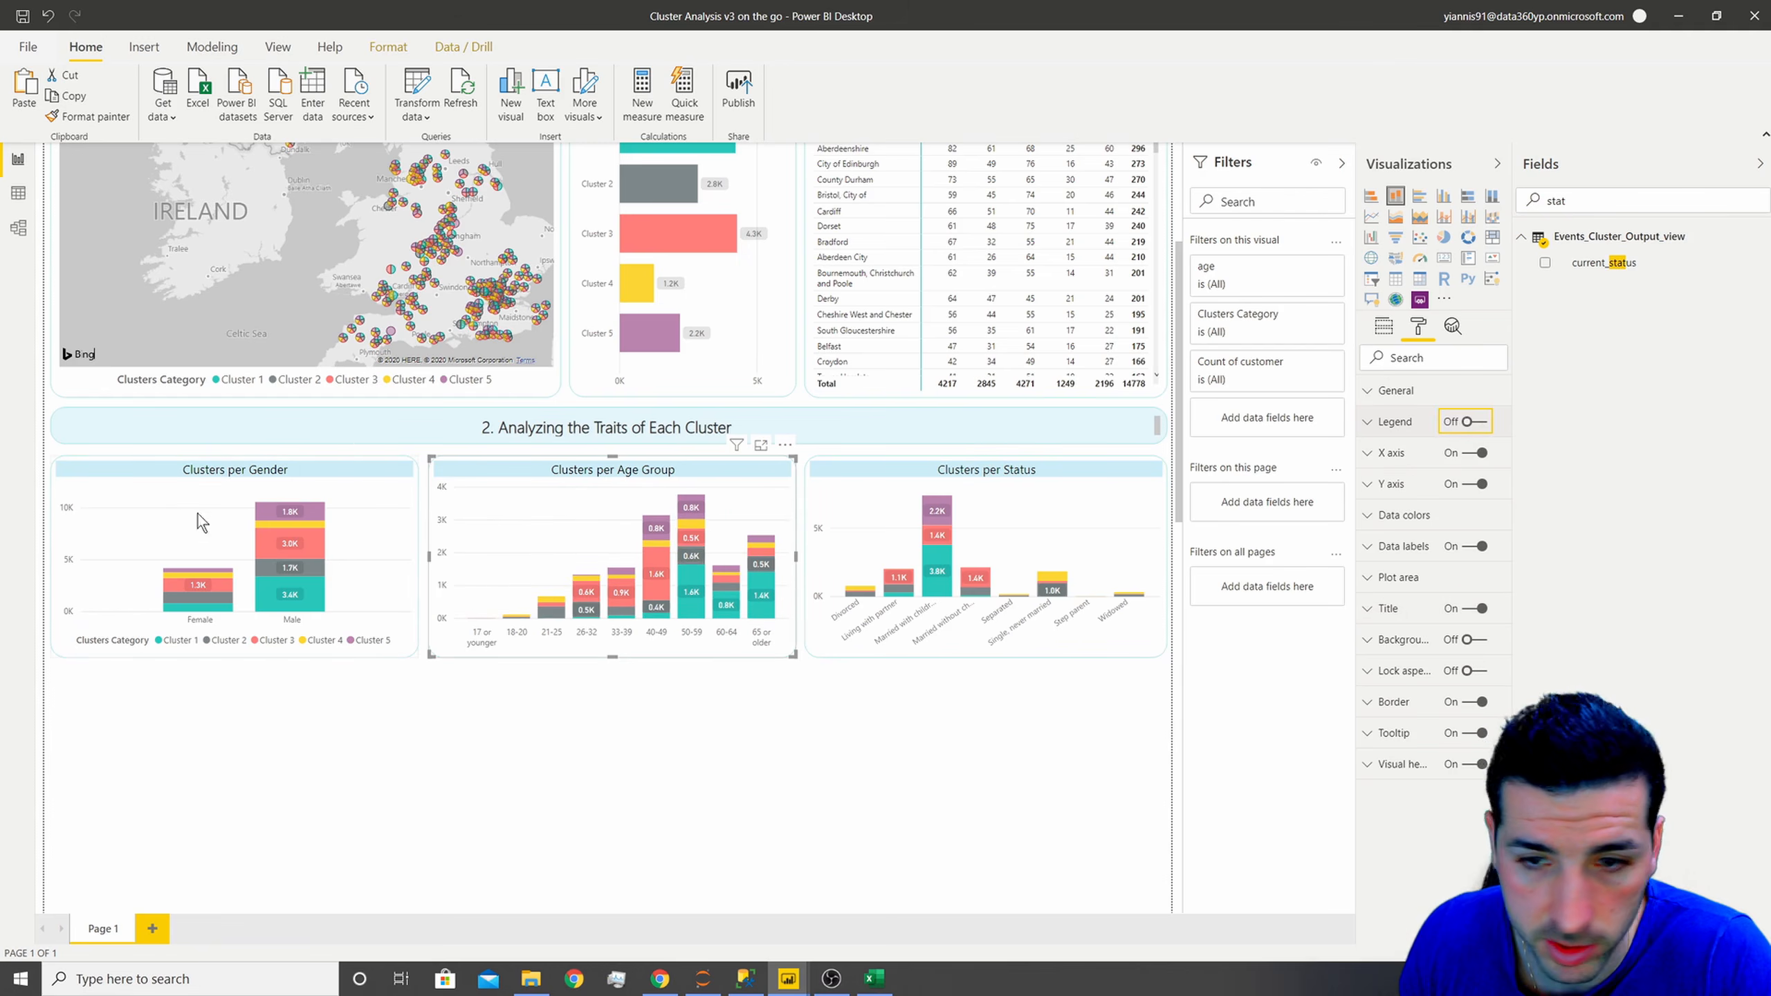
left_click(195, 481)
left_click(1477, 421)
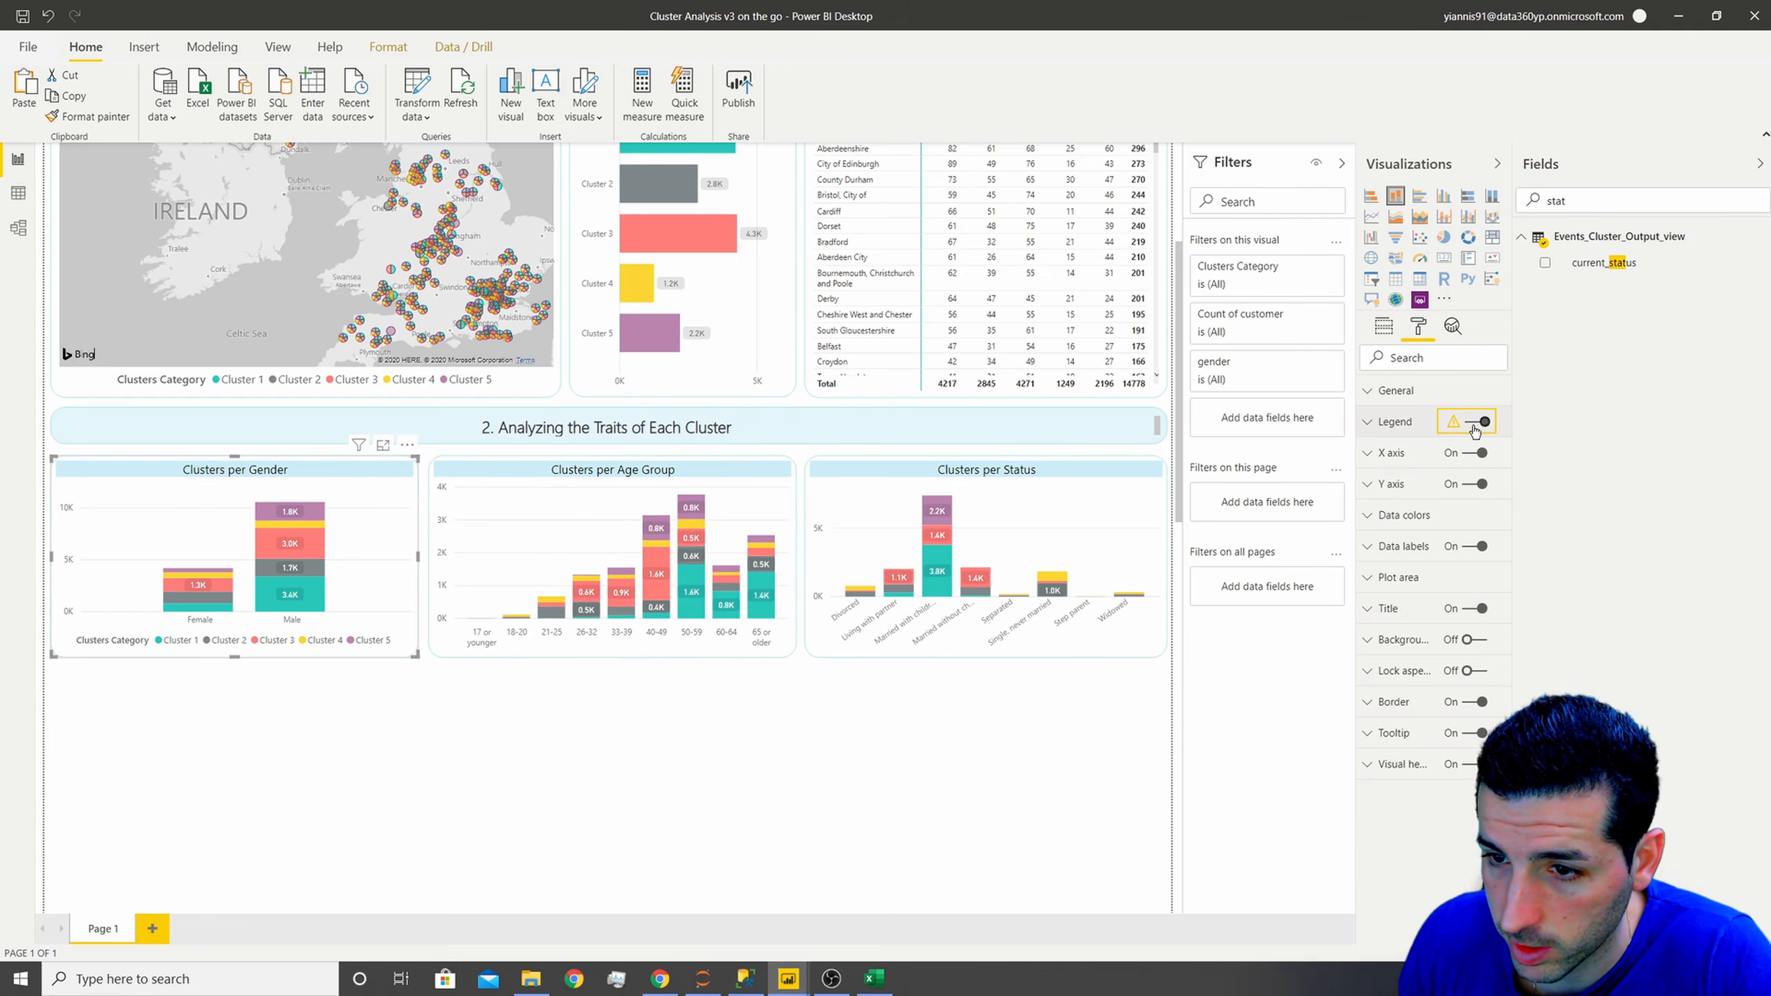
- Extend the status, age group and gender charts downward to the same greater height
left_click(937, 471)
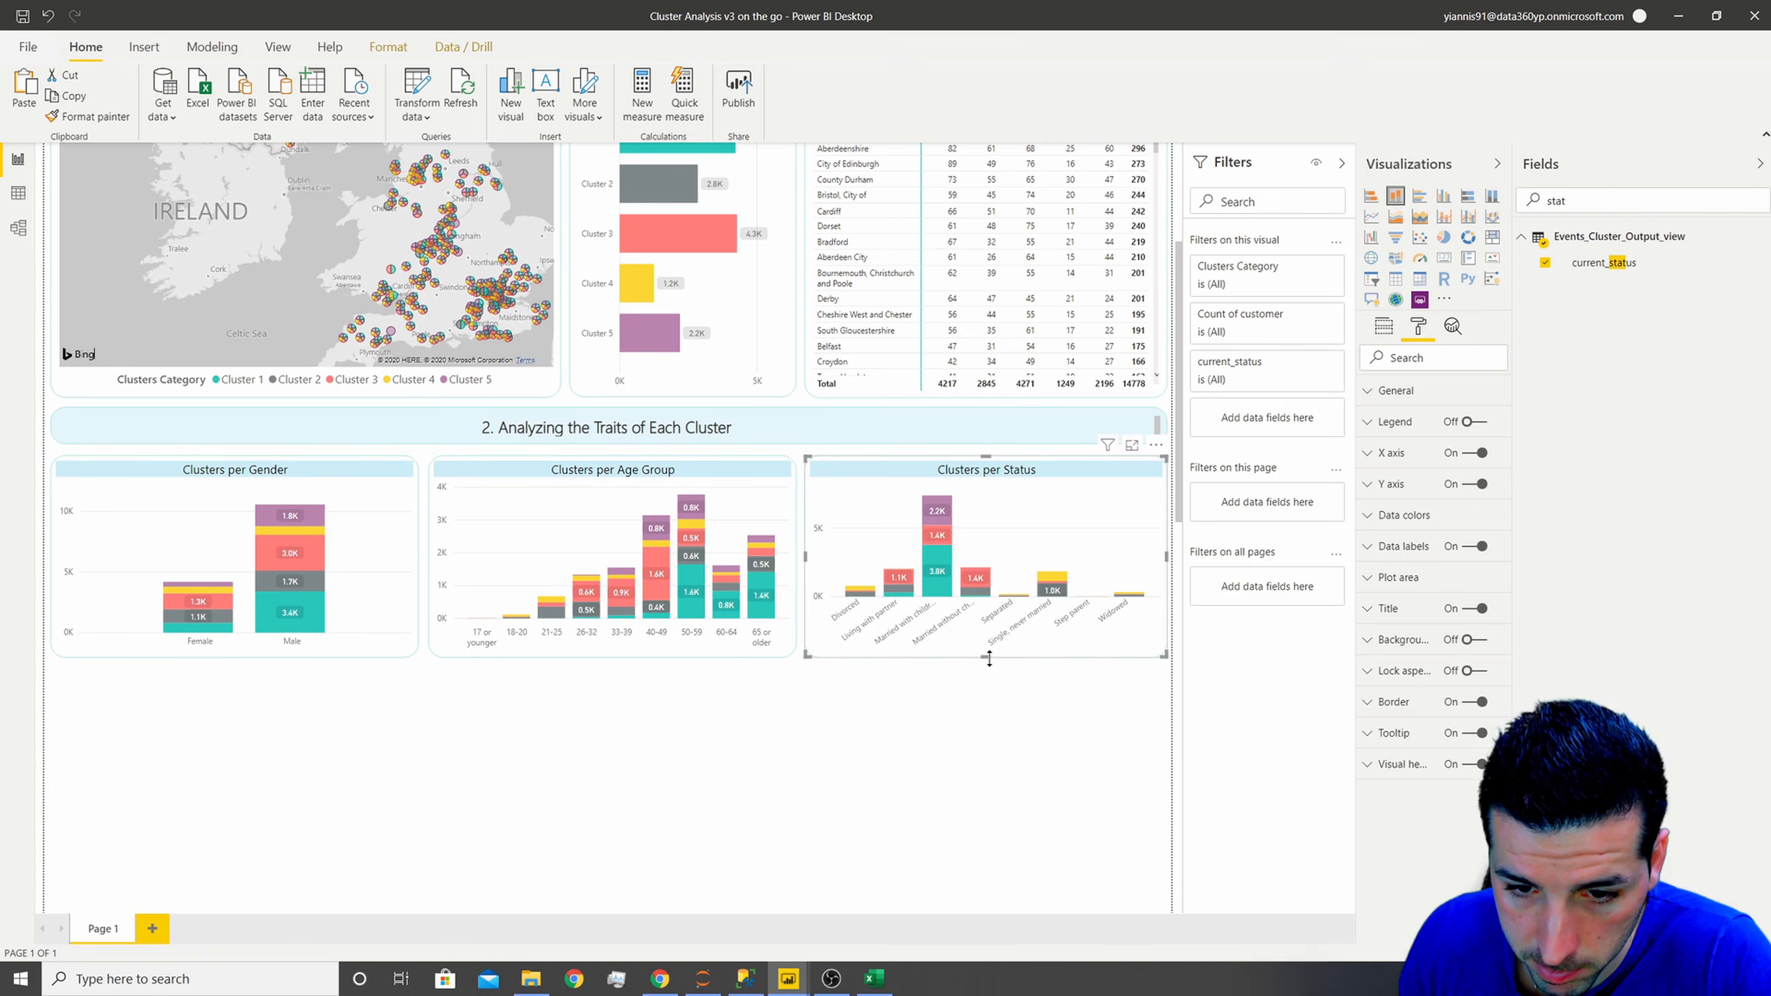
left_click_drag(989, 659, 990, 700)
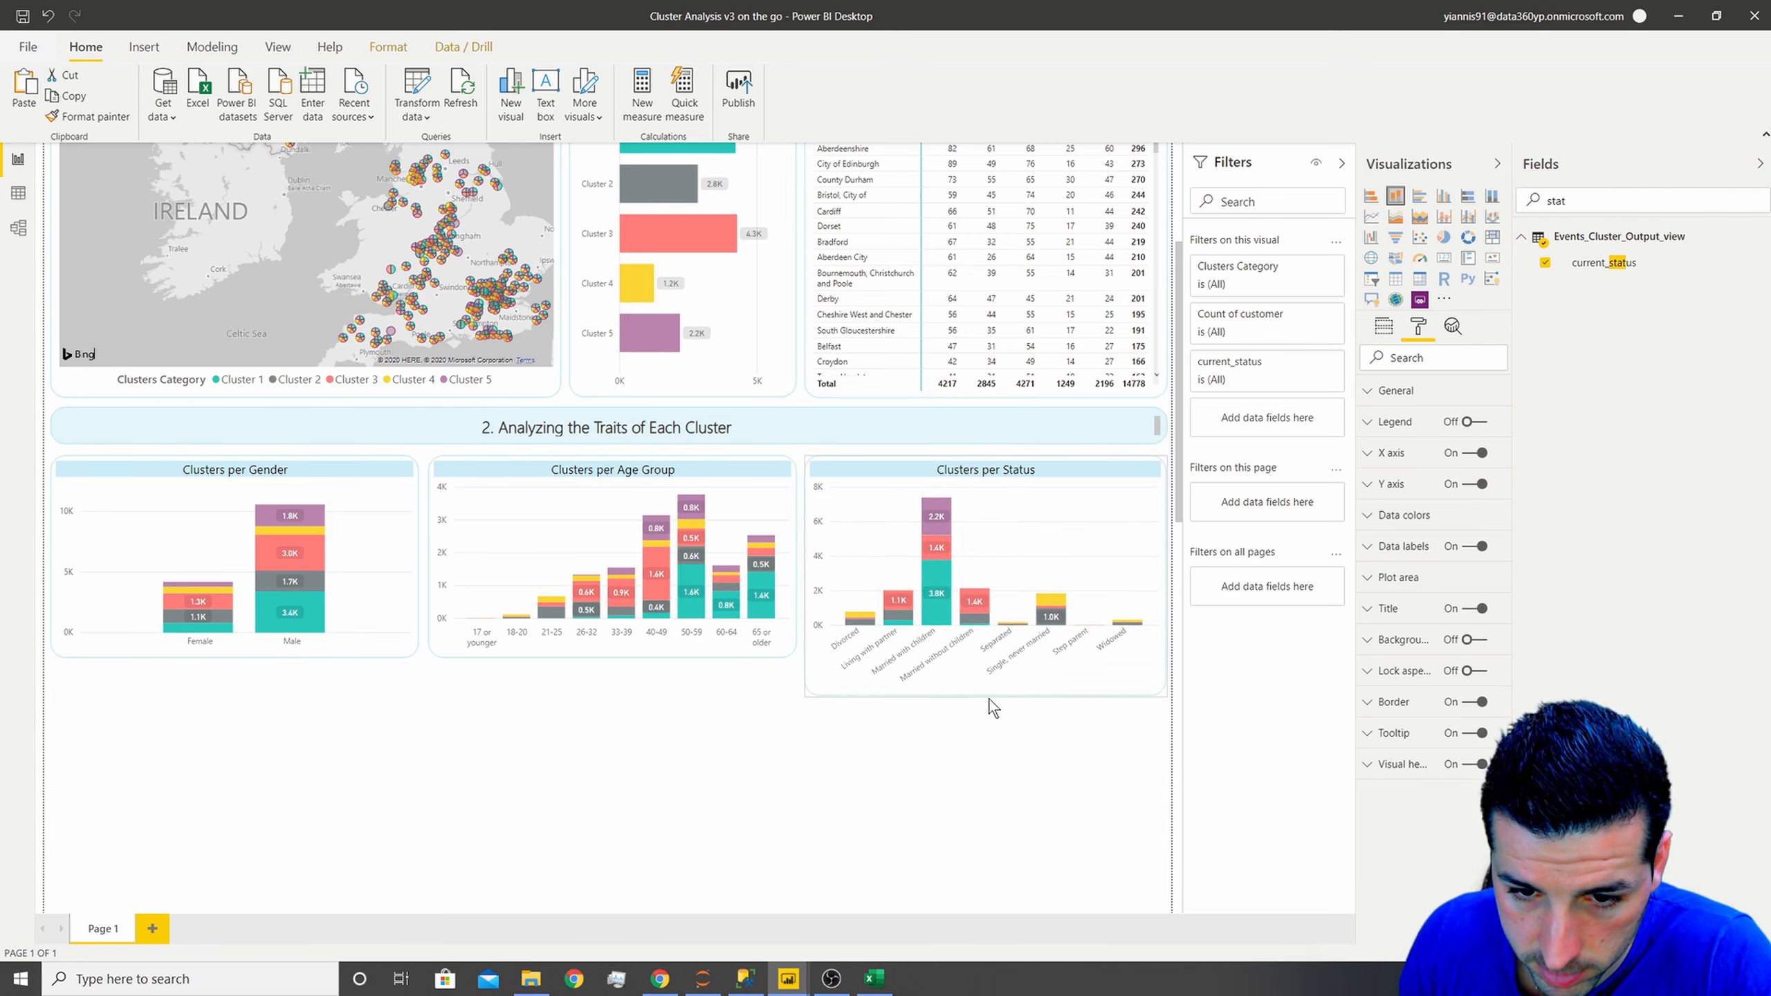
left_click(988, 699)
left_click(614, 659)
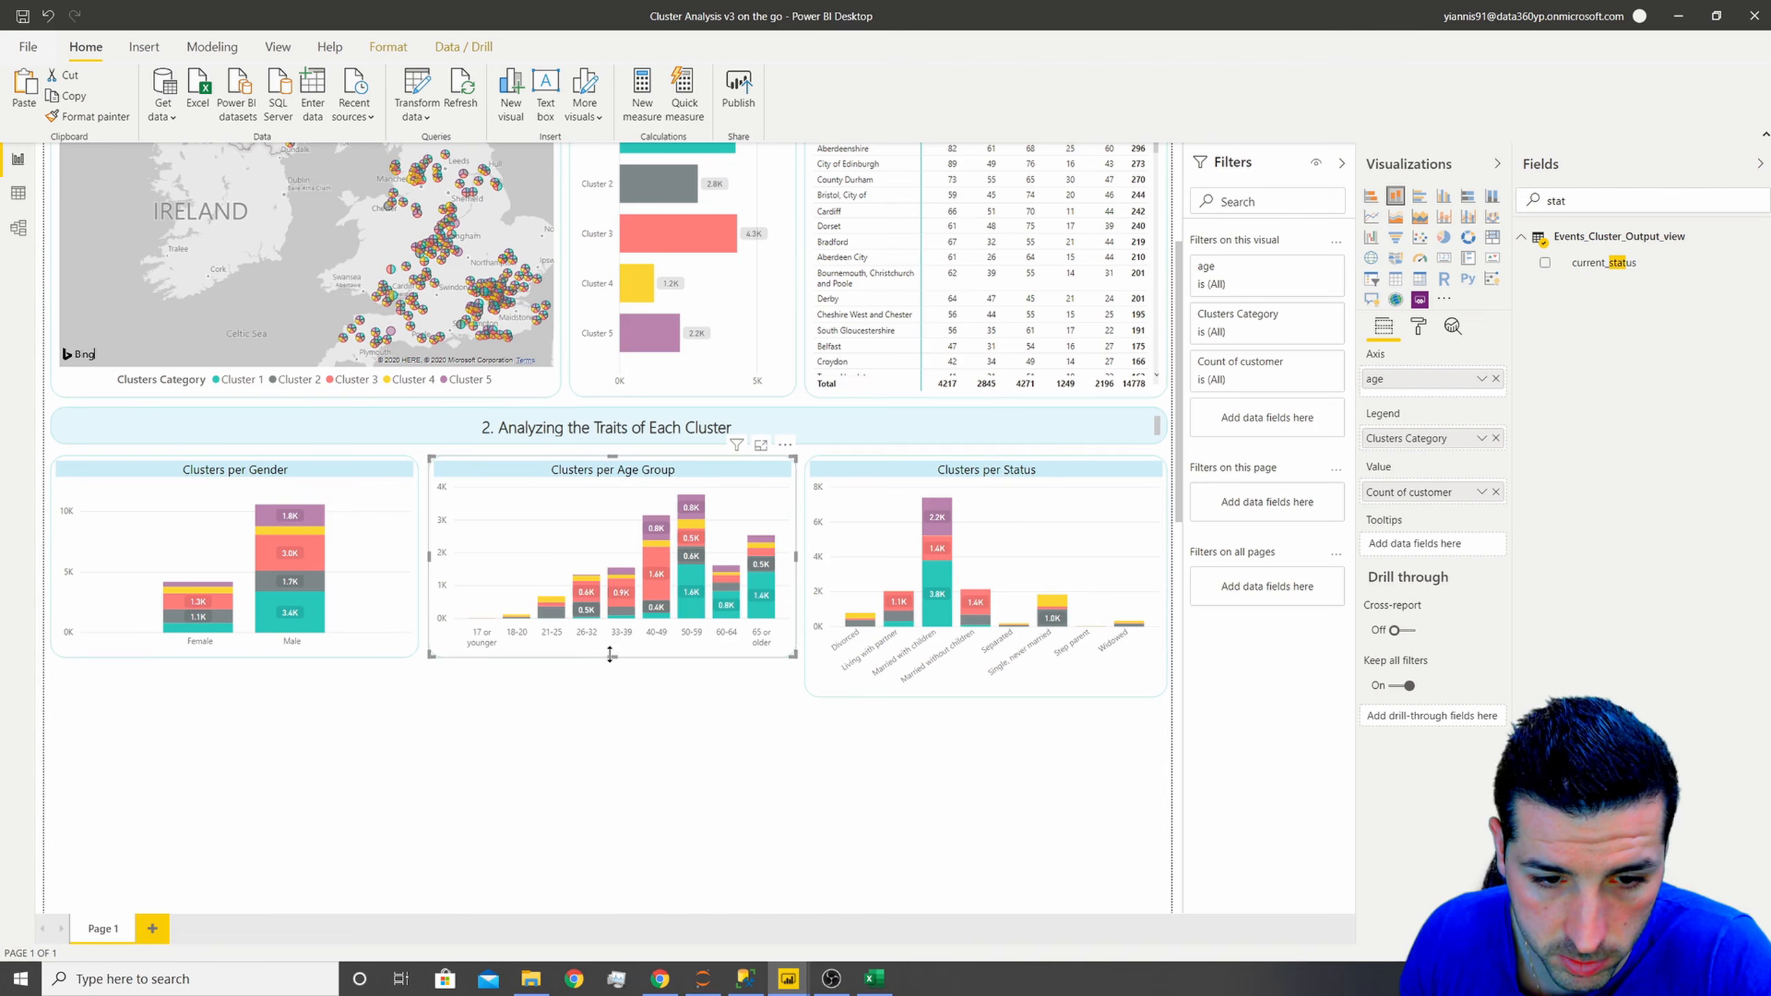
left_click_drag(611, 655, 624, 694)
left_click(303, 487)
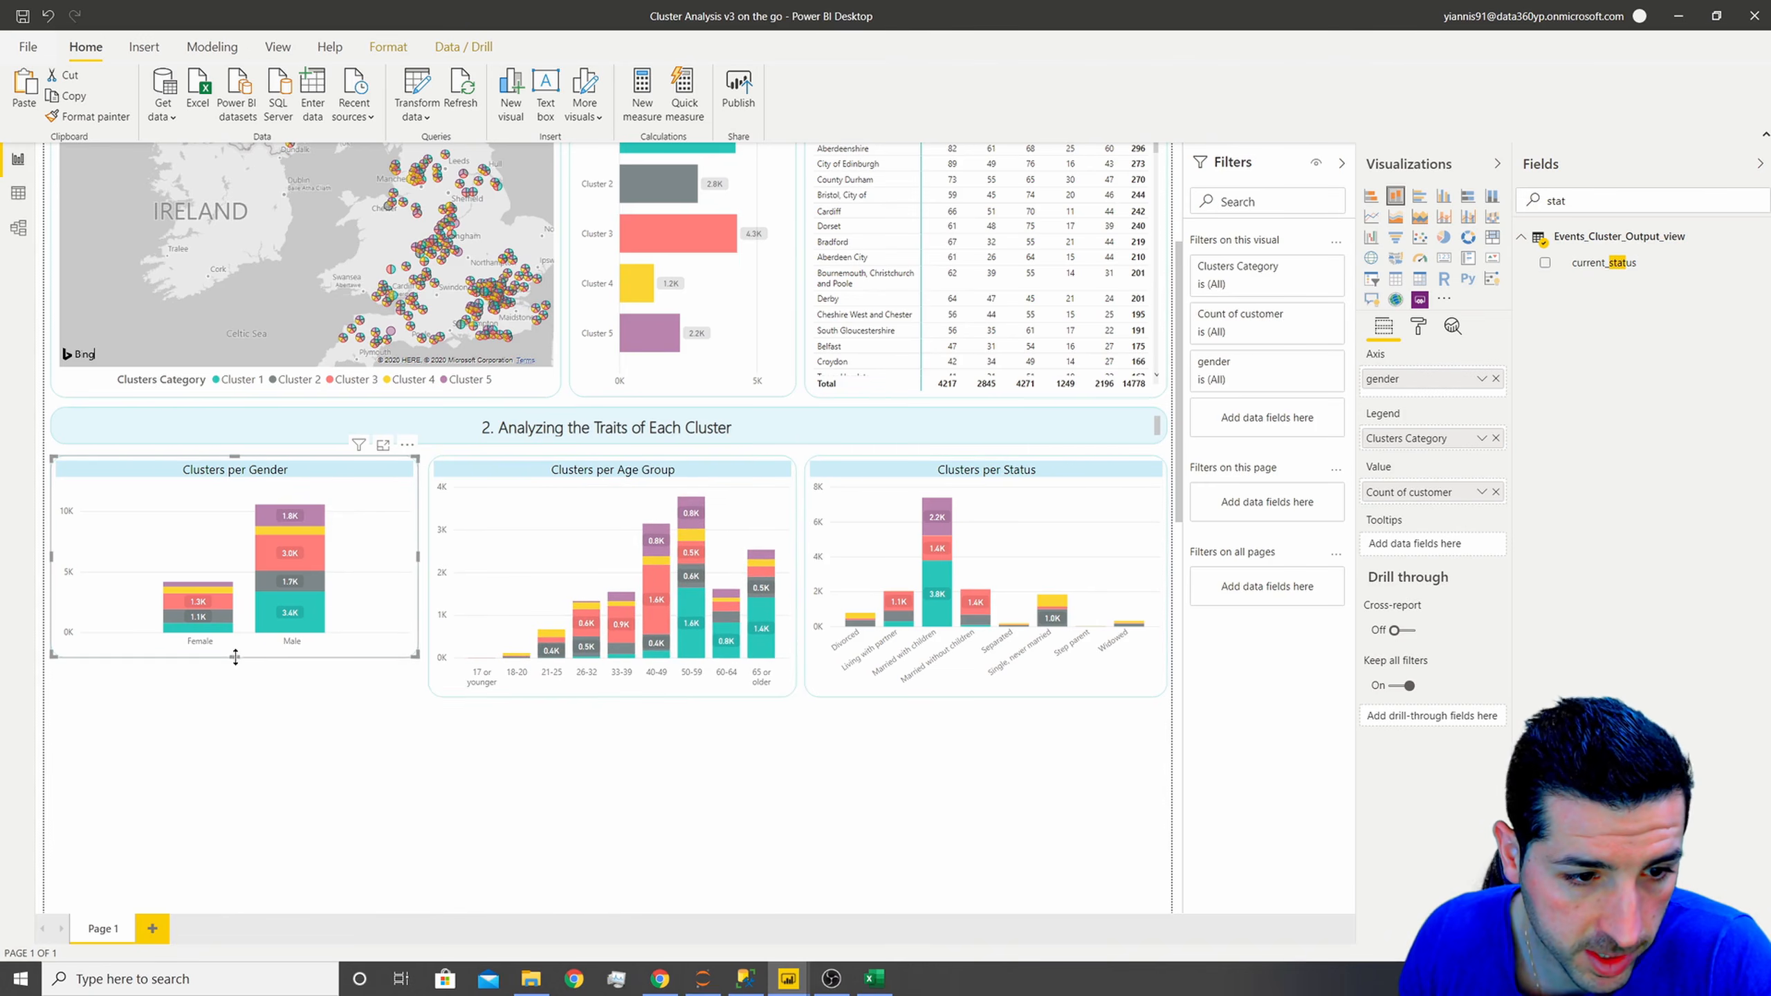
left_click_drag(232, 659, 246, 703)
left_click(246, 703)
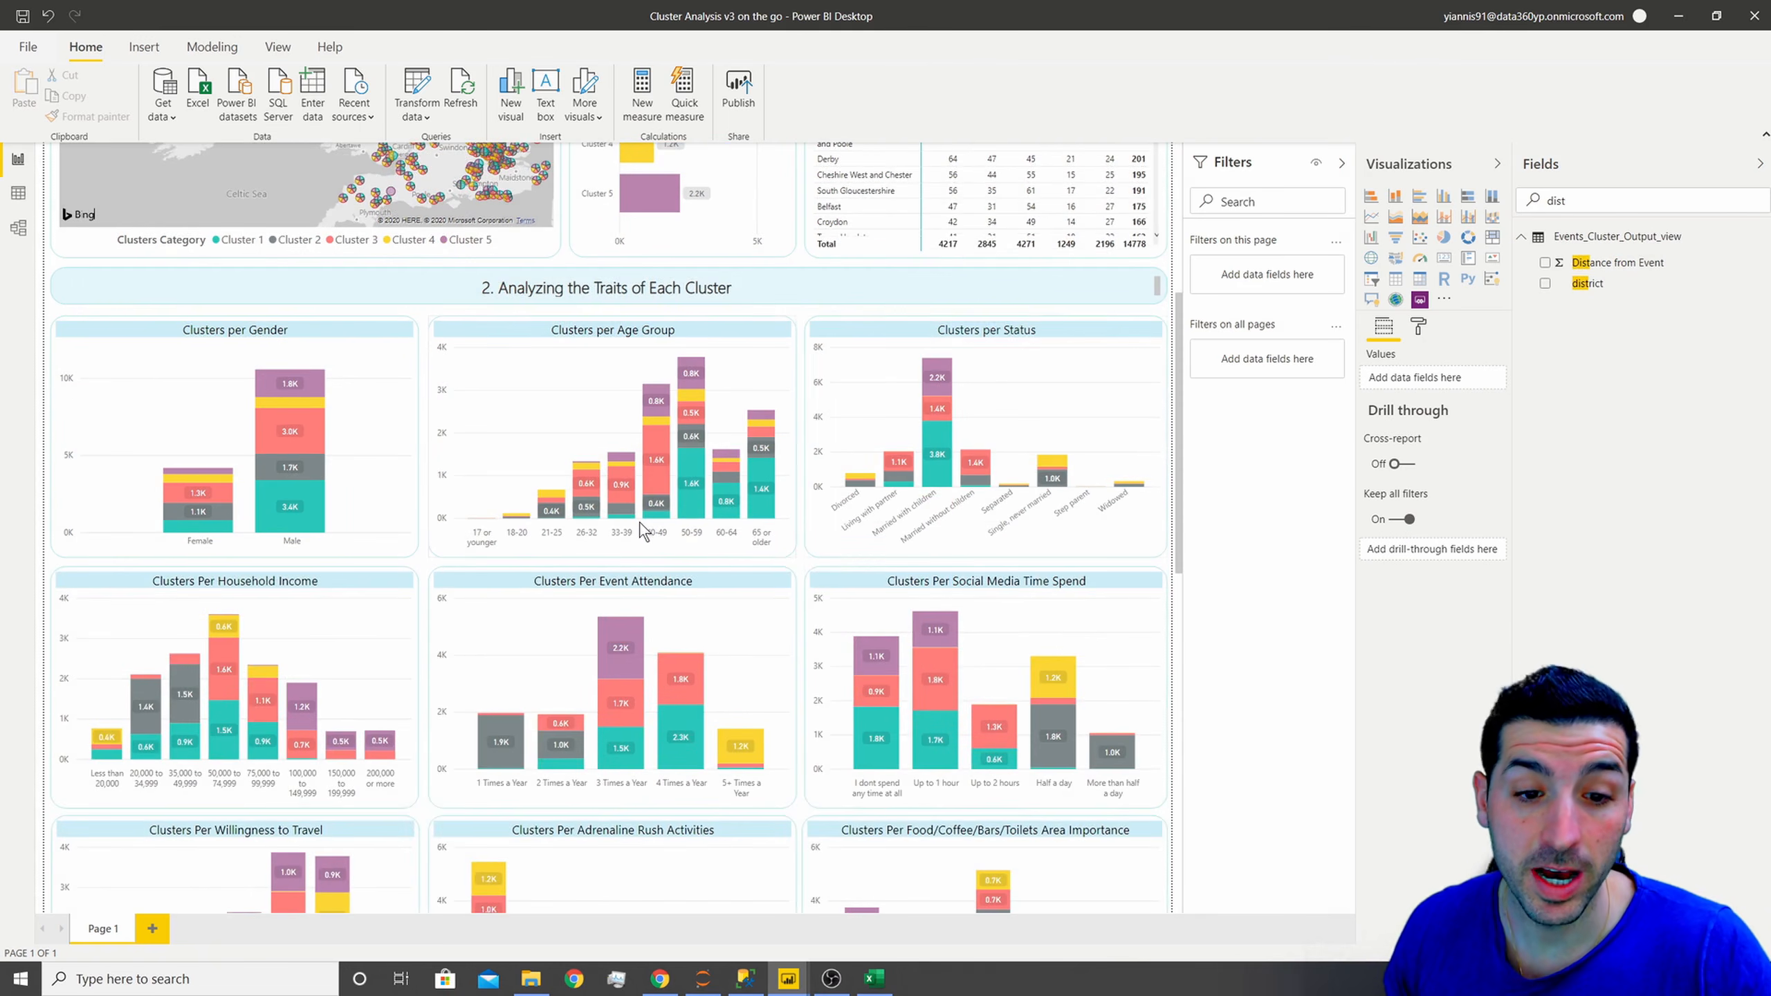
- Sort the total_household_income column used in the Clusters Per Household Income chart by Household Income Order
scroll(640, 523, "down", 2)
scroll(639, 523, "down", 5)
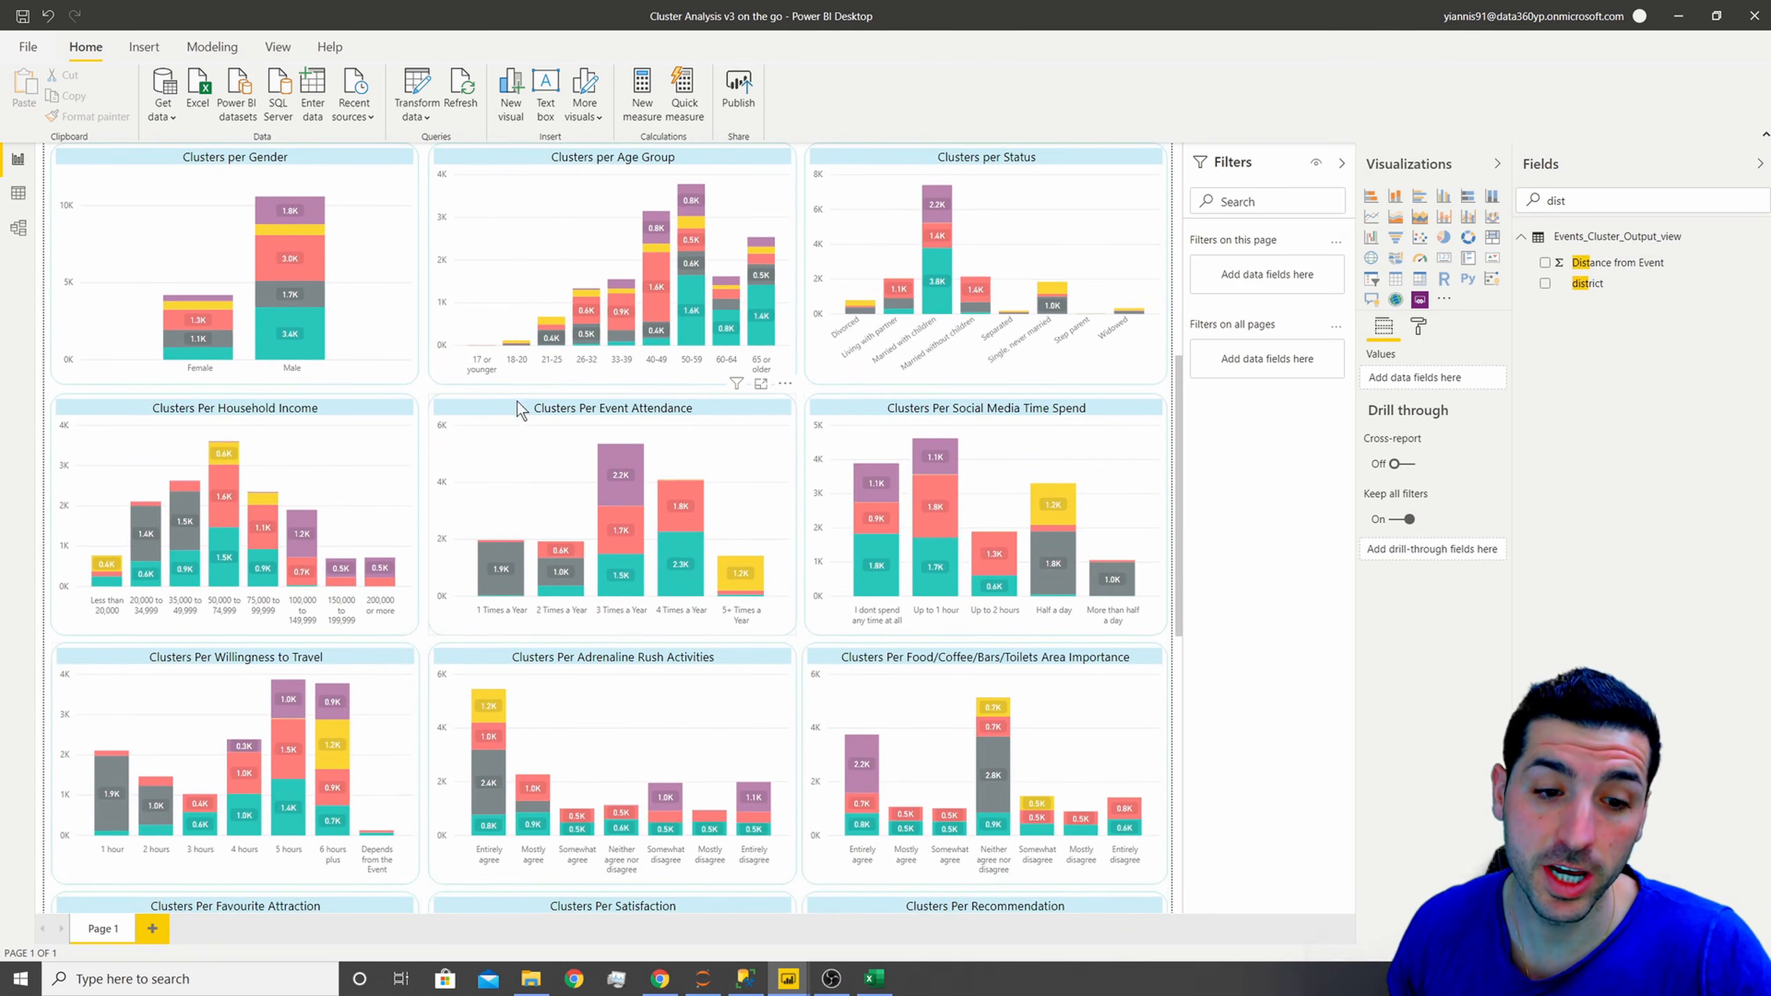
scroll(1051, 528, "down", 2)
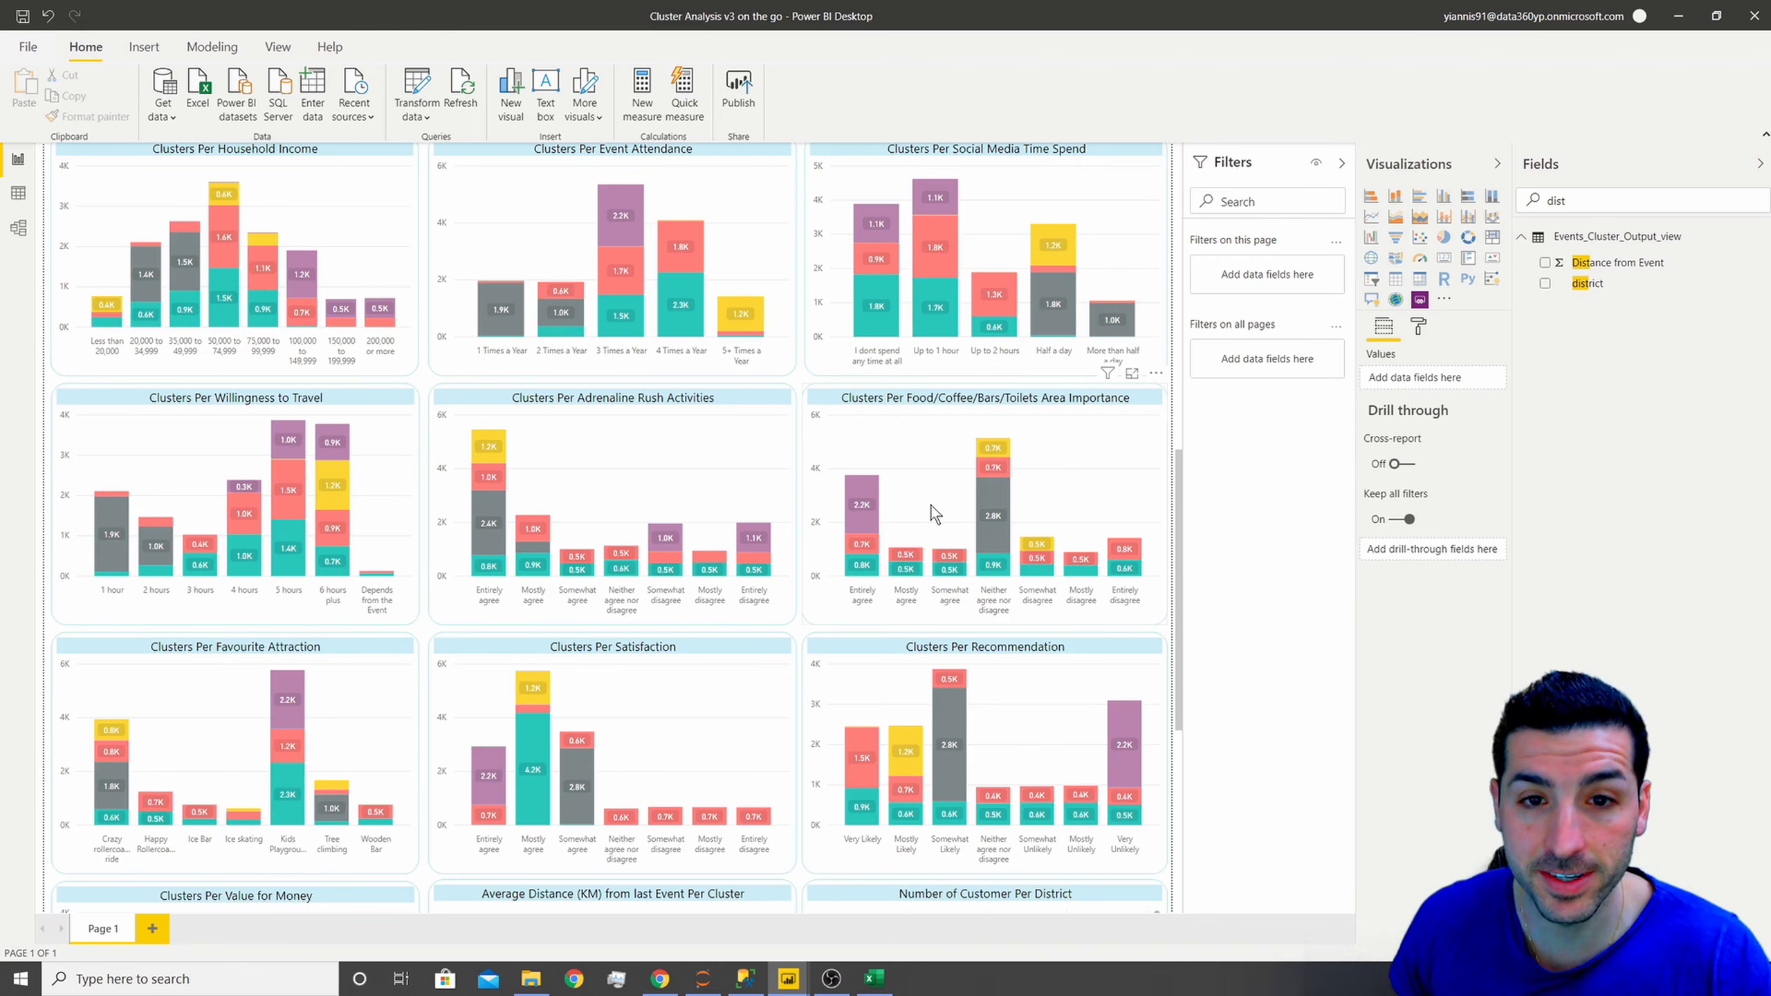
scroll(931, 505, "up", 6)
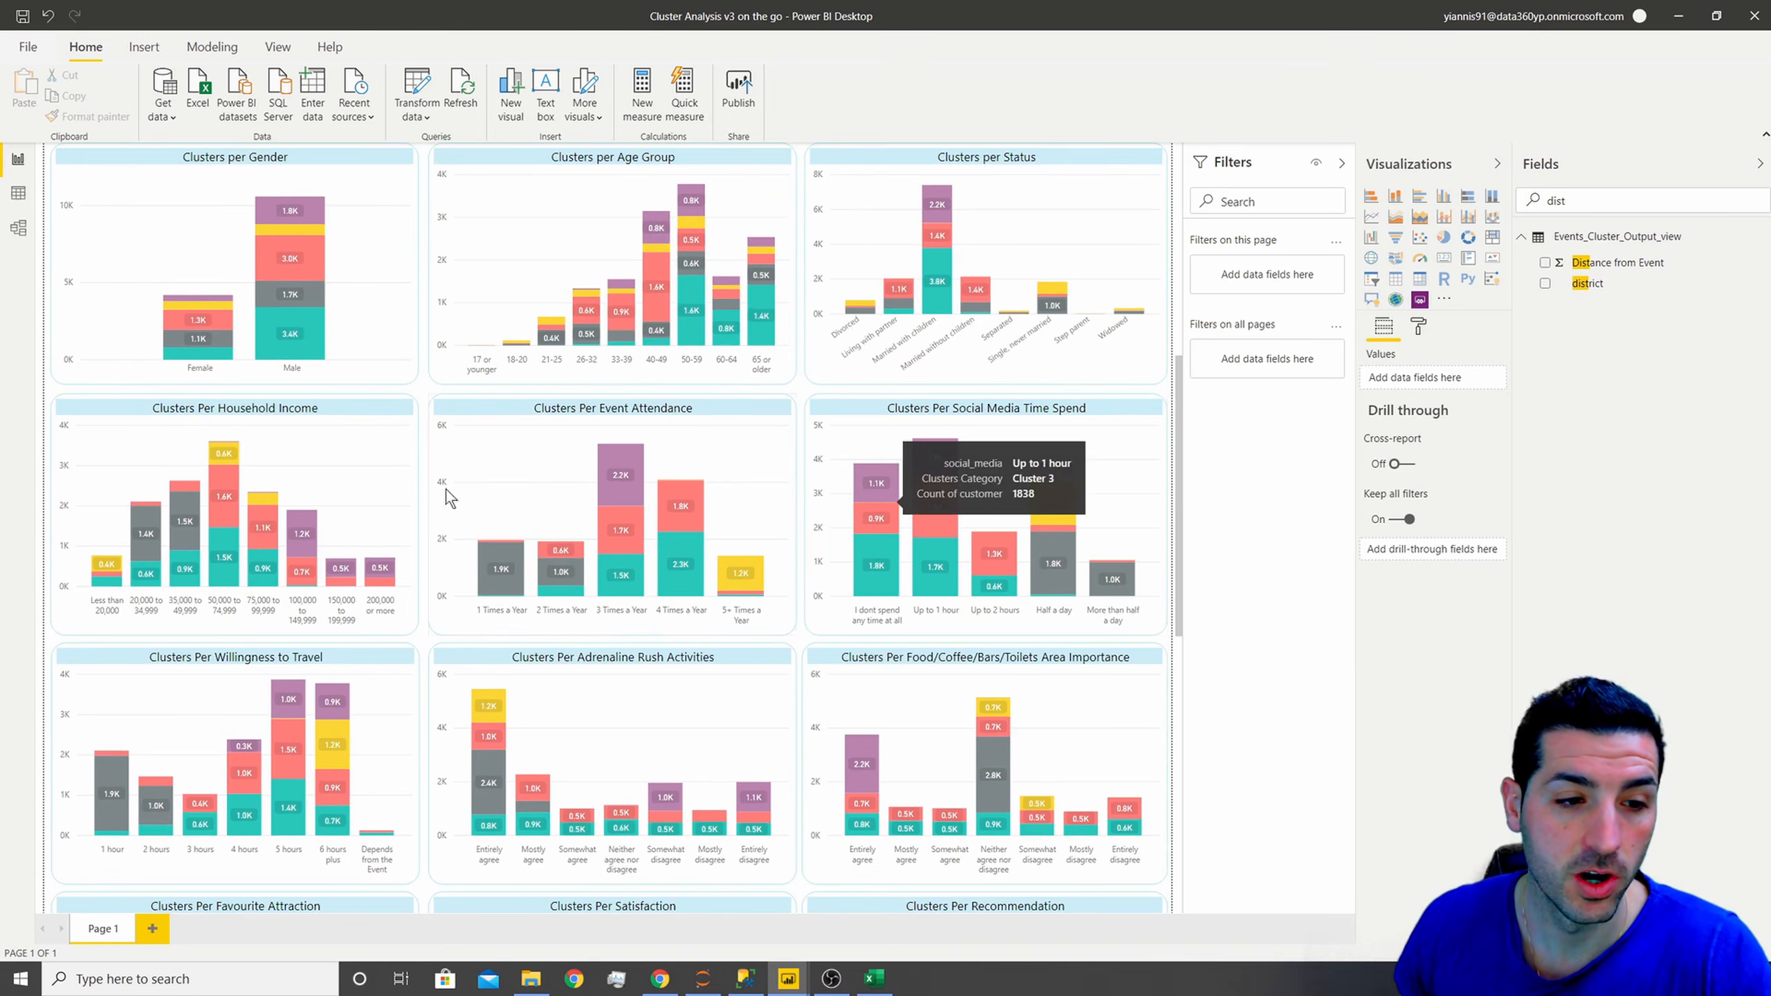
left_click(248, 418)
double_click(1542, 200)
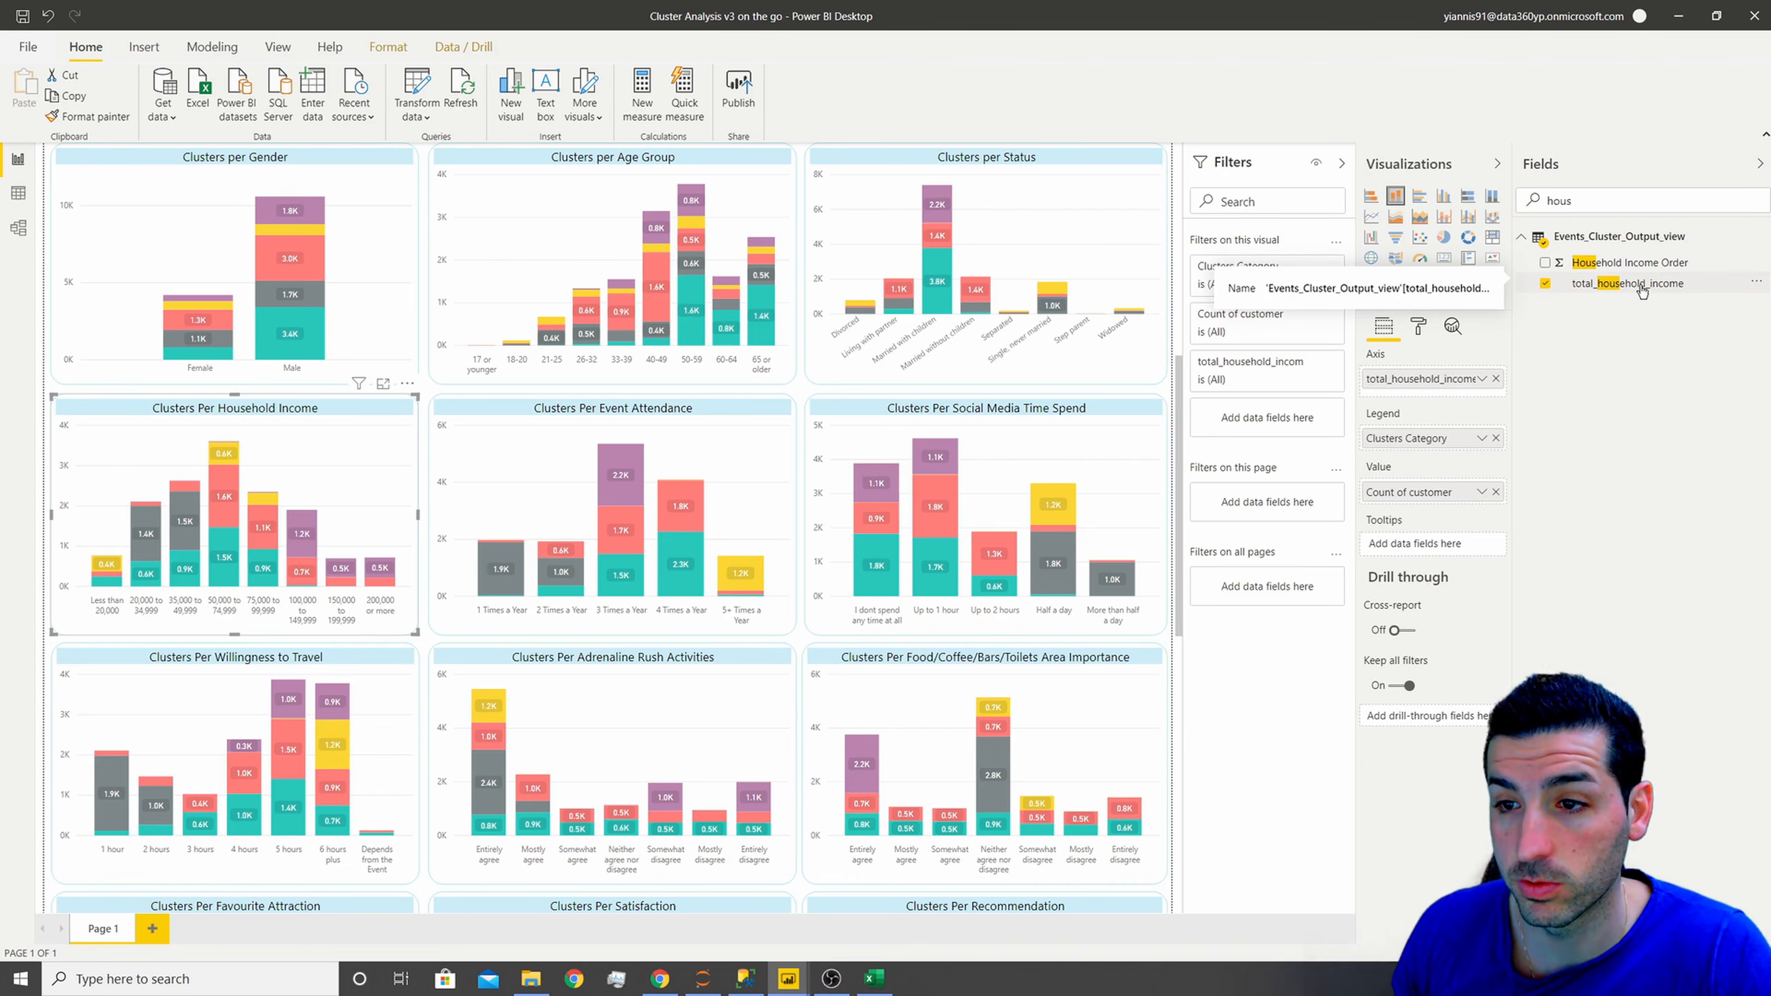
left_click(1642, 290)
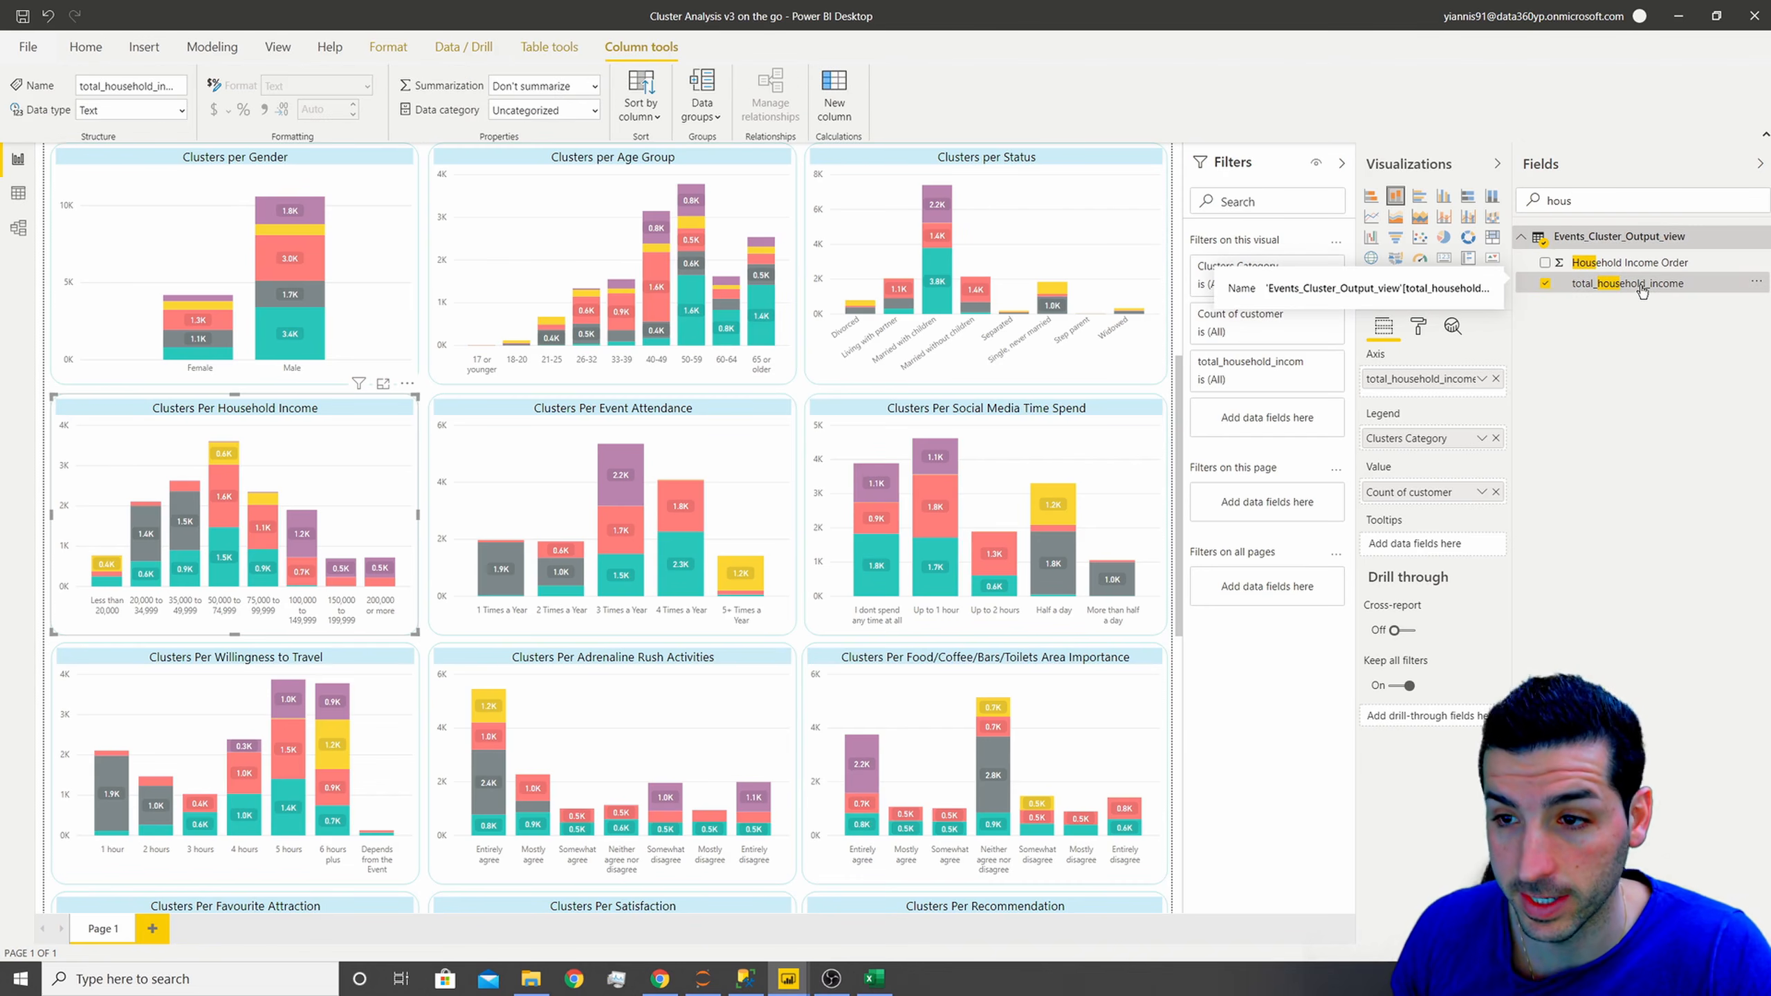
left_click(640, 111)
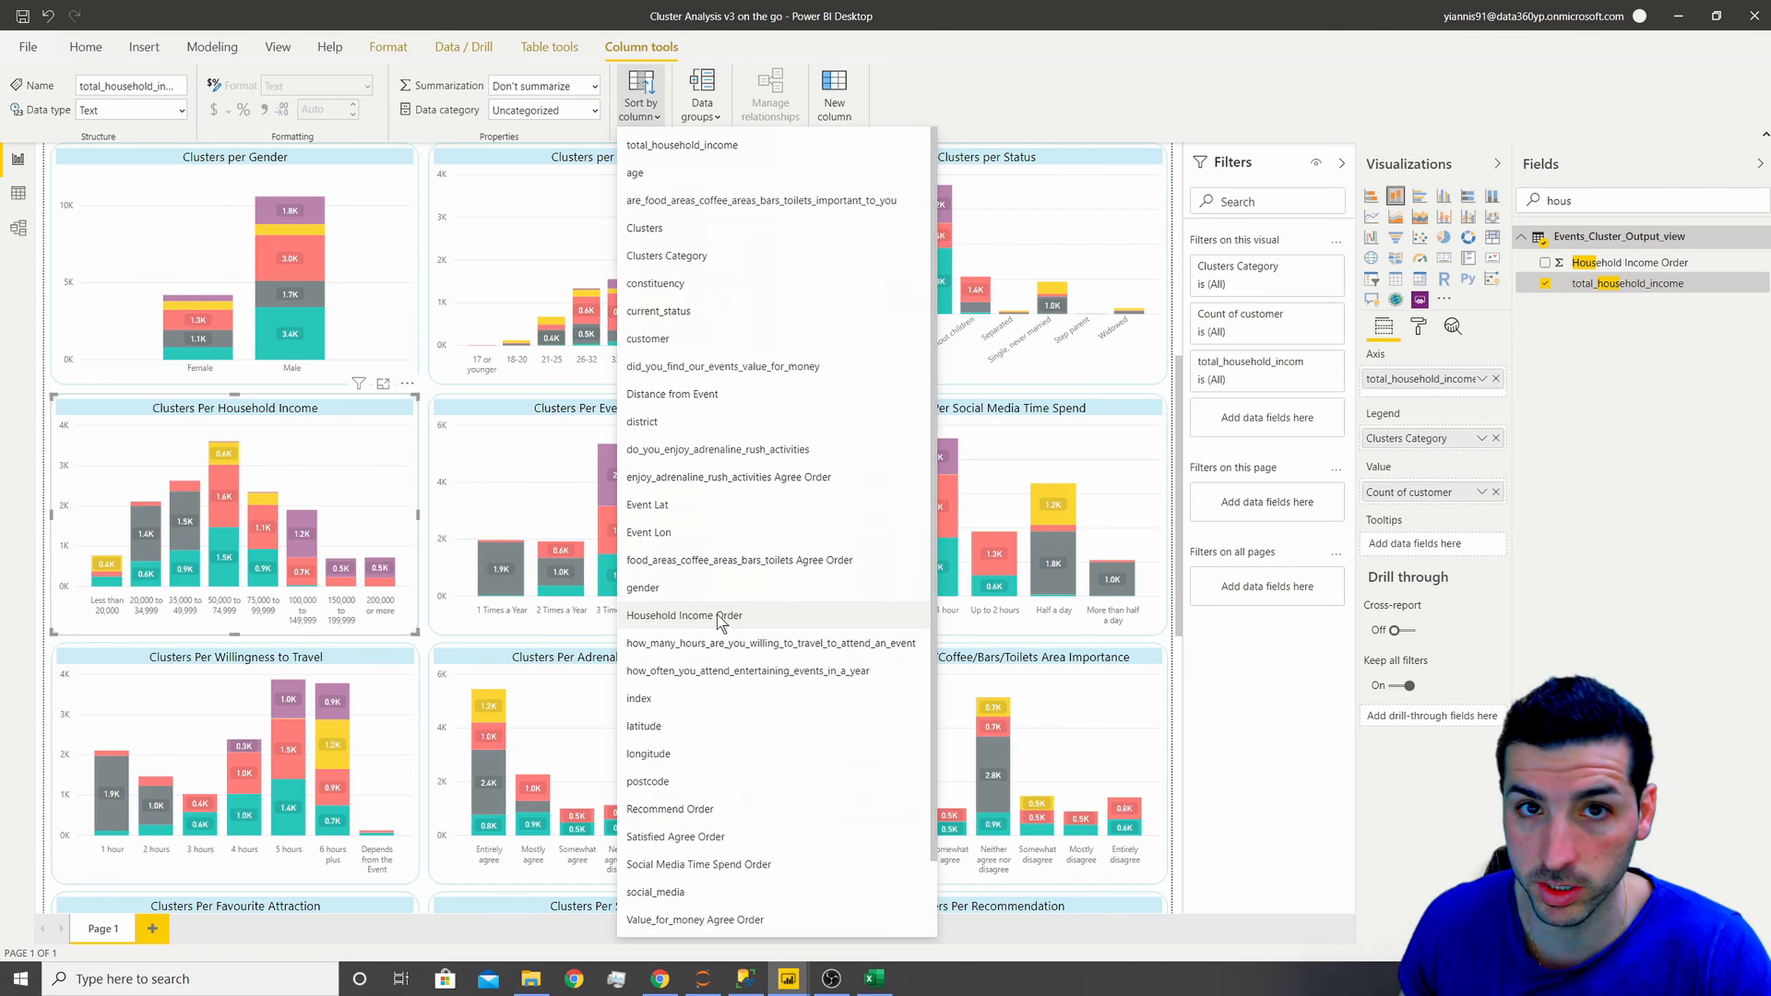
left_click(871, 612)
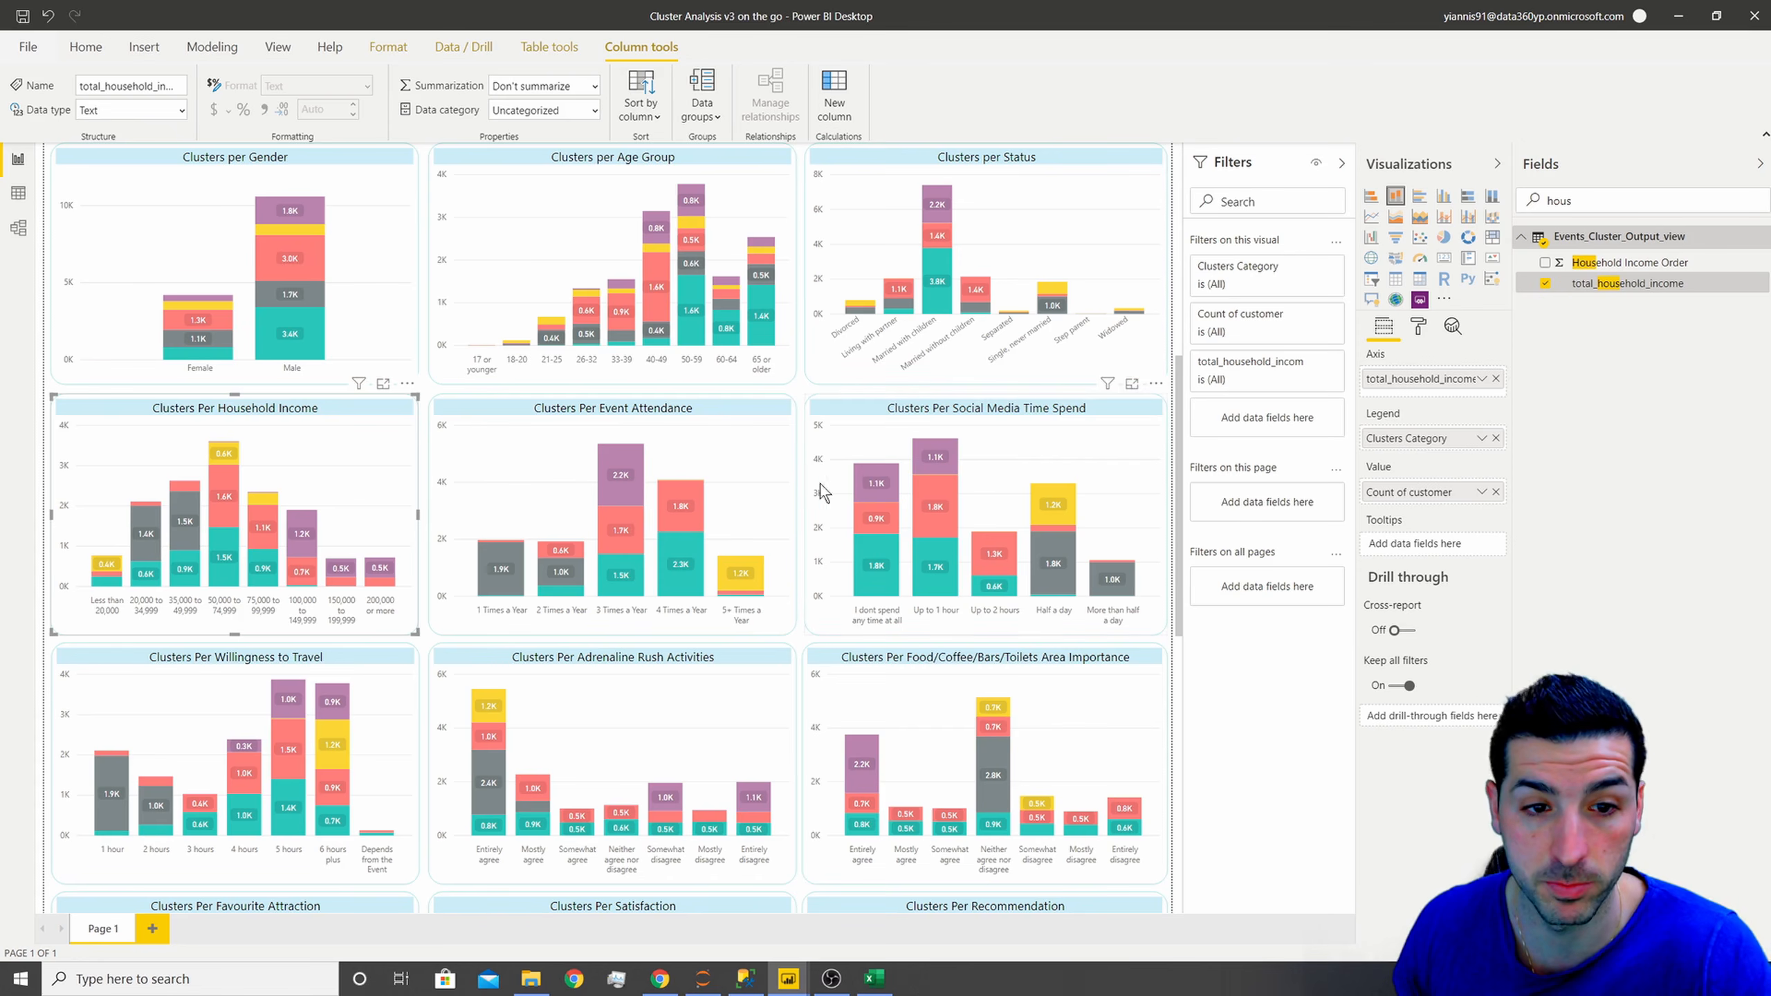
- Sort the social_media column used in the Clusters Per Social Media Time Spend chart by Social Media Time Spend Order
left_click(1081, 446)
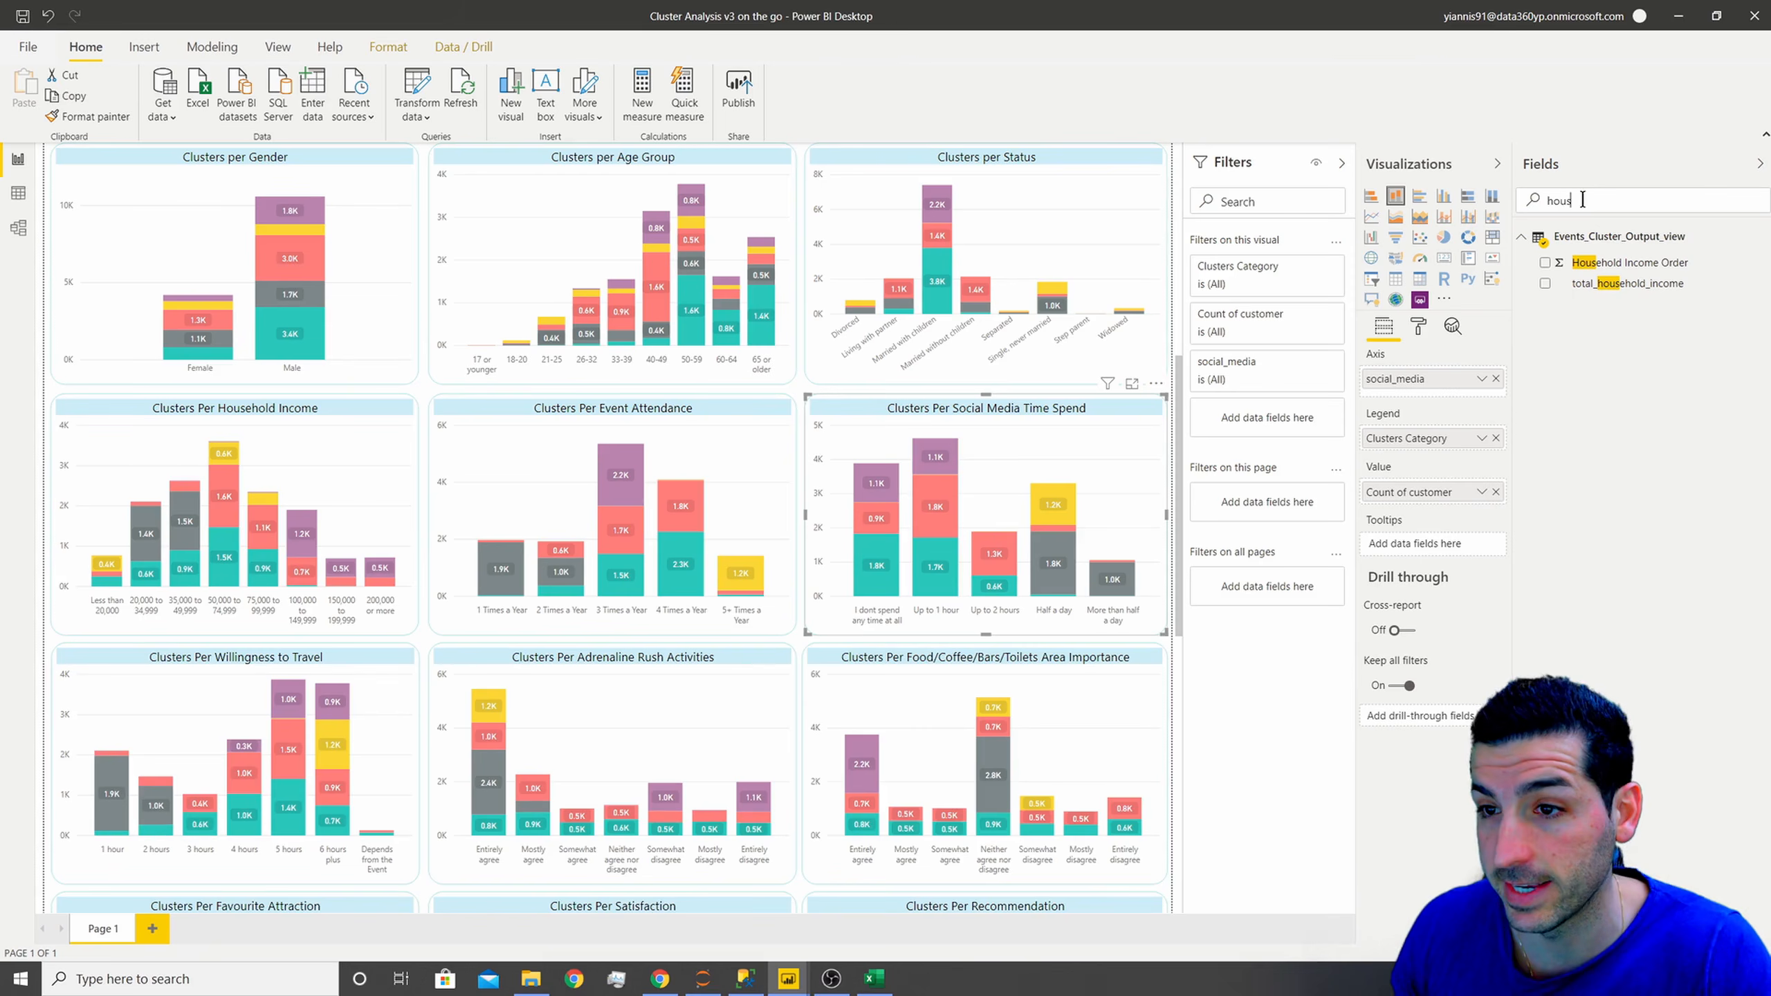
double_click(1519, 199)
type("soc")
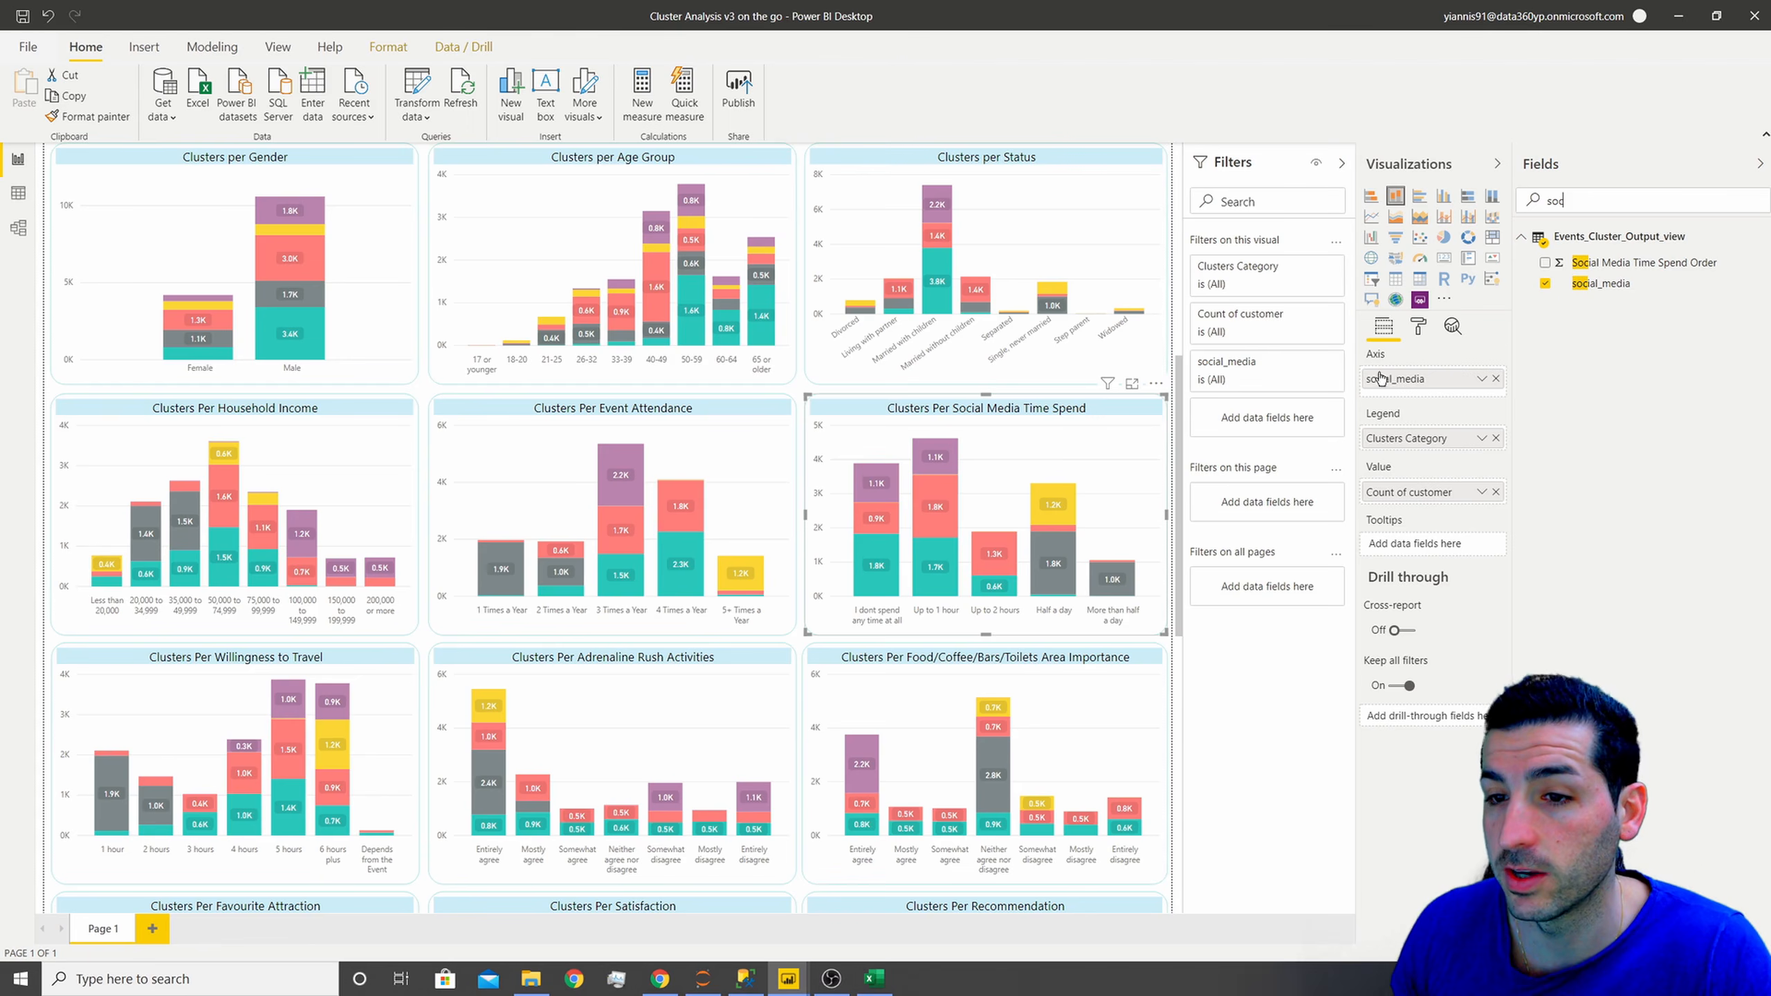
left_click(1604, 283)
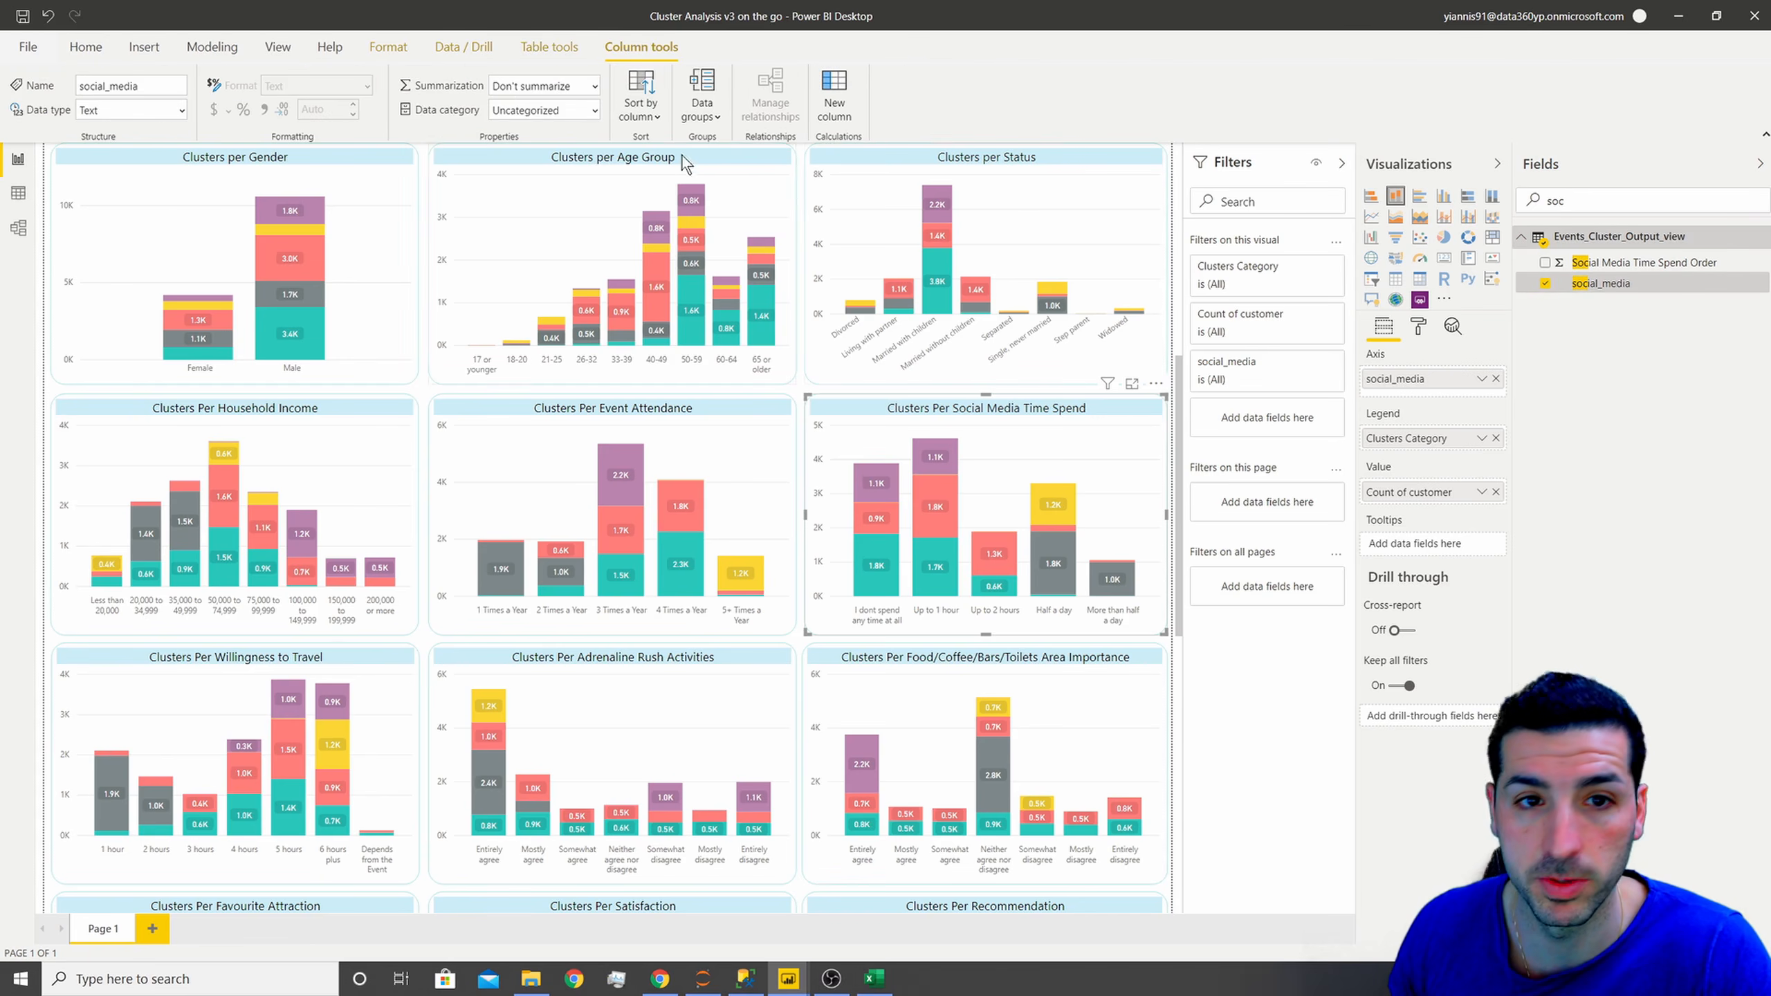
left_click(645, 108)
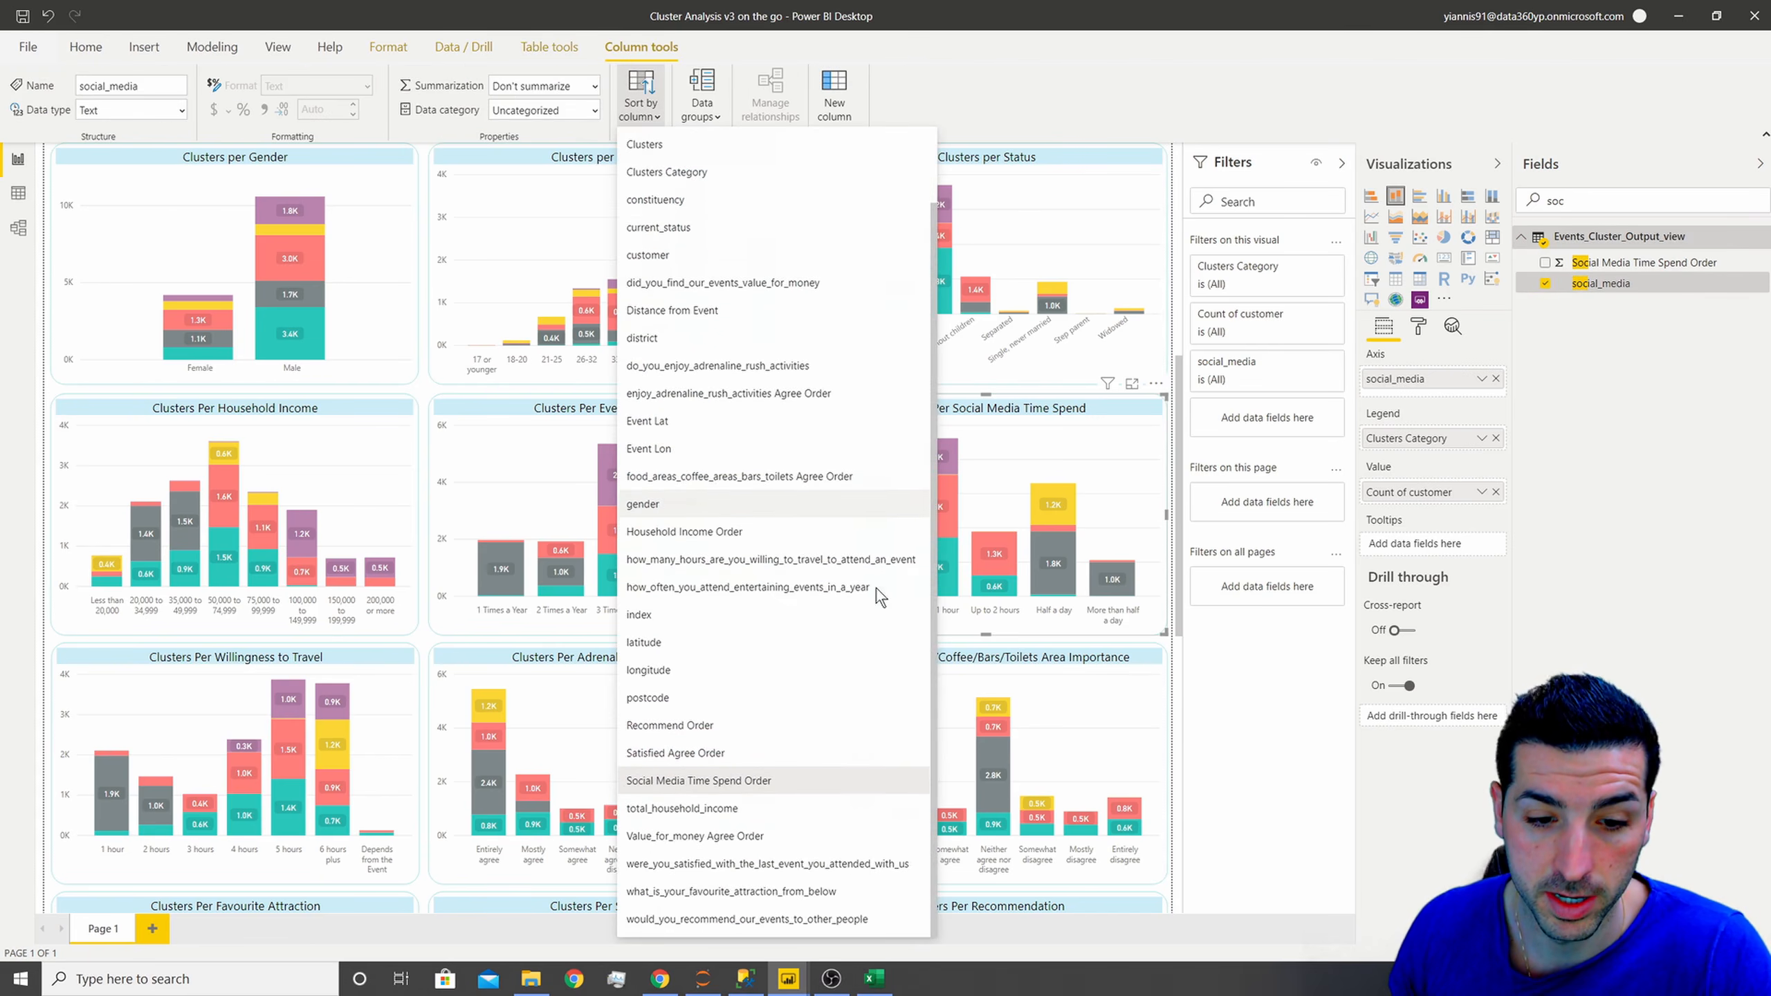
scroll(764, 784, "down", 1)
left_click(765, 781)
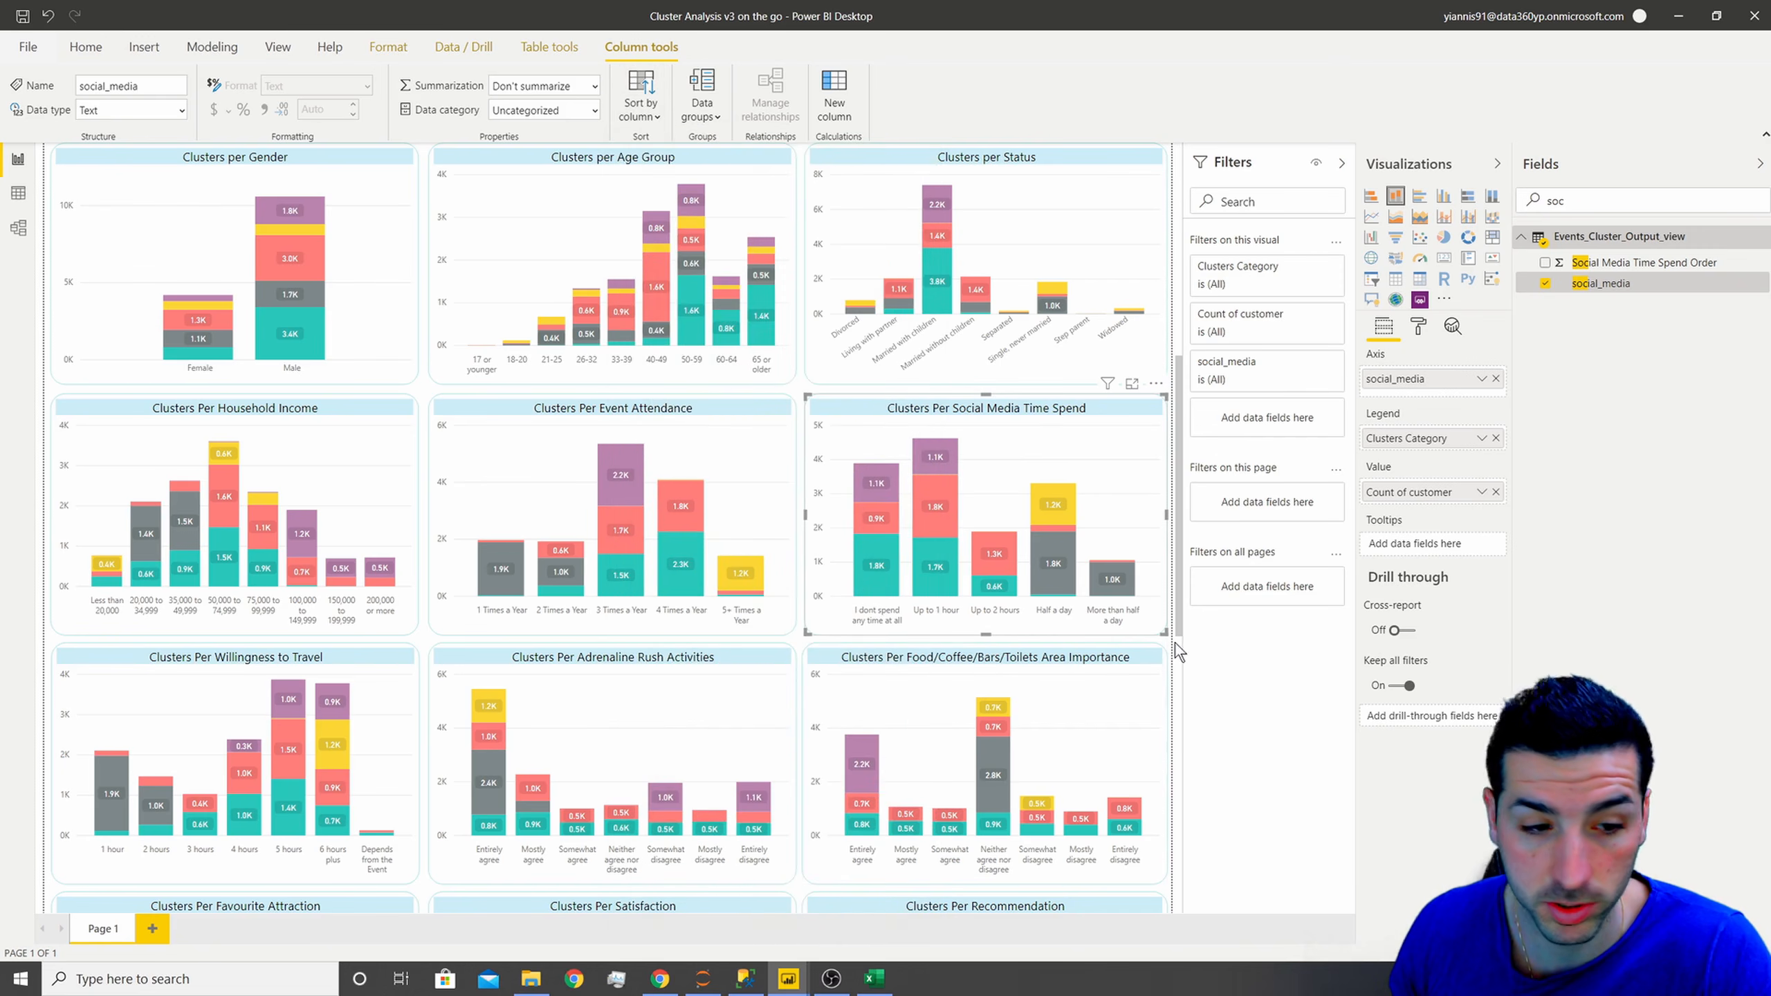
- Review the category order in the remaining cluster charts, from adrenaline rush activities to the end of the report page
scroll(1175, 642, "down", 4)
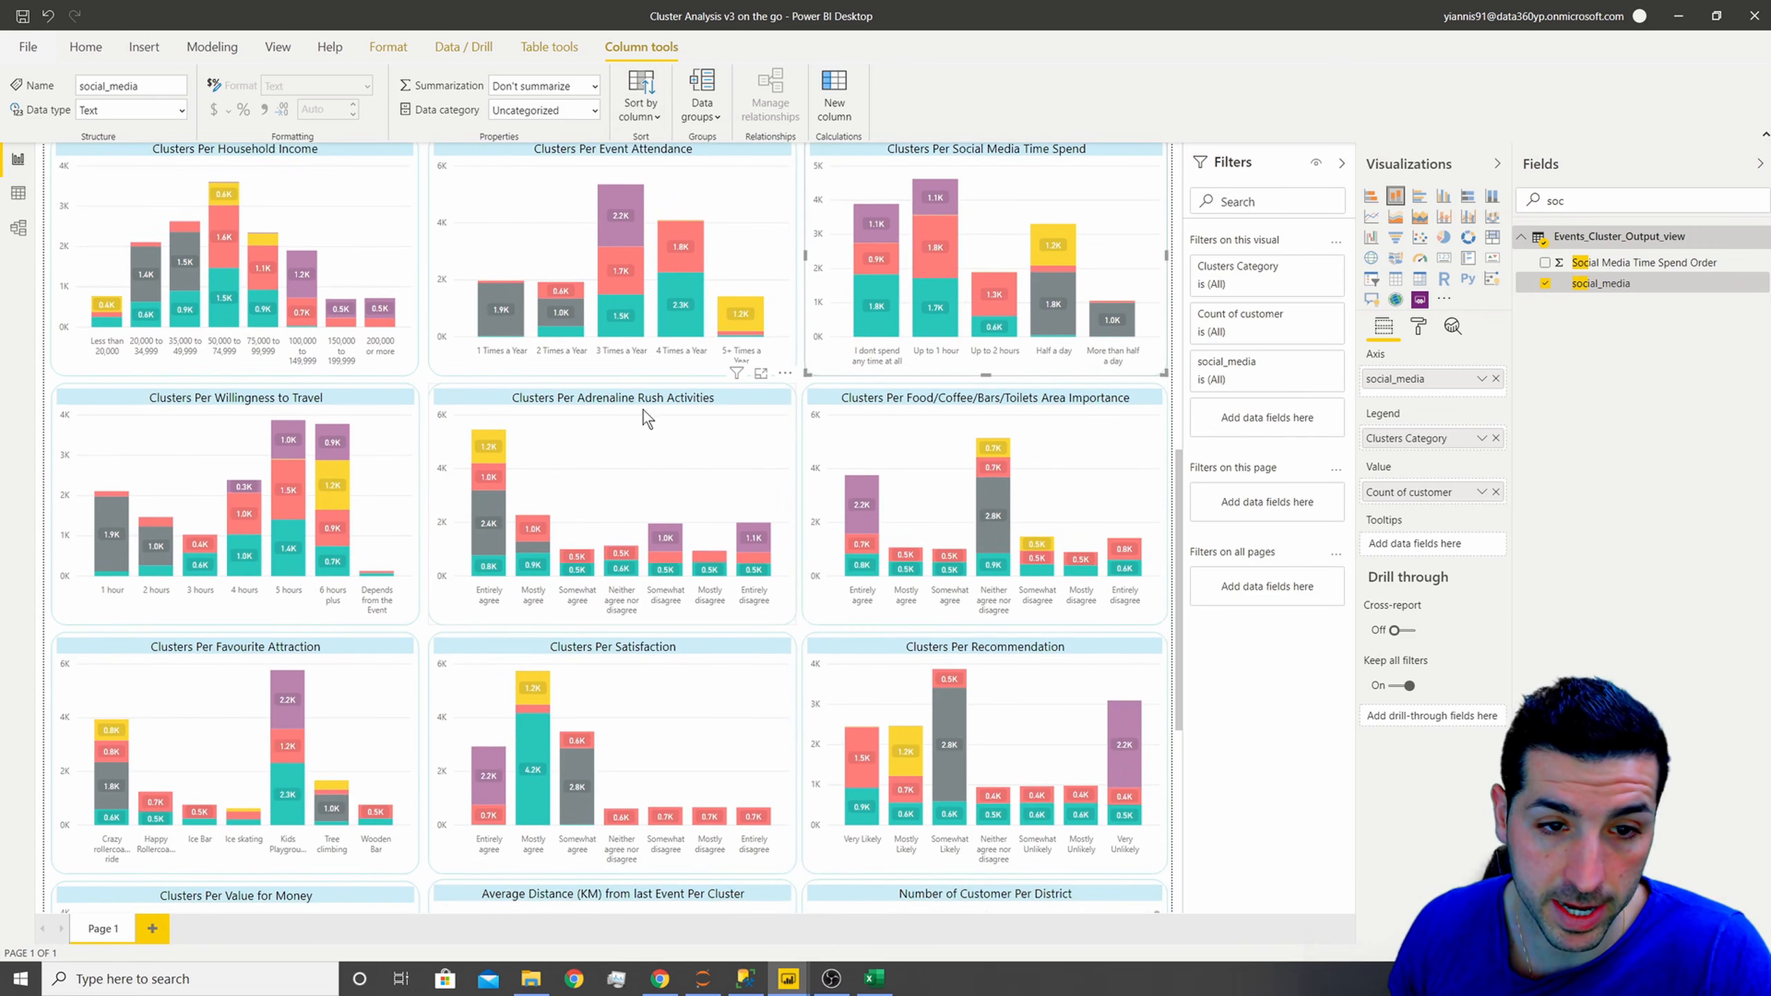
left_click(647, 408)
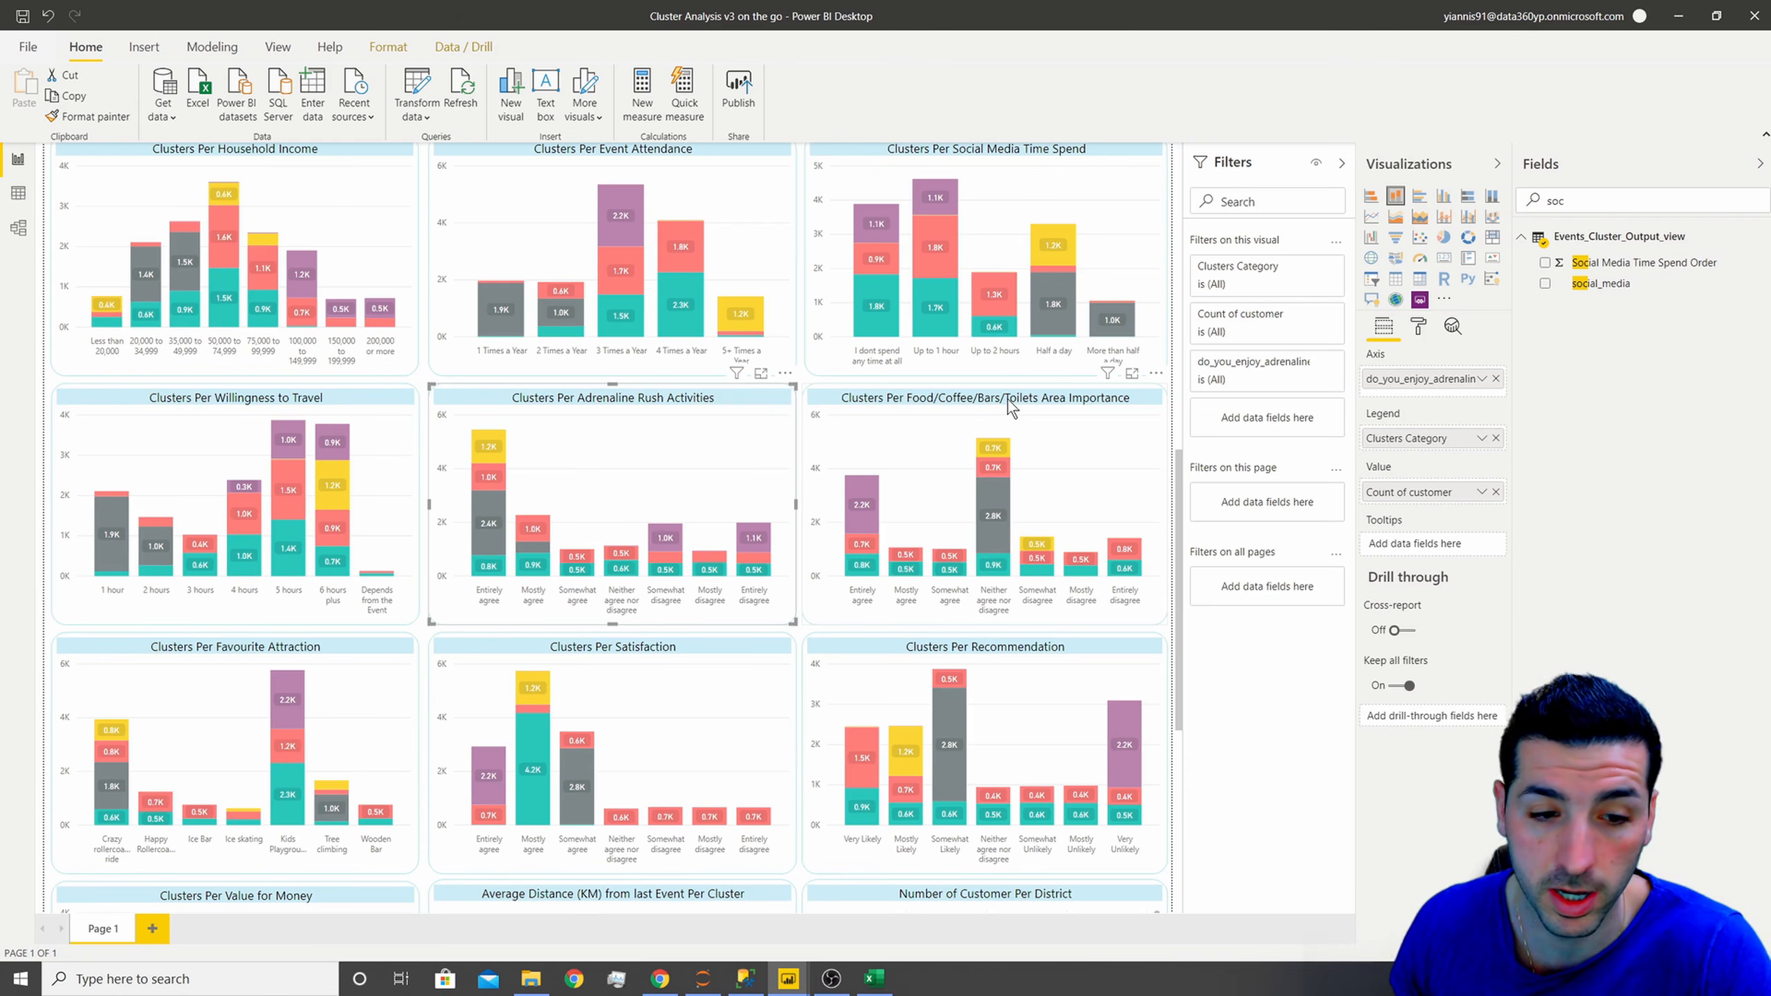
scroll(1006, 401, "down", 3)
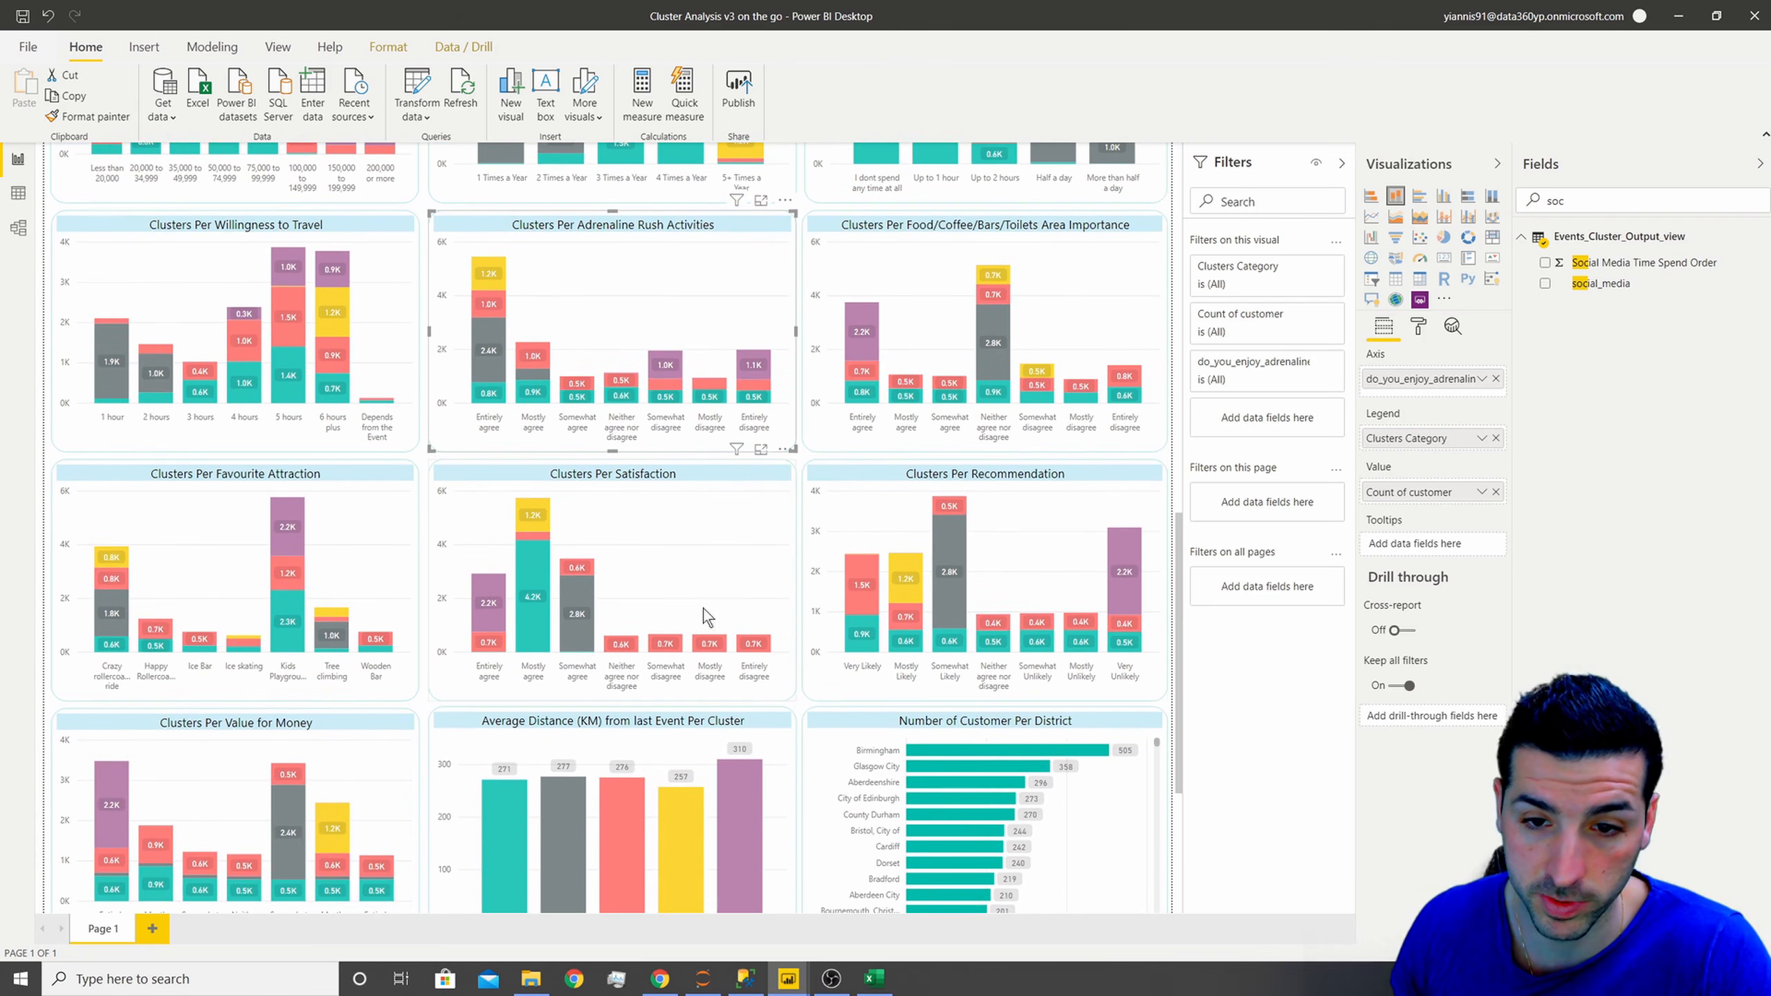
scroll(987, 543, "down", 2)
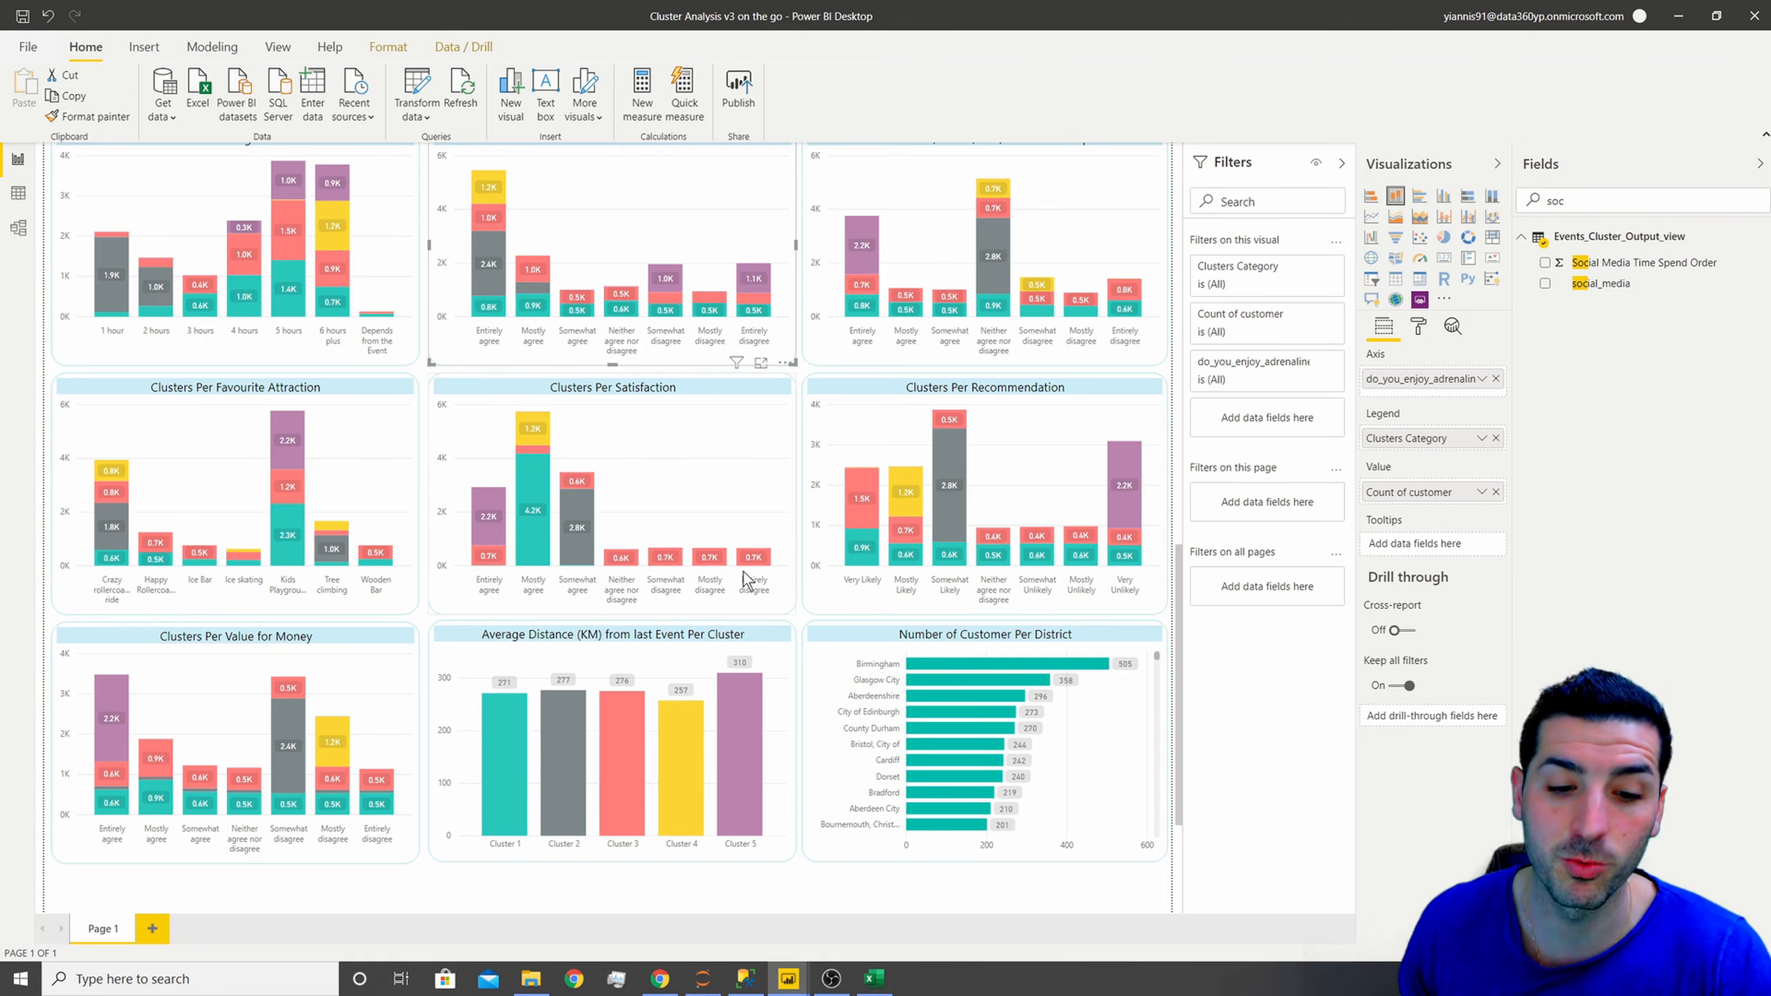
- Switch to the Jupyter notebook in Chrome and examine the code that creates the order columns for household income and the survey answers
left_click(659, 978)
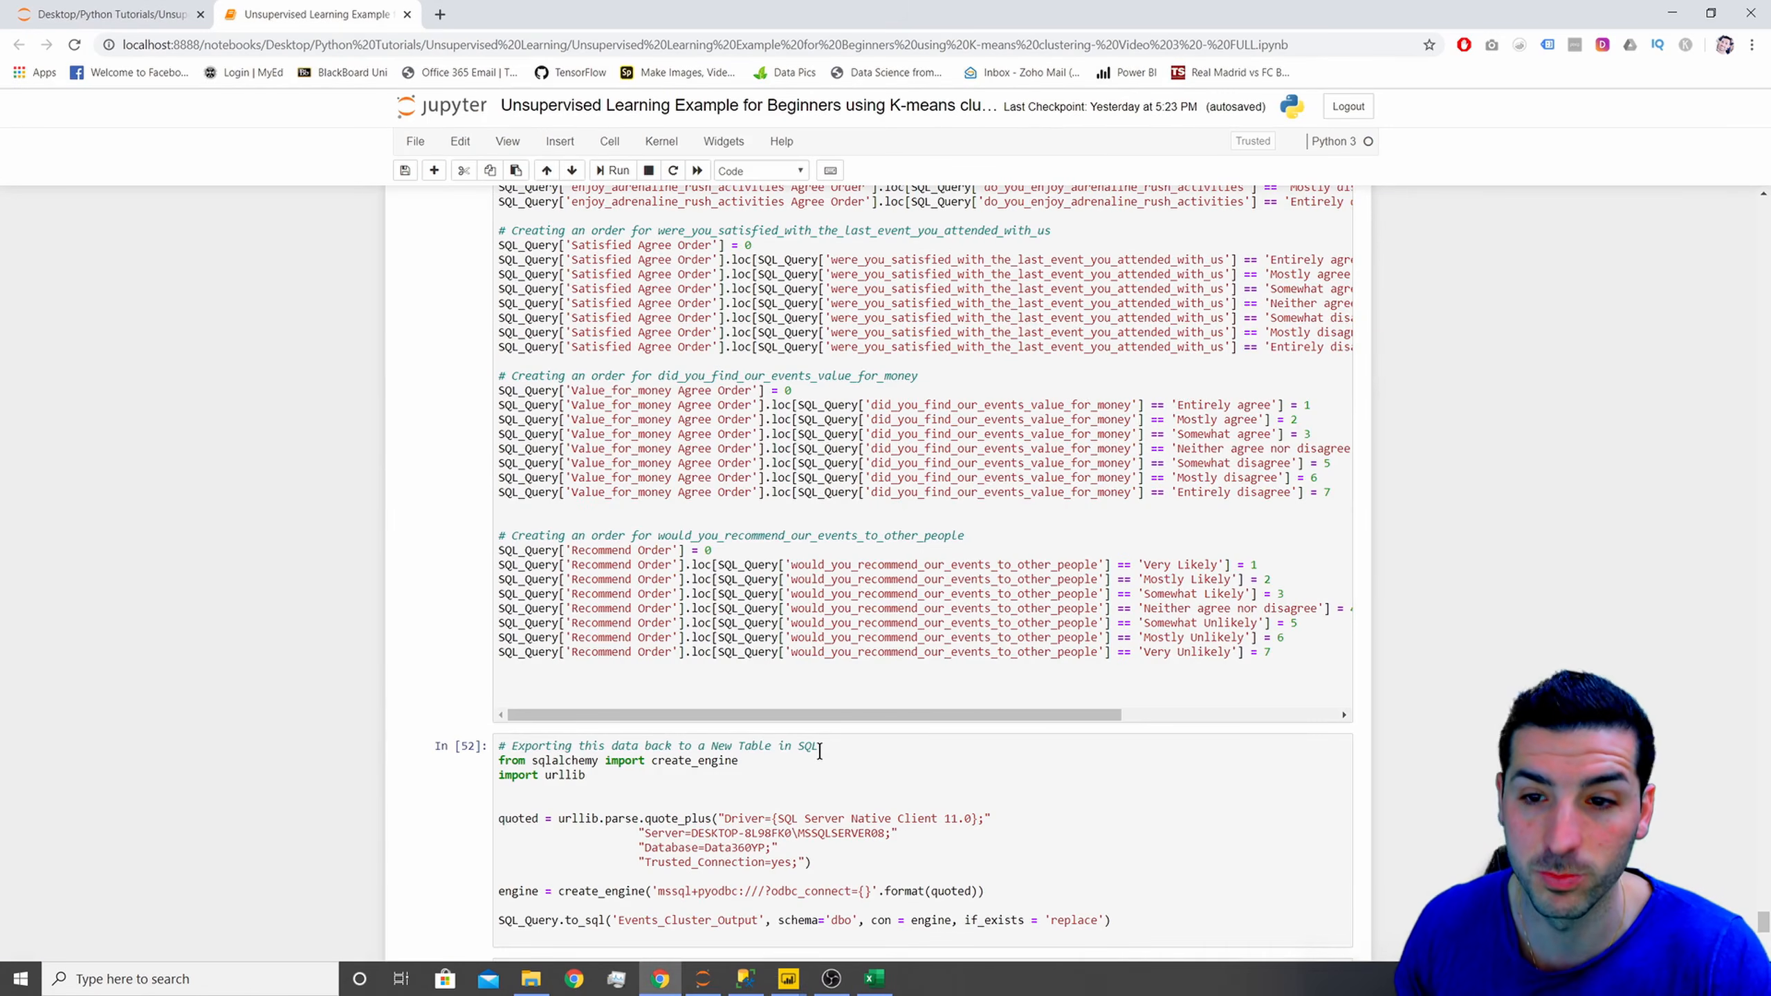
scroll(819, 750, "up", 8)
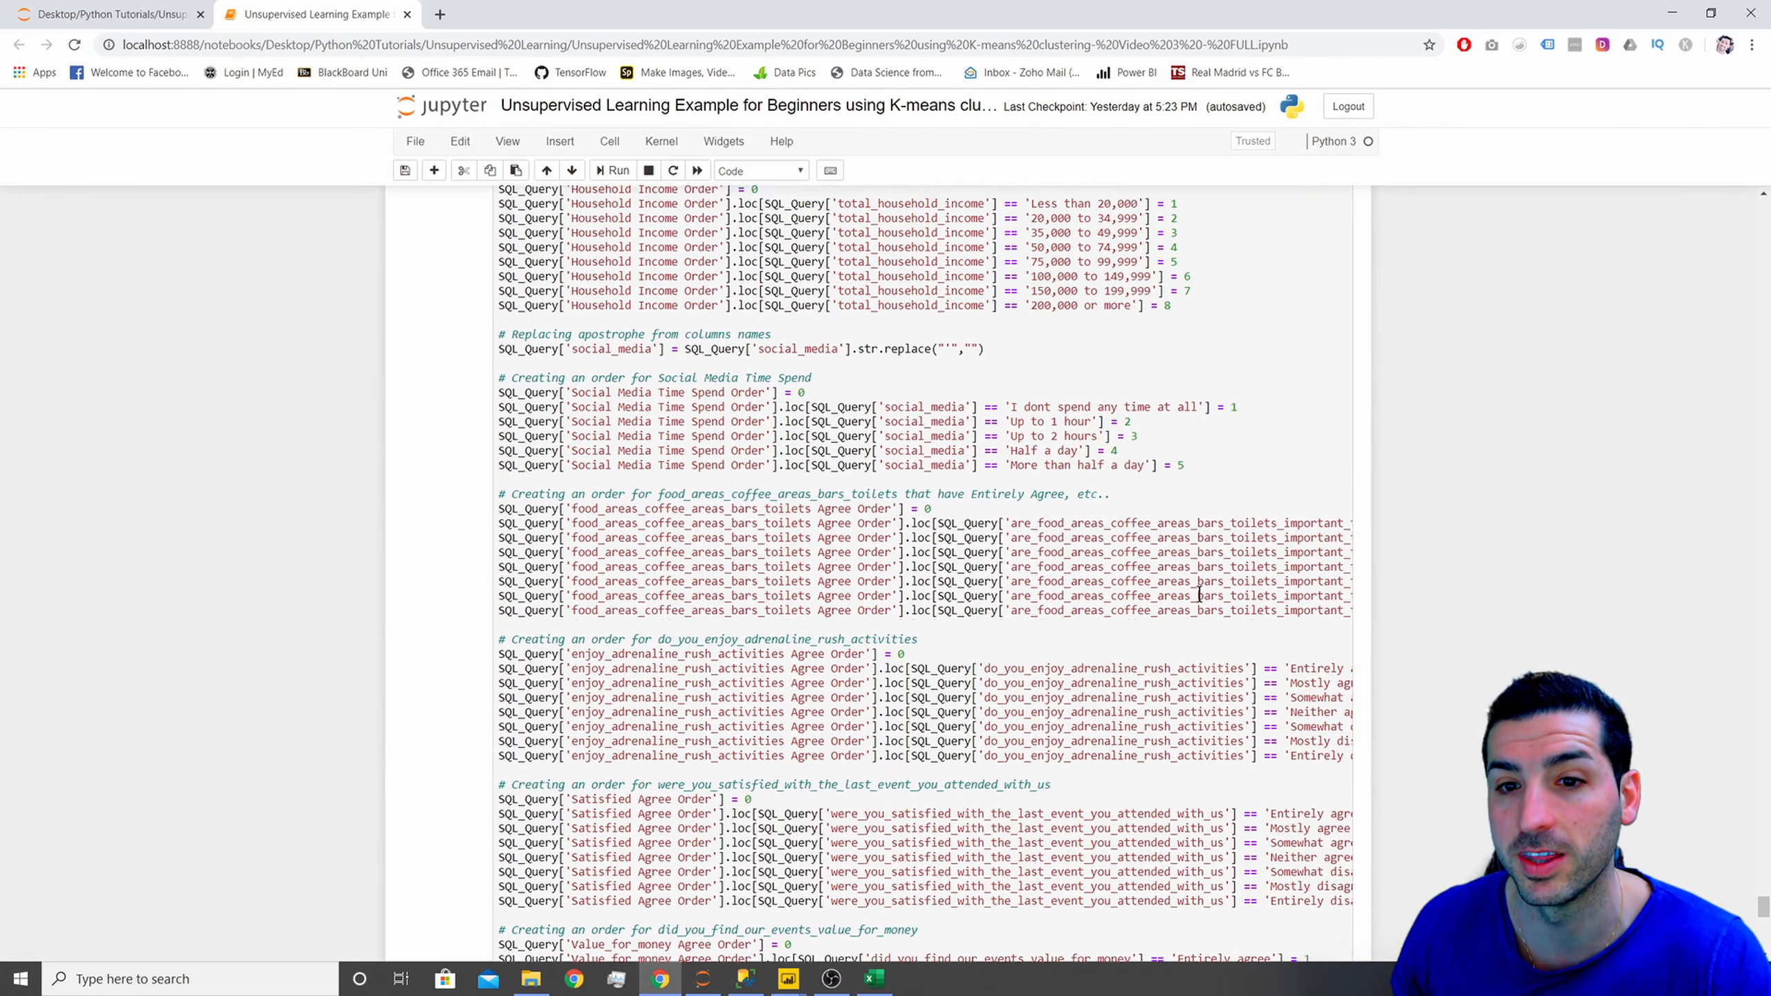
scroll(1199, 594, "up", 3)
scroll(1199, 595, "down", 1)
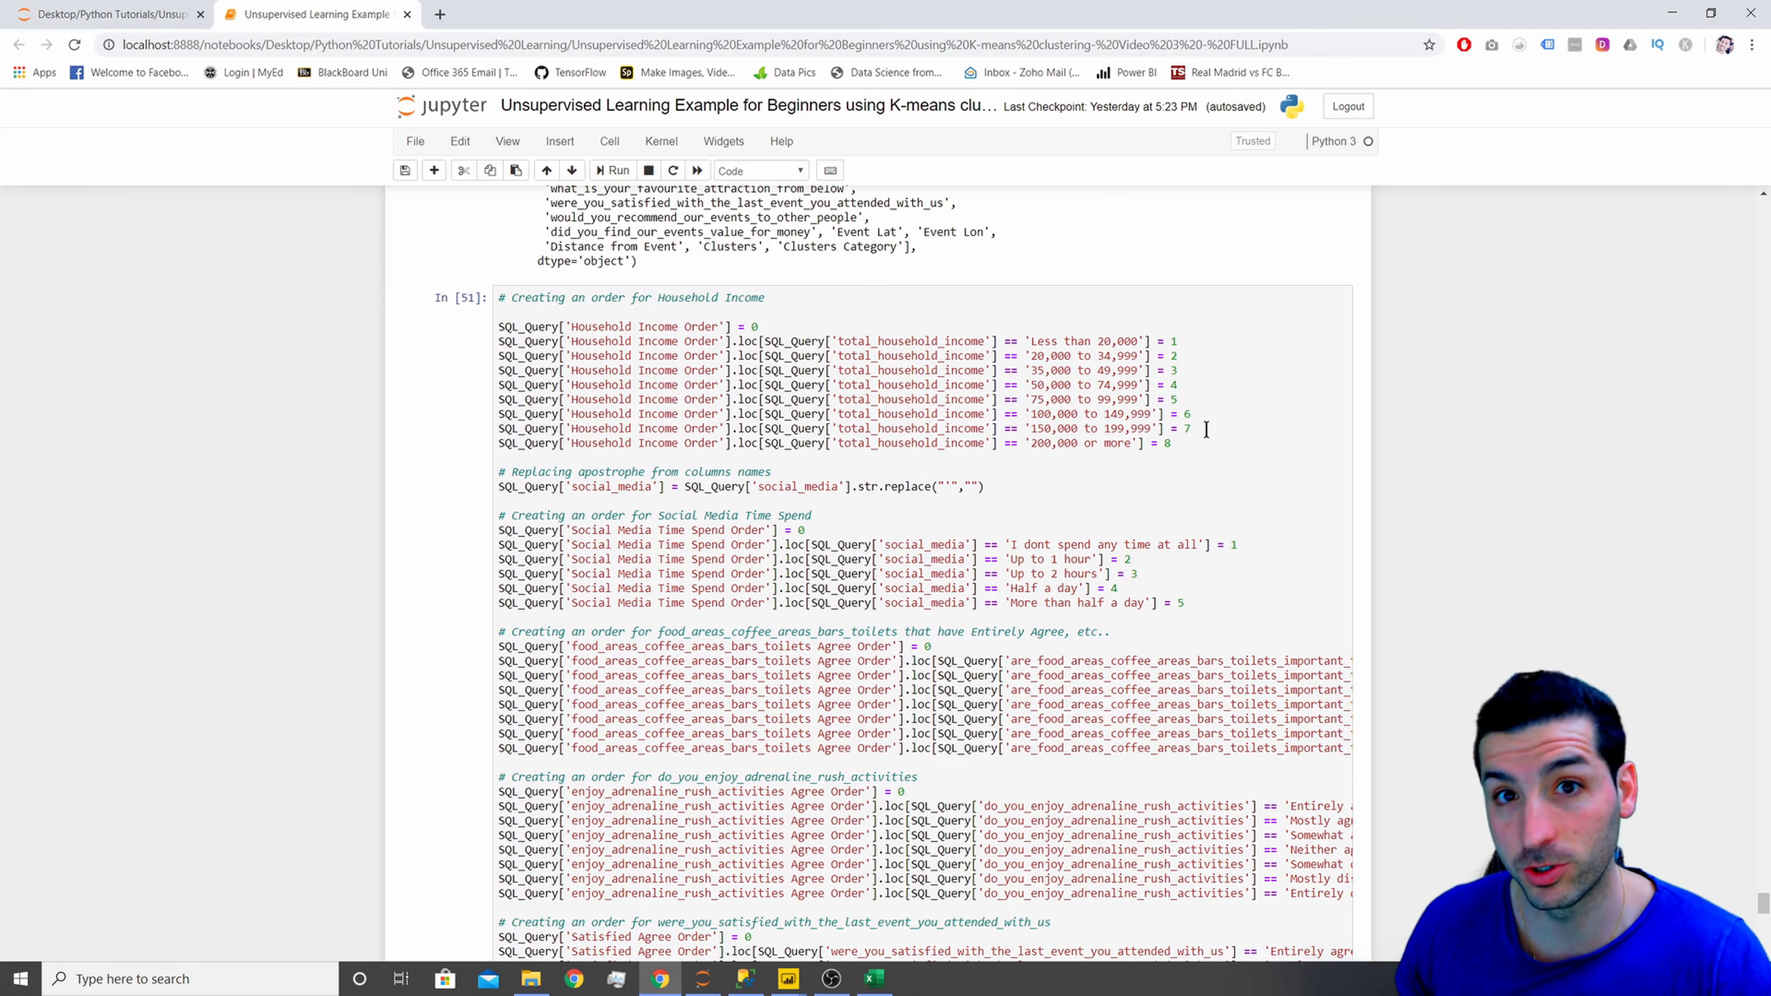
- Examine the notebook's remaining order-column code down to the SQL table export, and switch back to the Power BI report
scroll(1205, 449, "down", 2)
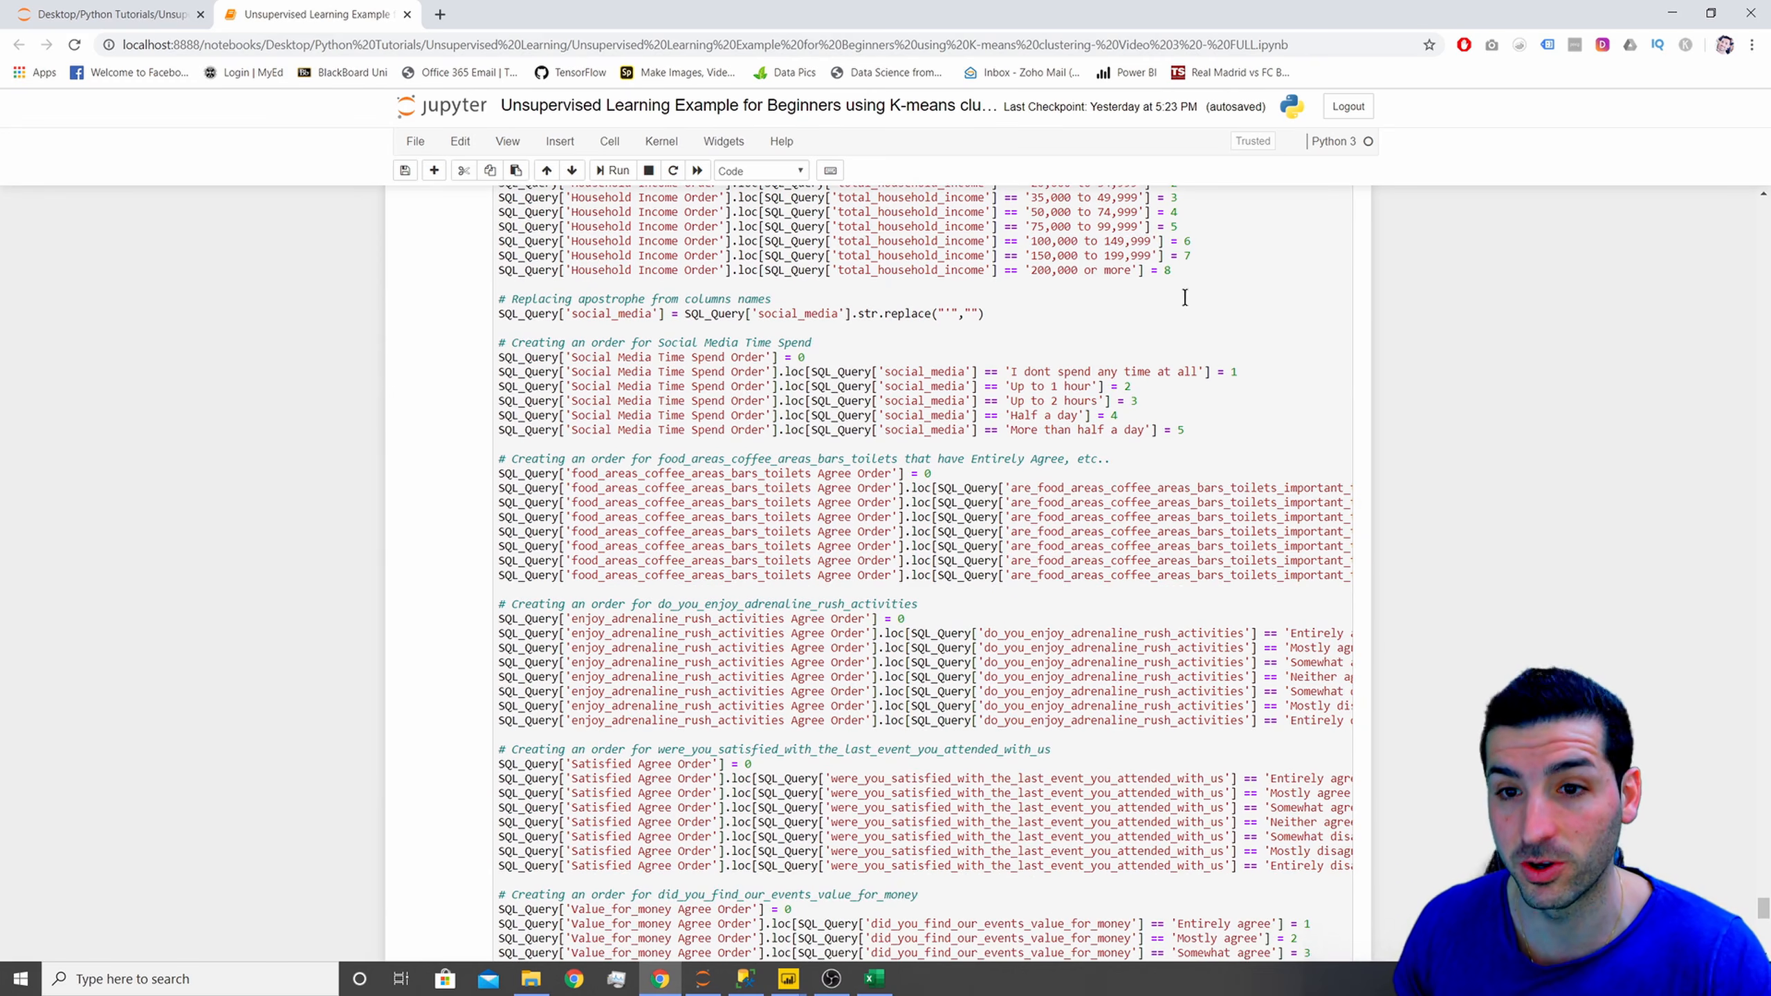
scroll(1233, 509, "down", 6)
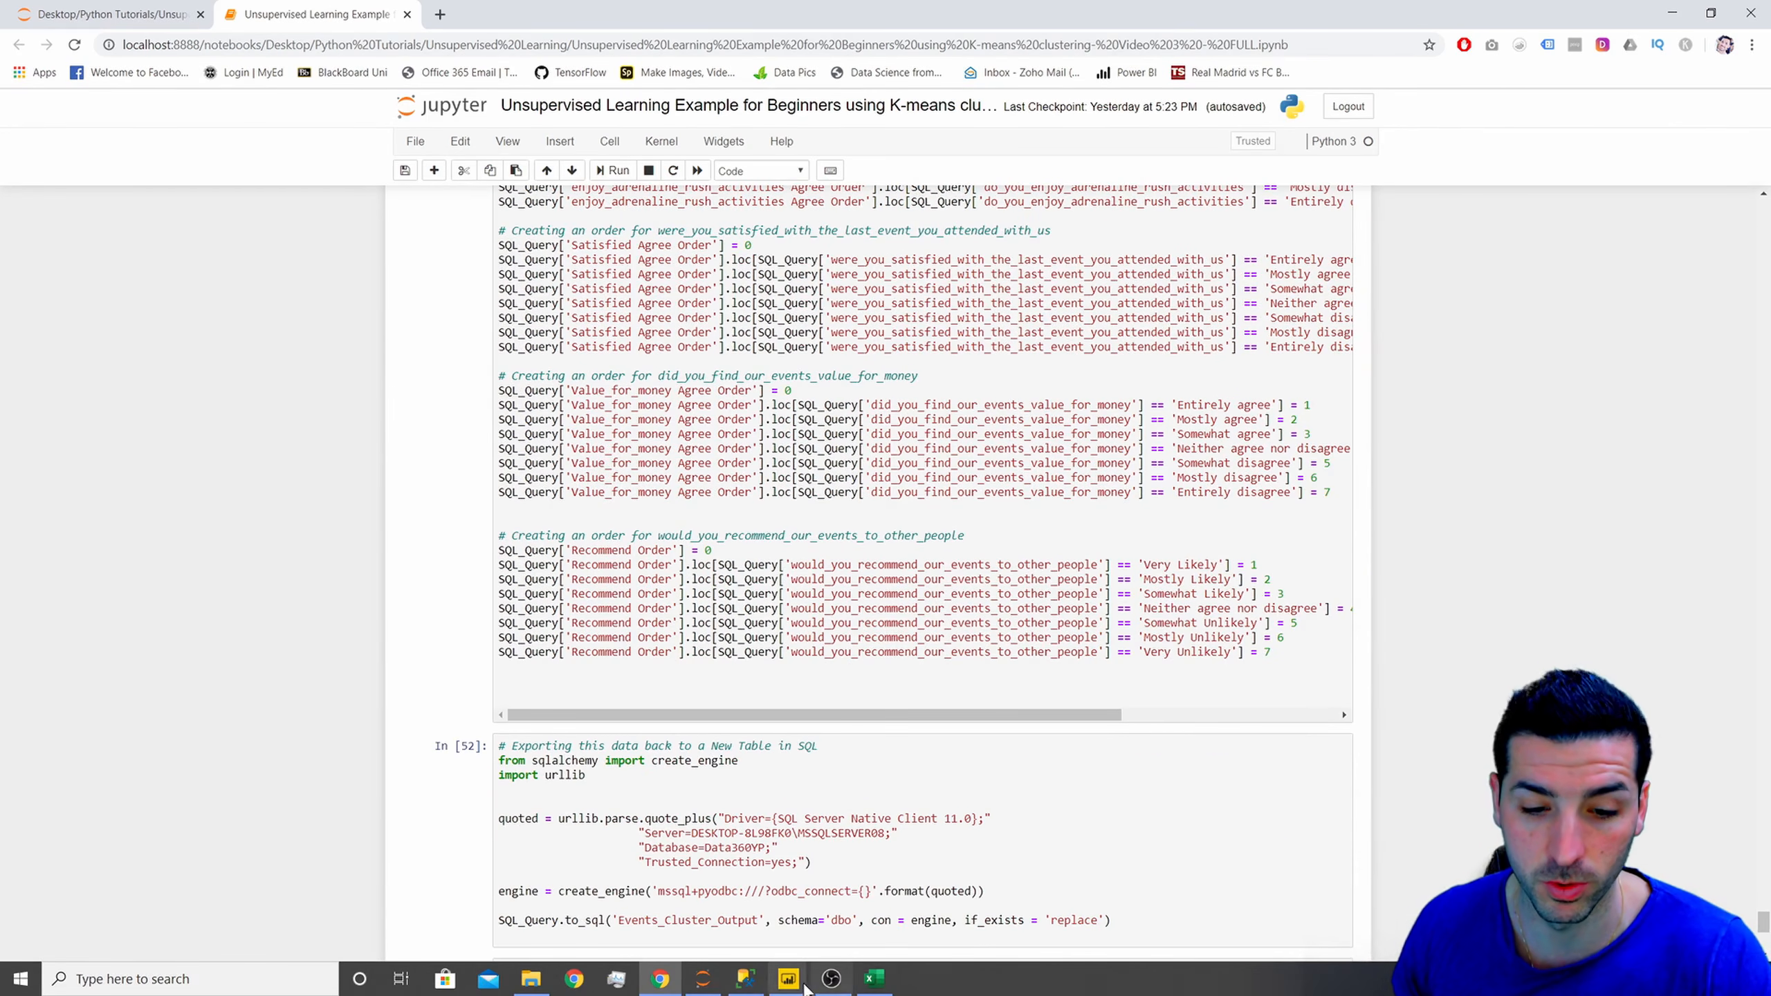
mouse_move(788, 979)
left_click(883, 921)
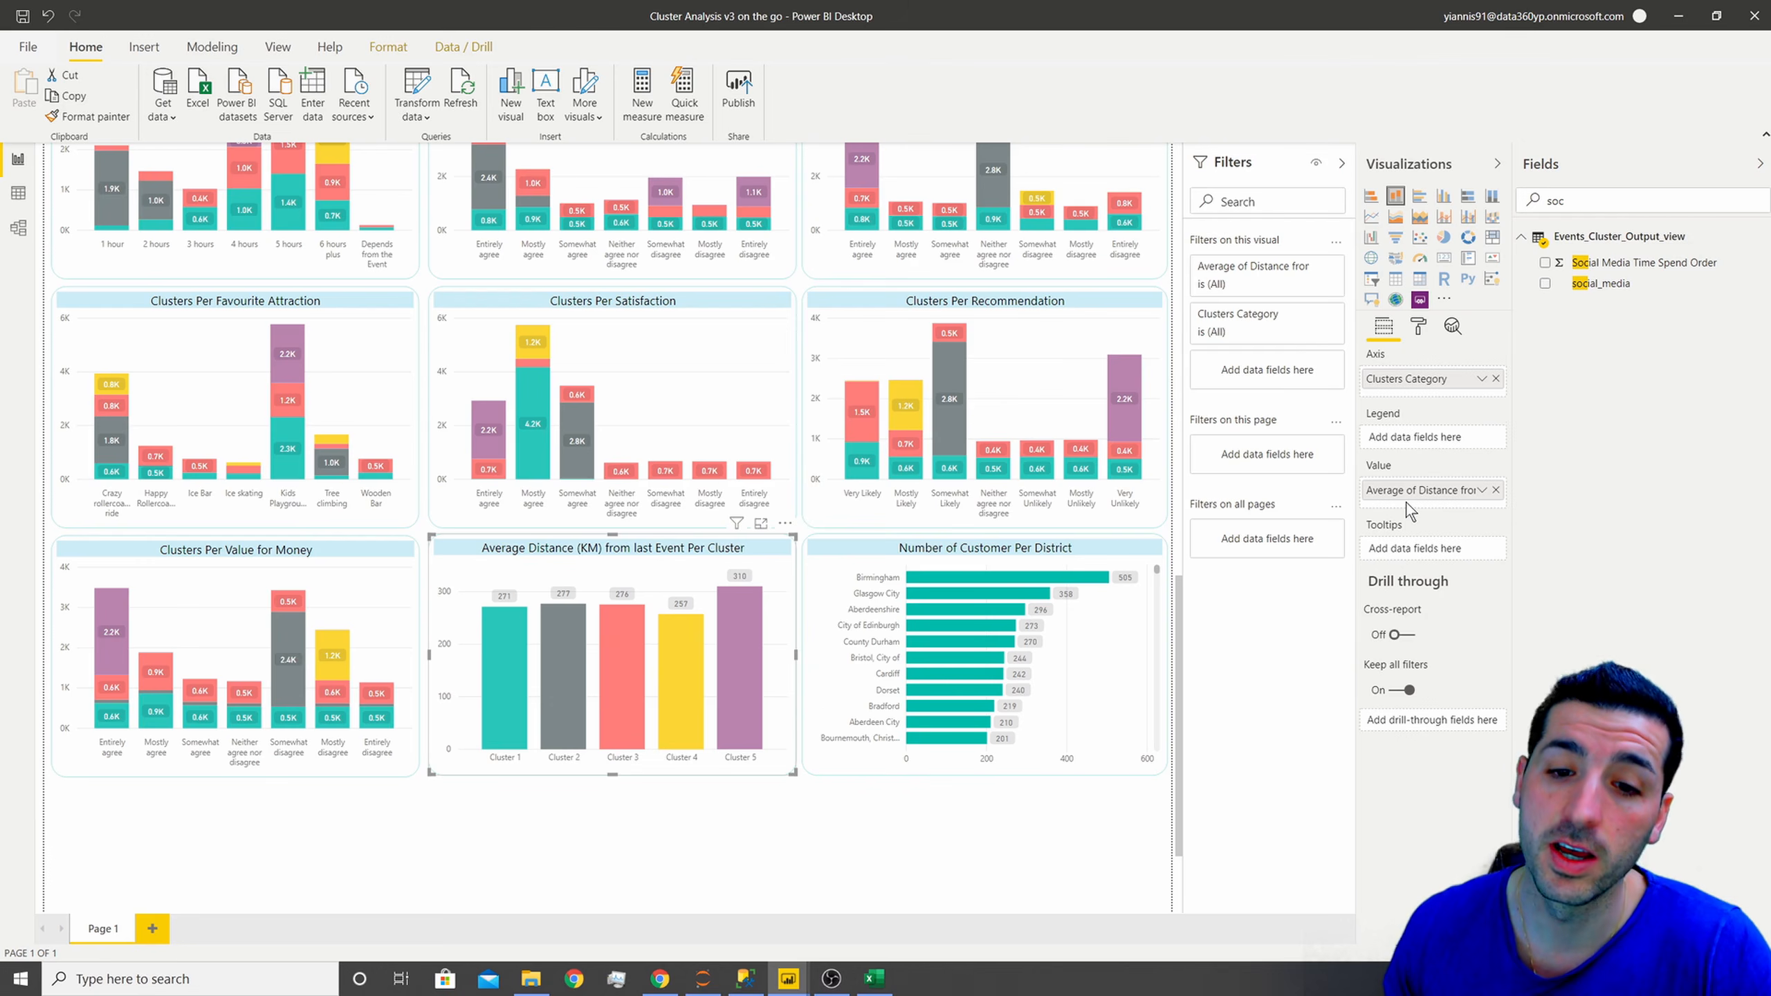
- Review the report from the Number of Customer Per District chart up to the gender chart, and down to the cluster traits text boxes
left_click(1046, 552)
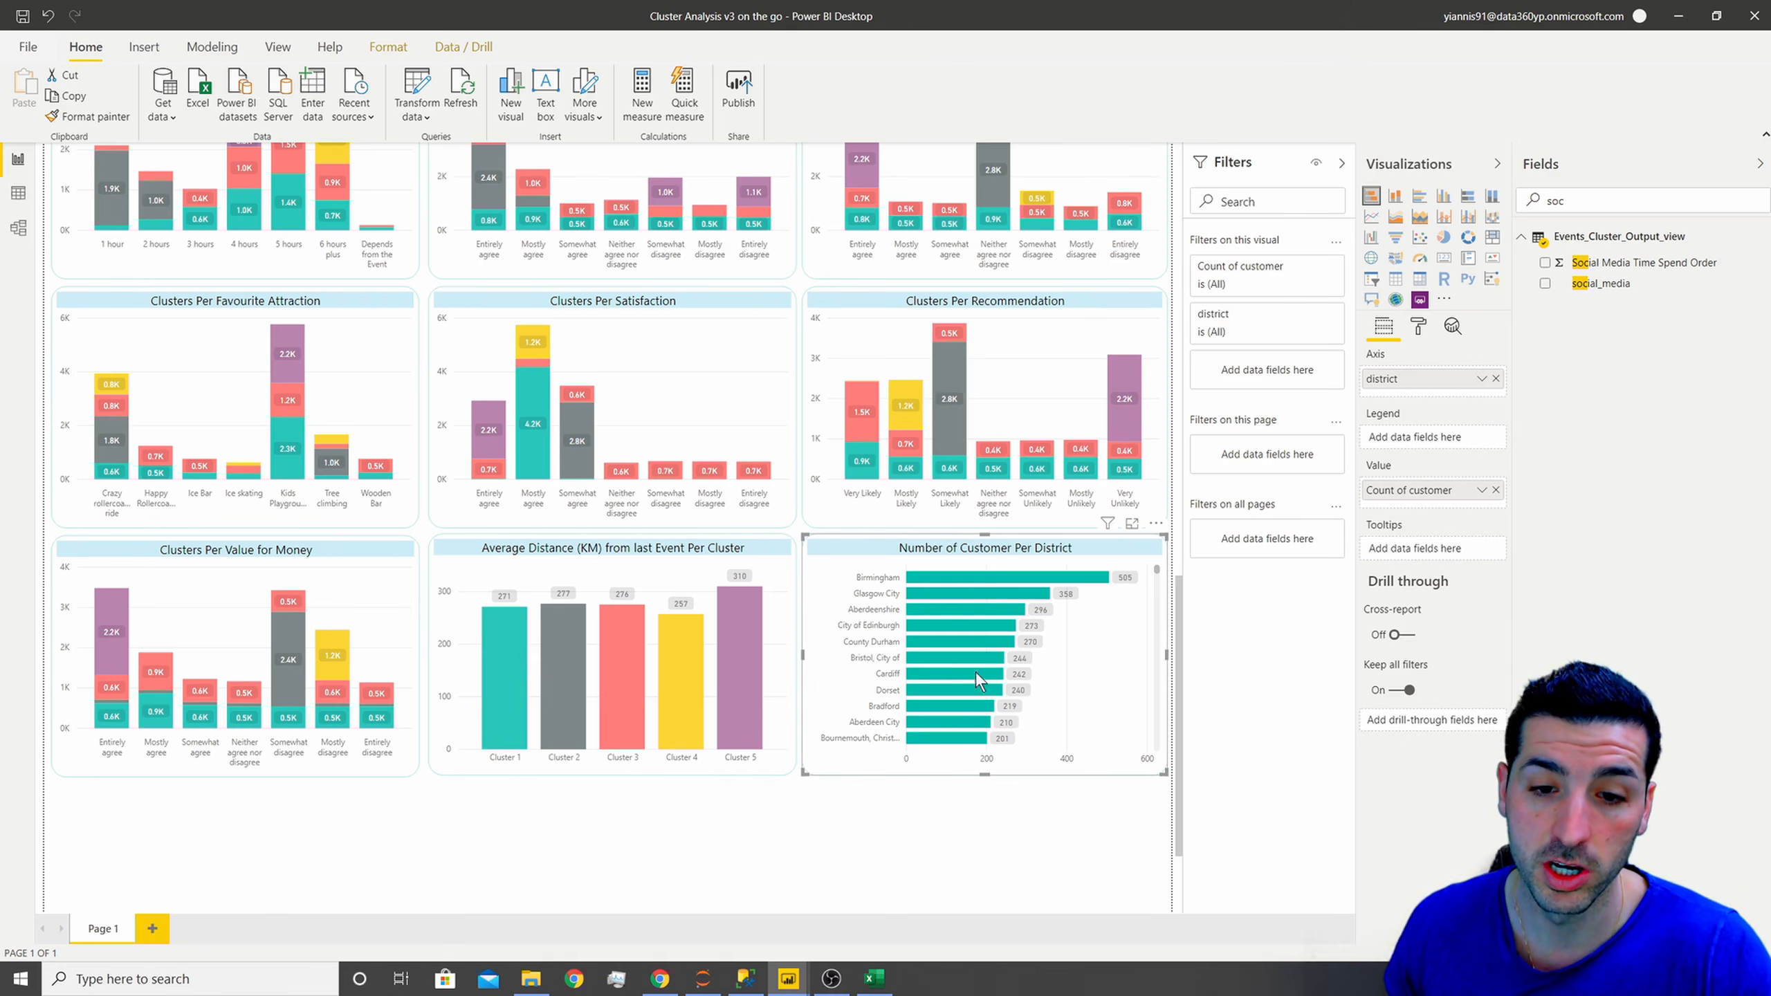
scroll(1128, 817, "up", 10)
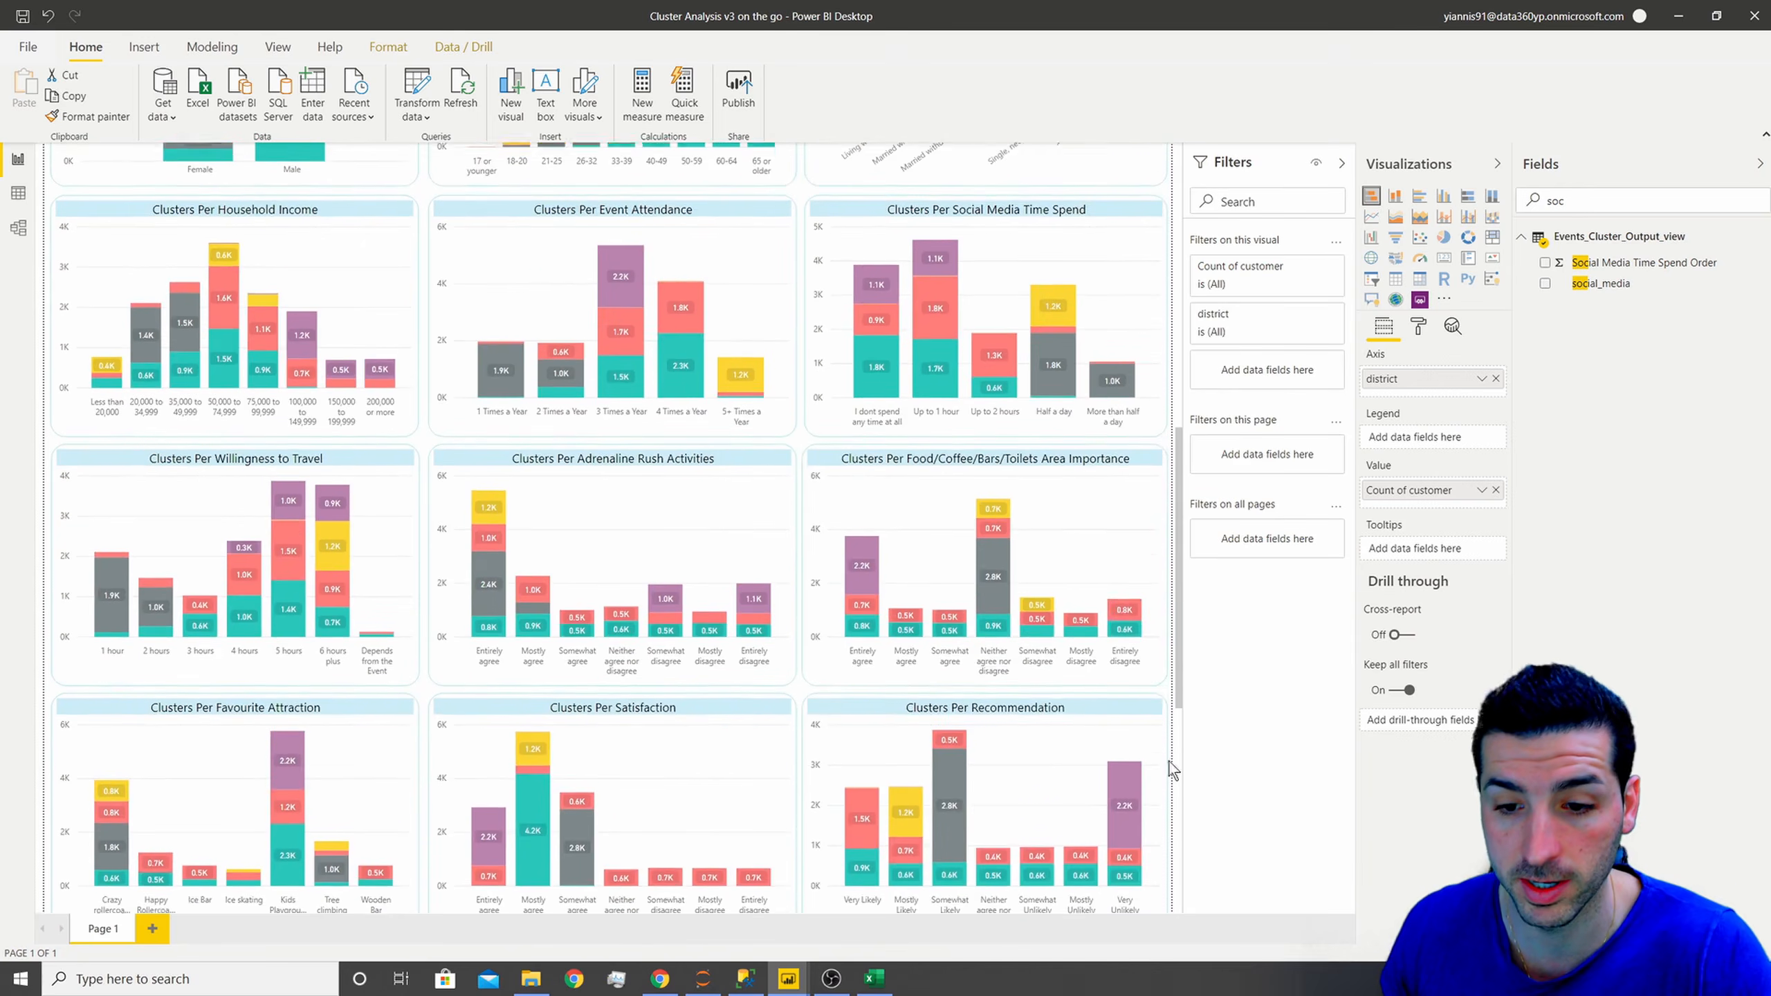
scroll(1109, 631, "up", 5)
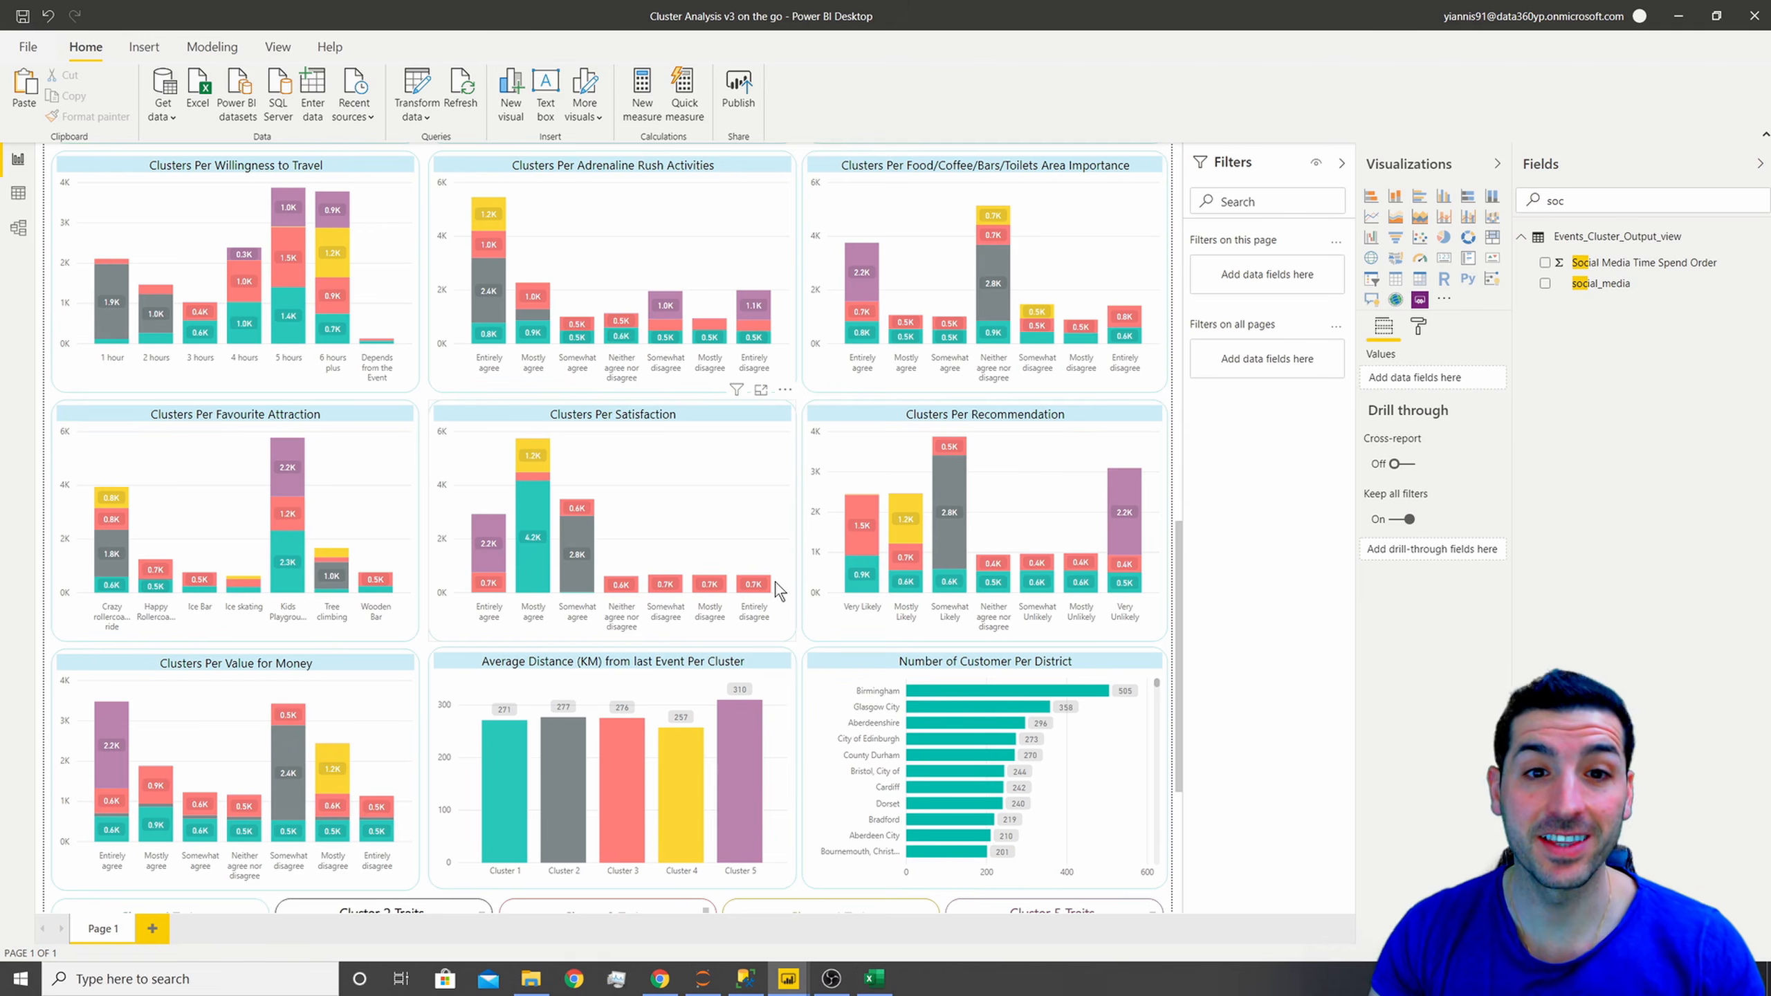
scroll(813, 629, "up", 2)
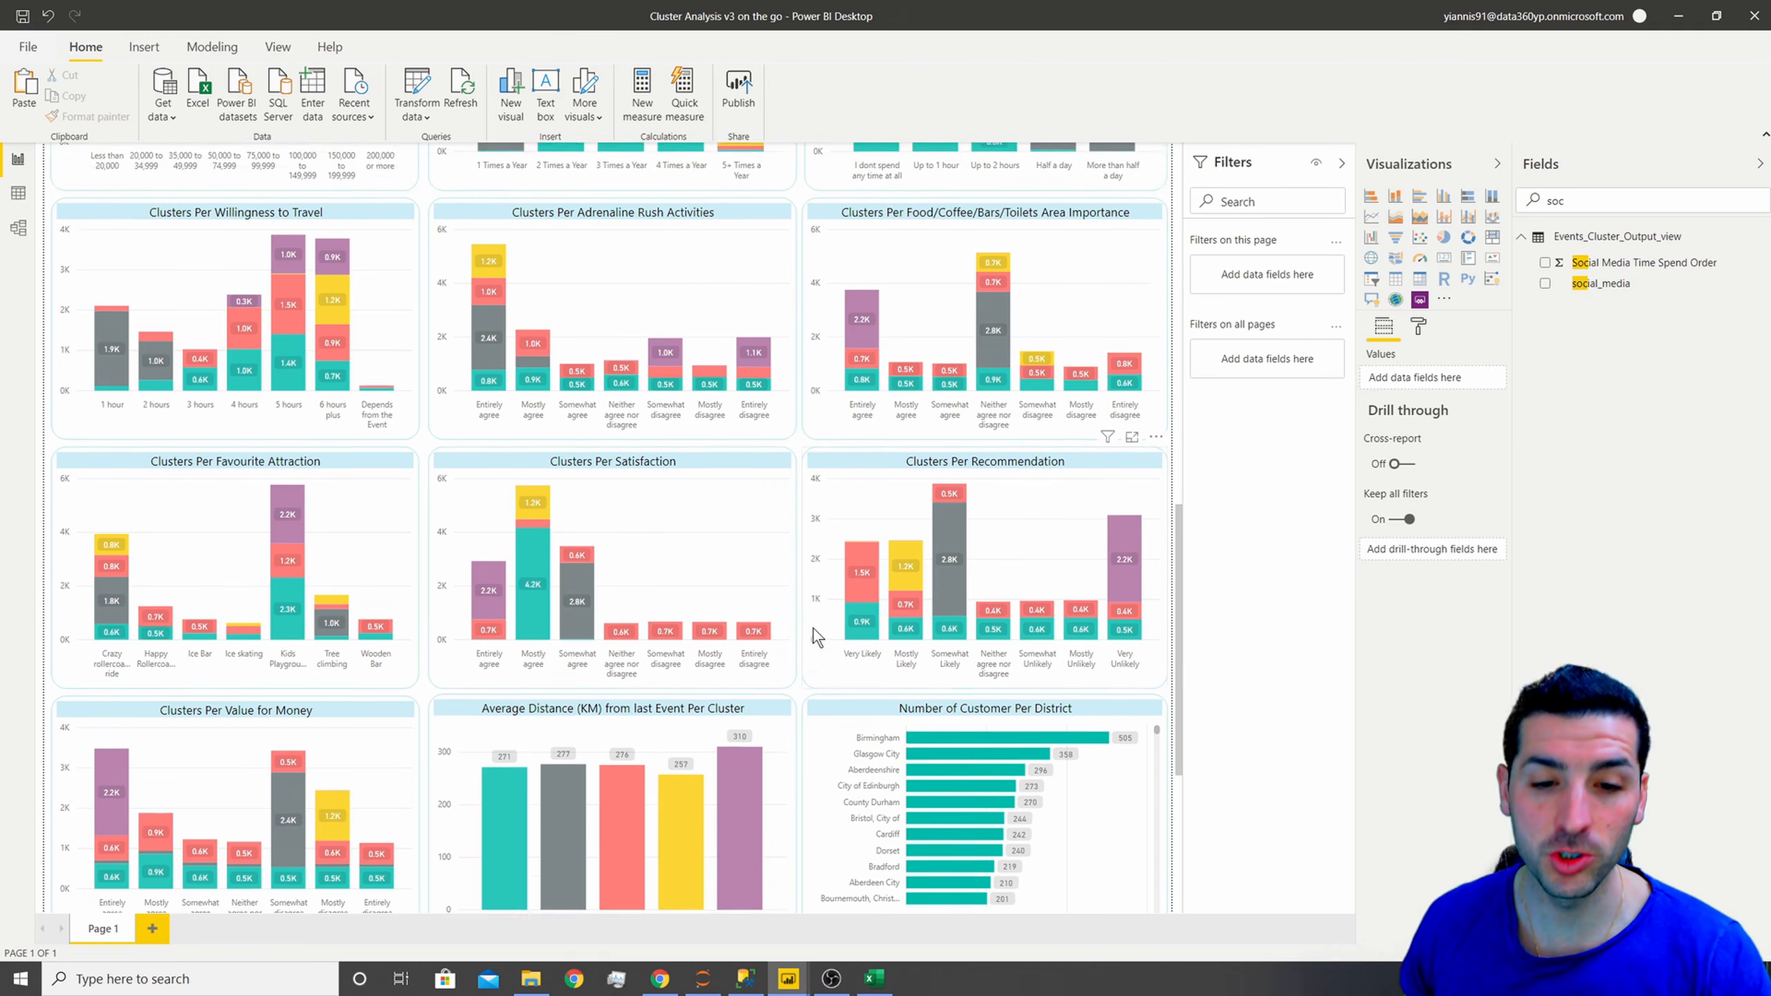
scroll(782, 559, "up", 1)
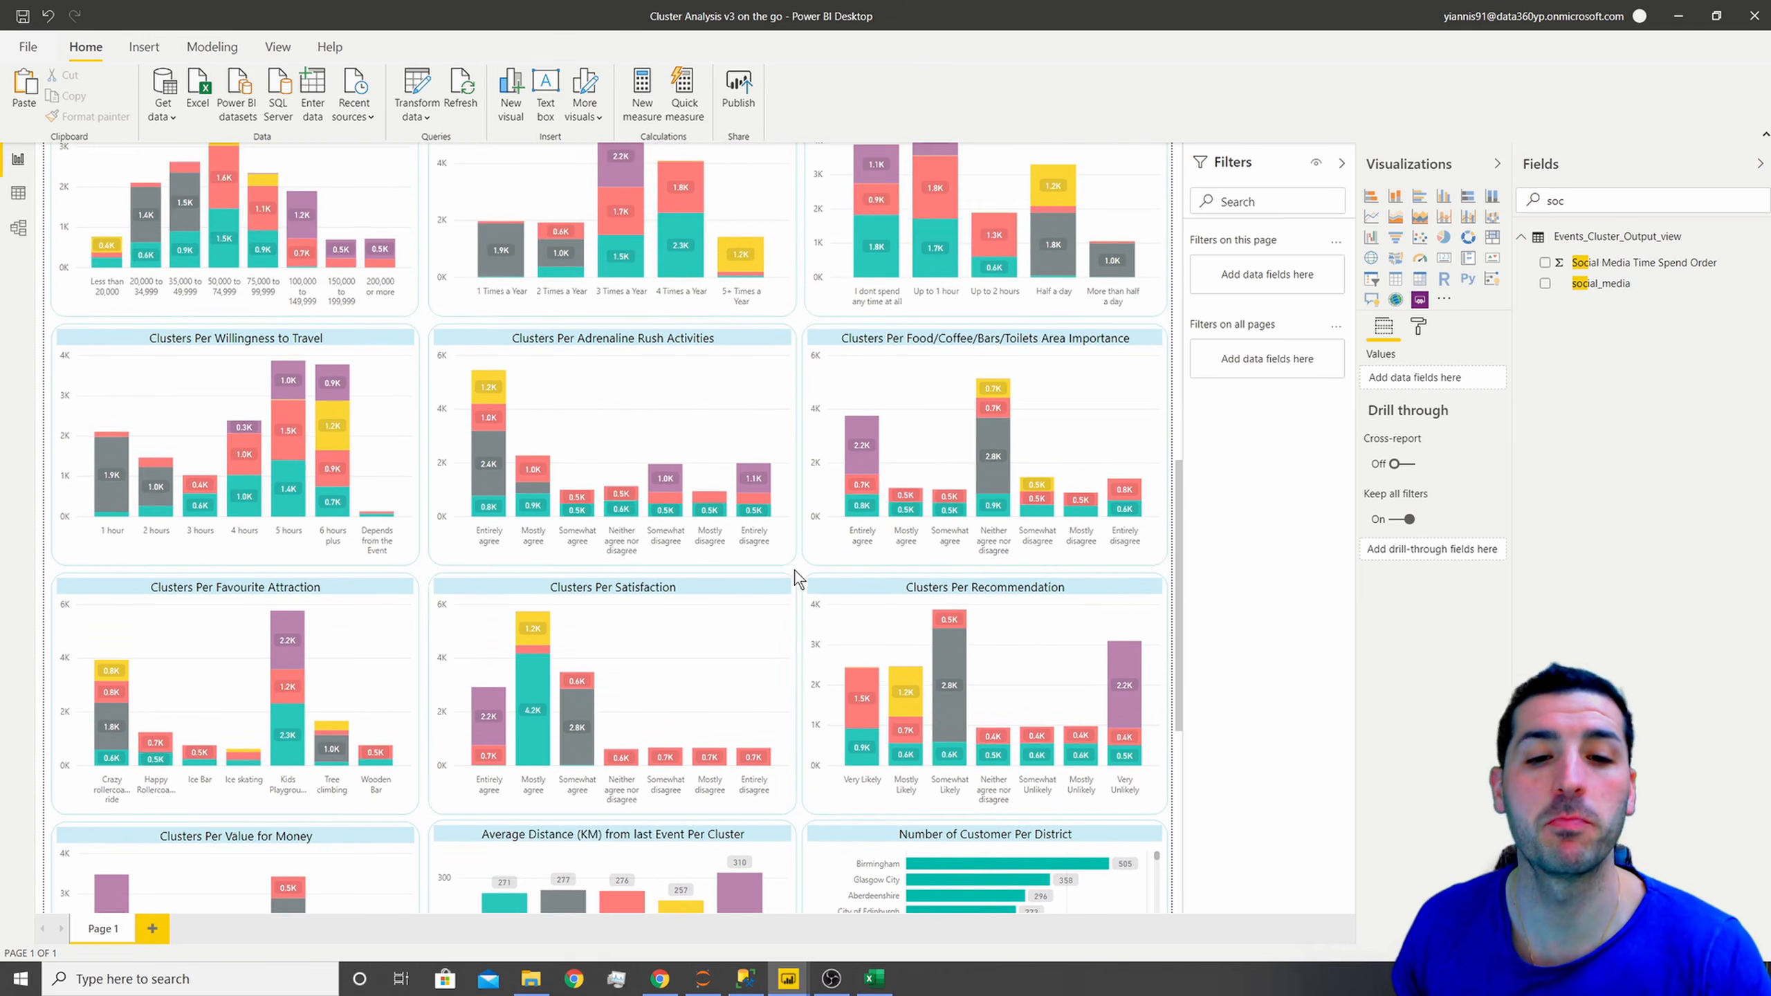
scroll(803, 575, "up", 1)
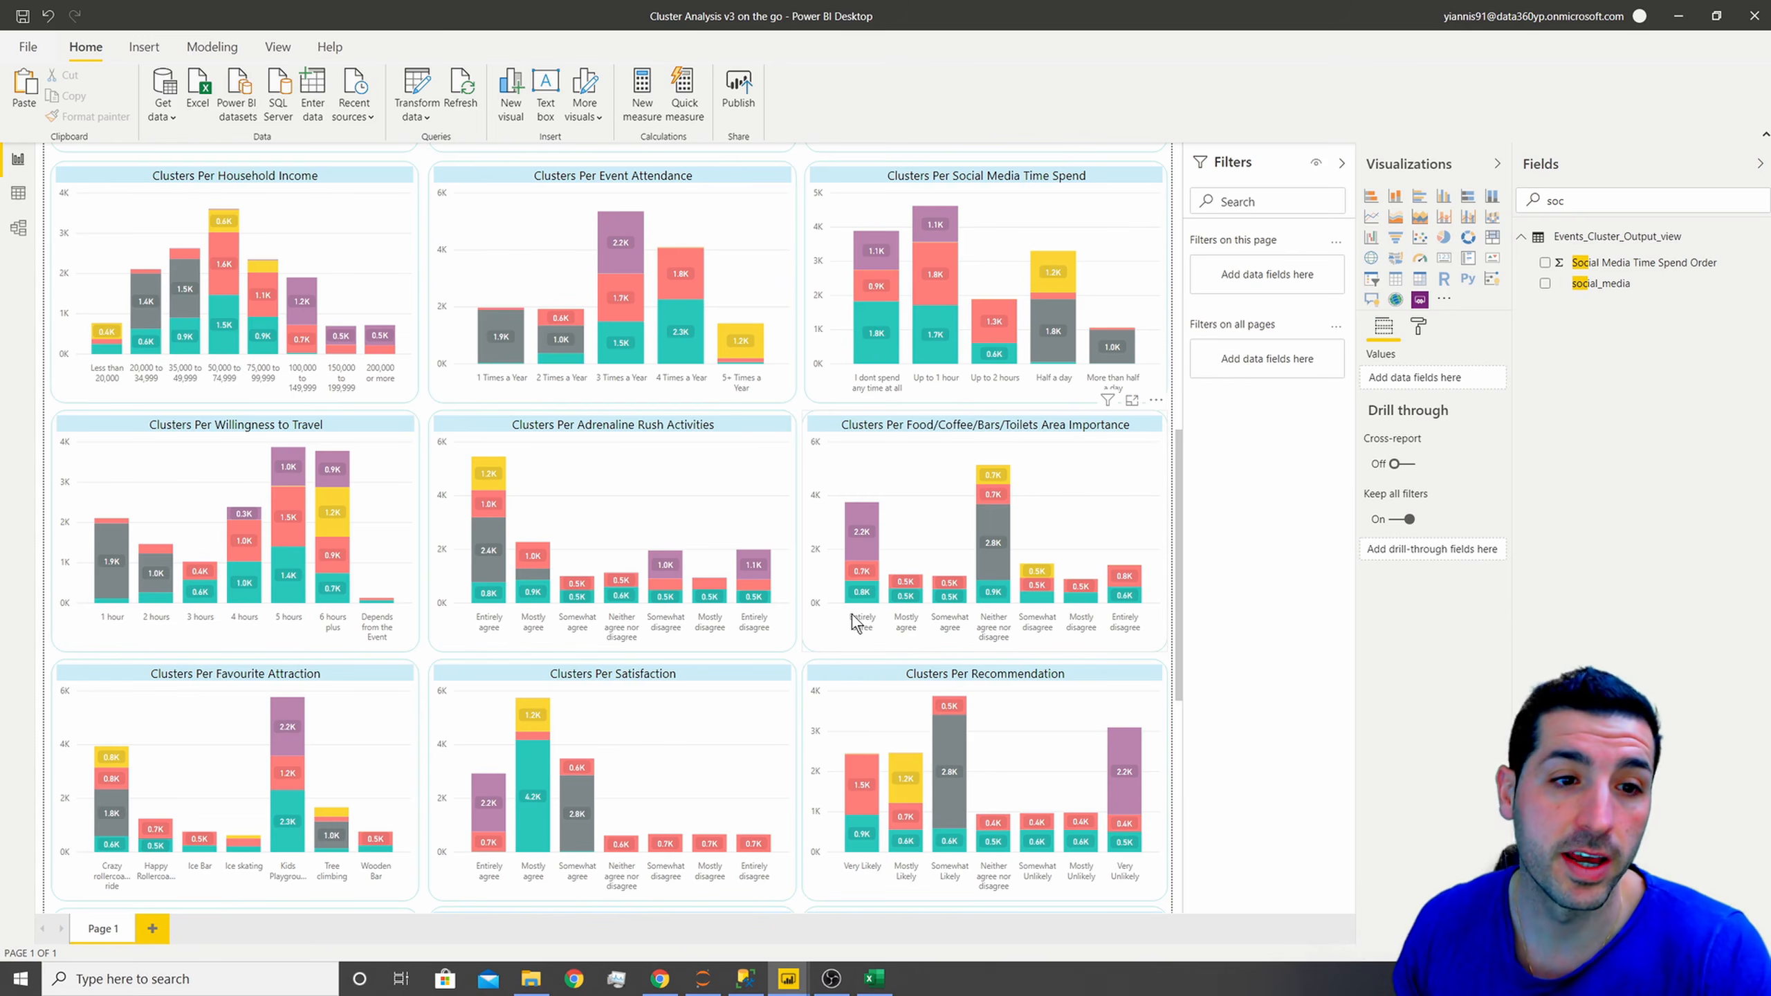
scroll(854, 620, "up", 4)
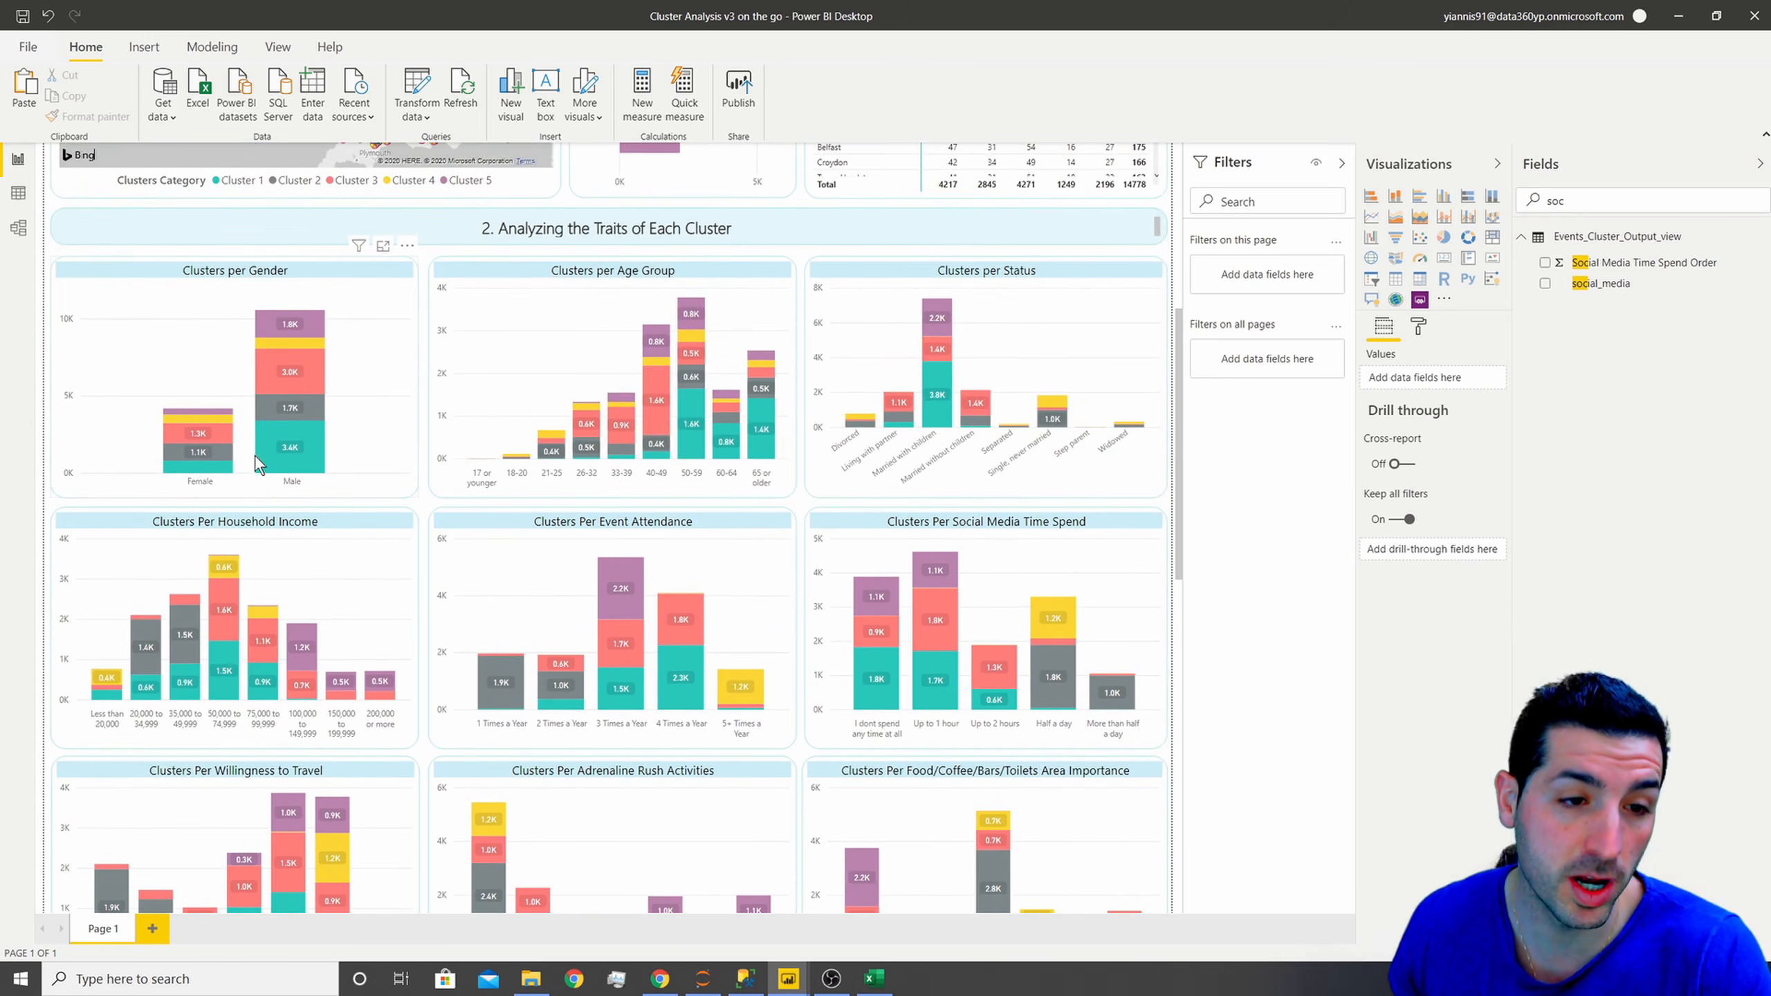
mouse_move(258, 451)
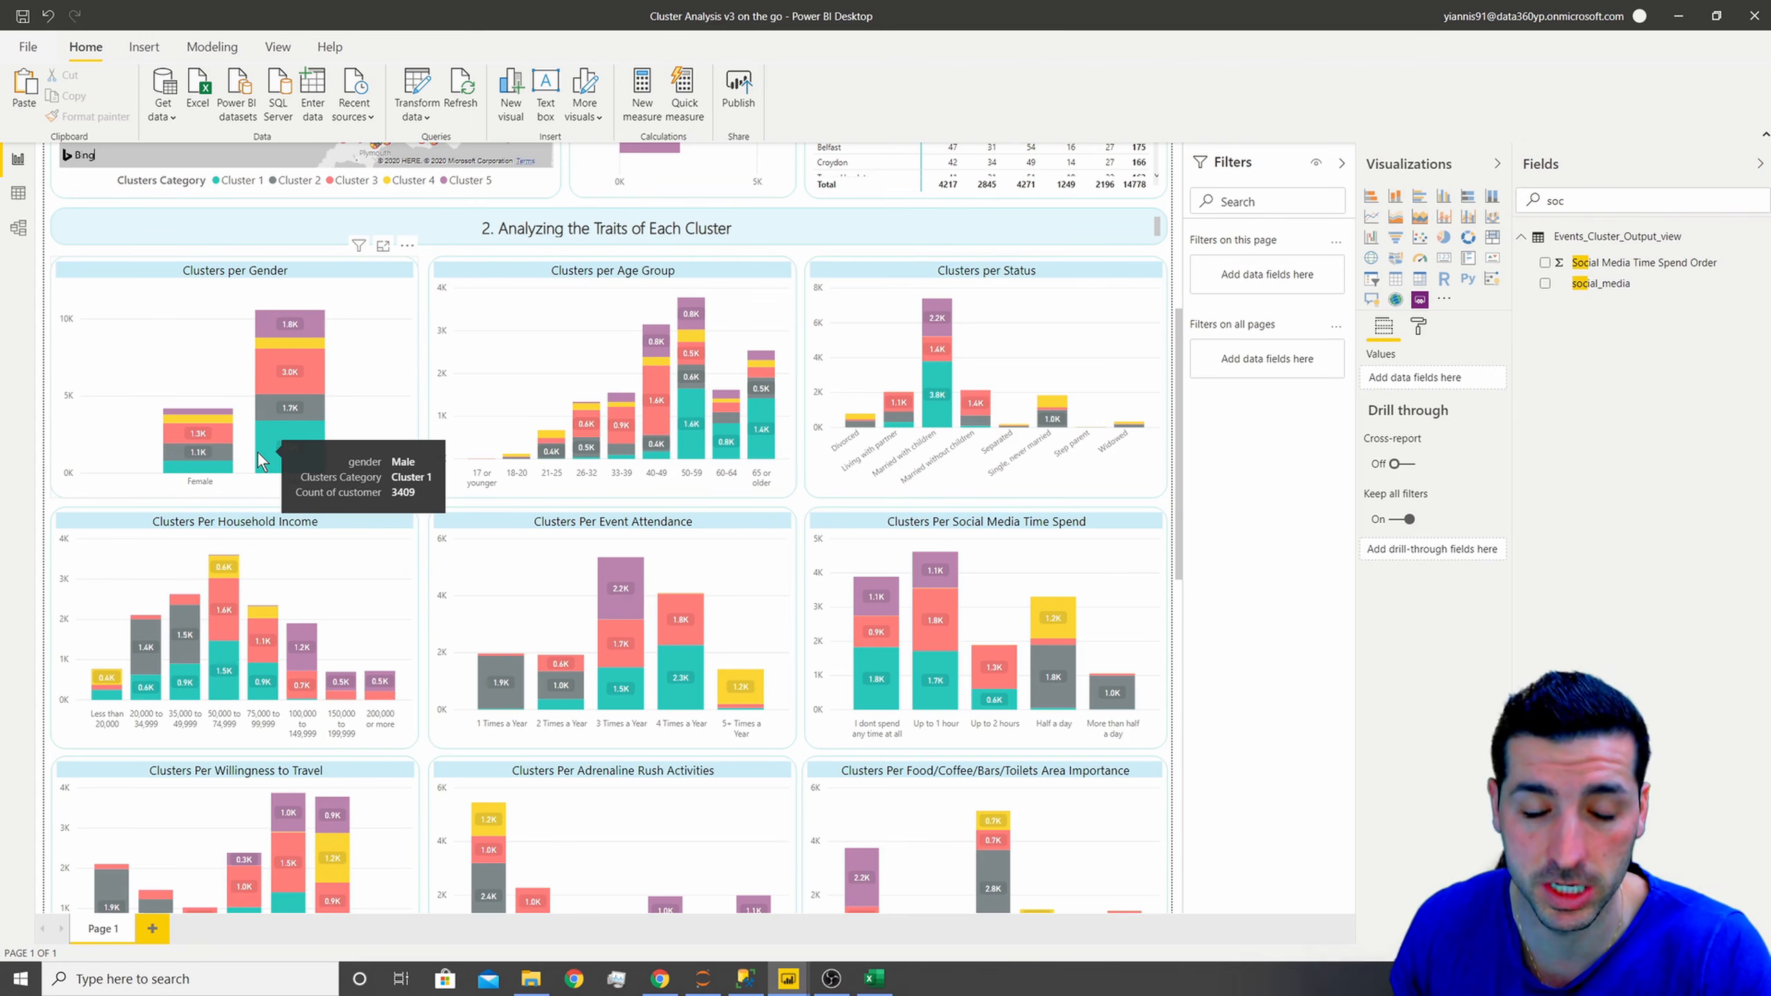
scroll(526, 708, "down", 3)
scroll(821, 726, "down", 8)
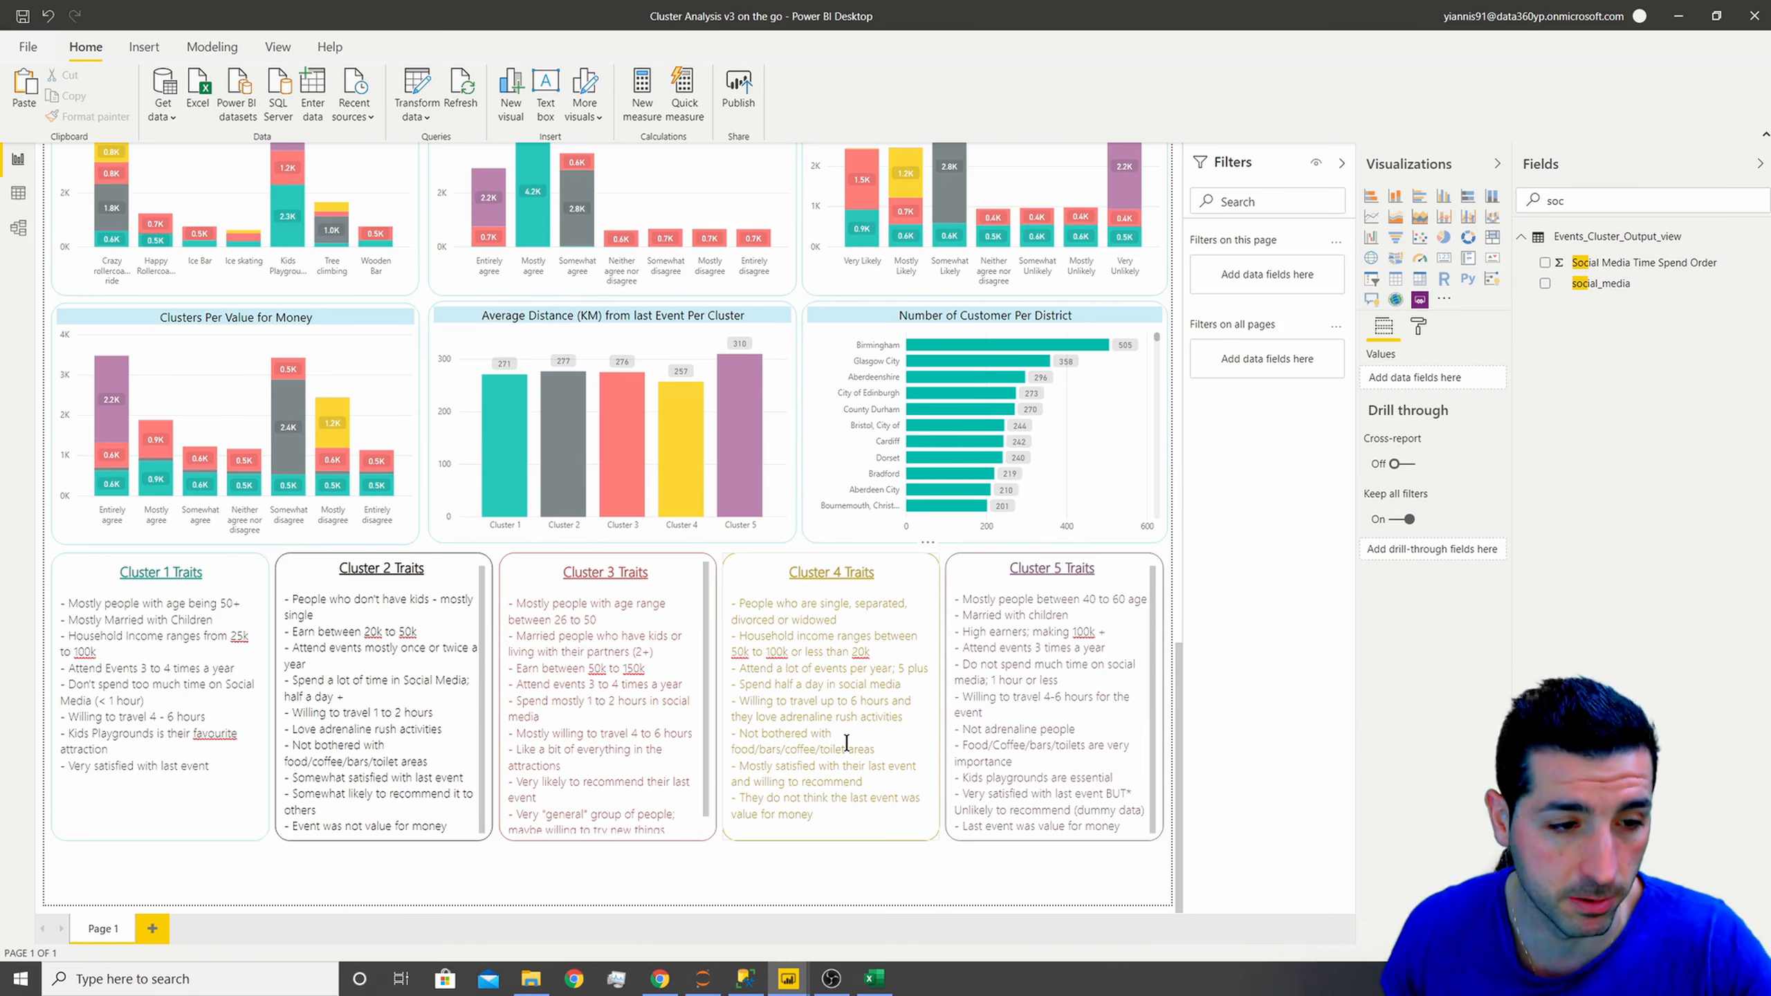
- Turn on the legend of the Clusters per Gender chart and turn off the legend title
left_click(889, 542)
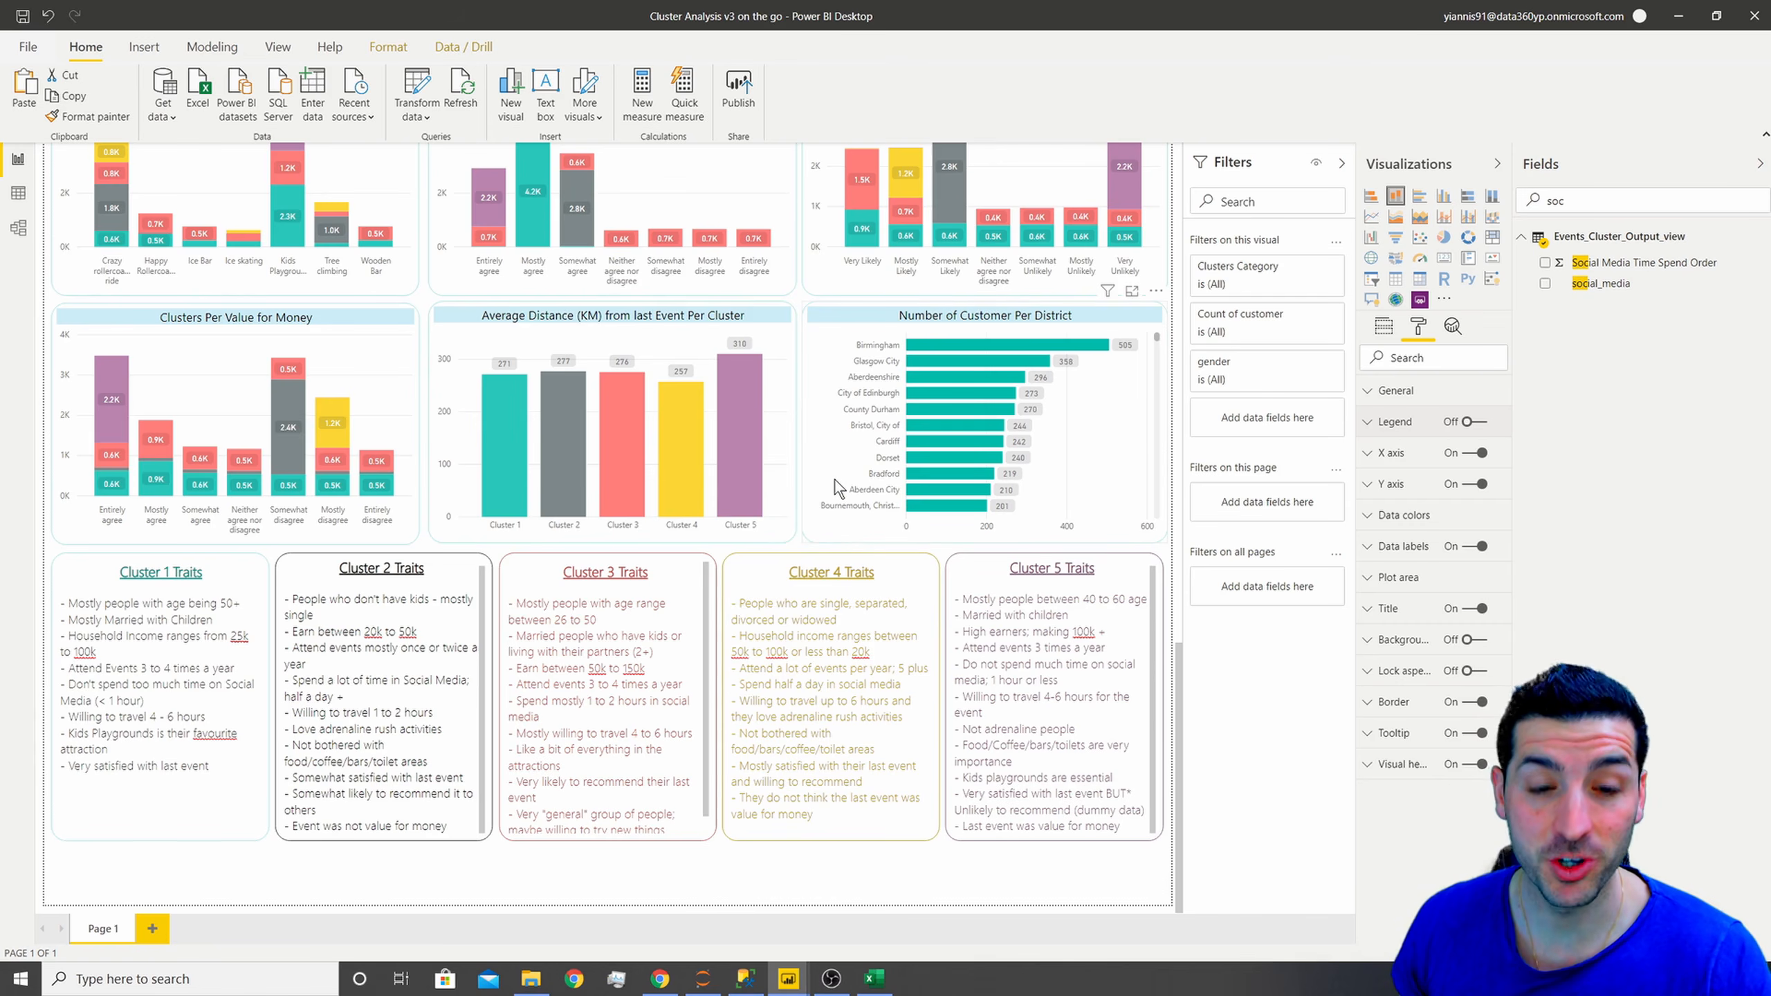
scroll(801, 477, "up", 8)
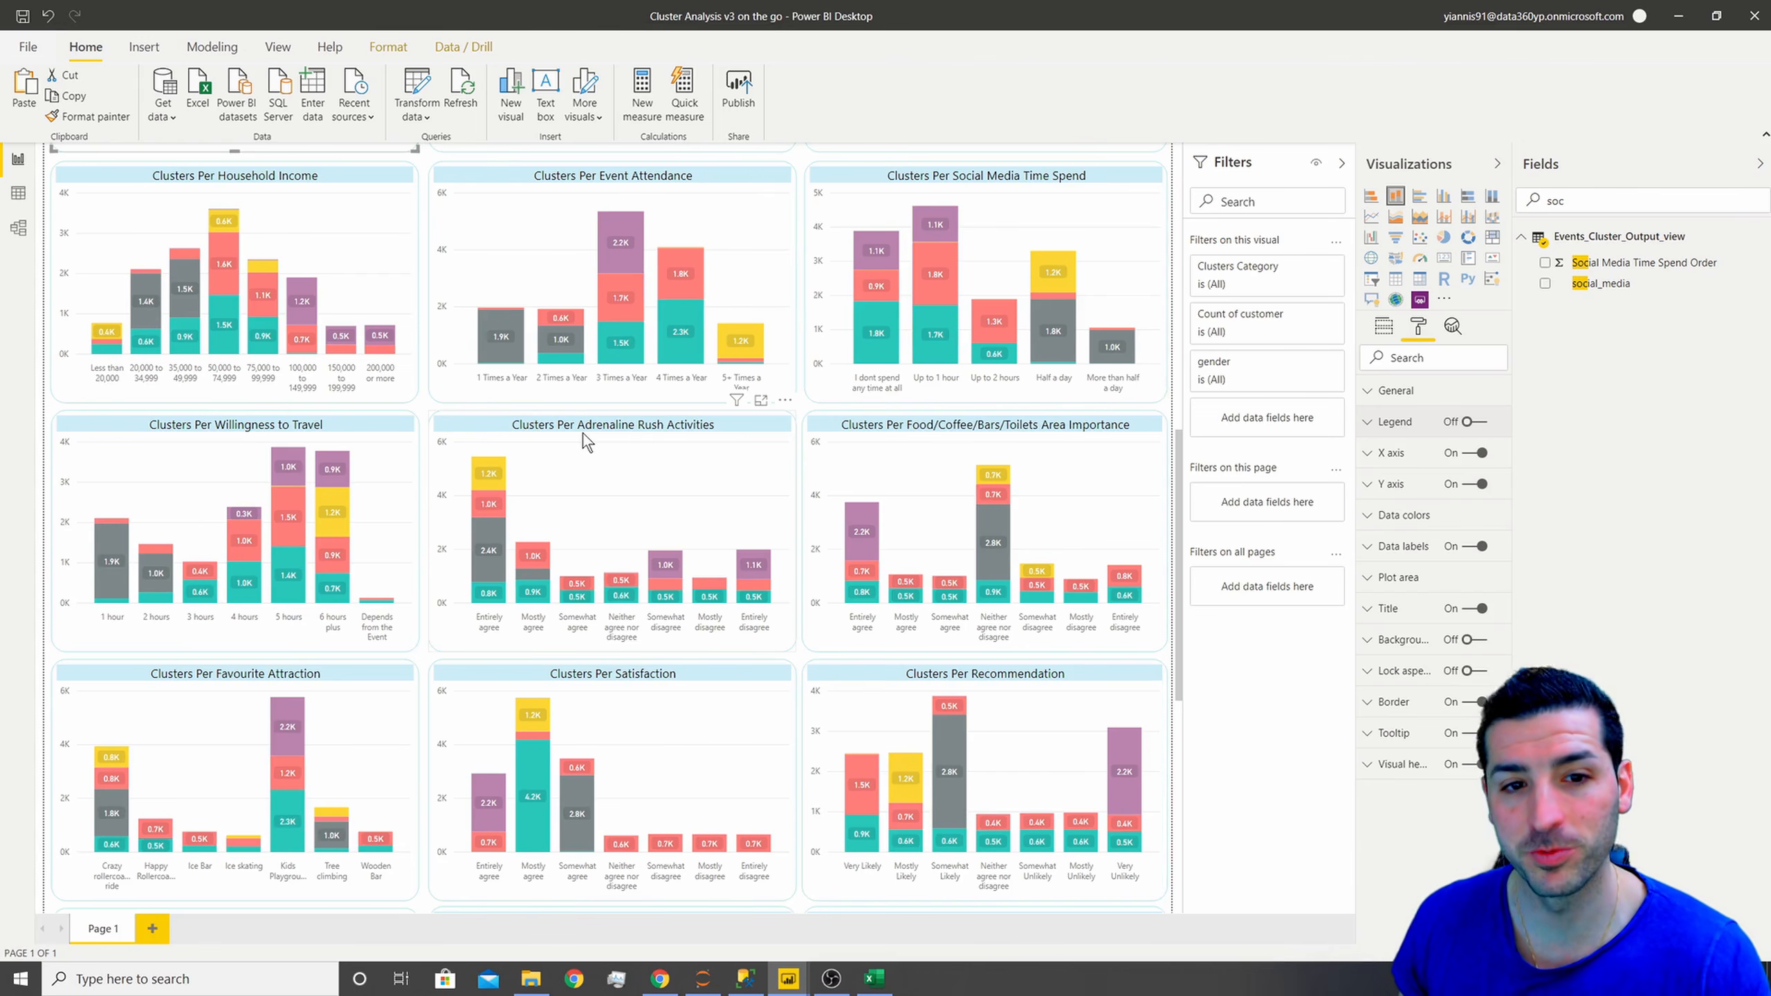
scroll(582, 433, "up", 5)
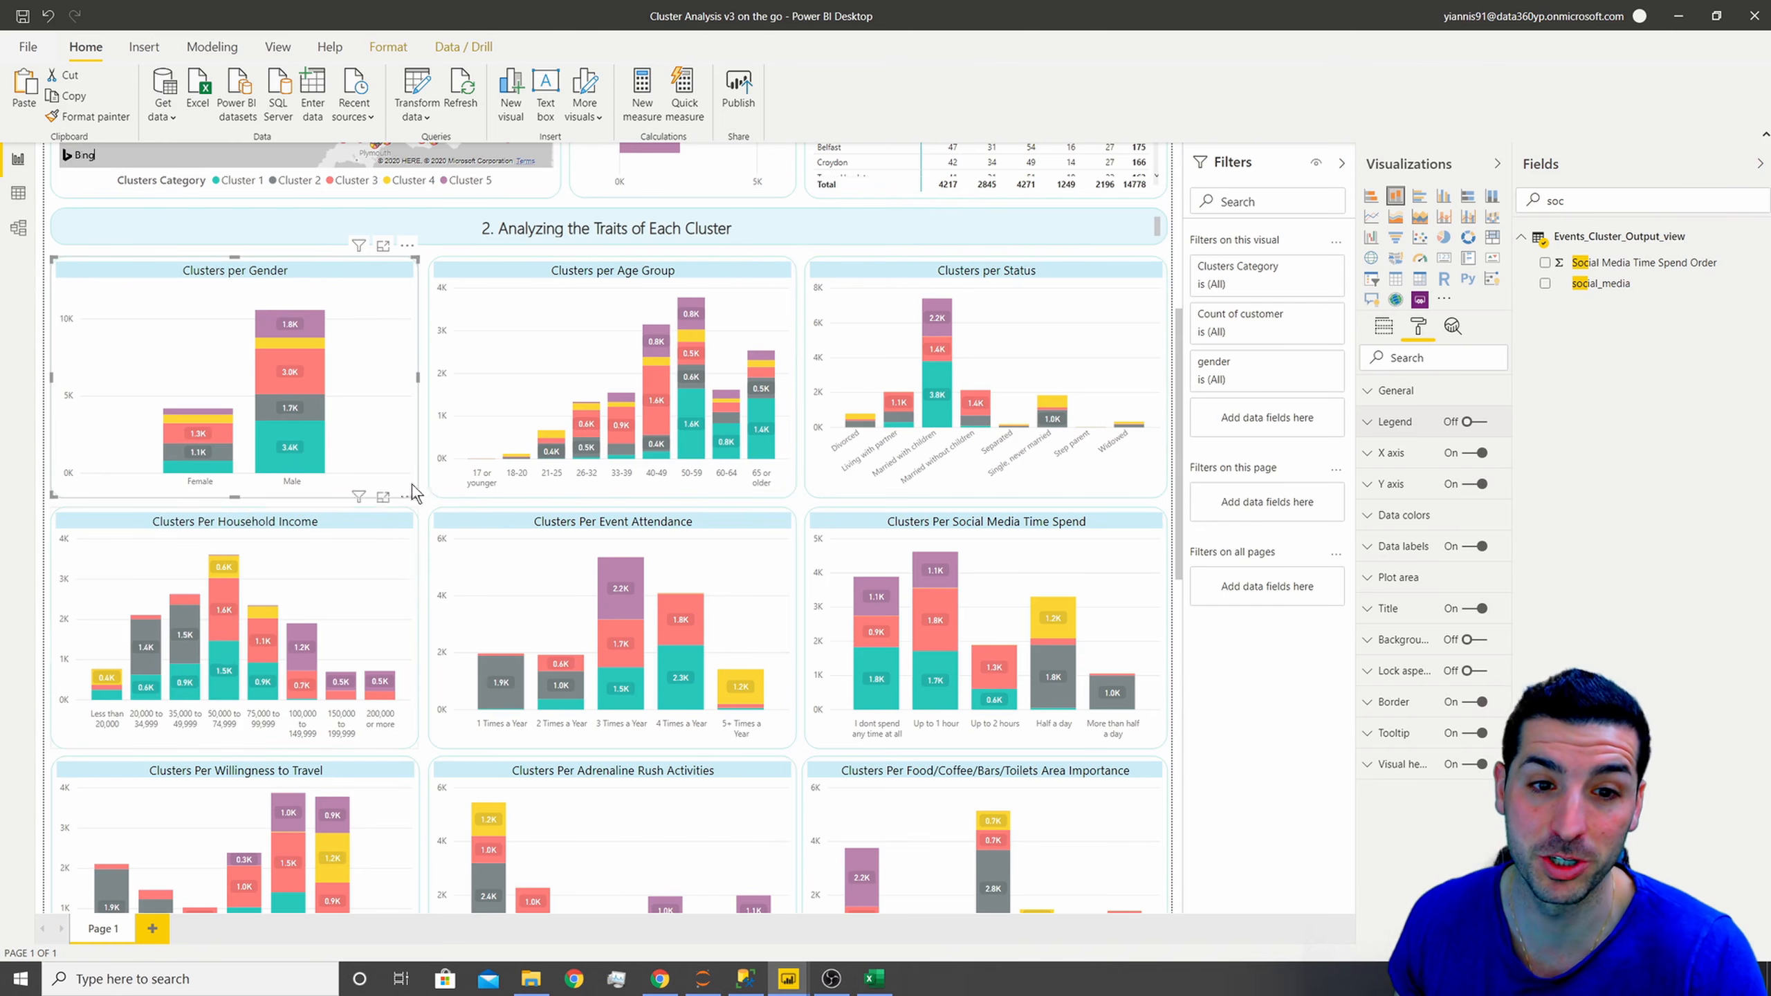
scroll(751, 466, "up", 5)
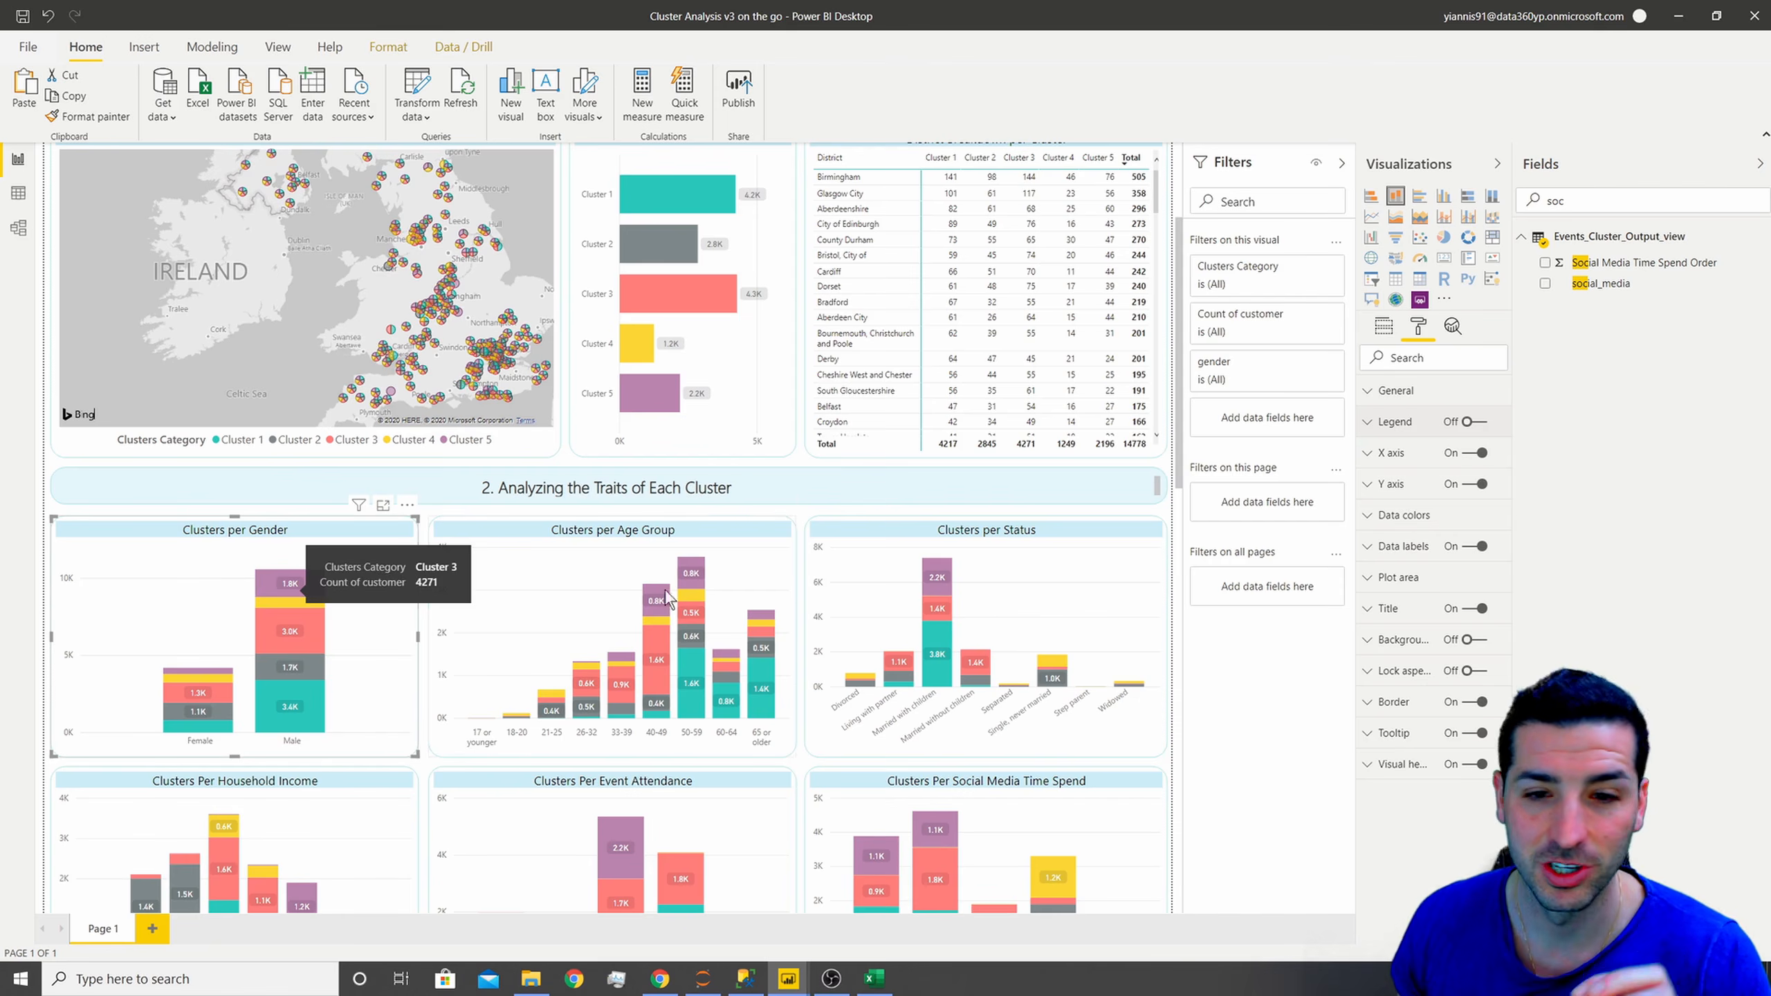
left_click(1466, 423)
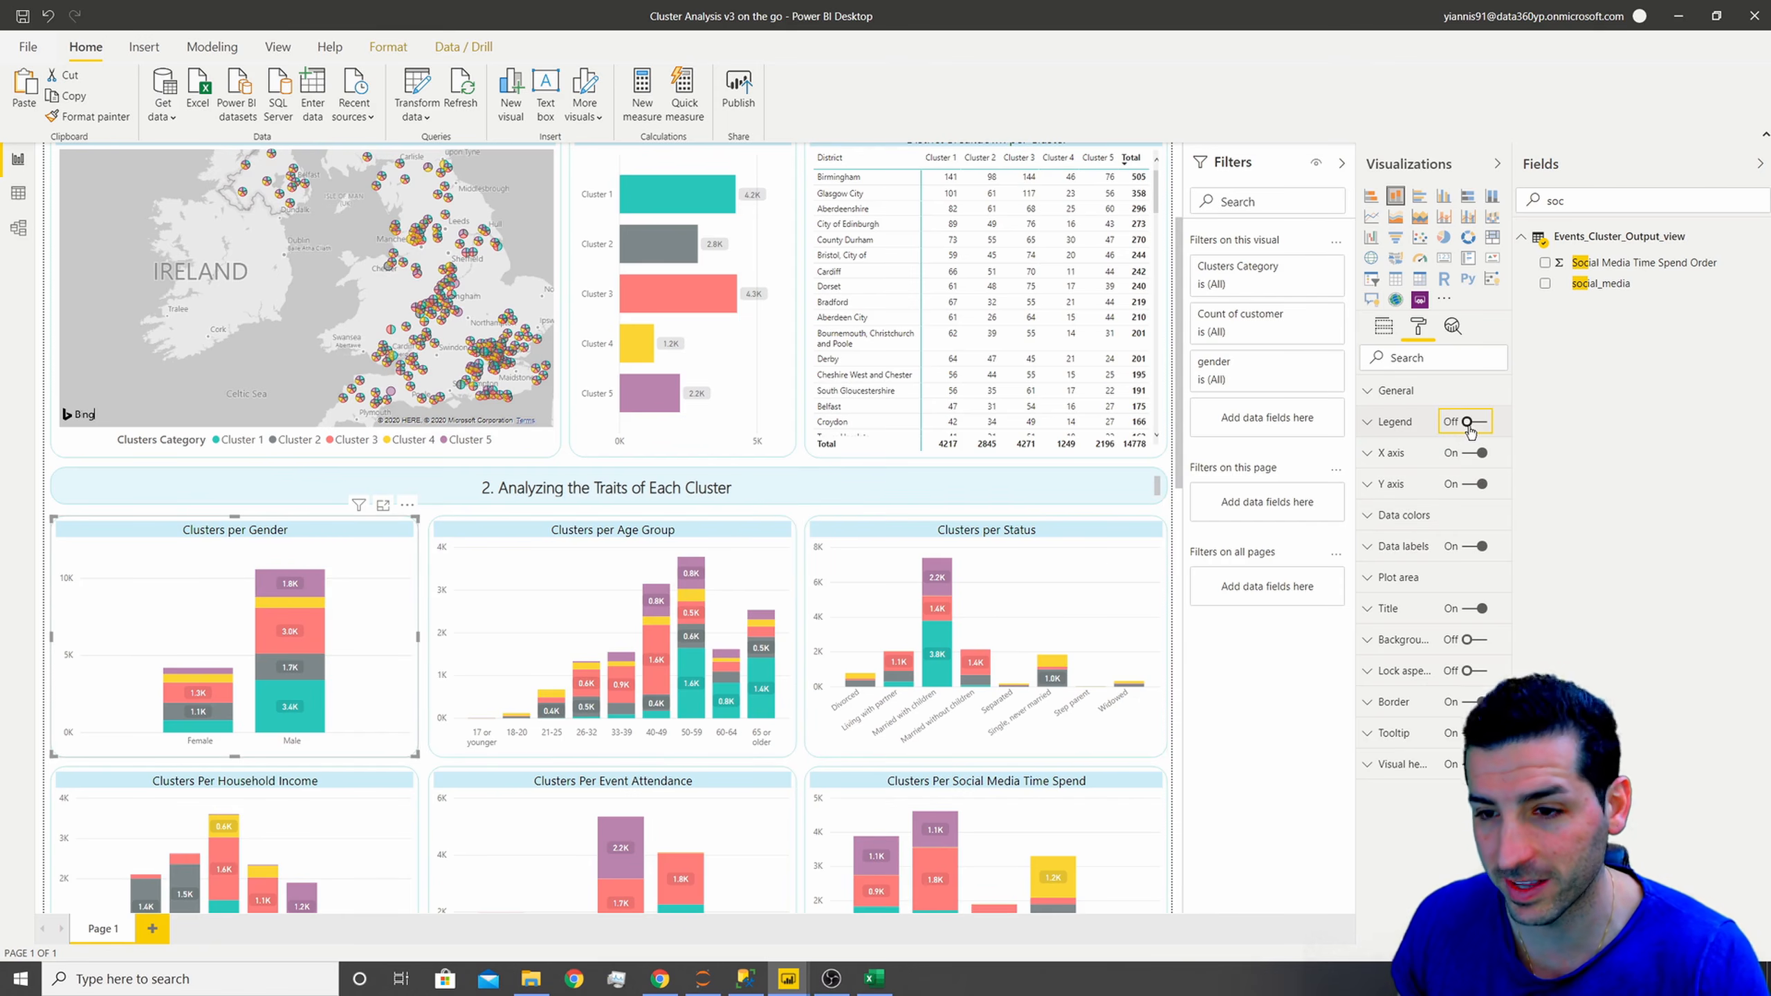
left_click(1427, 427)
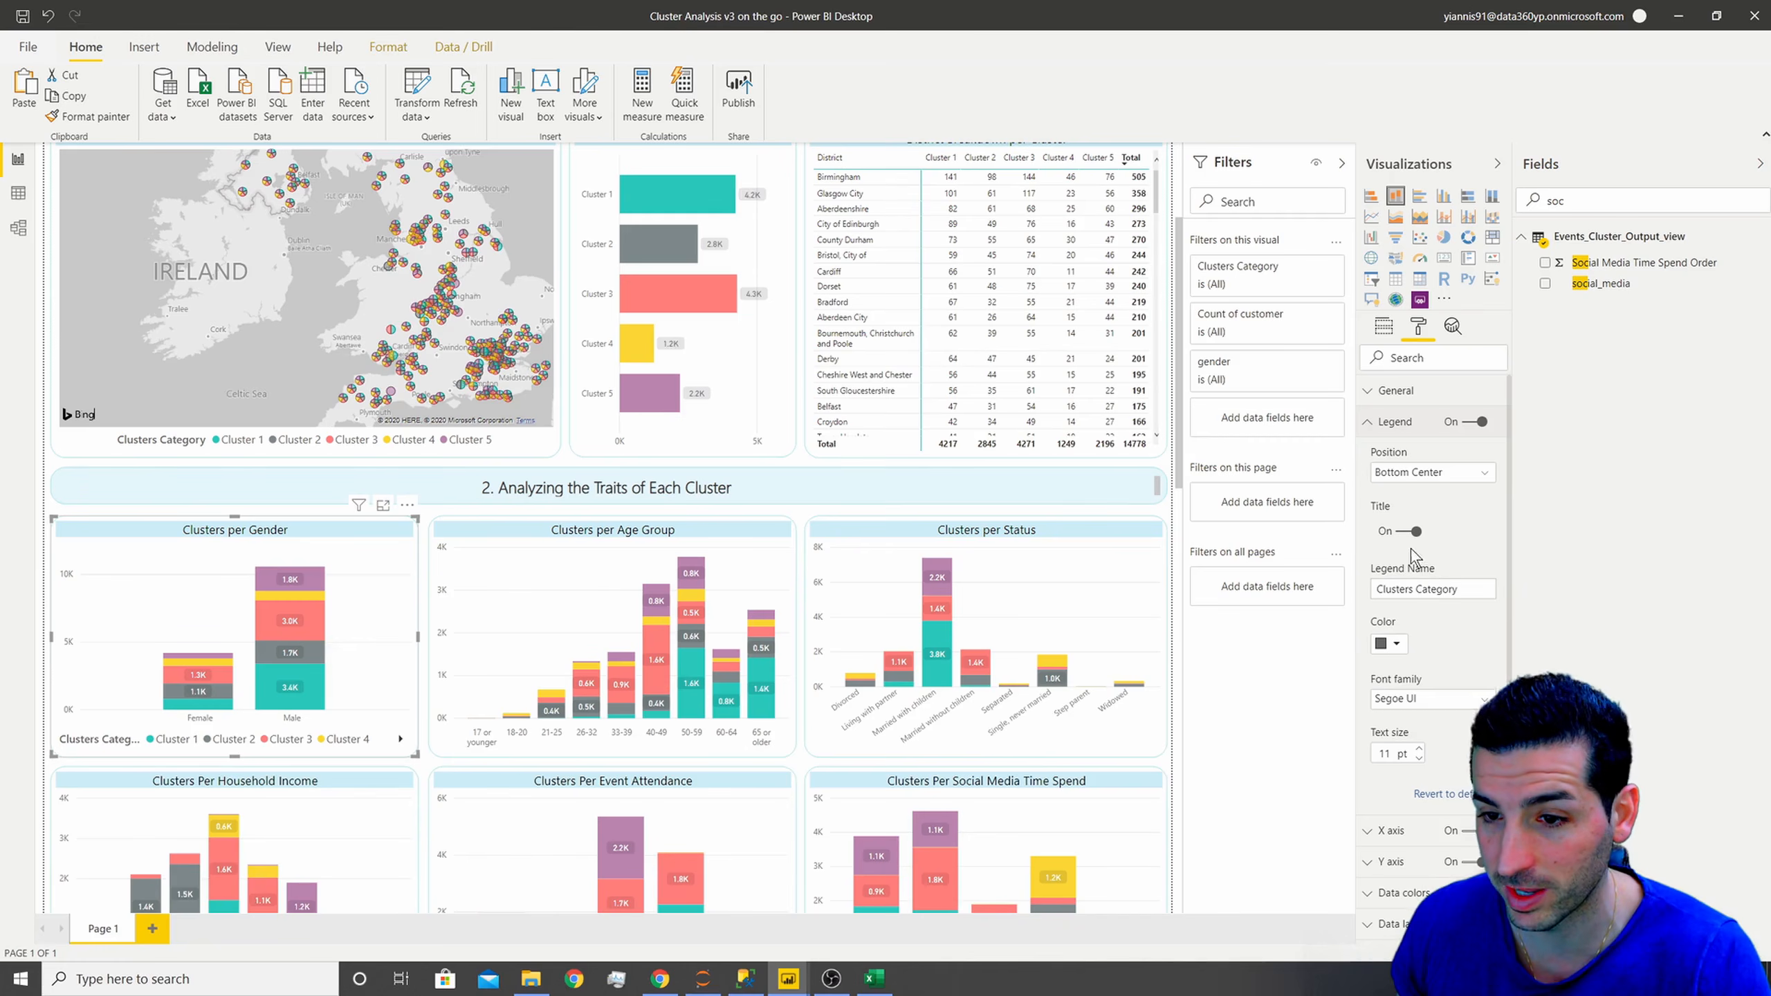
- Turn on the legends of the Clusters per Age Group and Clusters per Status charts, without legend titles
left_click(776, 728)
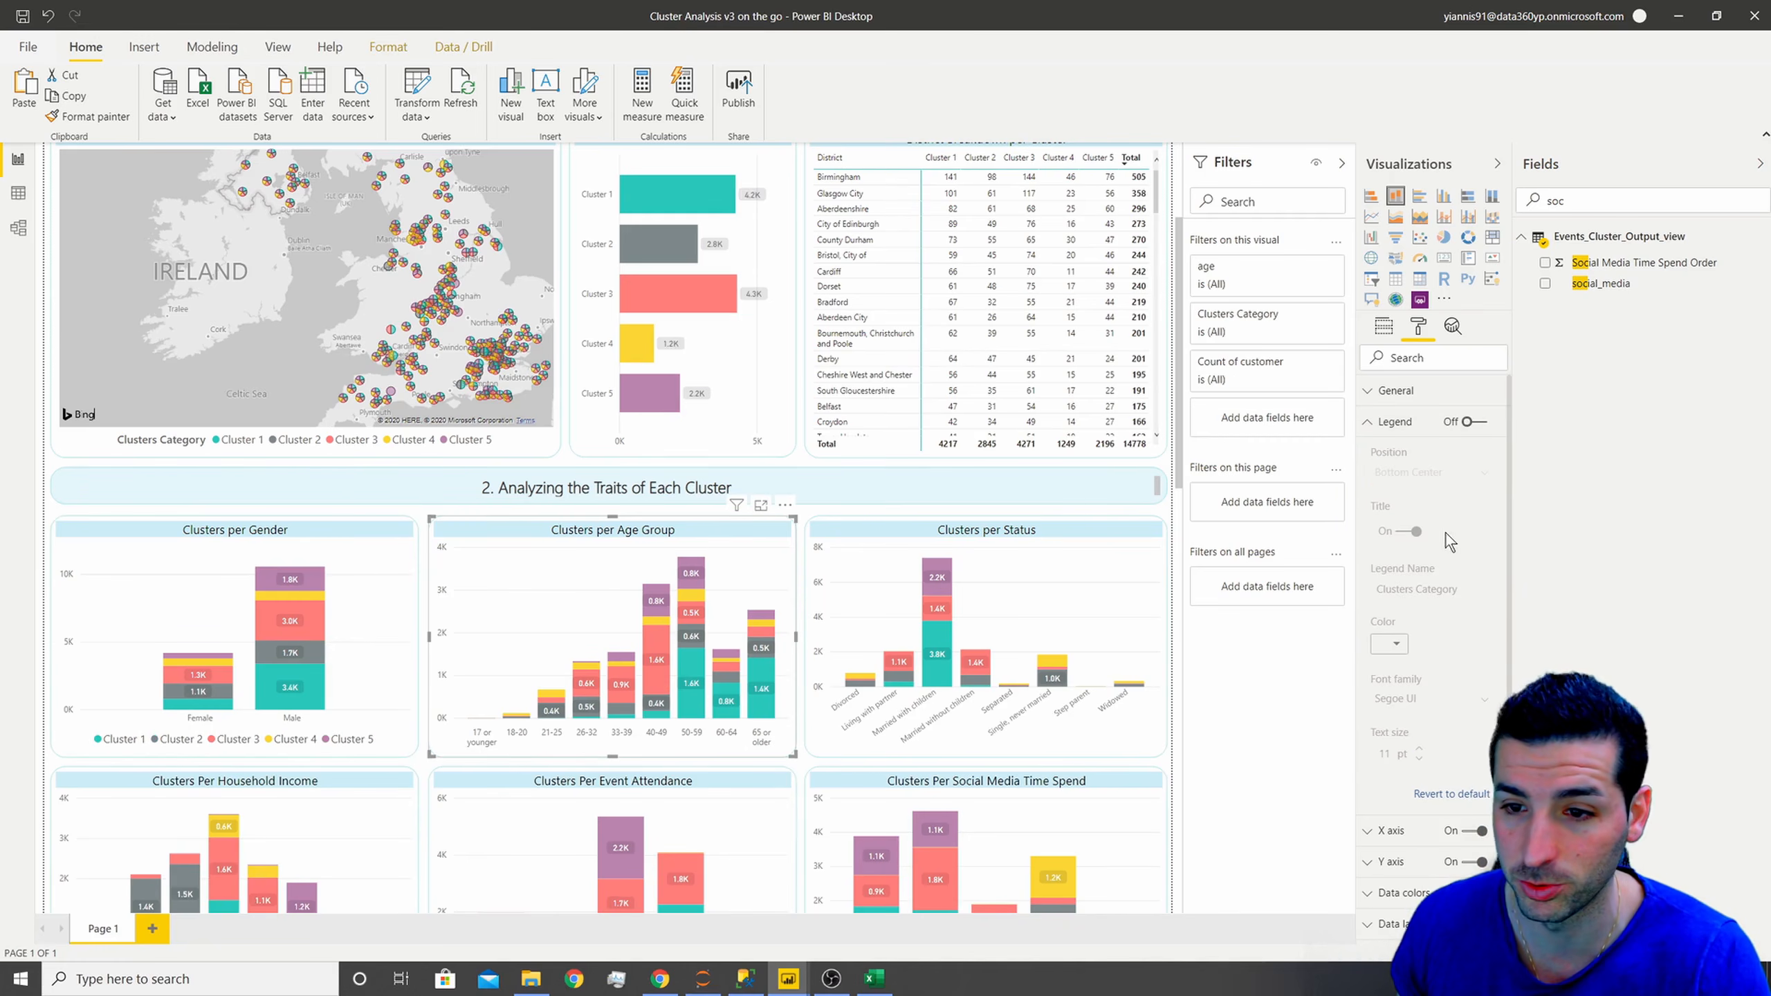
left_click(1467, 422)
left_click(1403, 530)
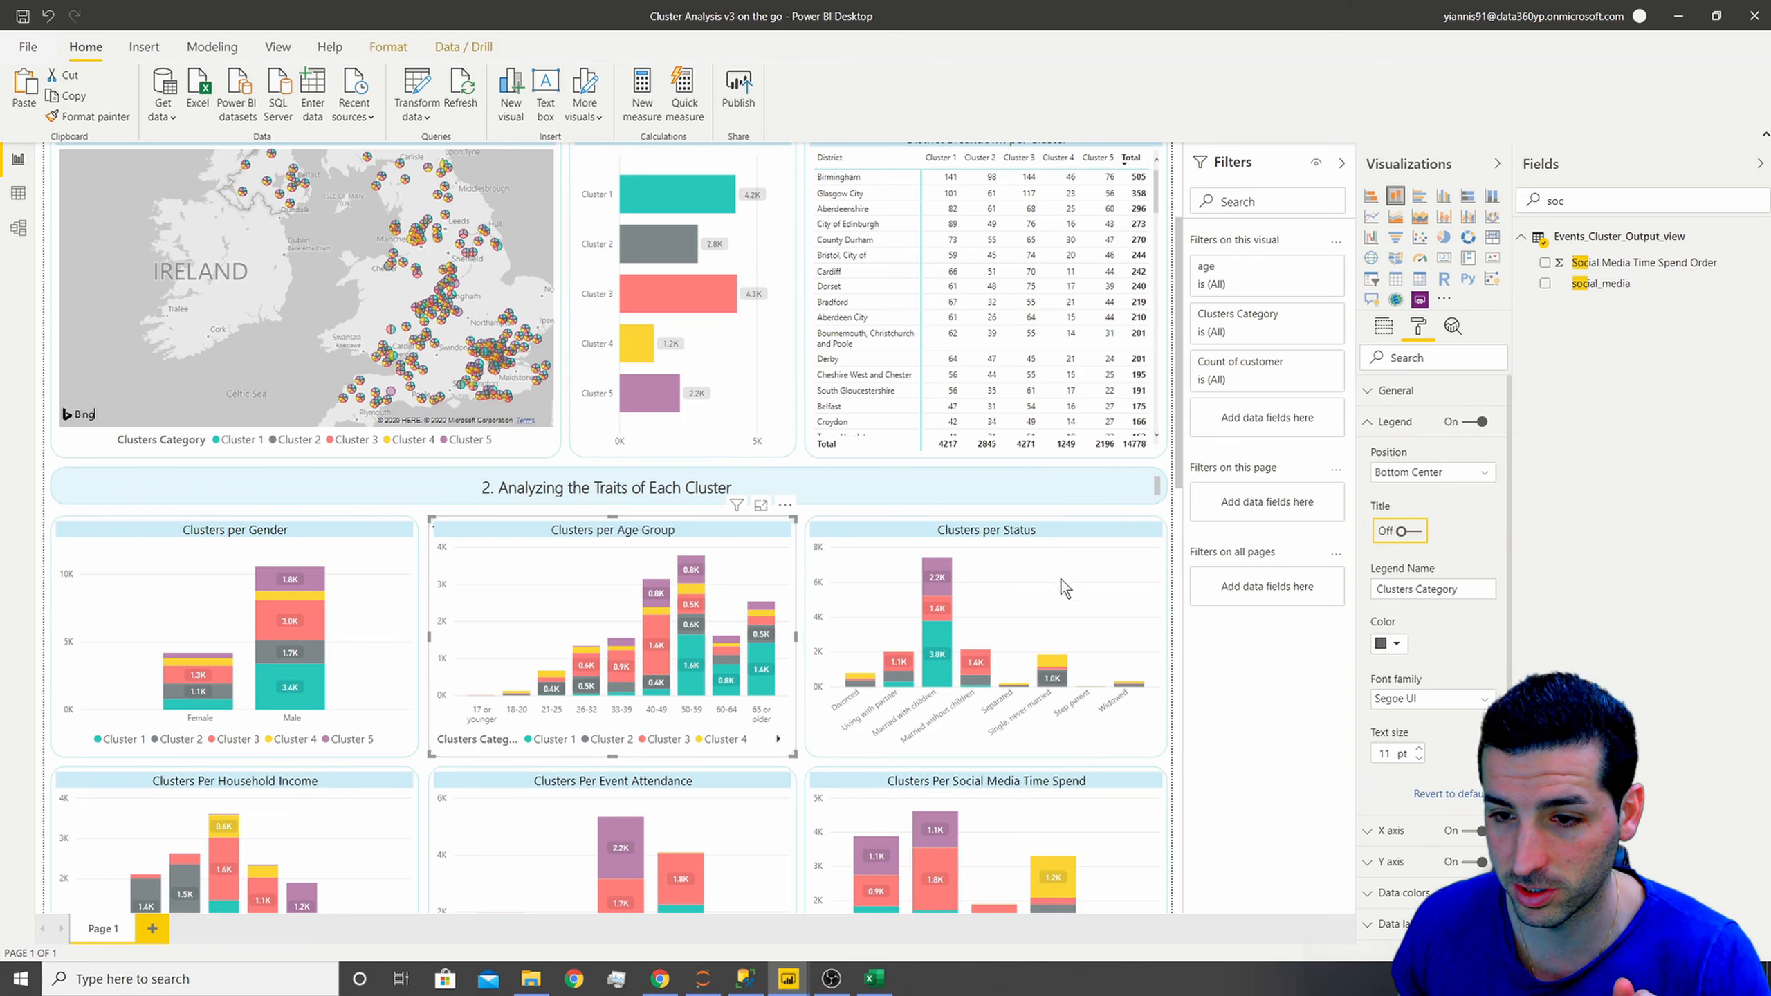
left_click(1084, 548)
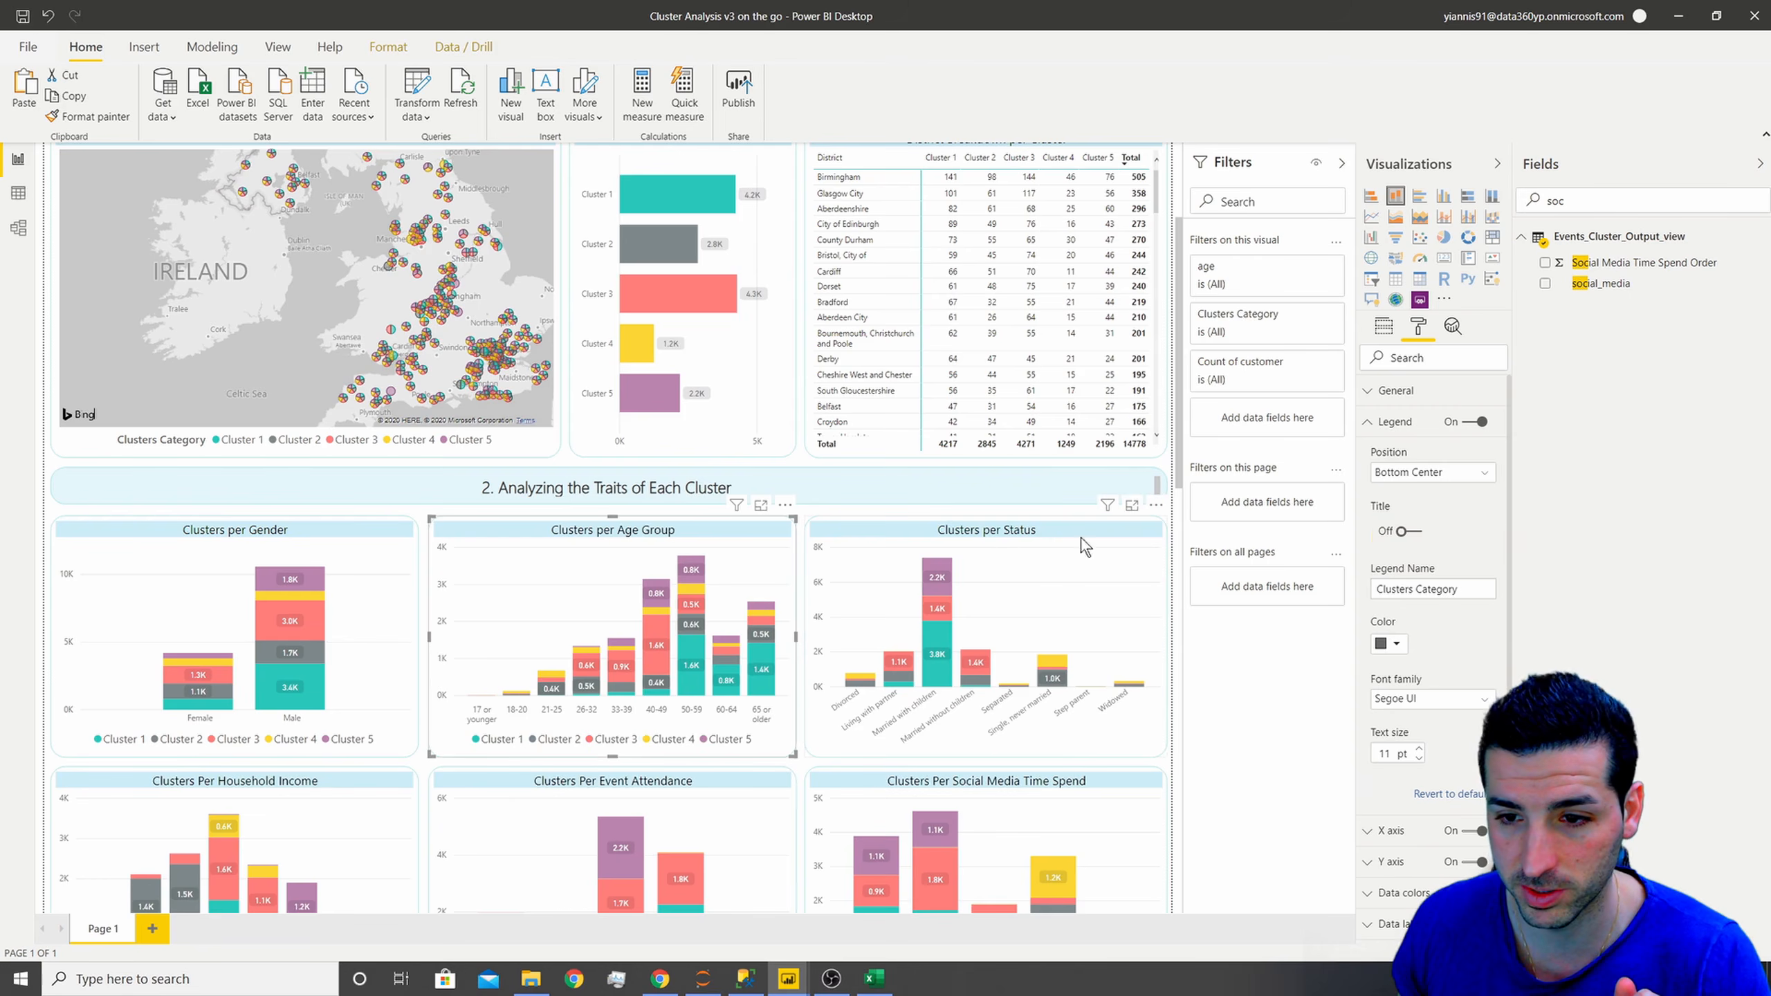
left_click(1467, 422)
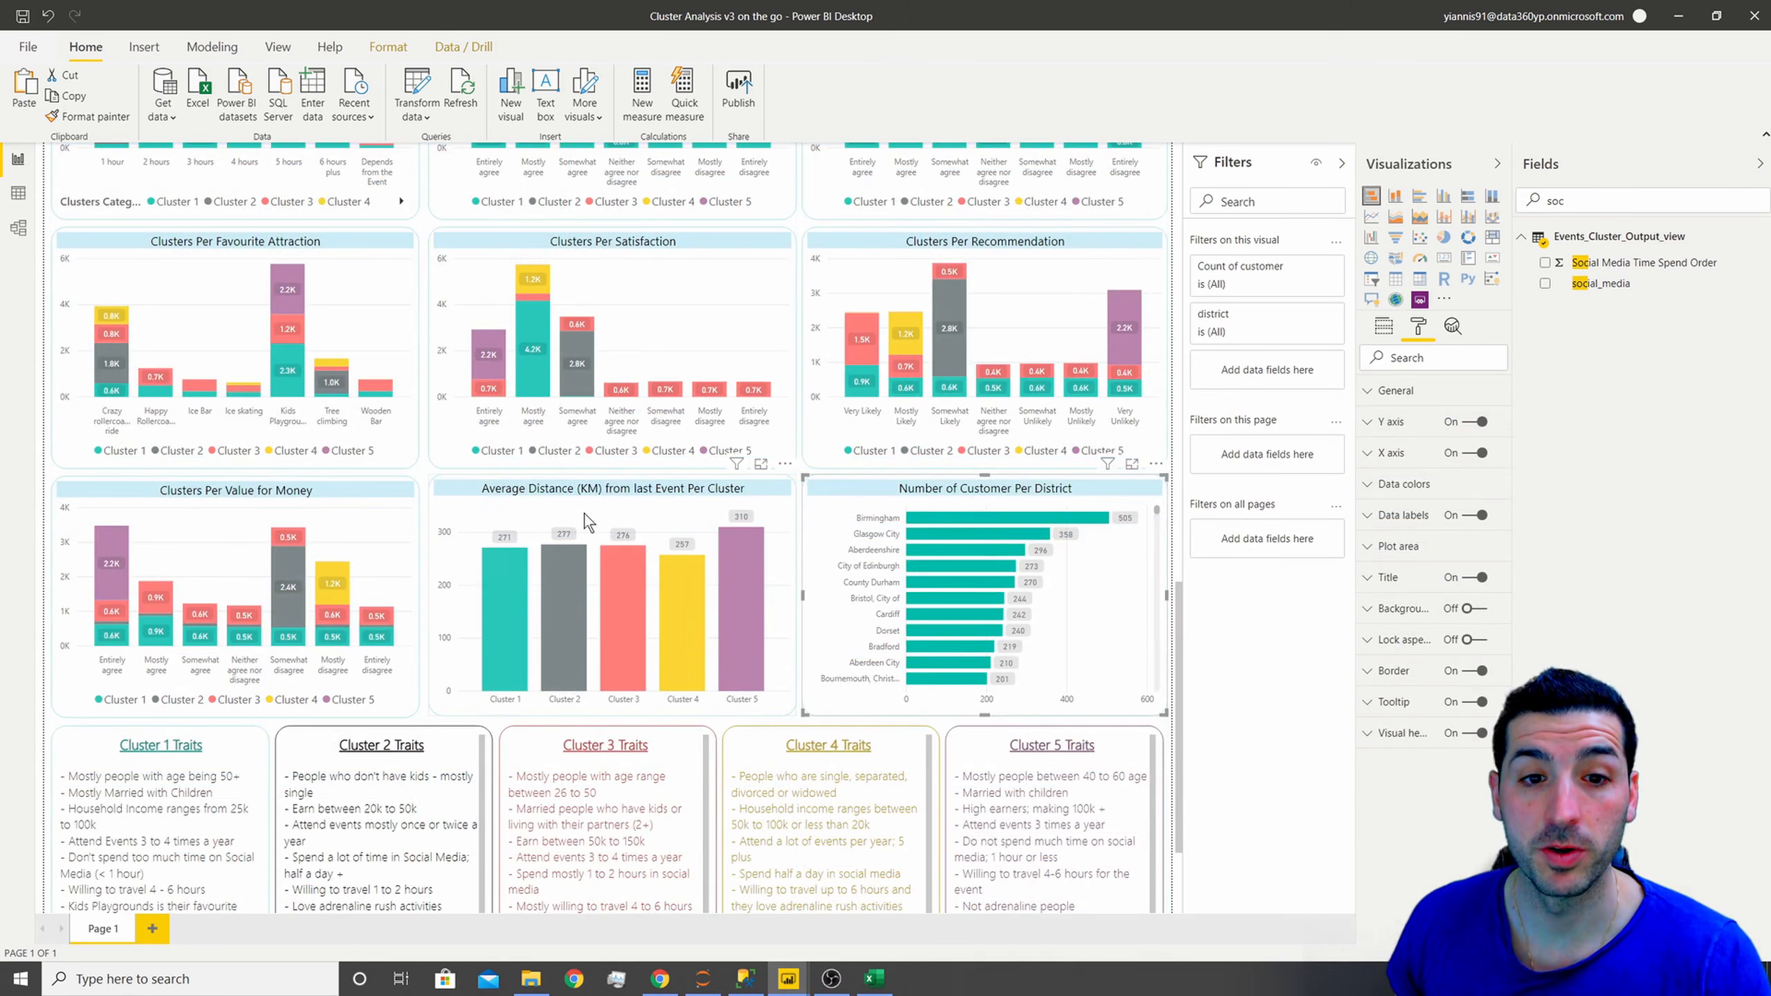
- Compare the age group and status charts with the age and marital status points in the Cluster 1 Traits text box
scroll(627, 410, "up", 3)
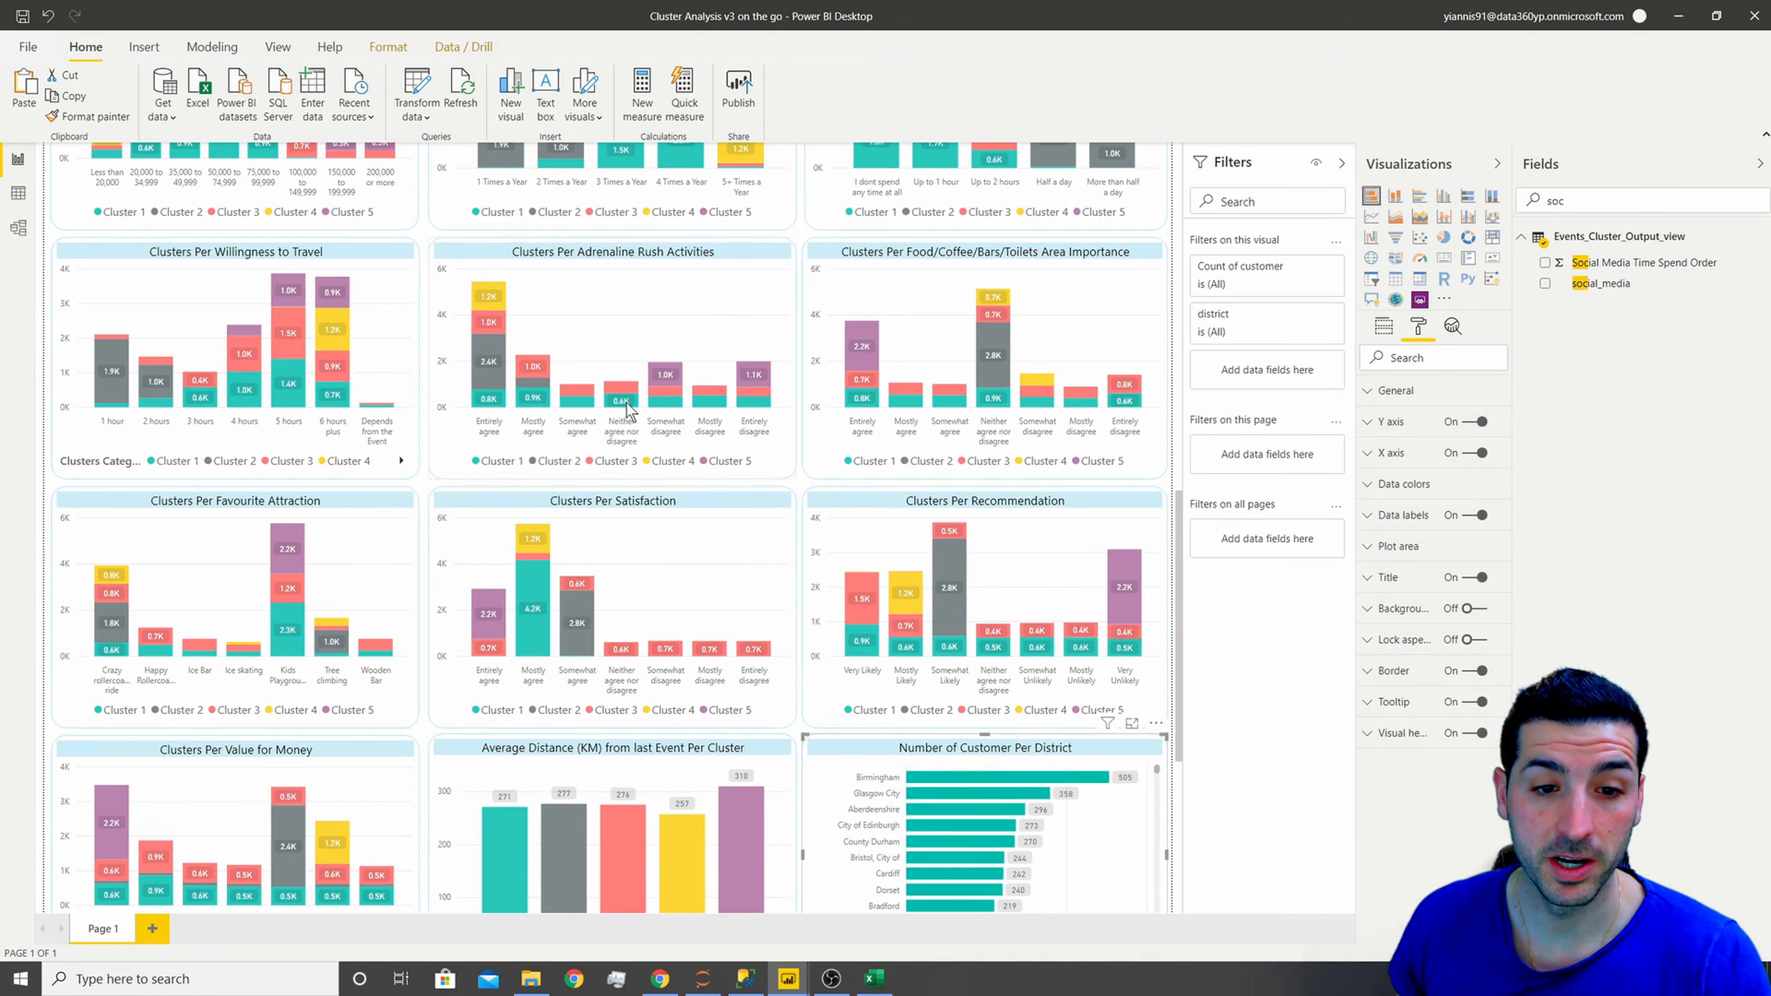
scroll(797, 621, "up", 3)
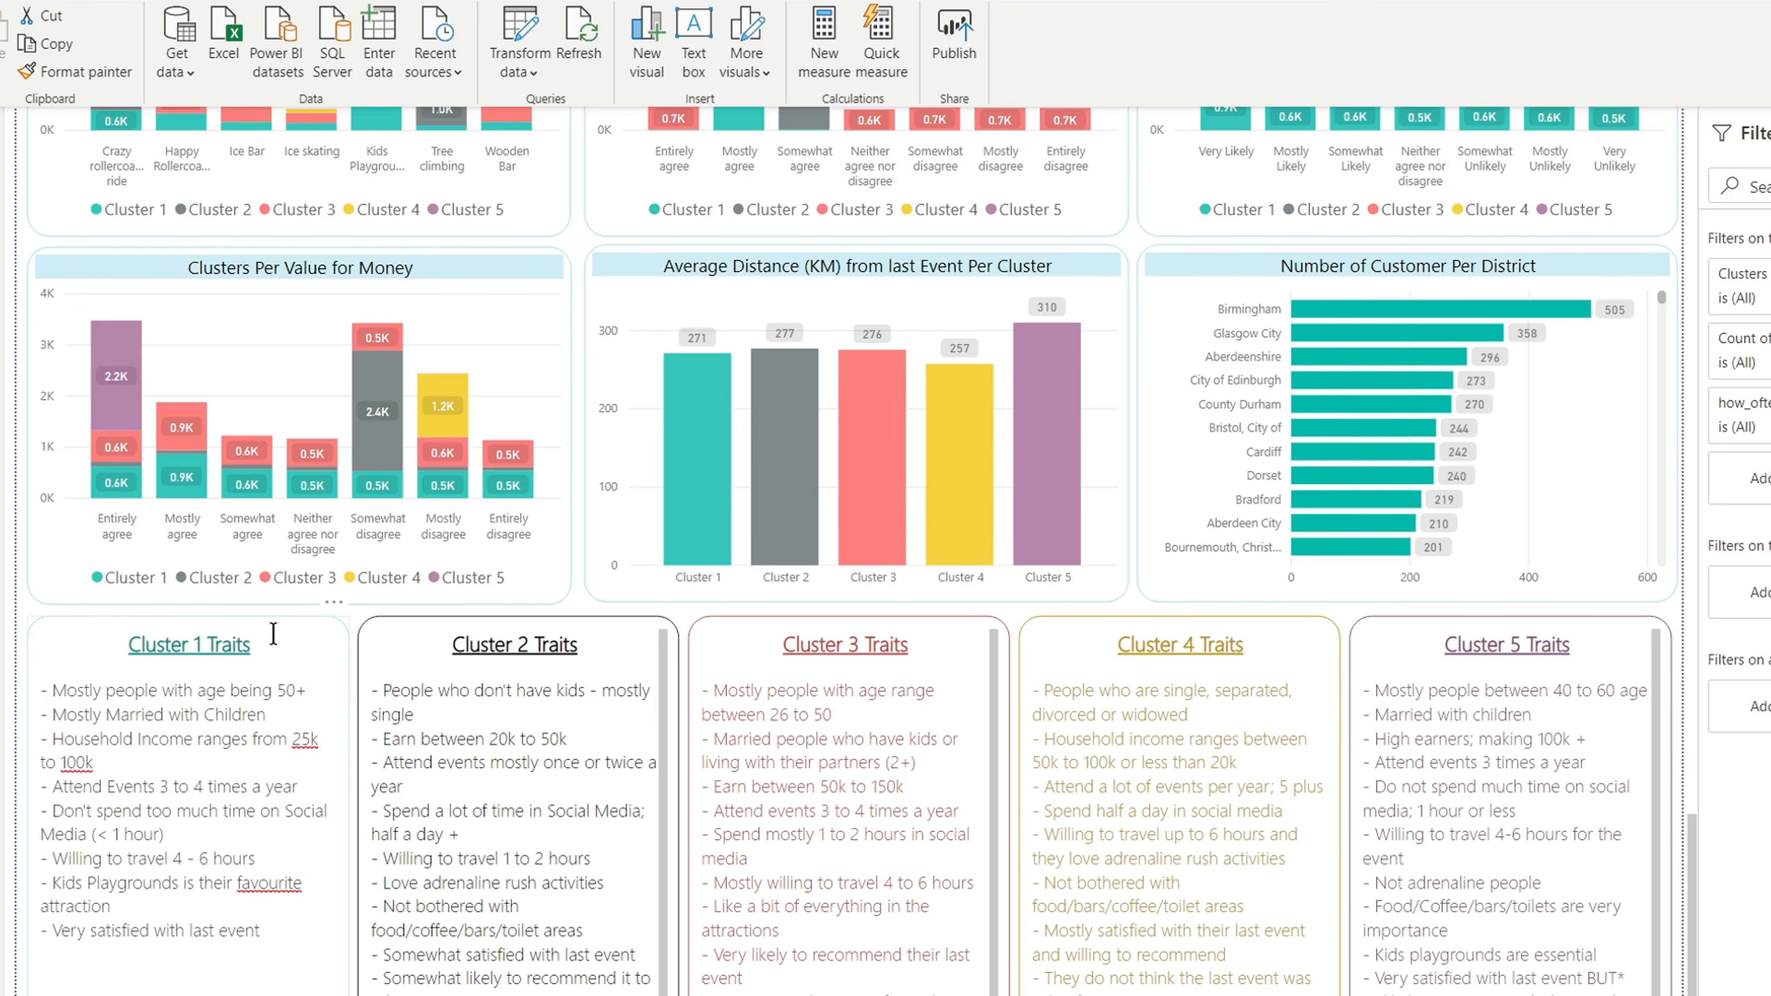
scroll(701, 586, "up", 15)
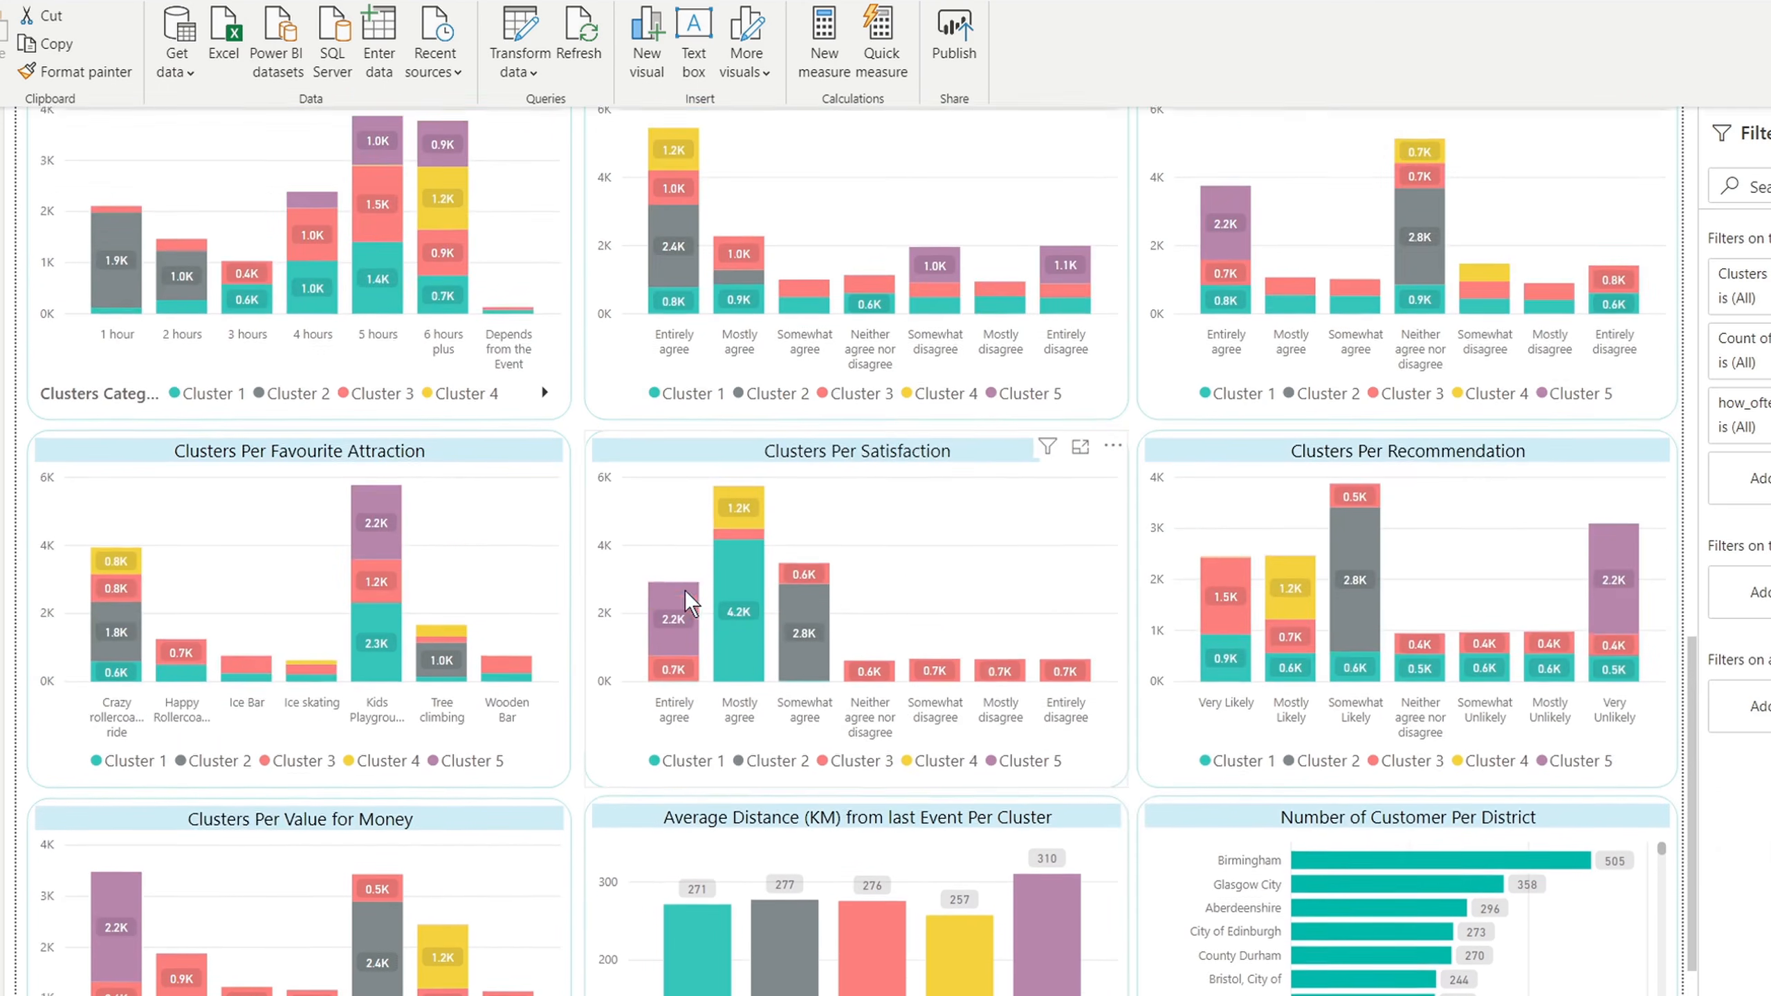
scroll(689, 555, "up", 5)
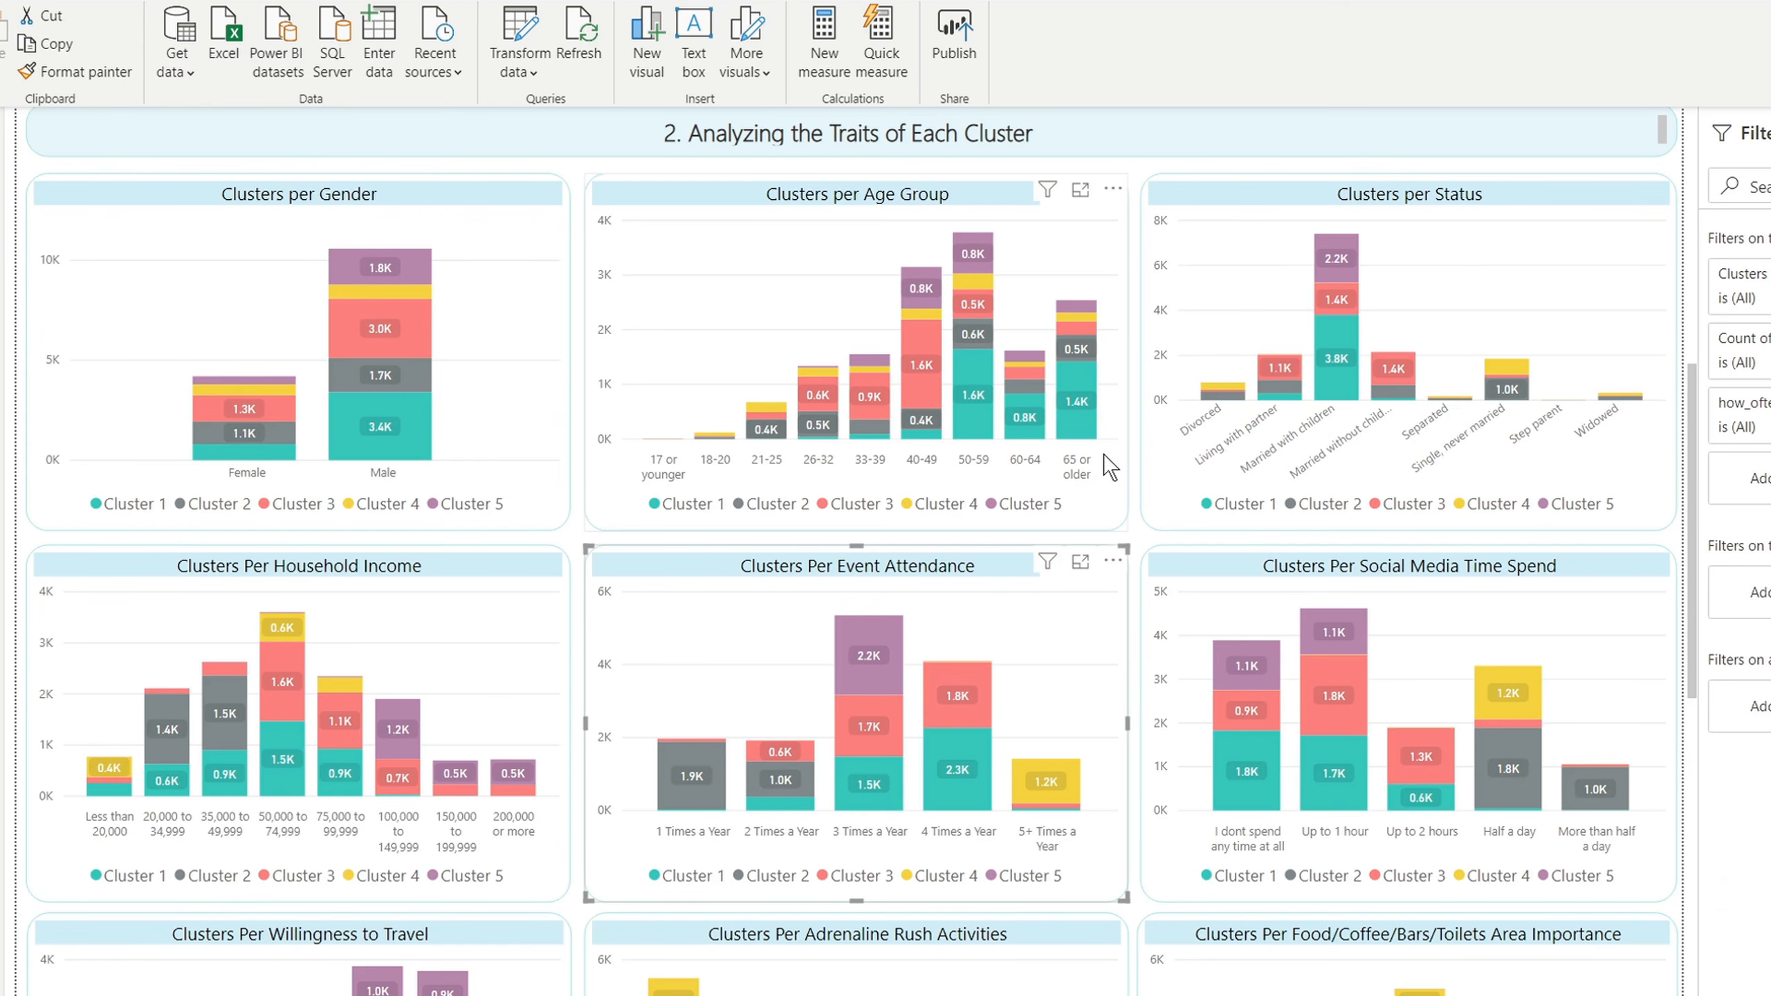
scroll(1109, 468, "down", 15)
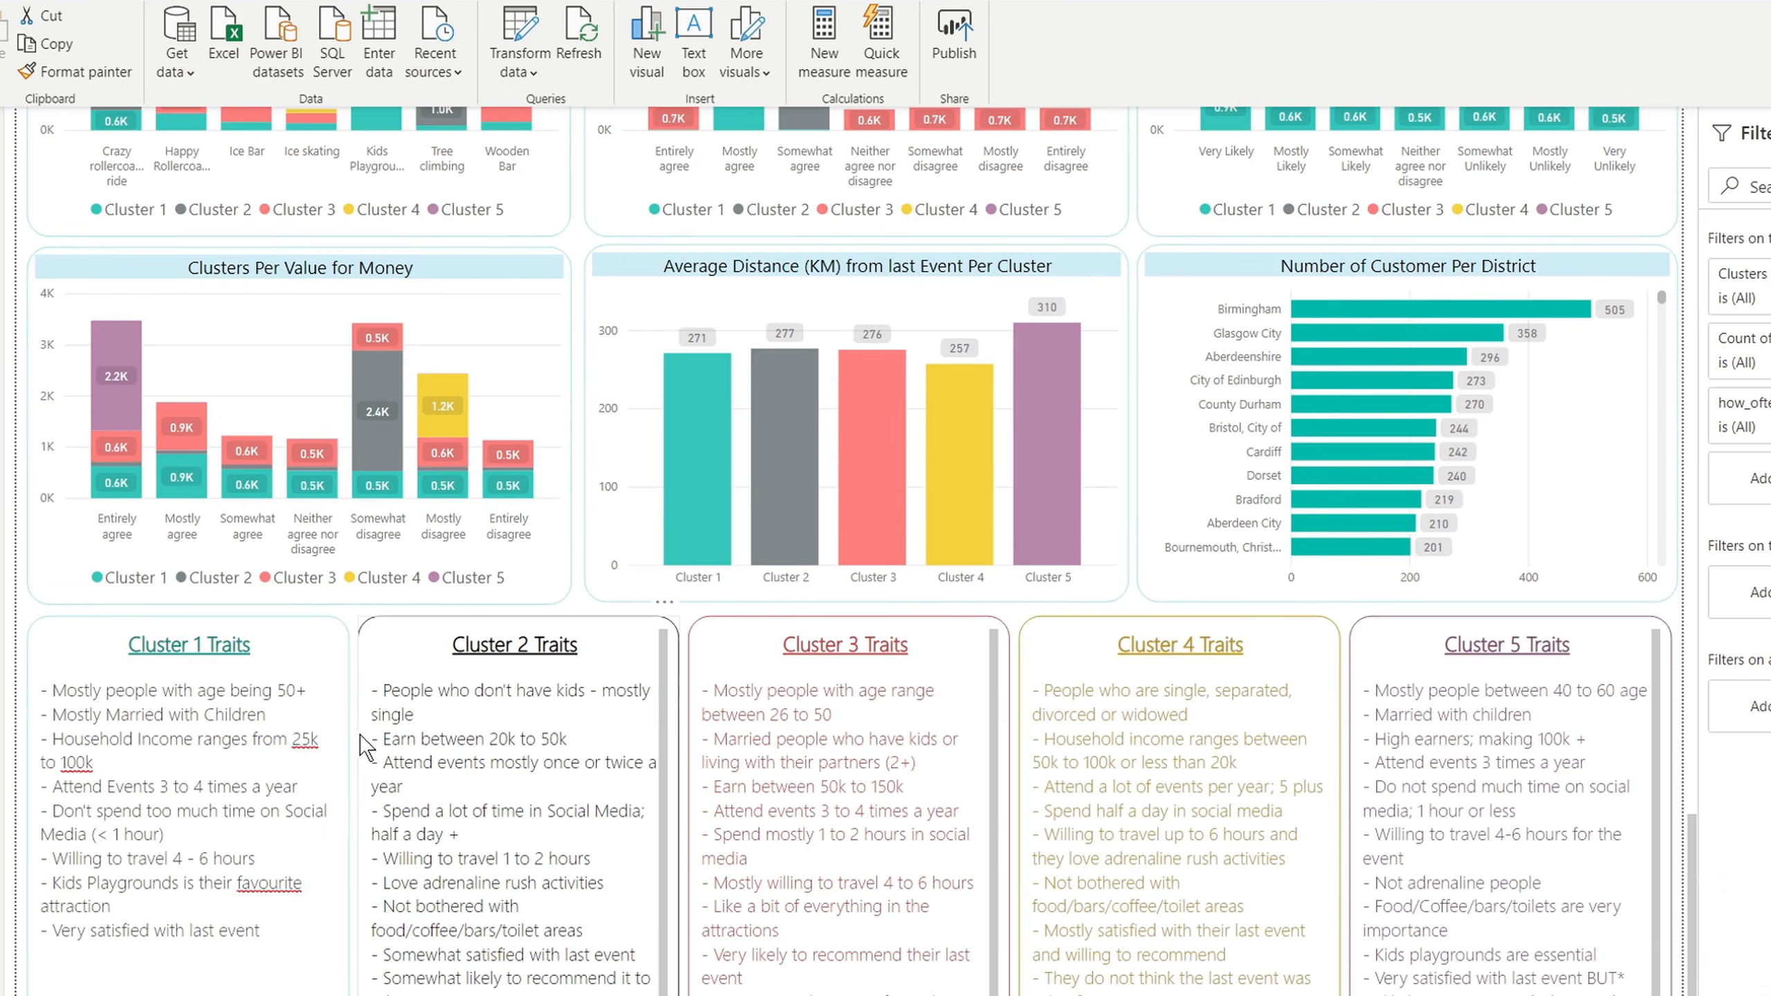
scroll(1074, 516, "up", 10)
scroll(1068, 512, "up", 7)
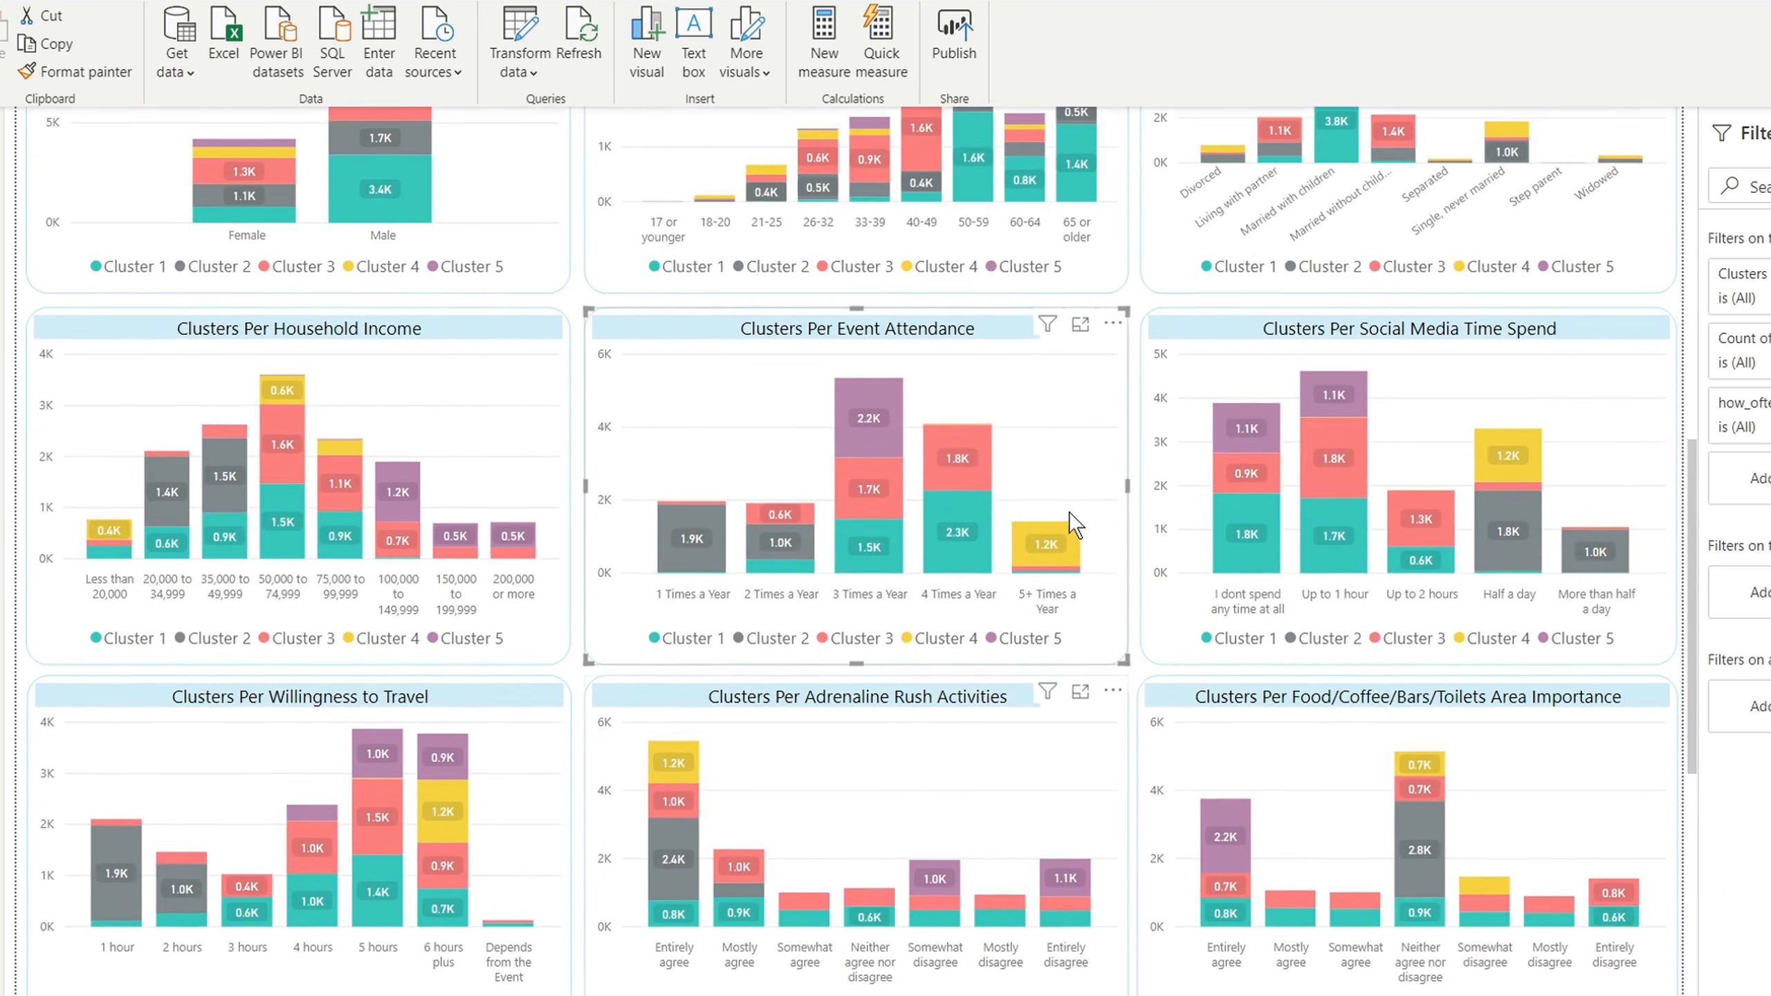
scroll(1179, 503, "up", 3)
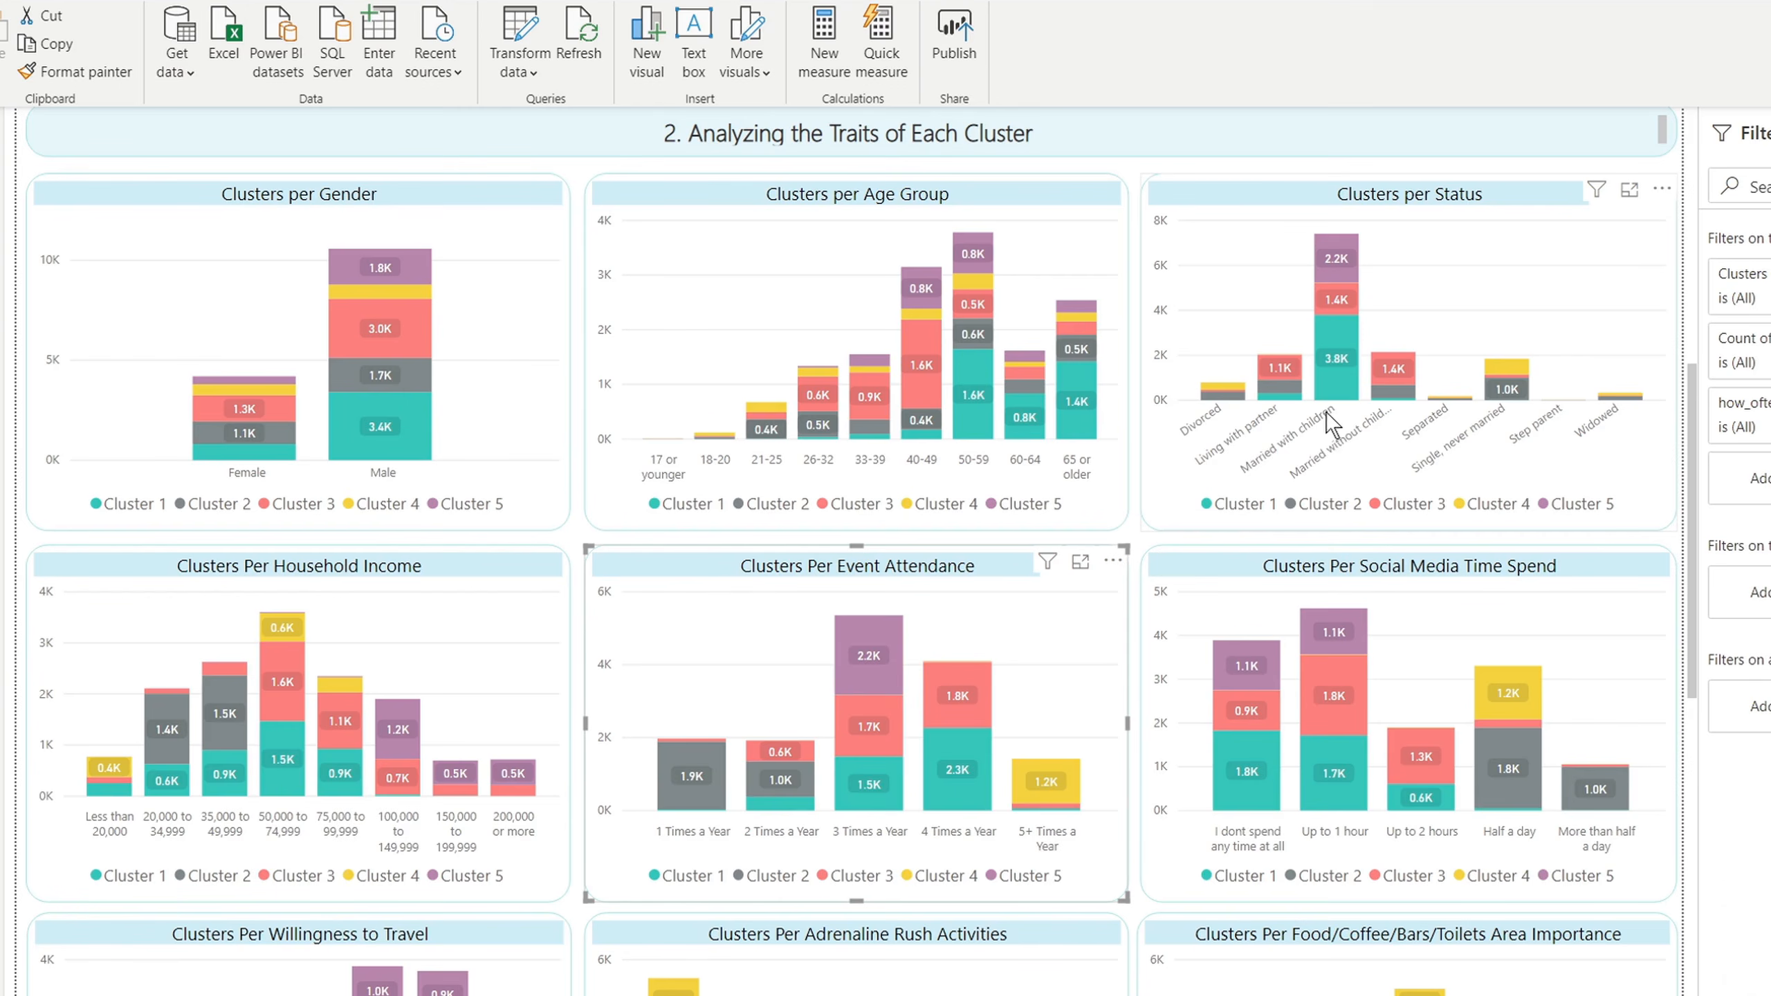
- Check the Cluster 1 Traits points on income, event attendance and social media against the corresponding cluster charts
scroll(307, 552, "down", 5)
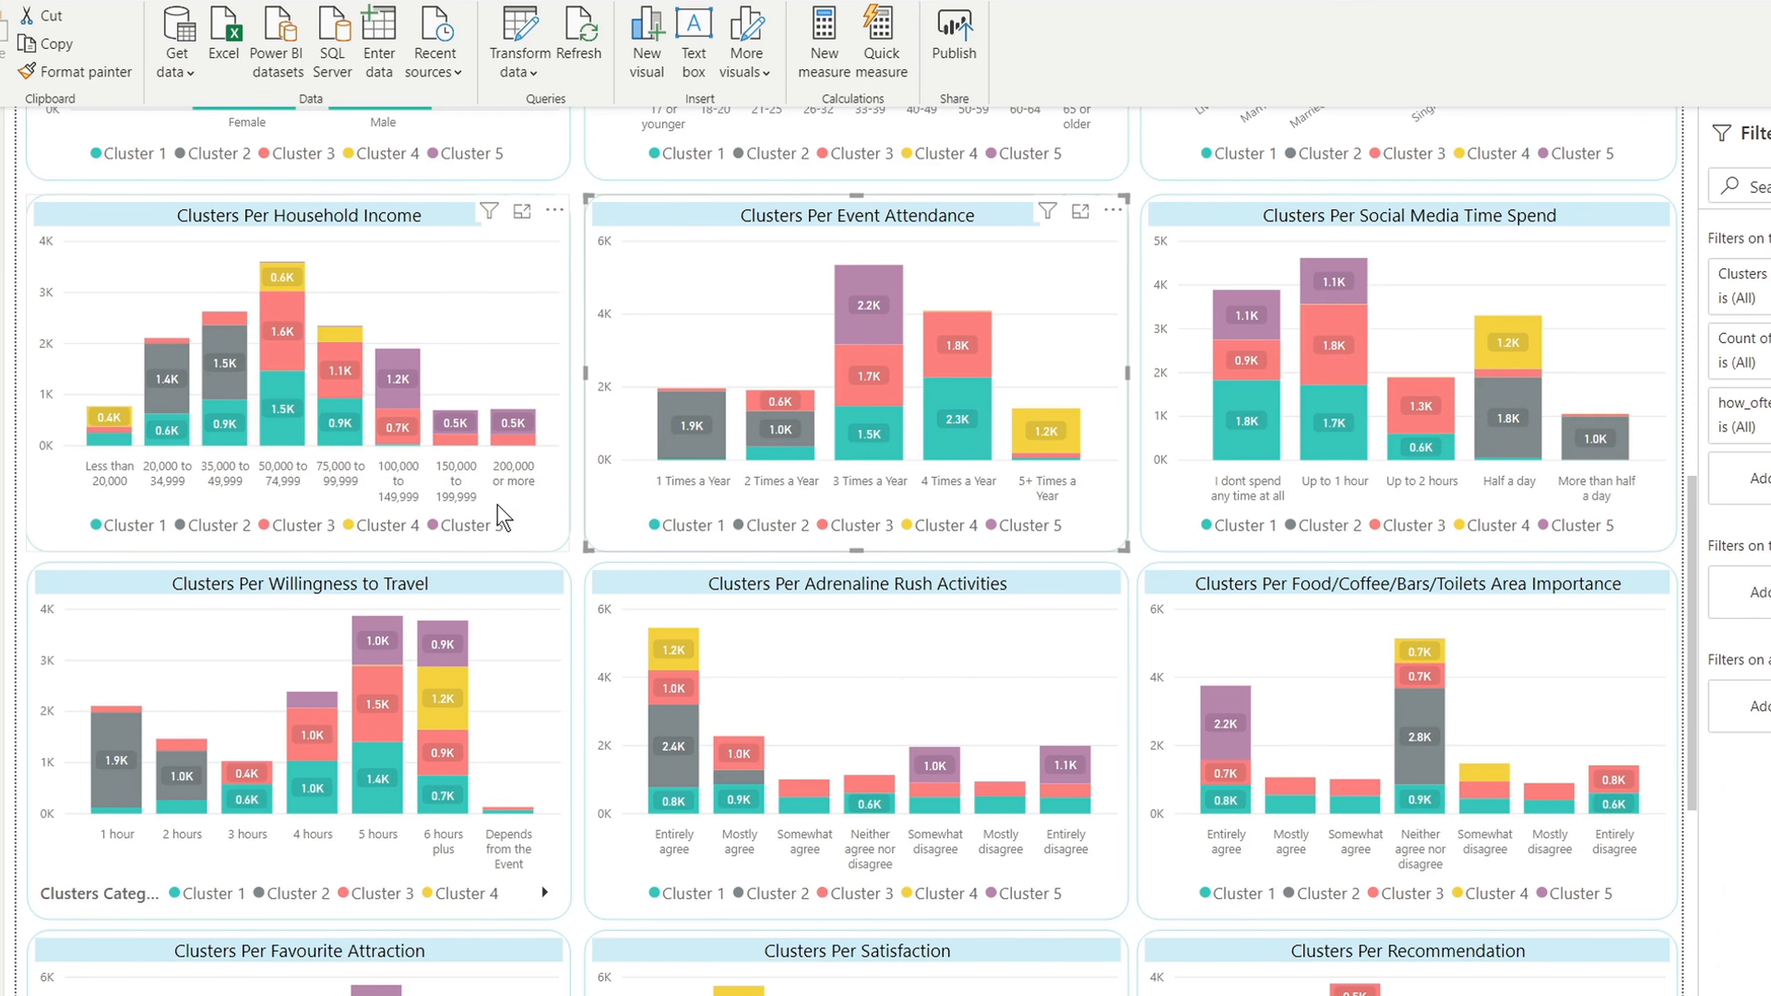
scroll(496, 503, "down", 10)
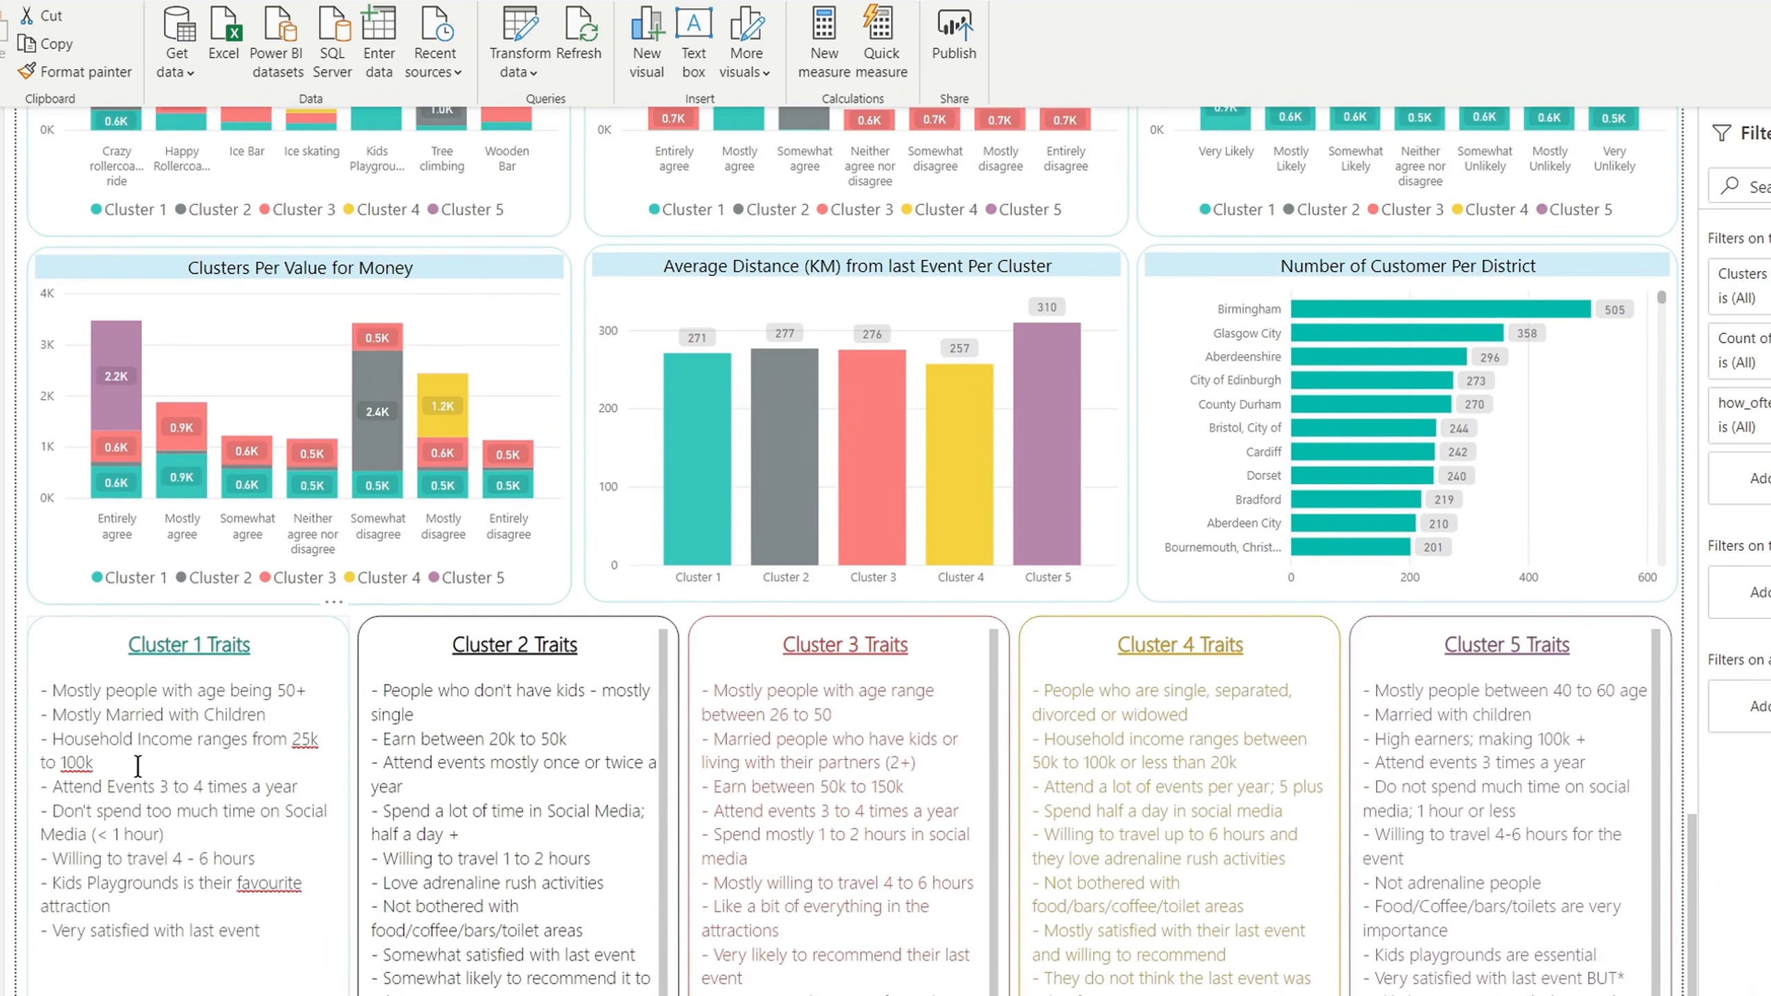
left_click_drag(93, 762, 274, 793)
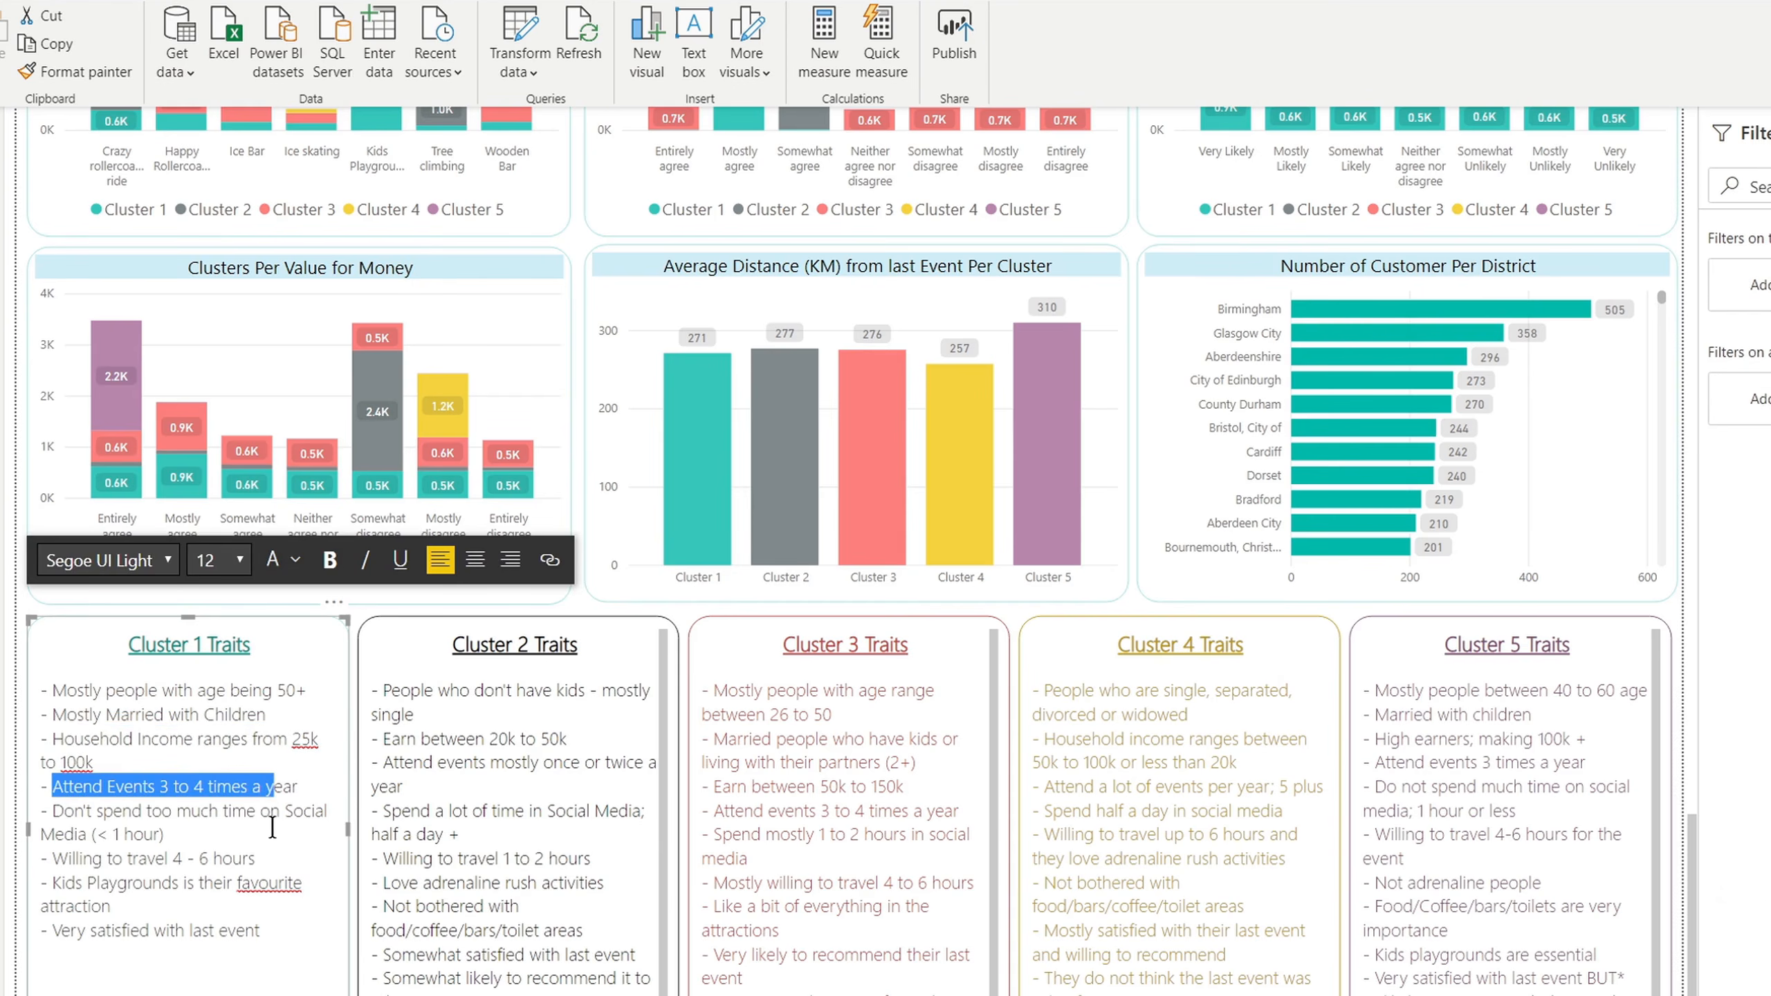
scroll(761, 535, "up", 5)
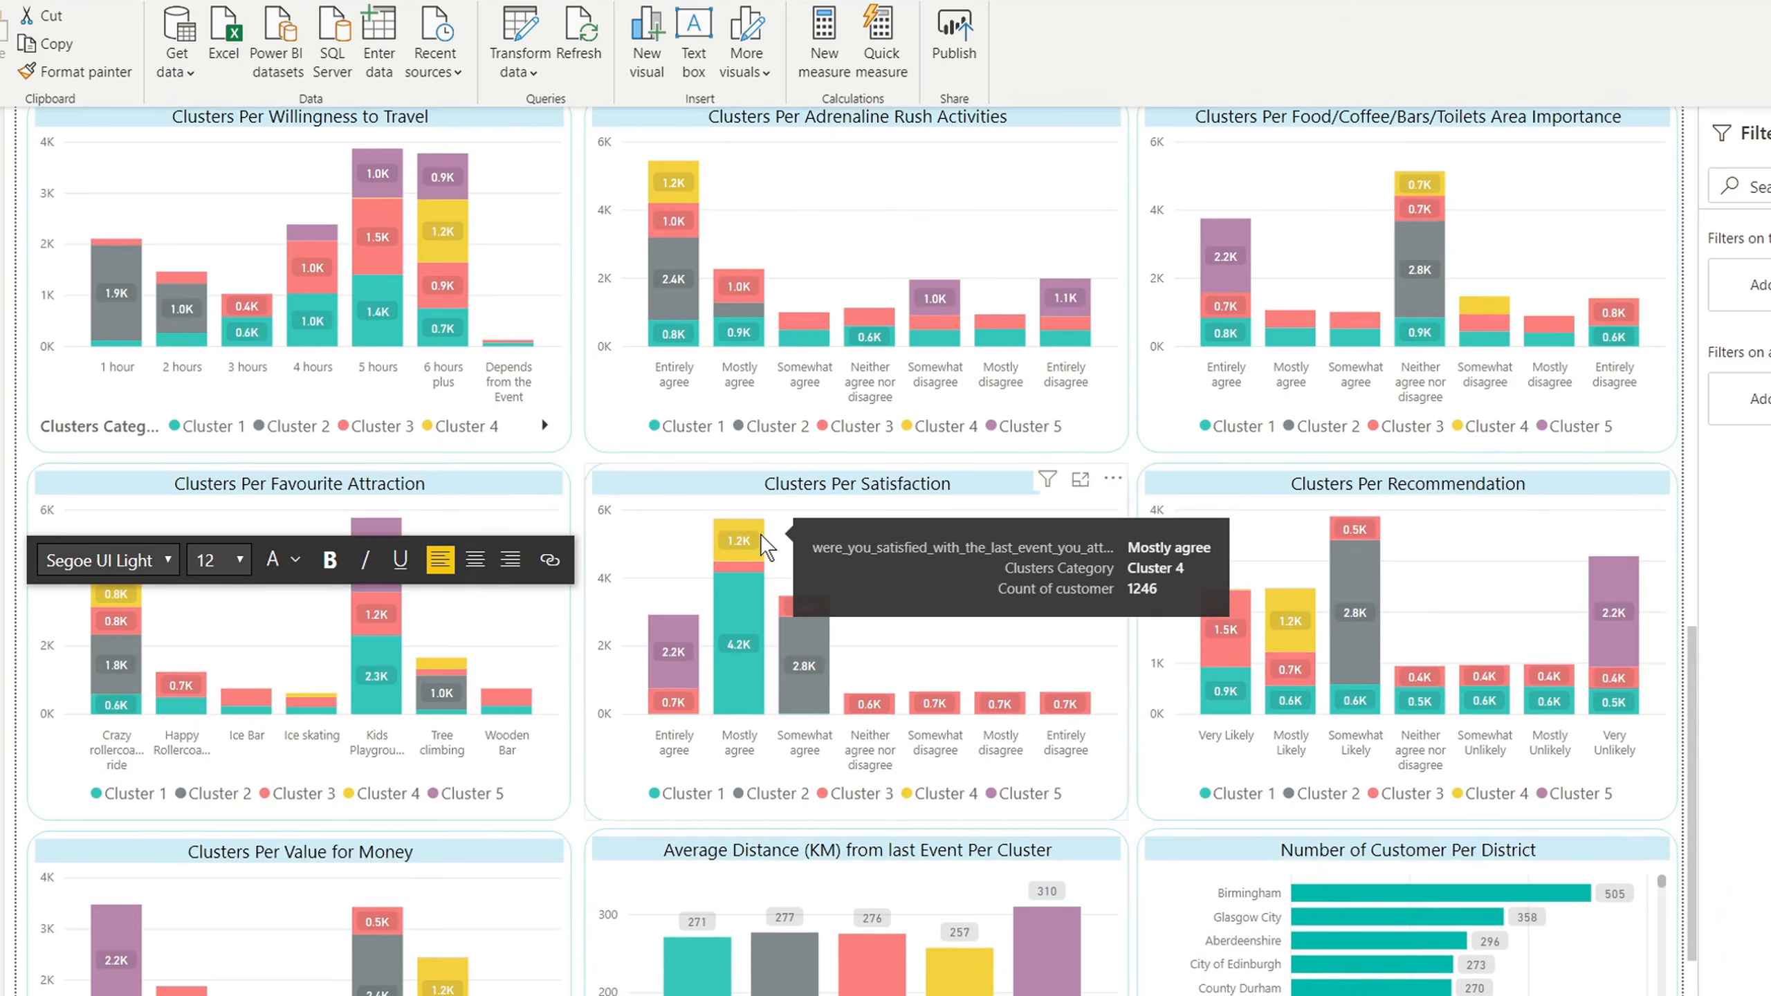
scroll(761, 534, "up", 5)
left_click(1344, 332)
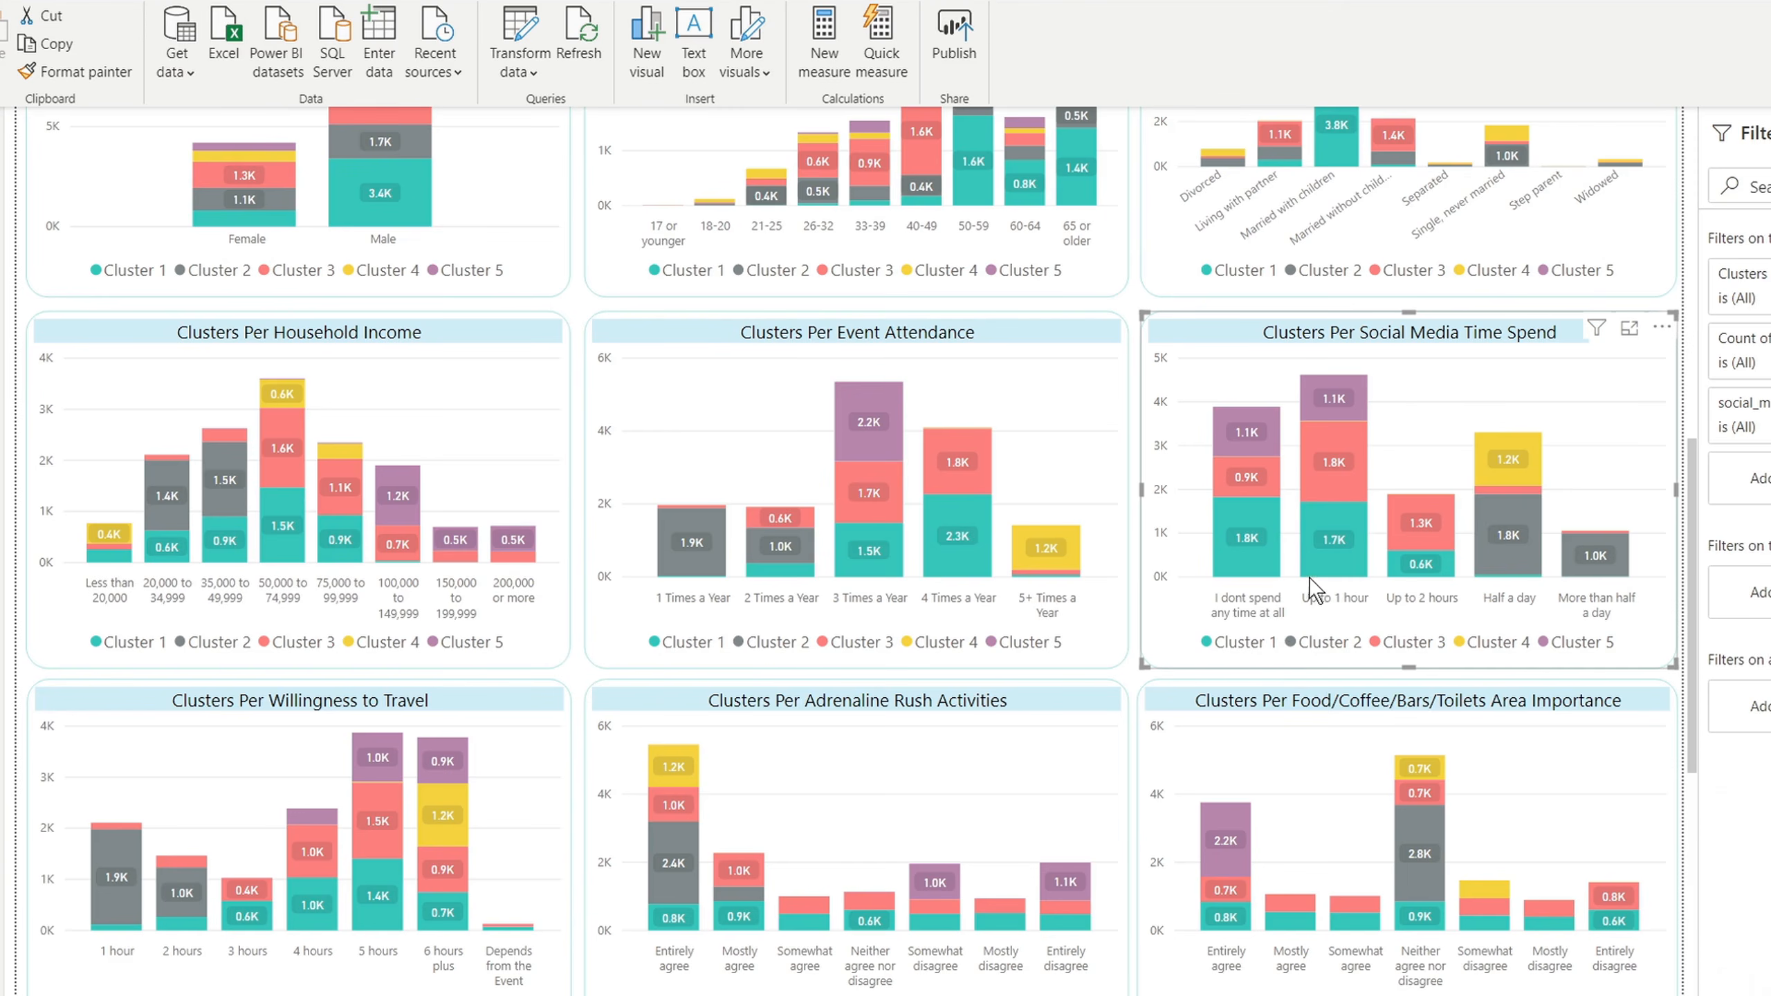
scroll(1106, 633, "down", 15)
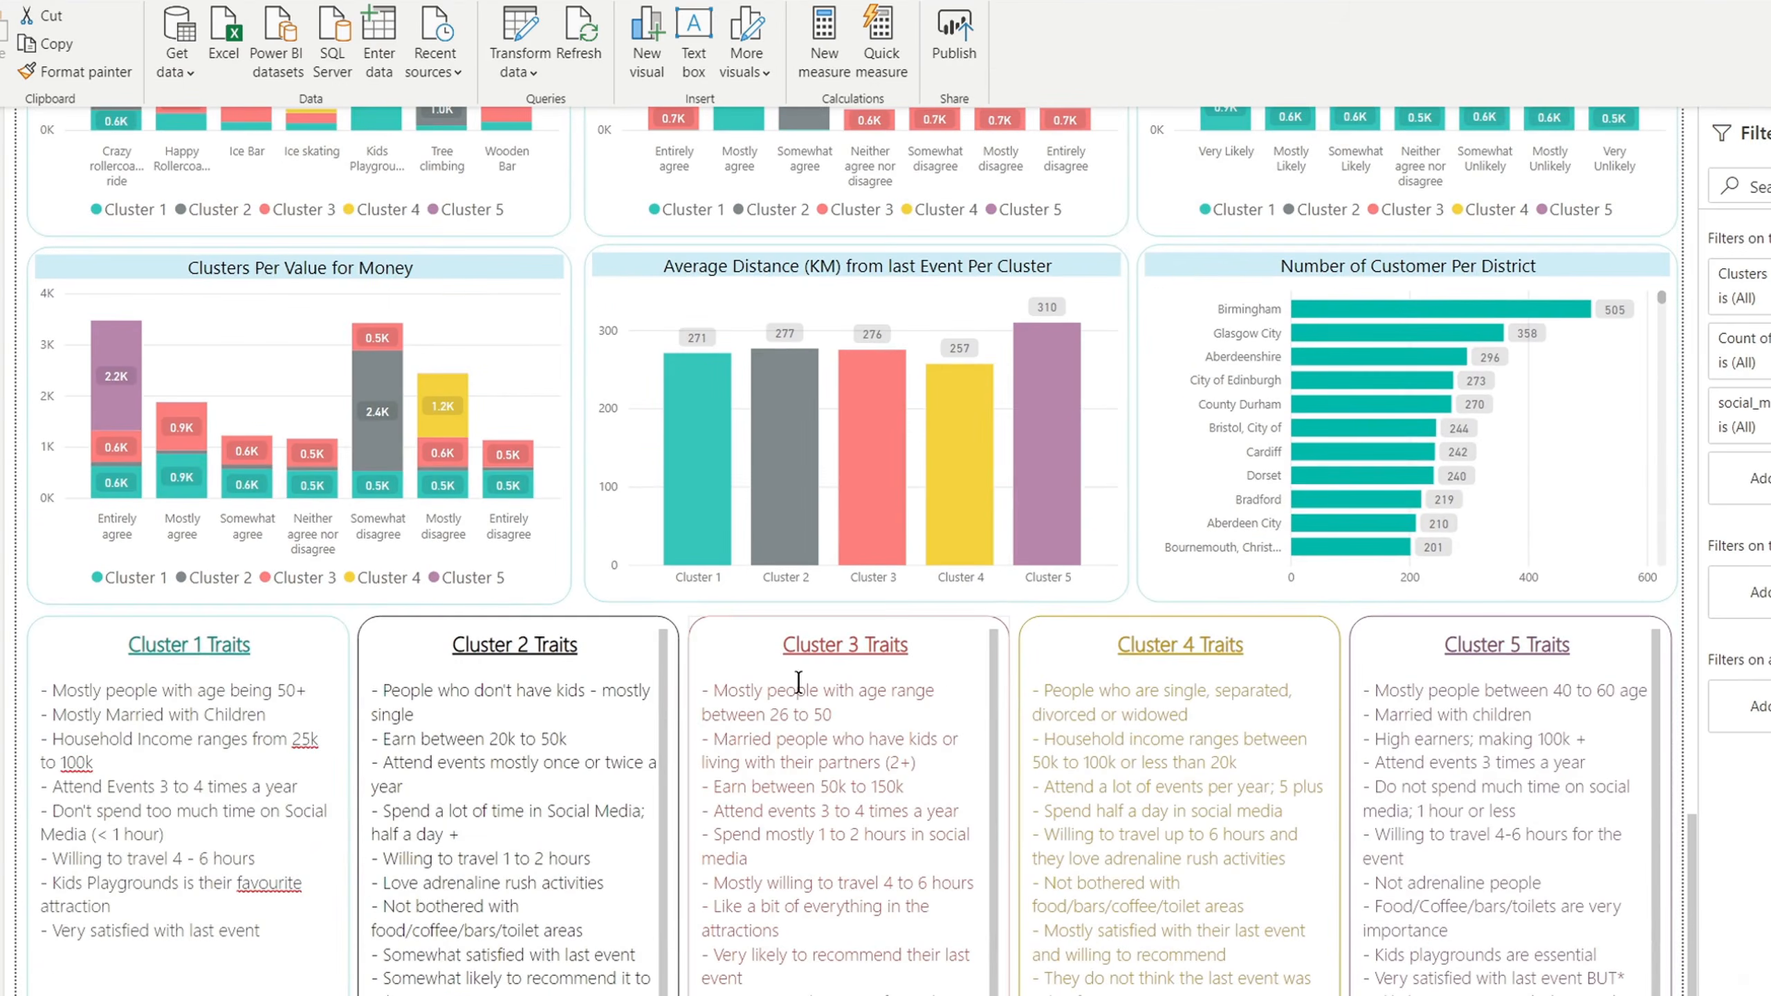
- Check the Cluster 1 Traits points on travel willingness, favourite attraction and satisfaction against the corresponding cluster charts
left_click_drag(257, 857, 51, 858)
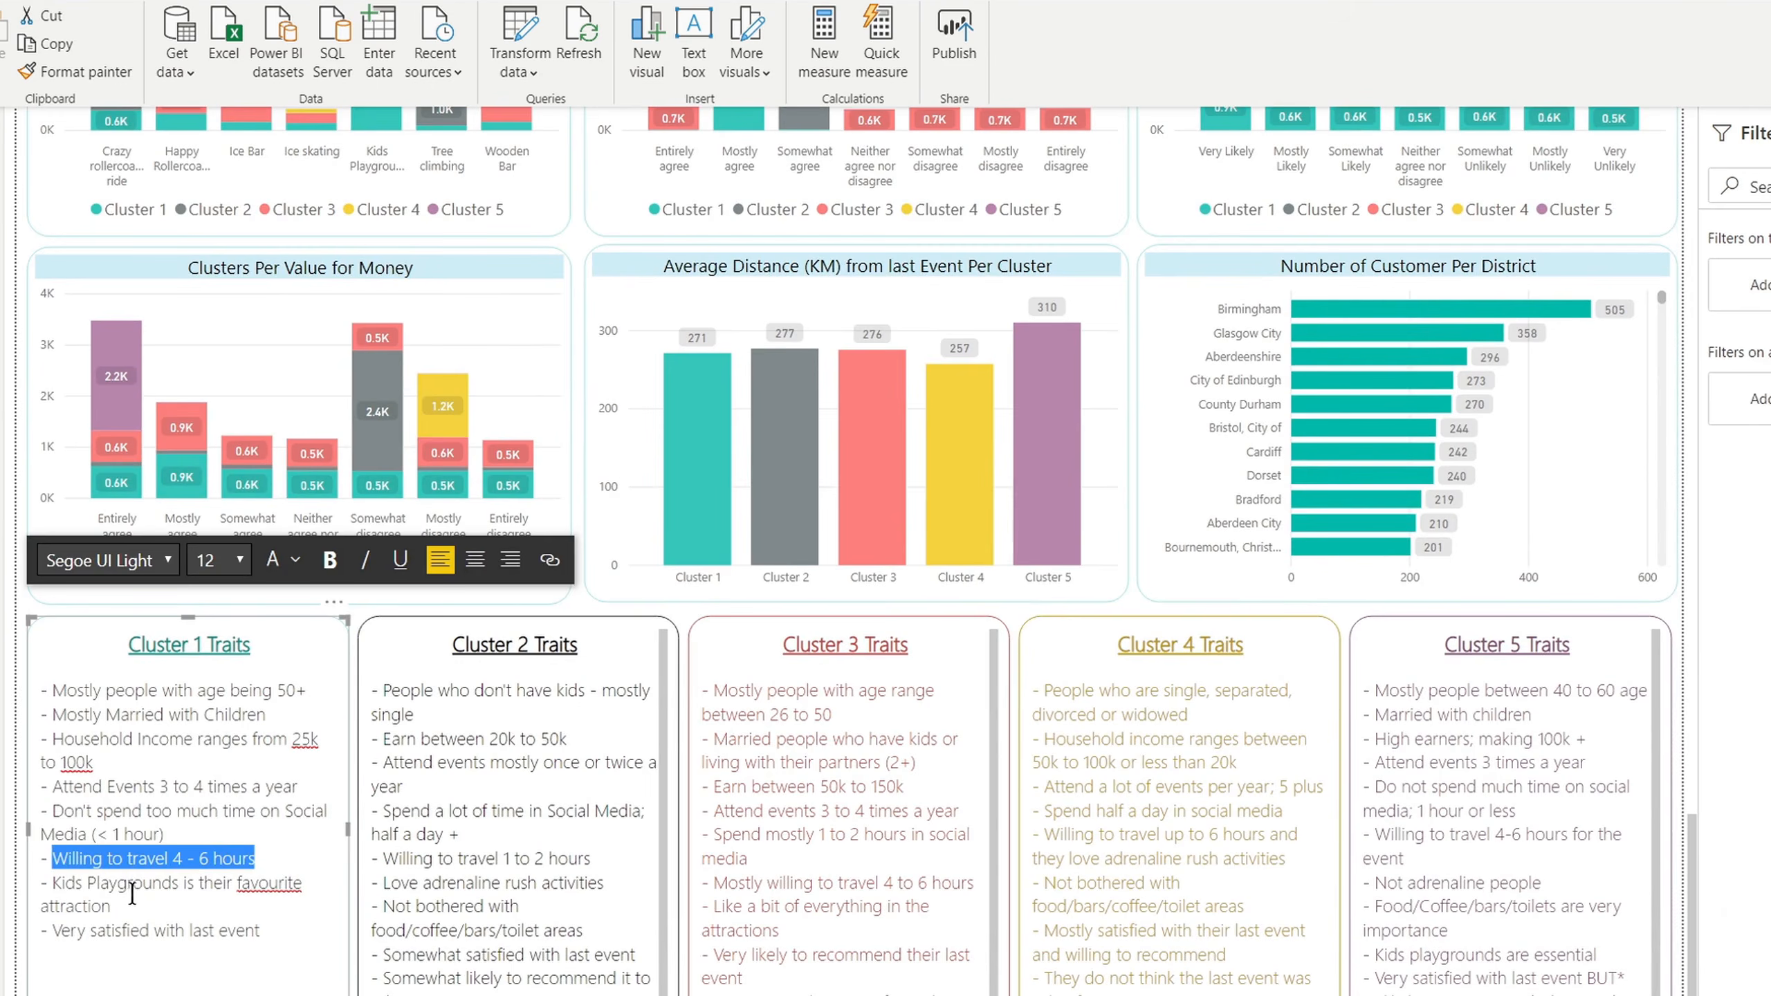
left_click_drag(132, 906, 51, 884)
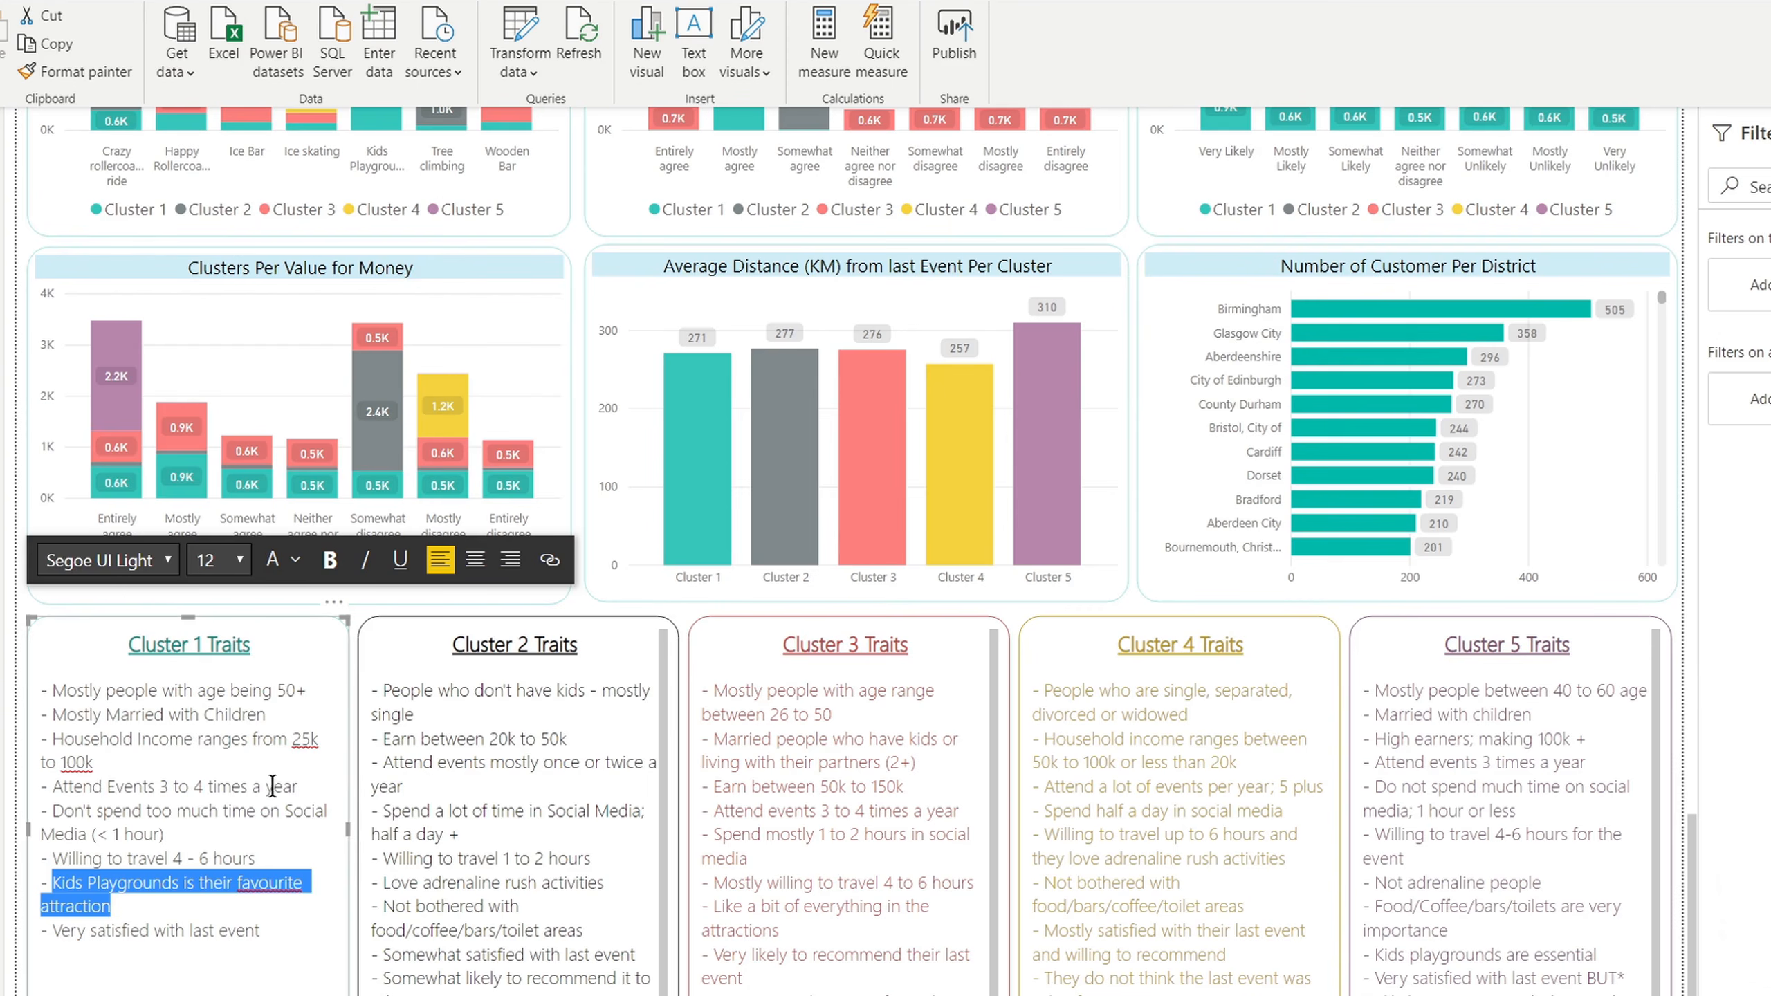
scroll(404, 552, "up", 8)
scroll(499, 359, "up", 3)
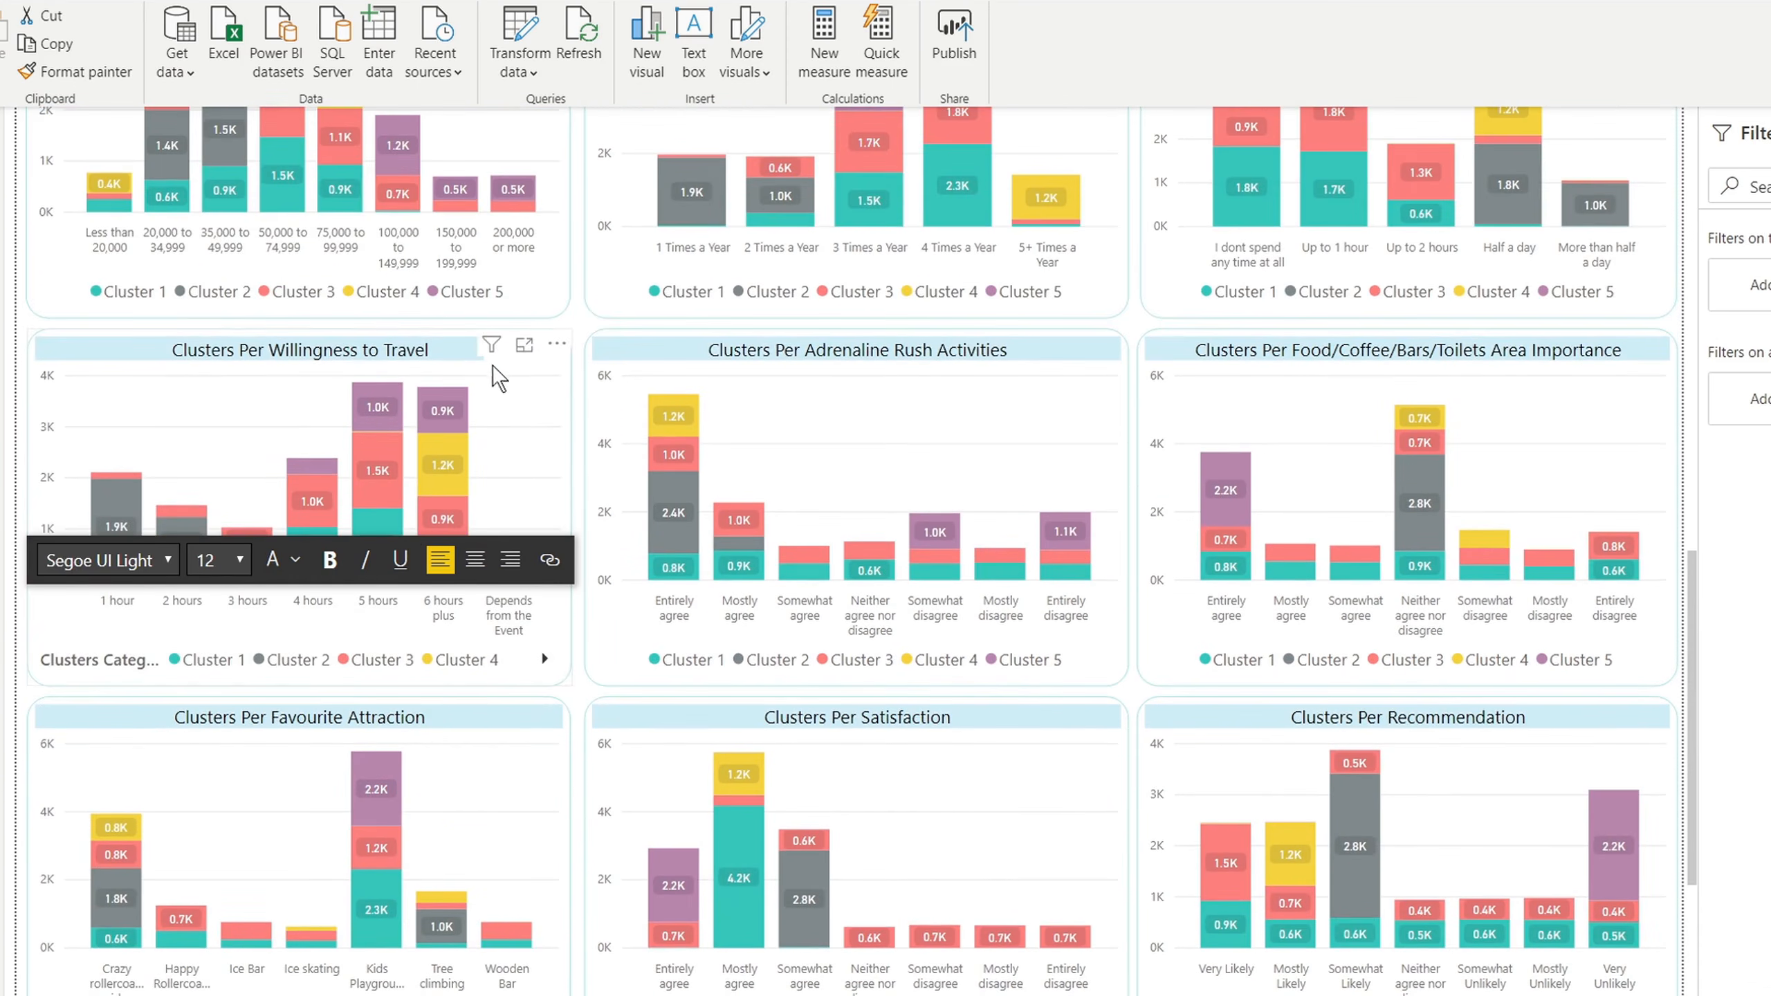
scroll(417, 825, "down", 3)
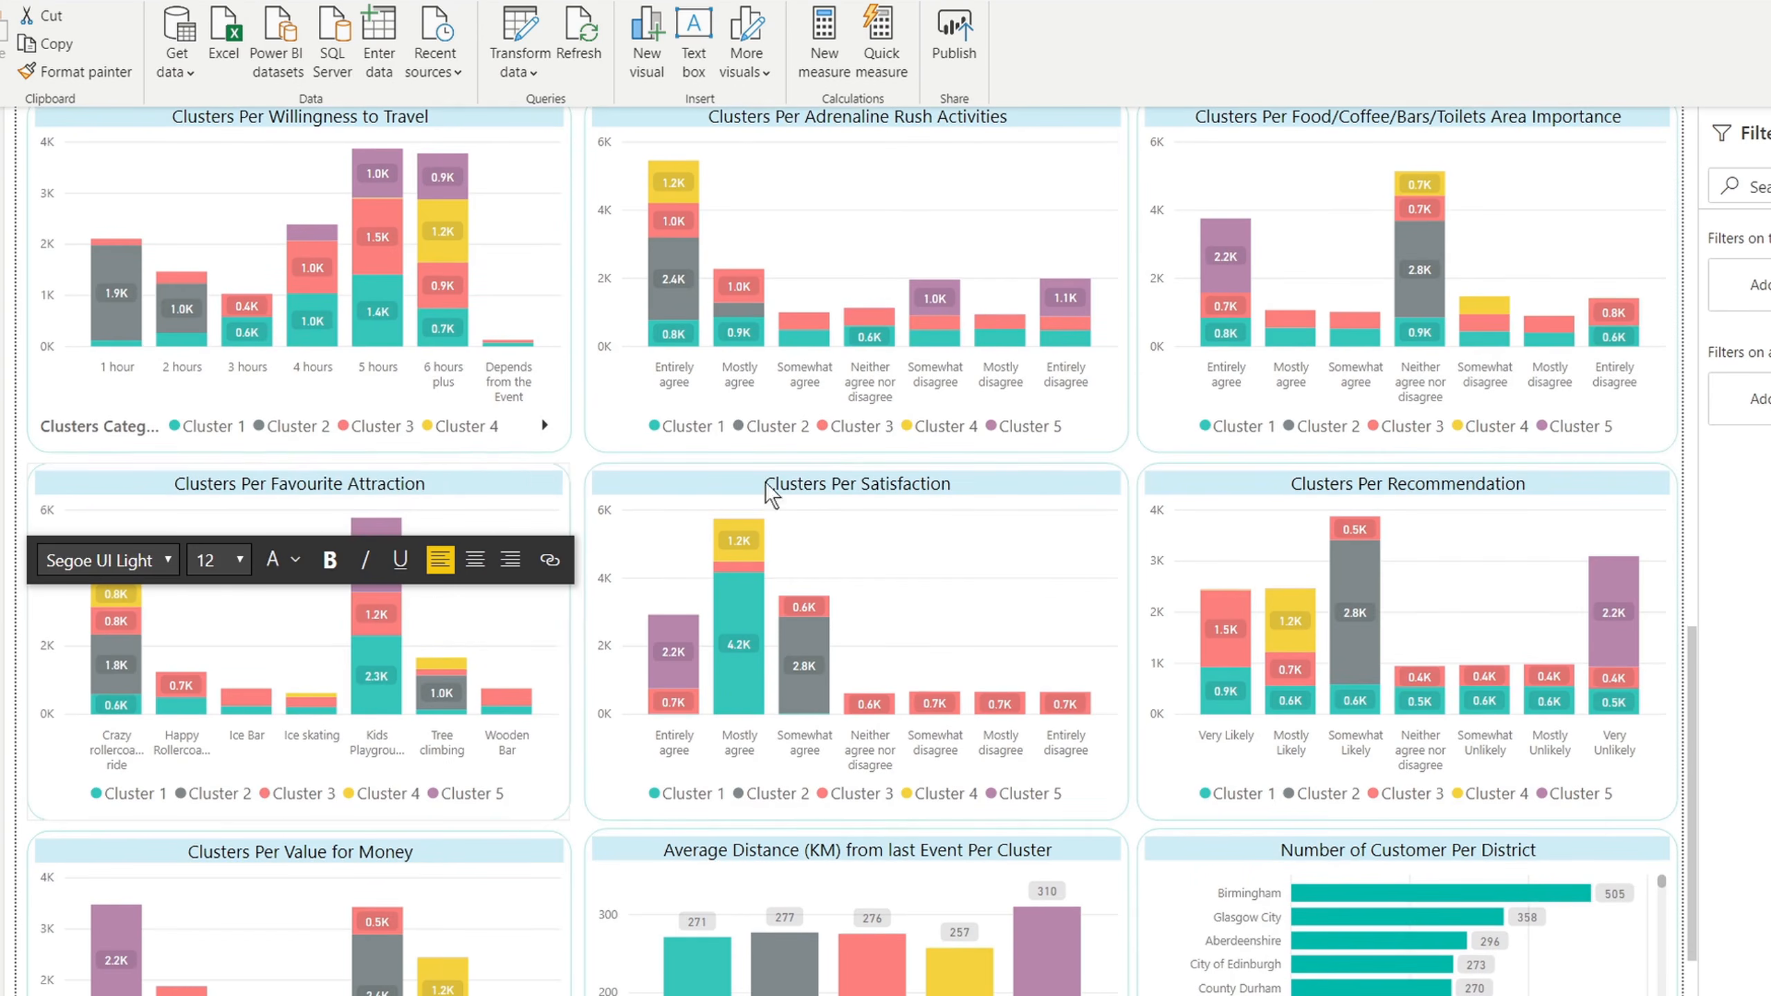
left_click(771, 490)
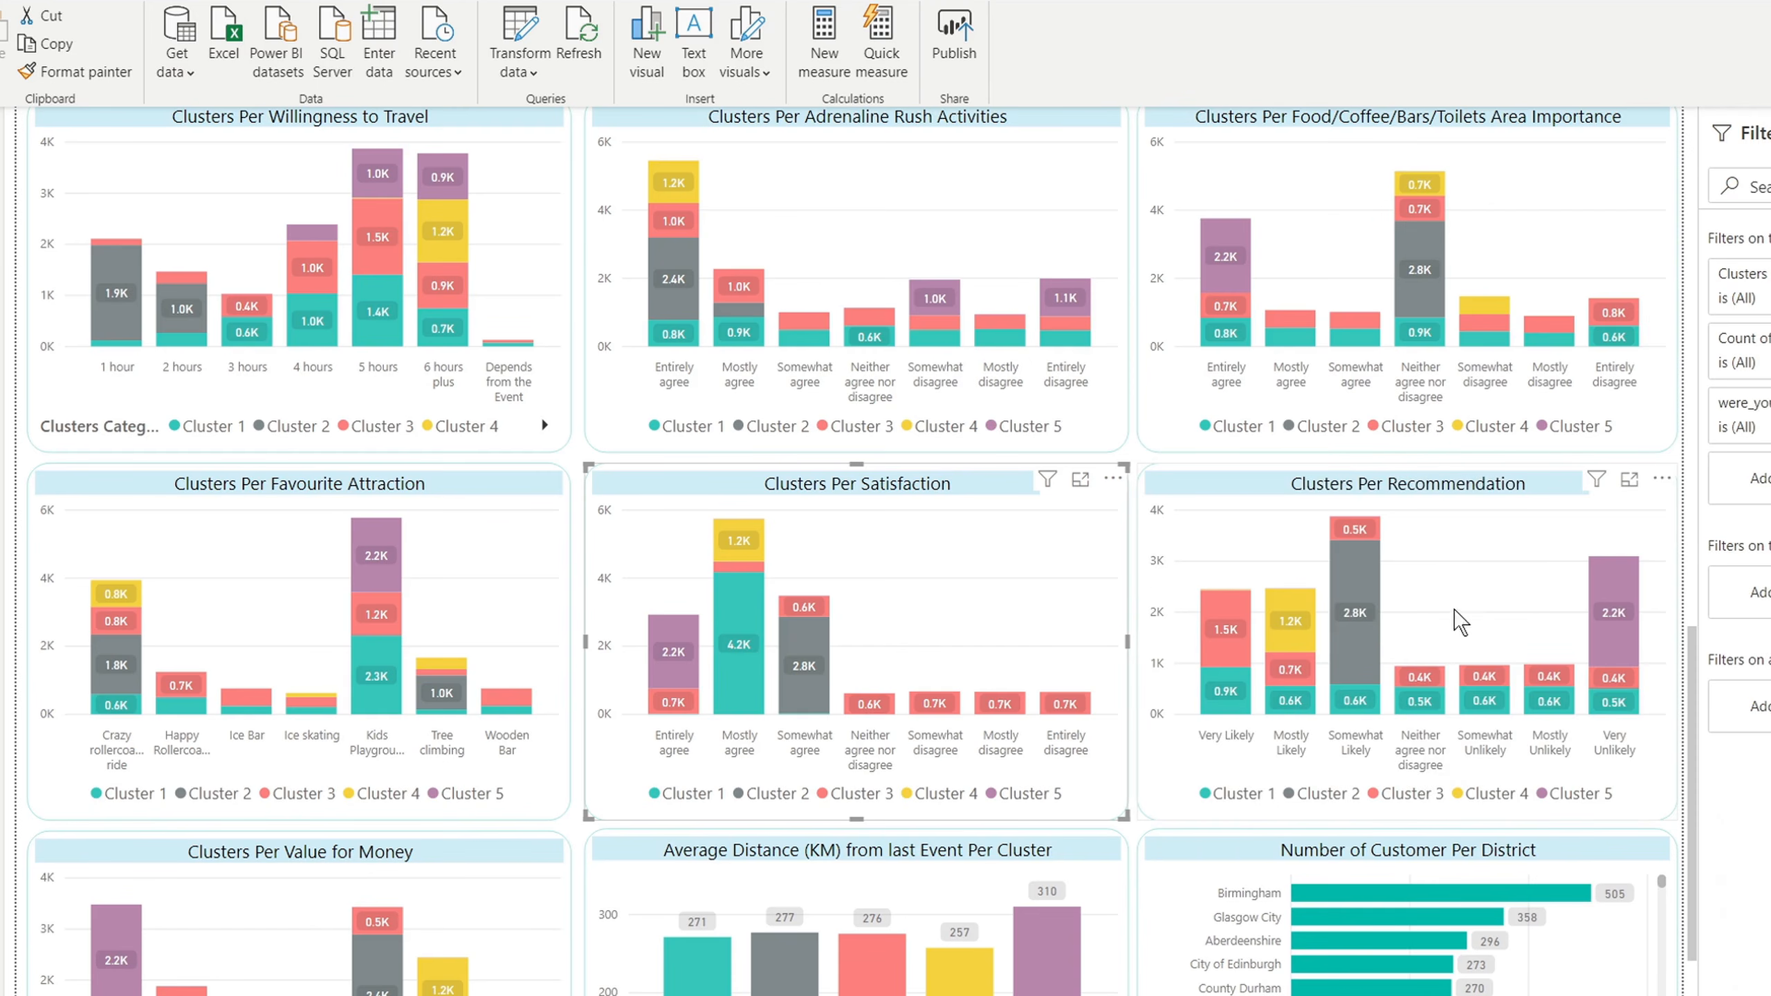
scroll(1422, 642, "down", 5)
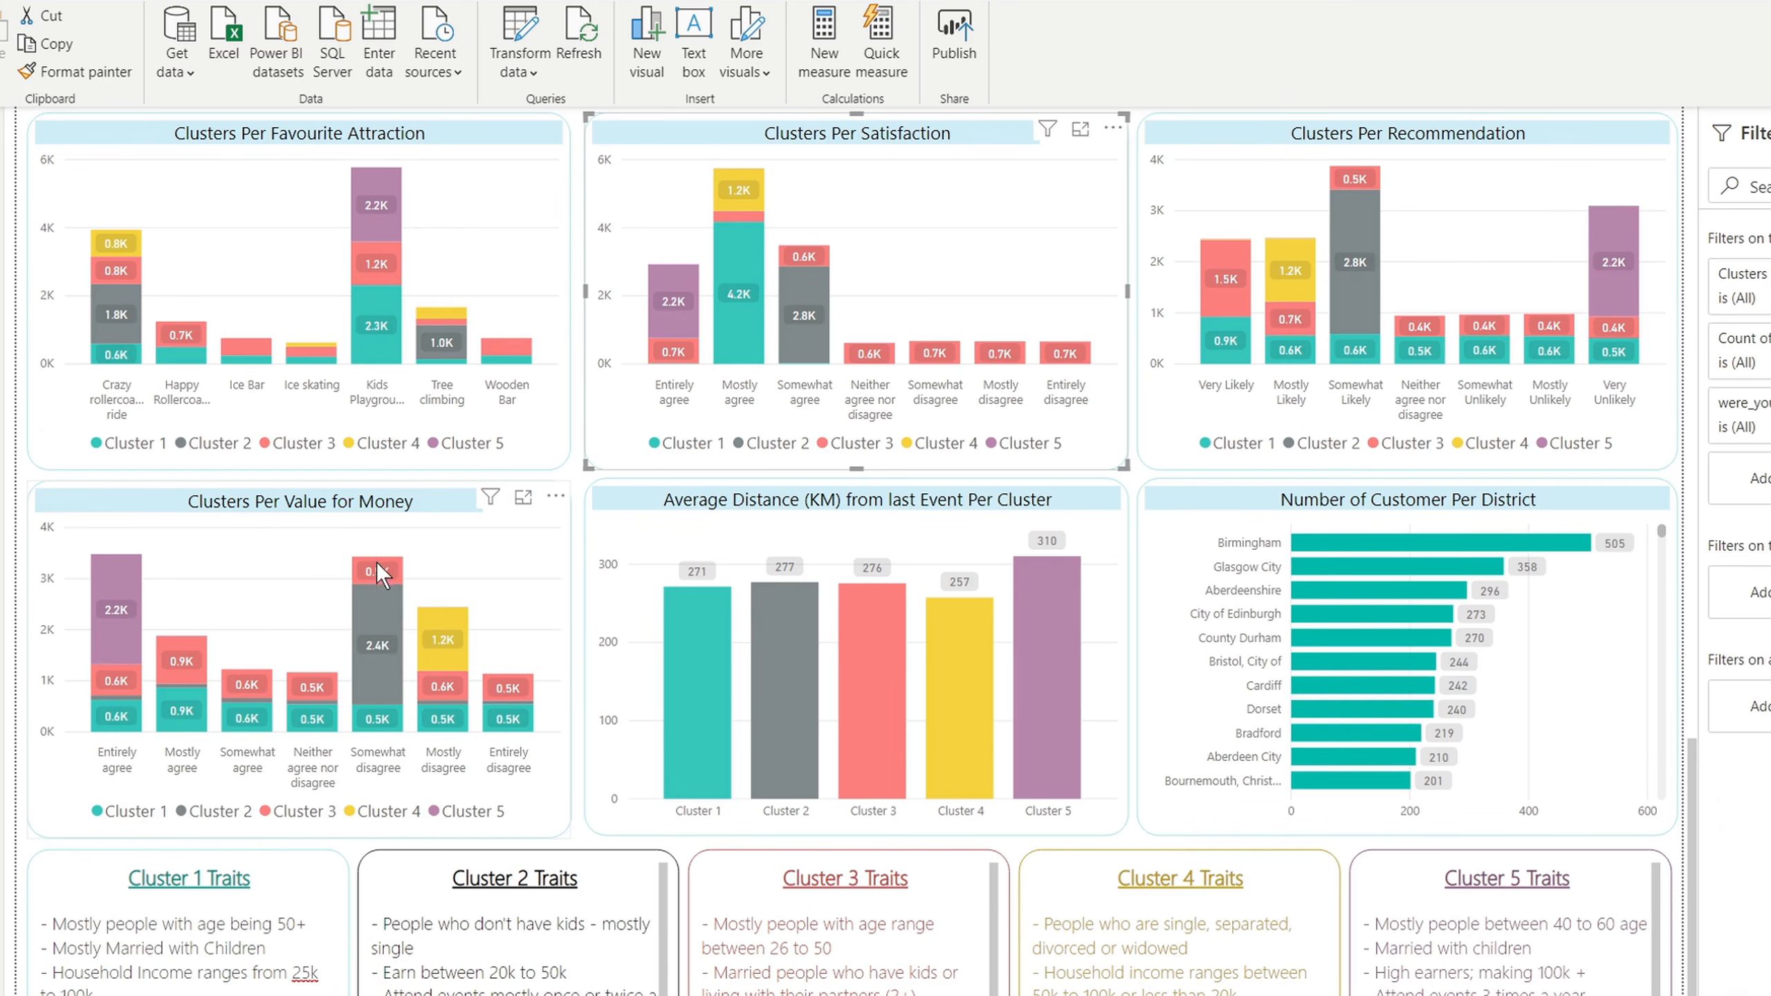
scroll(349, 628, "down", 3)
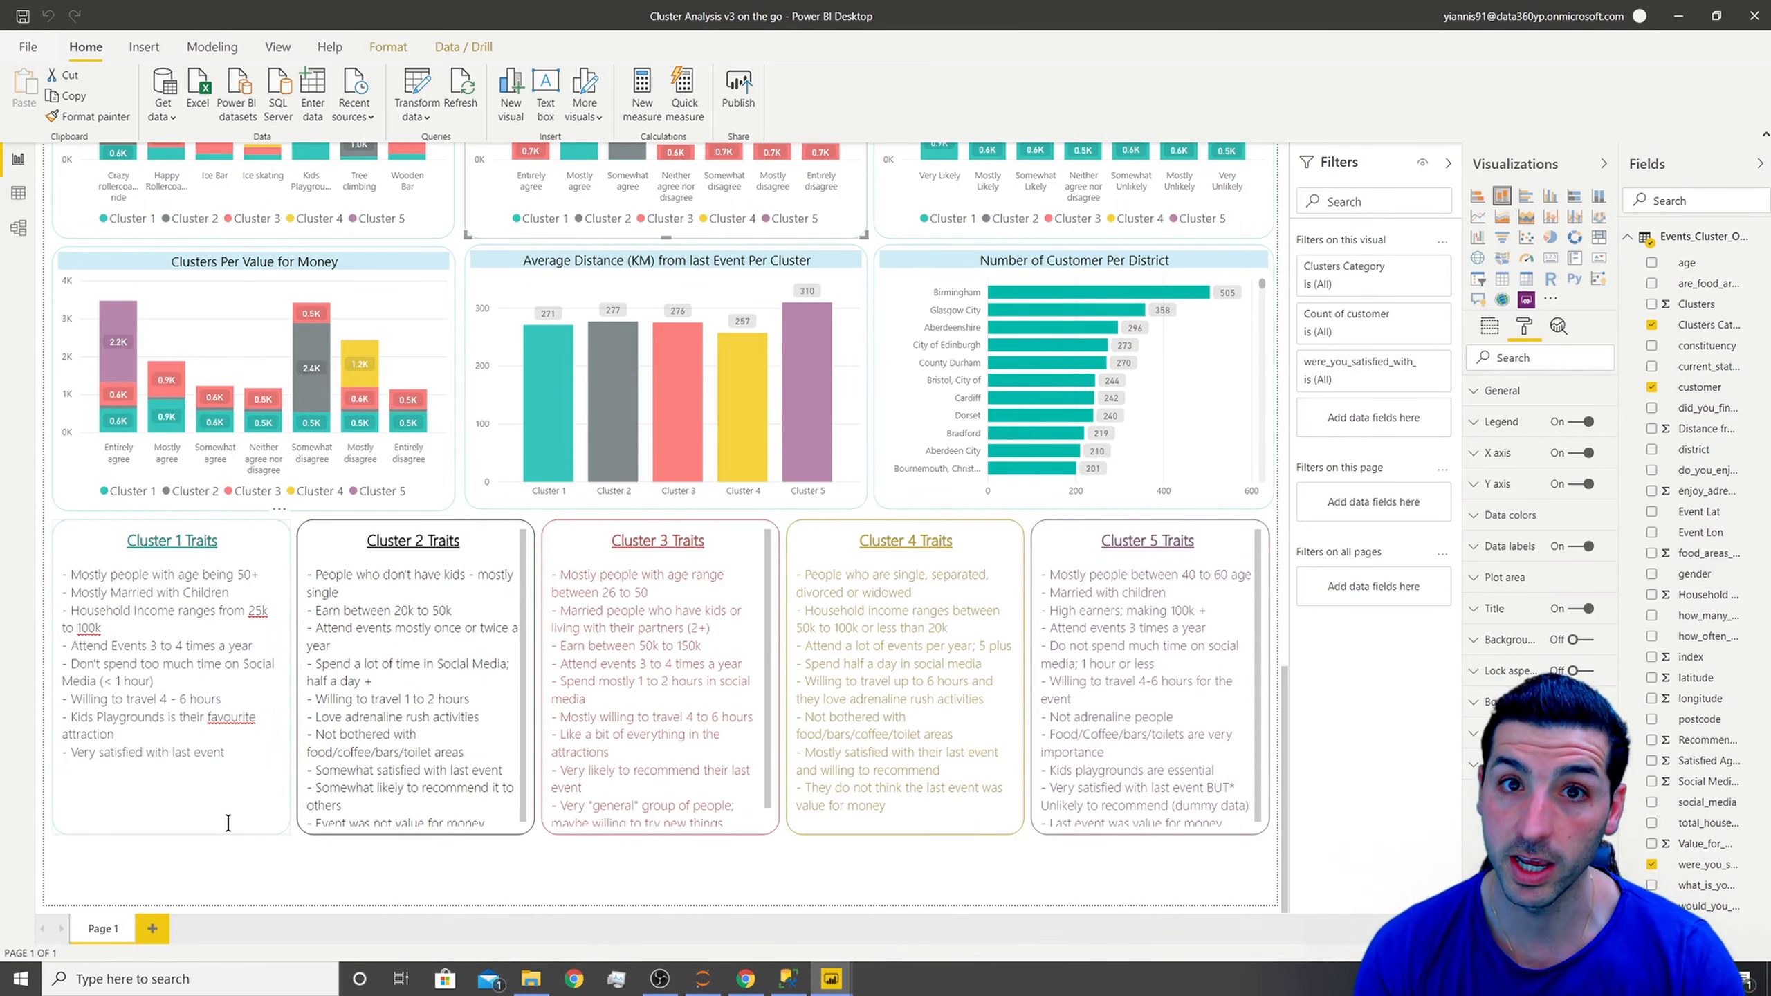
- Compare the favourite attraction, satisfaction, recommendation, value for money and average distance charts with the traits text boxes of all five clusters
scroll(1038, 608, "up", 1)
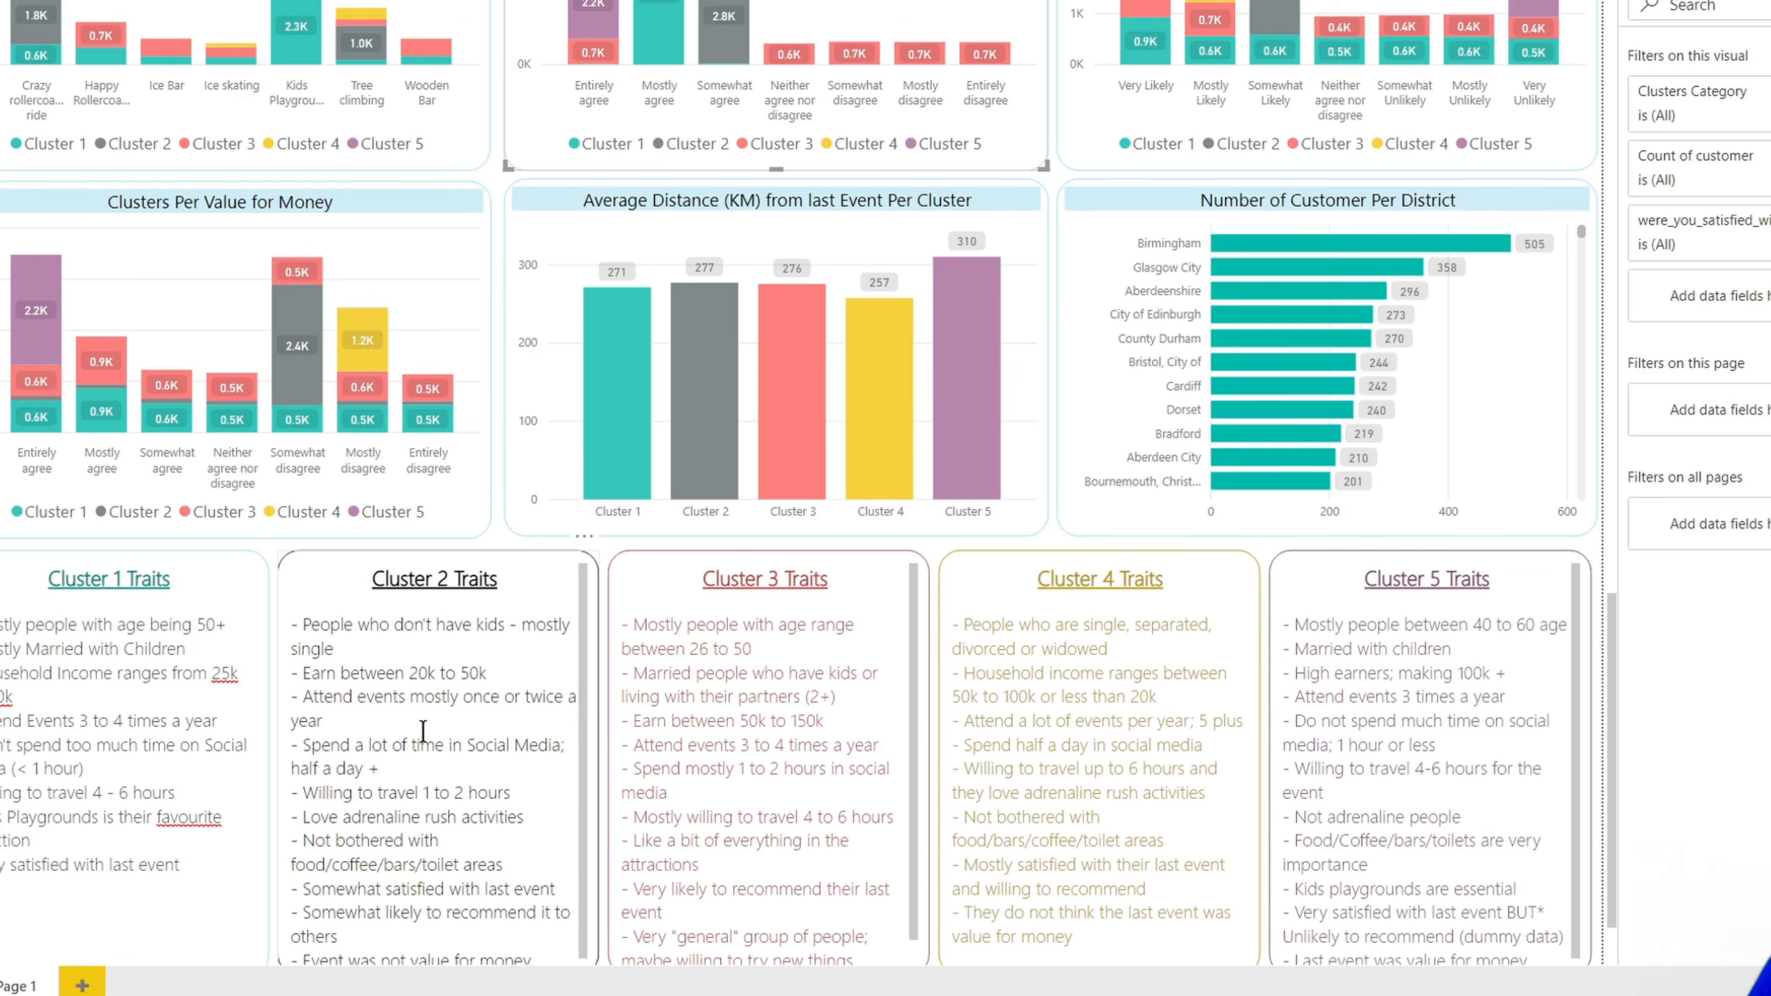
scroll(493, 761, "down", 1)
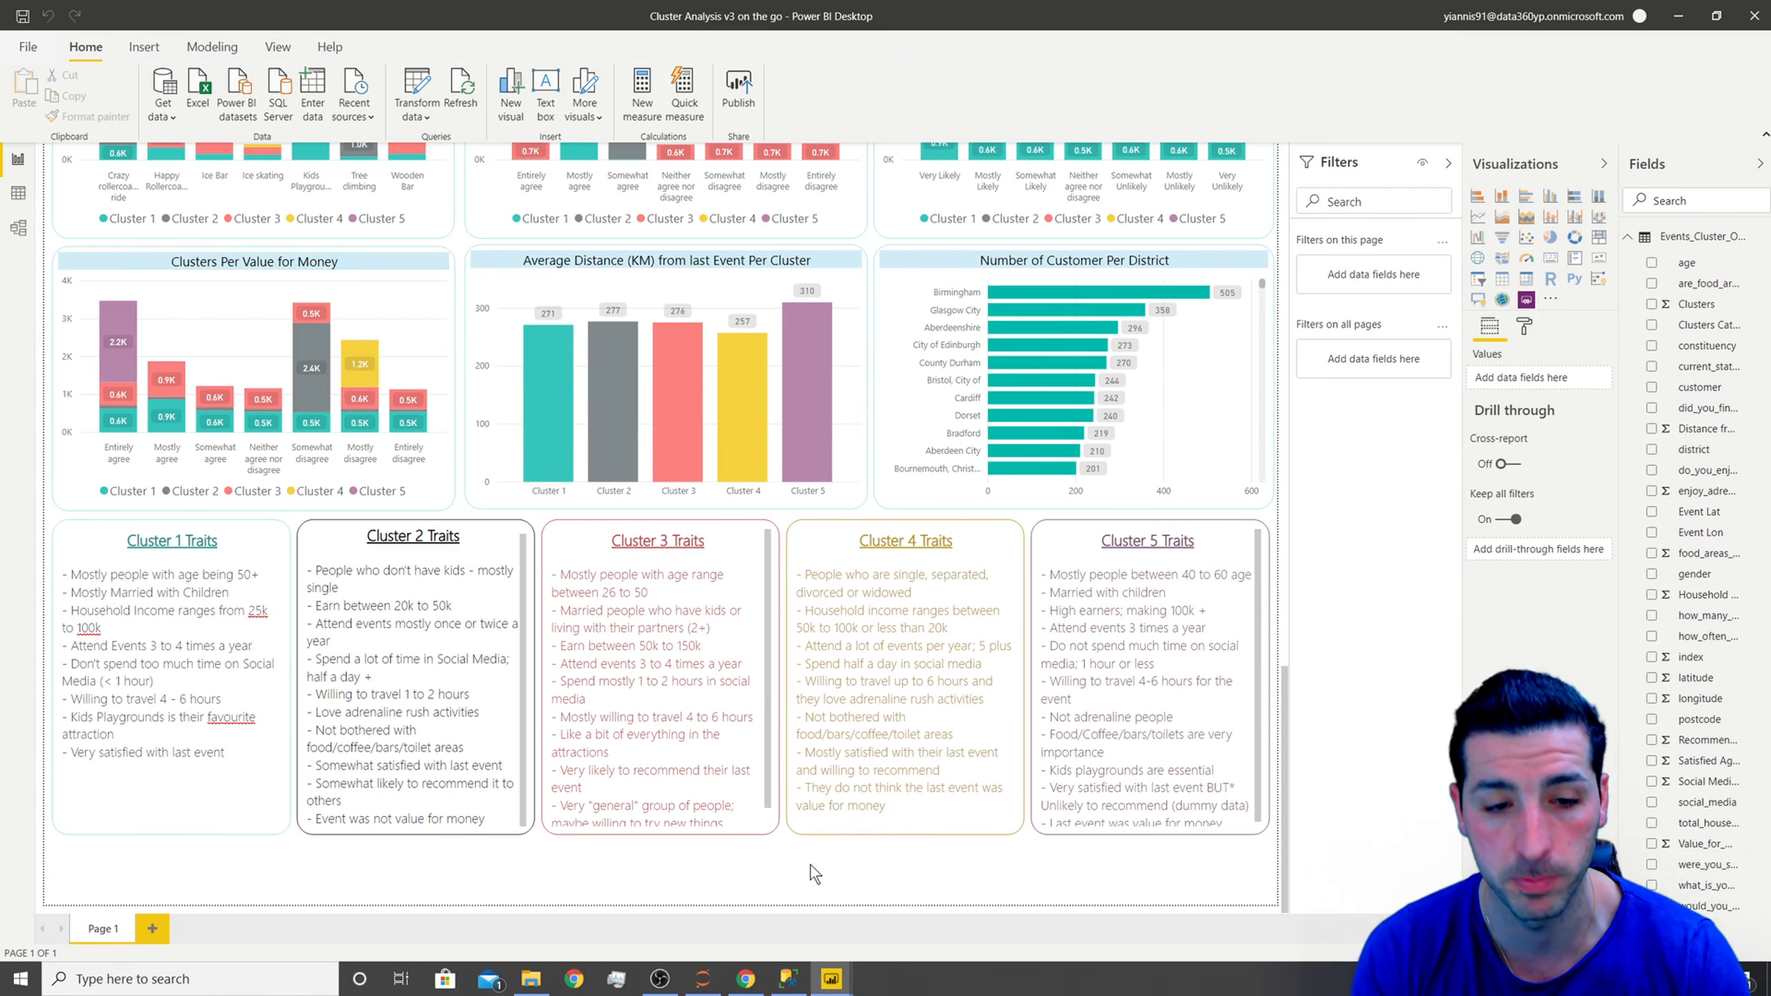
scroll(783, 655, "up", 1)
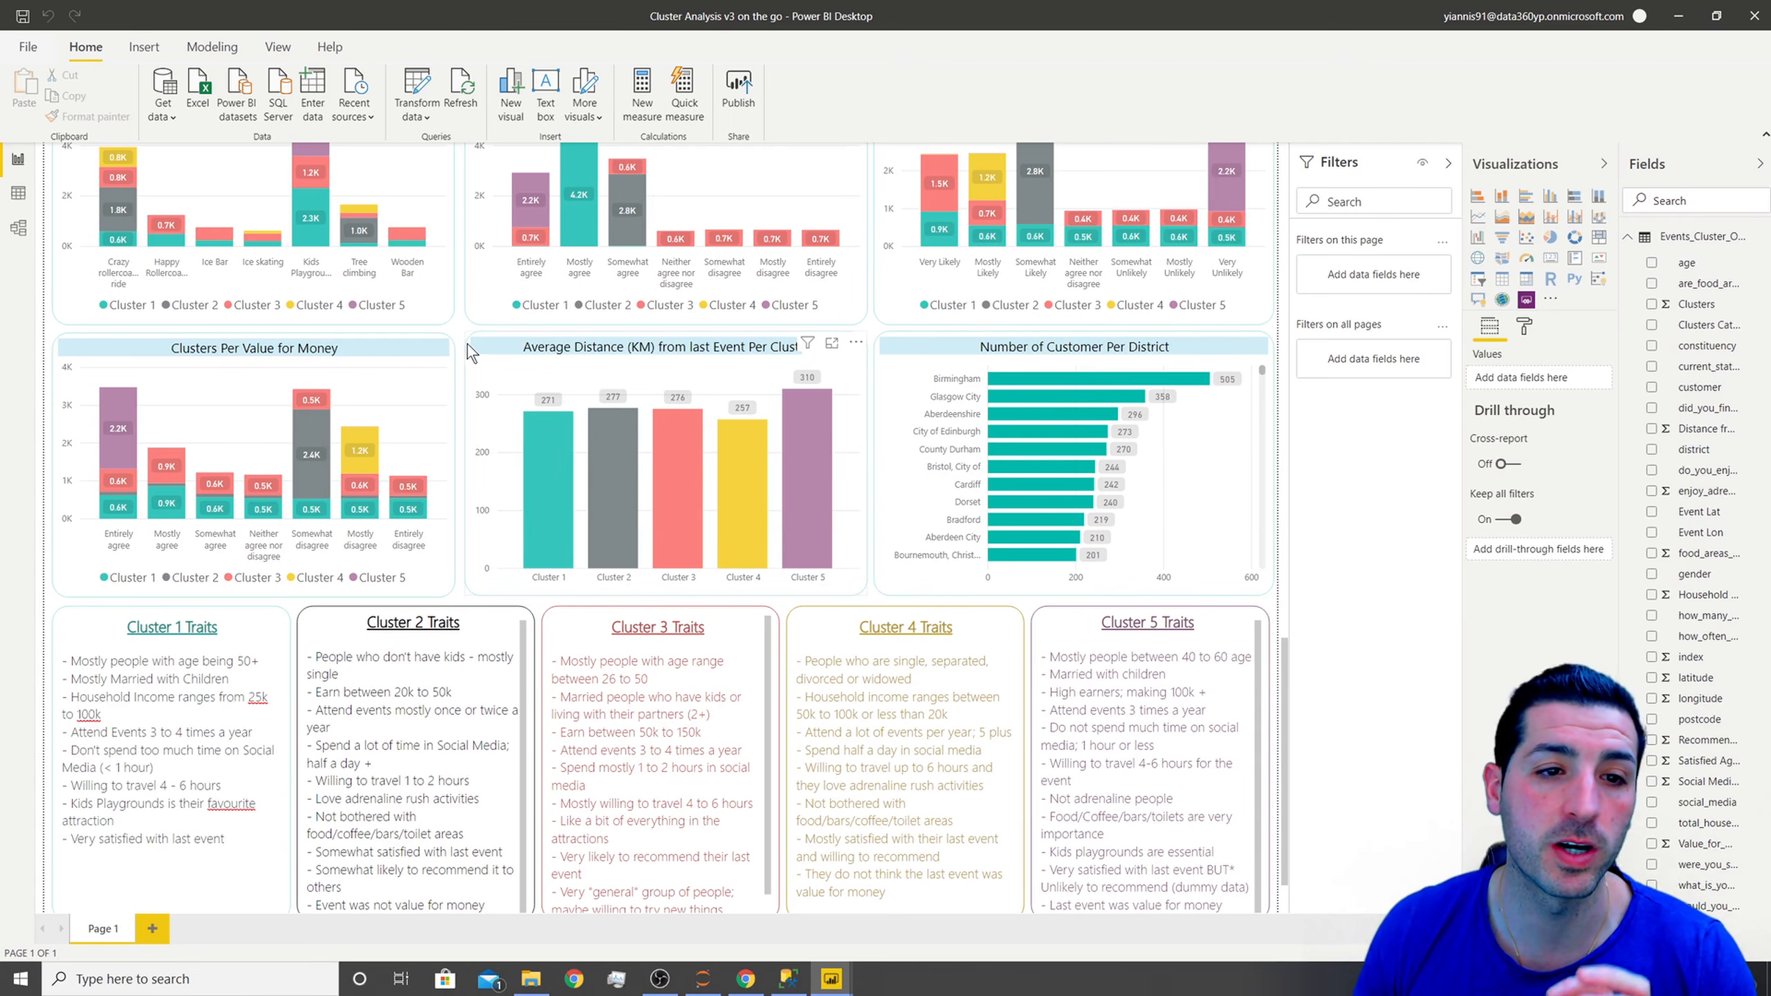
scroll(453, 431, "up", 2)
scroll(454, 432, "up", 4)
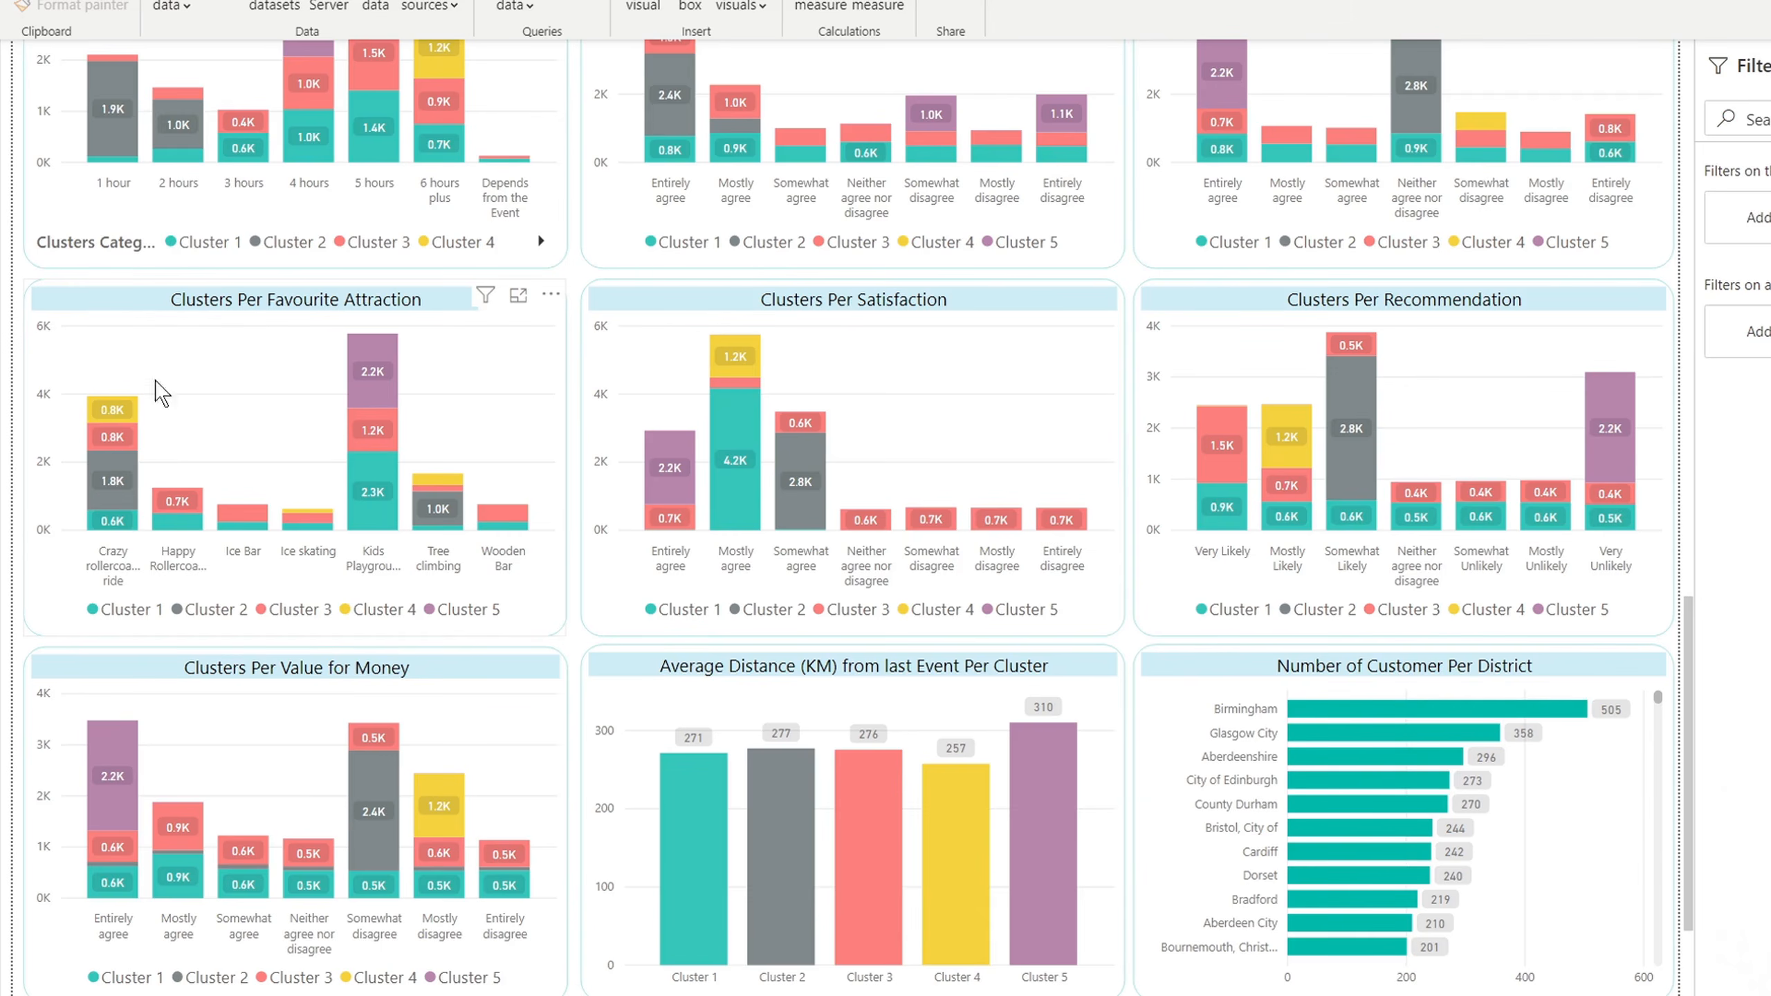
left_click(365, 299)
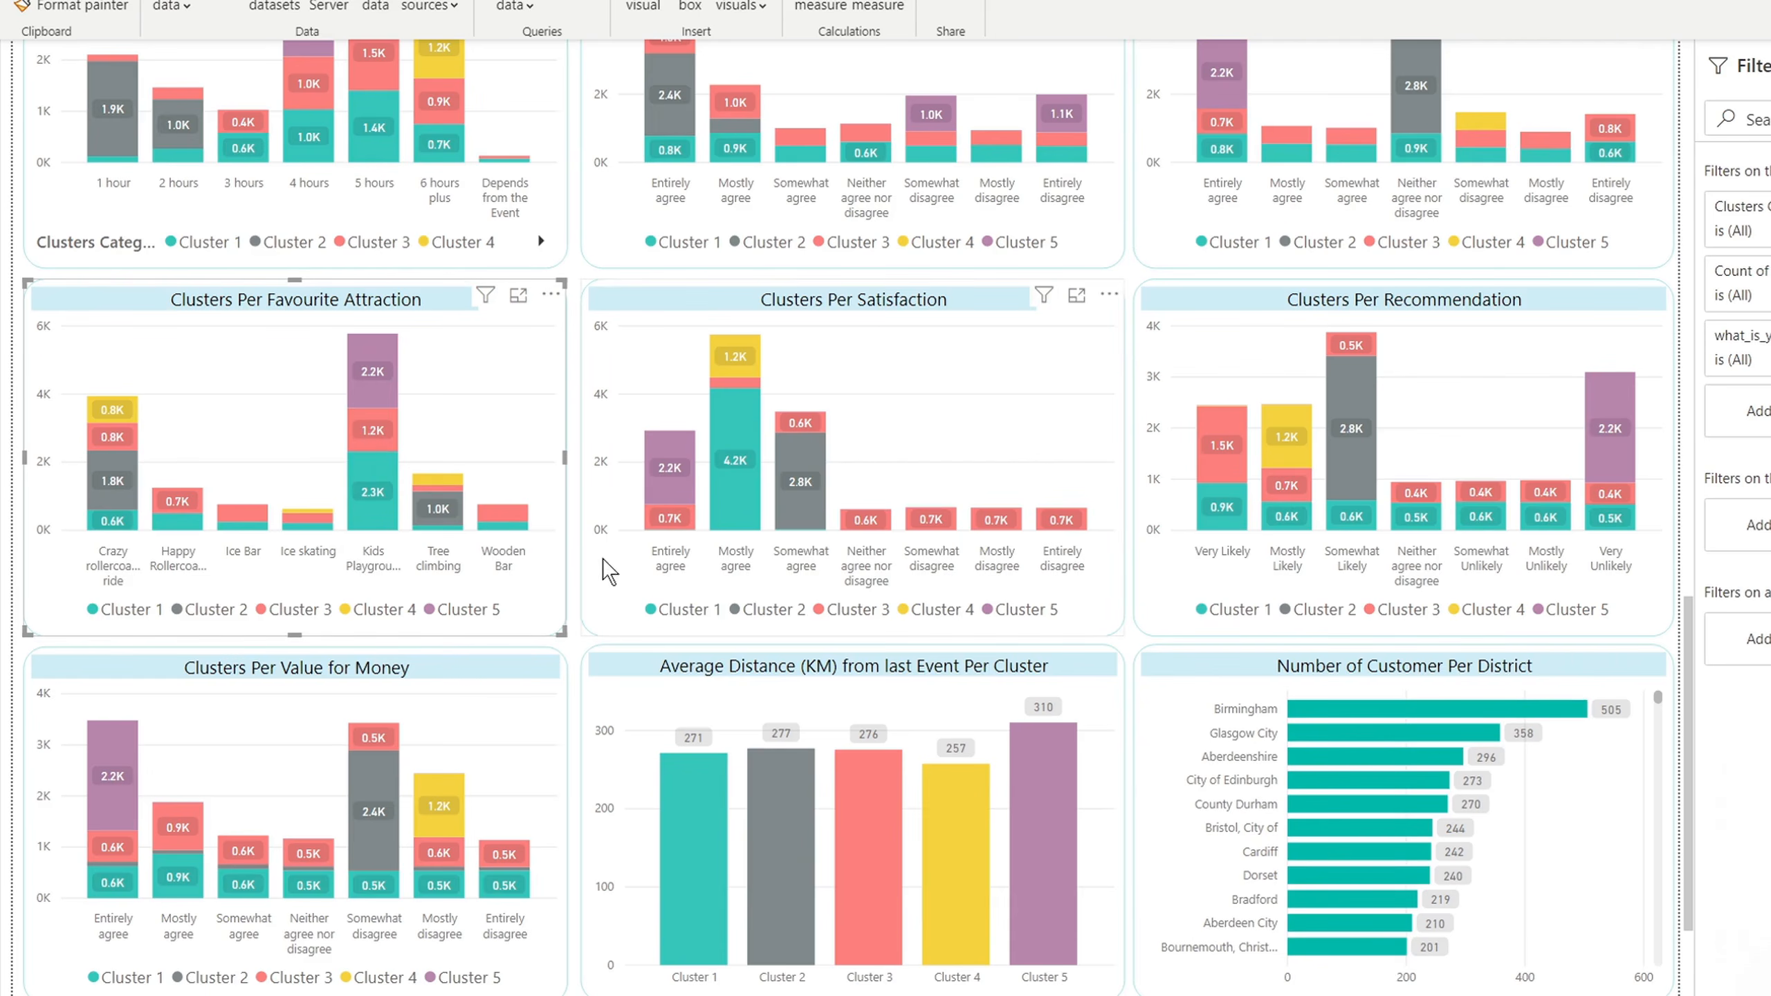
scroll(606, 572, "down", 3)
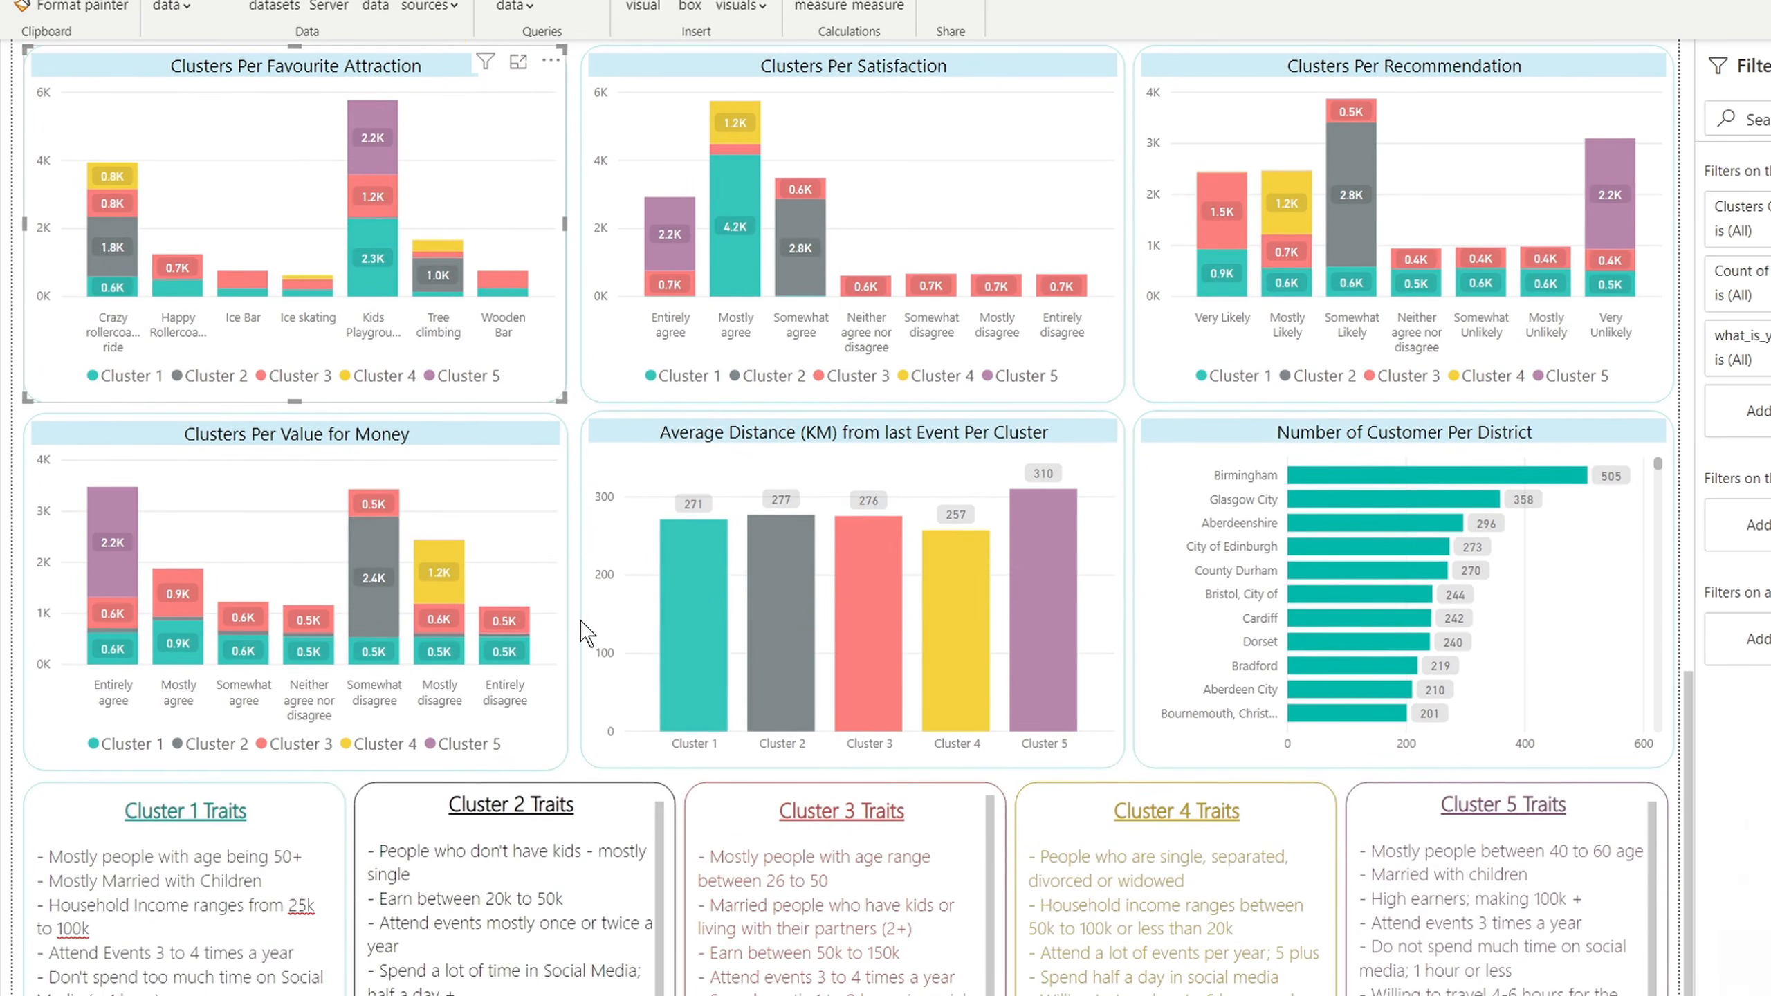
scroll(586, 632, "down", 2)
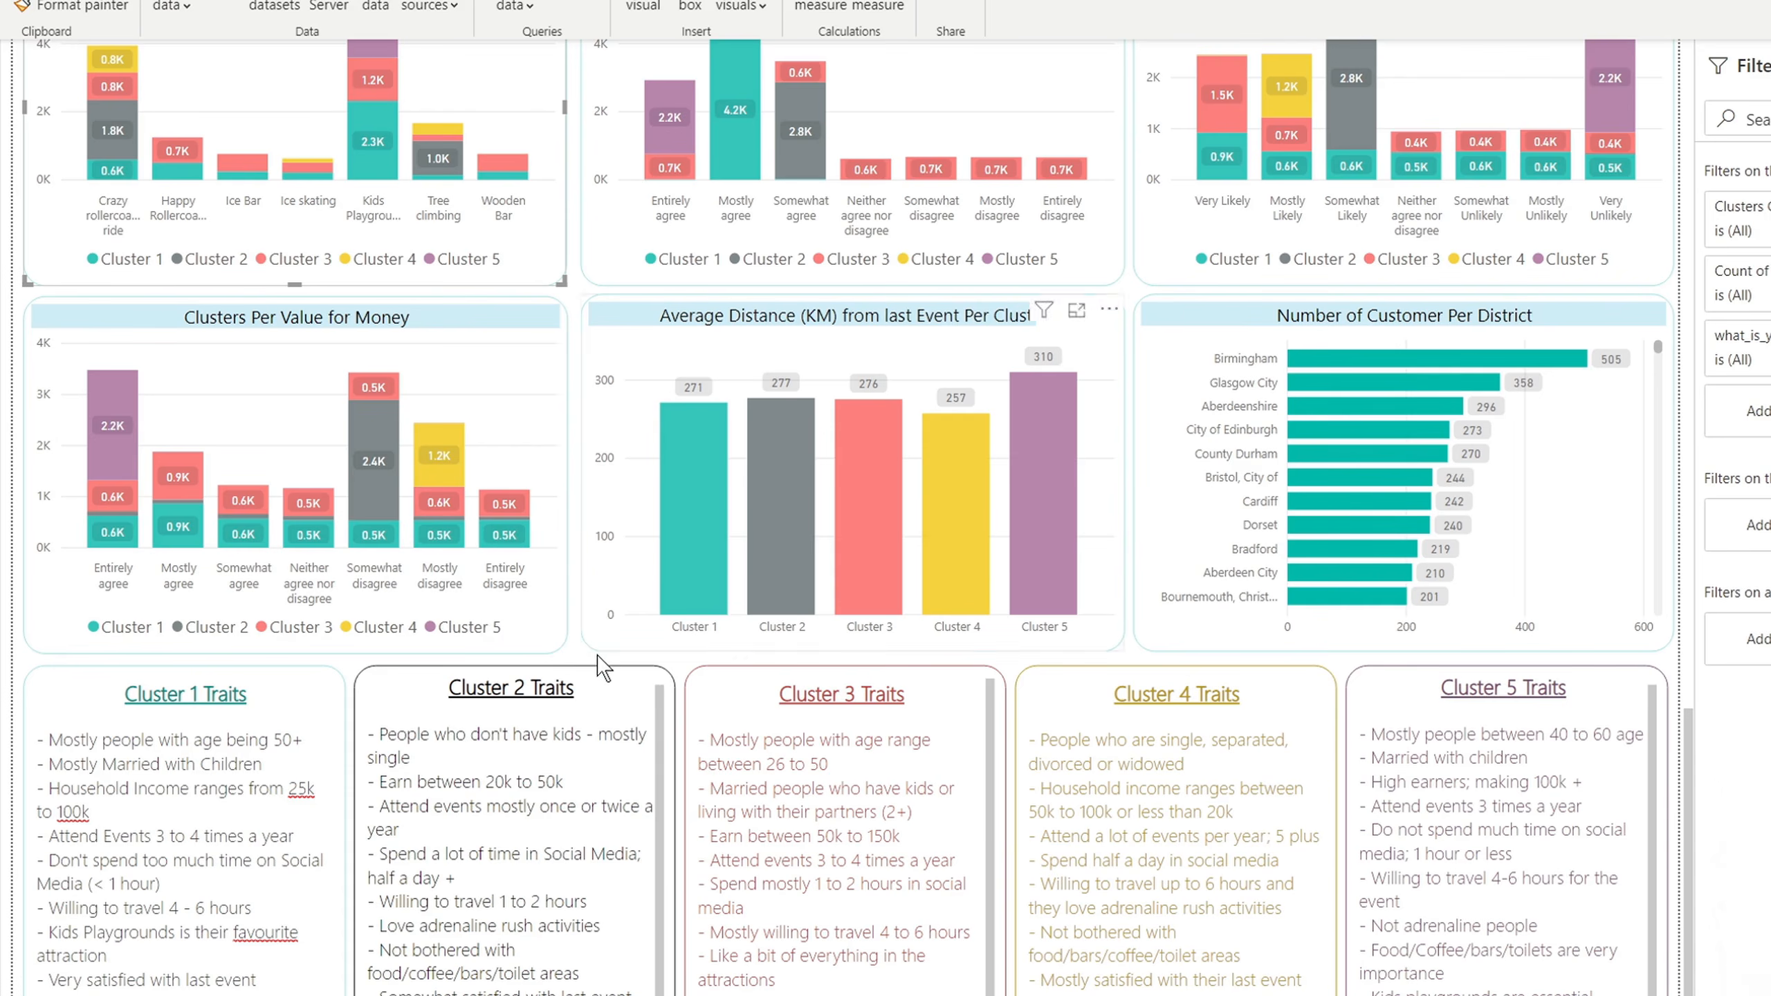
scroll(600, 666, "down", 2)
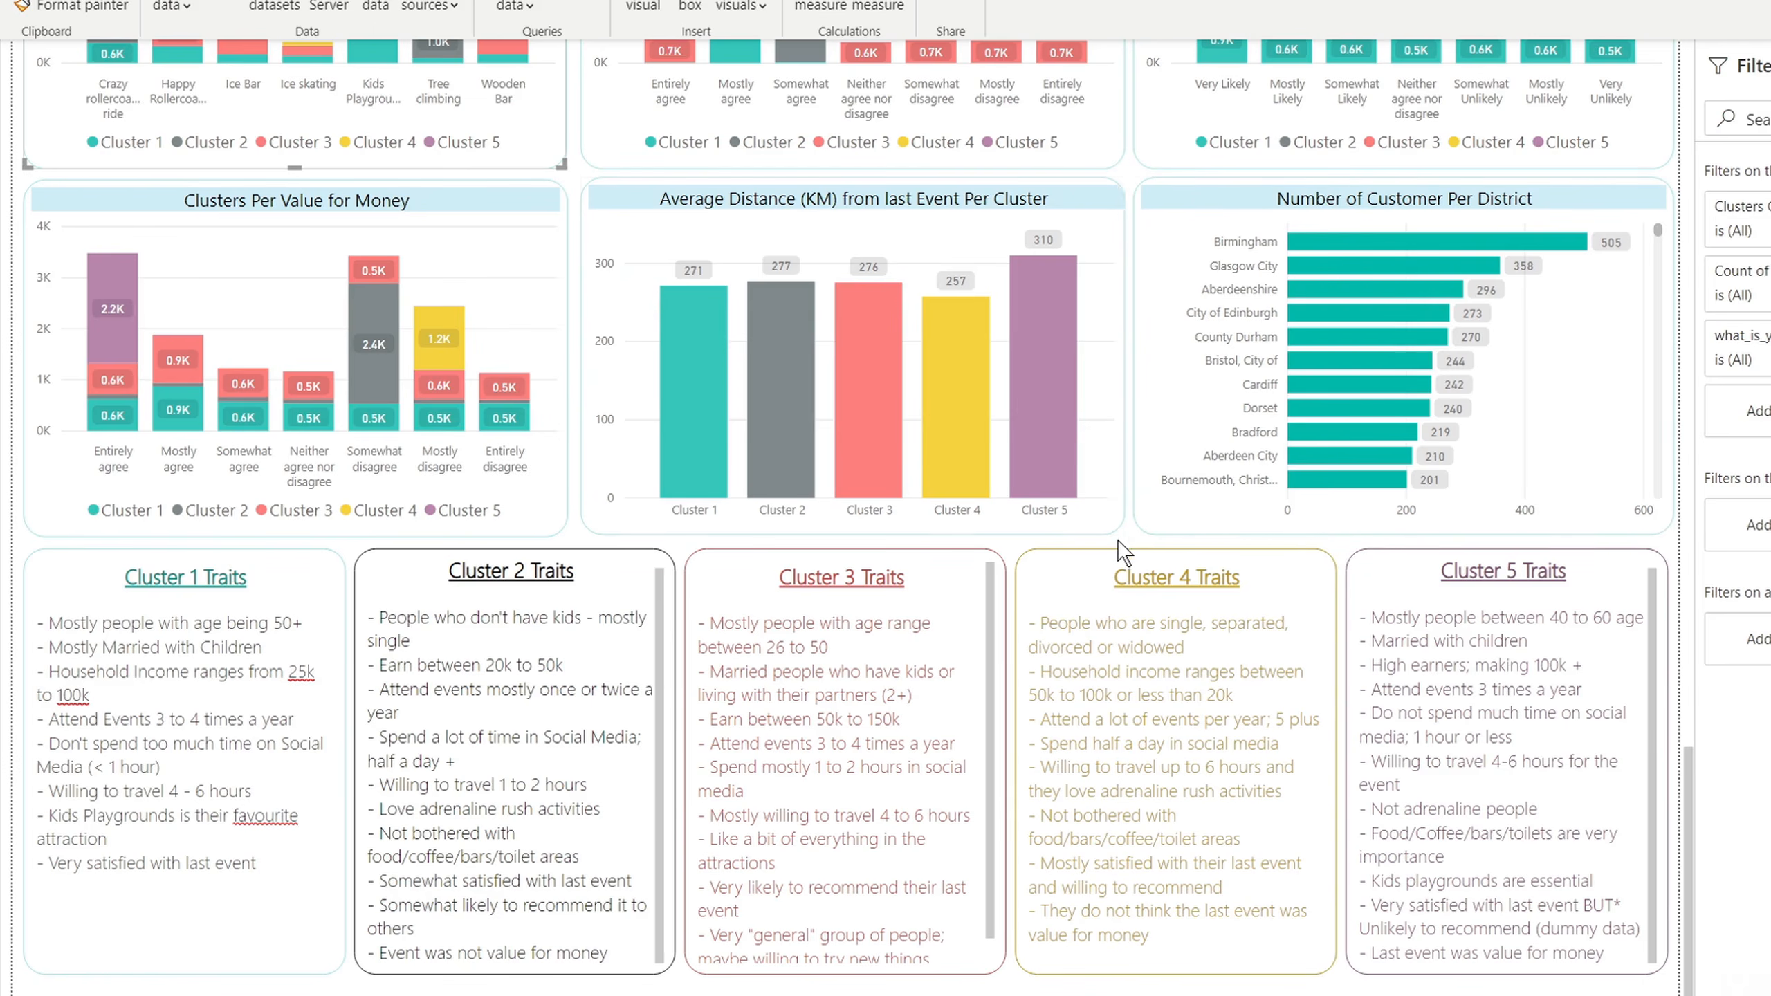
scroll(1123, 442, "up", 3)
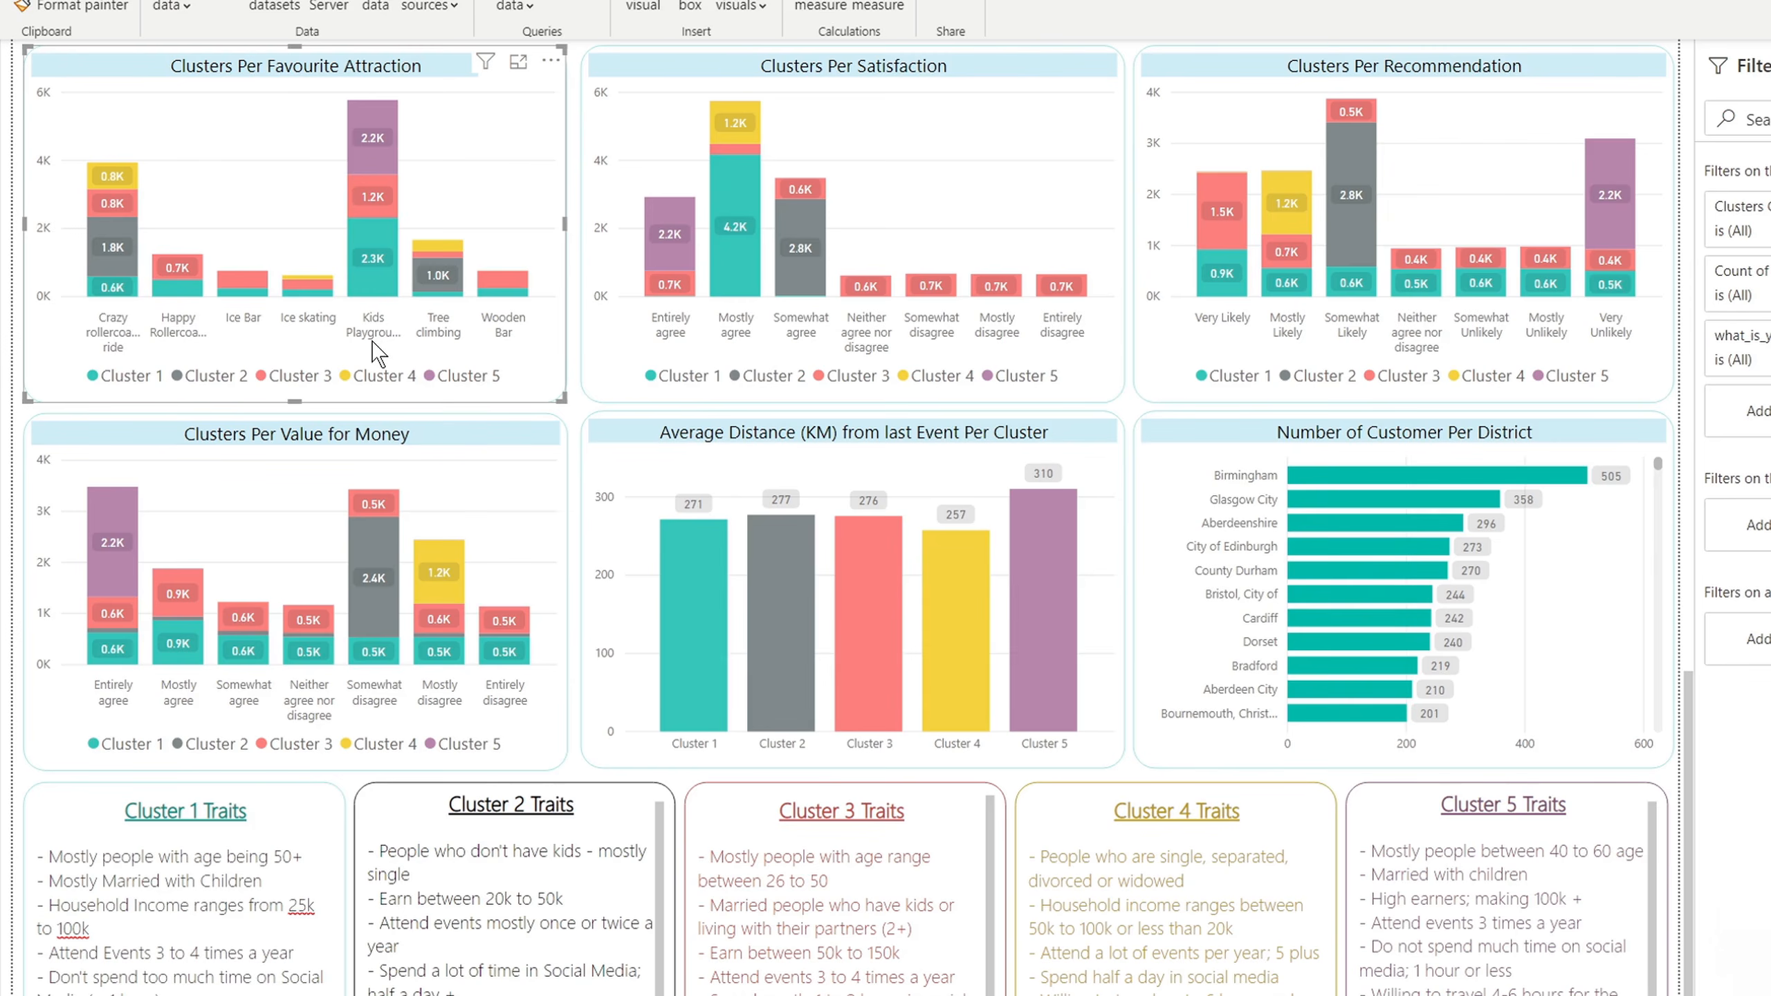
scroll(285, 893, "down", 2)
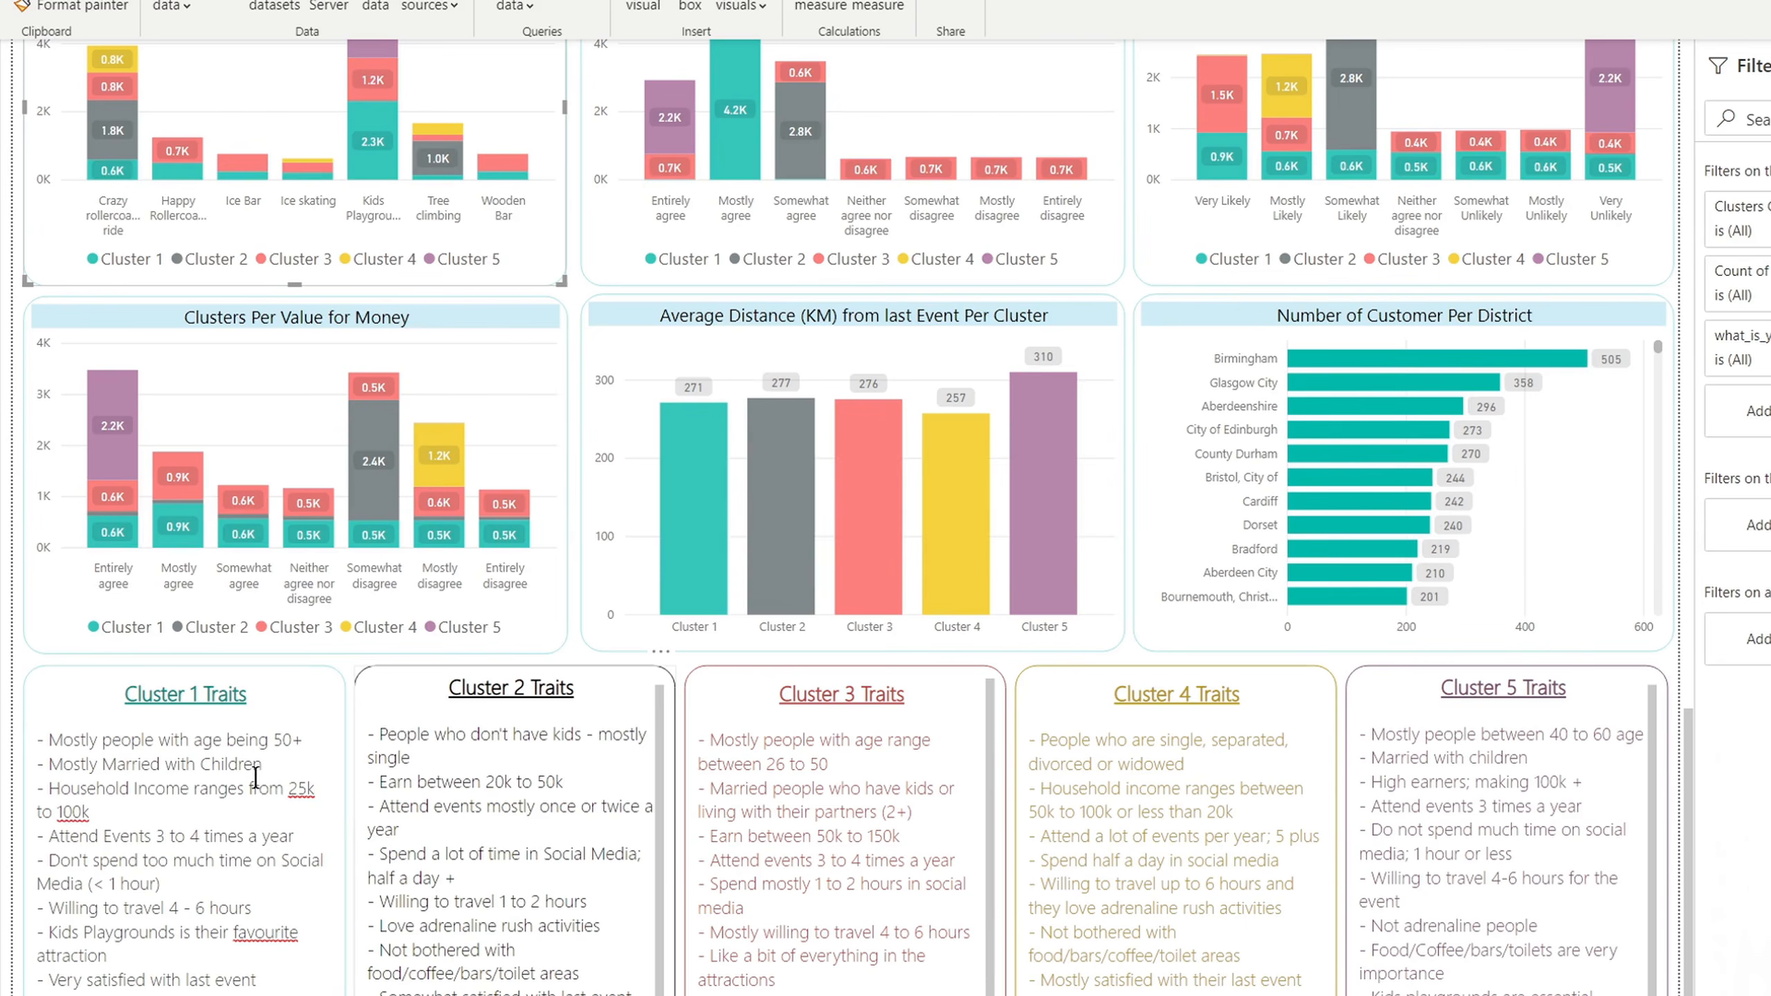
- Compare the willingness to travel points in the Cluster 1 Traits and Cluster 5 Traits text boxes
left_click_drag(48, 907, 256, 912)
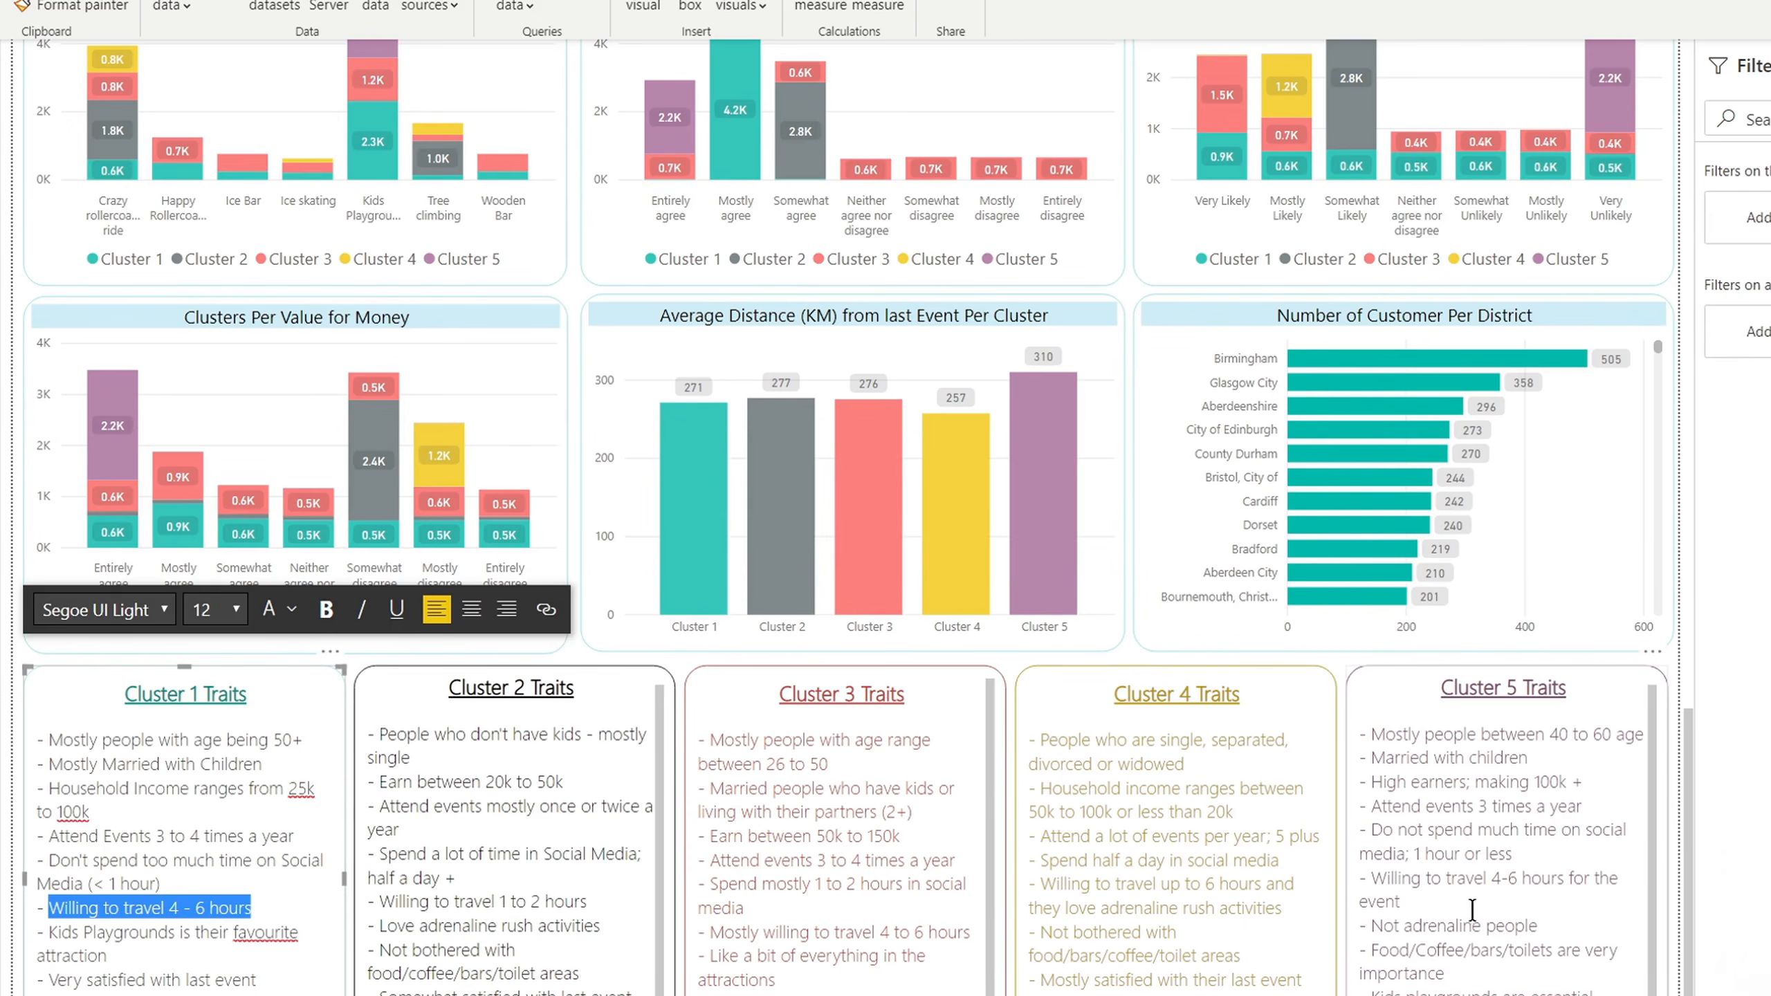
left_click_drag(1401, 901, 1367, 878)
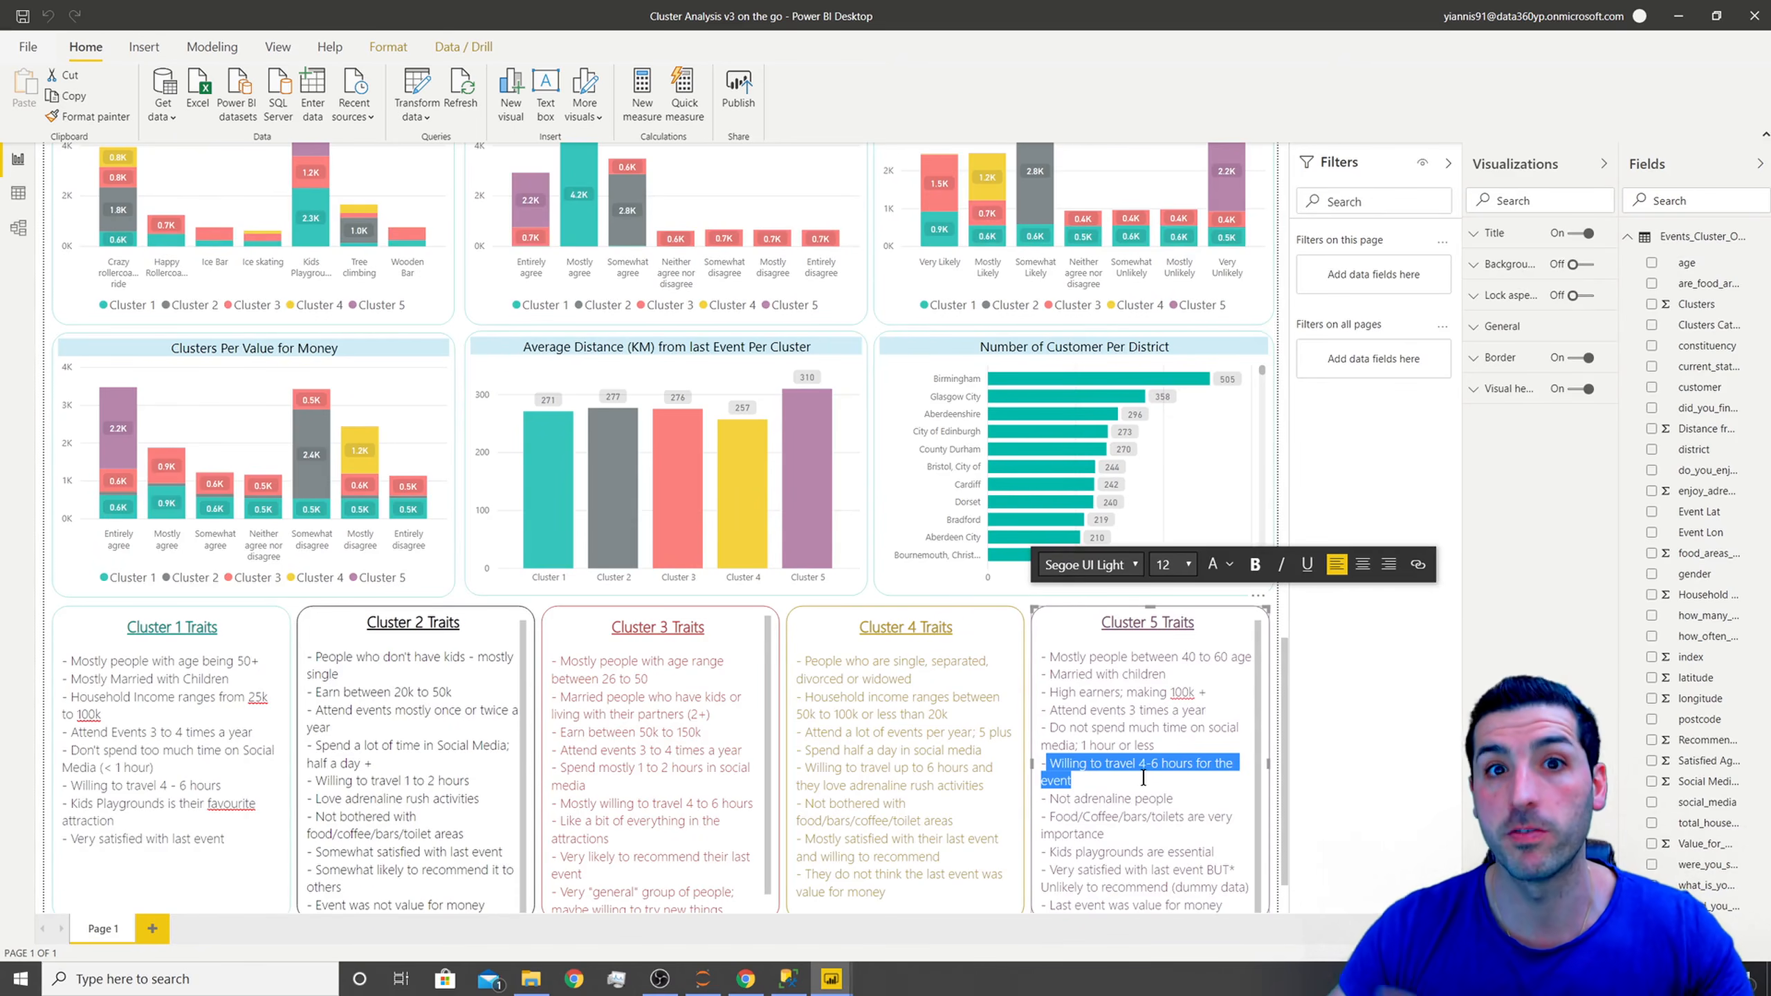
left_click(1279, 604)
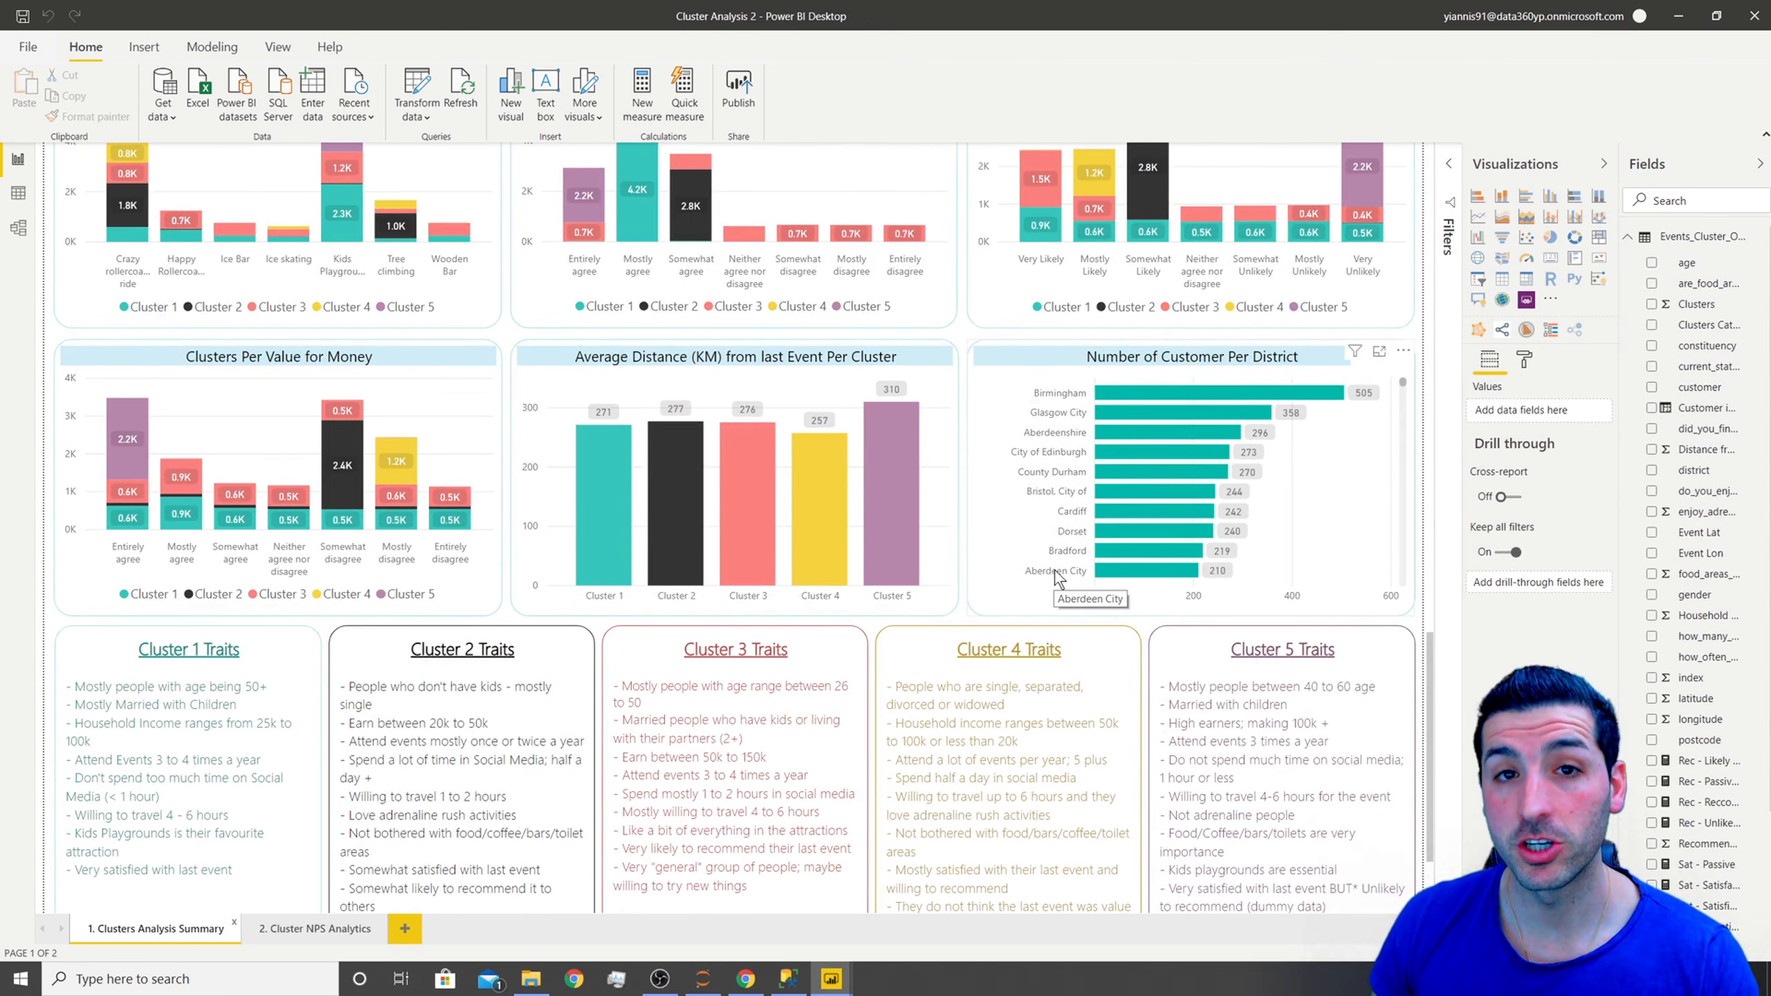
- Review the traits text boxes in the Cluster Analysis 2 report and the charts on its Cluster NPS Analytics page
scroll(977, 571, "down", 3)
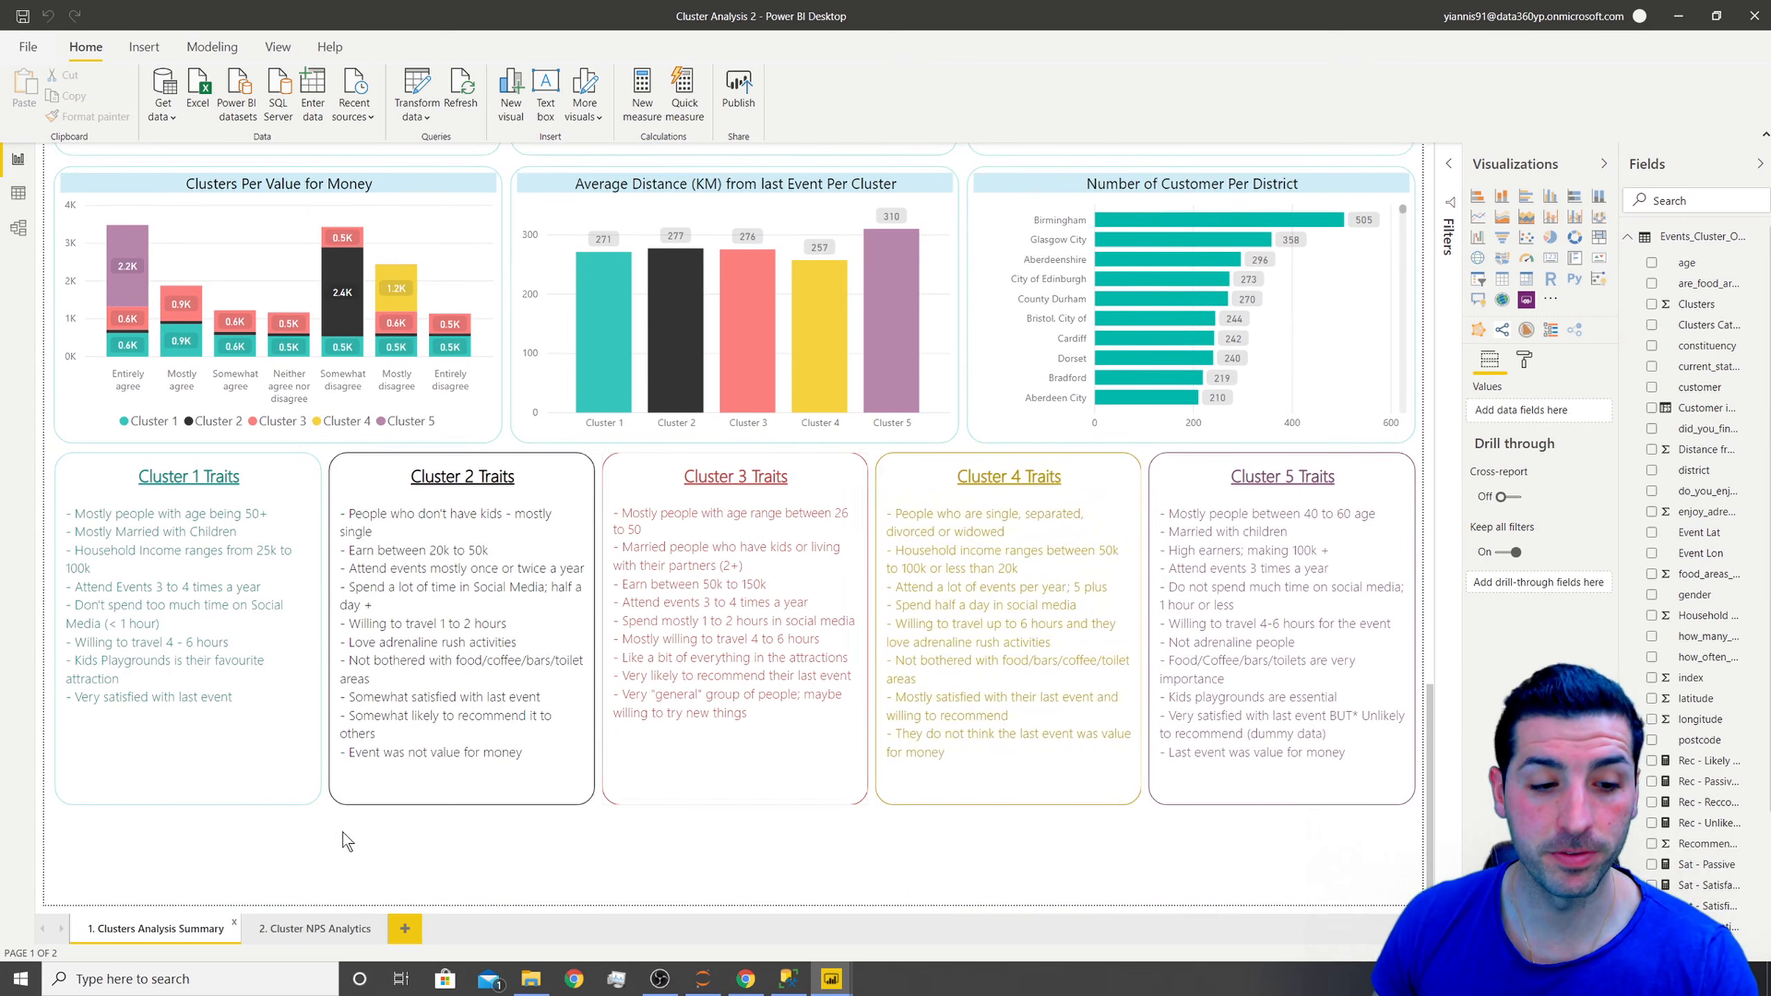
left_click(296, 934)
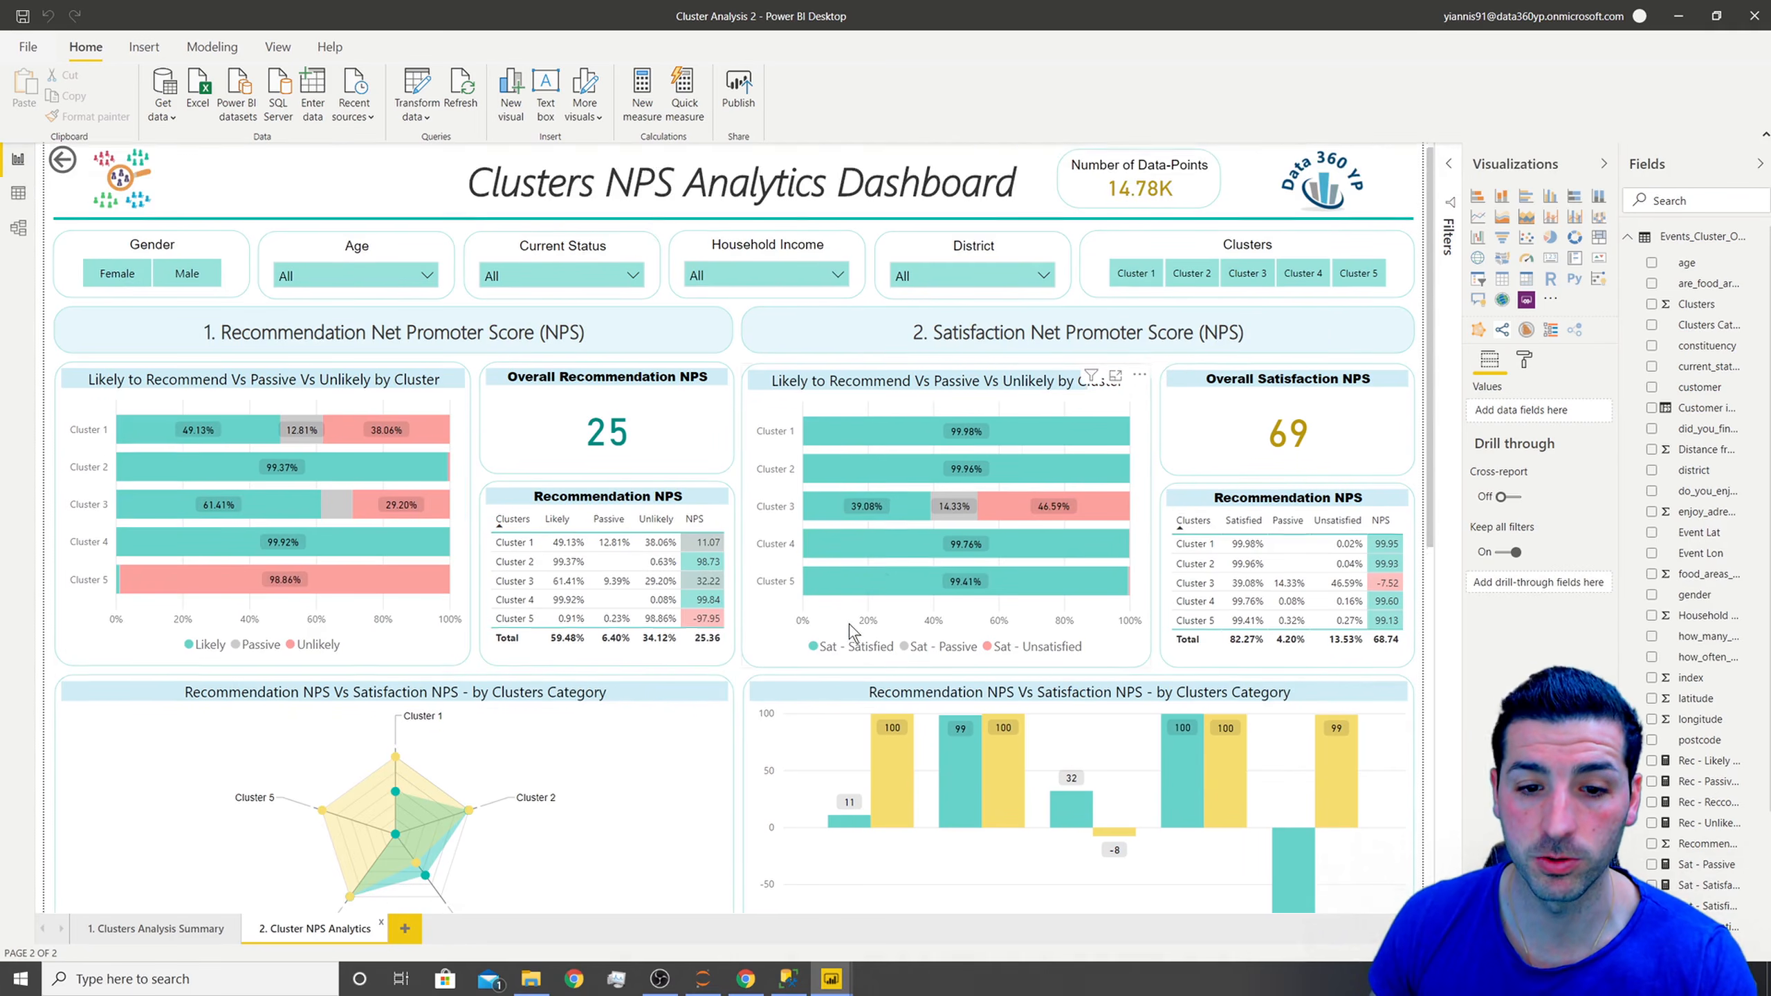
scroll(849, 625, "down", 8)
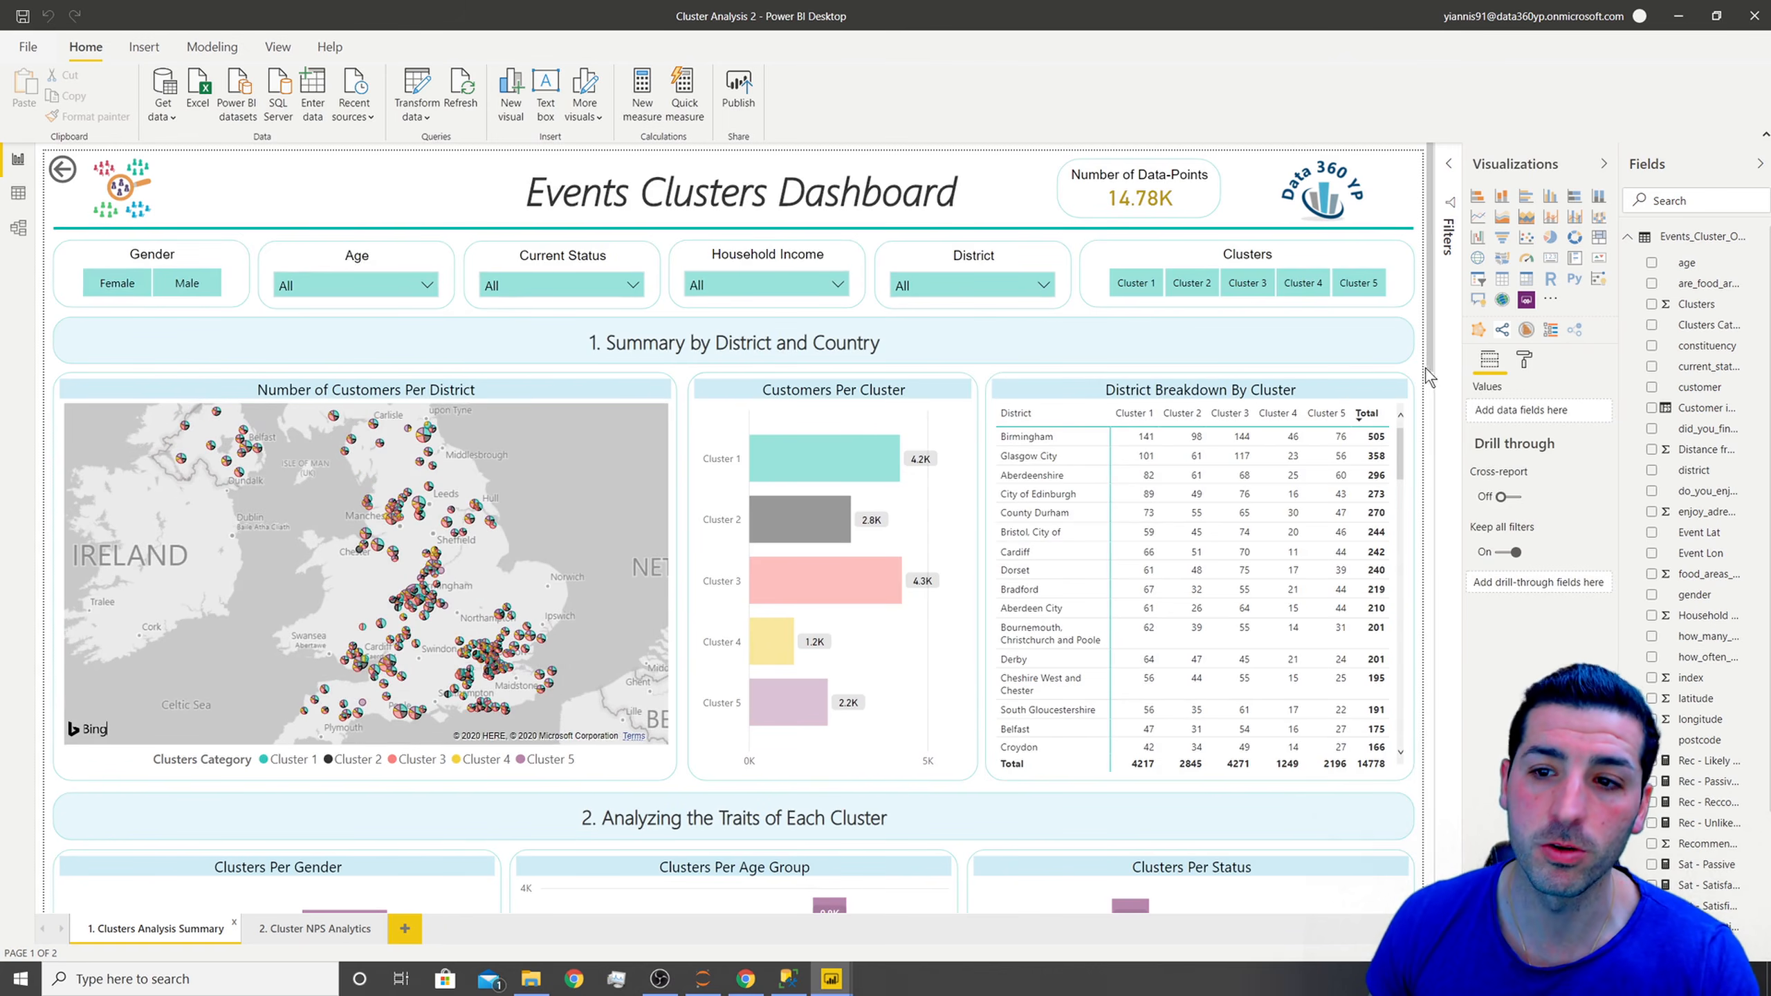
- Look through the Clusters Analysis Summary page from the district summary down to the cluster traits text boxes
scroll(1425, 368, "down", 5)
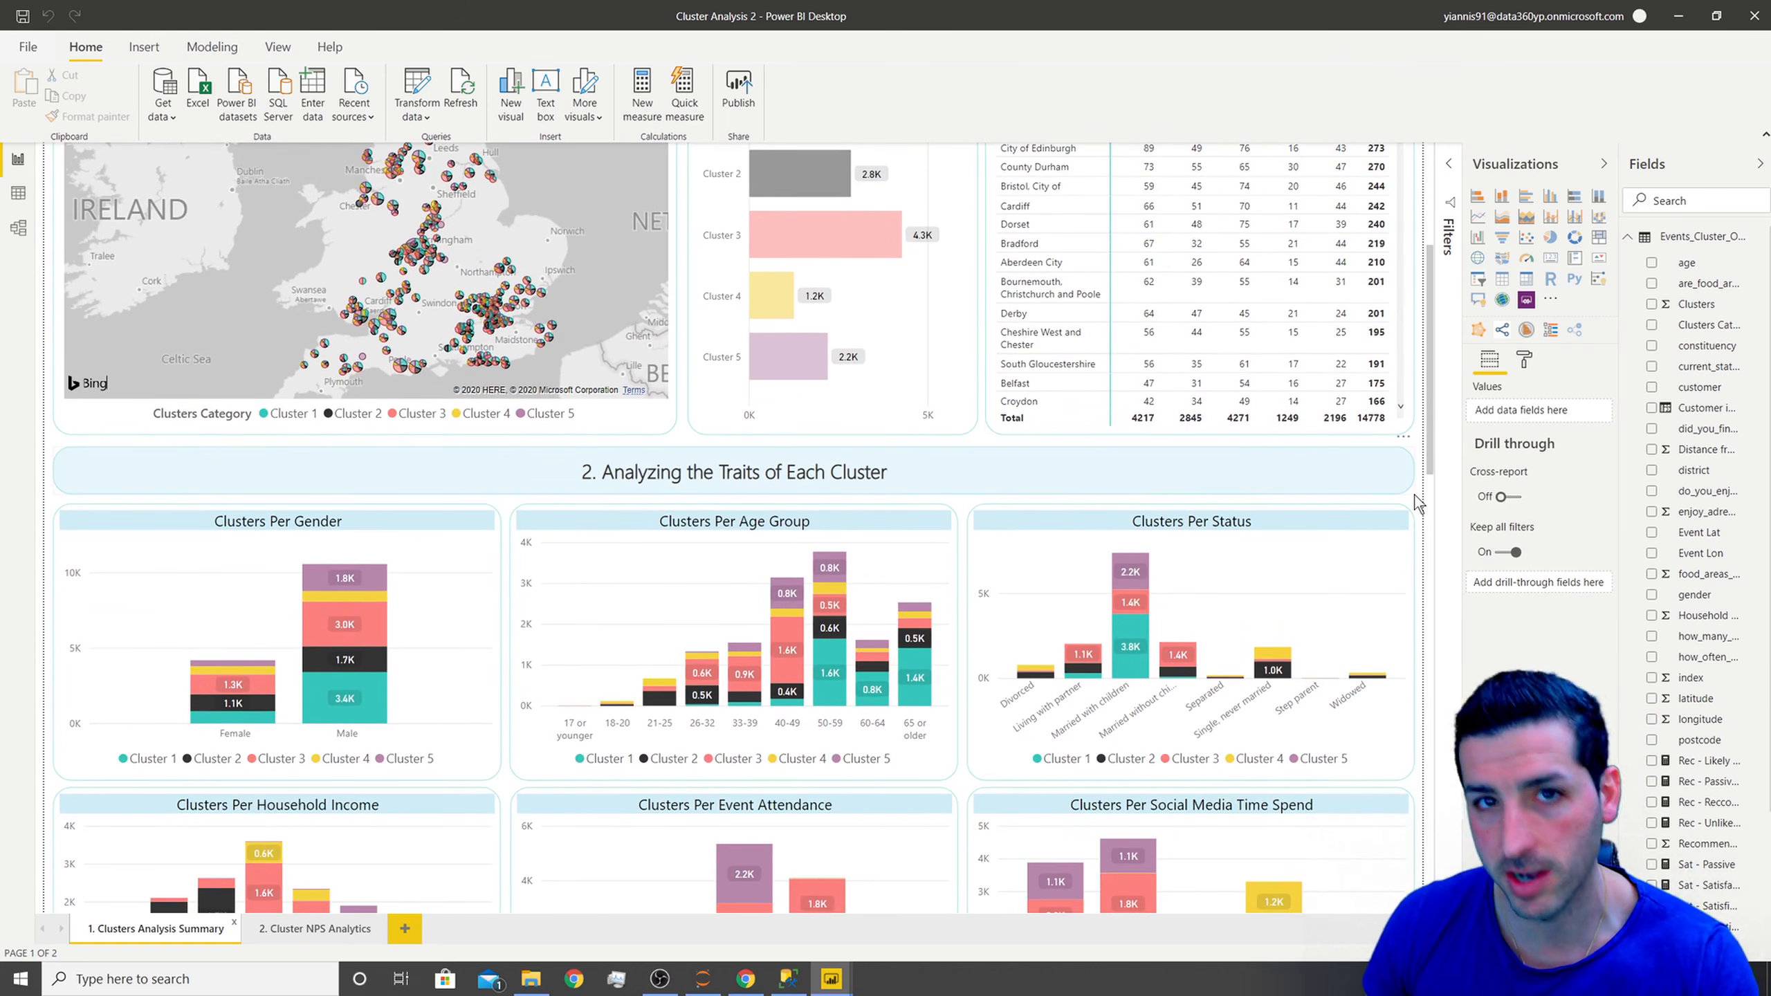
scroll(1418, 501, "down", 5)
scroll(1418, 501, "down", 15)
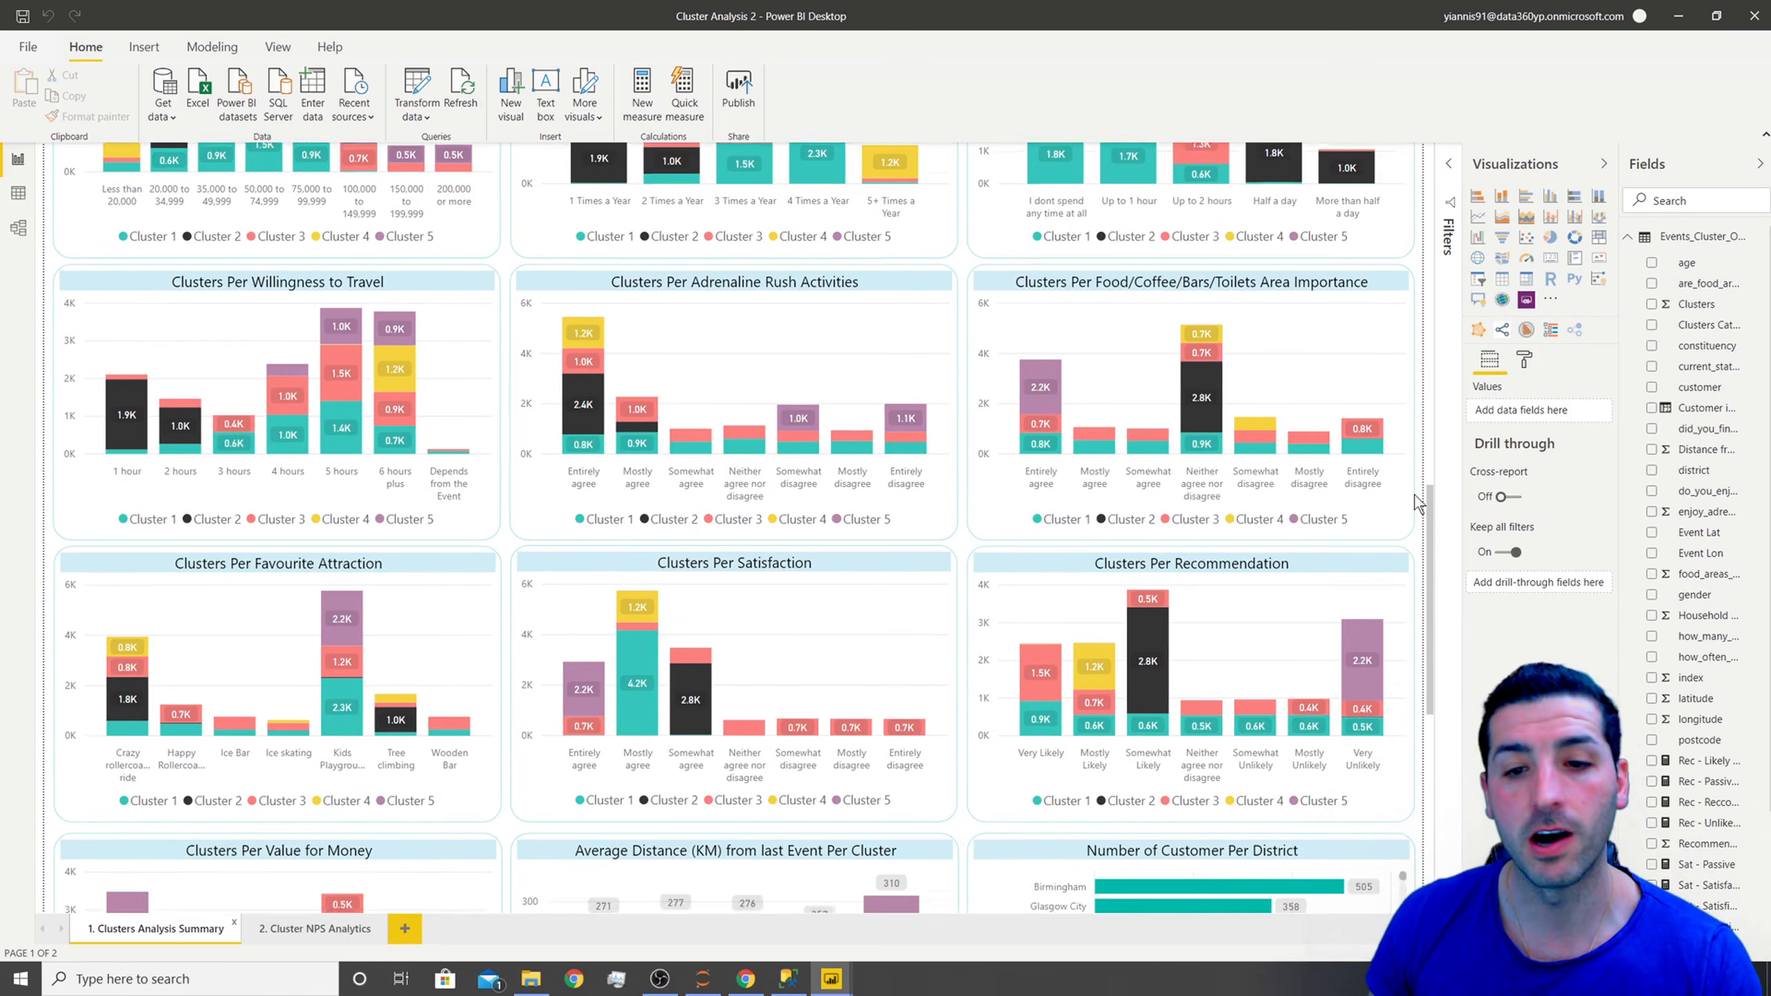
scroll(1416, 501, "down", 1)
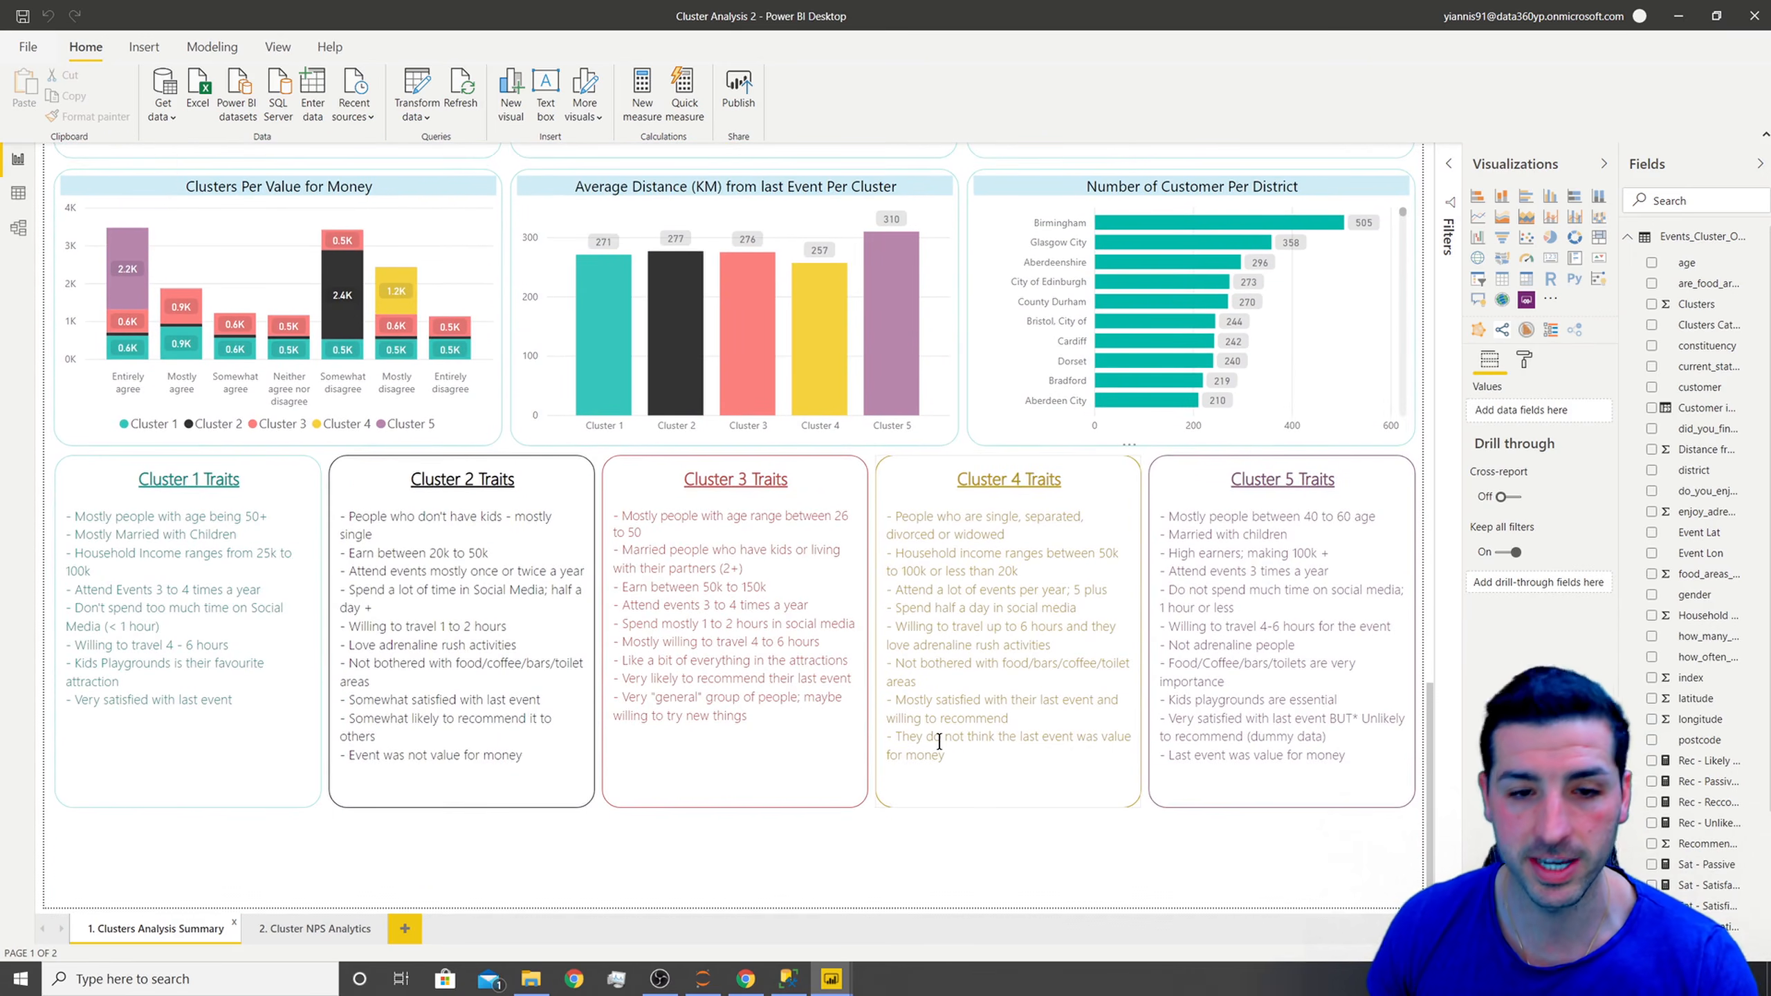